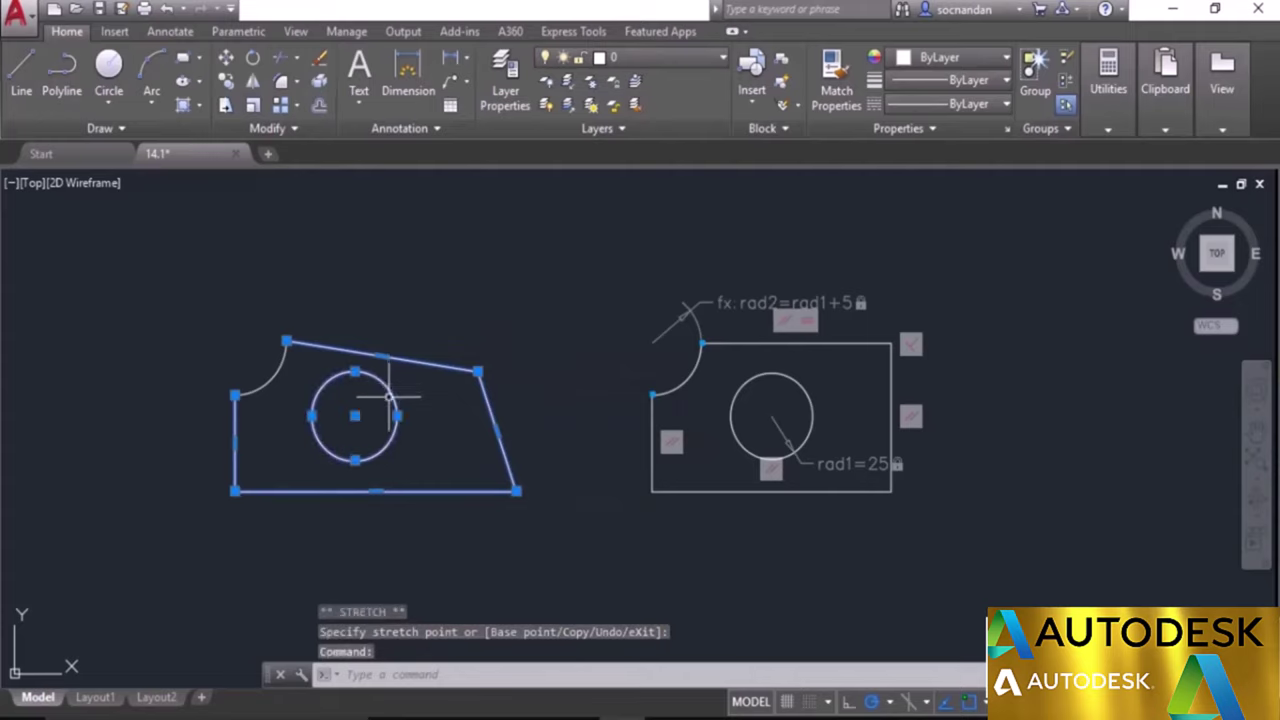
Enlarge the unconstrained part's circle by grip stretching, and undo the last three grip edits on that part.
click(397, 415)
click(414, 416)
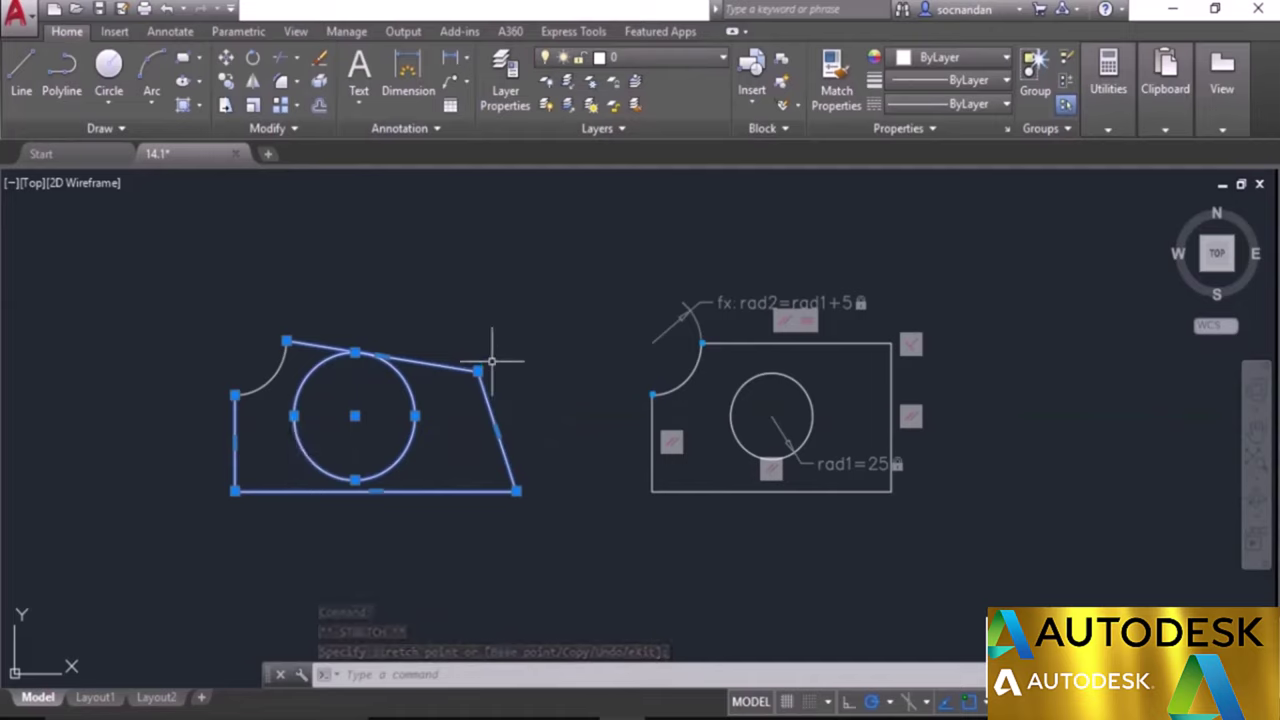
key(ctrl+z)
key(ctrl+z)
key(ctrl+z)
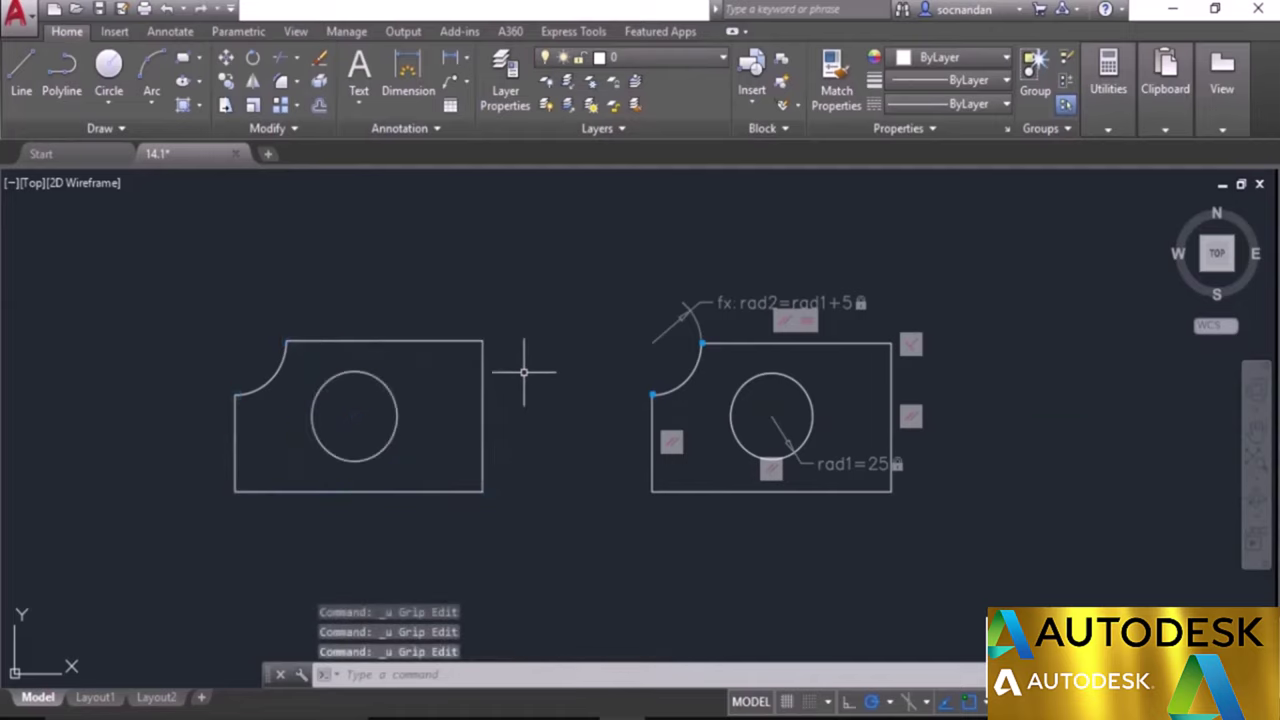
Try to stretch the right edge of the constrained part outward by its midpoint grip, and undo the stretch.
click(853, 343)
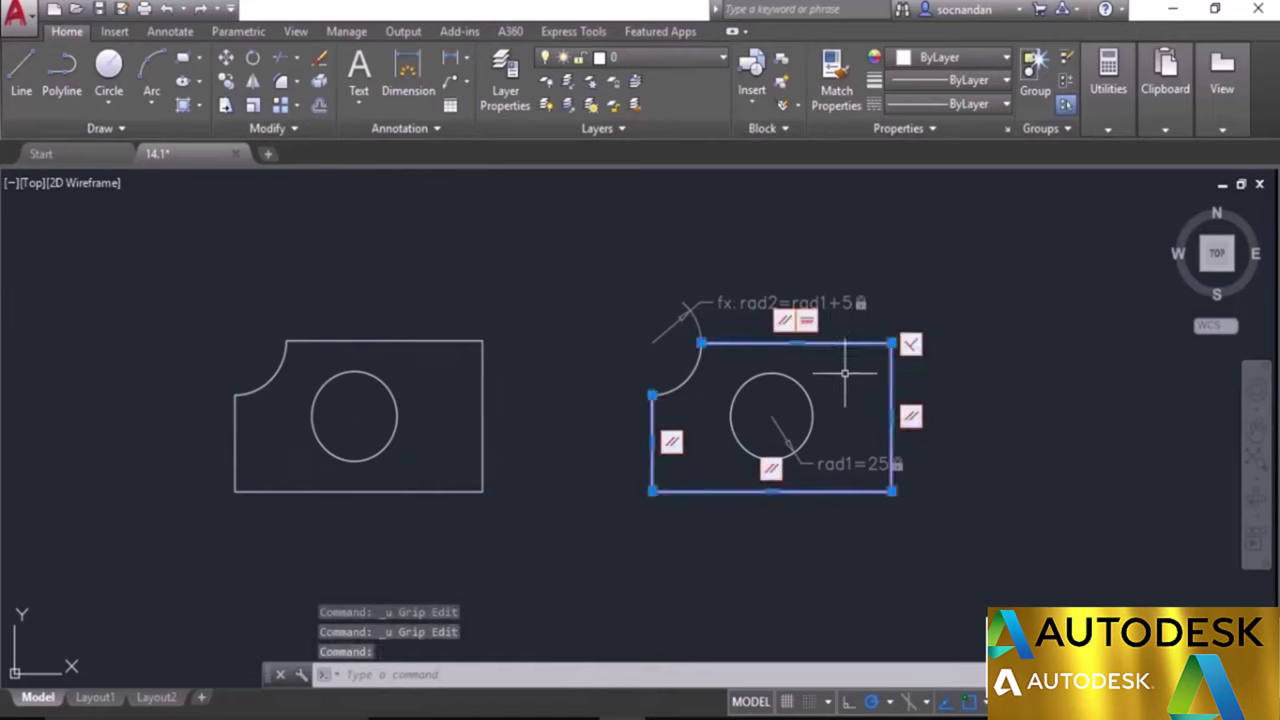
click(891, 415)
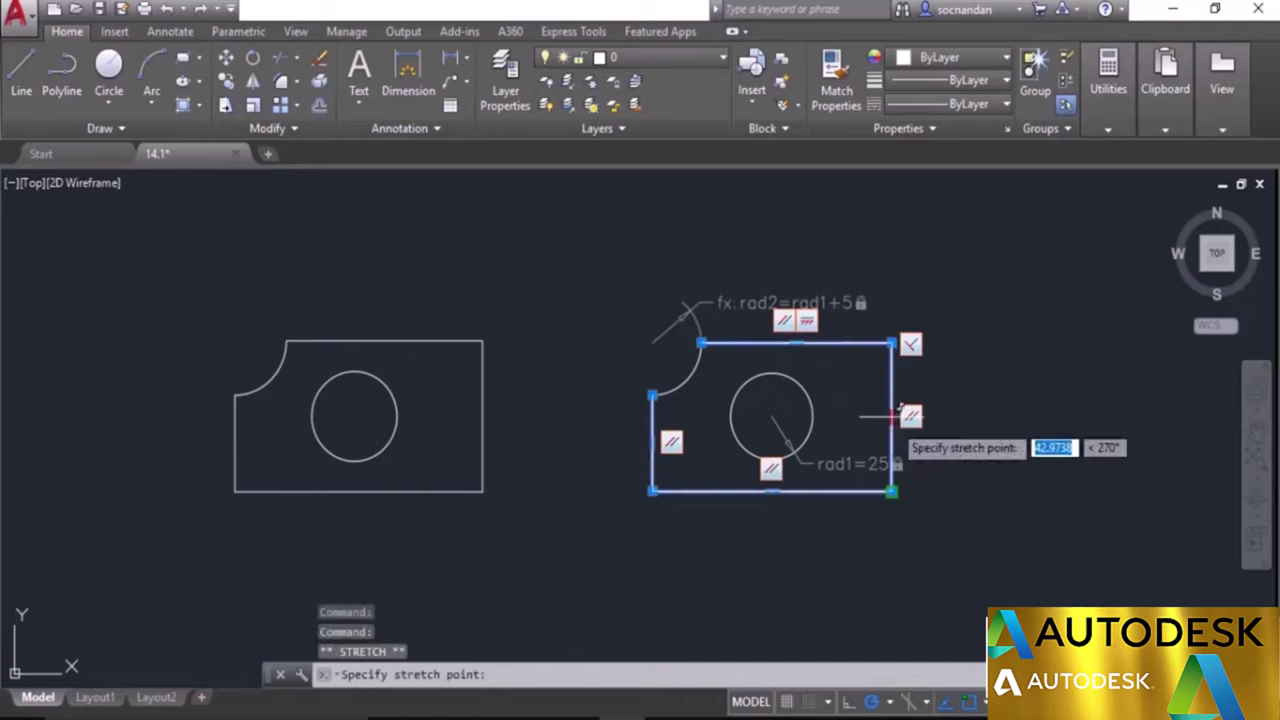
click(940, 415)
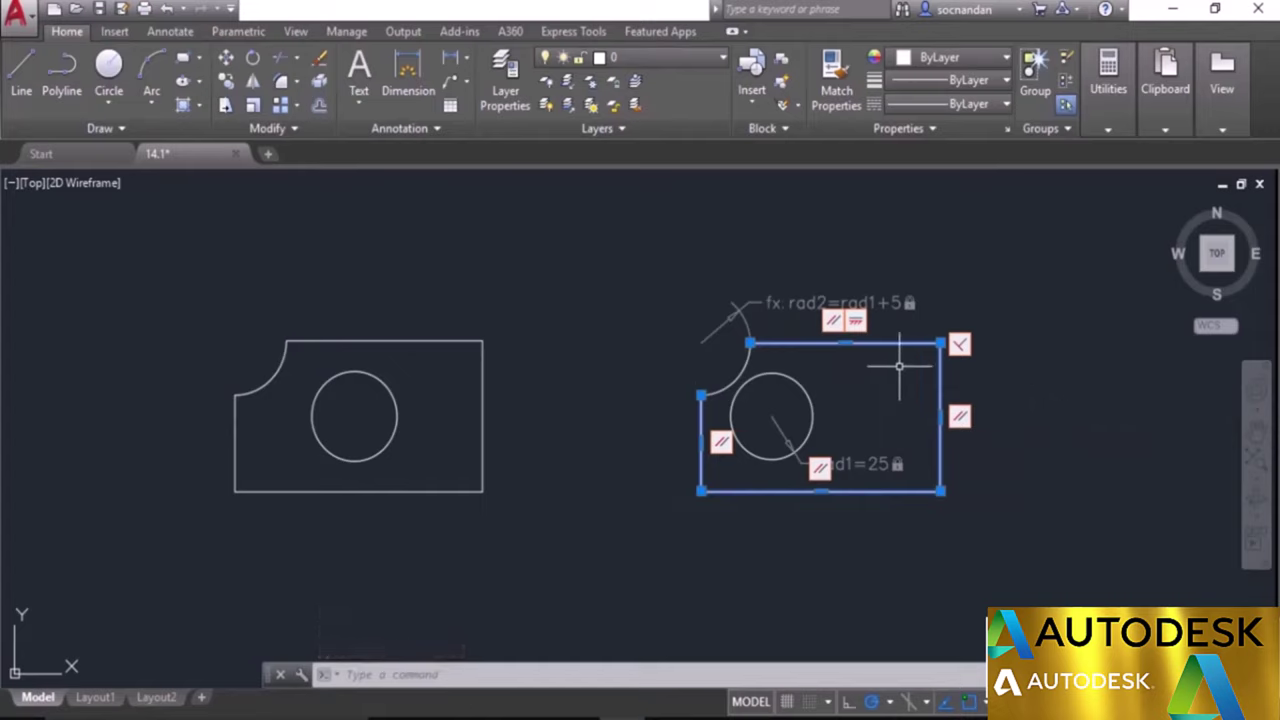
key(ctrl+z)
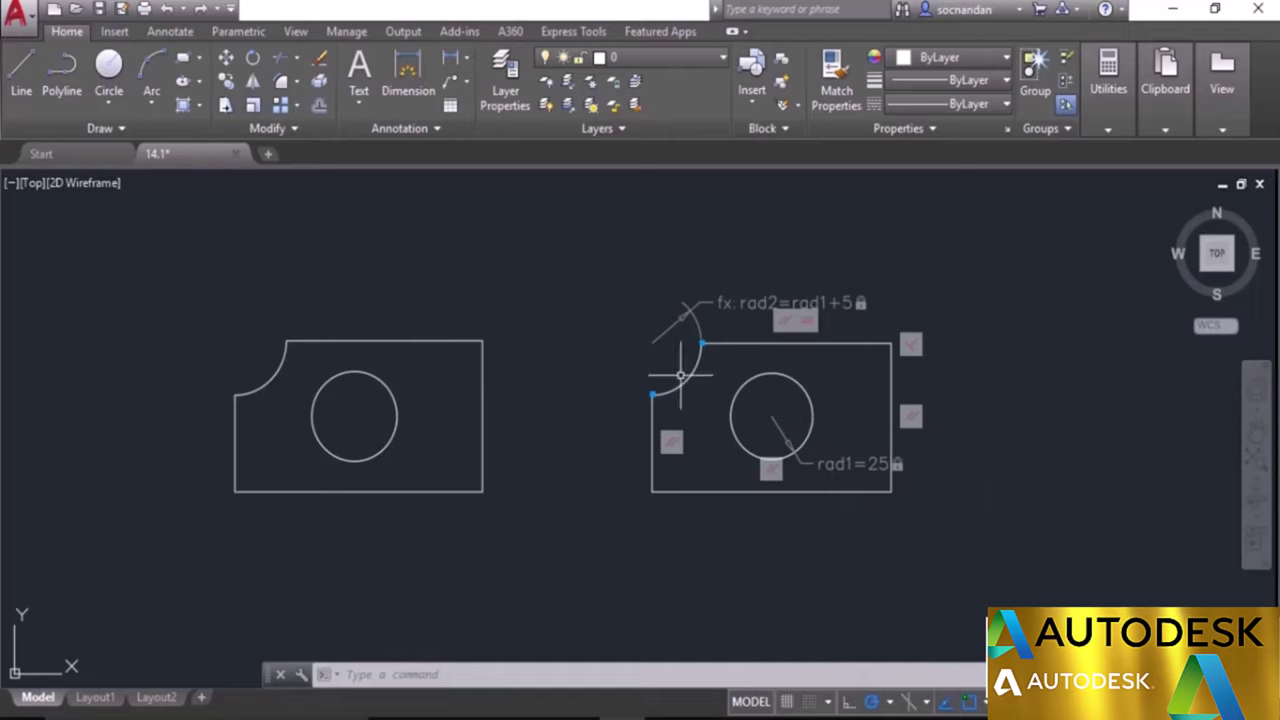
Set the circle's radius parameter rad1 to 40 on the constrained part, and undo the change.
click(858, 462)
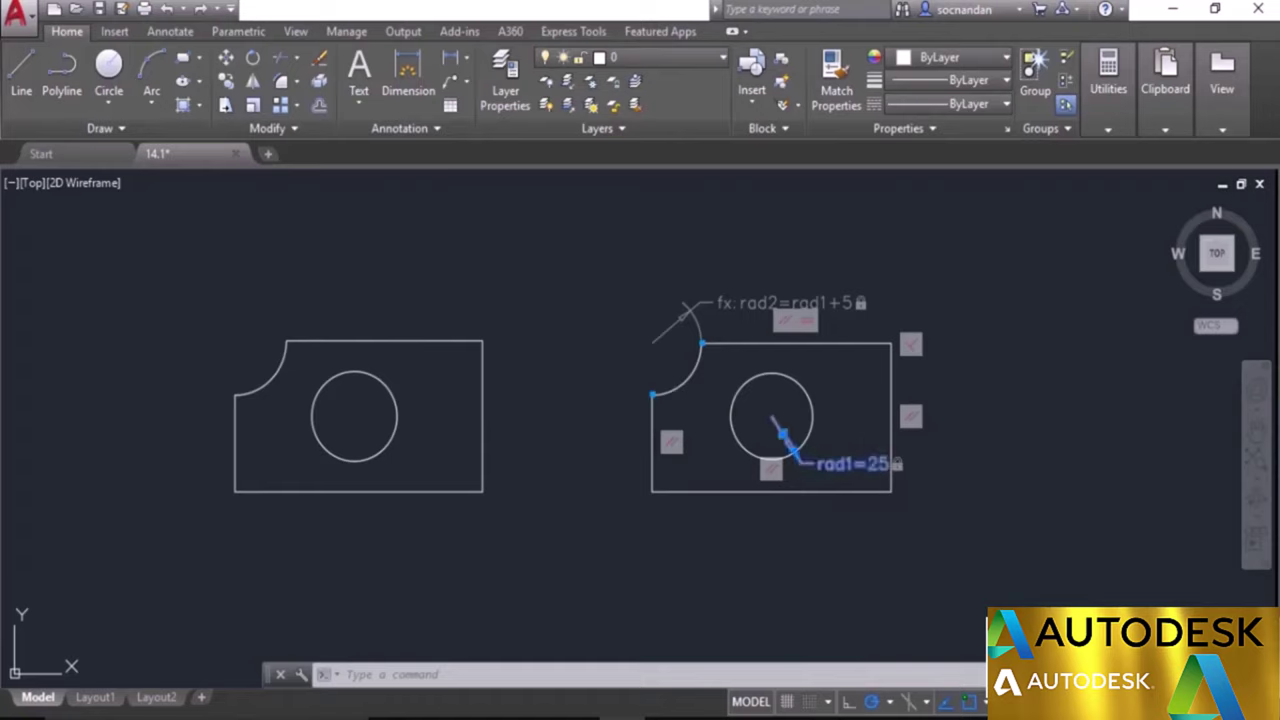
double_click(858, 463)
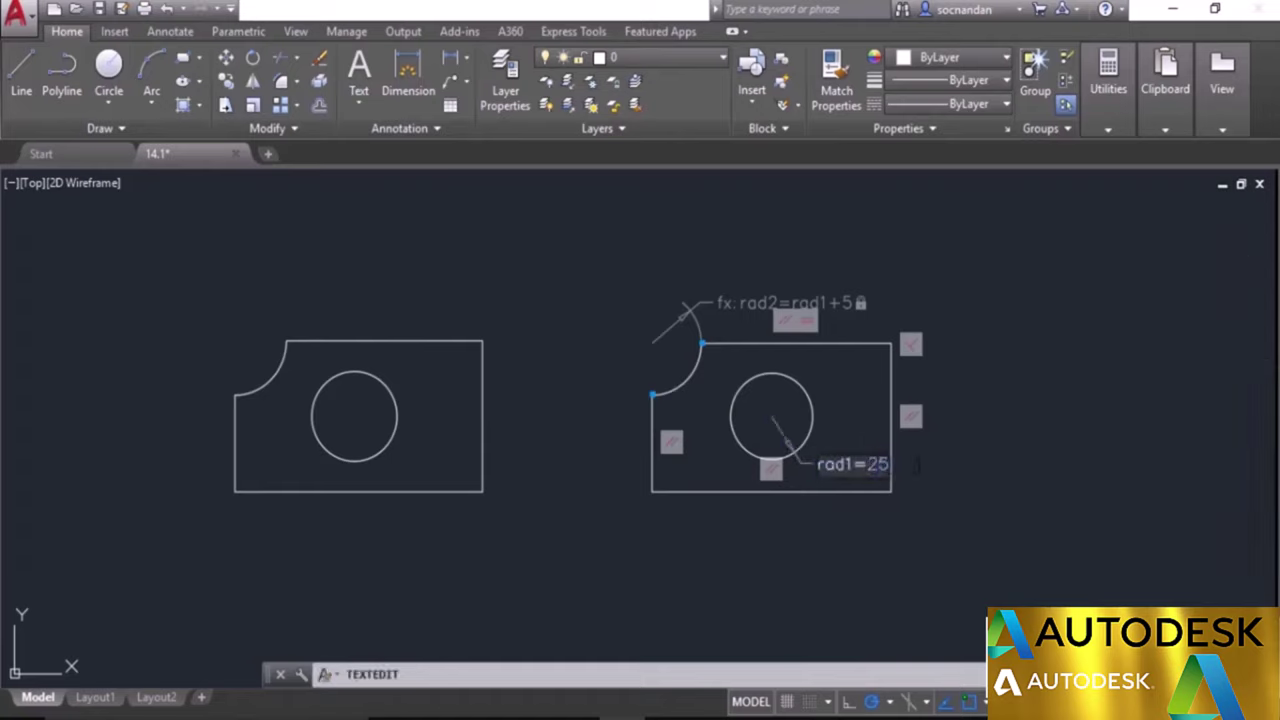
text(40)
key(Return)
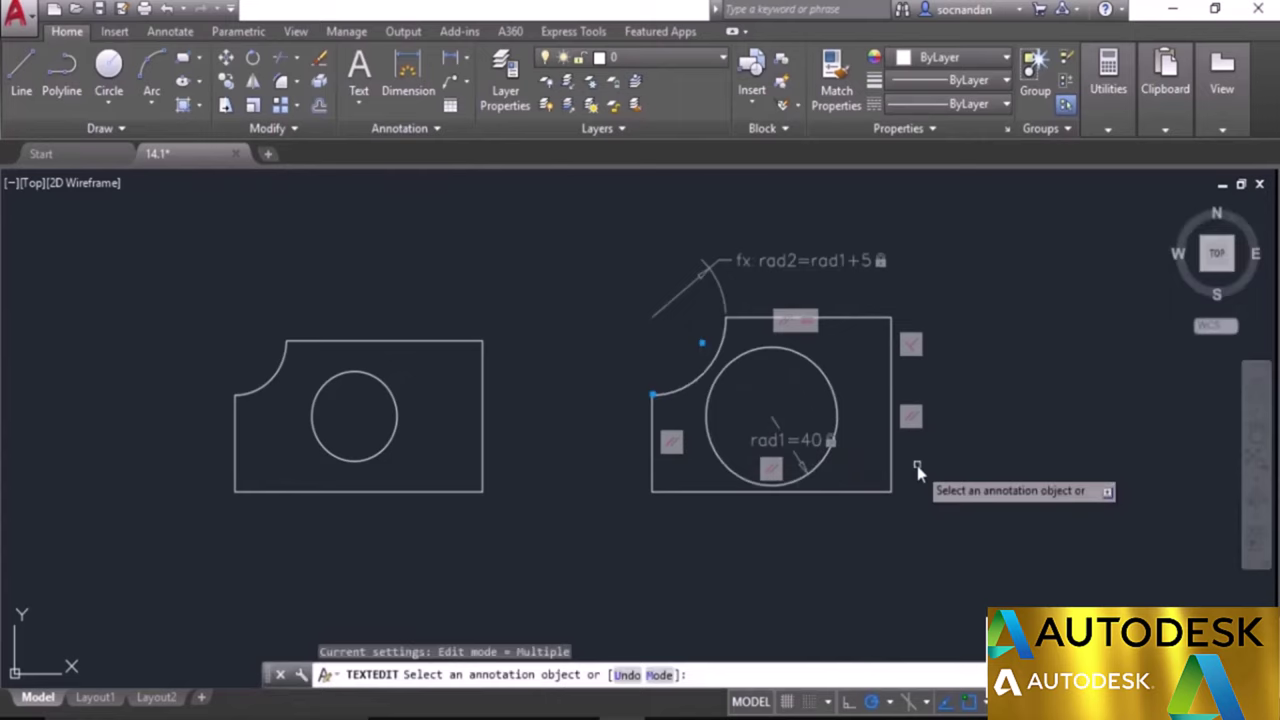
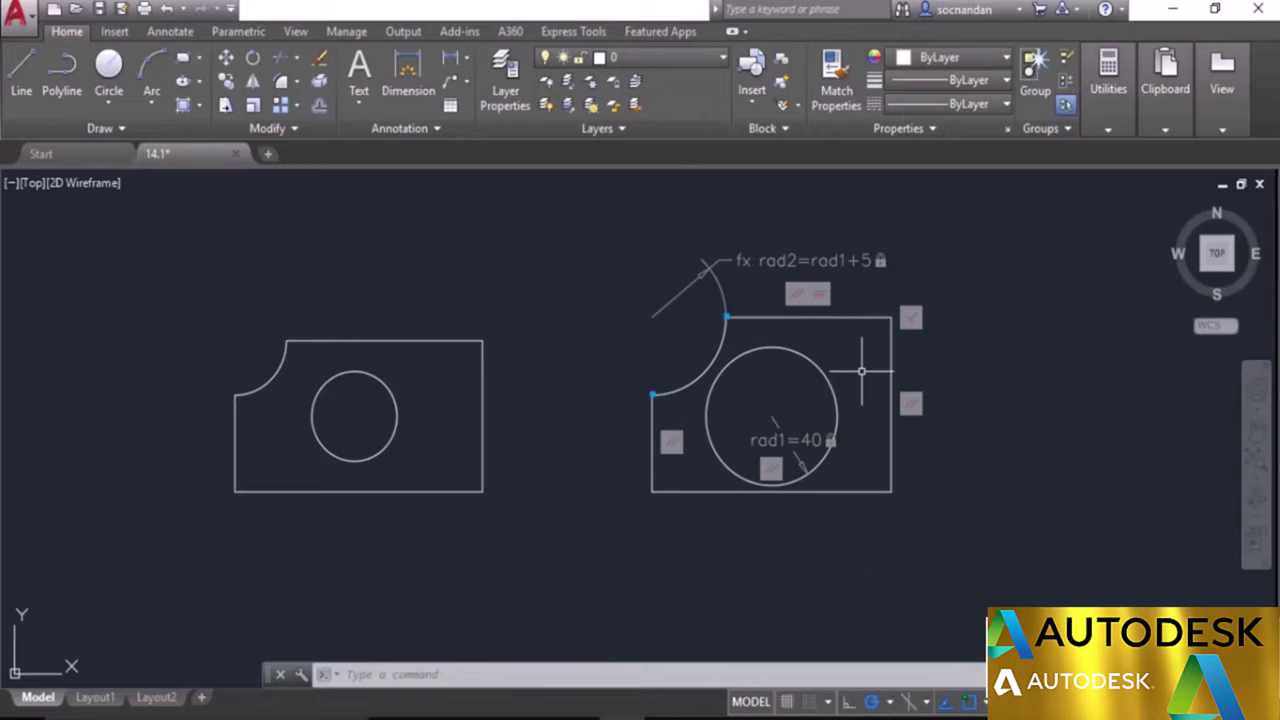
key(ctrl+z)
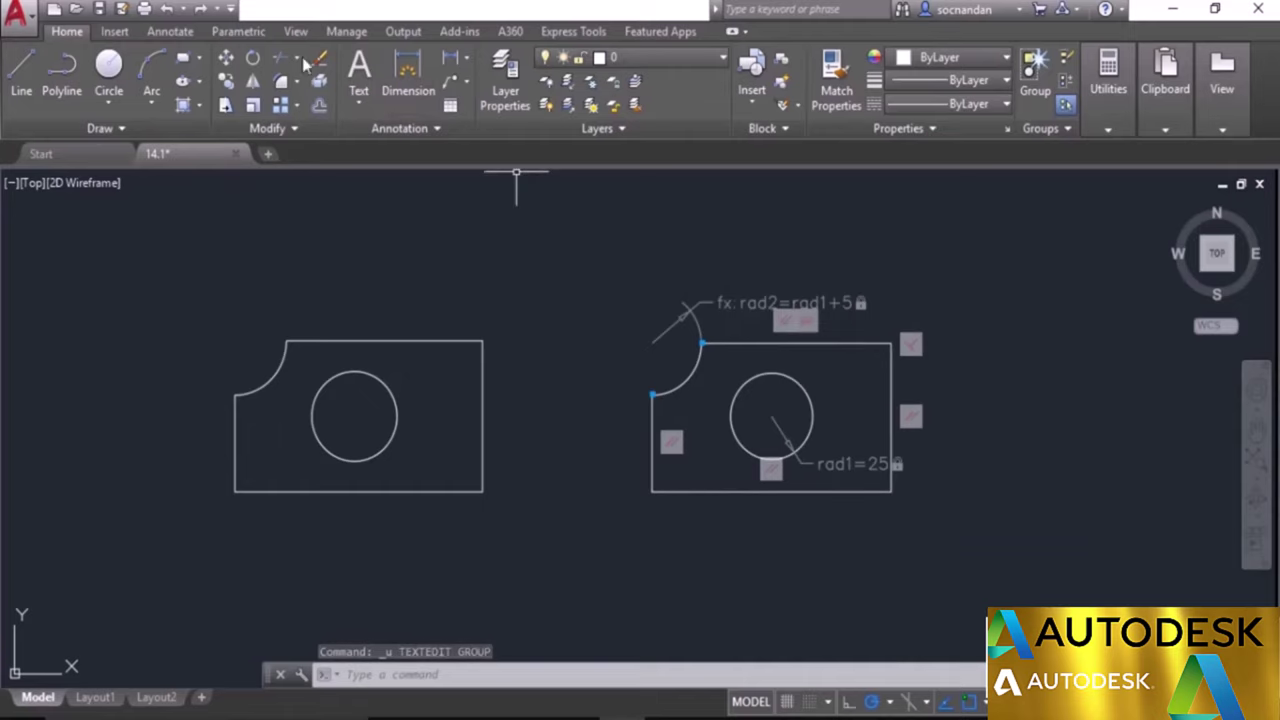
click(250, 32)
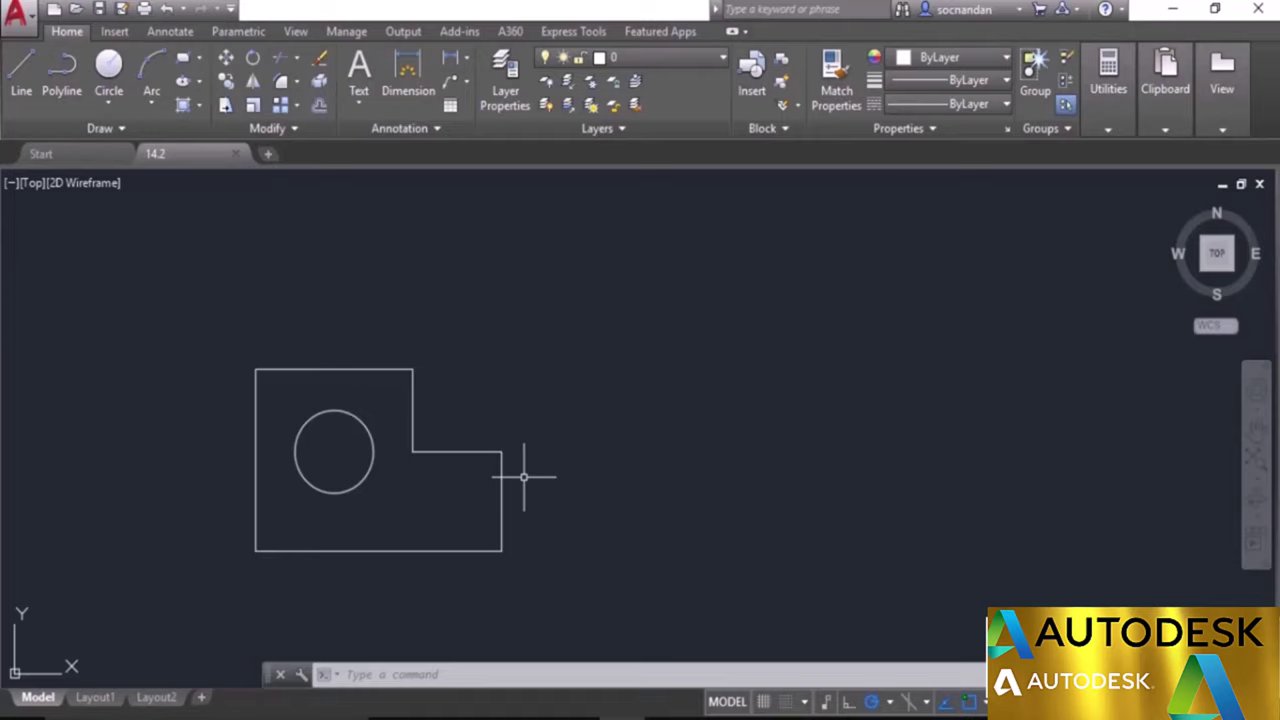
Check that the Infer Constraints toggle is displayed and turn Infer Constraints on for drawing 14.2.
click(824, 703)
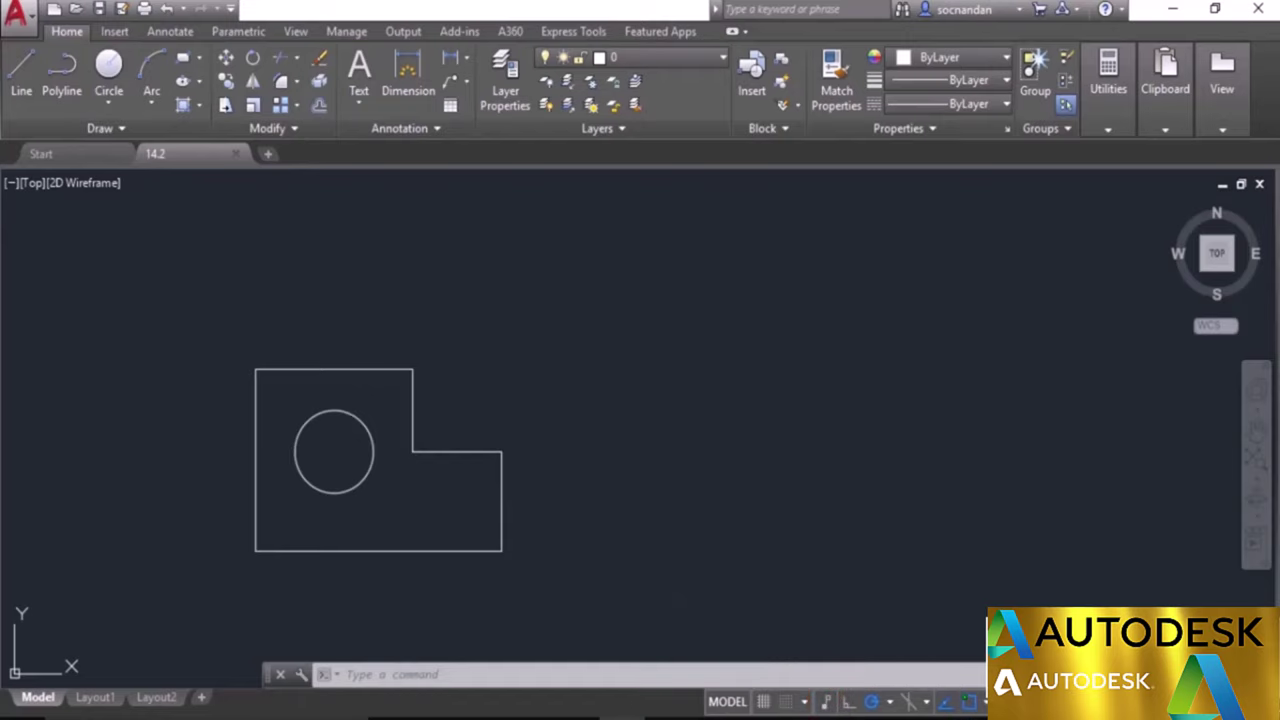
click(1268, 702)
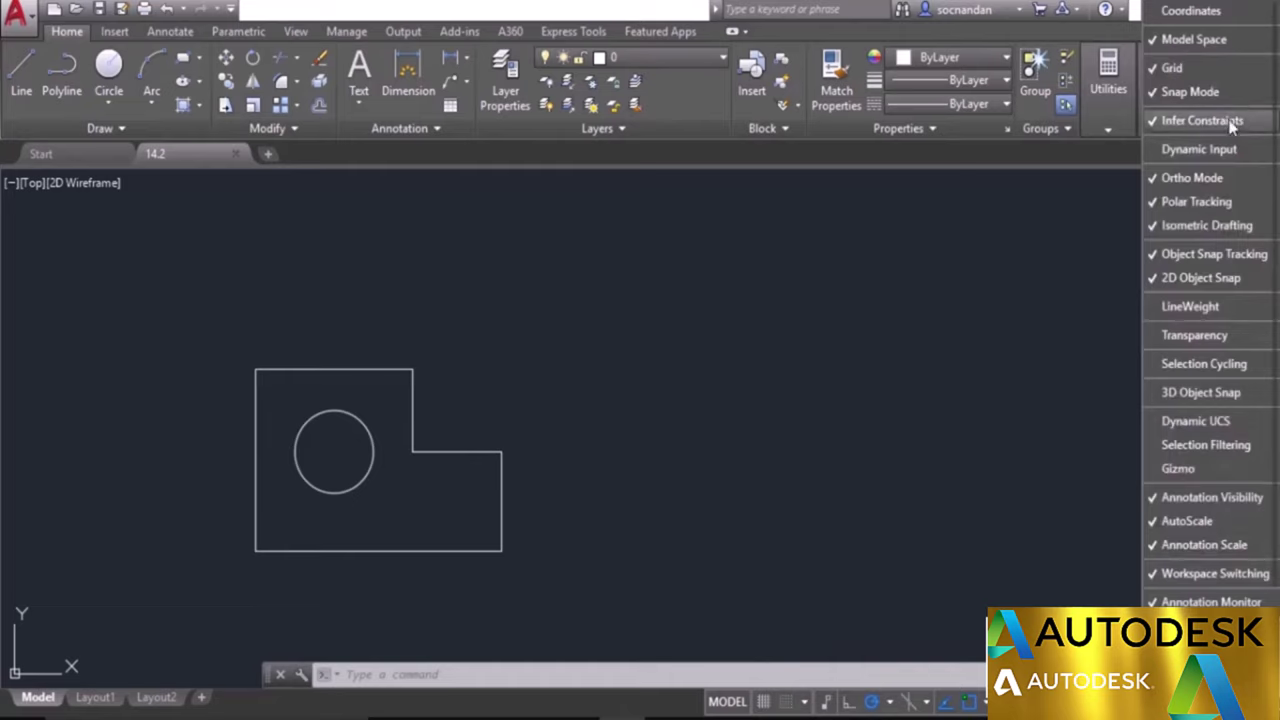
click(999, 284)
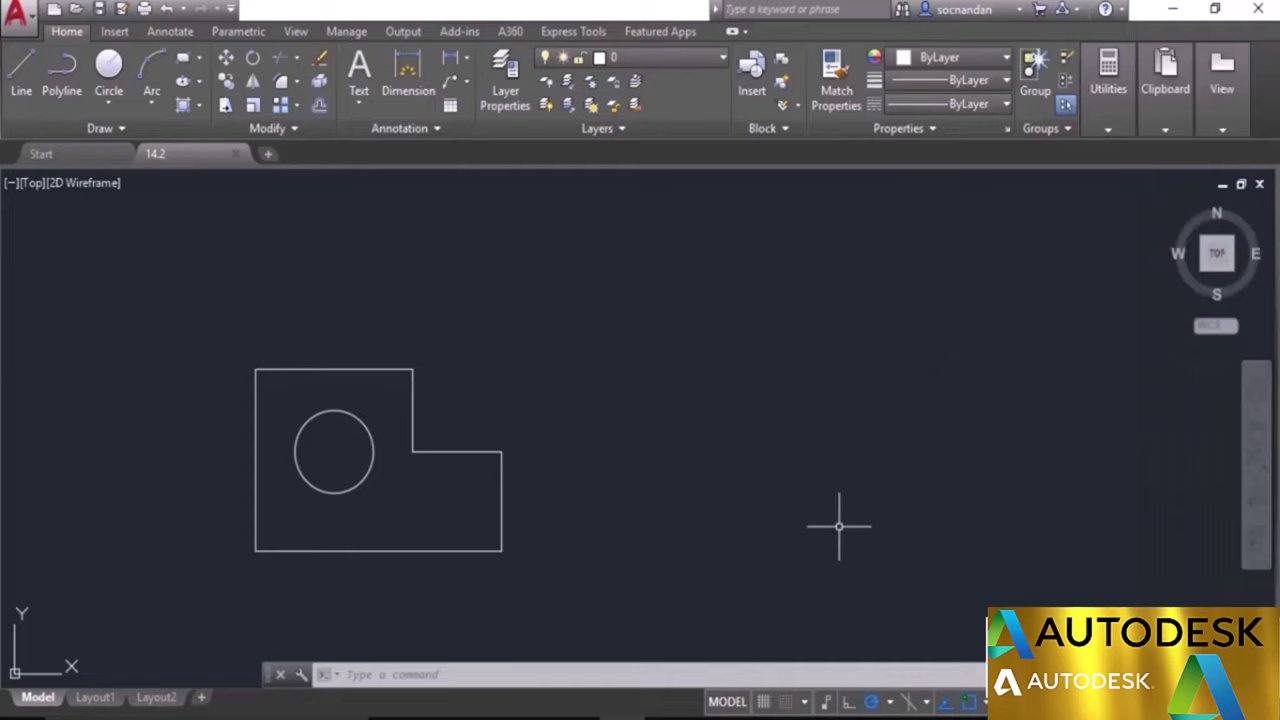
click(826, 704)
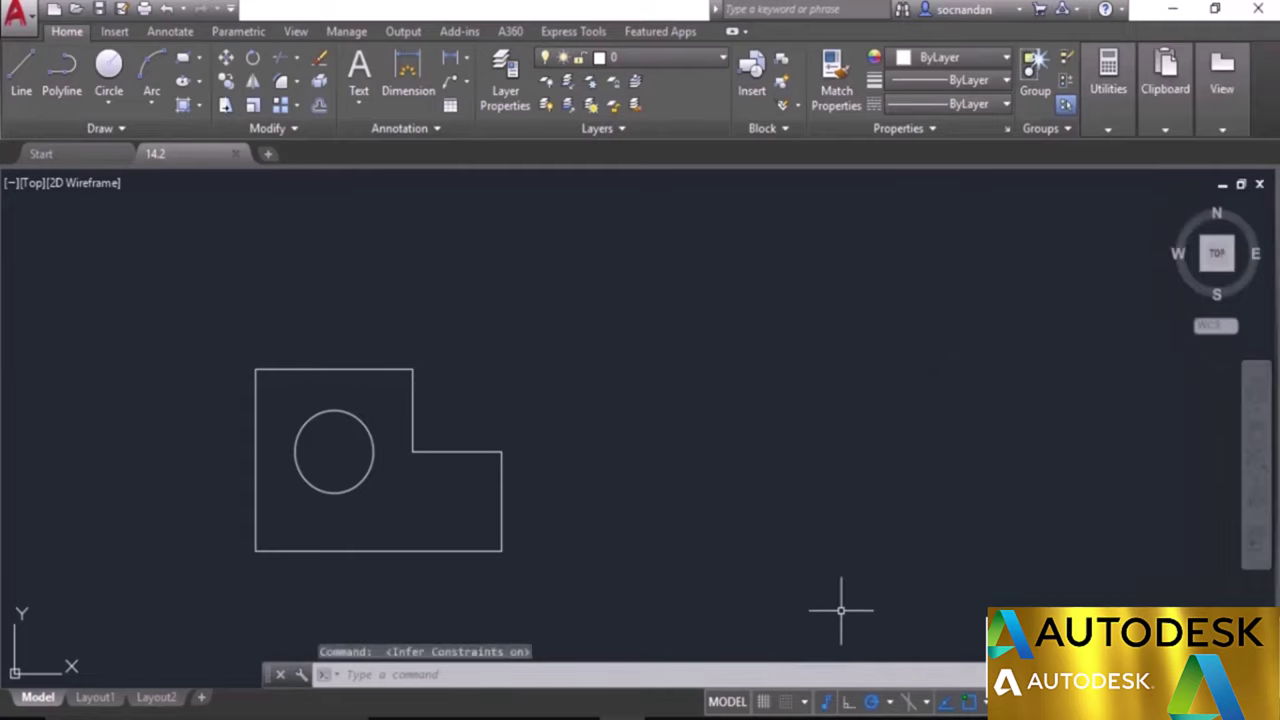
Start a line beside the existing L-shaped part, display the Dynamic Input toggle and turn Dynamic Input off.
click(21, 85)
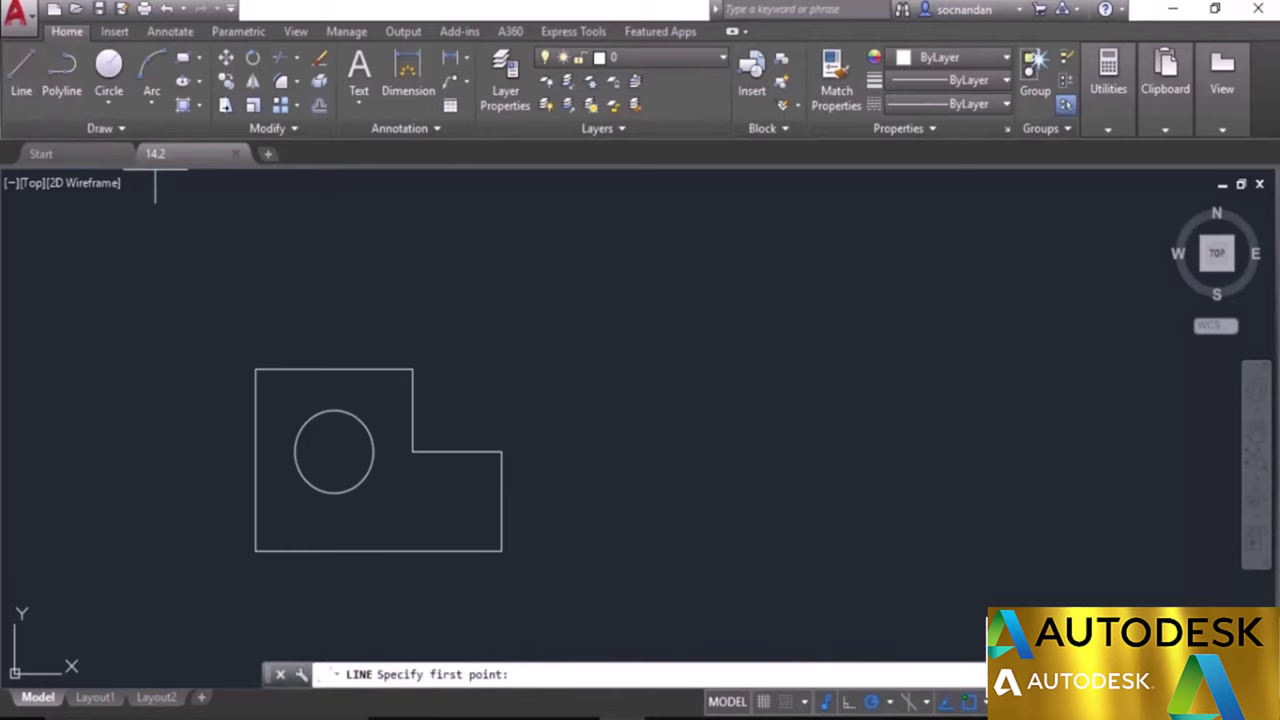
click(624, 547)
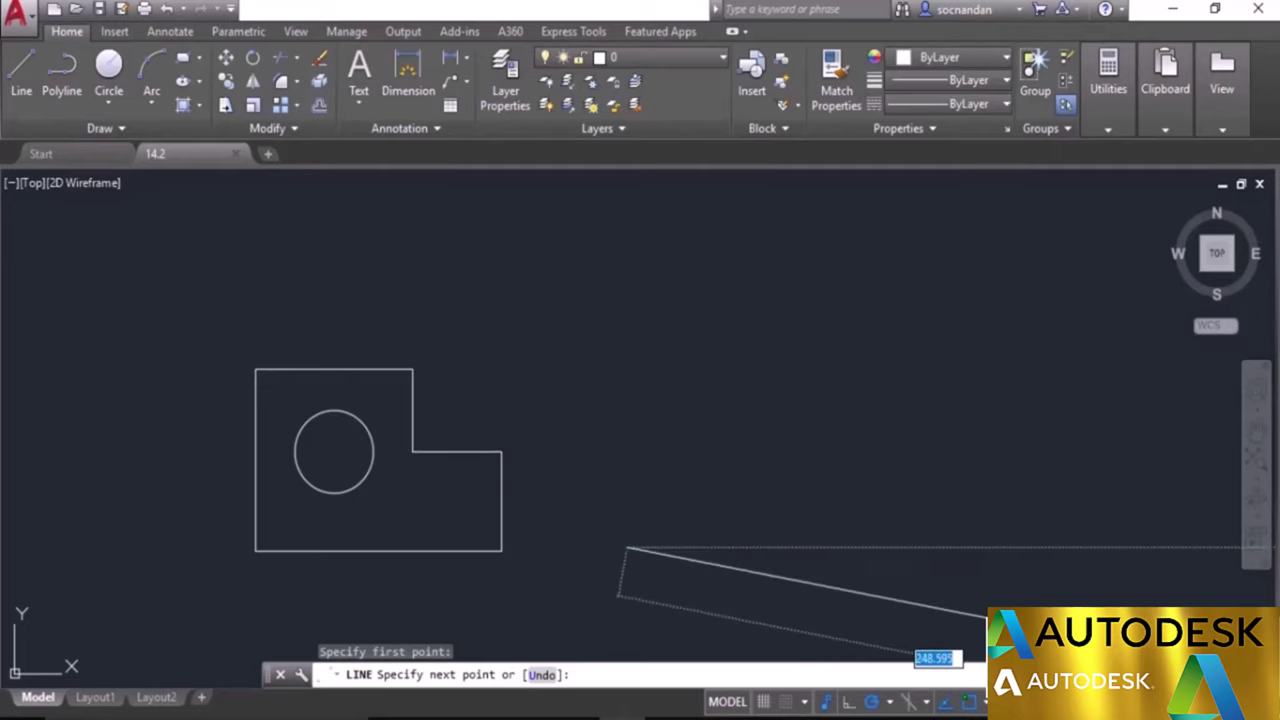
click(1268, 701)
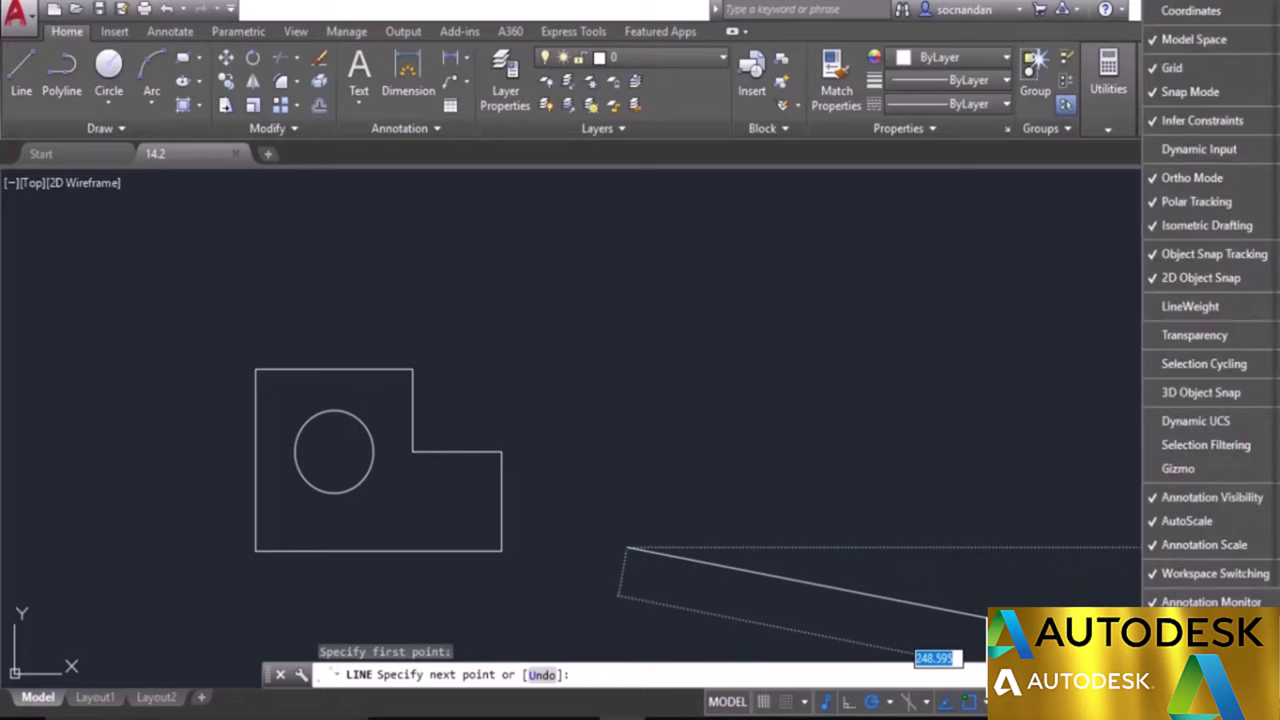
click(1199, 149)
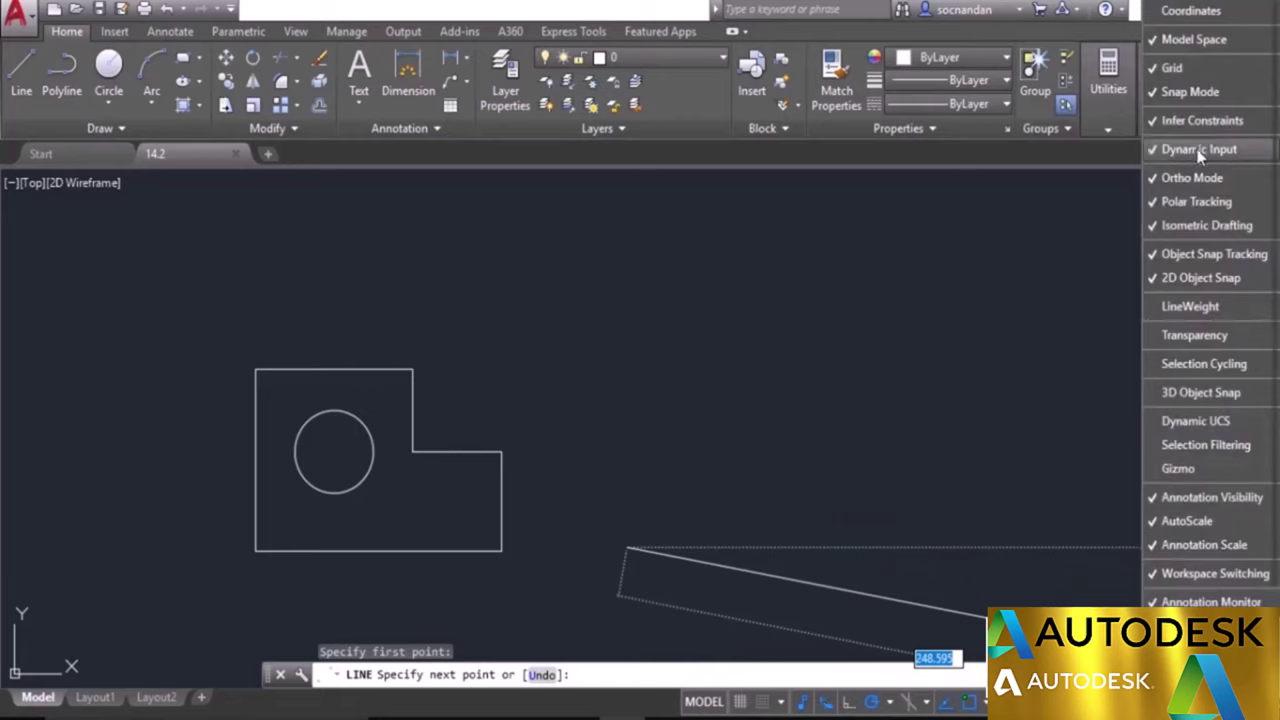
click(828, 708)
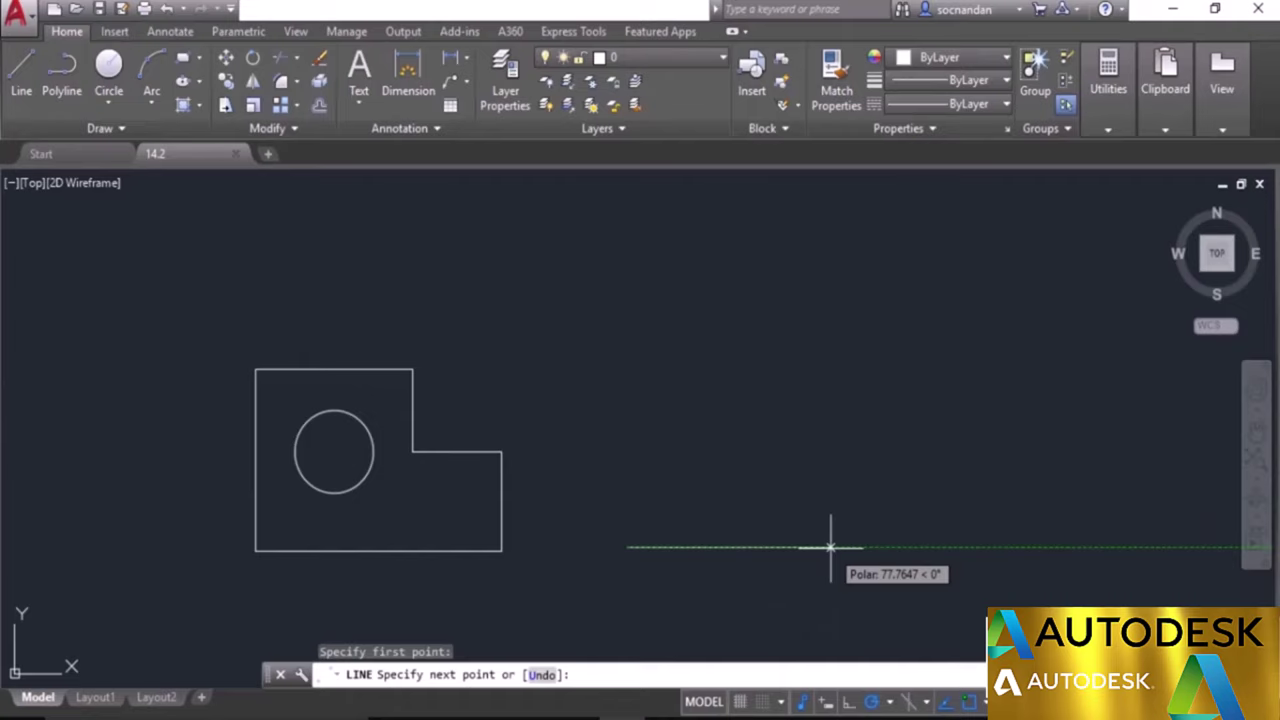
Draw a closed L-shaped outline of six horizontal and vertical lines from the started point, and check the bottom line's inferred constraints.
click(864, 547)
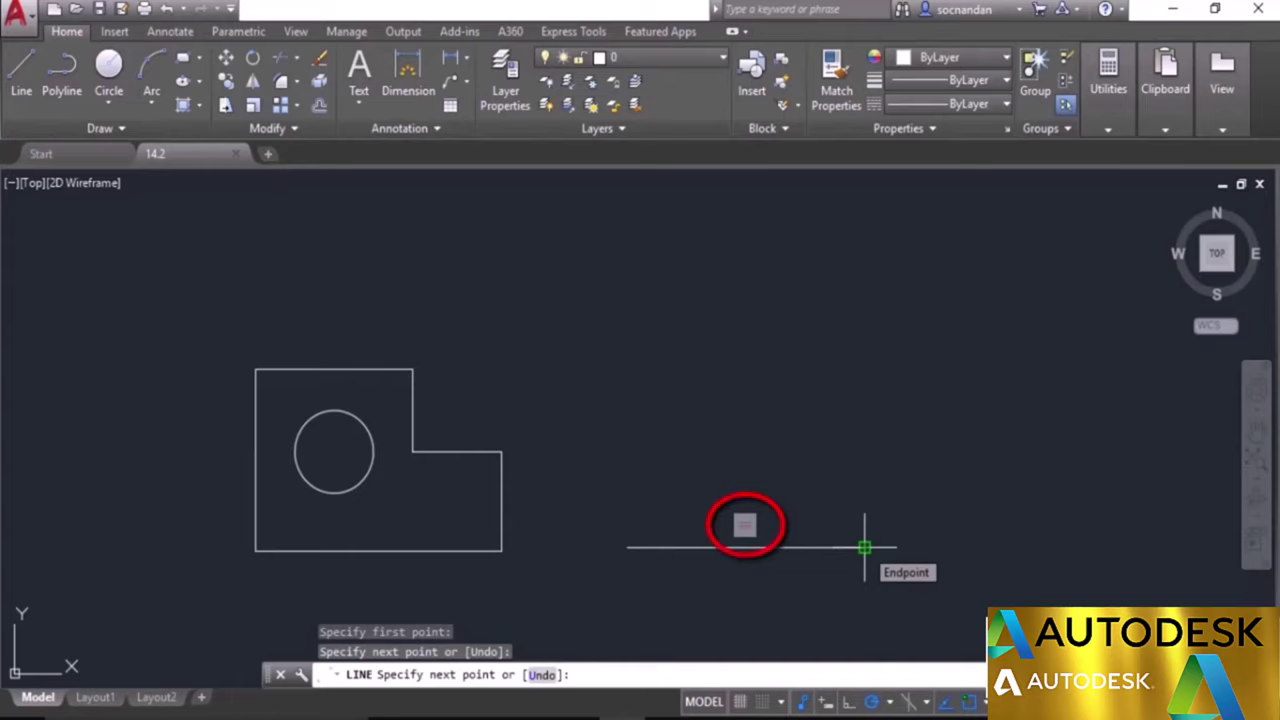
click(864, 436)
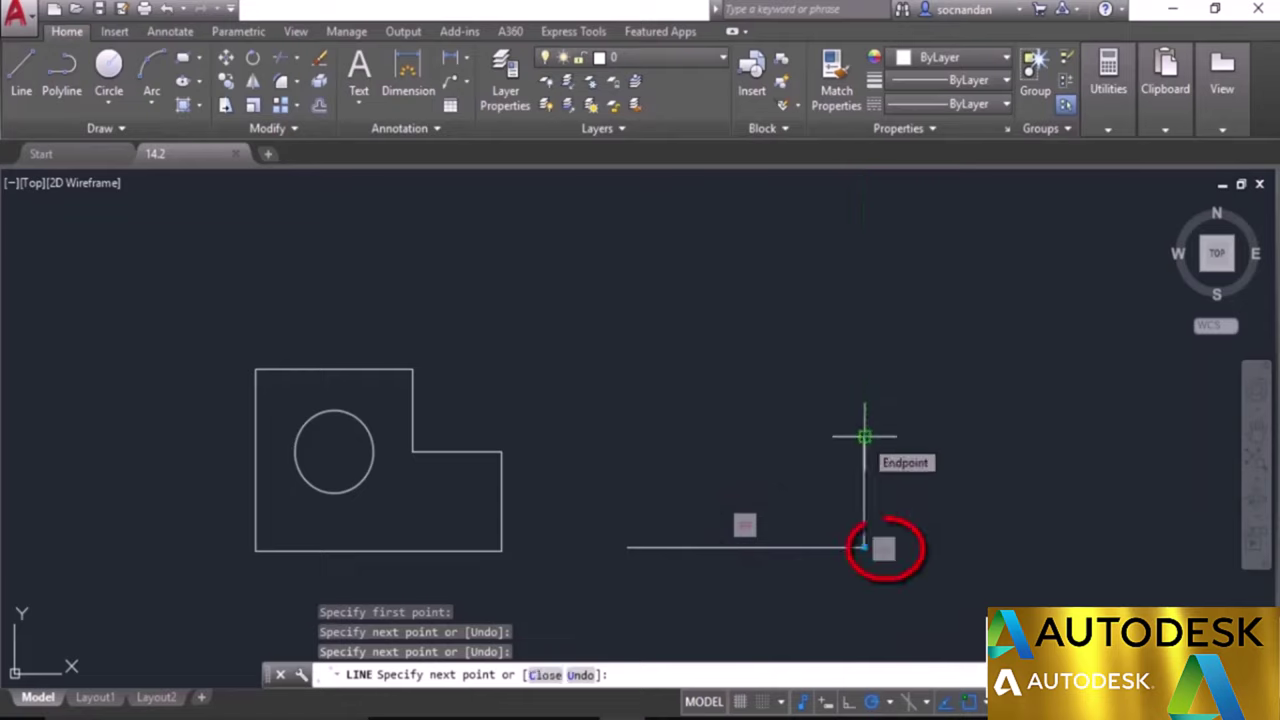
click(785, 437)
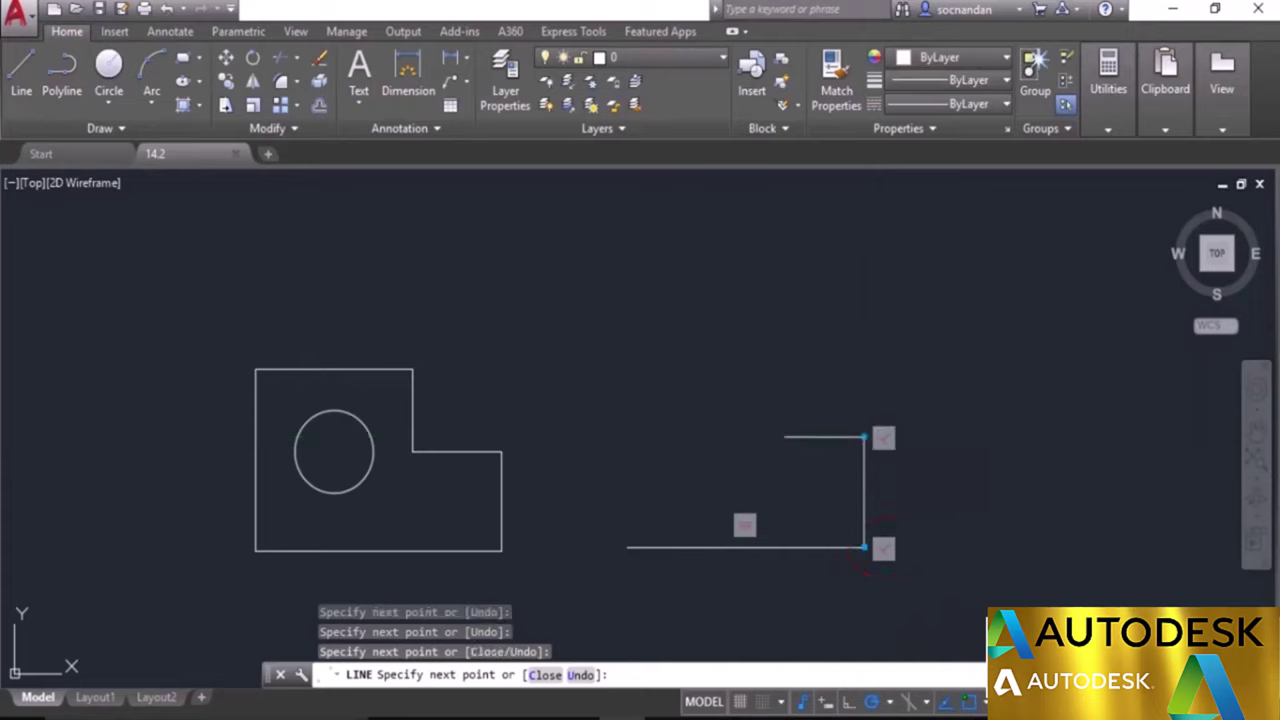
click(785, 350)
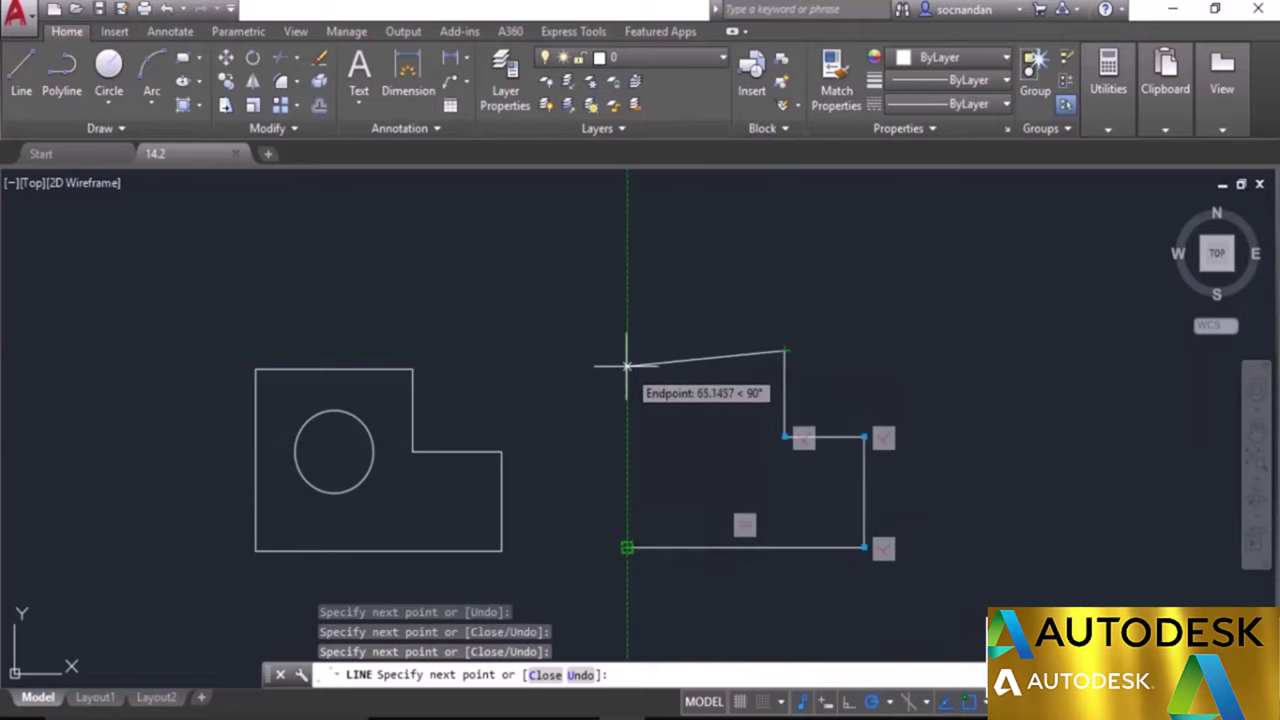
click(626, 350)
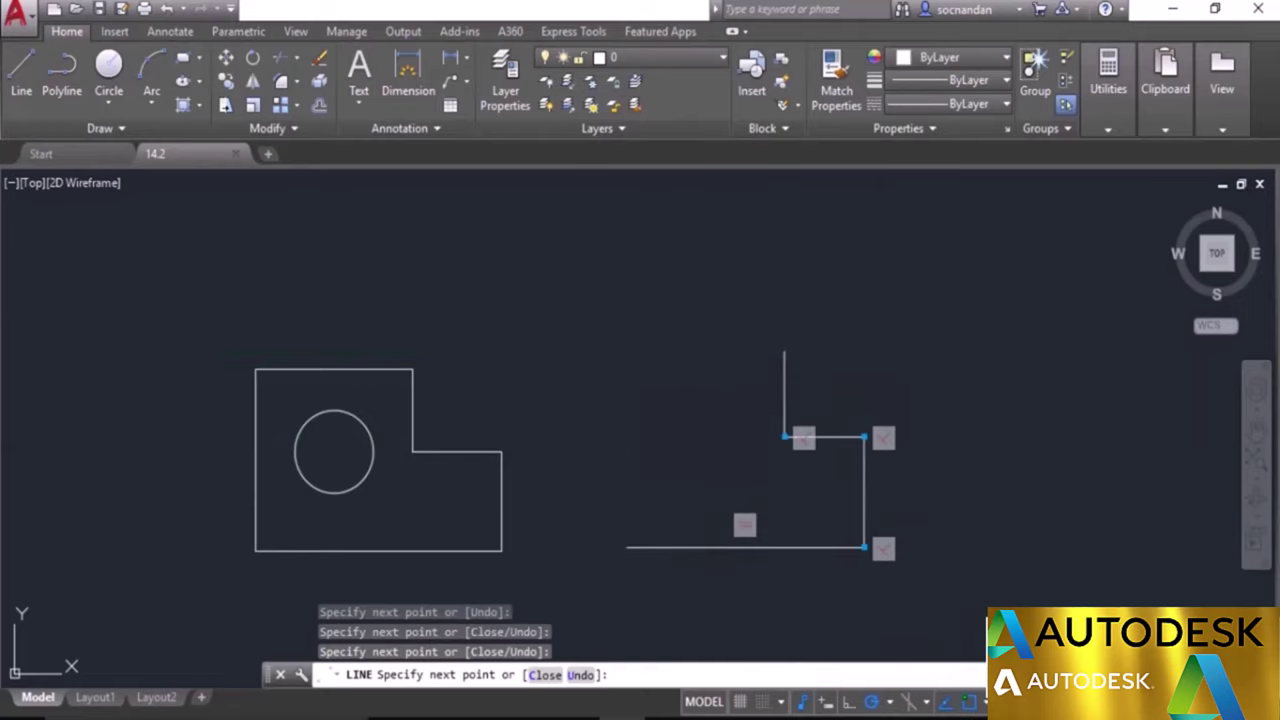
click(626, 547)
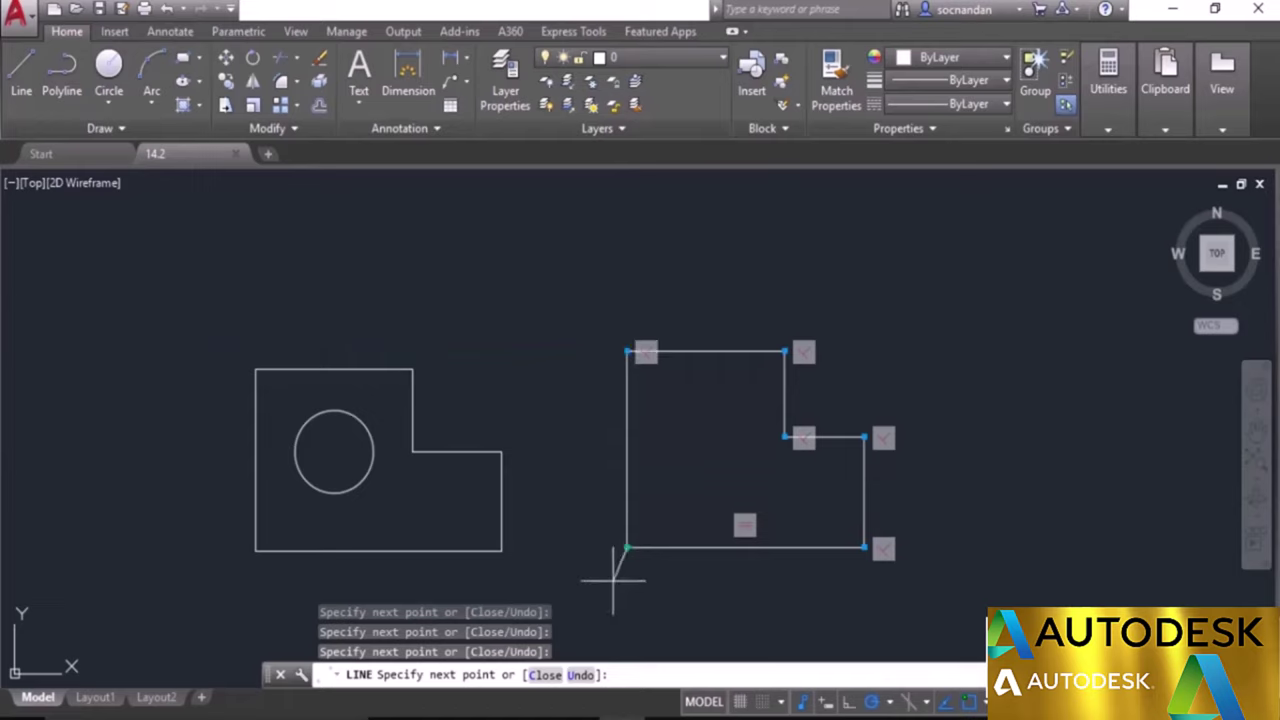
key(Return)
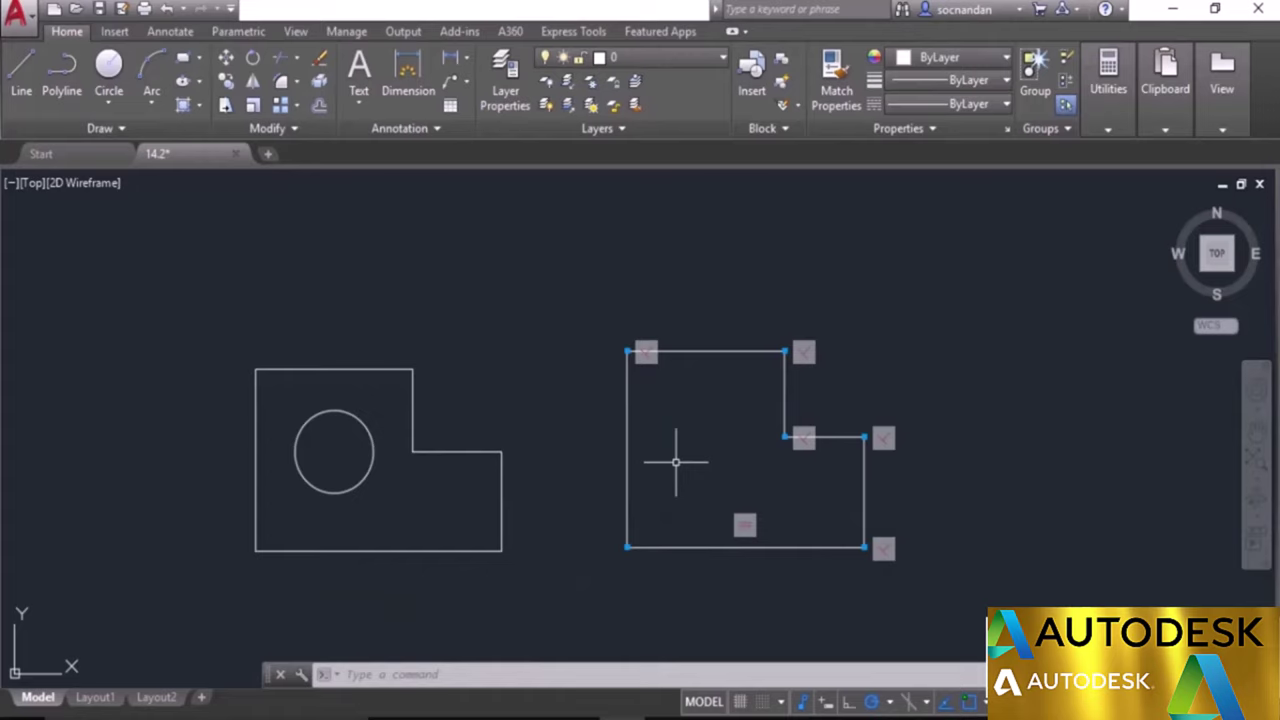
click(696, 548)
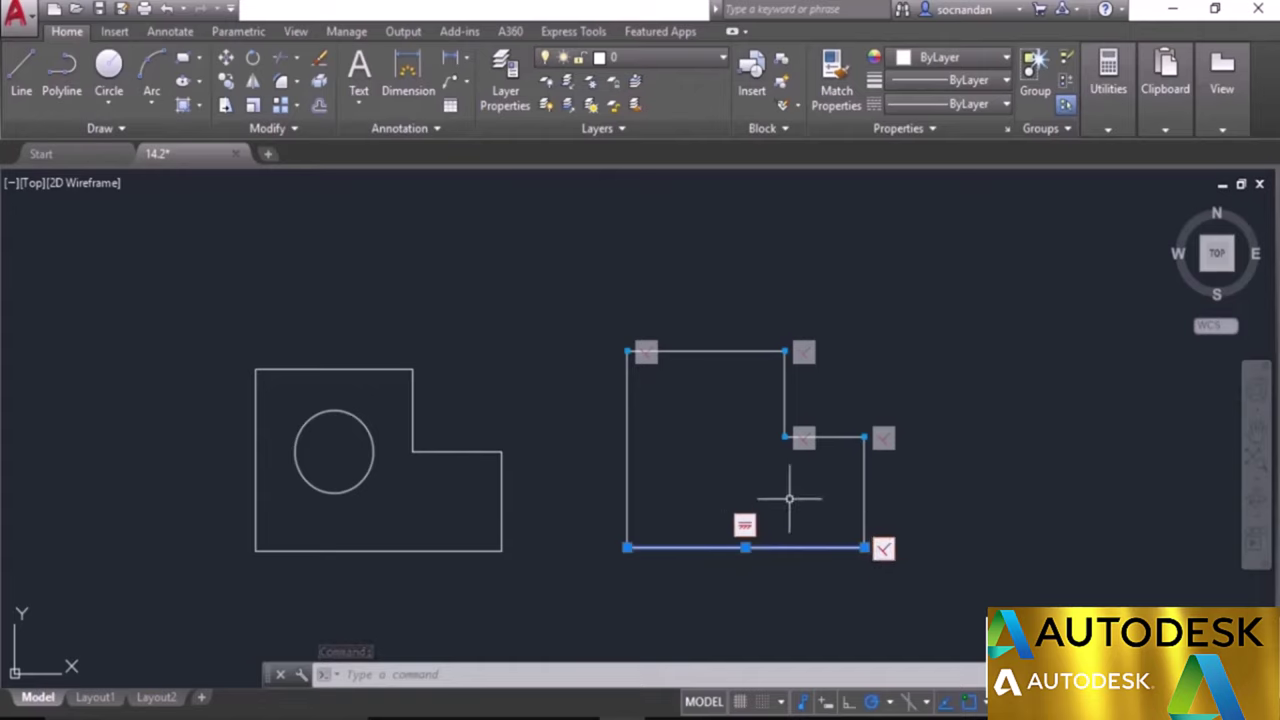
key(Escape)
Draw a separate horizontal line in the empty area to the right of the constrained L-shaped outline.
middle_drag(789, 497, 654, 493)
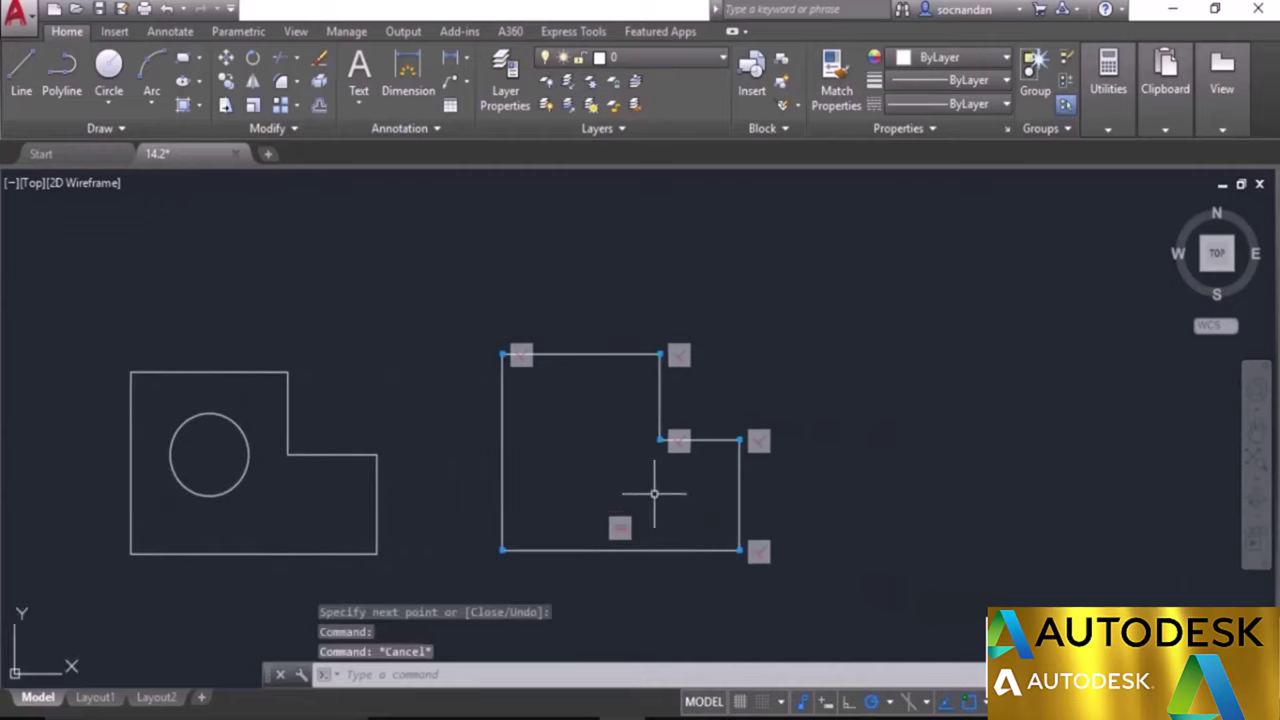
click(21, 80)
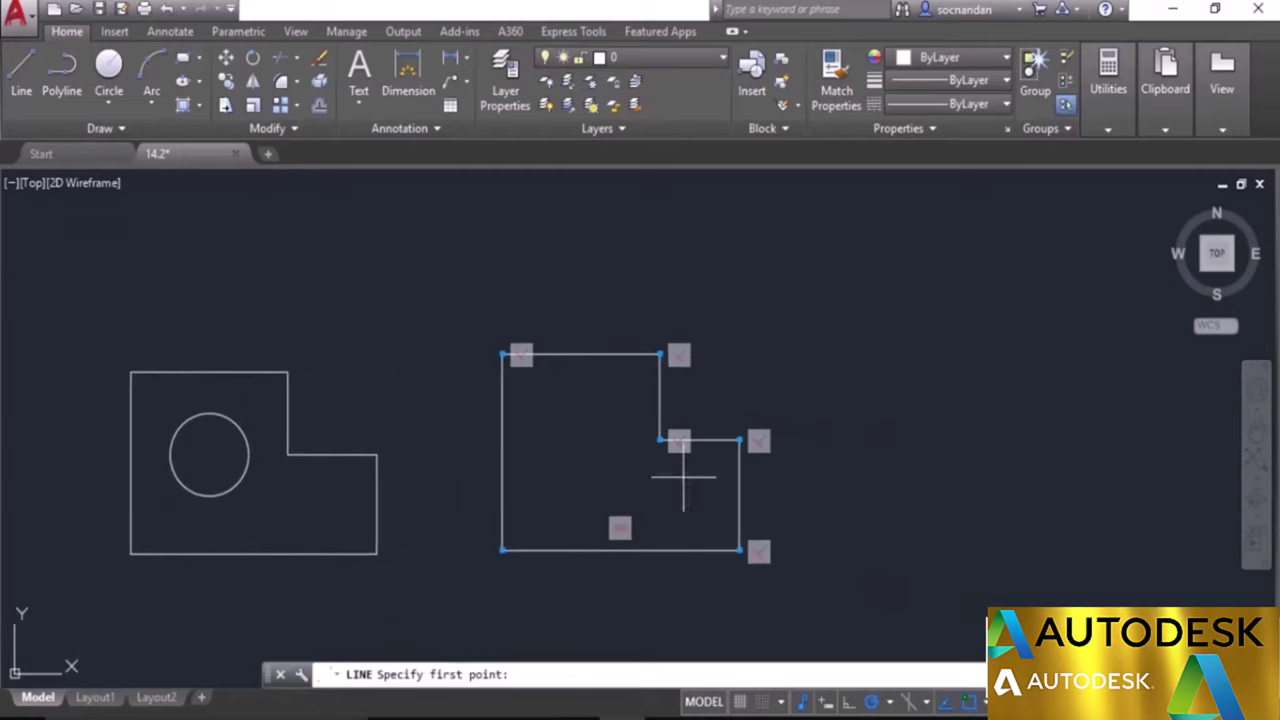
click(895, 536)
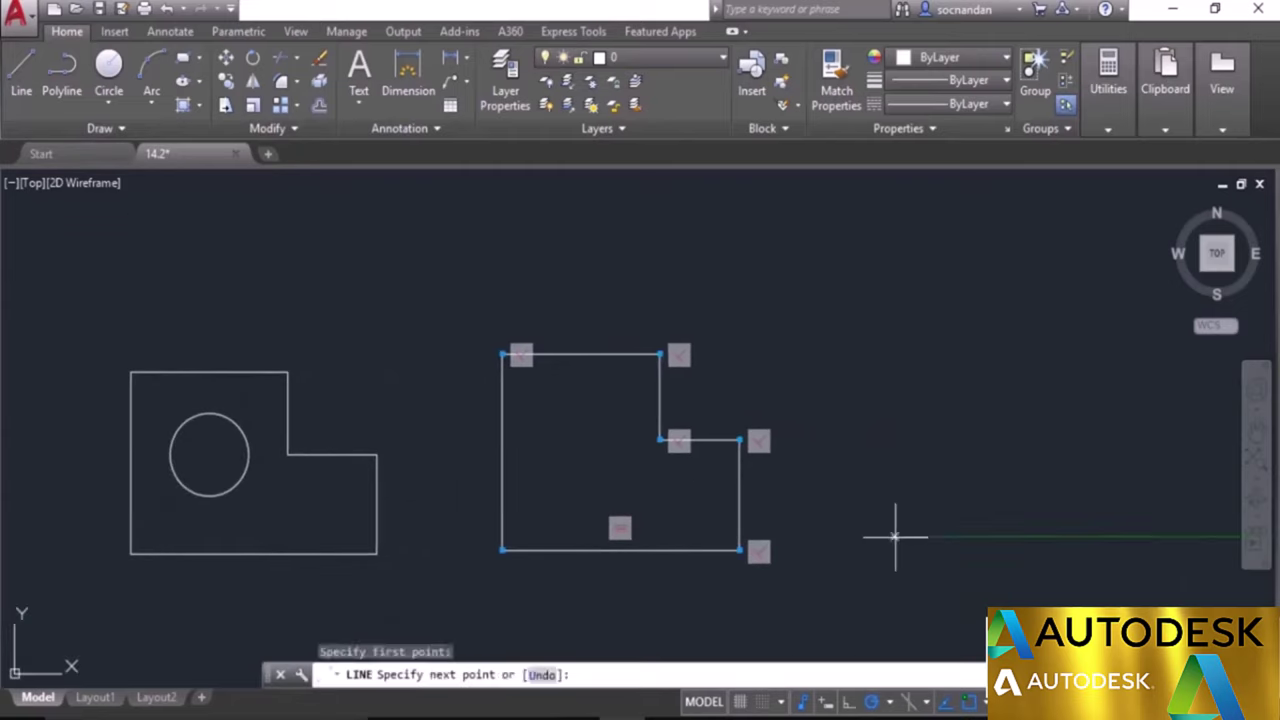
click(1083, 537)
key(Return)
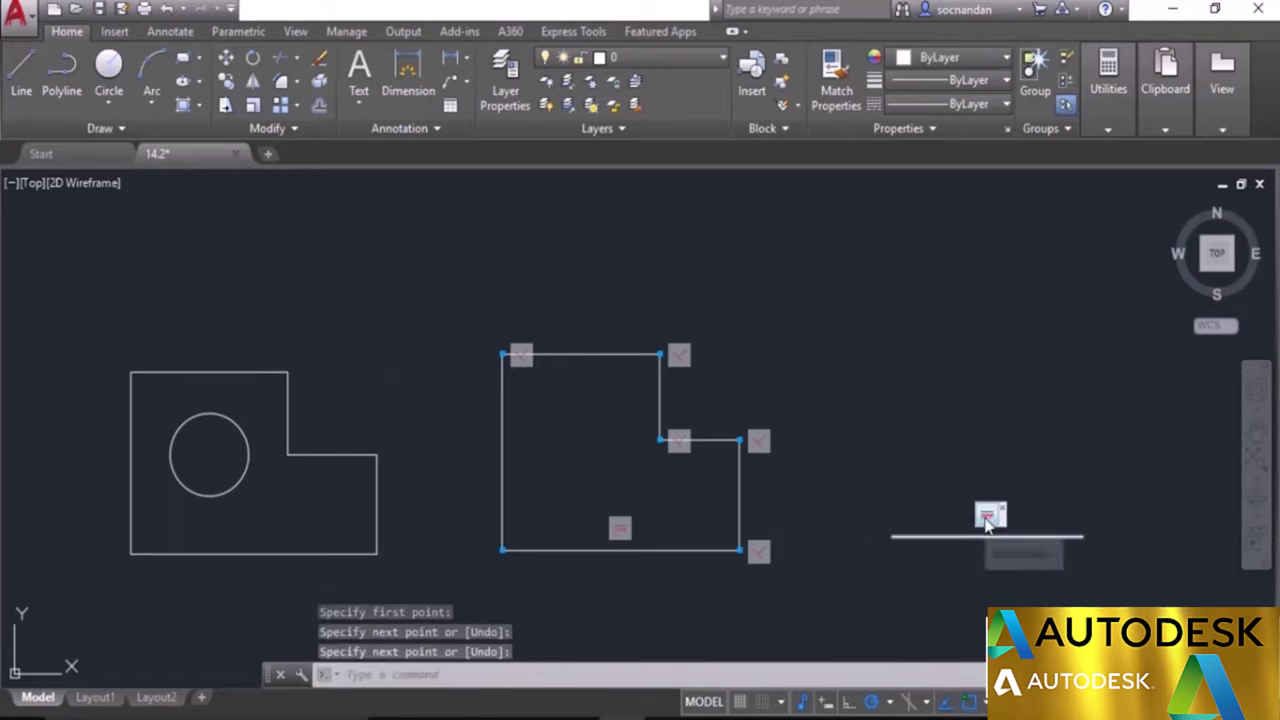
Stretch the right endpoint of the separate horizontal line vertically upward.
click(1065, 537)
click(1083, 537)
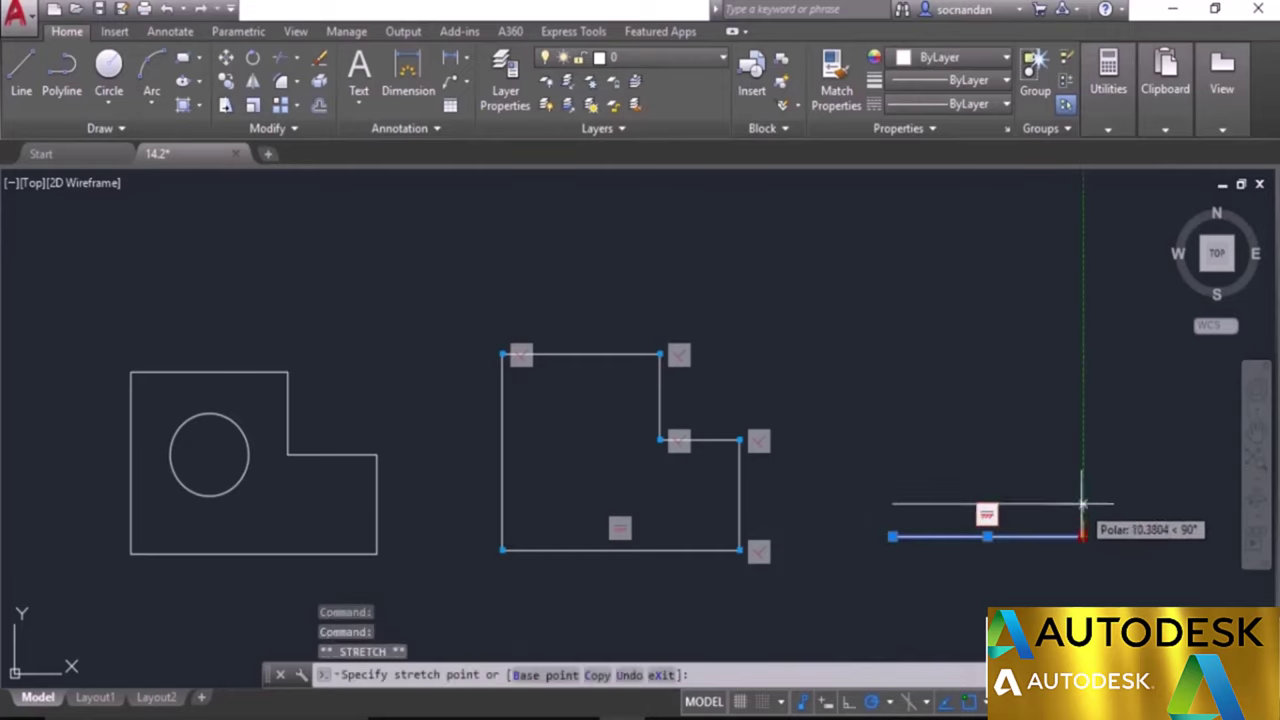
click(1083, 410)
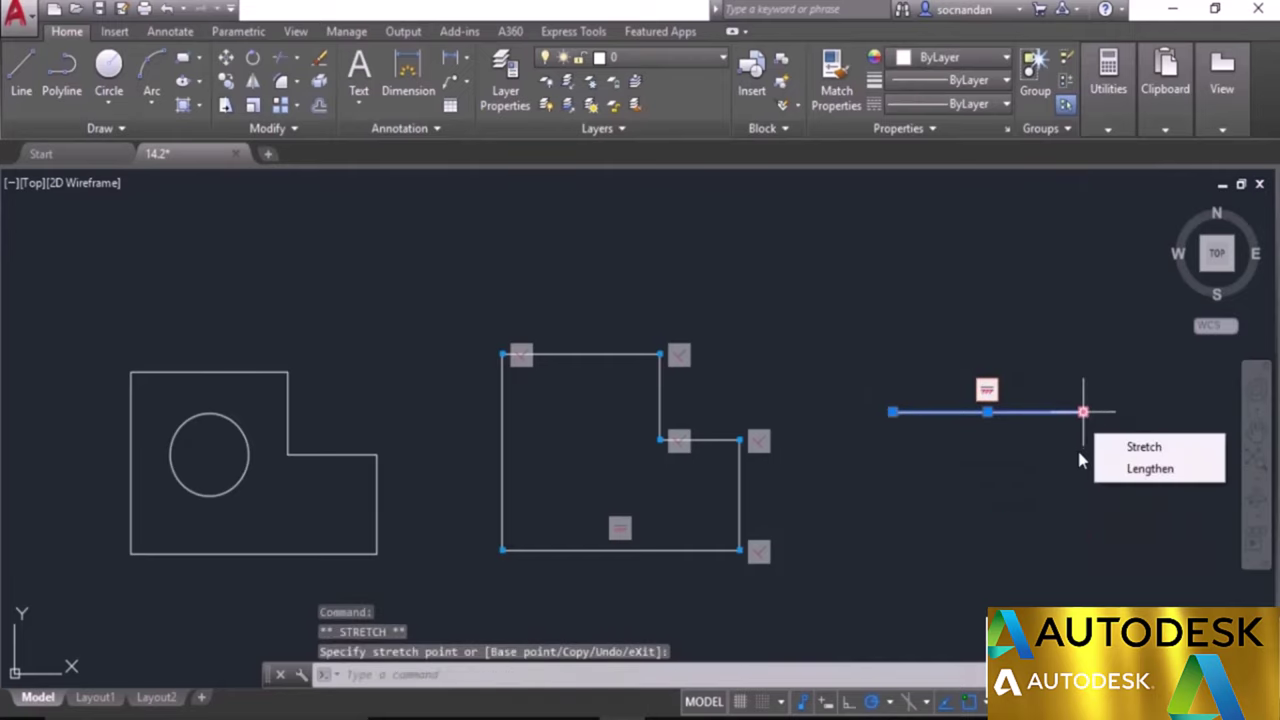
Stretch the left endpoint of the separate horizontal line vertically downward and clear the selection.
click(893, 411)
click(893, 497)
mouse_move(893, 497)
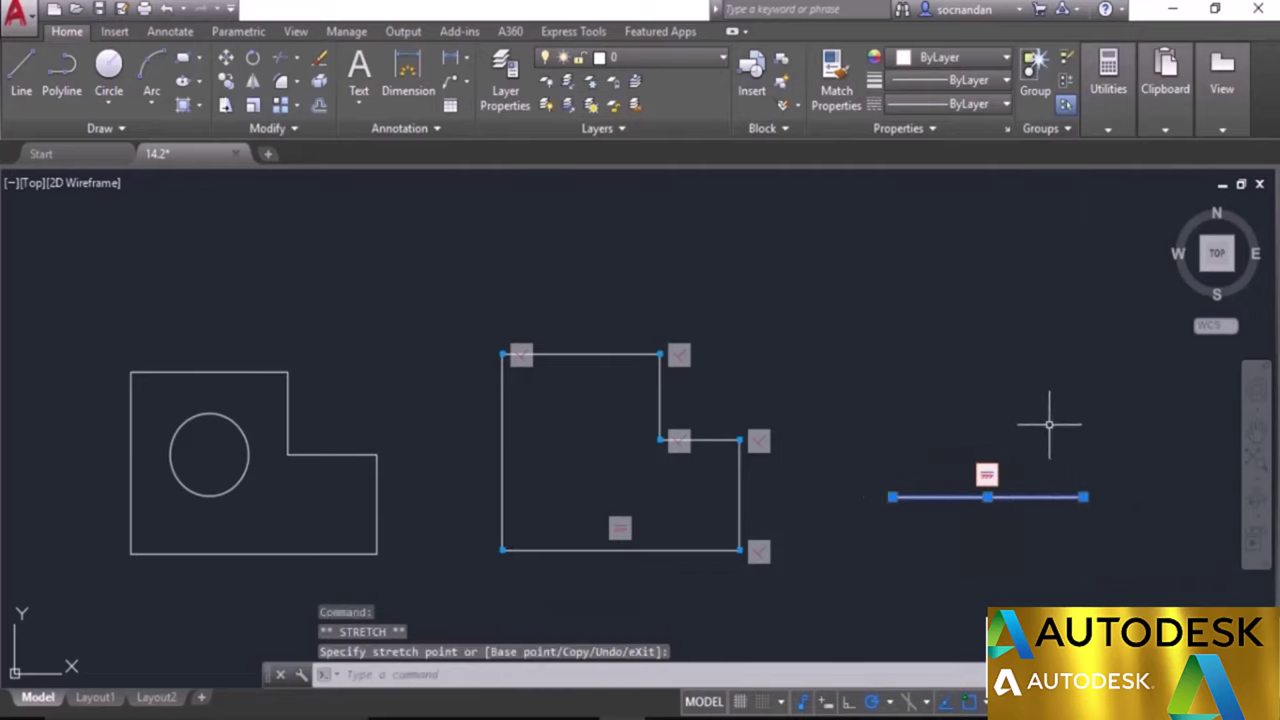
key(Escape)
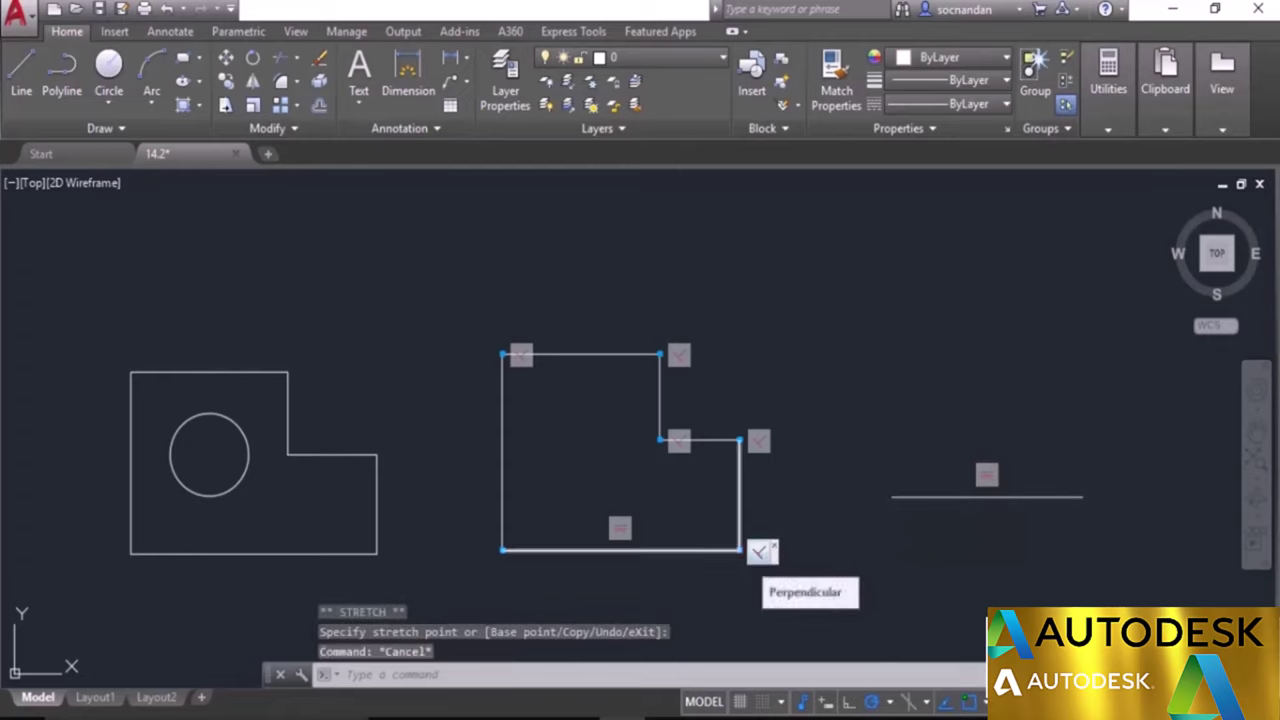
Erase the separate horizontal line beside the constrained L-shaped outline.
click(992, 528)
right_click(897, 462)
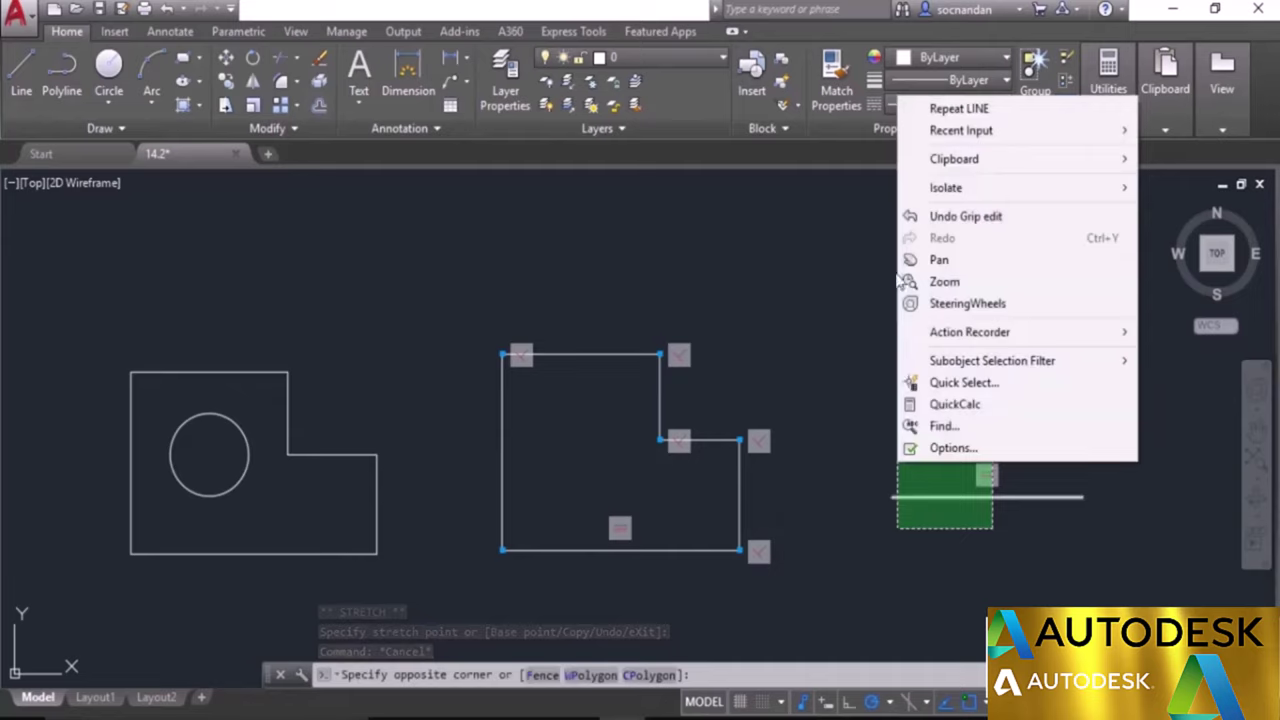
click(874, 445)
right_click(874, 445)
click(920, 358)
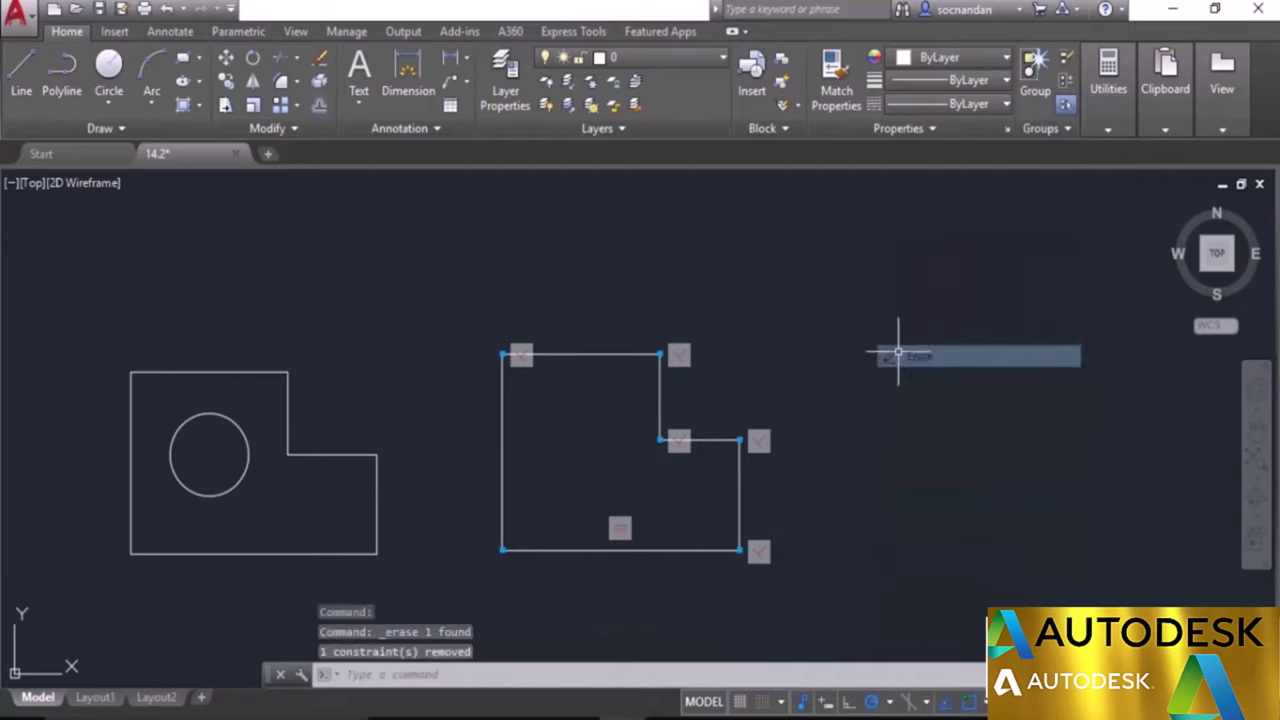
Draw a horizontal line beside the constrained outline, continue it with a vertical line upward from its right end, and finish the command.
click(24, 78)
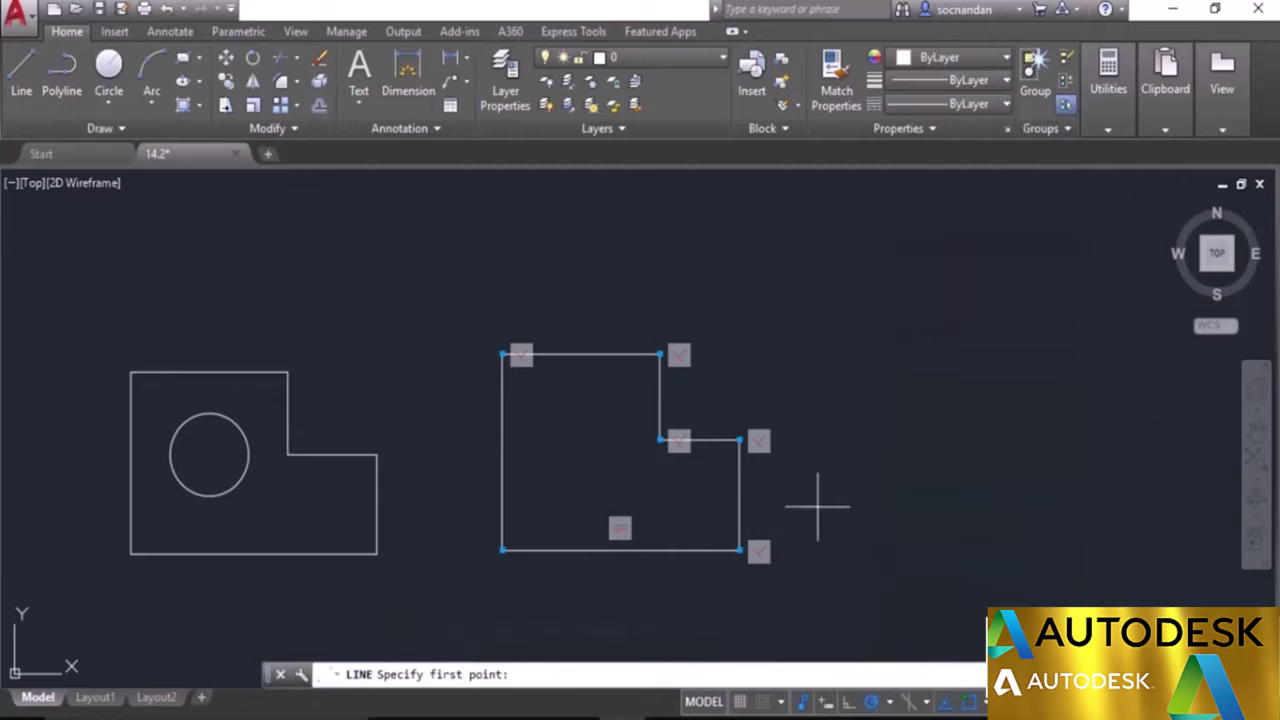
click(905, 548)
click(1065, 548)
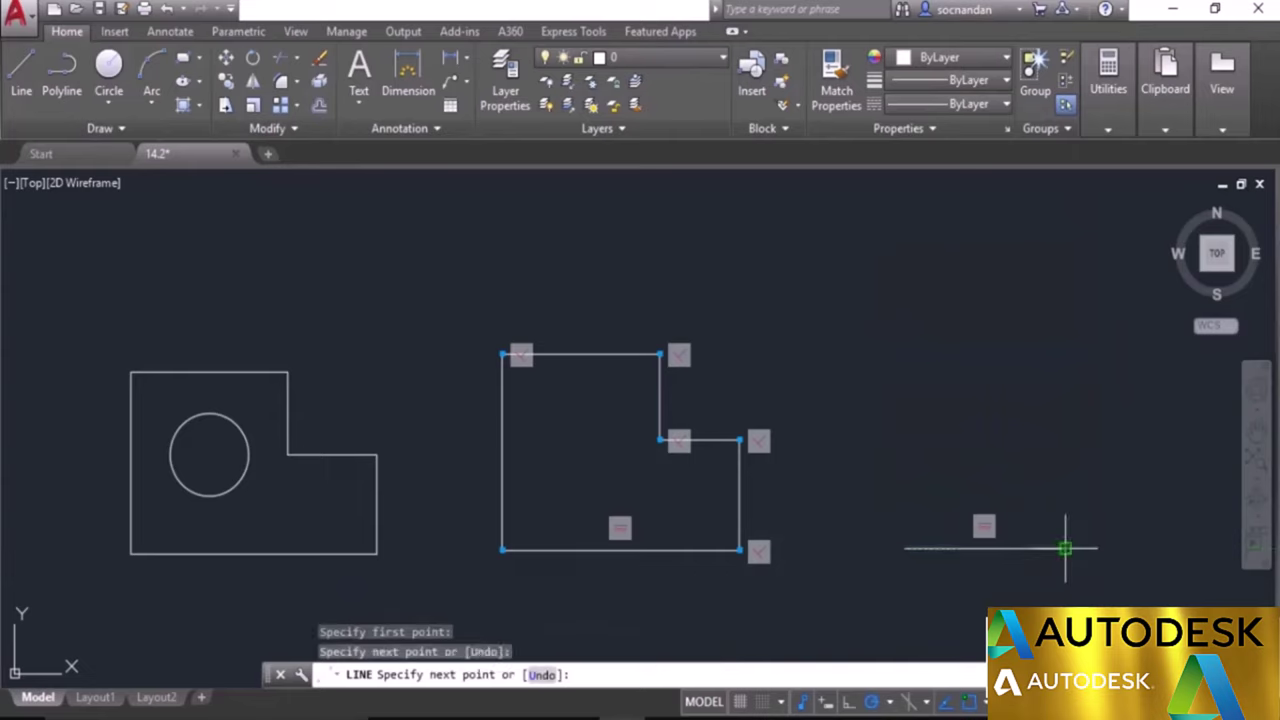
click(1063, 395)
right_click(1064, 397)
click(1070, 408)
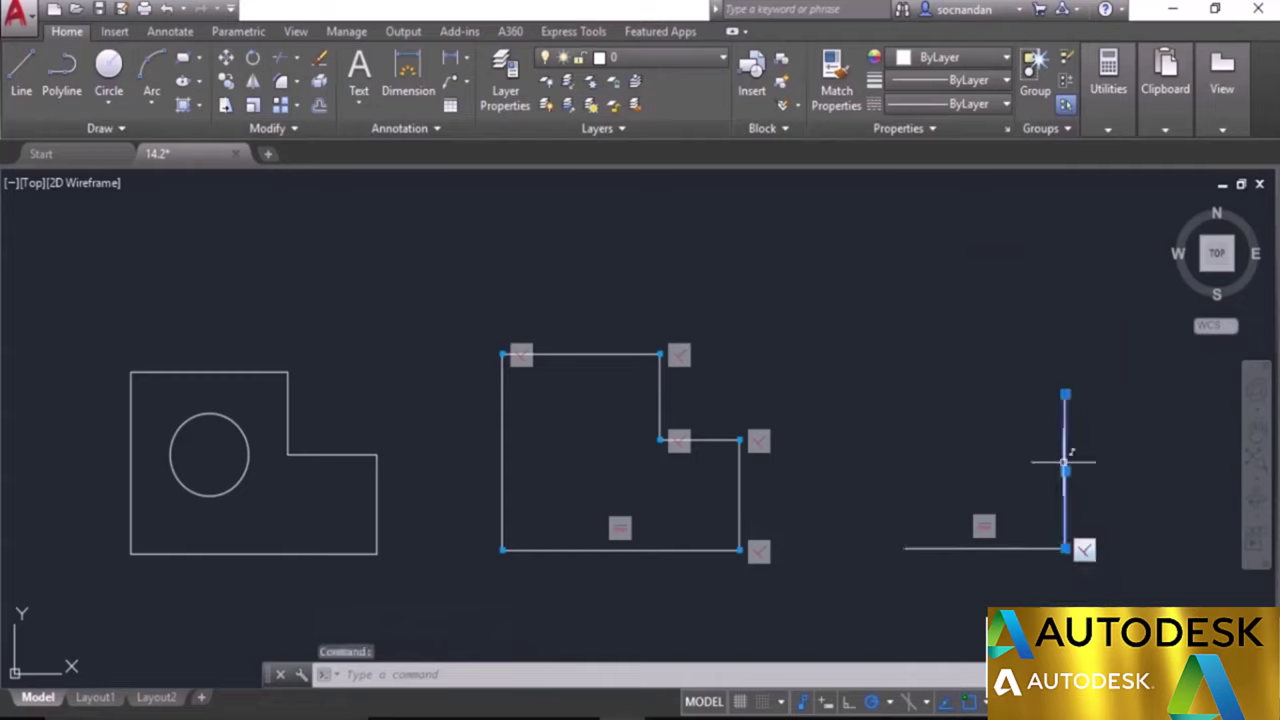
Stretch the vertical line's top endpoint down and to the left, and move the line up and to the right by its midpoint.
click(1065, 394)
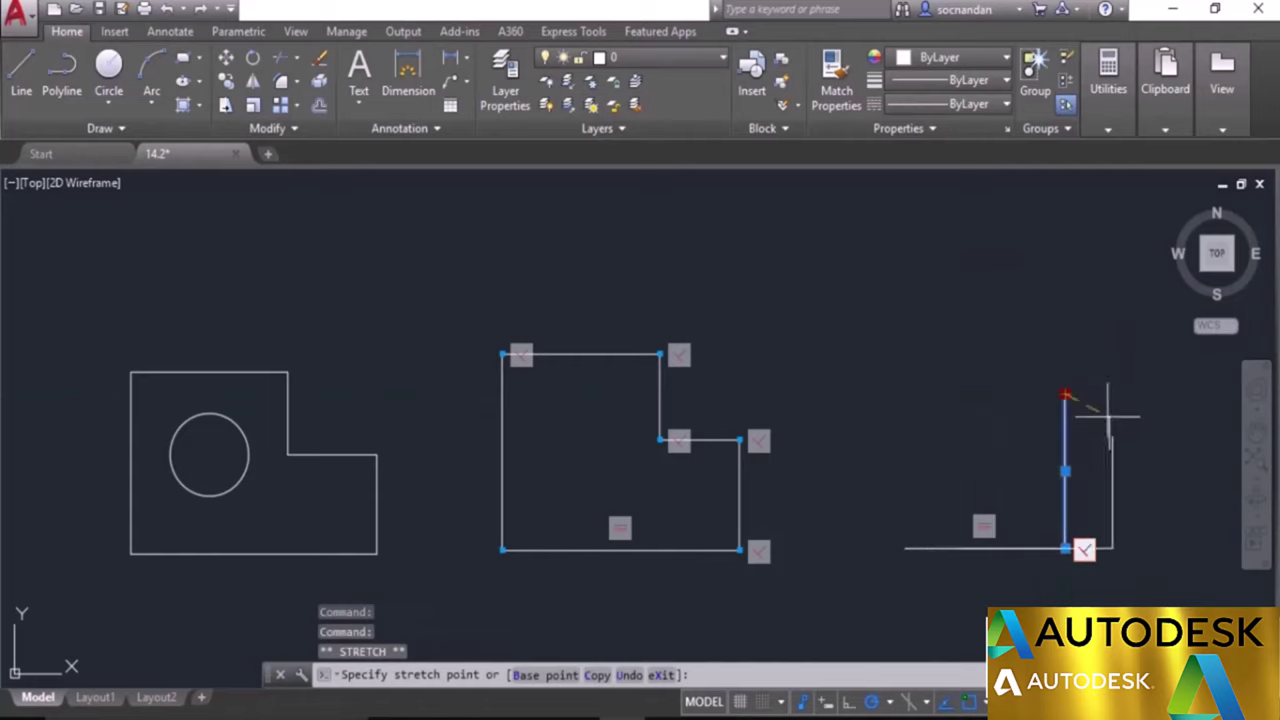
click(980, 425)
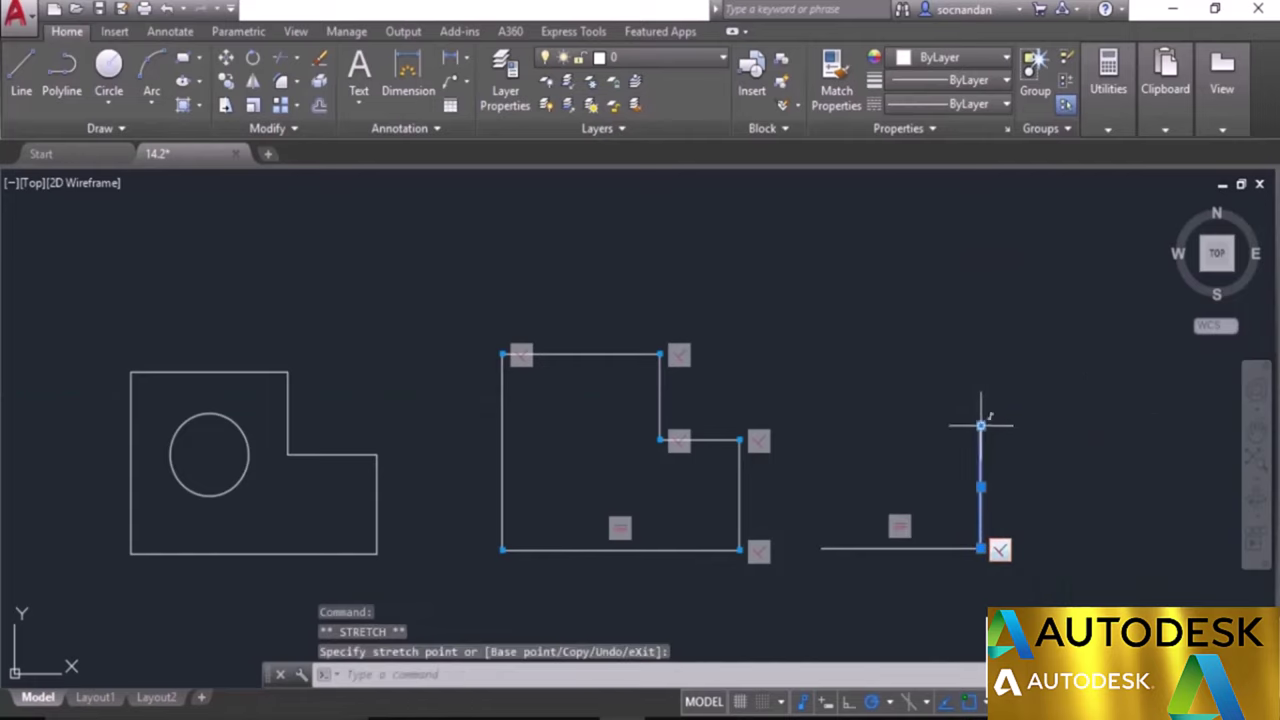
click(981, 487)
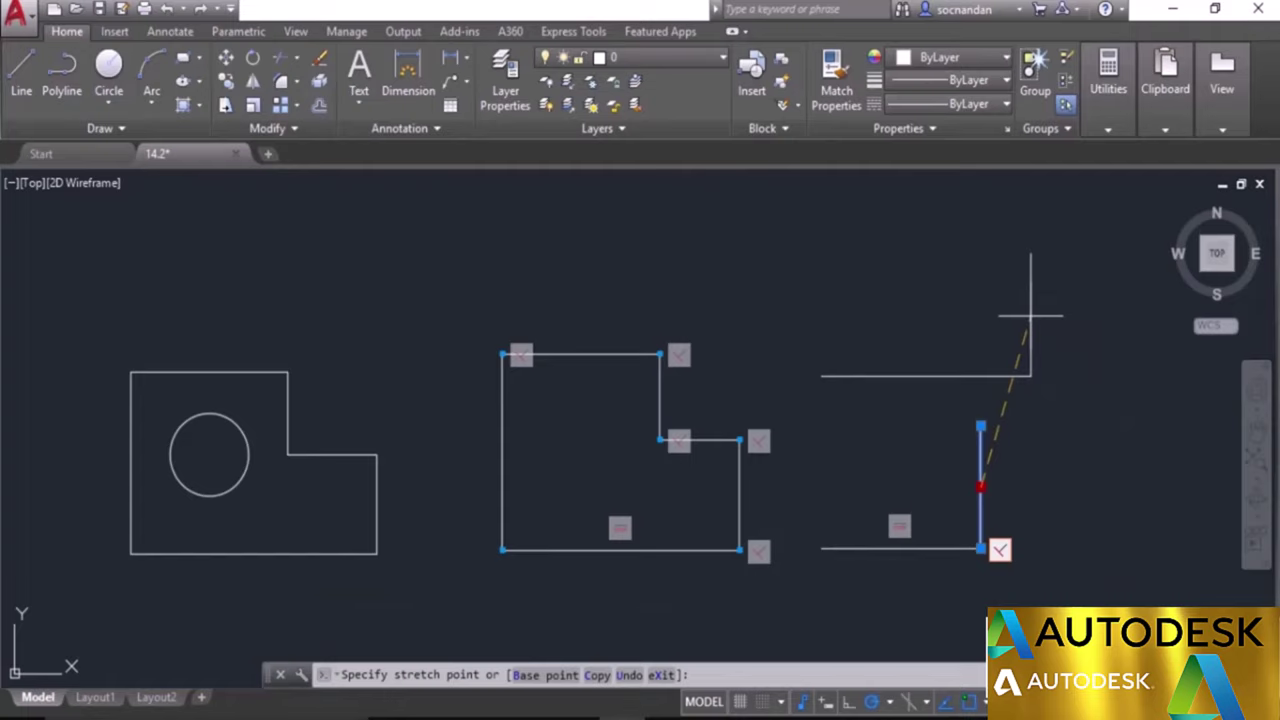
click(1050, 335)
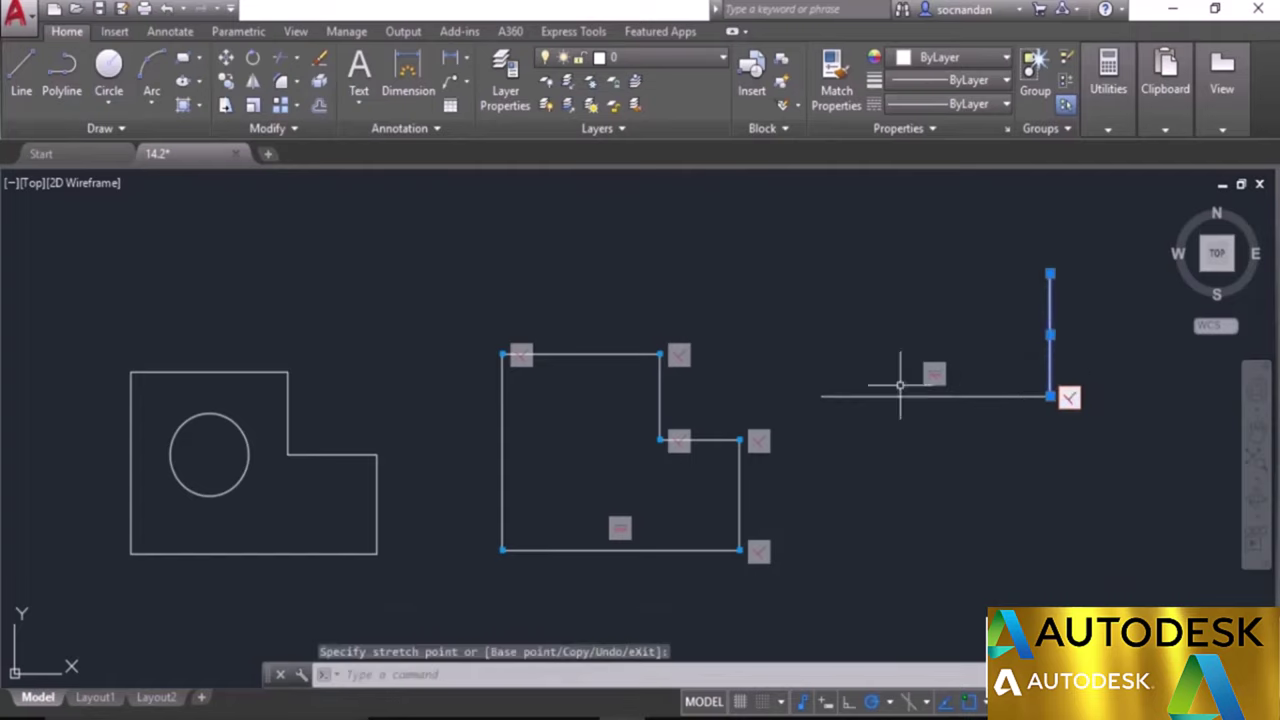
Erase the connected horizontal and vertical lines beside the constrained outline.
click(980, 428)
click(955, 353)
right_click(966, 357)
click(995, 381)
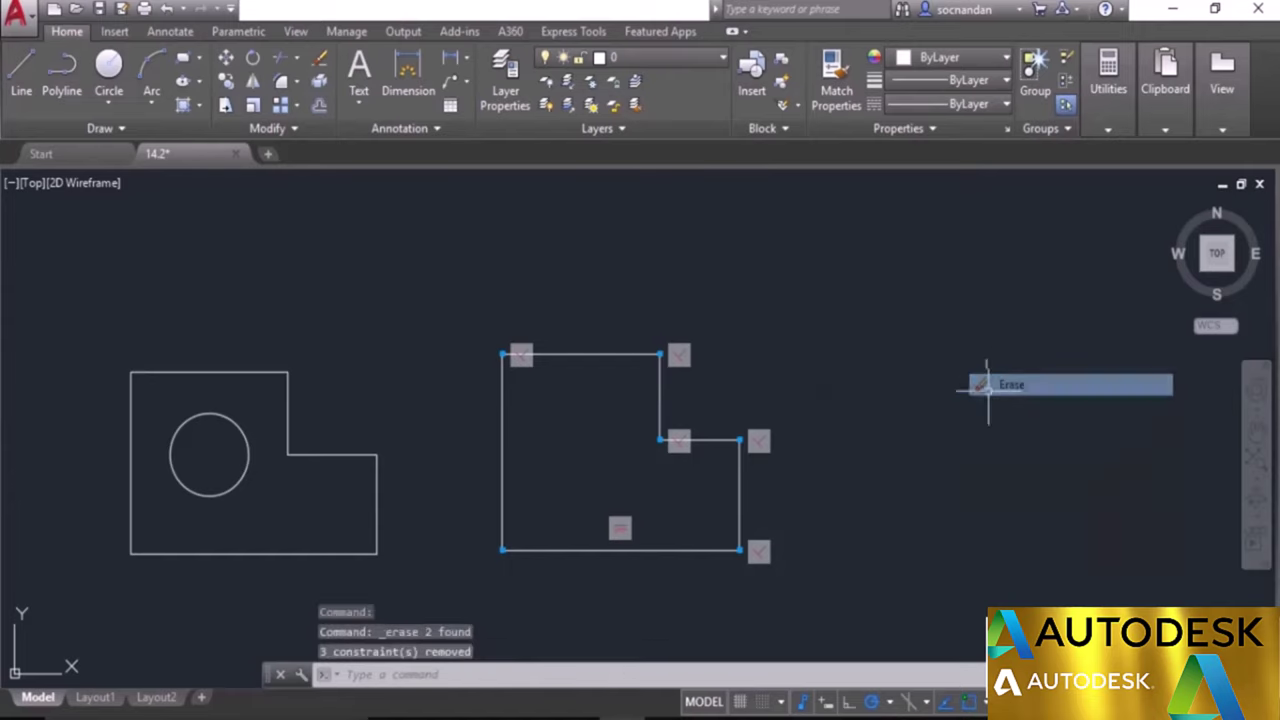
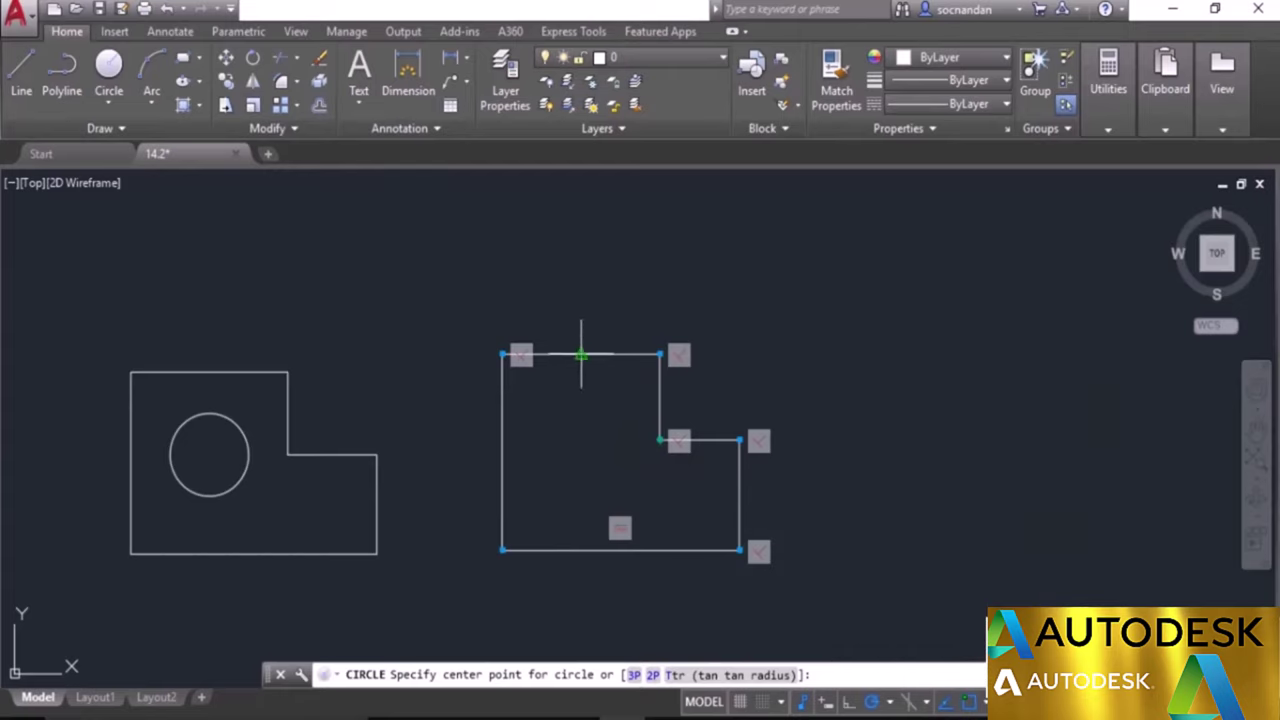
Draw a circle inside the constrained L-shaped outline, centred below the top edge's midpoint and level with the inner corner.
click(581, 438)
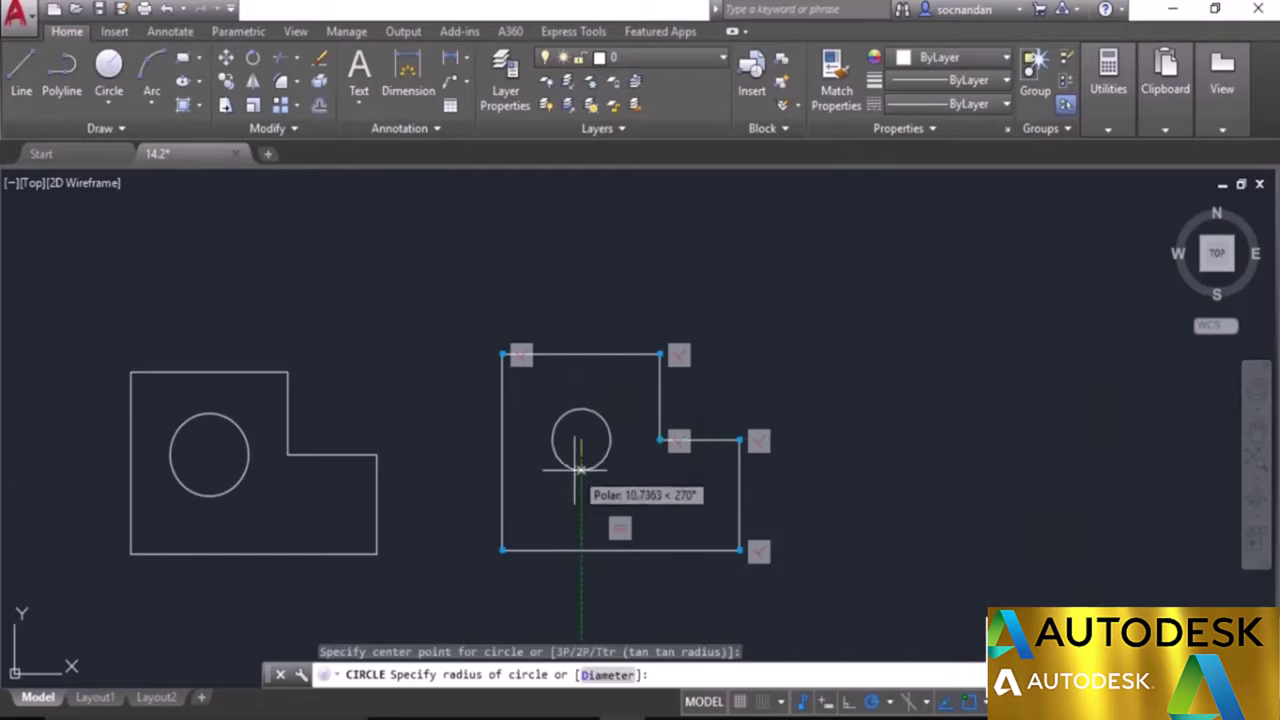
click(580, 478)
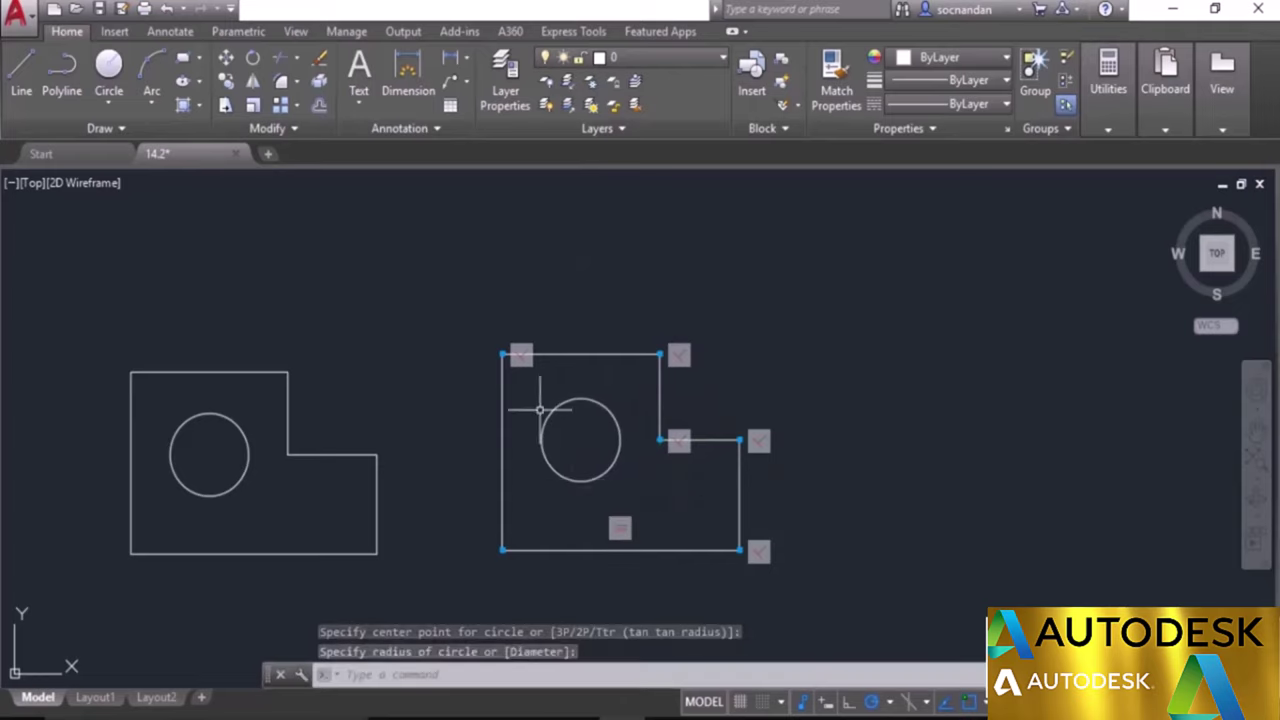
Try moving the new circle above the outline and enlarging its radius, and undo both edits.
click(608, 470)
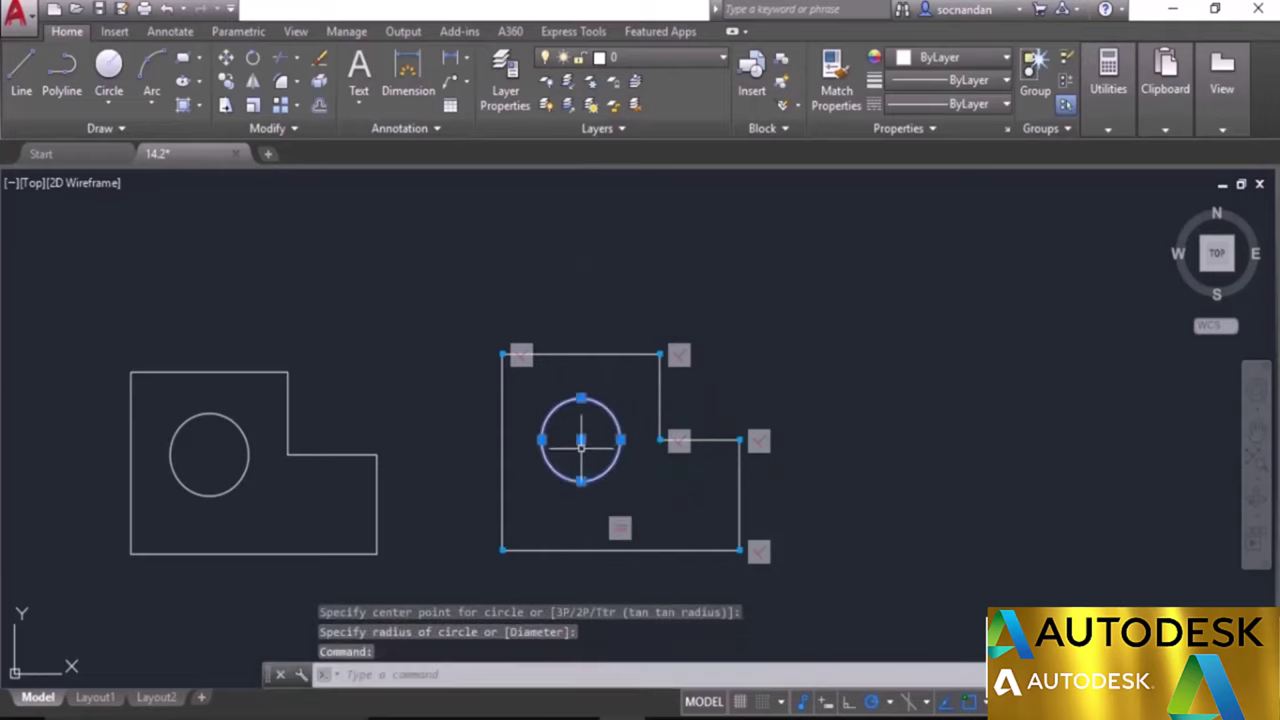
click(581, 440)
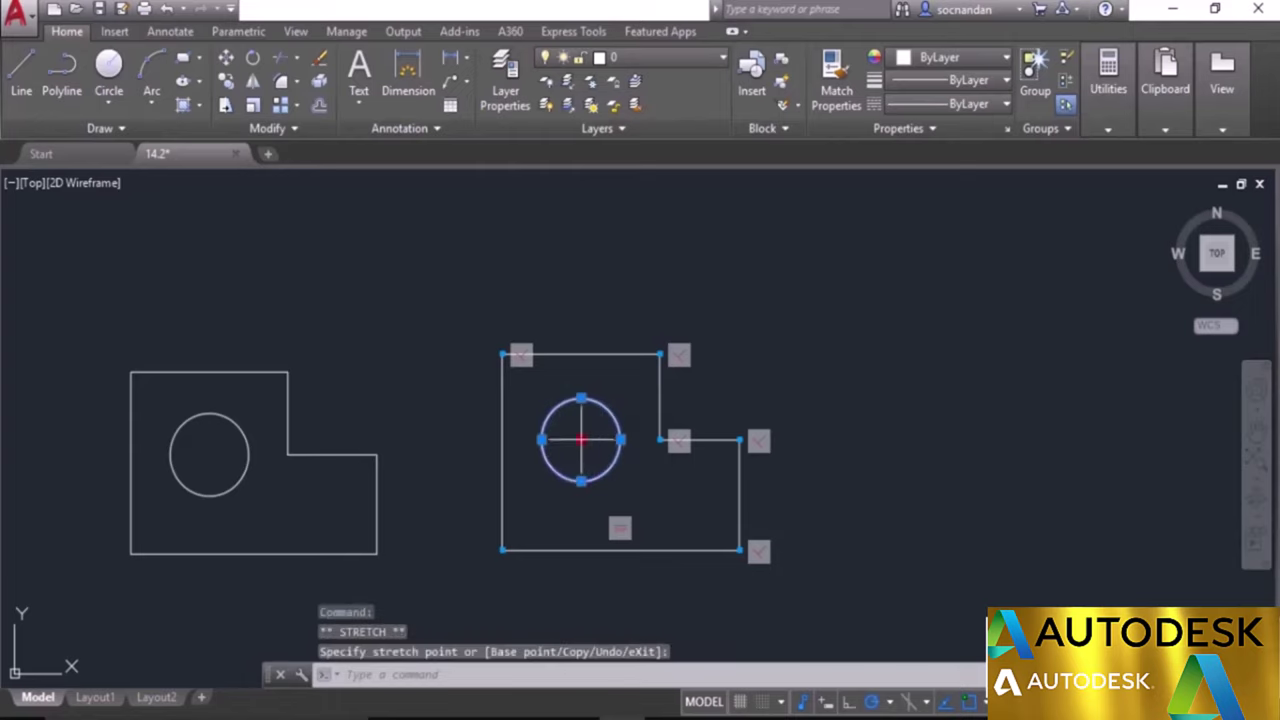
click(592, 310)
click(630, 310)
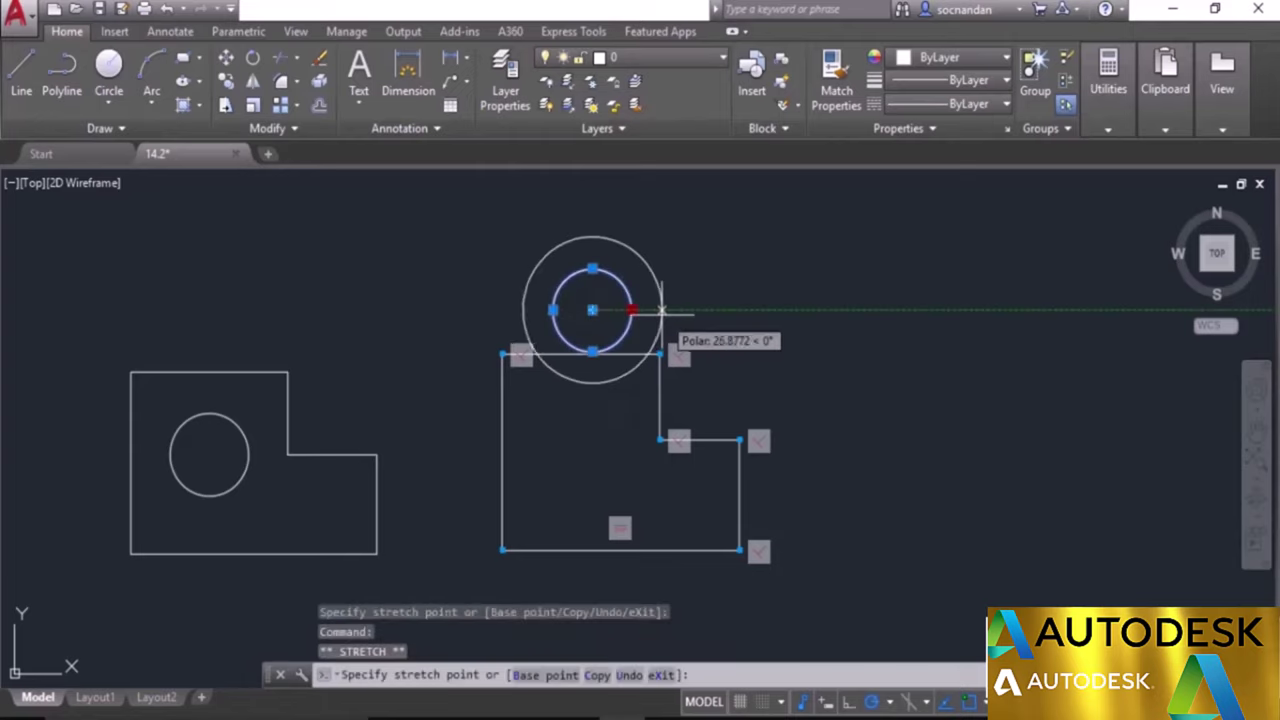
click(656, 310)
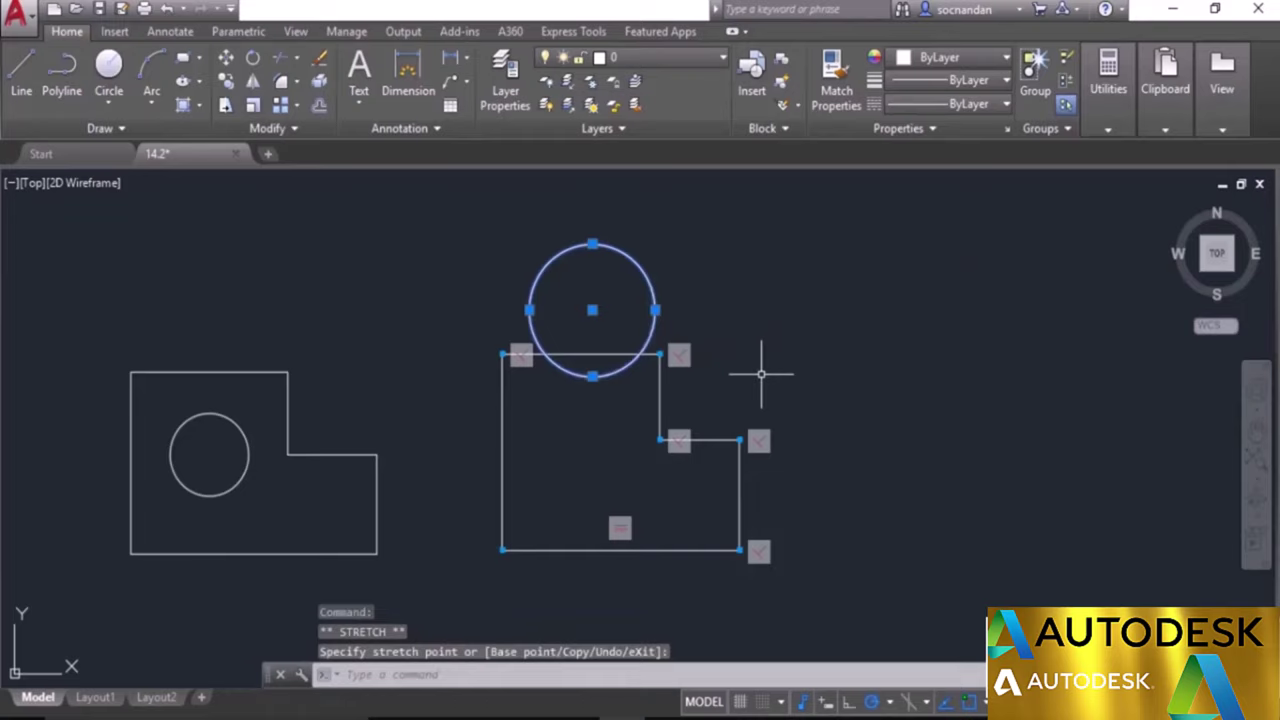
key(ctrl+z)
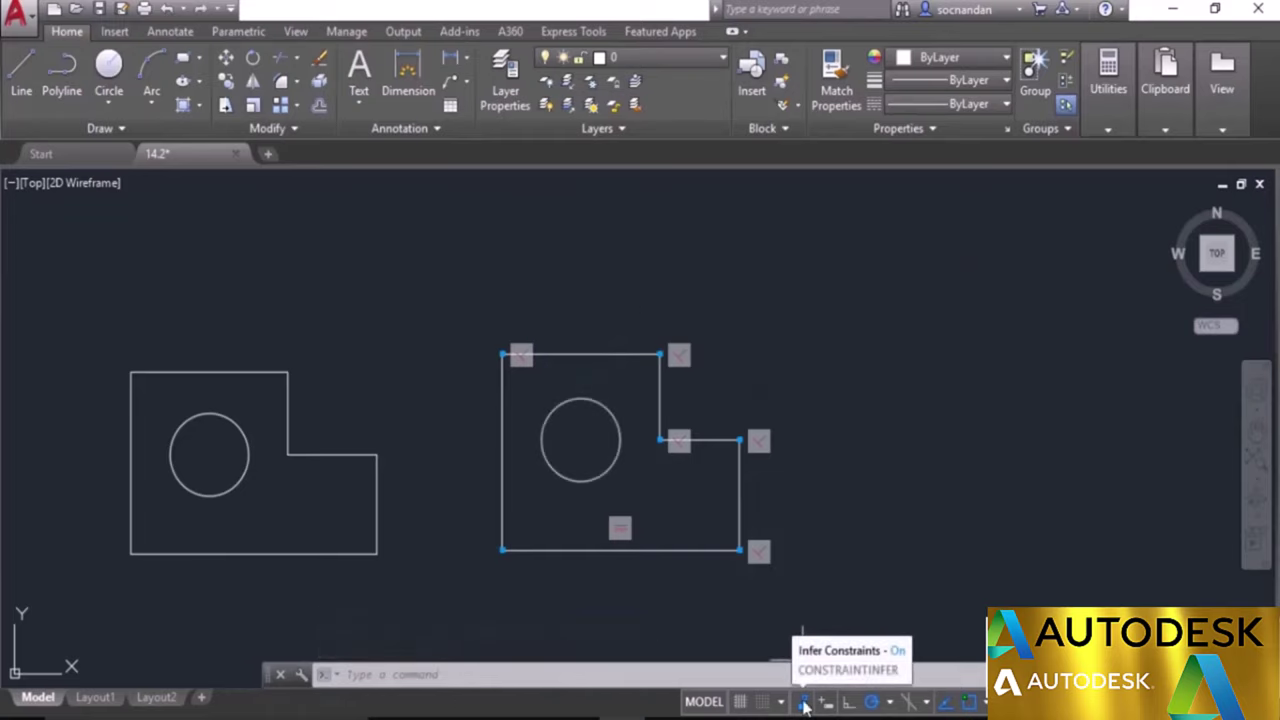
Open the Infer Constraints settings and turn off the constraint bar display for Horizontal constraints.
right_click(804, 703)
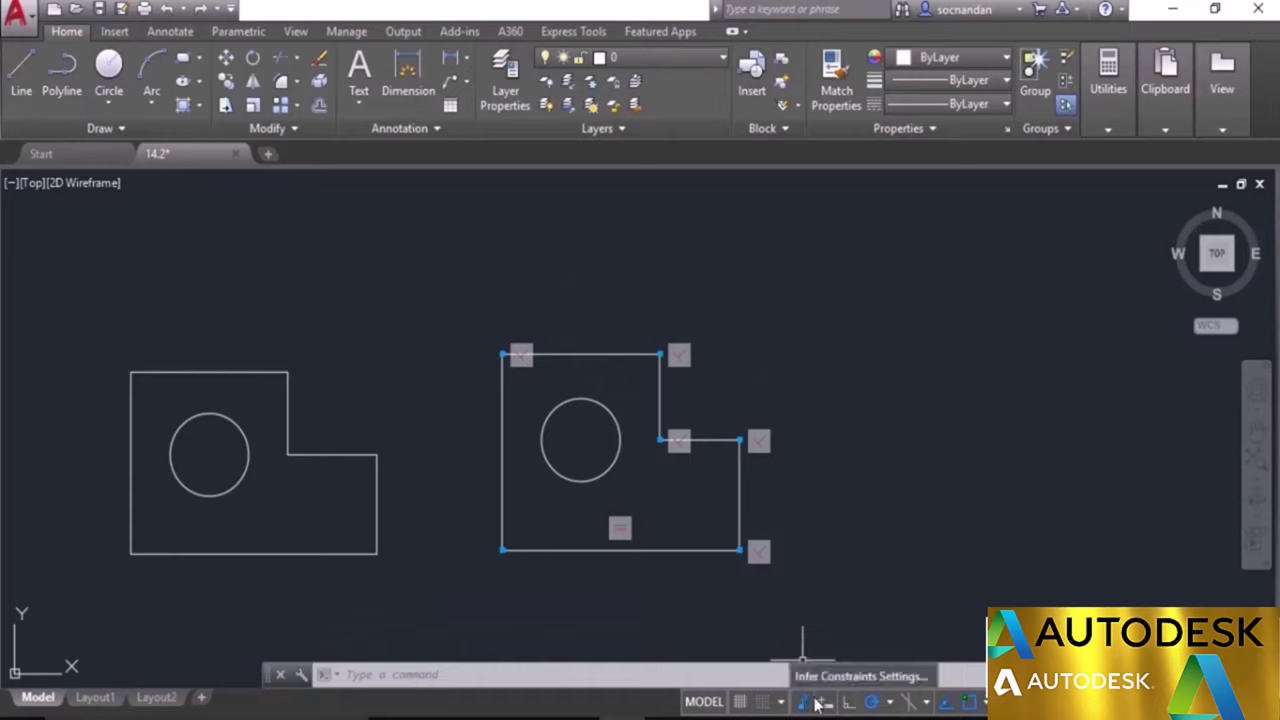
click(863, 678)
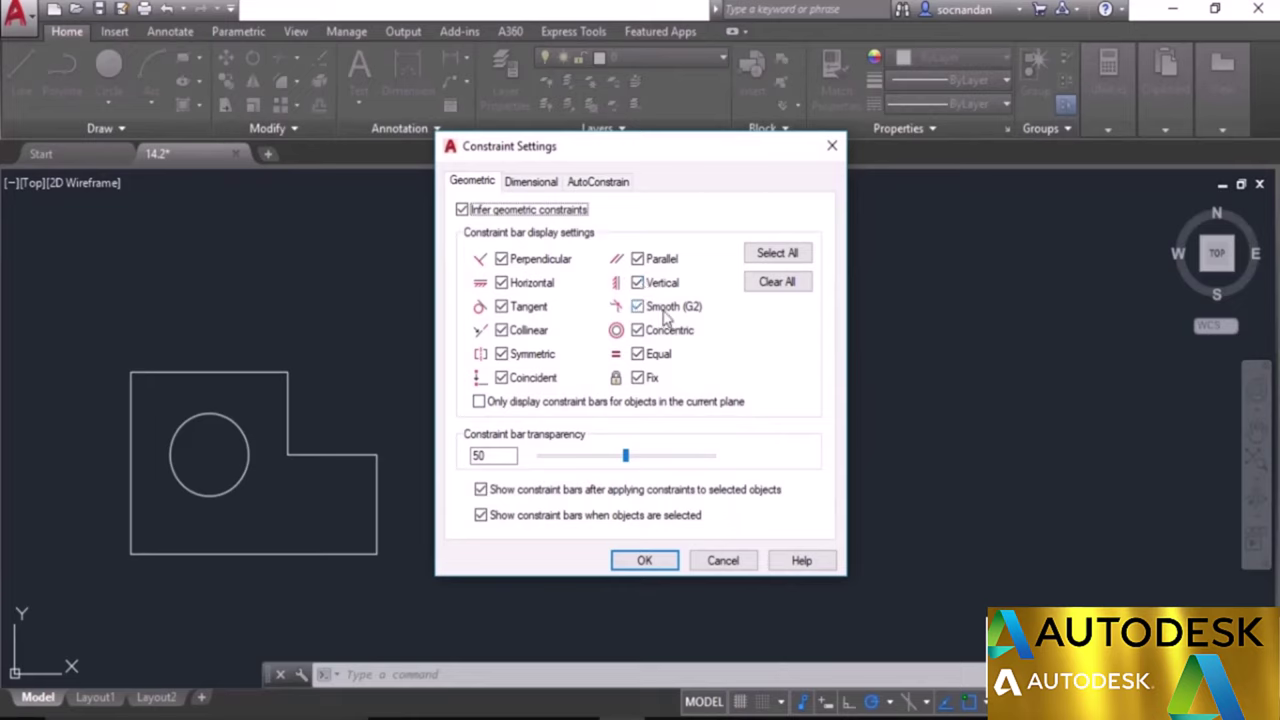
click(502, 284)
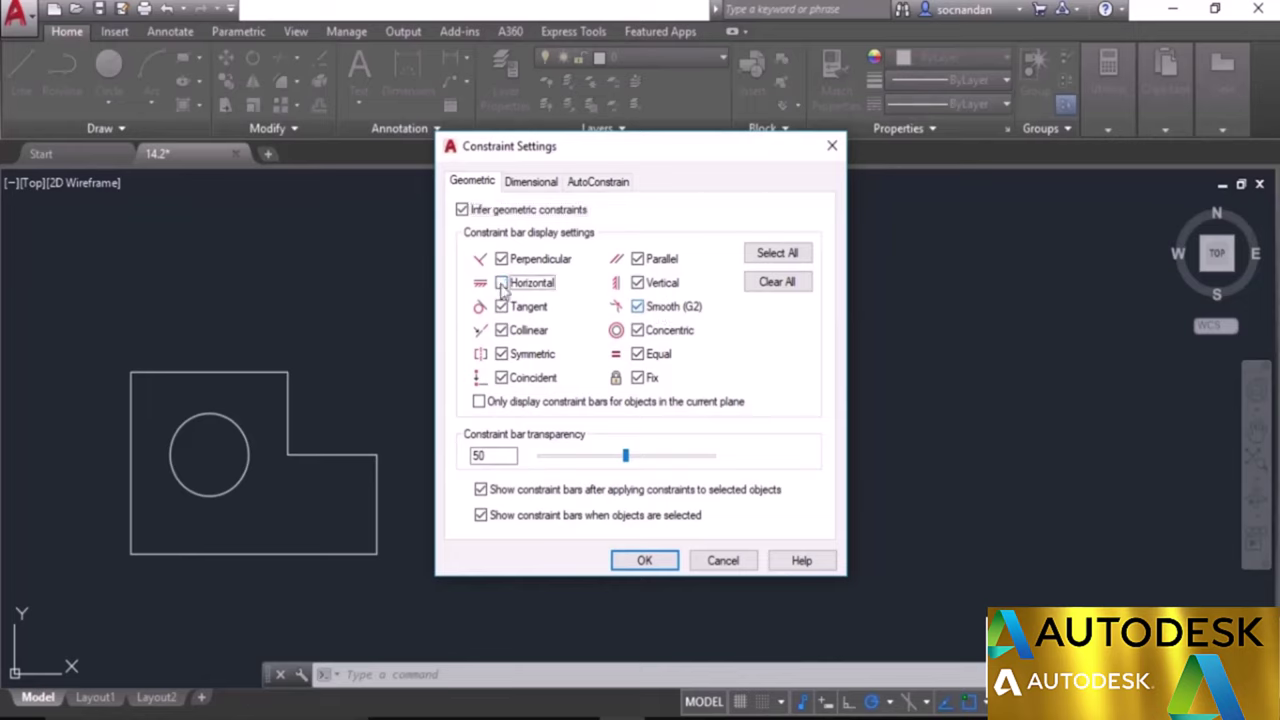
click(642, 561)
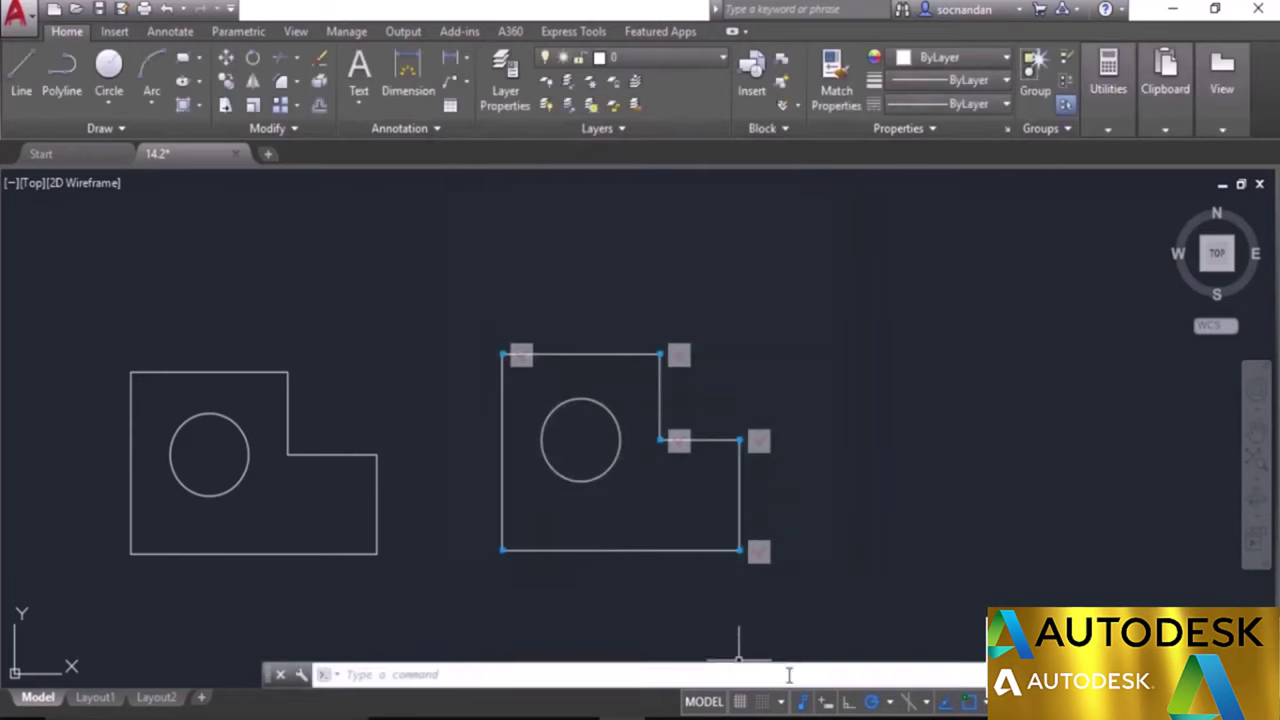
Draw two connected lines in the empty area beside the constrained part: one horizontal, one vertically upward from its right end.
click(21, 72)
click(848, 422)
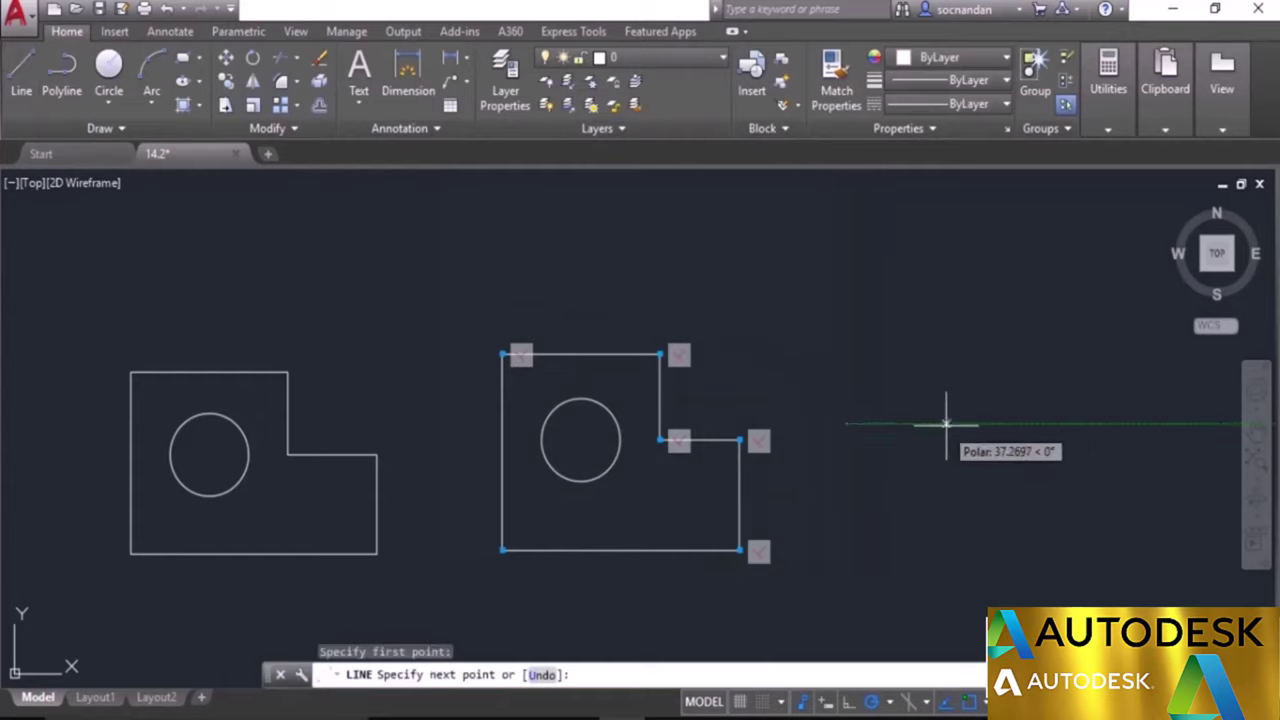
click(998, 423)
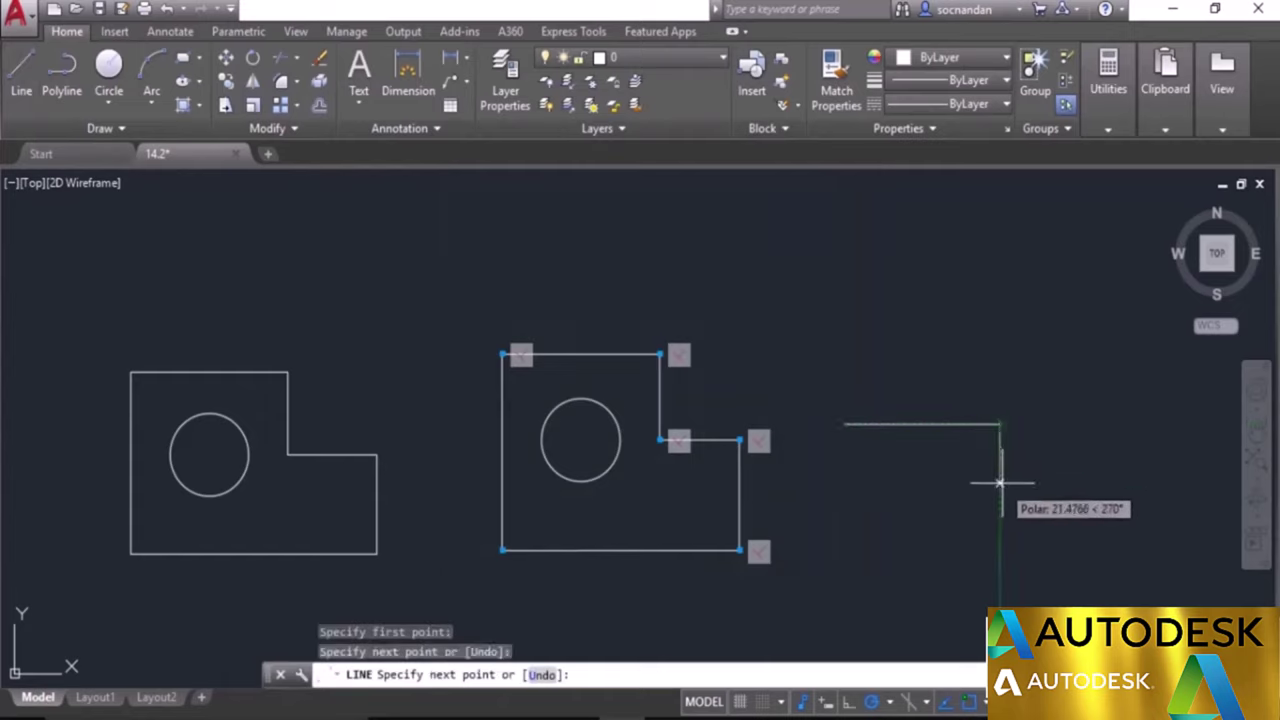
click(1000, 277)
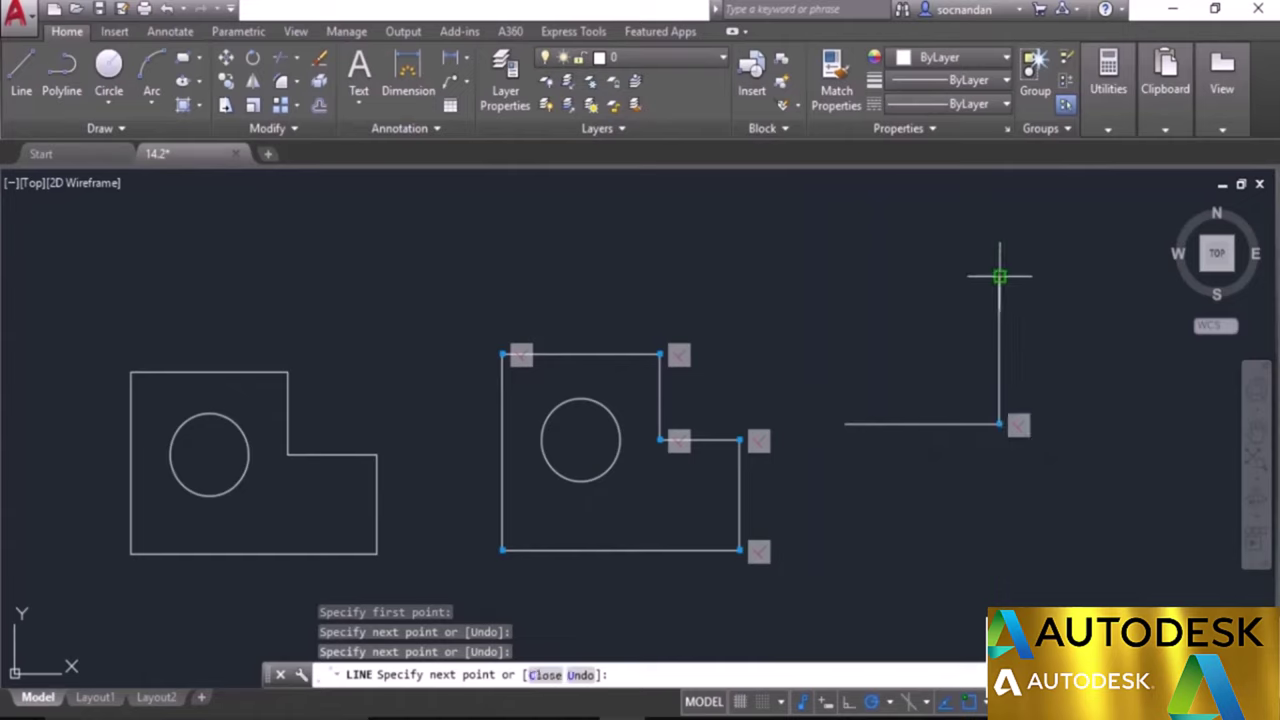
right_click(1036, 278)
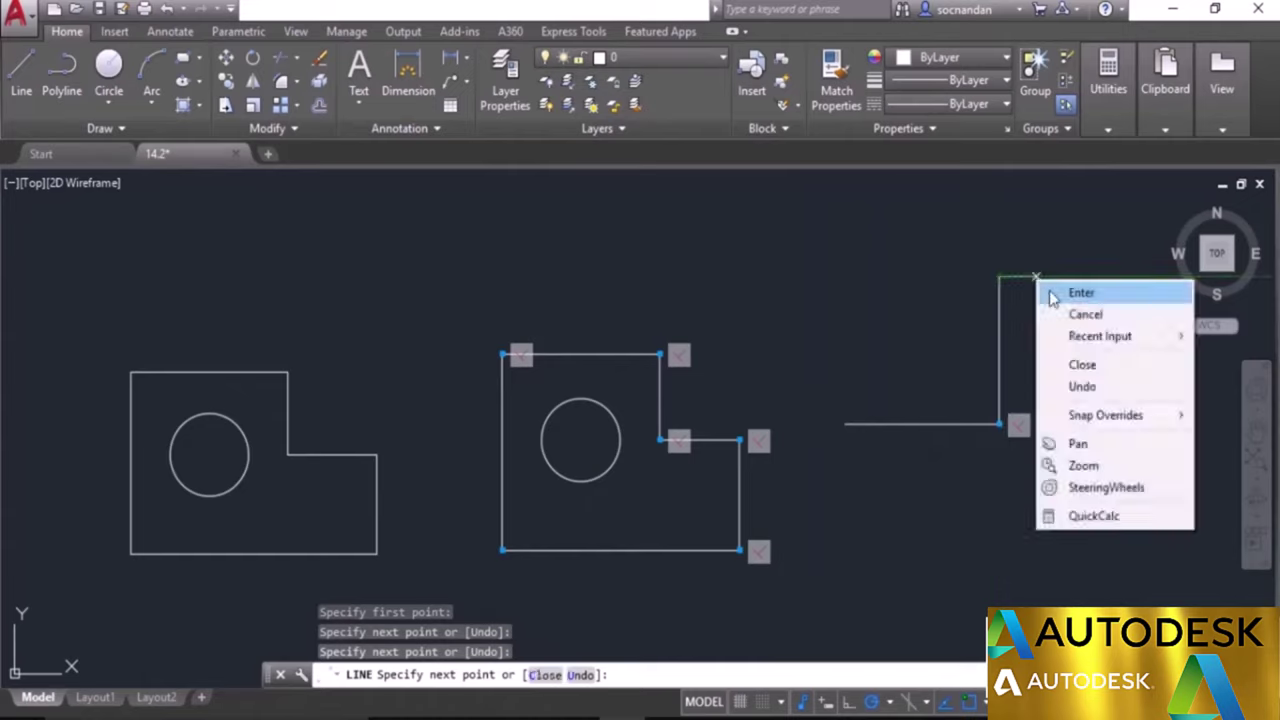
click(1060, 293)
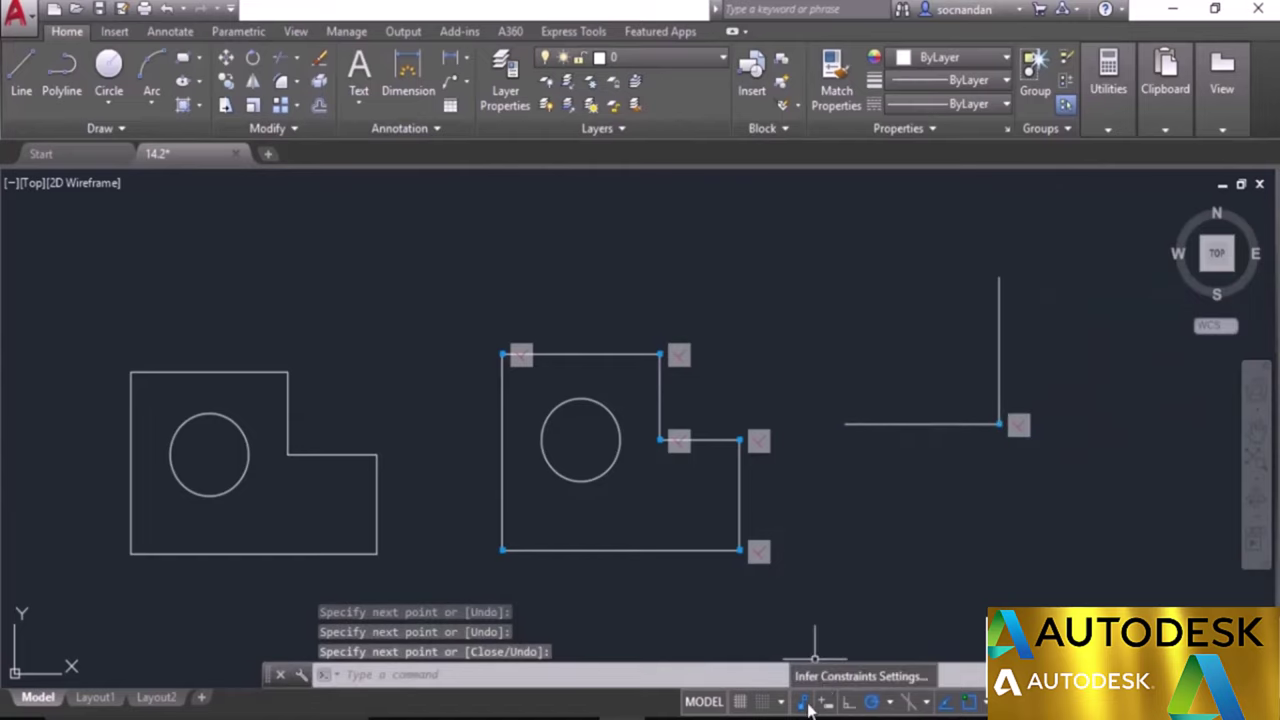
Turn the constraint bar display for Horizontal constraints back on in the Infer Constraints settings.
click(855, 676)
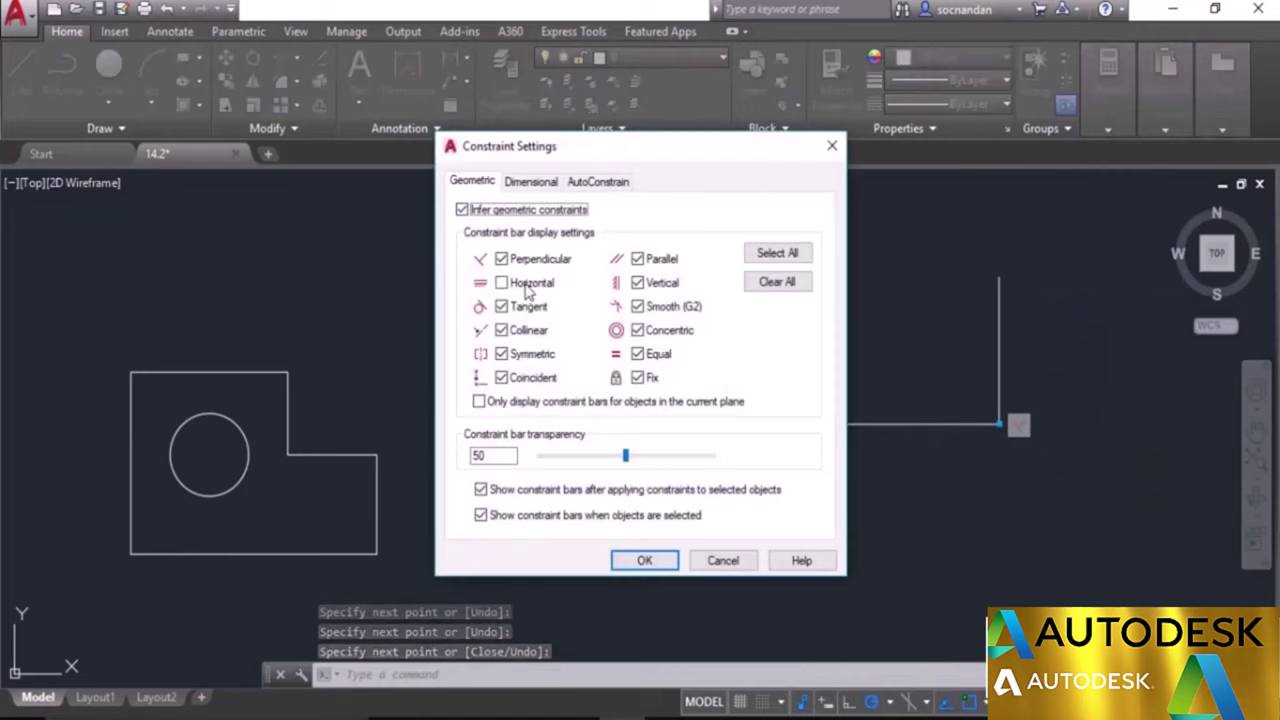
click(527, 286)
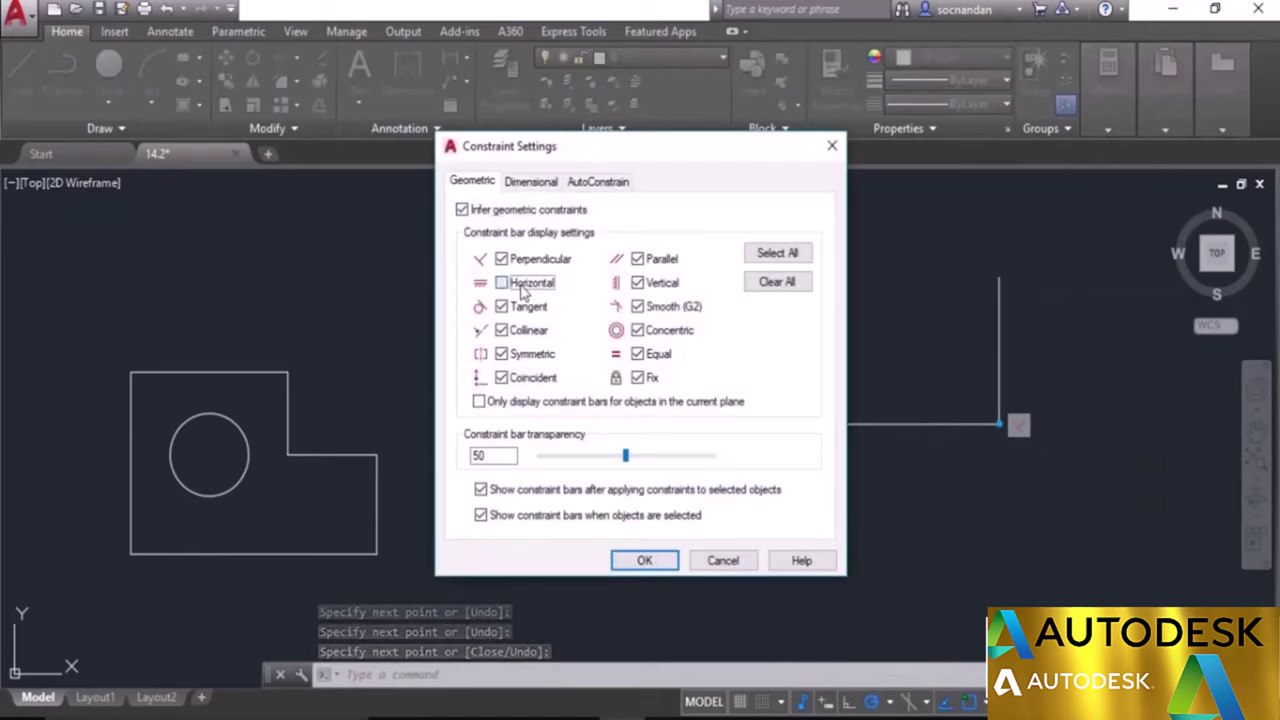
click(644, 560)
Erase the two connected test lines beside the constrained part.
click(1076, 530)
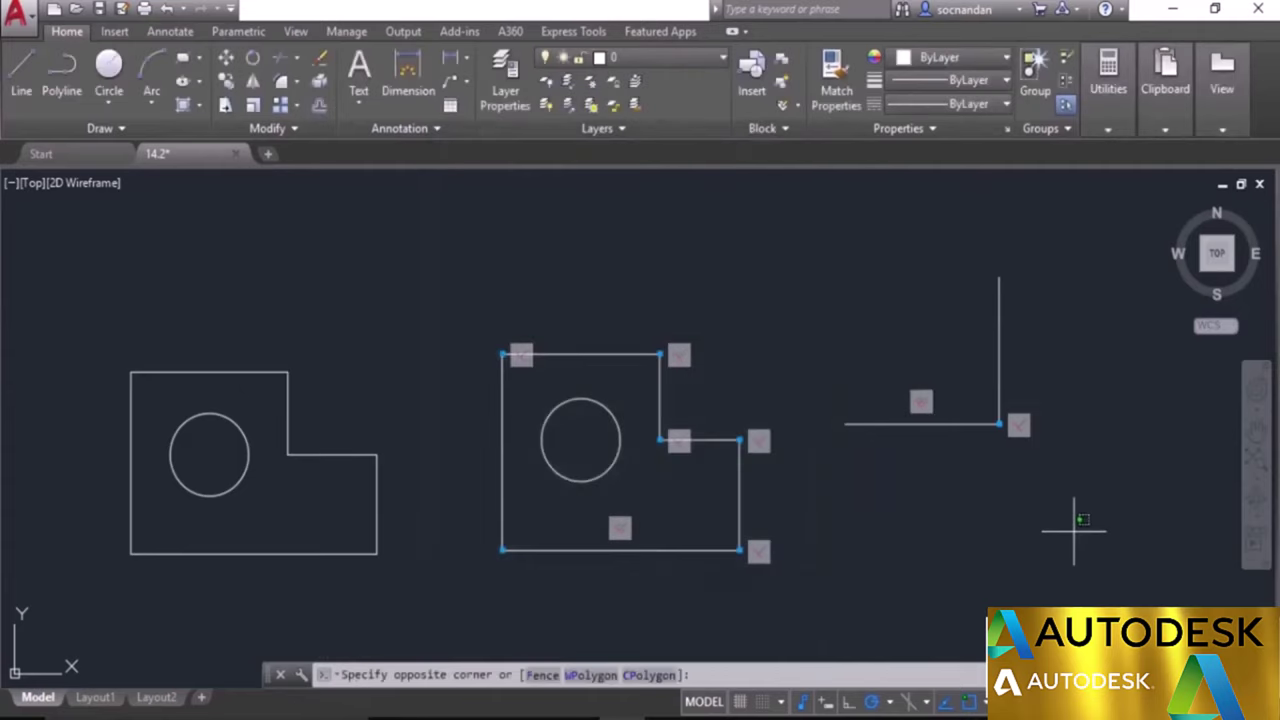
click(845, 260)
right_click(882, 264)
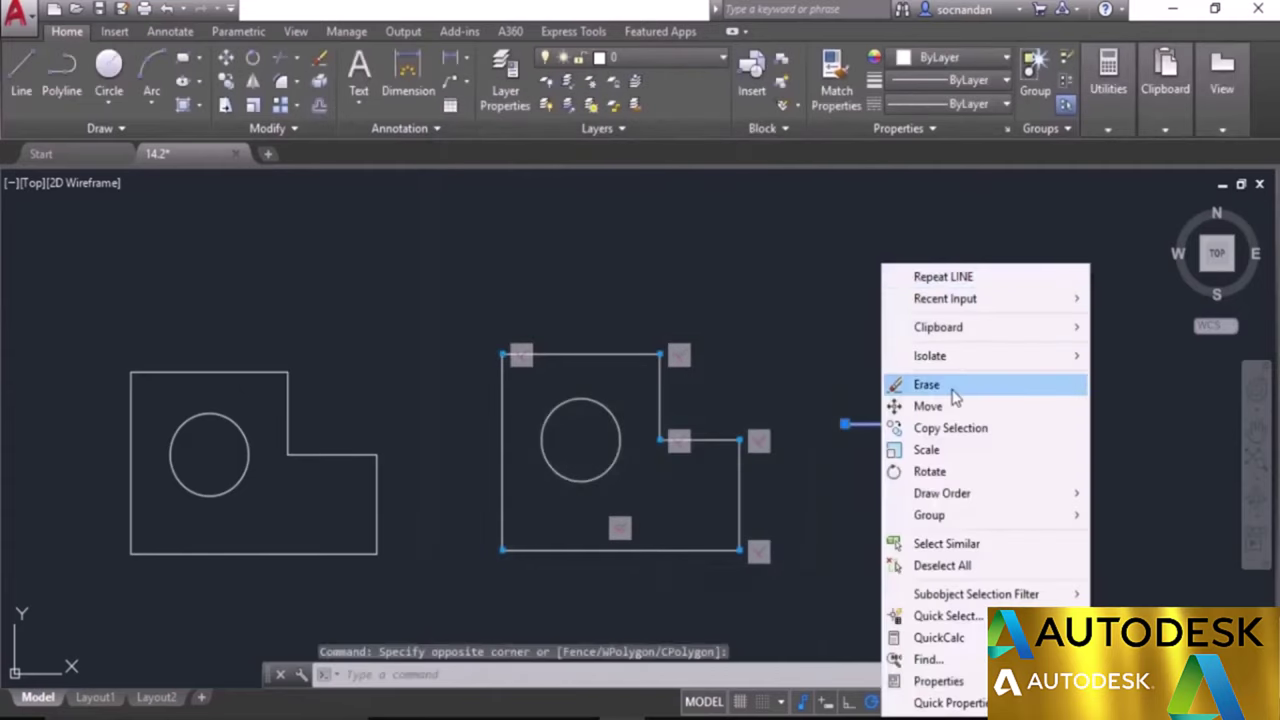
click(945, 386)
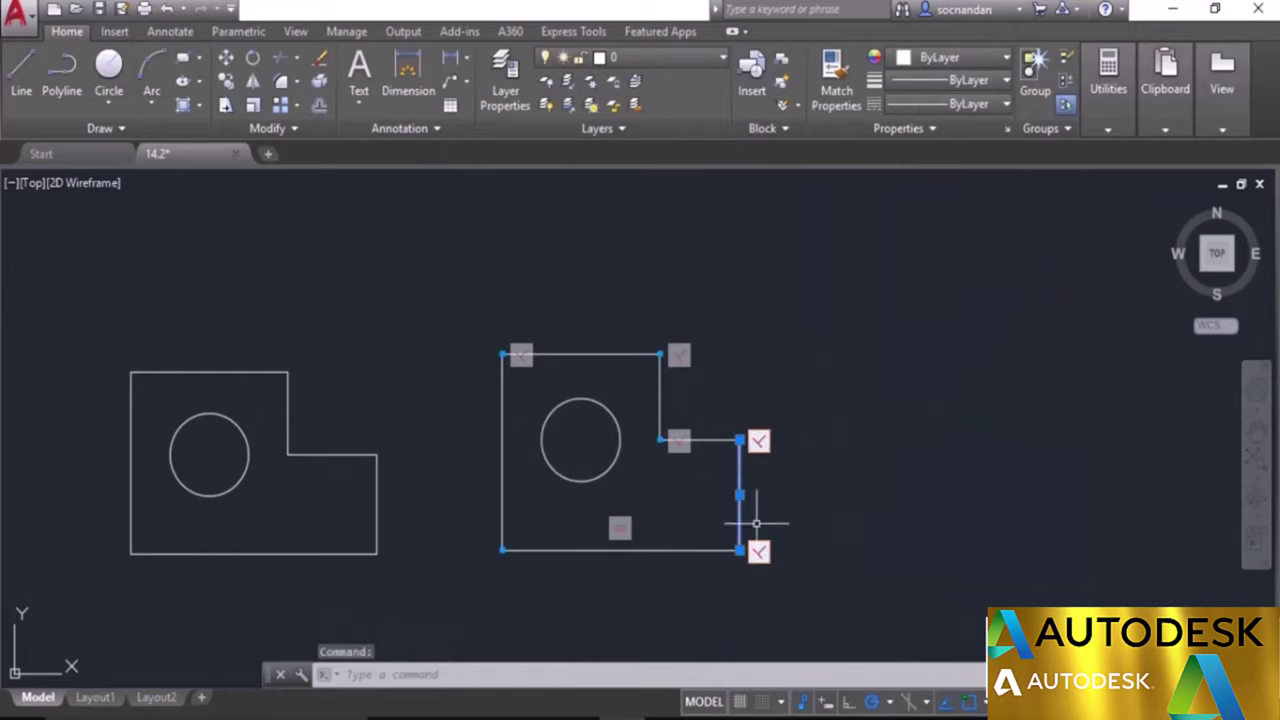
Stretch the constrained part's right edge outward by about 16 units and its top edge upward, and undo both stretches.
click(739, 494)
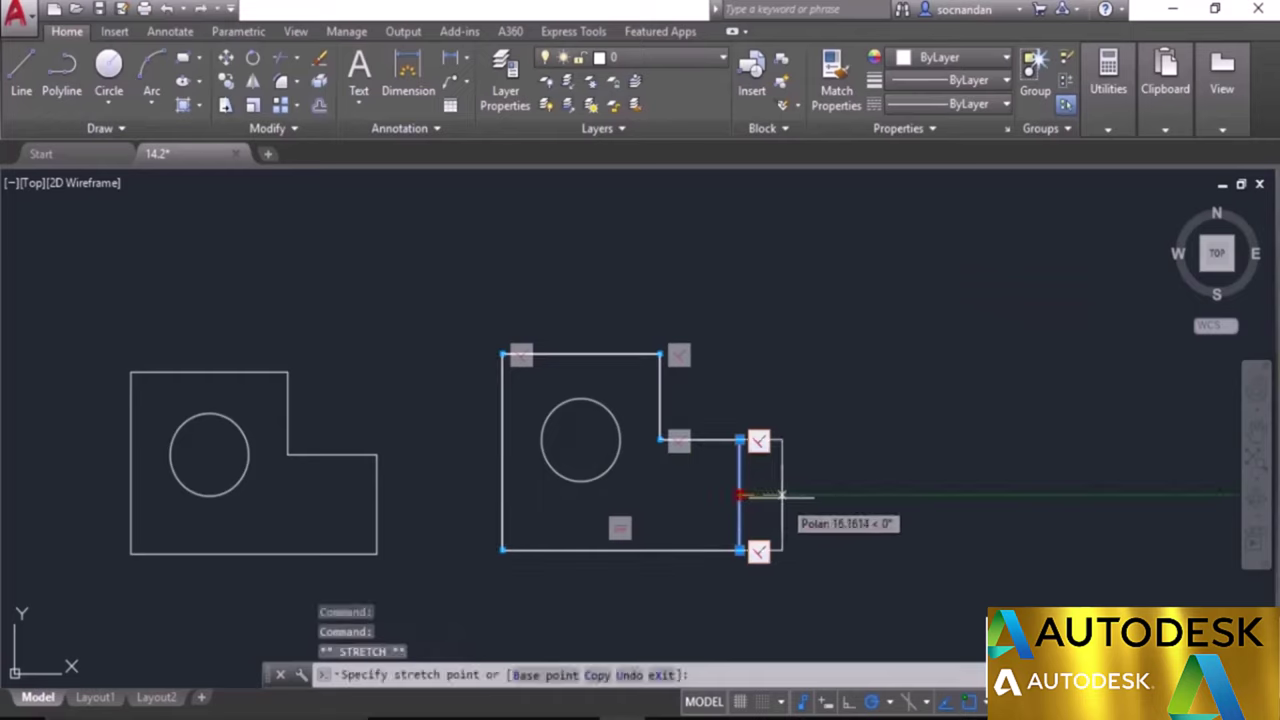
click(781, 494)
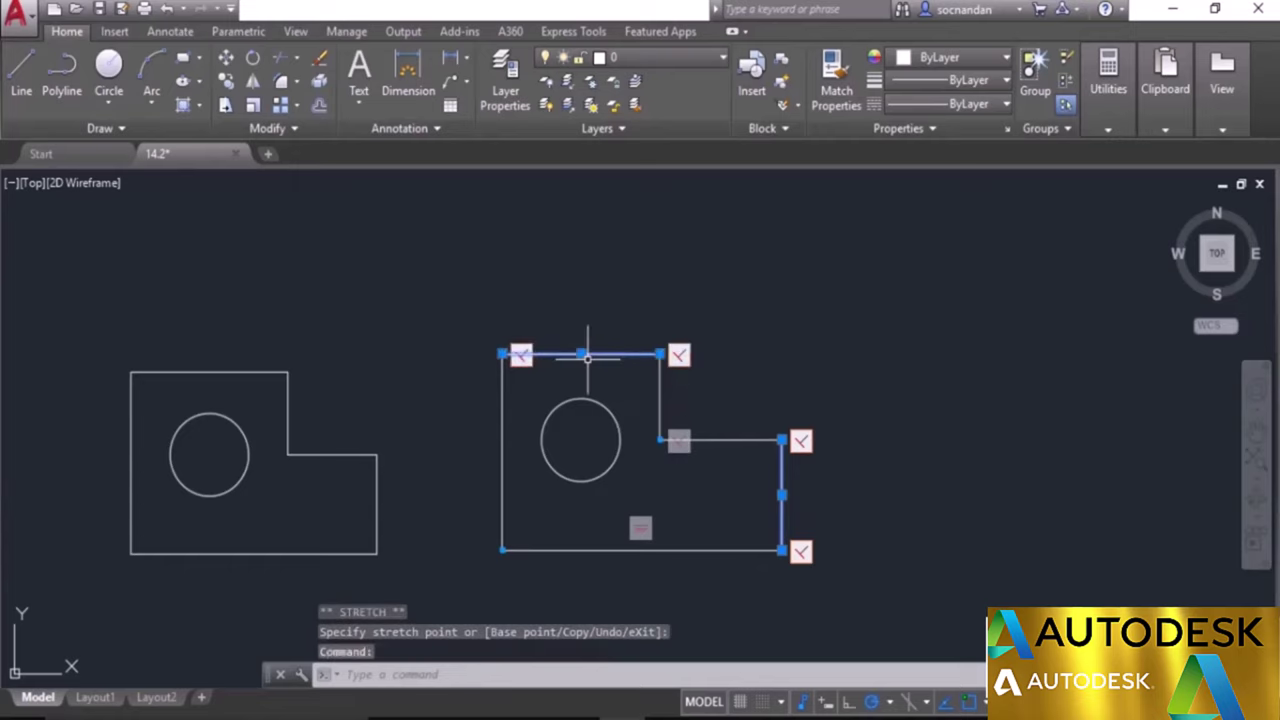
click(581, 313)
key(Escape)
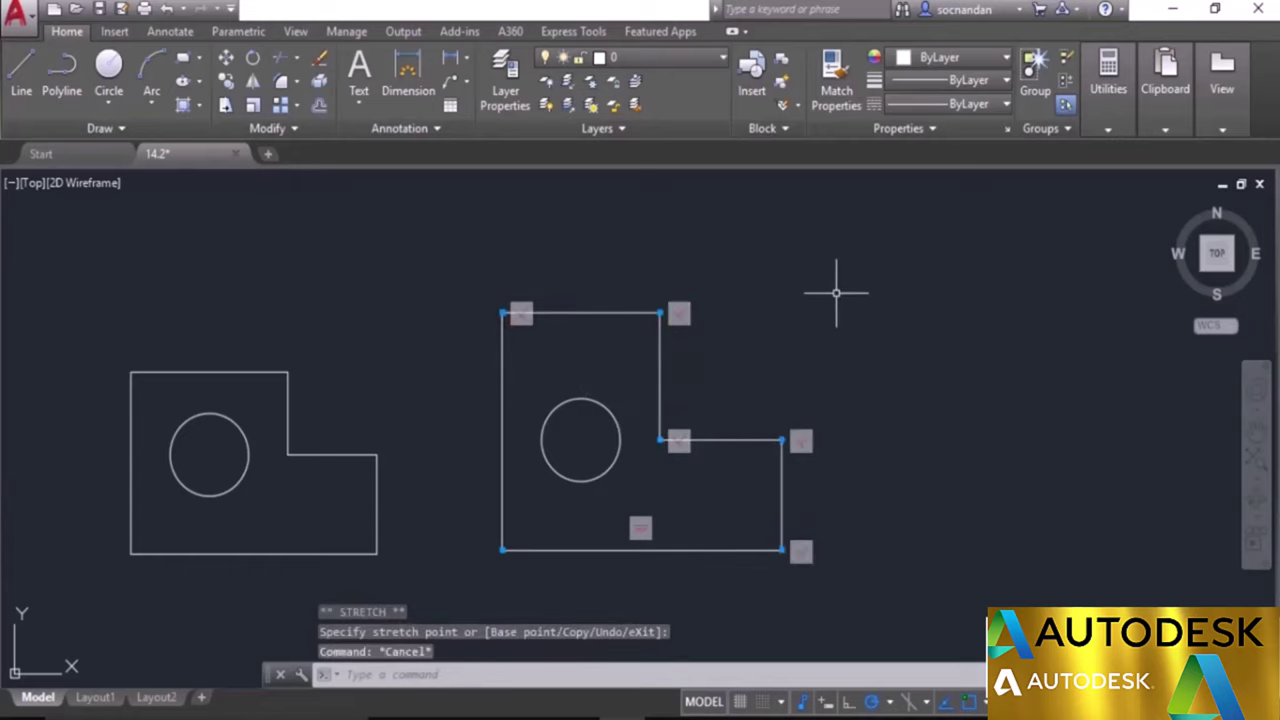
key(ctrl+z)
key(ctrl+z)
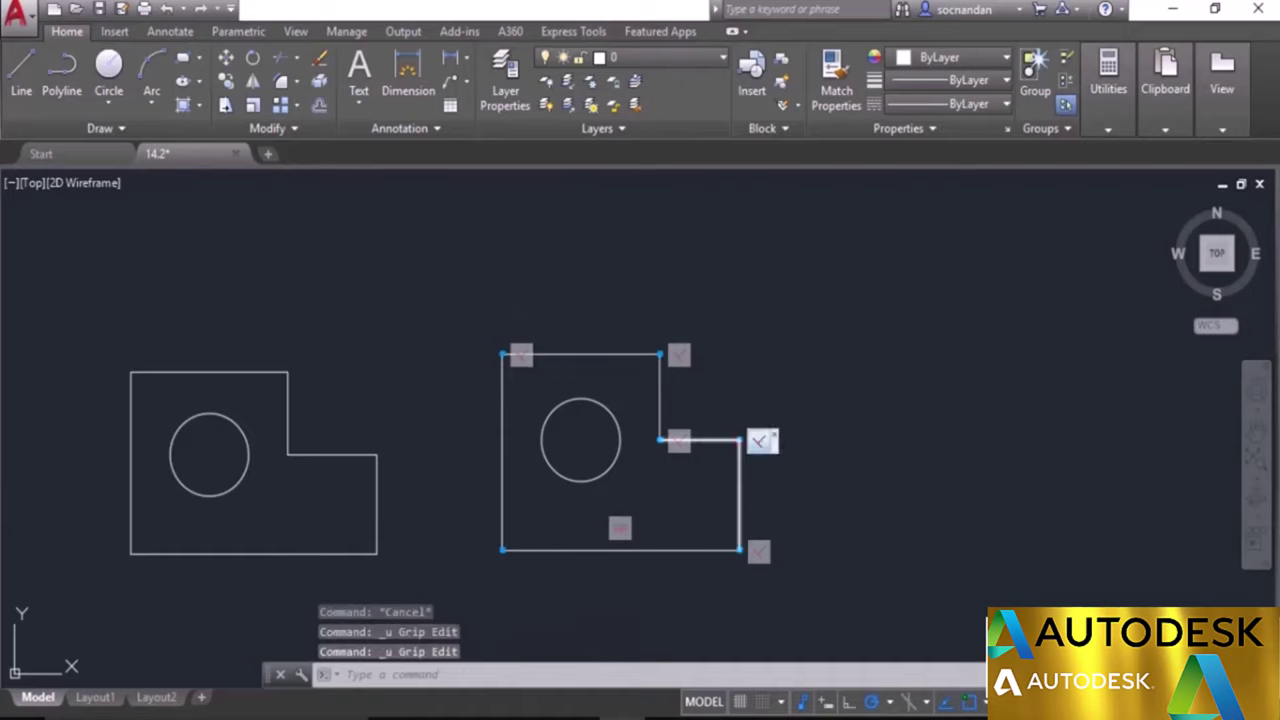
Apply Auto Constrain to the six outline lines of the unconstrained L-shaped part, leaving out its circle.
middle_drag(684, 499, 829, 464)
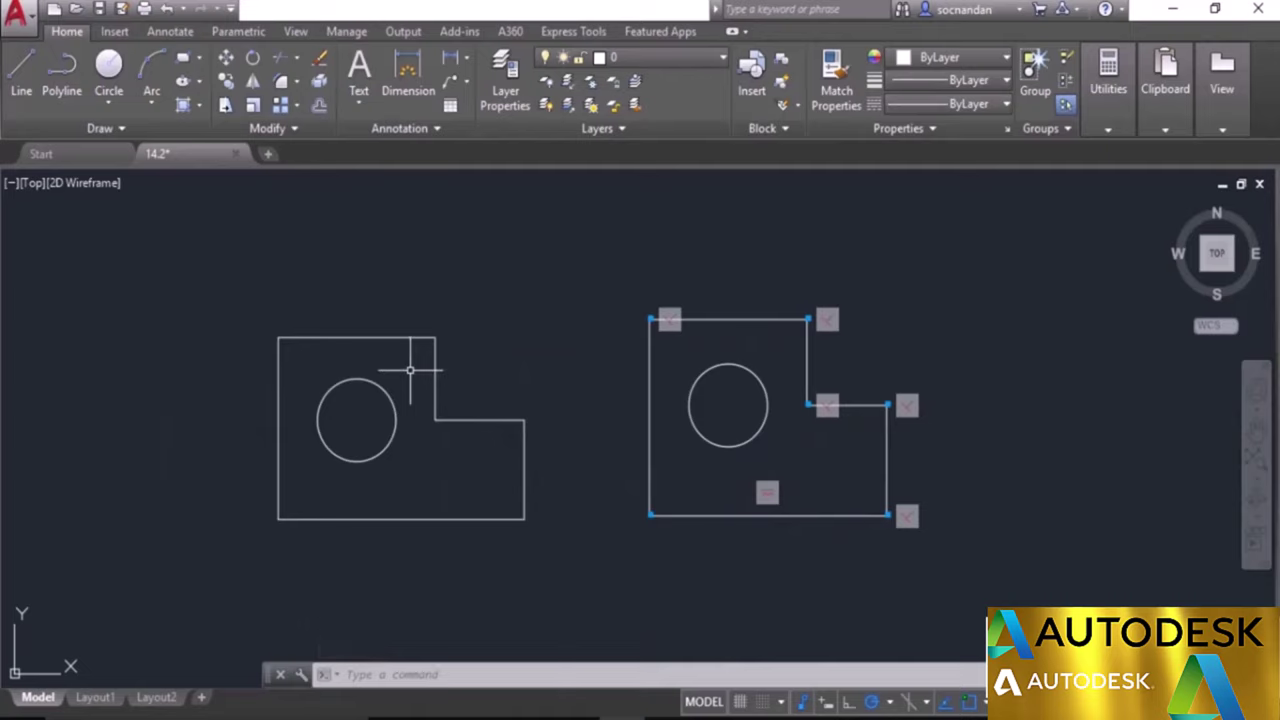
click(256, 38)
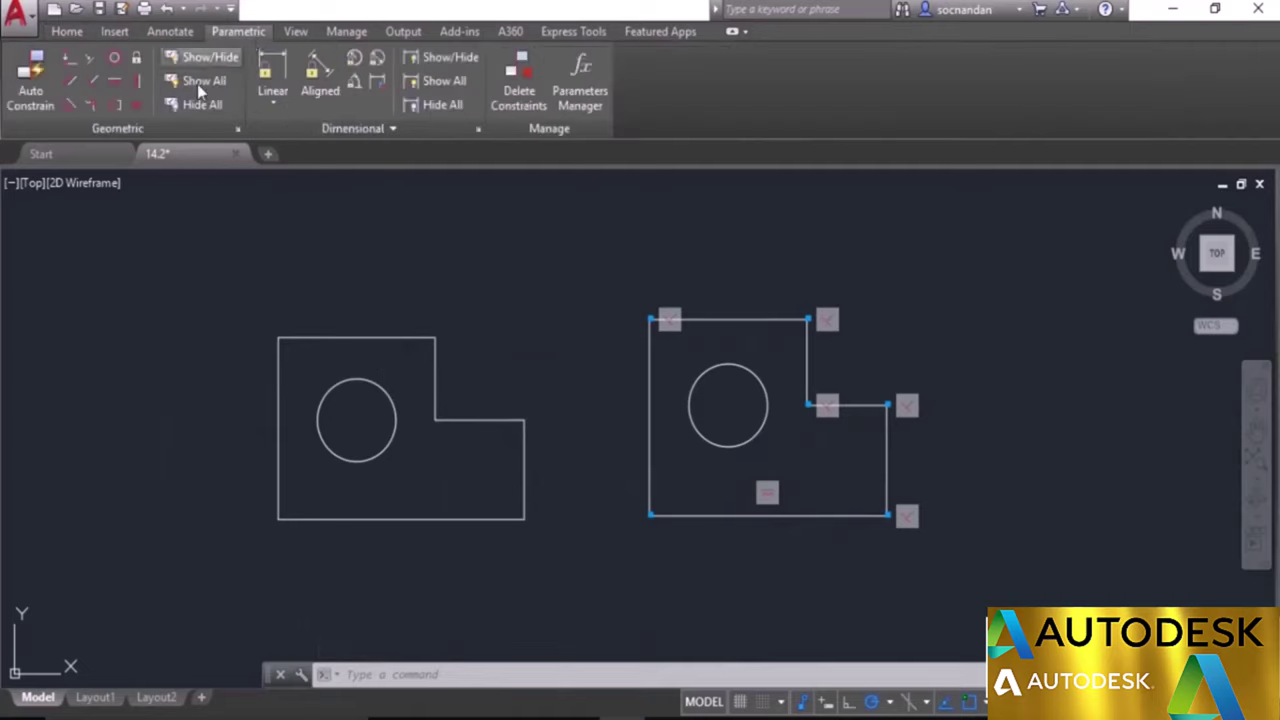
click(27, 100)
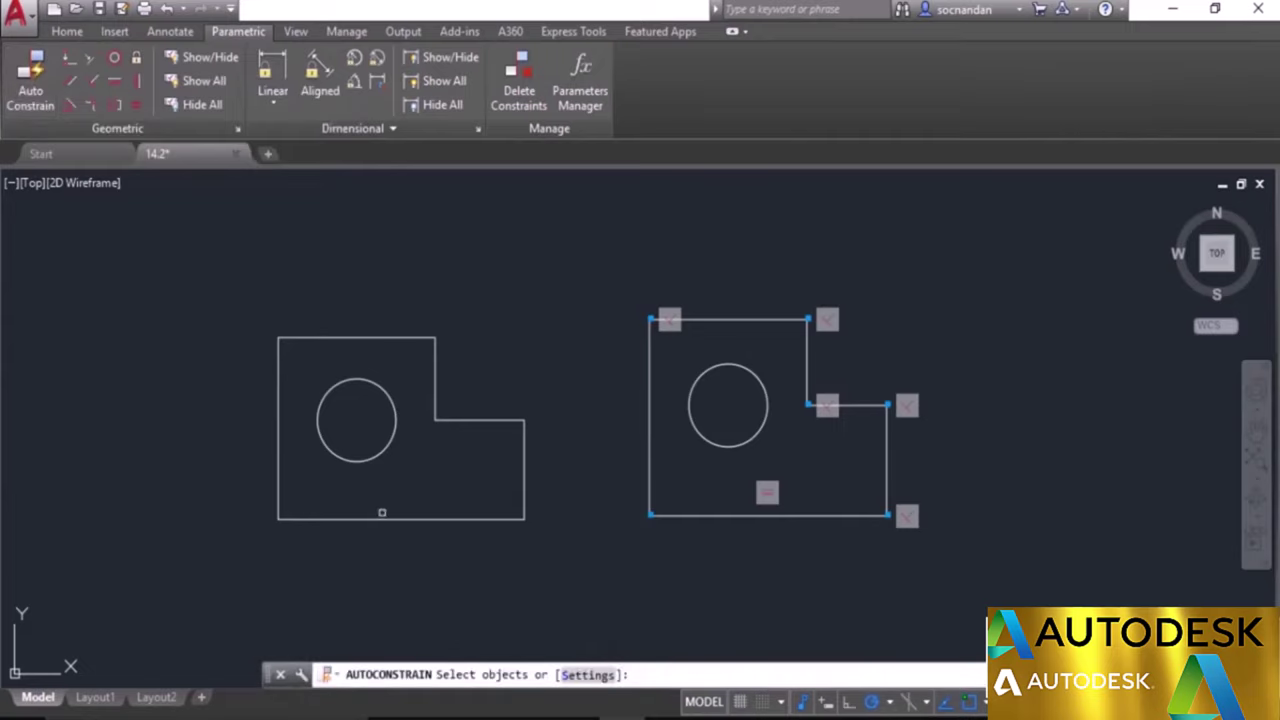
click(391, 518)
click(520, 453)
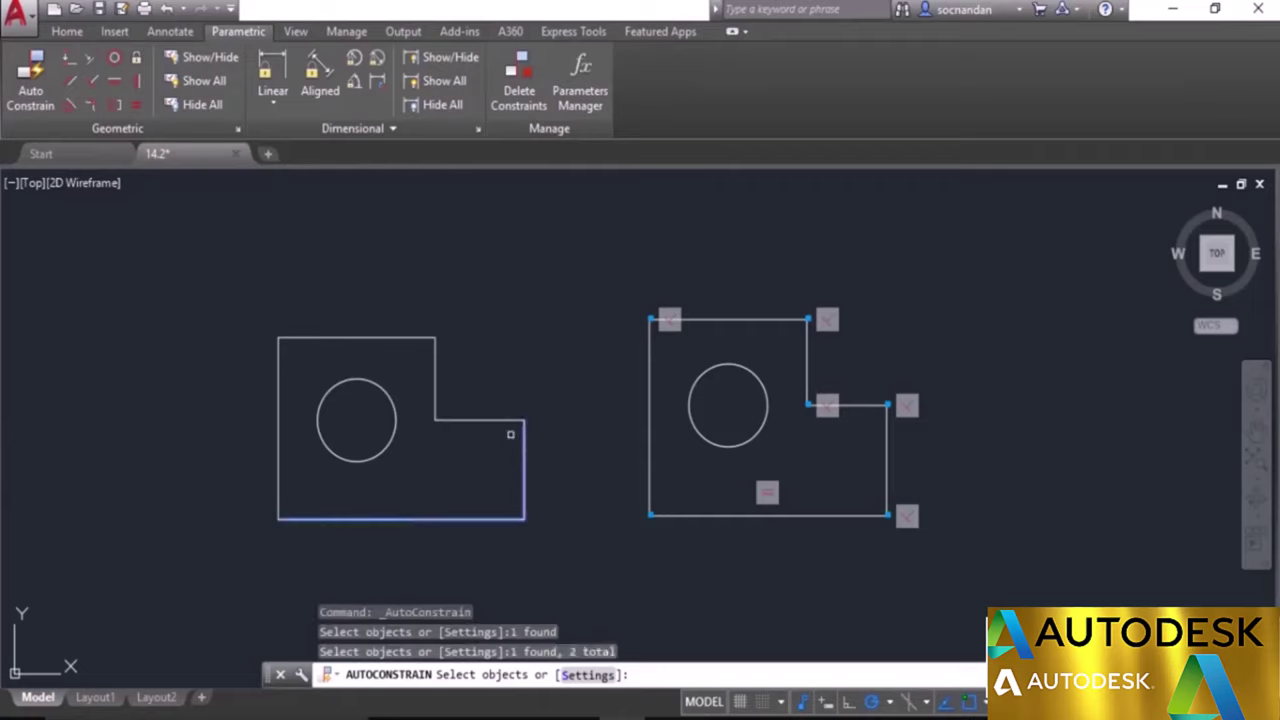
click(498, 418)
click(434, 368)
click(410, 338)
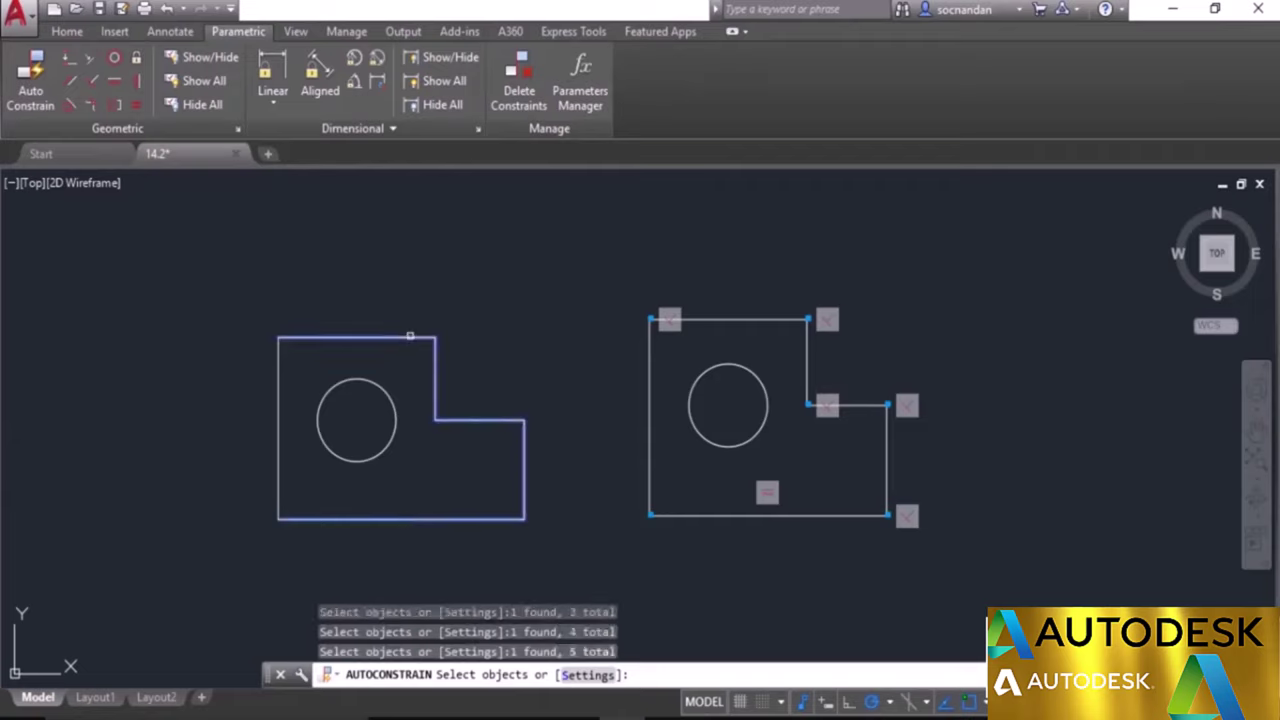
click(279, 368)
right_click(523, 313)
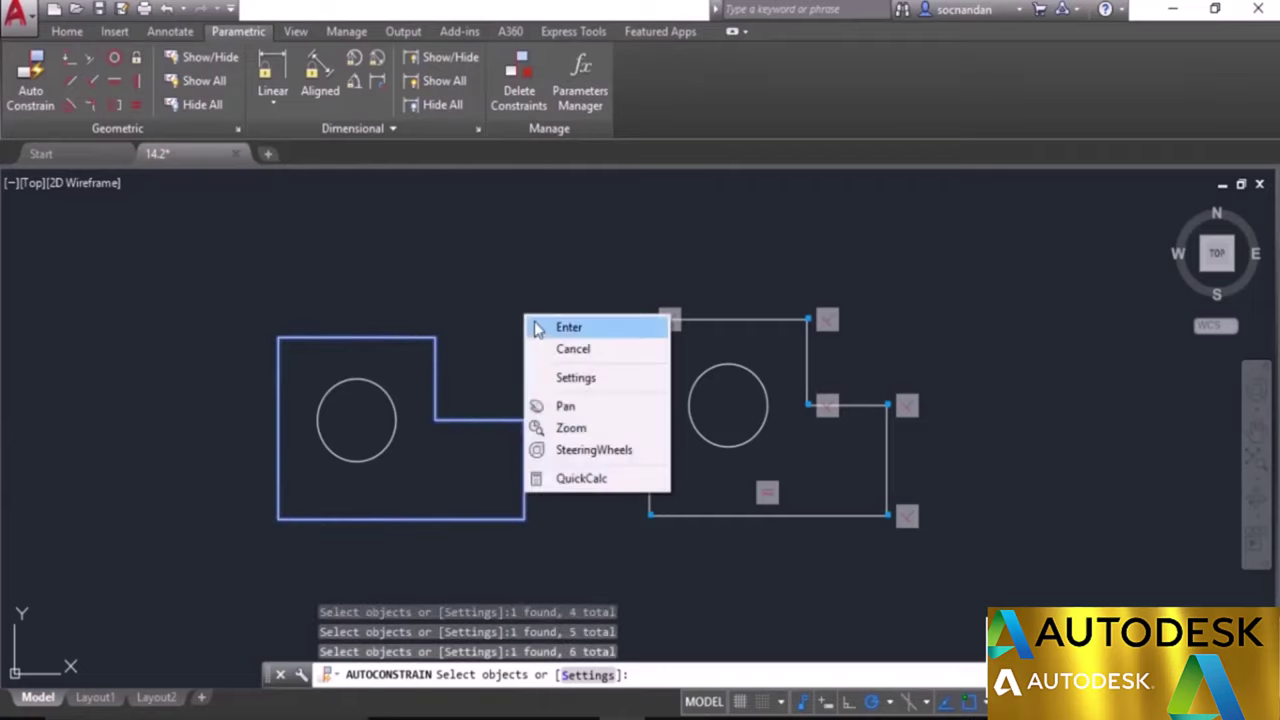
click(545, 325)
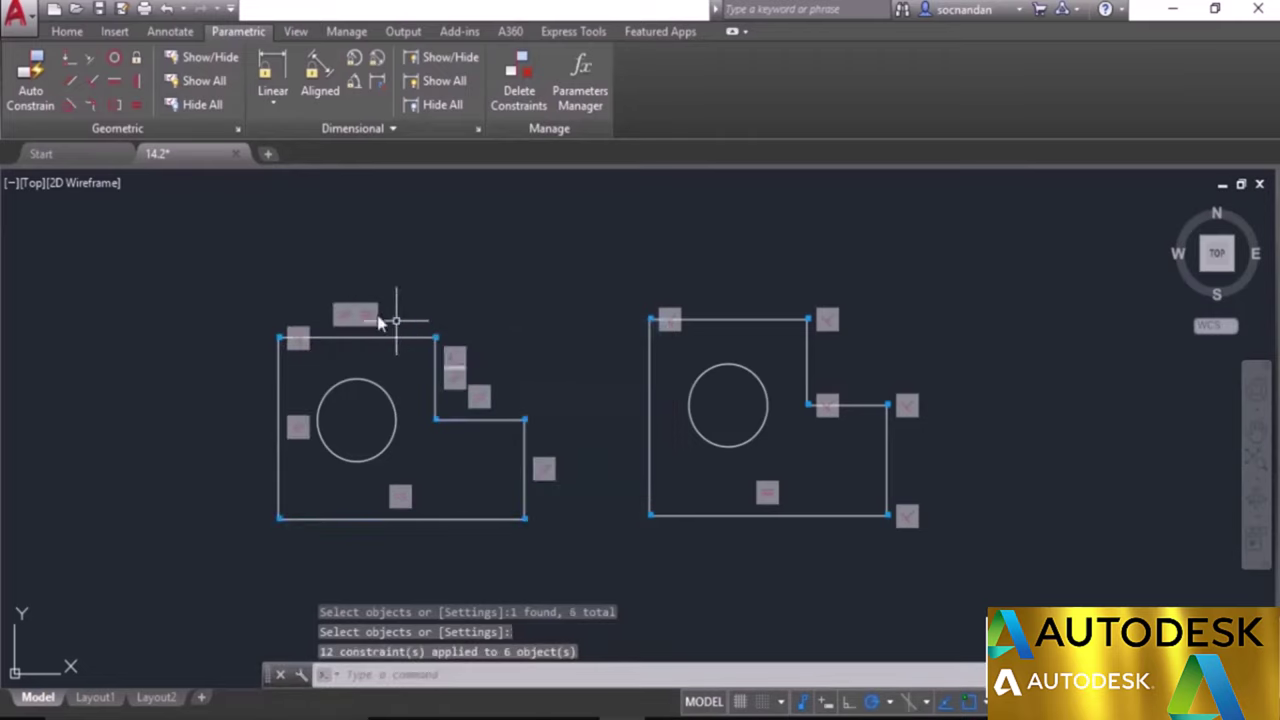
Stretch the auto-constrained part's left edge outward and its top edge upward, and undo both stretches.
click(340, 338)
key(Escape)
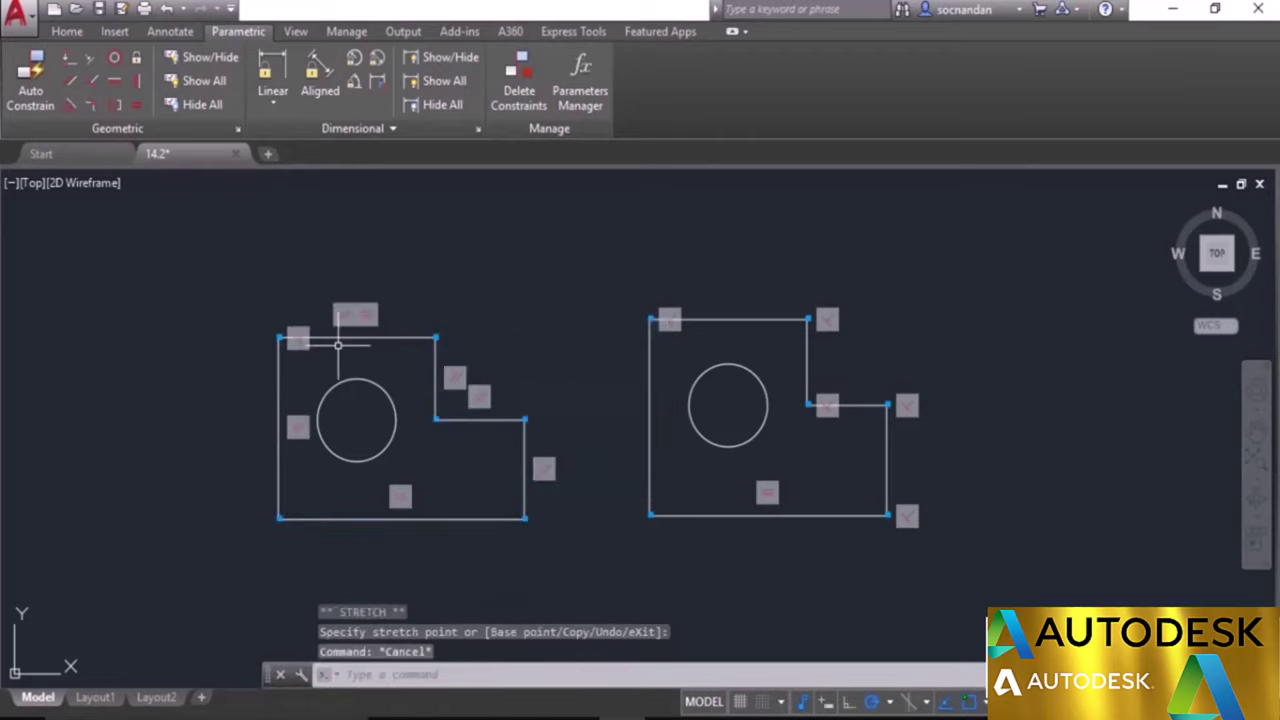
click(279, 372)
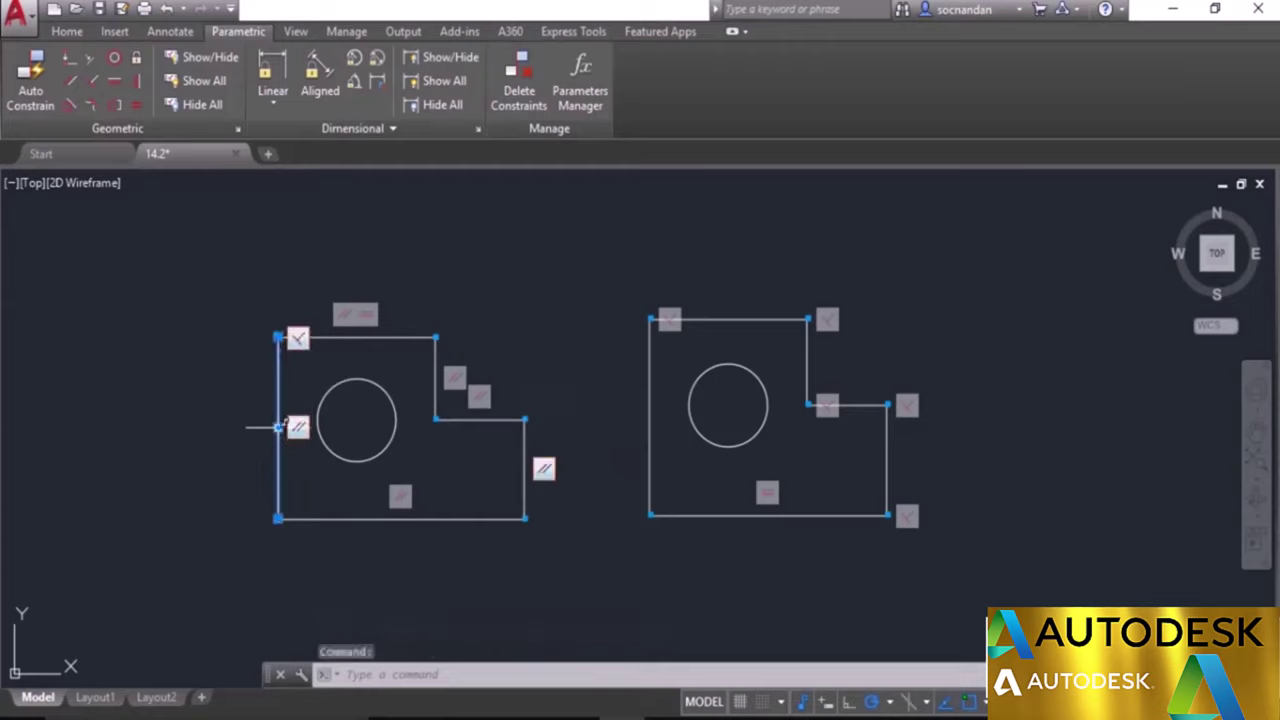
click(277, 425)
click(219, 428)
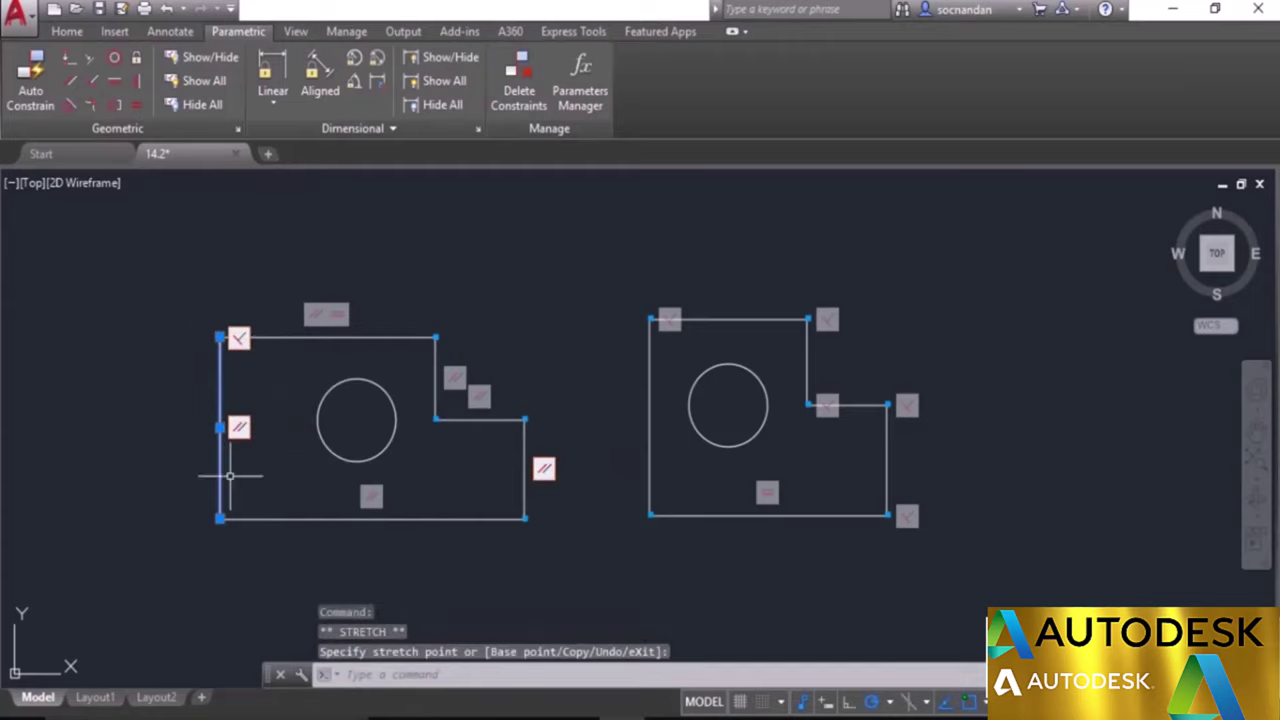
click(348, 340)
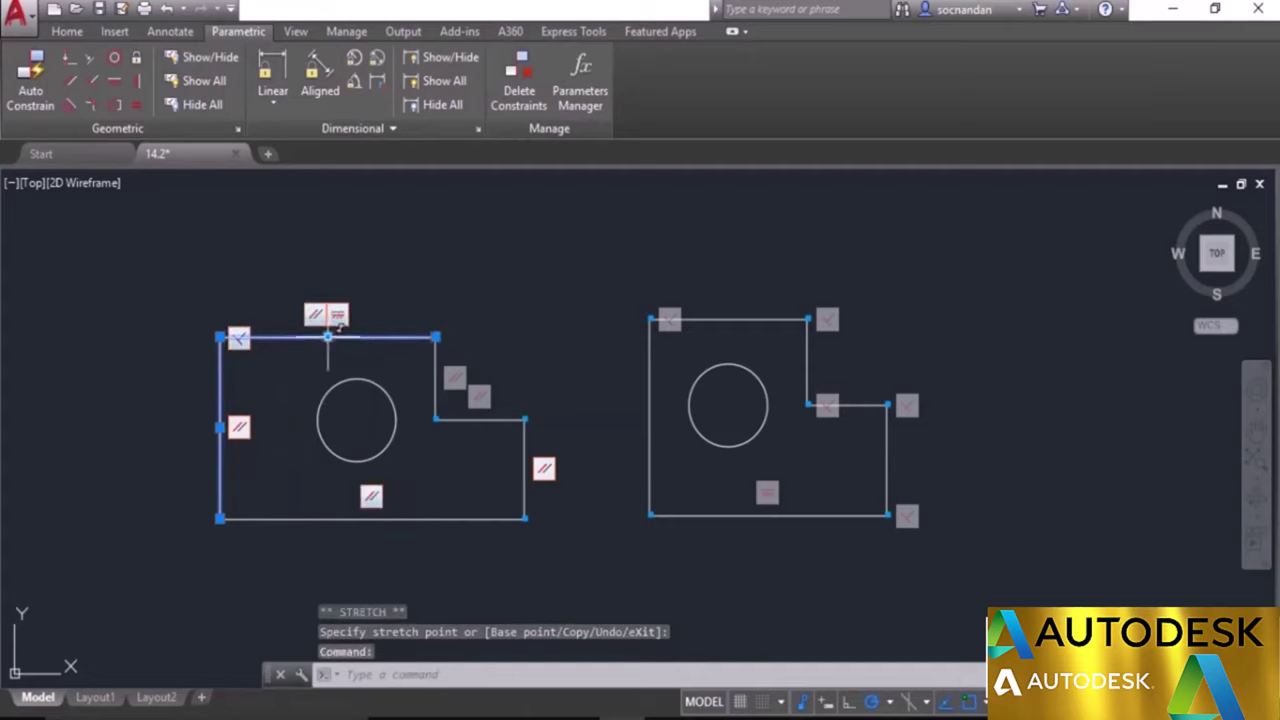
click(328, 338)
click(328, 270)
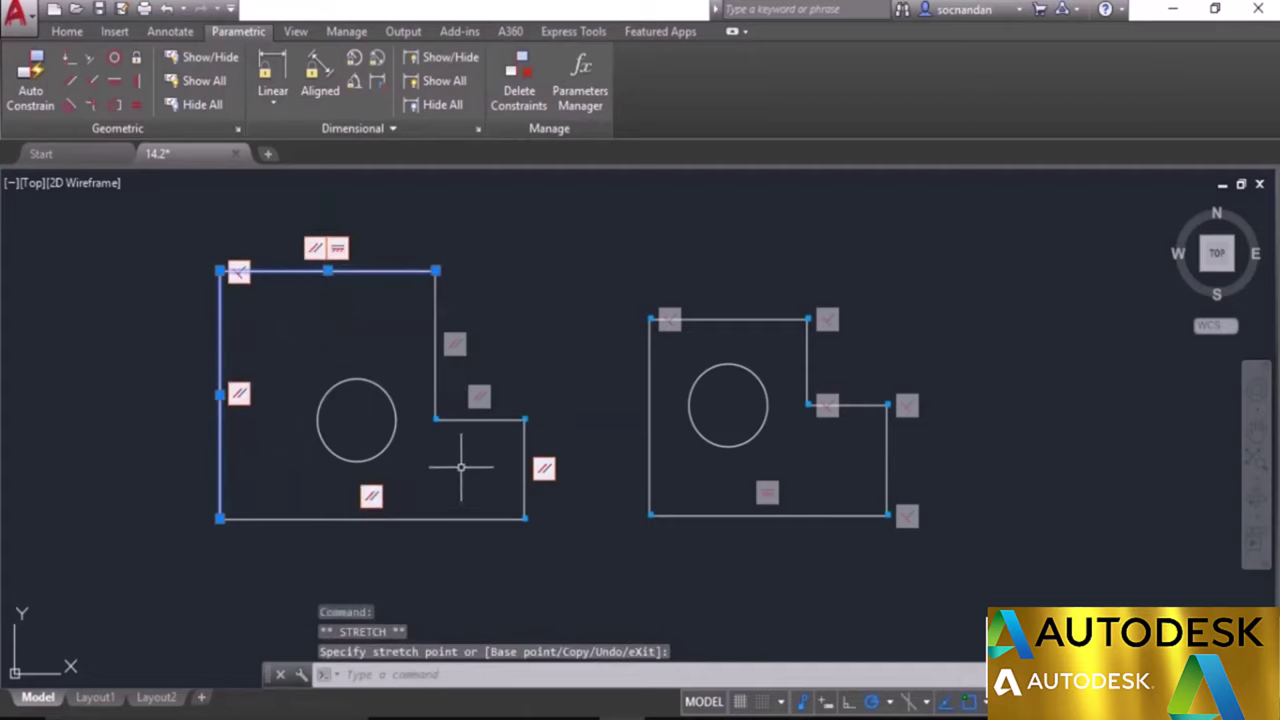
key(ctrl+z)
key(ctrl+z)
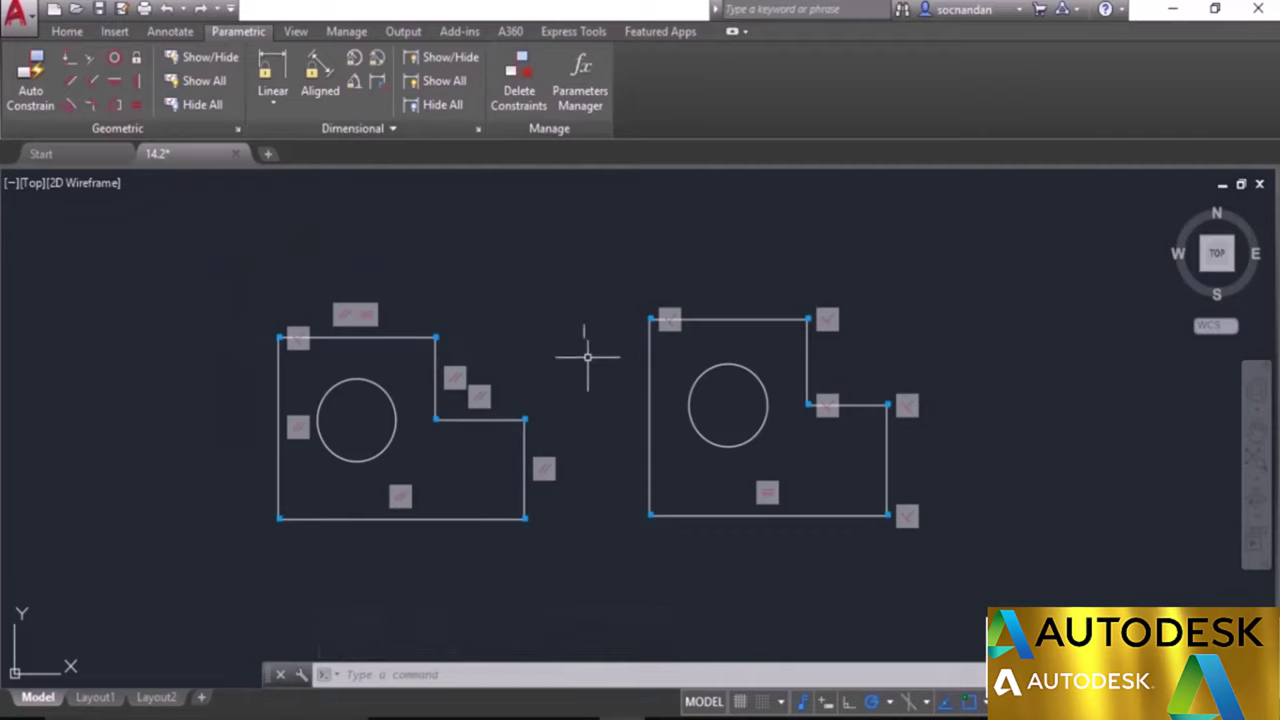
Delete the perpendicular and coincident constraints at the upper-left corner of the right-hand part.
right_click(672, 324)
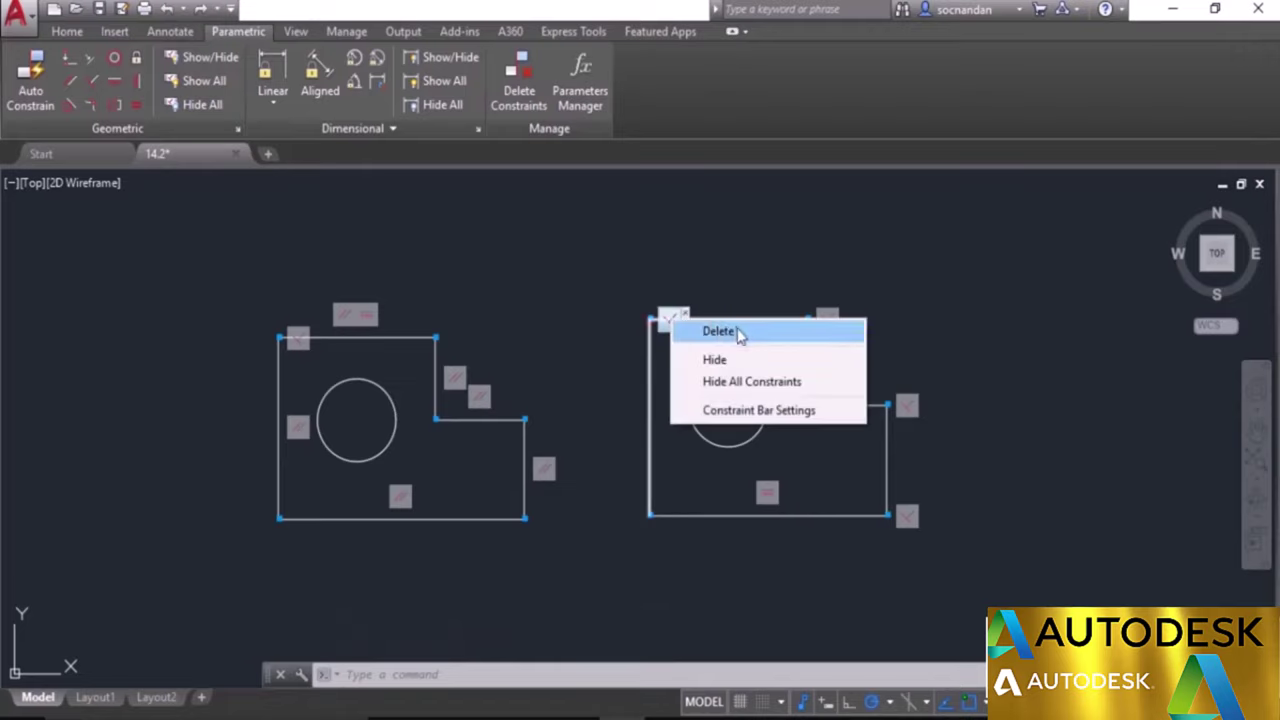
click(718, 331)
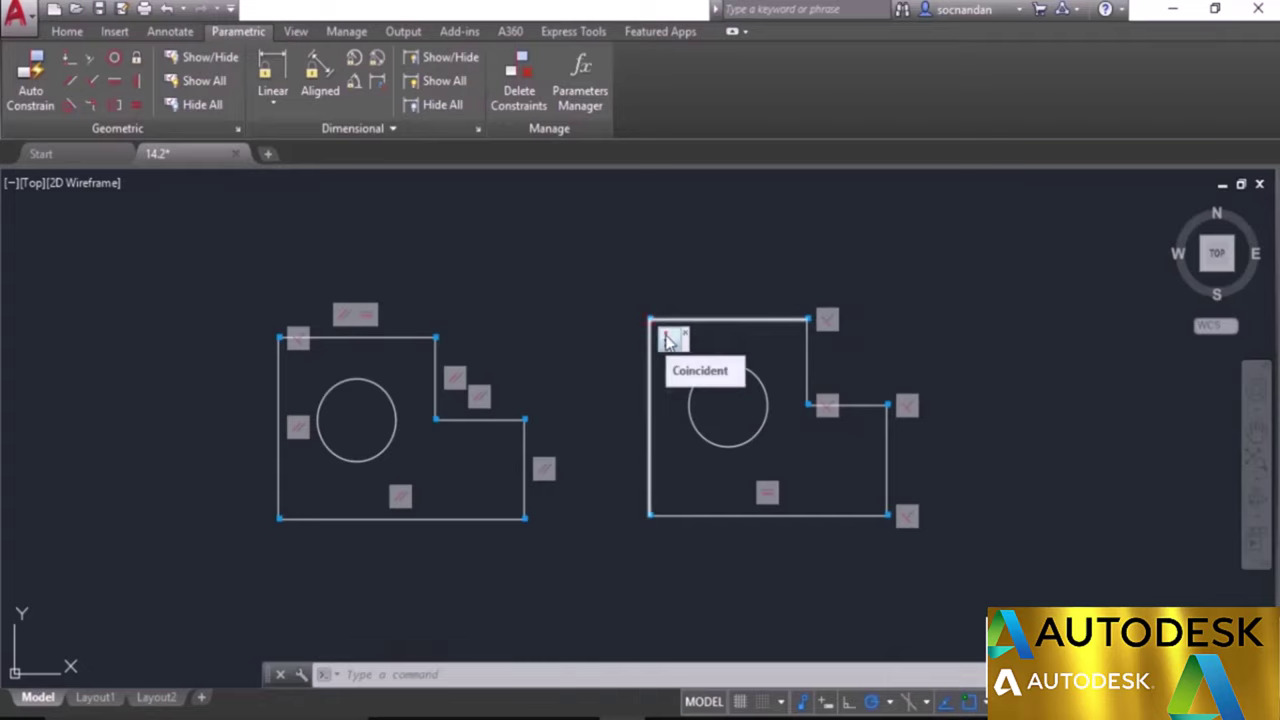
right_click(672, 344)
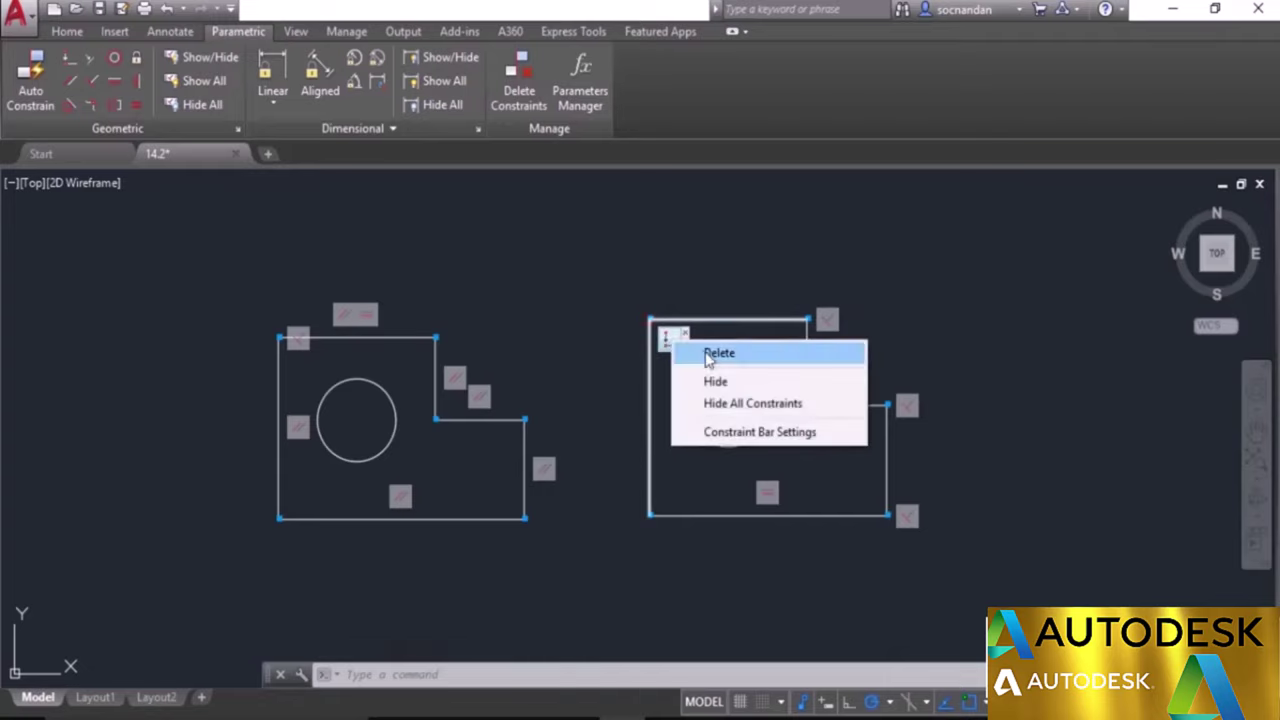
click(708, 348)
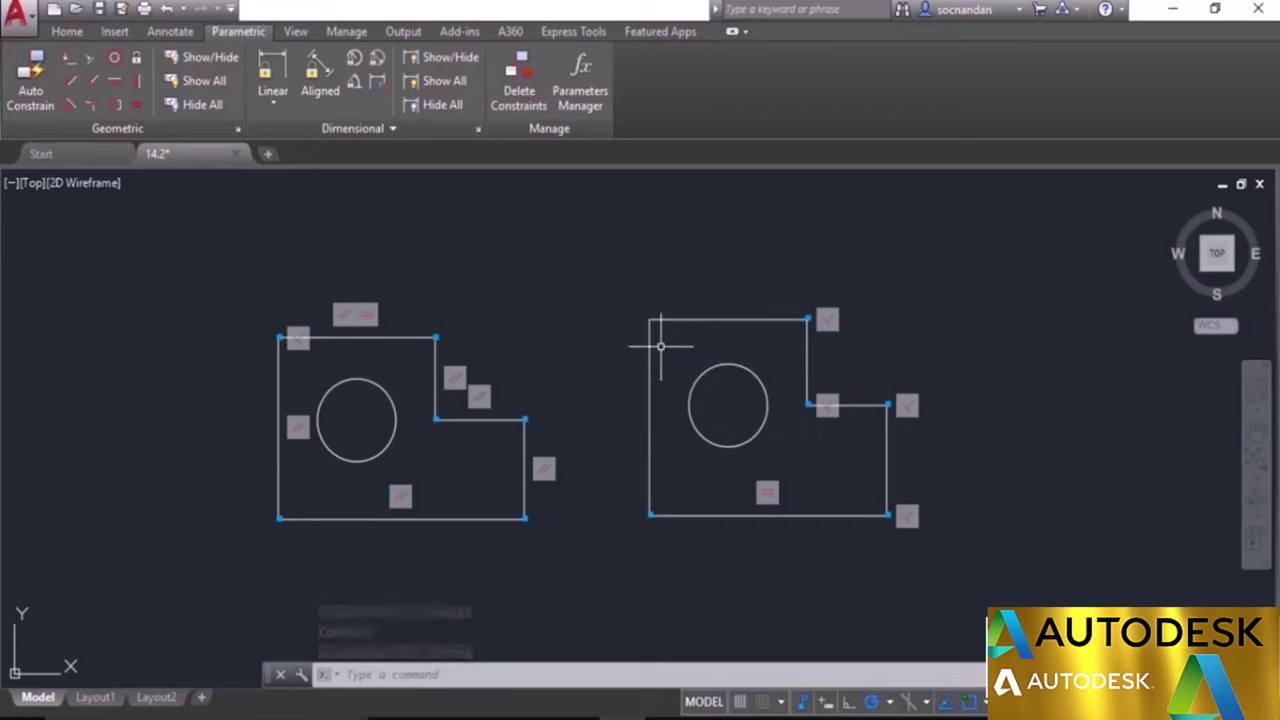
Stretch the upper end of the right-hand part's left edge outward, away from the top edge, and undo the stretch.
click(651, 345)
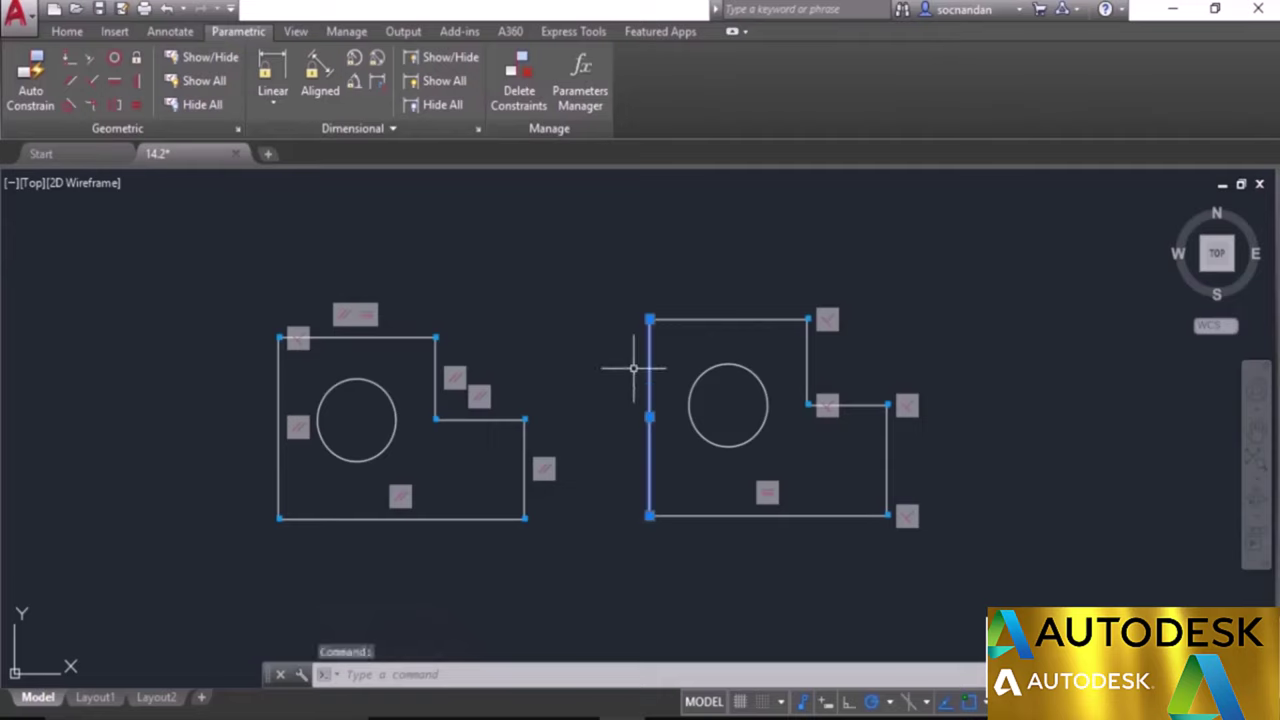
click(650, 320)
click(594, 320)
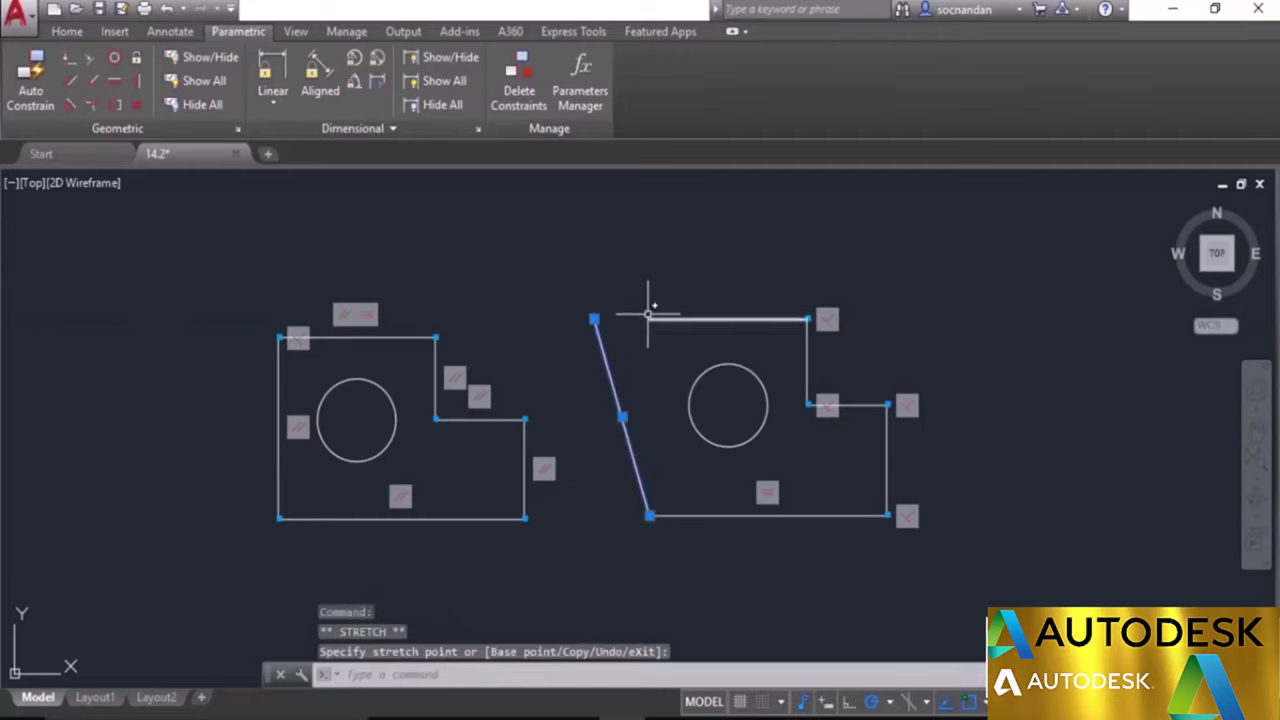
key(Escape)
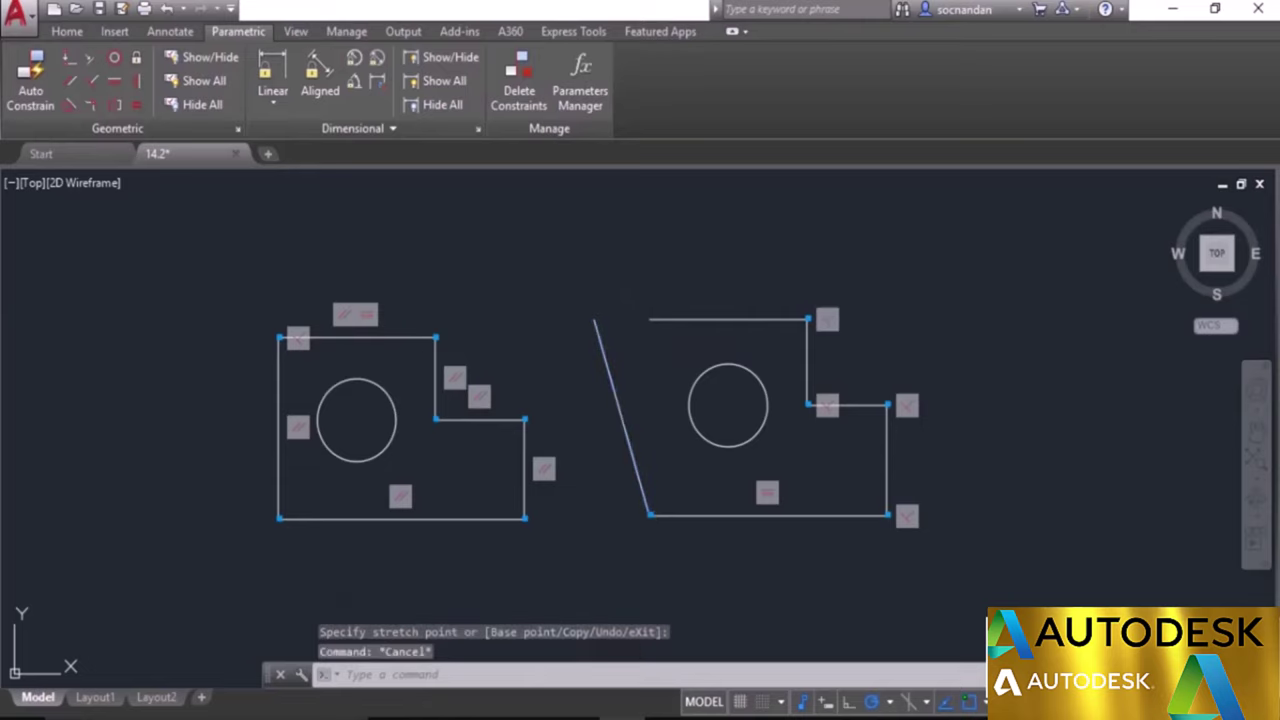
key(ctrl+z)
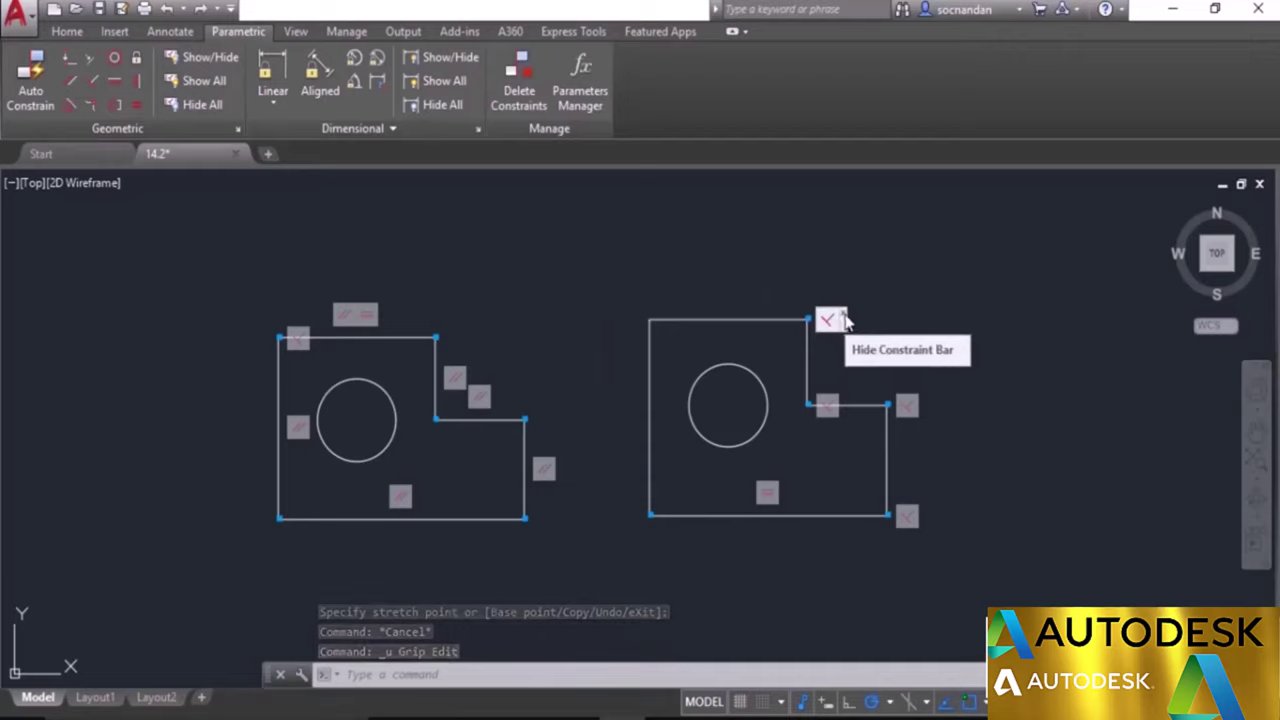
Hide the perpendicular and coincident constraint bars at the upper-right corner of the right-hand part's top edge.
click(843, 318)
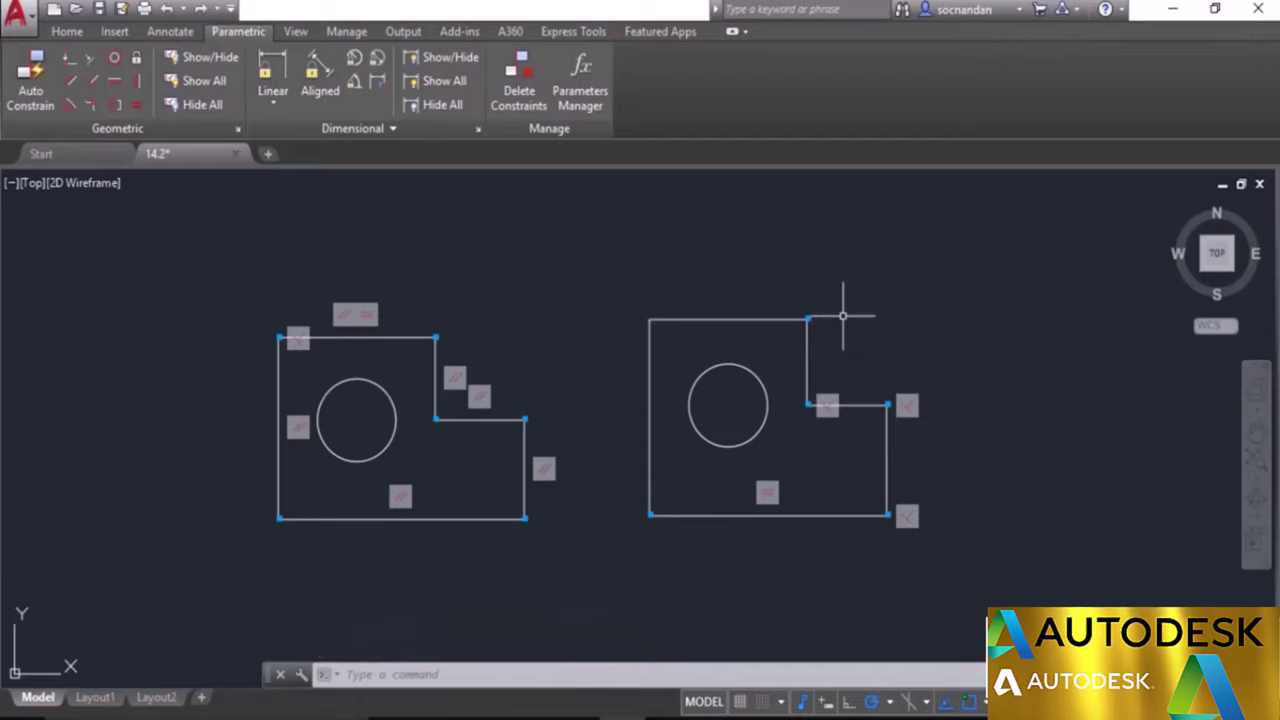
mouse_move(808, 326)
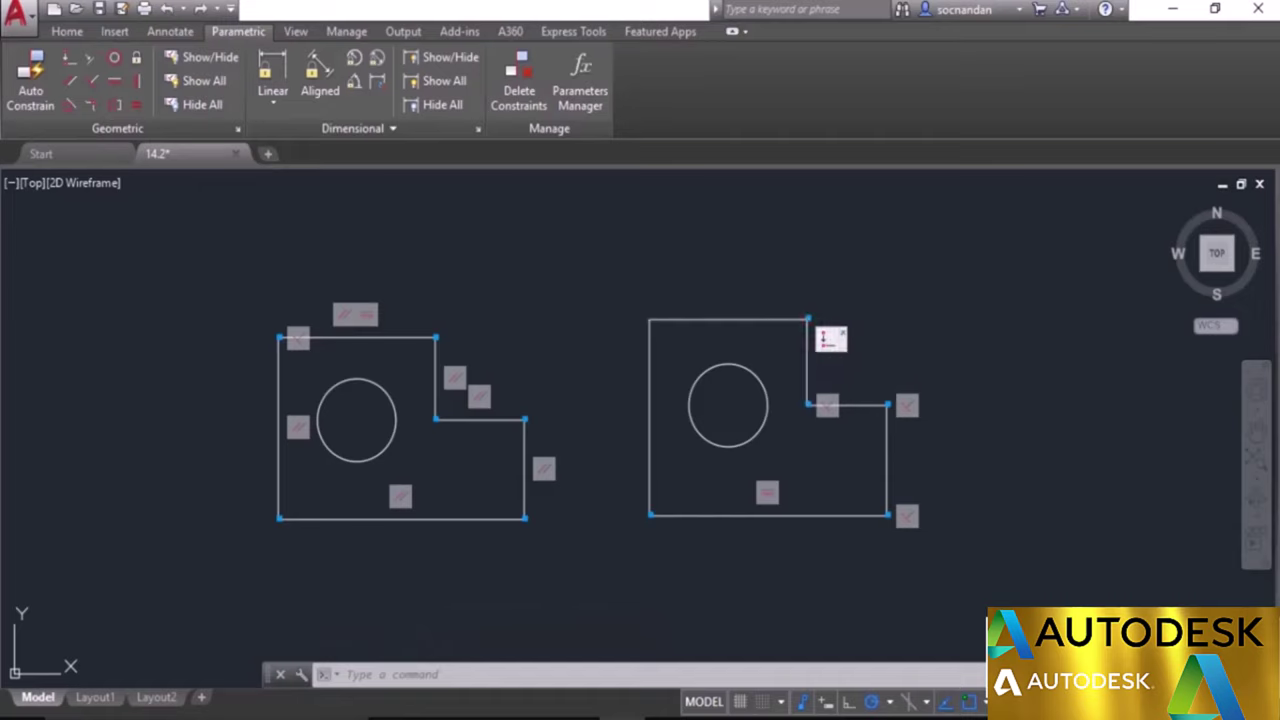
click(843, 339)
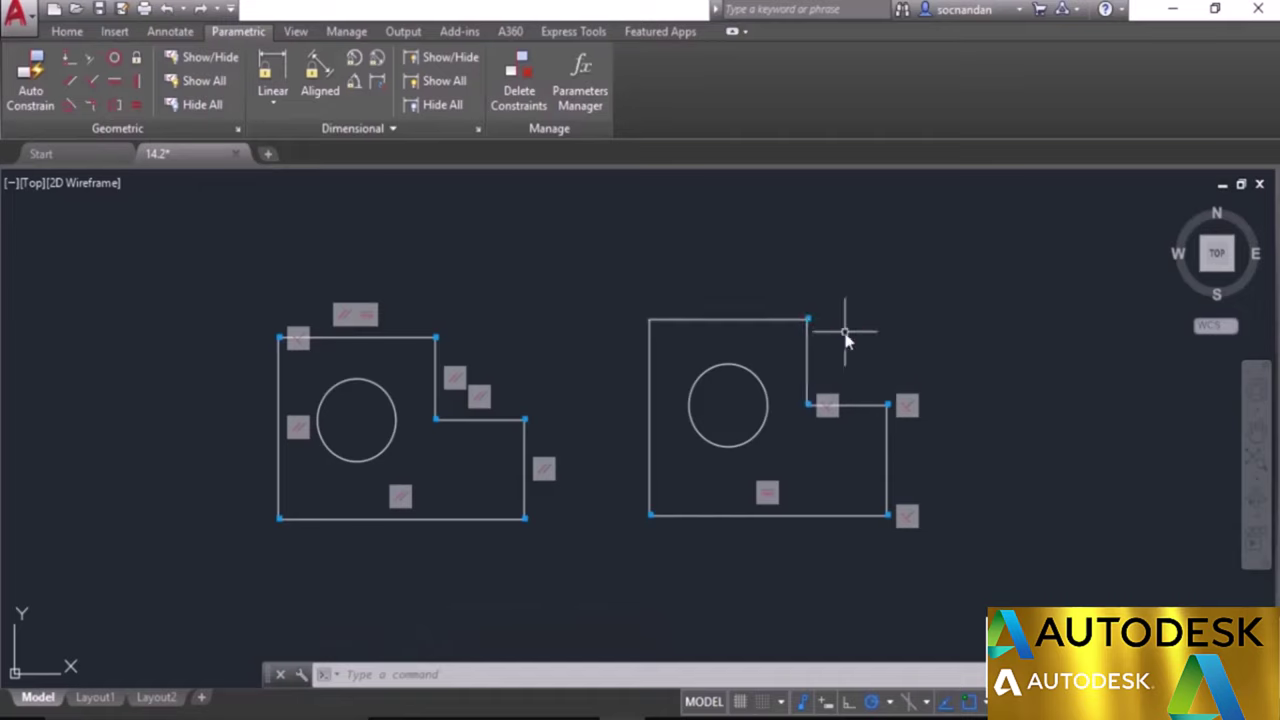
Stretch the corner shared by the right-hand part's top edge and upper vertical edge up and outward, and undo the stretch.
click(797, 318)
click(807, 355)
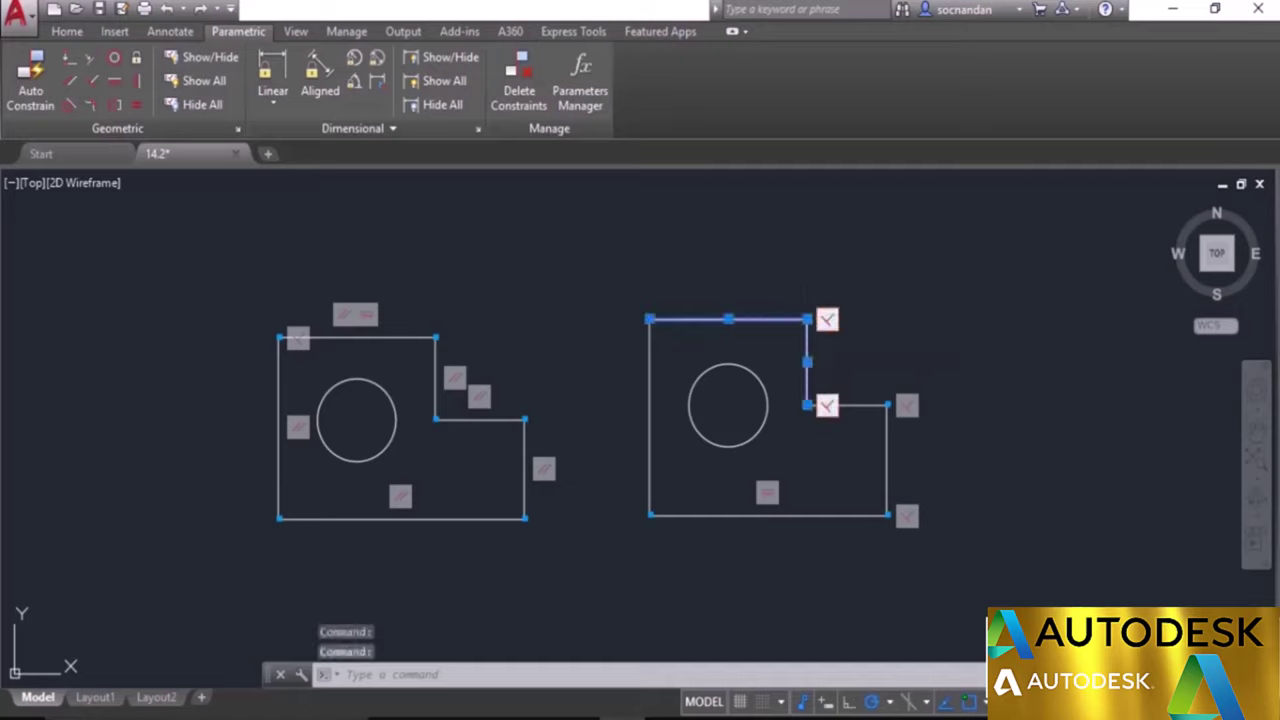
click(807, 318)
click(845, 238)
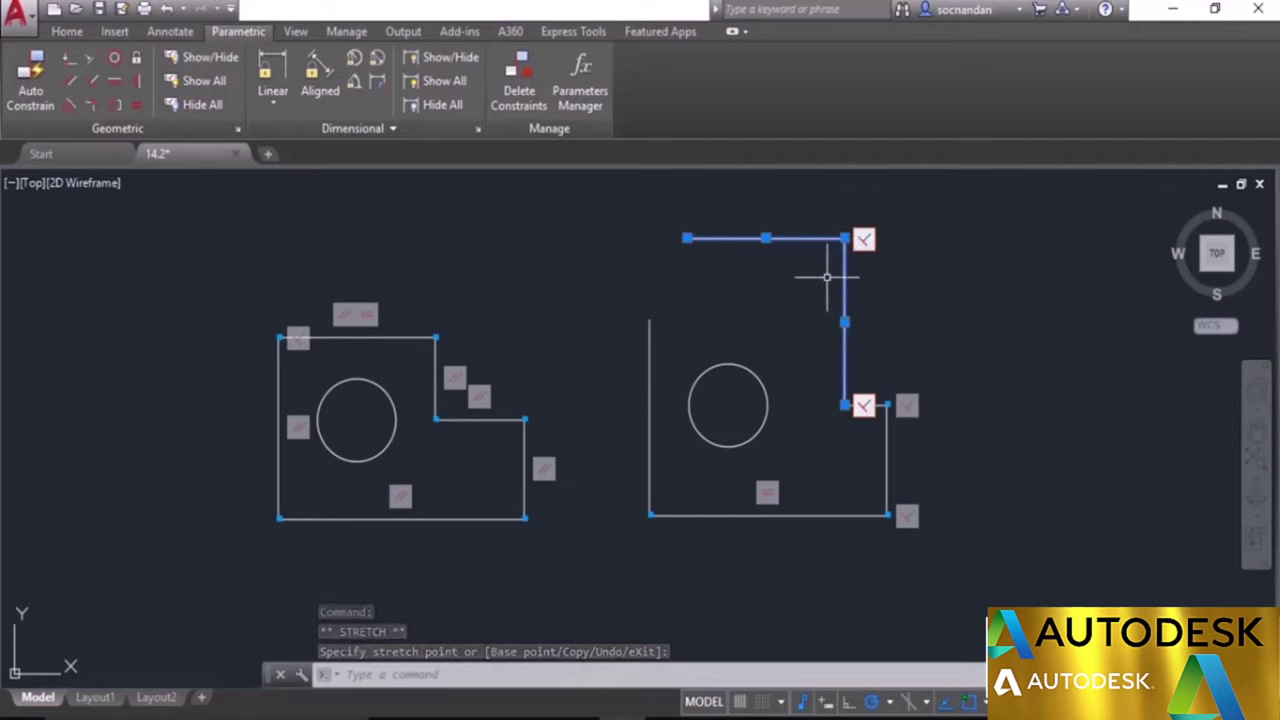
key(ctrl+z)
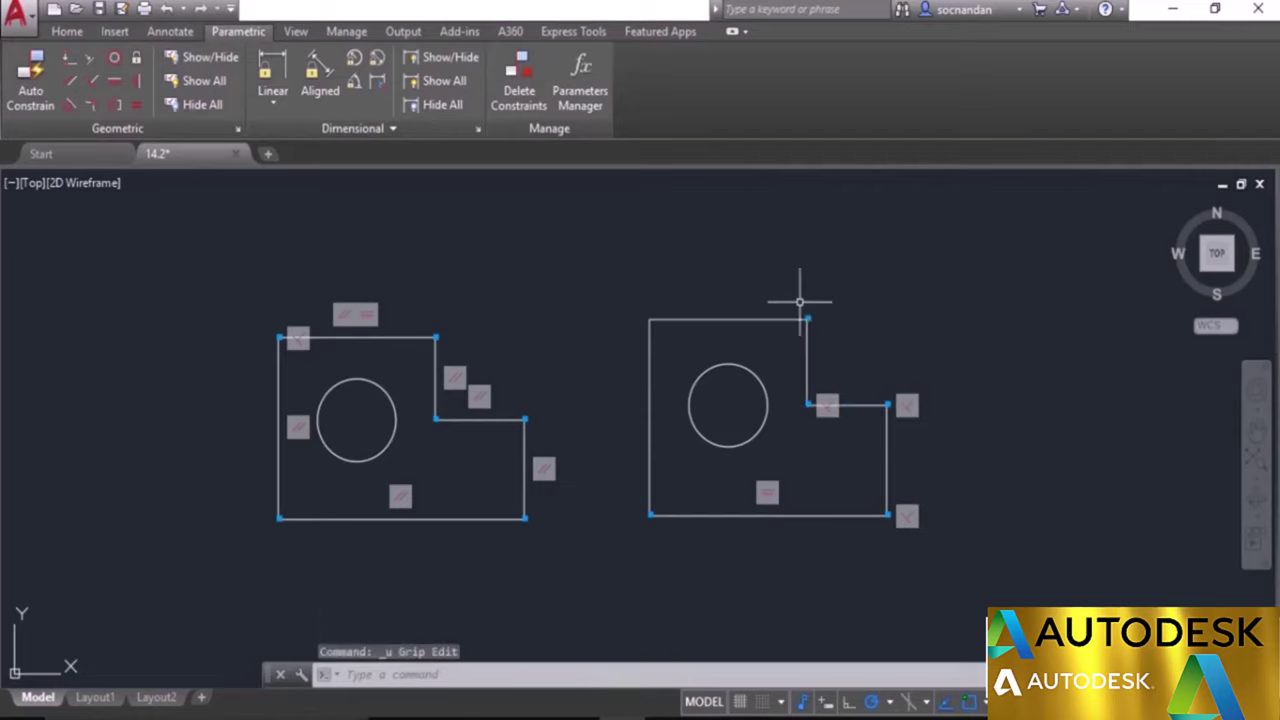
Undo the deletion of both constraints at the right-hand part's upper-left corner.
key(ctrl+z)
key(ctrl+z)
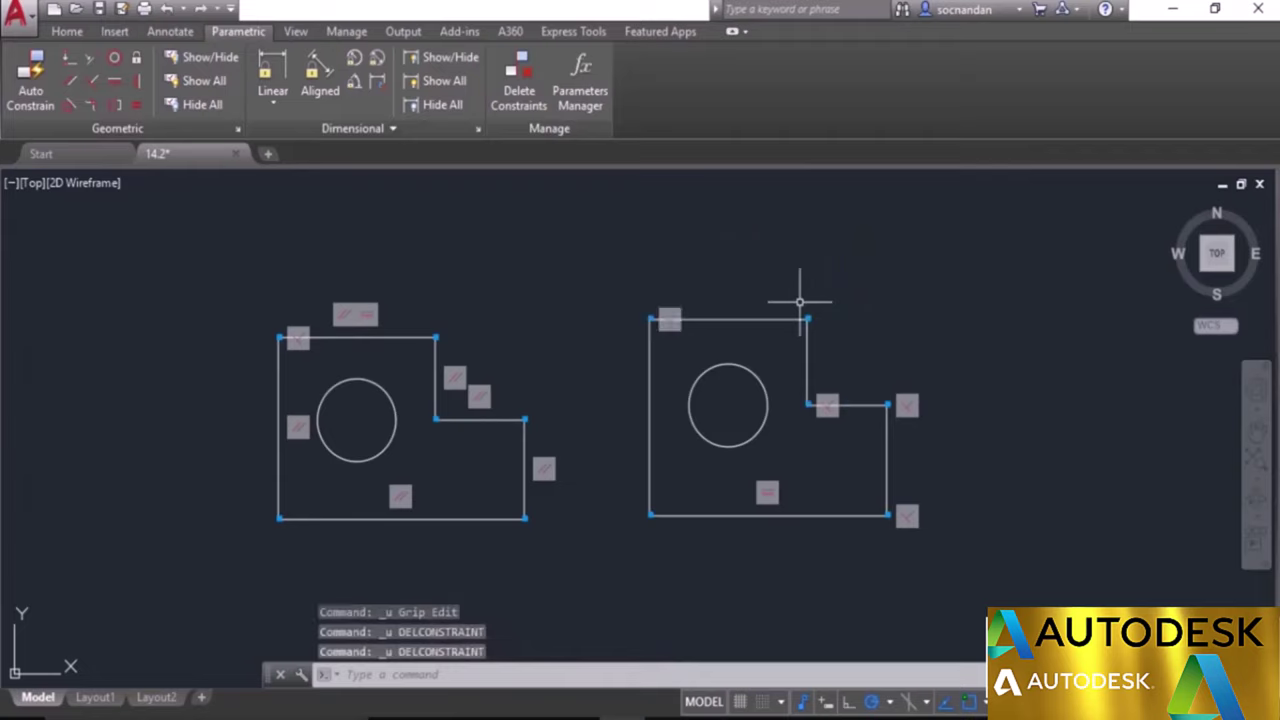
key(ctrl+z)
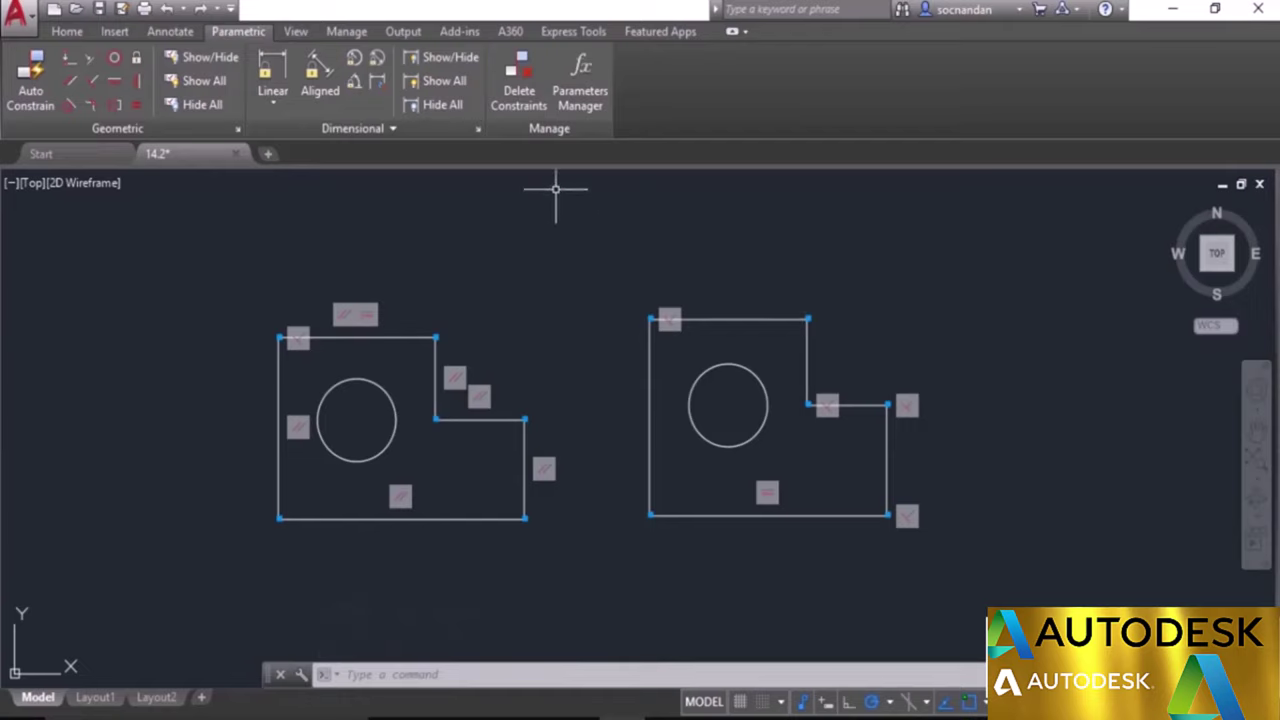
Delete all constraints from the left-hand part, including its outline and circle.
click(524, 76)
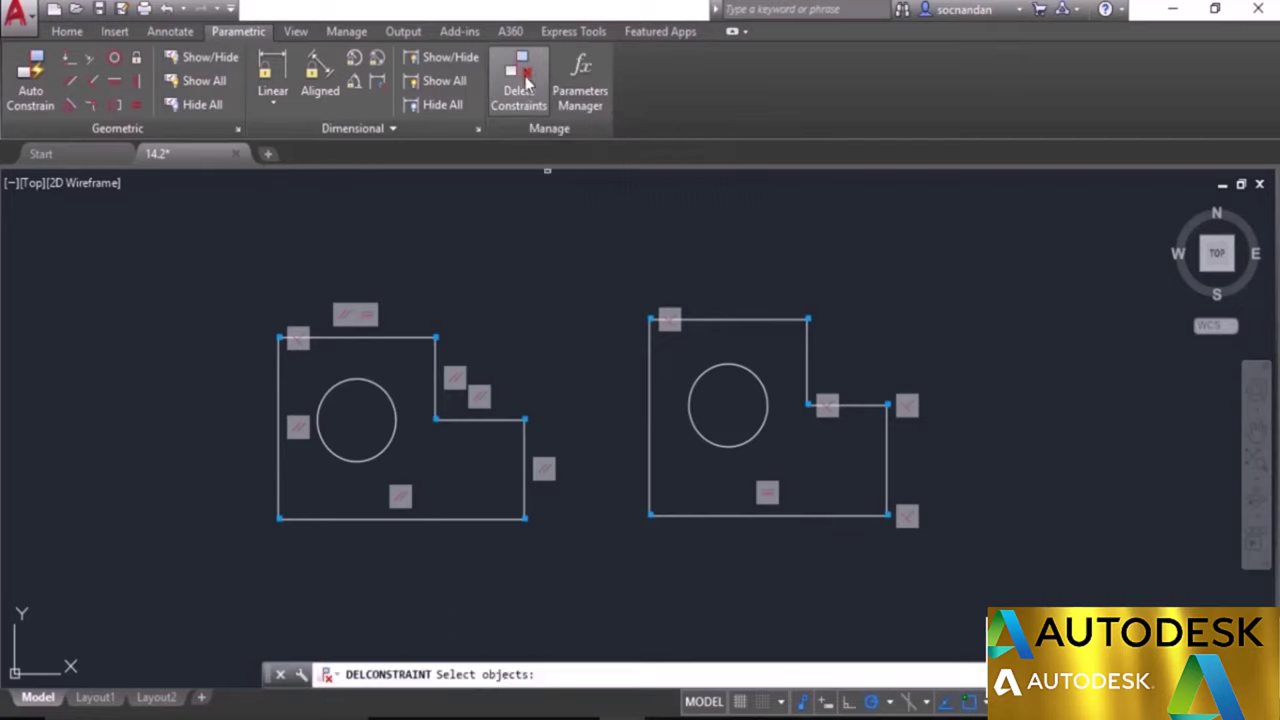
click(244, 267)
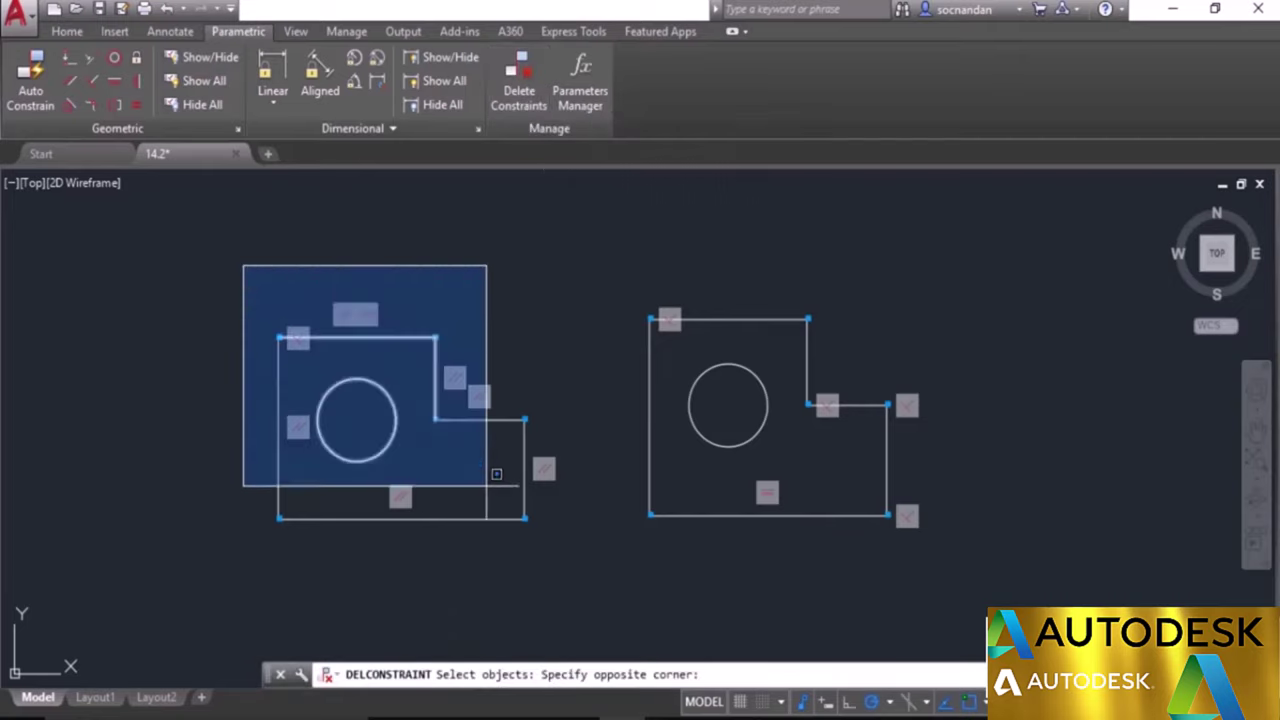
click(585, 593)
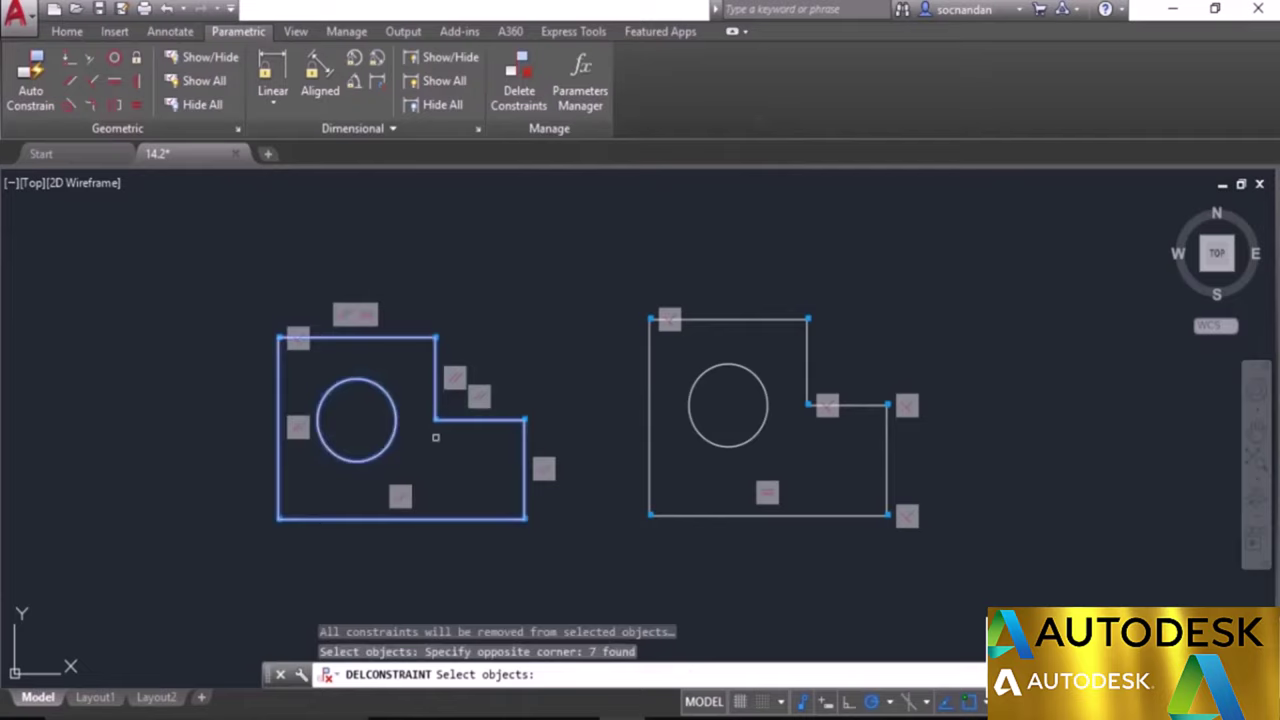
key(Return)
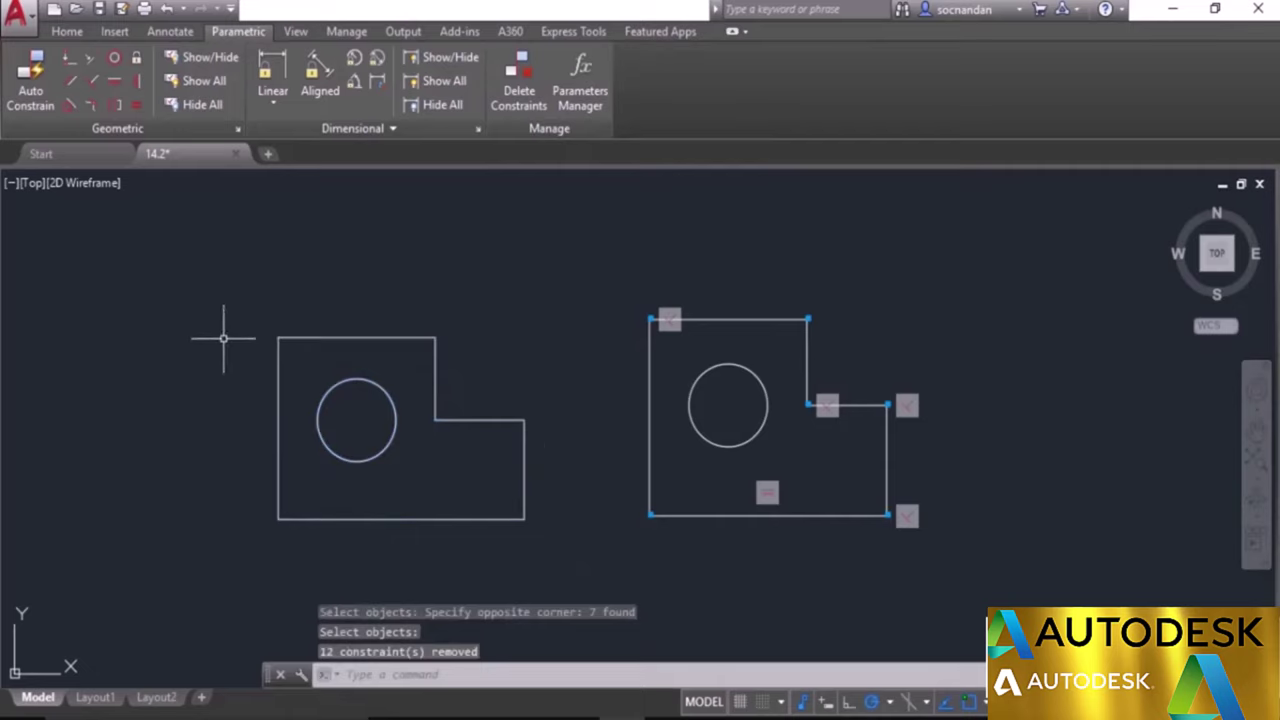
Stretch the right end of the left-hand part's top edge upward, and move its left edge outward away from the outline.
click(344, 340)
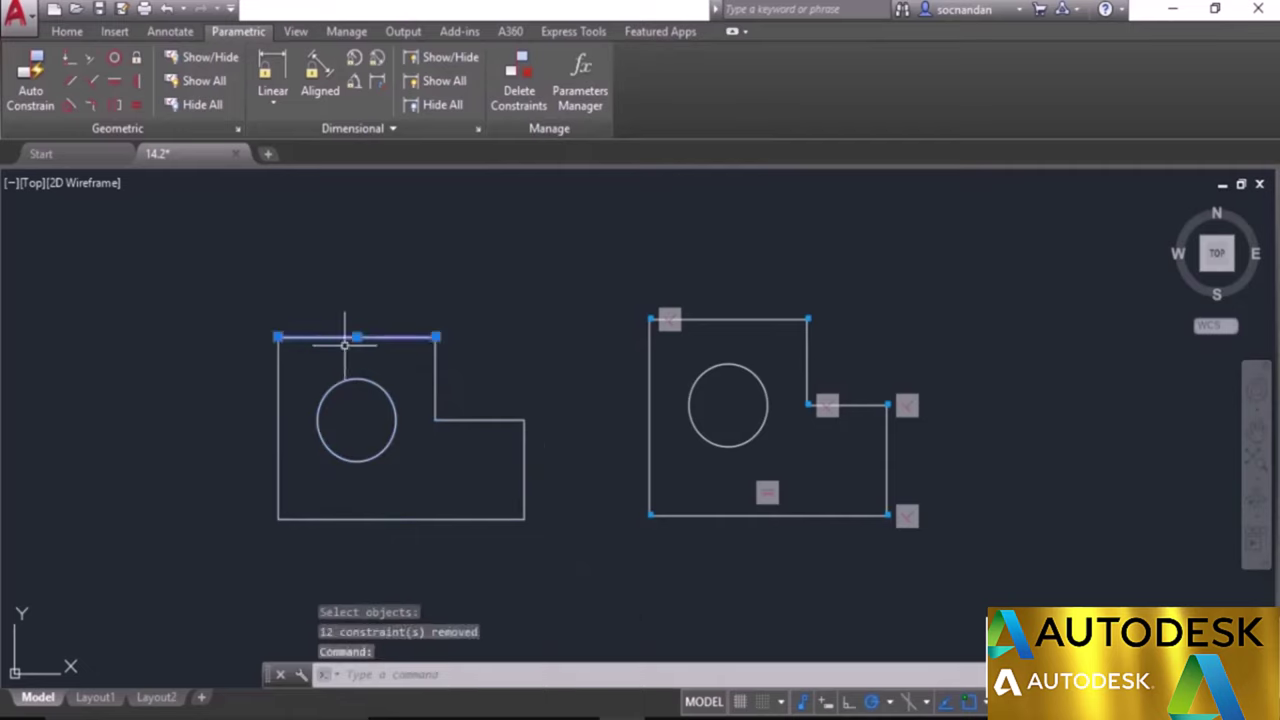
click(435, 337)
click(400, 241)
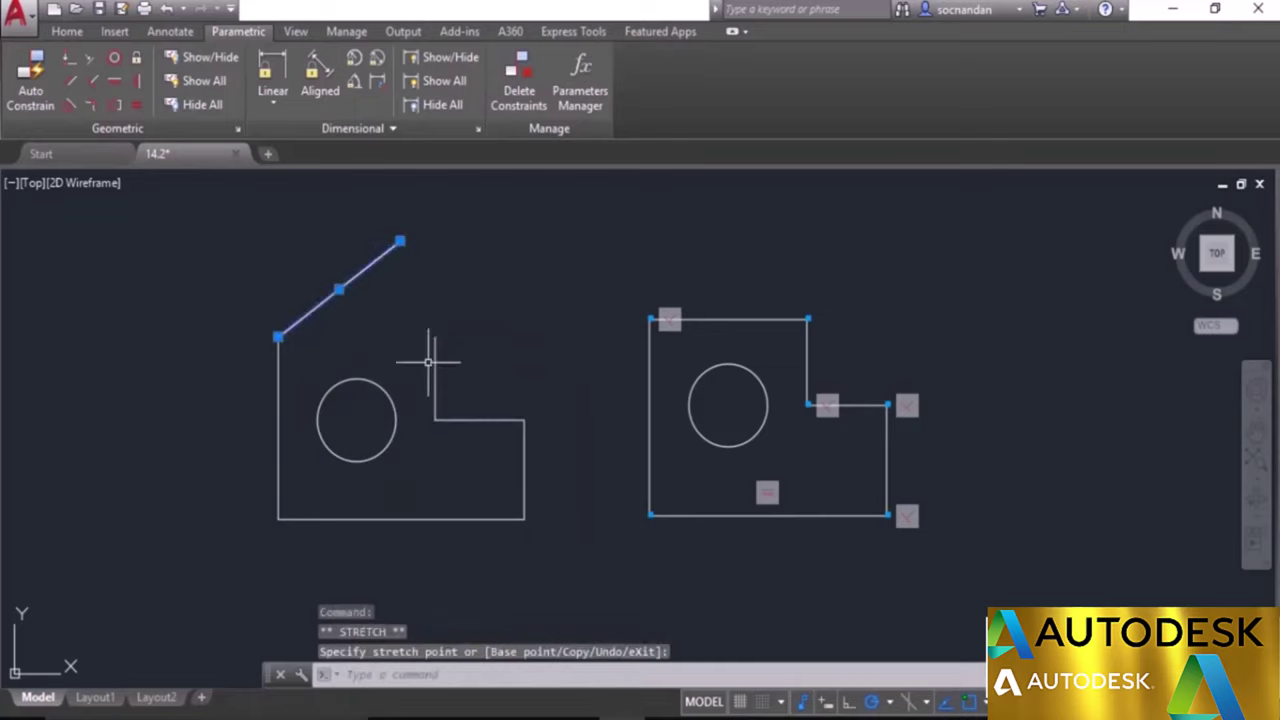
click(278, 428)
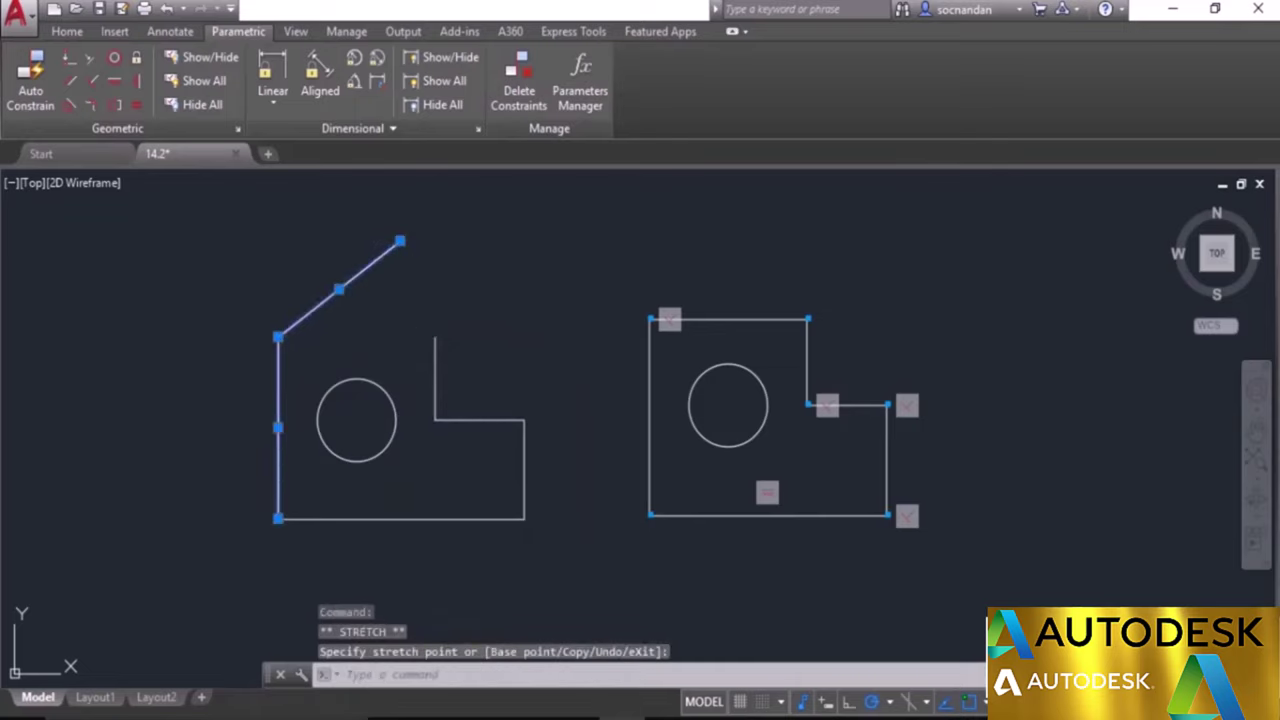
click(278, 428)
click(199, 428)
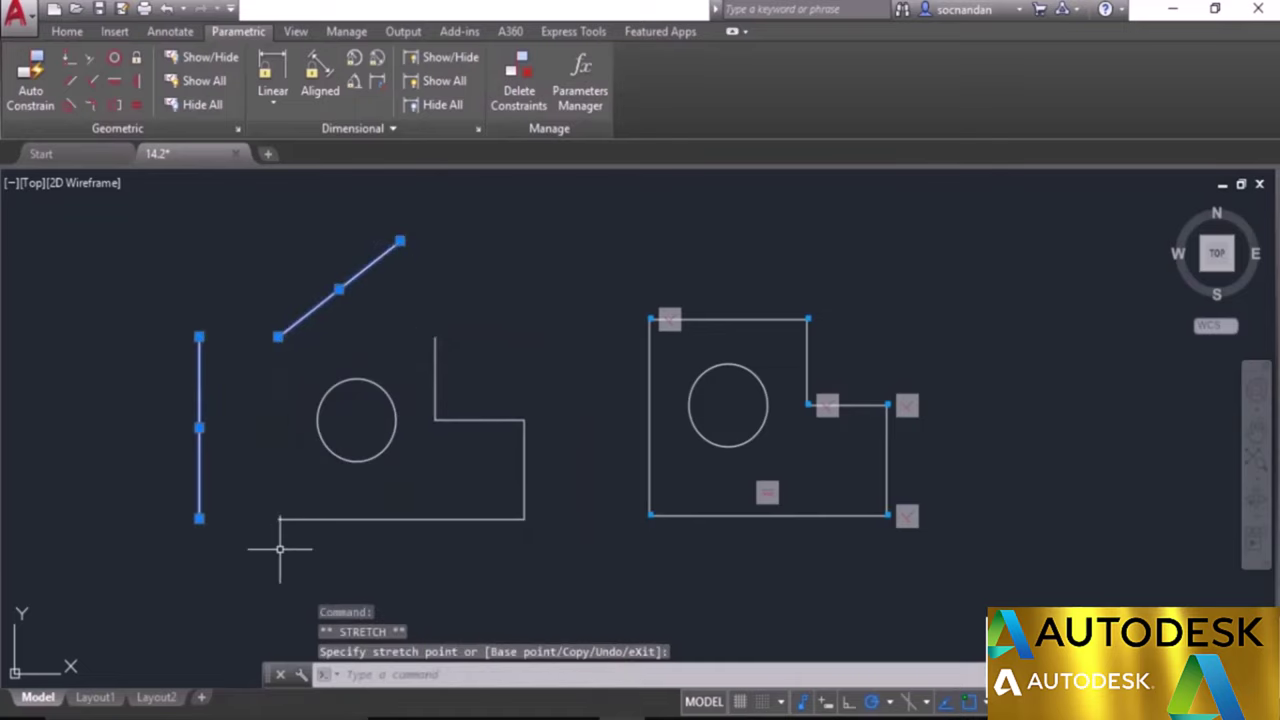
key(Escape)
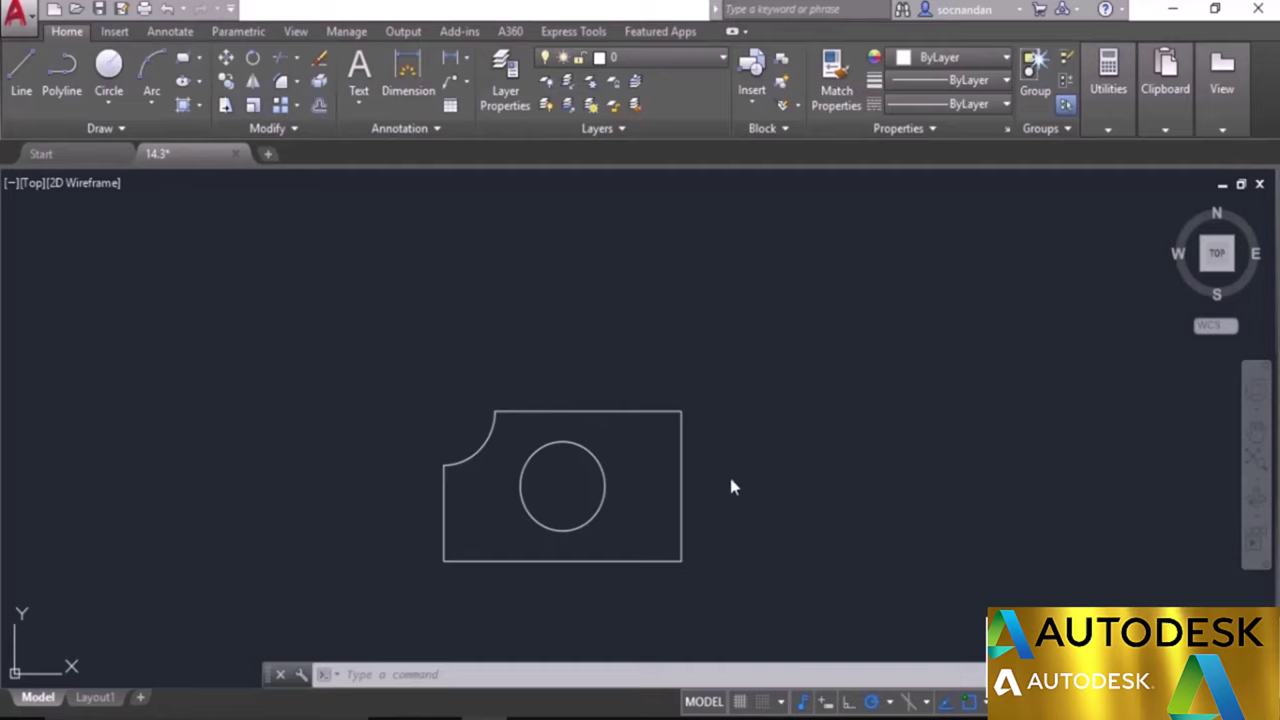
Apply a parallel constraint between the top and bottom edges of the notched plate in drawing 14.3.
middle_drag(729, 480, 785, 425)
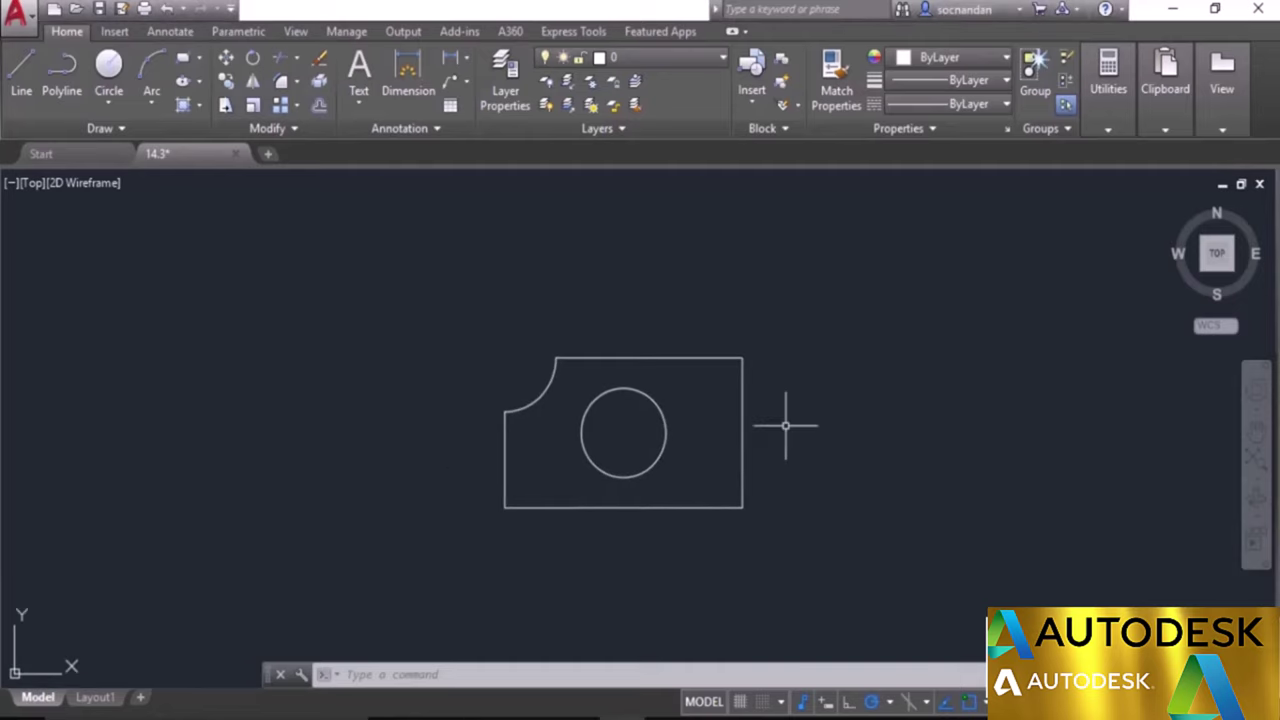
click(240, 31)
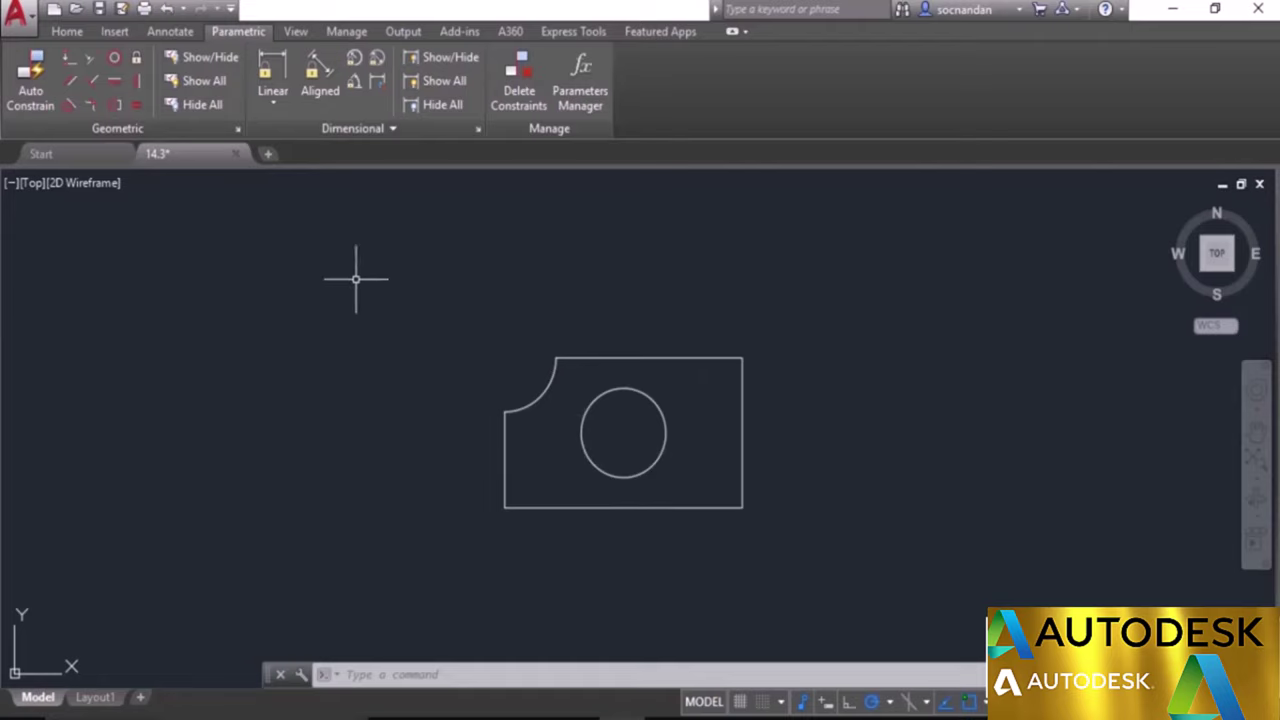
click(69, 84)
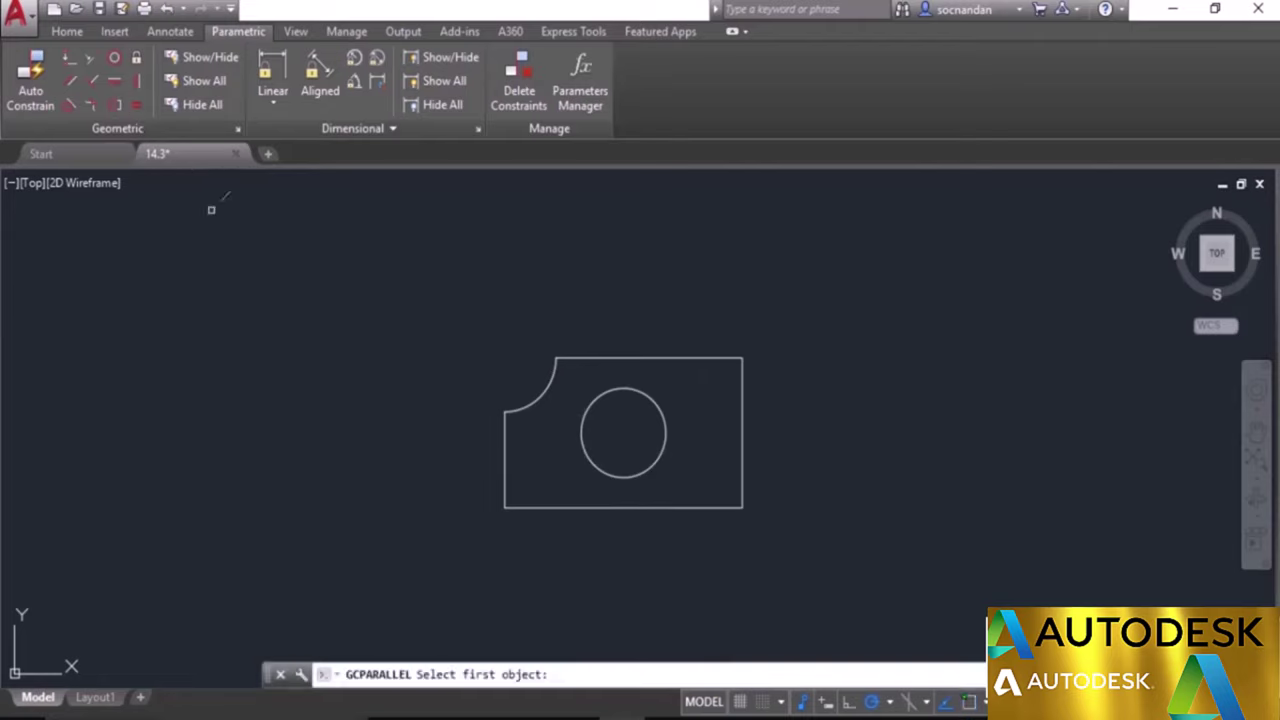
click(695, 357)
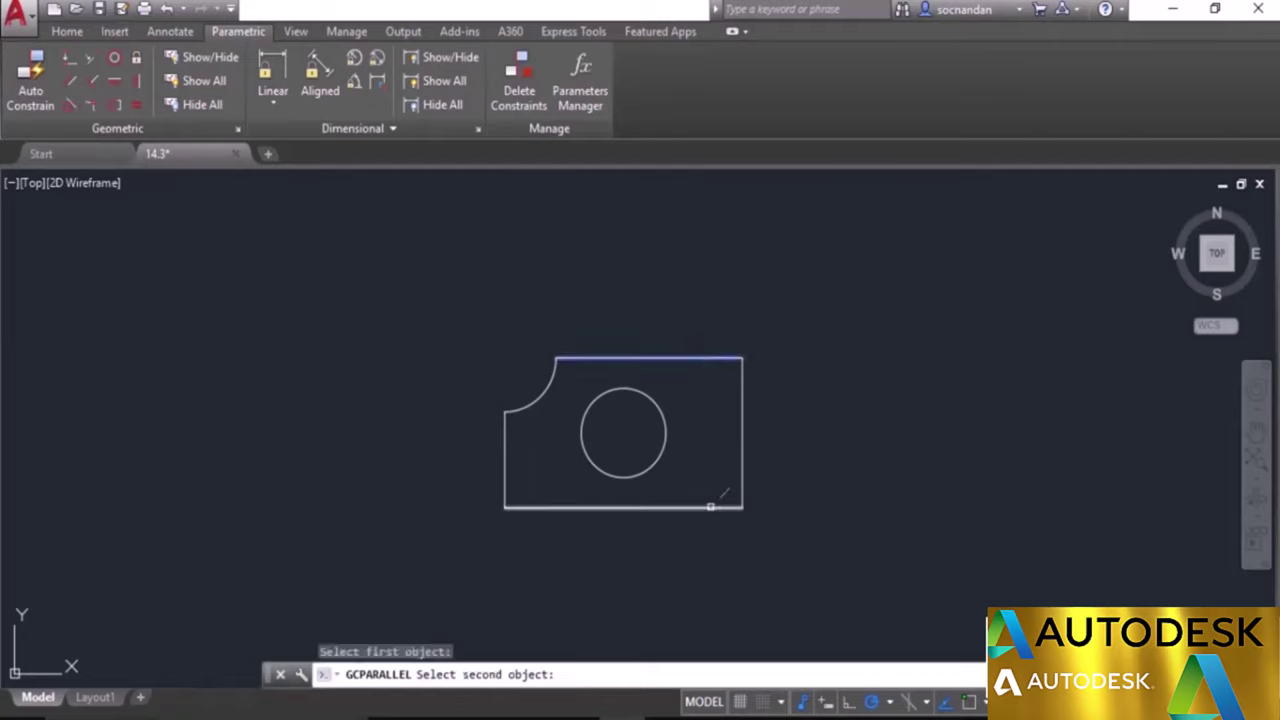
click(709, 507)
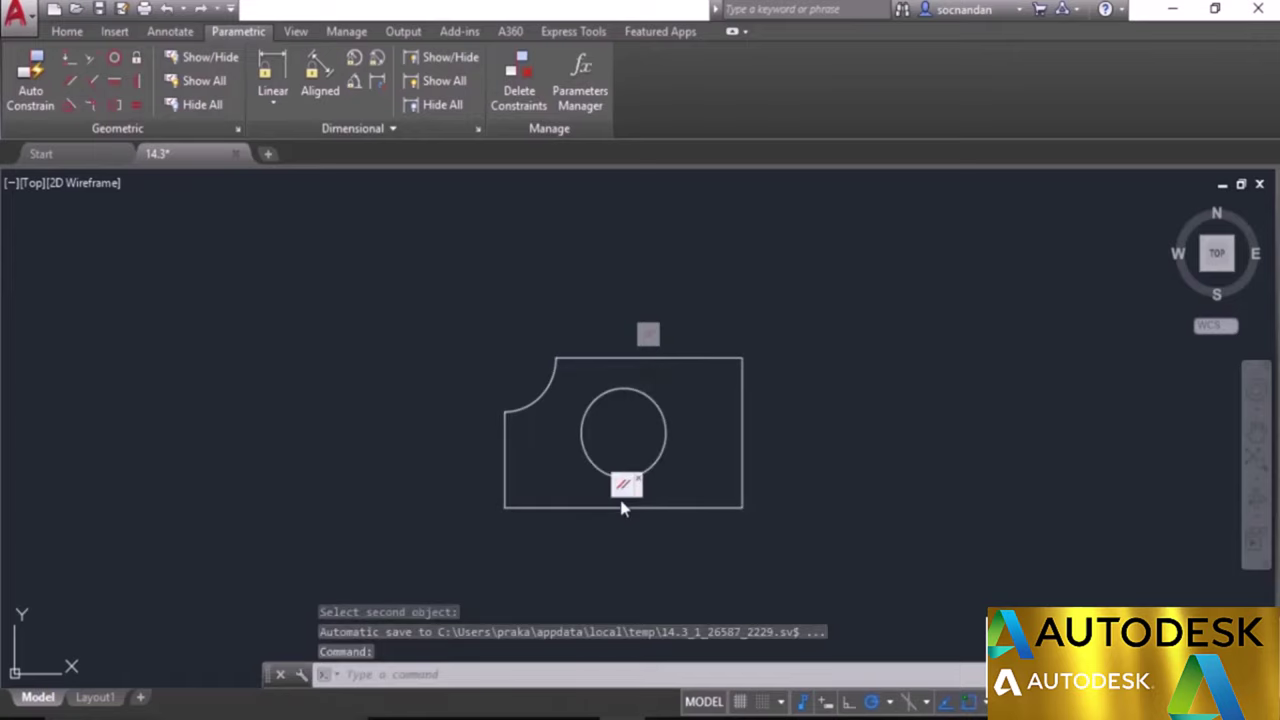
Stretch the plate's upper-right corner straight up, and undo the stretch.
click(709, 357)
click(742, 357)
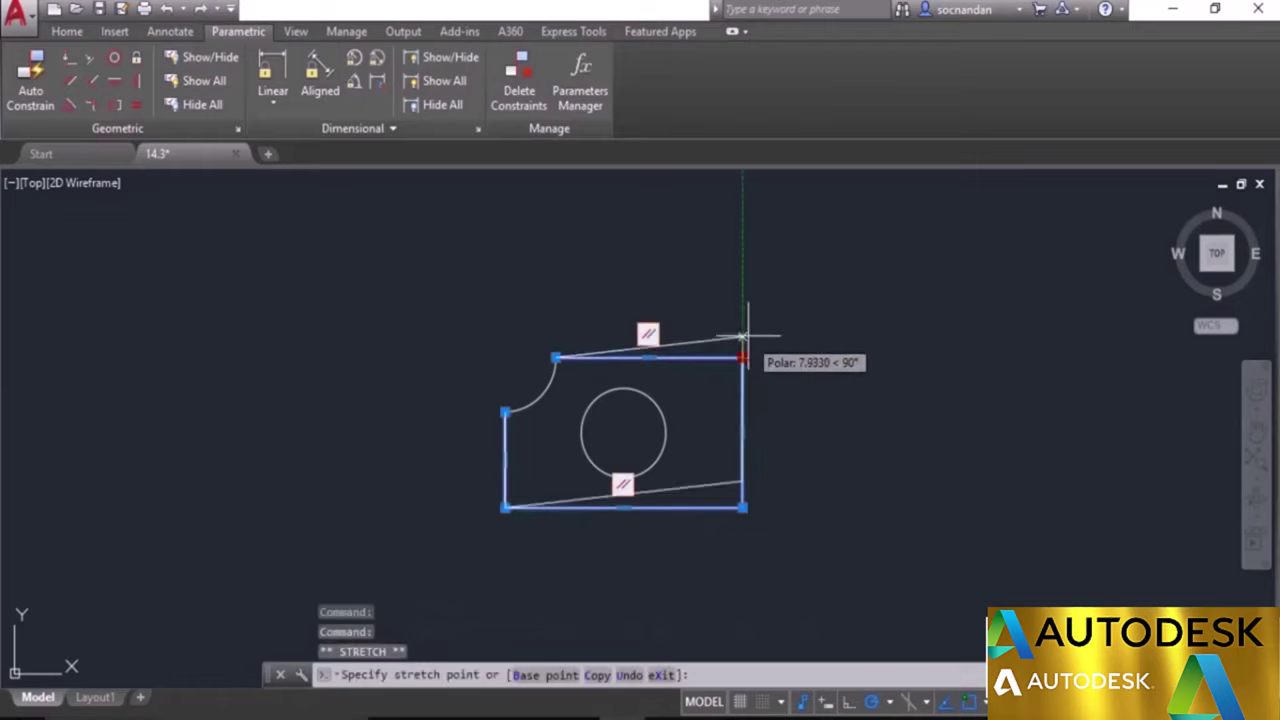
click(742, 259)
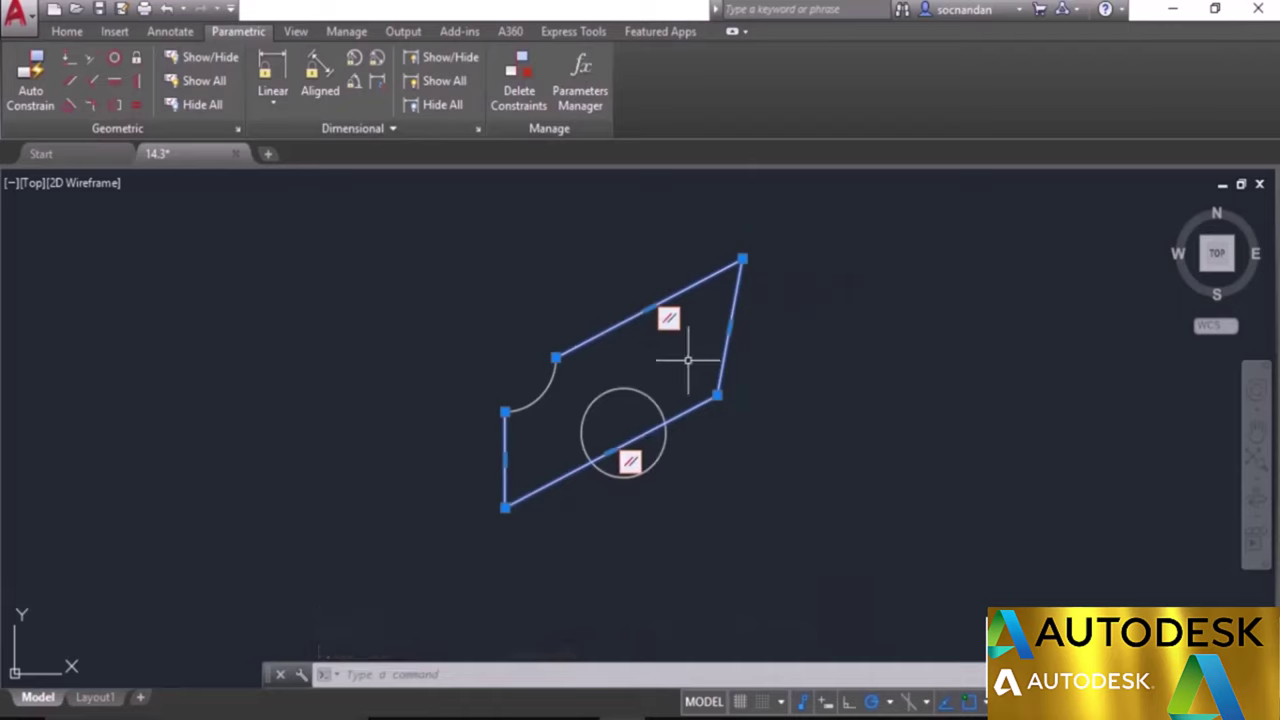
key(ctrl+z)
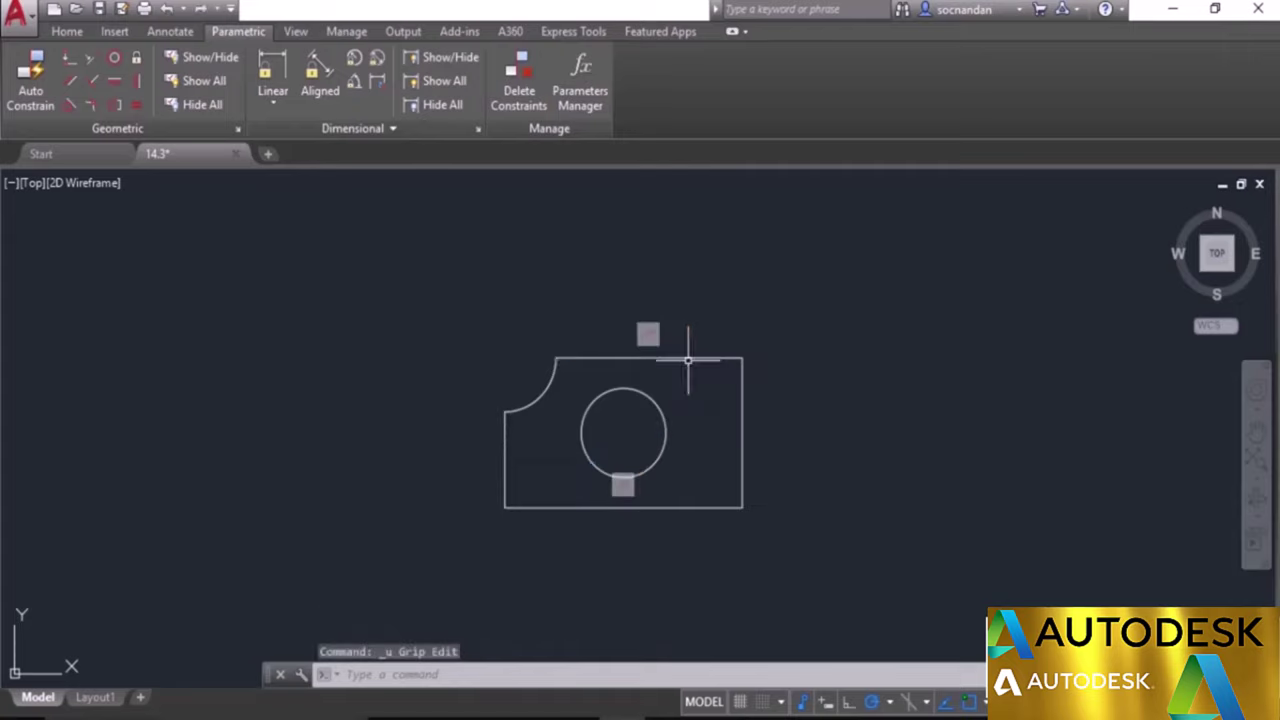
Apply a parallel constraint between the plate's left and right vertical edges.
click(74, 86)
click(504, 456)
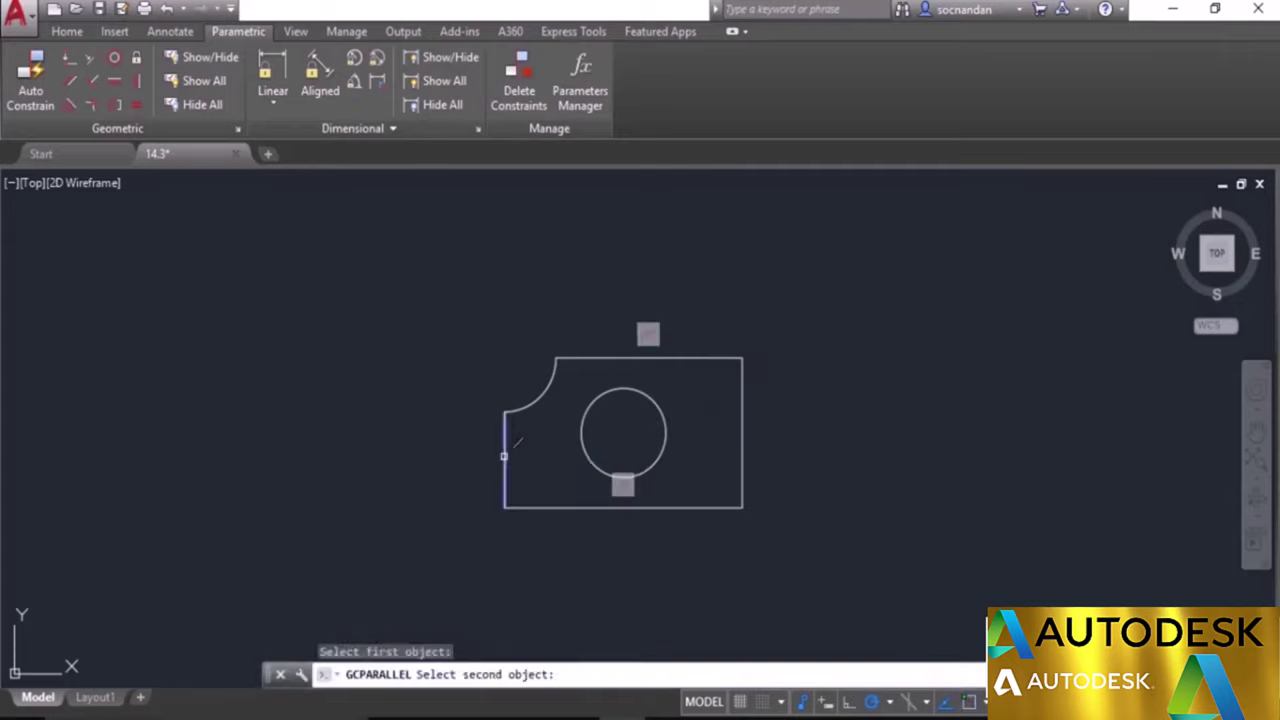
click(740, 432)
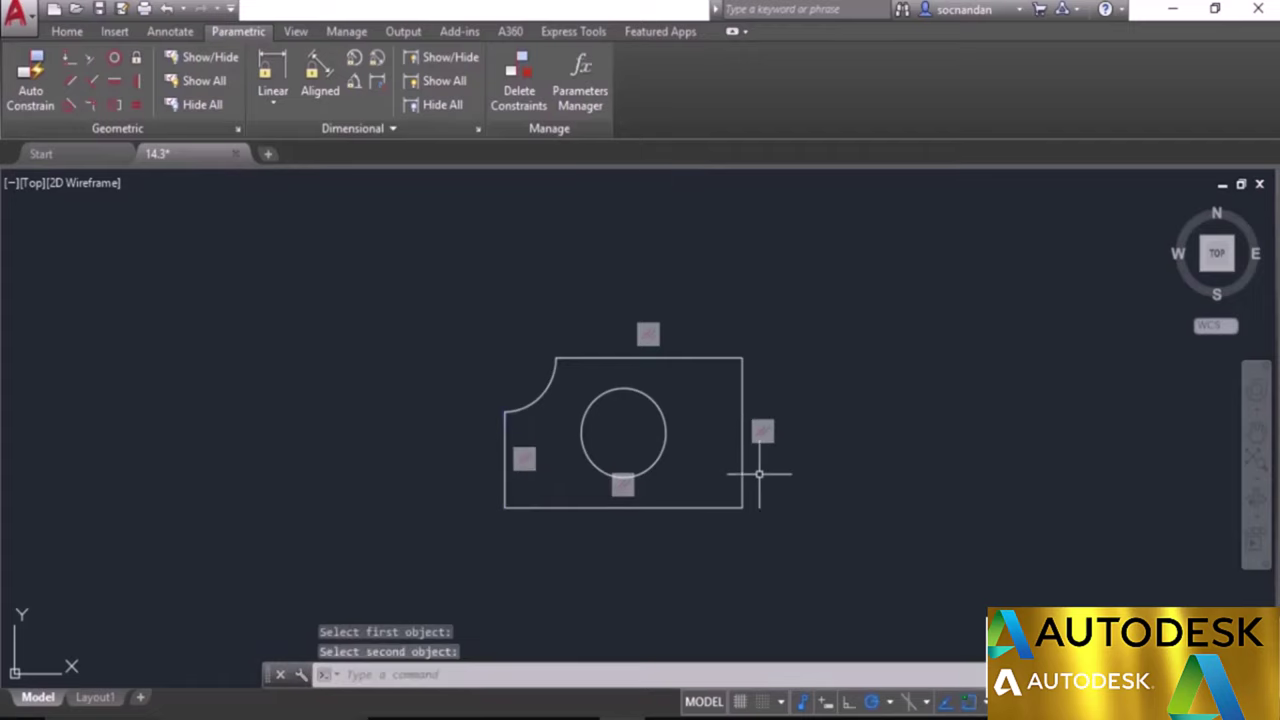
Stretch the plate's lower-right corner outward and slightly up, and undo the stretch.
click(742, 498)
click(742, 507)
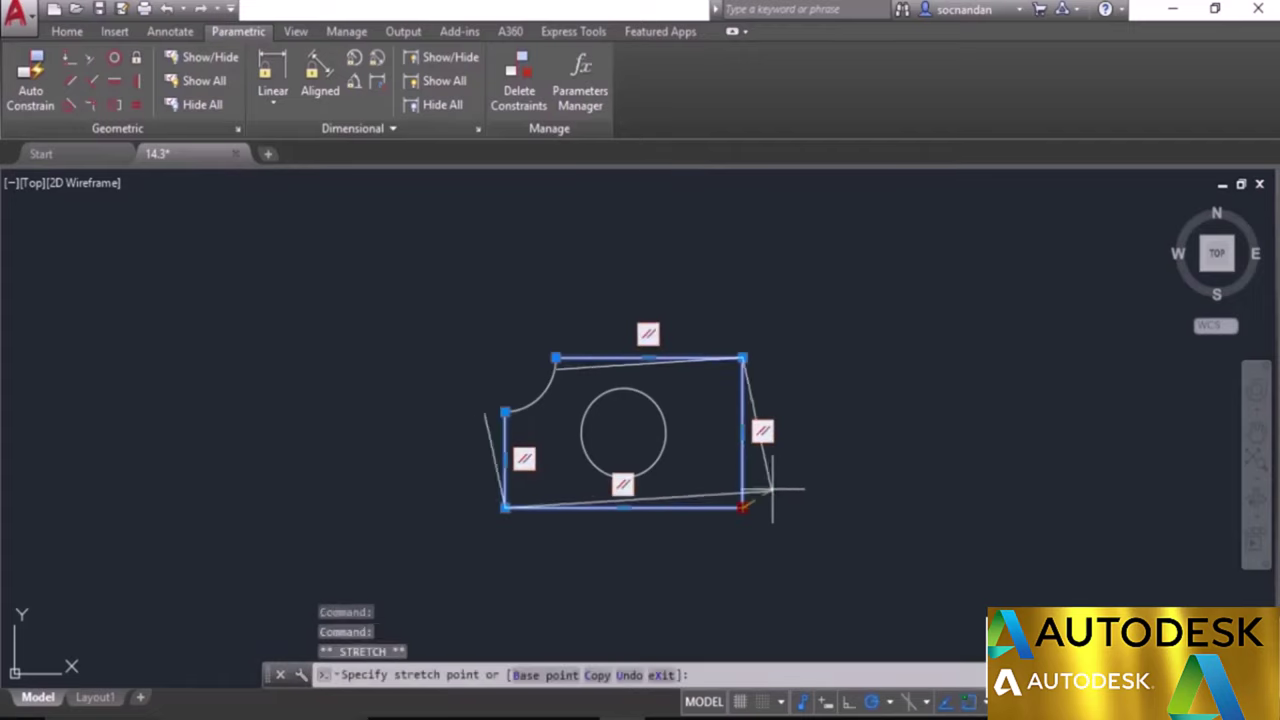
click(902, 441)
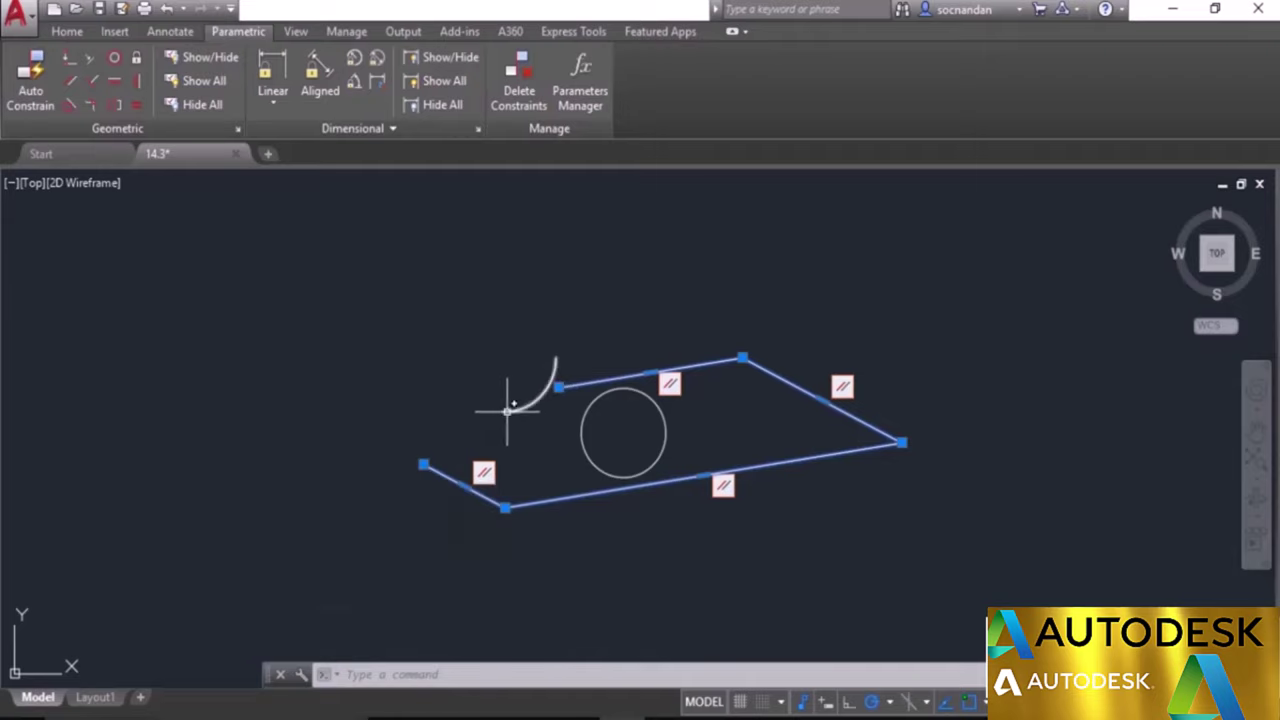
key(ctrl+z)
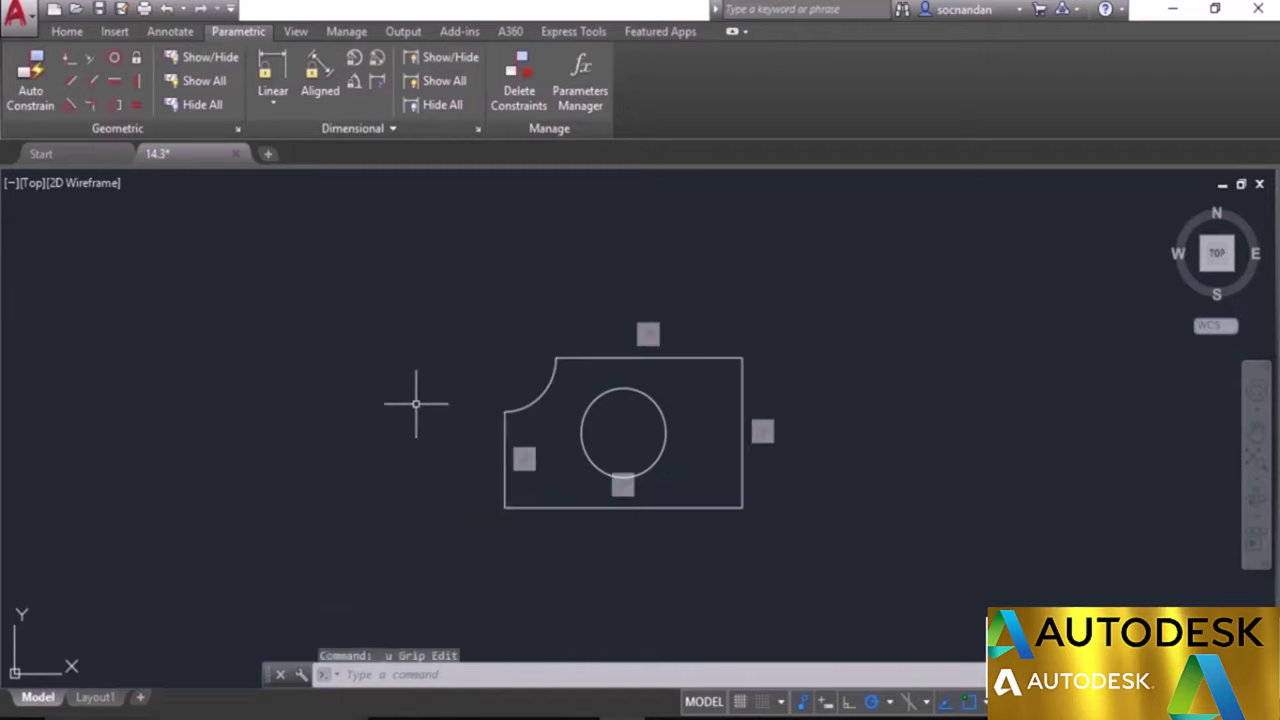
Apply coincident constraints joining the corner arc's two ends to the plate's left edge and top edge endpoints.
click(69, 60)
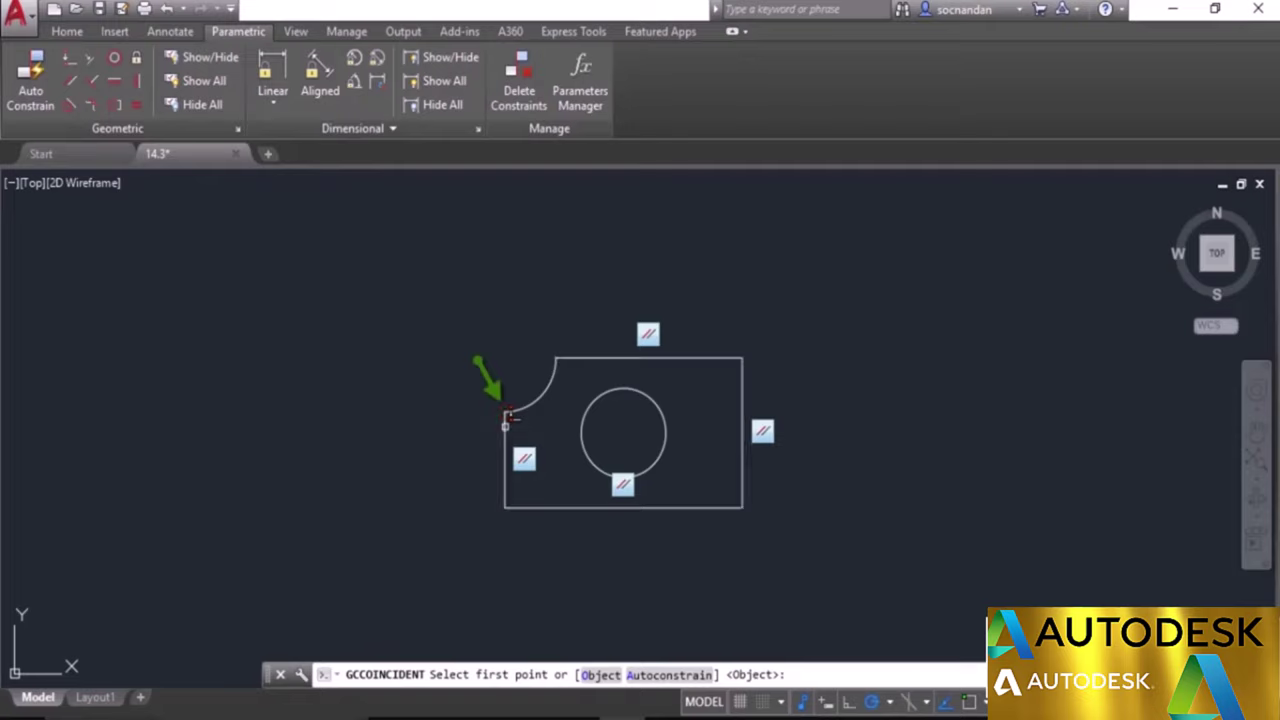
click(507, 415)
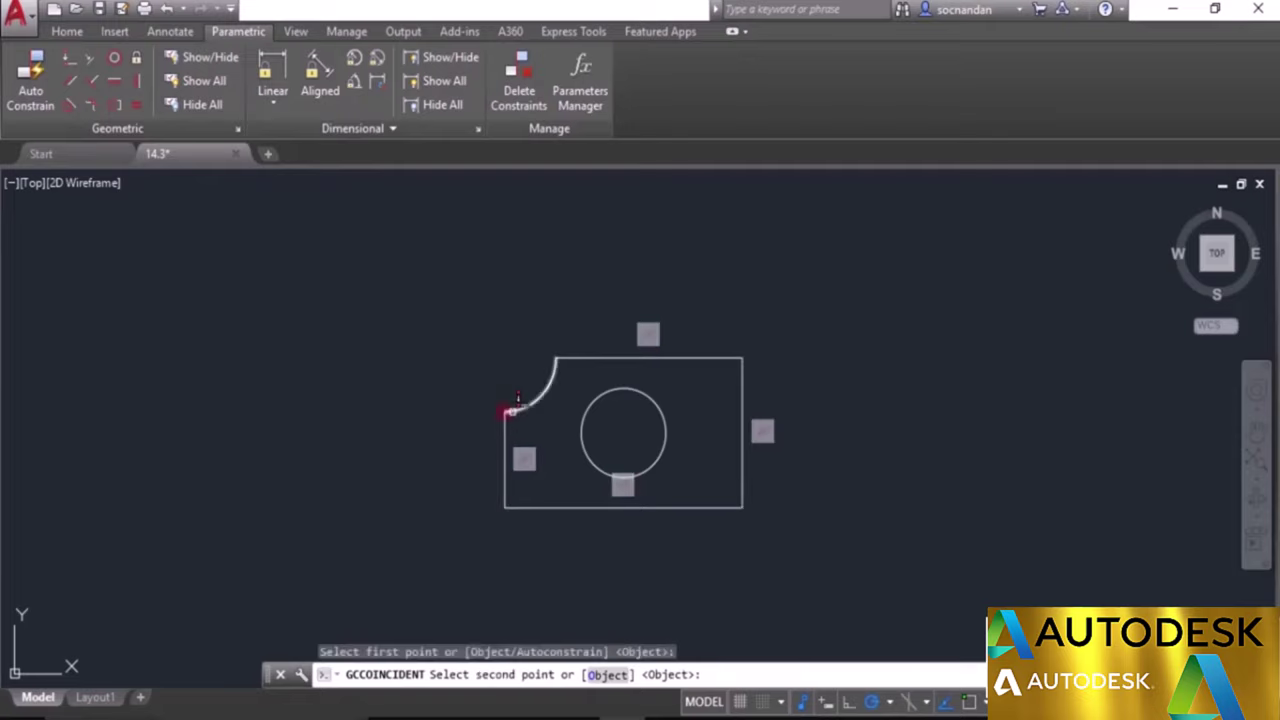
click(510, 412)
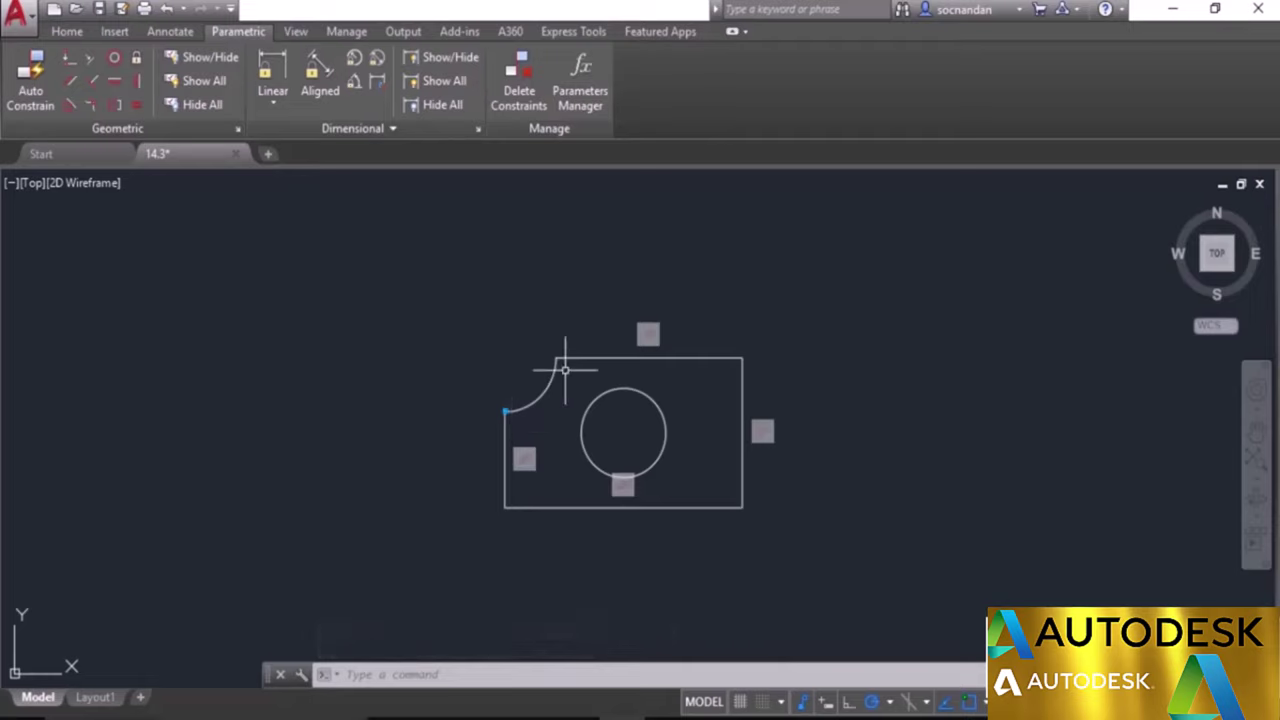
click(69, 58)
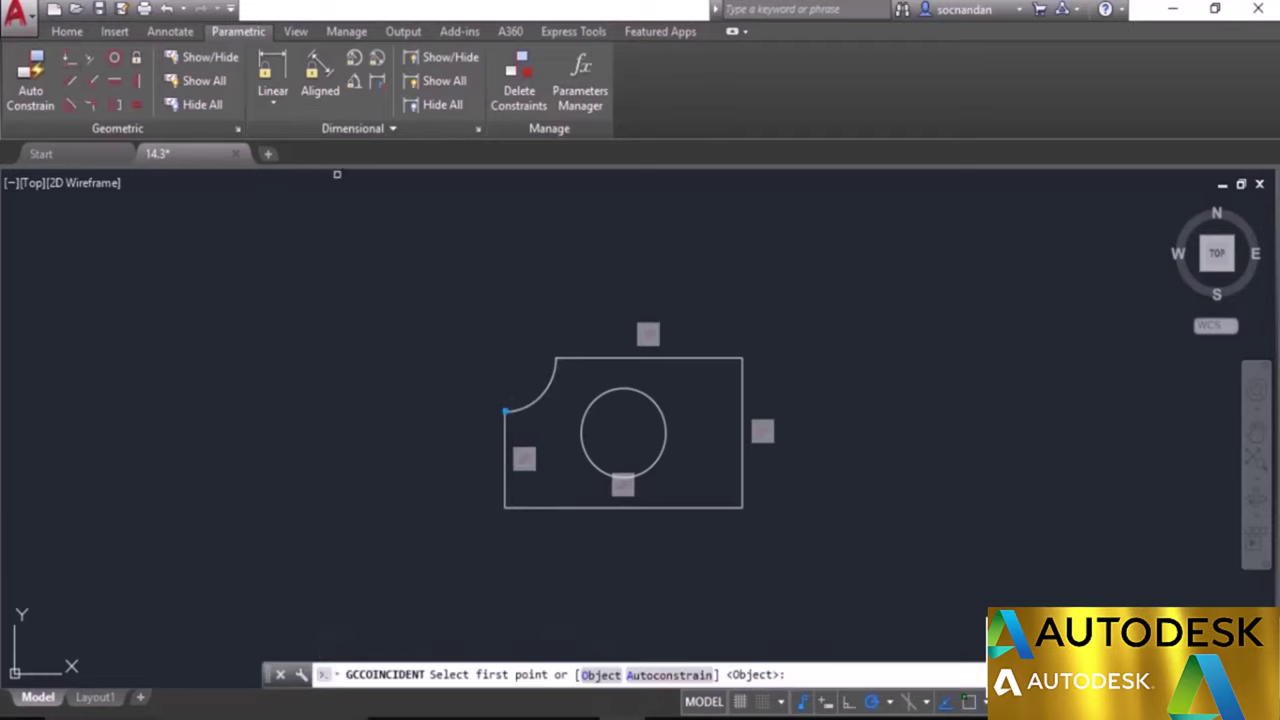
click(564, 352)
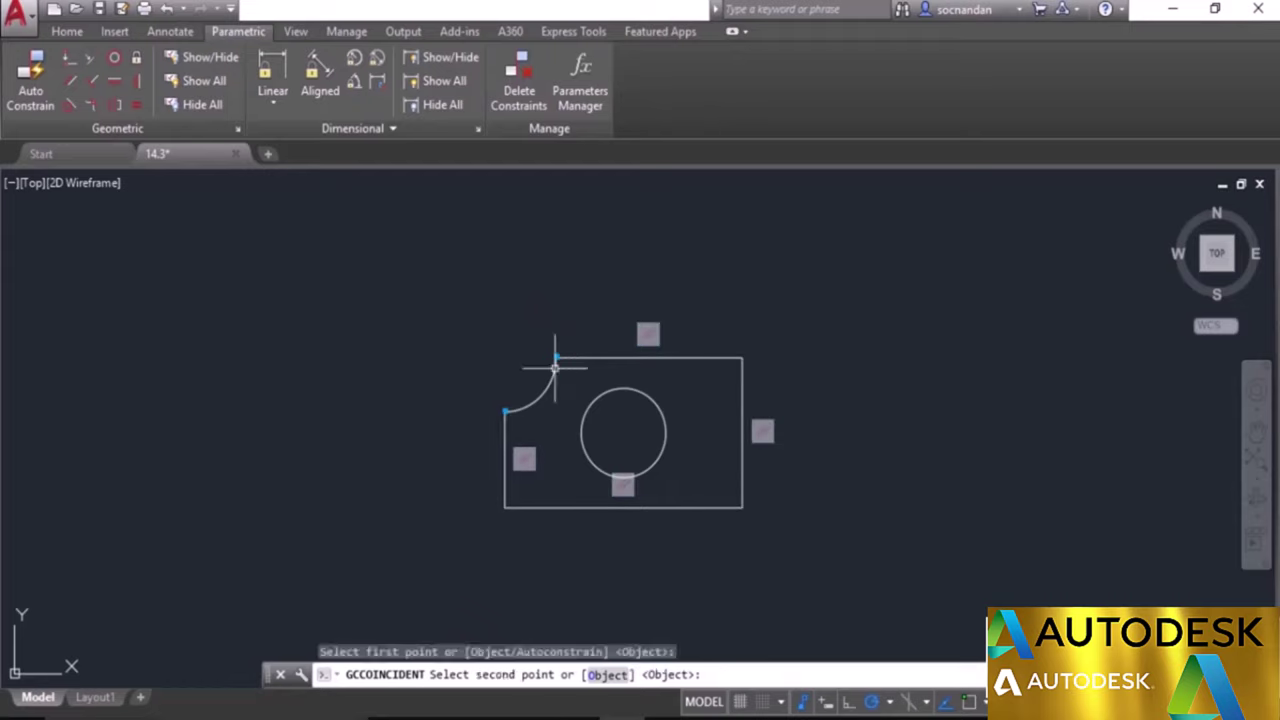
click(554, 361)
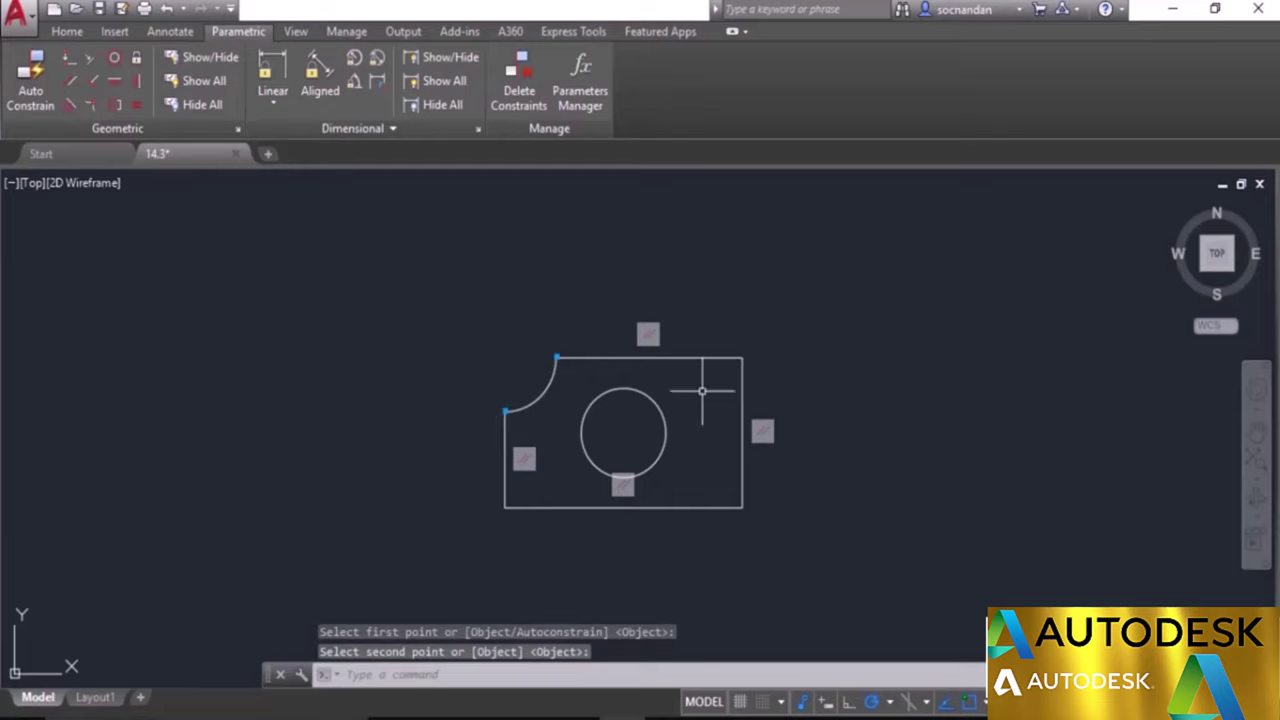
Stretch the plate's upper-right corner up and slightly inward, and undo the stretch.
click(727, 357)
click(742, 357)
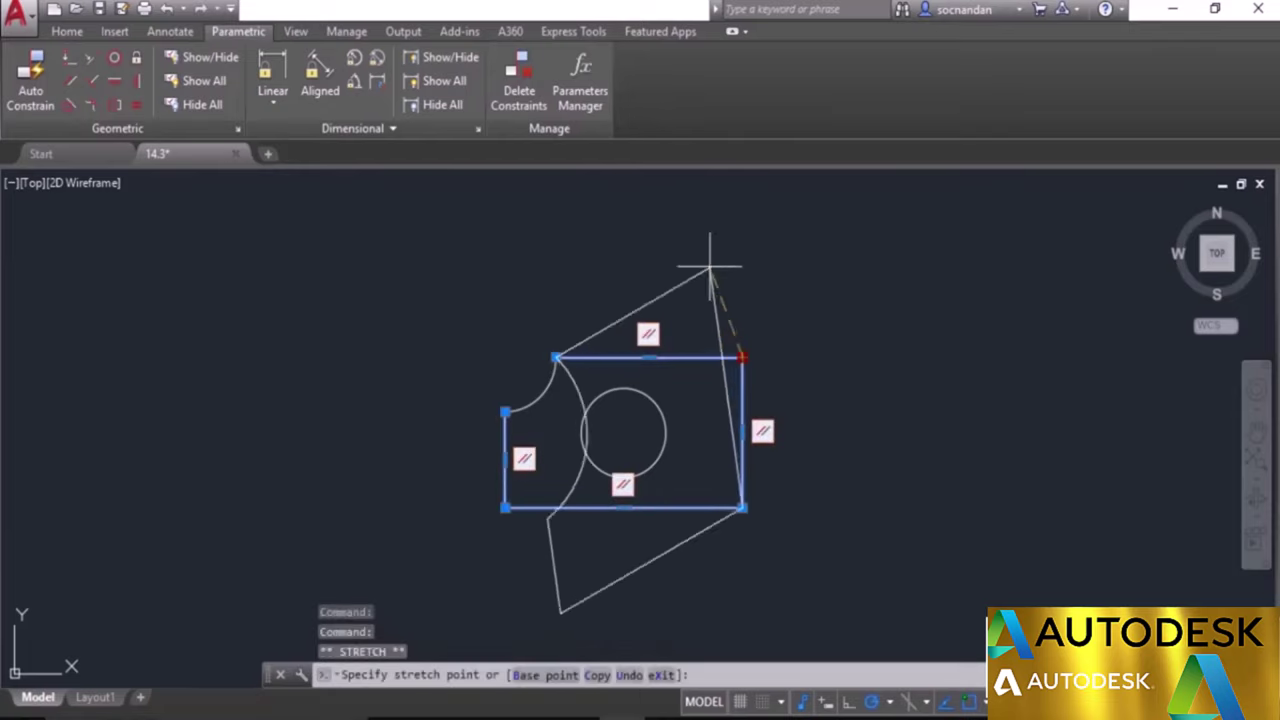
click(699, 255)
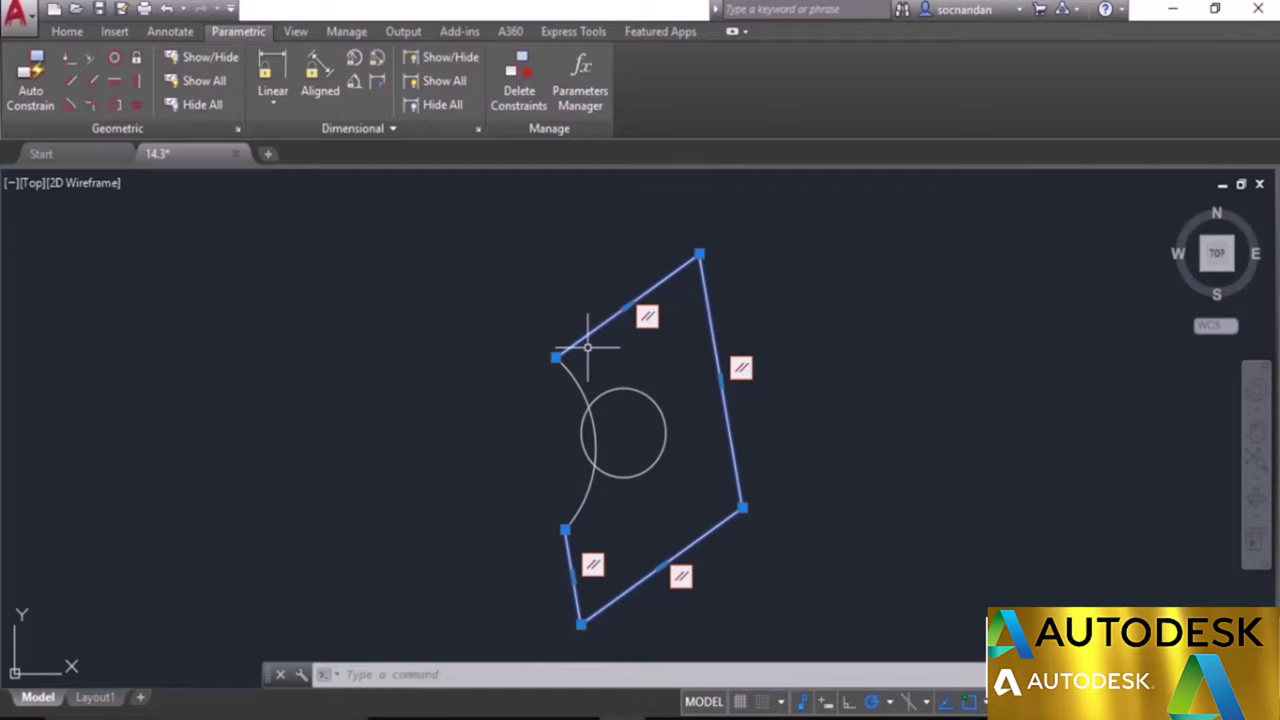
key(ctrl+z)
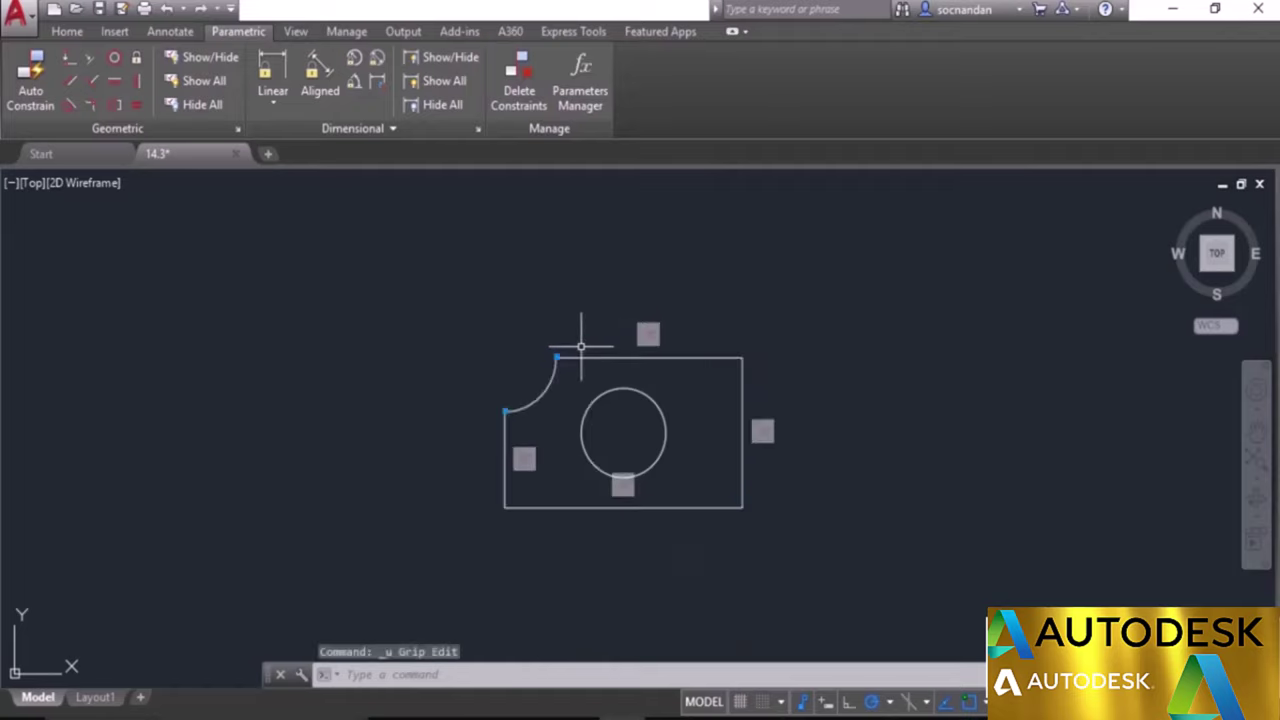
Apply a perpendicular constraint between the plate's bottom edge and right edge.
click(97, 85)
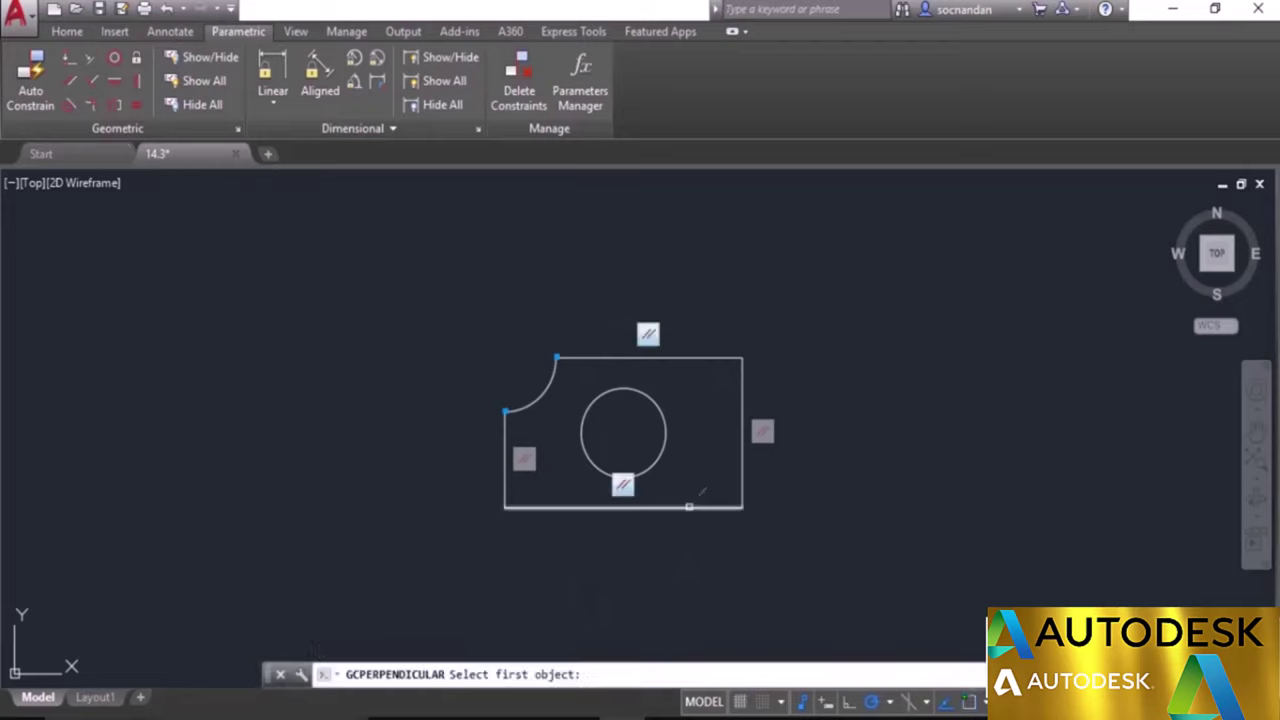
click(688, 507)
click(739, 466)
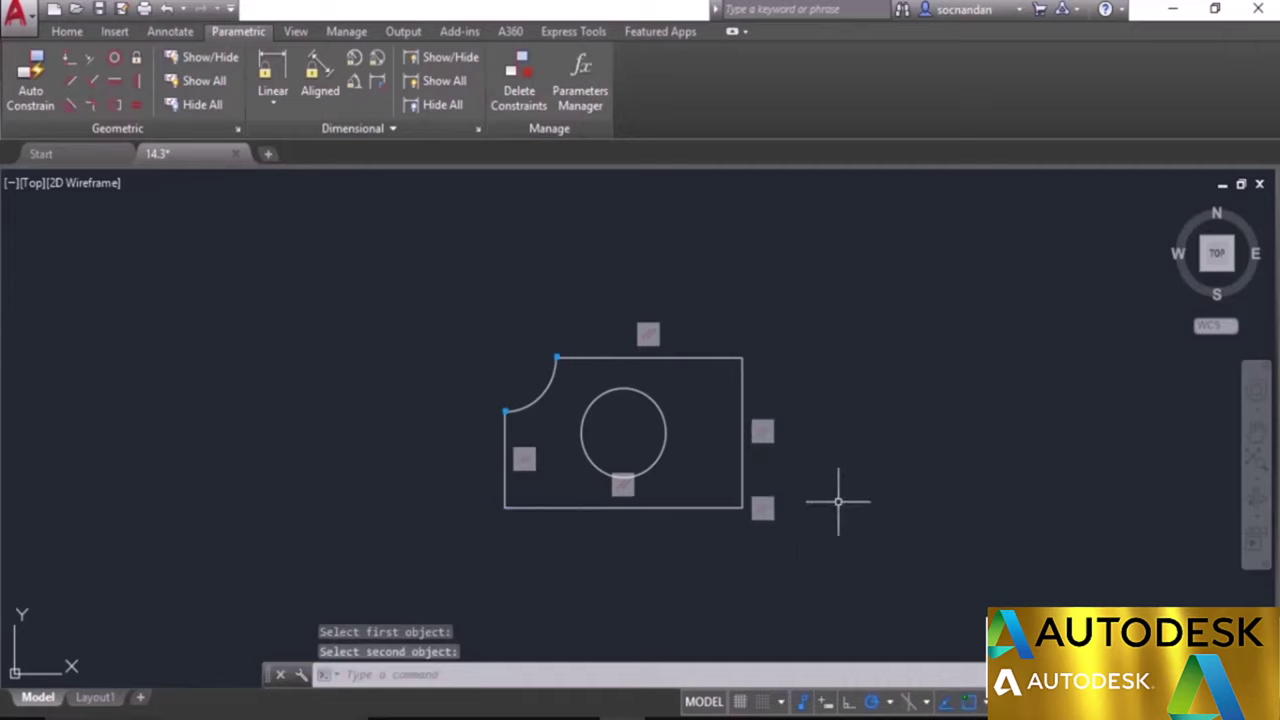
Stretch the plate's upper-right corner outward and slightly up, clear of the original outline.
click(741, 457)
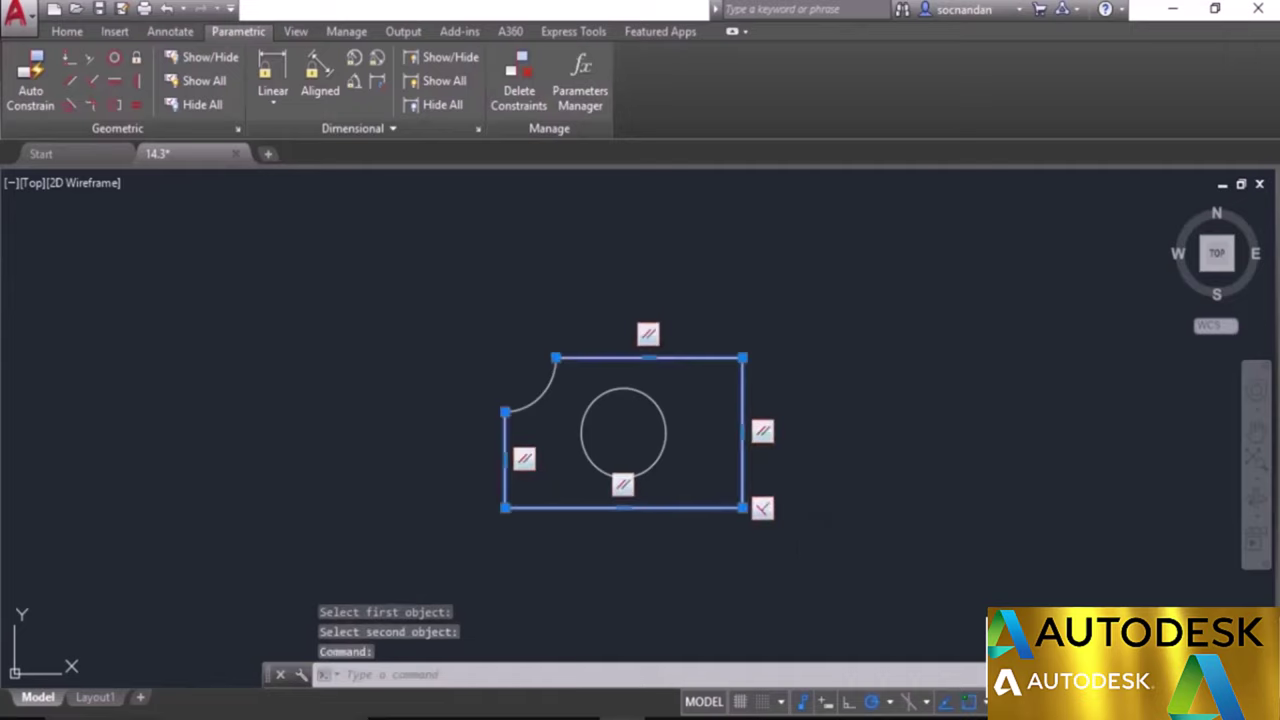
click(741, 357)
click(875, 325)
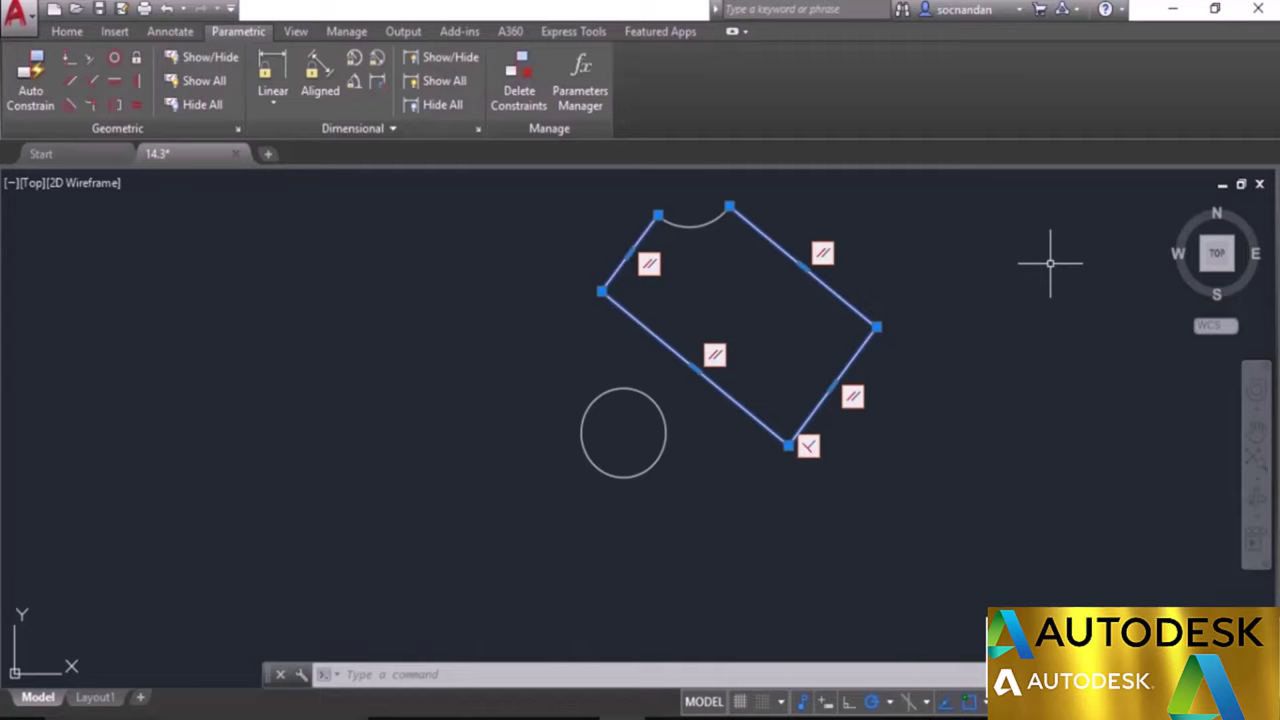
Undo the last corner stretch and apply a Fix constraint to the plate's lower-left corner.
key(ctrl+z)
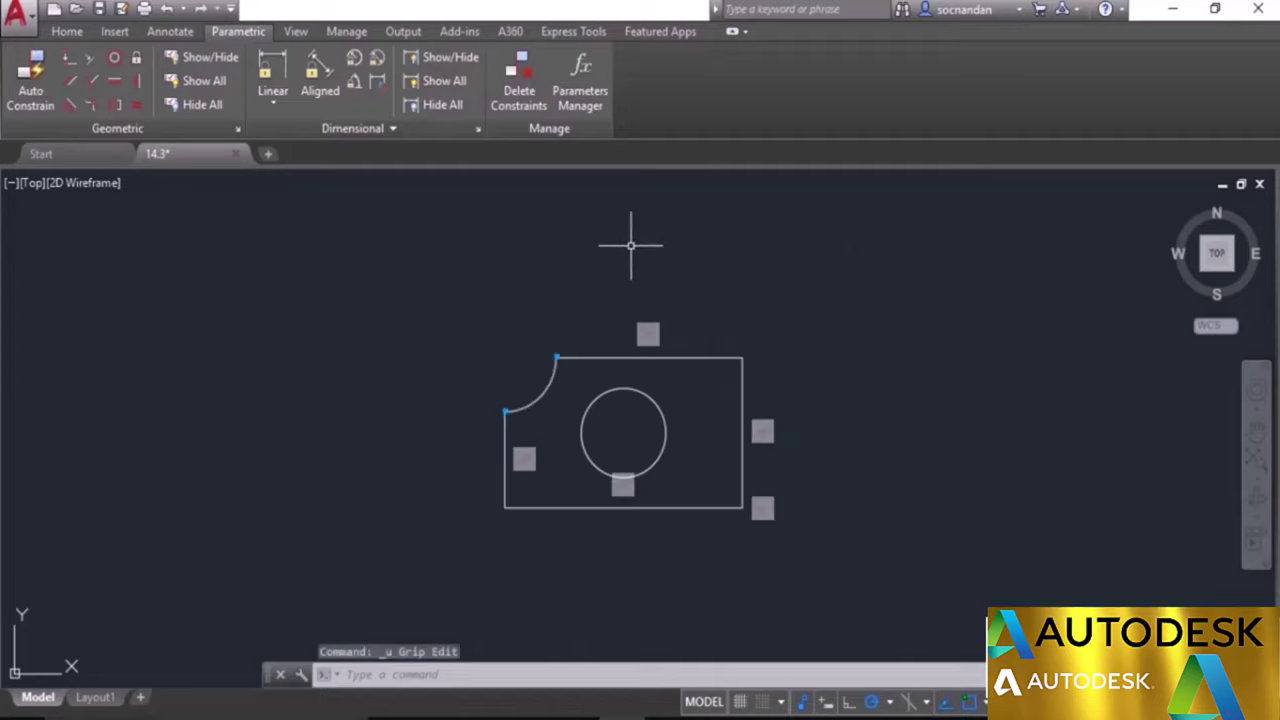
click(139, 58)
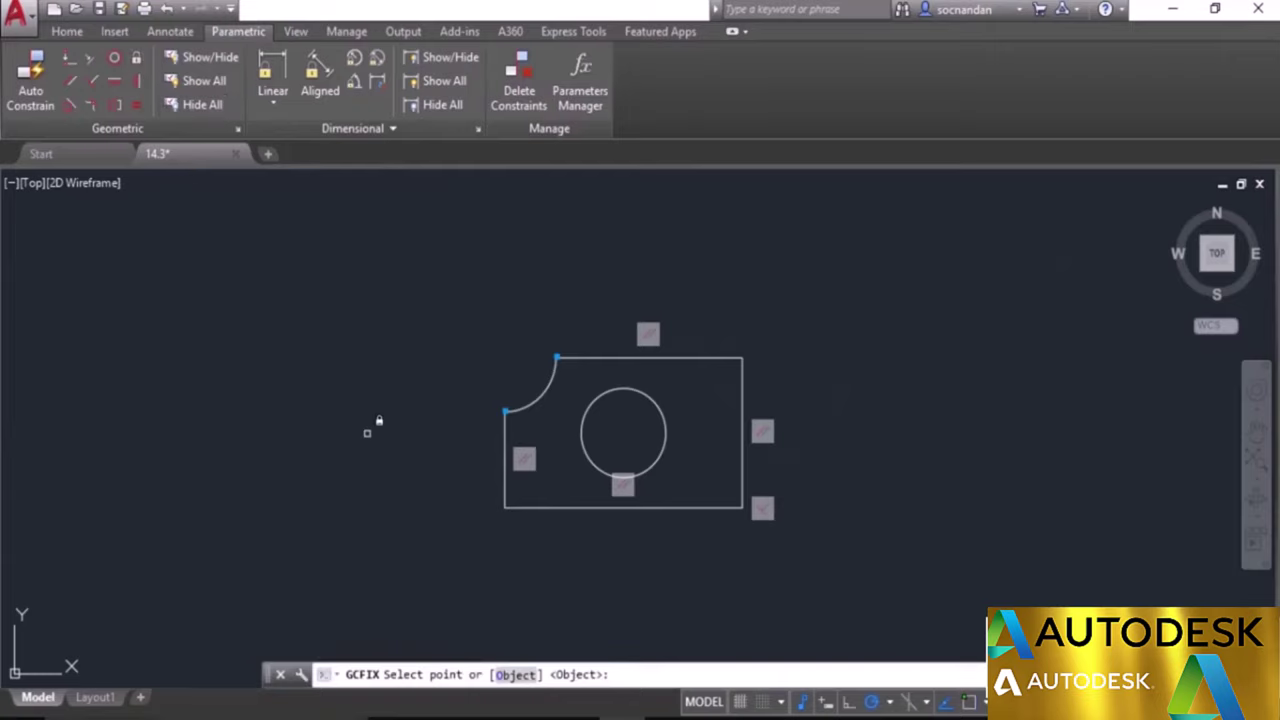
click(506, 507)
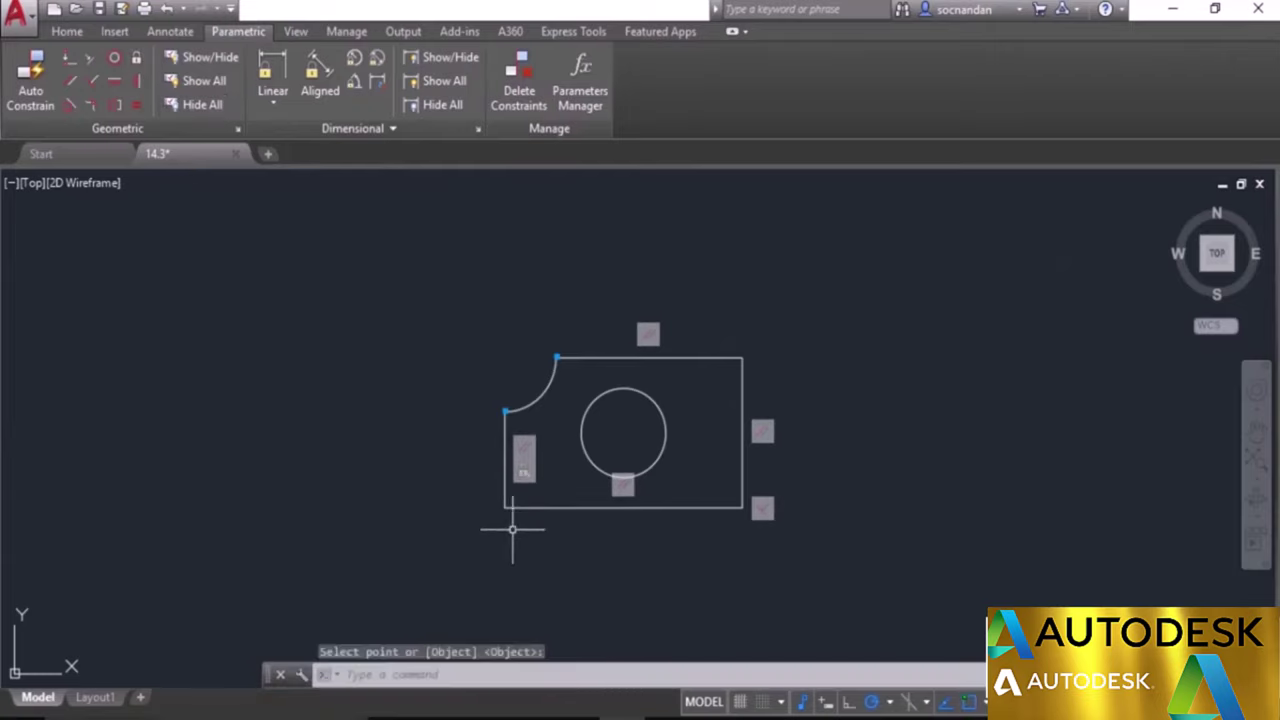
Try to stretch the plate's upper-right corner up and outward and its bottom edge downward, and clear the selection.
click(588, 509)
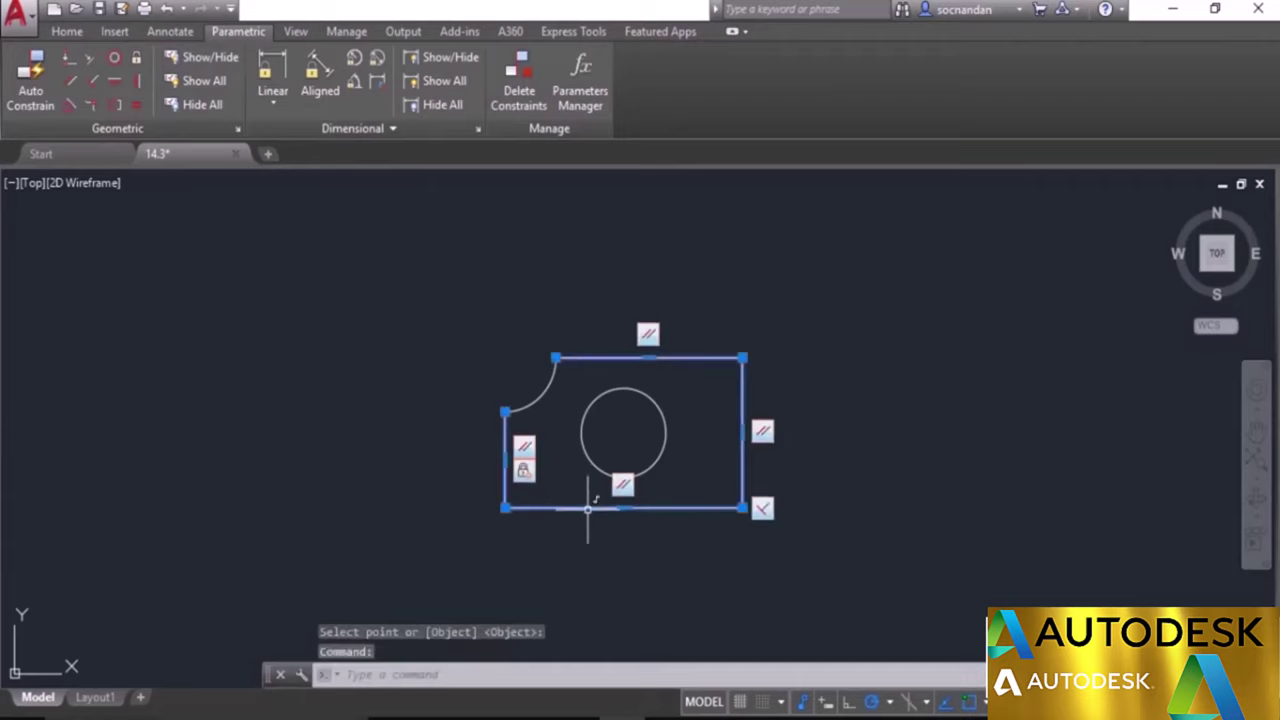
click(742, 356)
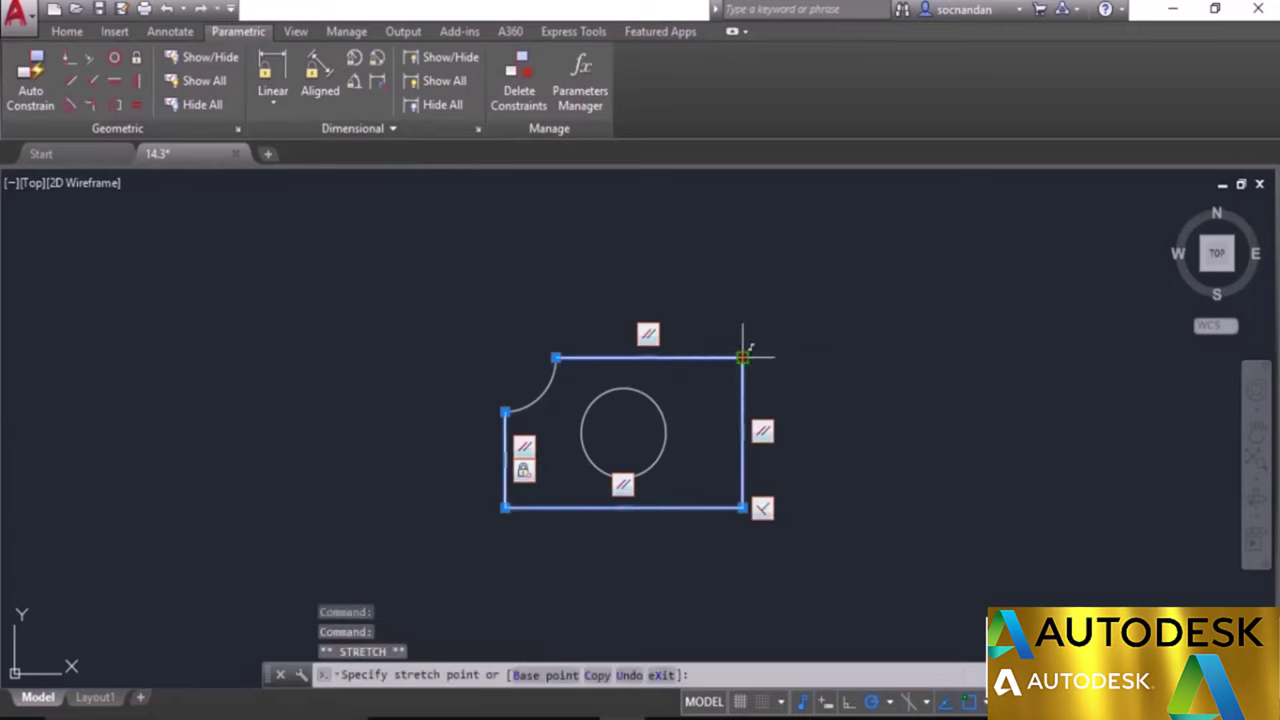
click(786, 300)
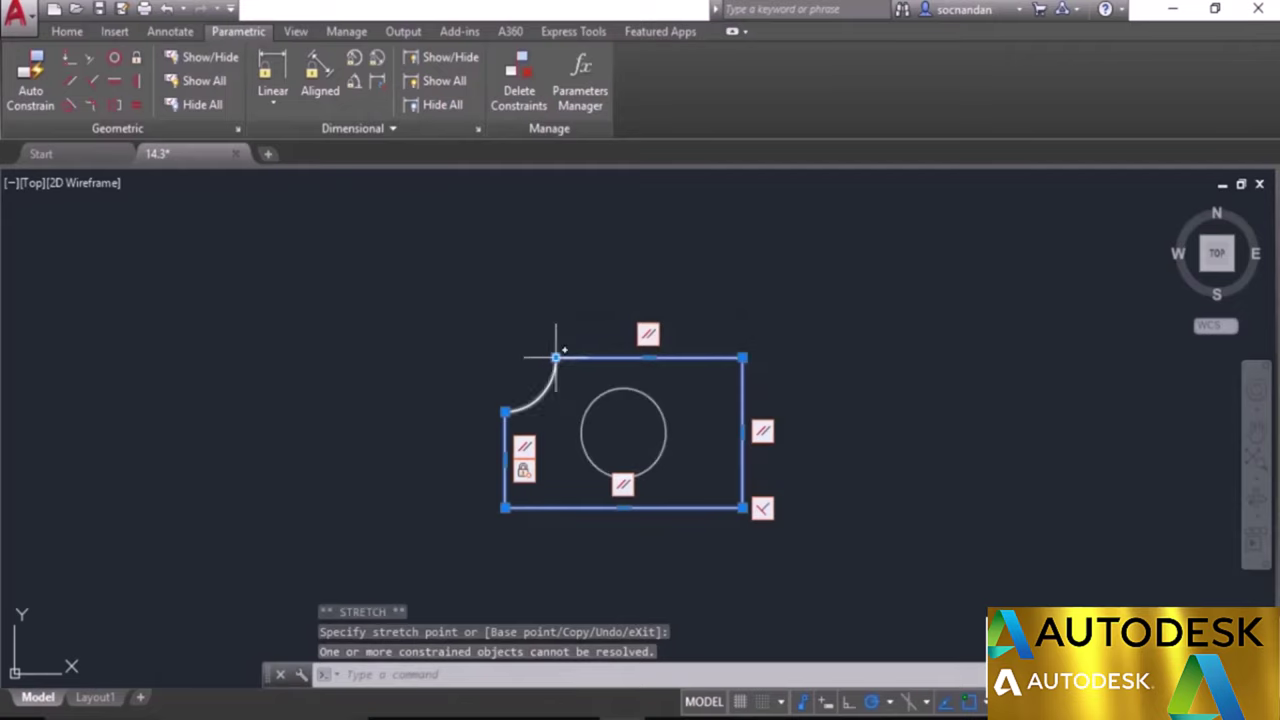
click(622, 508)
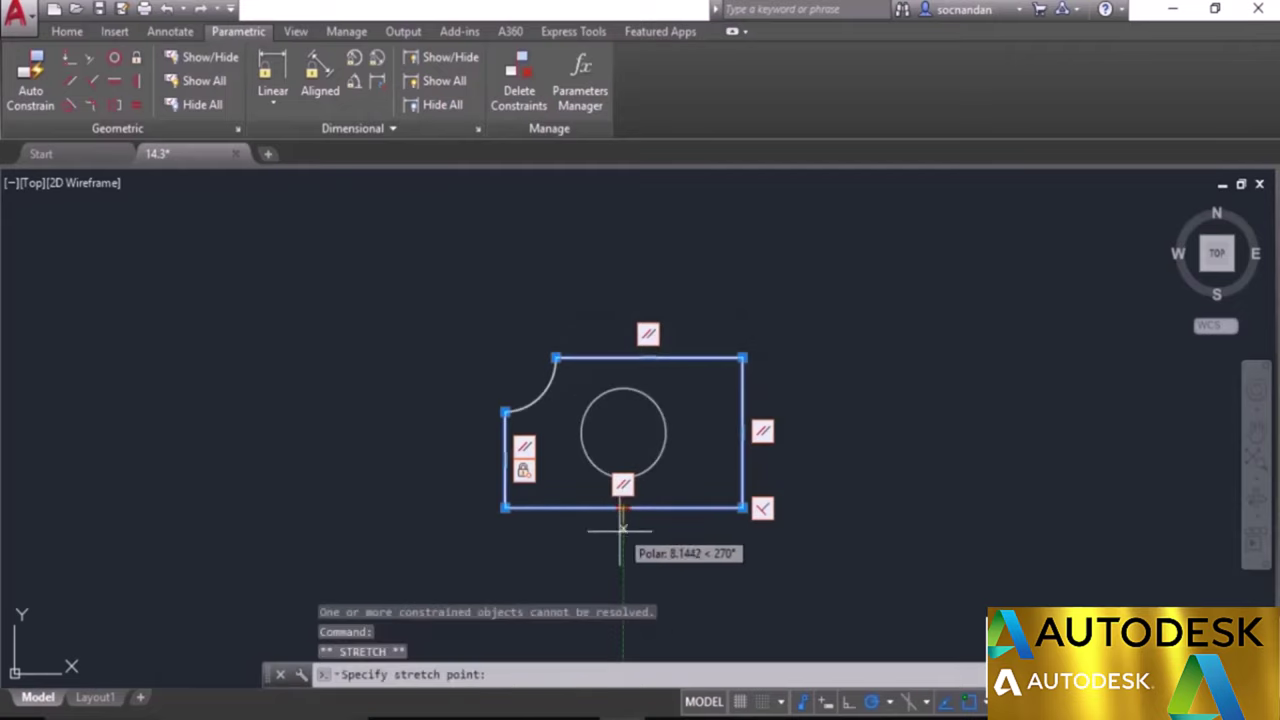
click(622, 532)
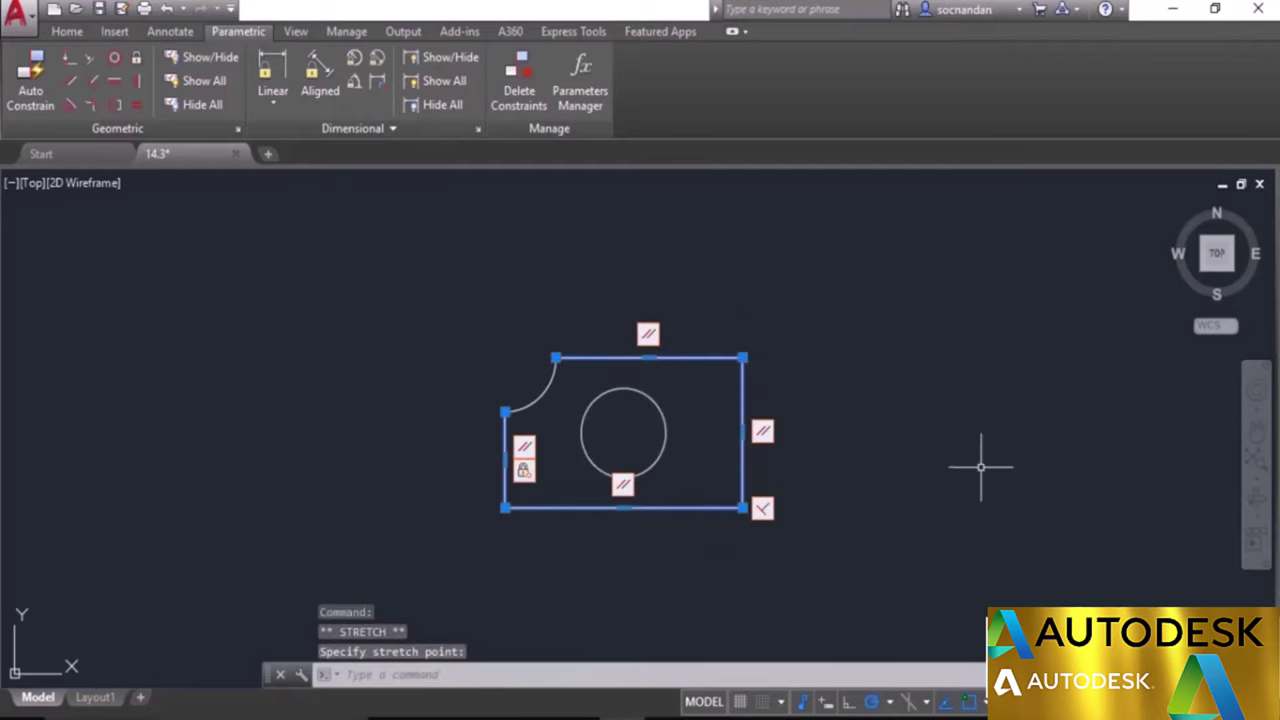
key(Escape)
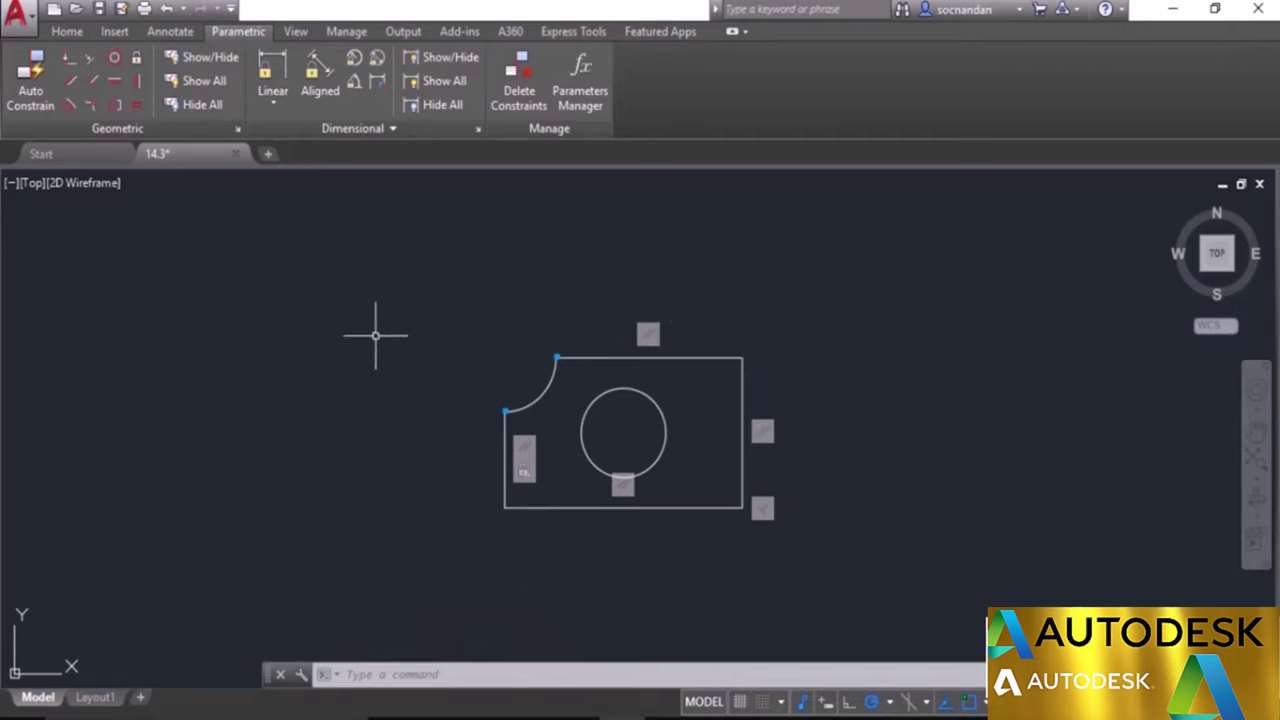
Hide all geometric constraint markers in the drawing and show them all again.
click(209, 105)
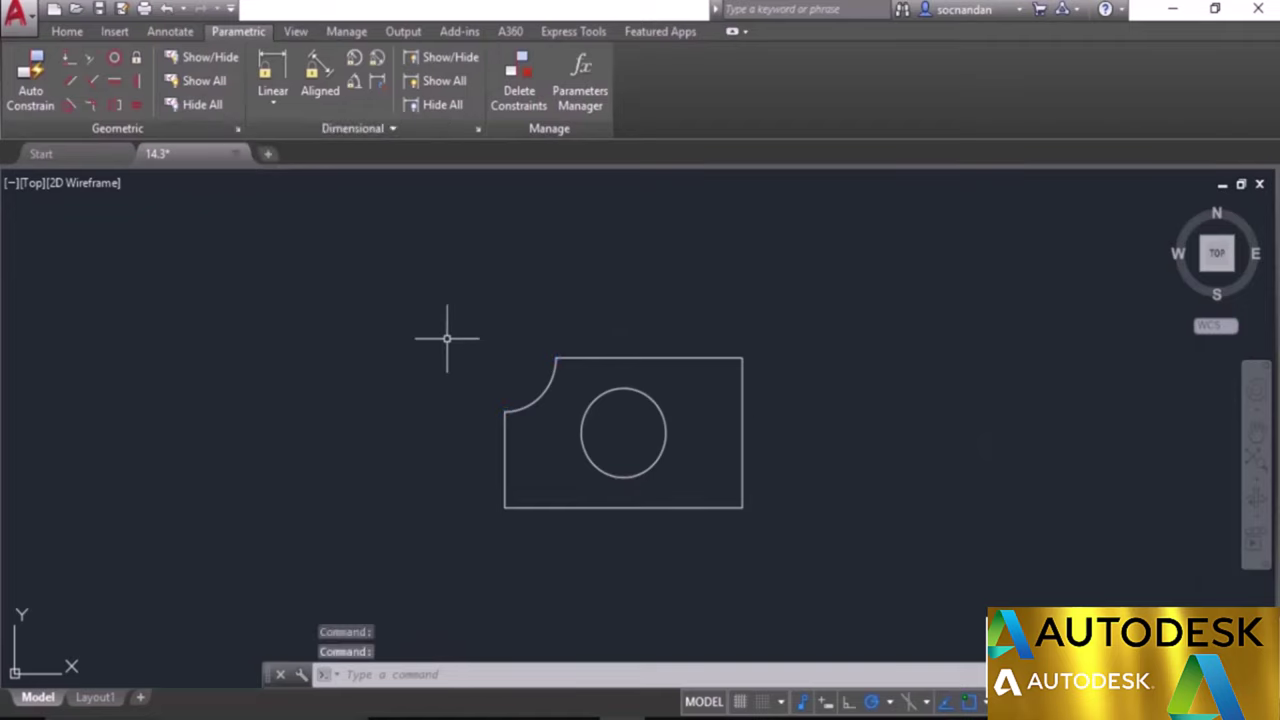
click(205, 82)
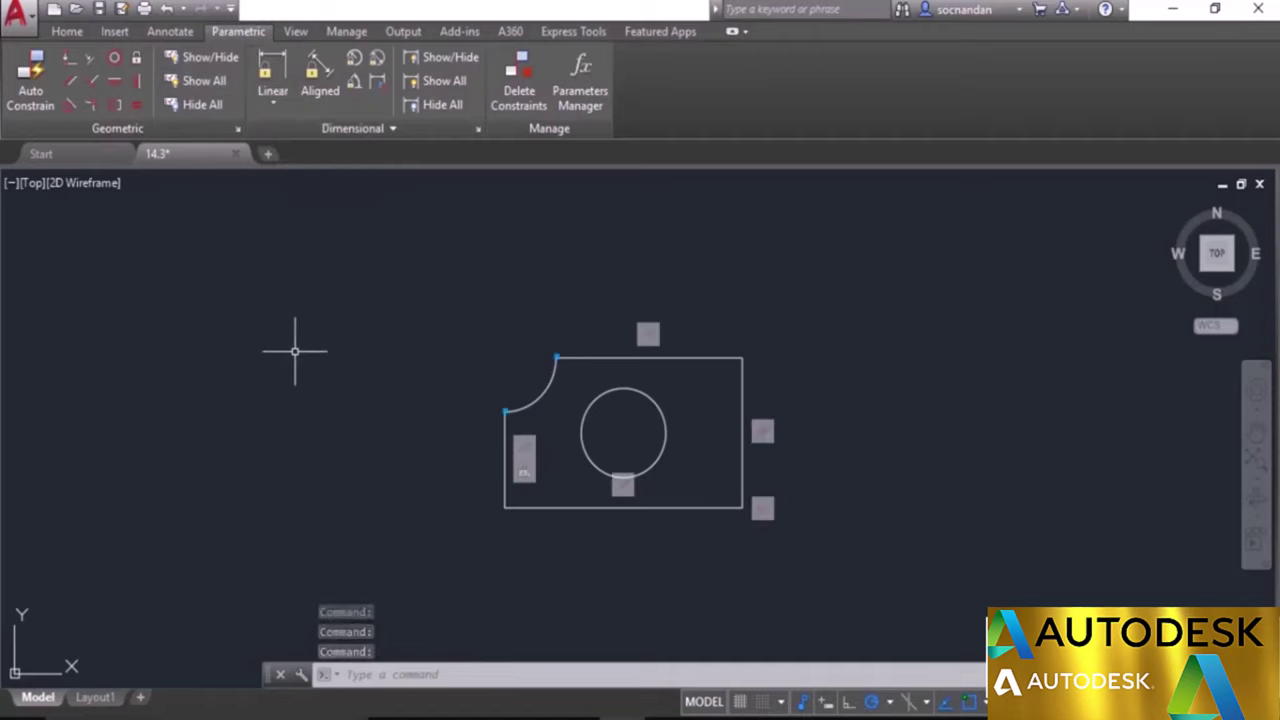
Hide the geometric constraint markers of only the plate's left edge and corner arc.
click(210, 58)
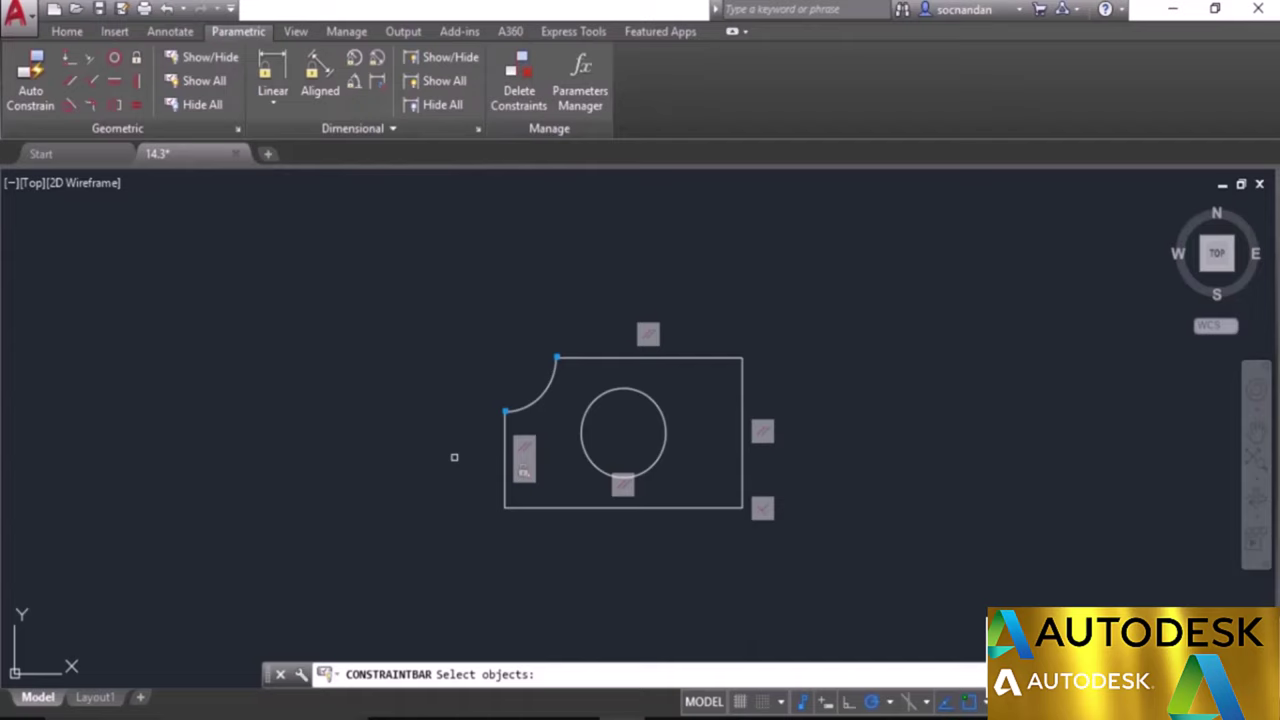
click(507, 437)
click(529, 402)
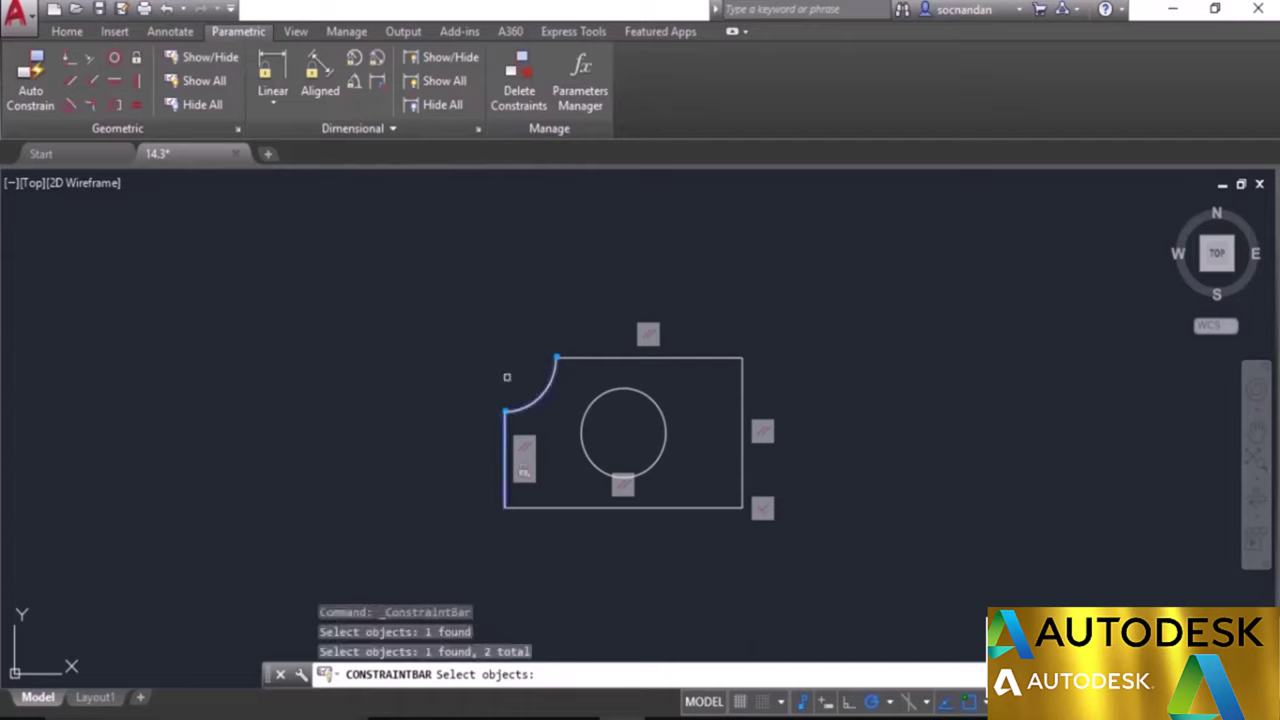
key(Return)
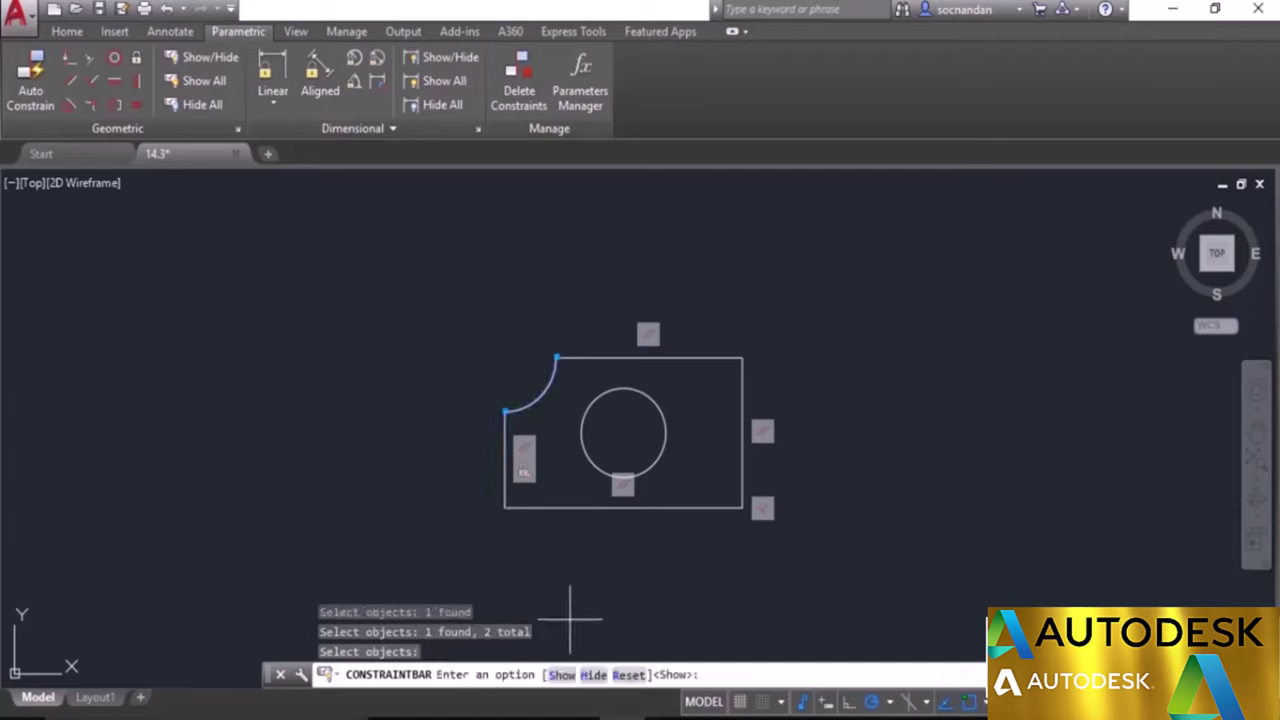
click(593, 675)
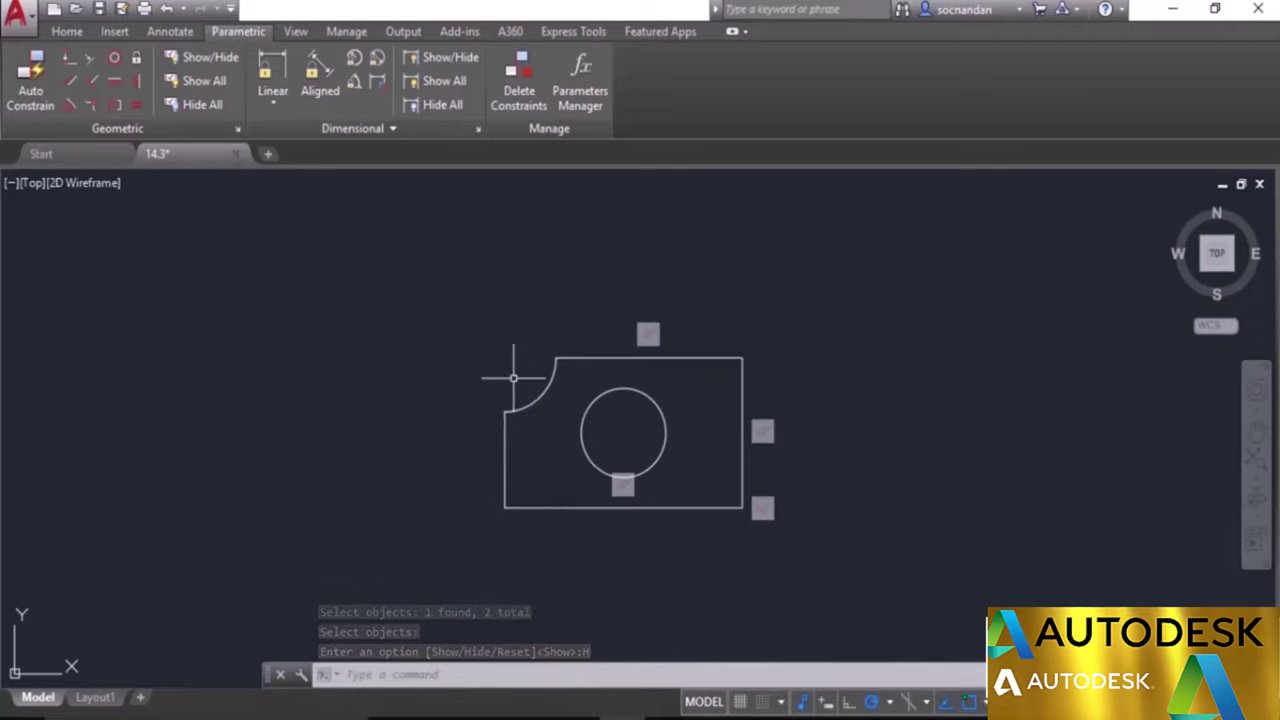
Show all geometric constraints again and dismiss the individual constraint bars beside the plate's left edge and top edge.
click(197, 81)
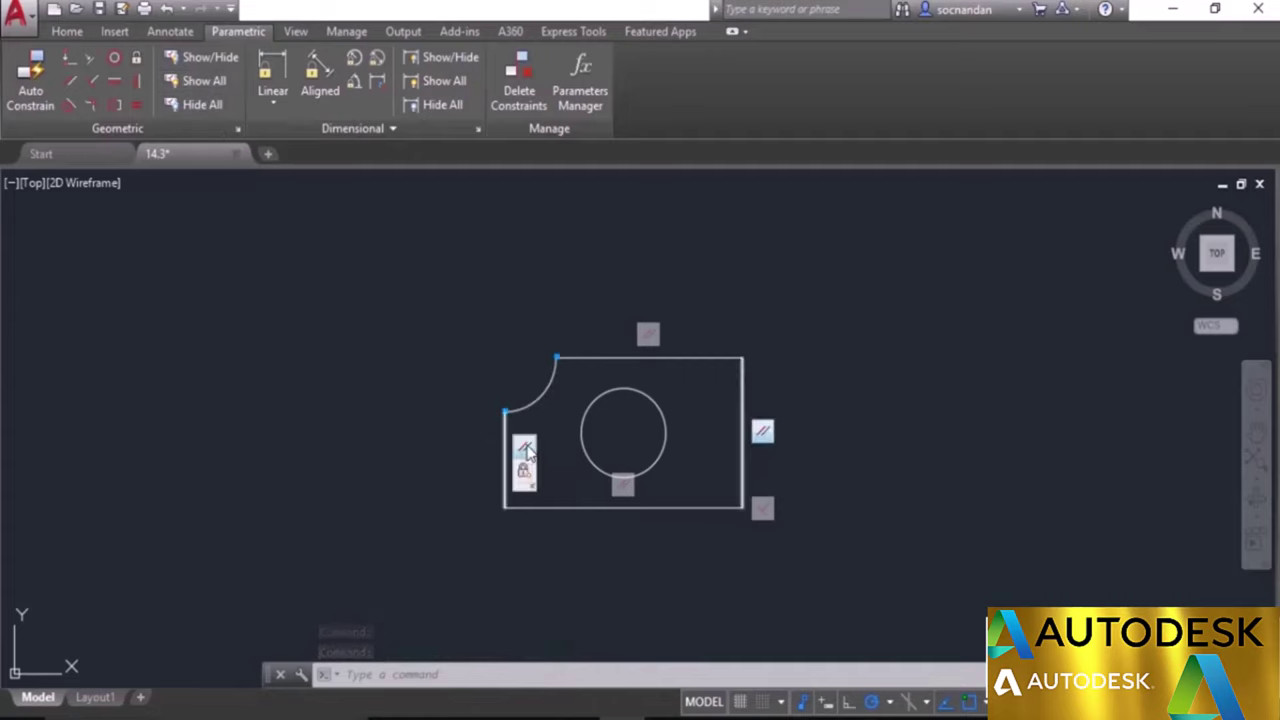
click(537, 494)
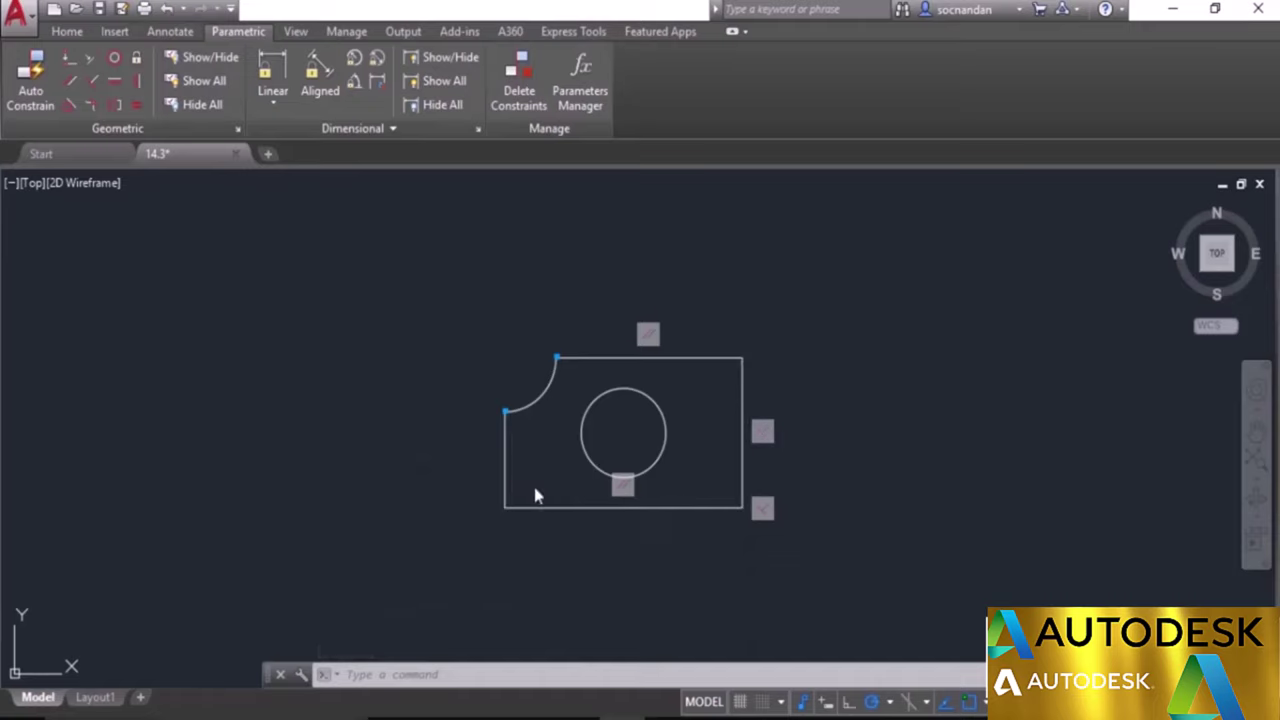
click(657, 343)
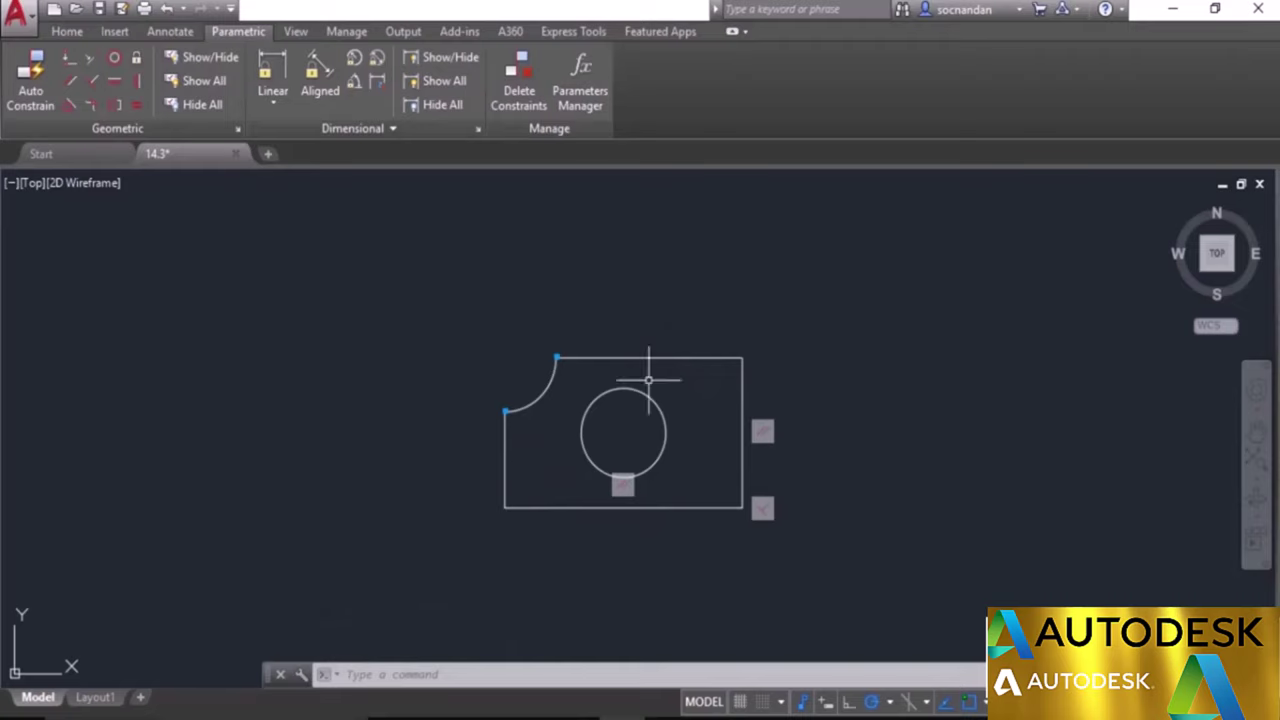
click(711, 357)
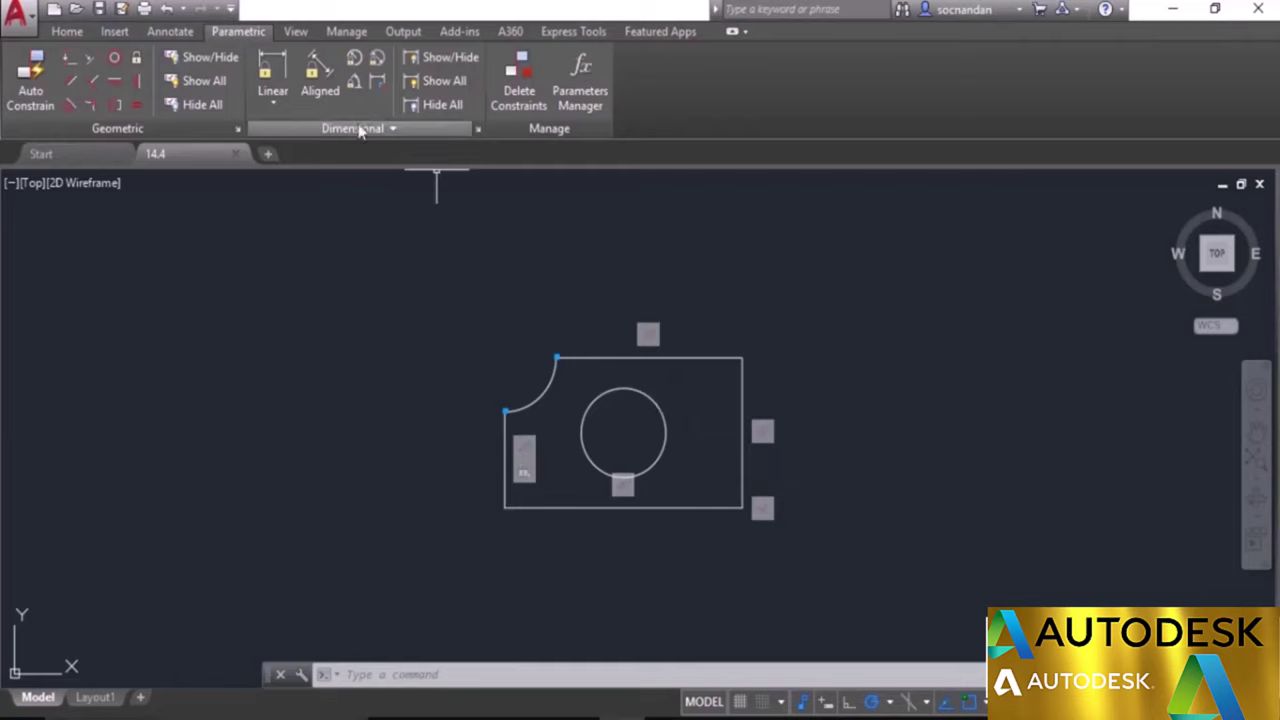
Add a linear dimensional constraint between the two ends of the plate's bottom edge, placed below the plate with its default value.
click(272, 104)
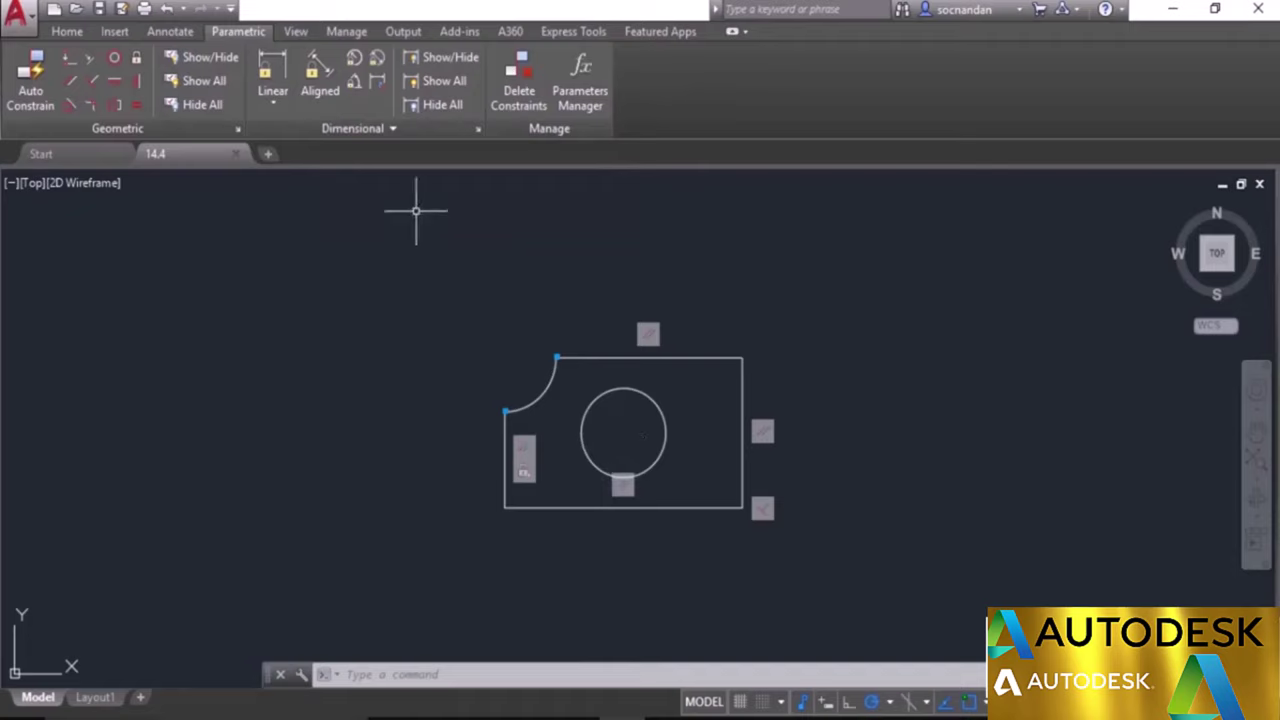
click(279, 68)
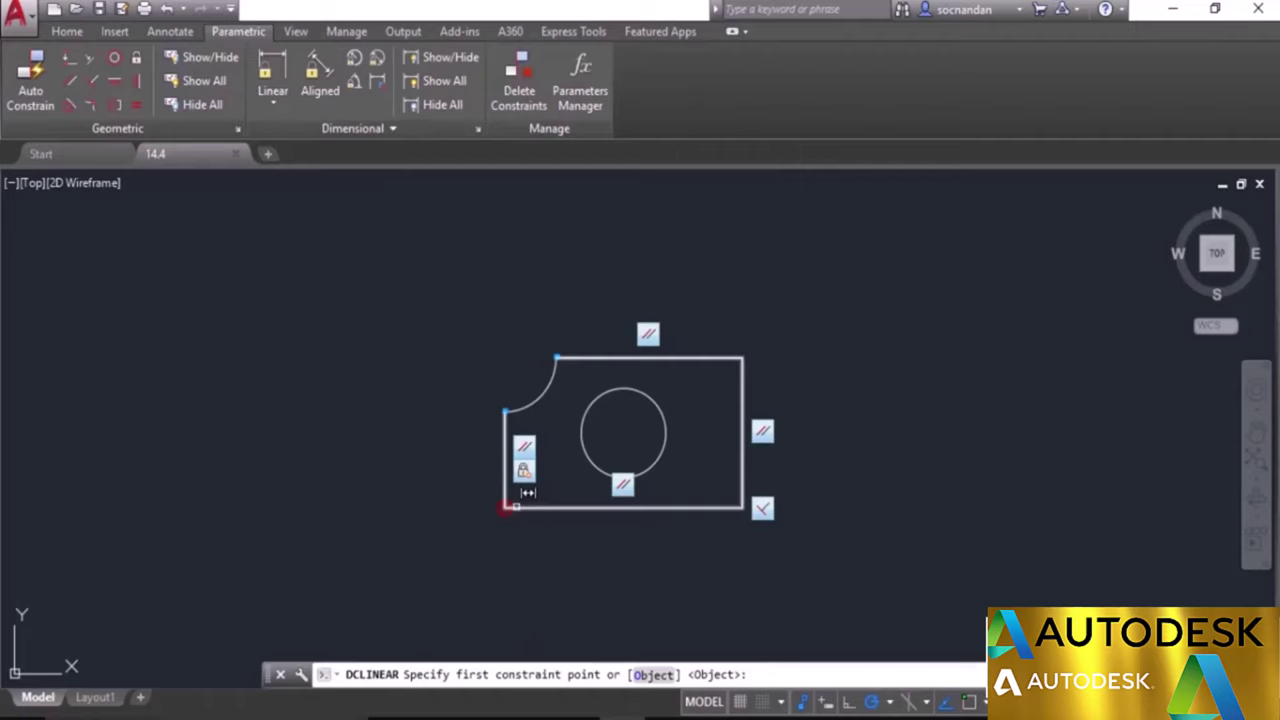
click(508, 508)
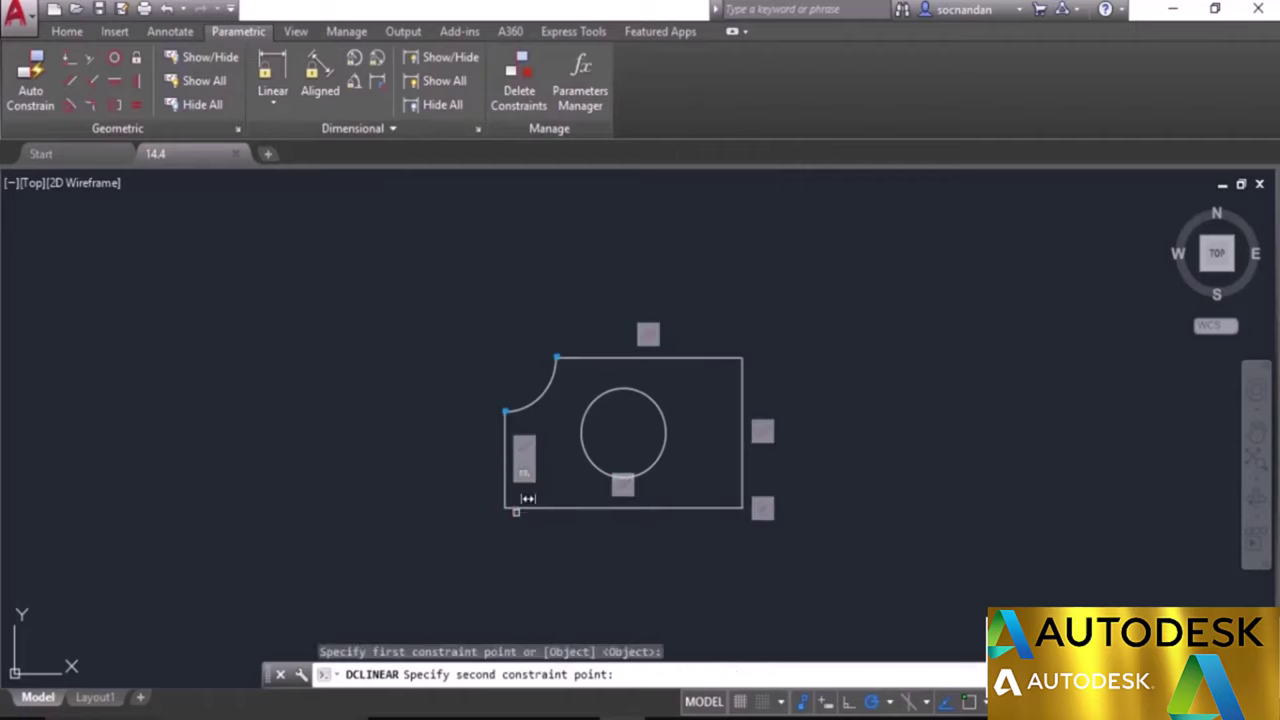
click(742, 507)
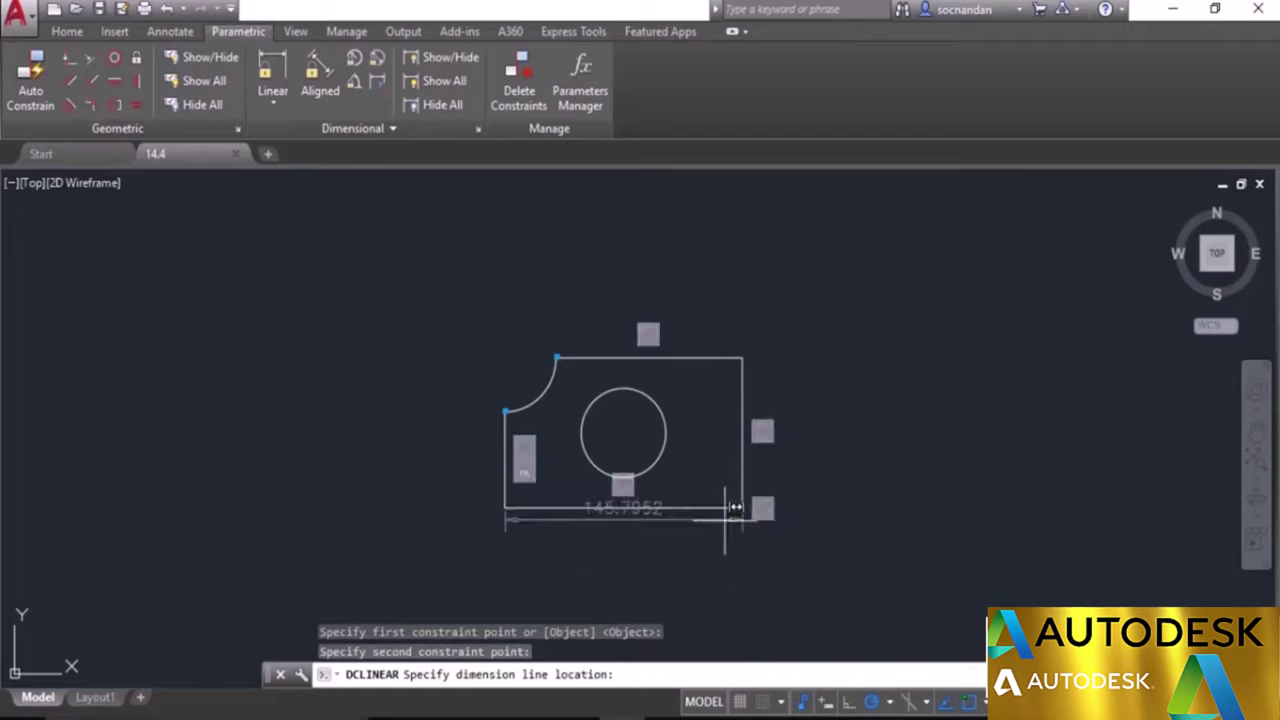
click(745, 585)
key(Return)
middle_drag(777, 560, 749, 455)
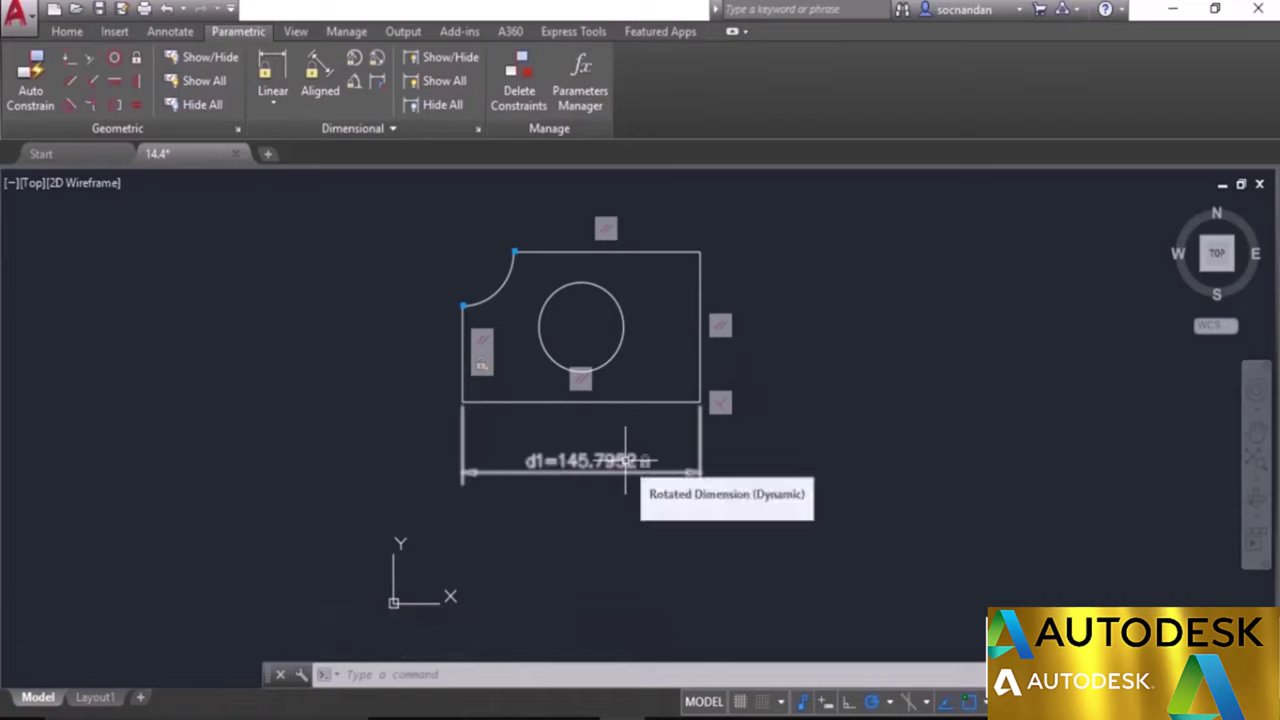
middle_drag(658, 452, 670, 502)
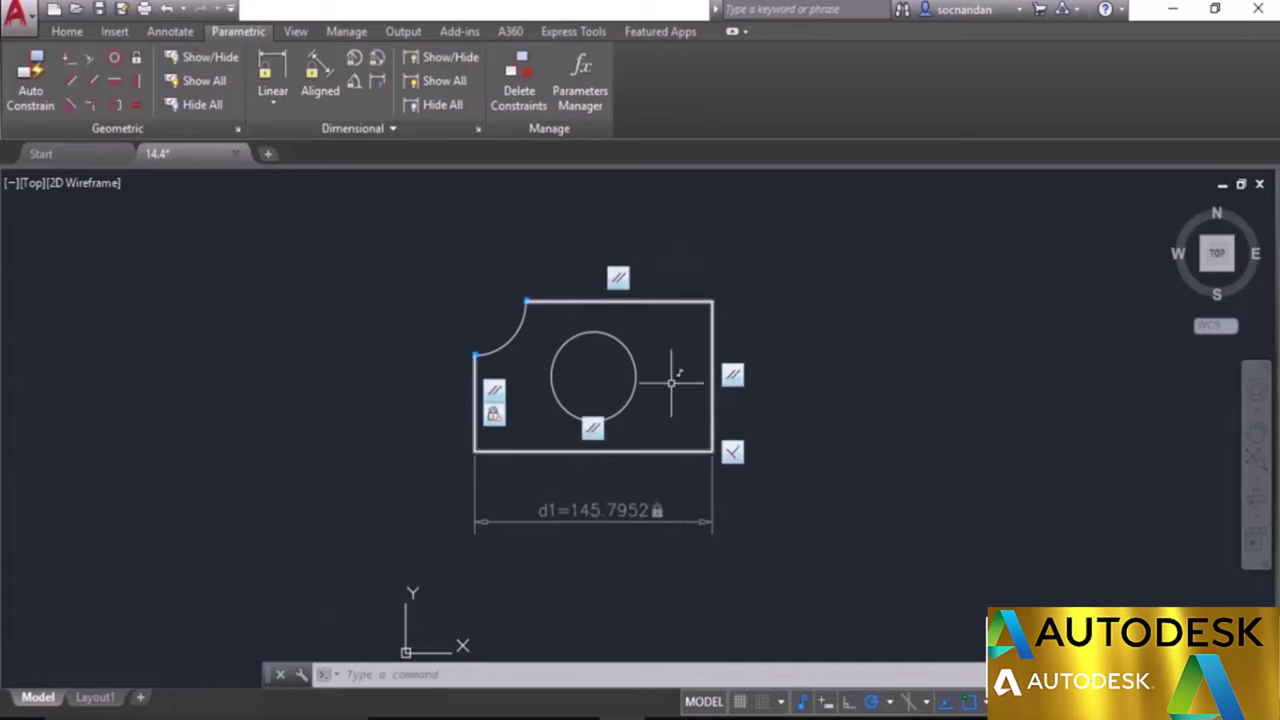
Add a vertical dimensional constraint between the ends of the plate's right edge, placed outside the plate with its default value.
click(290, 104)
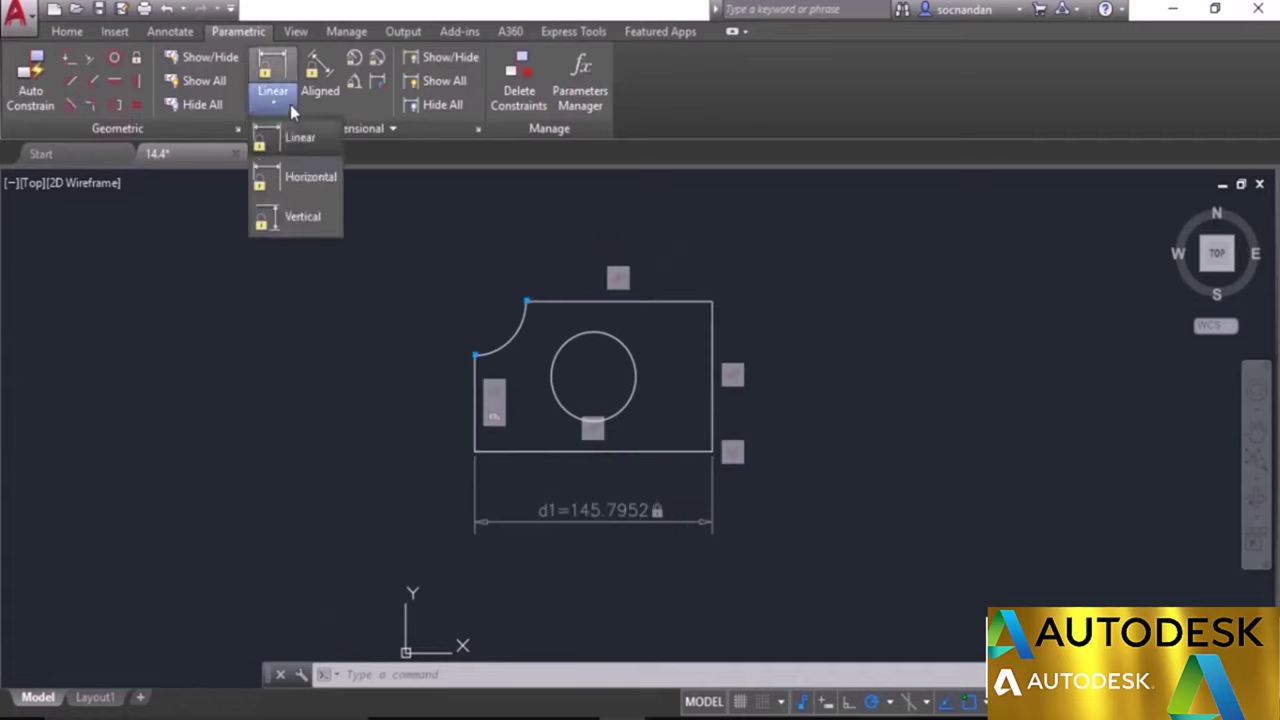
click(302, 218)
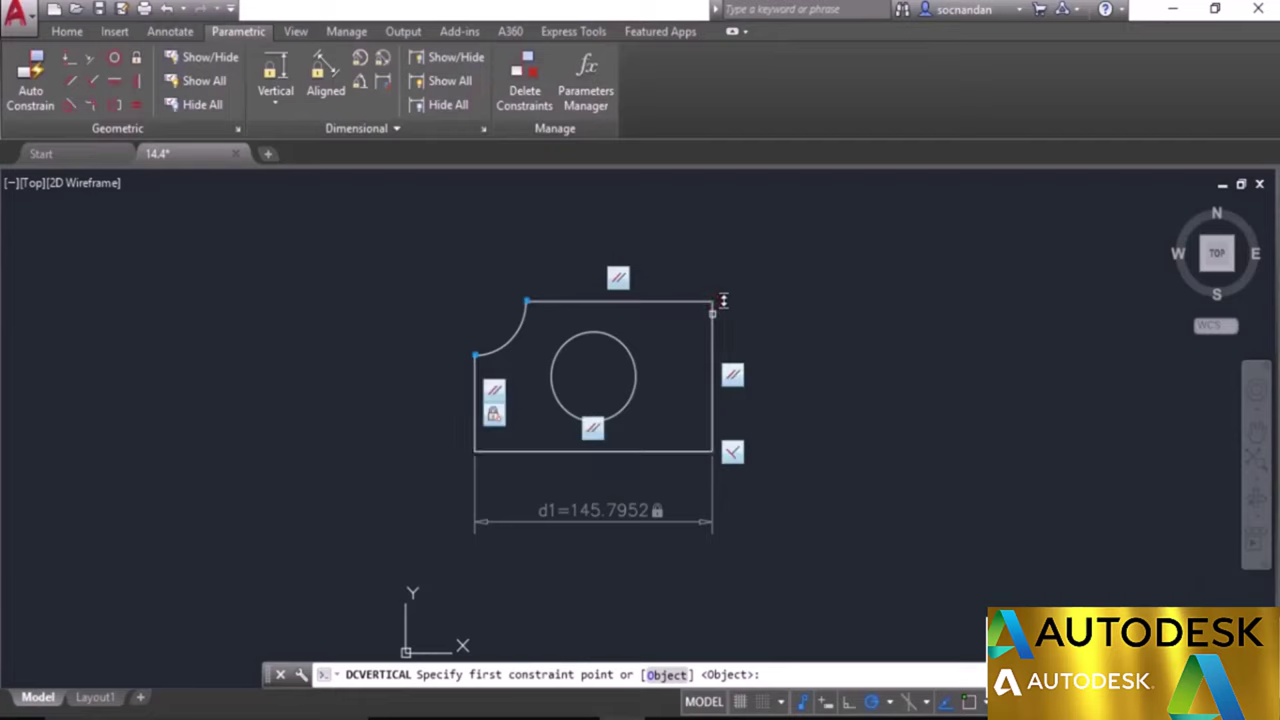
click(723, 300)
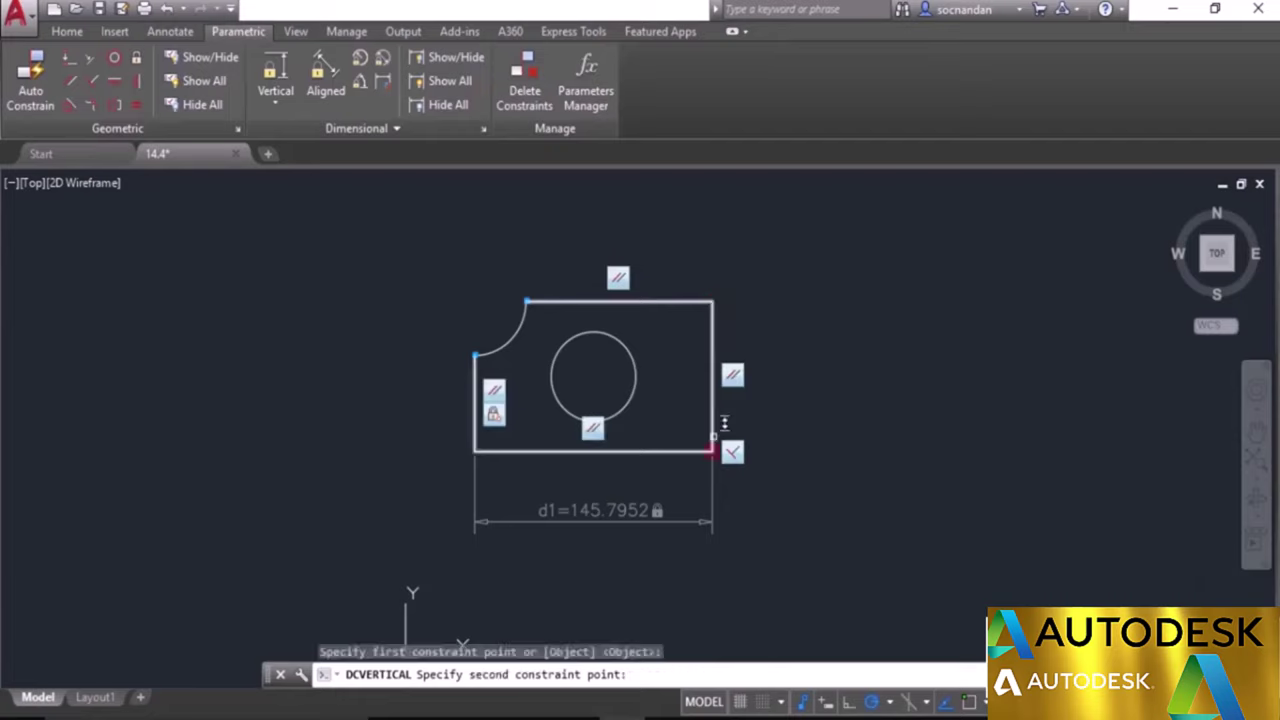
click(712, 449)
click(798, 380)
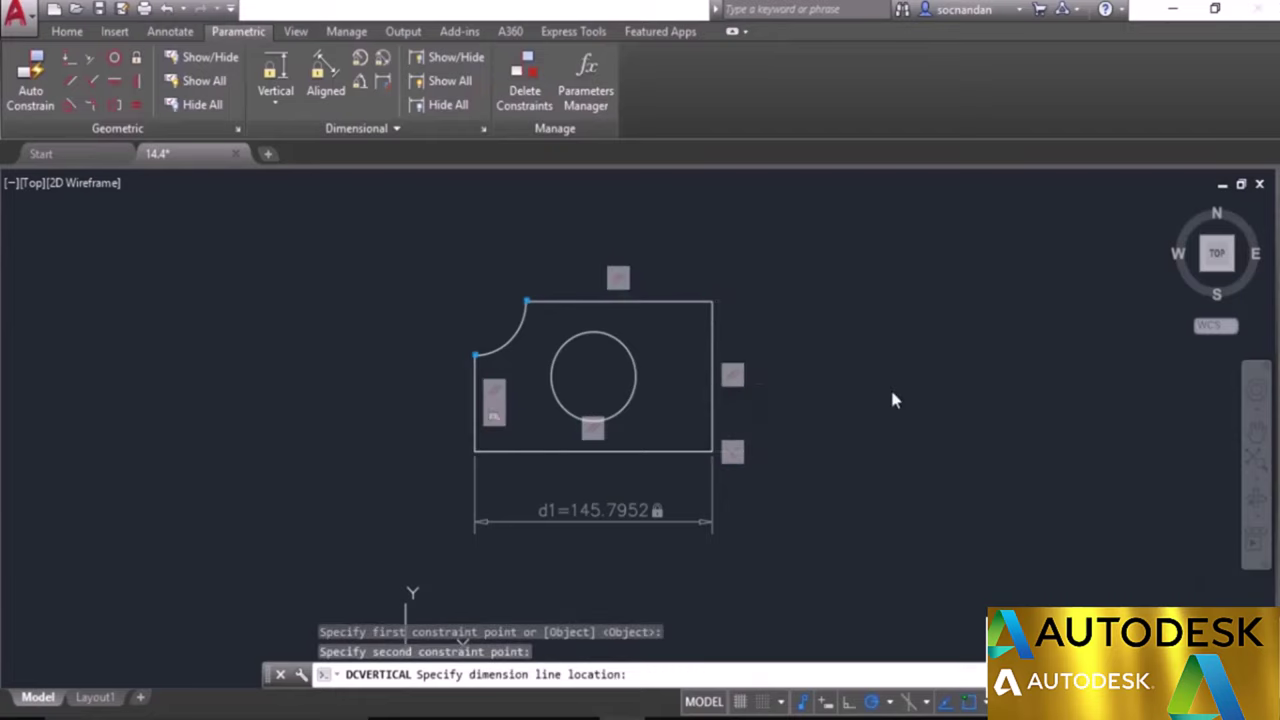
key(Return)
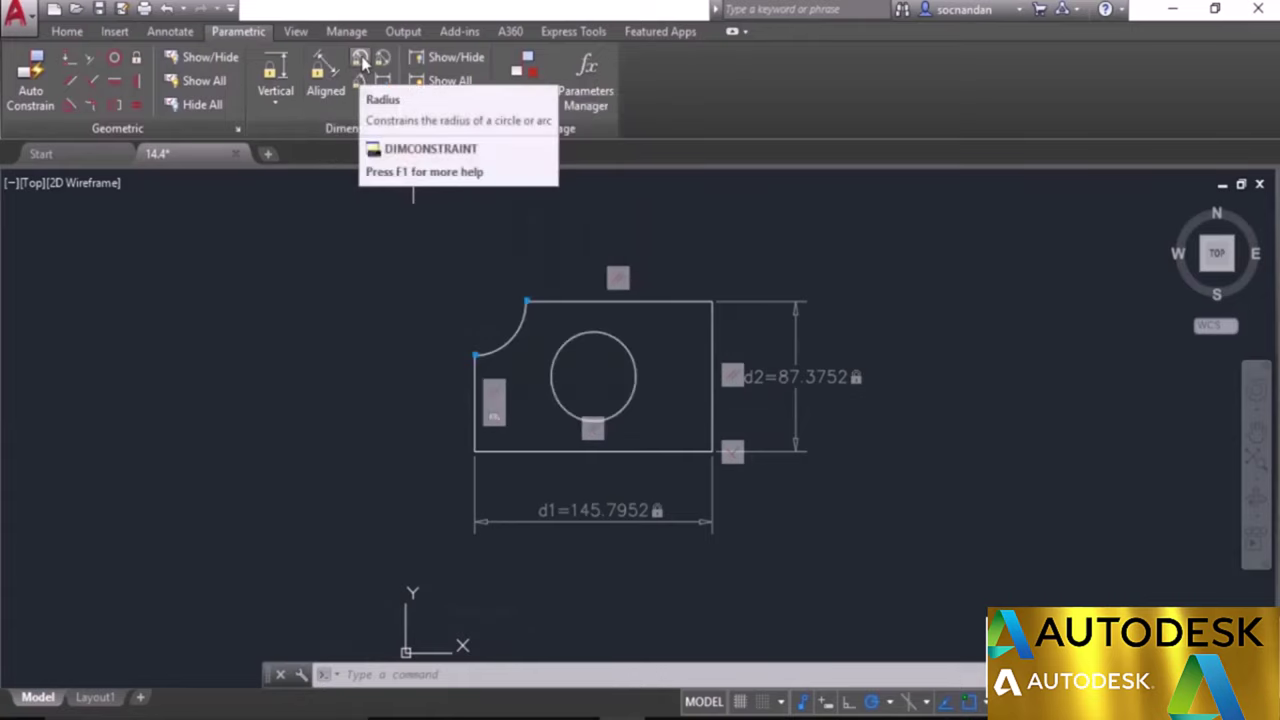
Add a radius dimensional constraint to the corner arc, placed above the plate with its default value.
click(360, 60)
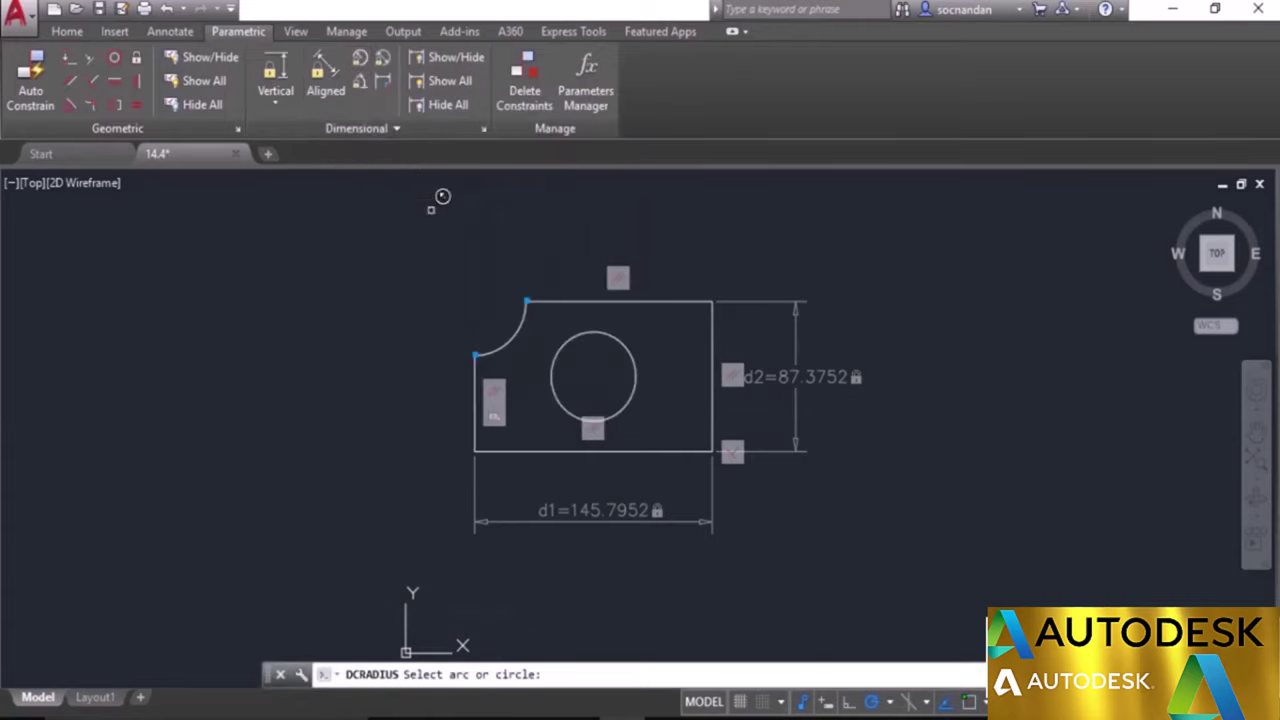
click(508, 325)
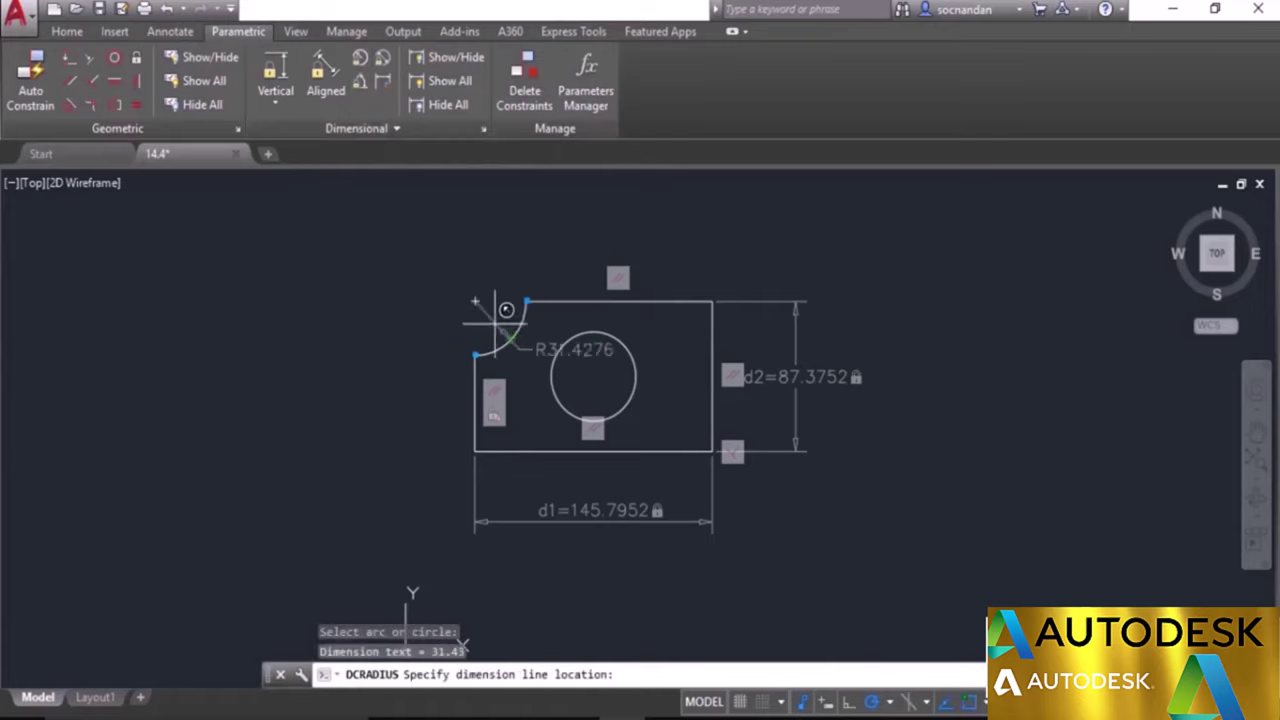
click(523, 236)
key(Return)
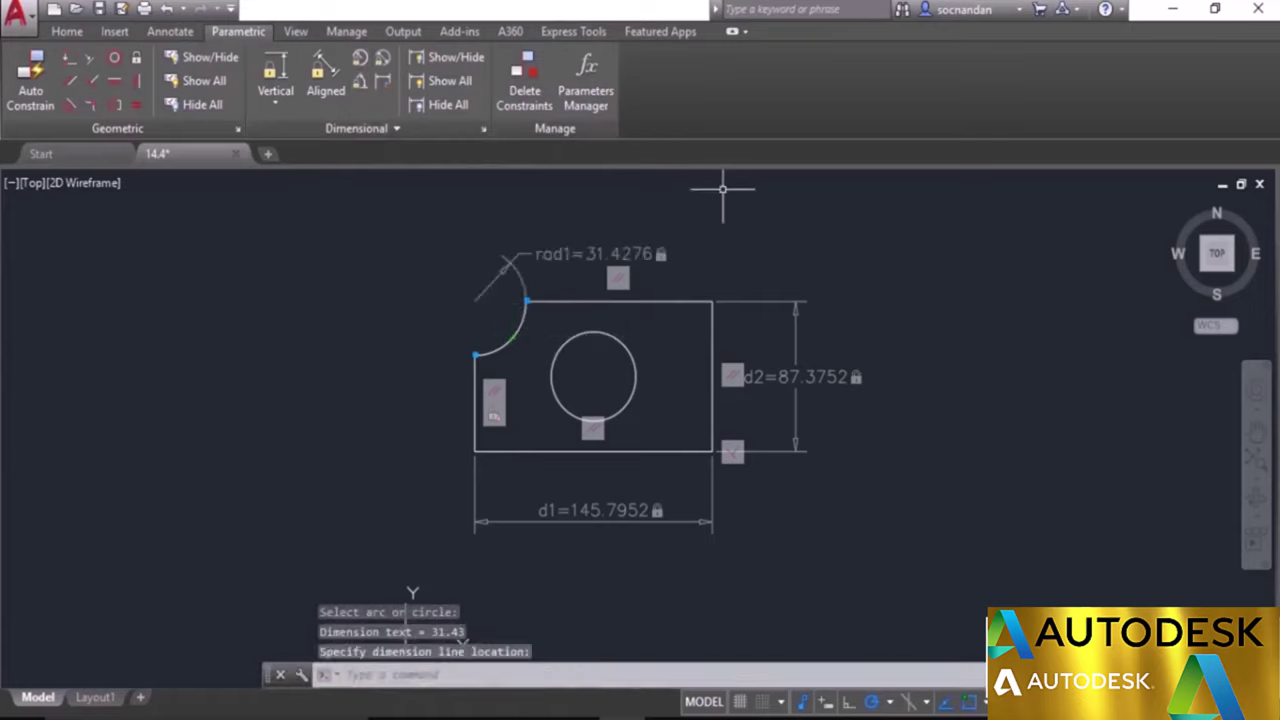
Add a radius dimensional constraint to the circle inside the plate, placed beyond its upper-right side with the default value.
click(361, 60)
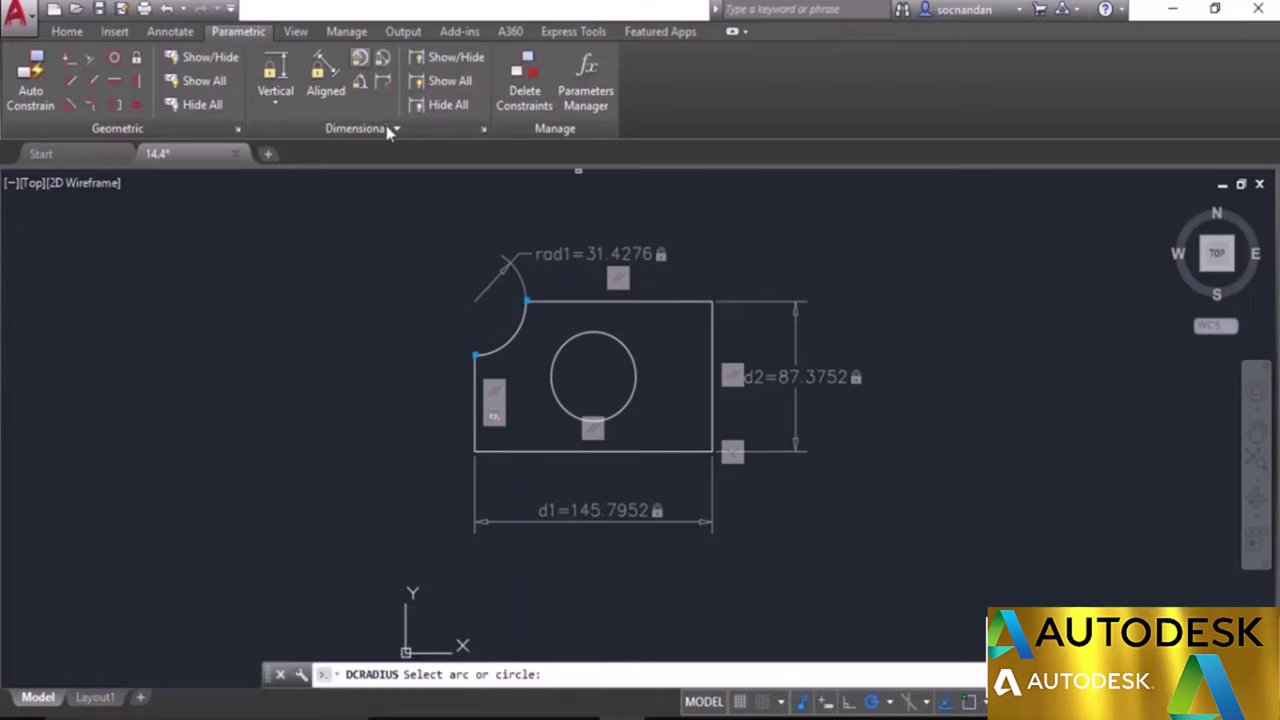
click(632, 350)
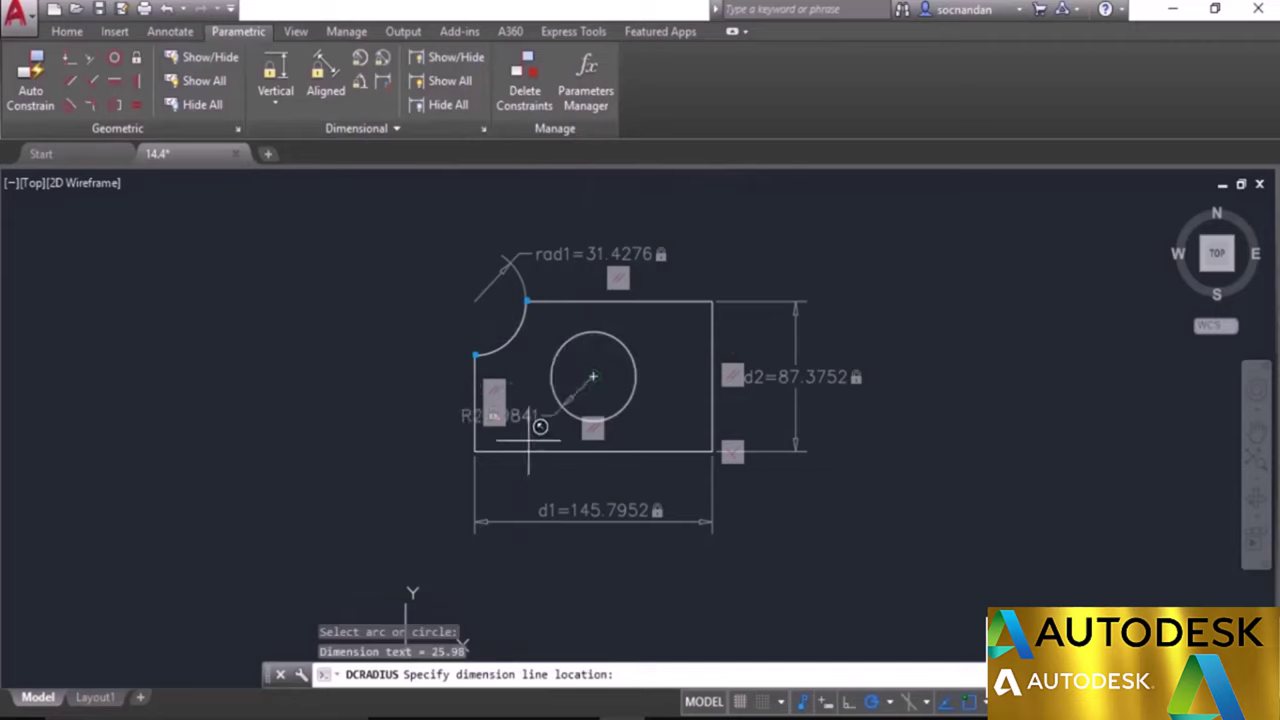
click(652, 336)
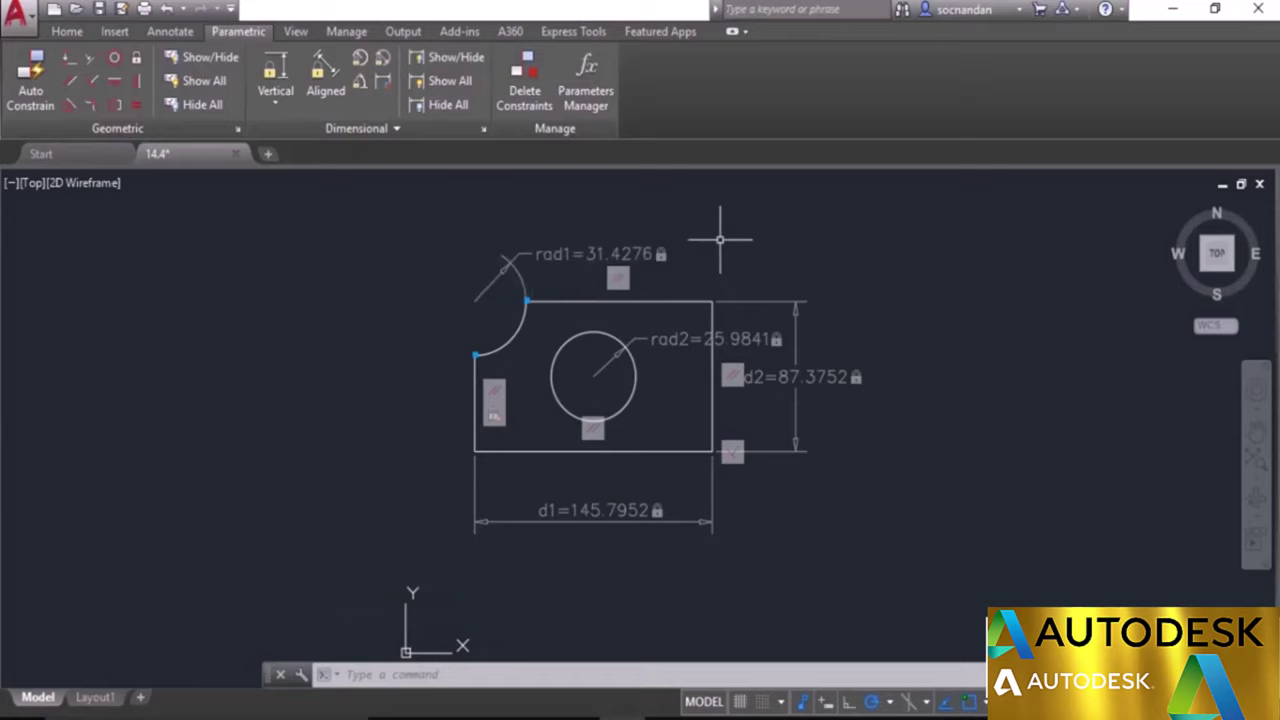
Switch the dimensional constraints to Annotational Constraint Mode.
click(409, 129)
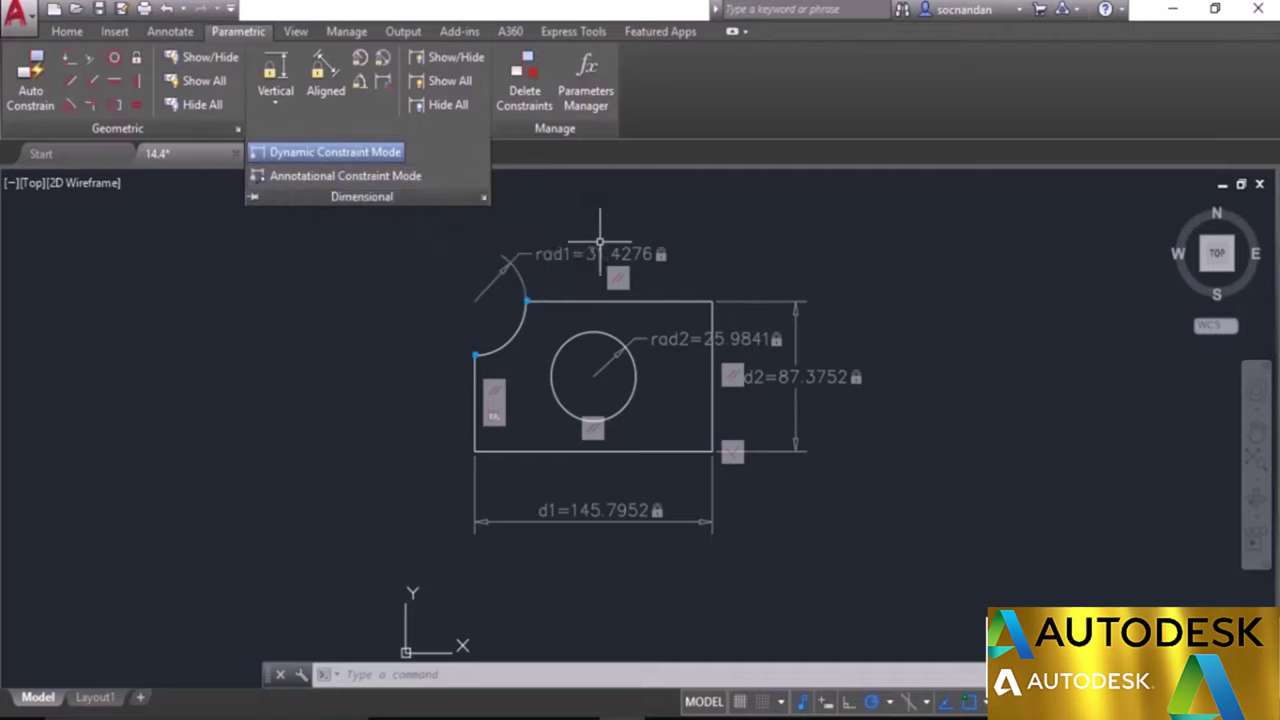
click(379, 131)
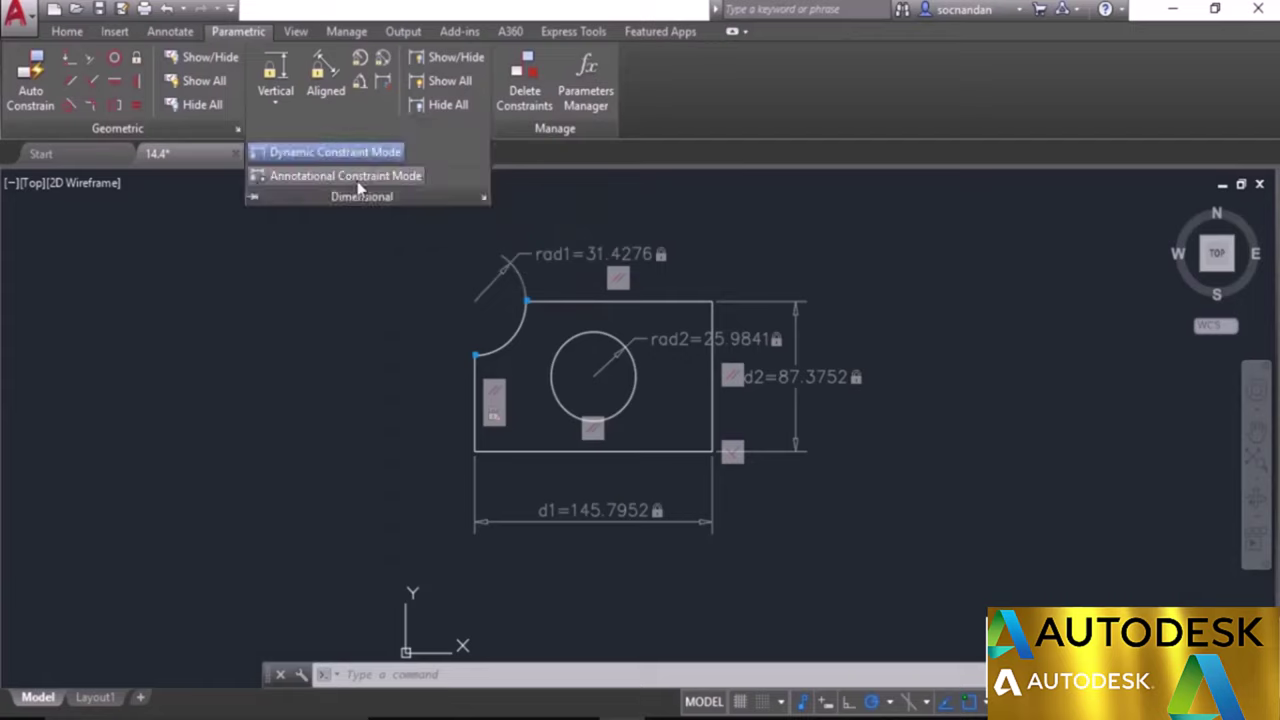
click(358, 177)
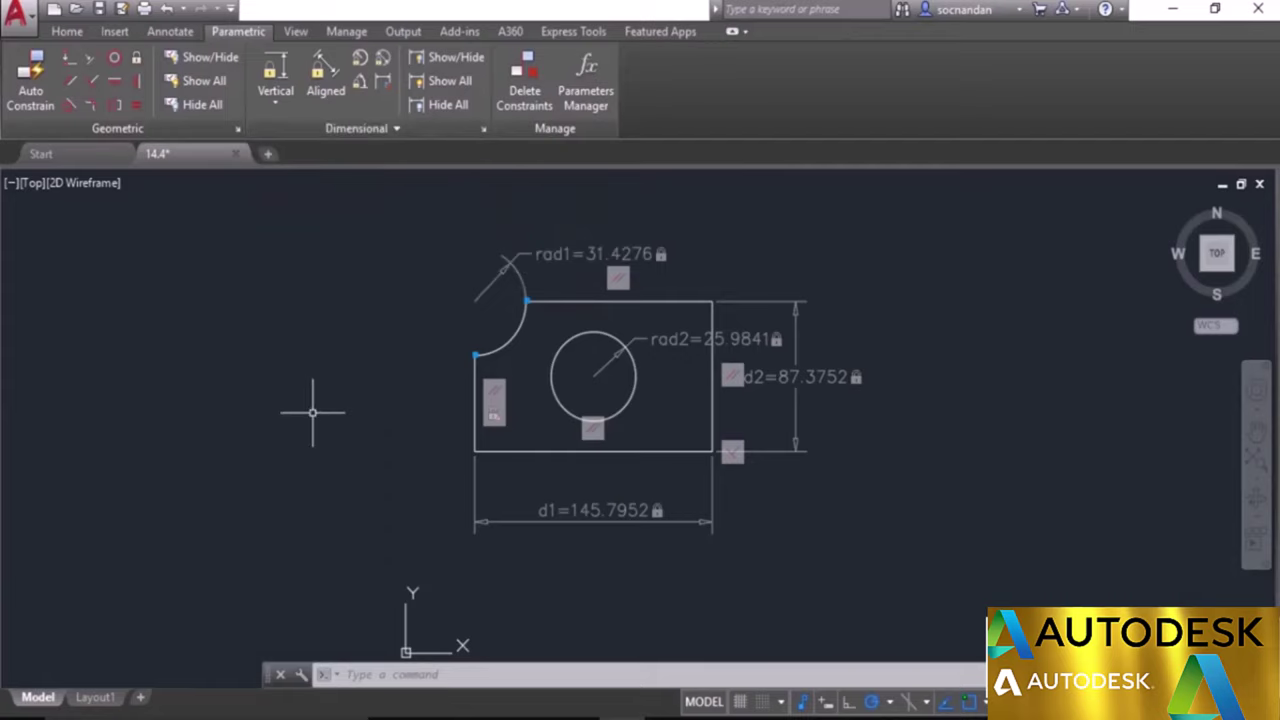
Erase the circle's dynamic radius constraint and the dynamic vertical constraint beside the plate's right edge.
click(620, 340)
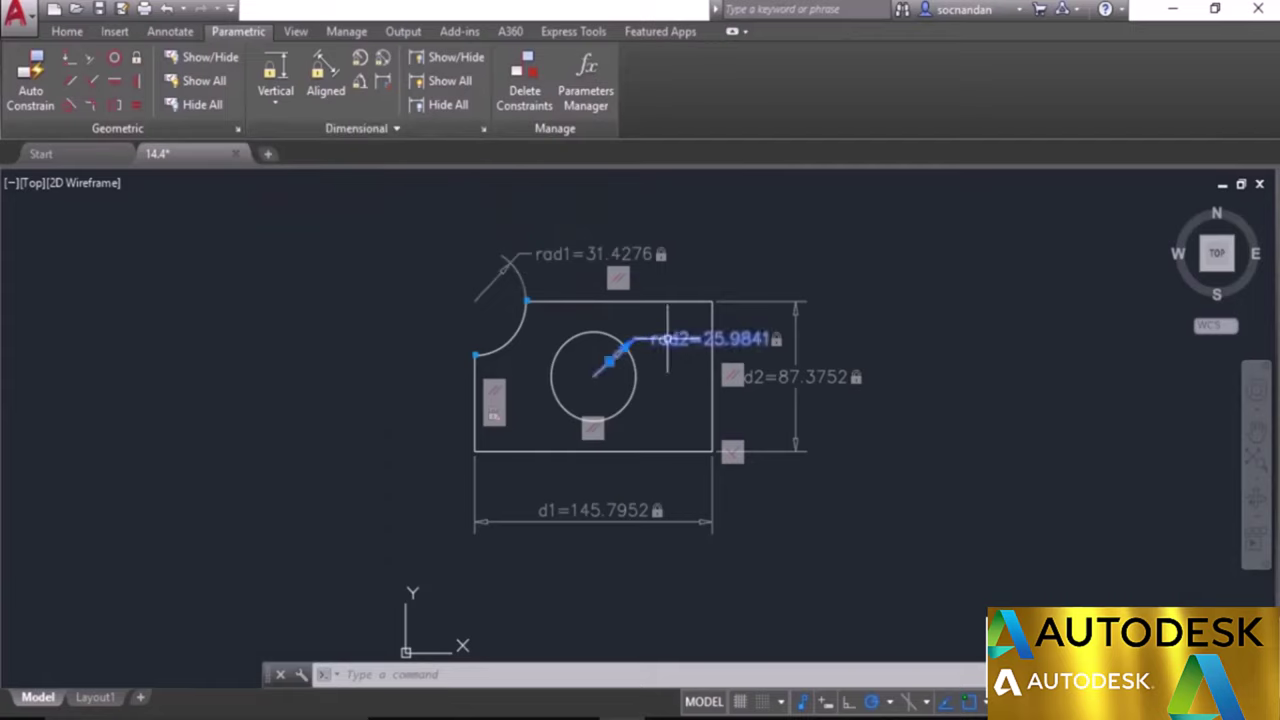
right_click(752, 238)
click(800, 356)
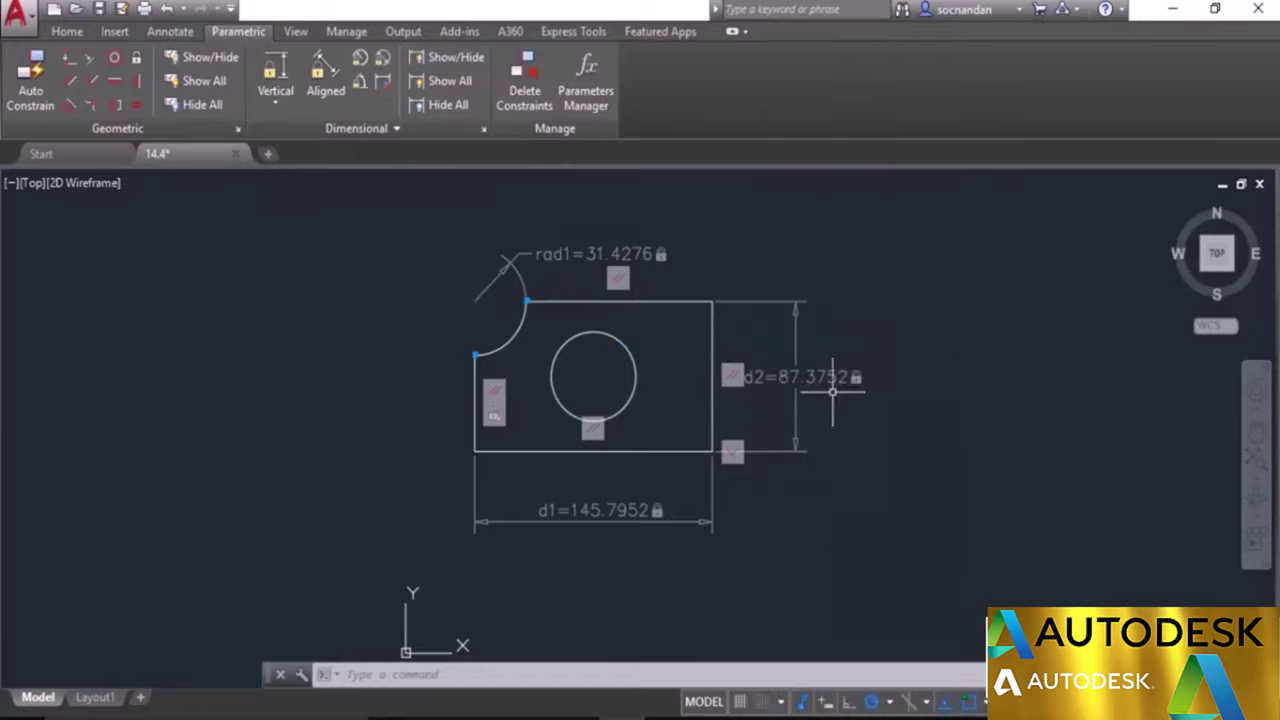
click(832, 377)
right_click(857, 320)
click(897, 355)
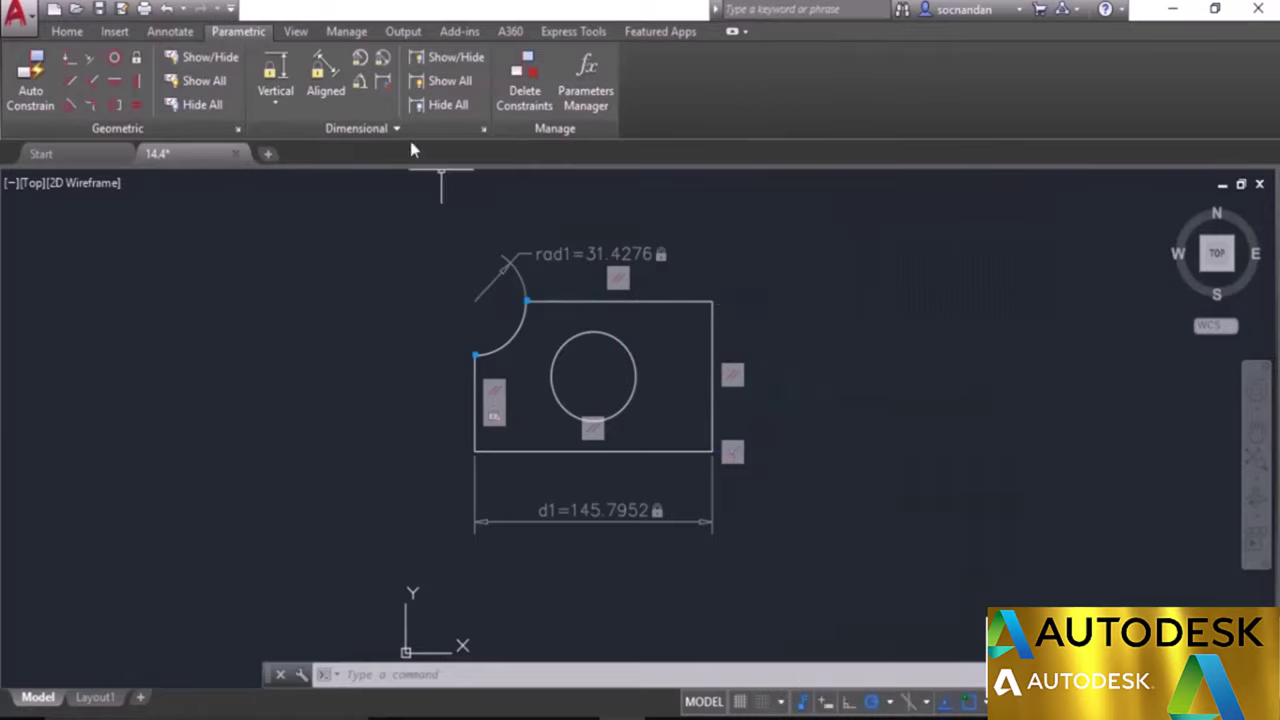
Add an annotational radius constraint to the circle, placed toward the plate's upper-right corner with its default value, and inspect its annotation style.
click(361, 60)
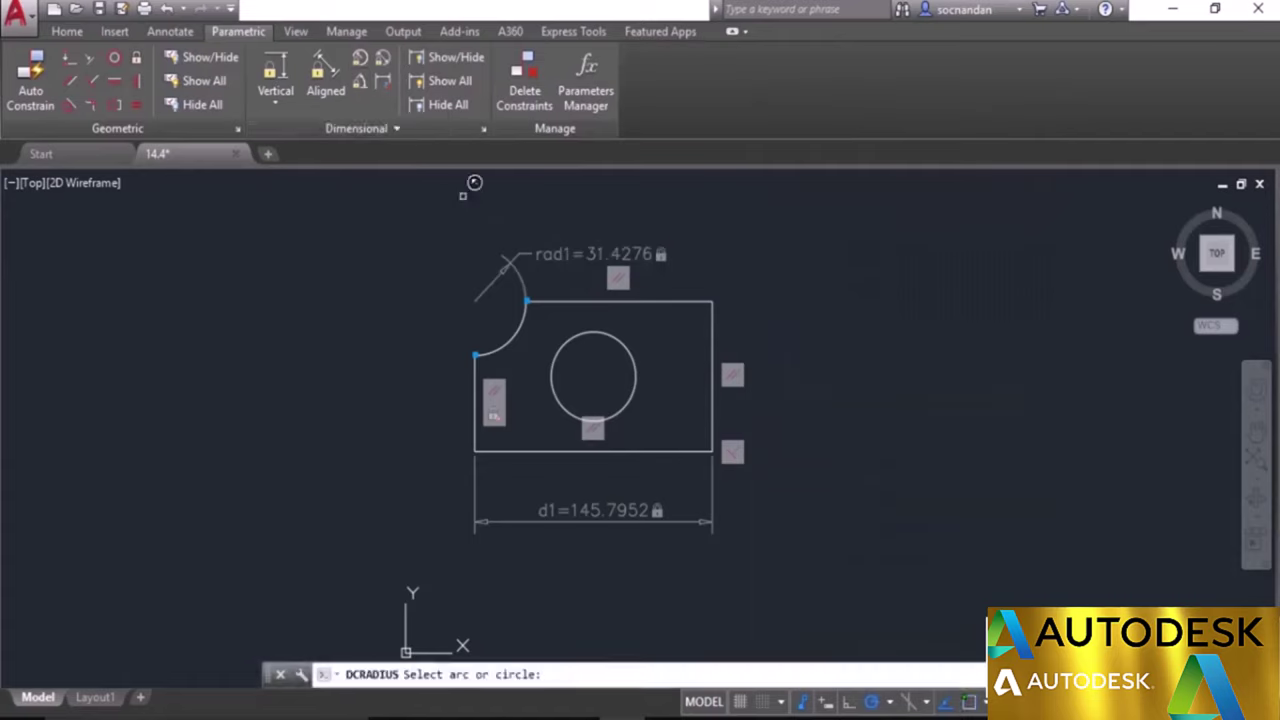
click(566, 345)
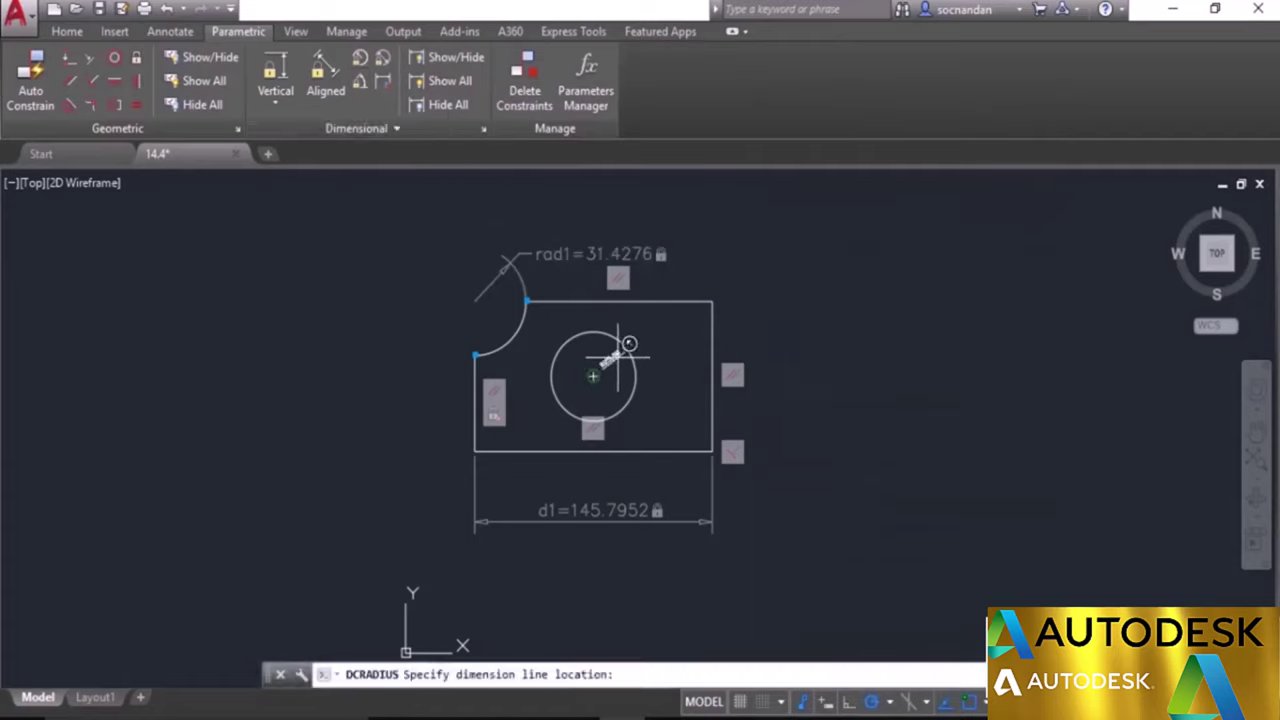
click(658, 320)
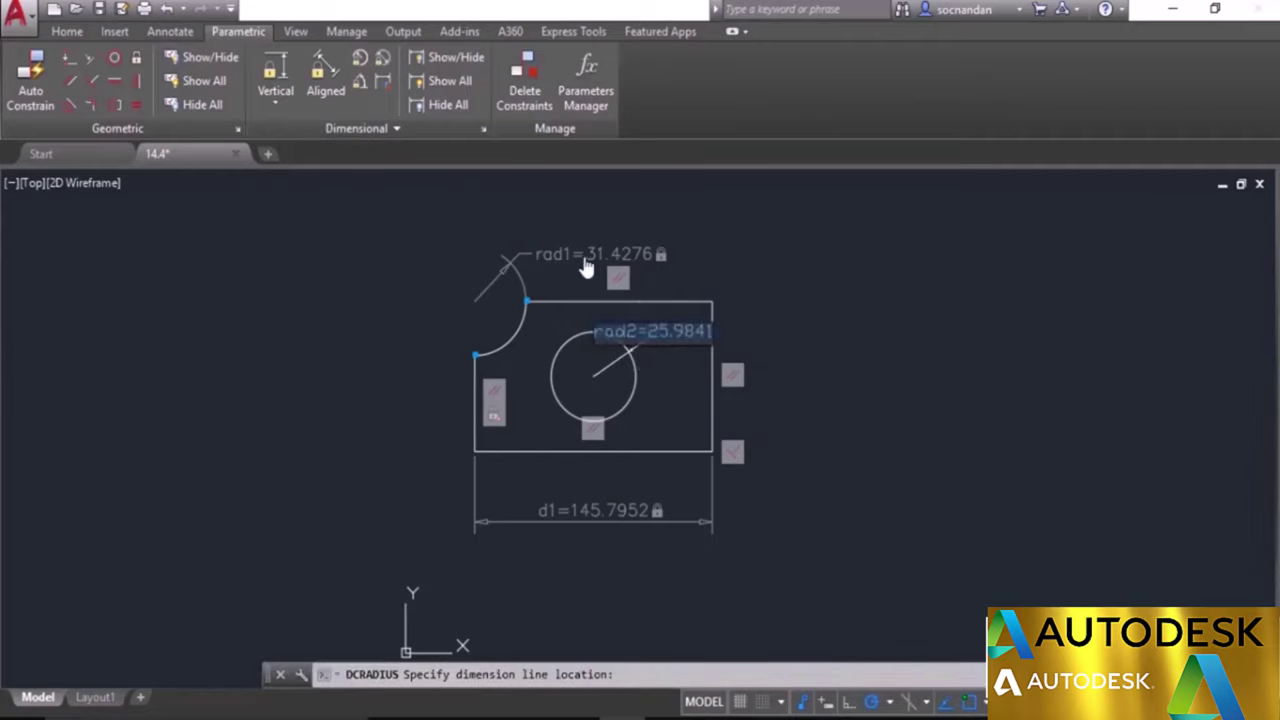
key(Return)
scroll(616, 361, up, 5)
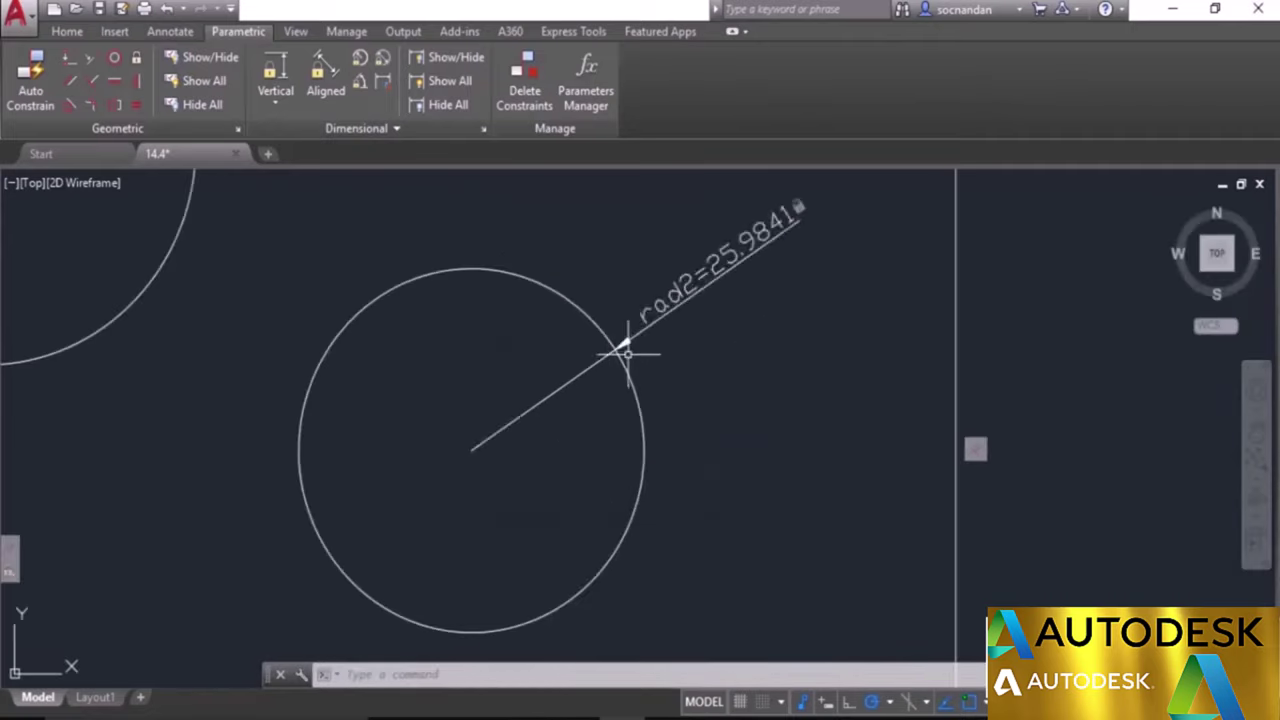
scroll(630, 335, up, 2)
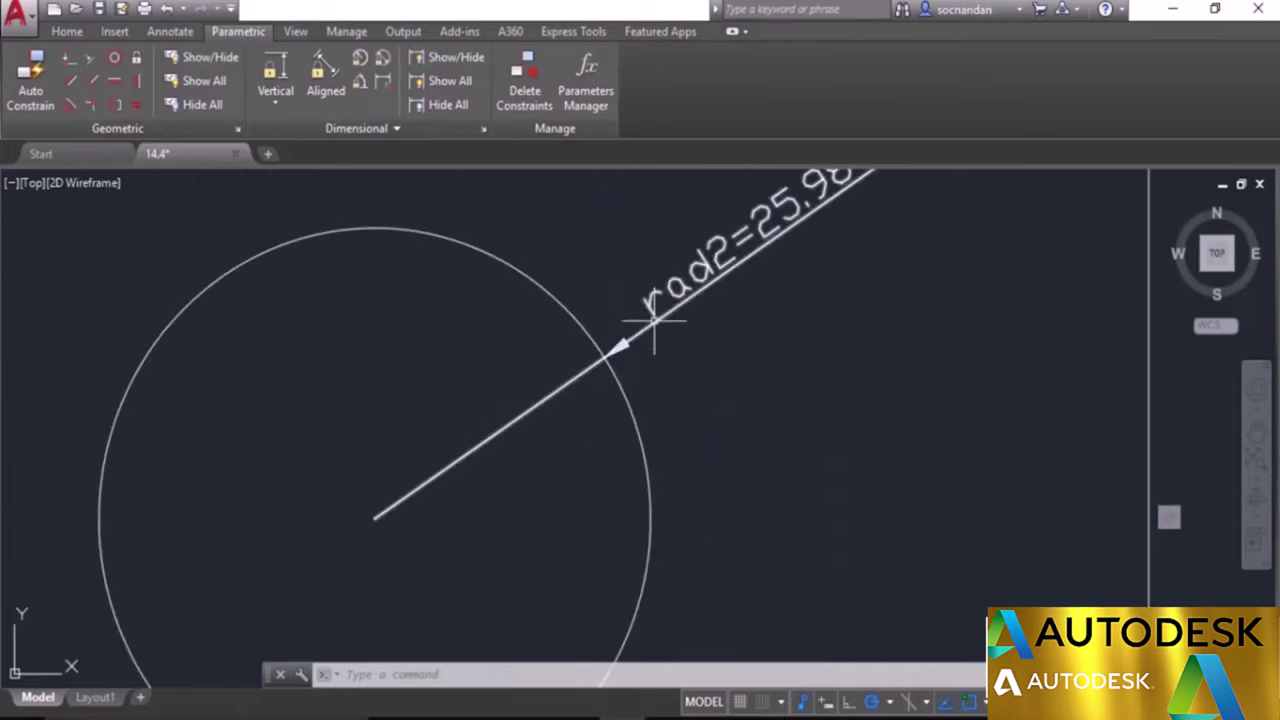
middle_drag(807, 307, 746, 449)
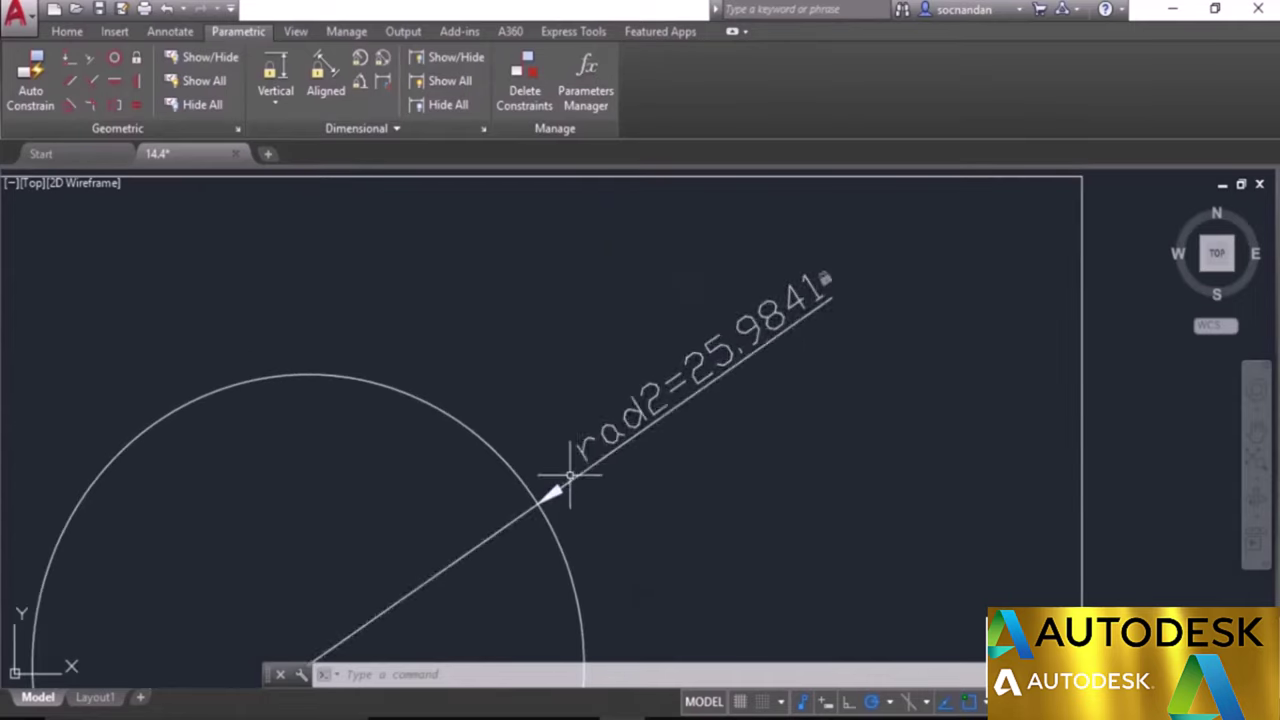
scroll(560, 493, down, 4)
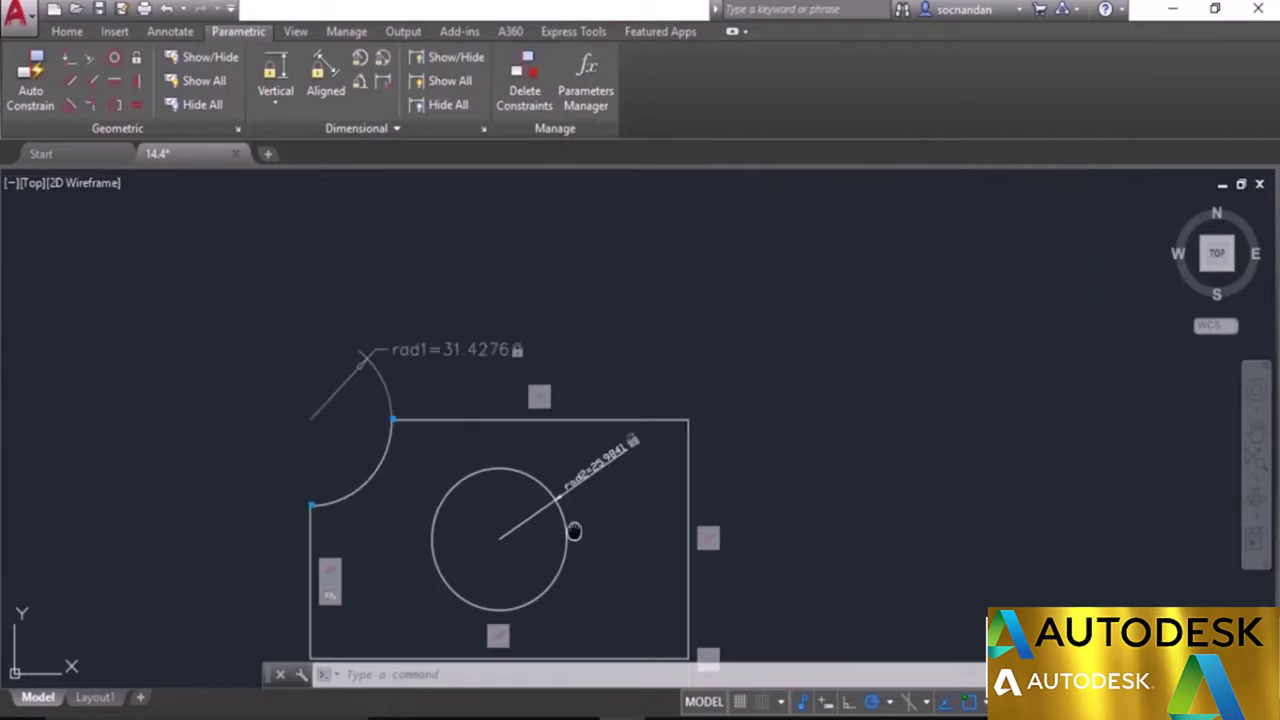
middle_drag(571, 531, 631, 431)
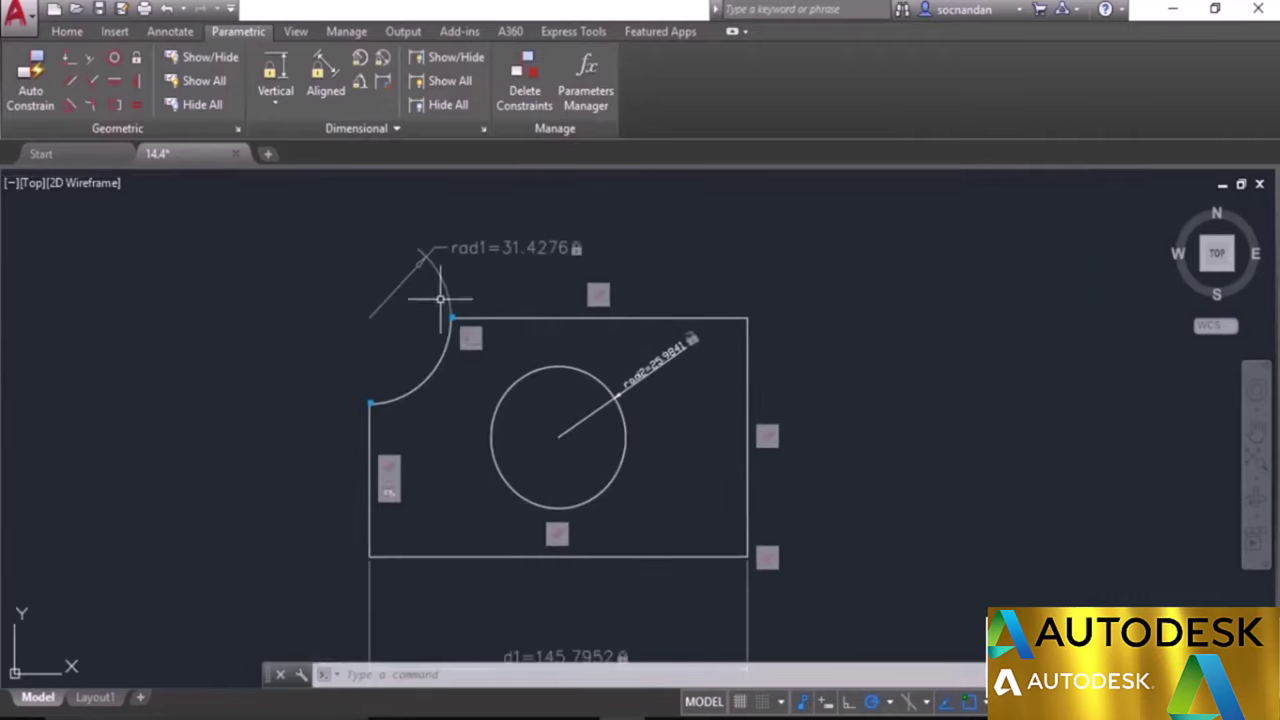
Add an annotational vertical constraint between the ends of the plate's right edge, placed outside the plate with its default value.
click(275, 78)
click(744, 357)
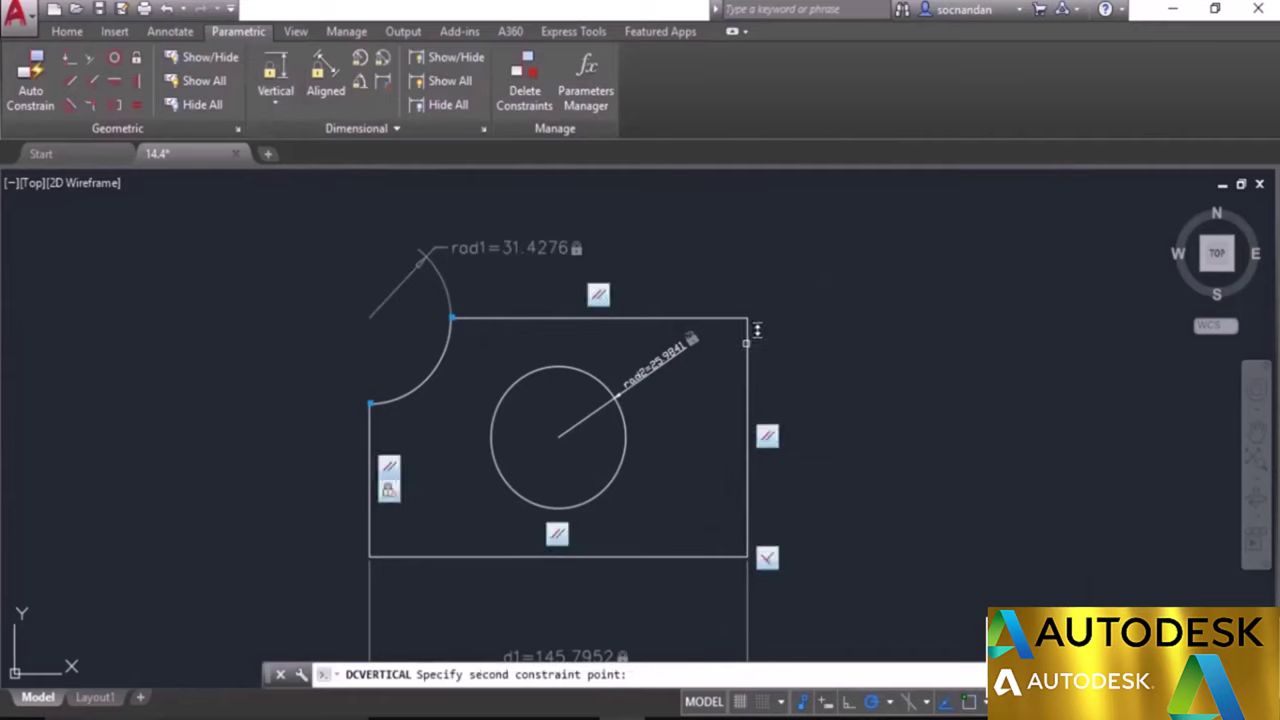
click(748, 555)
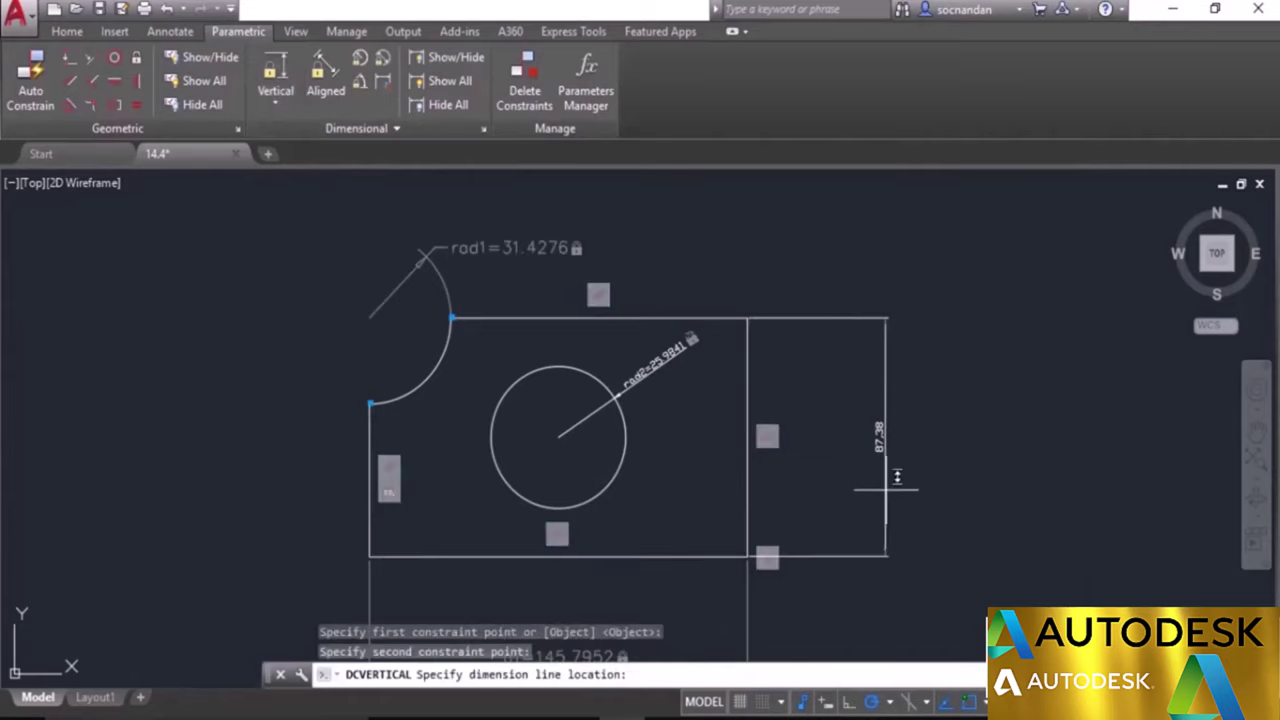
click(874, 442)
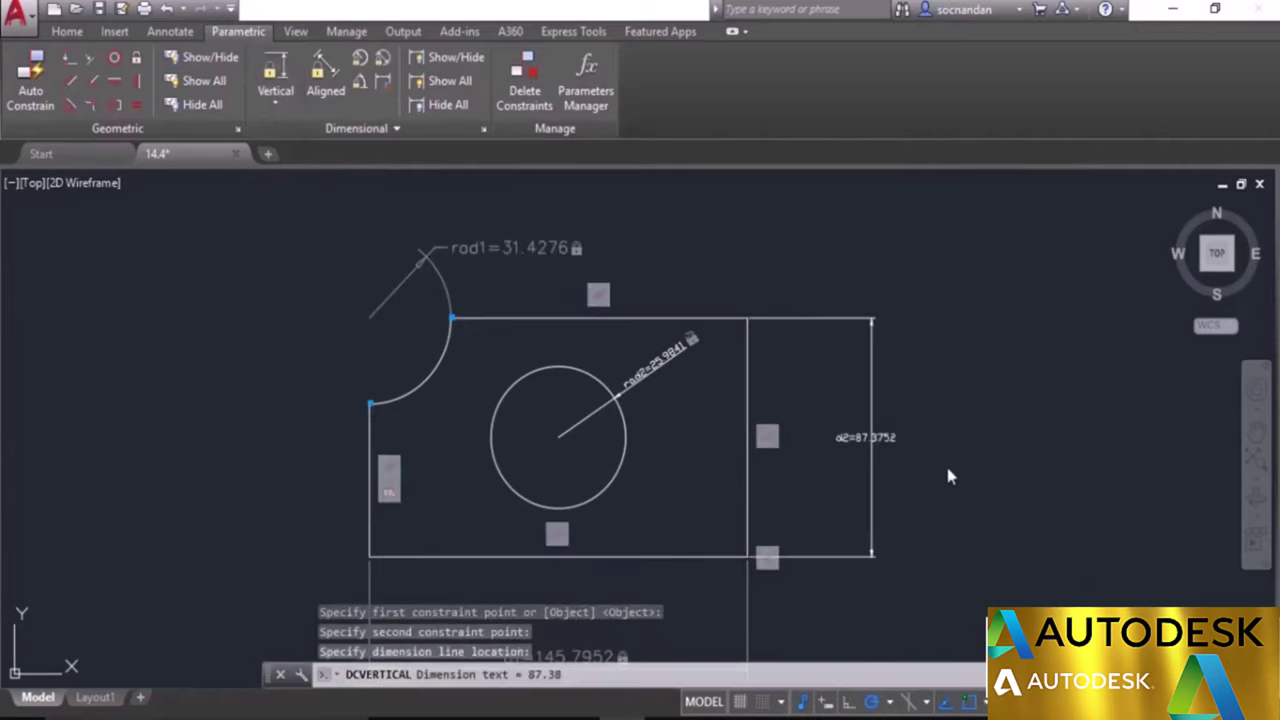
key(Return)
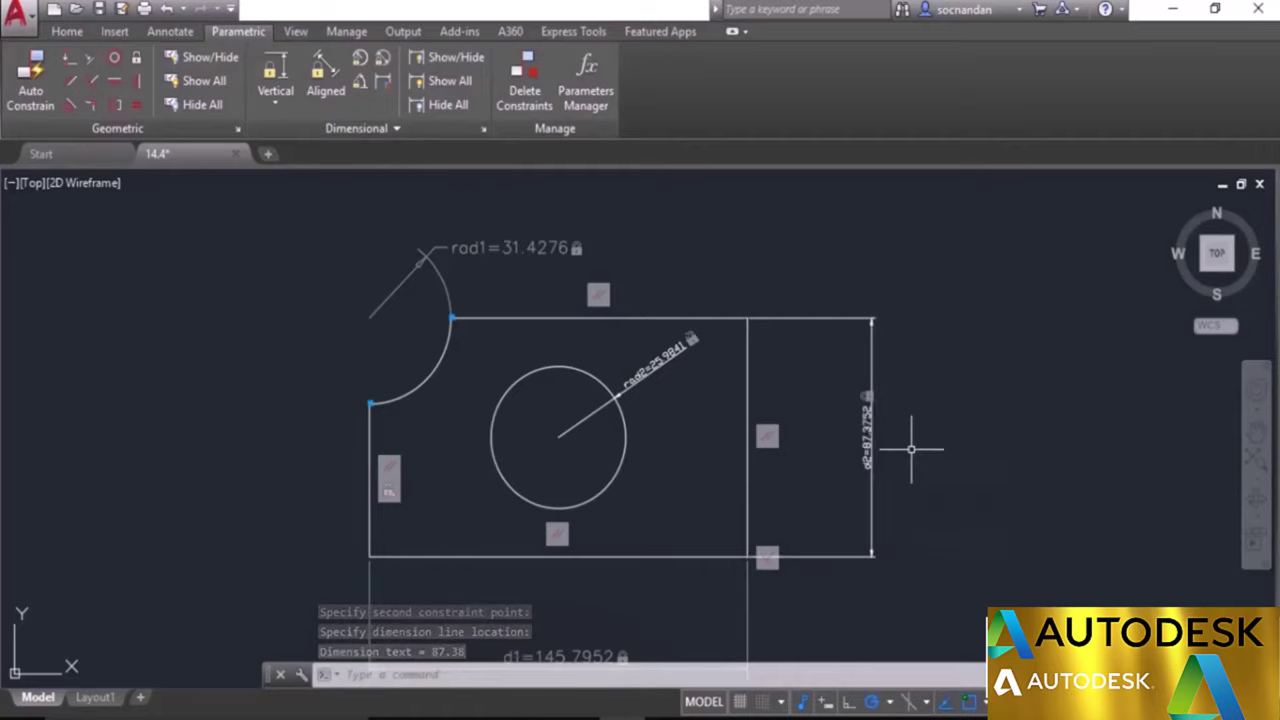
Hide all dynamic dimensional constraints to compare them with the annotational ones, and show them all again.
scroll(906, 445, down, 2)
middle_drag(924, 476, 828, 437)
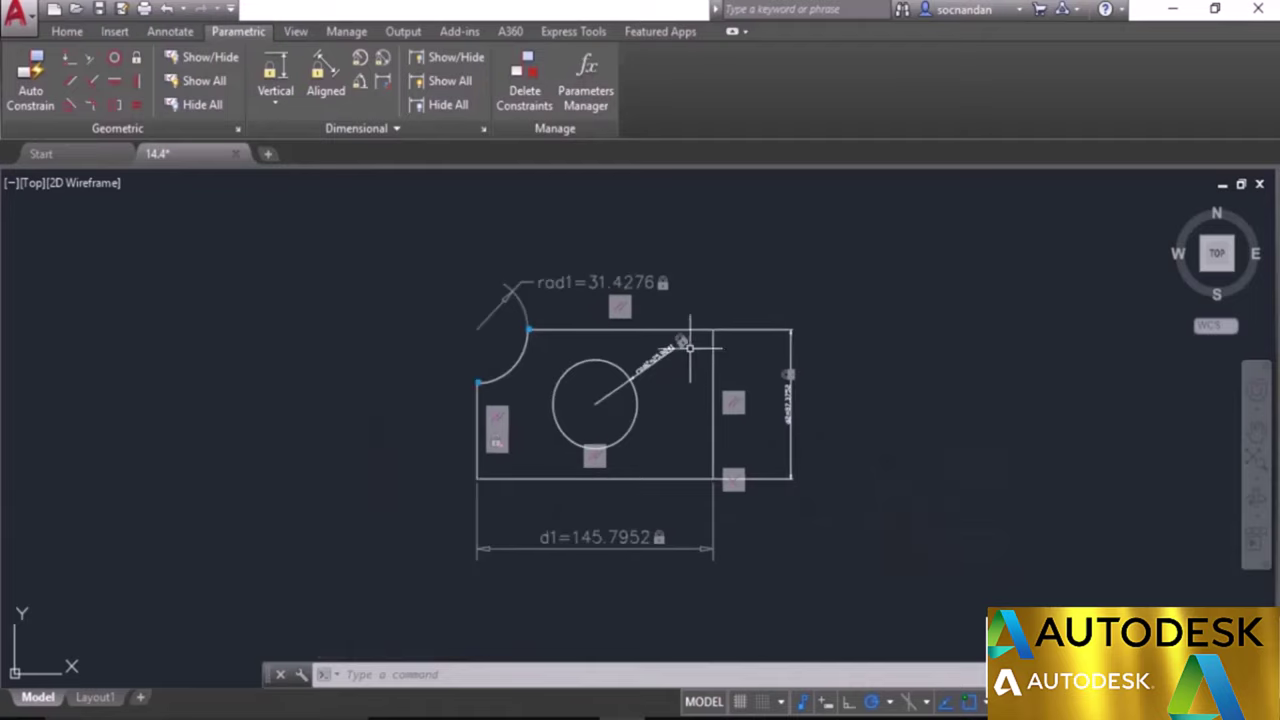
click(456, 104)
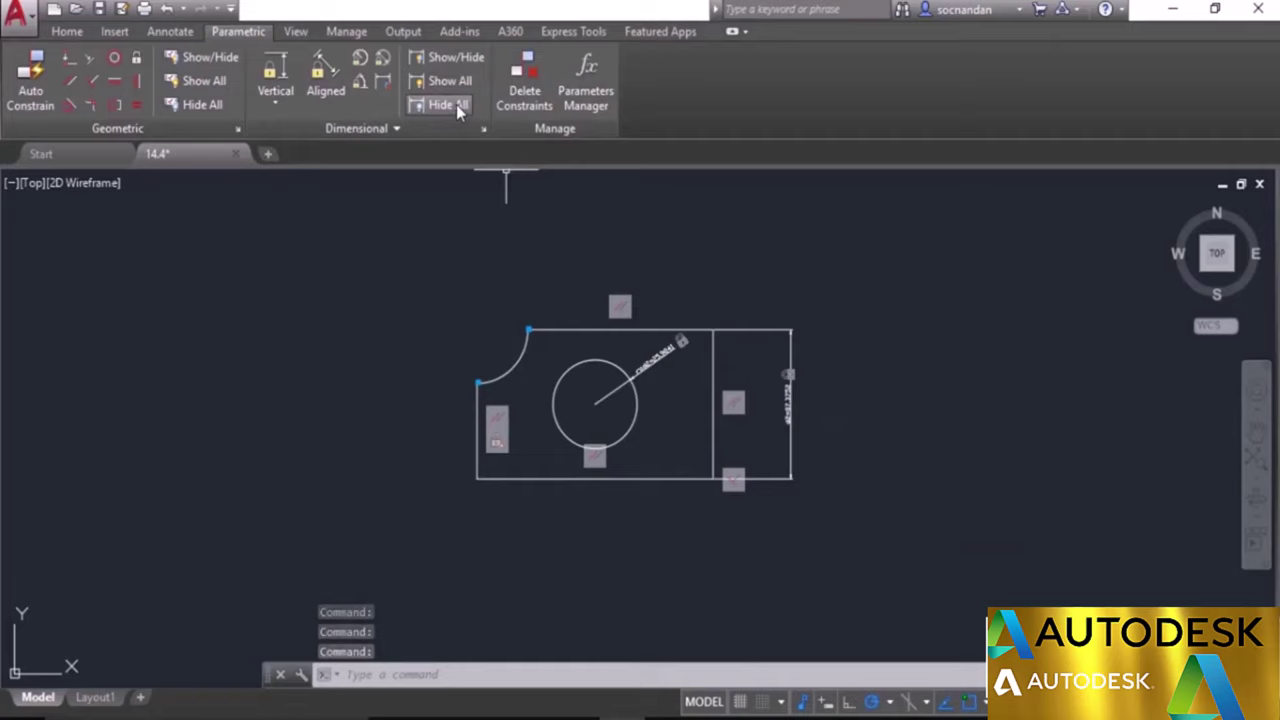
click(450, 83)
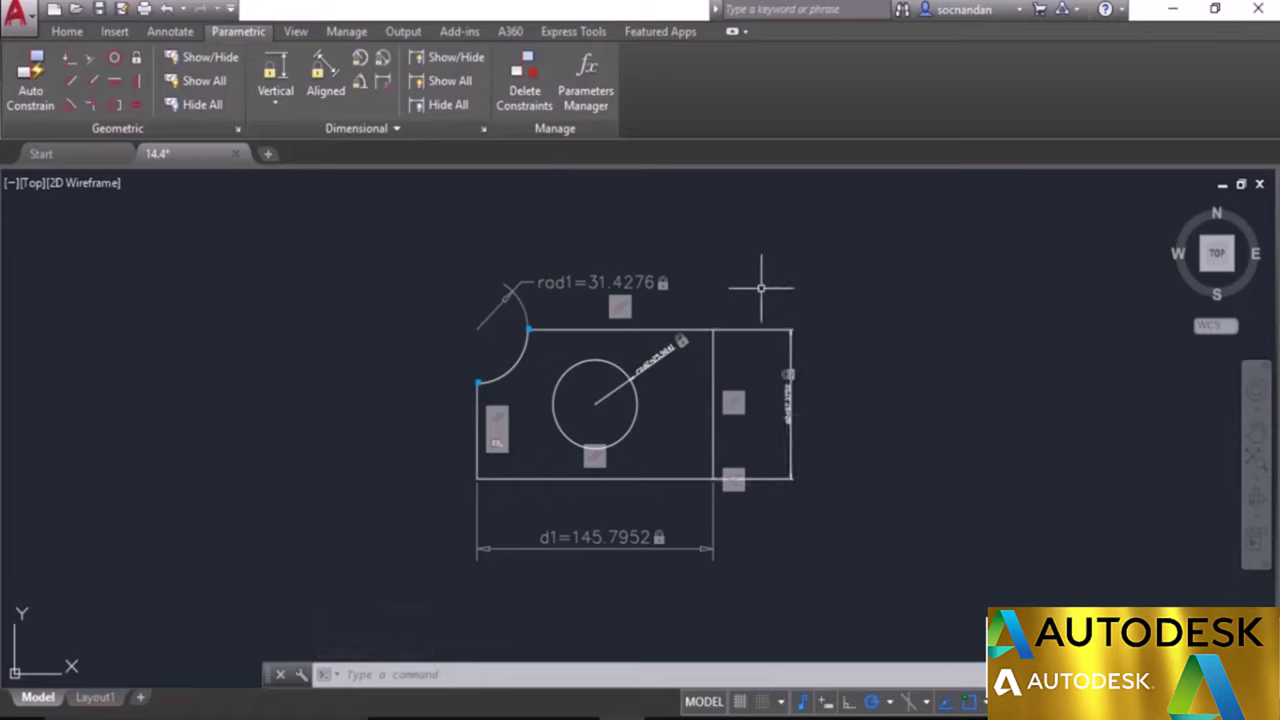
Erase the annotational vertical constraint of the right edge and the annotational radius constraint of the circle.
click(791, 345)
click(664, 363)
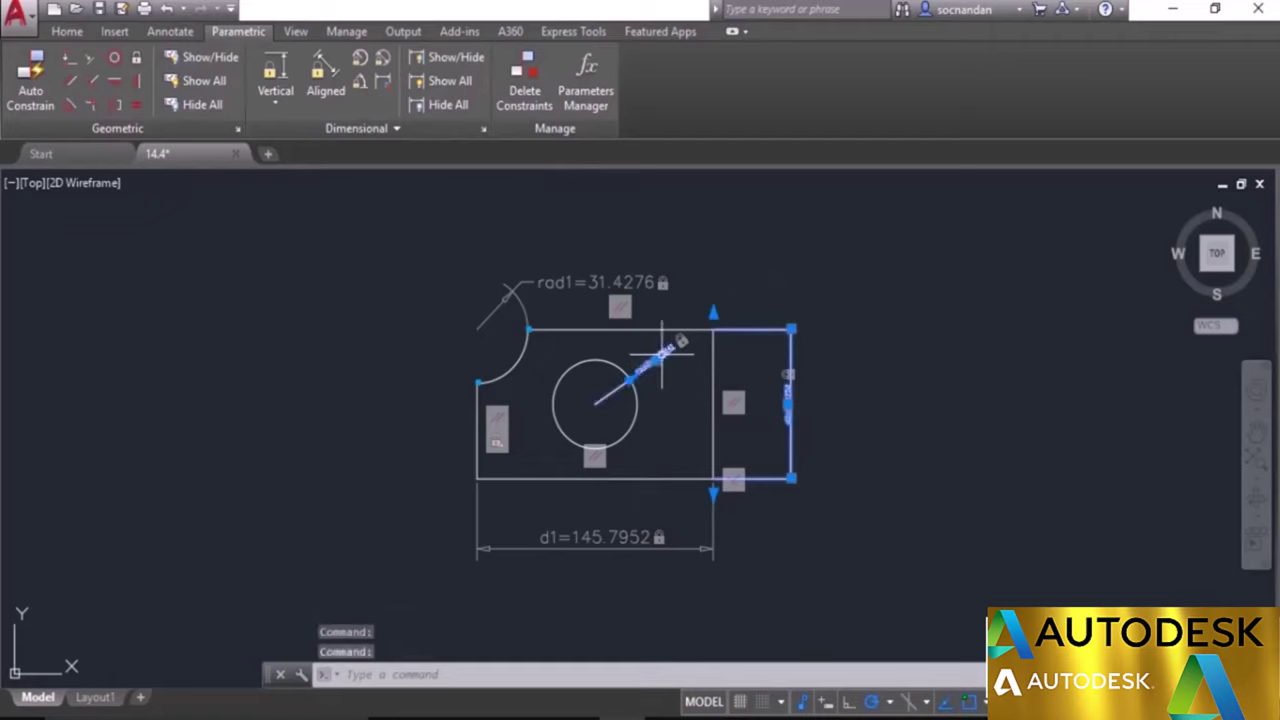
right_click(751, 251)
click(826, 387)
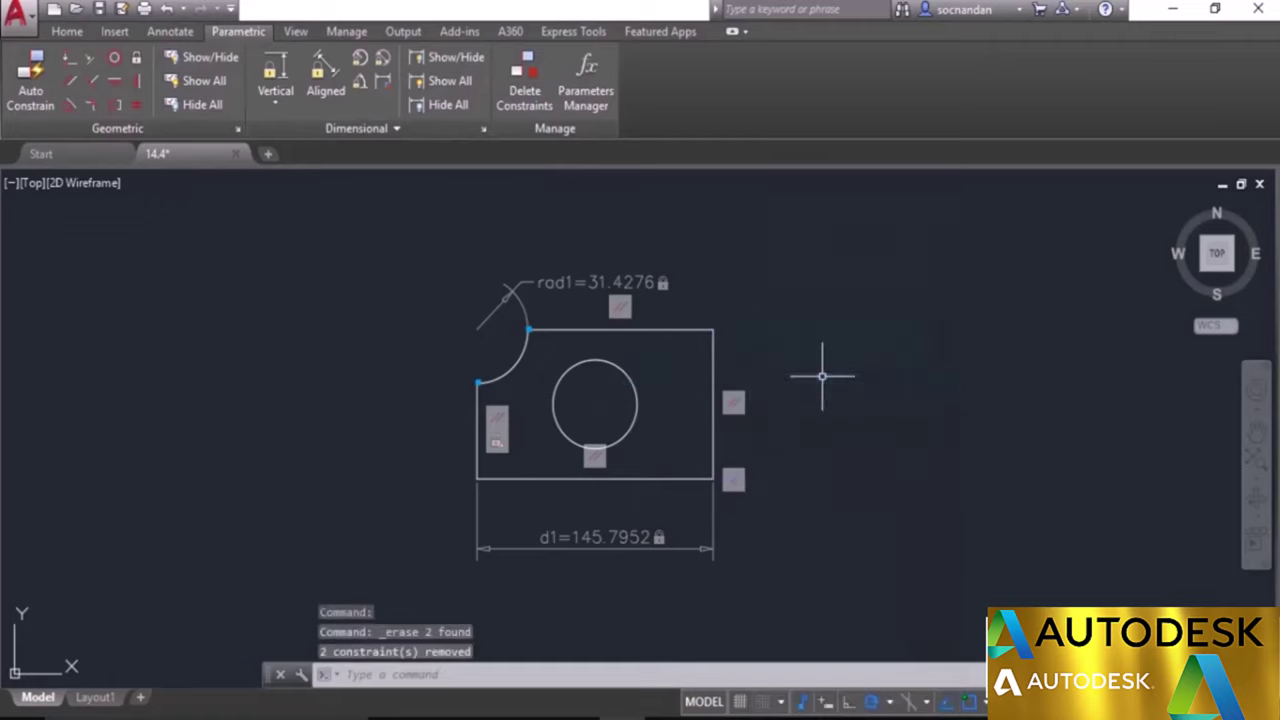
Switch back to Dynamic Constraint Mode and add a radius constraint to the circle, placed beyond its upper-right side with the default value.
click(362, 129)
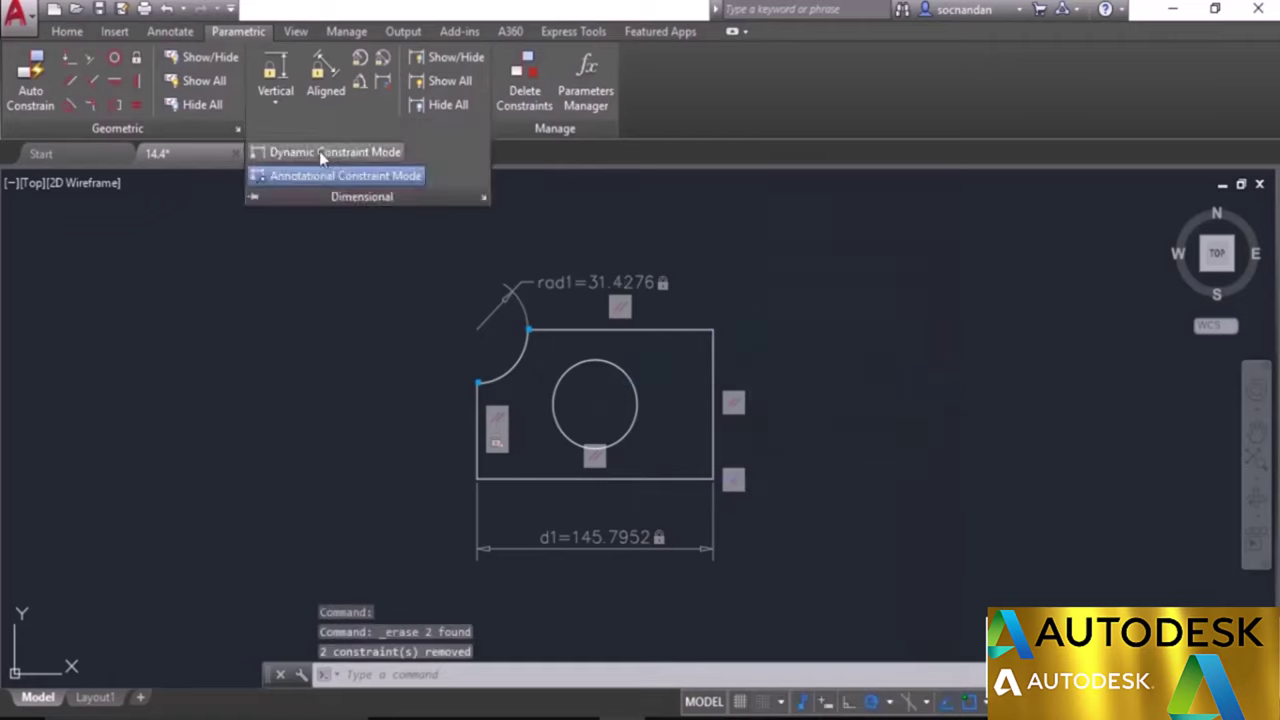
click(318, 151)
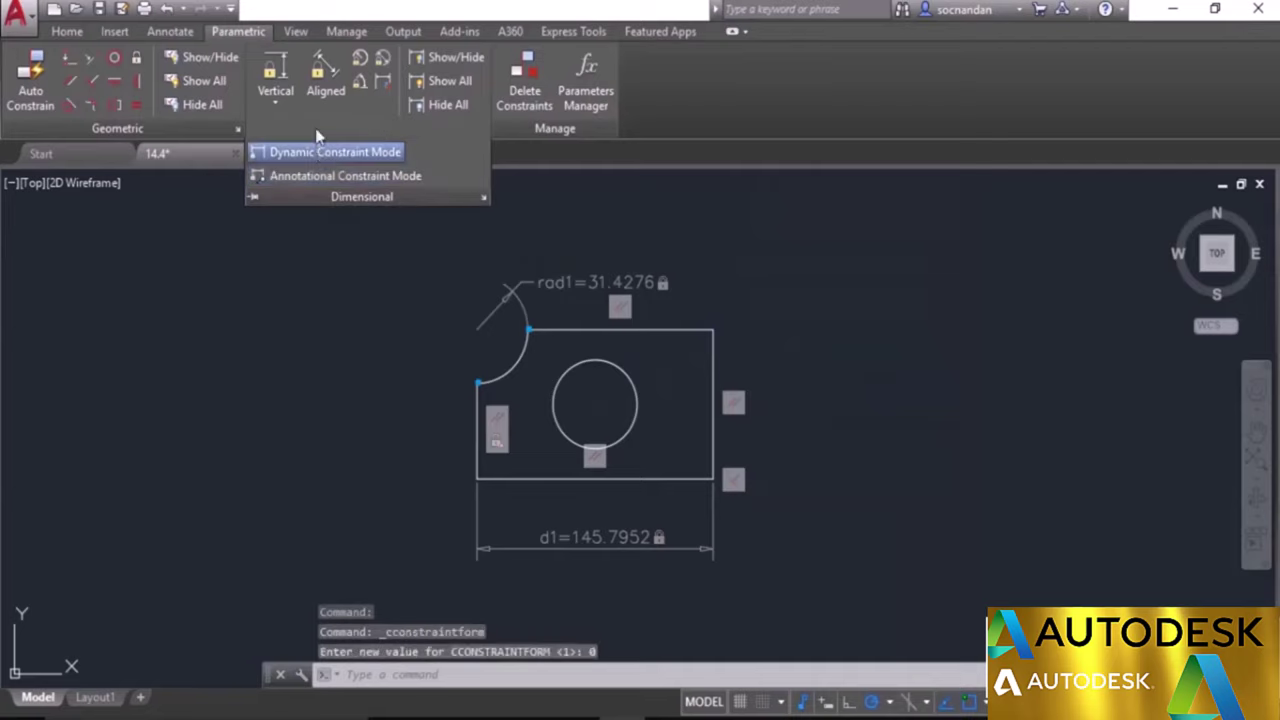
click(360, 57)
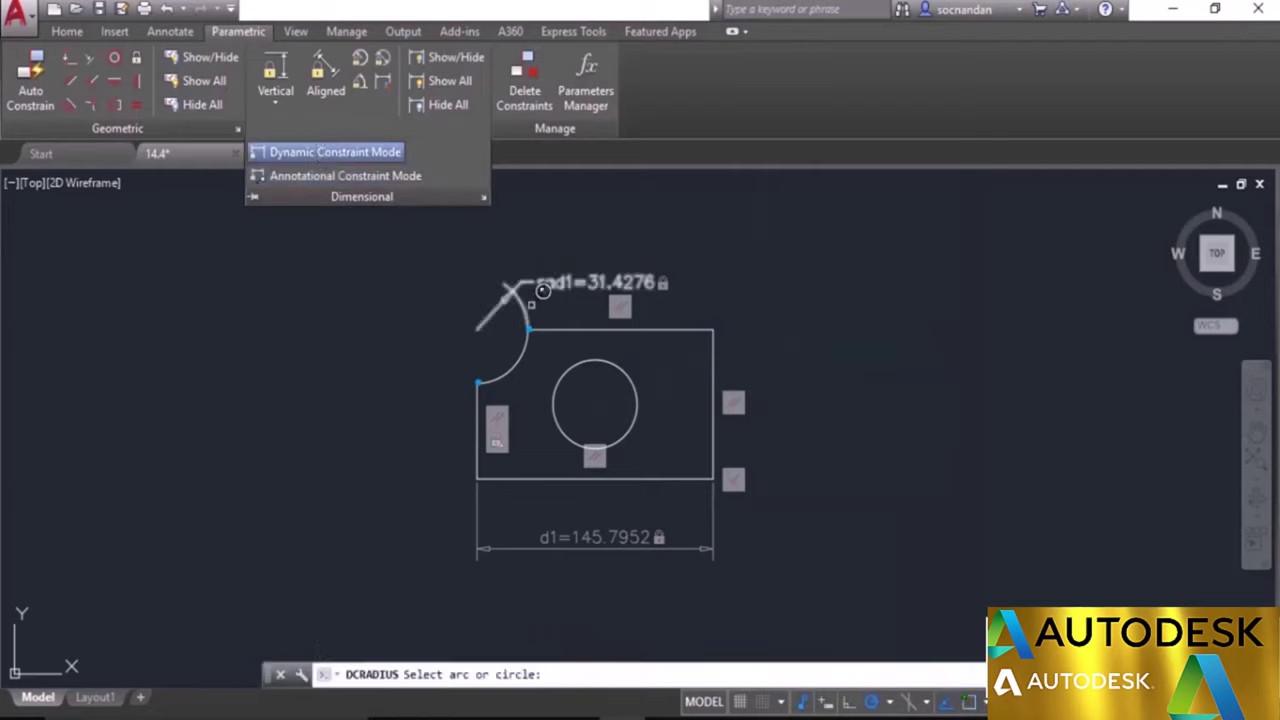
click(620, 368)
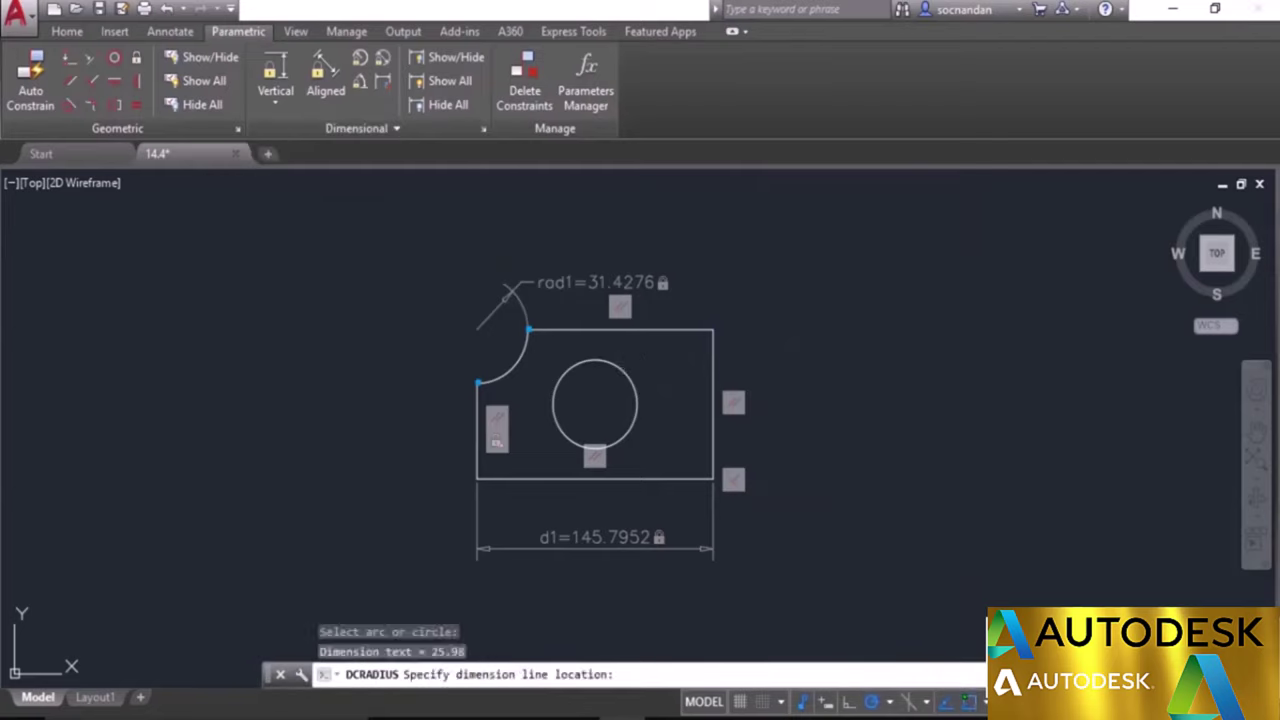
click(728, 305)
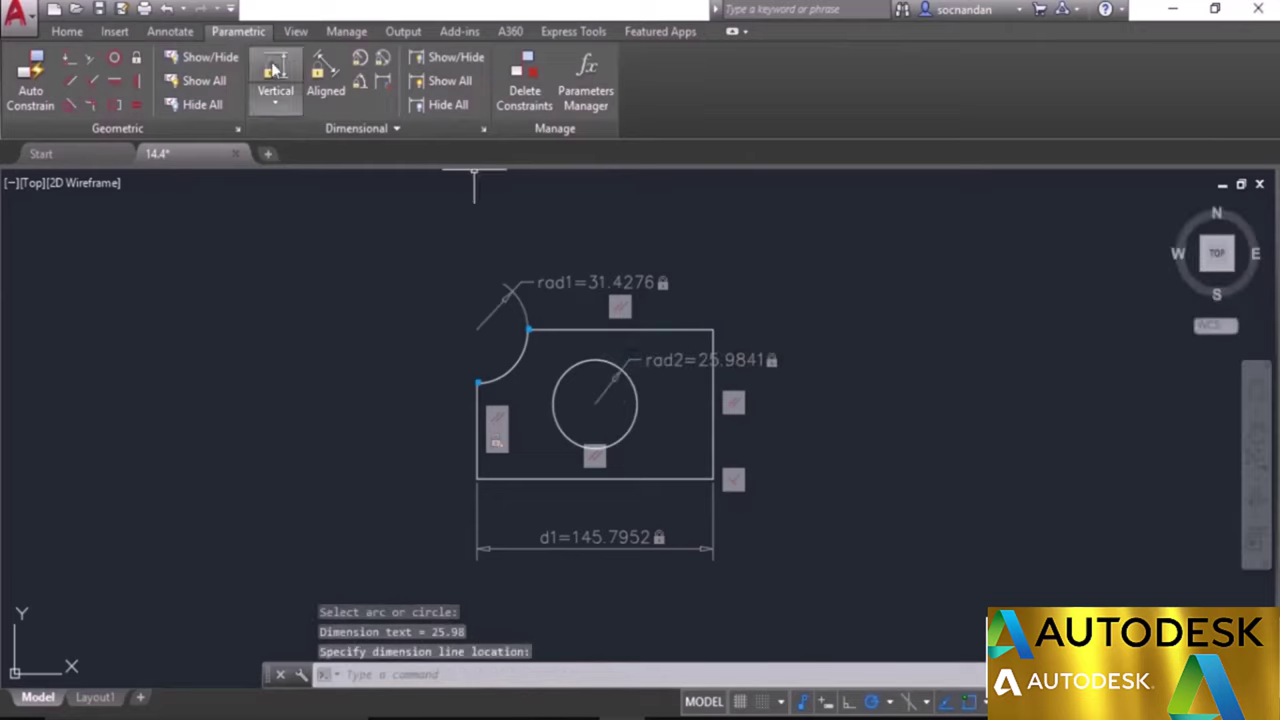
Add a dynamic vertical constraint between the ends of the plate's right edge, placed outside the plate with its default value.
click(275, 80)
click(718, 328)
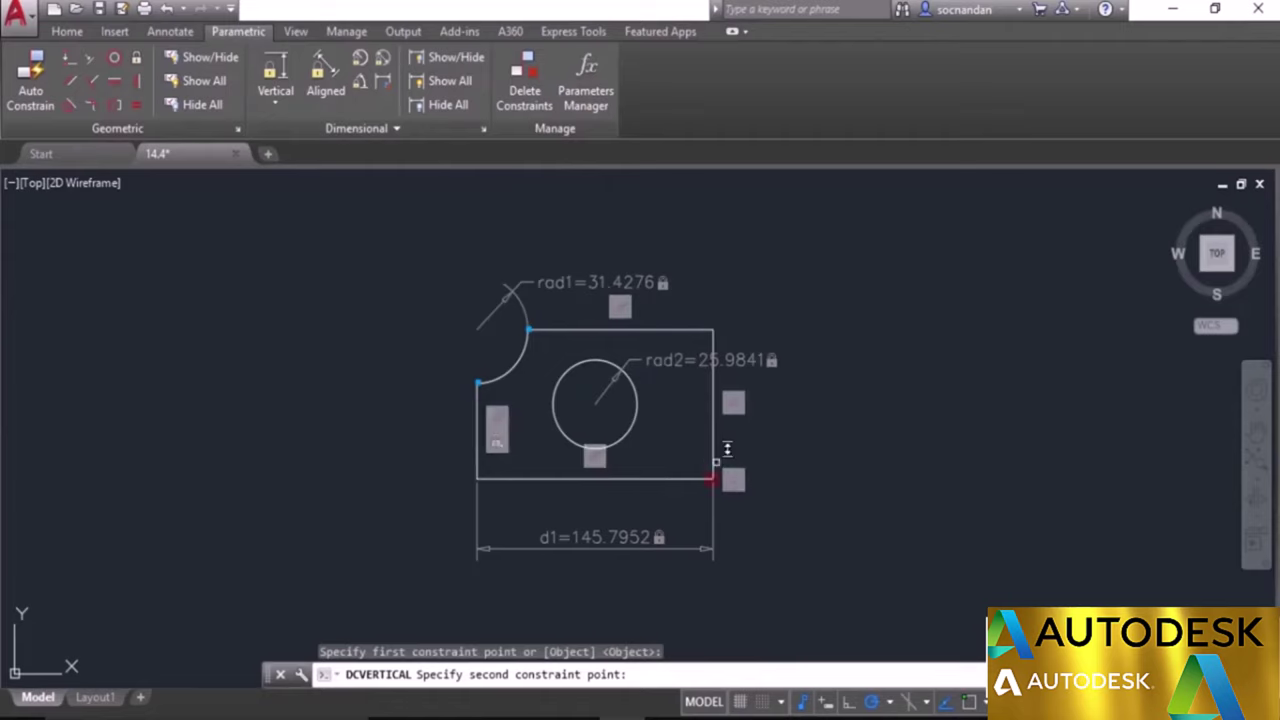
click(713, 478)
click(855, 434)
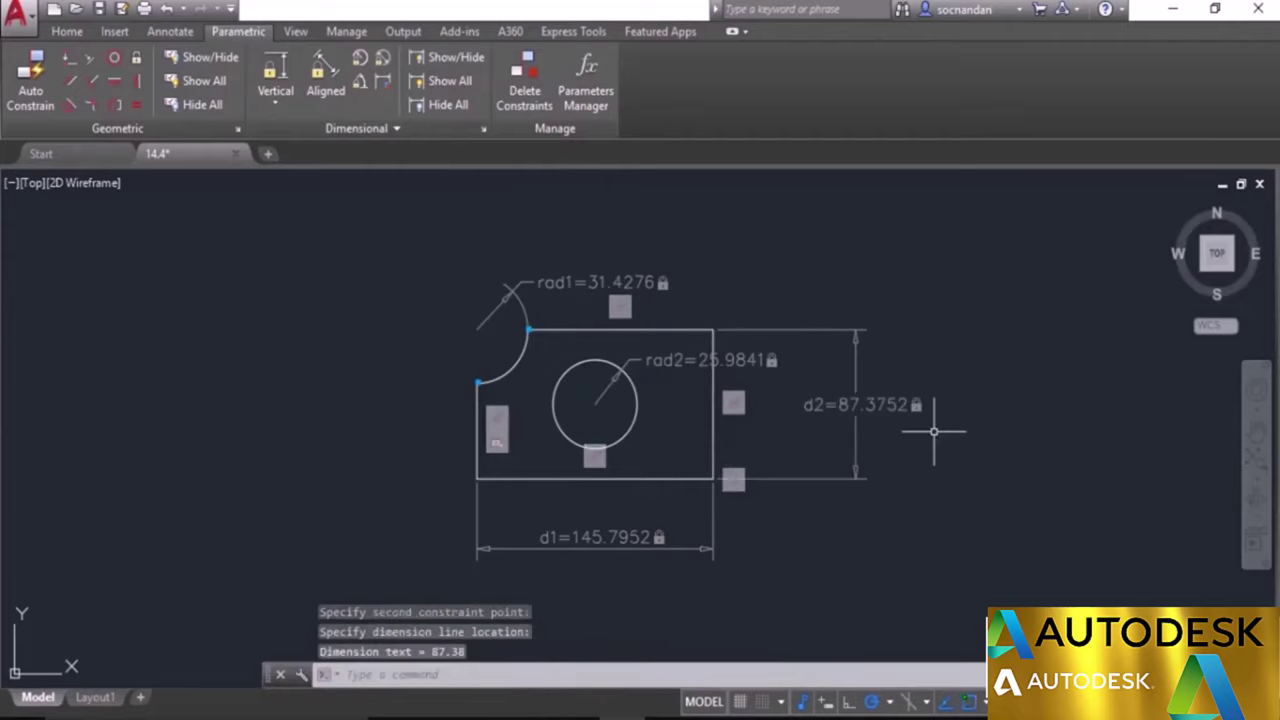
Hide all dimensional constraints on the plate and show them all again.
click(447, 106)
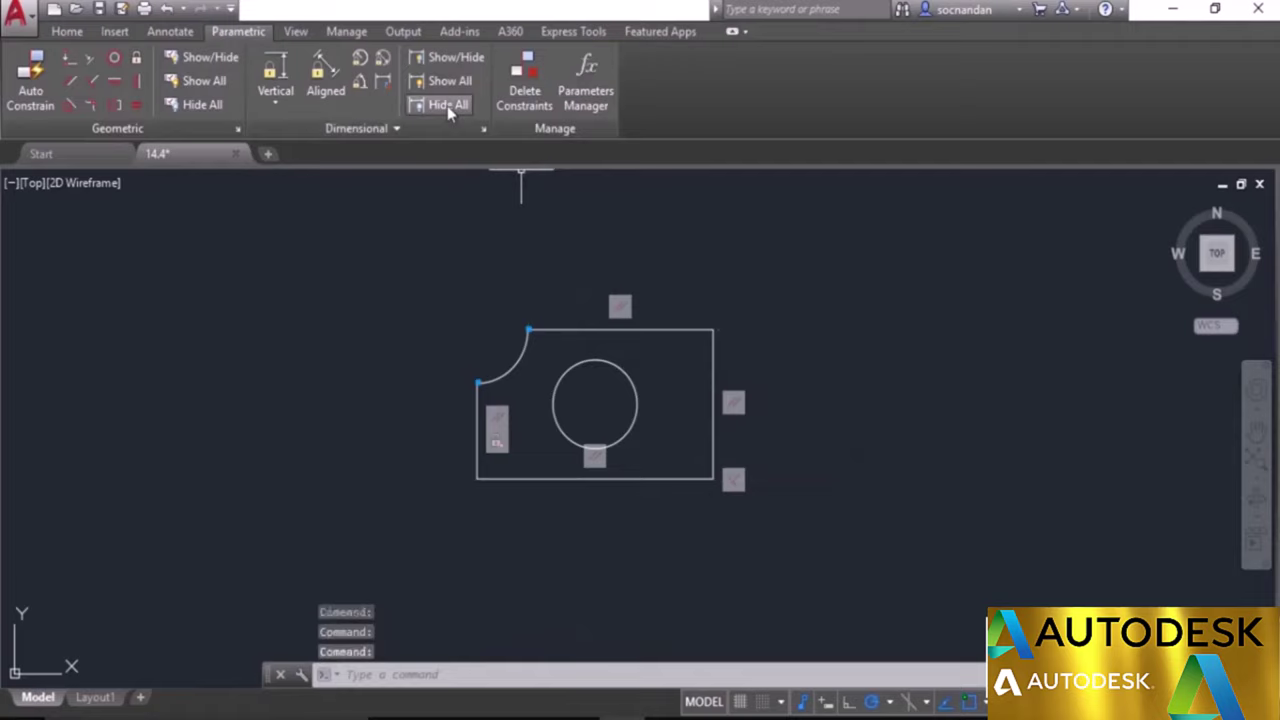
click(447, 80)
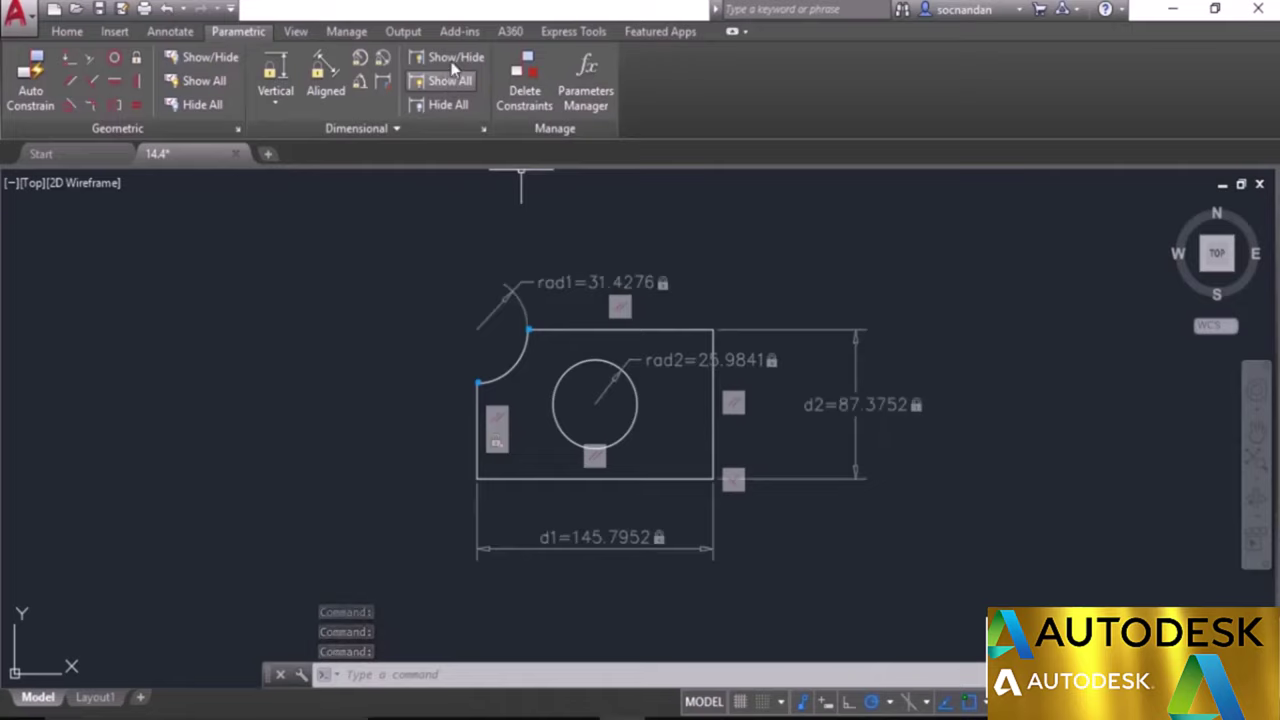
Hide only the dimensional constraint of the plate's right edge and show all dimensional constraints again.
click(446, 57)
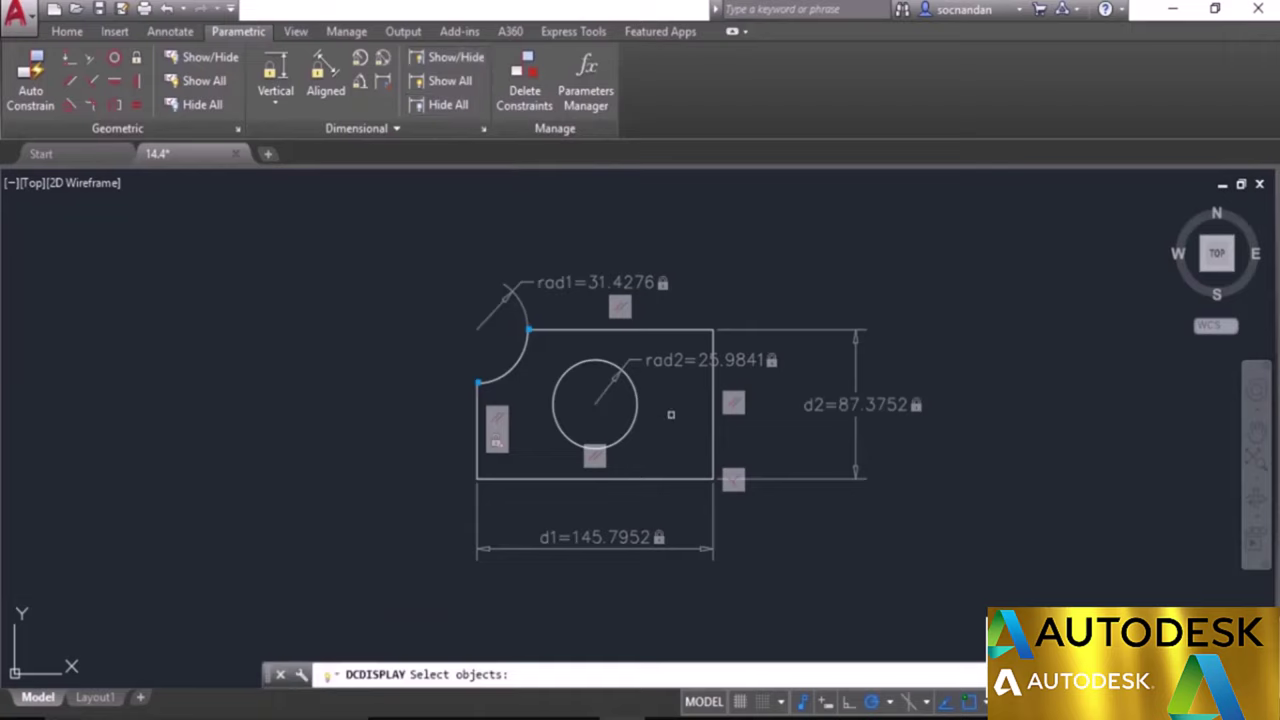
click(714, 385)
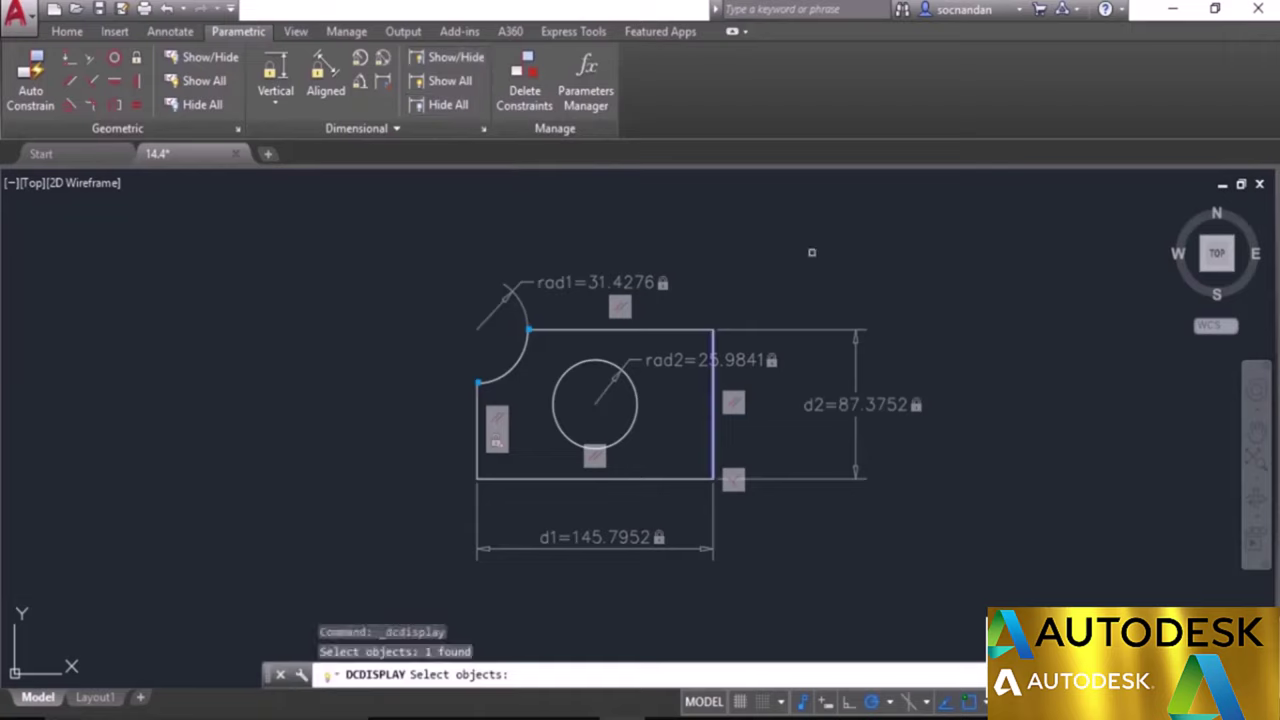
key(Return)
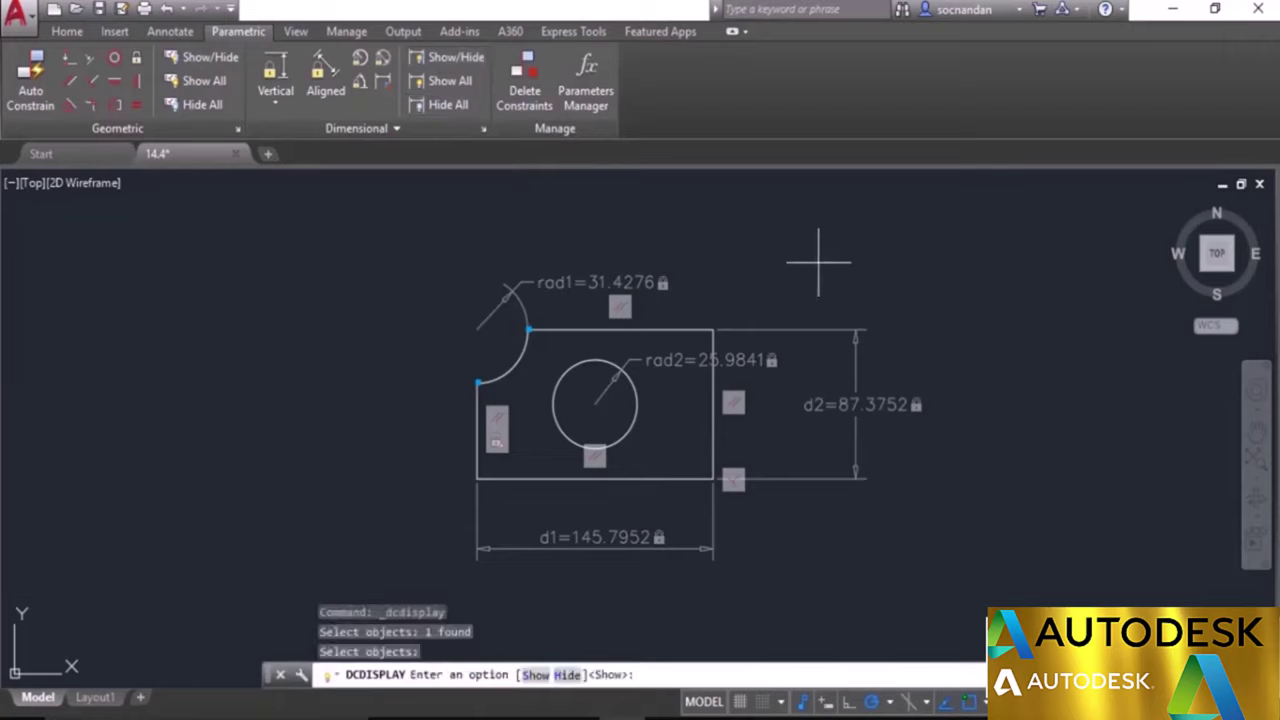
click(567, 675)
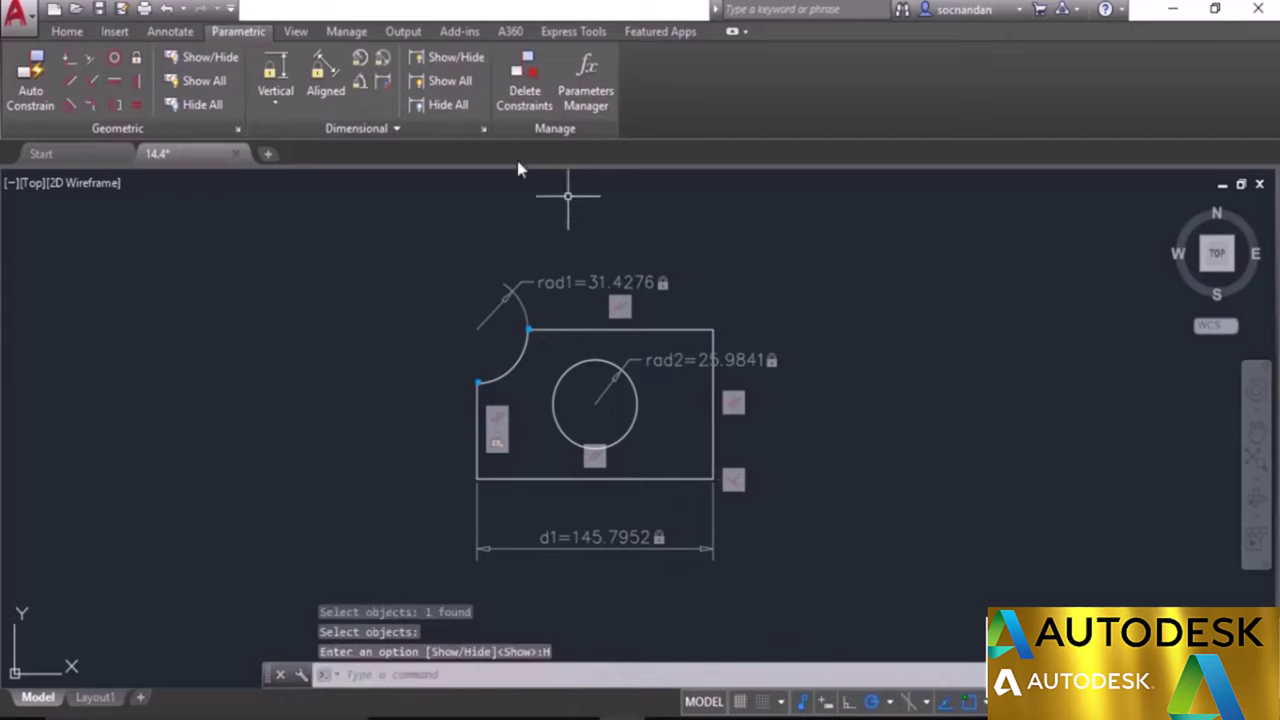
click(447, 82)
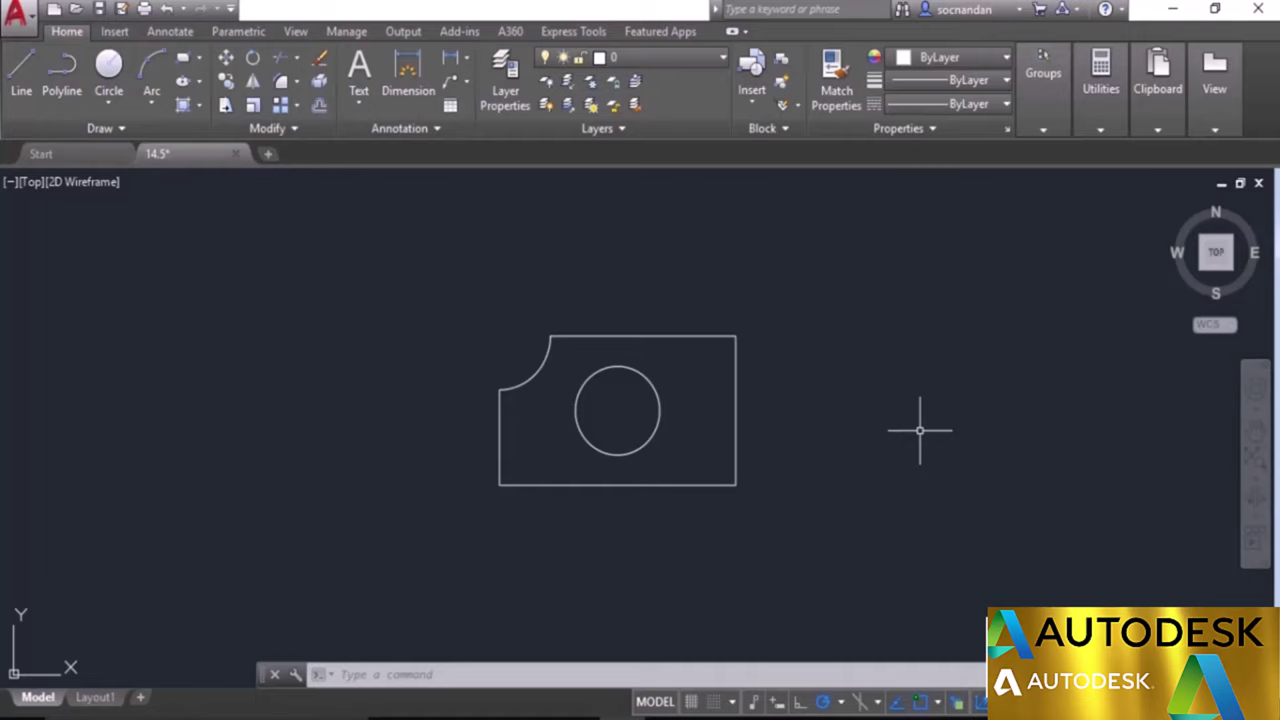
Open the Parameters Manager for the 14.5 drawing and show all dimensional constraints on the plate.
click(258, 32)
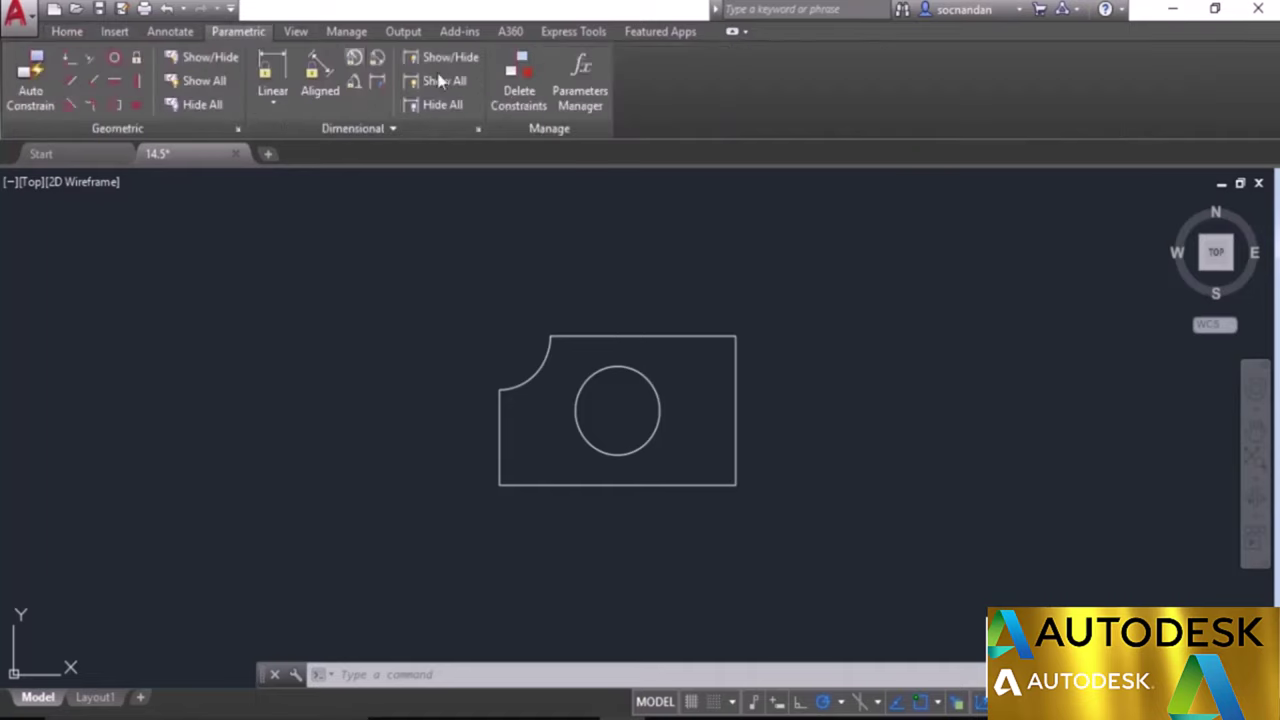
click(577, 75)
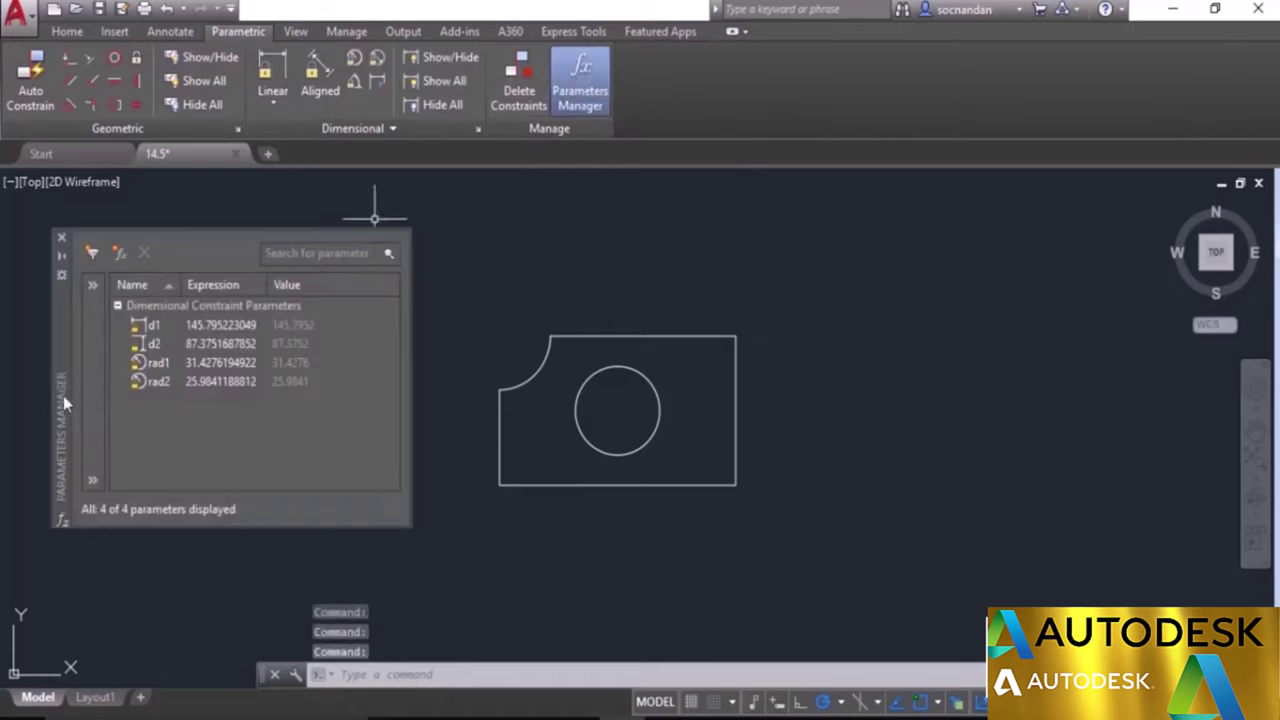
drag(63, 395, 68, 399)
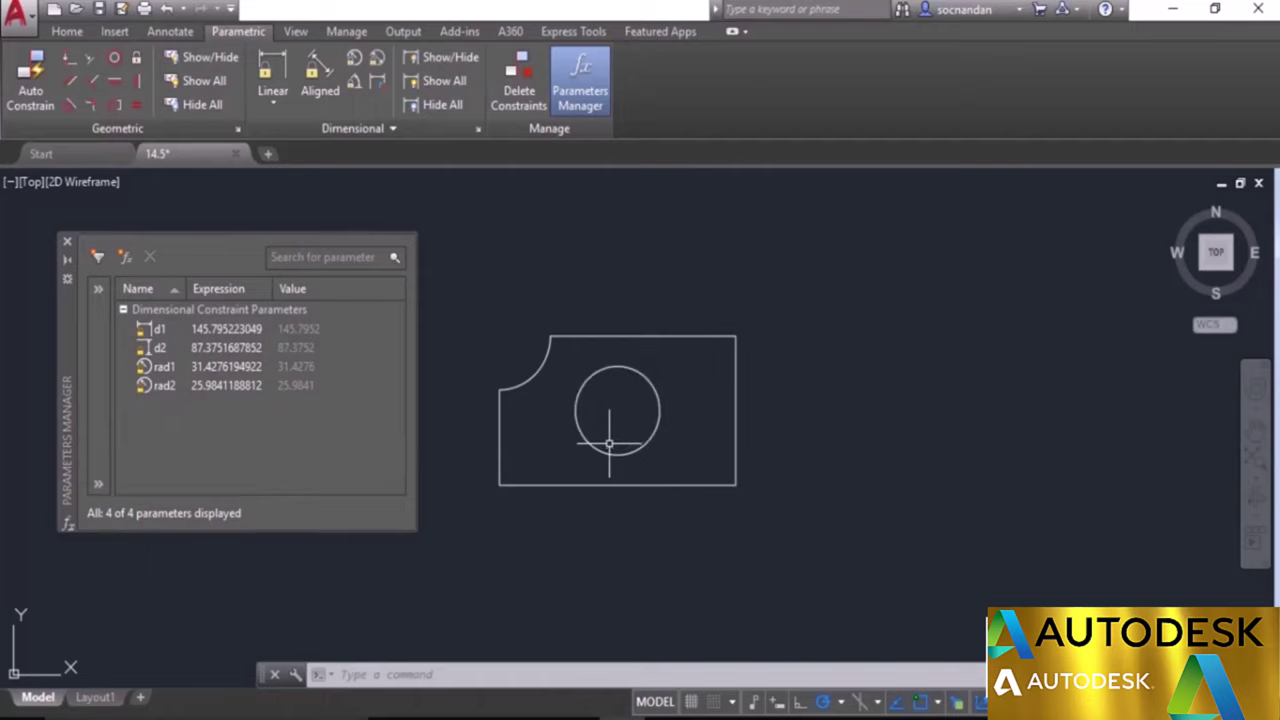
click(449, 83)
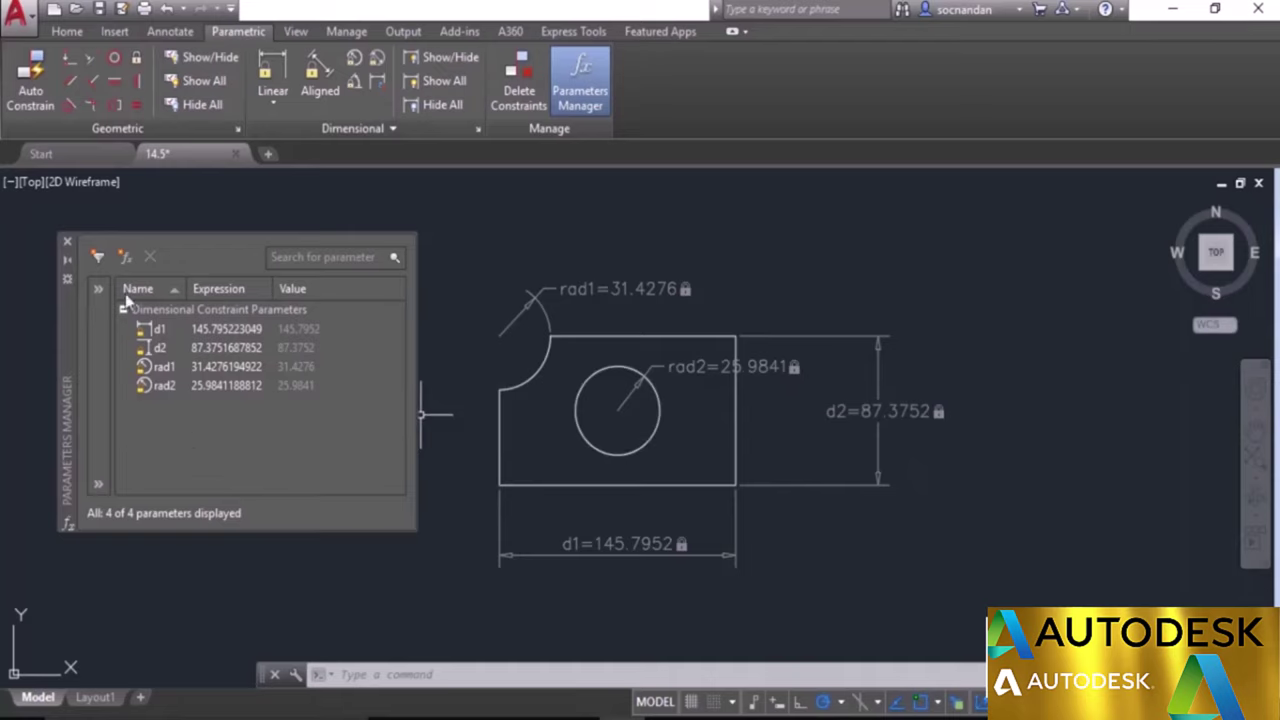
Add a user parameter named area for the circle, with the expression pi*rad2^2.
click(123, 257)
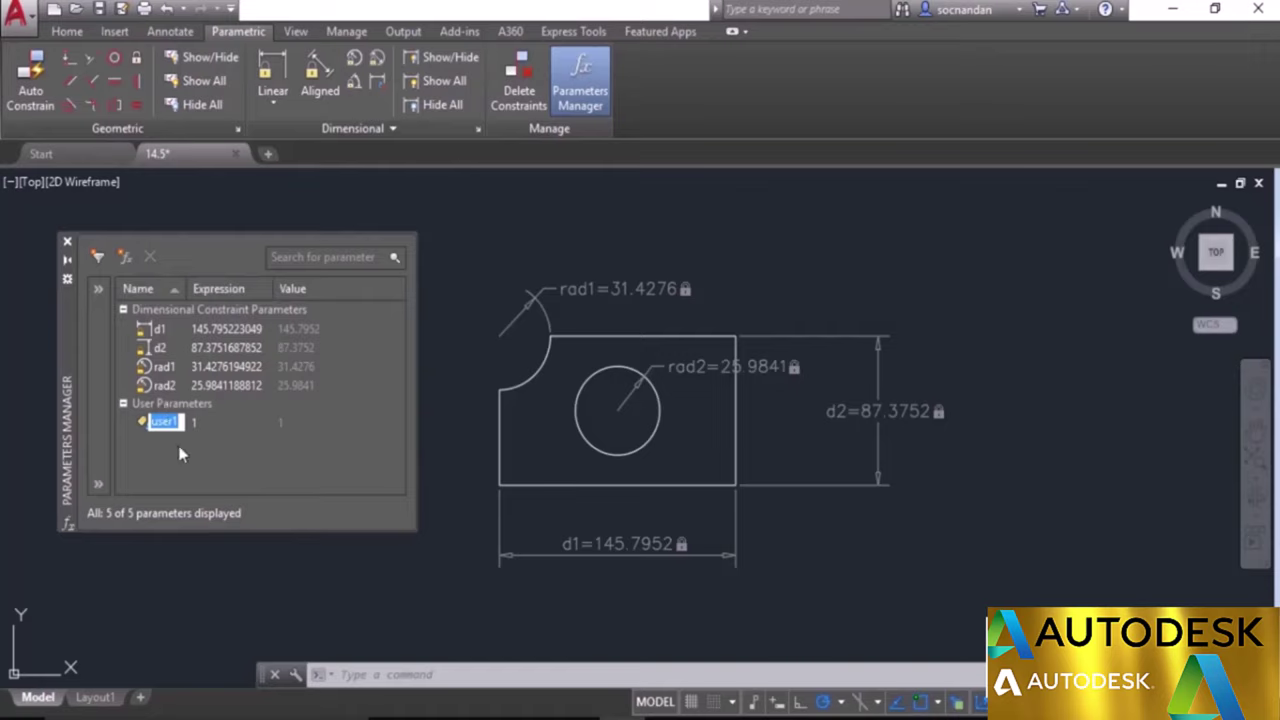
text(area)
key(Return)
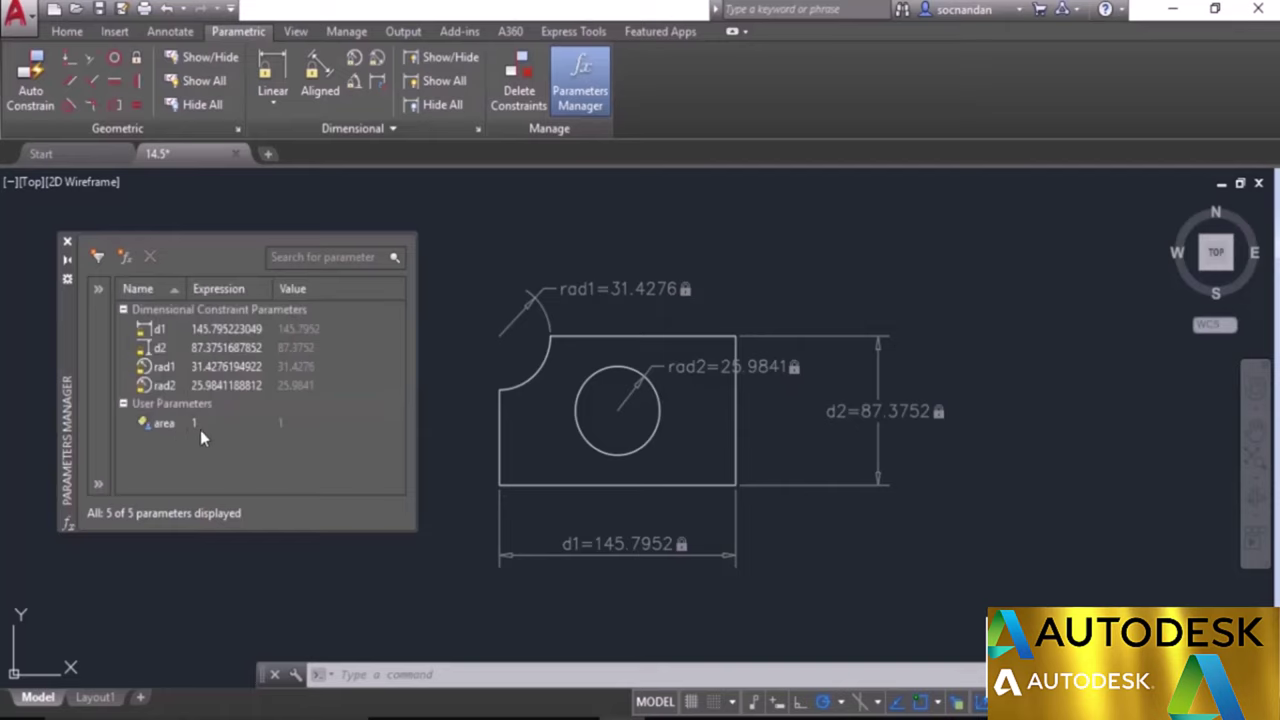
click(195, 424)
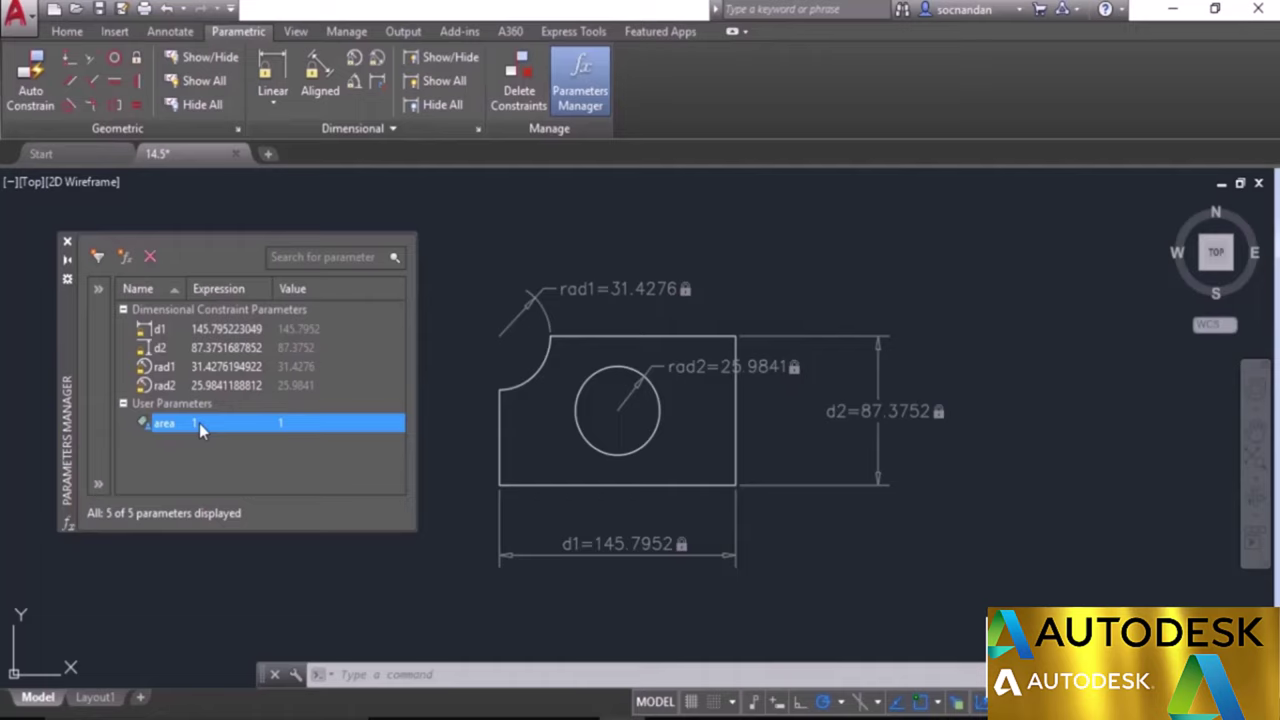
double_click(199, 423)
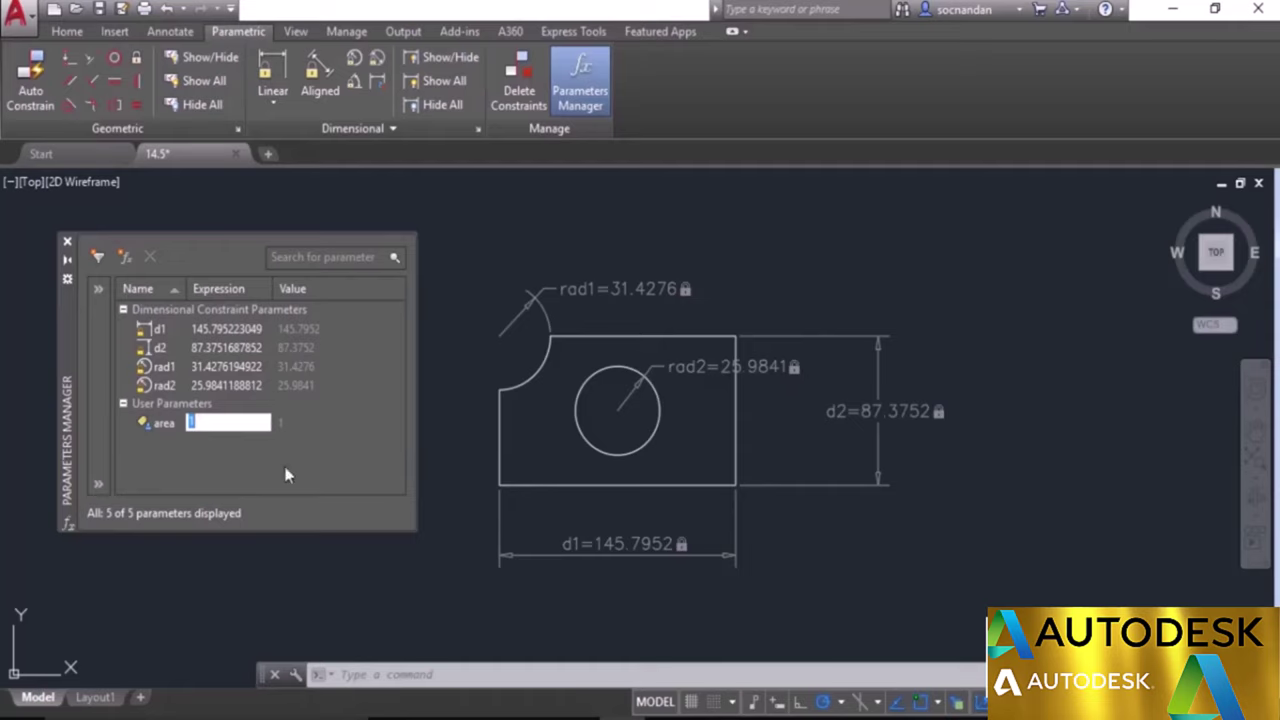
text(pi*ra)
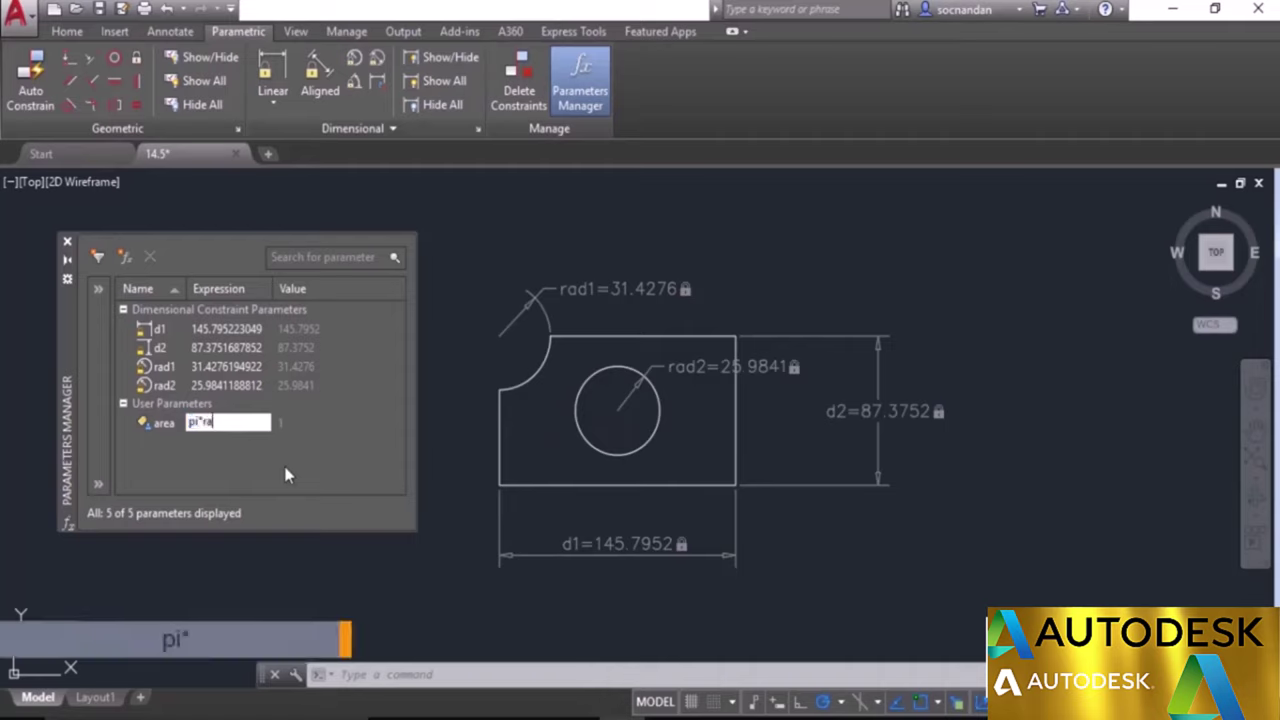
text(d2)
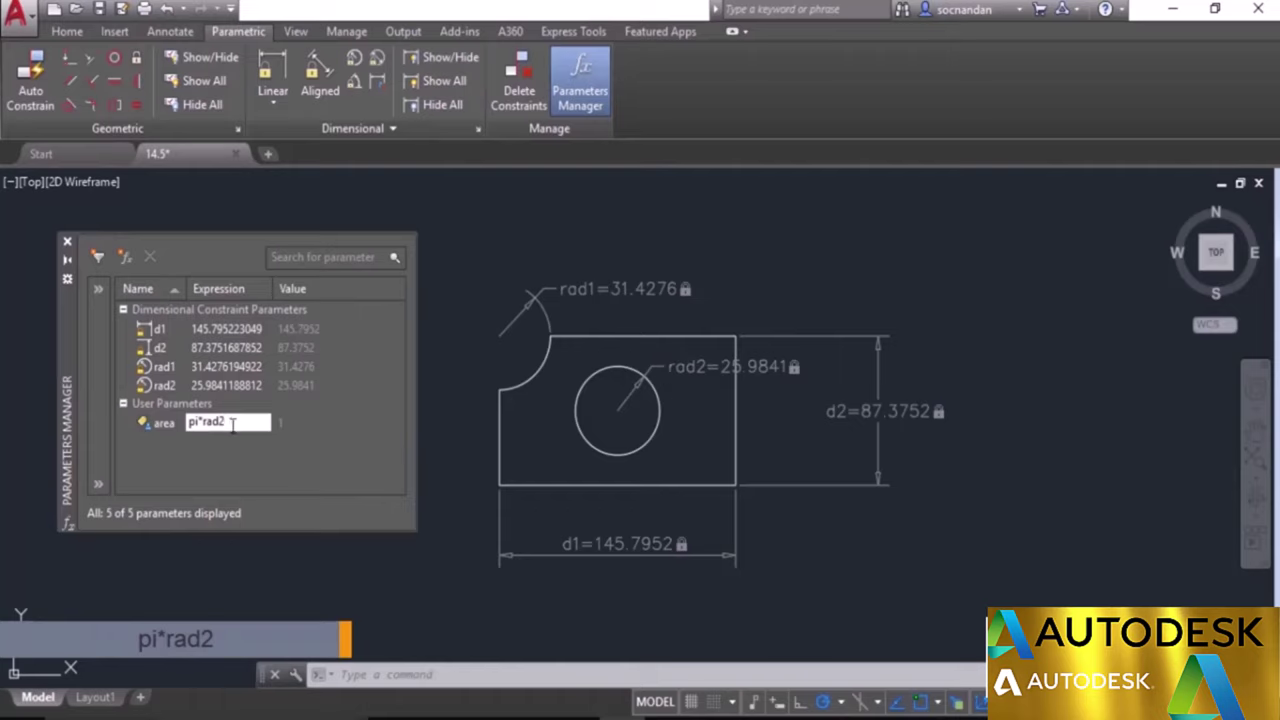
text(^)
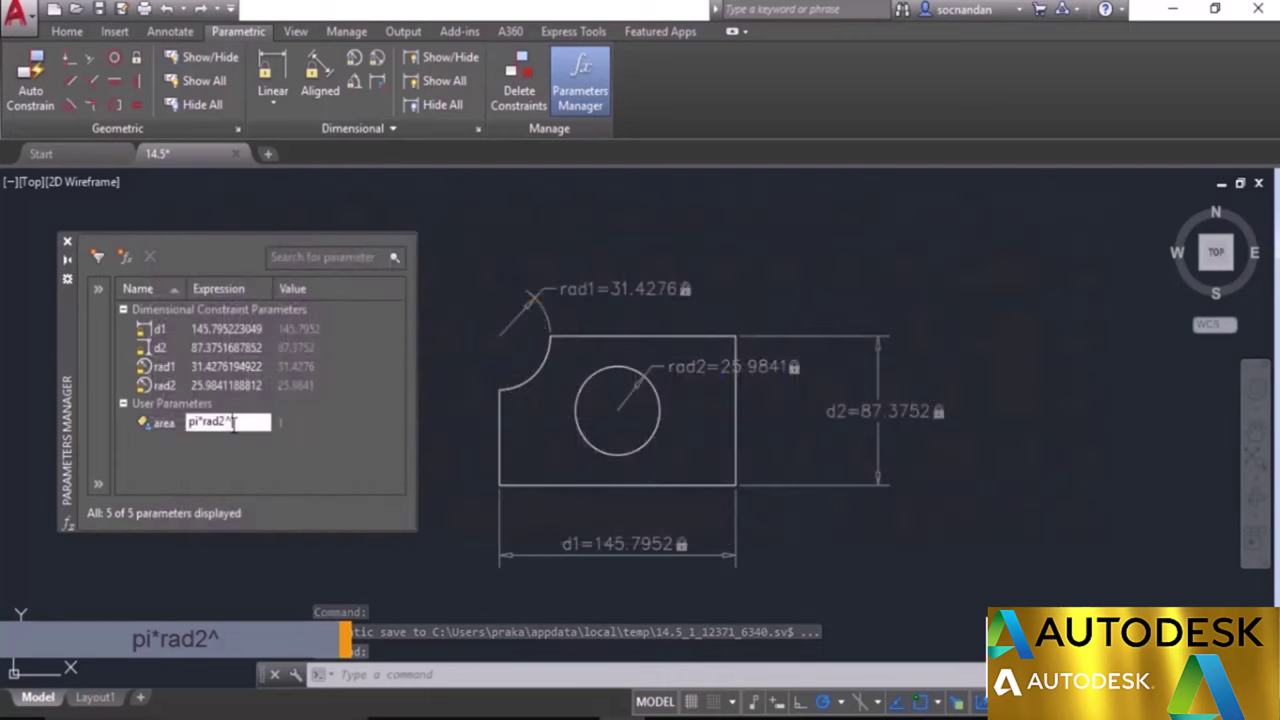
text(2)
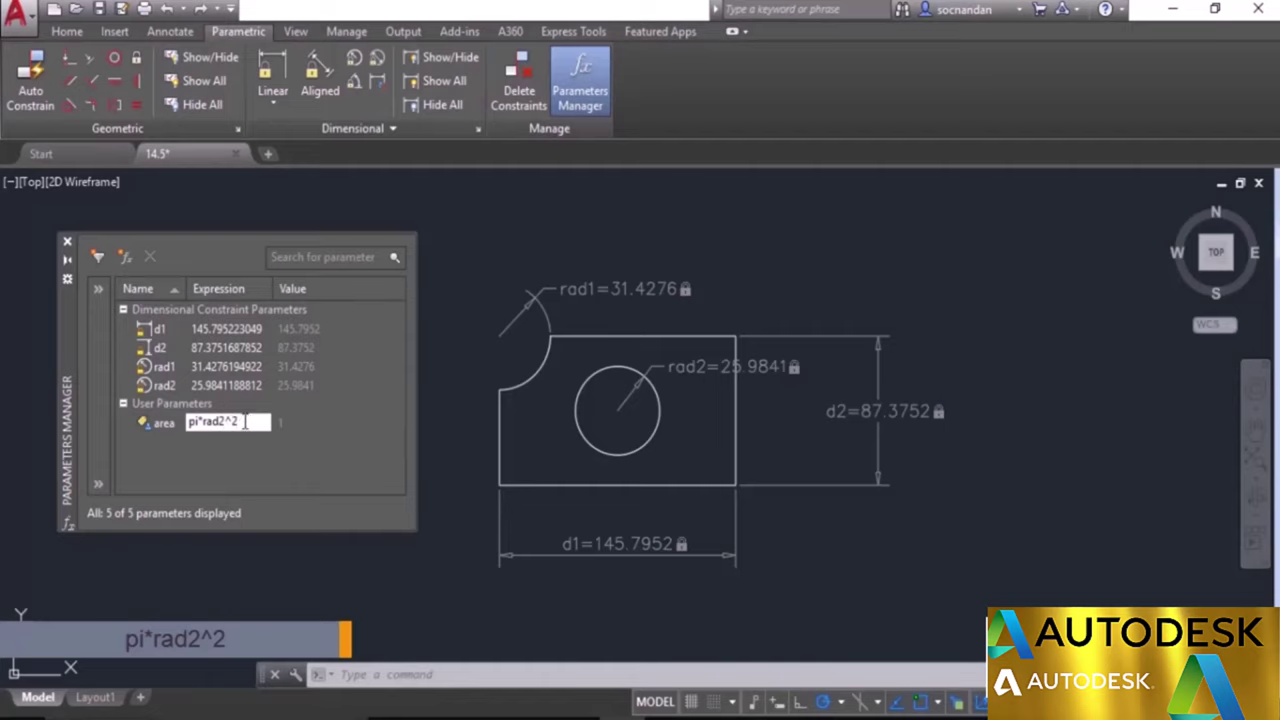
key(Return)
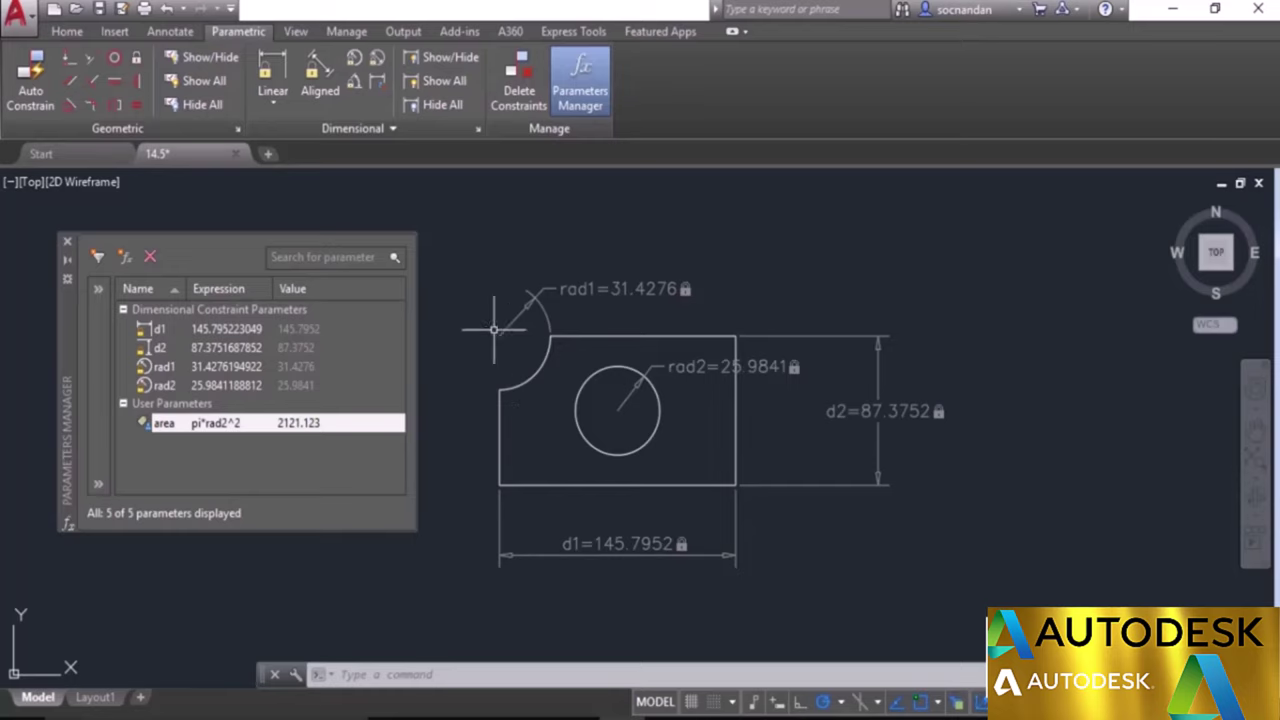
Add a second user parameter named rarea for the rectangle, with the expression d1*d2.
click(124, 256)
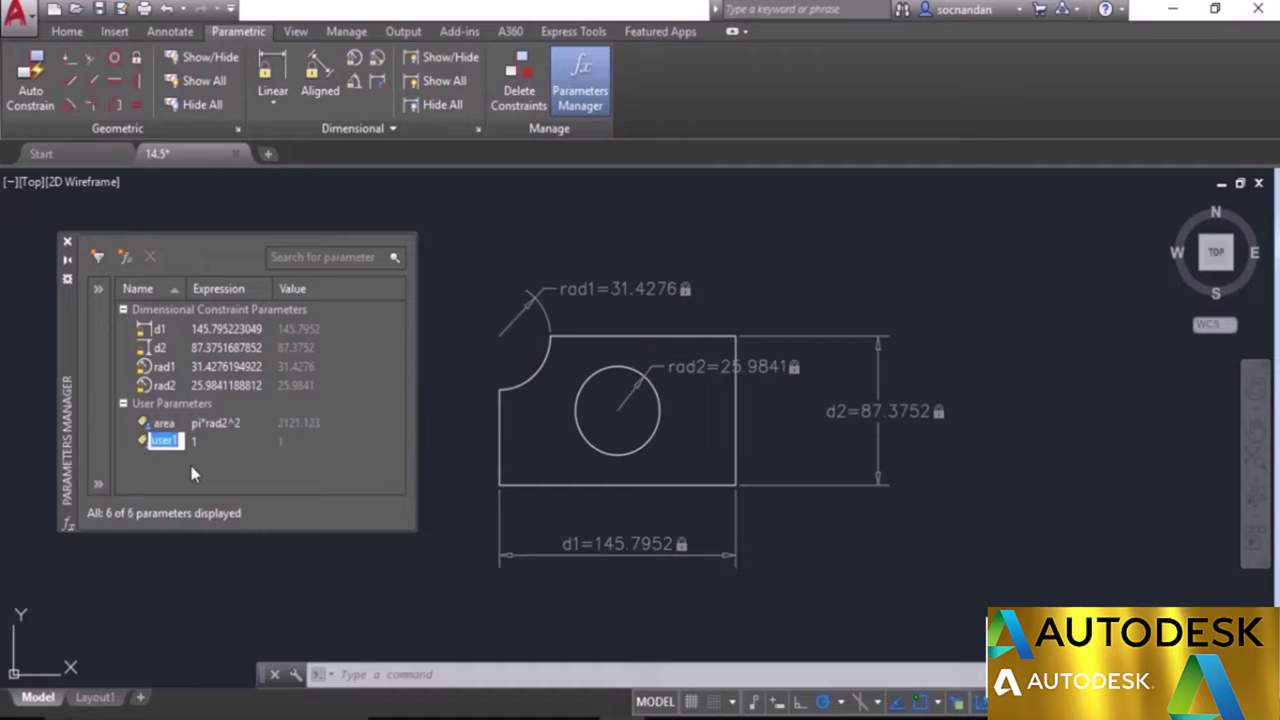
text(rarea)
key(Return)
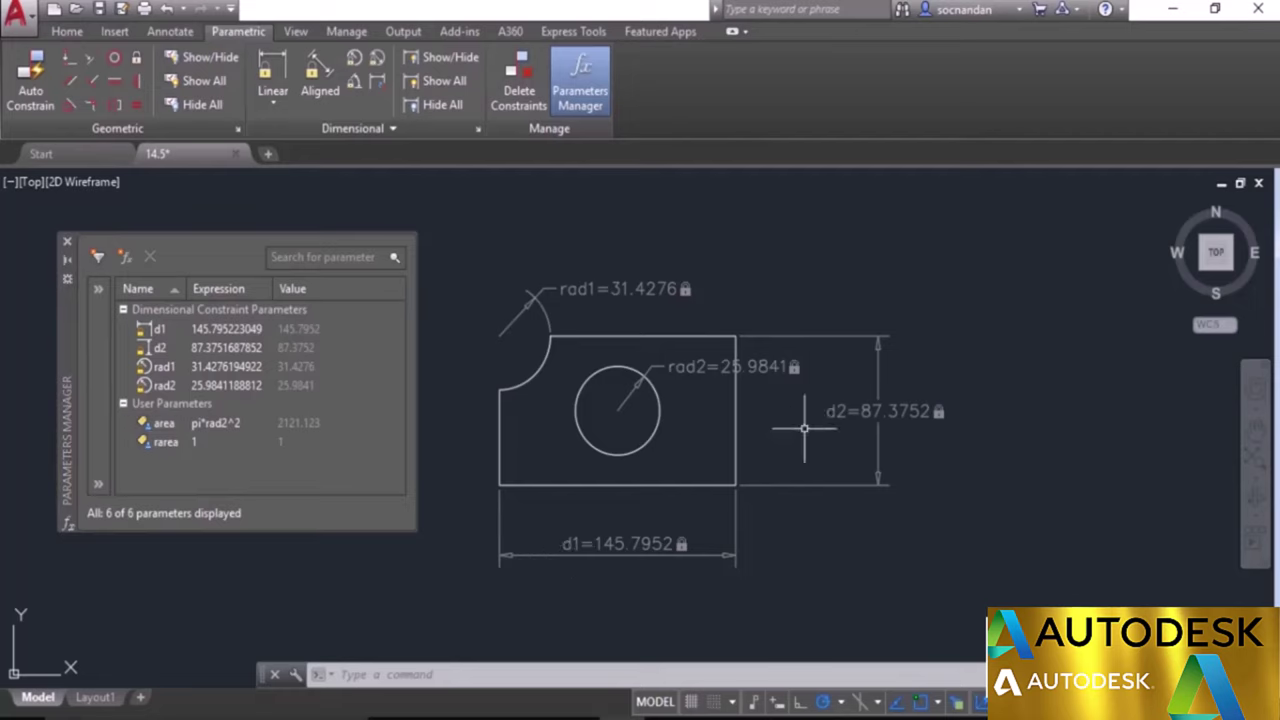
click(228, 450)
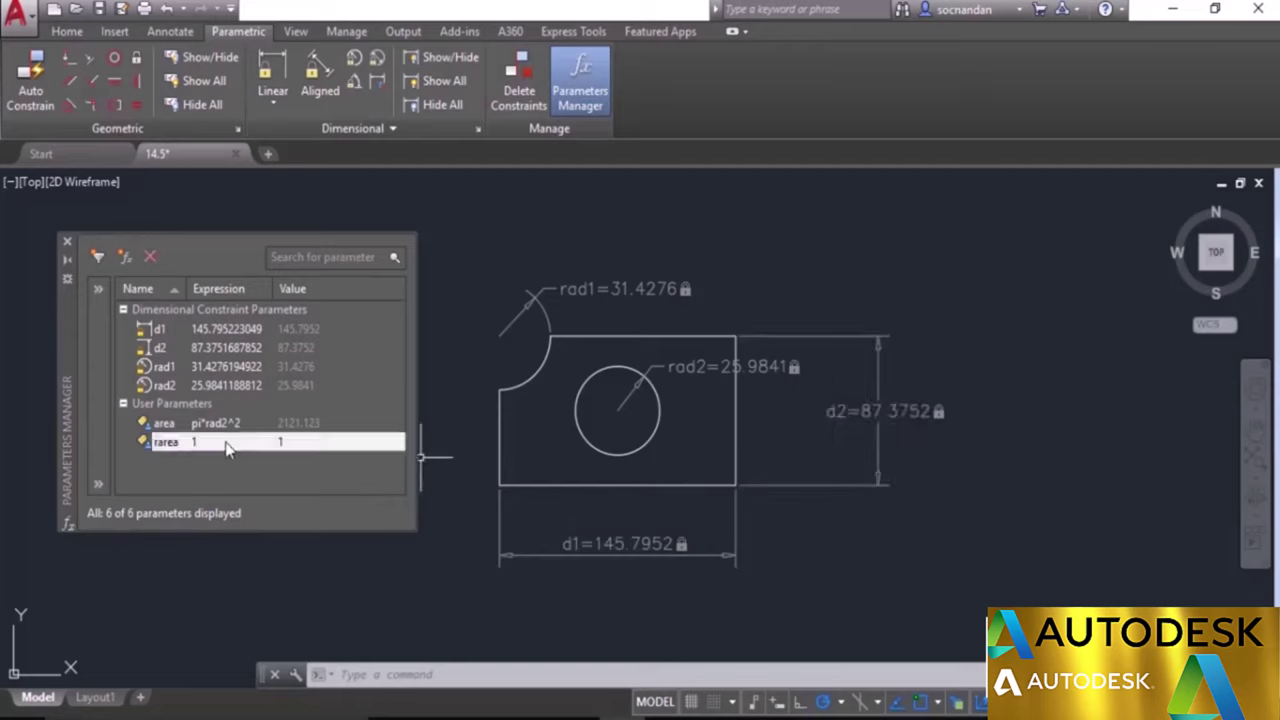
double_click(225, 443)
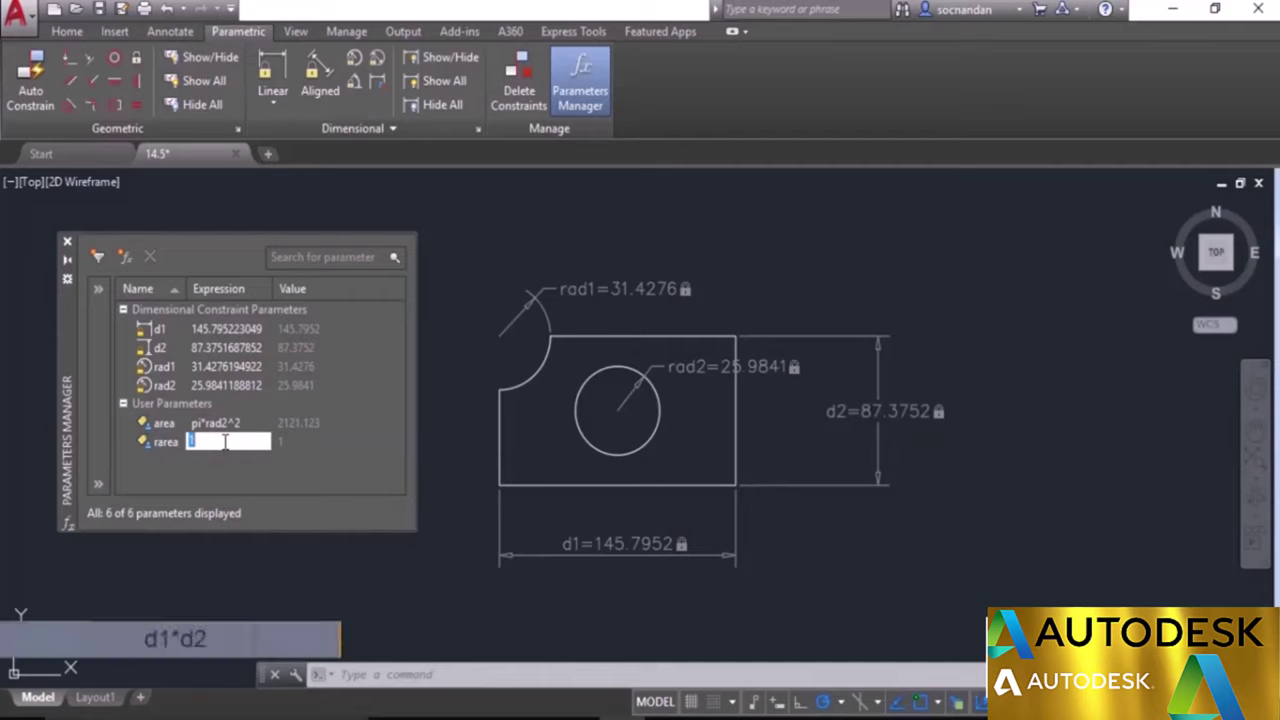
text(d1*d2)
key(Return)
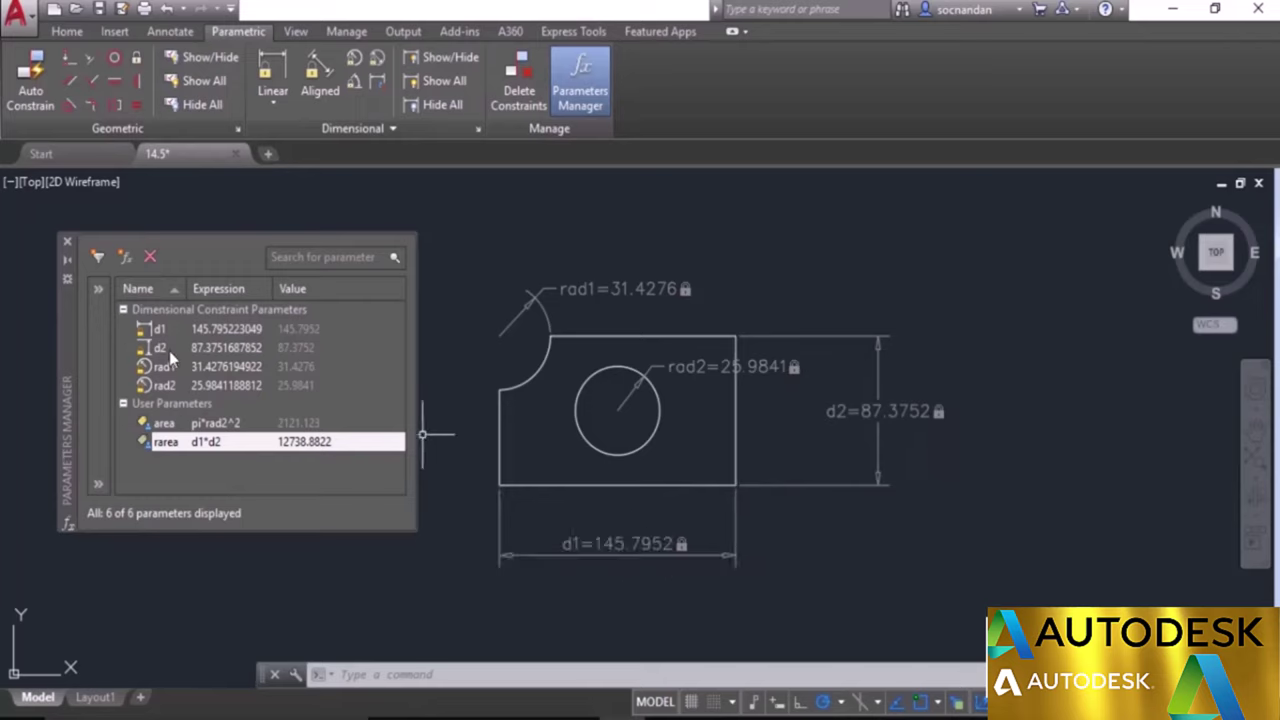
Set the expression of the plate height parameter d2 to d1/2 in the Parameters Manager.
double_click(242, 347)
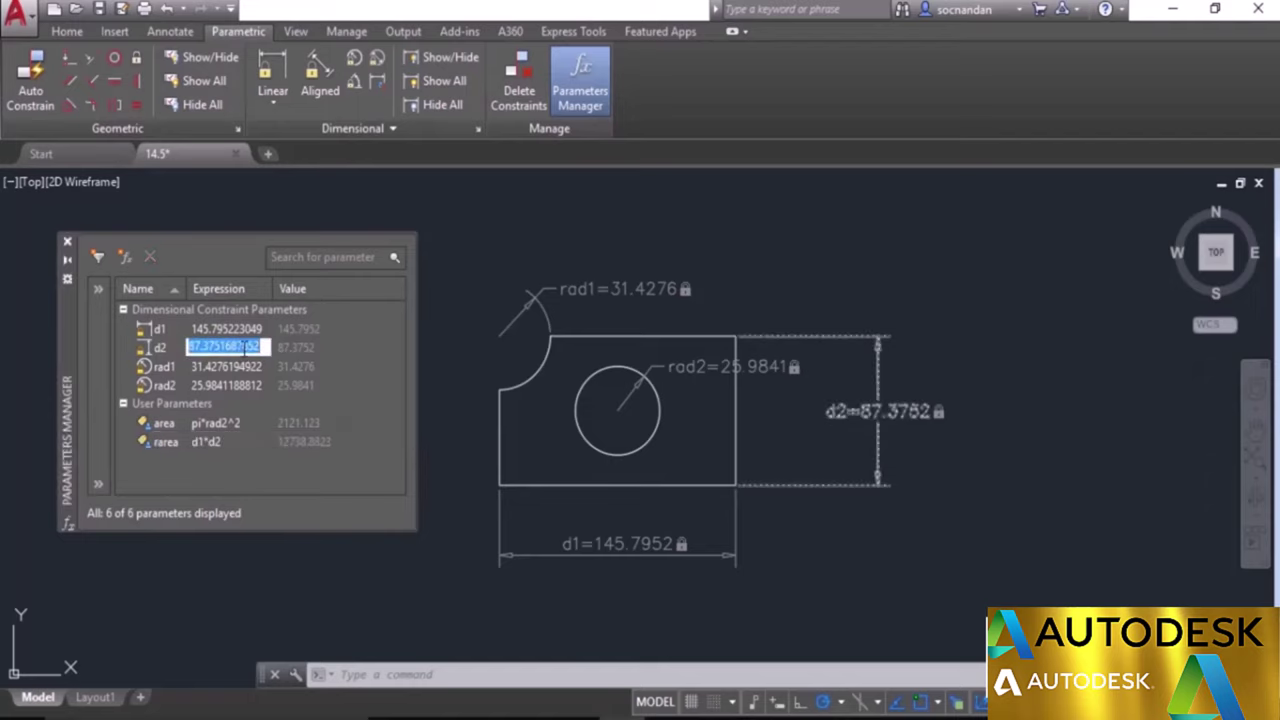
text(d1/2)
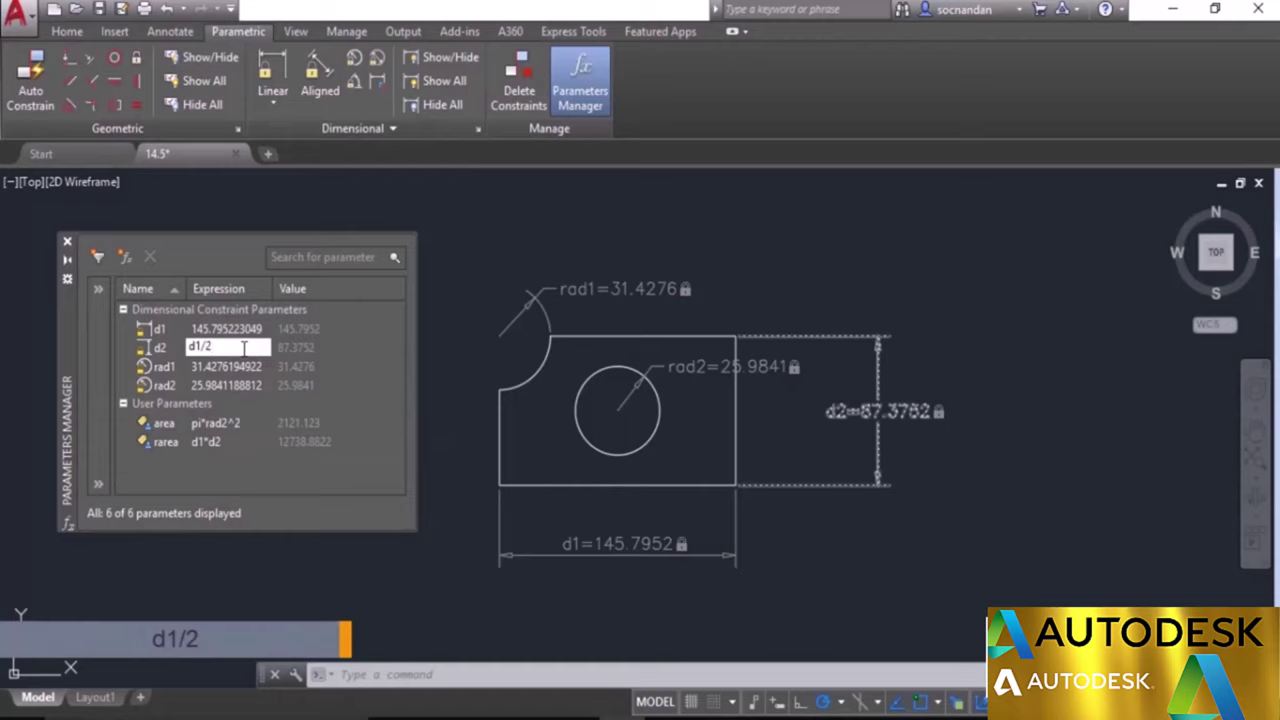
key(Return)
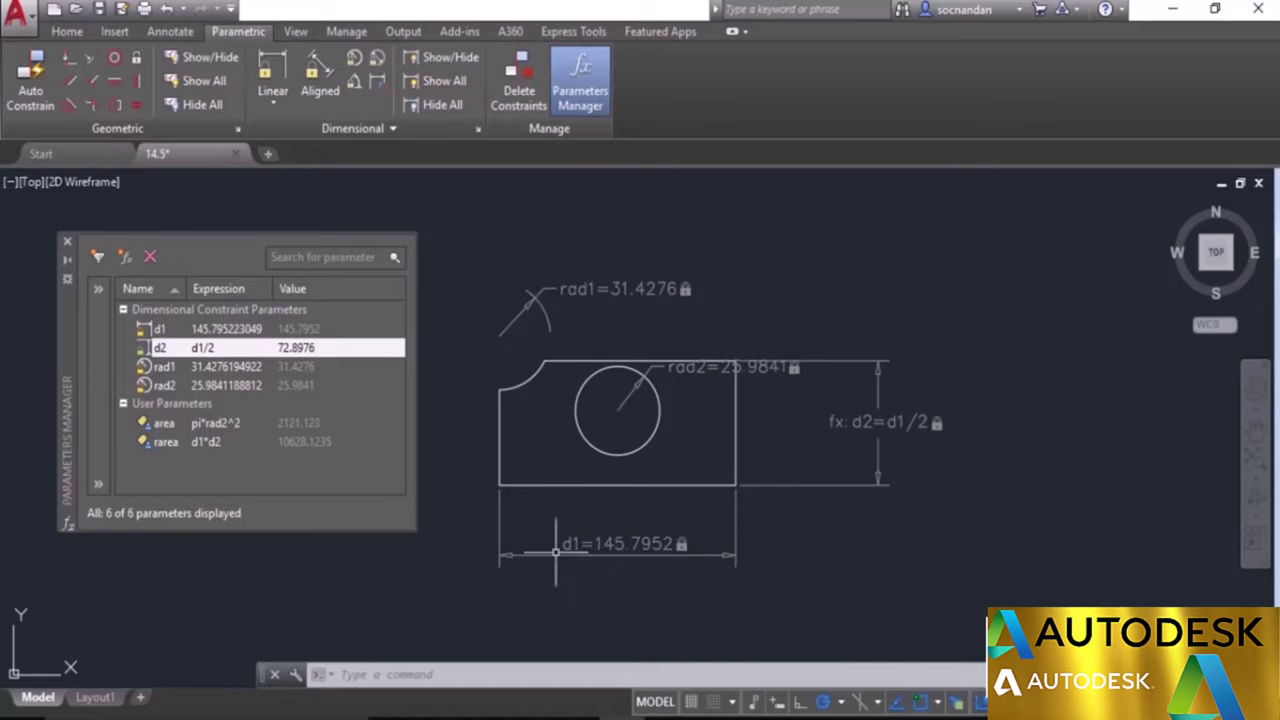
Set the expression of the plate width parameter d1 to 5*rad2 in the Parameters Manager.
double_click(230, 333)
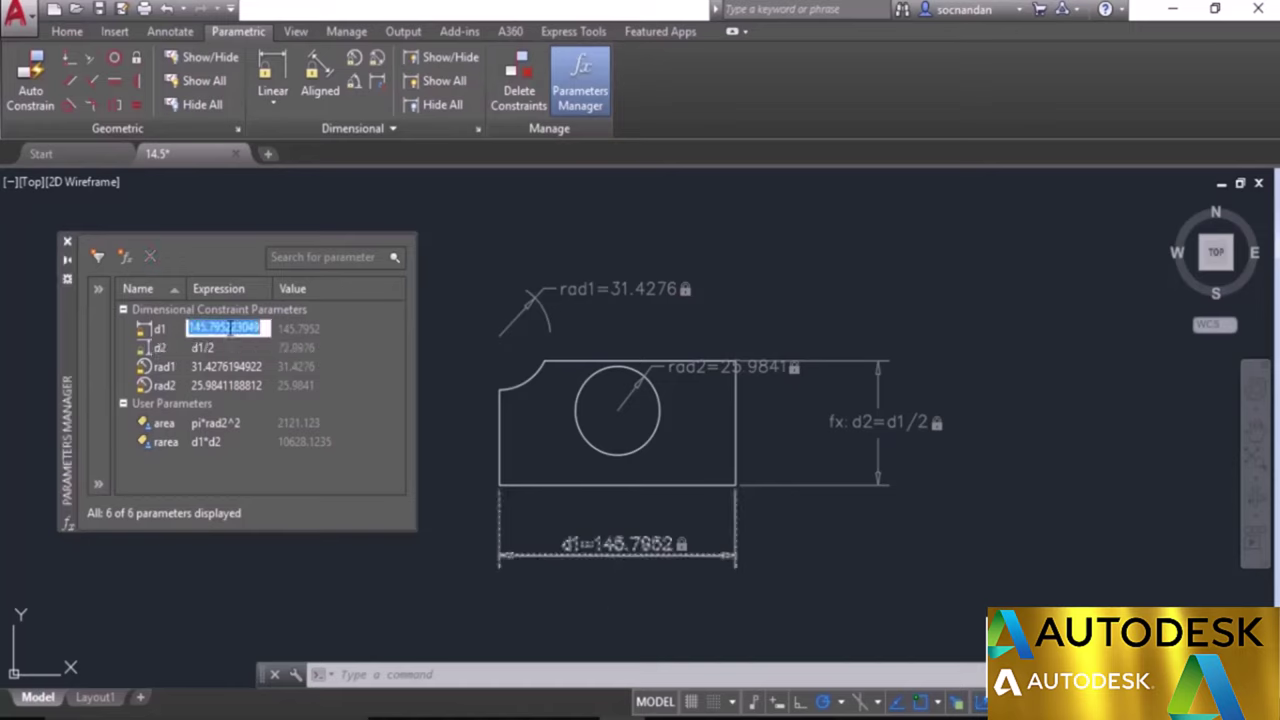
text(5*ra)
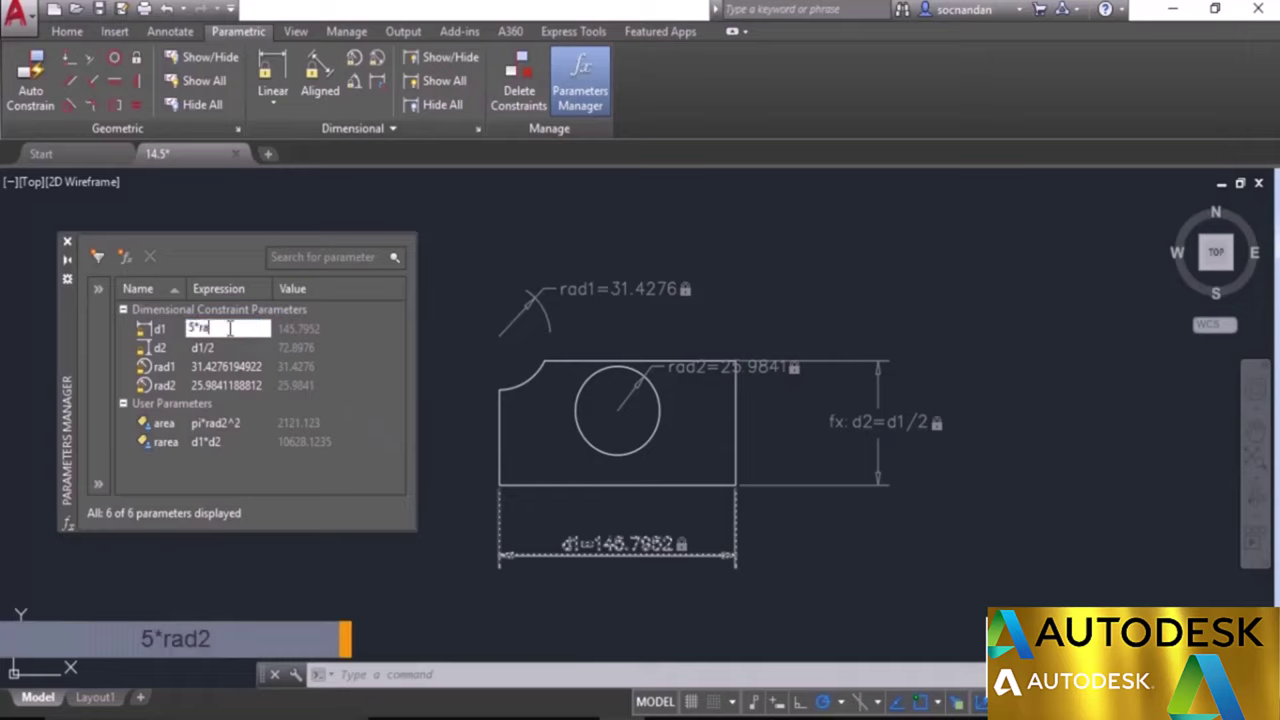
text(d2)
key(Return)
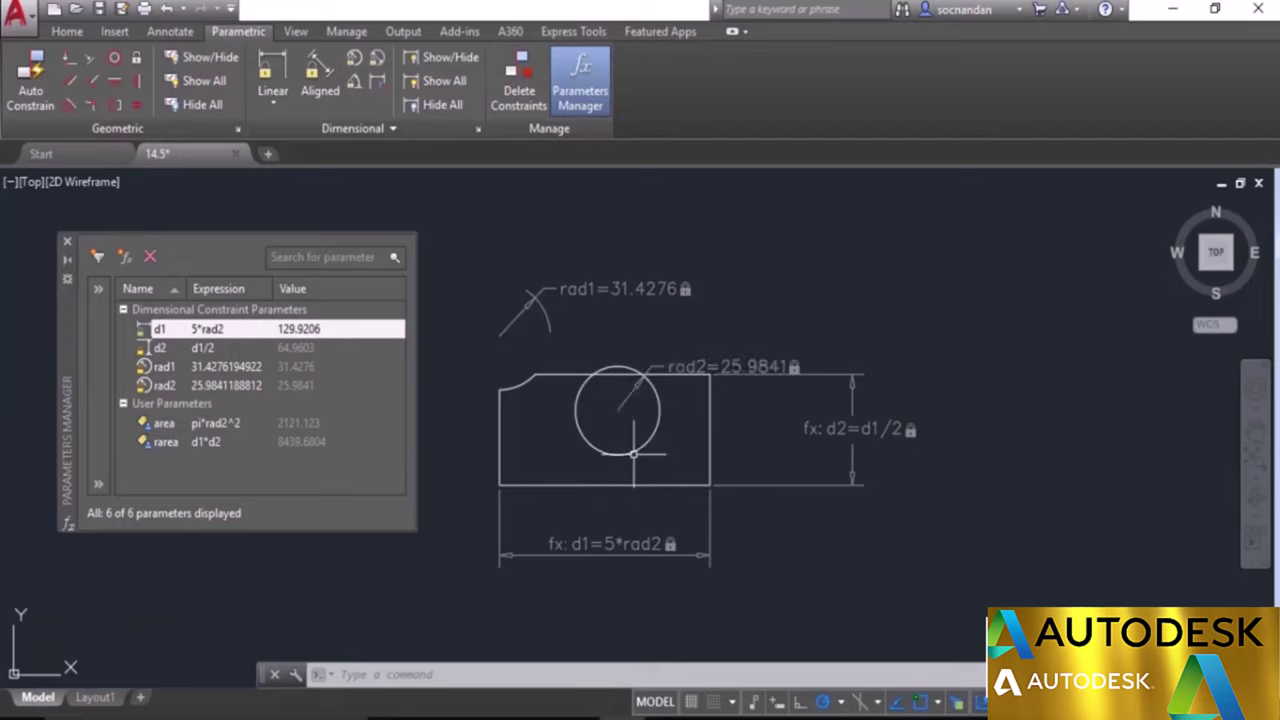
Edit the circle's radius constraint rad2 in the drawing to 24 and leave text editing.
double_click(735, 366)
drag(722, 366, 807, 366)
text(24)
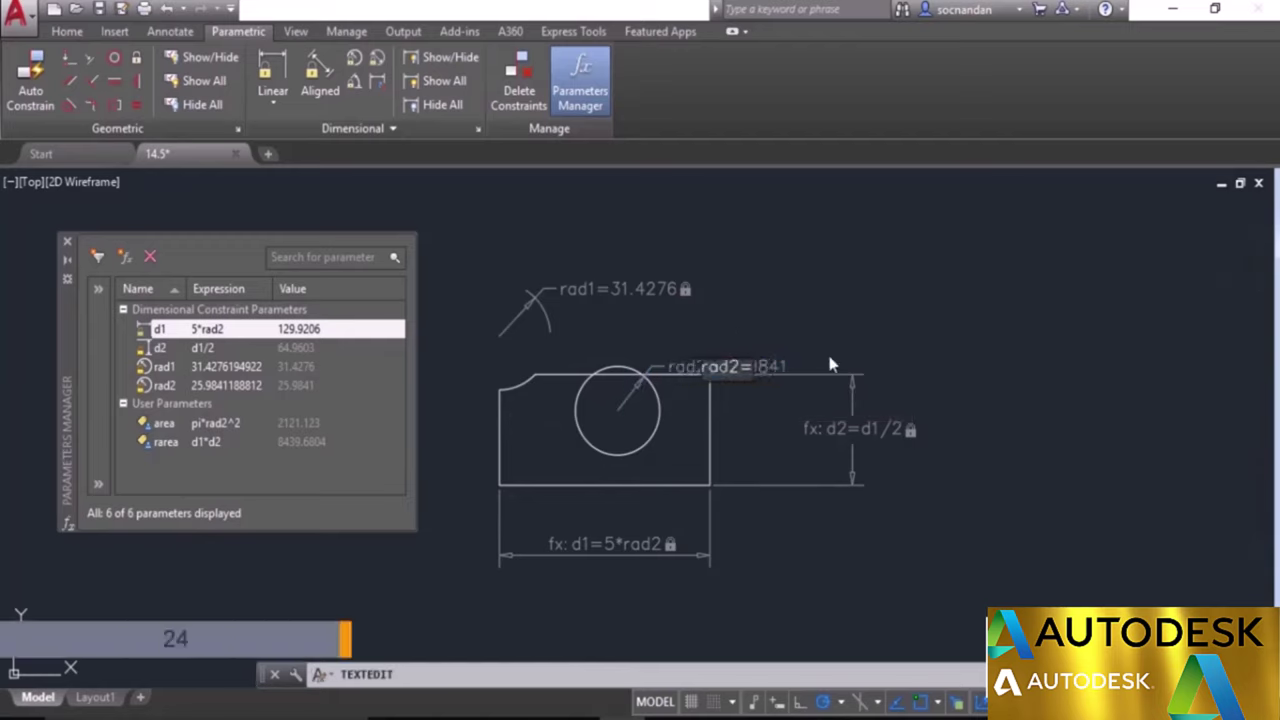
click(828, 358)
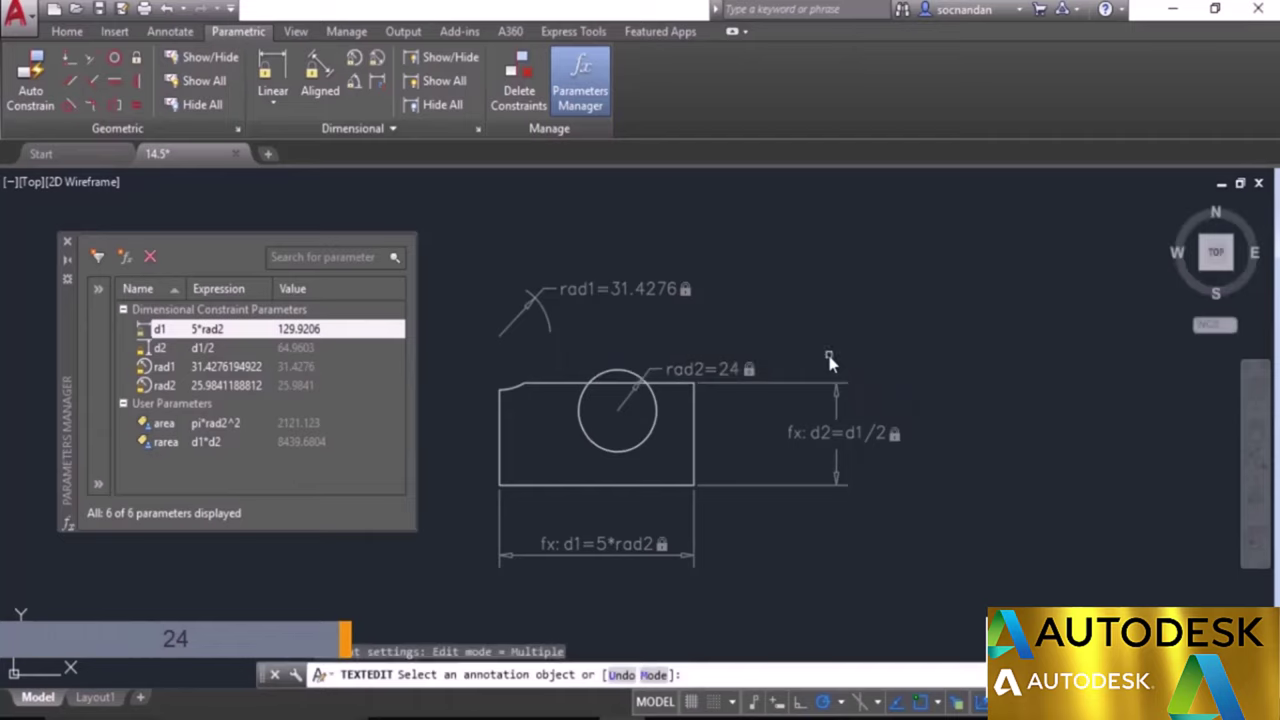
key(Escape)
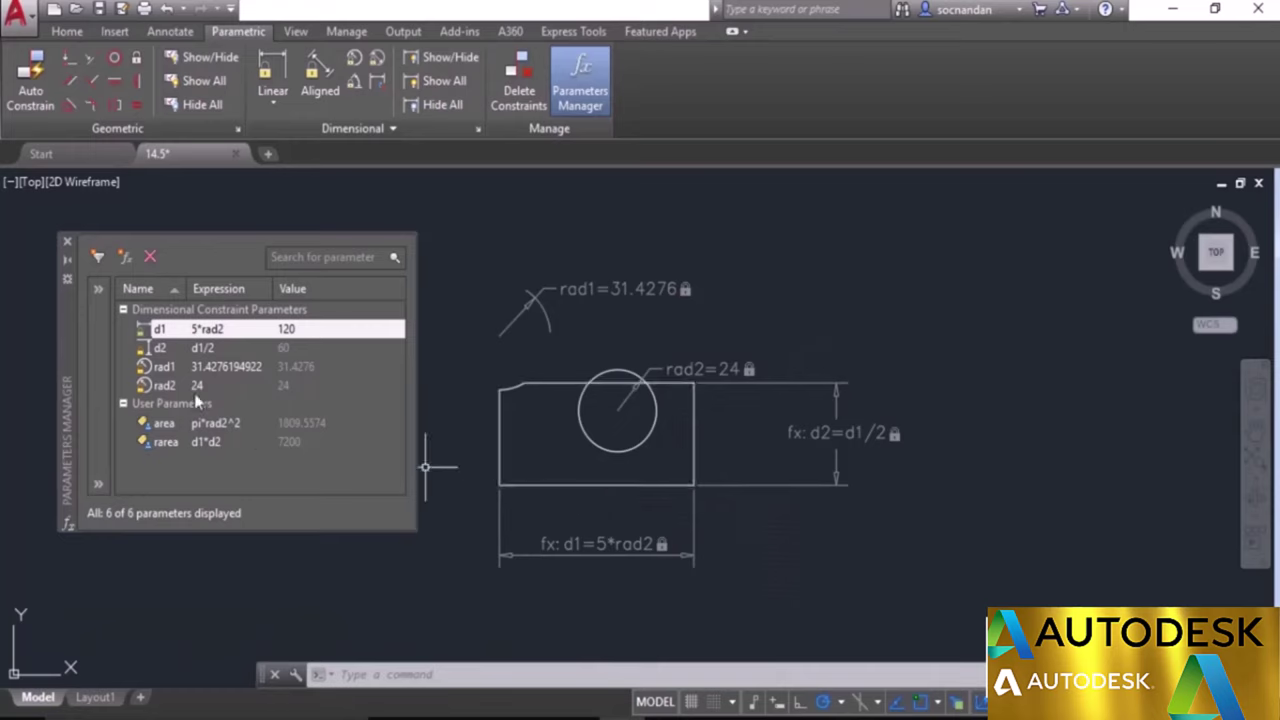
Change the multiplier in the plate width parameter d1 so its expression is 8*rad2.
double_click(202, 333)
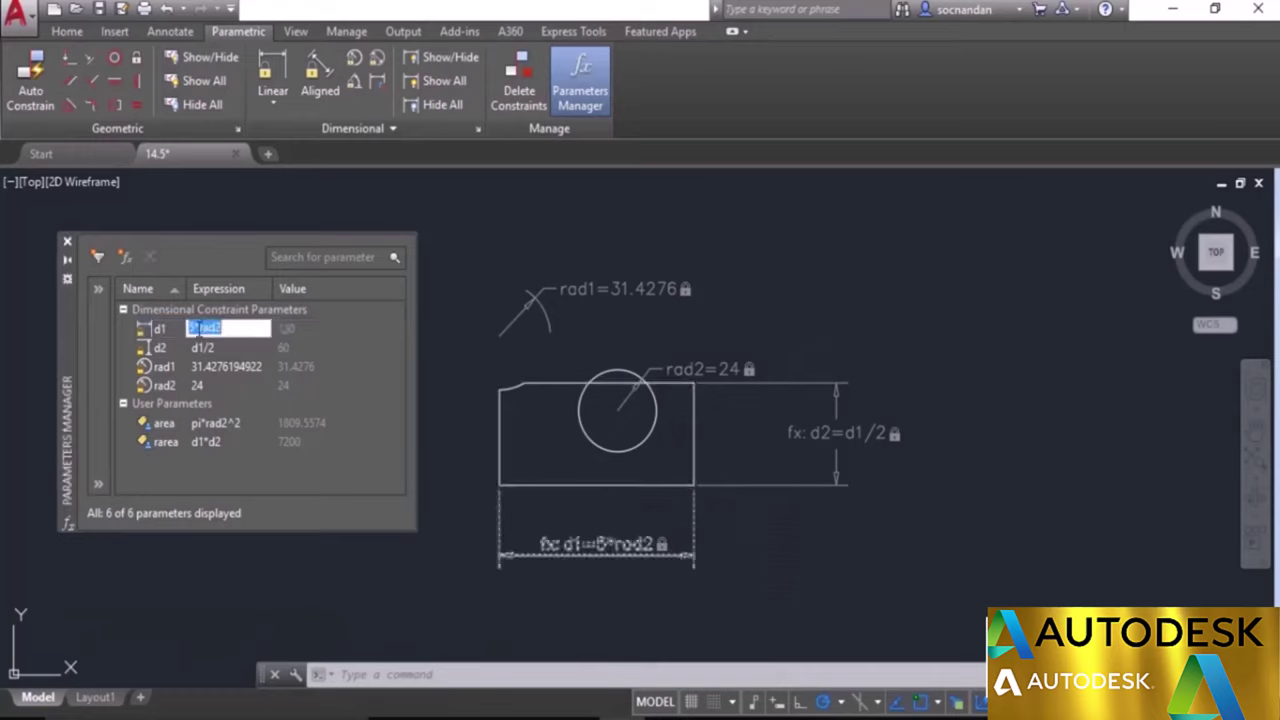
click(192, 328)
text(8)
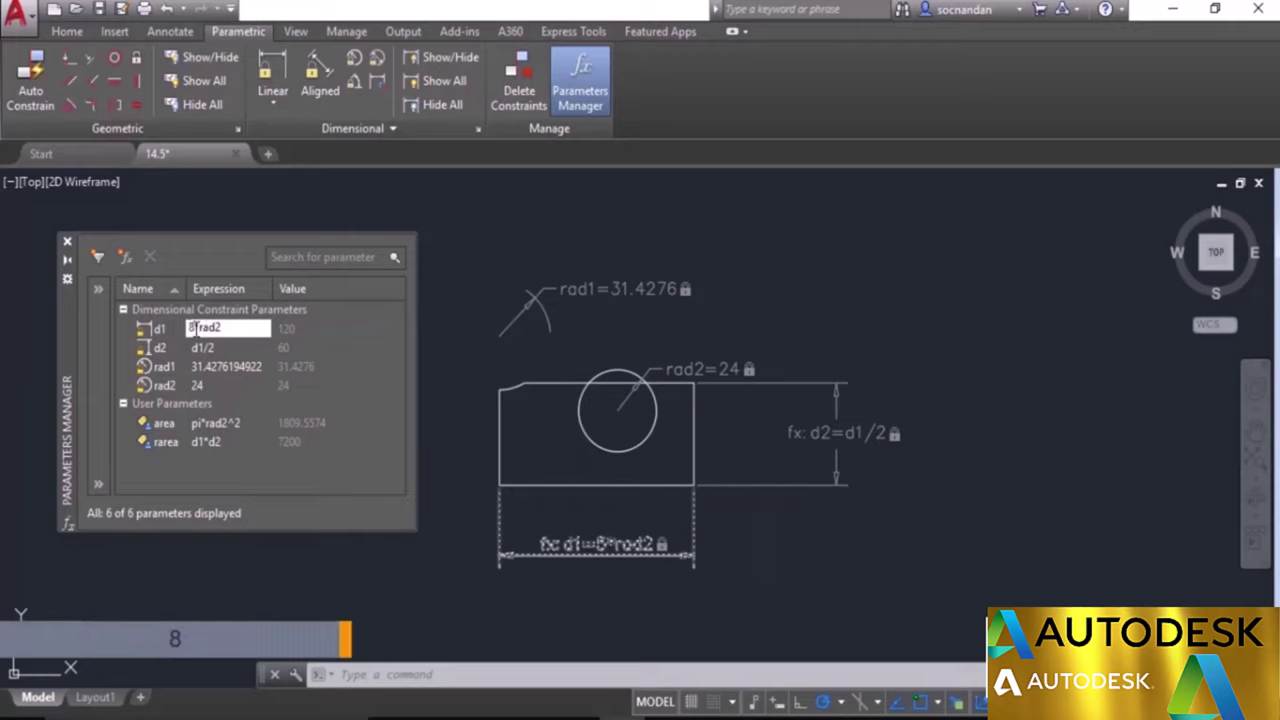
key(Return)
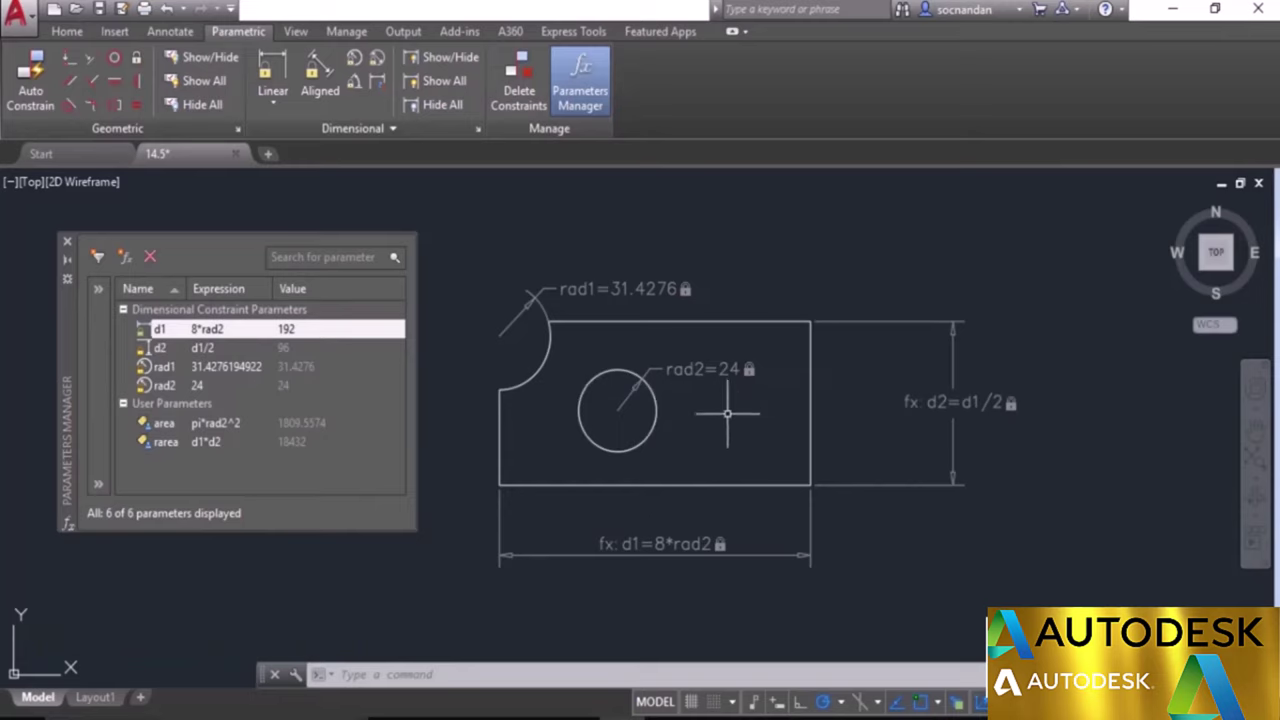
Set the expression of the corner arc's radius parameter rad1 to area/100 in the Parameters Manager.
key(Escape)
key(Escape)
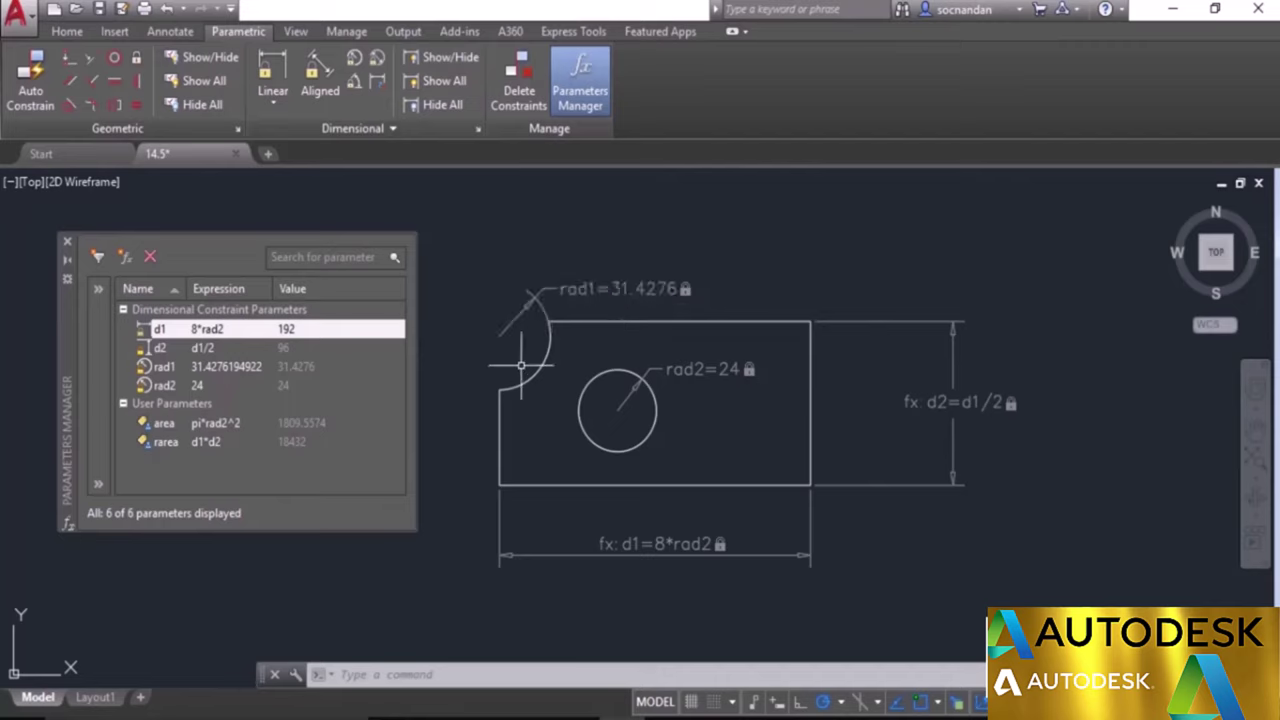
click(194, 428)
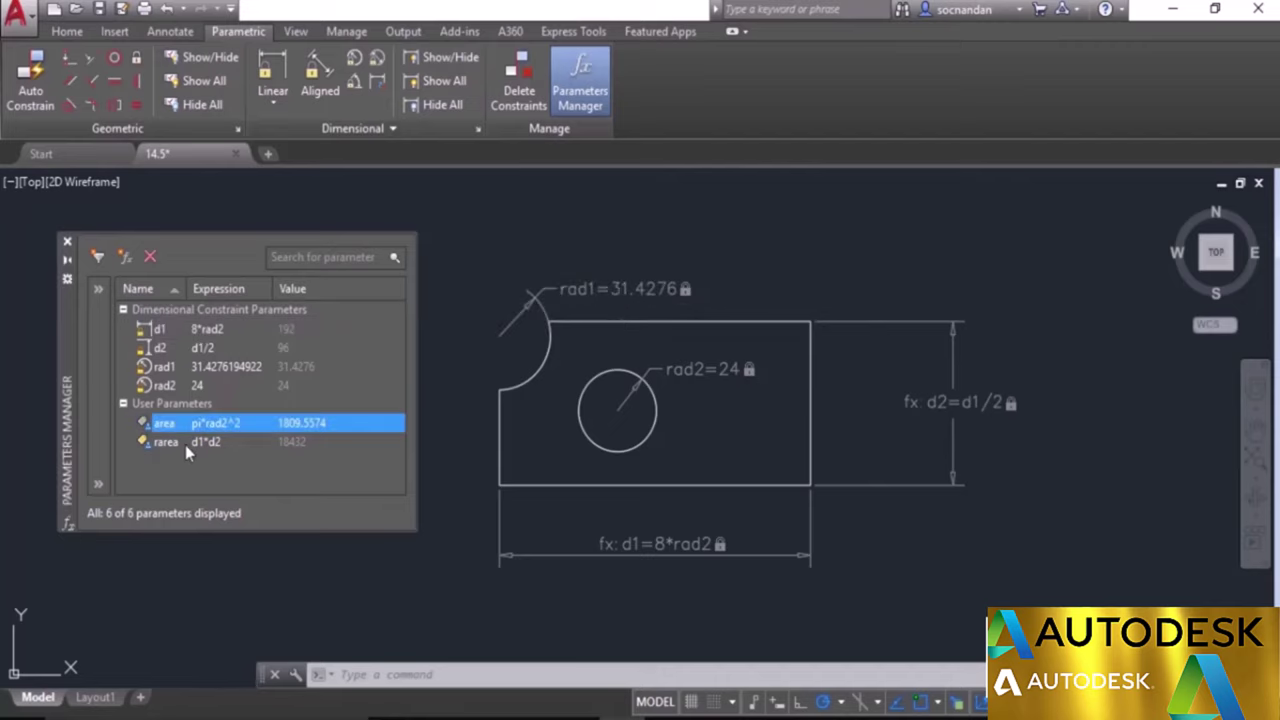
click(185, 445)
click(189, 425)
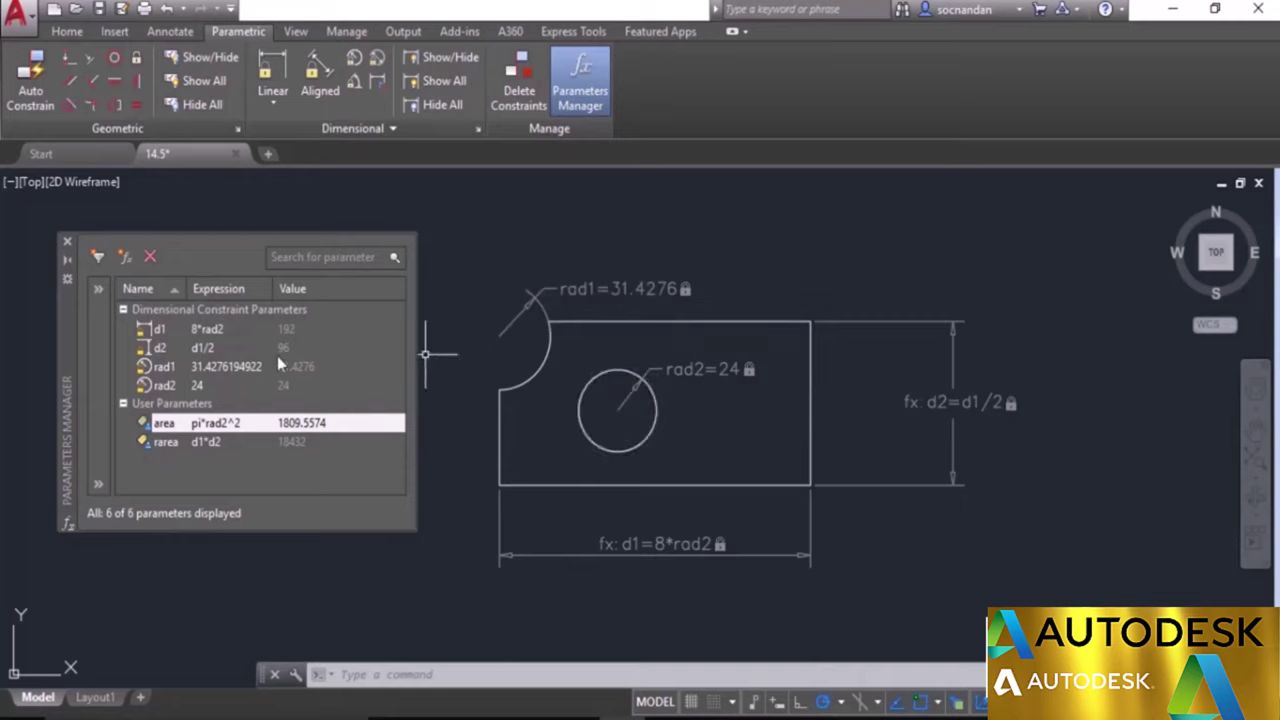
double_click(217, 367)
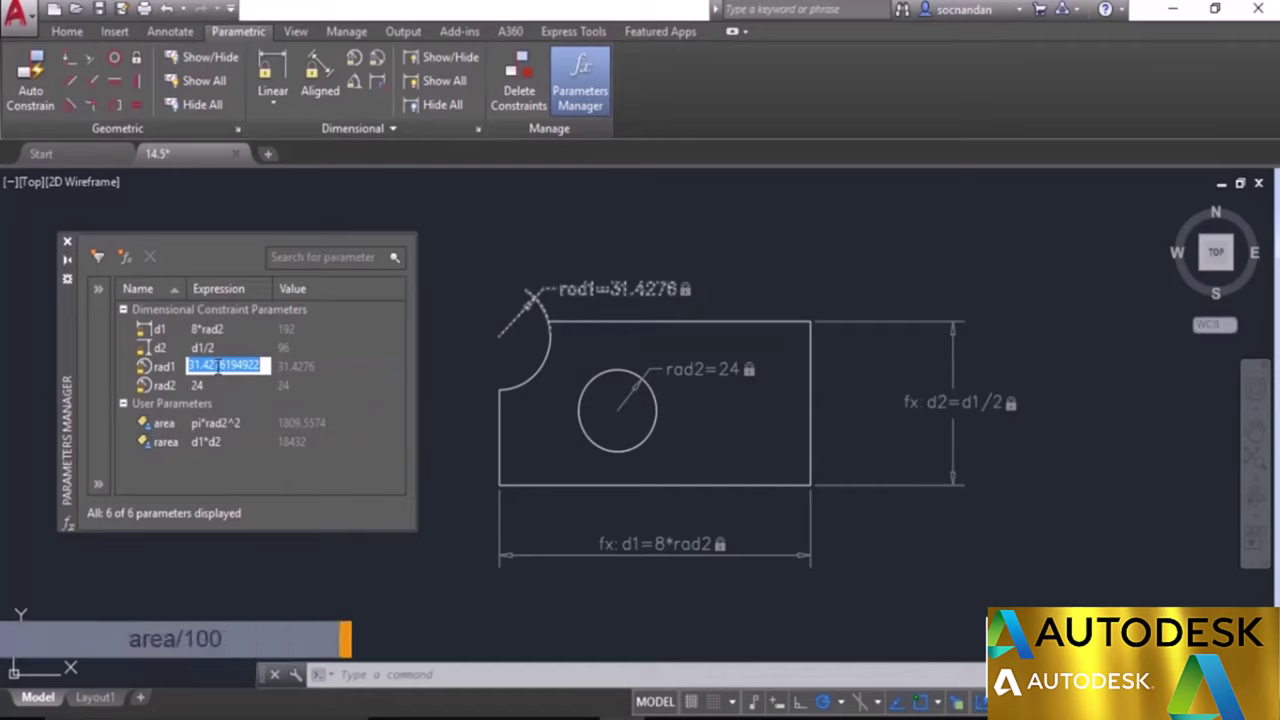
text(area/100)
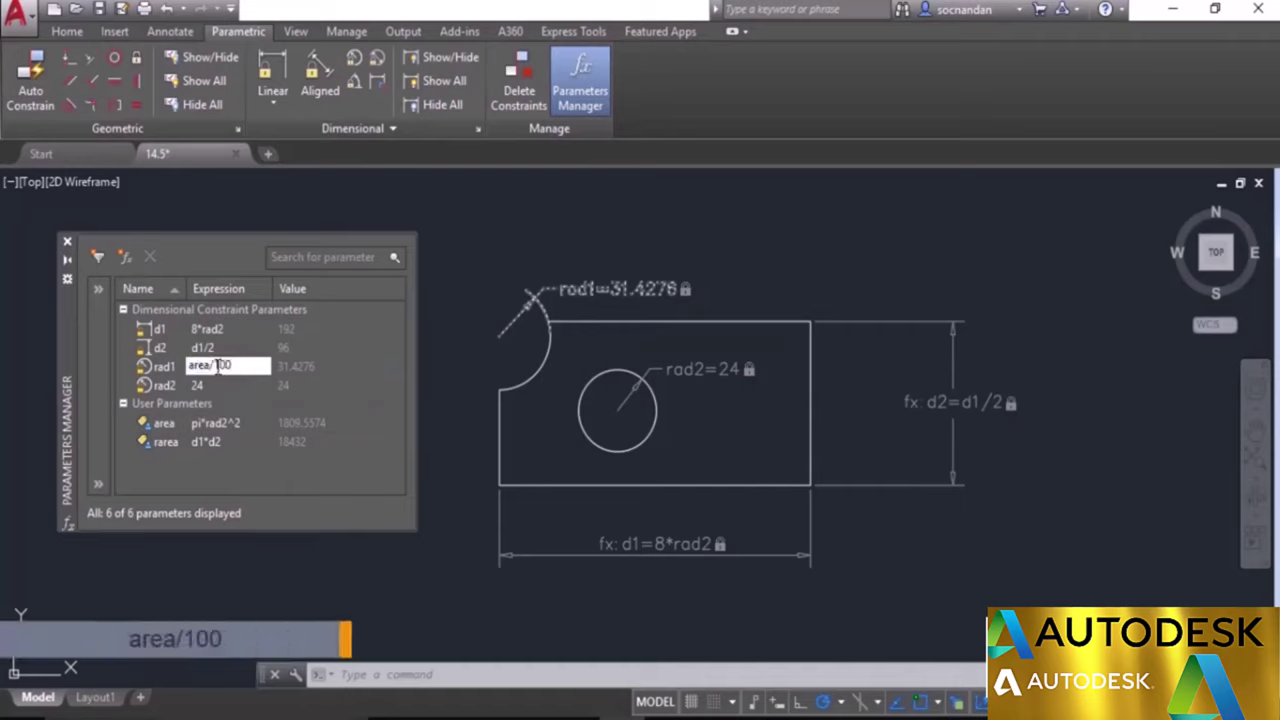
key(Return)
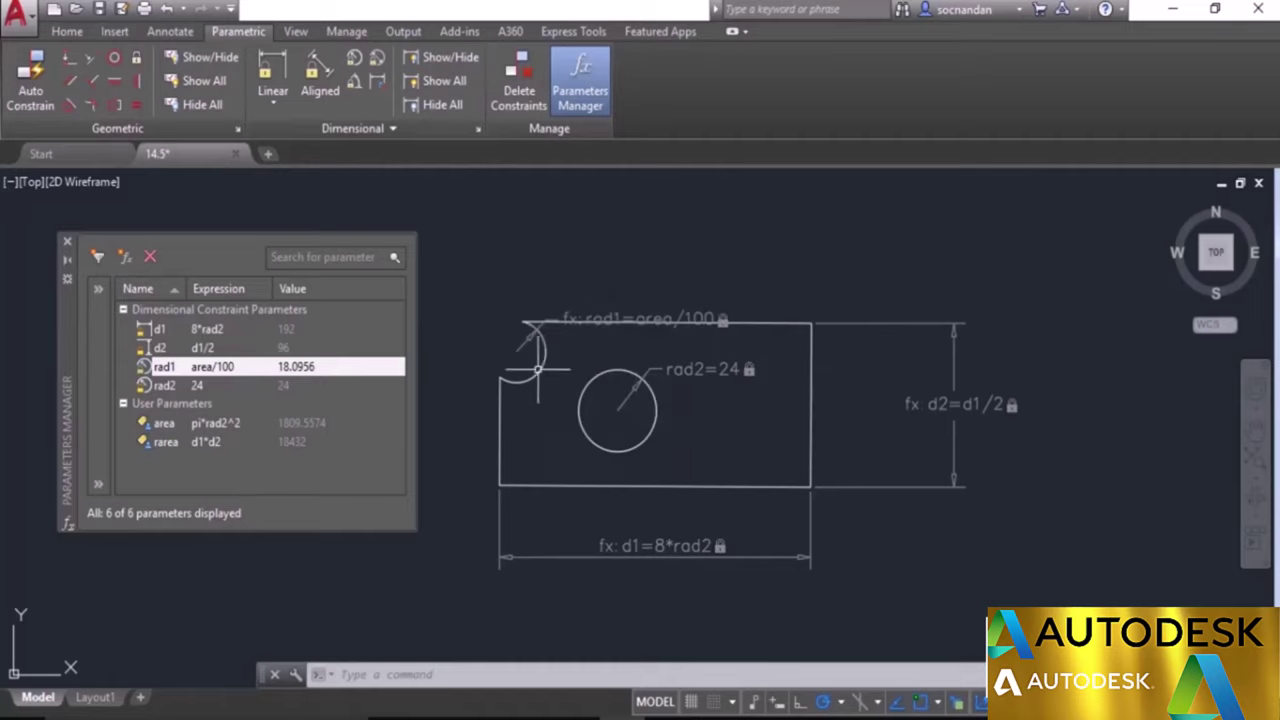
Double the arc radius by changing the rad1 expression to 2*(area/100).
double_click(230, 368)
click(240, 366)
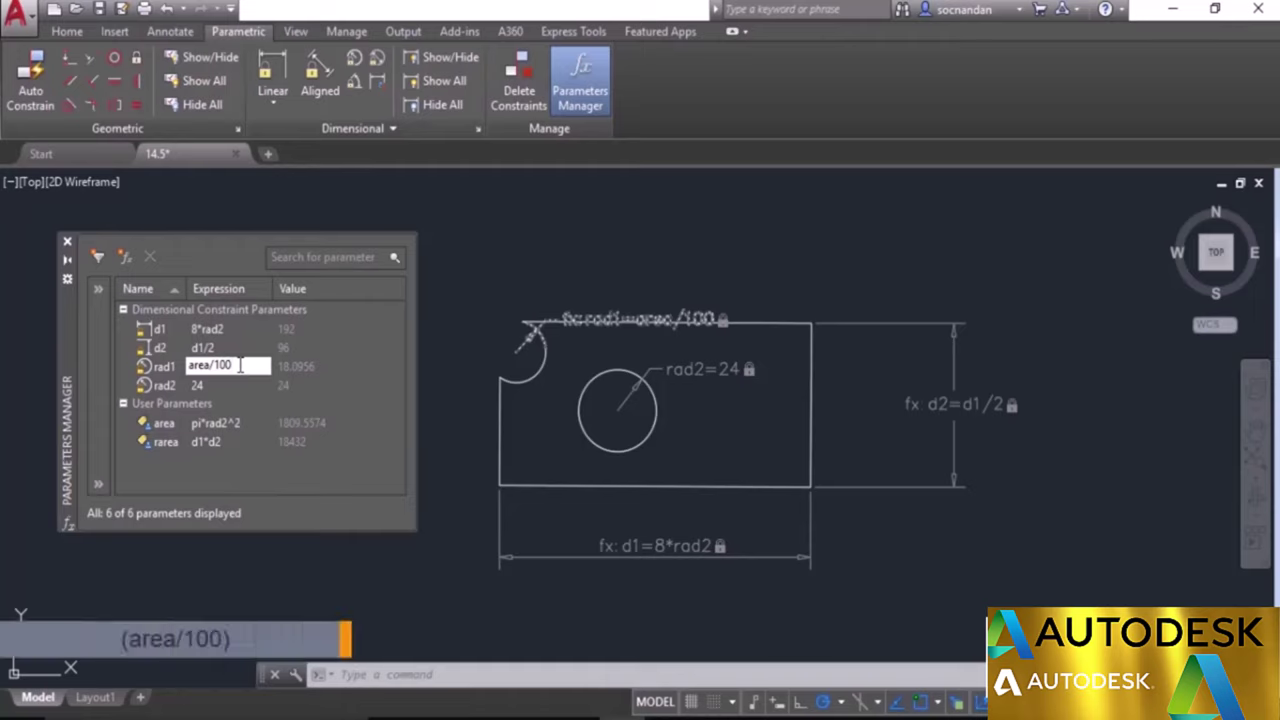
text())
key(Home)
text((2*)
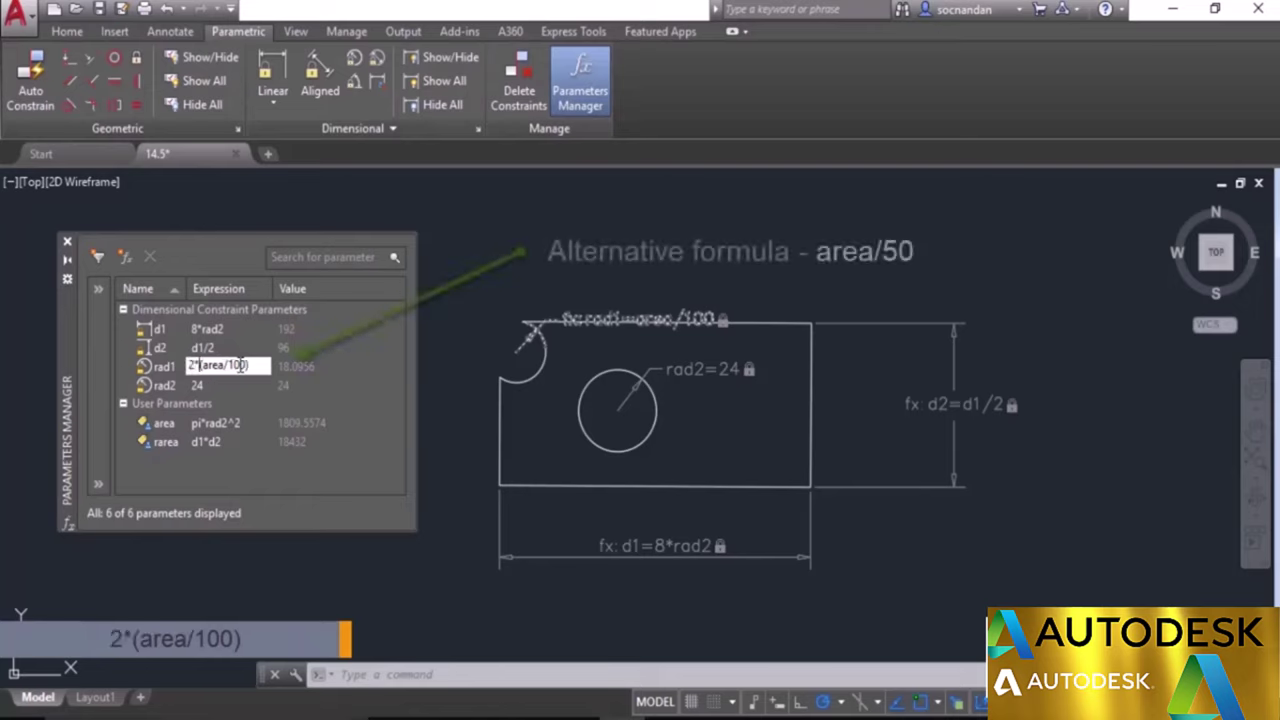
key(End)
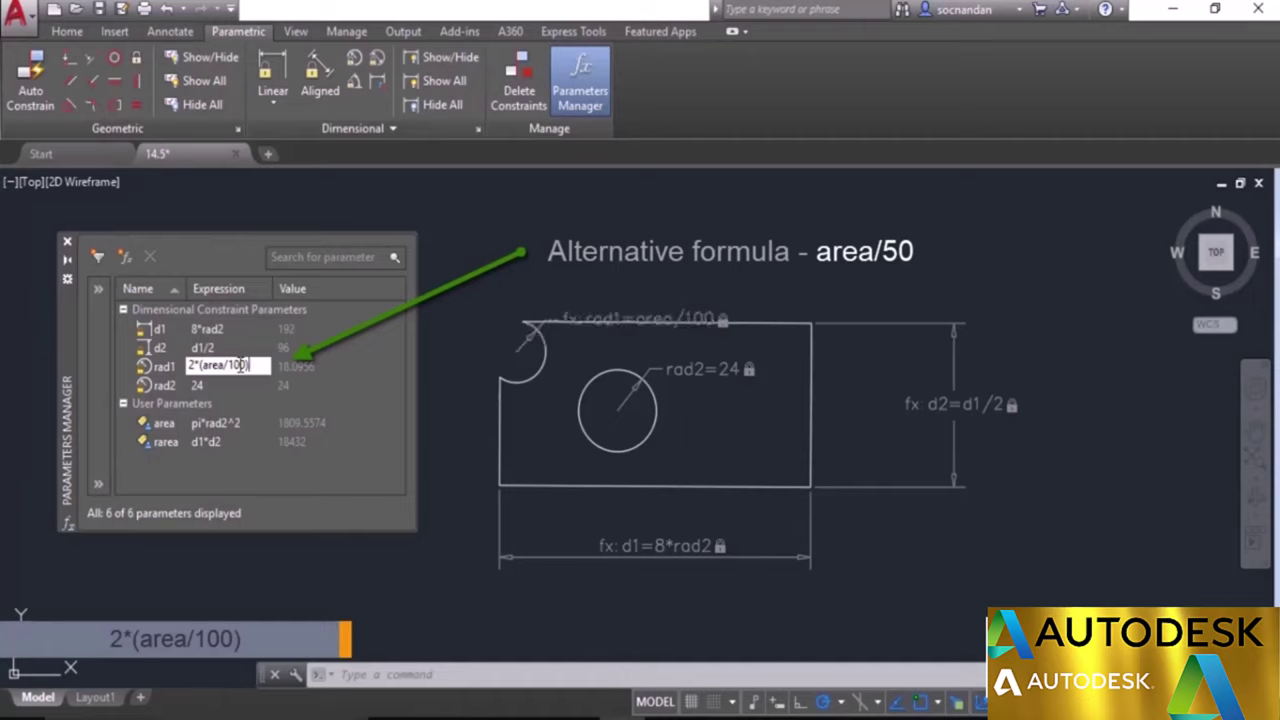
key(Return)
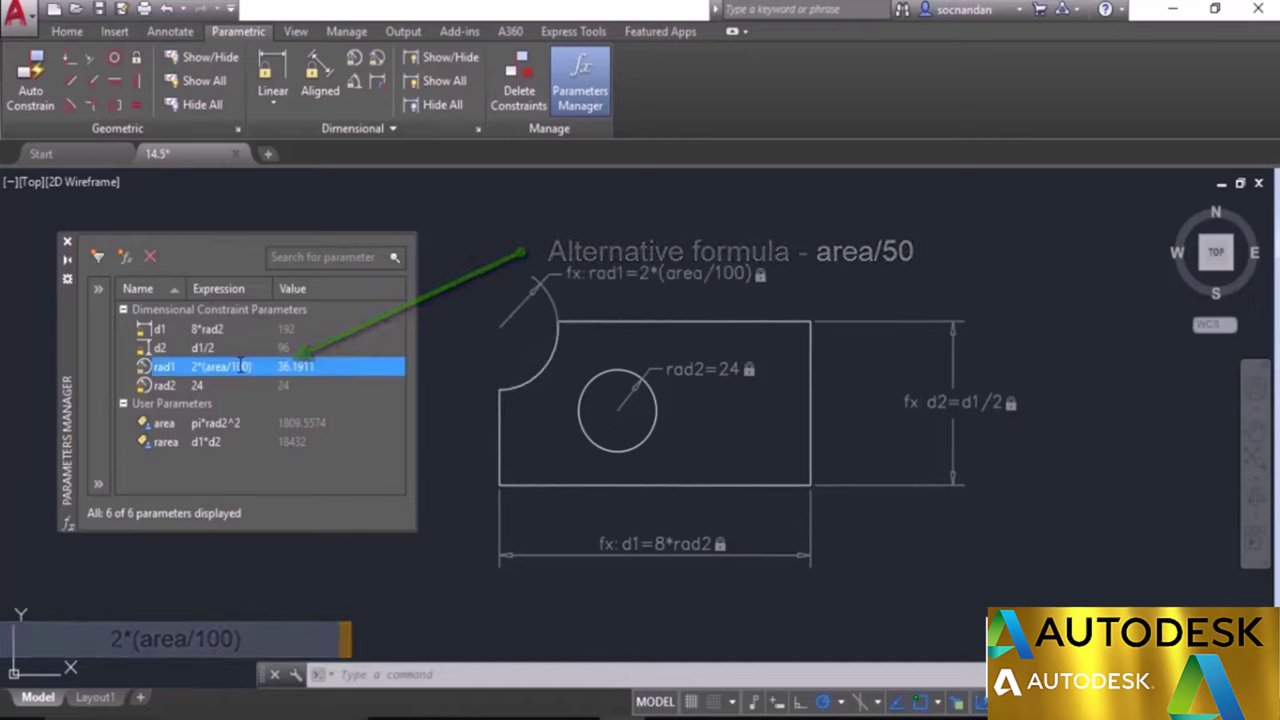
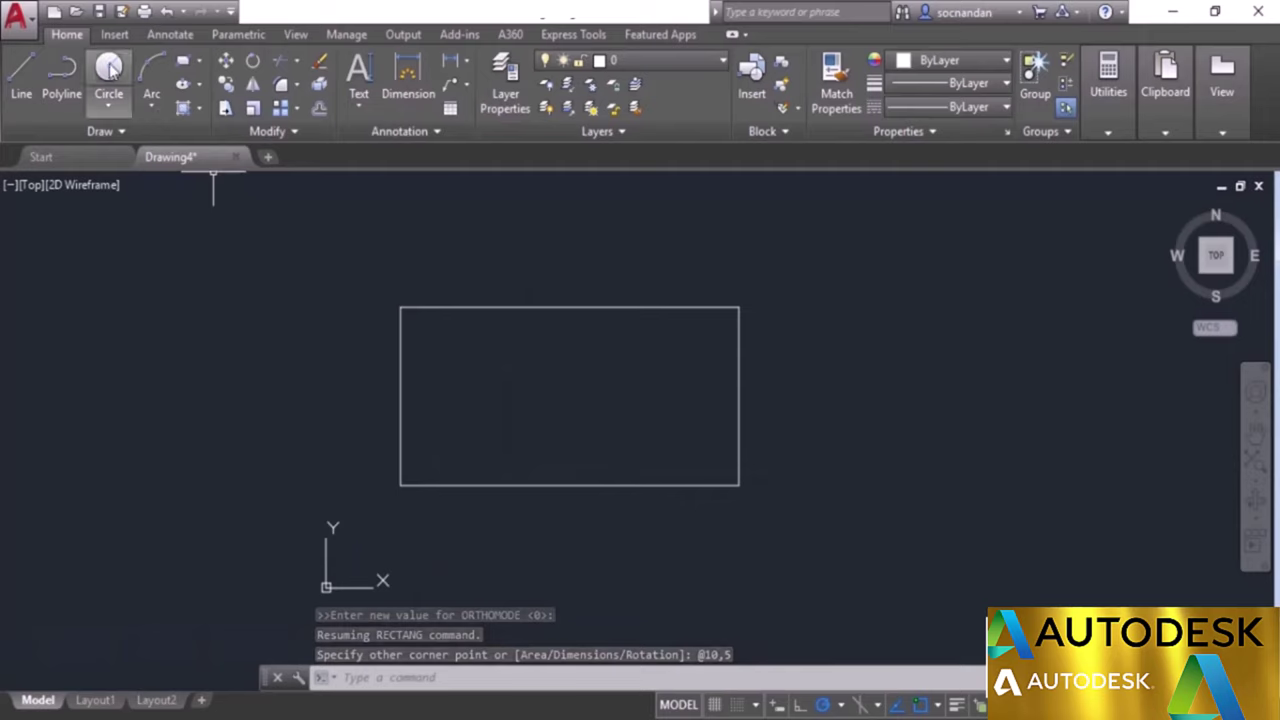
Draw a circle of radius 1.6 at the centre of the rectangle, located by tracking its edge midpoints.
click(108, 70)
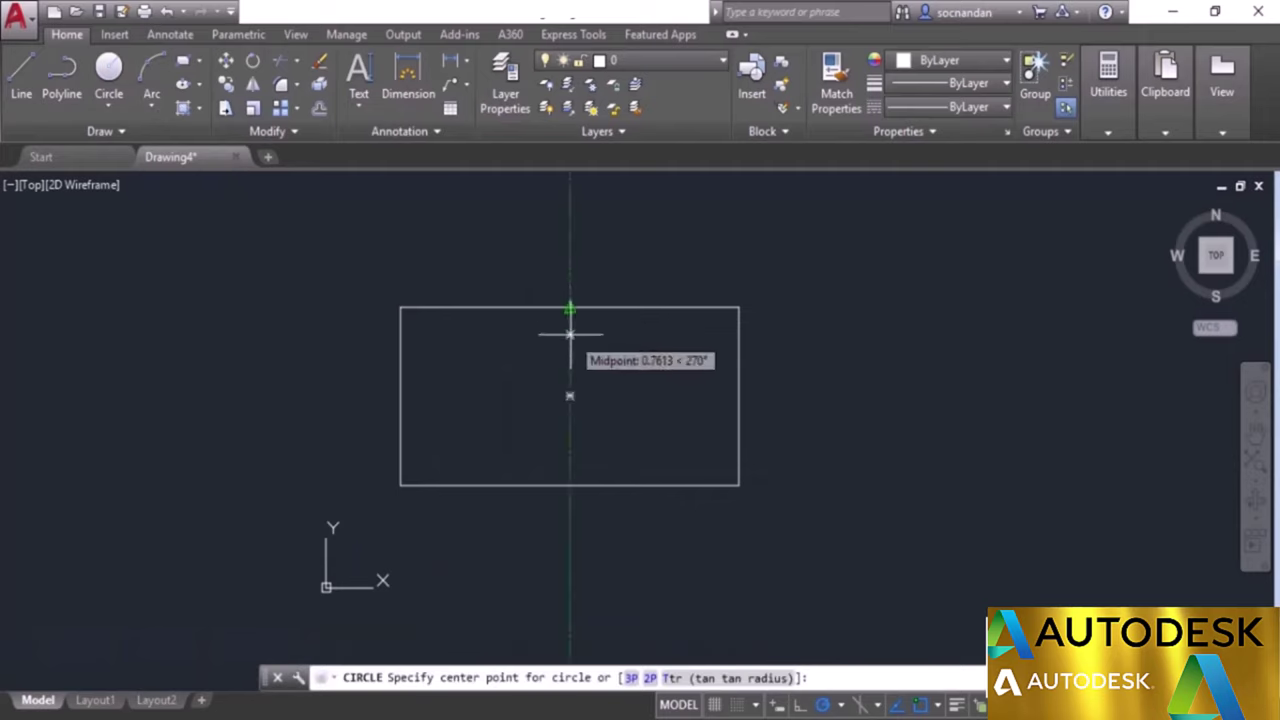
mouse_move(737, 396)
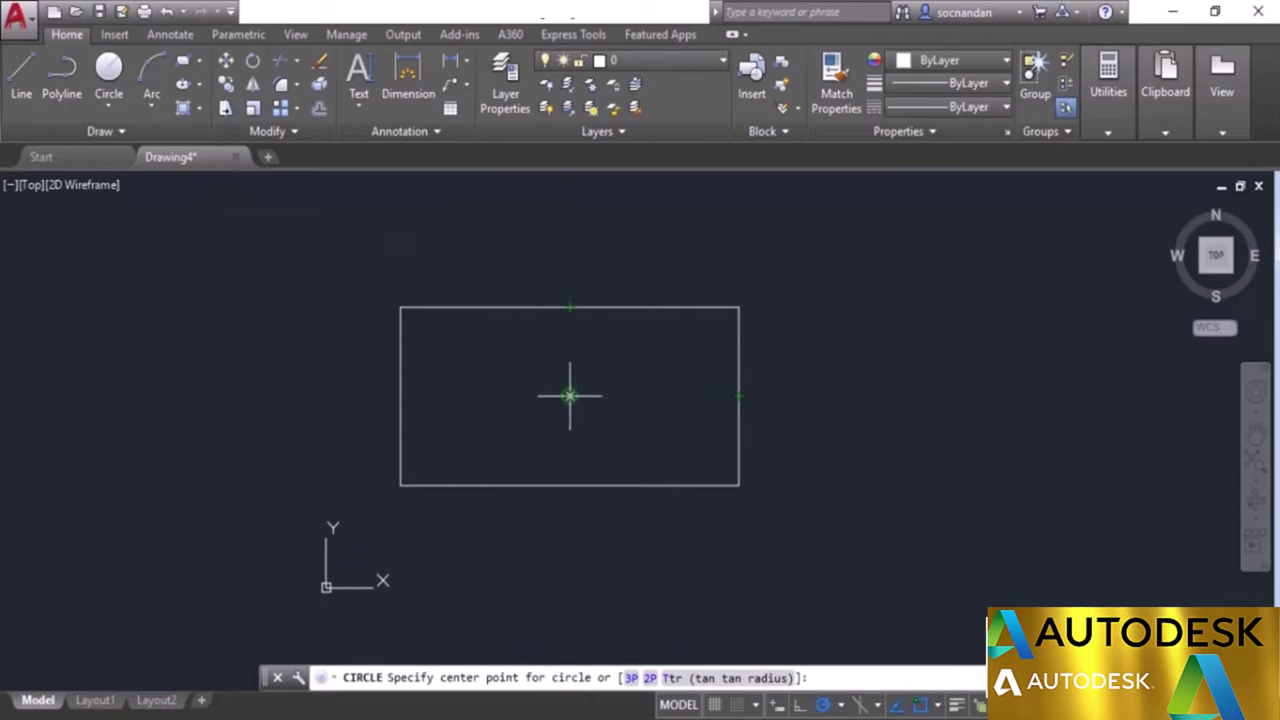
click(569, 395)
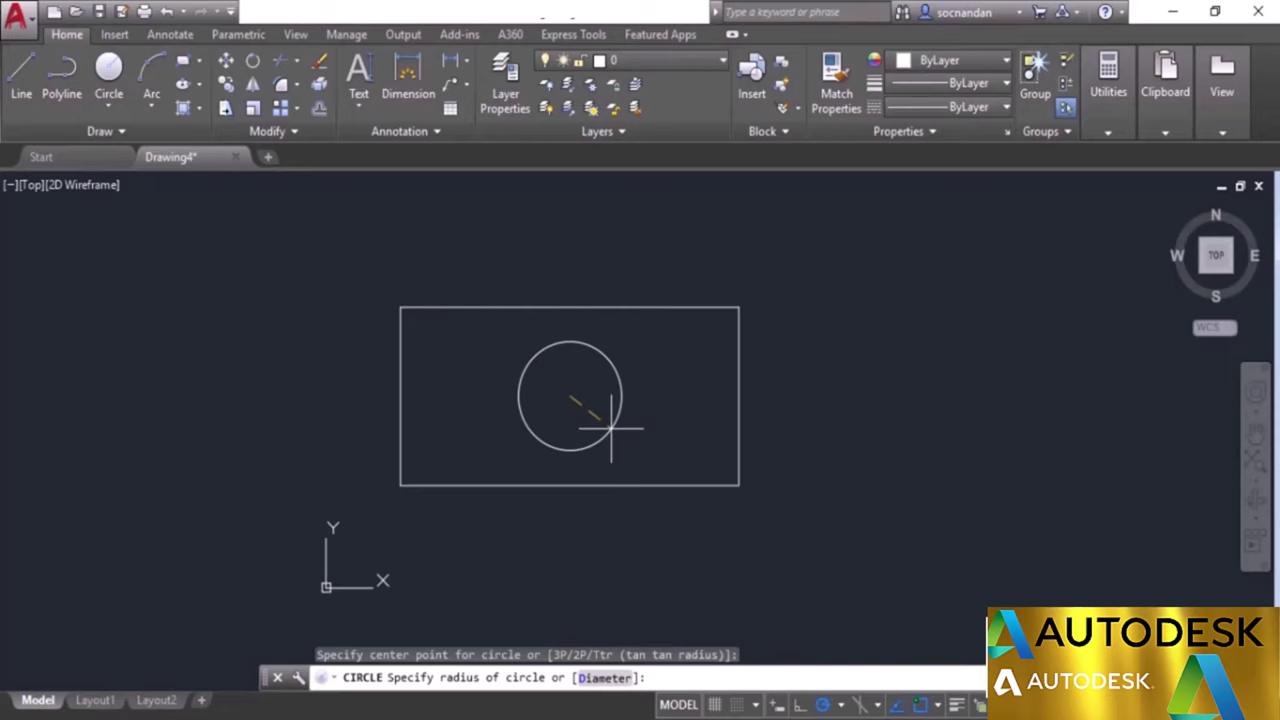
text(.6)
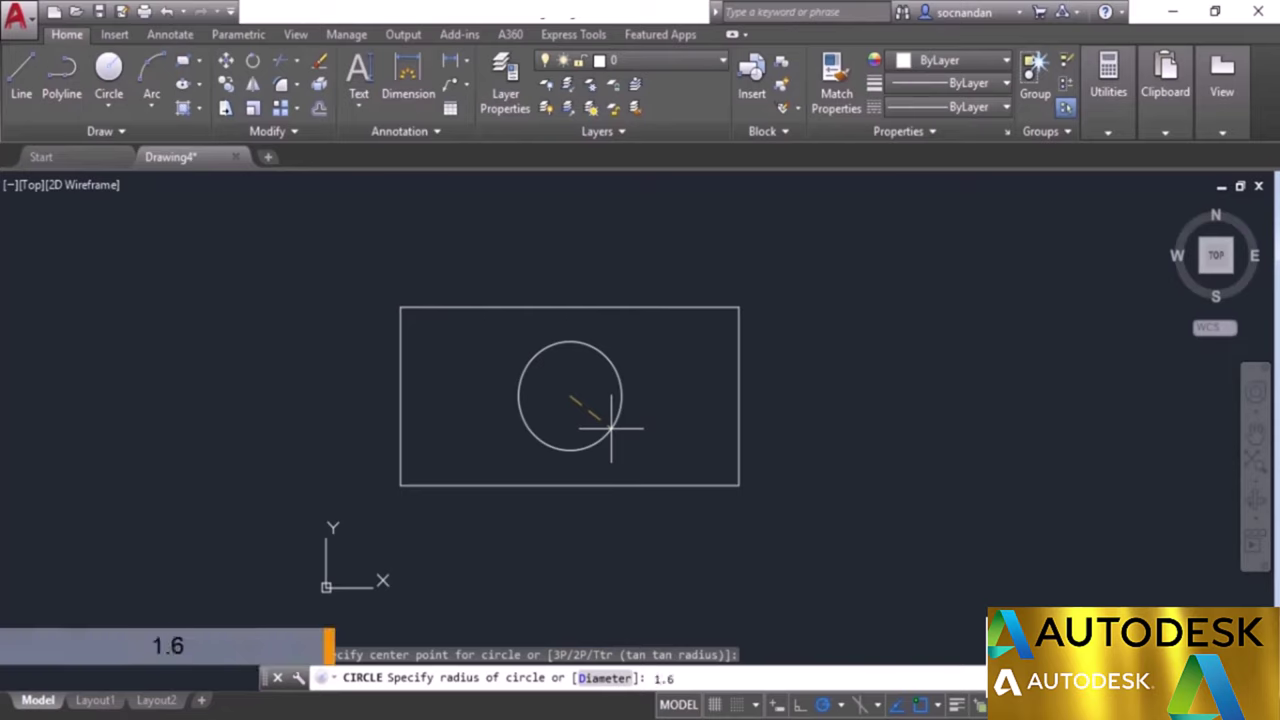
key(Return)
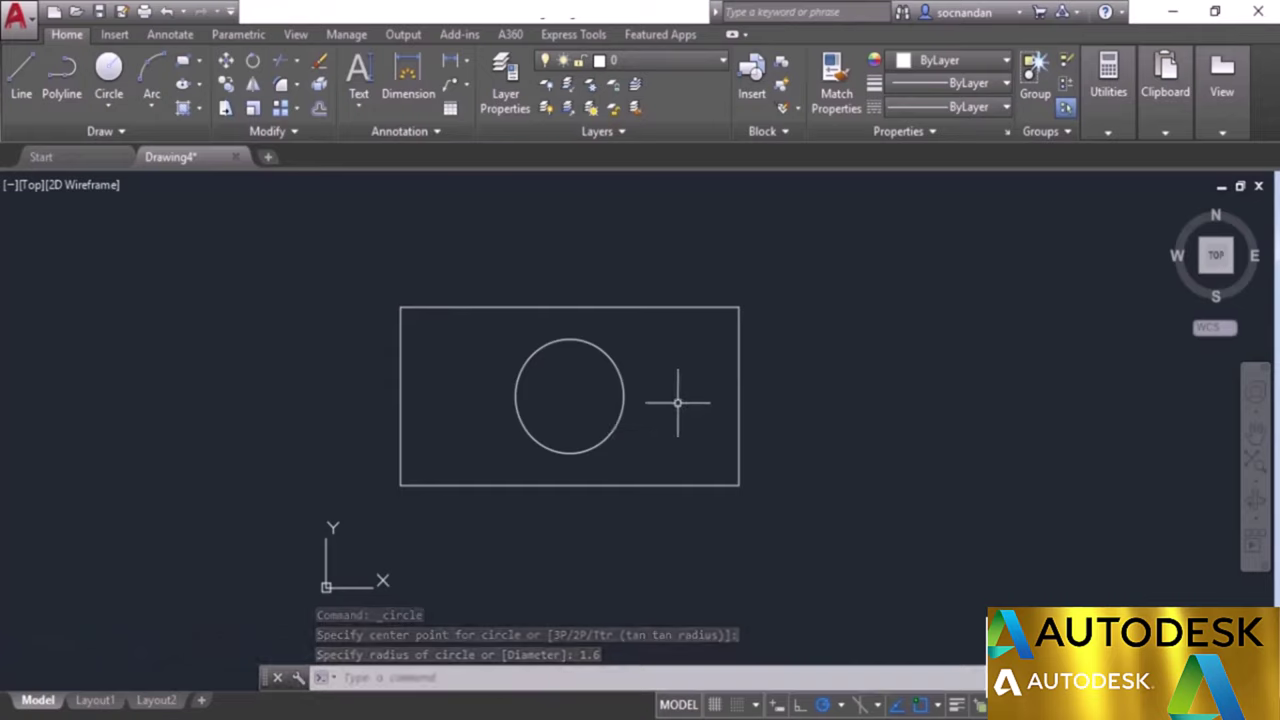
Add a linear dimensional constraint to the rectangle's width, placed above its upper edge, and accept the default value.
click(246, 33)
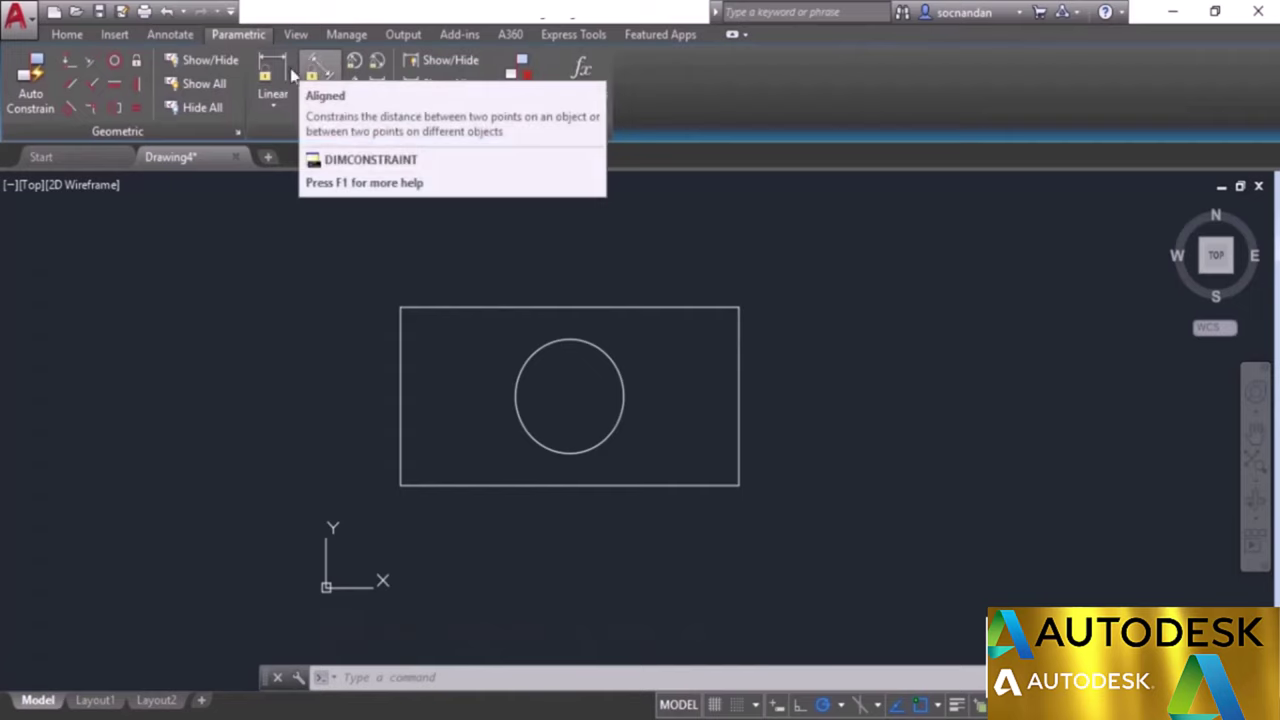
click(272, 72)
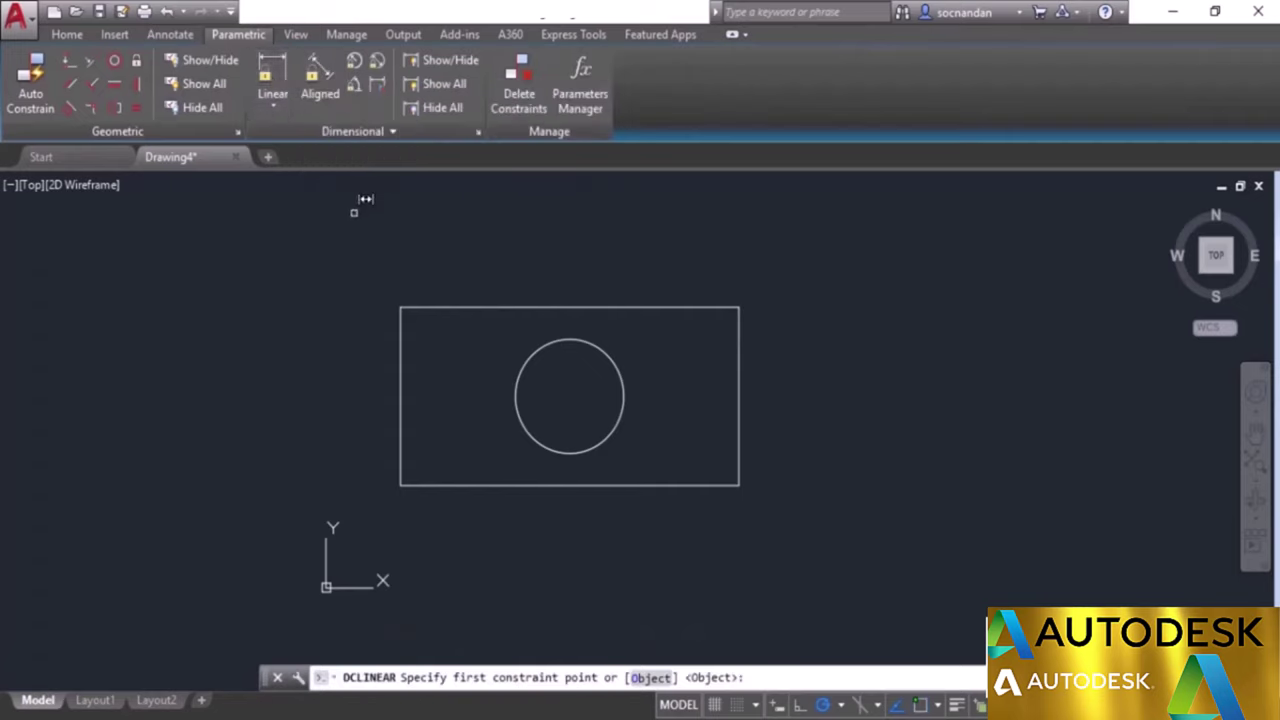
click(410, 306)
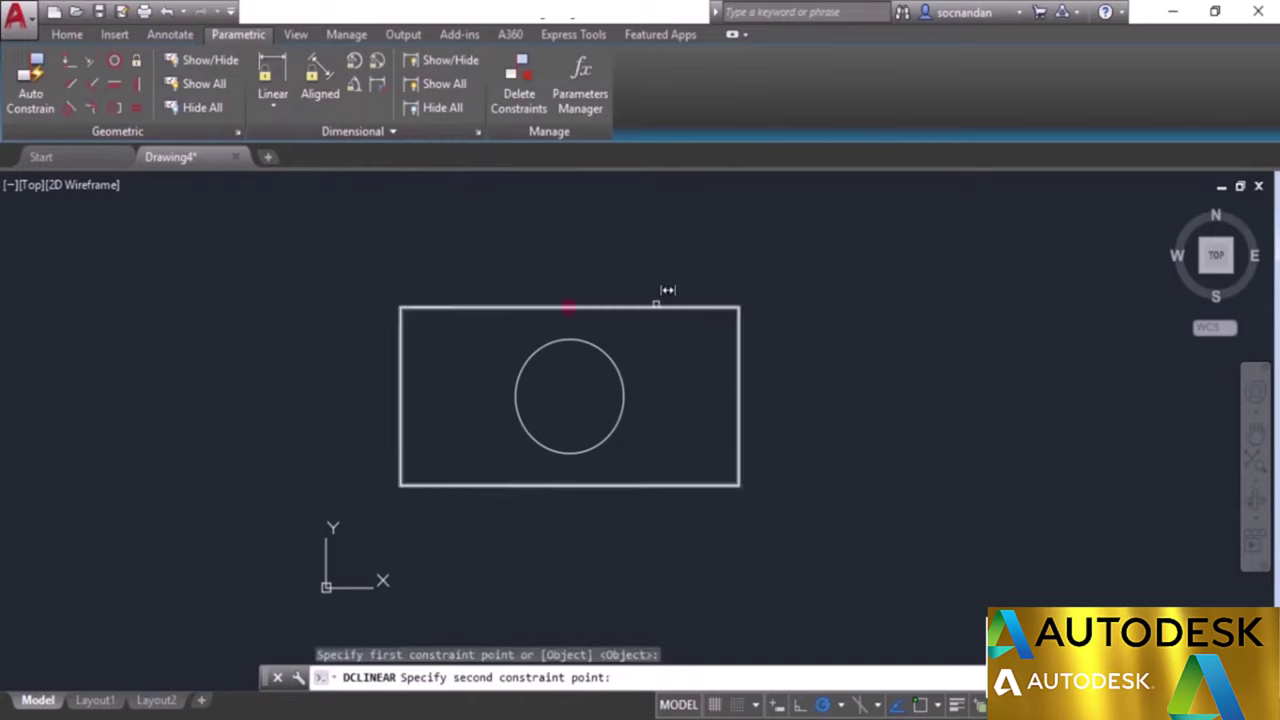
click(739, 306)
click(663, 252)
key(Return)
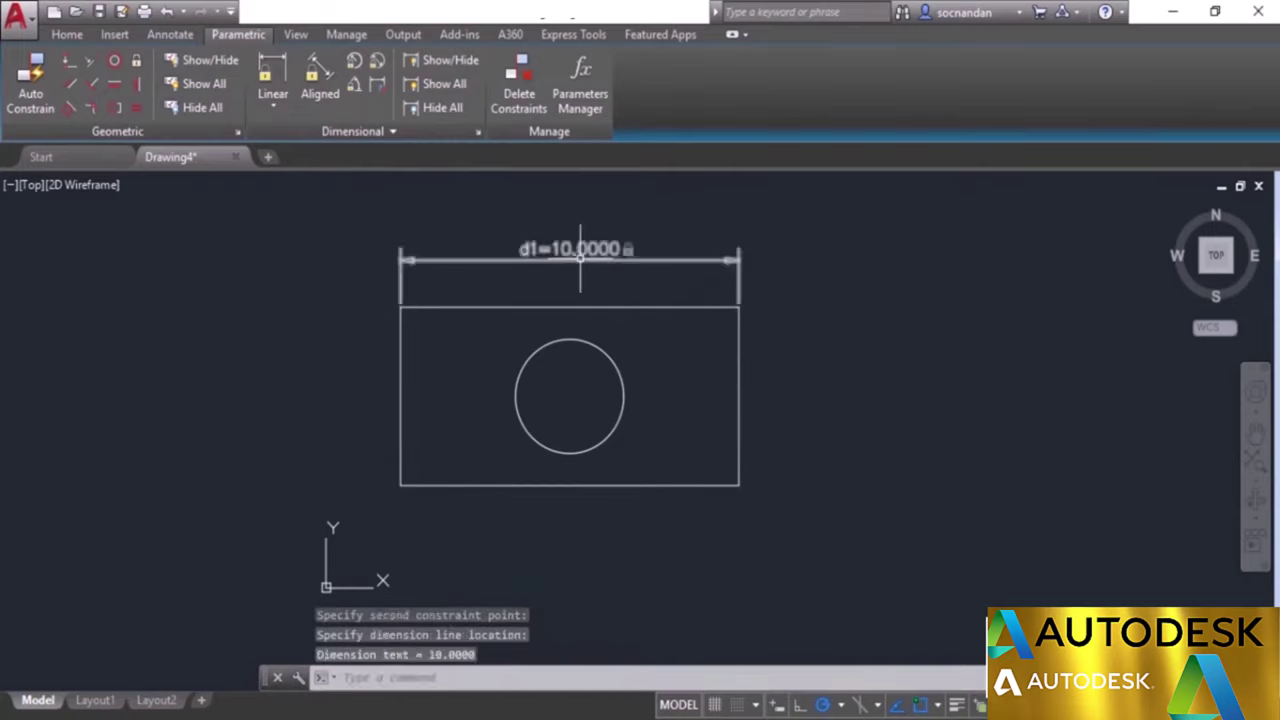
Add a linear dimensional constraint to the rectangle's height, placed outside its right edge.
click(272, 80)
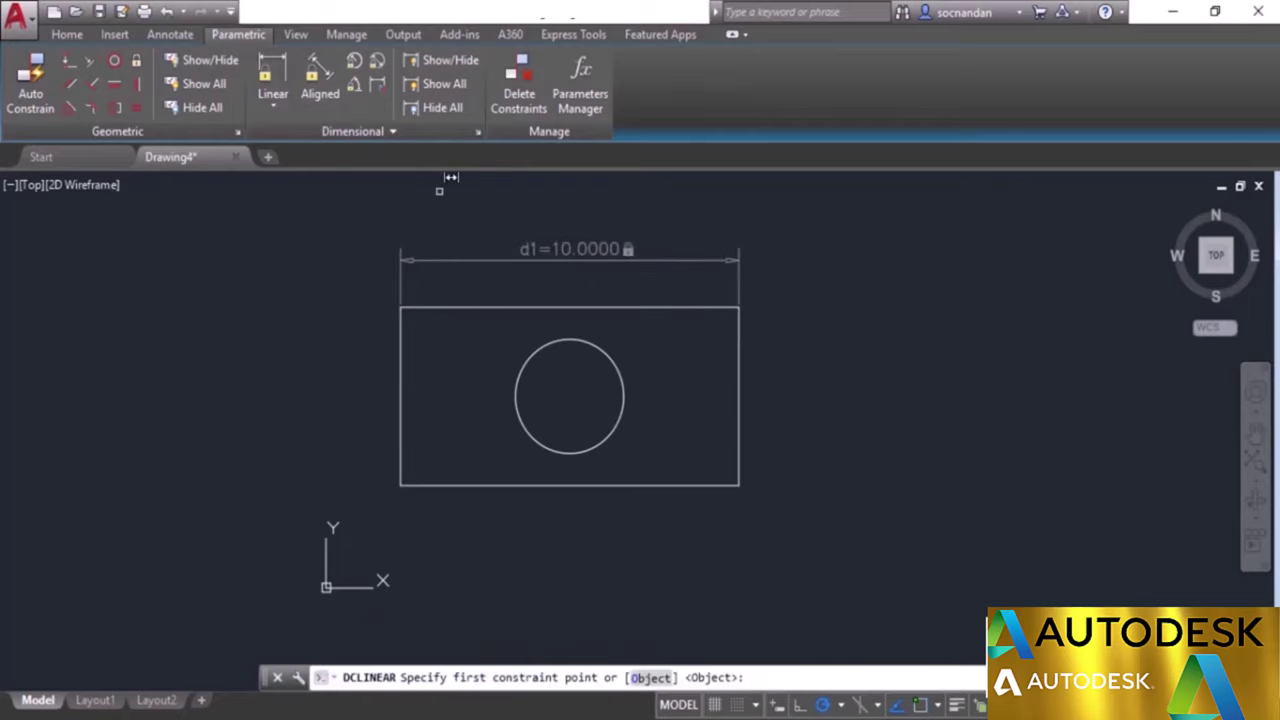
click(751, 309)
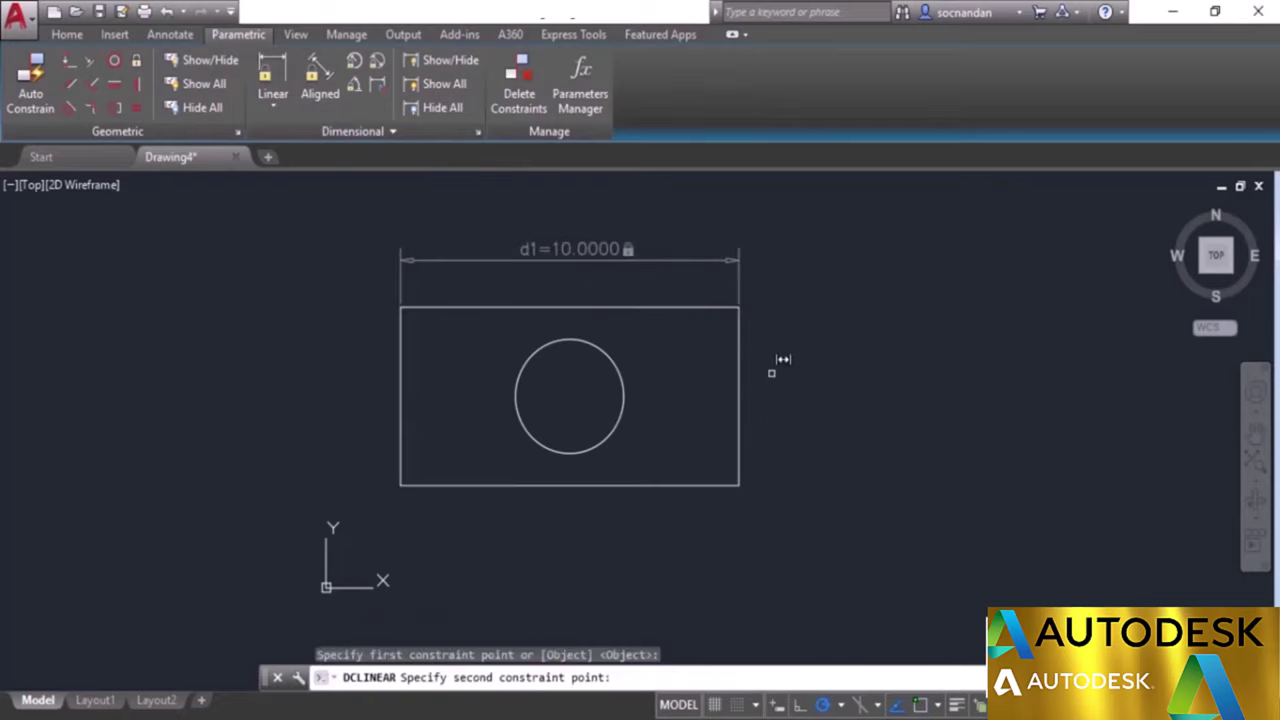
click(748, 460)
click(802, 395)
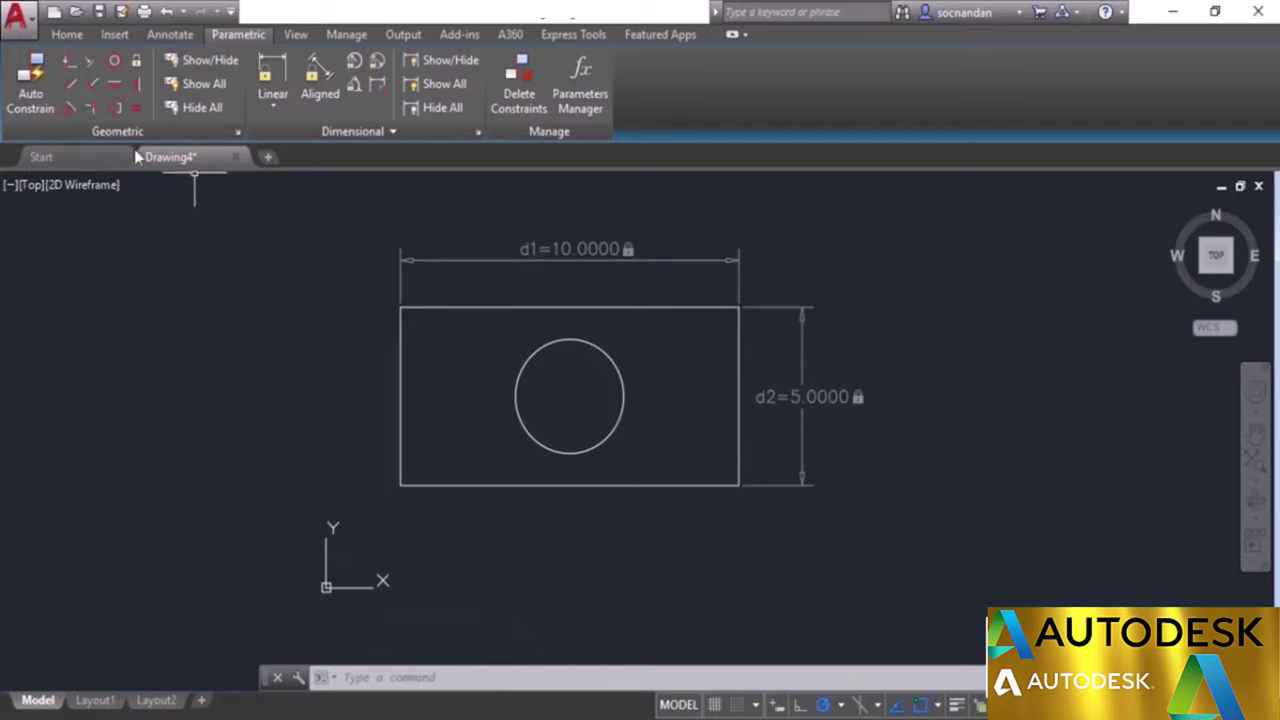
Apply parallel constraints between the rectangle's upper and lower edges and between its left and right edges.
click(70, 88)
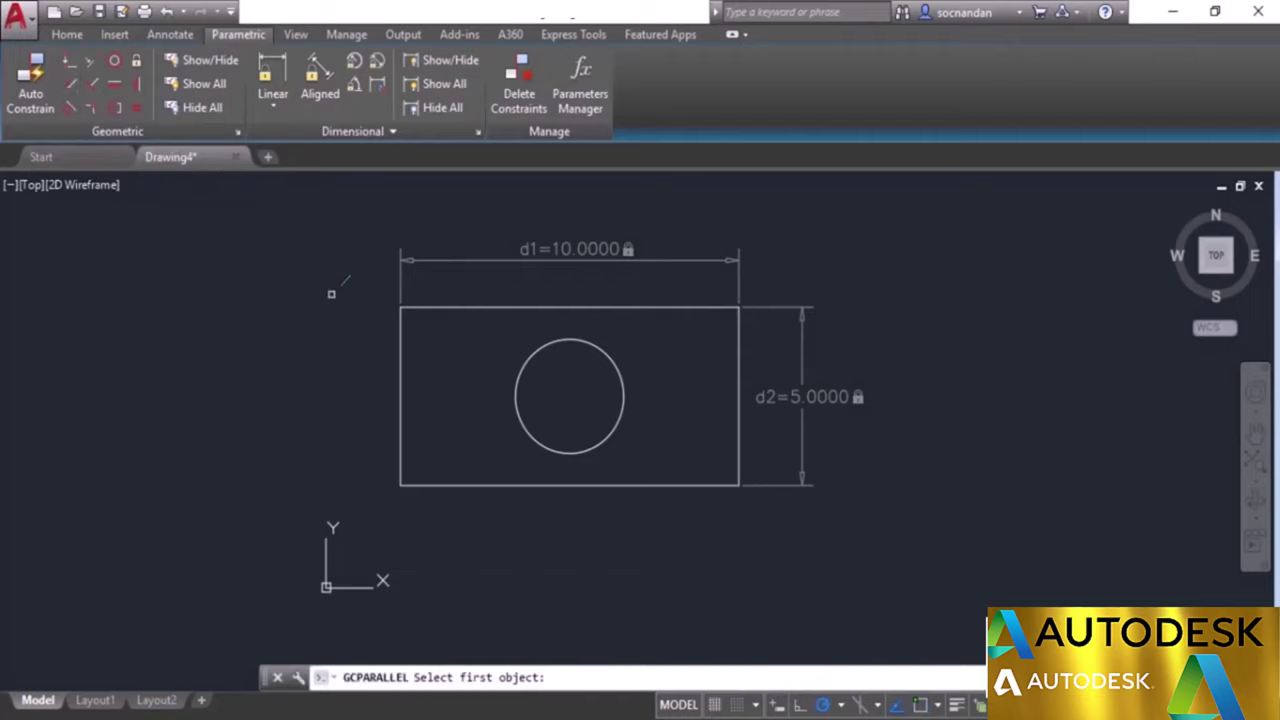
click(429, 308)
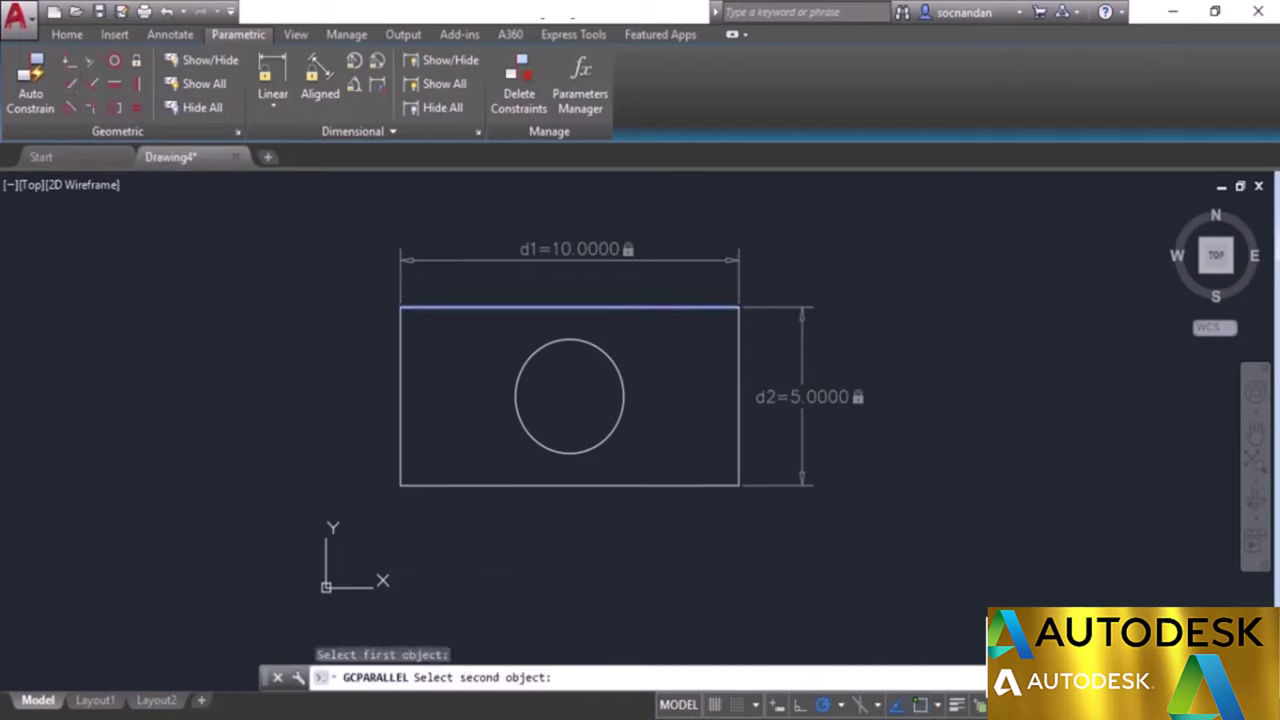
click(452, 484)
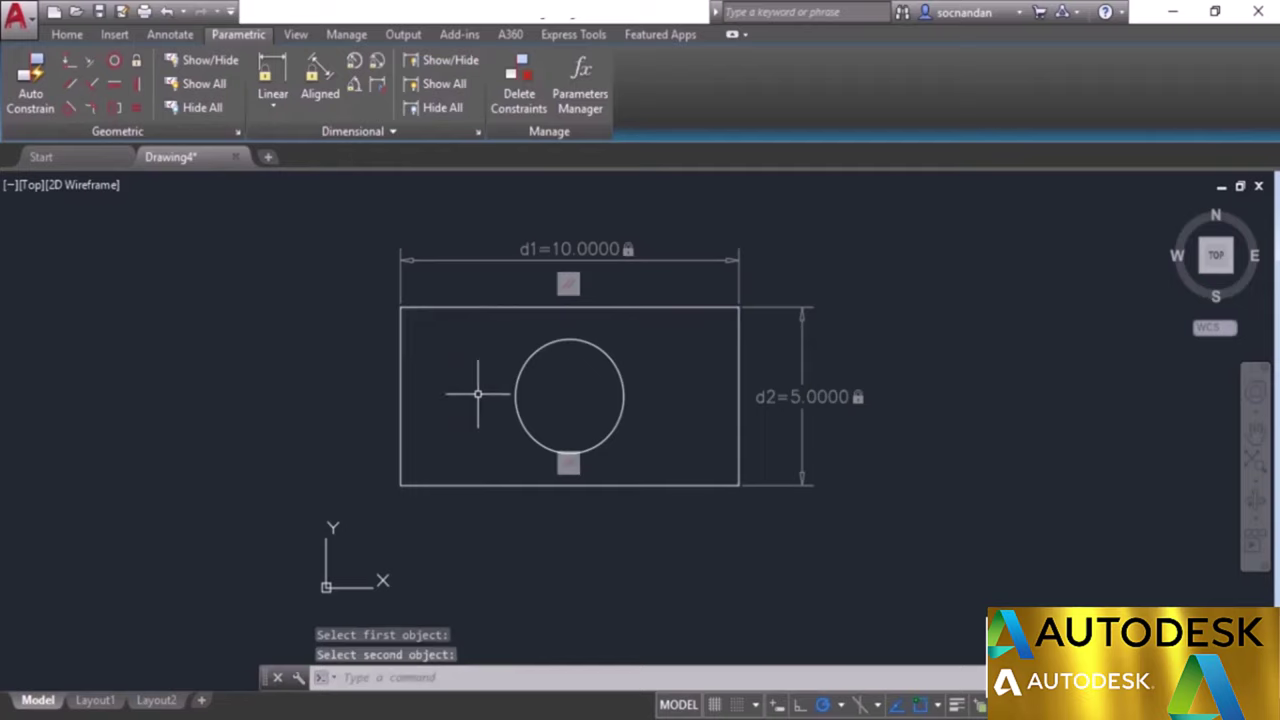
click(71, 87)
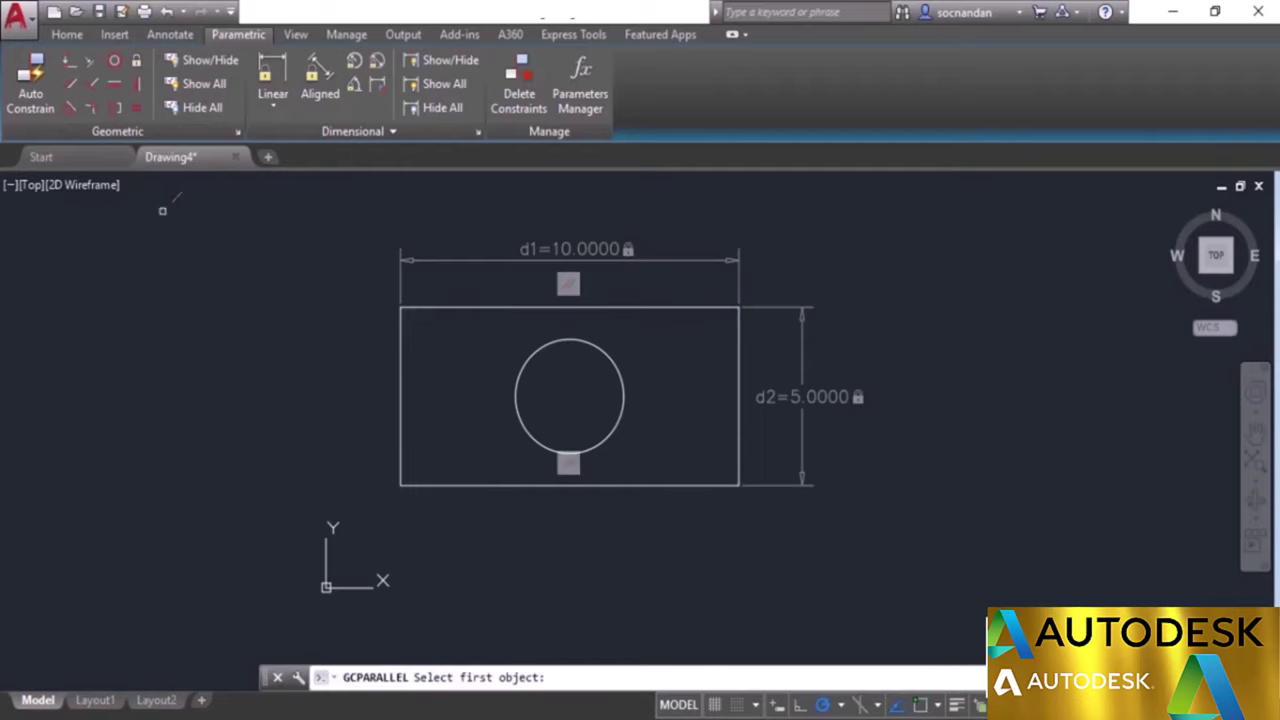
click(401, 333)
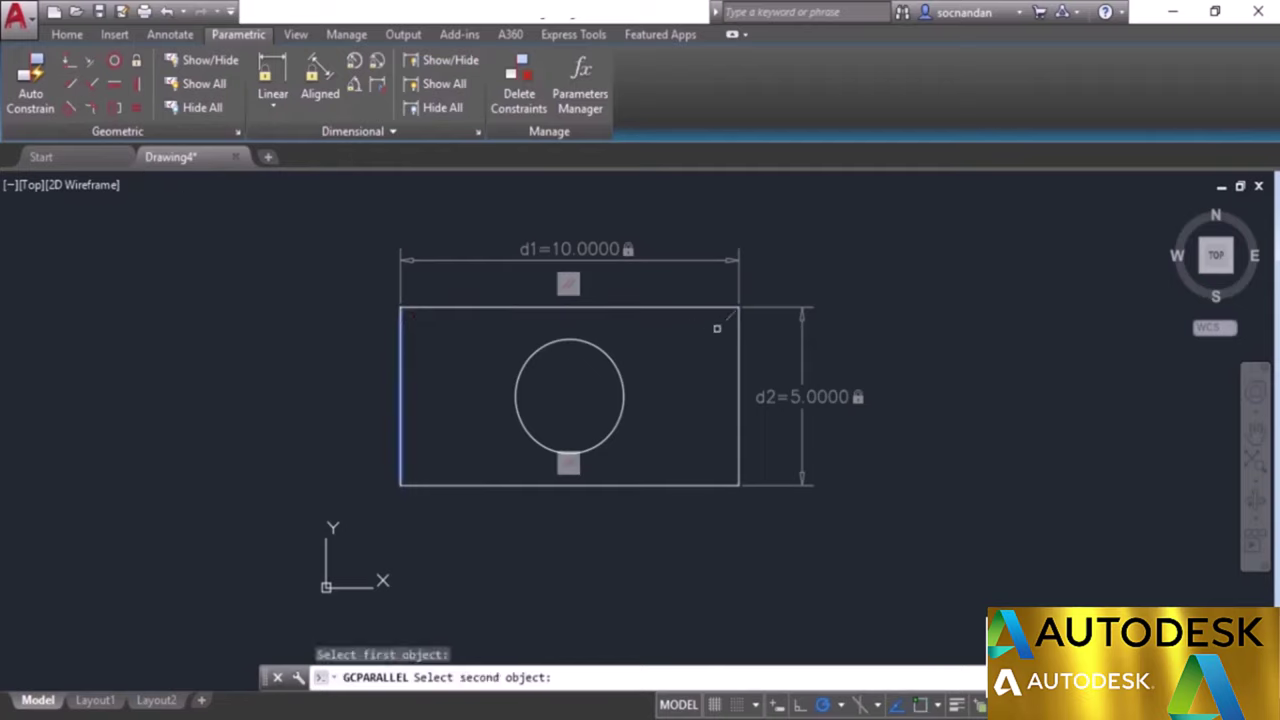
click(739, 326)
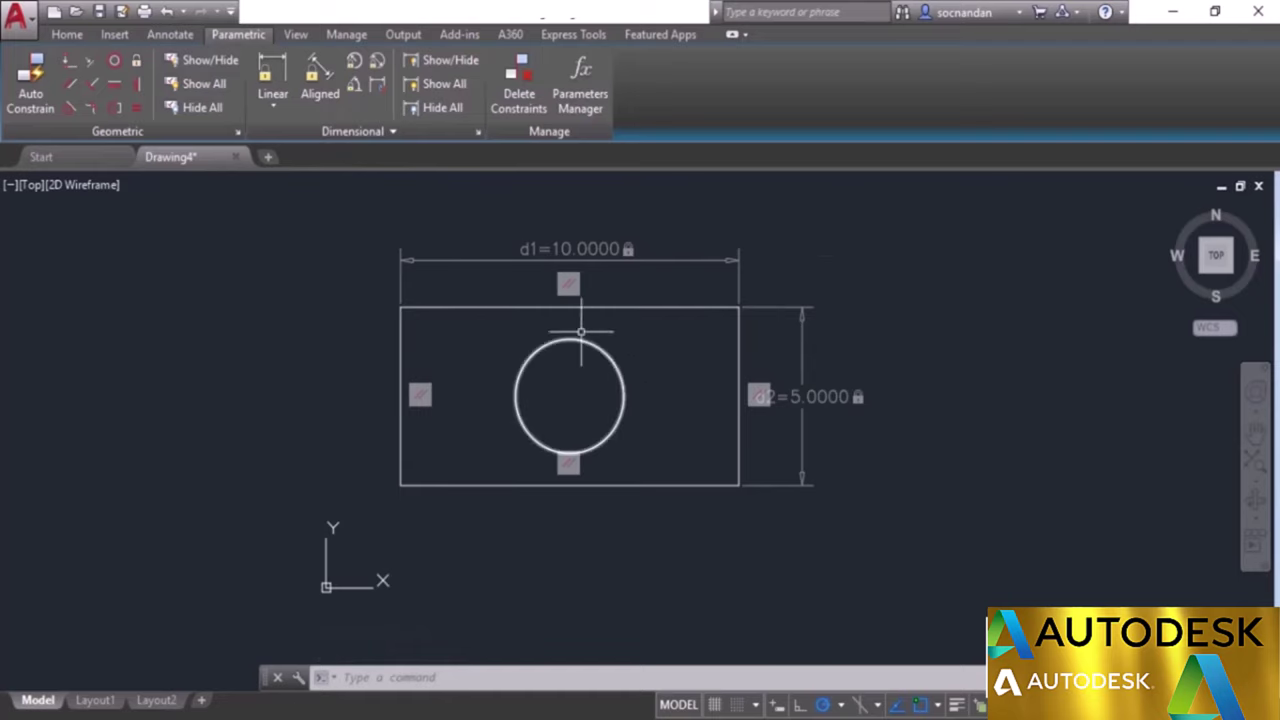
Add a horizontal linear constraint from the circle's centre to the midpoint of the rectangle's right edge, placed below the rectangle.
click(272, 70)
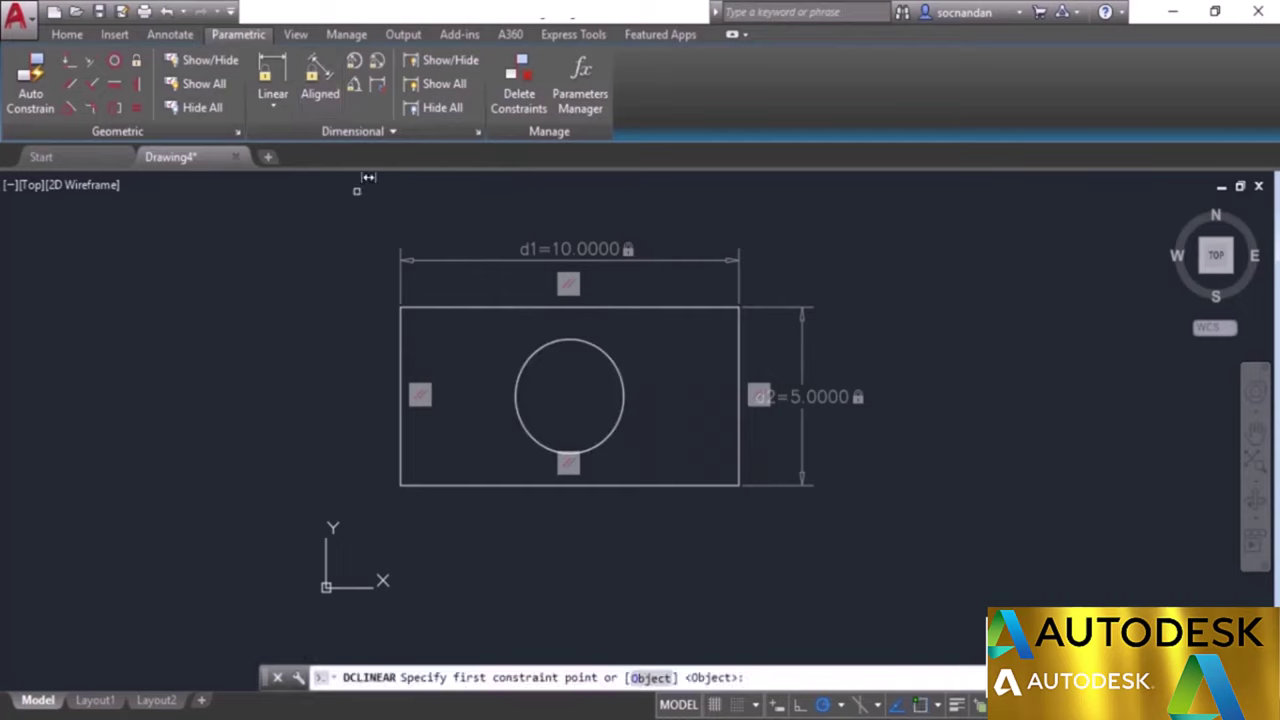
click(618, 370)
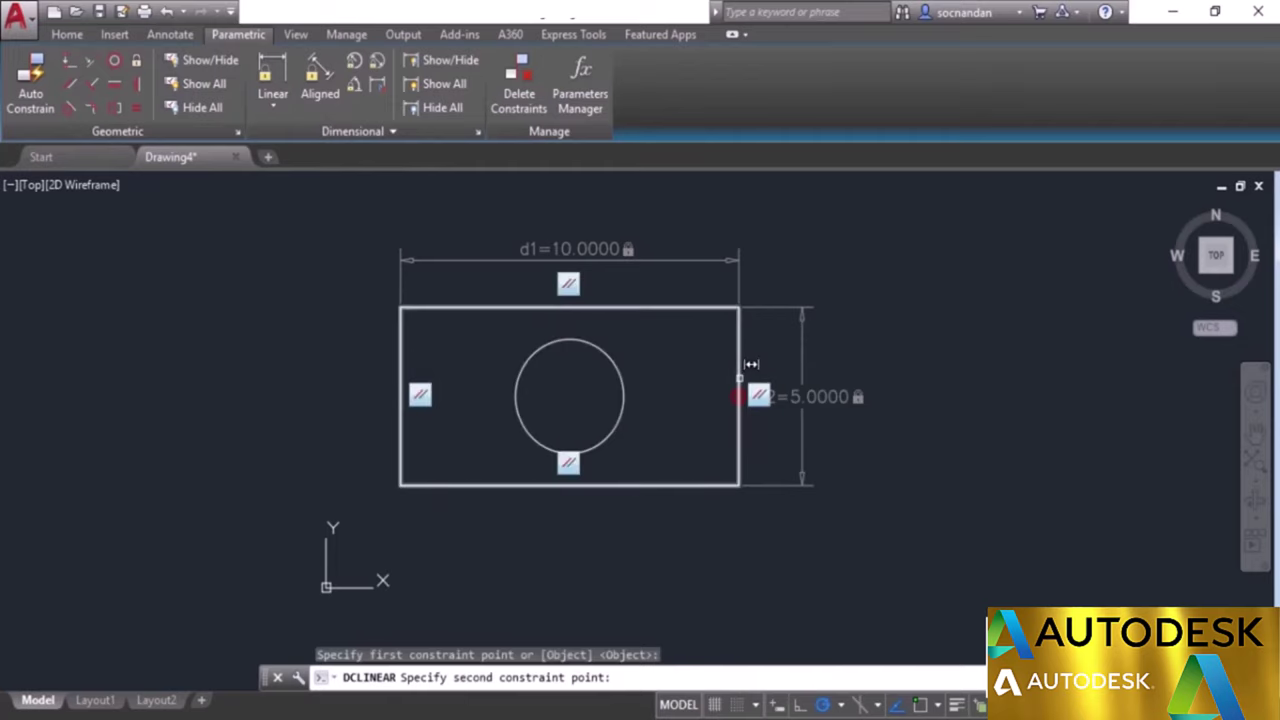
click(742, 374)
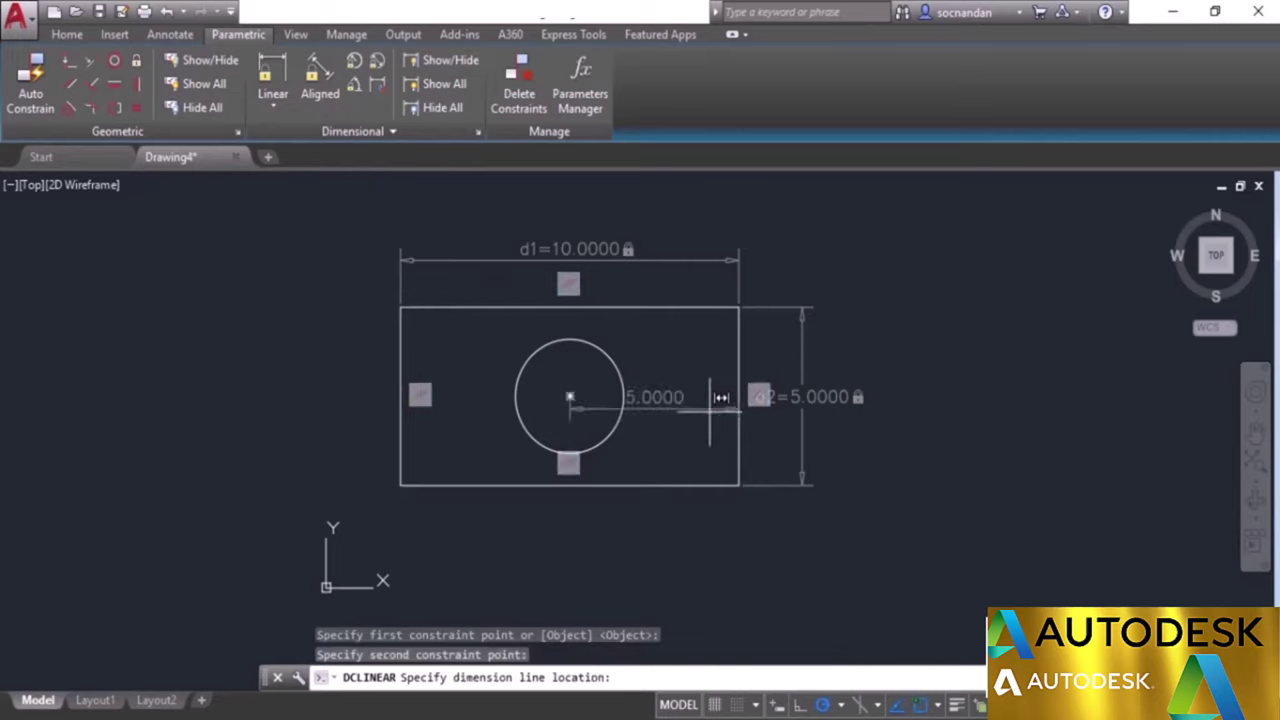
click(790, 546)
key(Return)
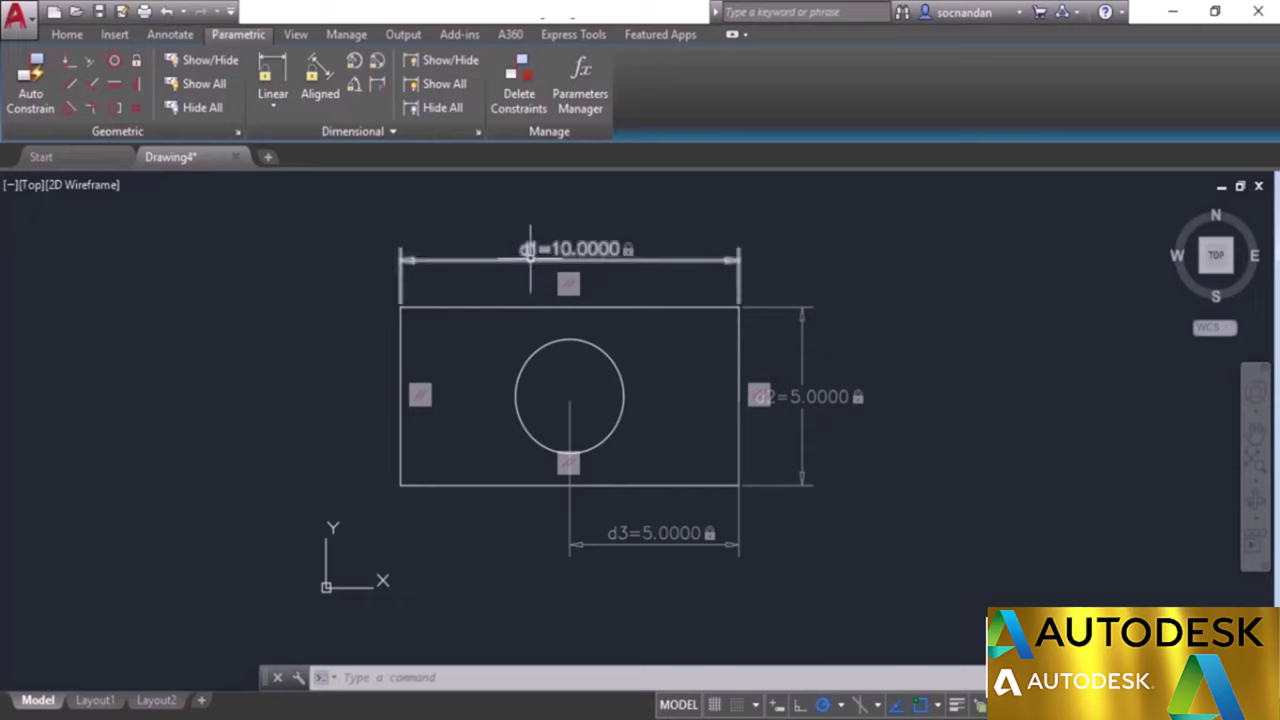
Set the rectangle's height constraint d2 to the expression d1/2.
double_click(821, 396)
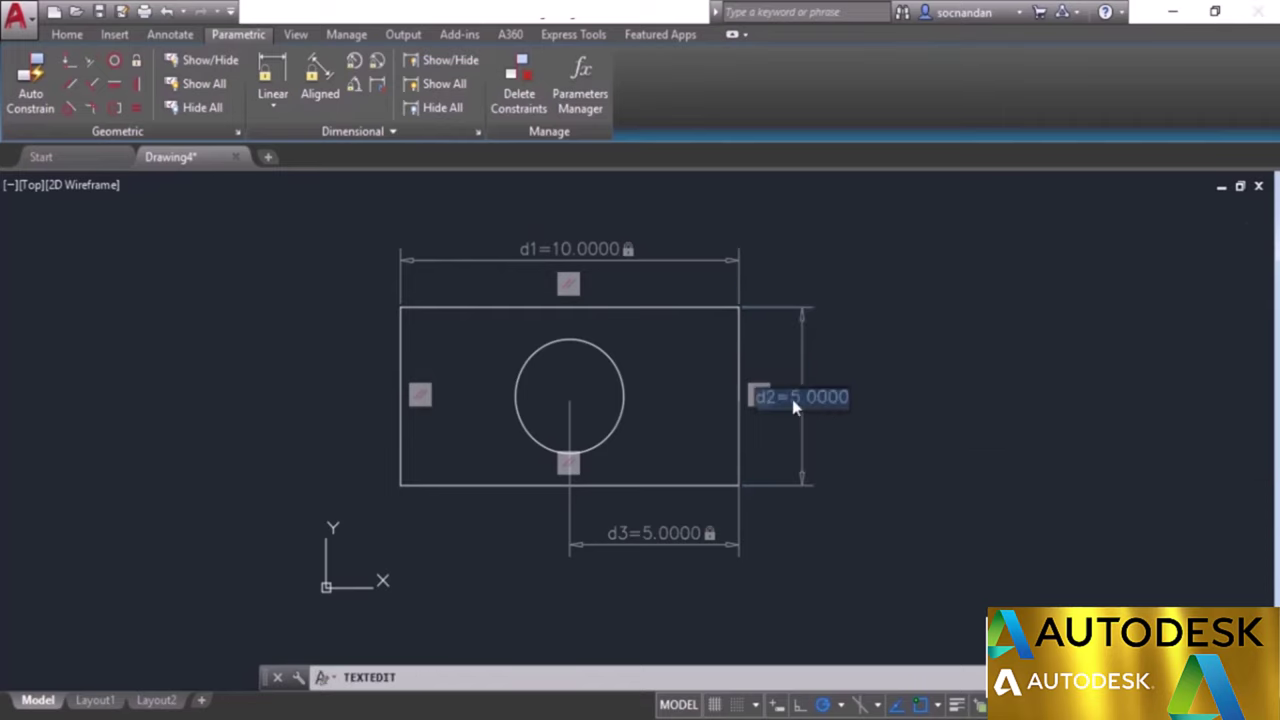
drag(793, 404, 898, 388)
text(d1/2)
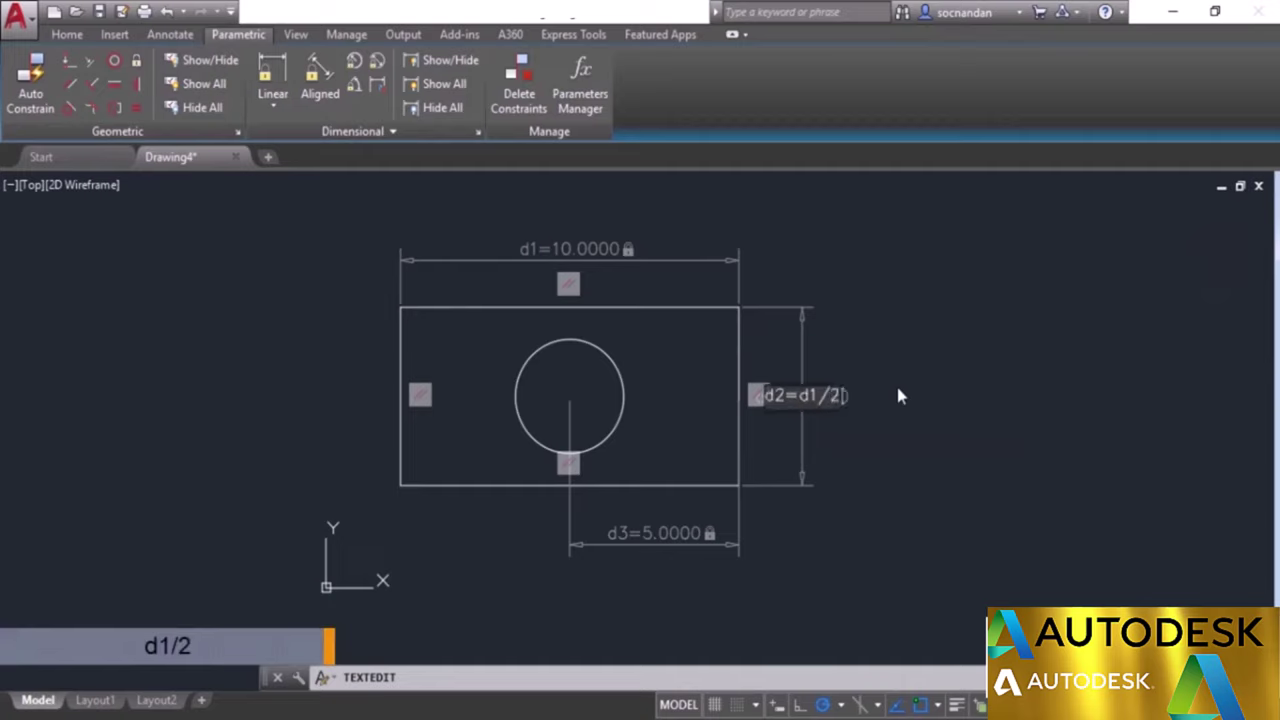
key(Return)
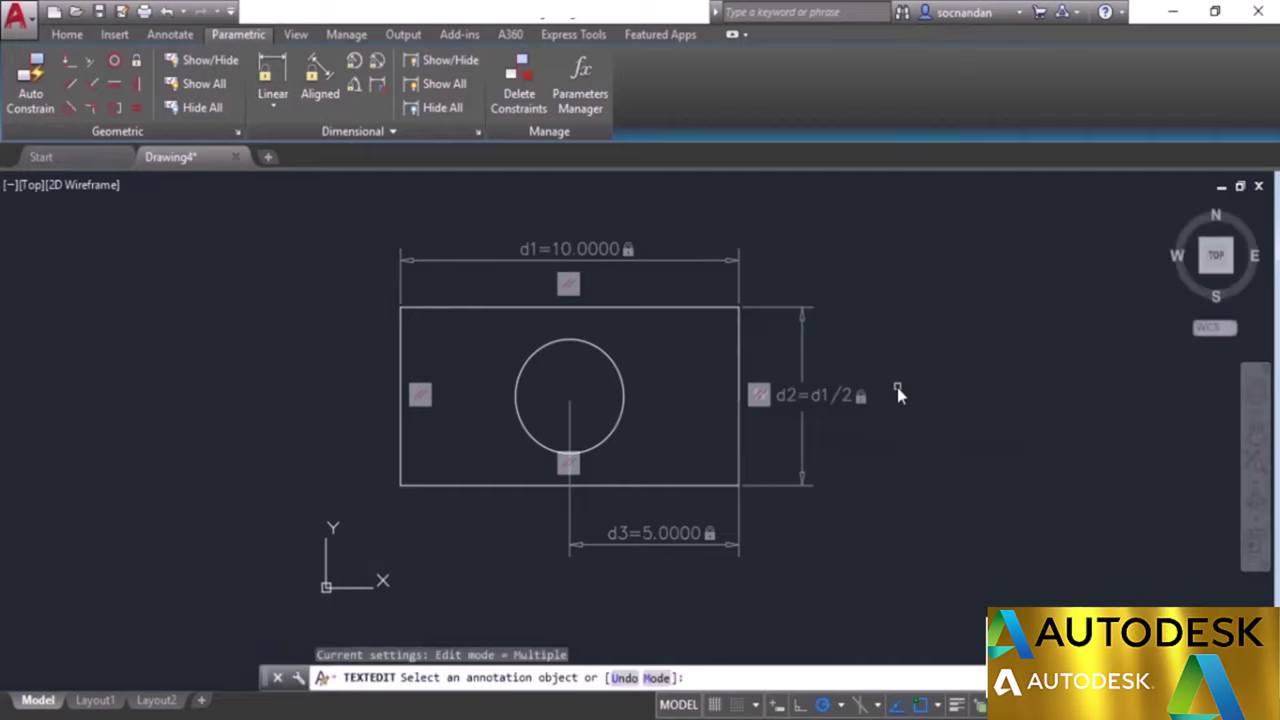
key(Escape)
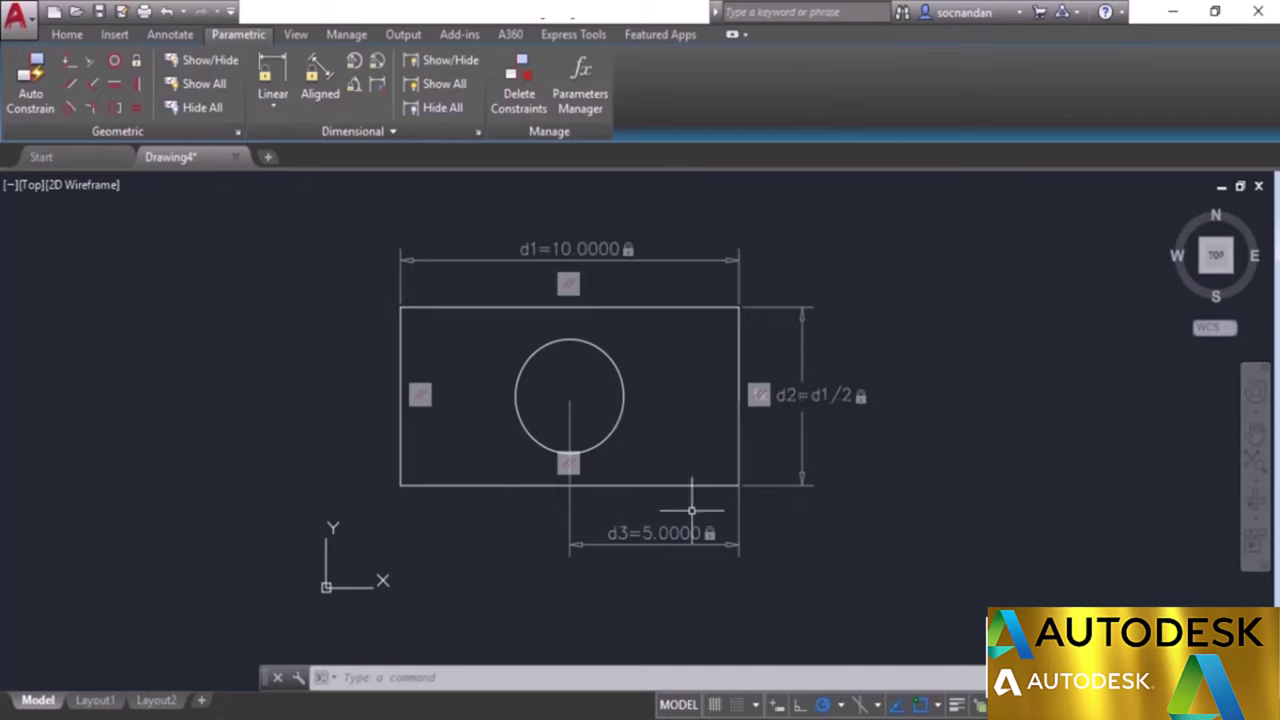
Set the circle's horizontal distance constraint d3 equal to d2 and end text editing.
double_click(655, 540)
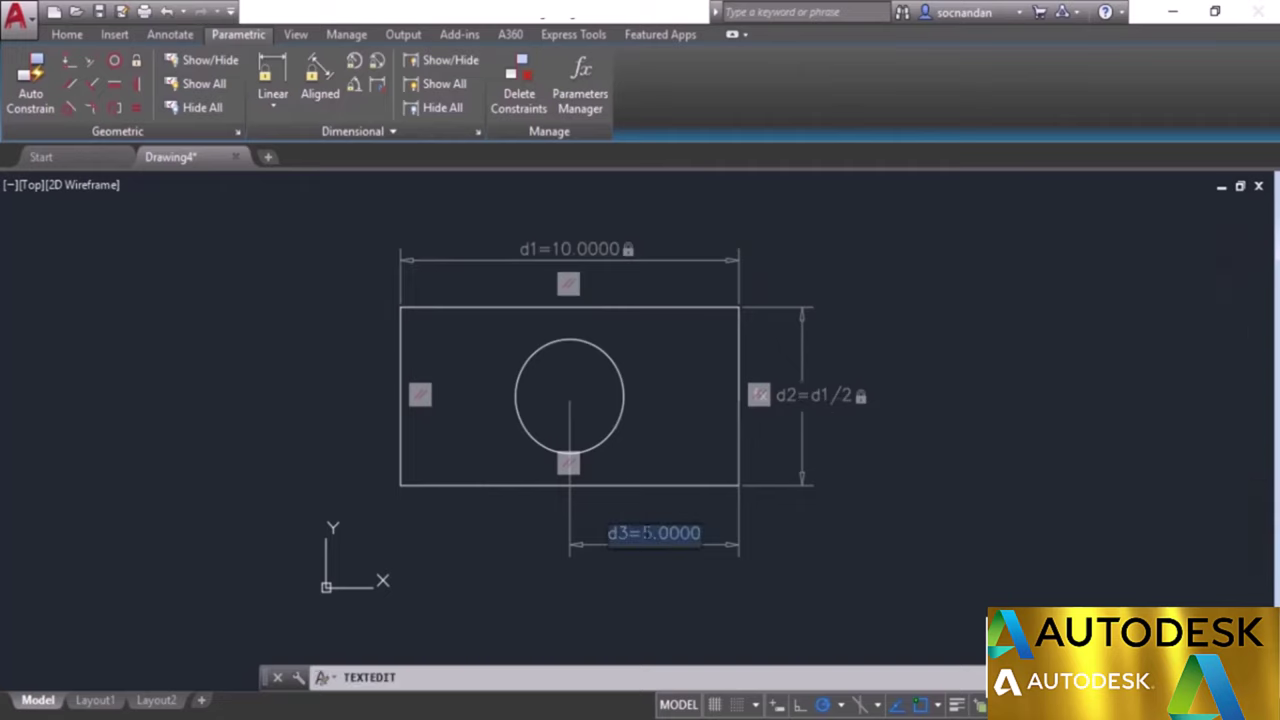
drag(642, 533, 705, 530)
text(d2)
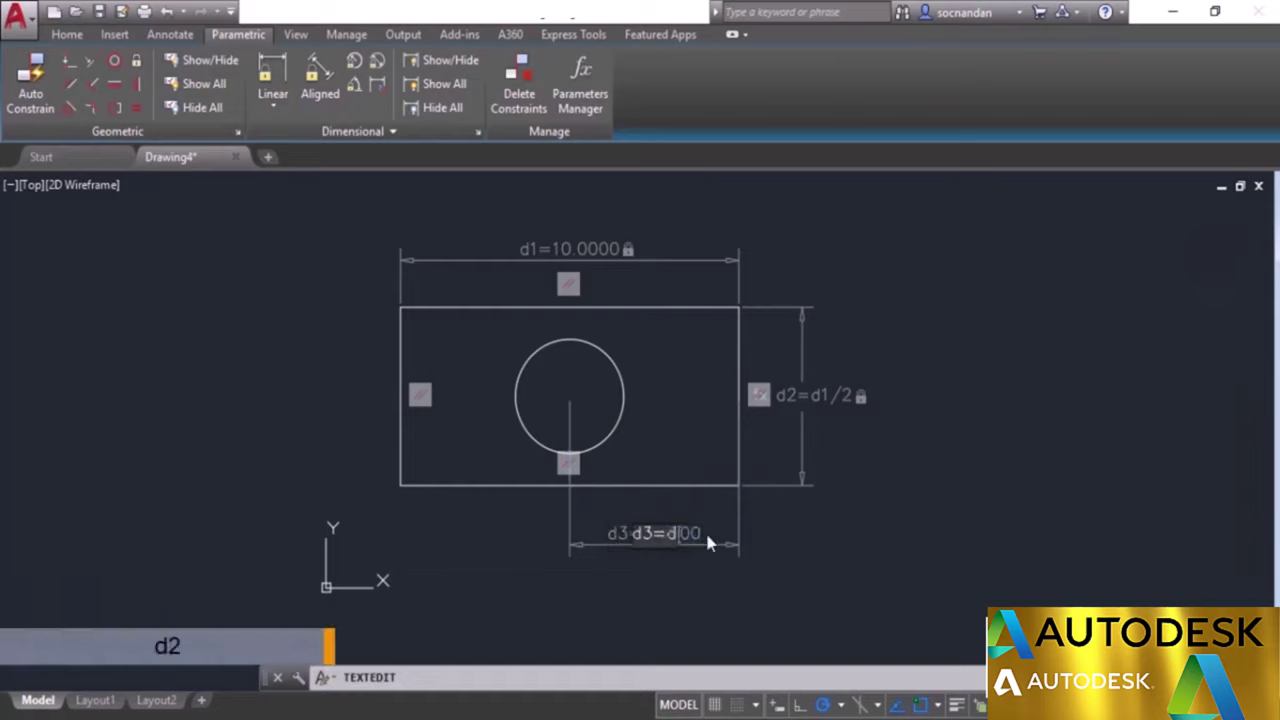
click(778, 522)
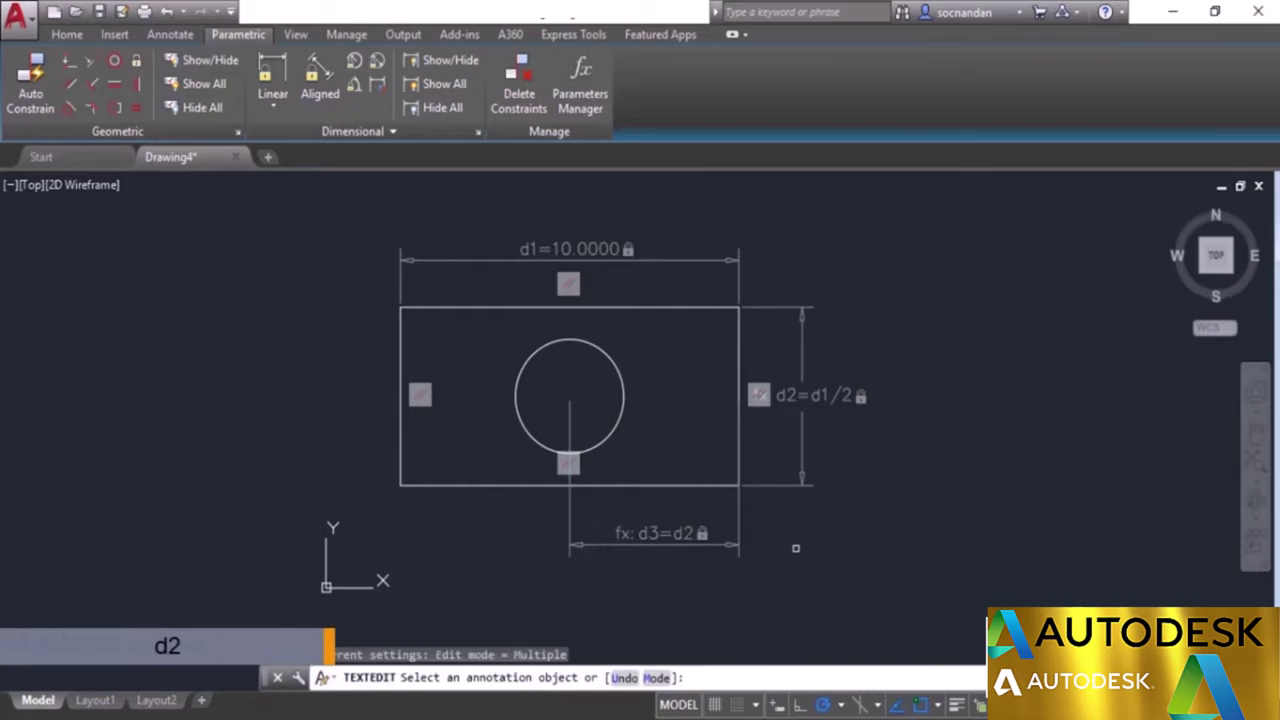
right_click(797, 549)
click(877, 364)
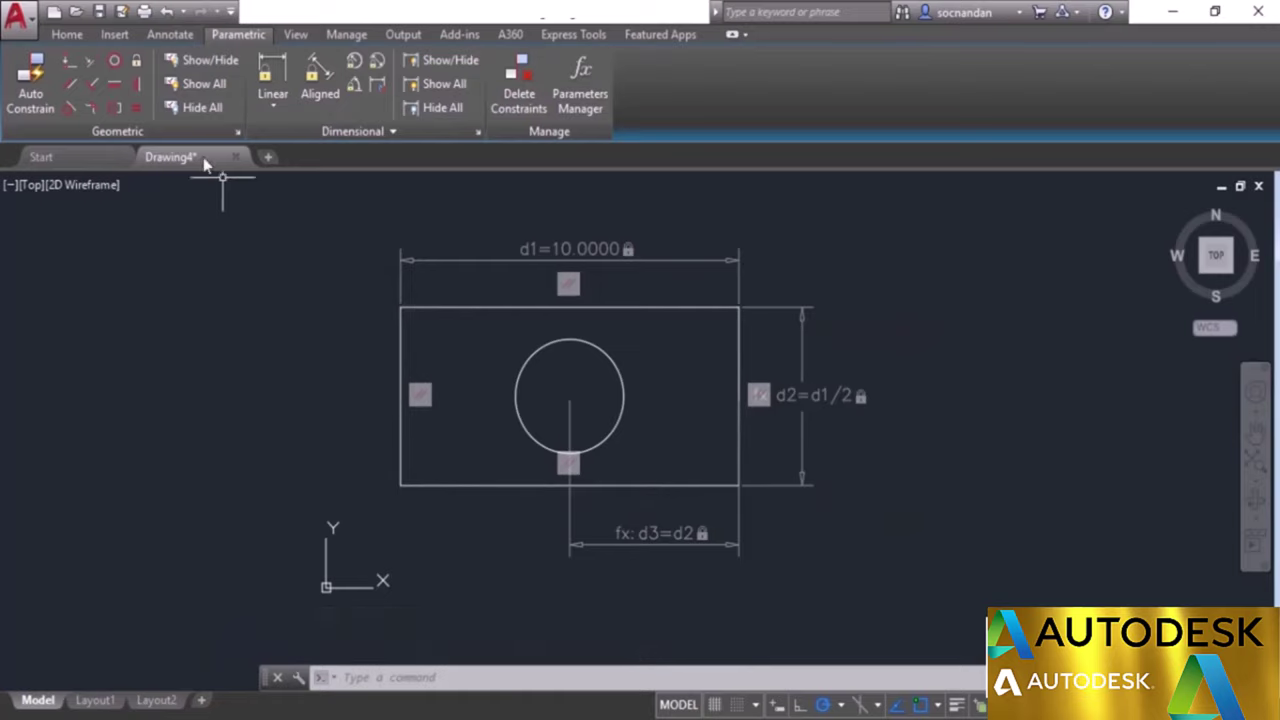
Fix the rectangle's lower-left corner in place with a Fix constraint and set the width constraint d1 to 16.
click(137, 65)
click(405, 485)
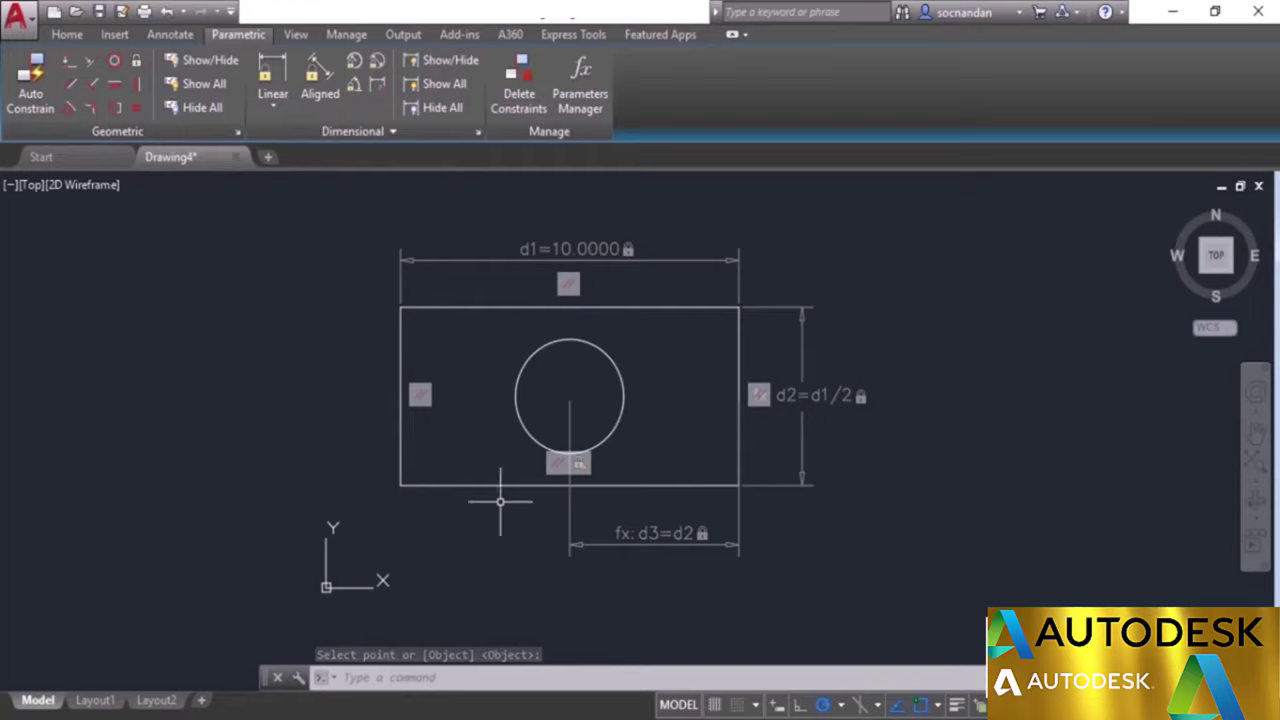
double_click(595, 248)
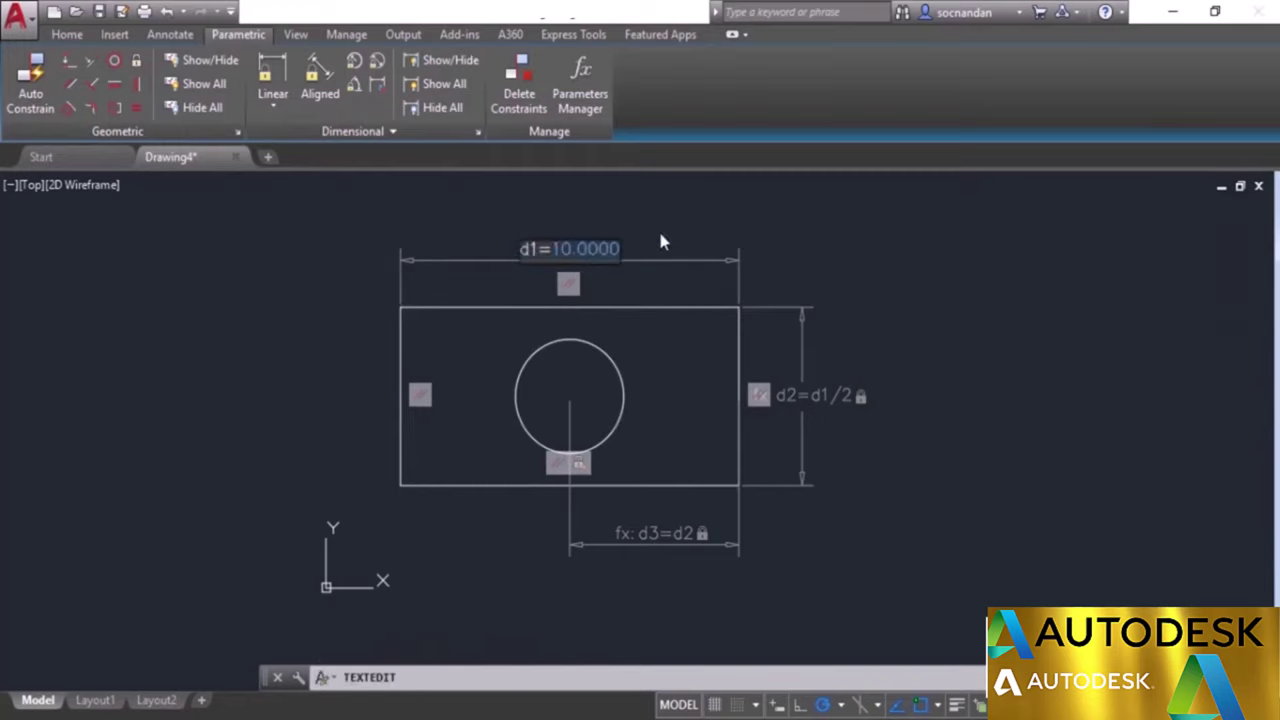
text(16)
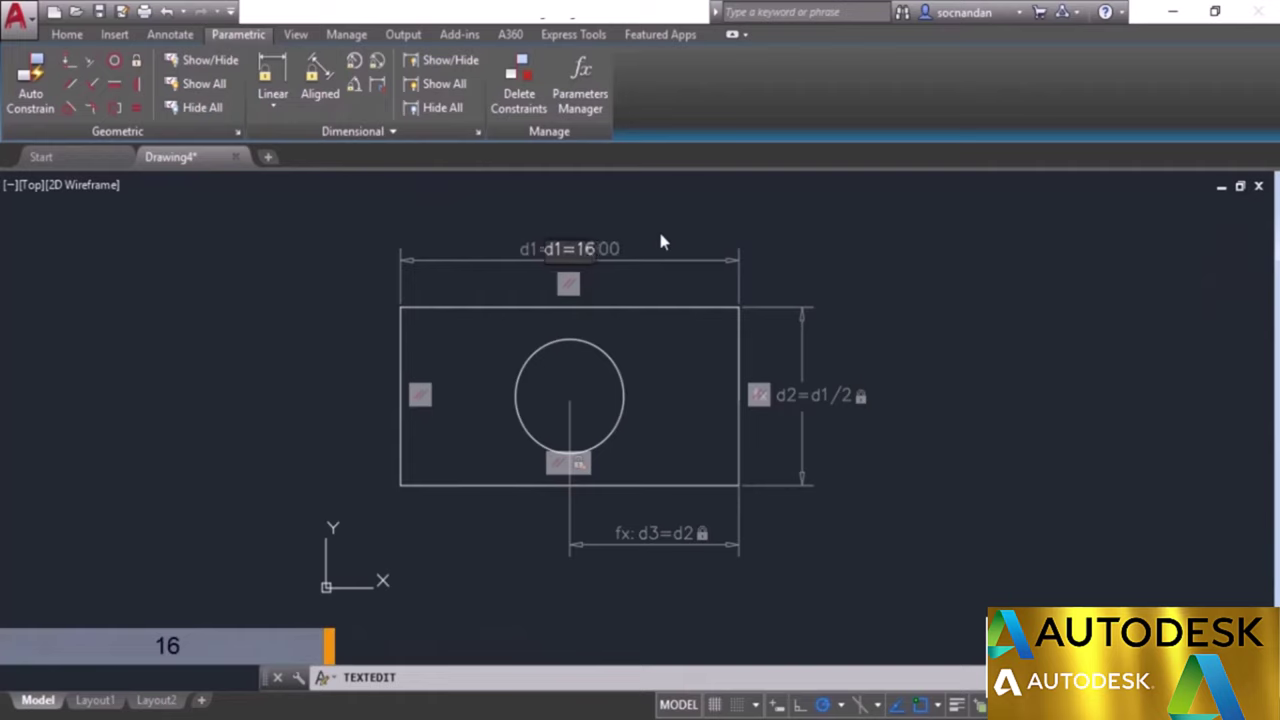
key(Return)
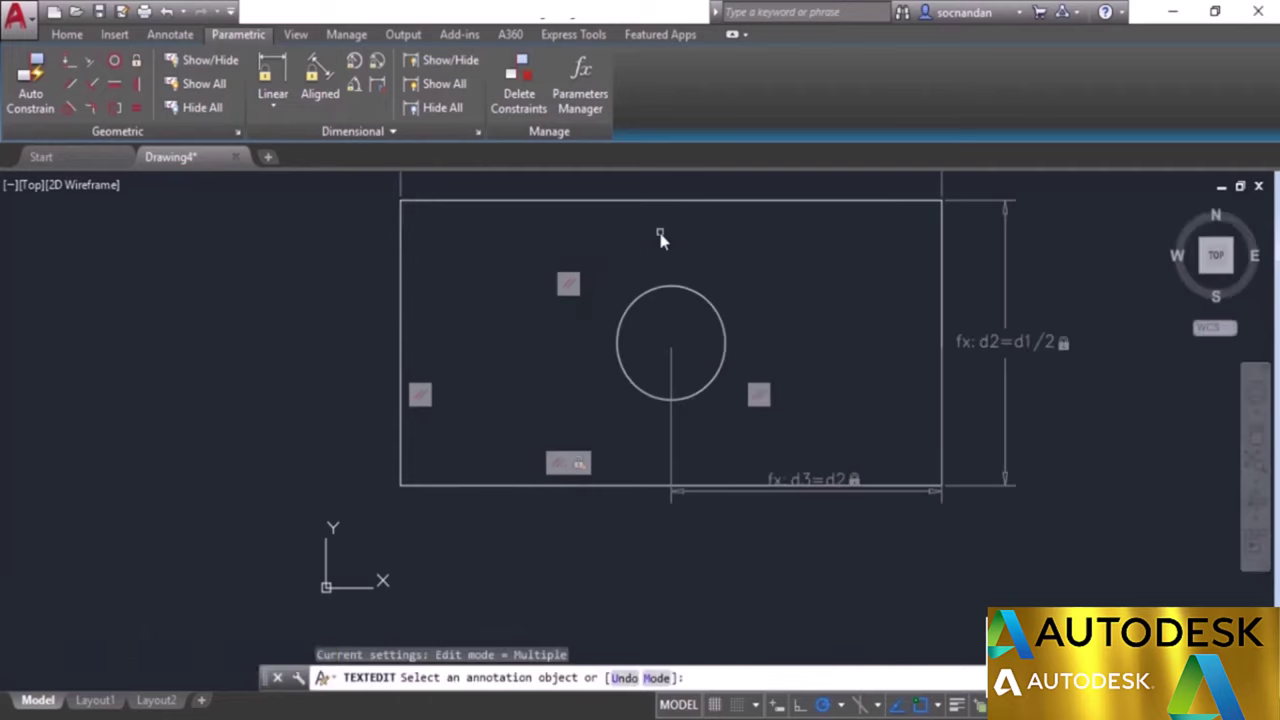
key(Escape)
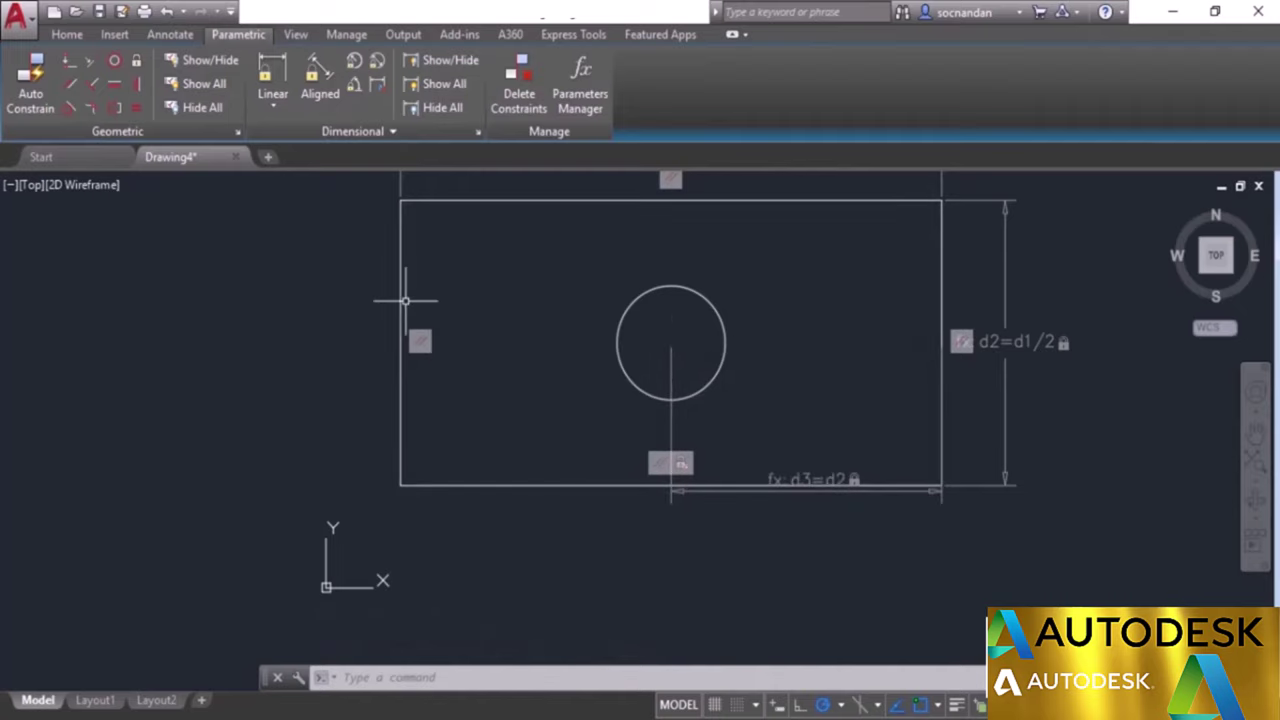
scroll(405, 300, down, 2)
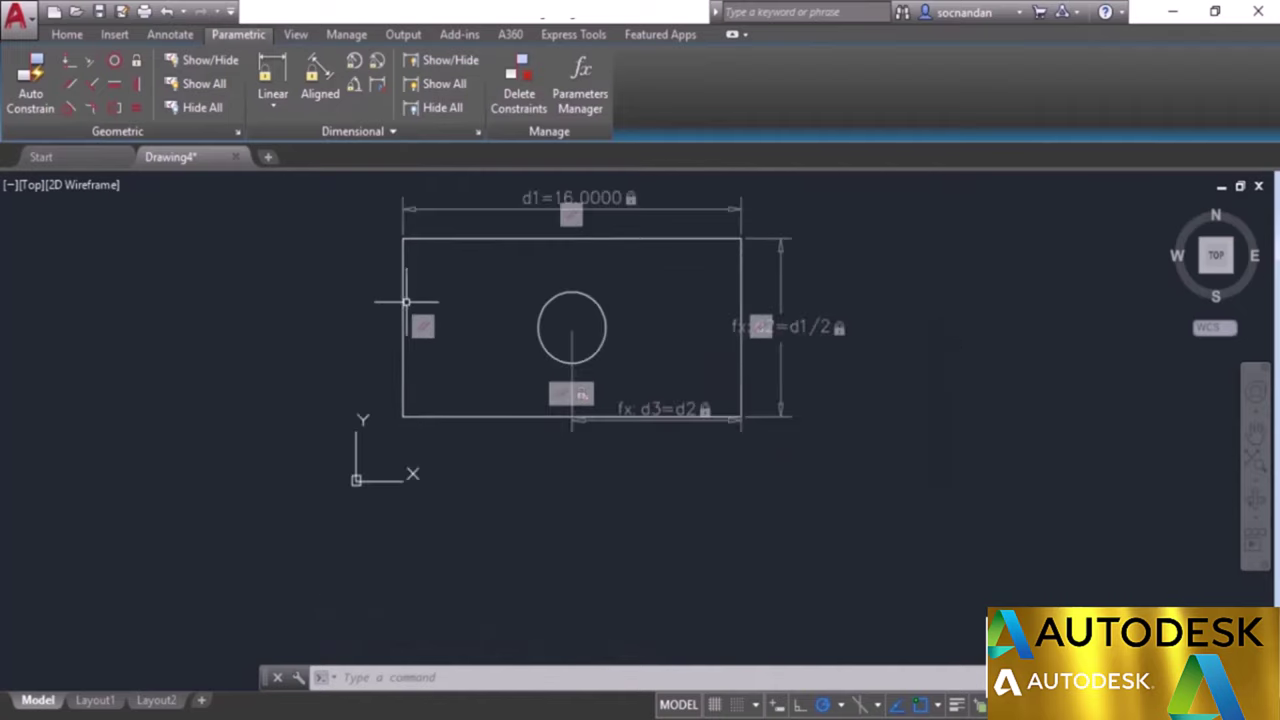
middle_drag(500, 277, 480, 360)
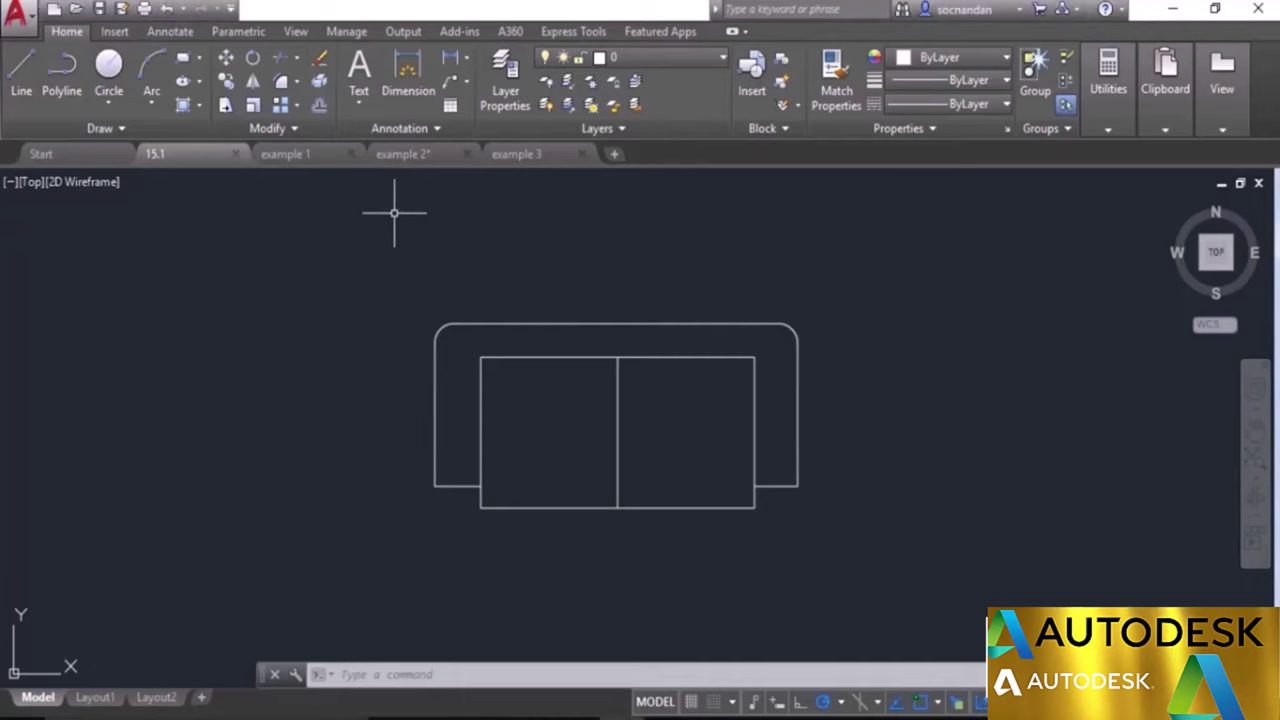
Switch to the "example 1" drawing and change the speed-limit sign block's visibility state to U turn.
click(316, 156)
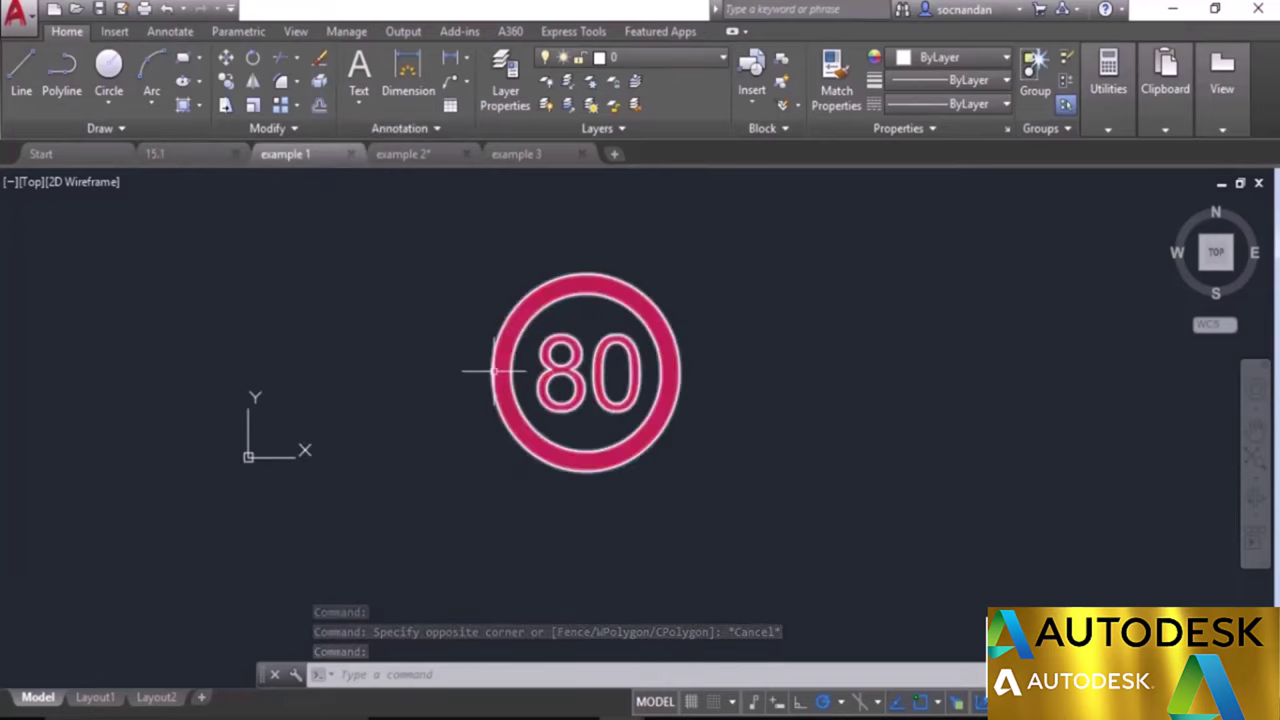
click(646, 325)
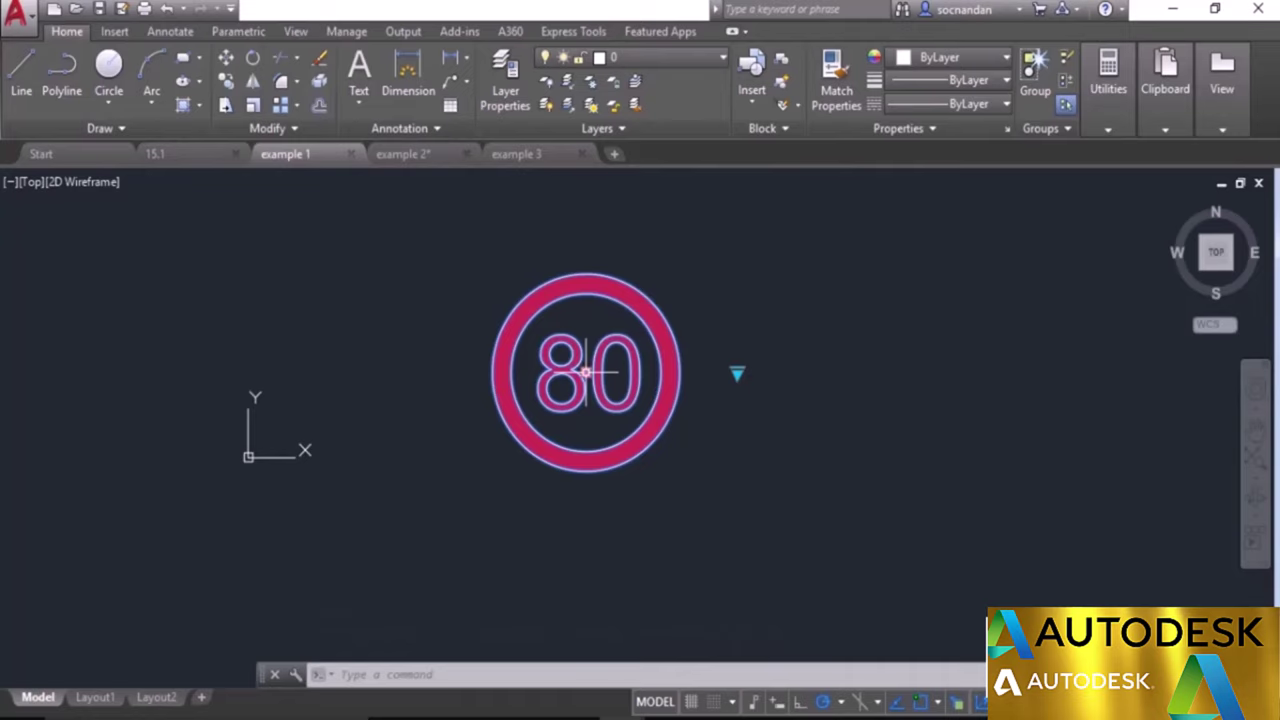
click(737, 372)
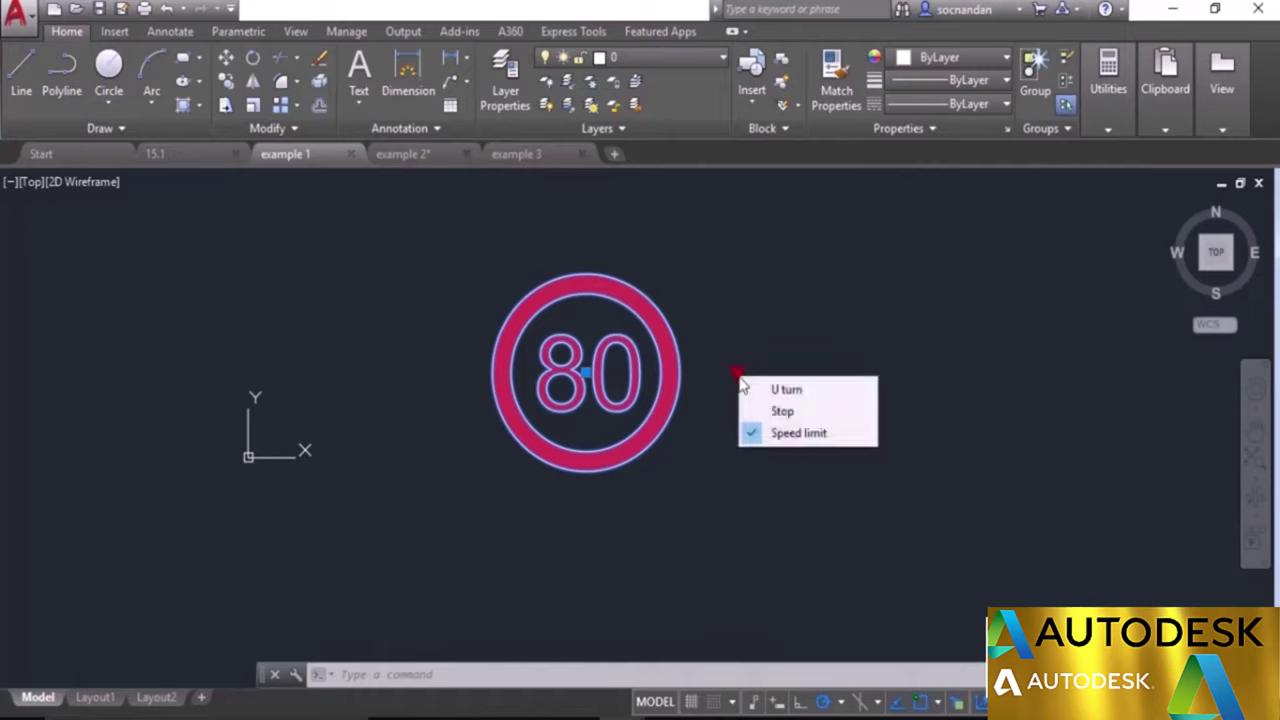
click(828, 393)
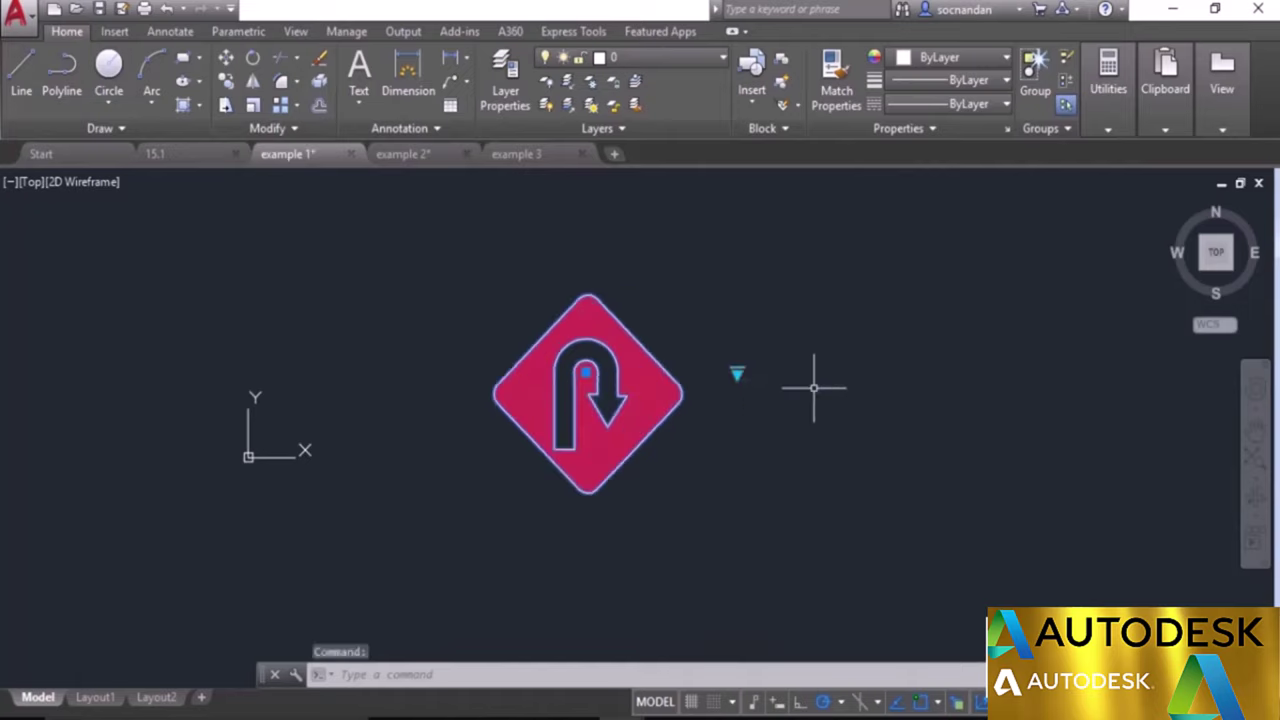
Switch the U-turn traffic sign block to its round no-entry version and deselect it.
click(737, 373)
click(780, 403)
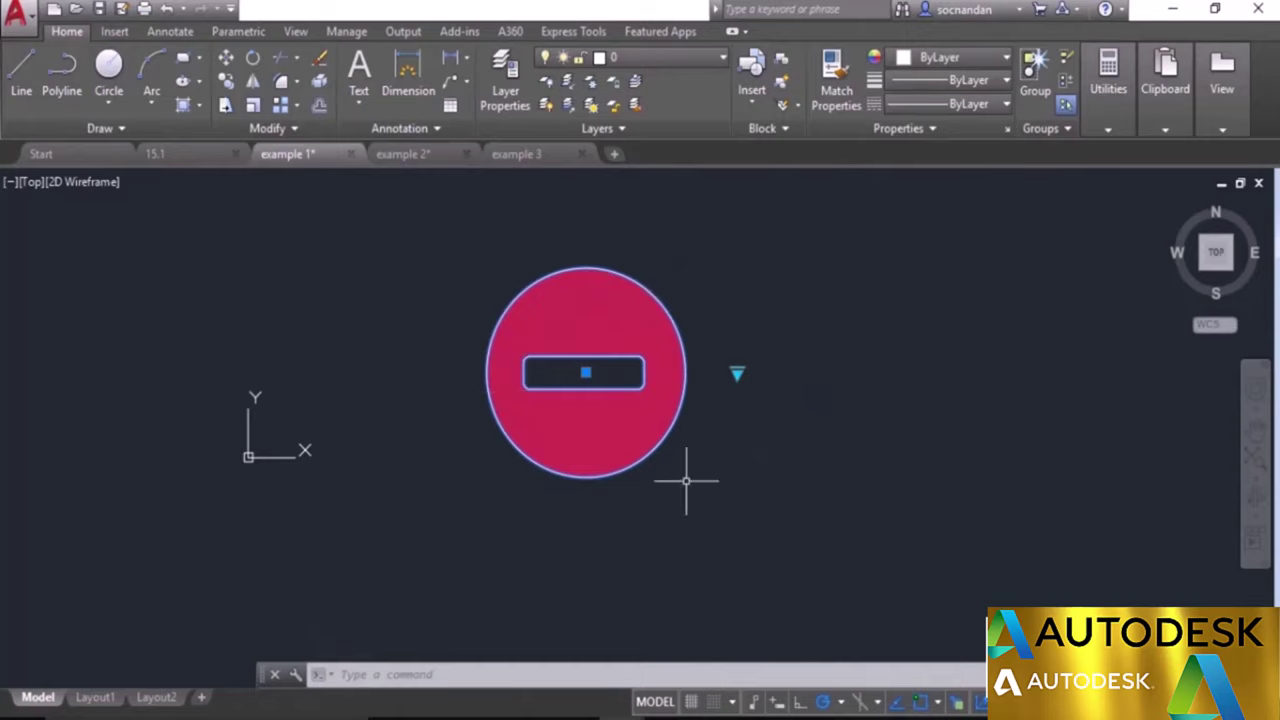
key(Escape)
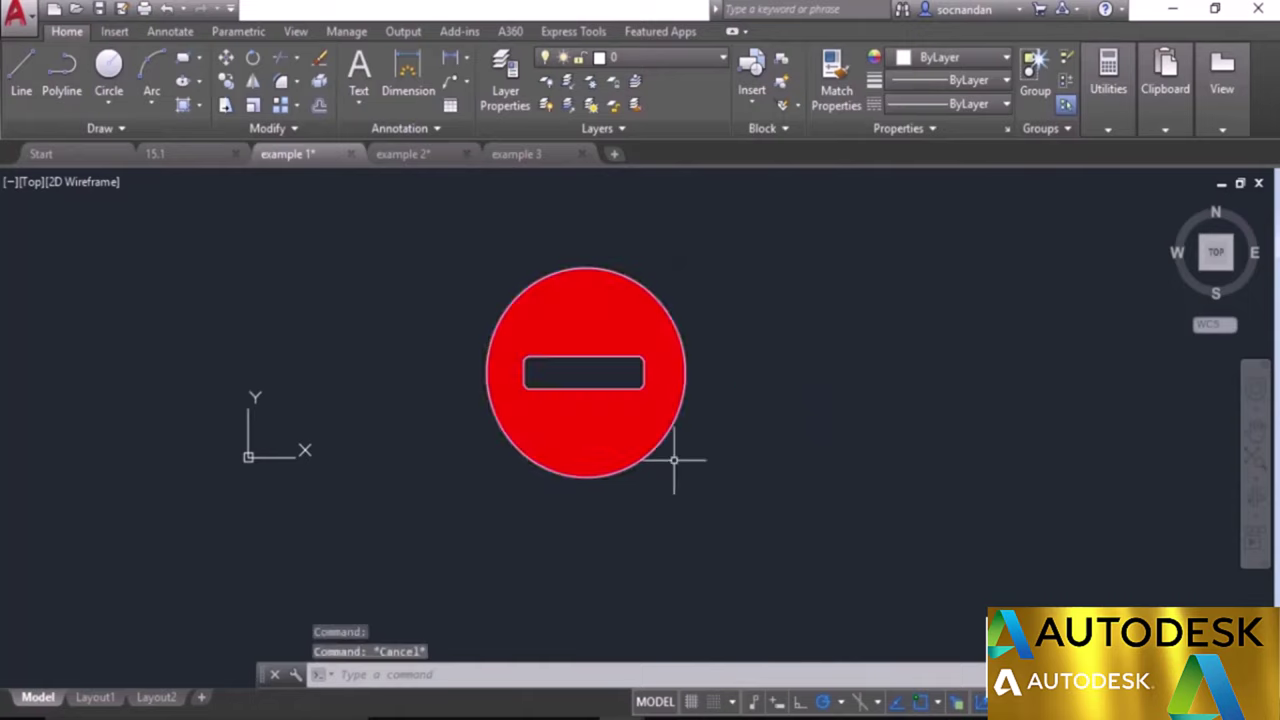
In the example 2 drawing, stretch the sink block wider on both sides with its linear grip and deselect it.
click(443, 156)
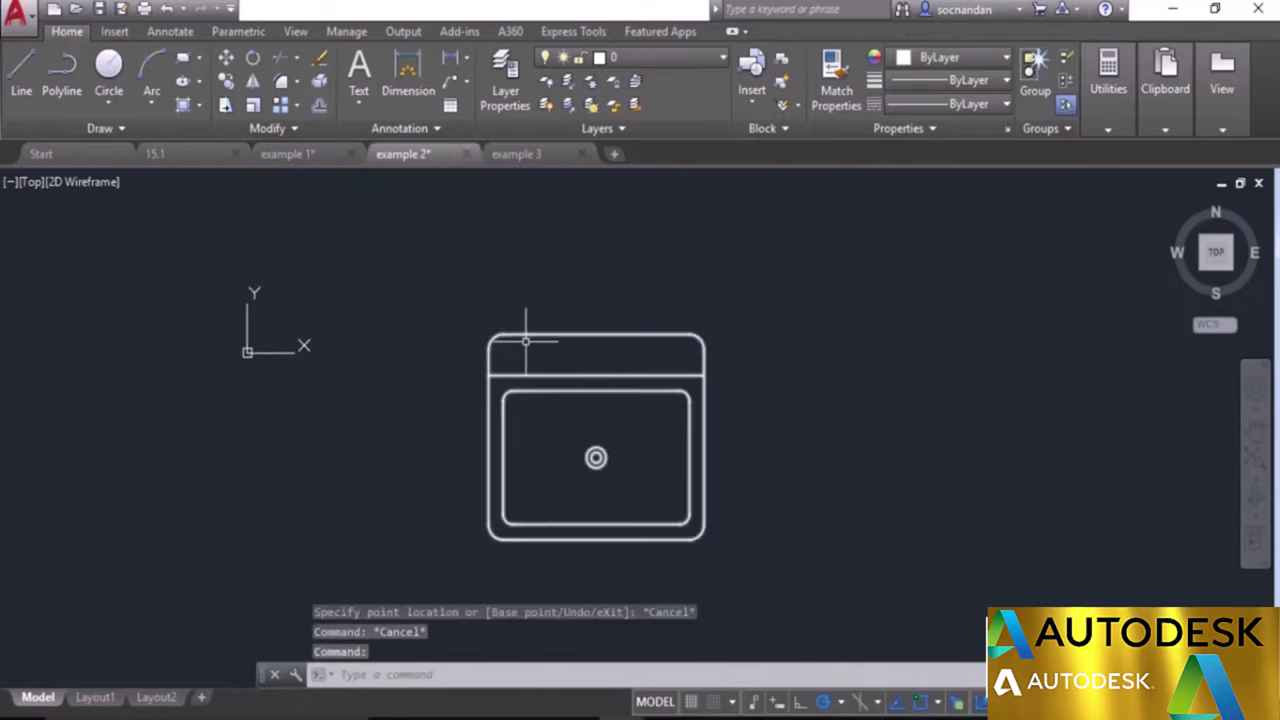
click(579, 378)
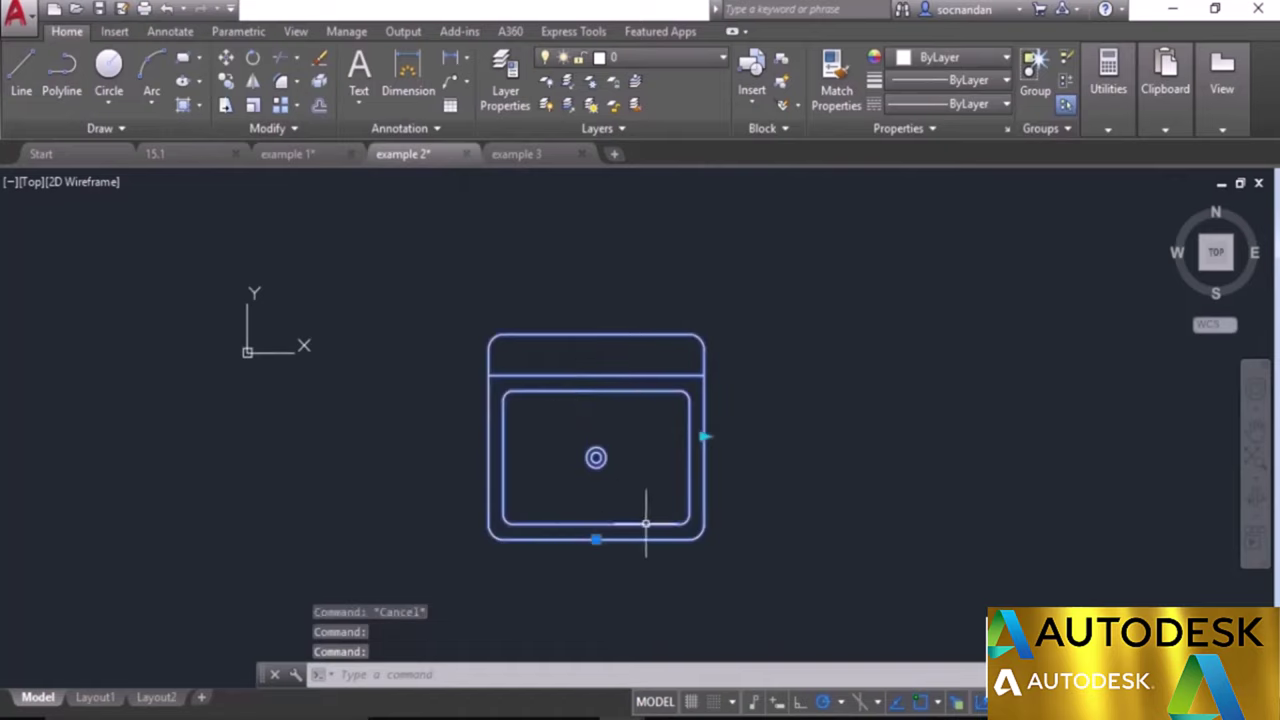
click(703, 436)
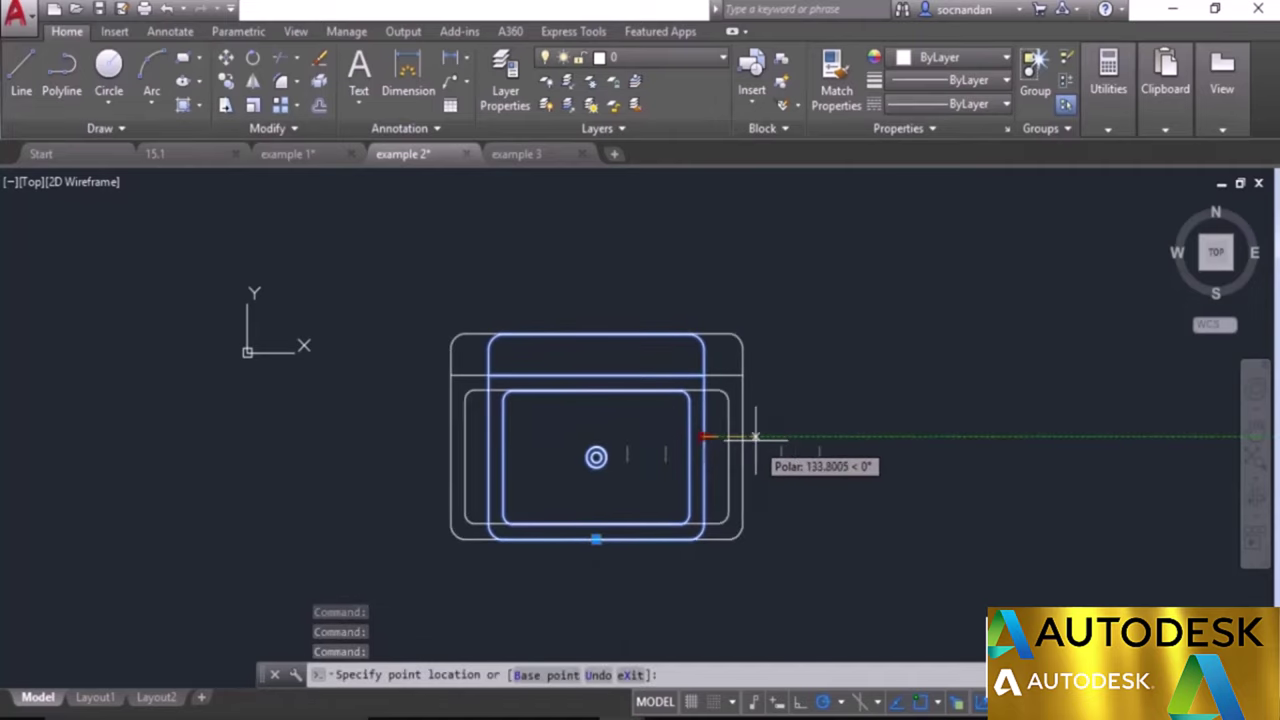
click(786, 437)
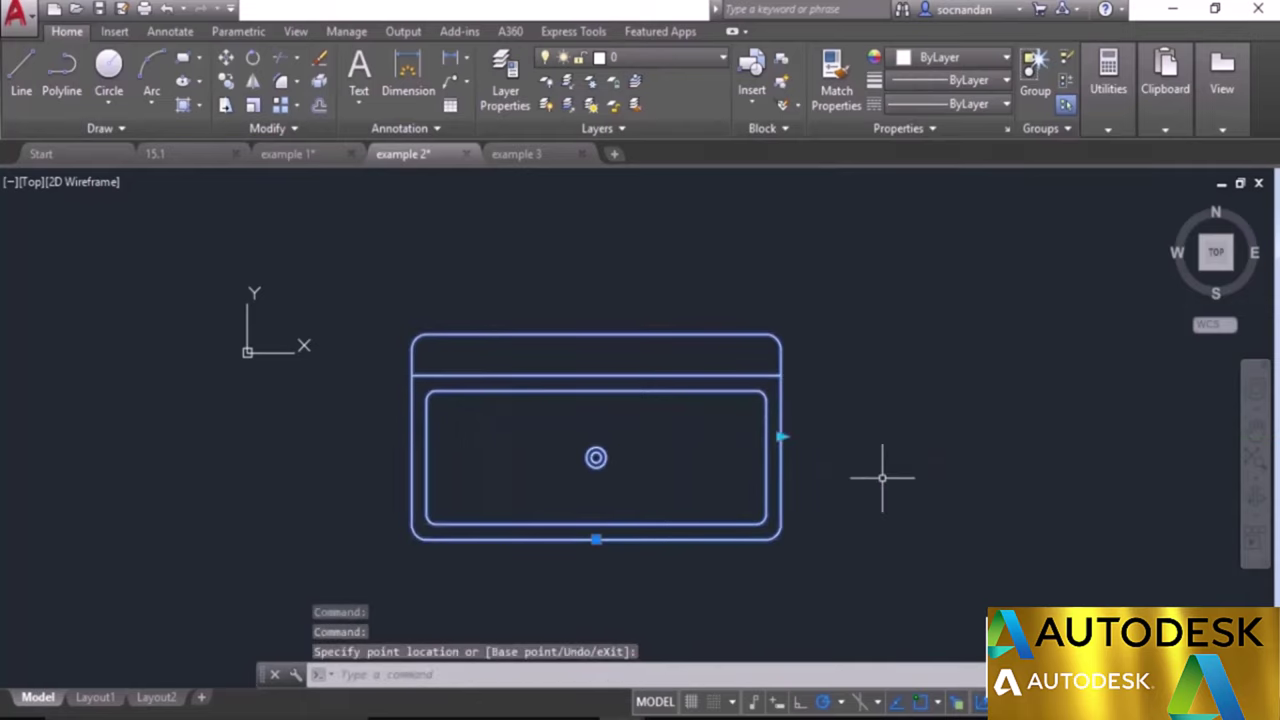
key(Escape)
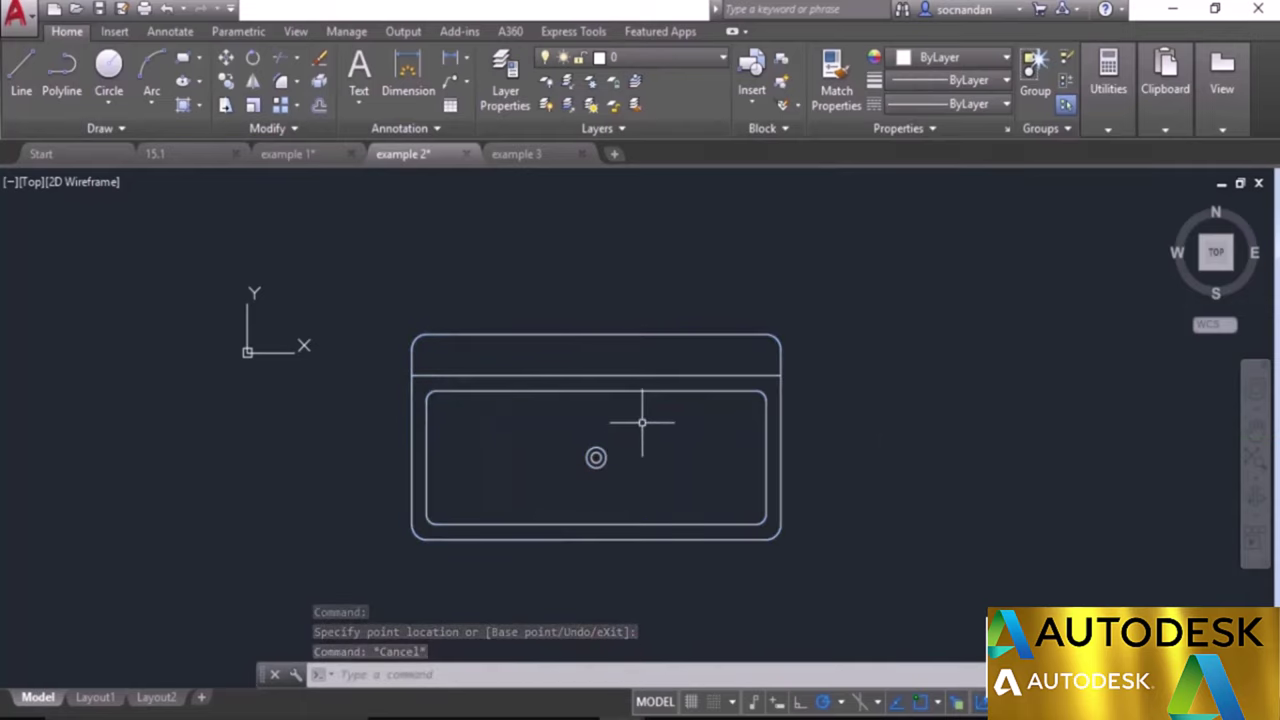
In the example 3 drawing, set the sink block's Distance1 to 850 and then to 1600.
click(530, 154)
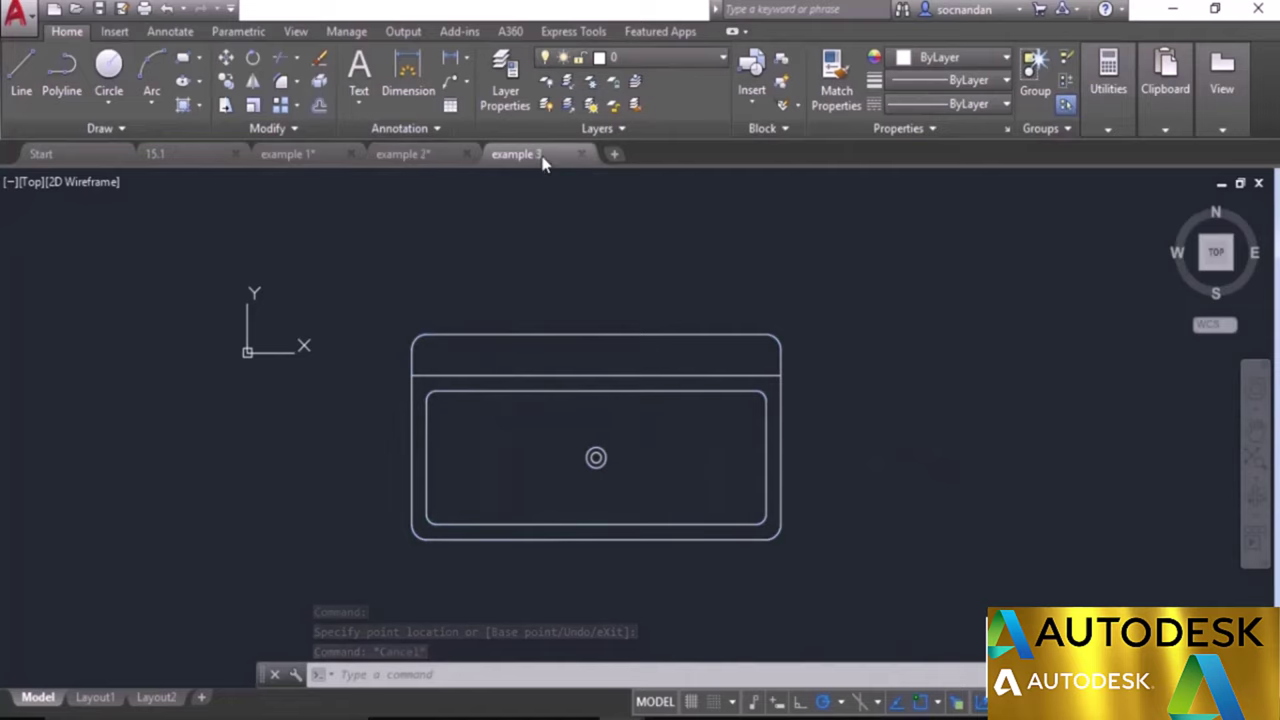
click(614, 354)
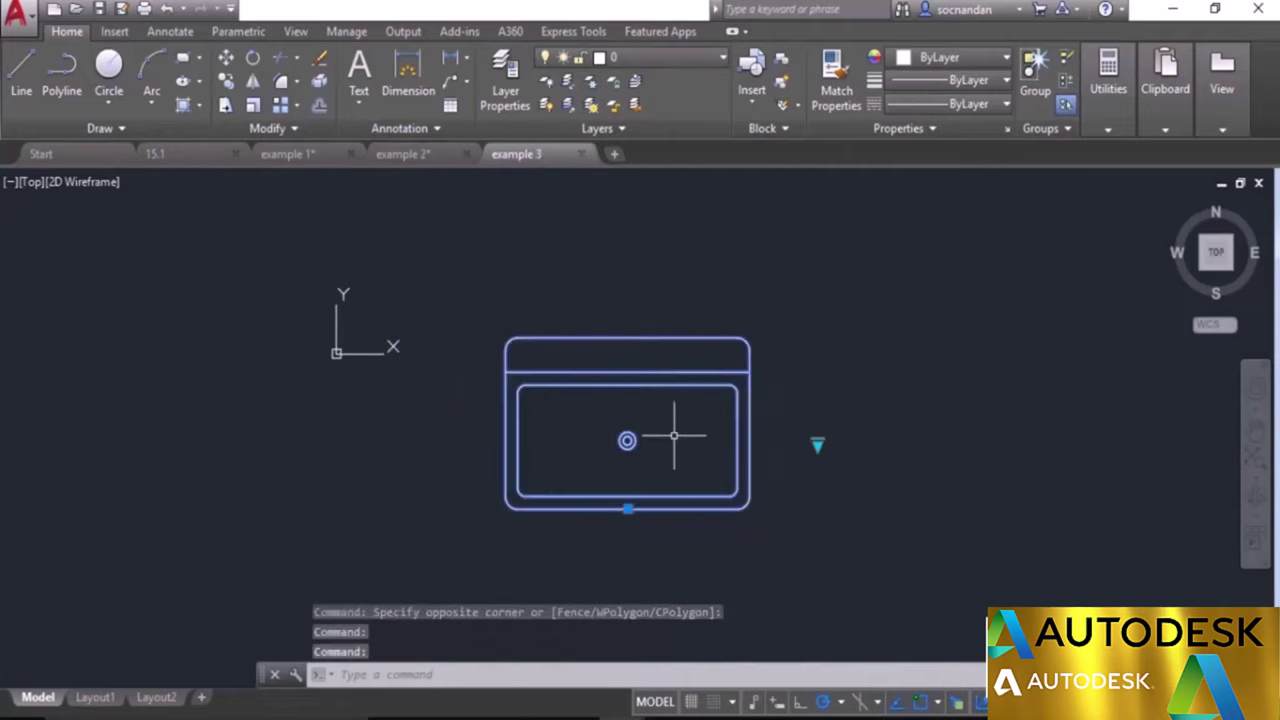
click(817, 443)
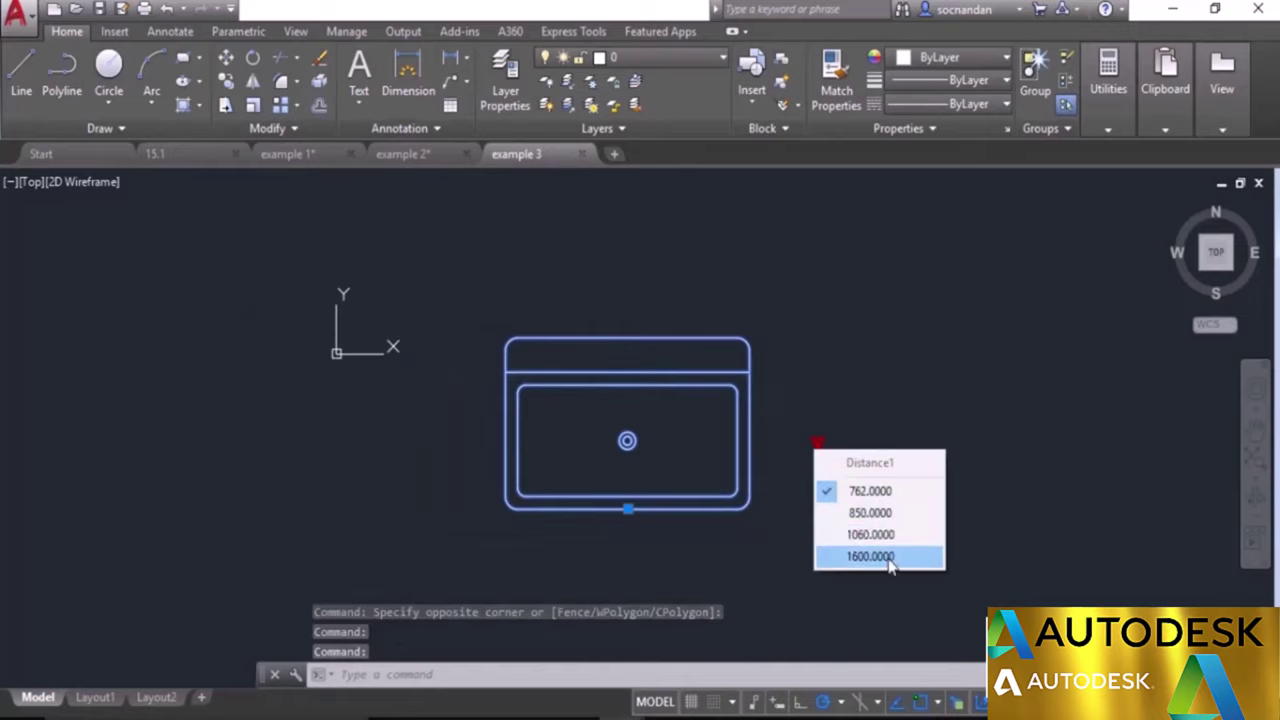
click(908, 513)
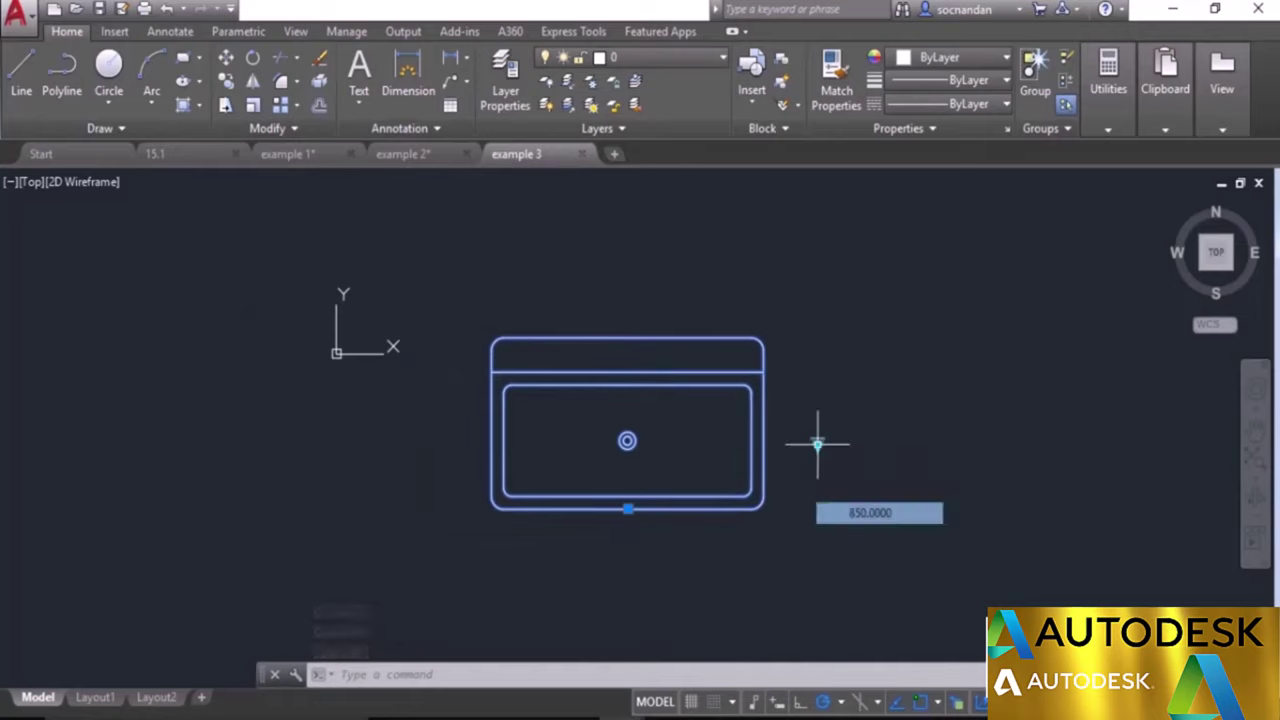
click(817, 443)
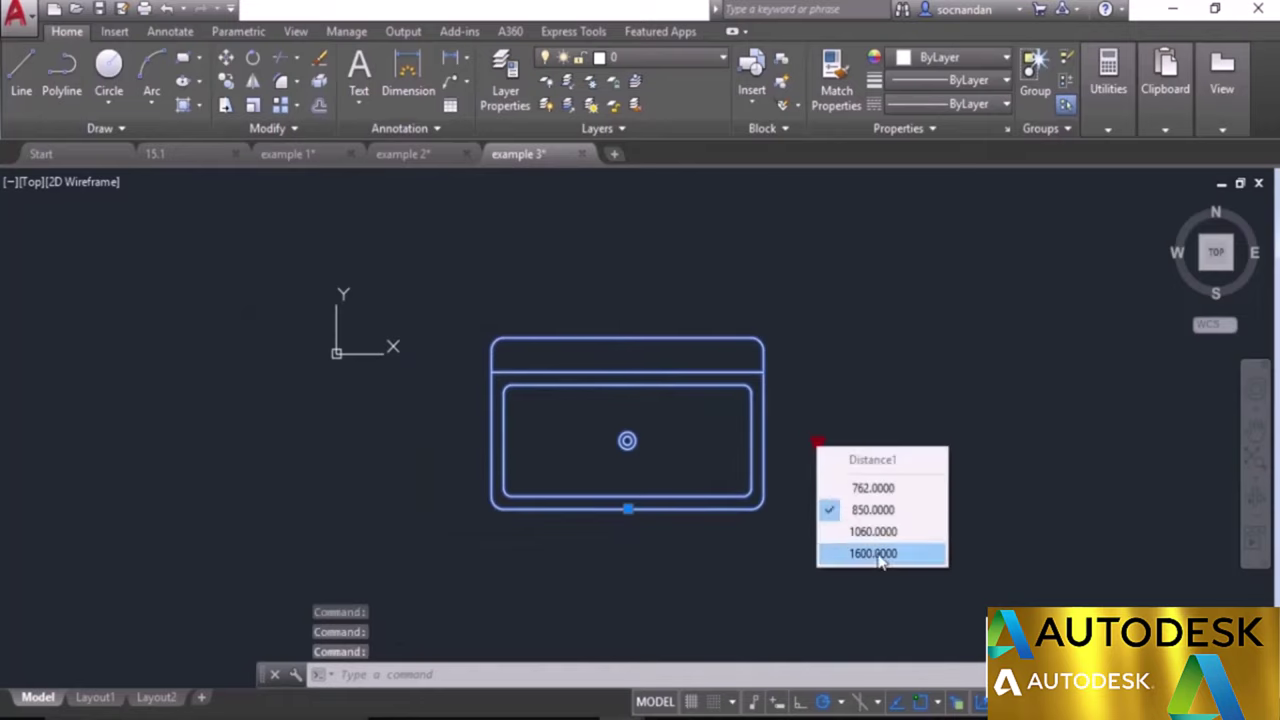
click(876, 554)
Set the sink block's Distance1 to 1060 and deselect the block.
click(818, 445)
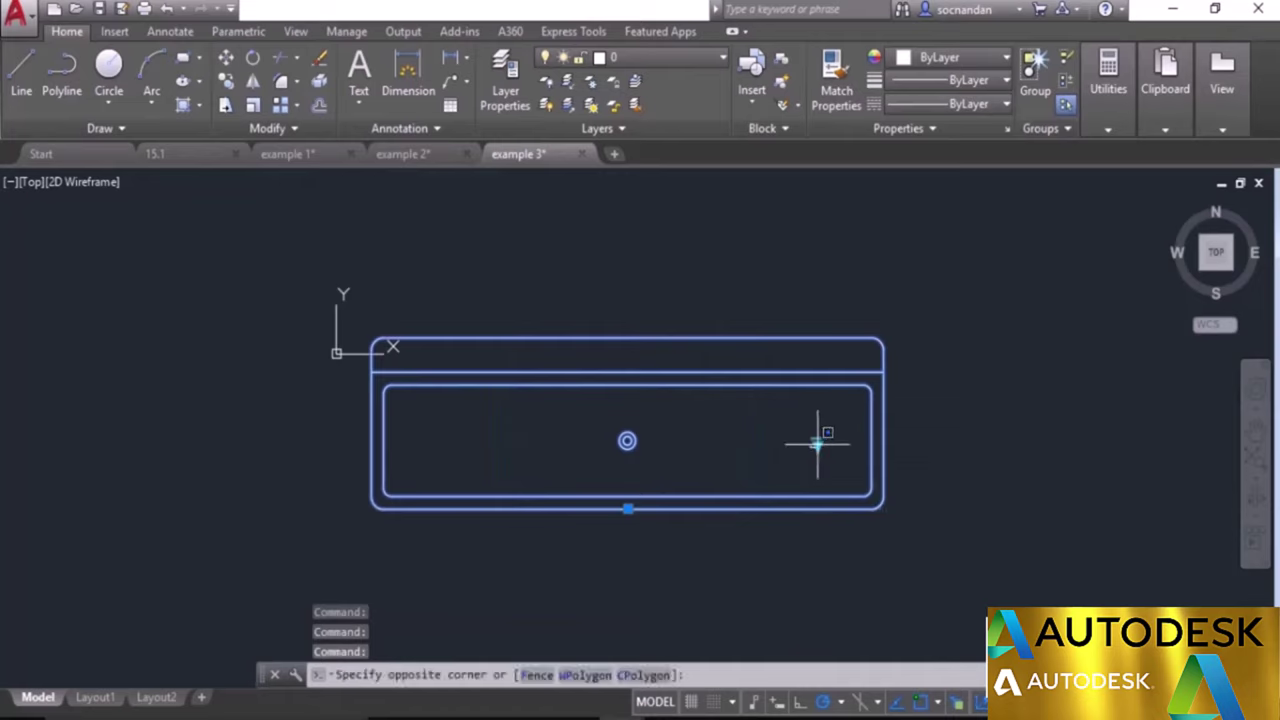
click(818, 444)
click(818, 444)
click(818, 444)
click(818, 444)
click(871, 530)
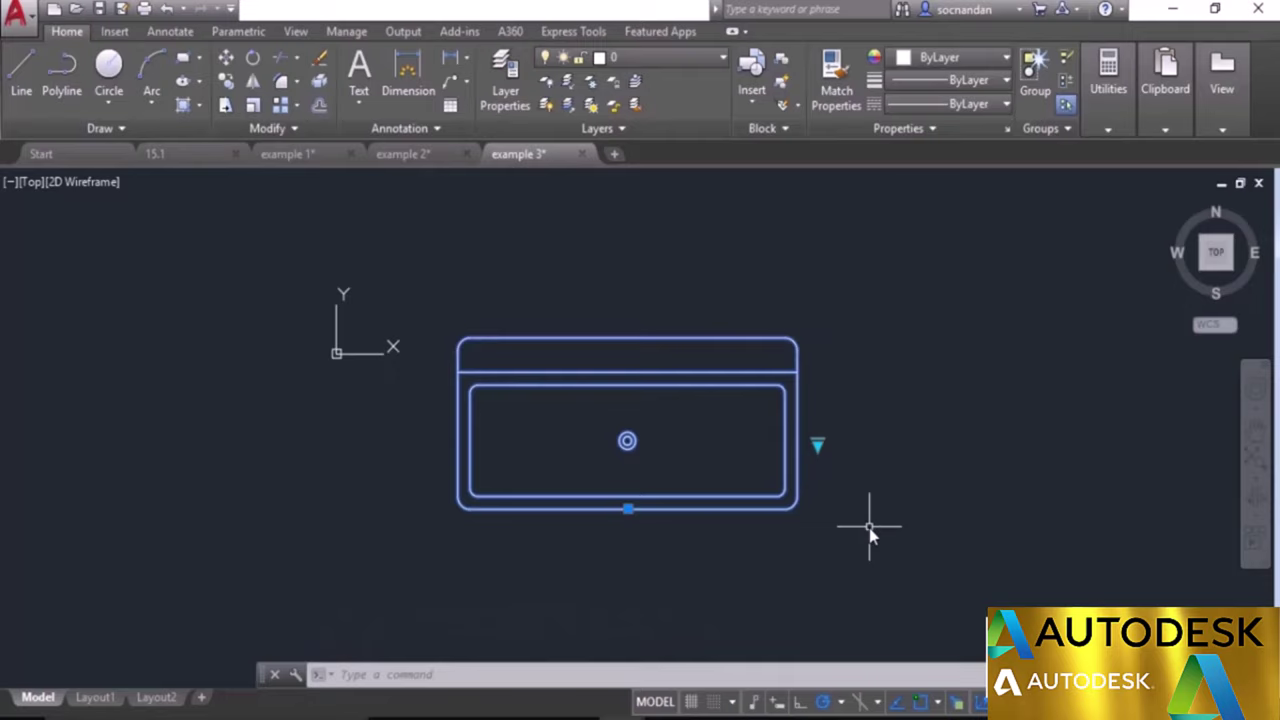
key(Escape)
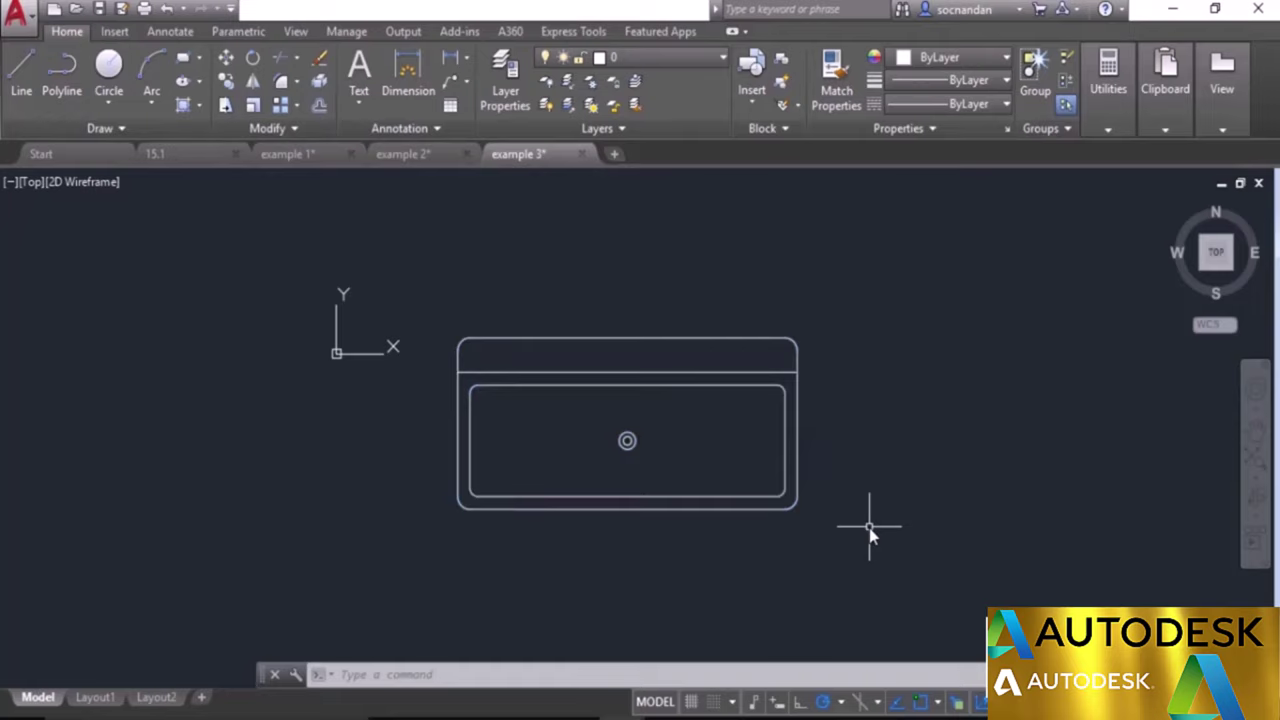
In the 15.1 drawing, start a block definition named Sofa with its base point at the seat's lower-left corner.
click(196, 158)
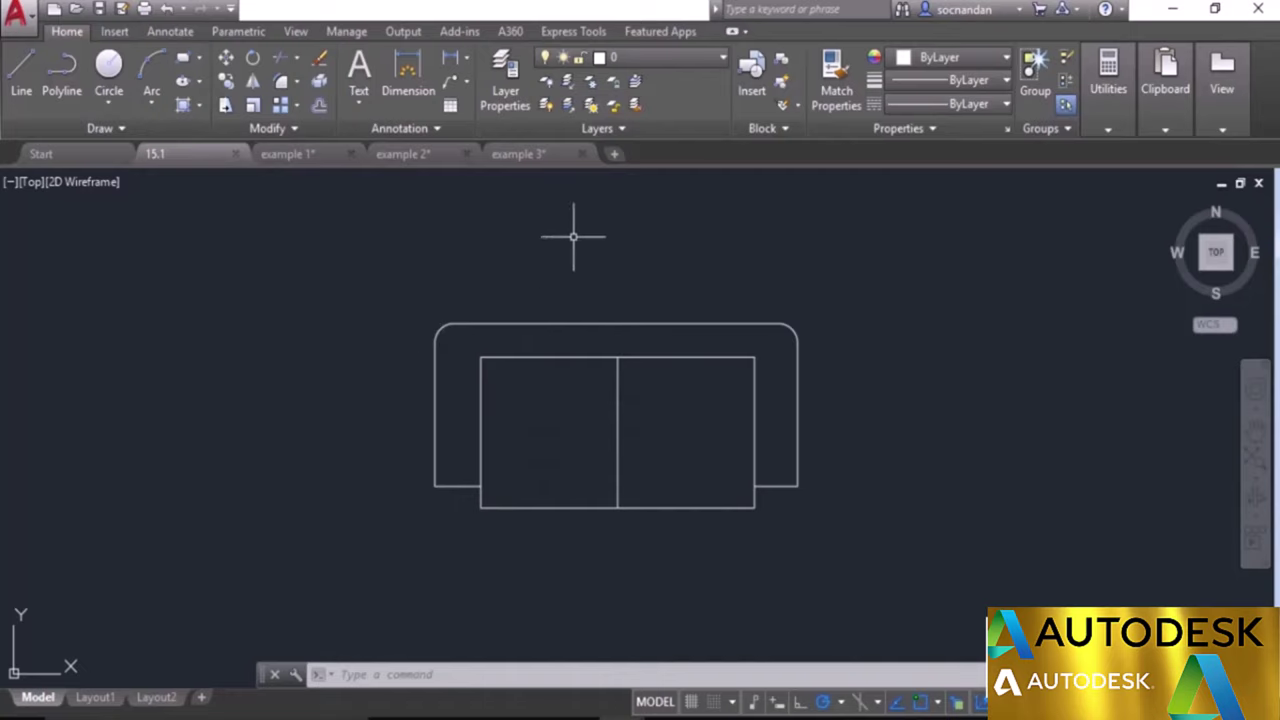
click(785, 62)
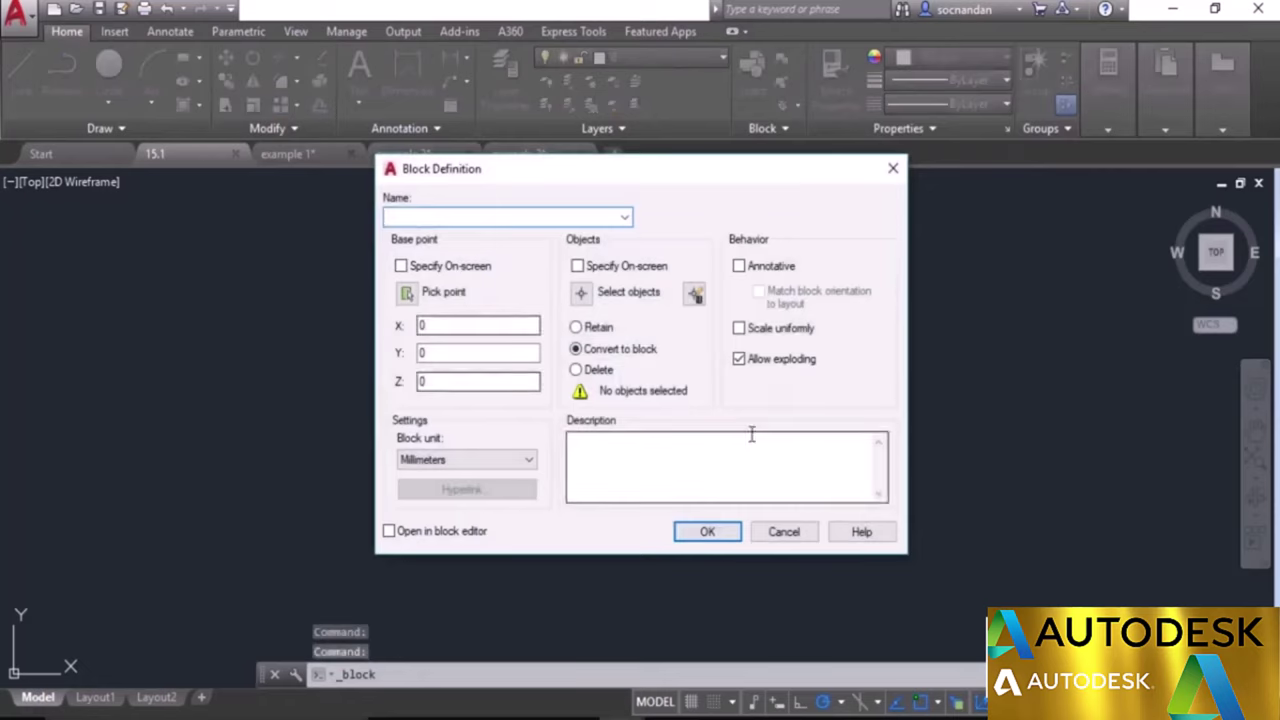
text(S)
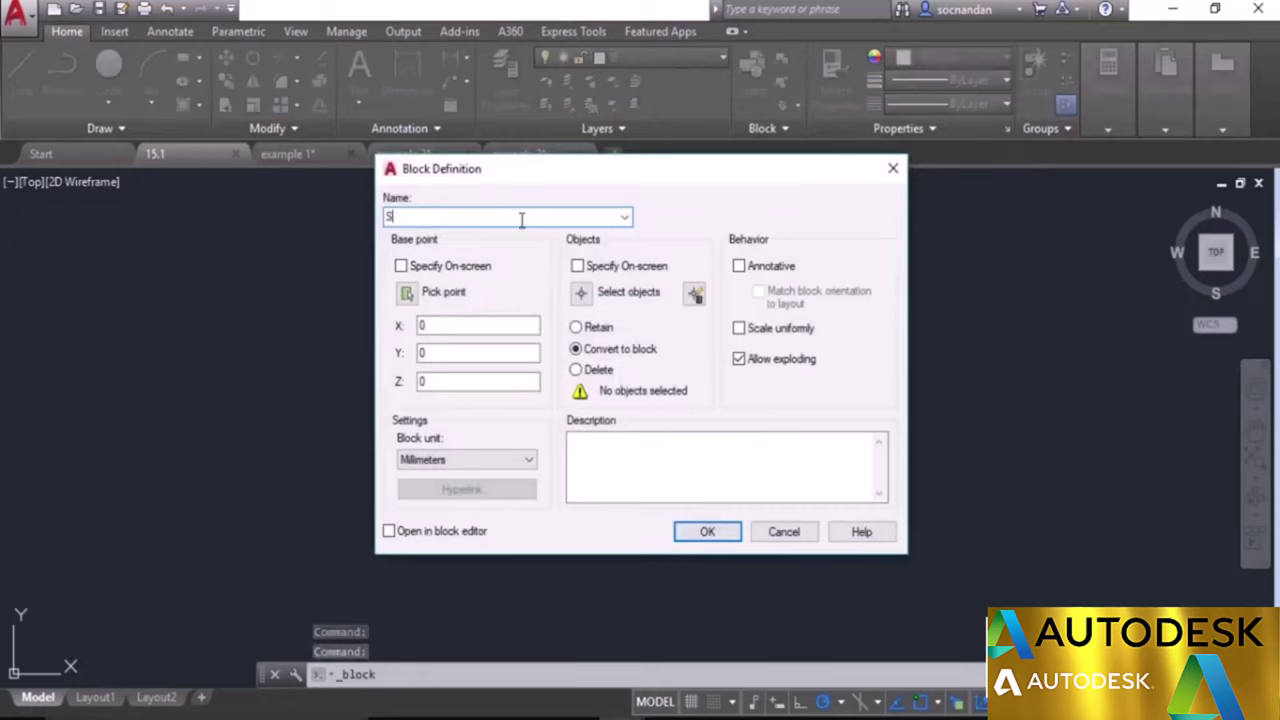
text(ofa)
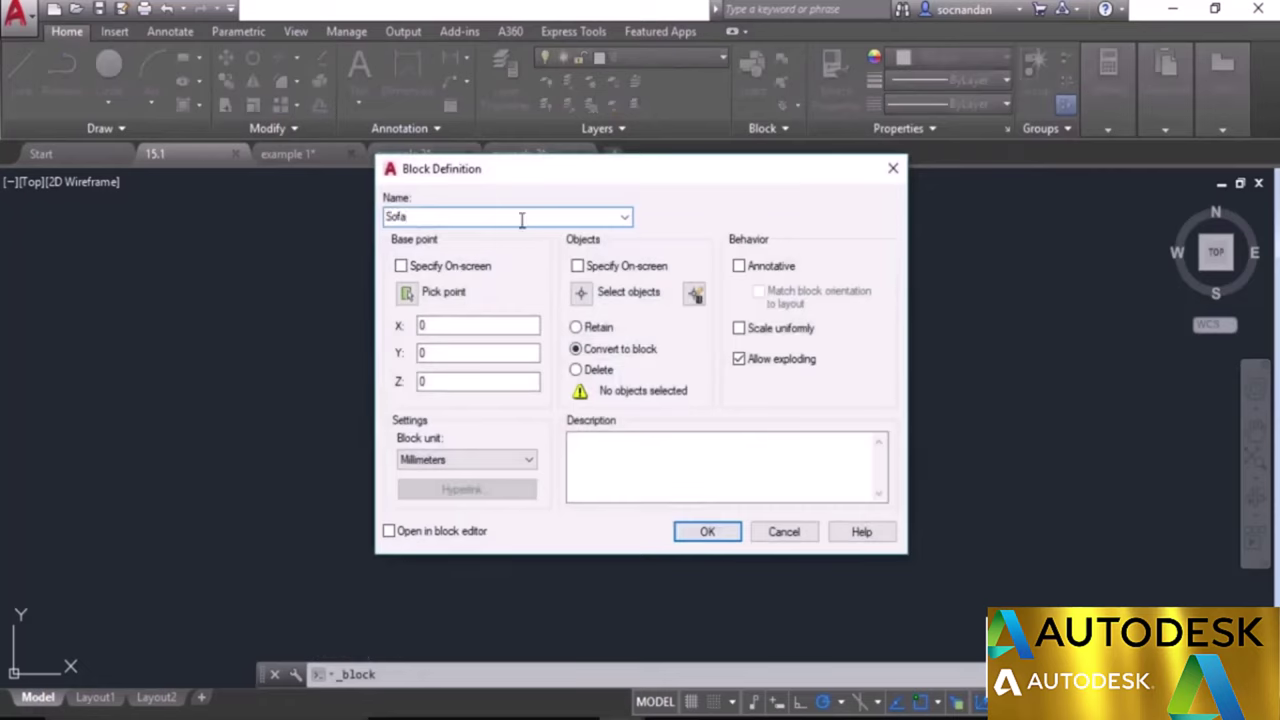
click(406, 291)
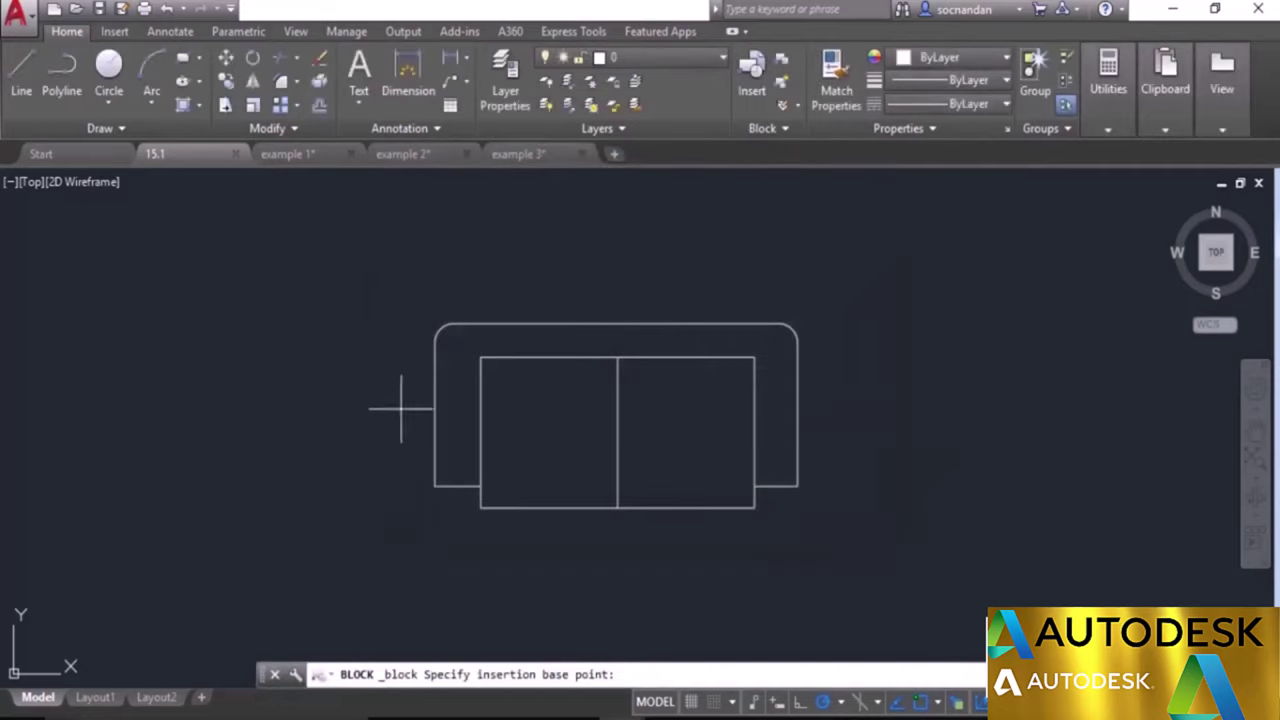
click(481, 508)
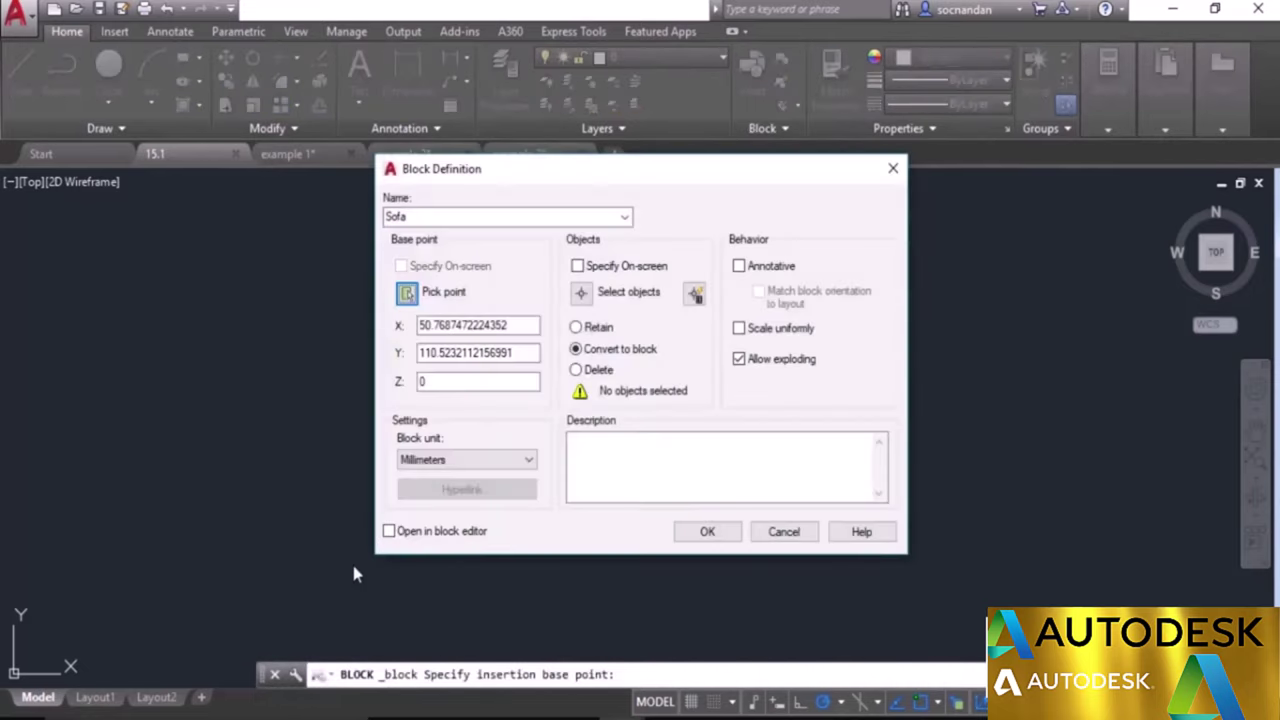
Select all the sofa geometry for the block and create it with Open in block editor enabled.
click(581, 292)
click(826, 570)
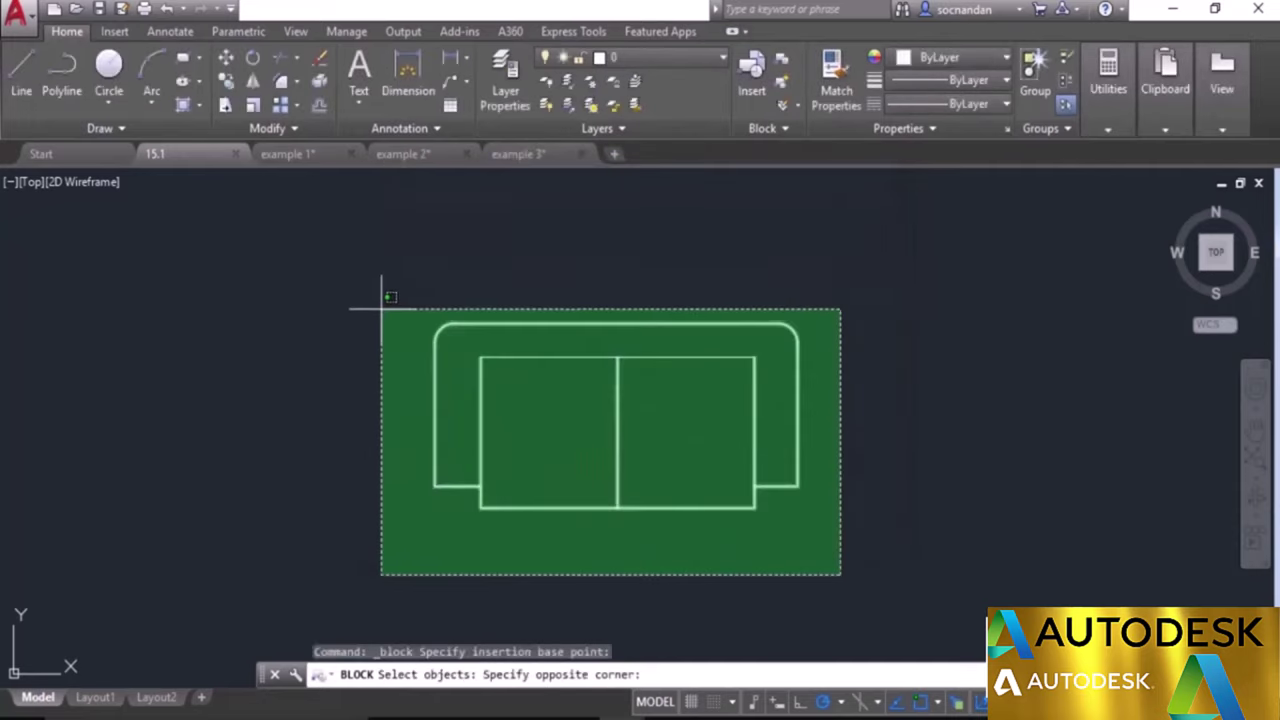
click(363, 285)
key(Return)
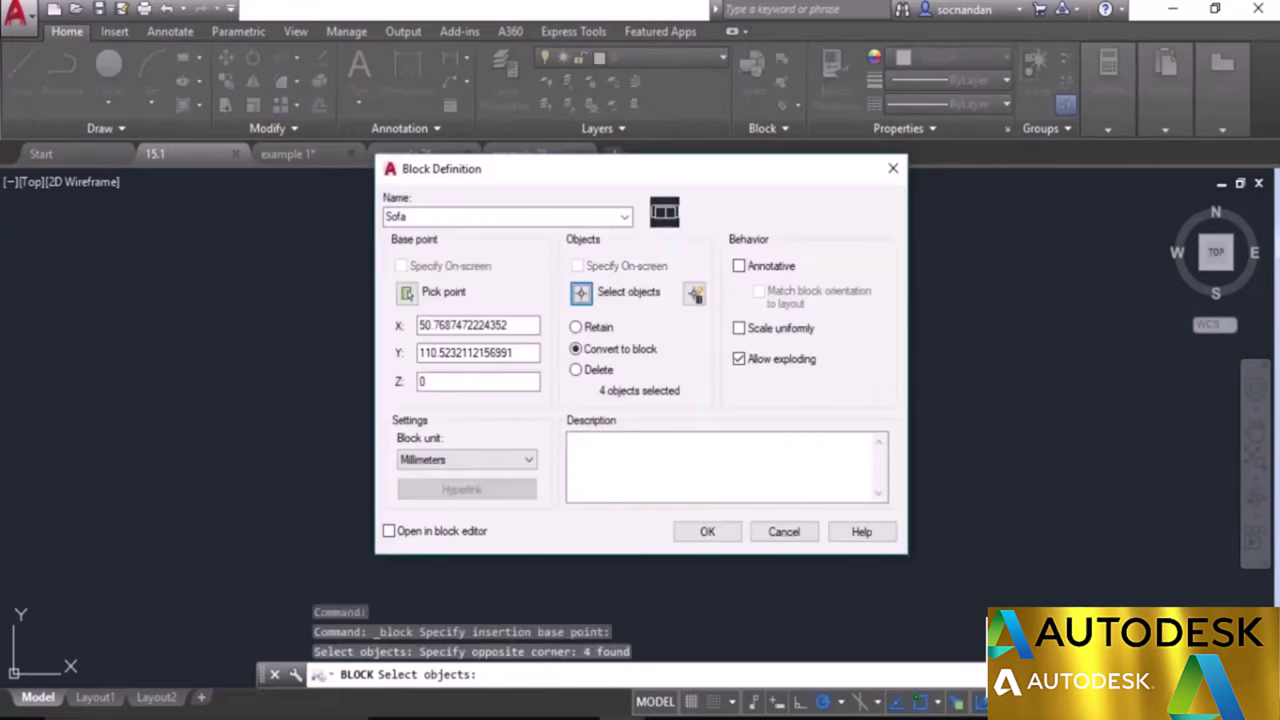
click(390, 533)
click(390, 532)
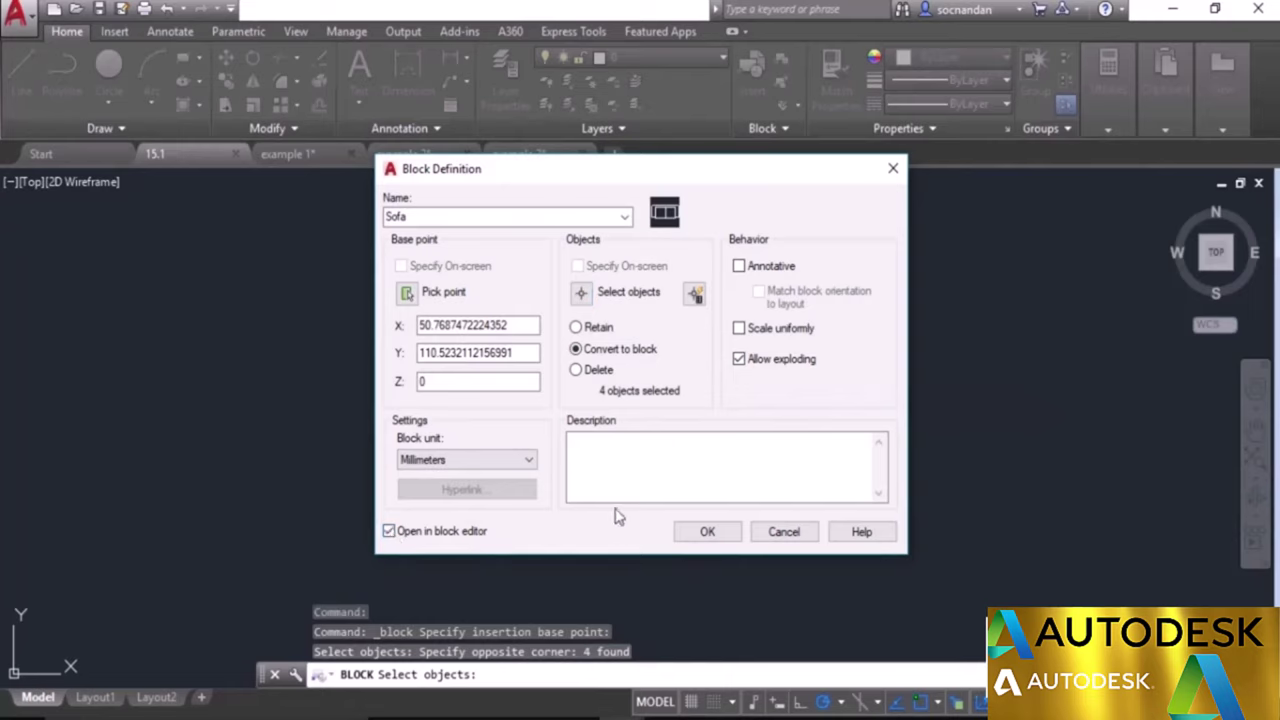
click(689, 533)
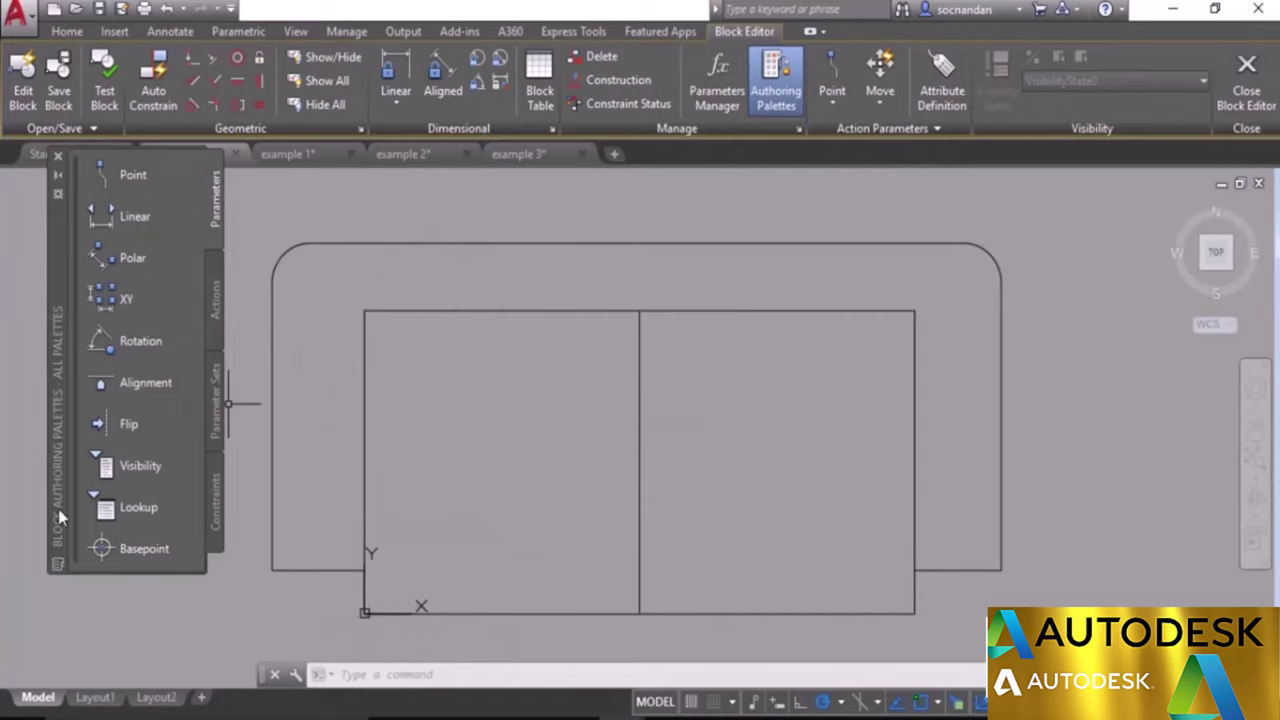
Examine the parameters, actions, parameter sets and constraints offered in the block authoring palettes.
click(217, 305)
click(211, 396)
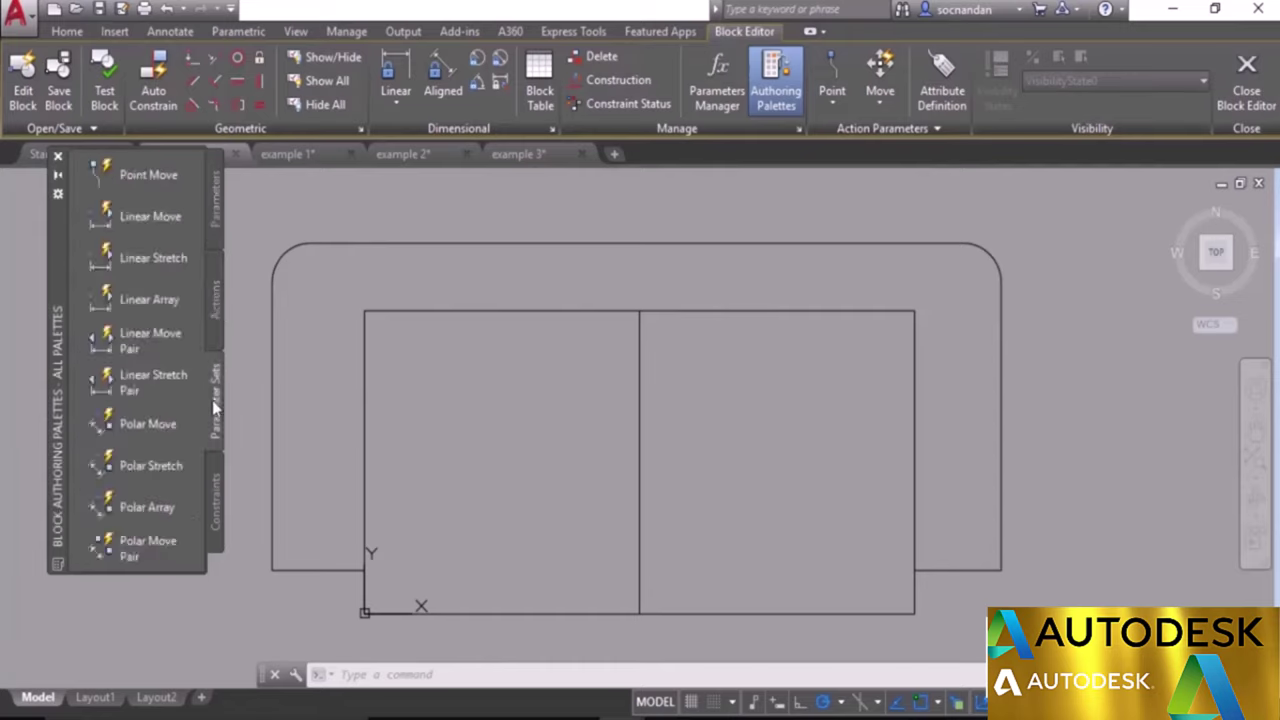
click(213, 480)
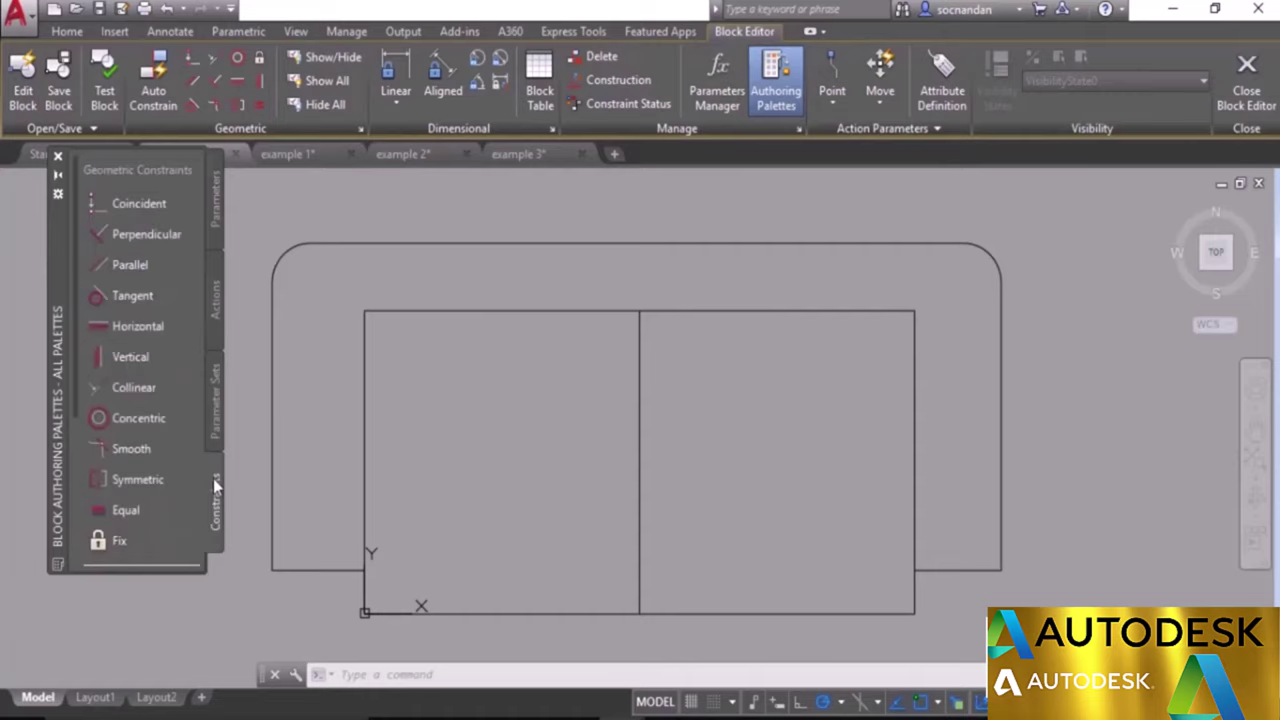
click(217, 198)
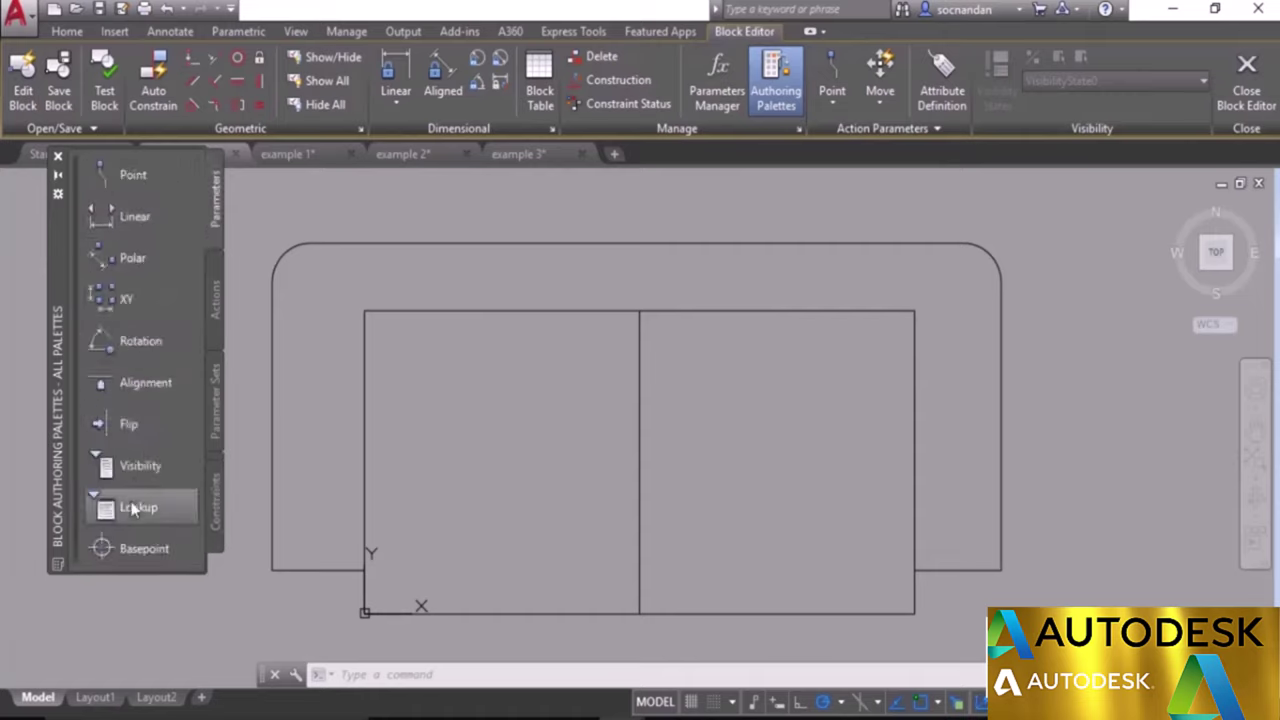
click(217, 300)
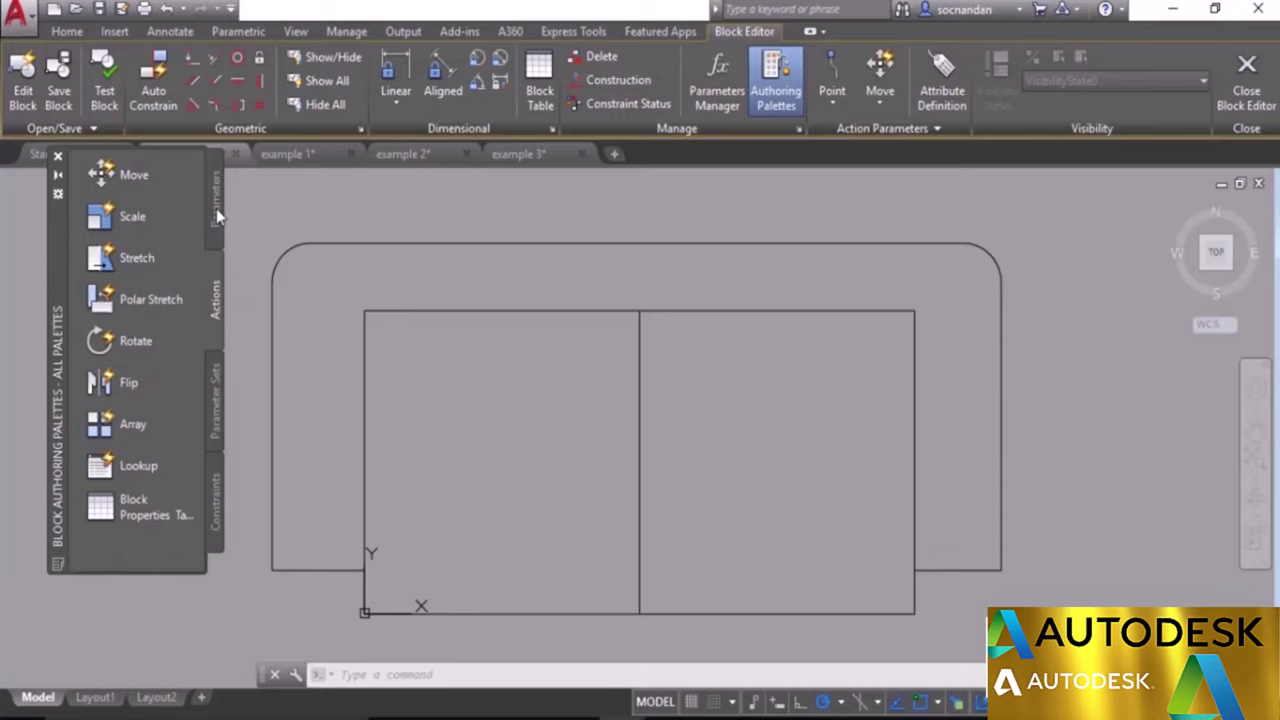
click(212, 385)
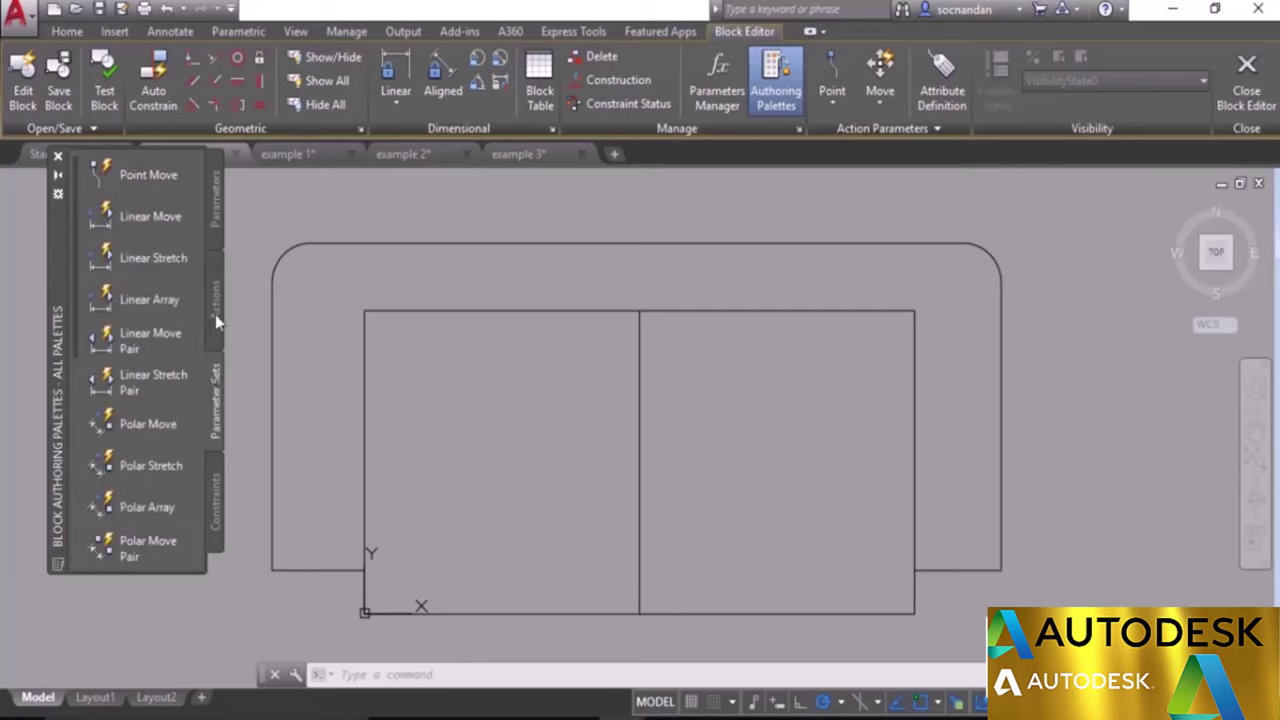
click(219, 500)
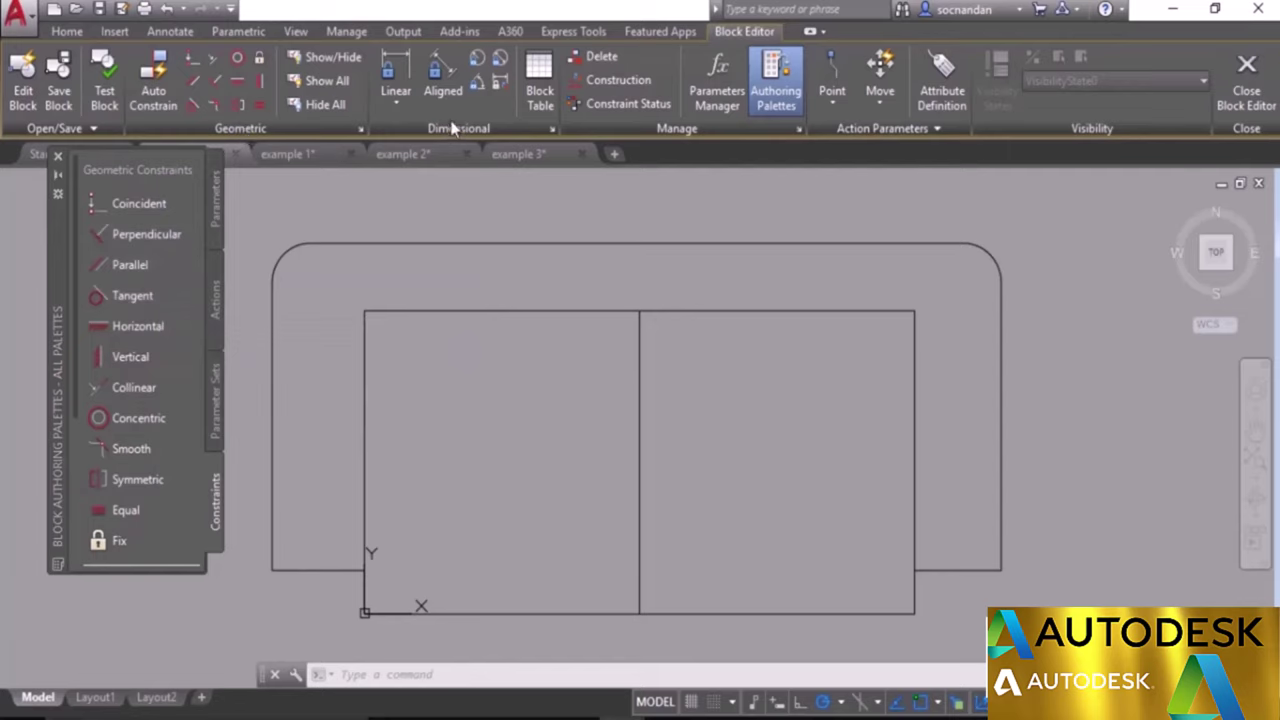
click(220, 200)
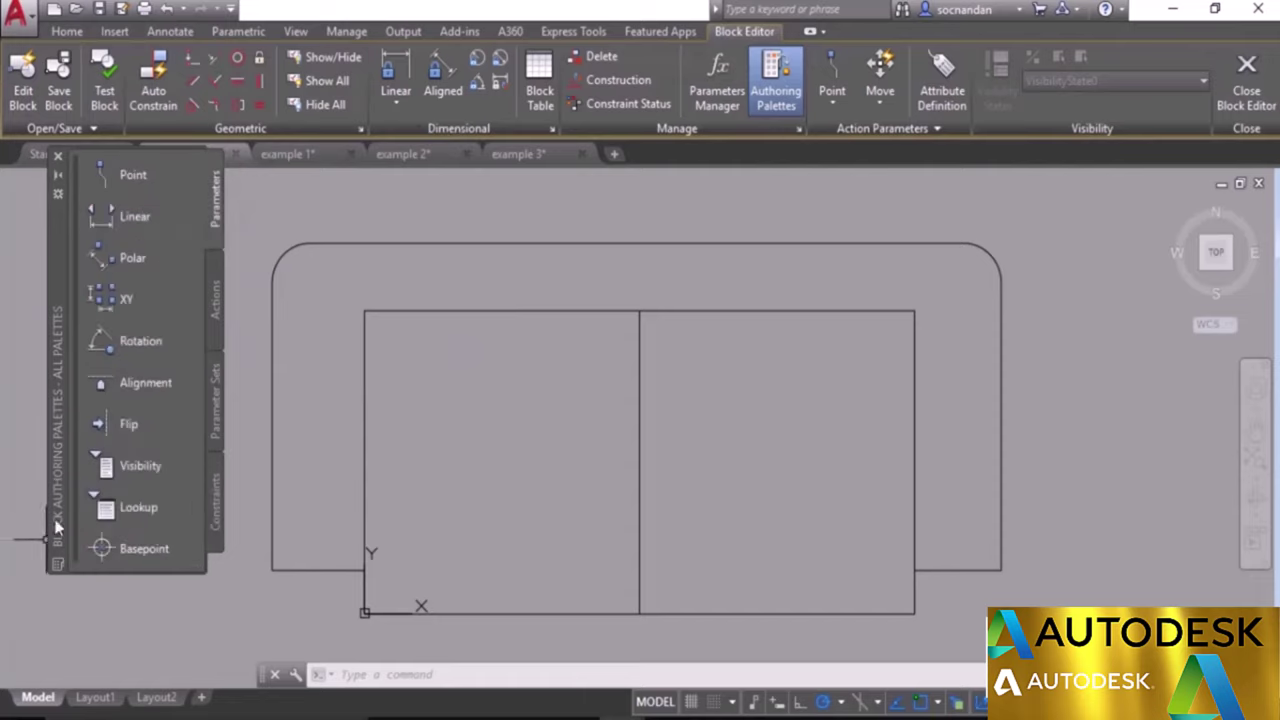
Hide and restore the block authoring palettes, and close the Block Editor.
click(57, 158)
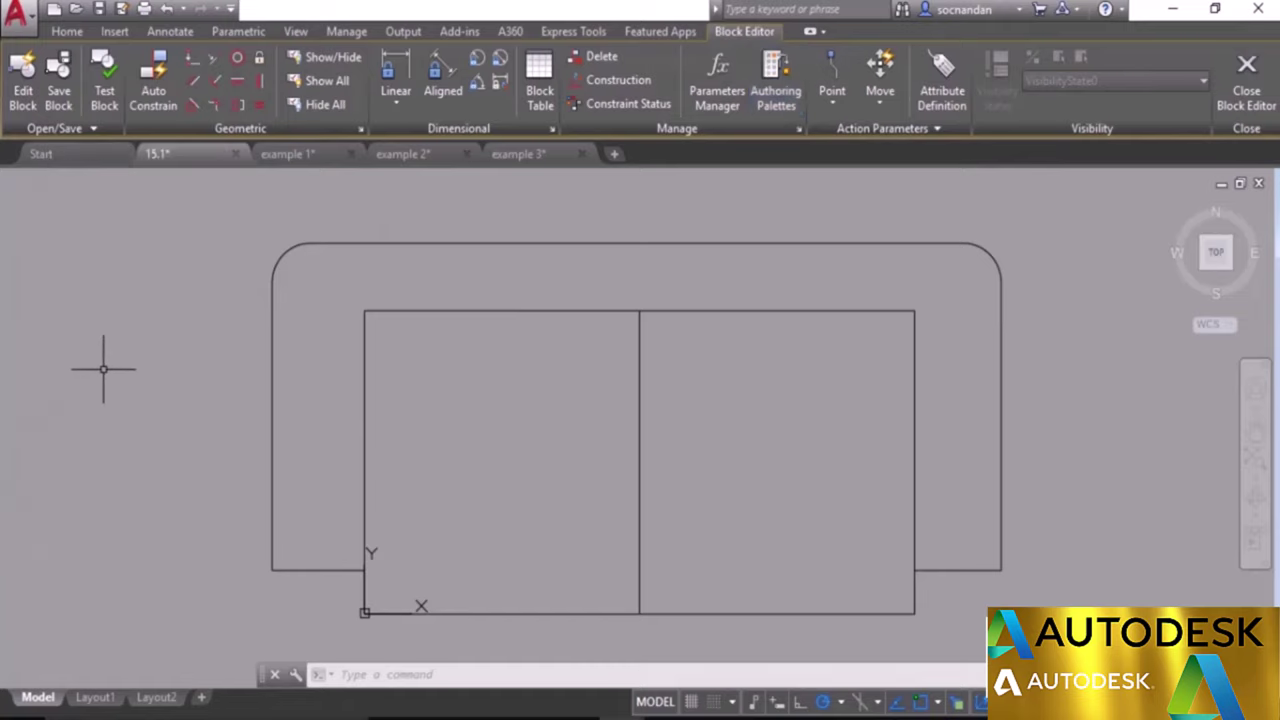
click(776, 80)
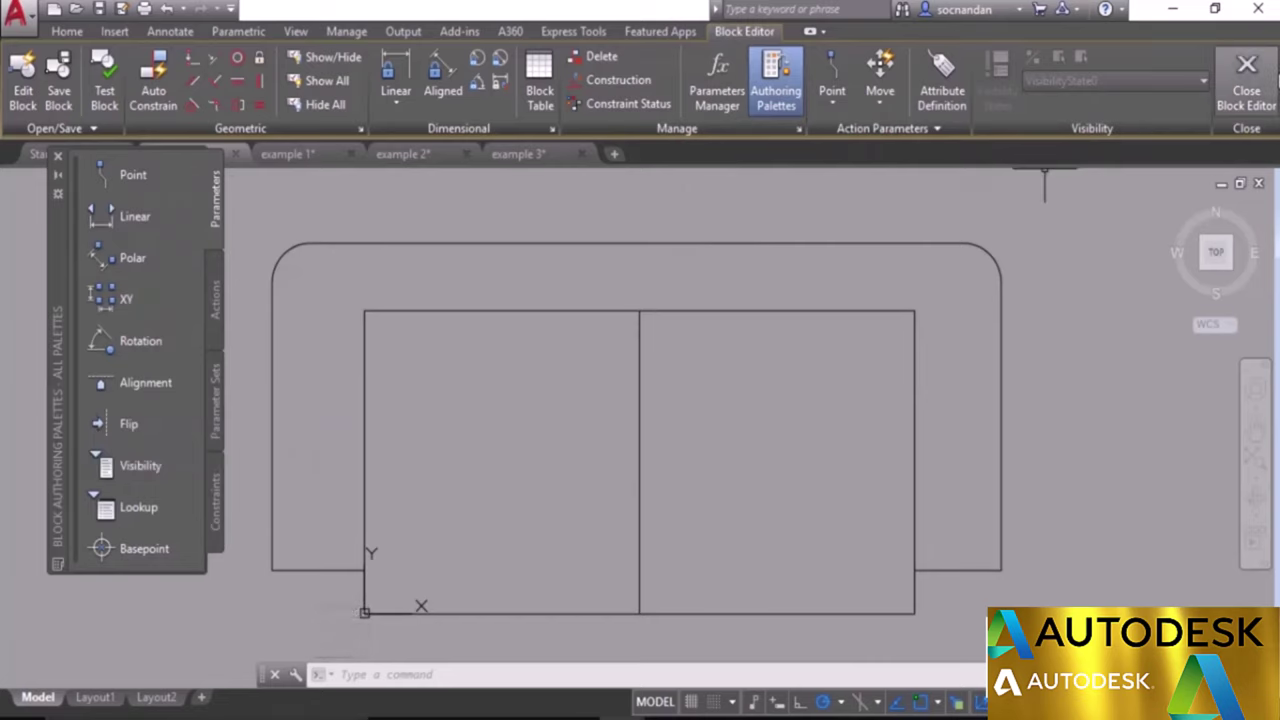
click(1246, 75)
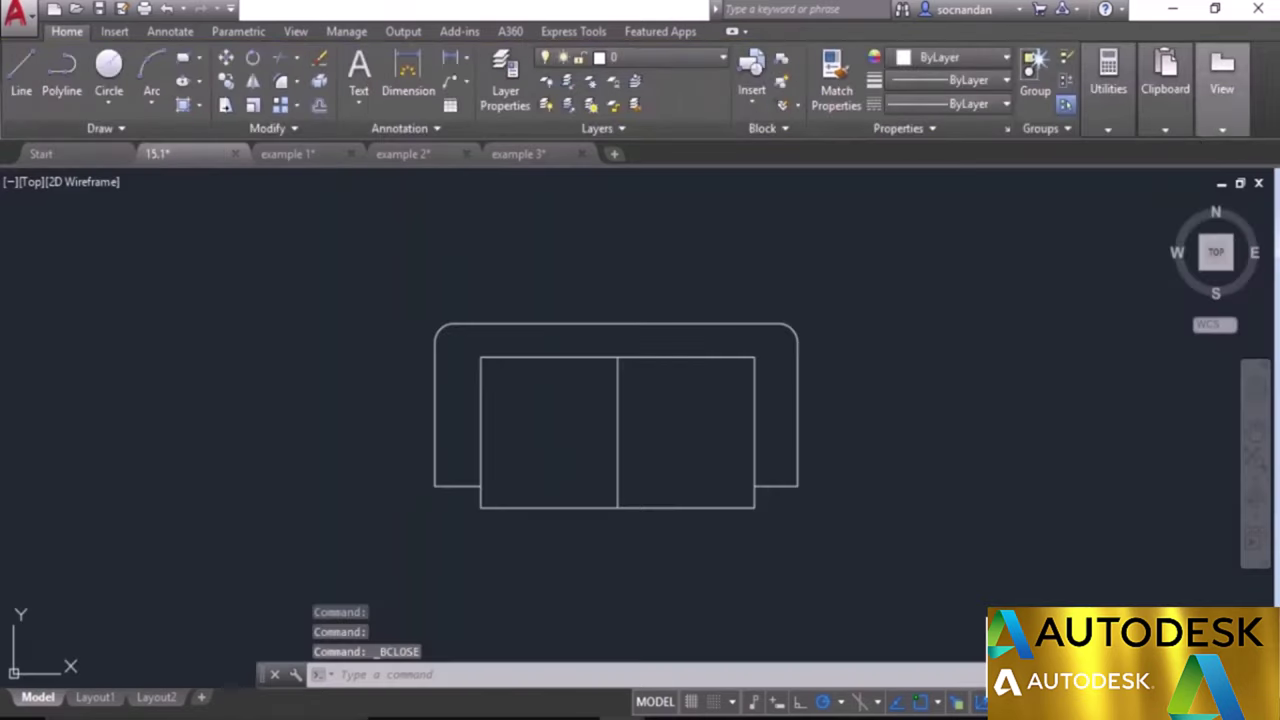
In the 1.4 drawing, open the sofa block in the Block Editor.
click(743, 323)
key(Escape)
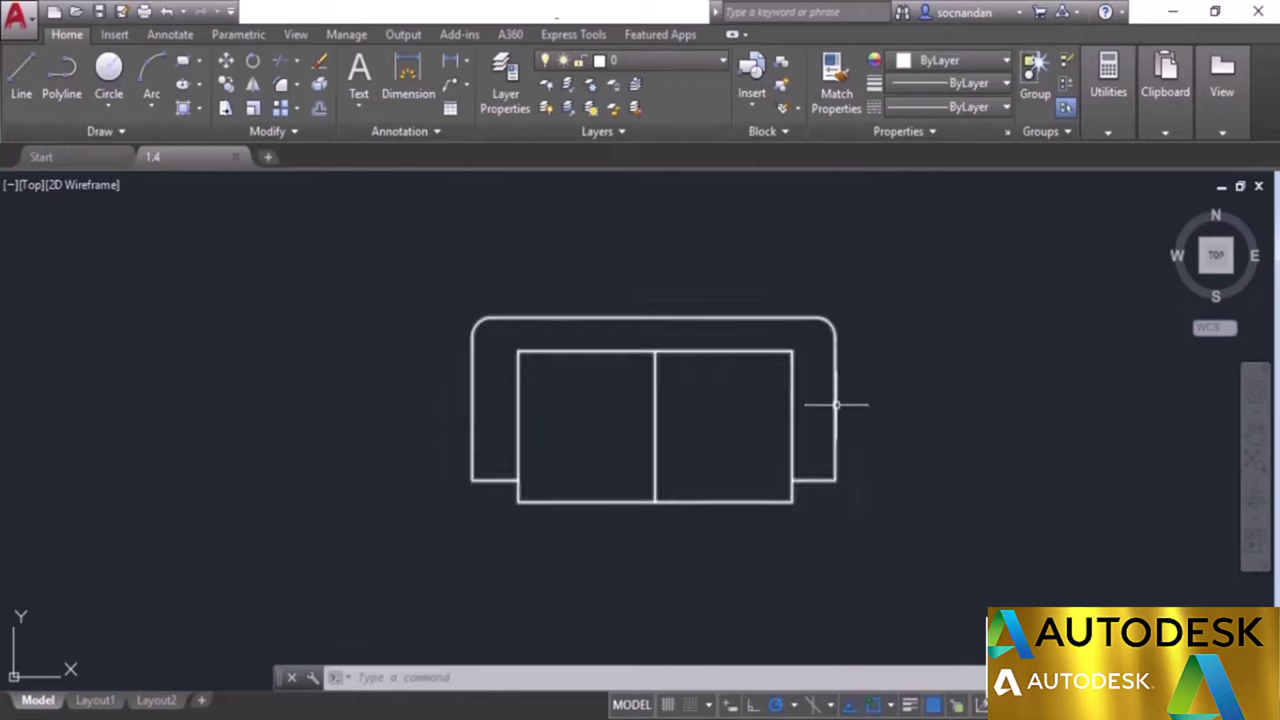
click(836, 403)
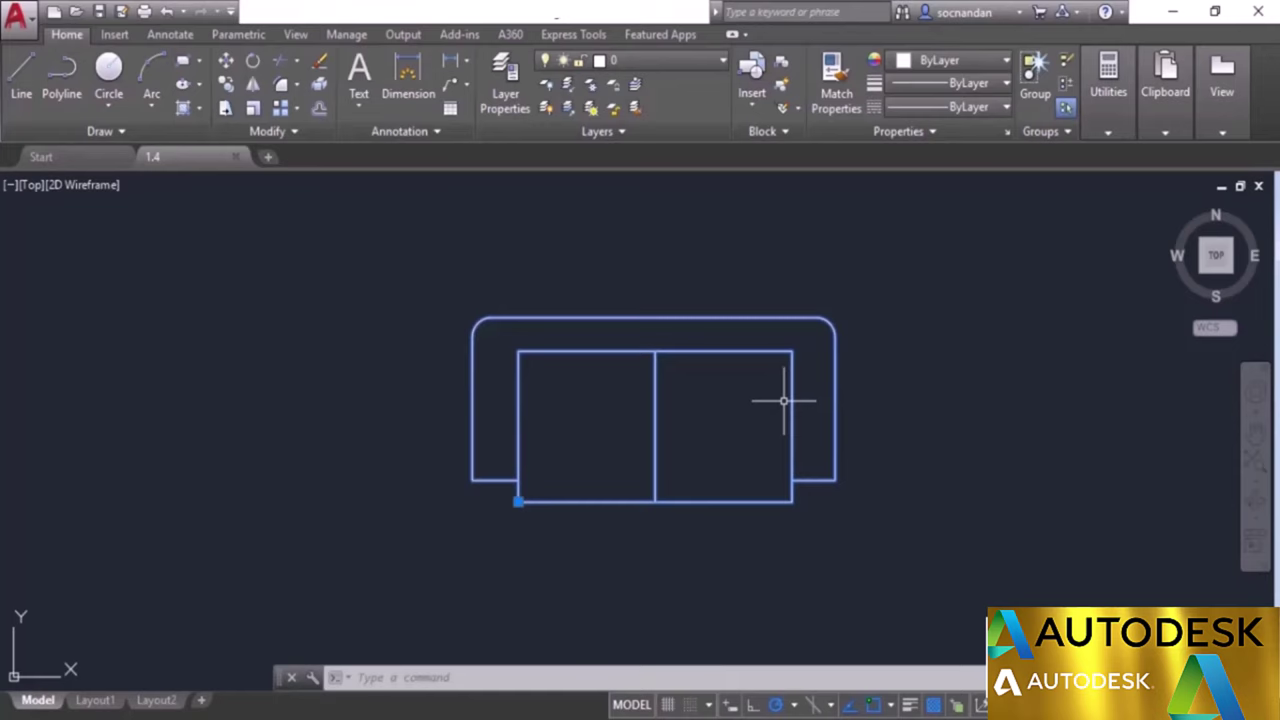
right_click(753, 366)
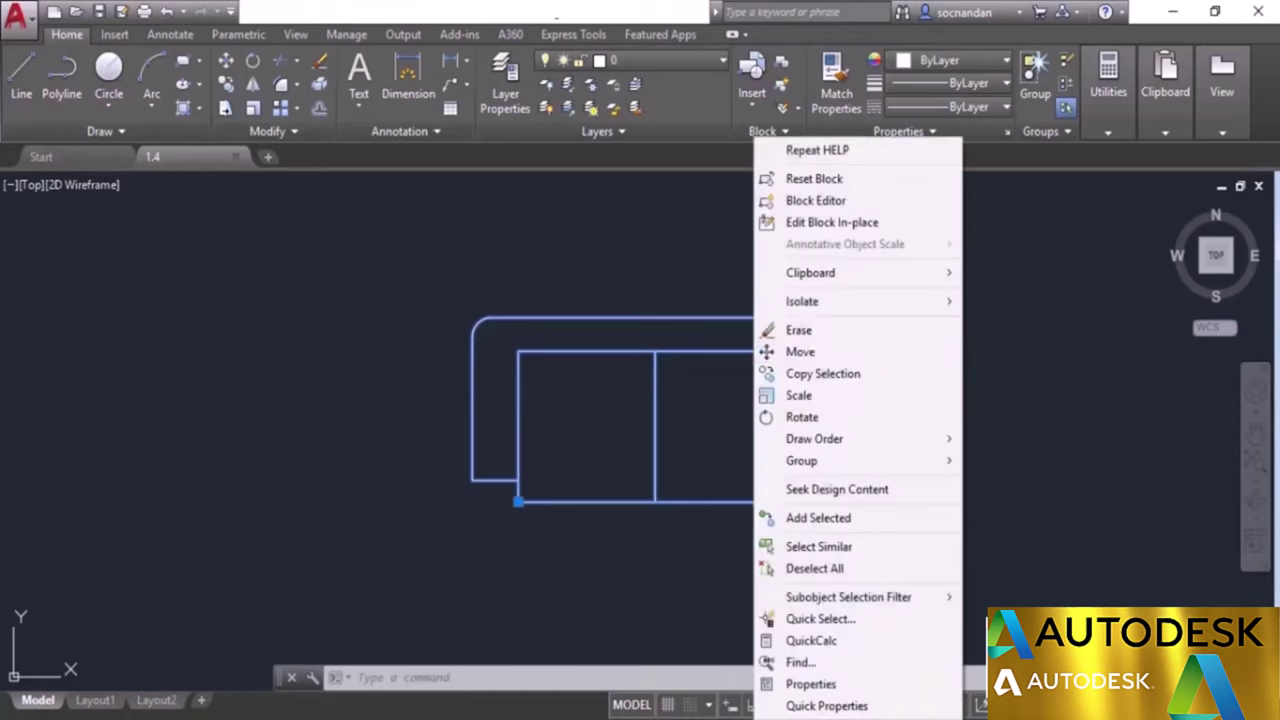
click(871, 204)
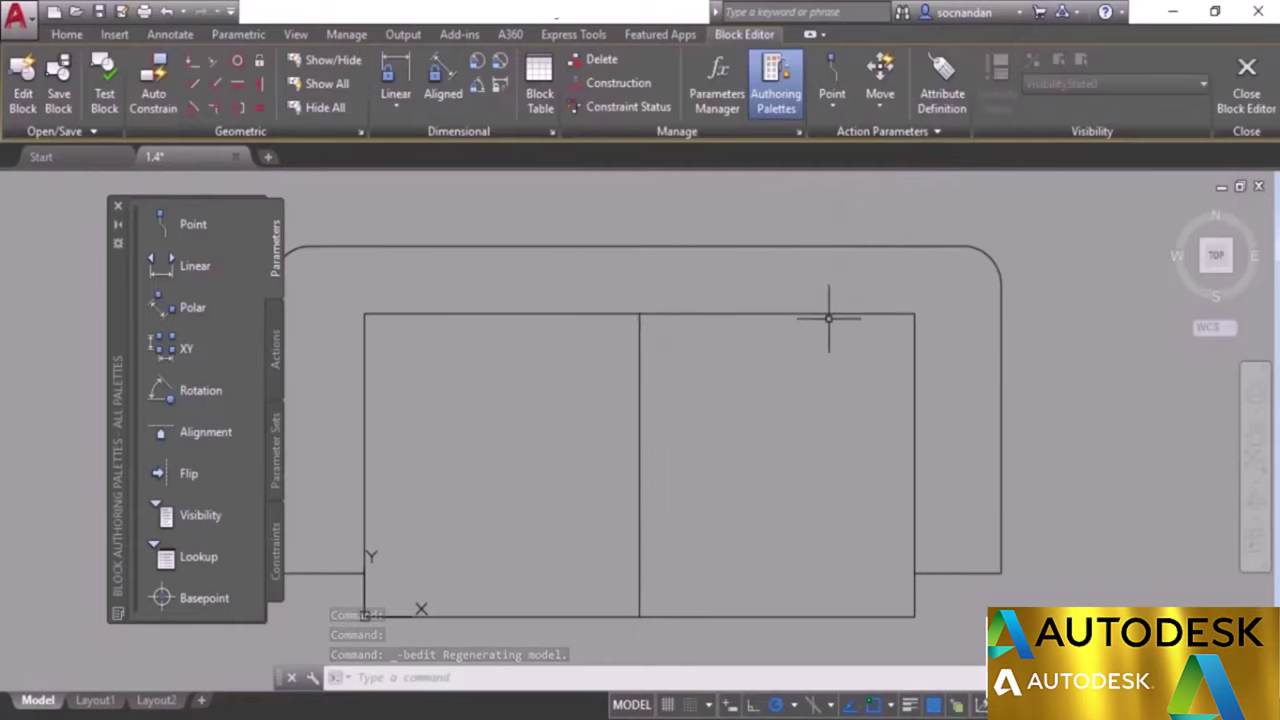
Place a Basepoint parameter at the midpoint of the seat's lower edge.
scroll(770, 375, down, 2)
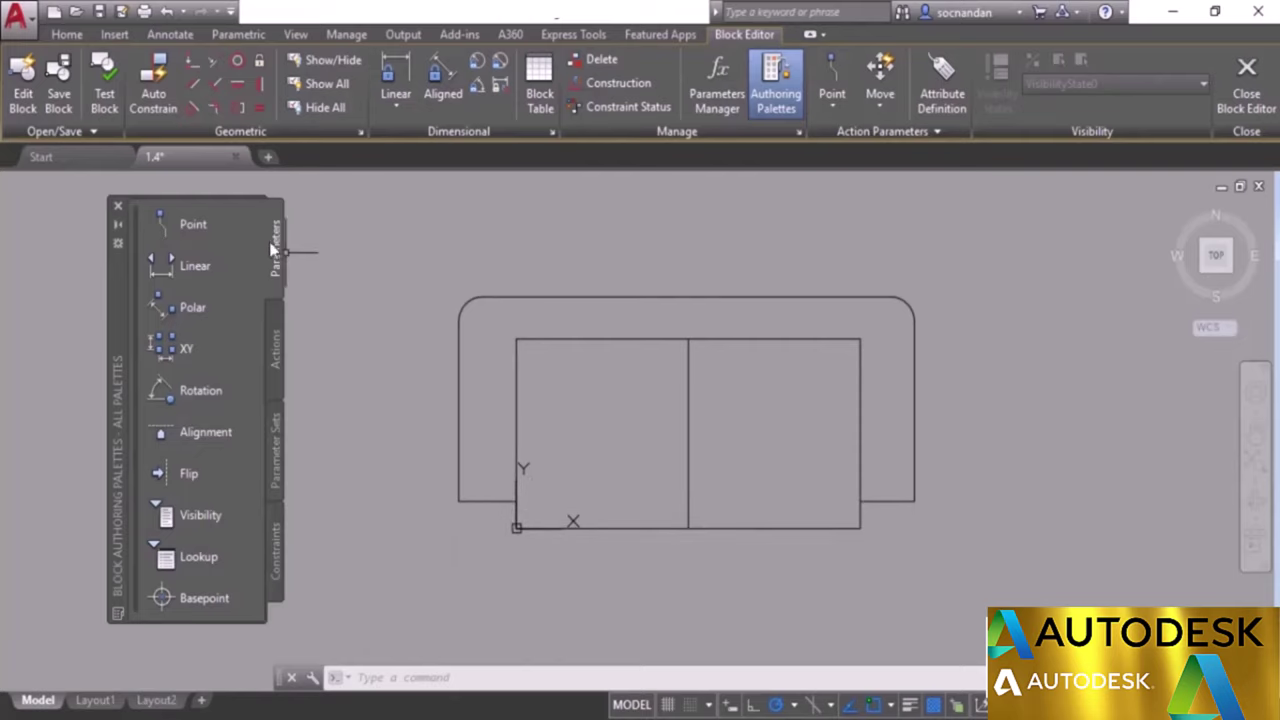
click(203, 599)
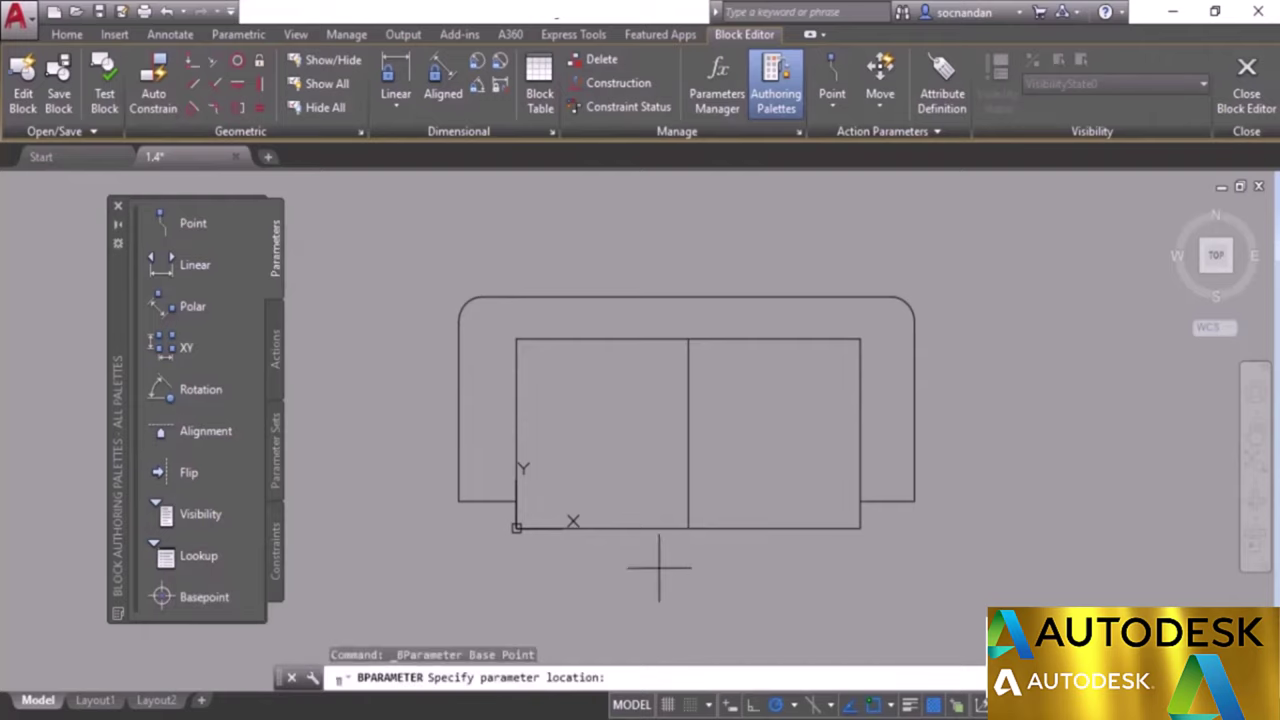
click(688, 528)
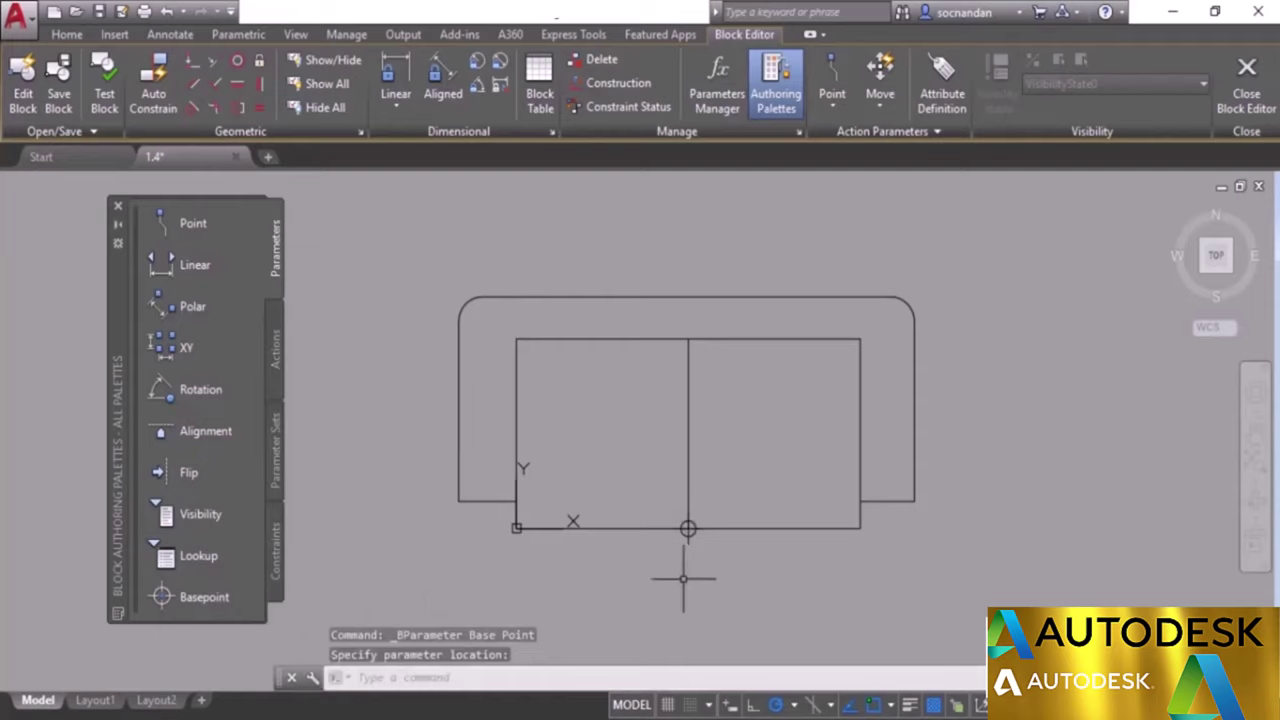
Add a Linear parameter spanning the seat's lower edge from its left to its right corner, with the label below the sofa.
click(198, 268)
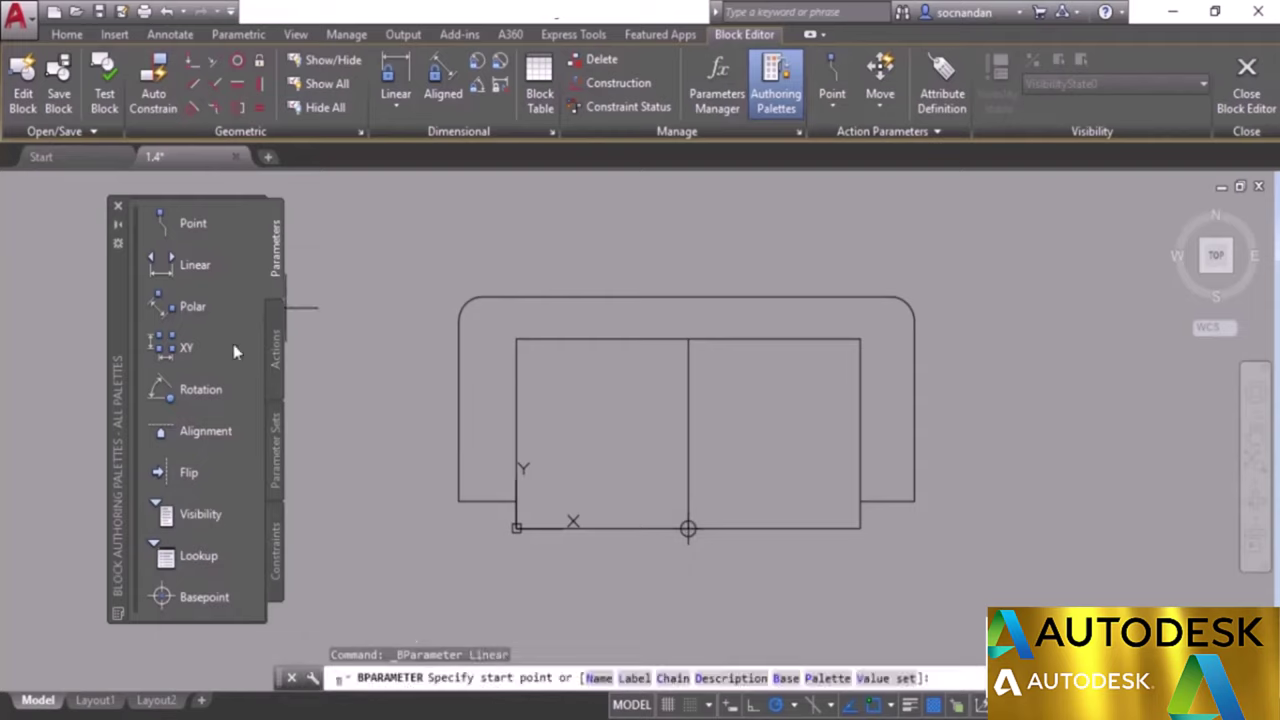
click(516, 528)
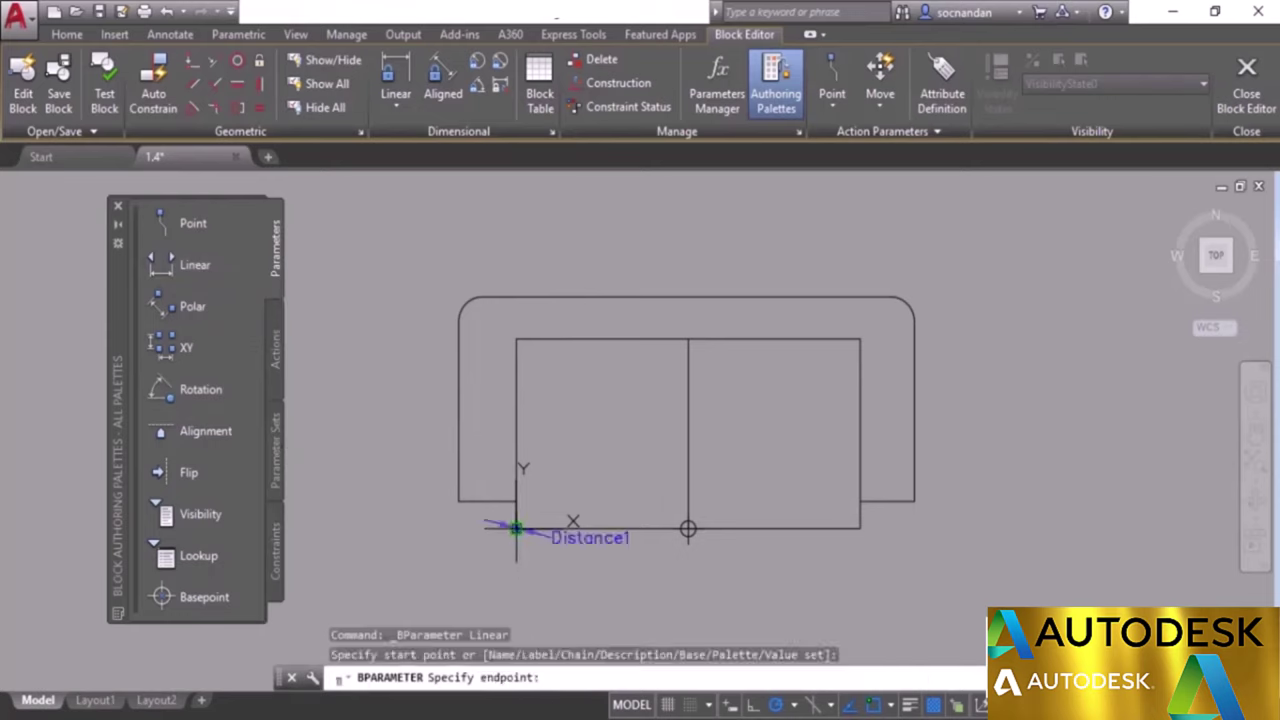
click(859, 527)
middle_drag(707, 590, 682, 548)
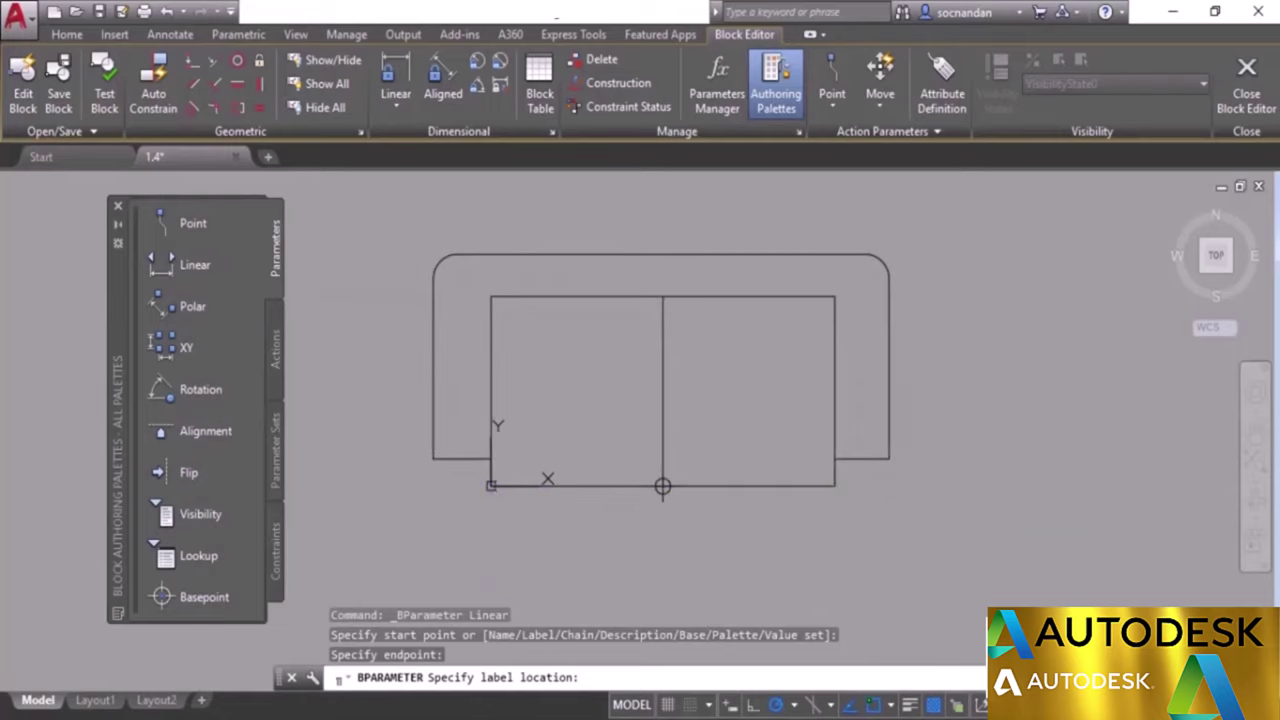
click(680, 565)
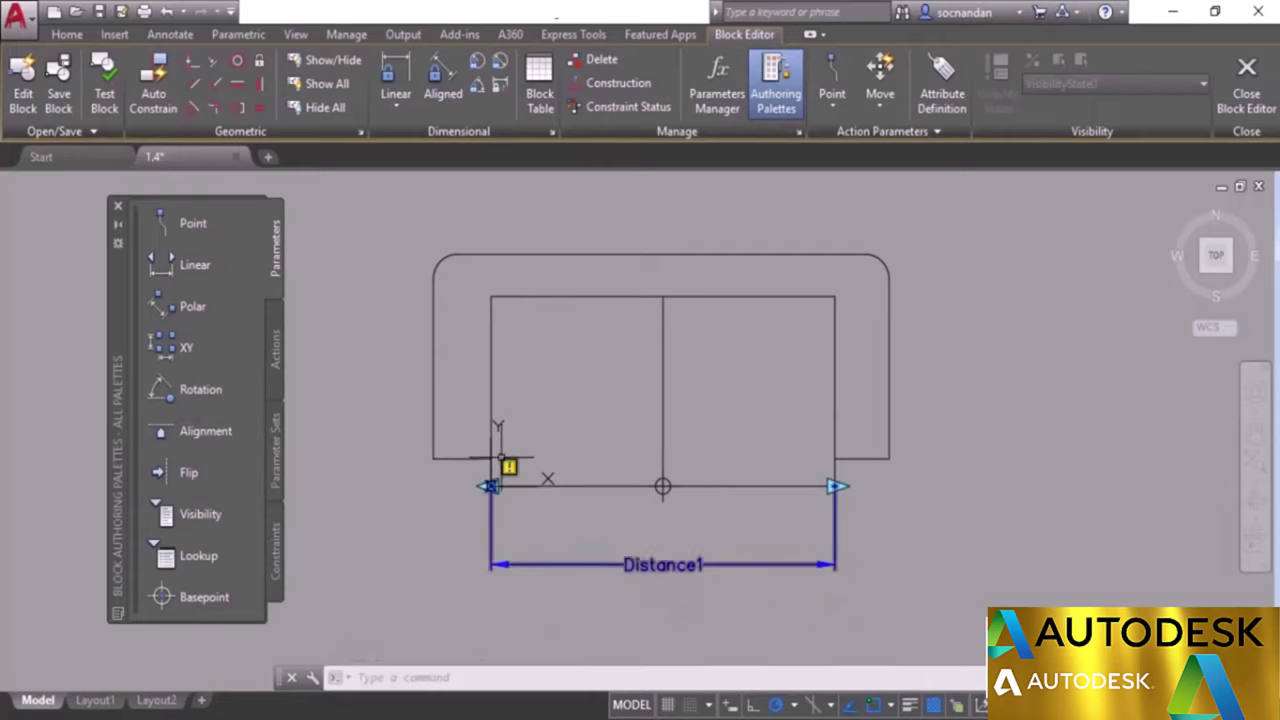
Assign a Stretch action to the linear parameter's right end, with the stretch frame and object selection covering the sofa's right part.
mouse_move(514, 472)
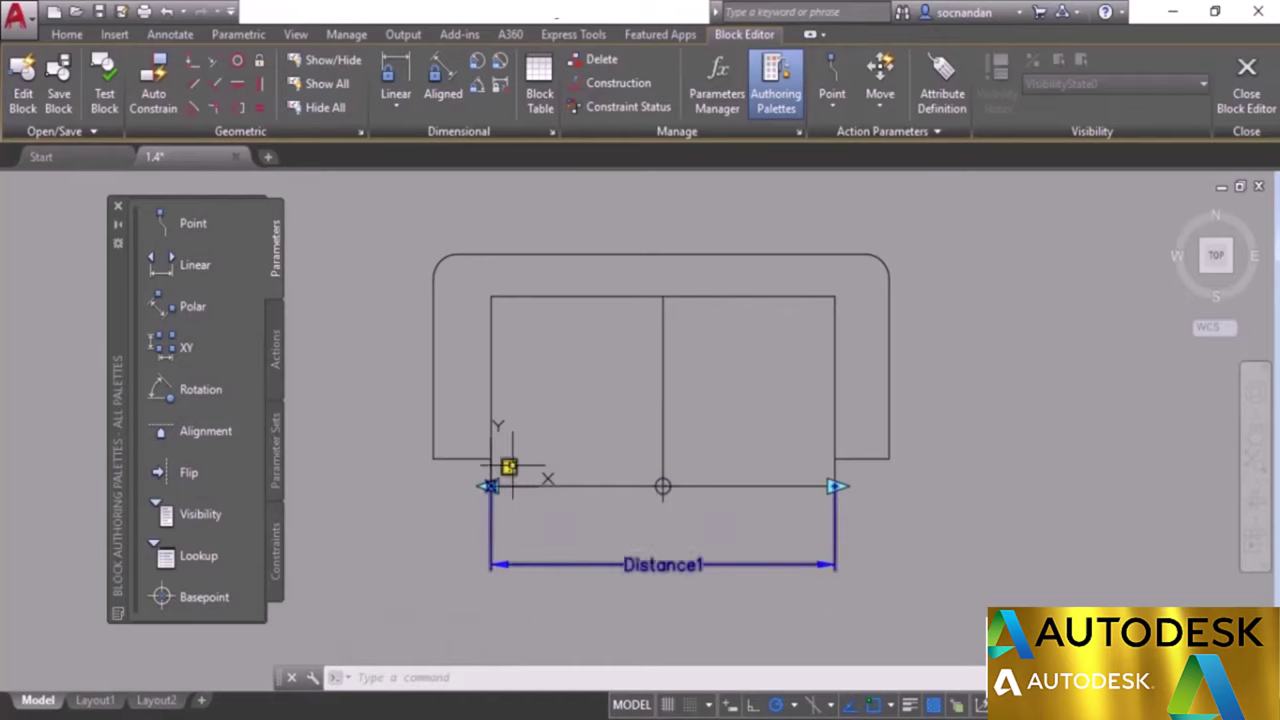
click(276, 355)
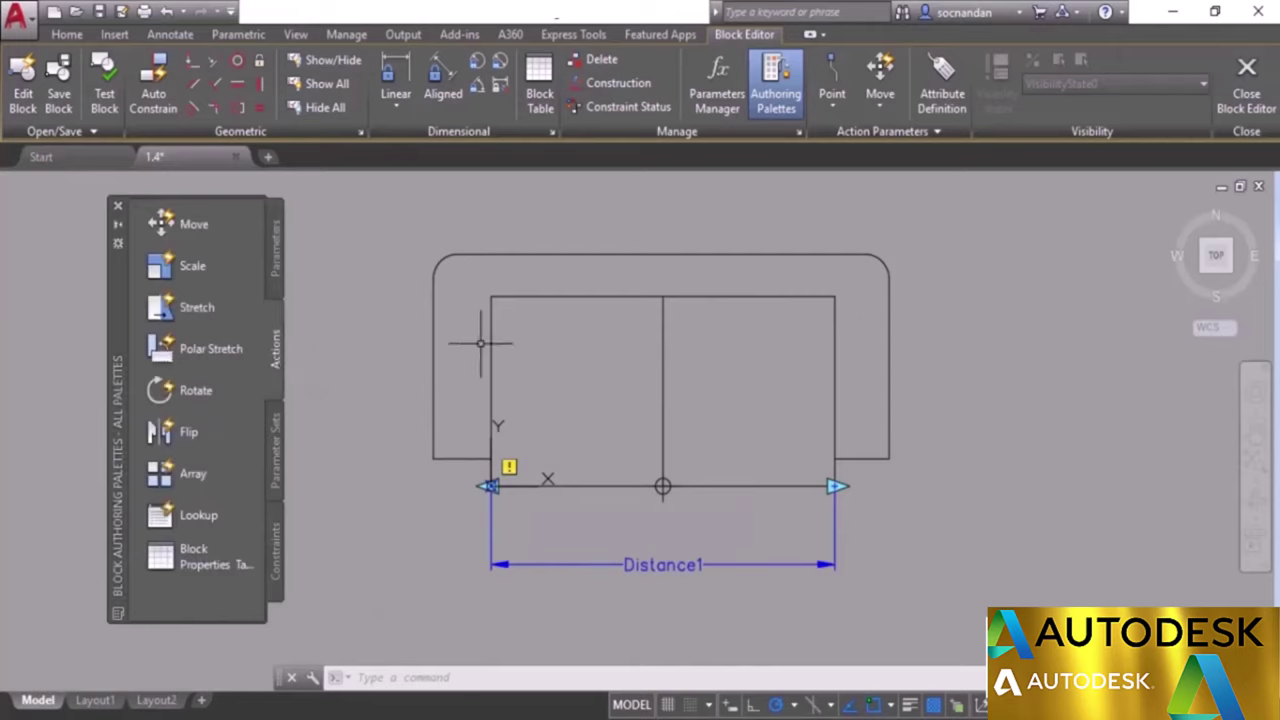
click(213, 305)
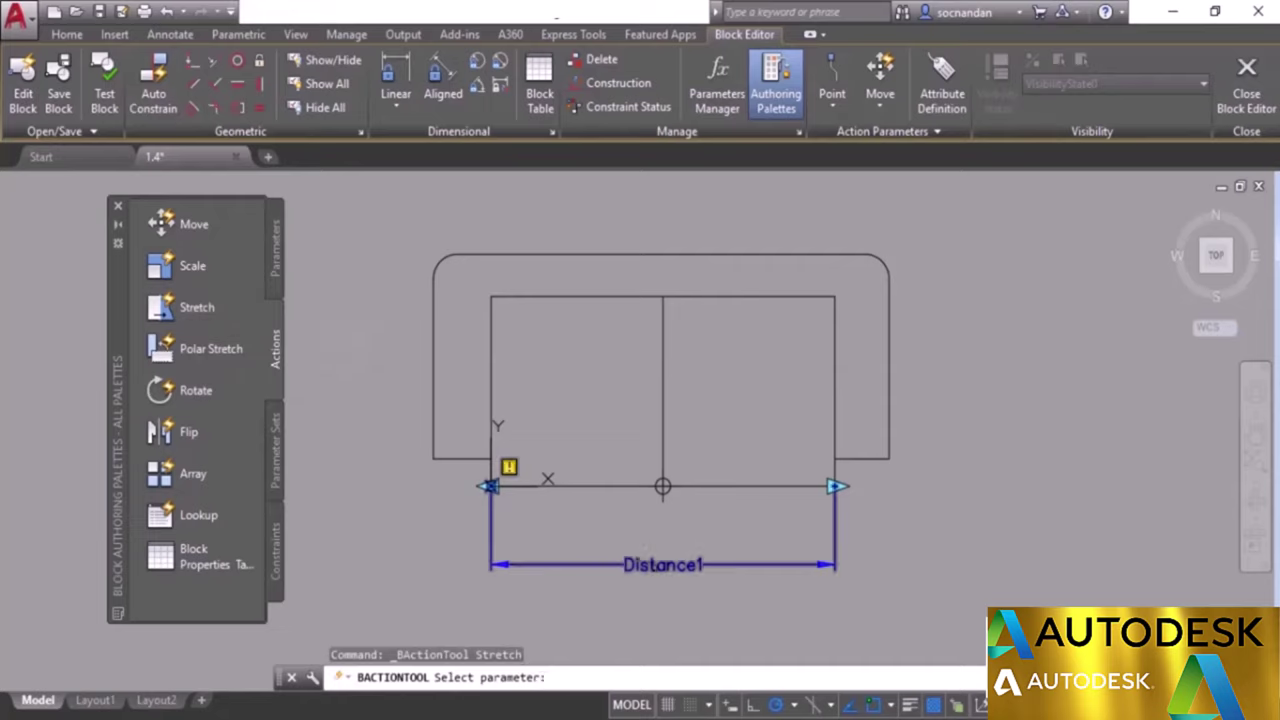
click(655, 565)
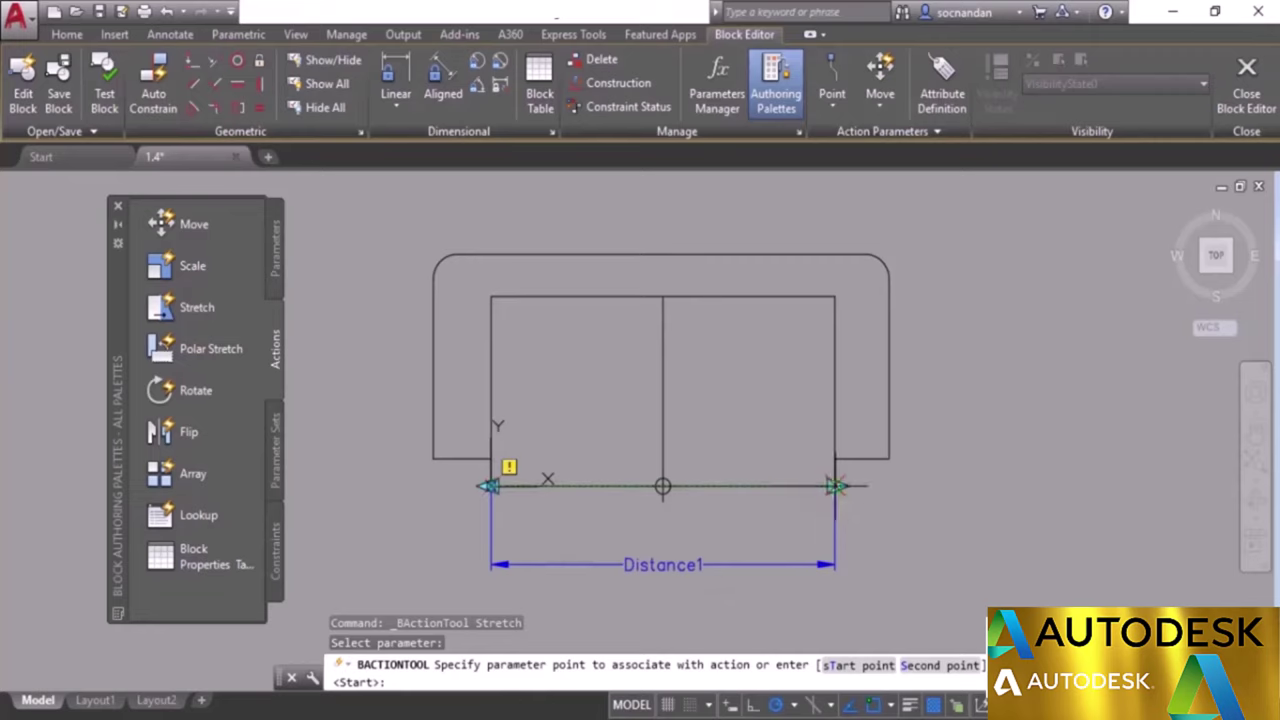
click(836, 486)
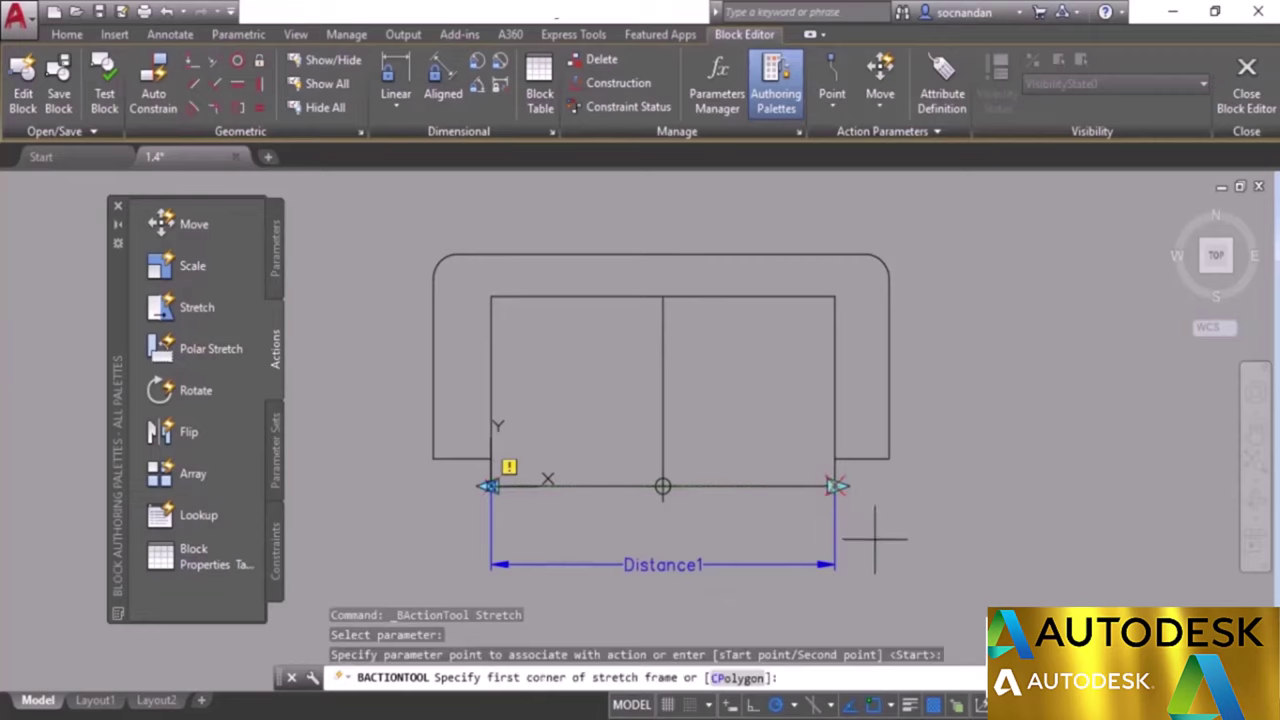
click(940, 599)
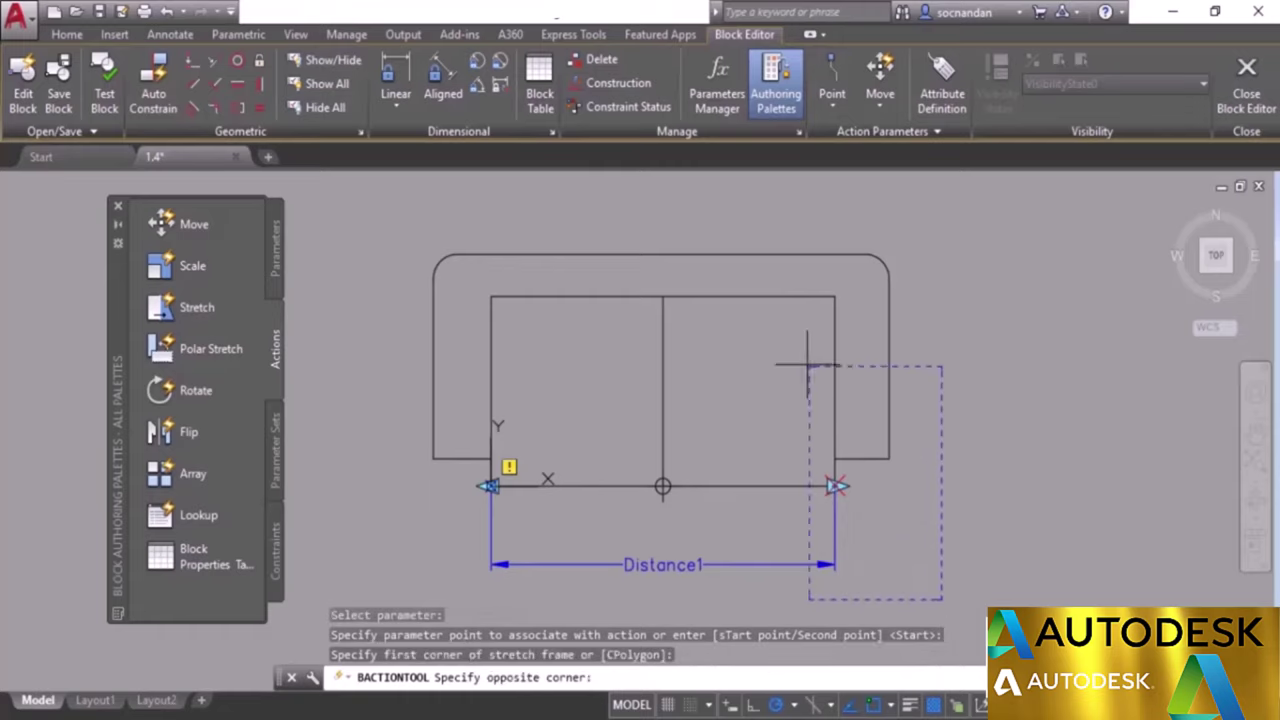
click(756, 212)
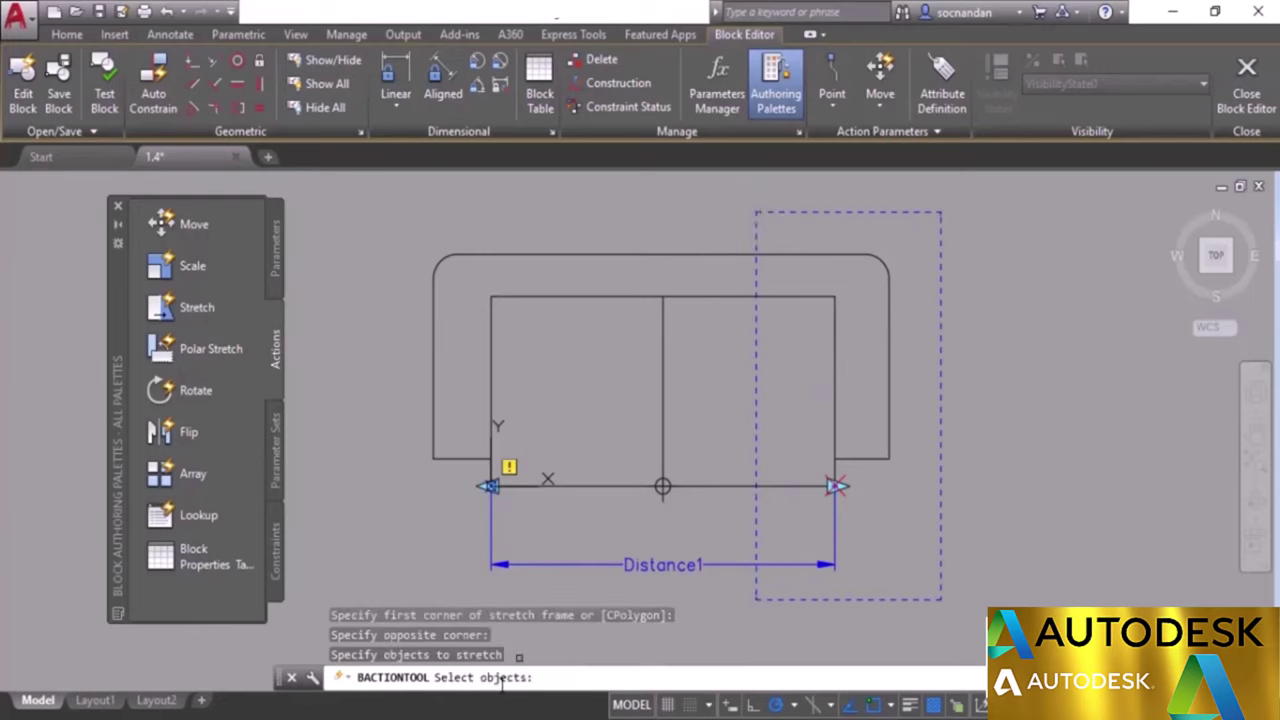
click(952, 611)
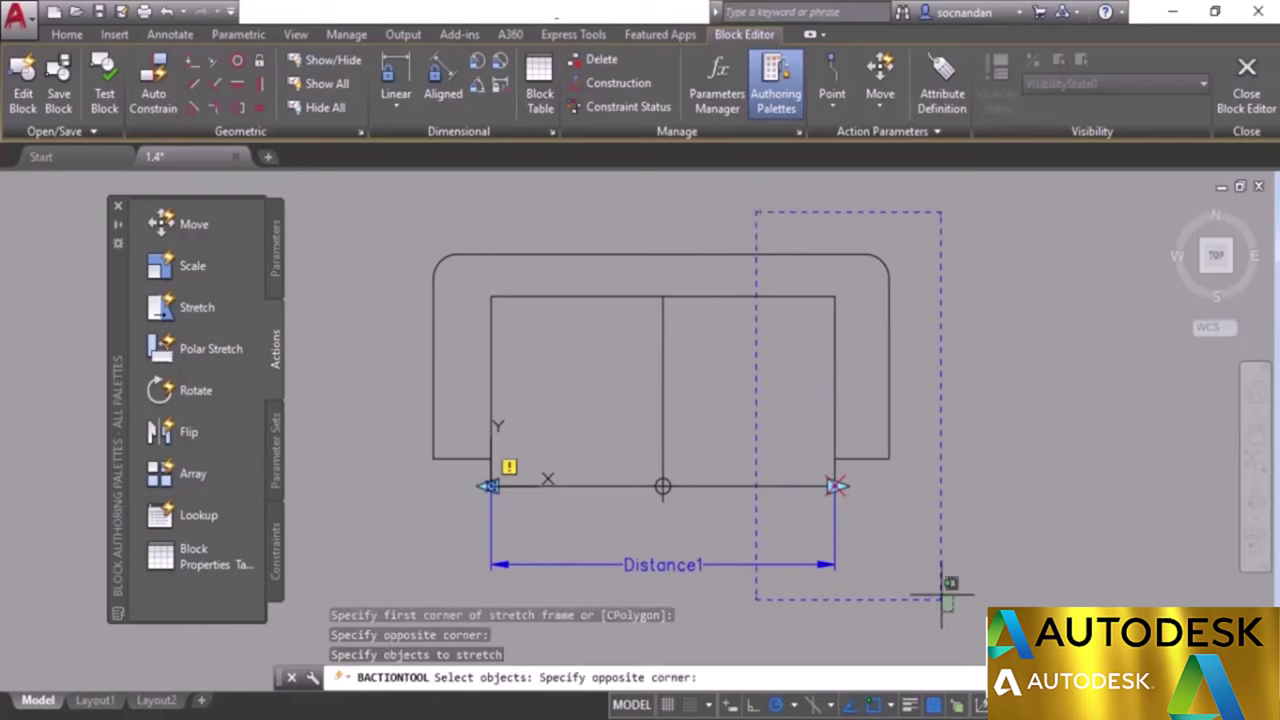
click(737, 220)
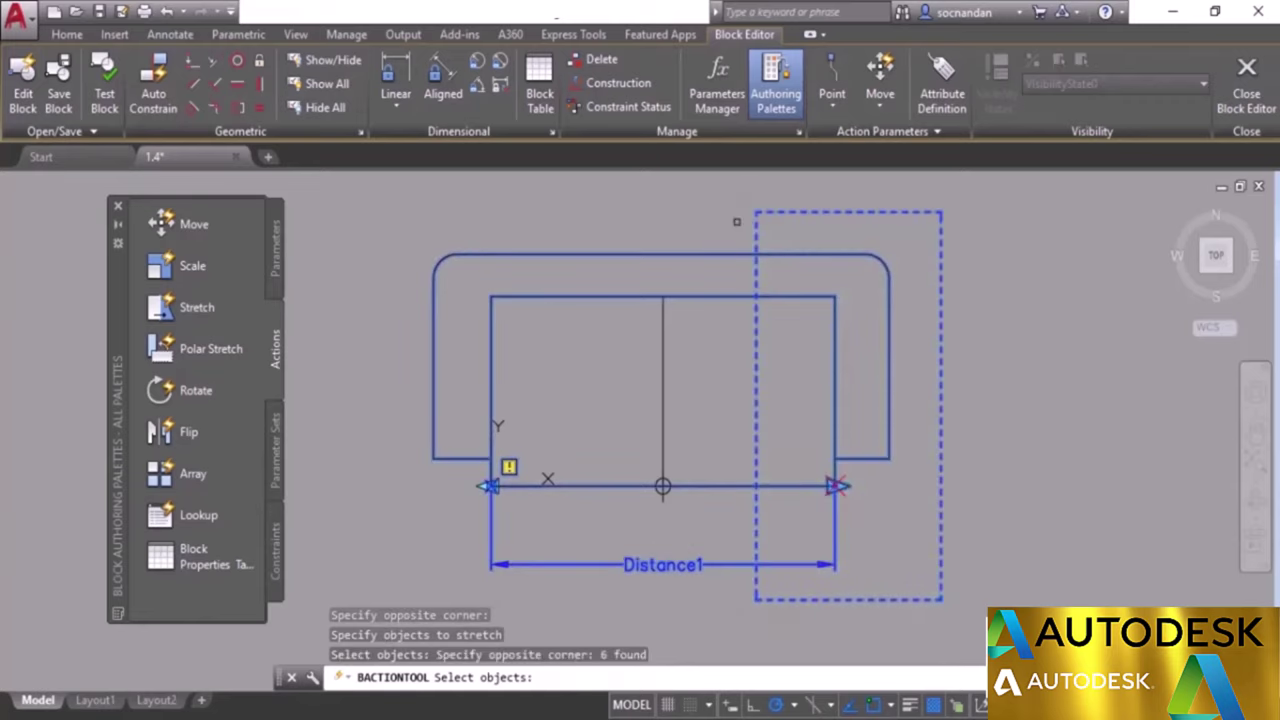
key(Return)
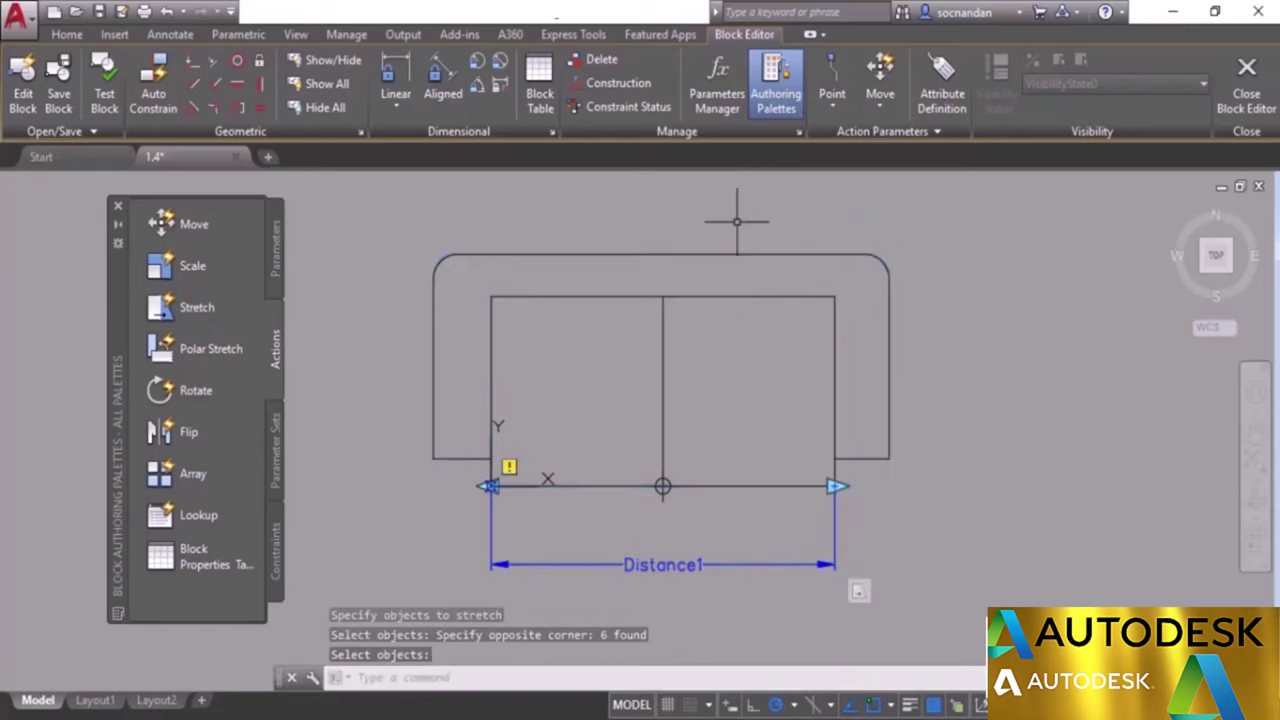
Assign a second Stretch action to the linear parameter's left end, with the stretch frame and object selection covering the sofa's left part.
mouse_move(860, 595)
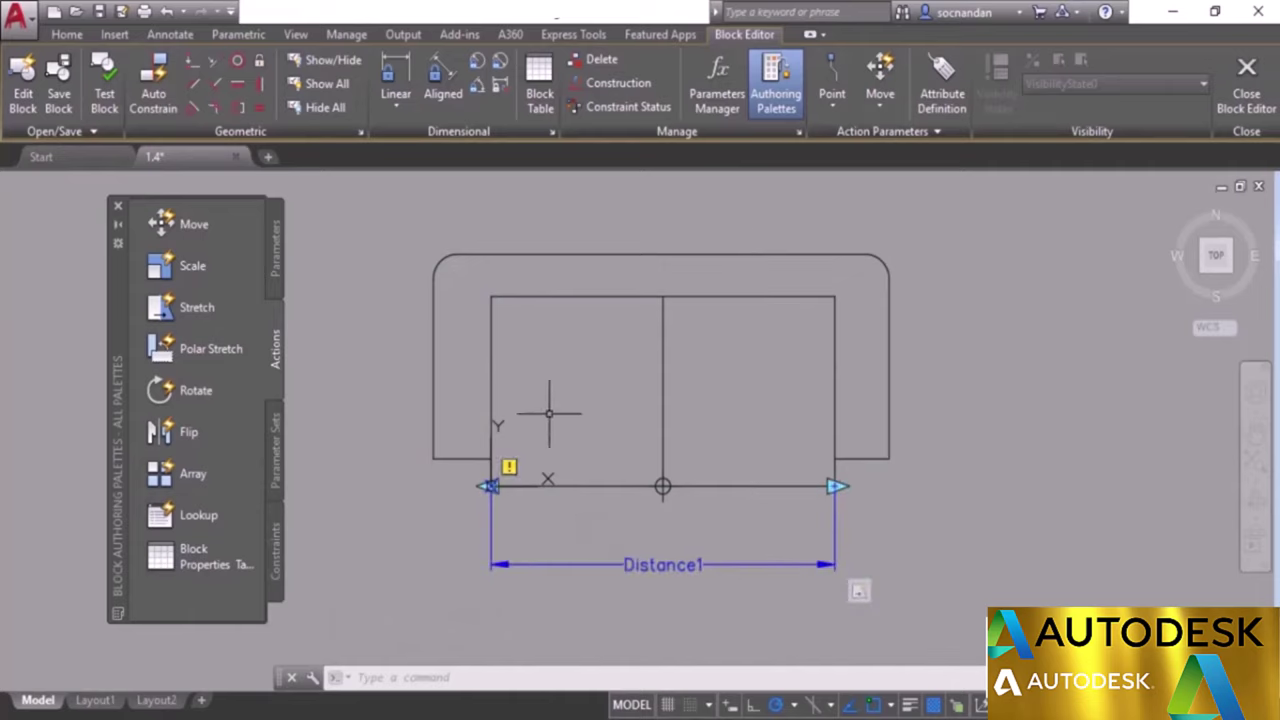
click(203, 313)
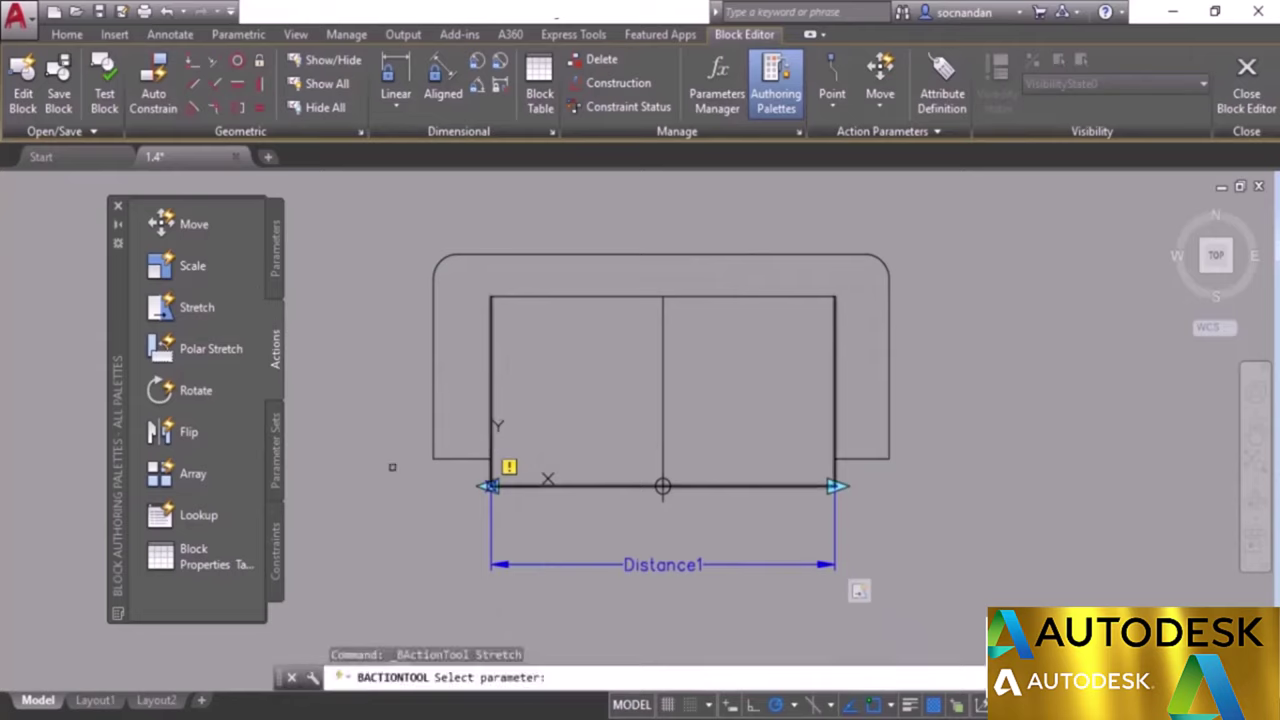
click(580, 565)
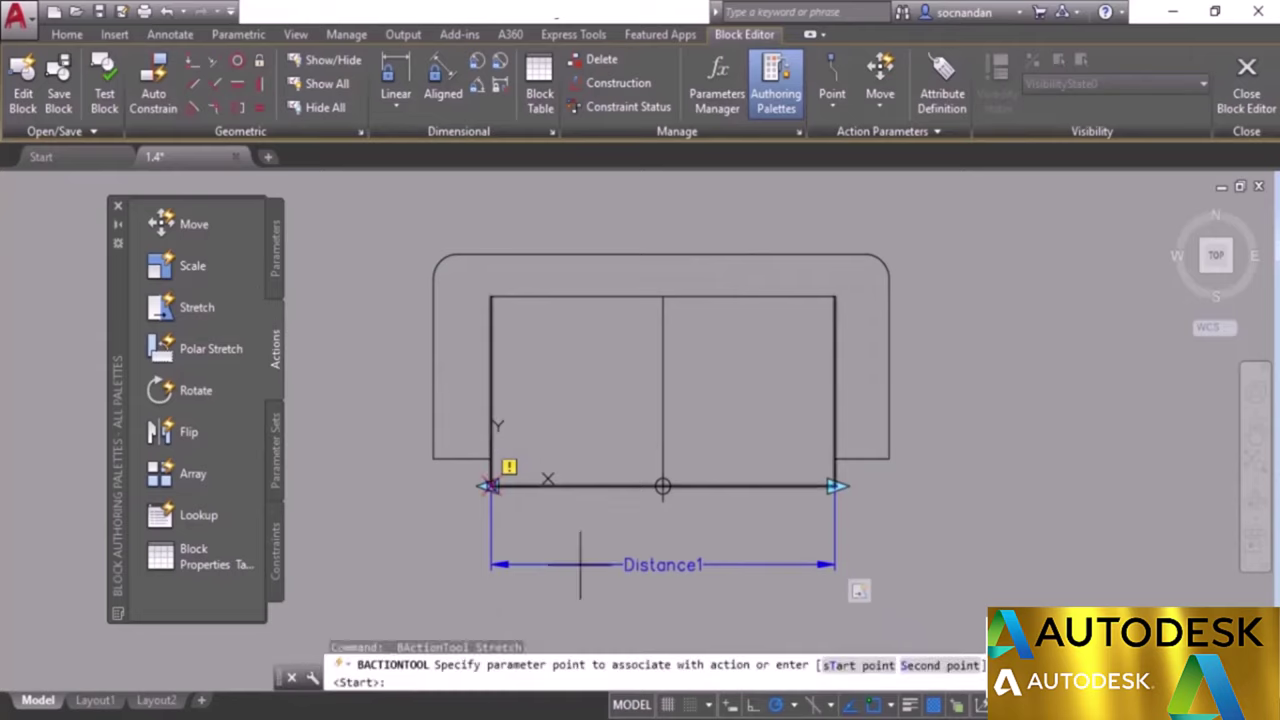
click(489, 486)
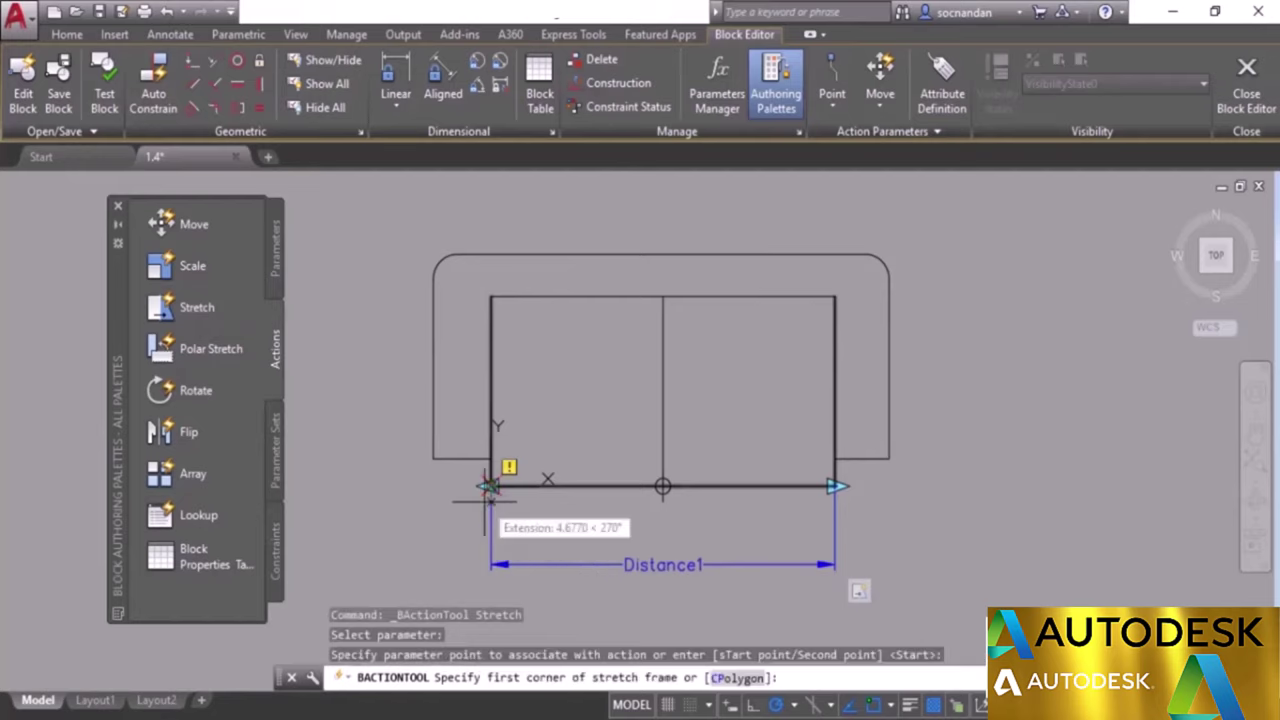
click(376, 600)
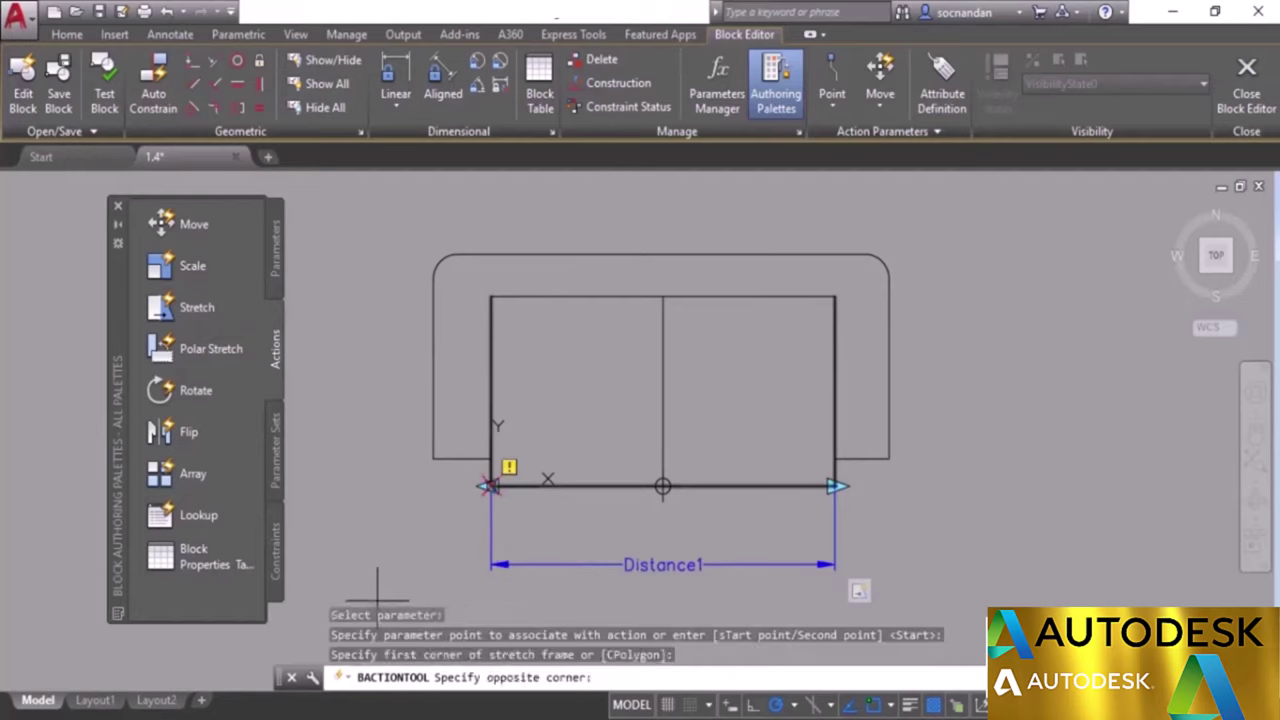
click(579, 211)
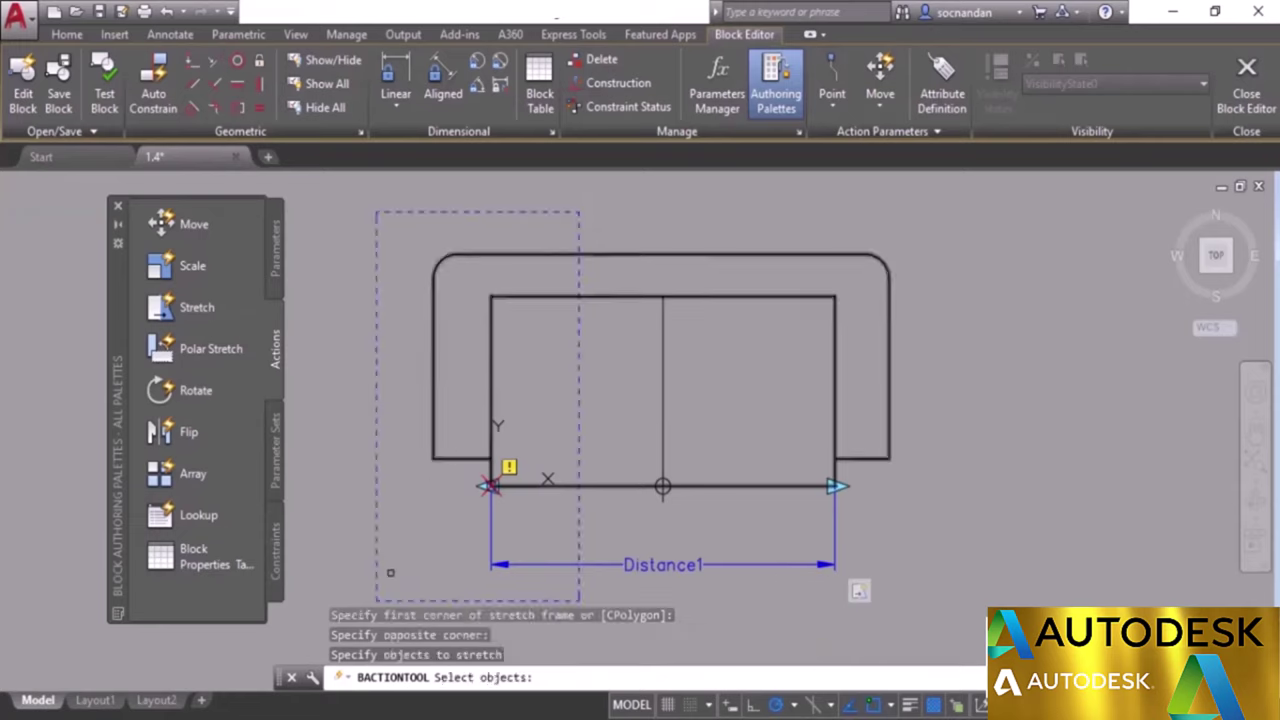
click(381, 593)
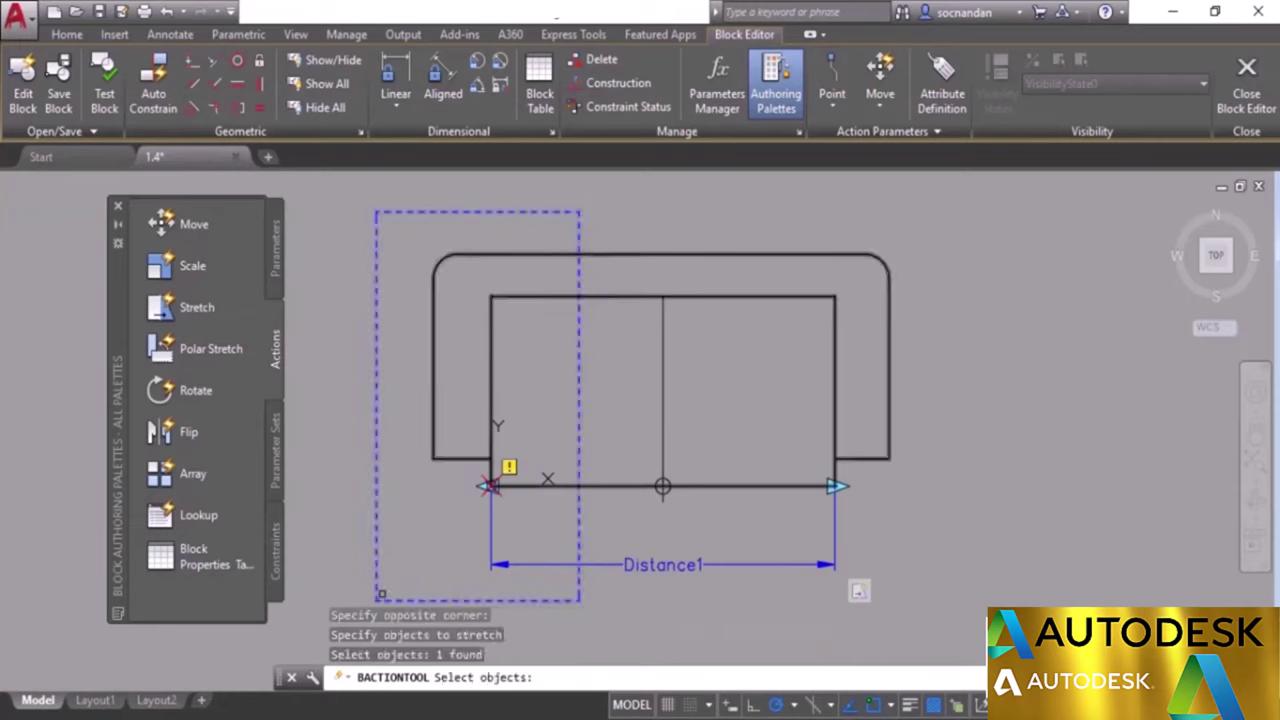
click(586, 608)
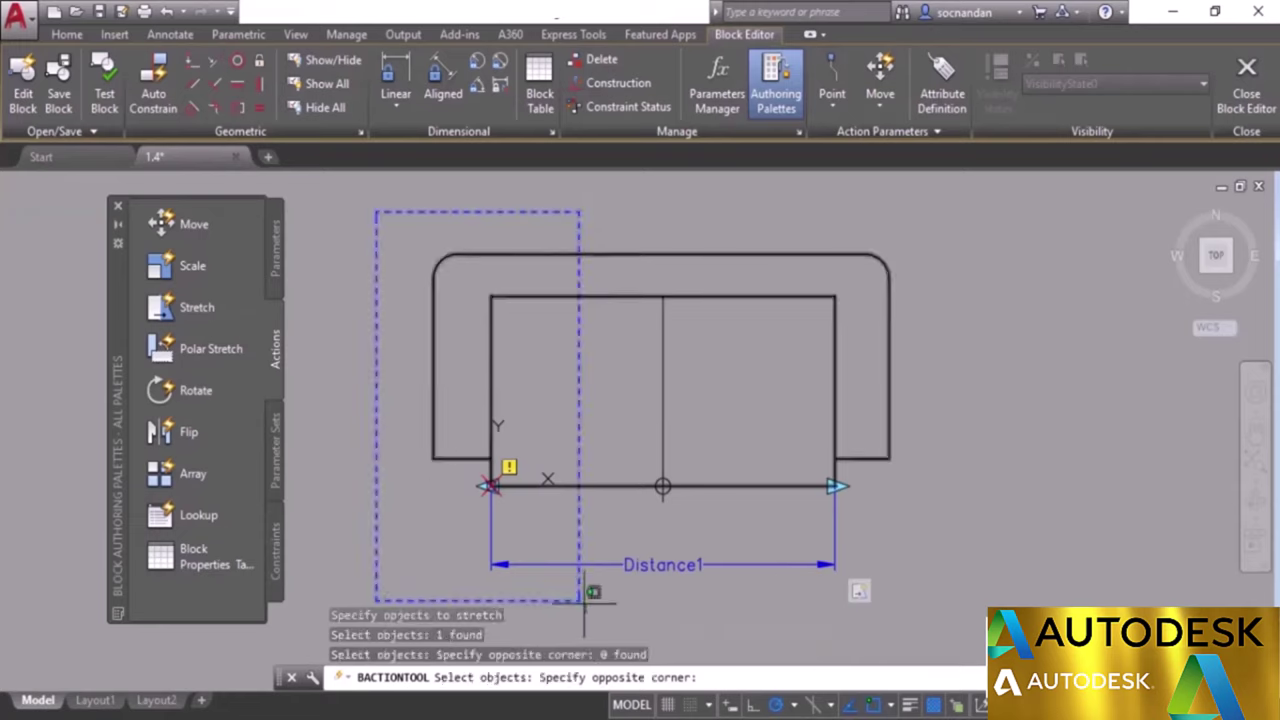
click(375, 209)
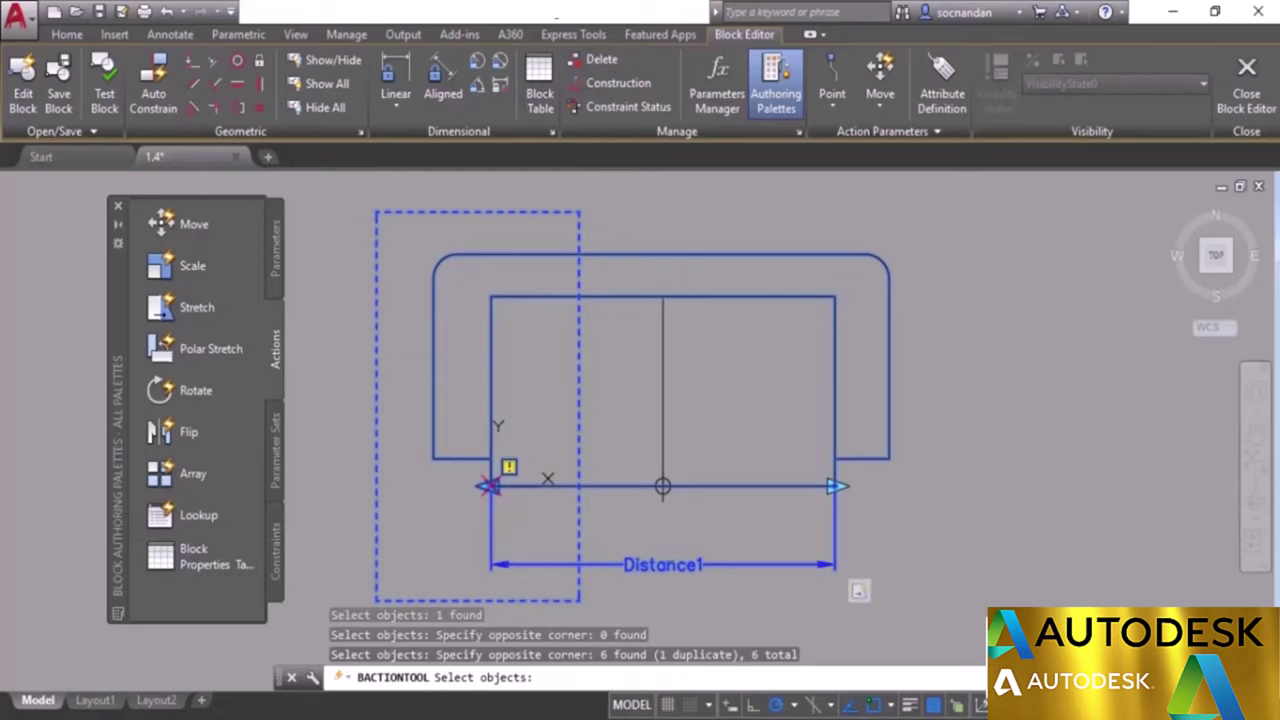
key(Return)
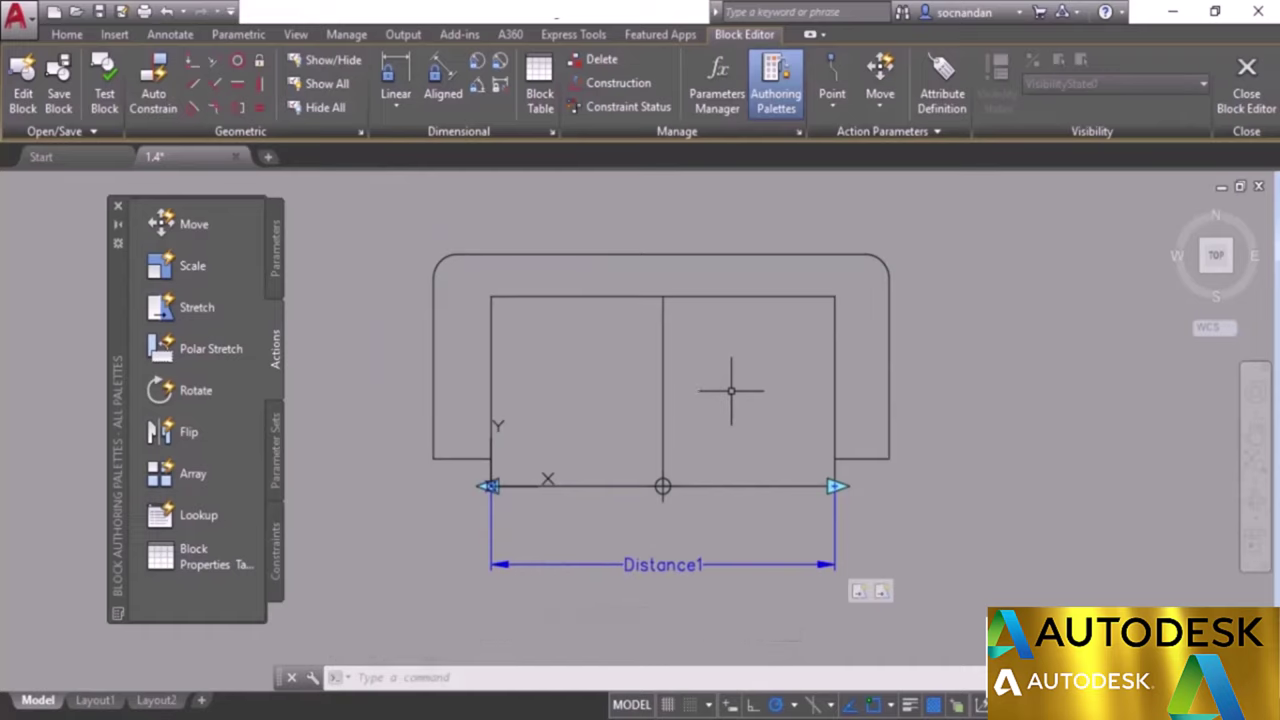
Open the Sofa block in a test window and stretch its right side outward horizontally by about 70 units.
click(106, 80)
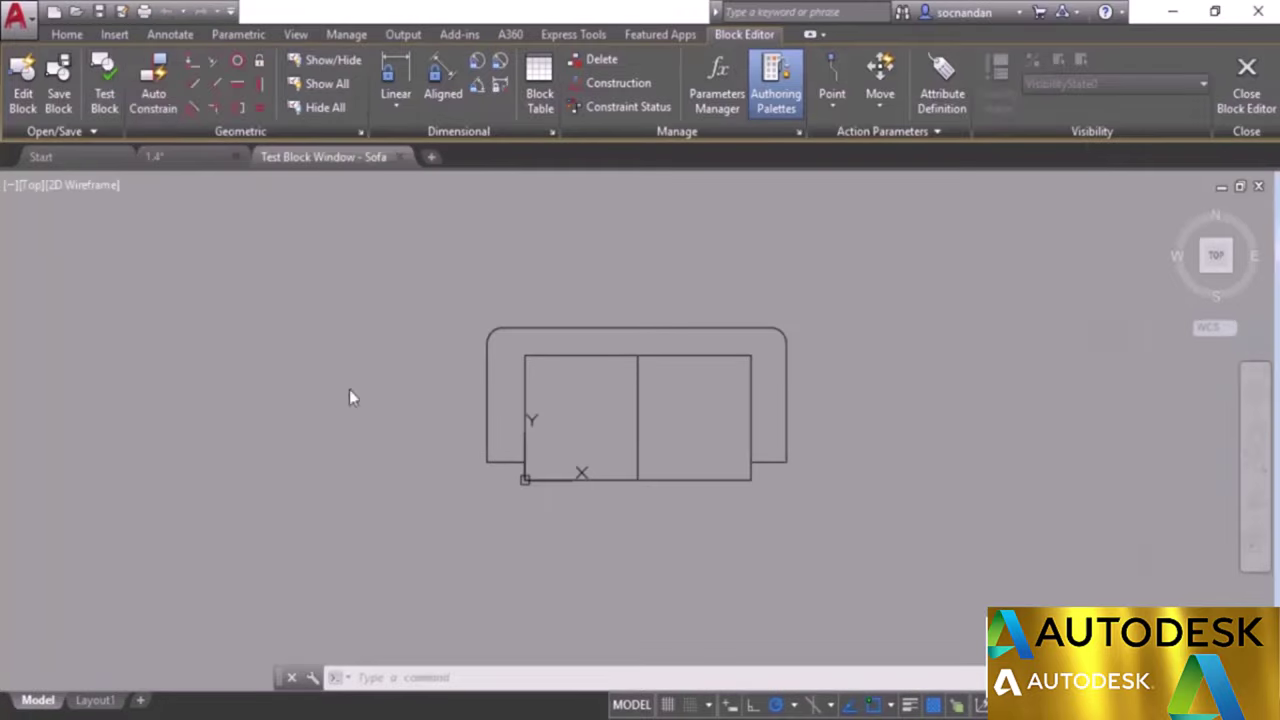
click(715, 355)
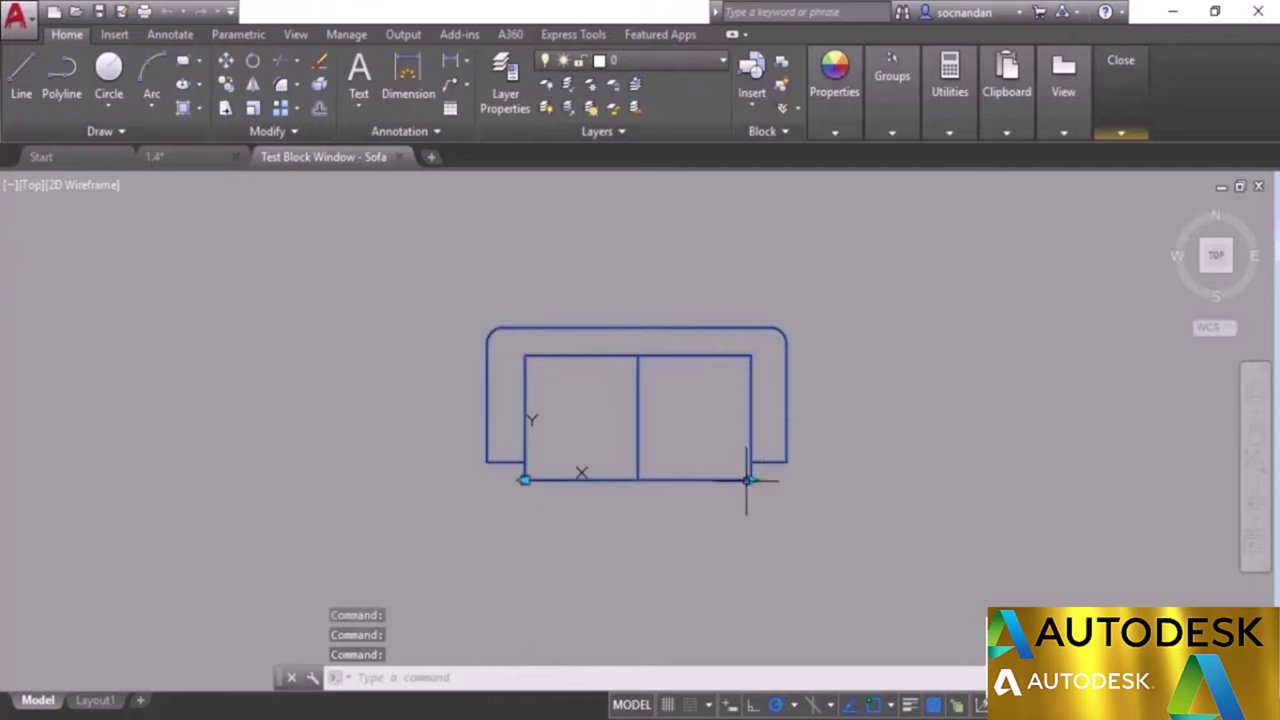
click(751, 480)
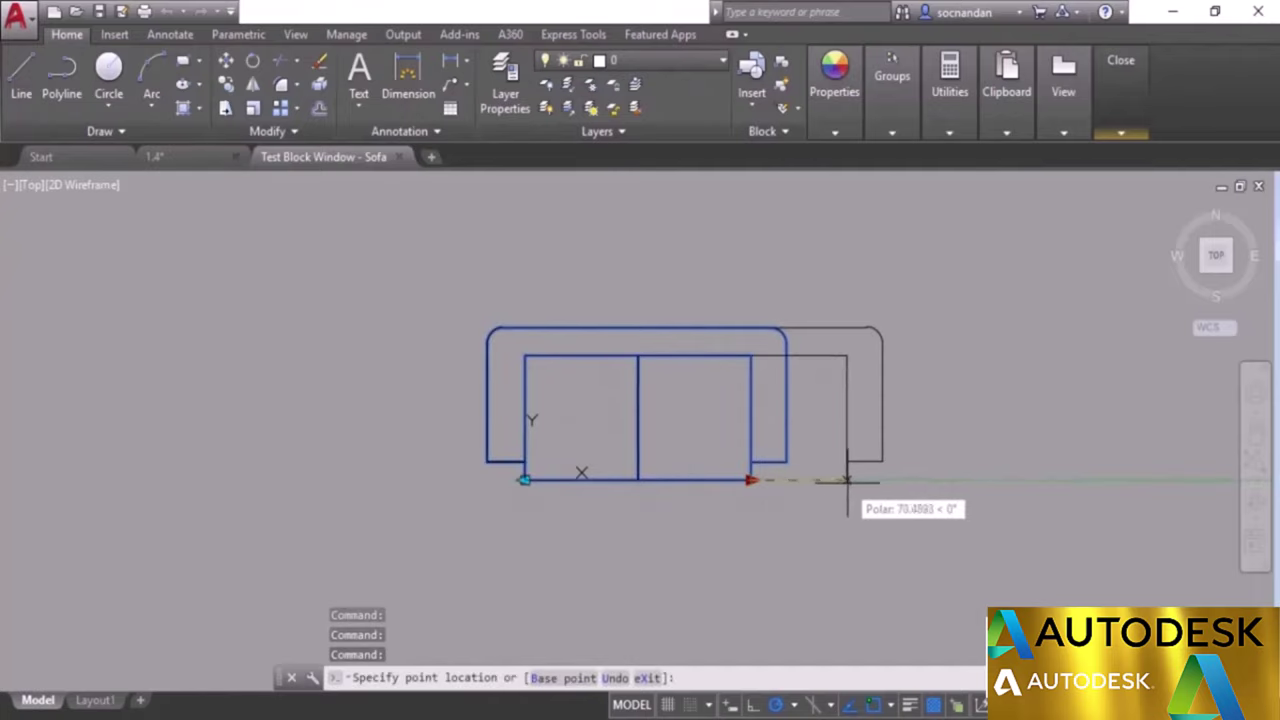
click(851, 480)
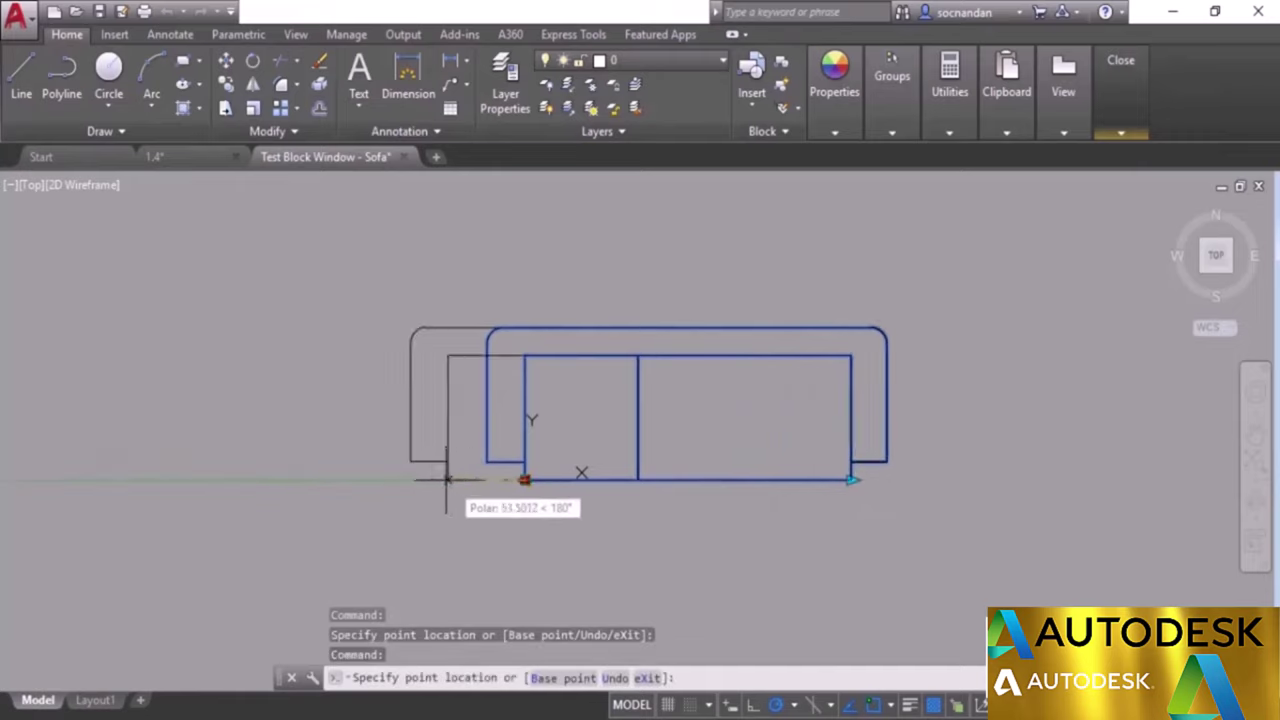
Stretch the test sofa's left side outward horizontally and close the test block window.
click(410, 480)
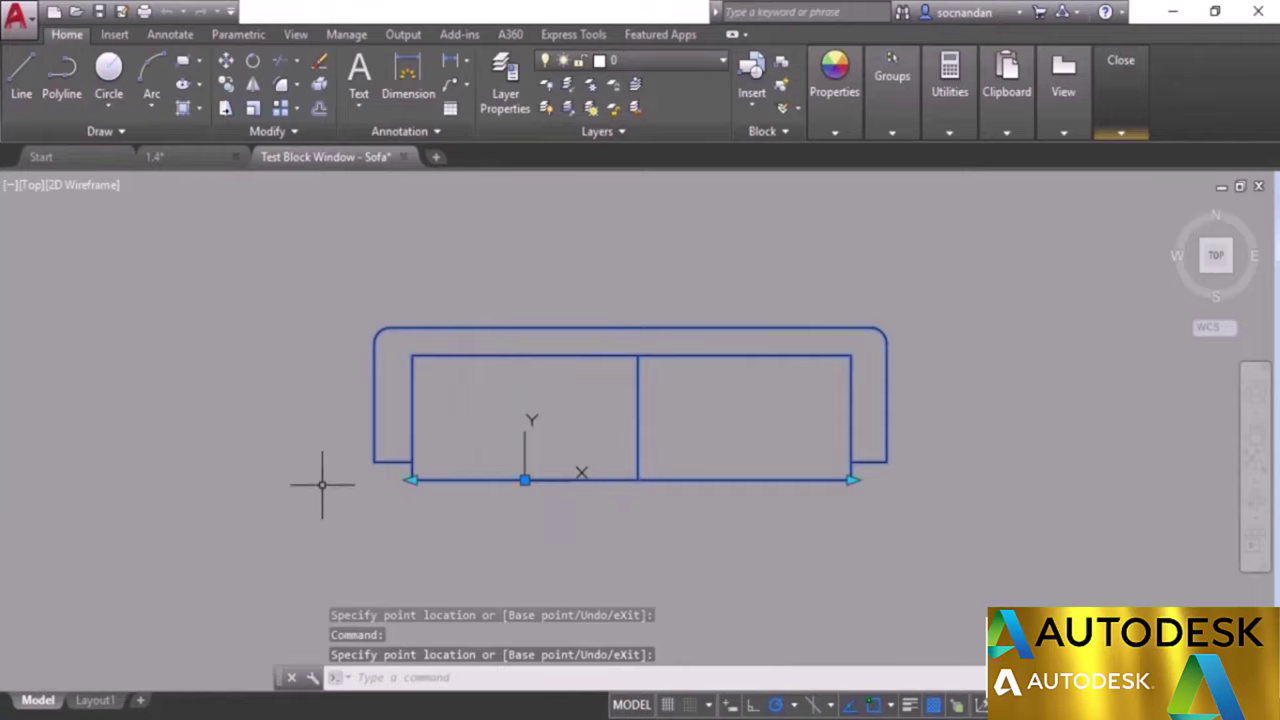
mouse_move(1124, 127)
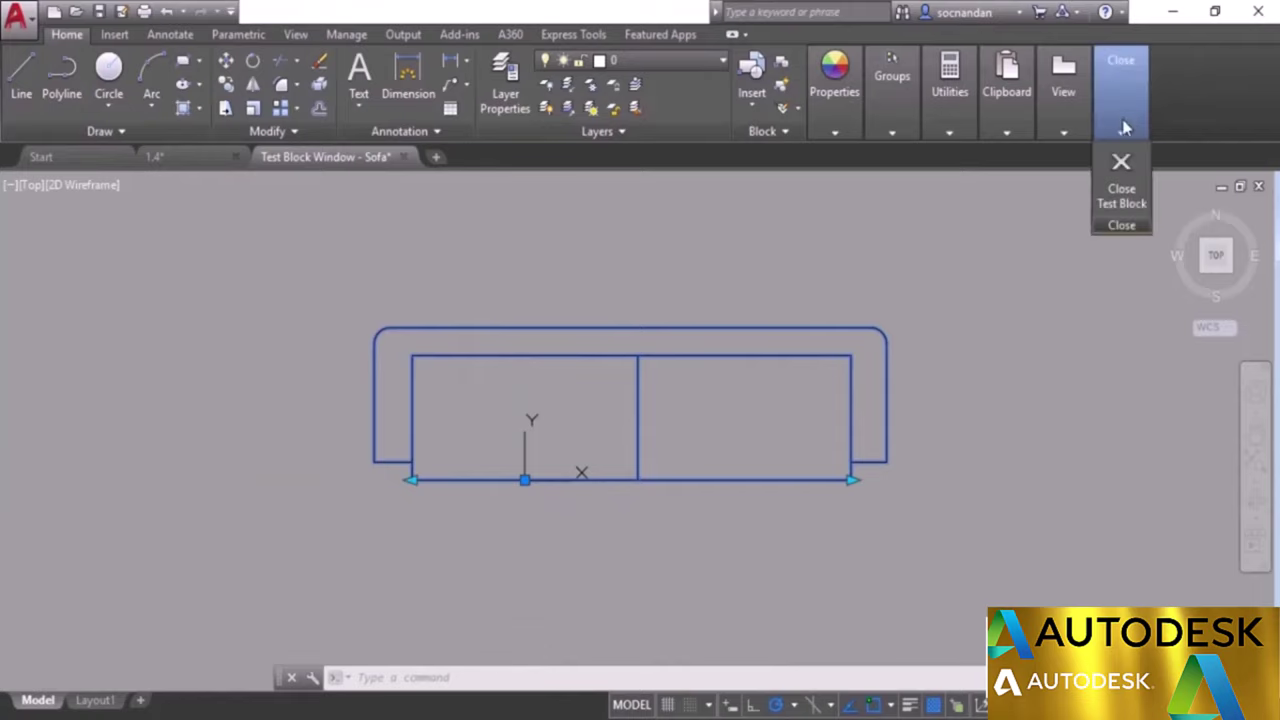
click(1121, 178)
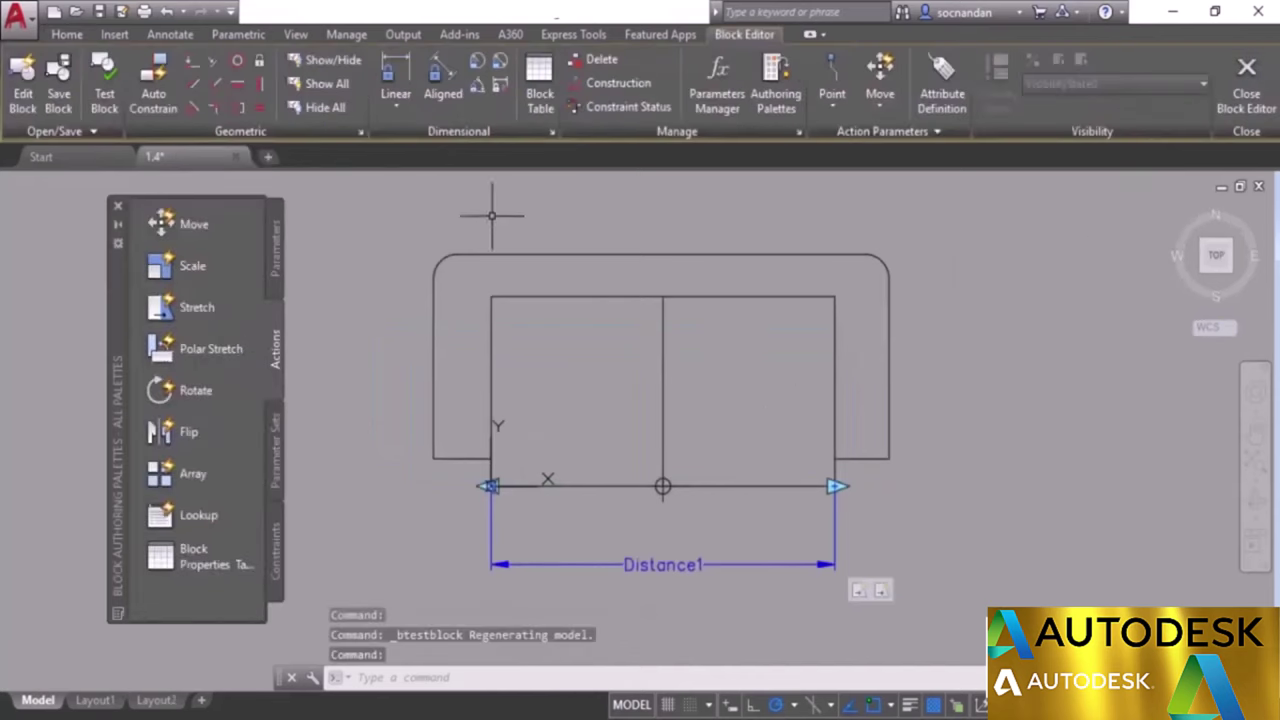
Save the Sofa block definition and close the block editor.
click(58, 90)
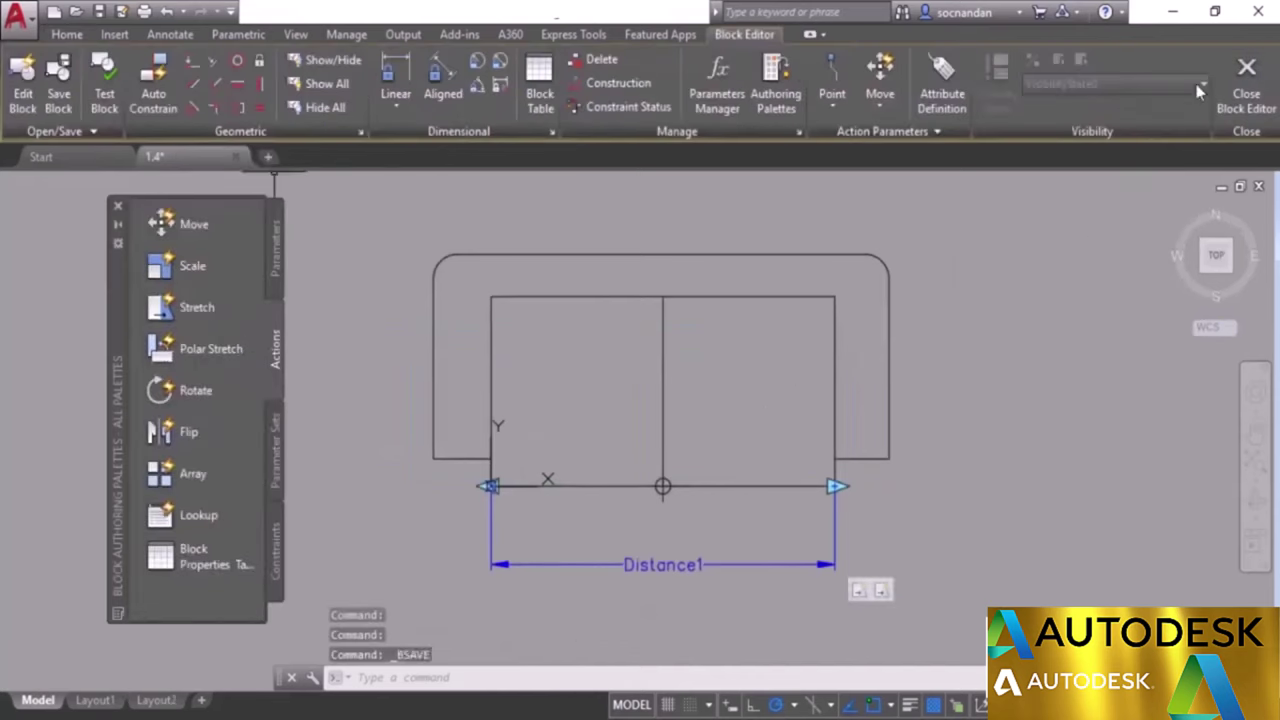
click(1246, 85)
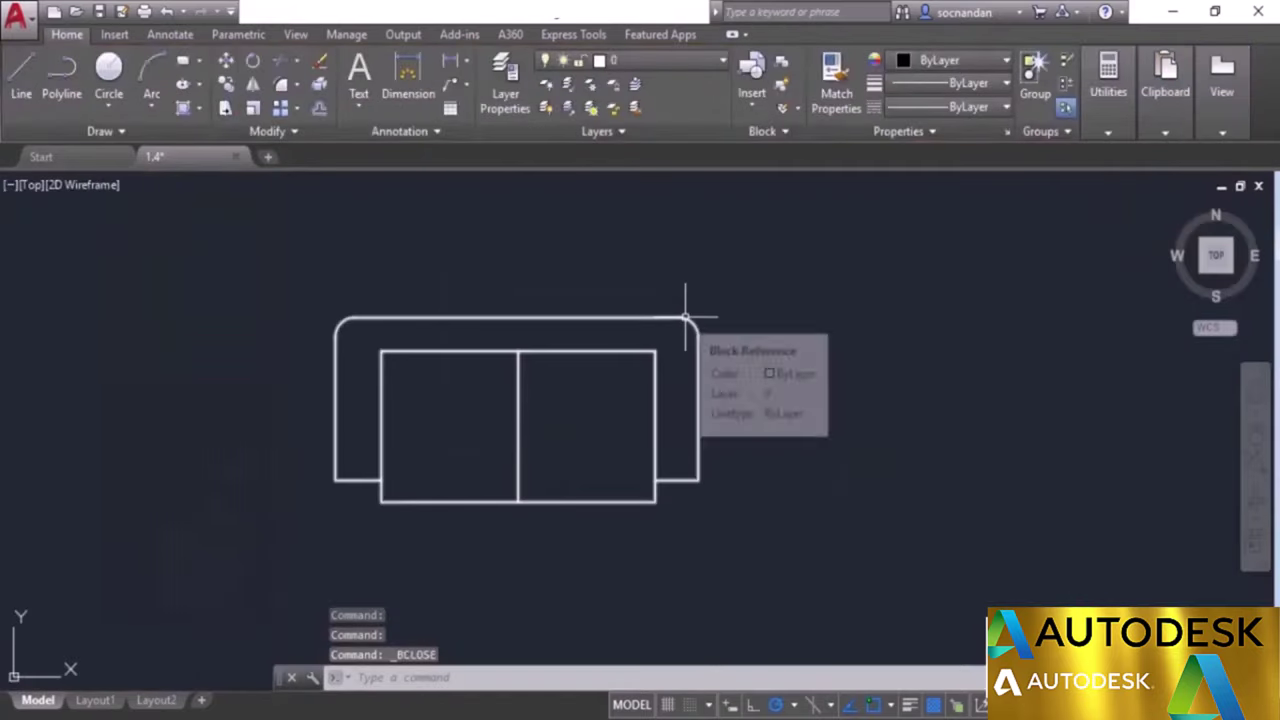
Erase the existing sofa from the drawing and insert a fresh Sofa block near the middle of the drawing area.
click(685, 317)
right_click(578, 290)
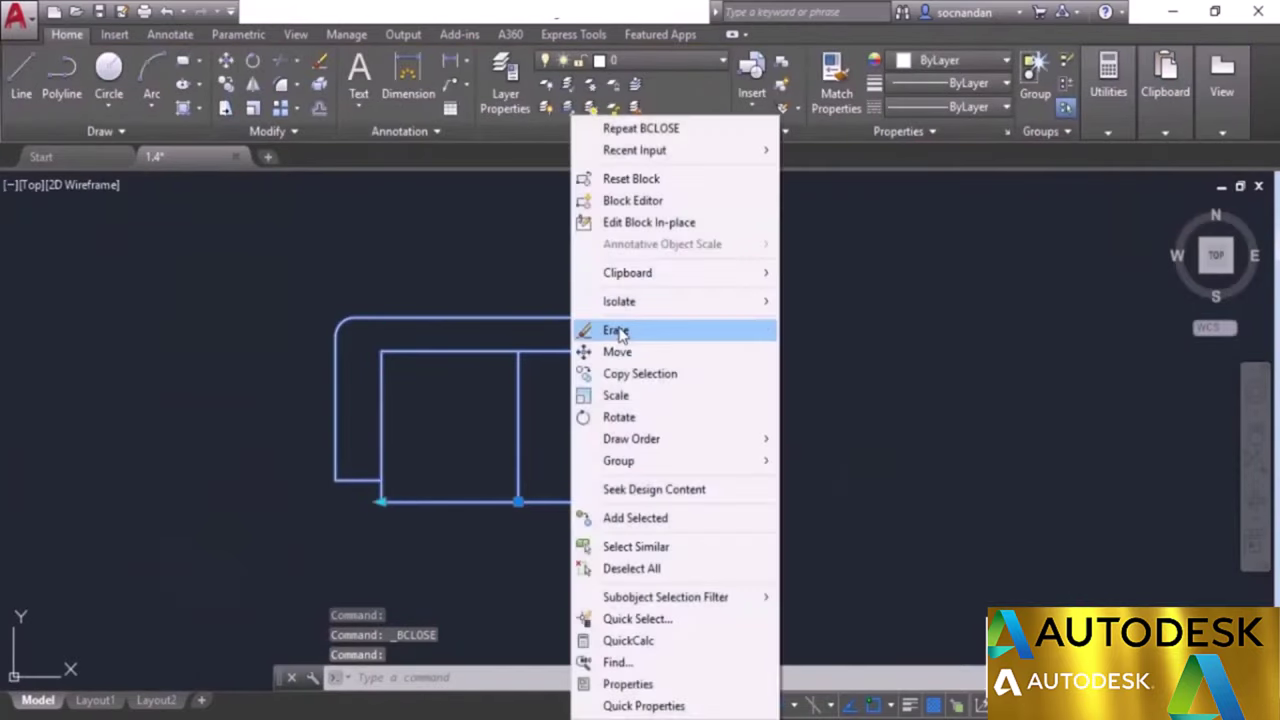
click(617, 331)
click(757, 97)
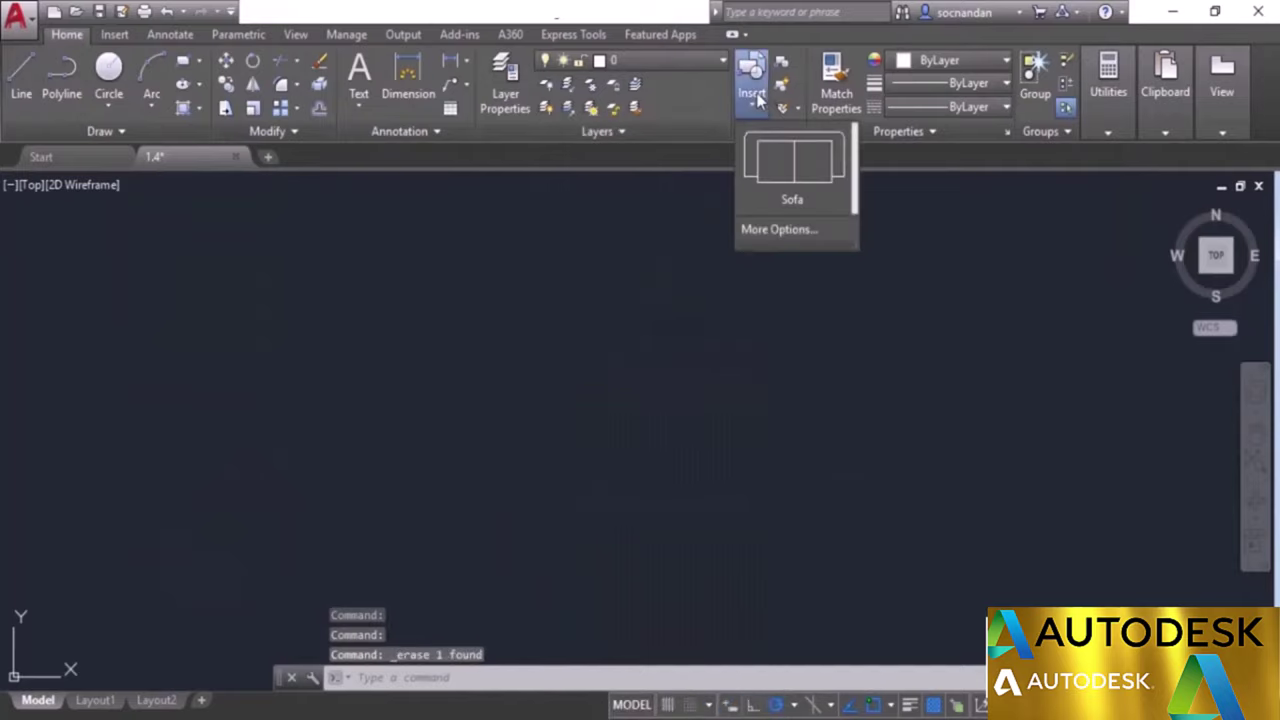
click(777, 164)
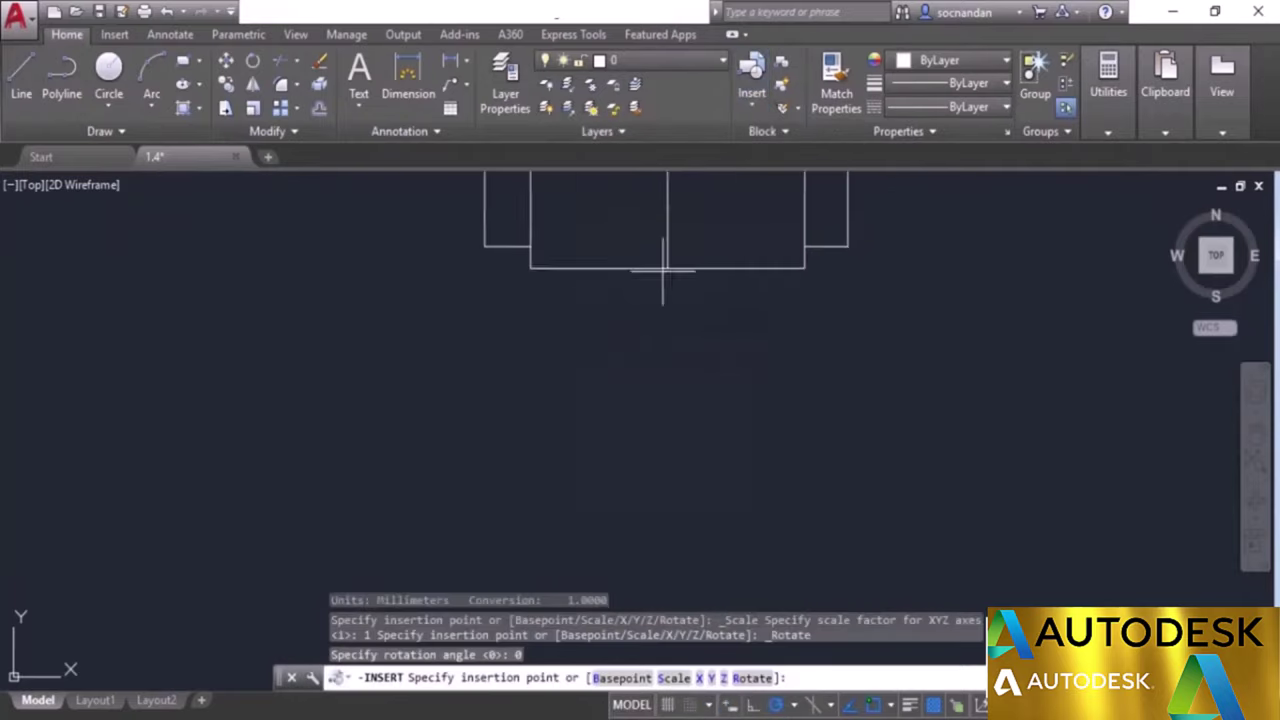
click(585, 432)
Stretch the inserted sofa outward horizontally from its right end and from its left end using the block's stretch grips.
click(634, 433)
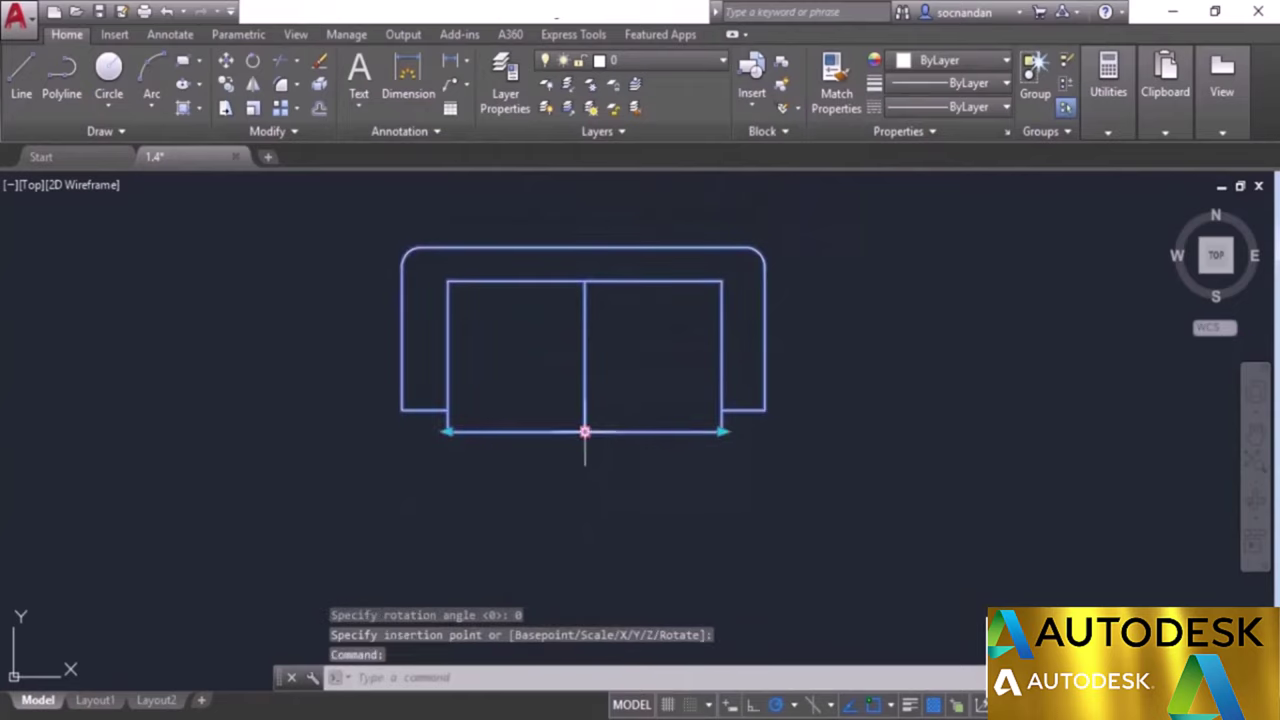
click(722, 432)
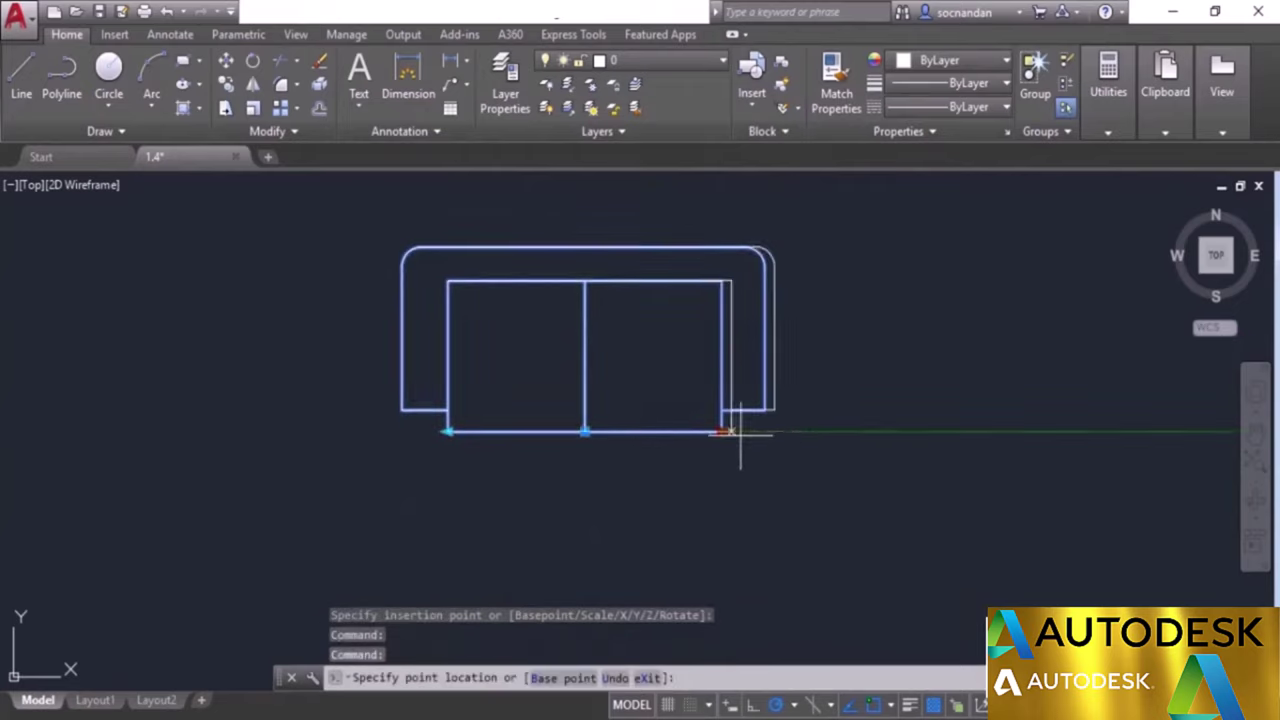
click(835, 432)
click(447, 432)
click(340, 432)
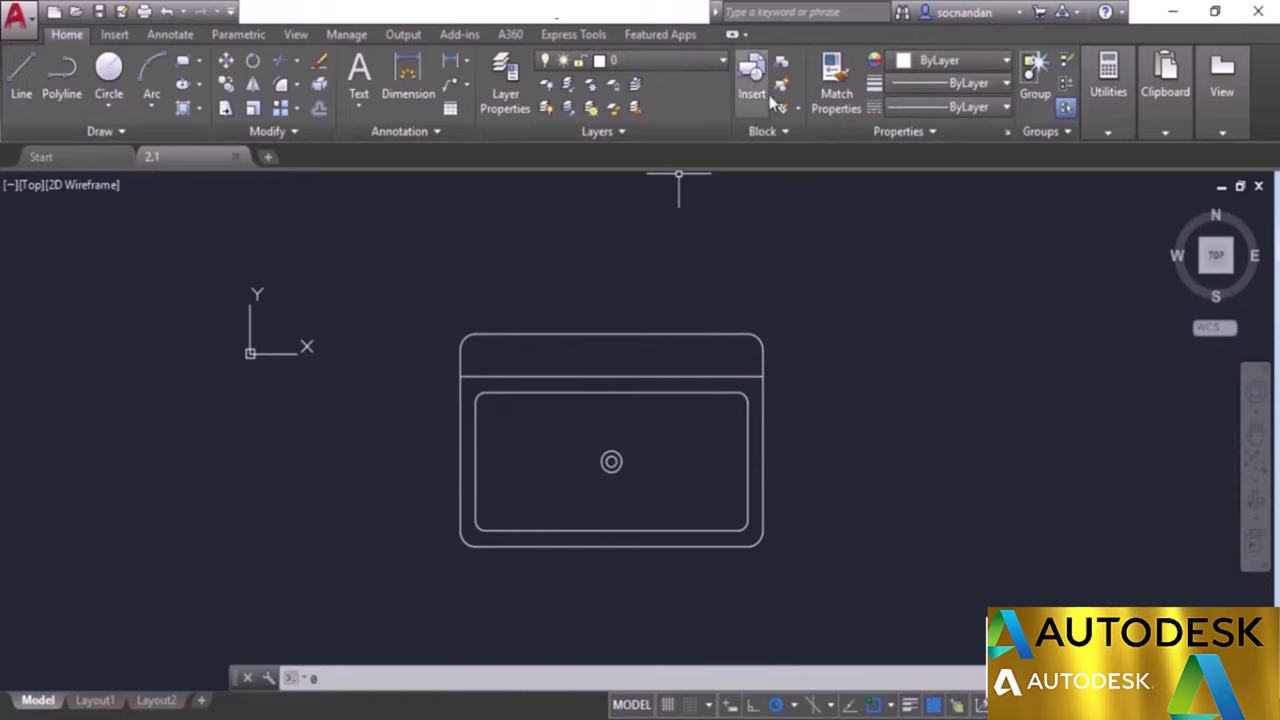
Define a block named Sink from all the sink objects, with its base point at the lower edge's midpoint, and open it in the block editor.
click(783, 66)
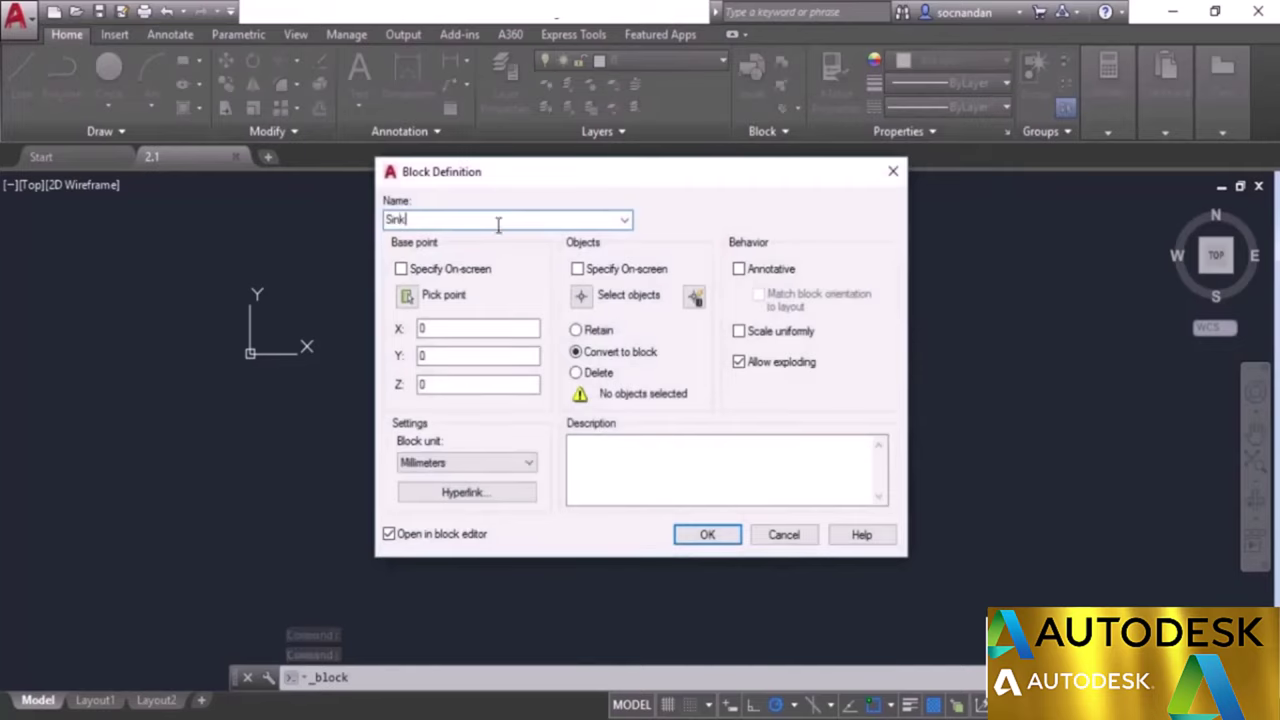
click(407, 297)
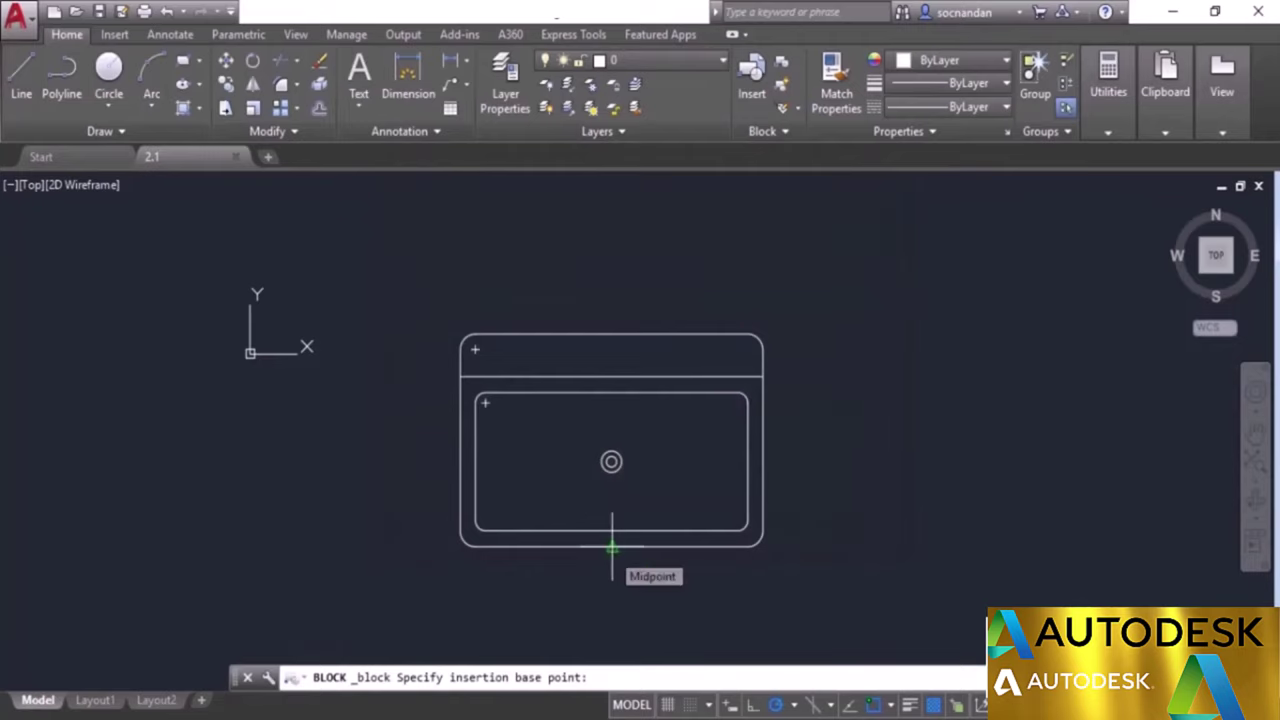
click(612, 548)
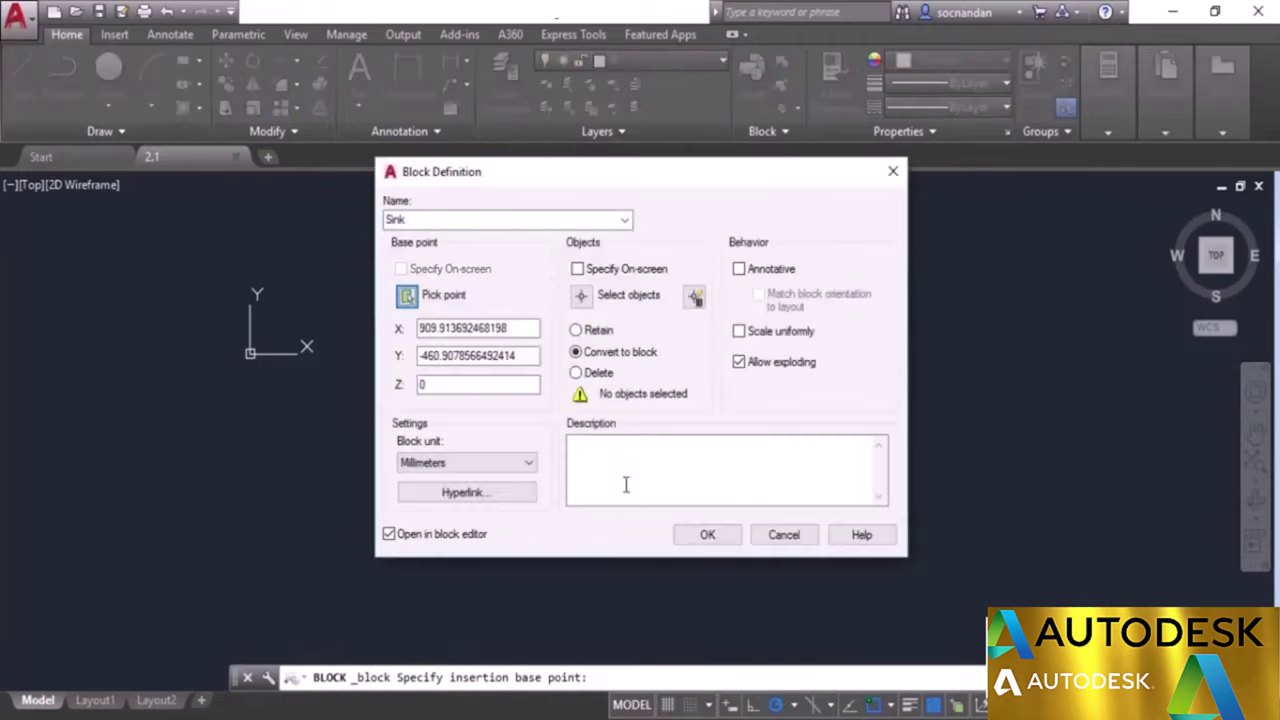
click(585, 297)
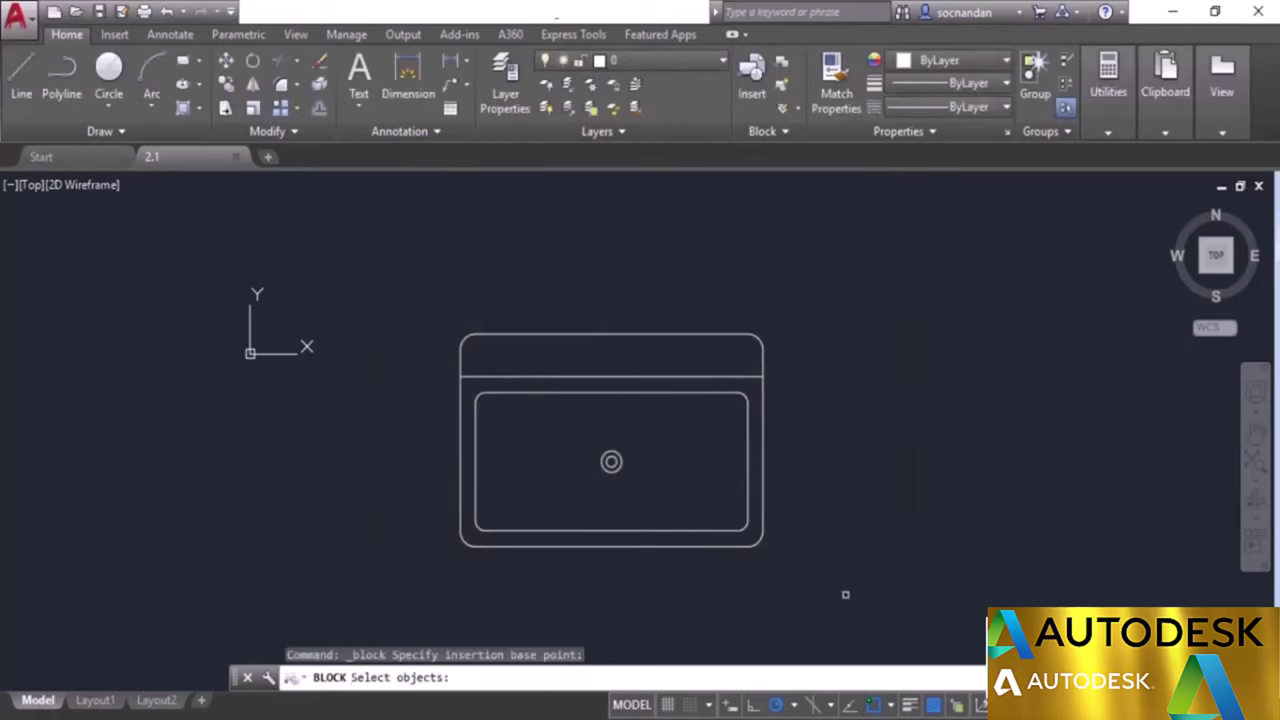
click(843, 594)
click(404, 273)
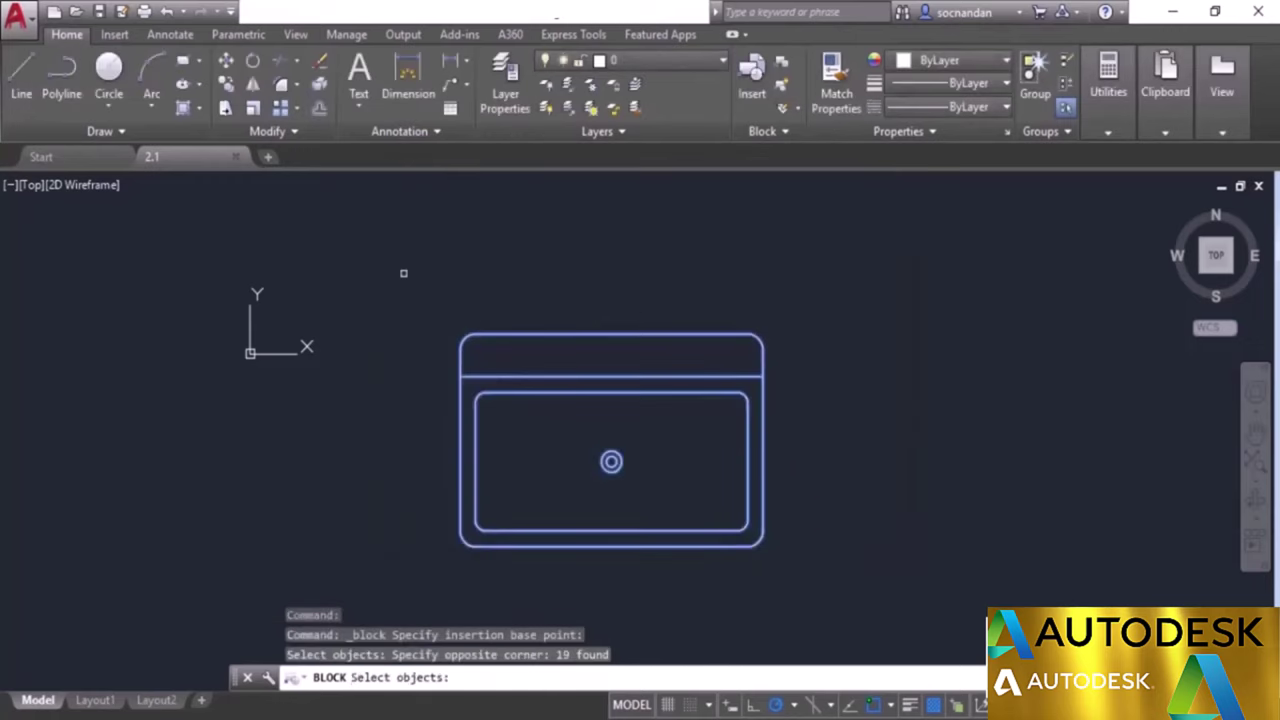
key(Return)
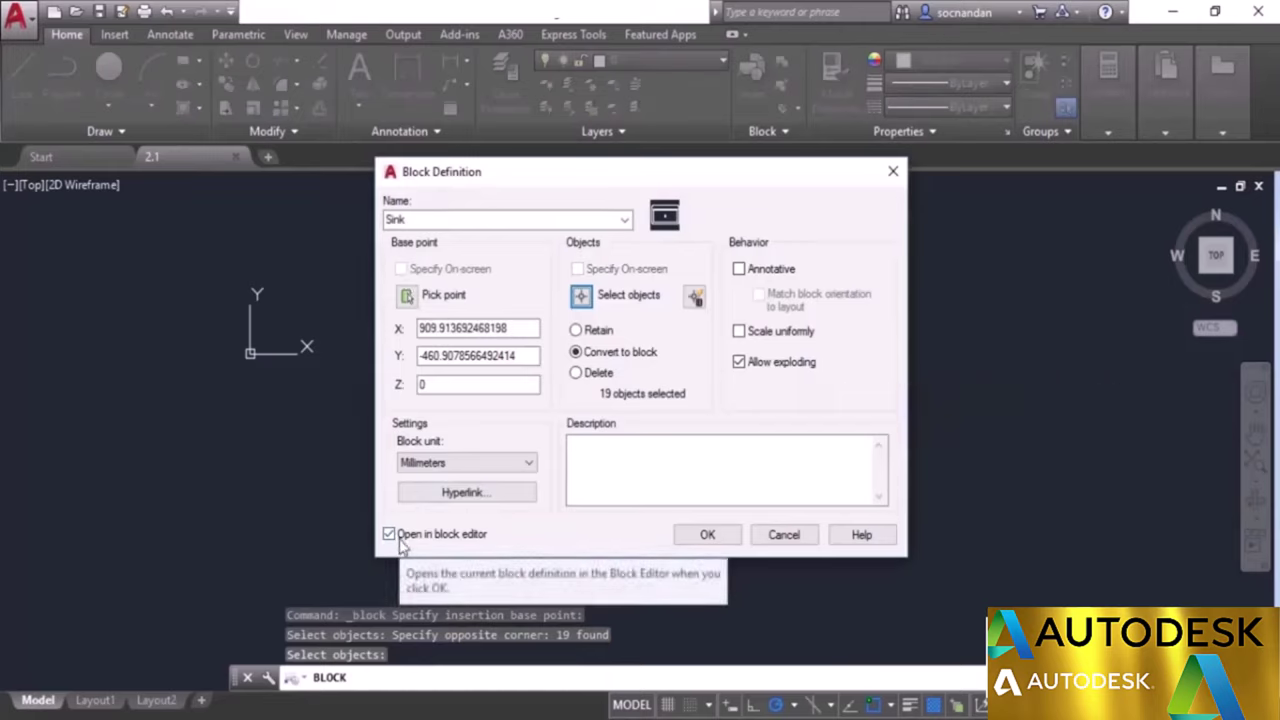
click(719, 537)
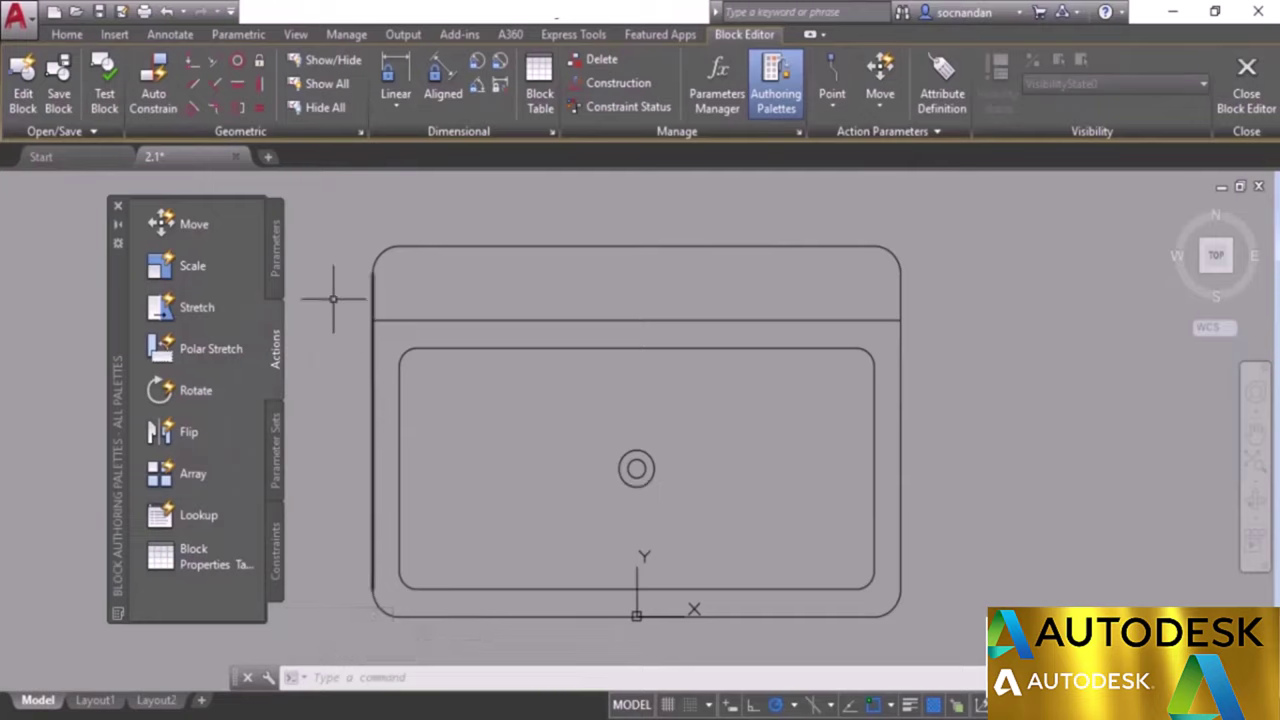
Add a Linear parameter from the midpoint of the sink's left edge to the midpoint of its right edge, with the label below the sink.
click(278, 260)
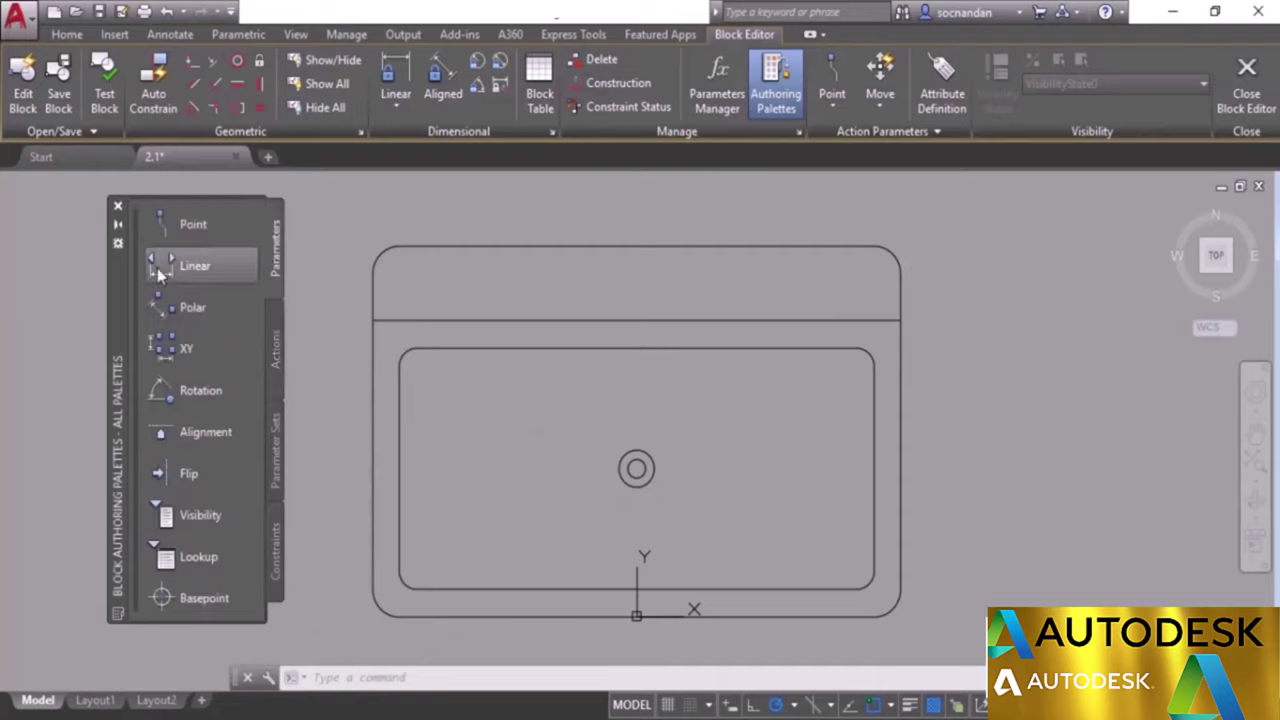
click(196, 268)
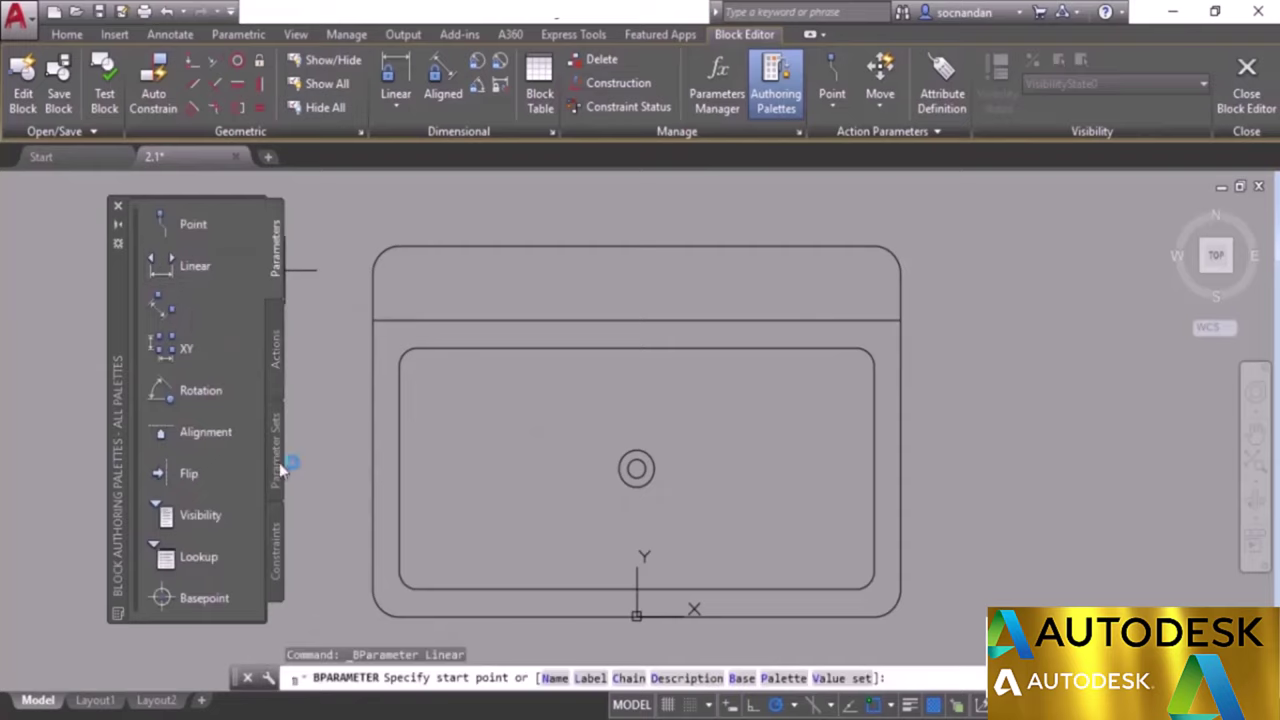
click(372, 432)
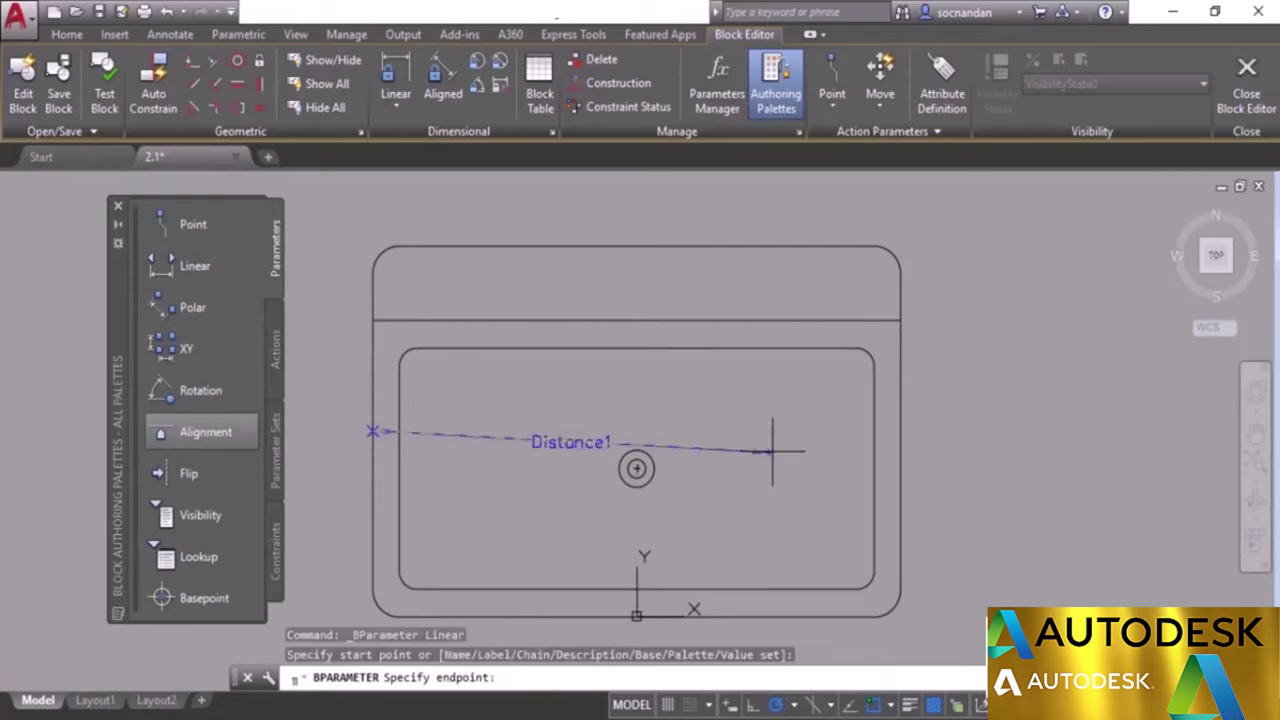
click(900, 432)
scroll(892, 500, down, 4)
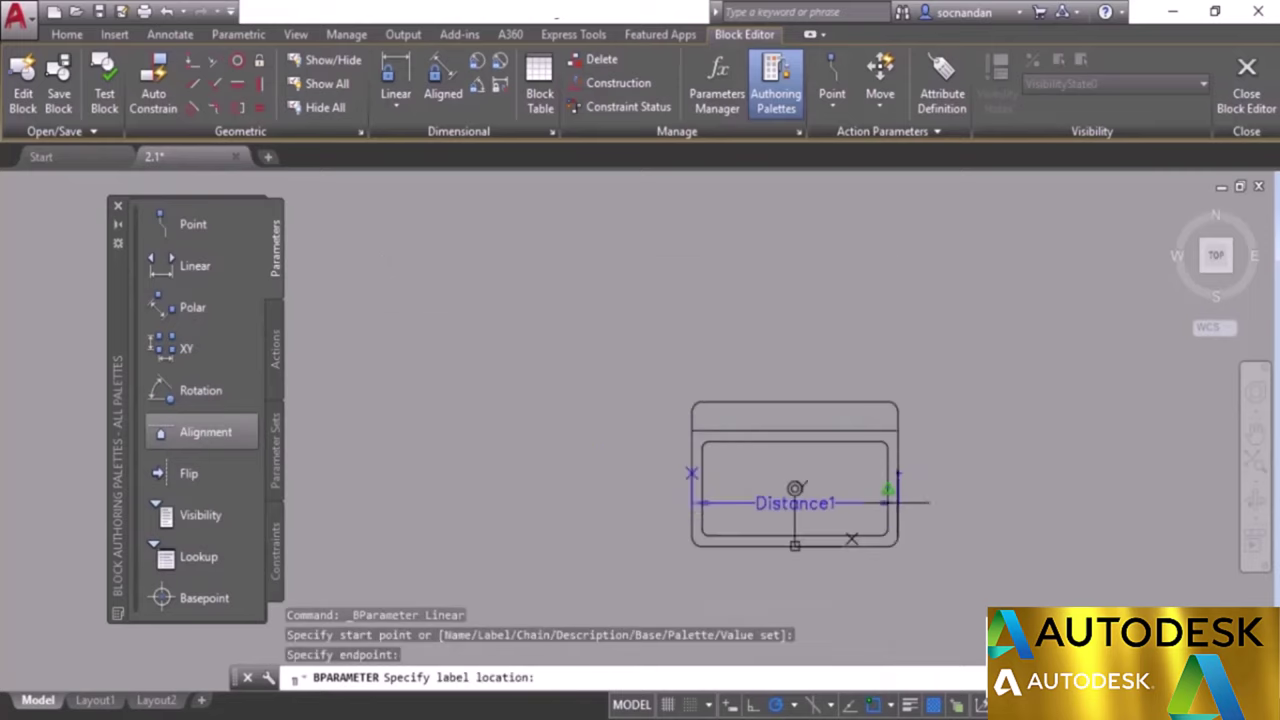
middle_drag(899, 553, 737, 467)
click(674, 510)
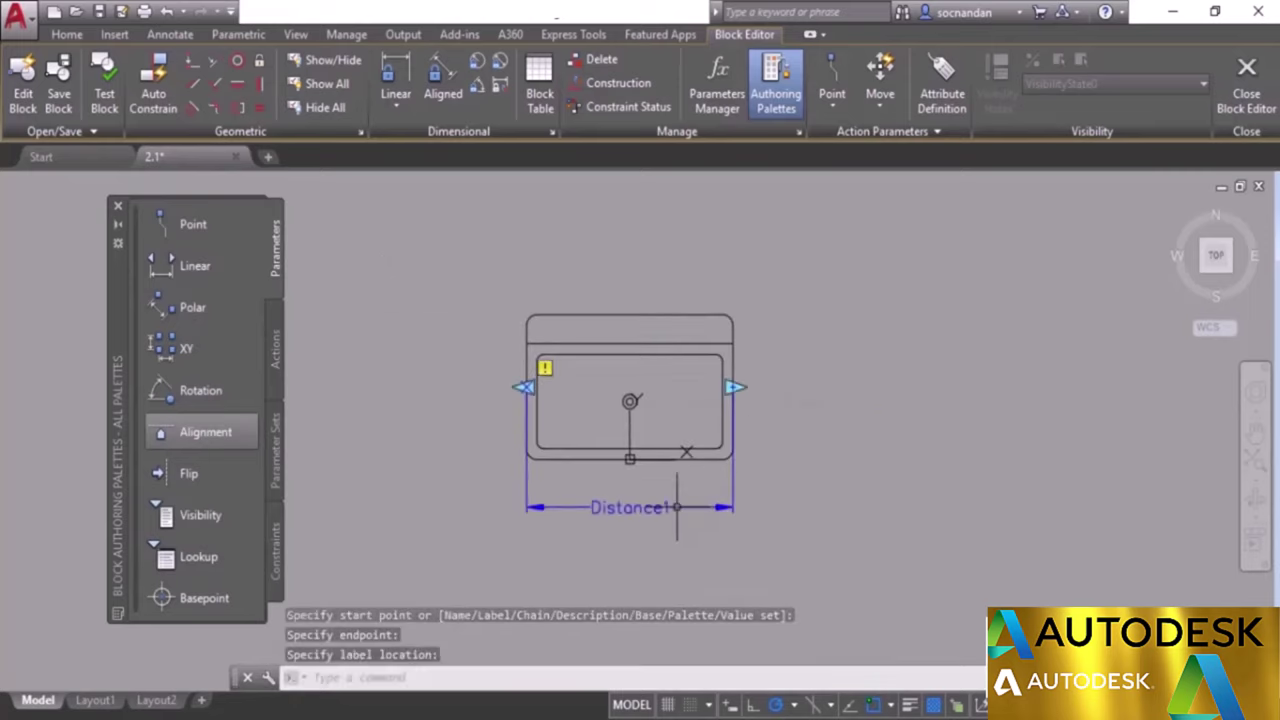
Assign a Stretch action to the linear parameter's right end, with the stretch frame and object selection covering the sink's right part and the drain.
click(277, 346)
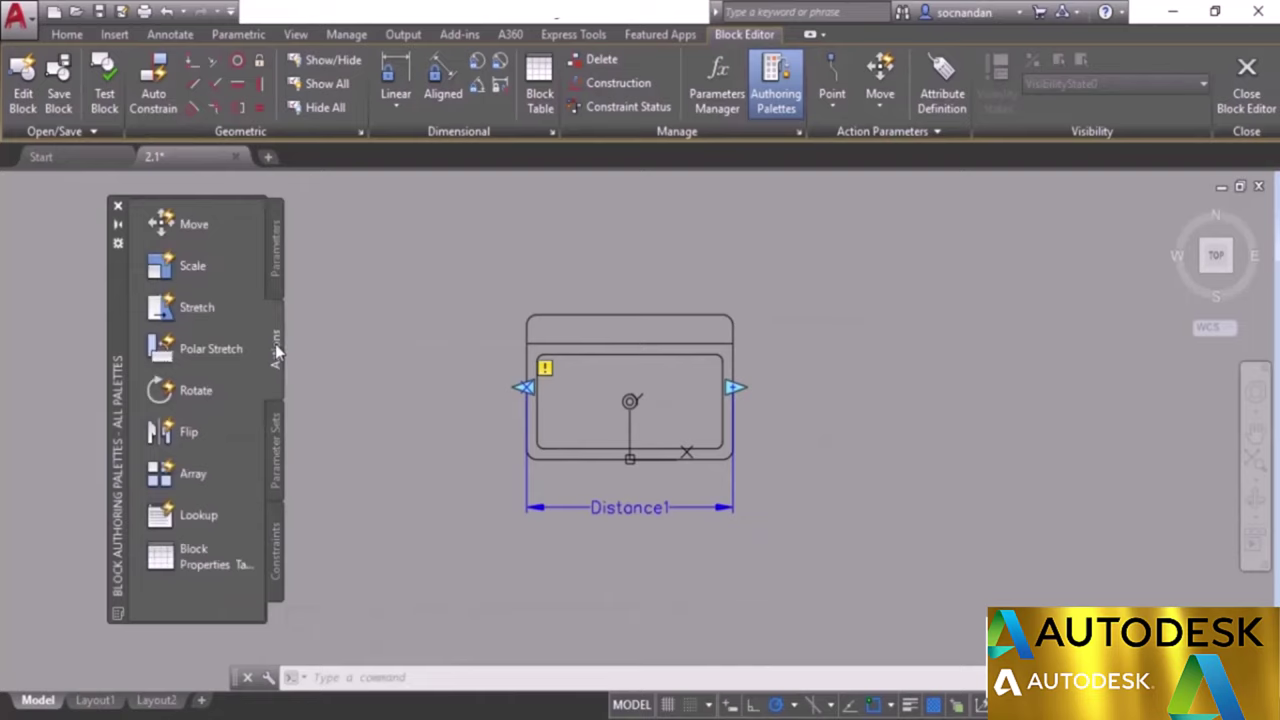
click(195, 307)
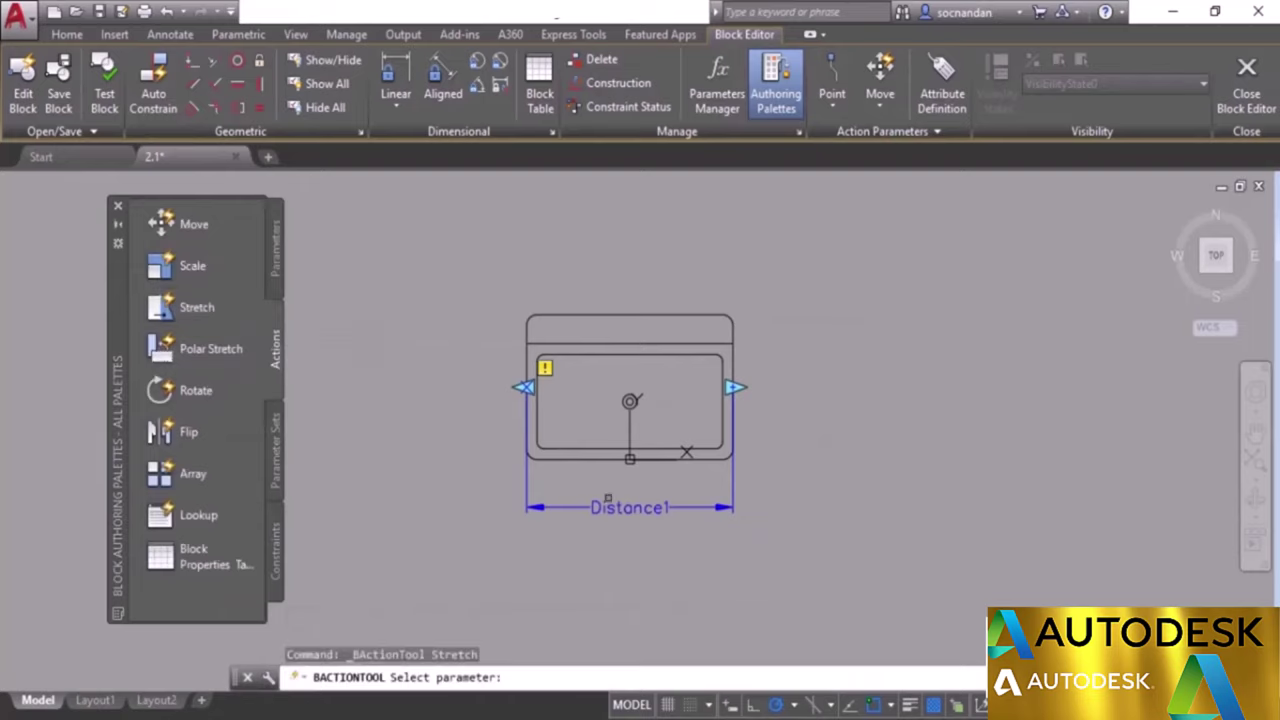
click(630, 507)
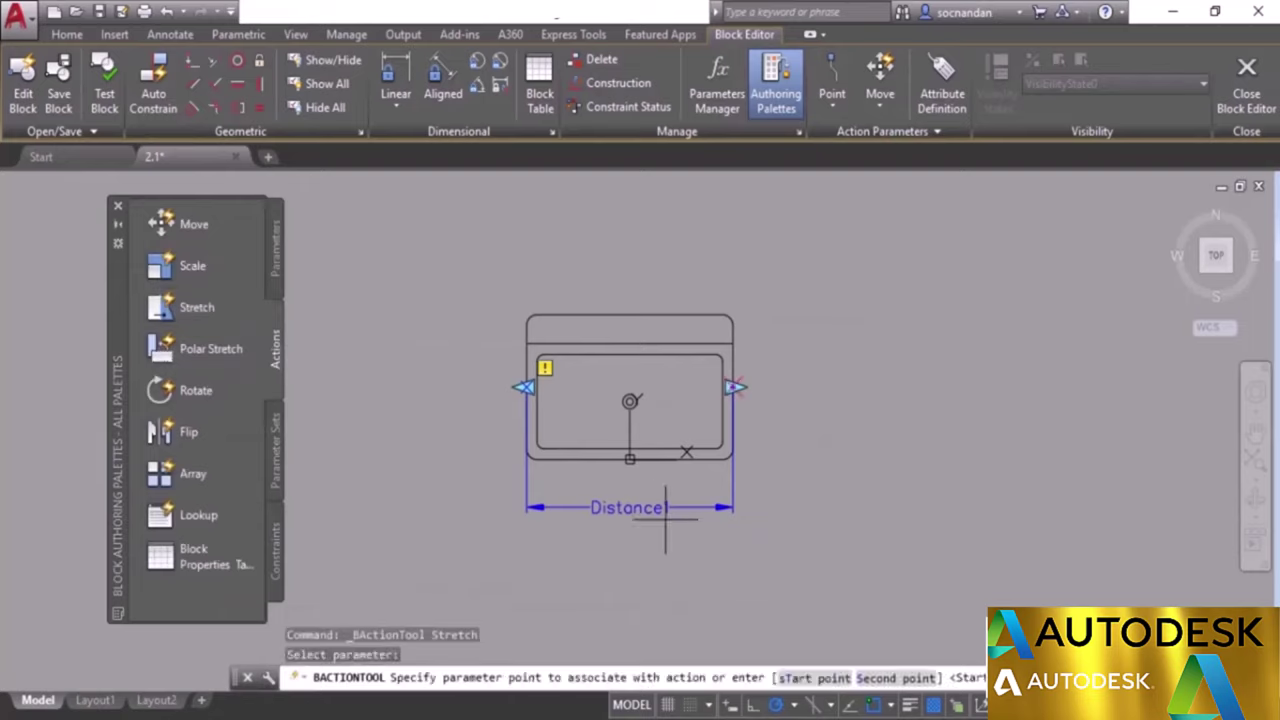
click(733, 386)
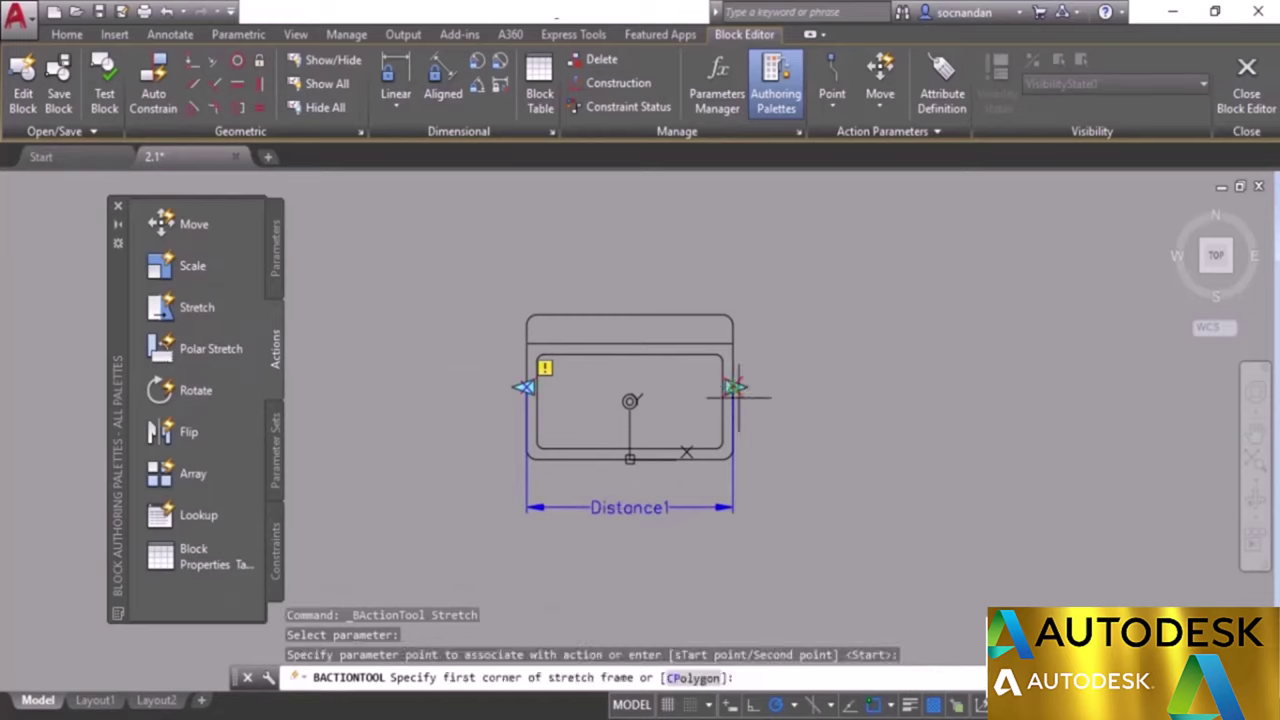
click(783, 531)
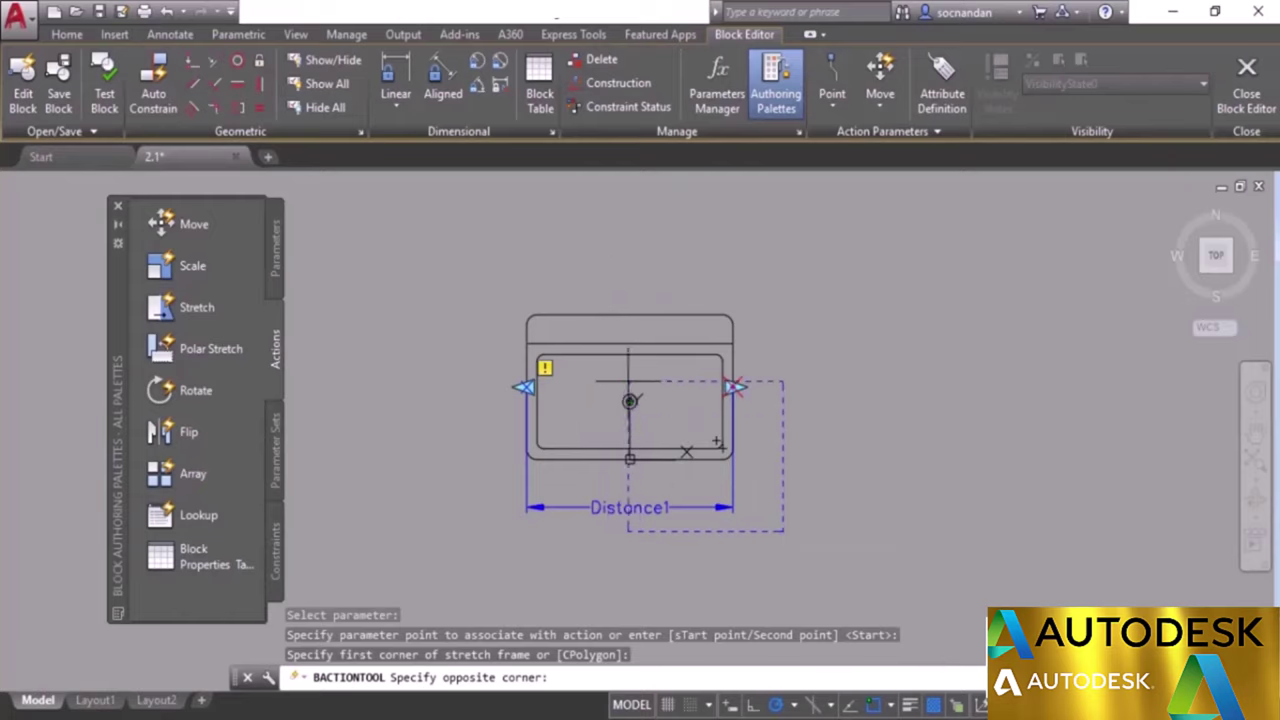
click(594, 265)
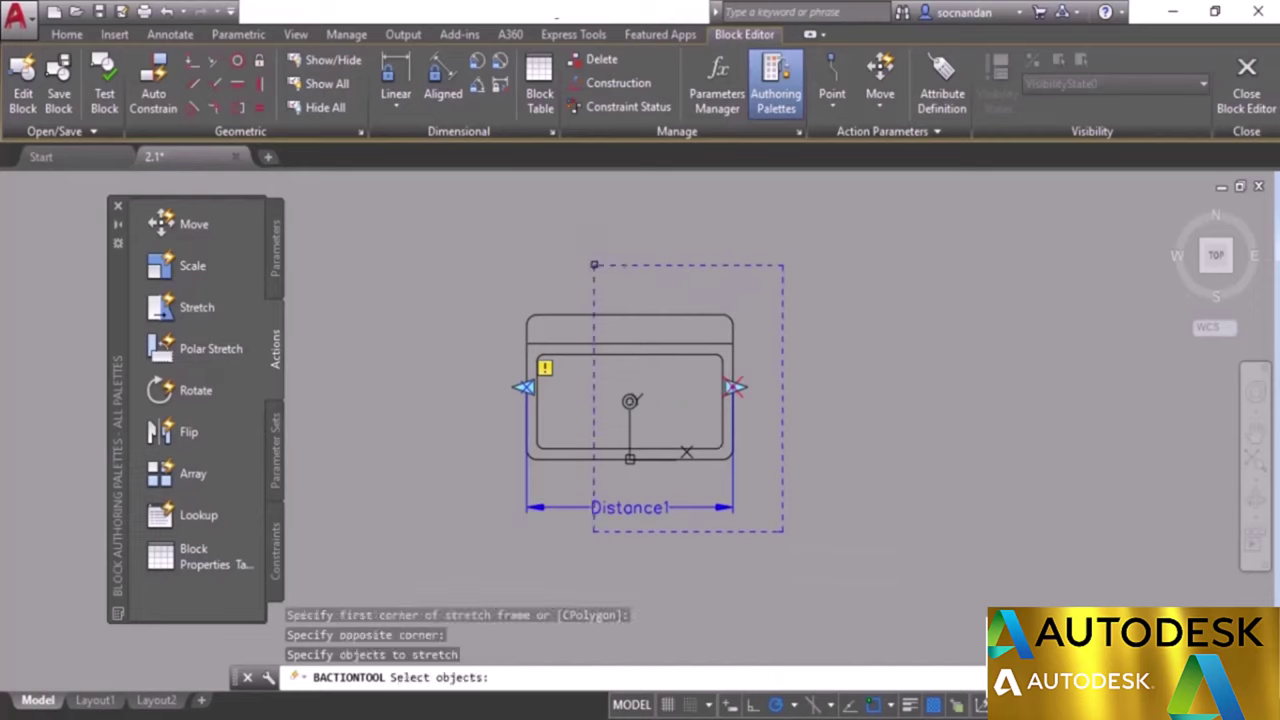
click(792, 543)
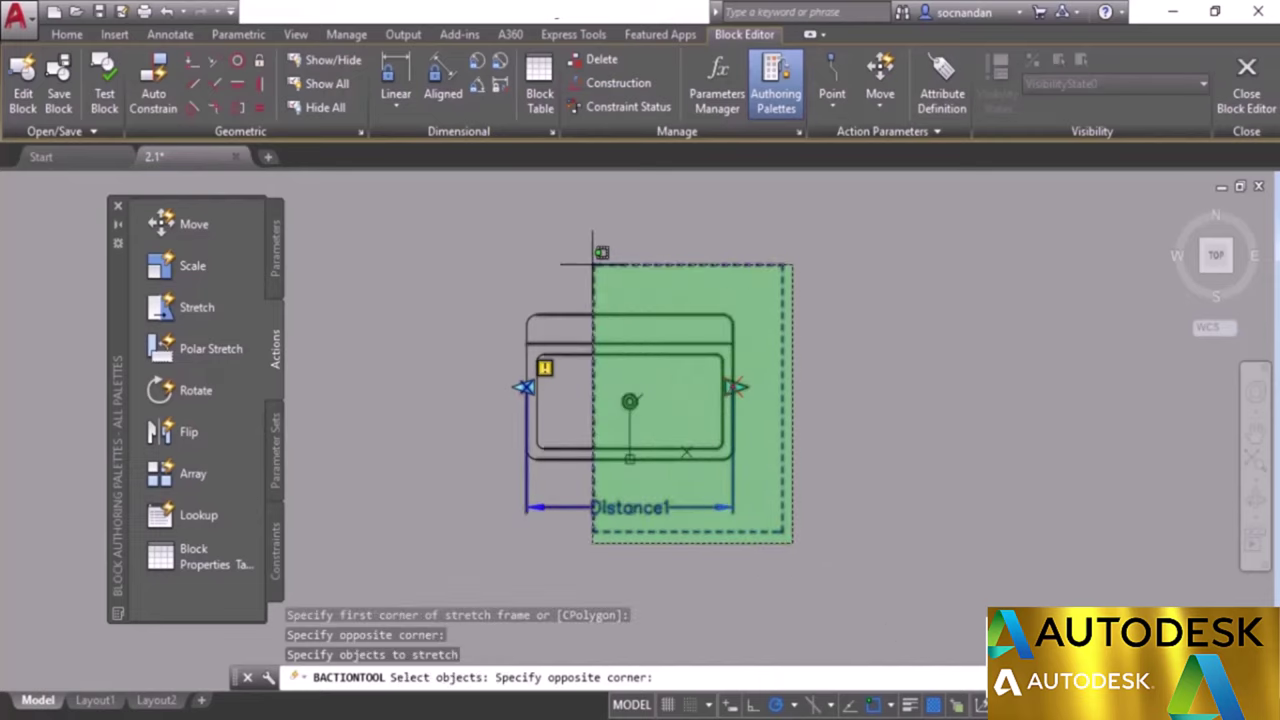
click(589, 260)
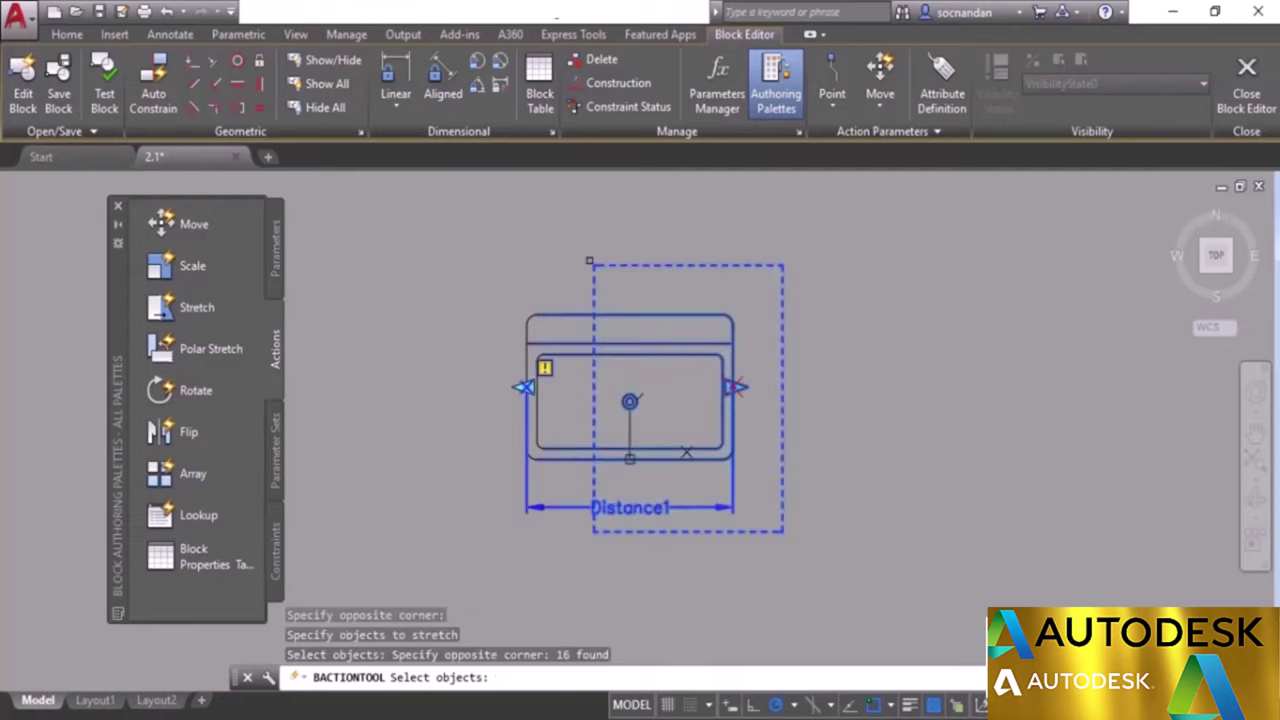
key(Return)
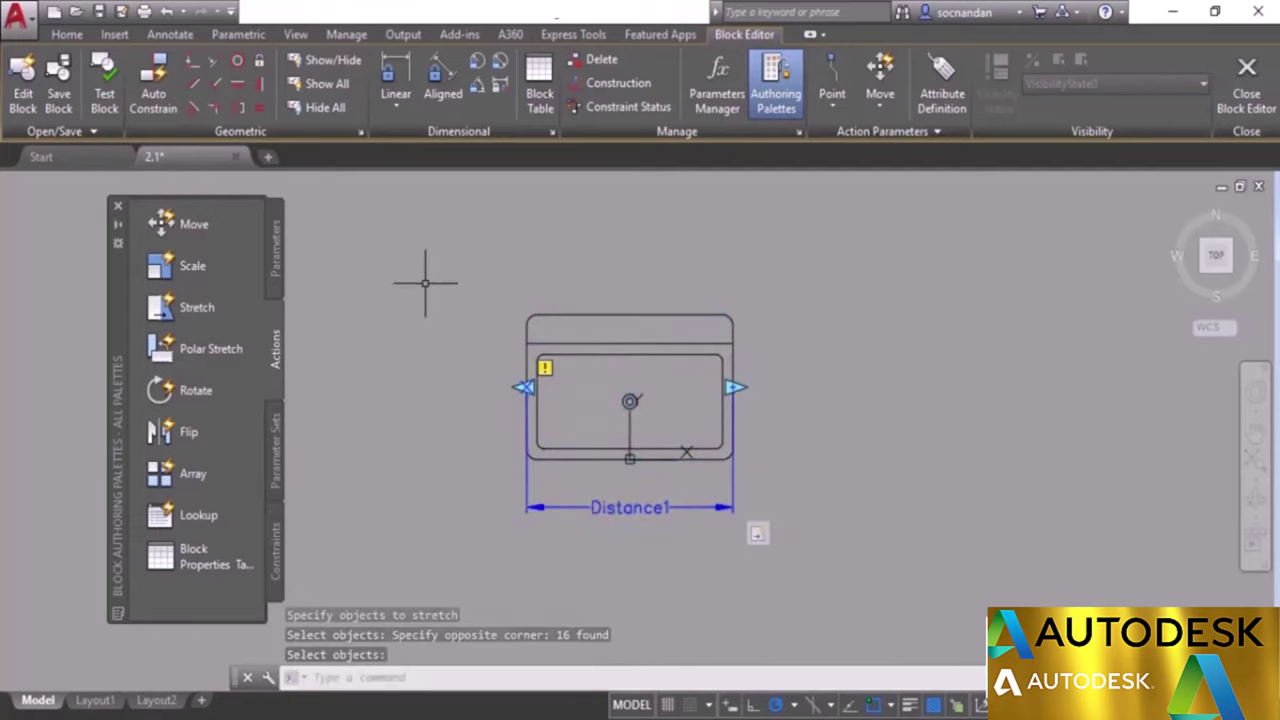
Assign a Stretch action to the linear parameter's left end, with the stretch frame and object selection covering the sink's left part and the drain.
click(214, 305)
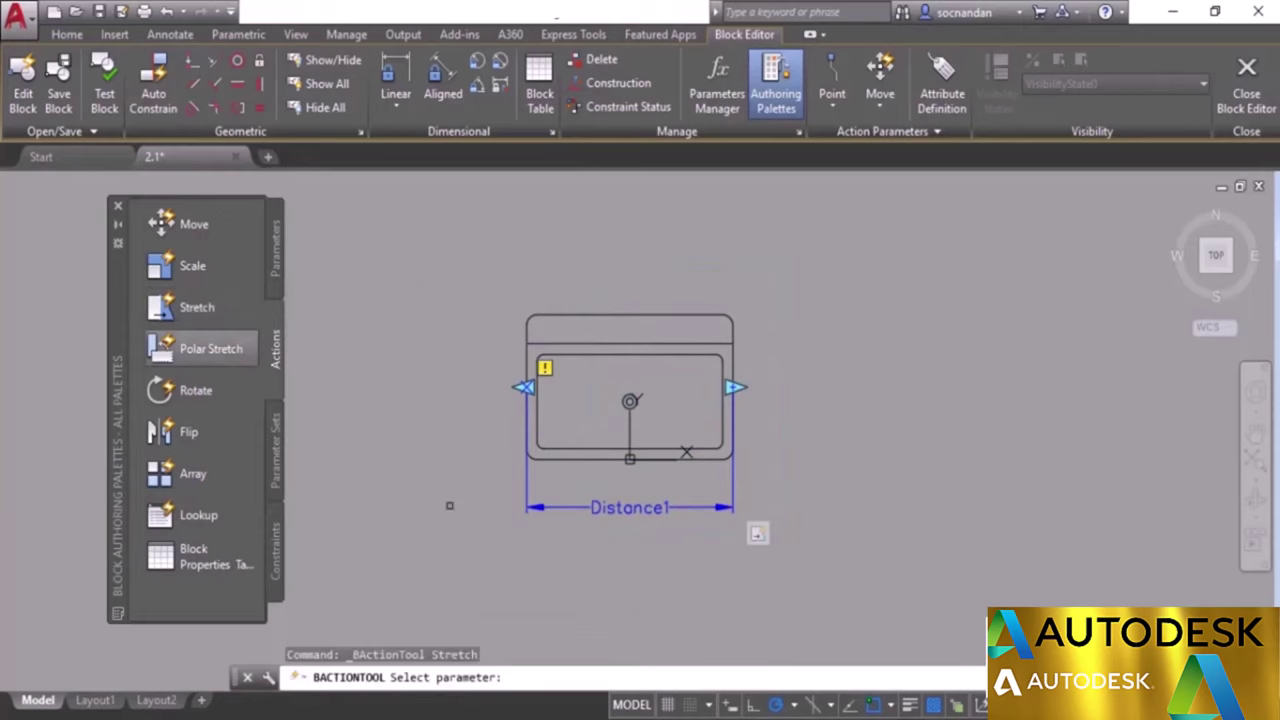
click(605, 510)
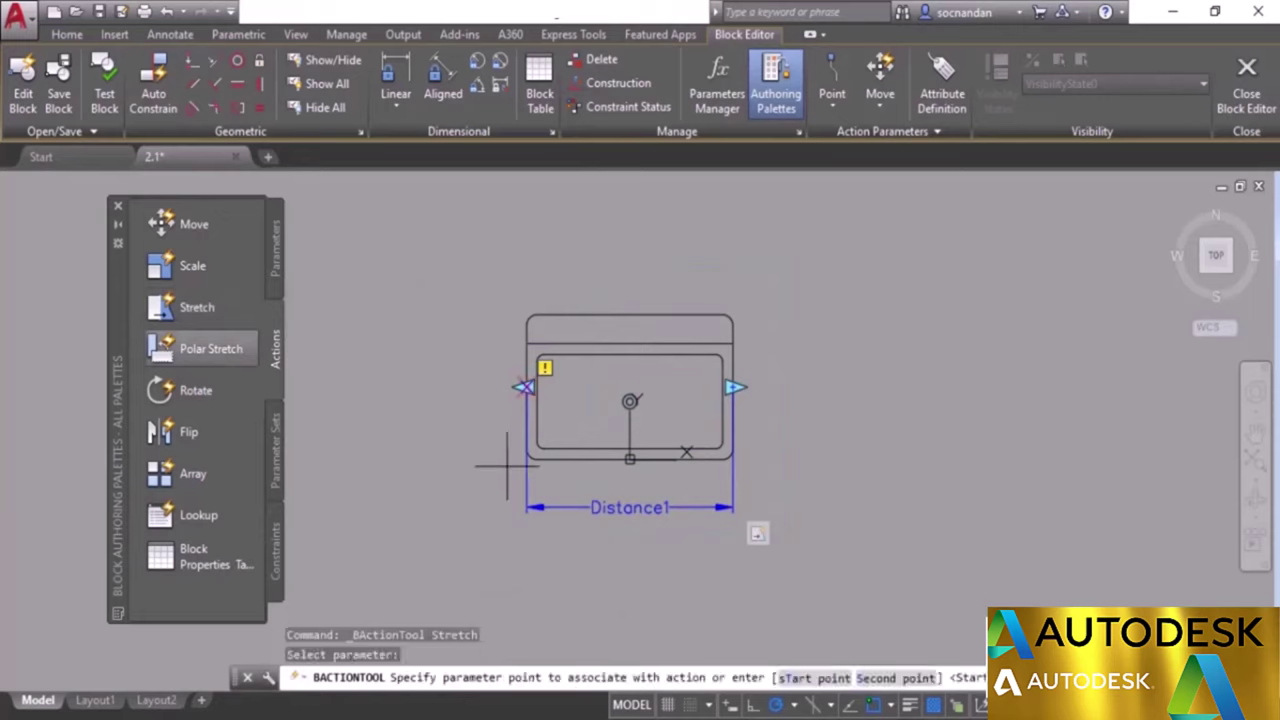
click(524, 386)
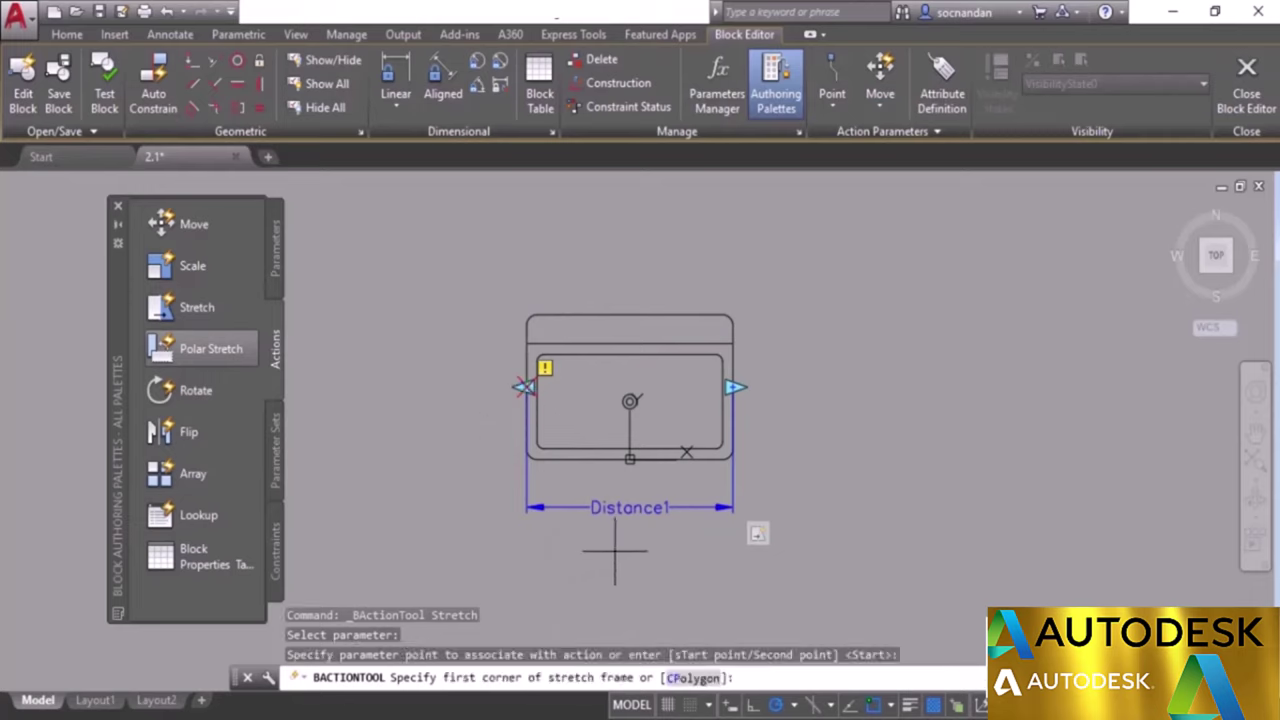
click(660, 550)
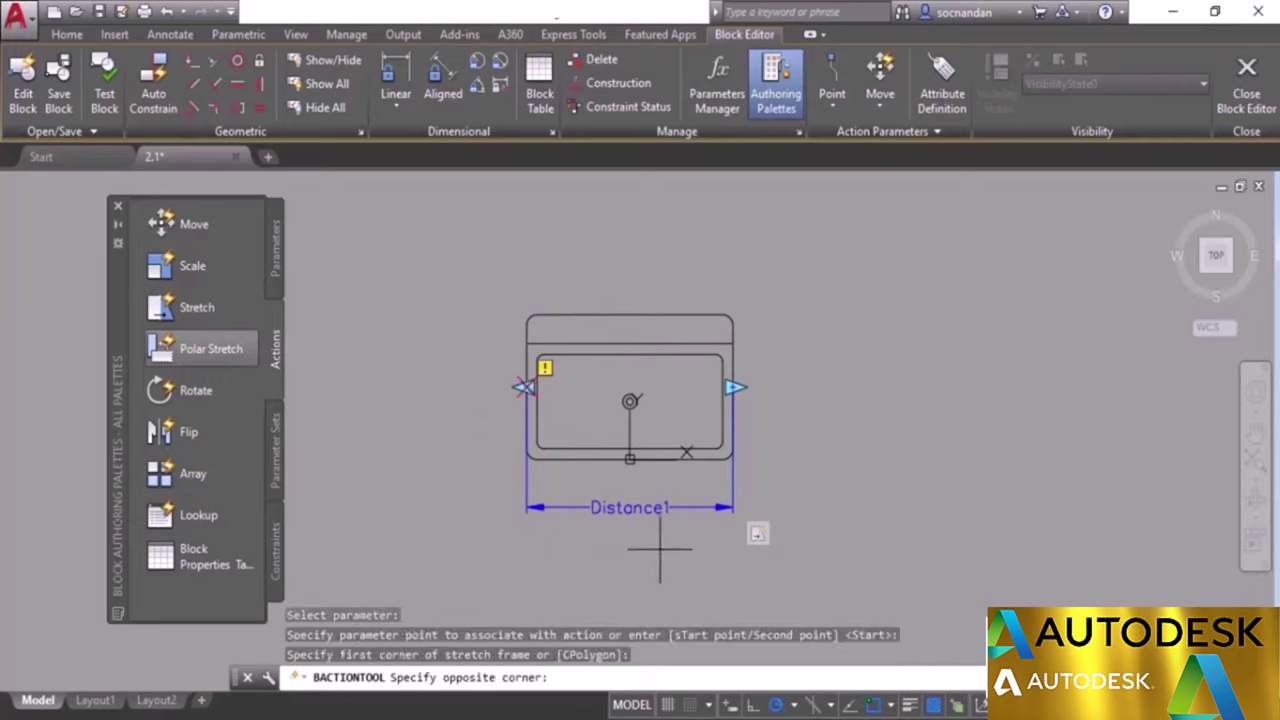
click(476, 289)
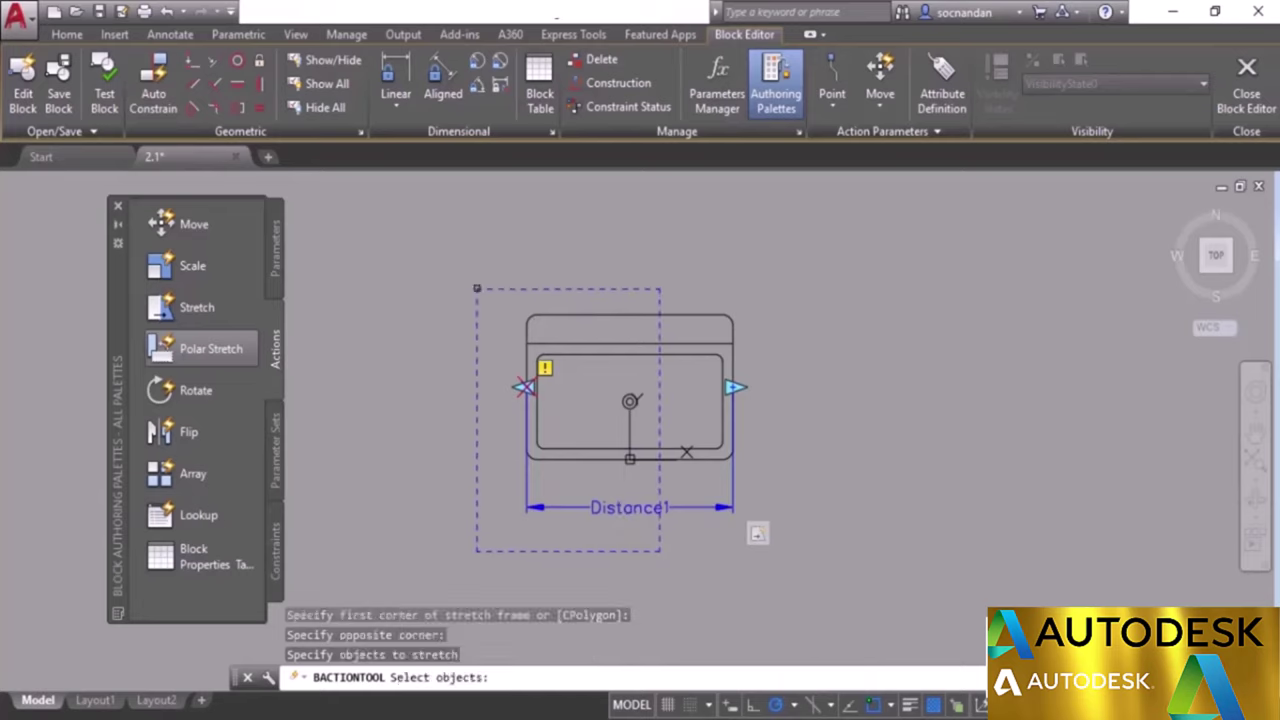
click(664, 556)
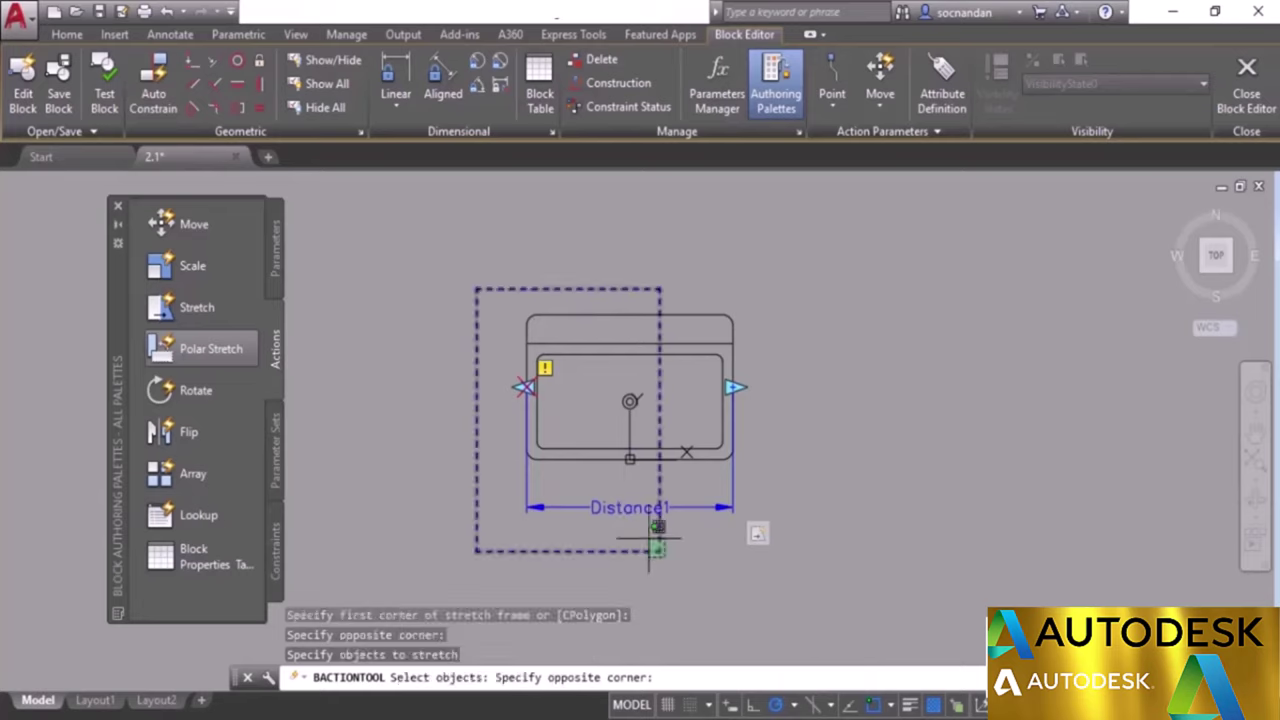
click(460, 294)
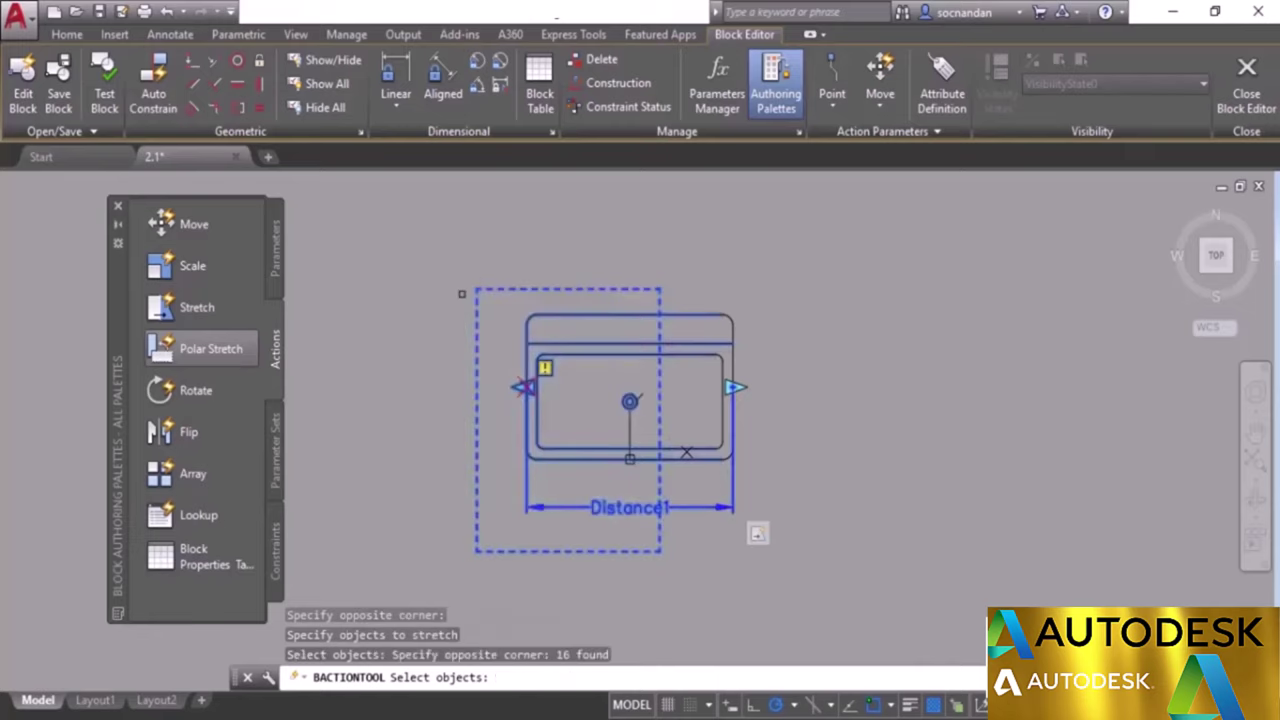
key(Return)
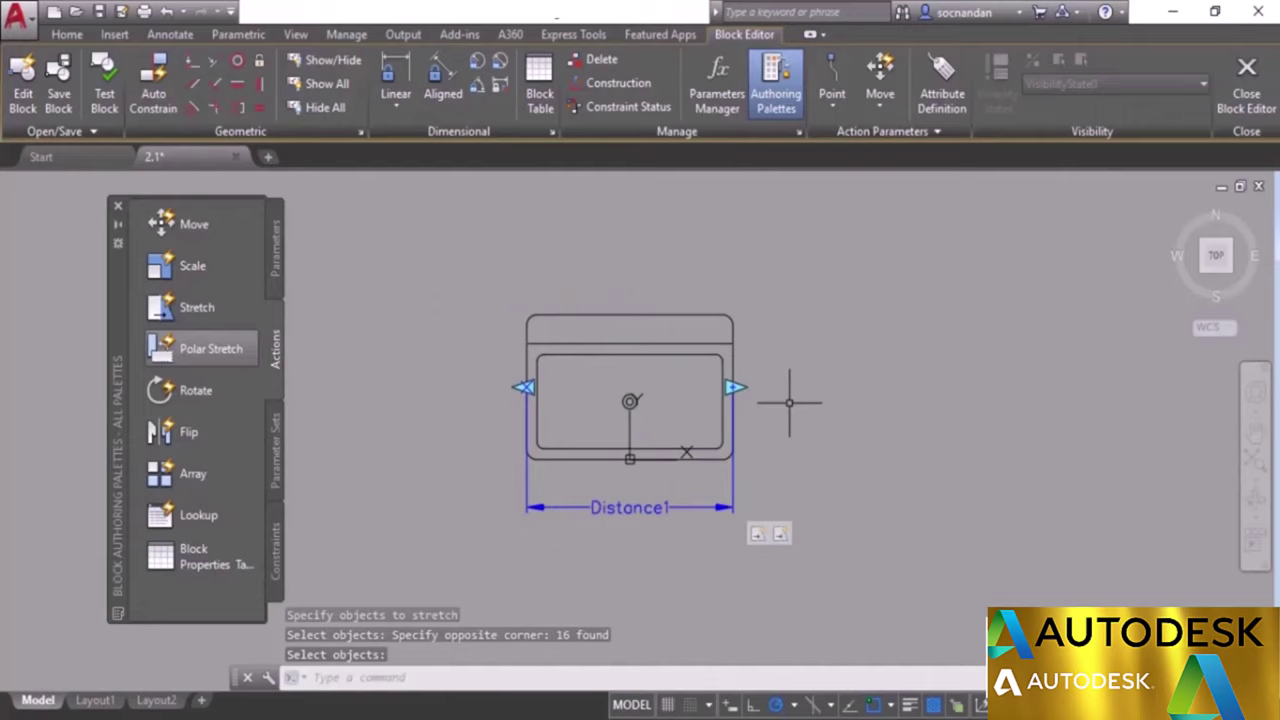
Test the Sink block by stretching it outward from its right, left and again right end, and close the test.
click(104, 95)
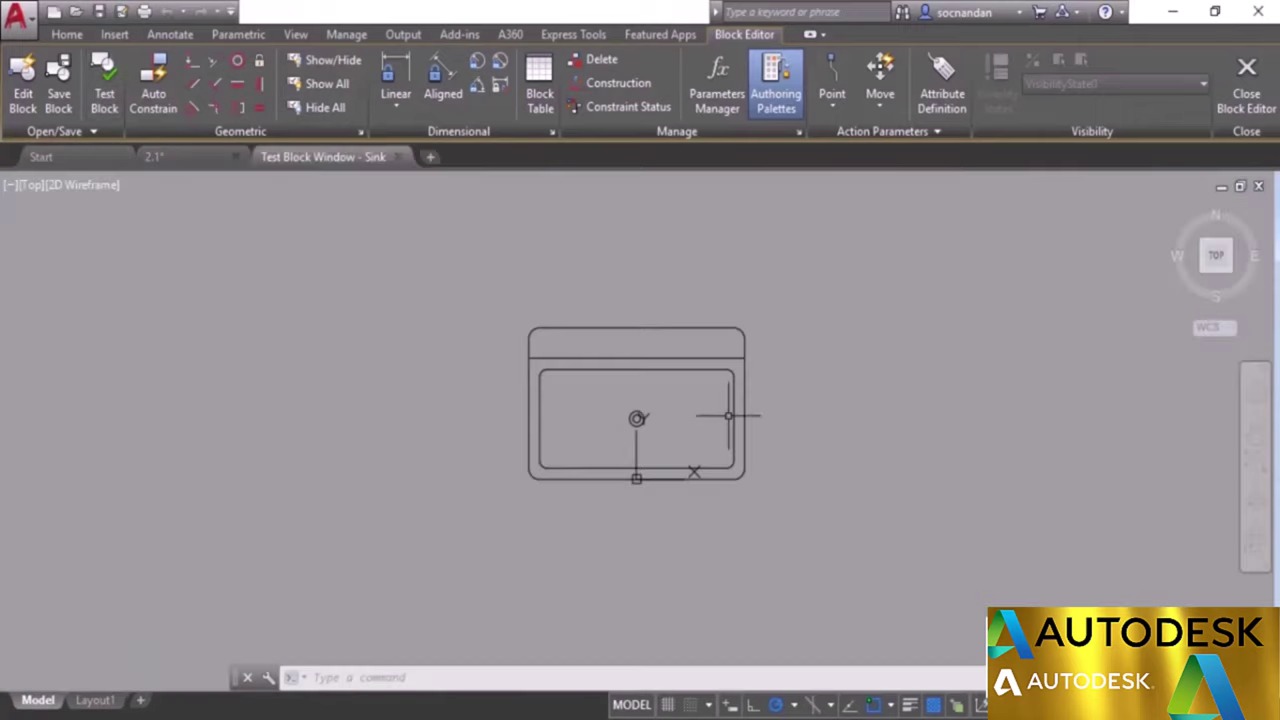
click(733, 378)
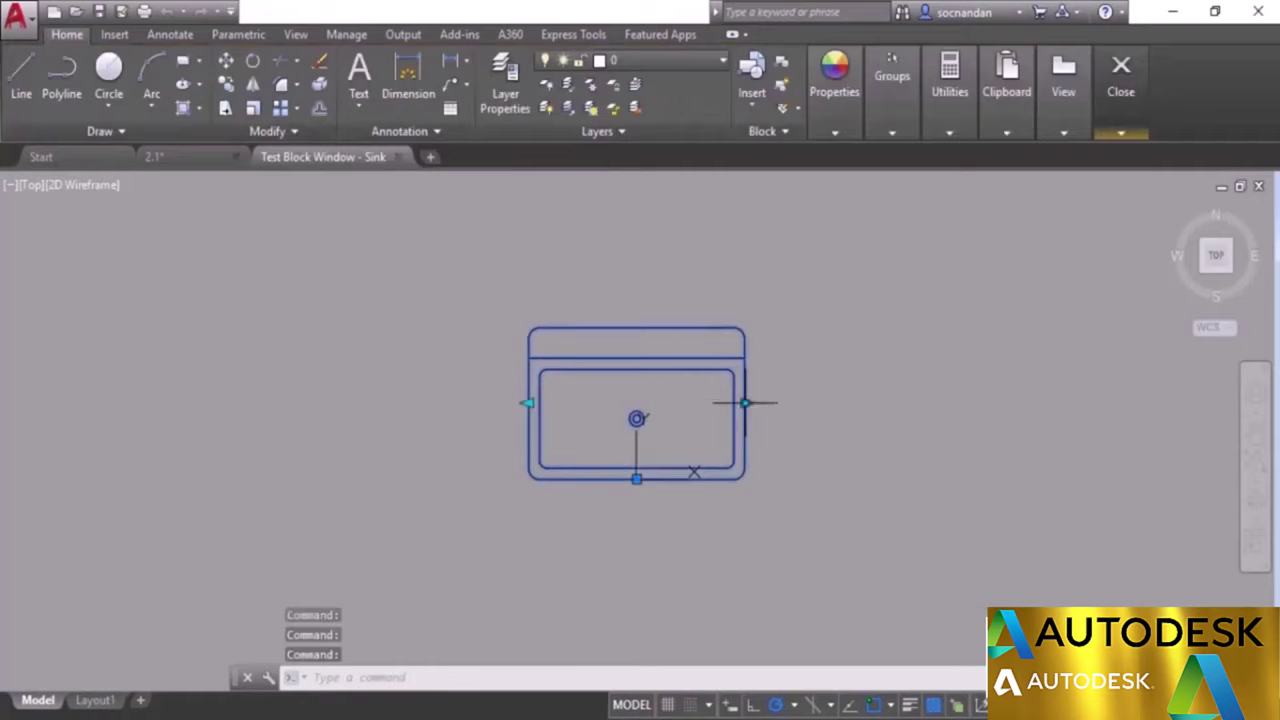
click(745, 403)
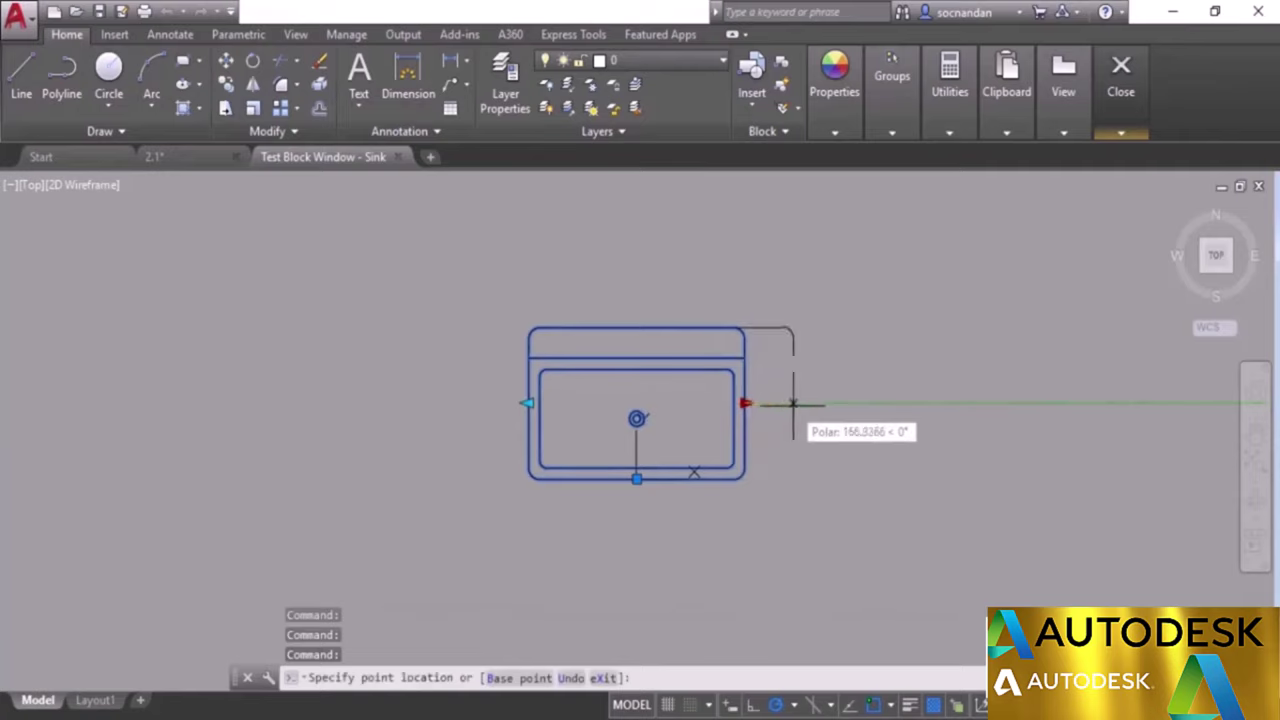
click(792, 403)
click(528, 403)
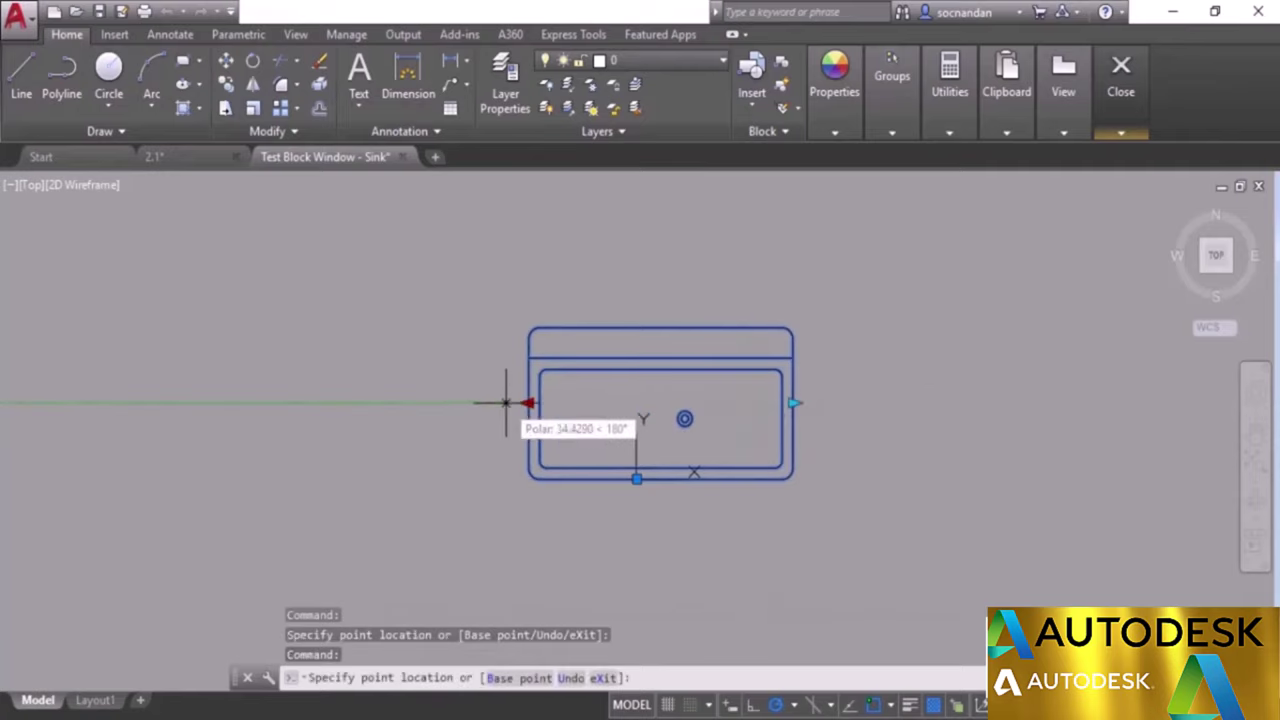
click(462, 403)
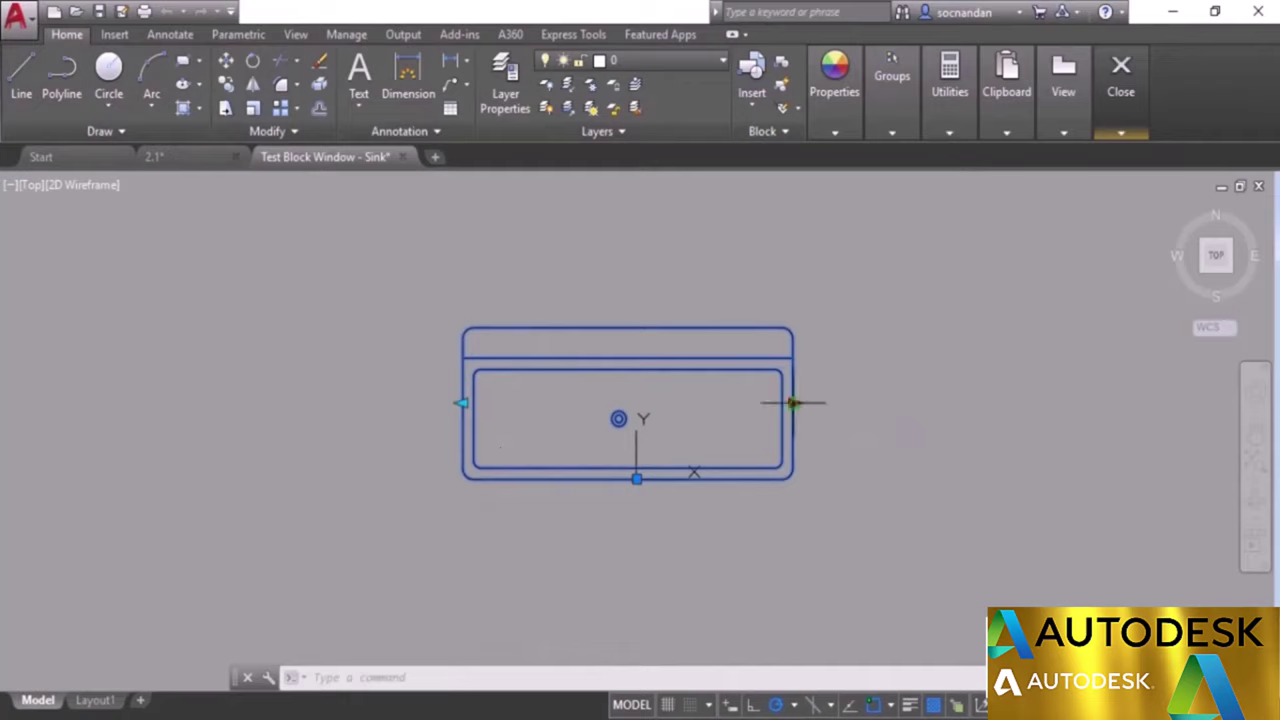
click(792, 403)
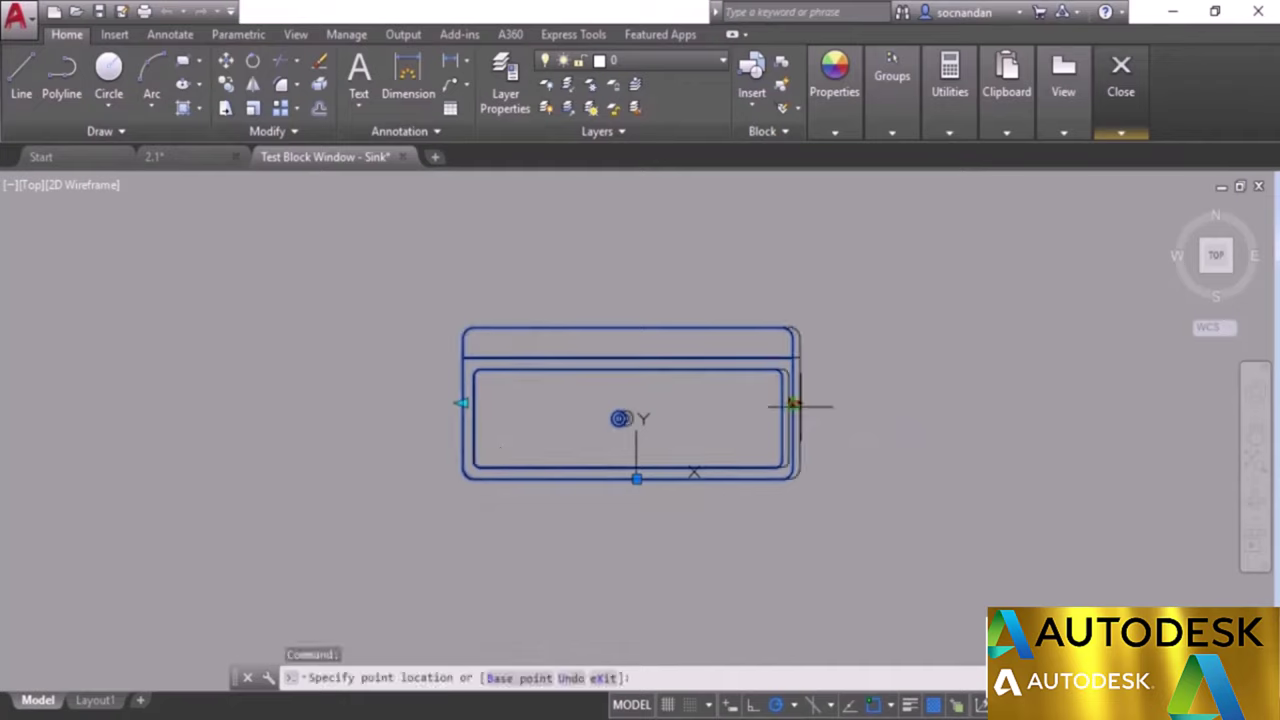
click(862, 403)
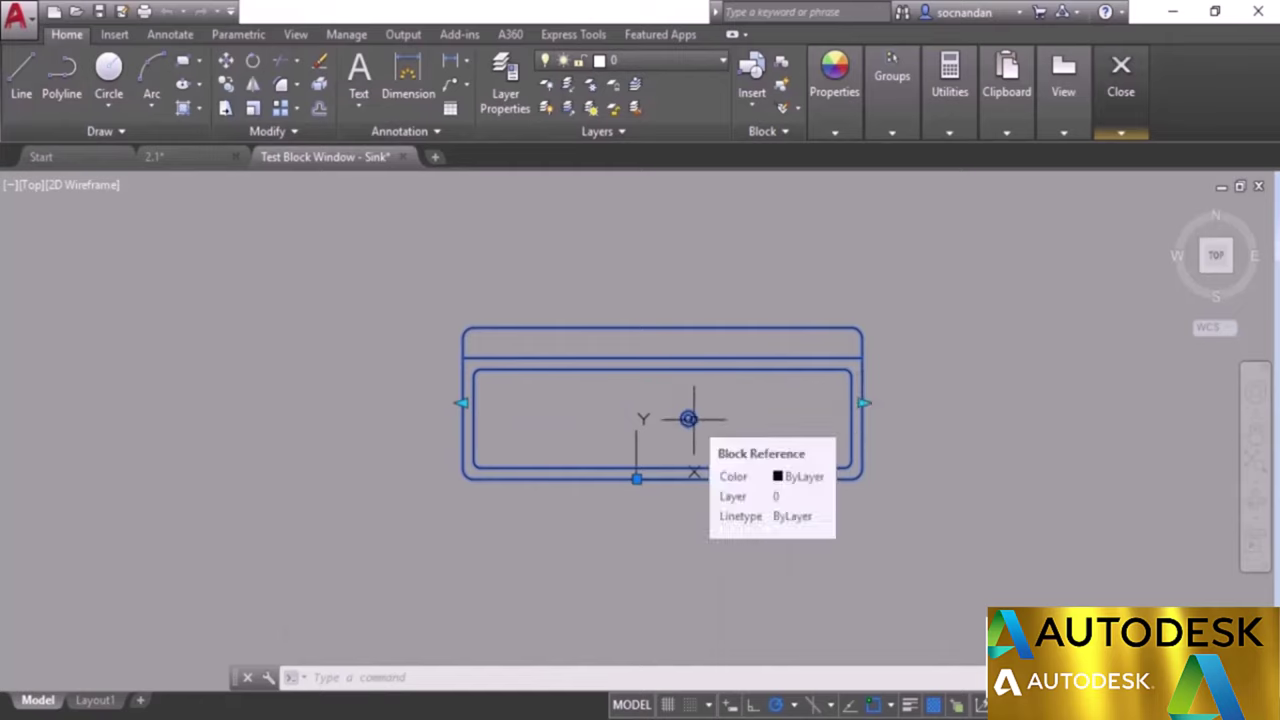
mouse_move(1120, 134)
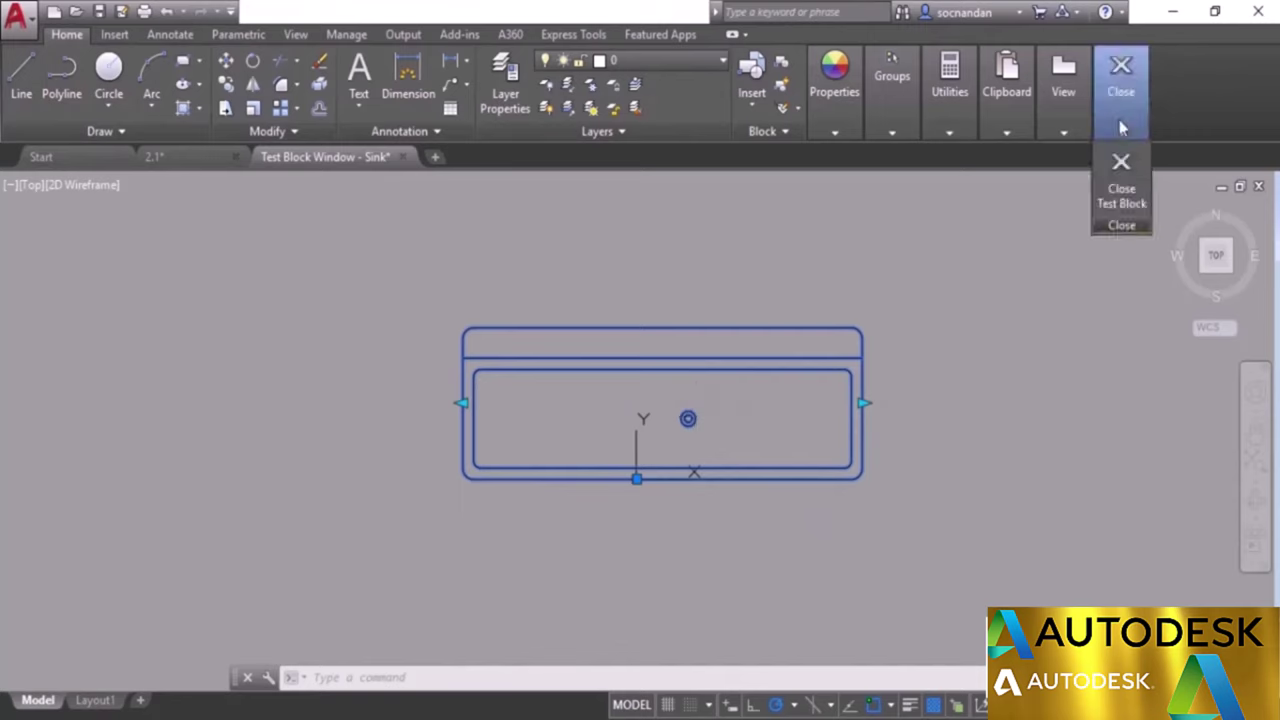
click(1120, 172)
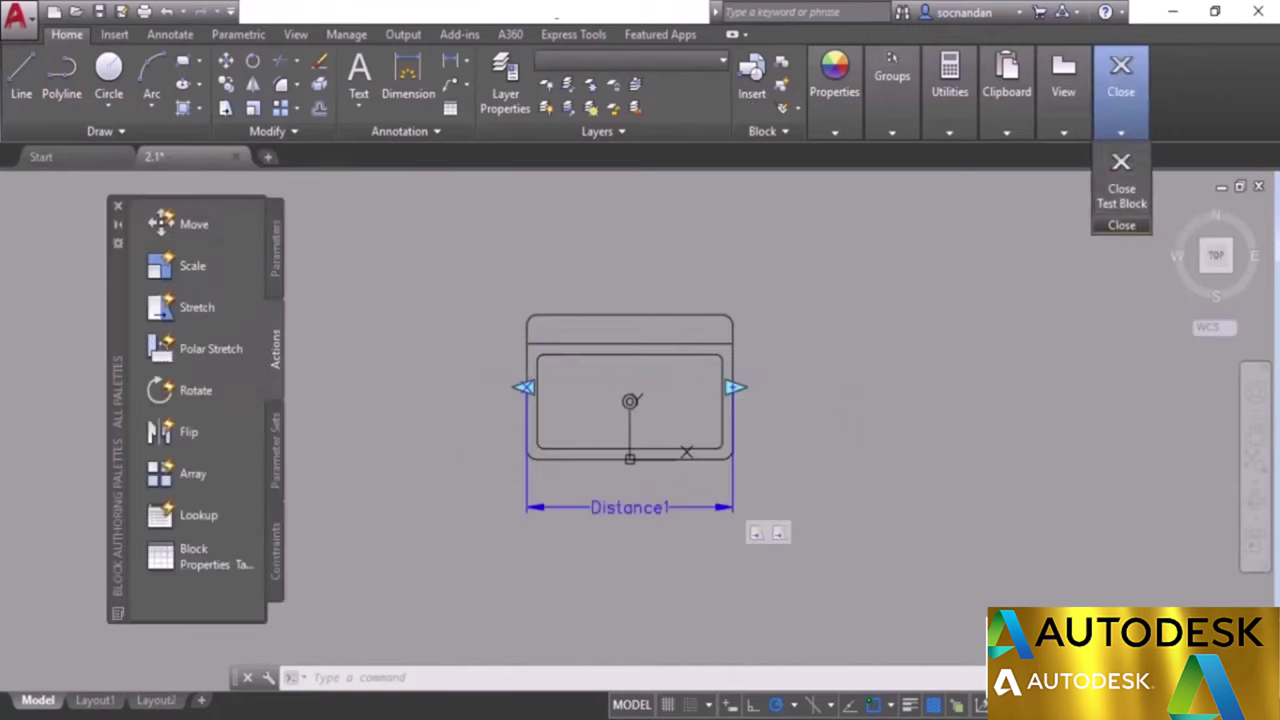
Set the base location of the sink's linear parameter to Midpoint.
click(661, 507)
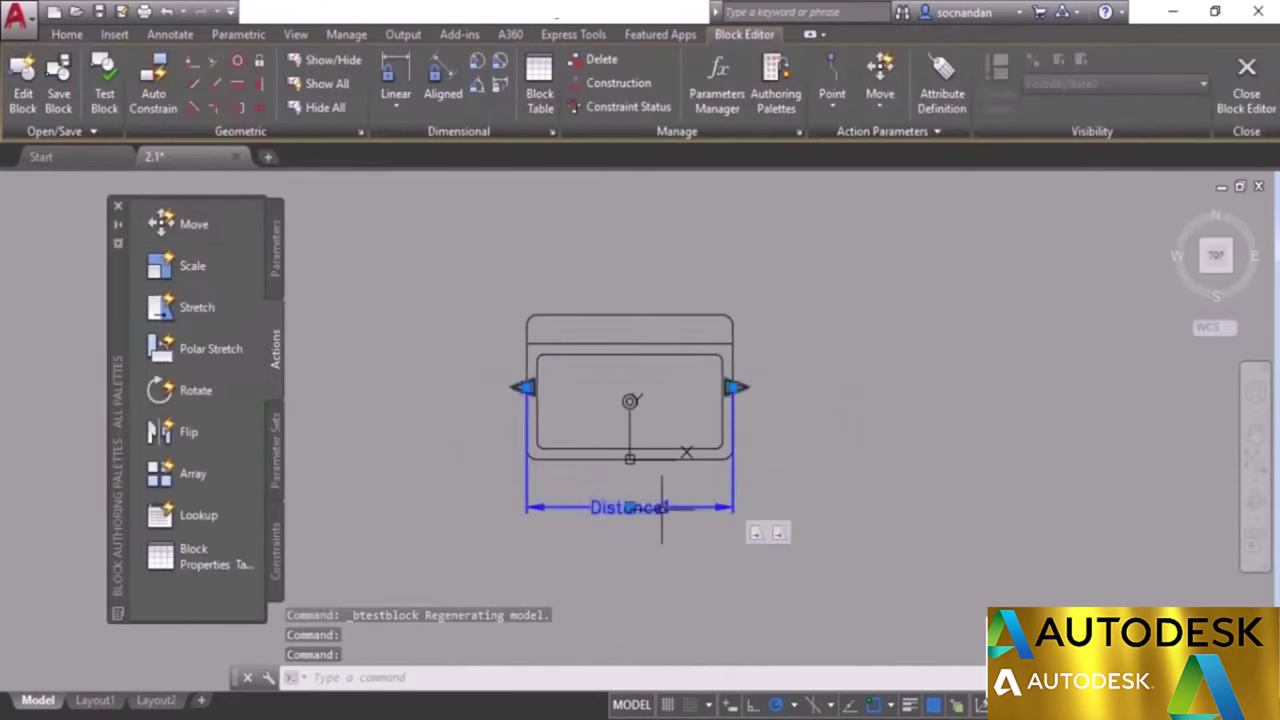
right_click(786, 386)
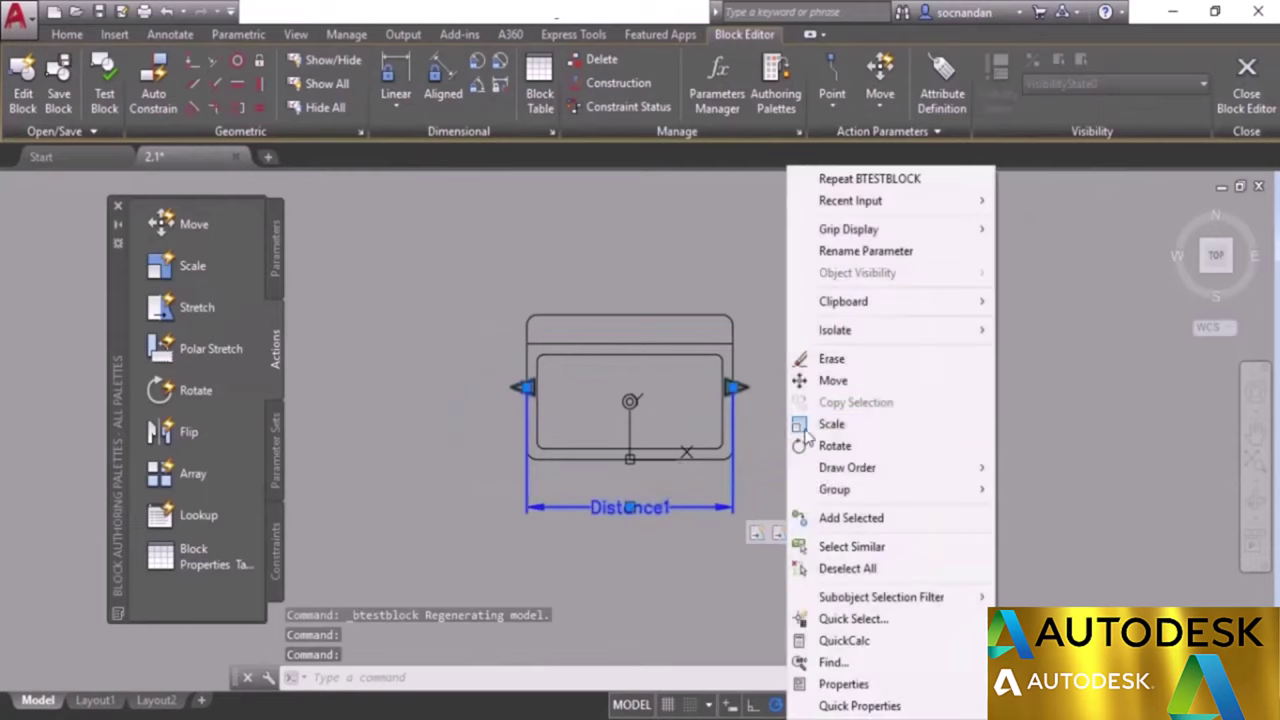
click(898, 686)
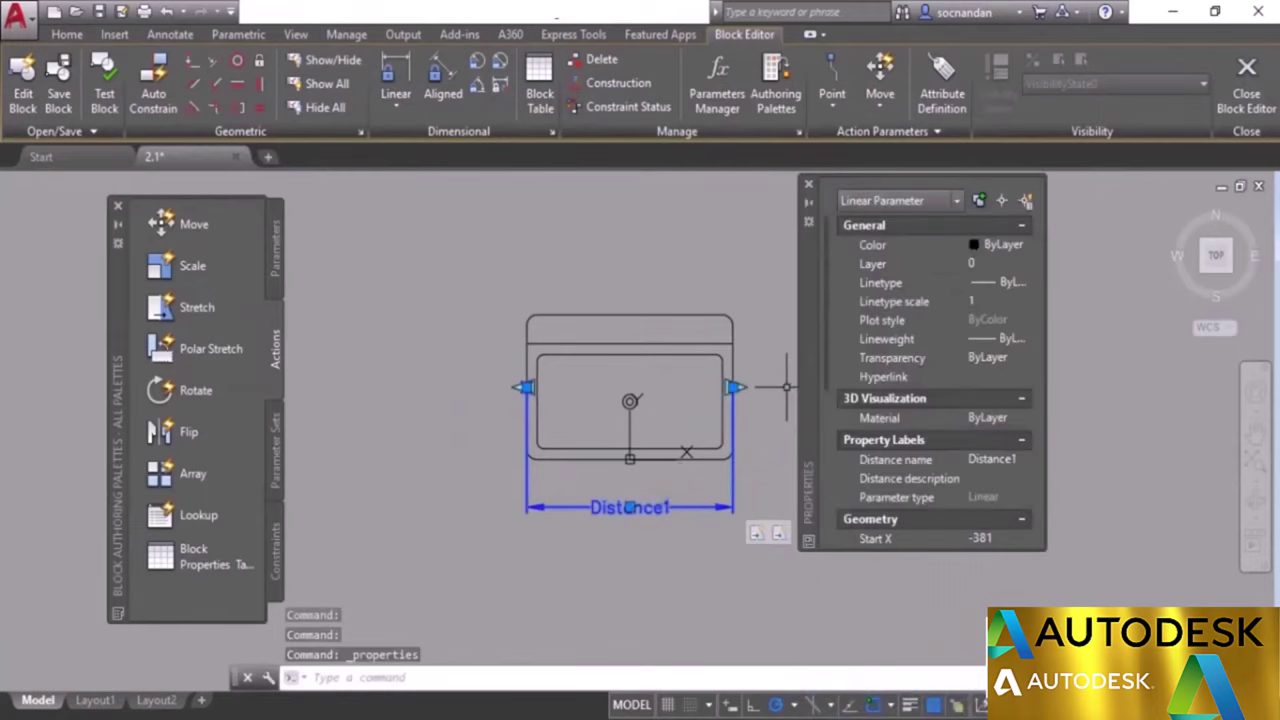
drag(827, 414, 833, 570)
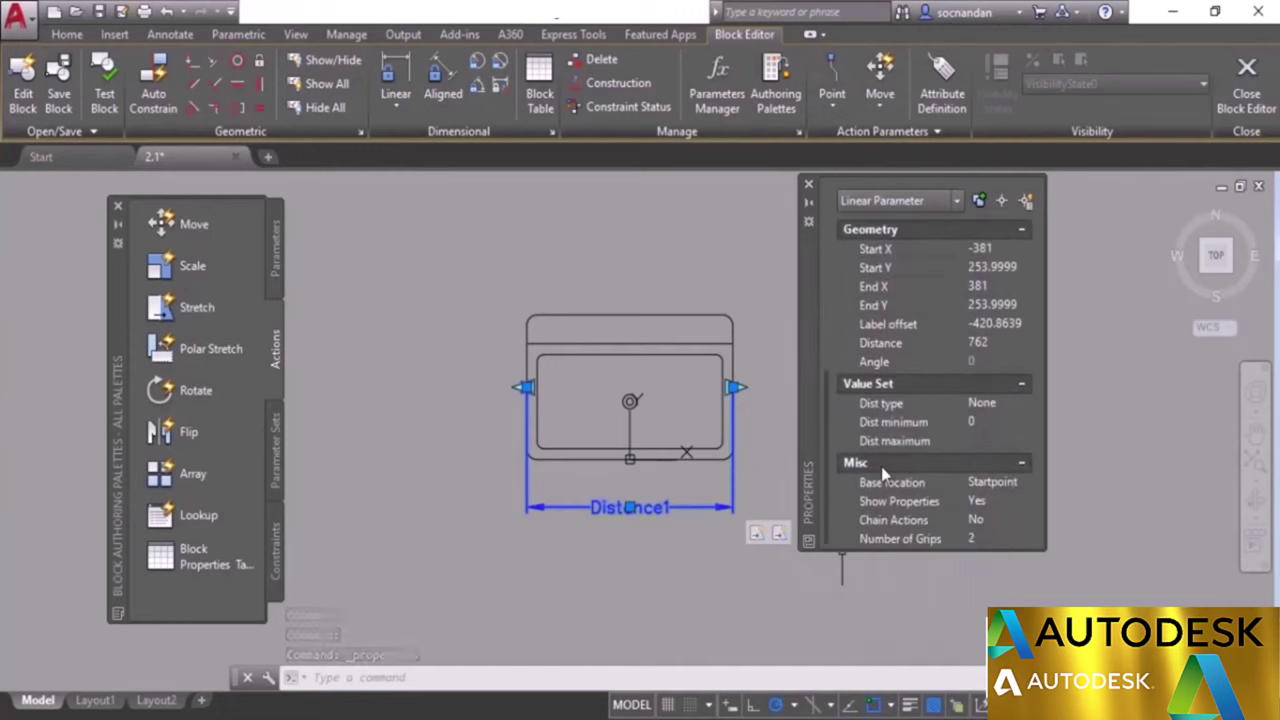
click(1015, 485)
click(1021, 483)
click(1000, 519)
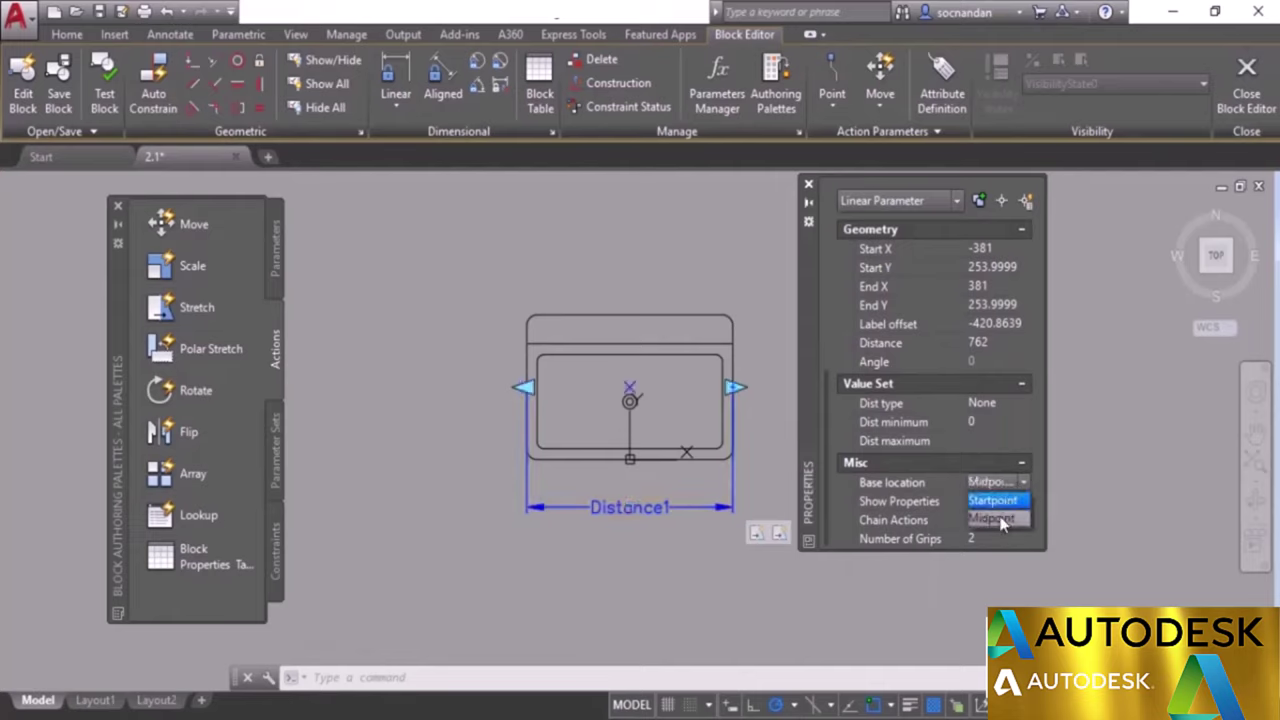
click(809, 186)
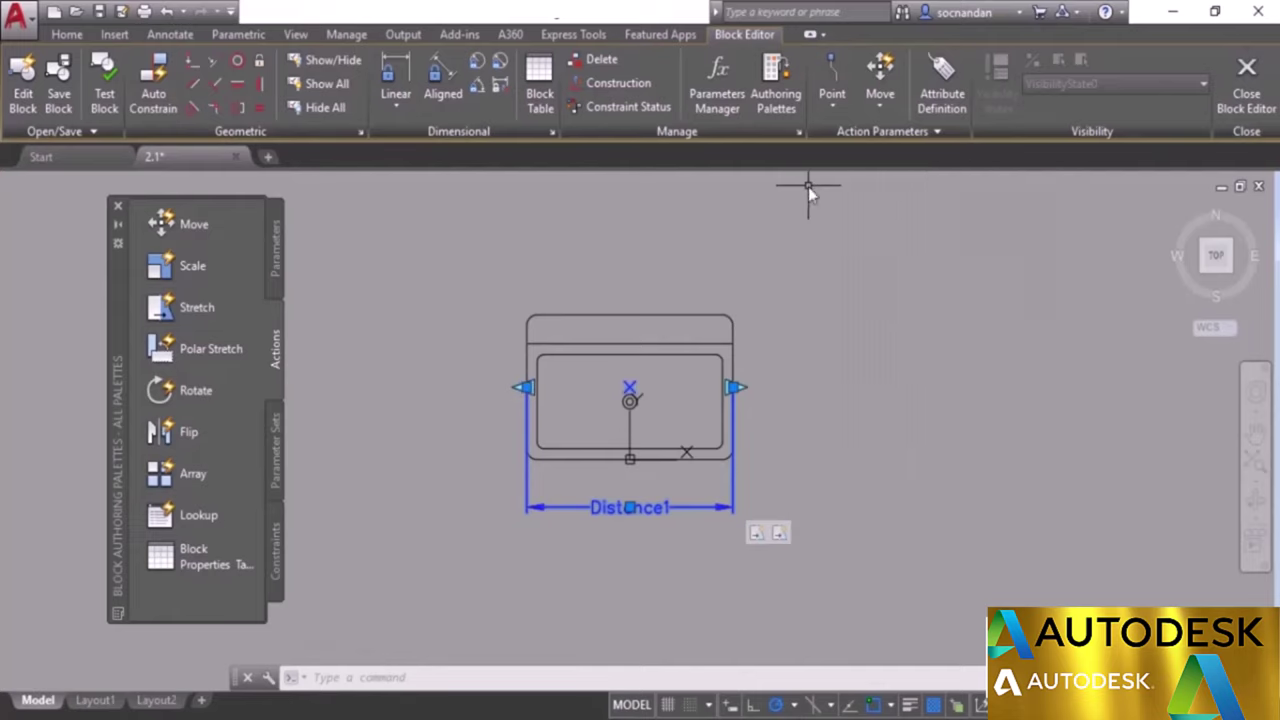
Test the Sink block again by stretching it outward horizontally about 187 units from its right end, and close the test.
click(98, 90)
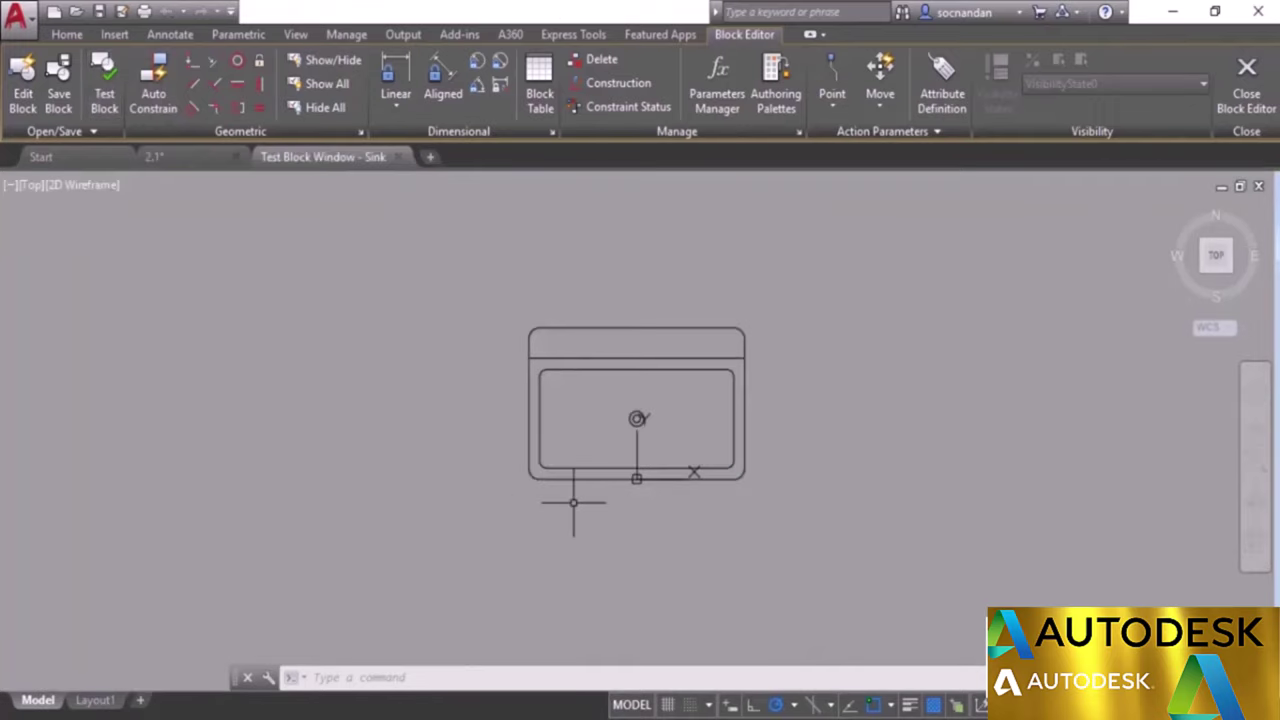
click(749, 362)
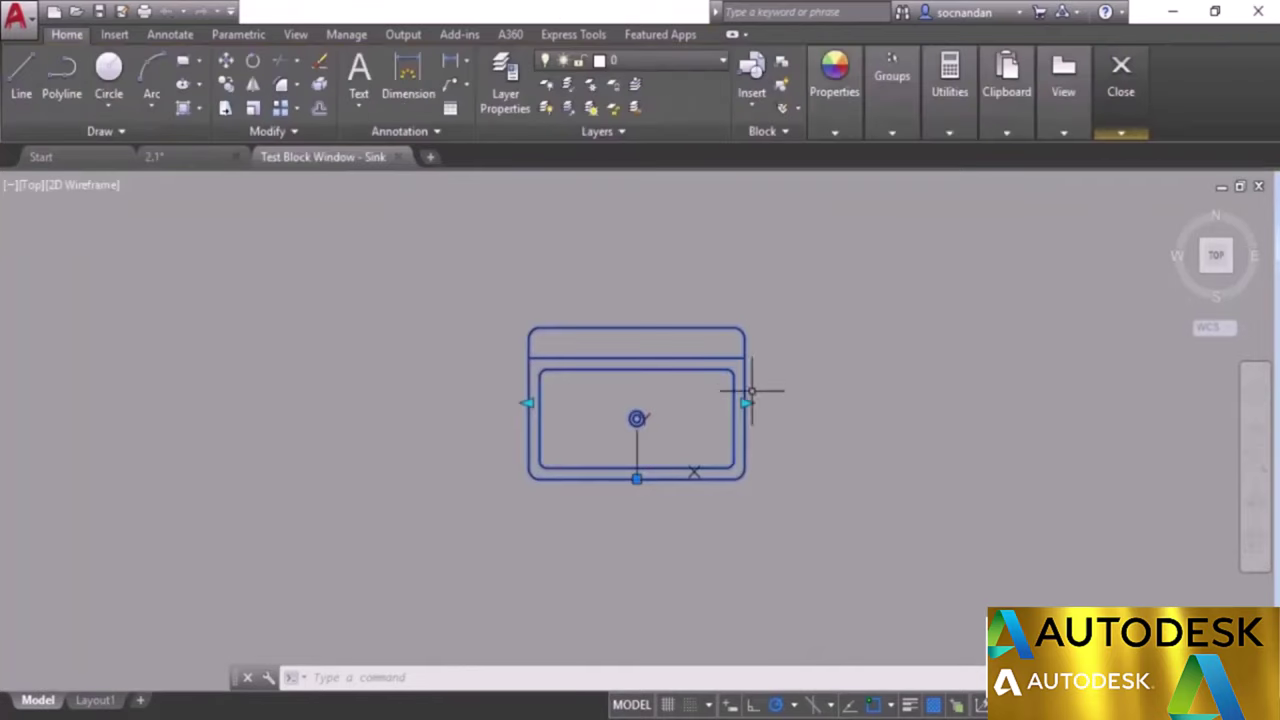
click(745, 403)
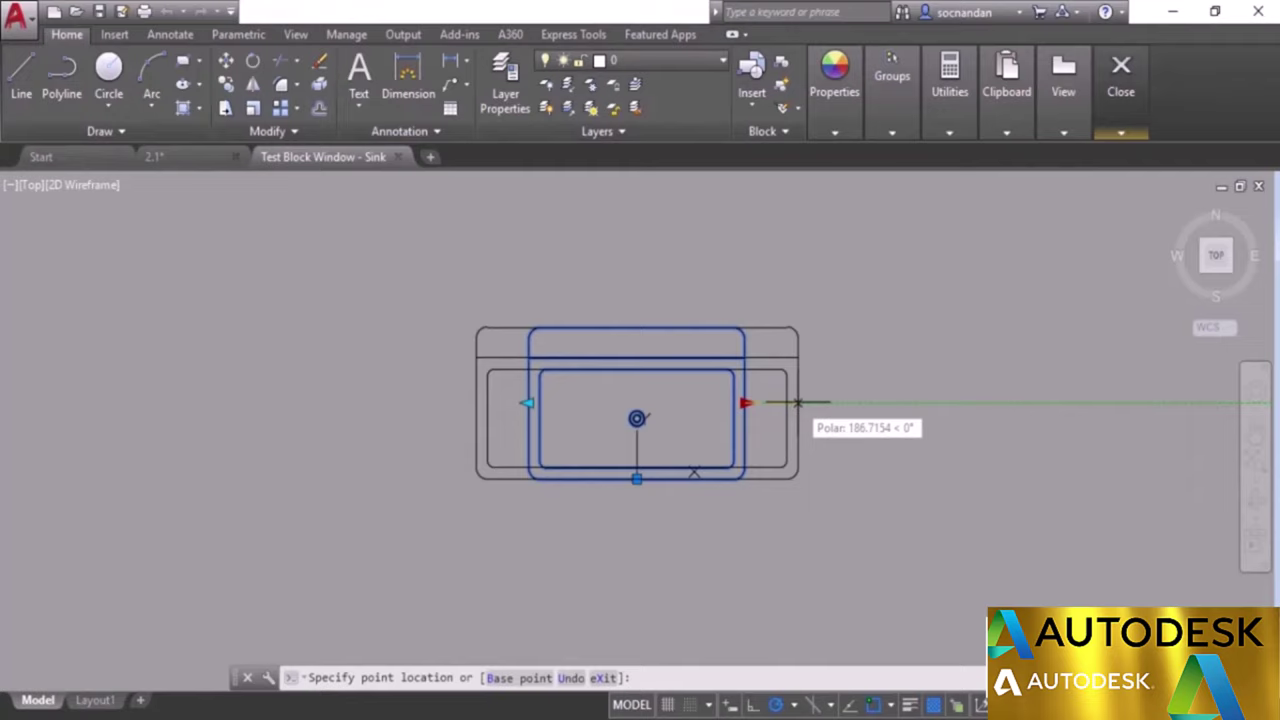
click(797, 403)
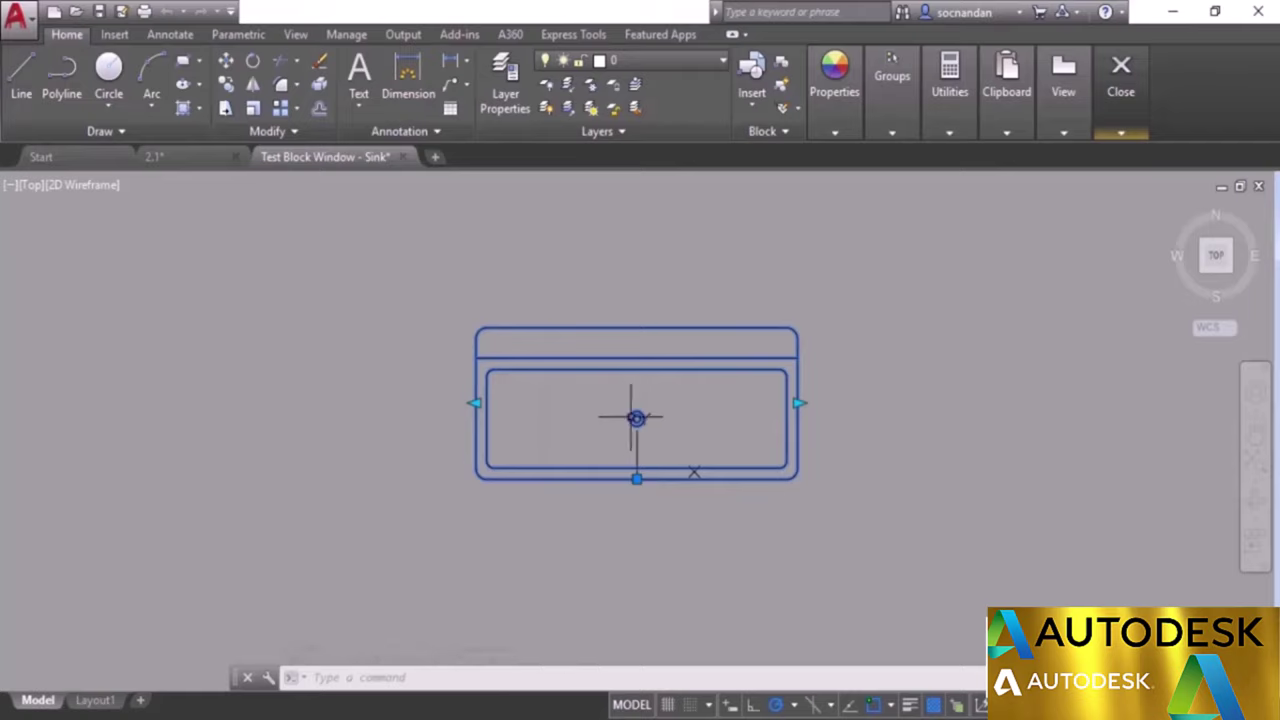
mouse_move(1115, 131)
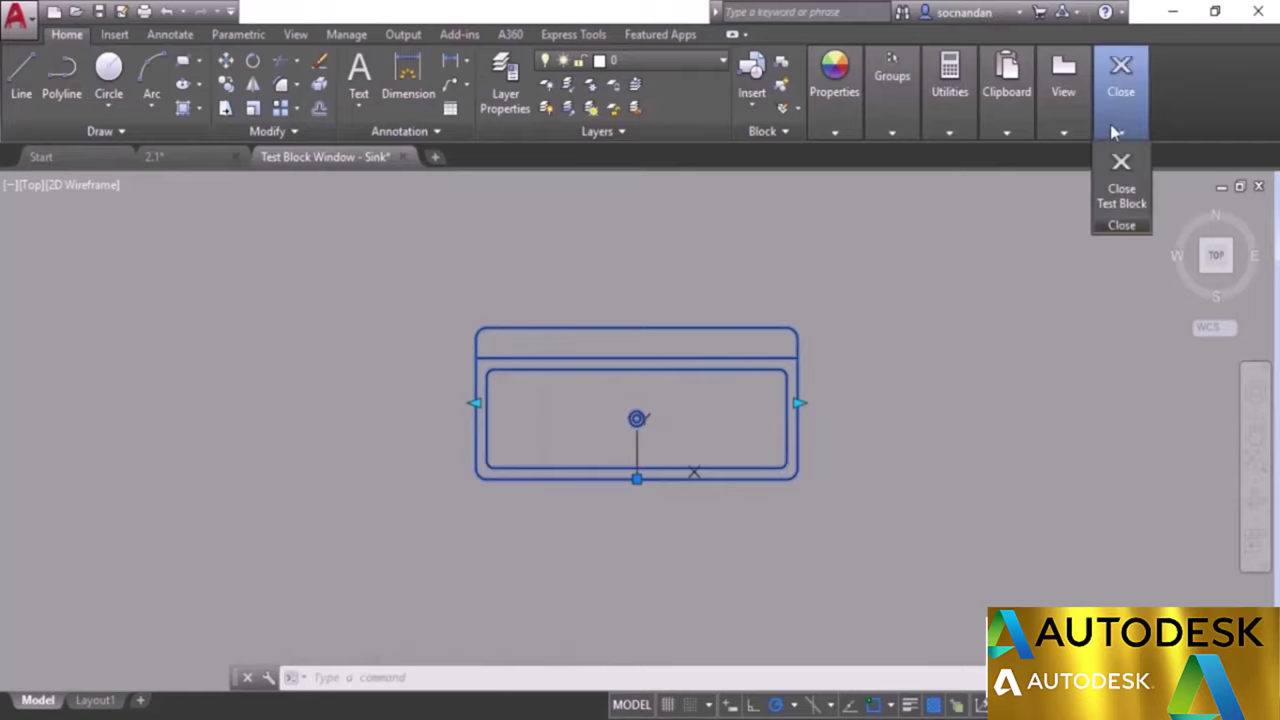
click(1121, 185)
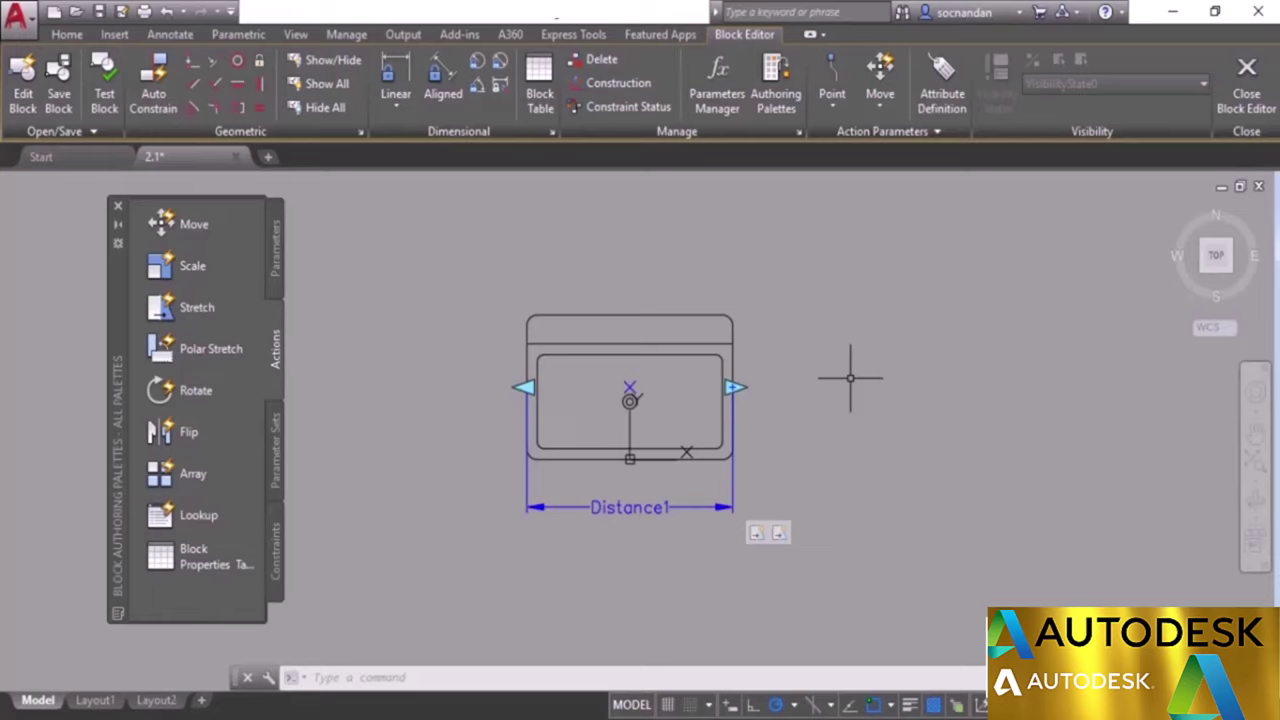
Set the distance type in the linear parameter's value set to List.
click(646, 508)
right_click(773, 398)
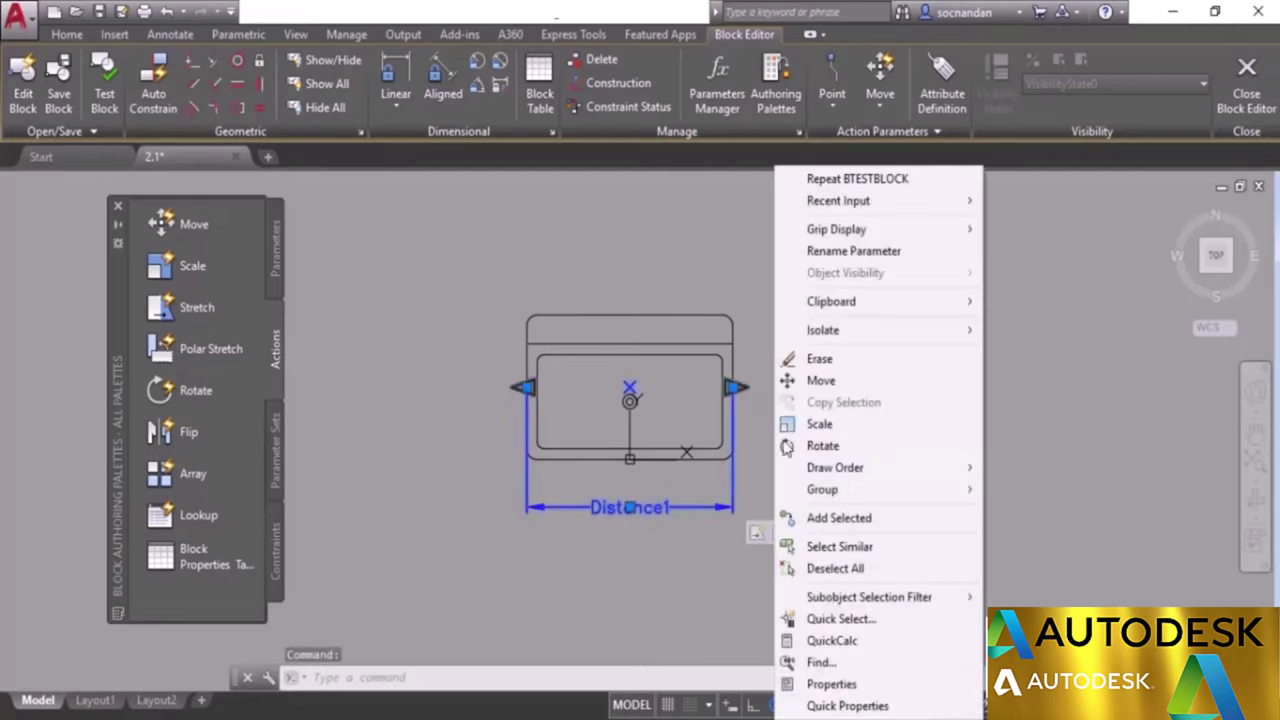
click(857, 684)
drag(827, 368, 843, 540)
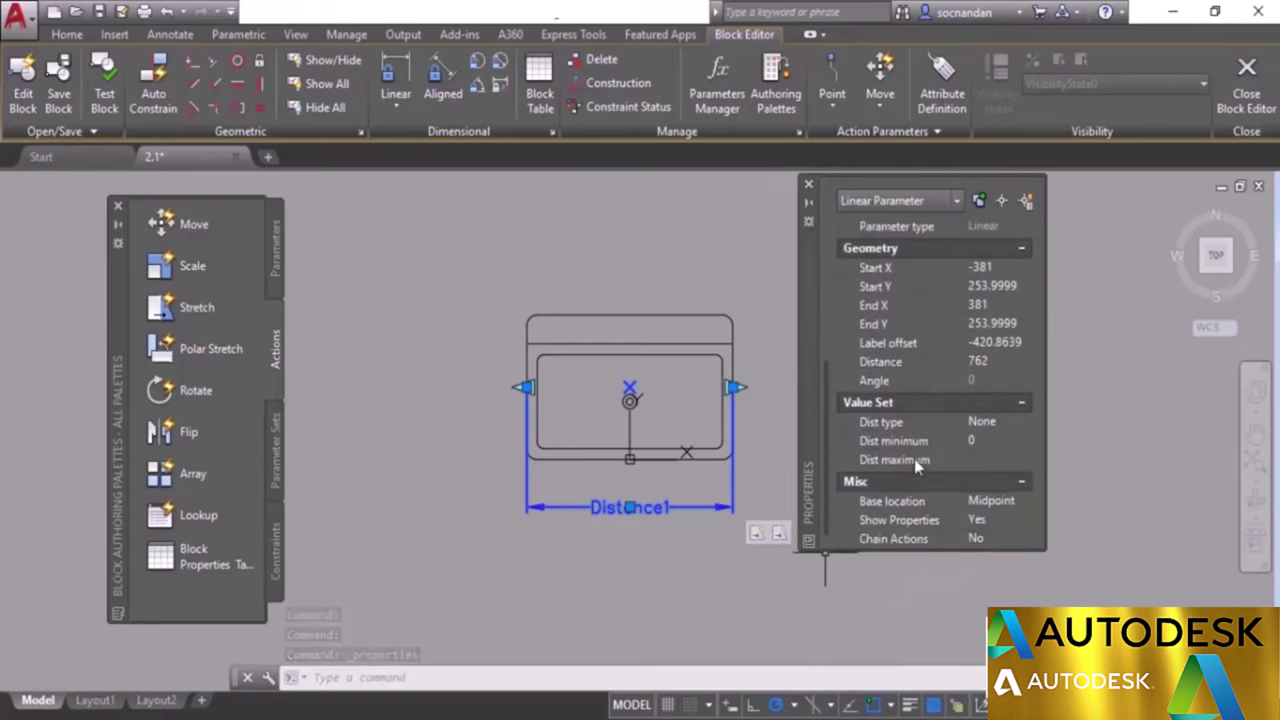
click(1024, 421)
click(1004, 479)
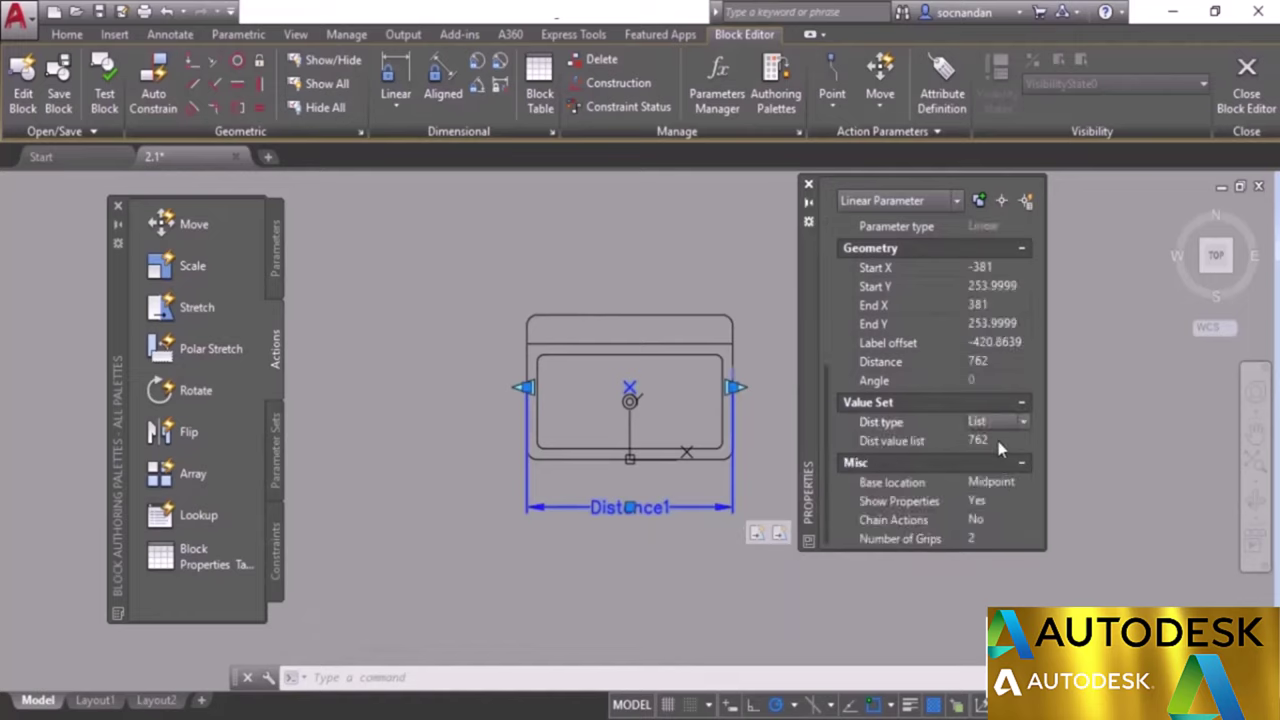
Add the distances 800, 850 and 900 to the linear parameter's distance value list and close its properties.
click(998, 443)
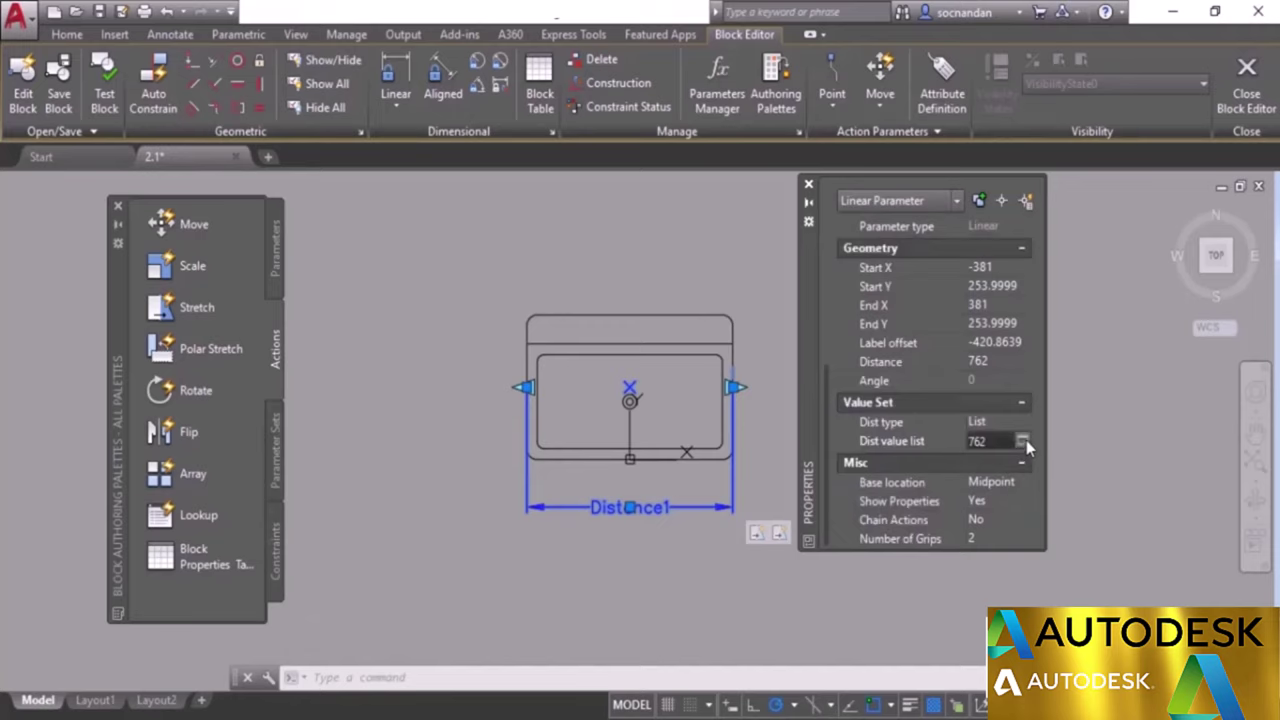
click(1022, 441)
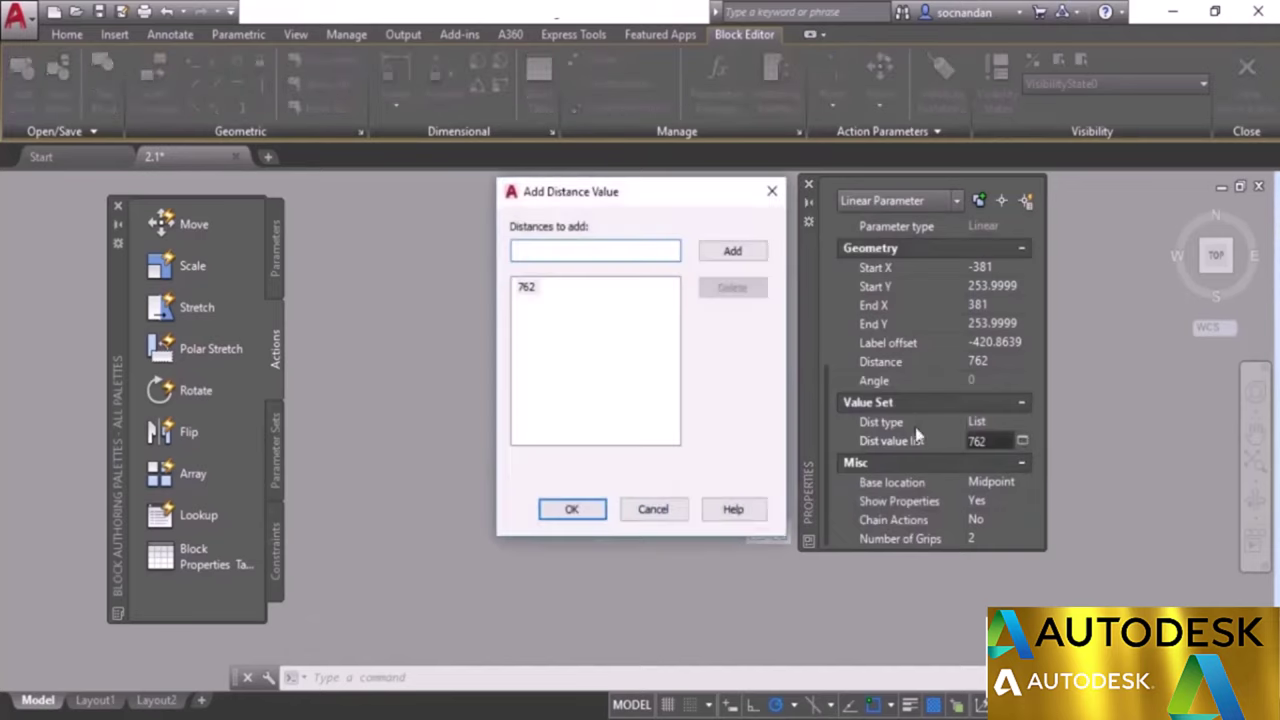
drag(557, 205, 777, 235)
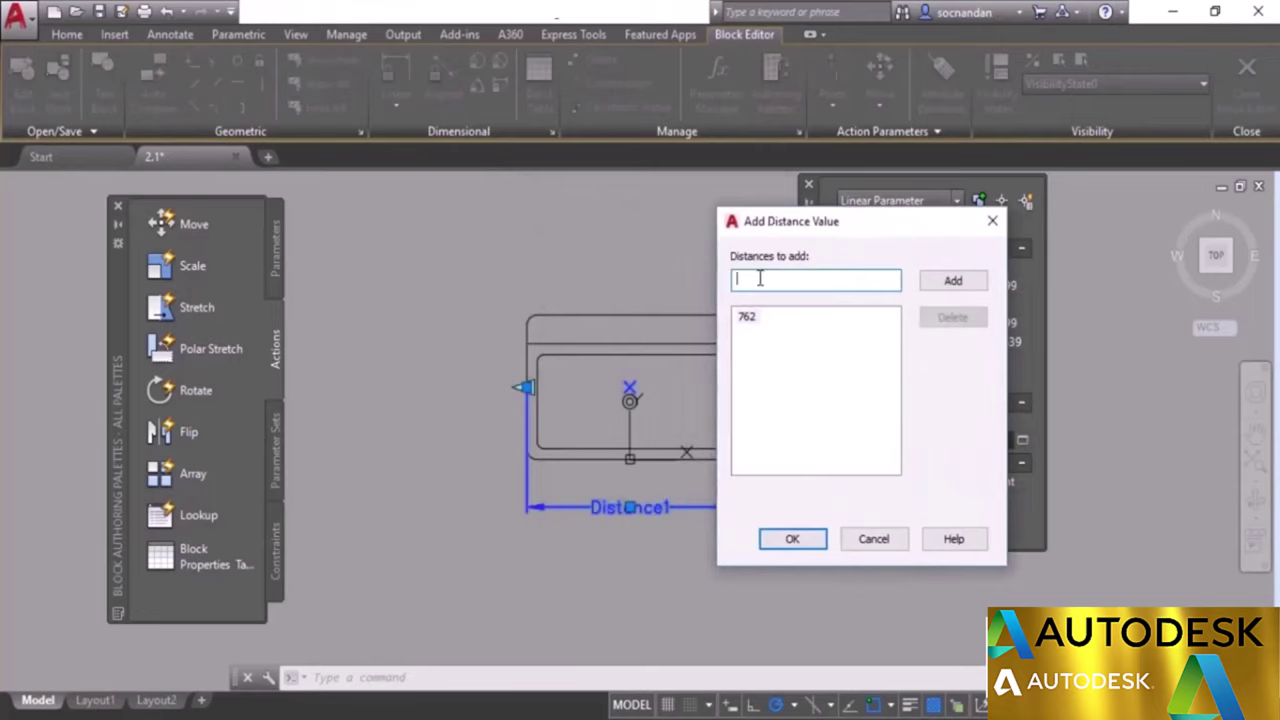
text(800)
click(951, 280)
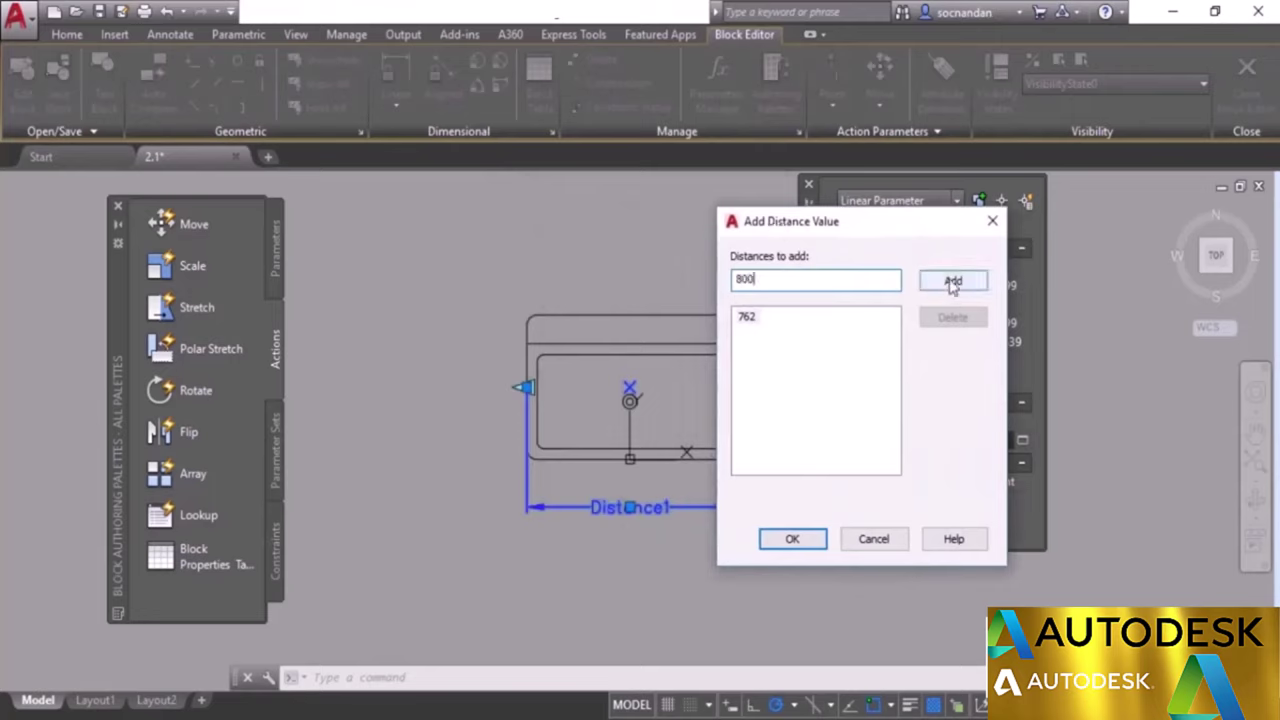
text(8)
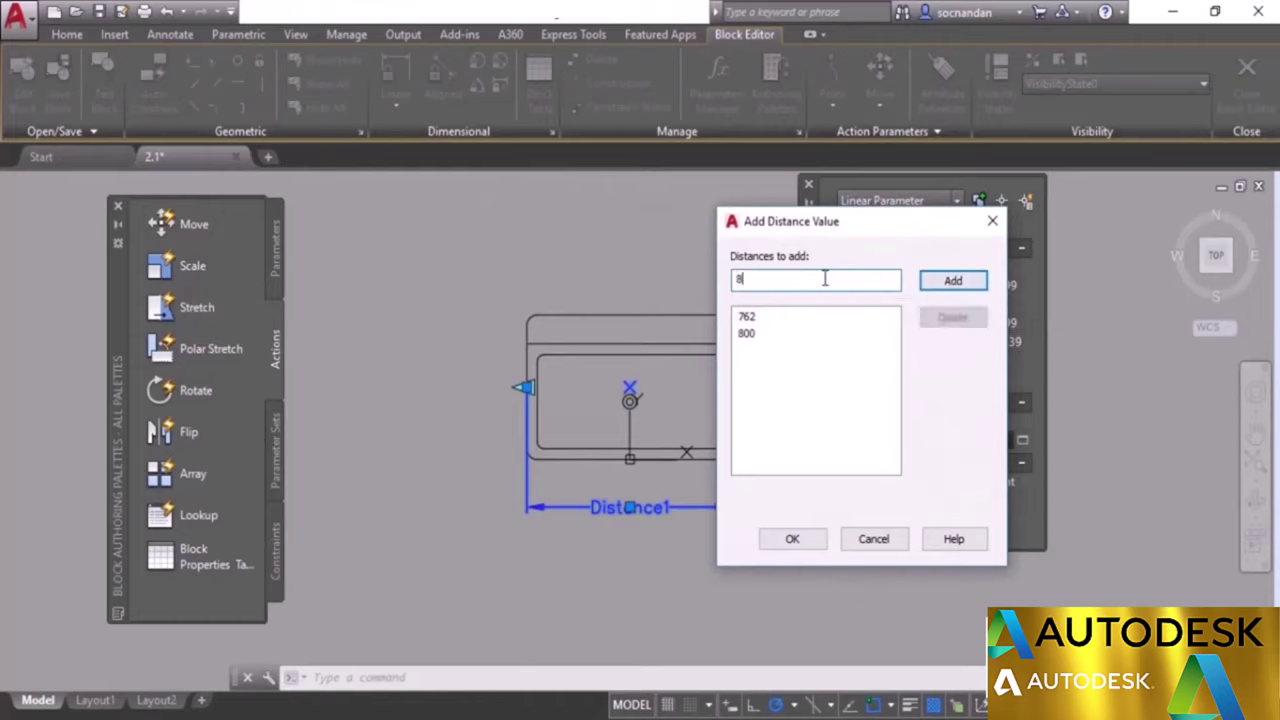
click(954, 283)
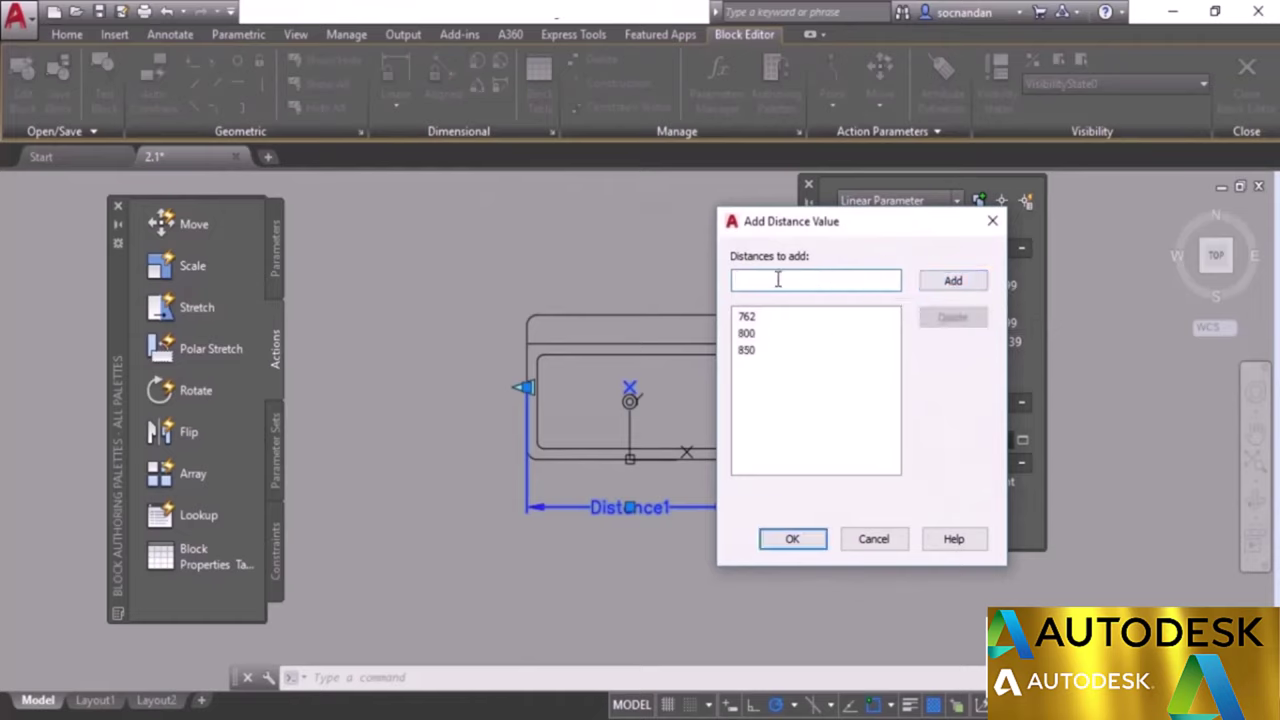
text(900)
click(798, 538)
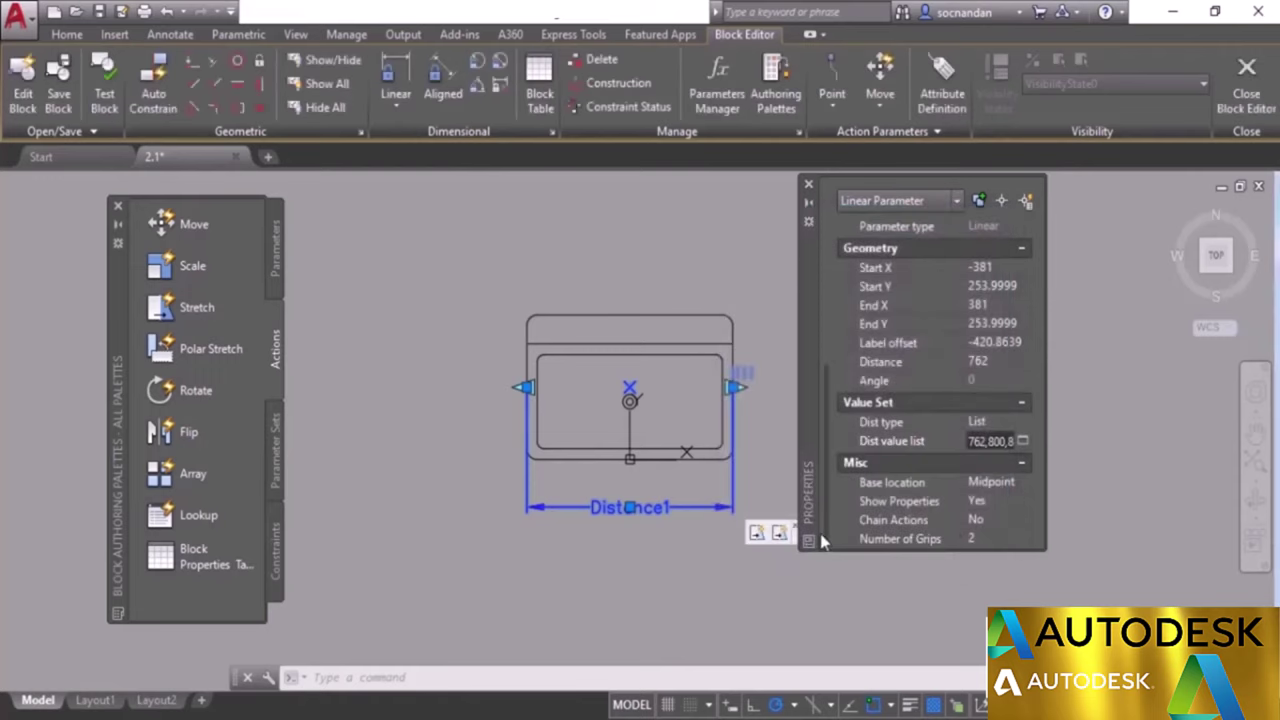
click(808, 184)
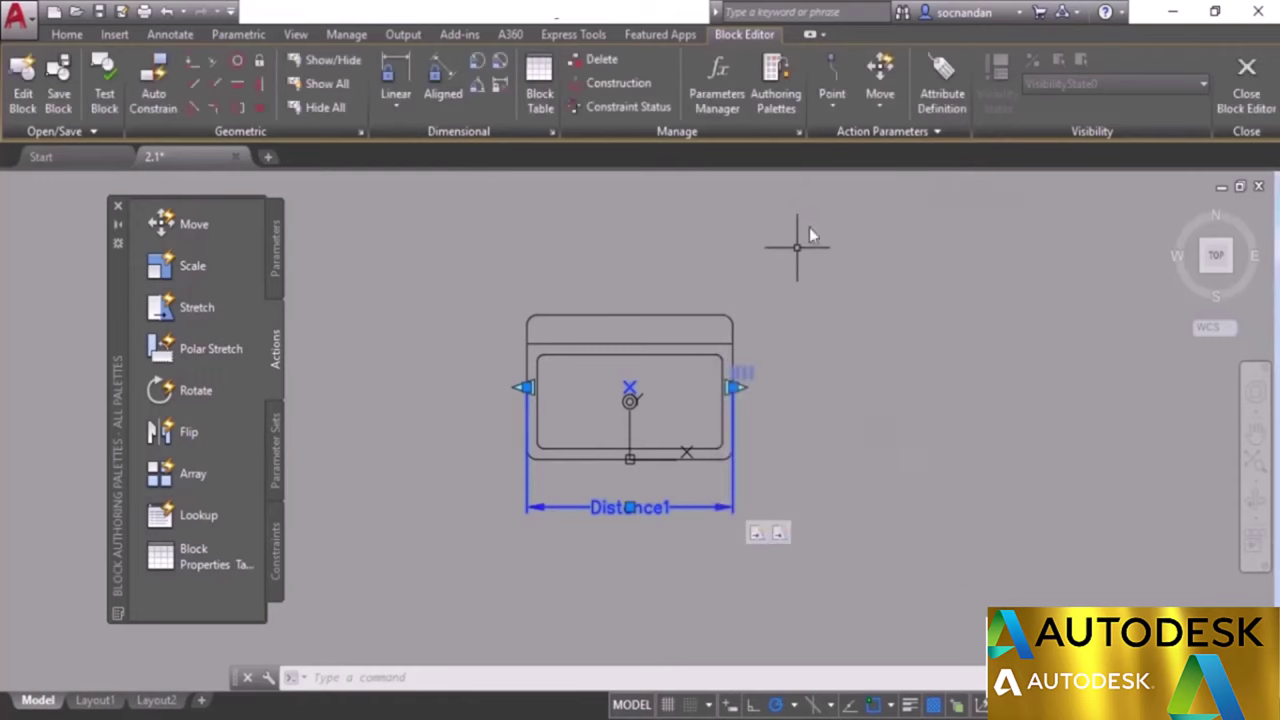
Test the Sink block by stretching its right end outward to the largest listed distance and back in by one list value.
click(105, 95)
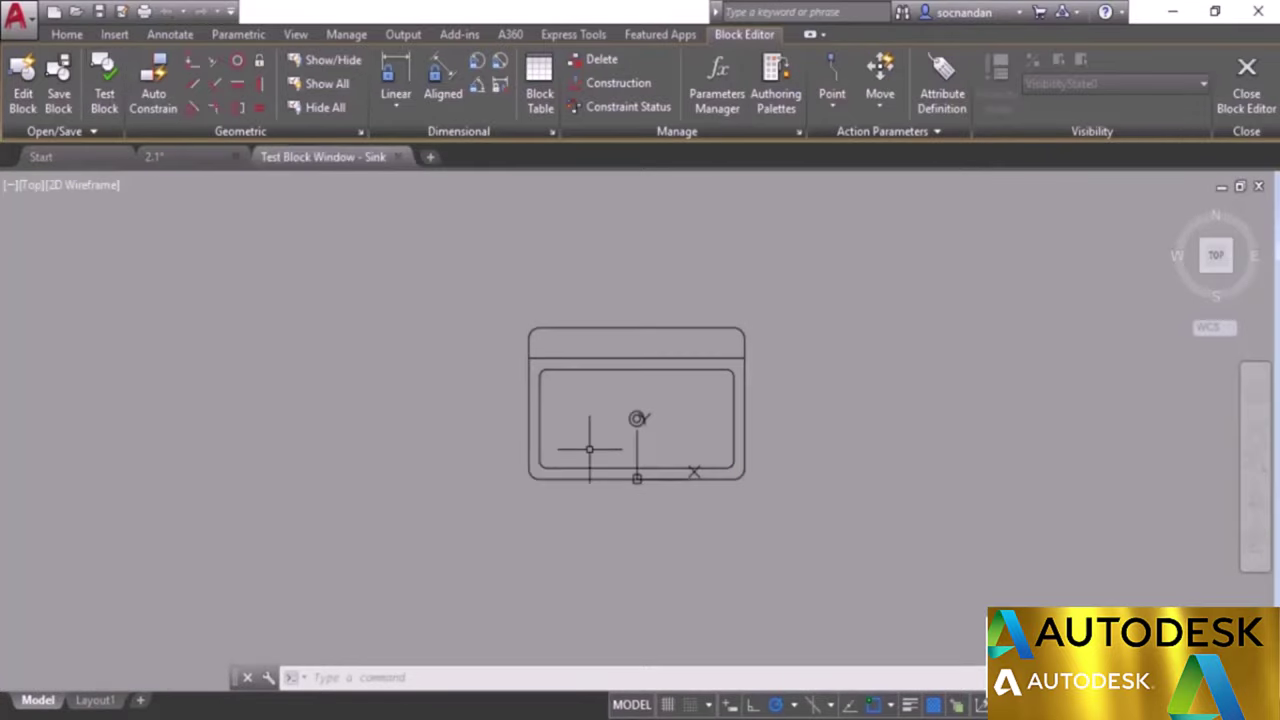
click(743, 332)
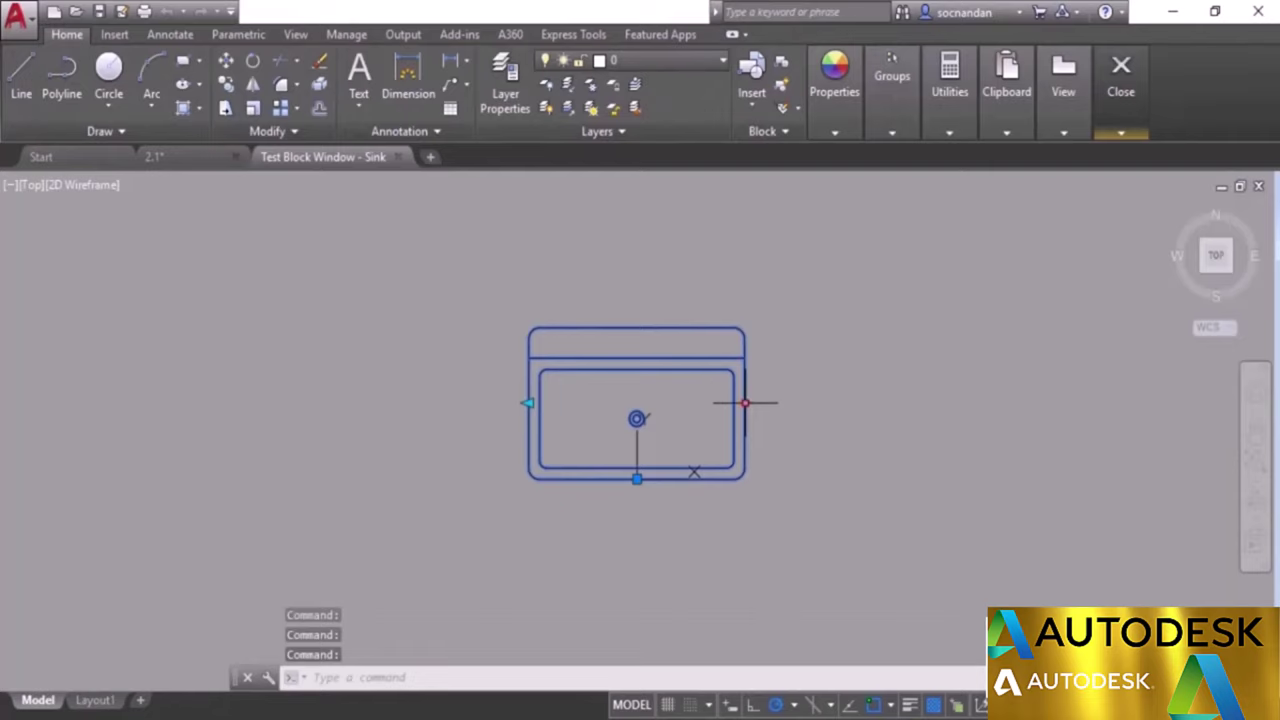
click(744, 403)
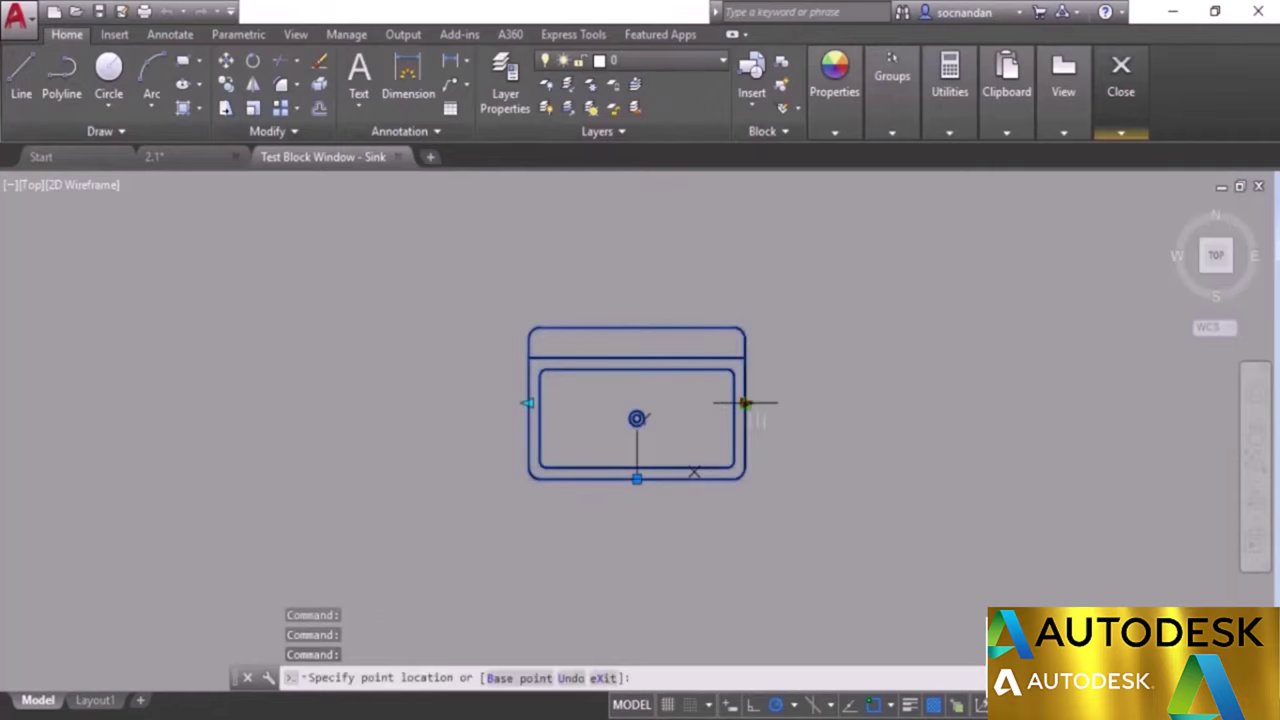
scroll(744, 403, up, 8)
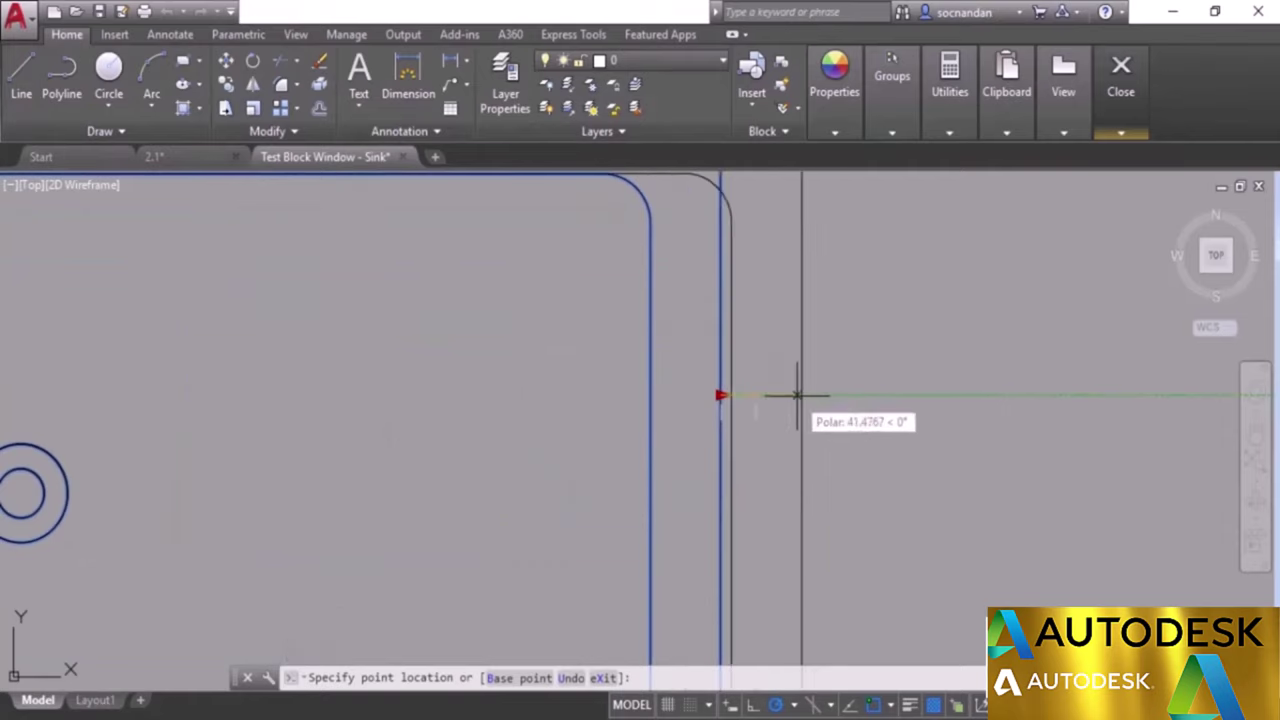
click(848, 396)
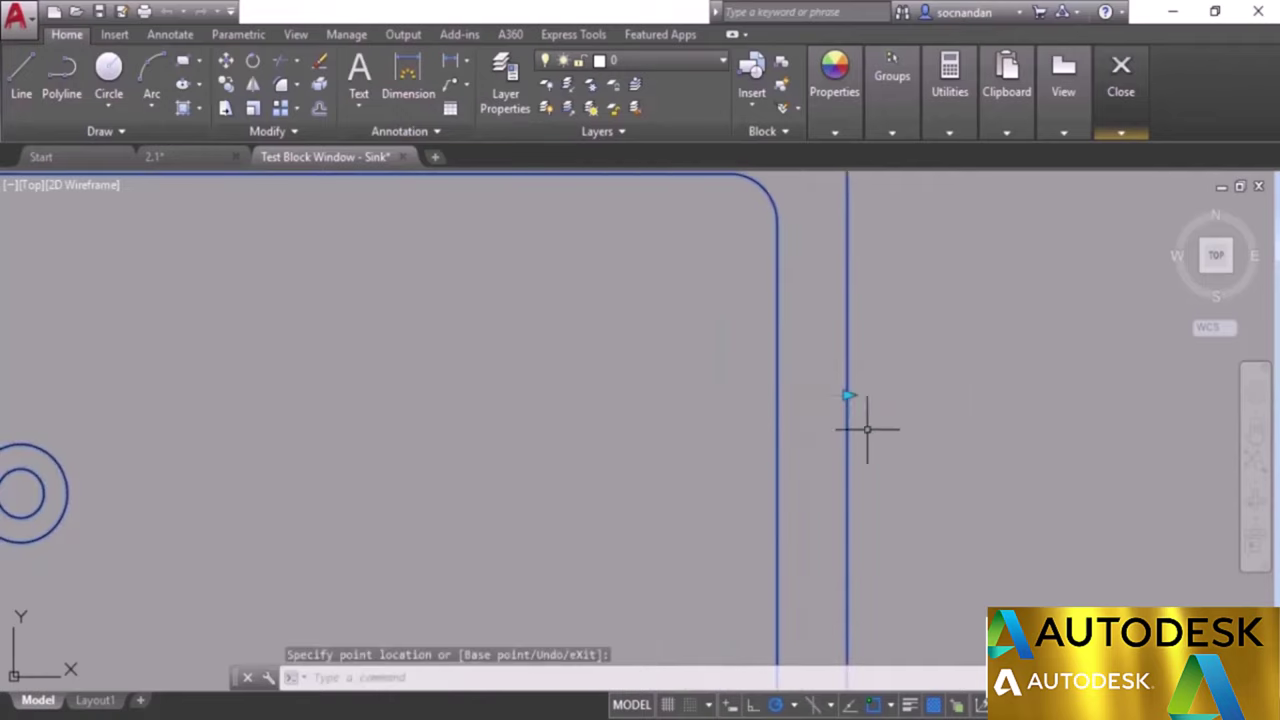
click(848, 396)
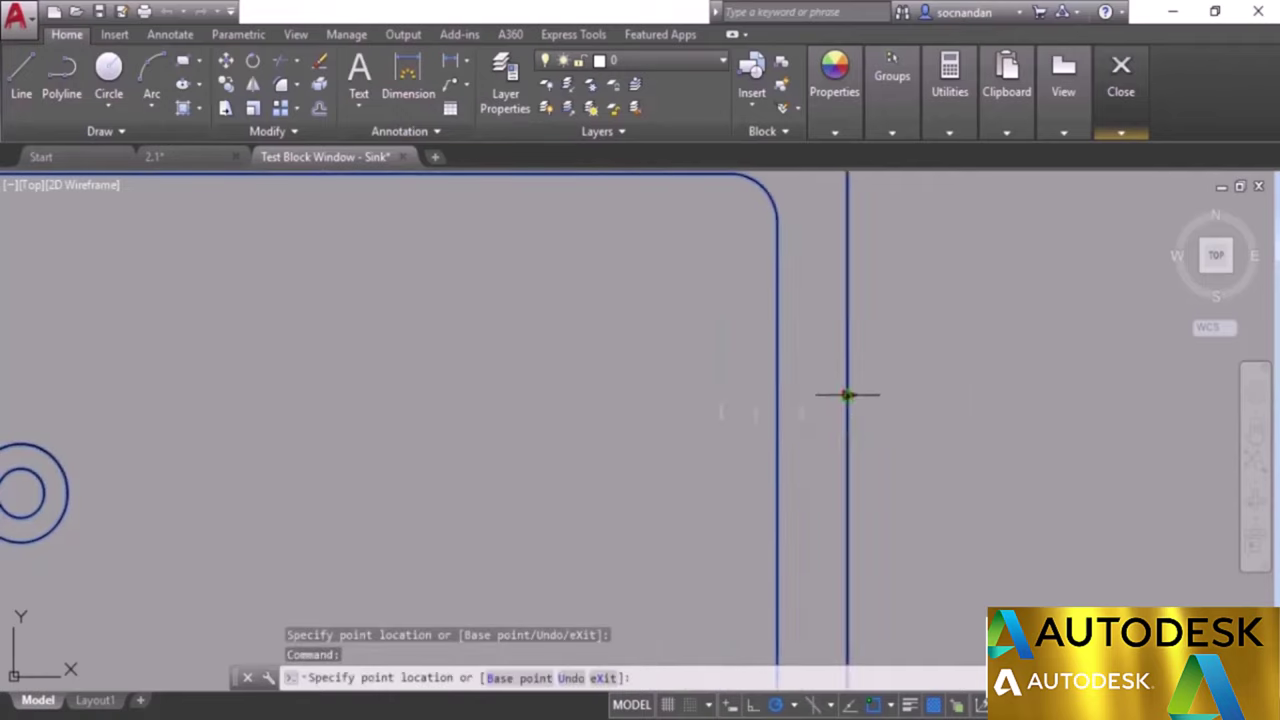
click(795, 393)
scroll(799, 396, down, 5)
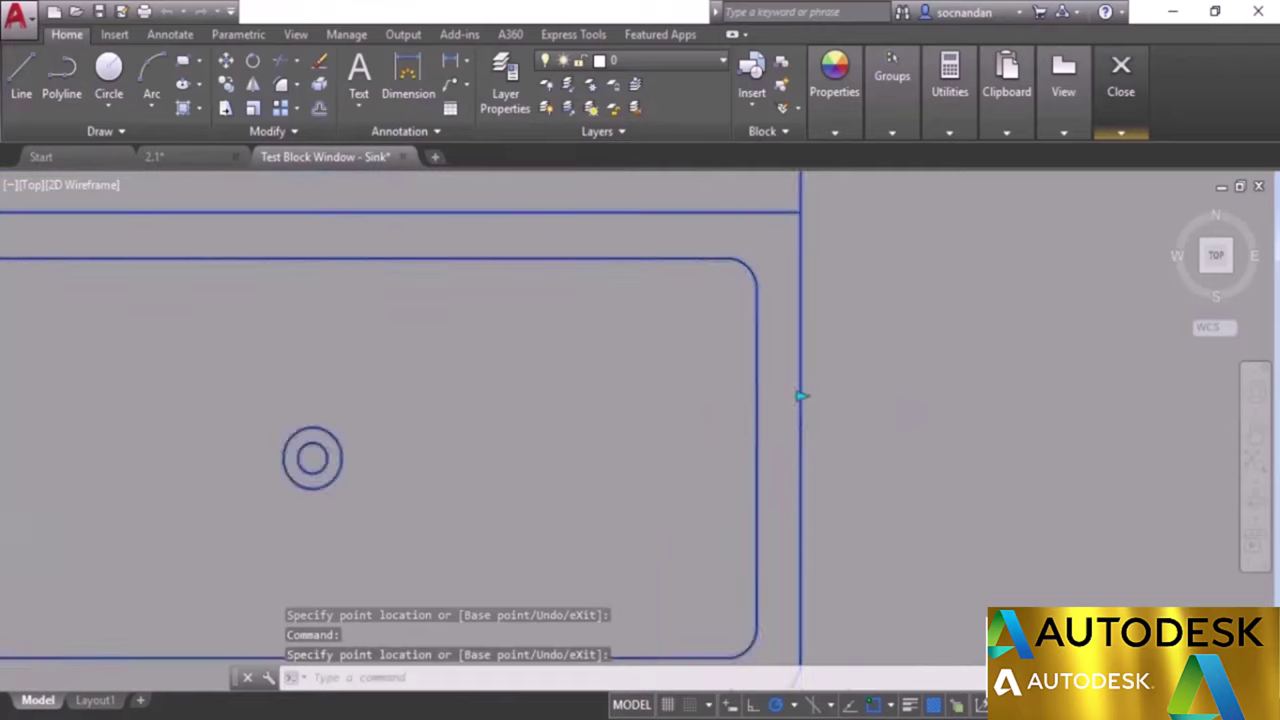
click(799, 397)
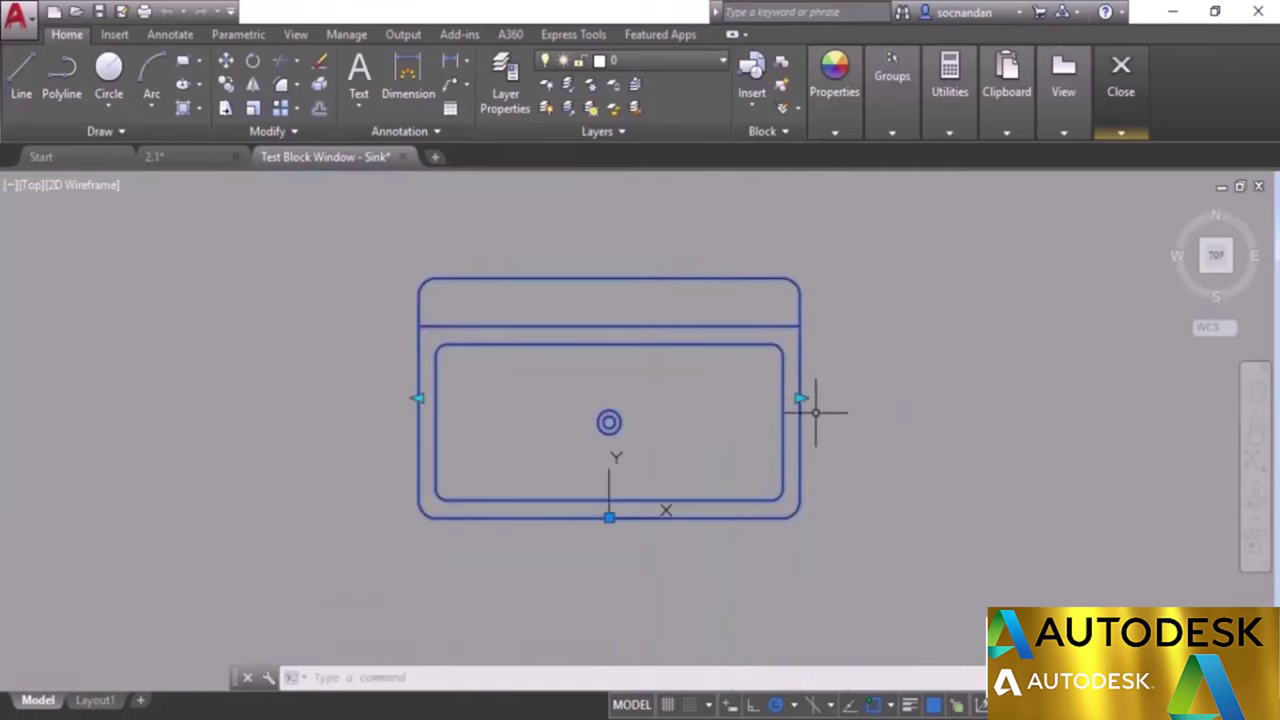
Stretch the test sink outward from its left end to the next listed distance, and close the test.
click(418, 398)
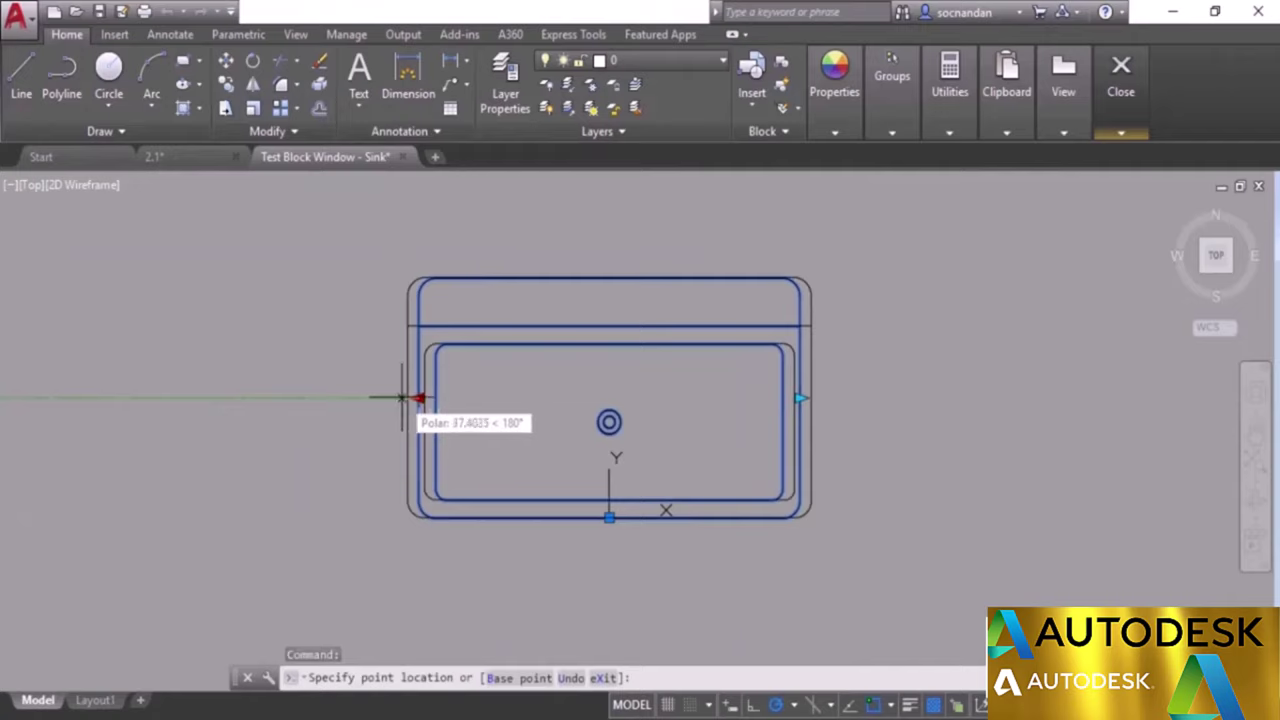
click(402, 397)
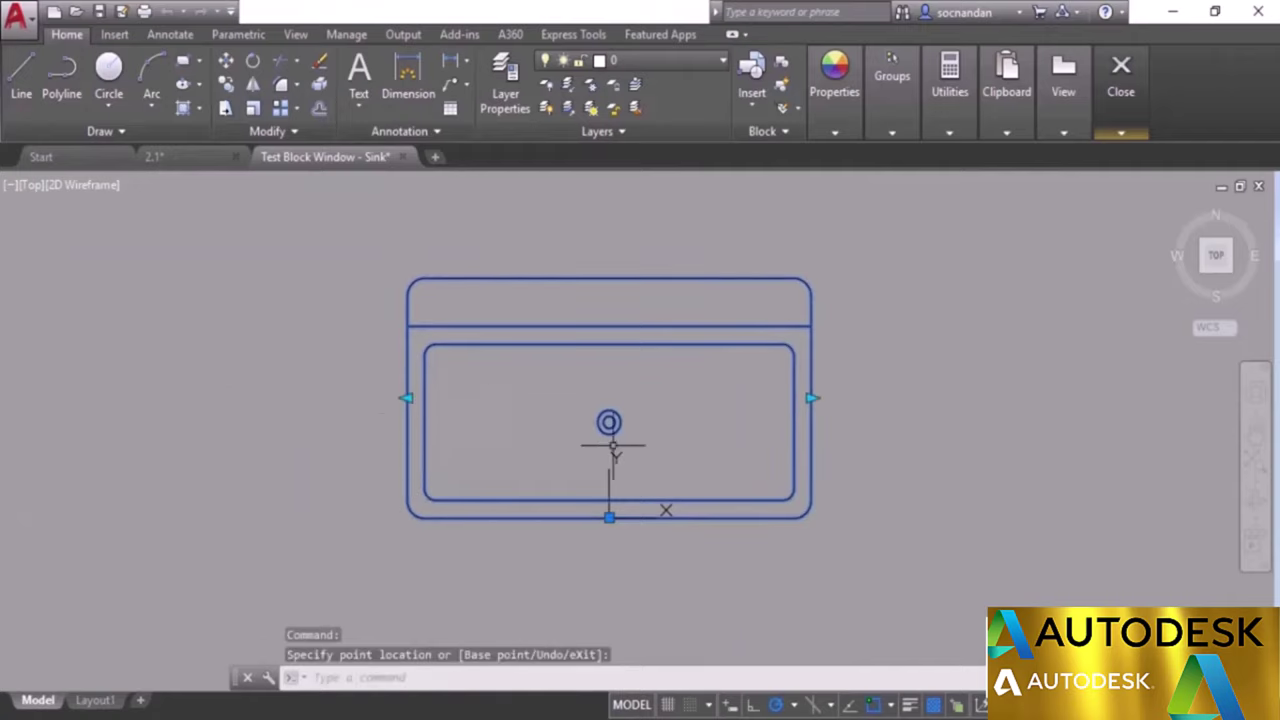
mouse_move(1108, 112)
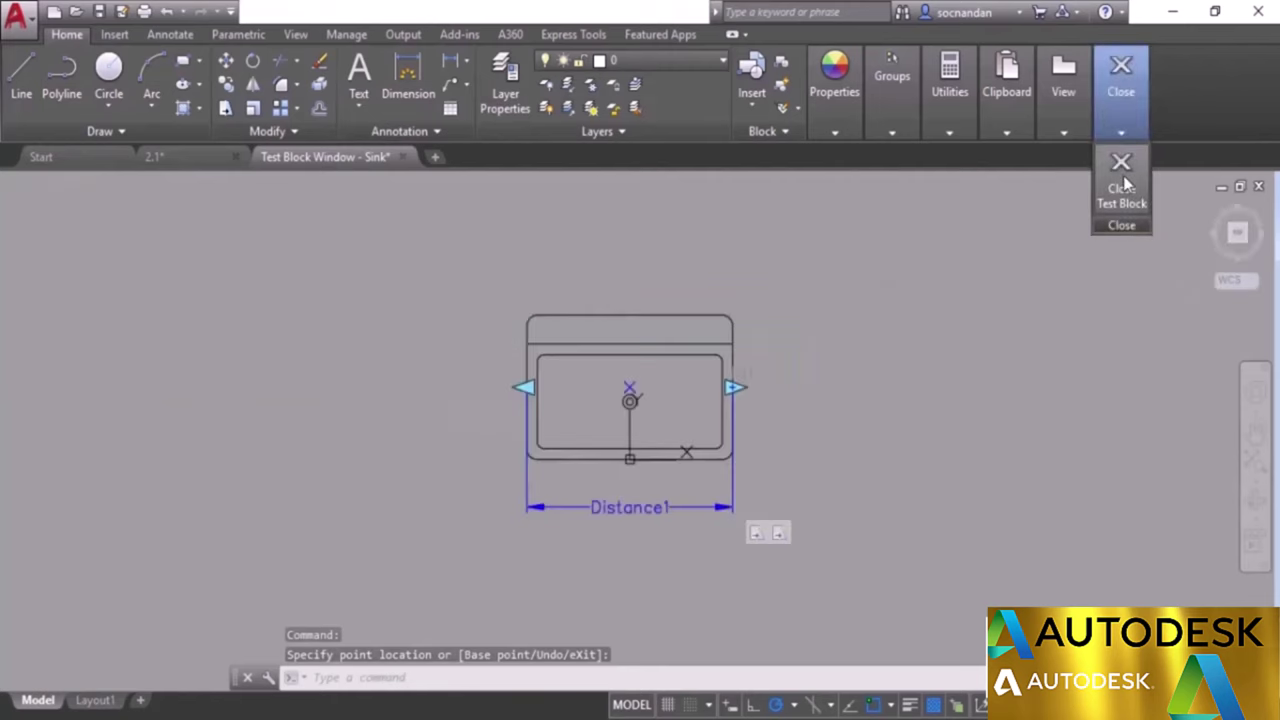
click(1123, 186)
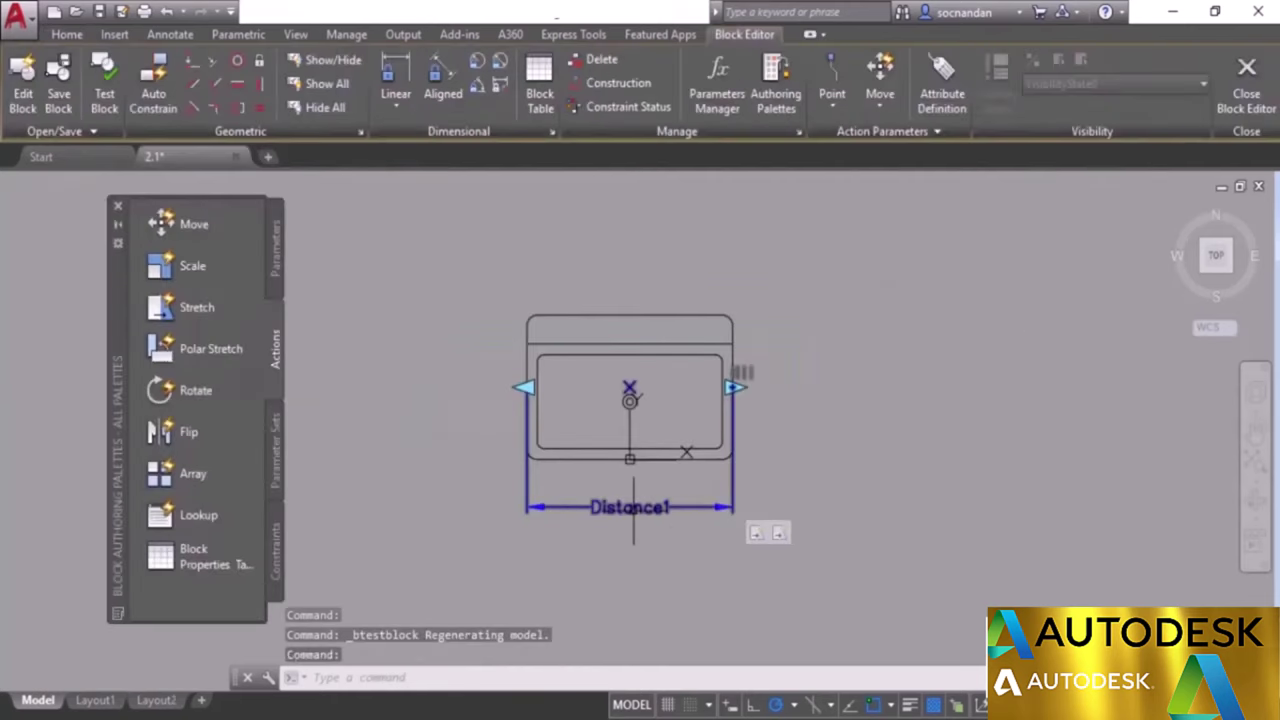
Set the number of grips of the sink's linear parameter to 1.
right_click(818, 339)
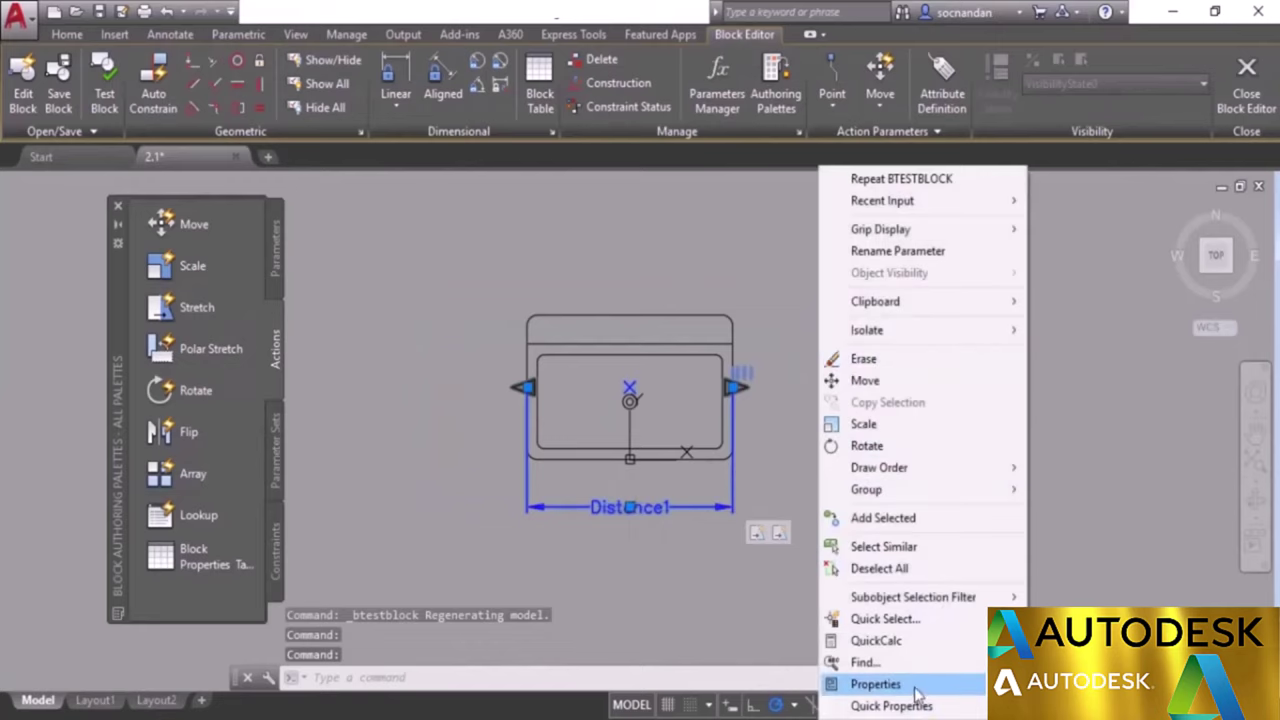
click(876, 684)
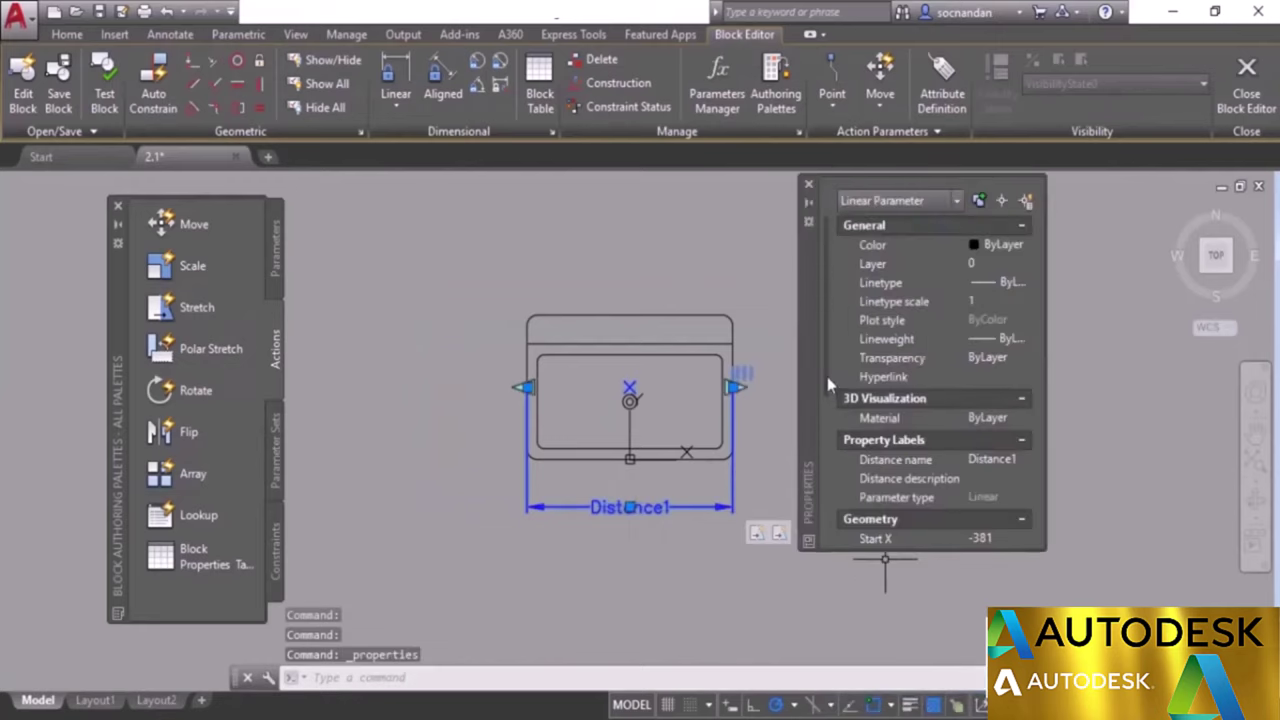
scroll(845, 545, down, 6)
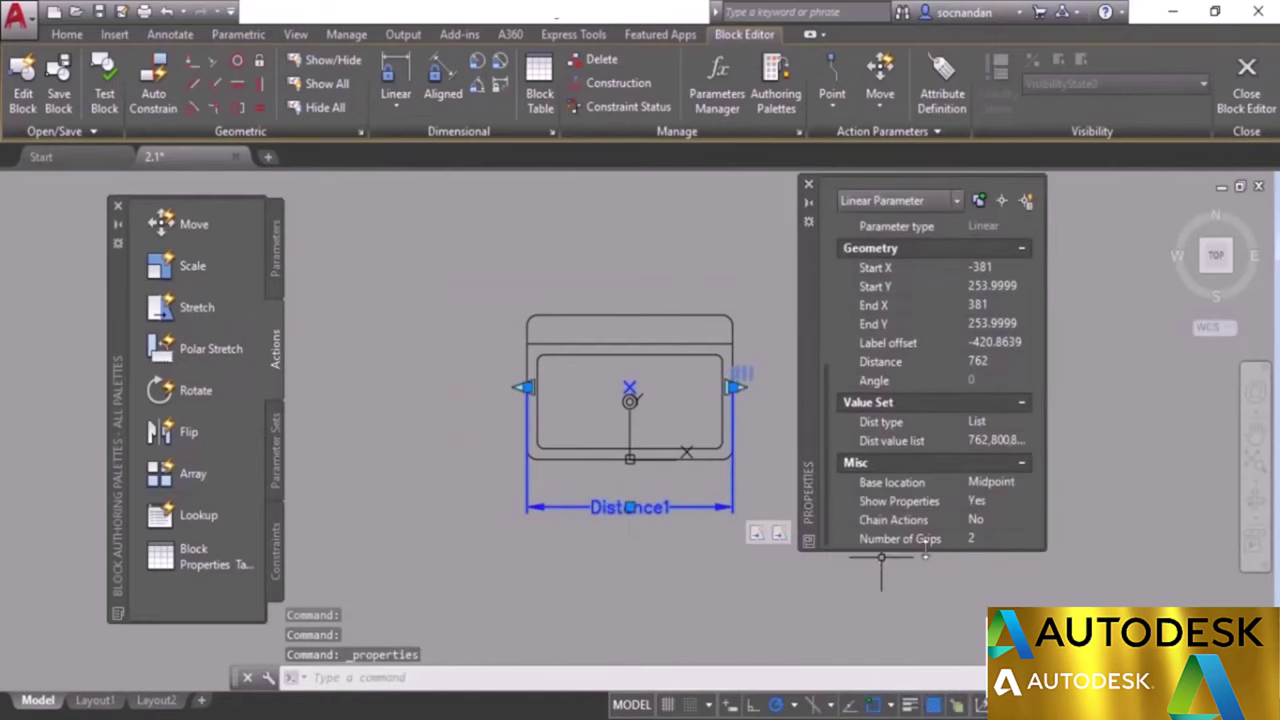
click(995, 539)
click(979, 581)
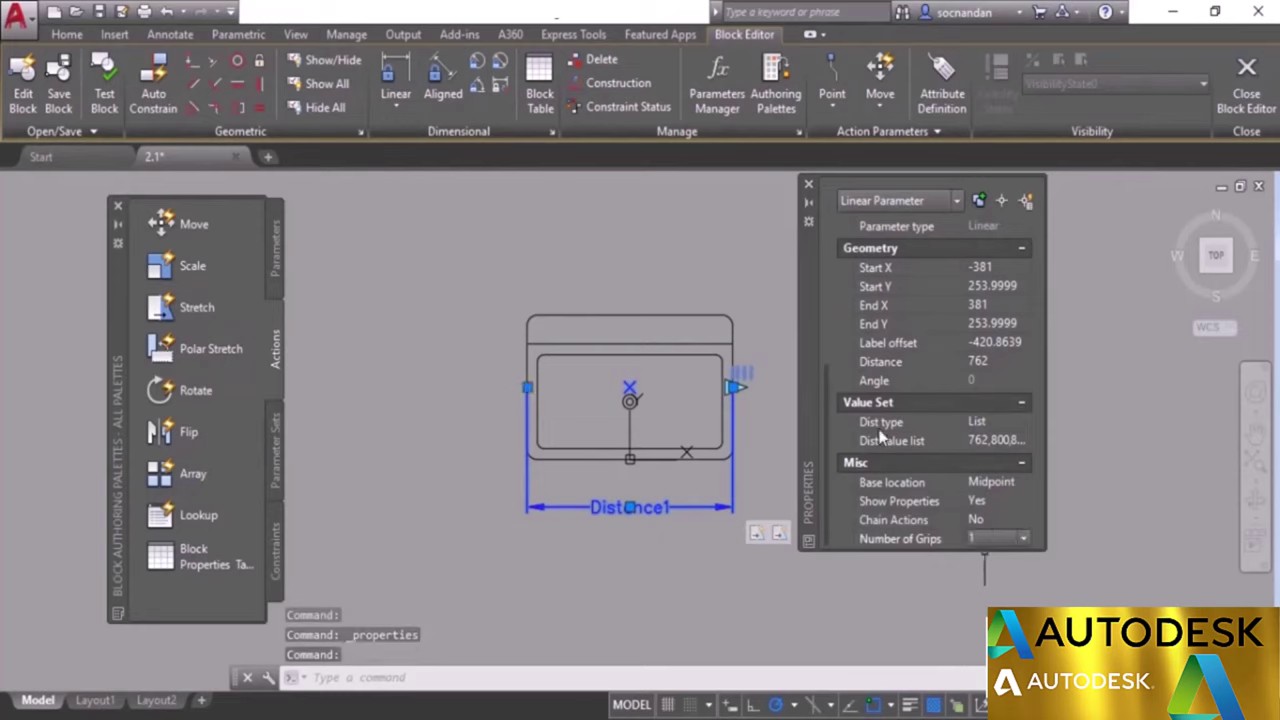
Set the linear parameter's distance type to Increment with a distance increment of 200, and enter a distance maximum.
click(1020, 422)
click(1020, 422)
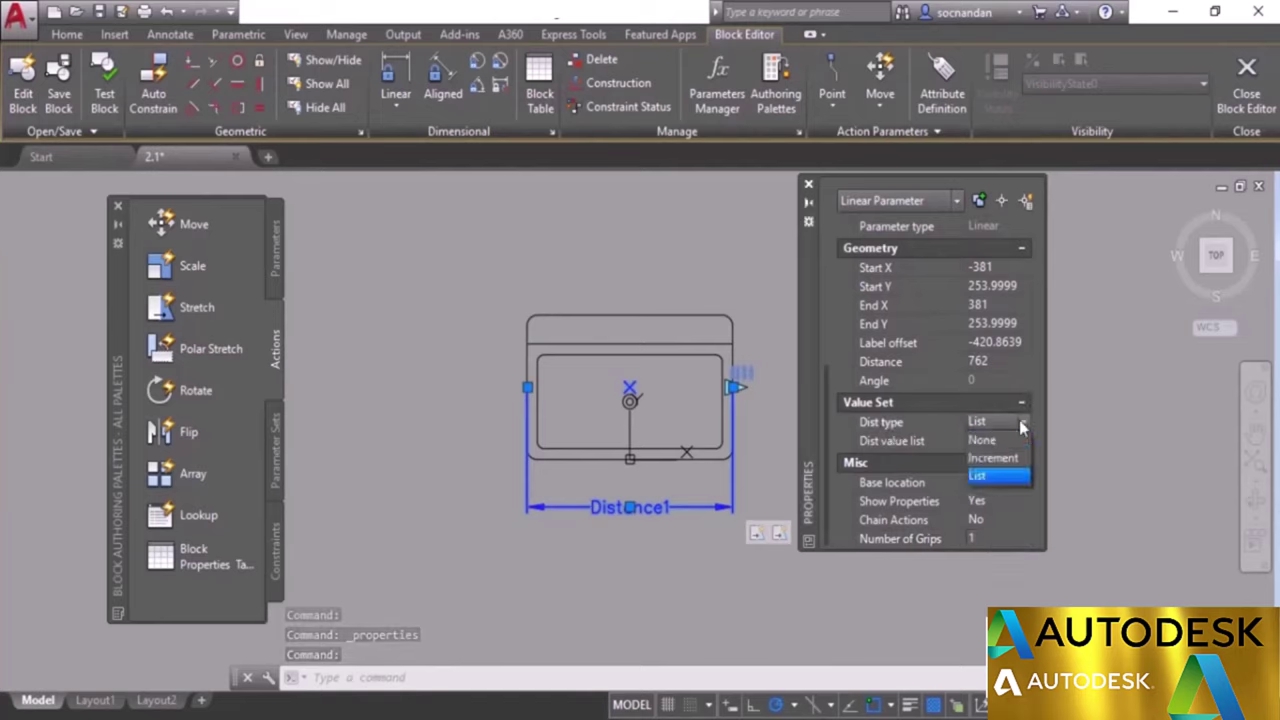
click(1010, 458)
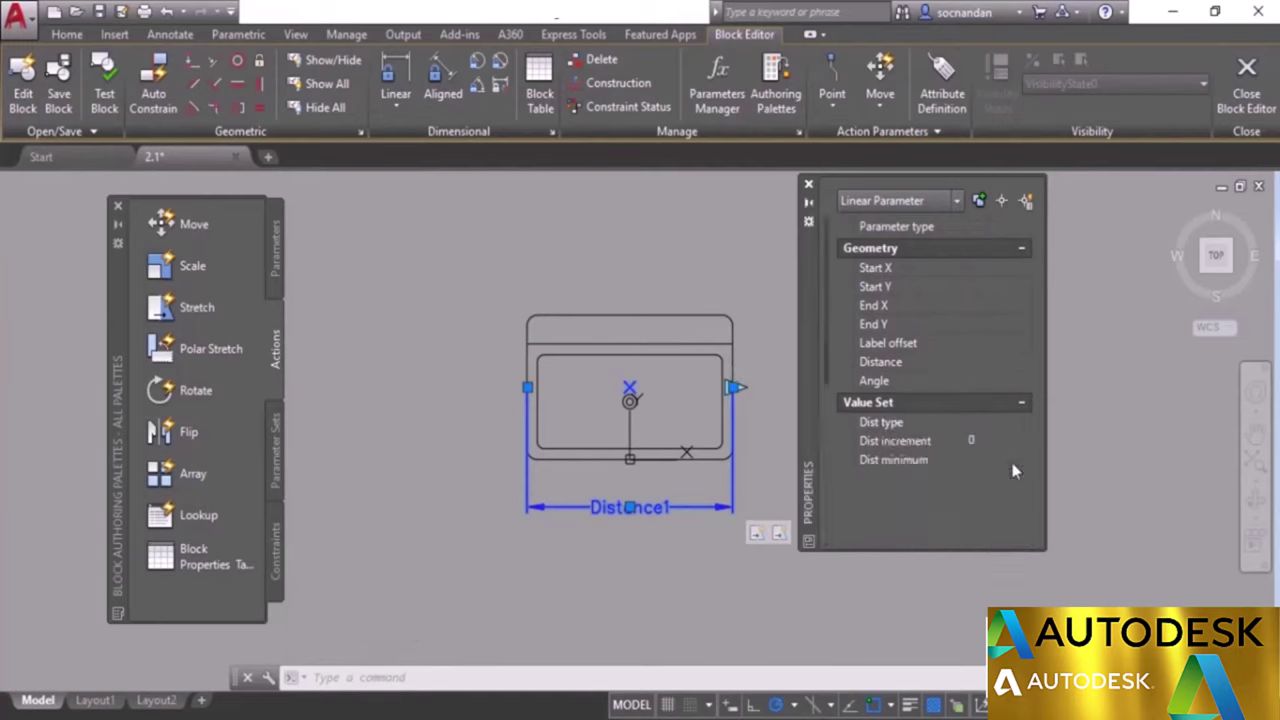
click(980, 443)
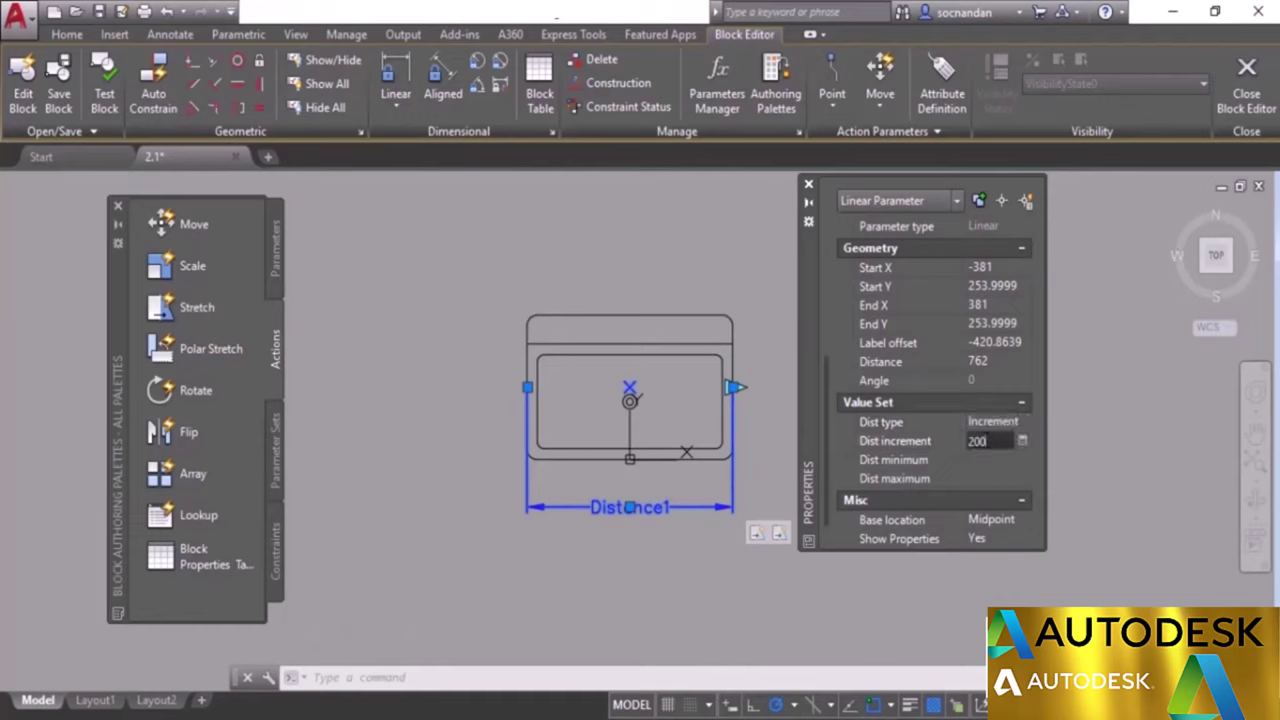
key(Return)
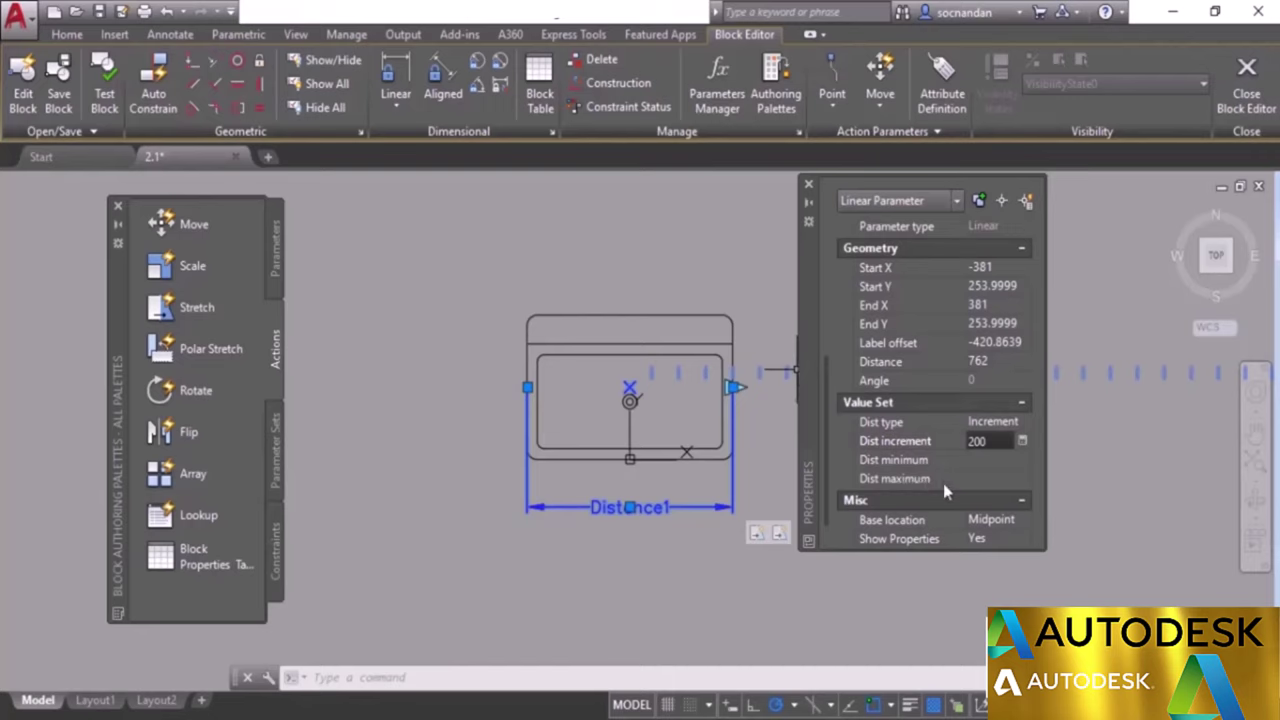
click(985, 479)
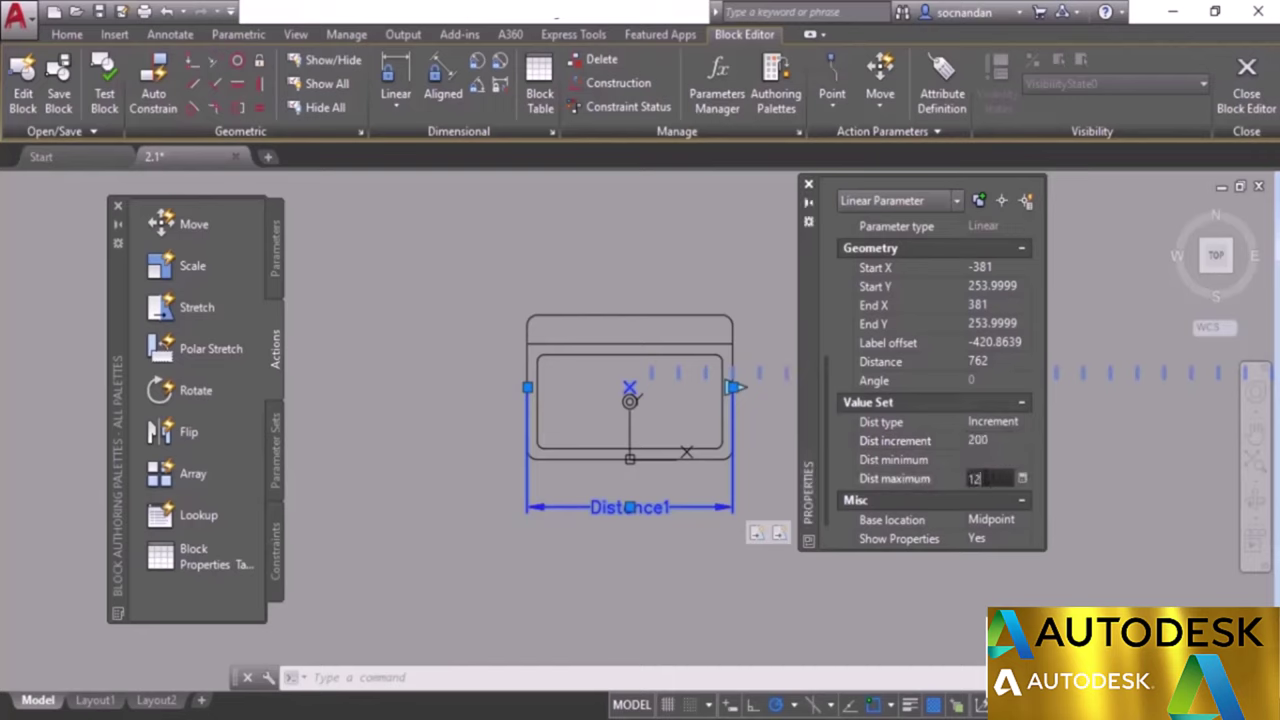
key(Return)
Test the Sink block by stretching it outward from its right end by two successive increments.
click(104, 82)
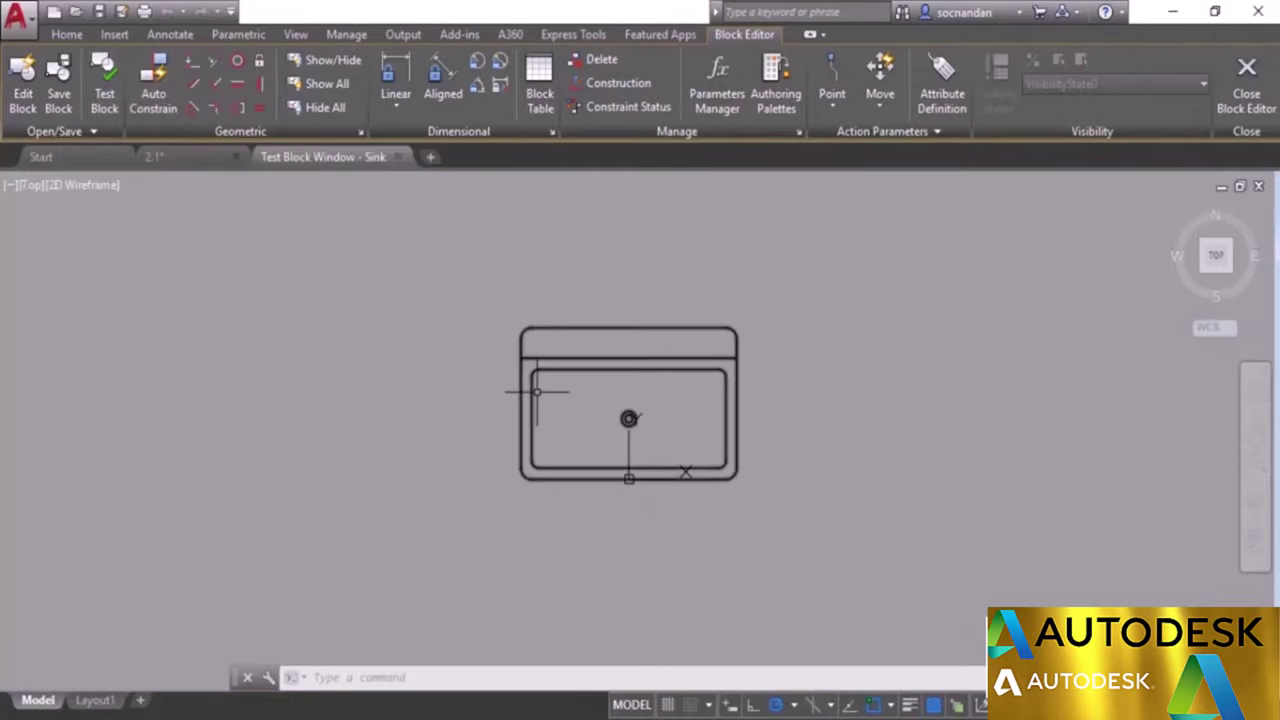
click(660, 357)
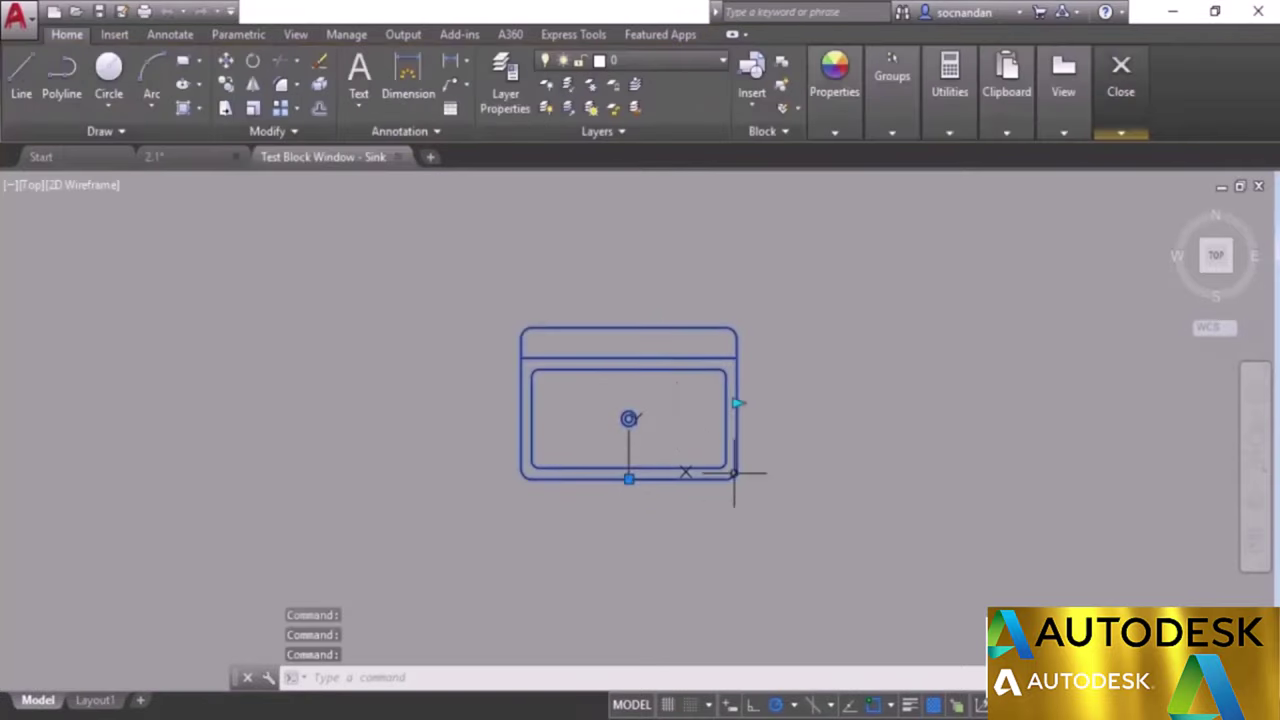
click(736, 403)
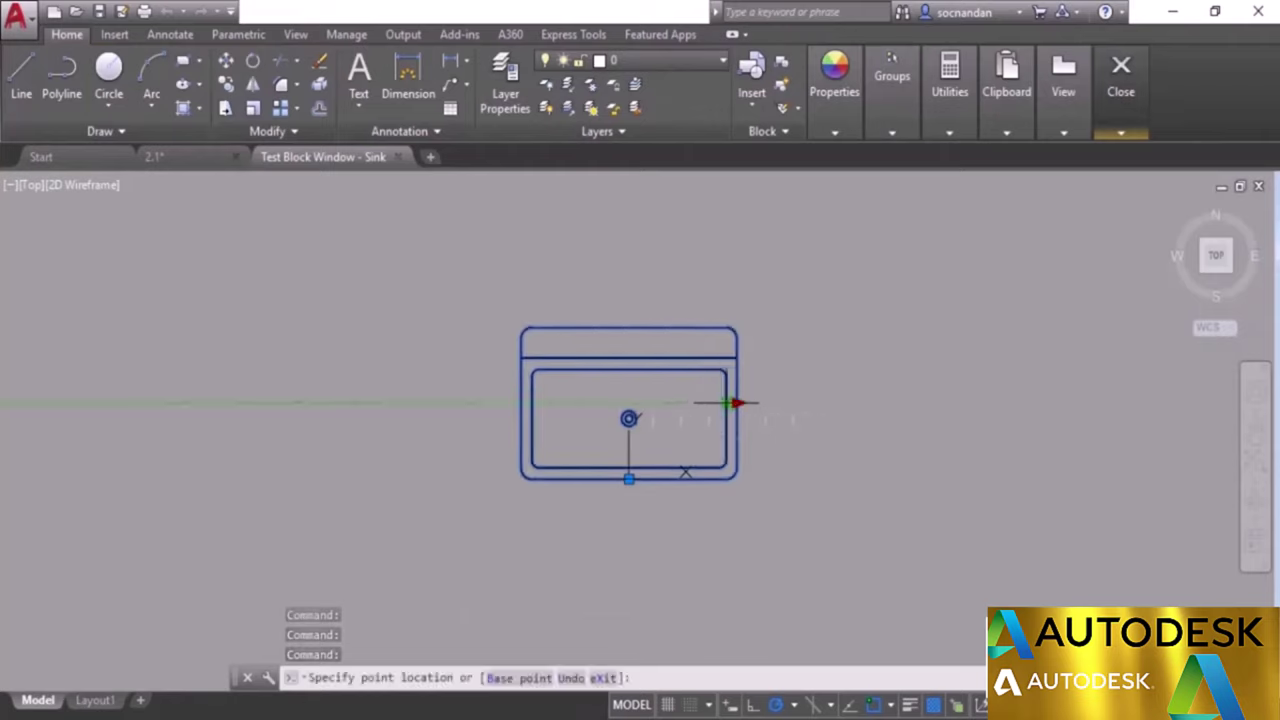
click(765, 403)
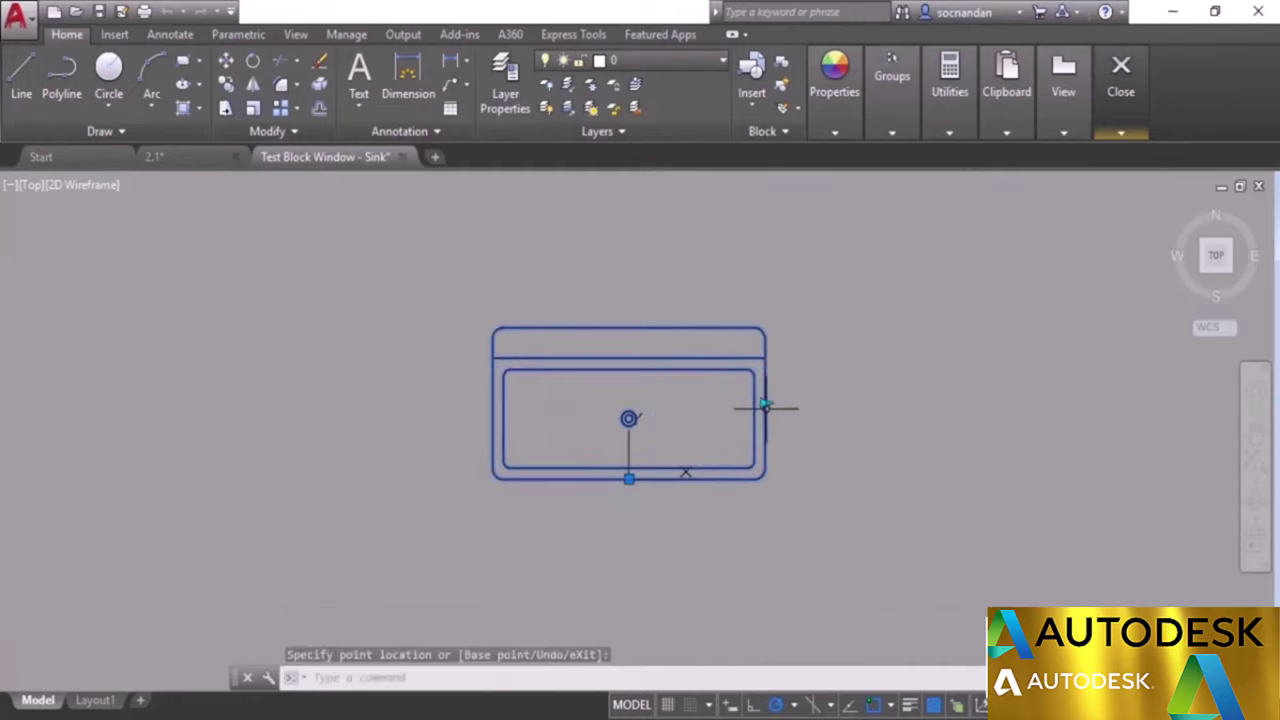
click(764, 403)
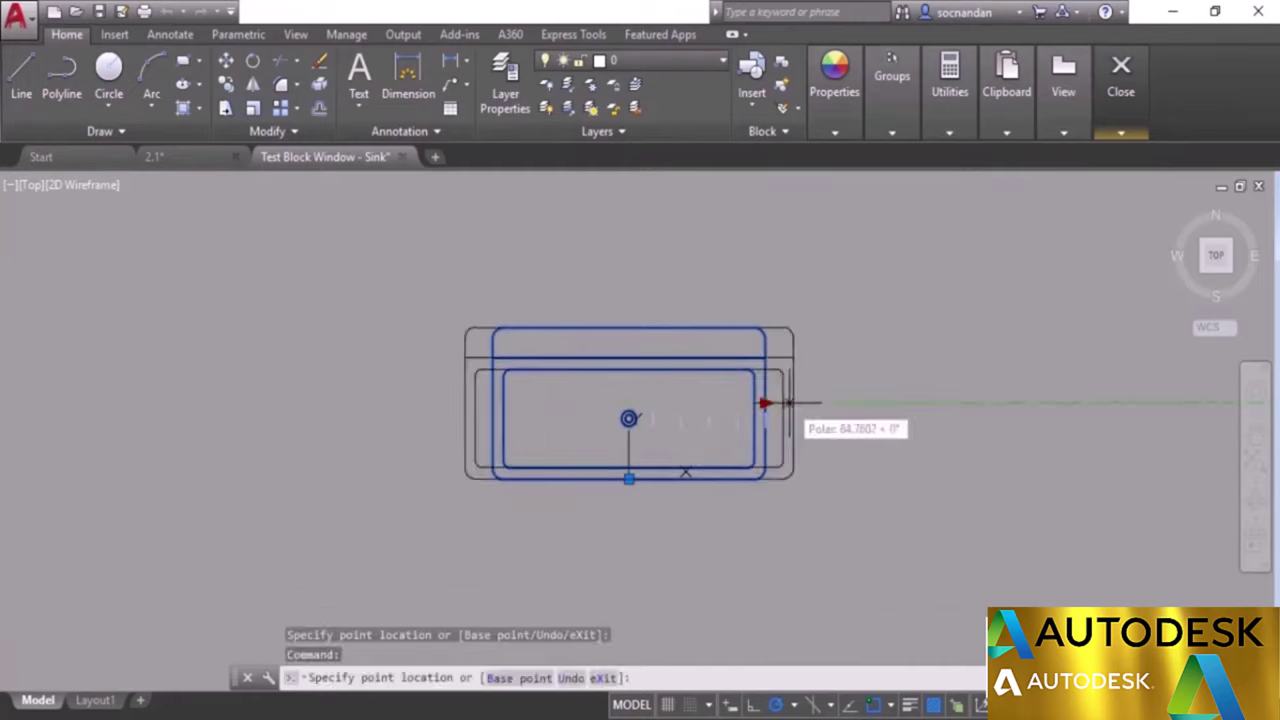
click(791, 403)
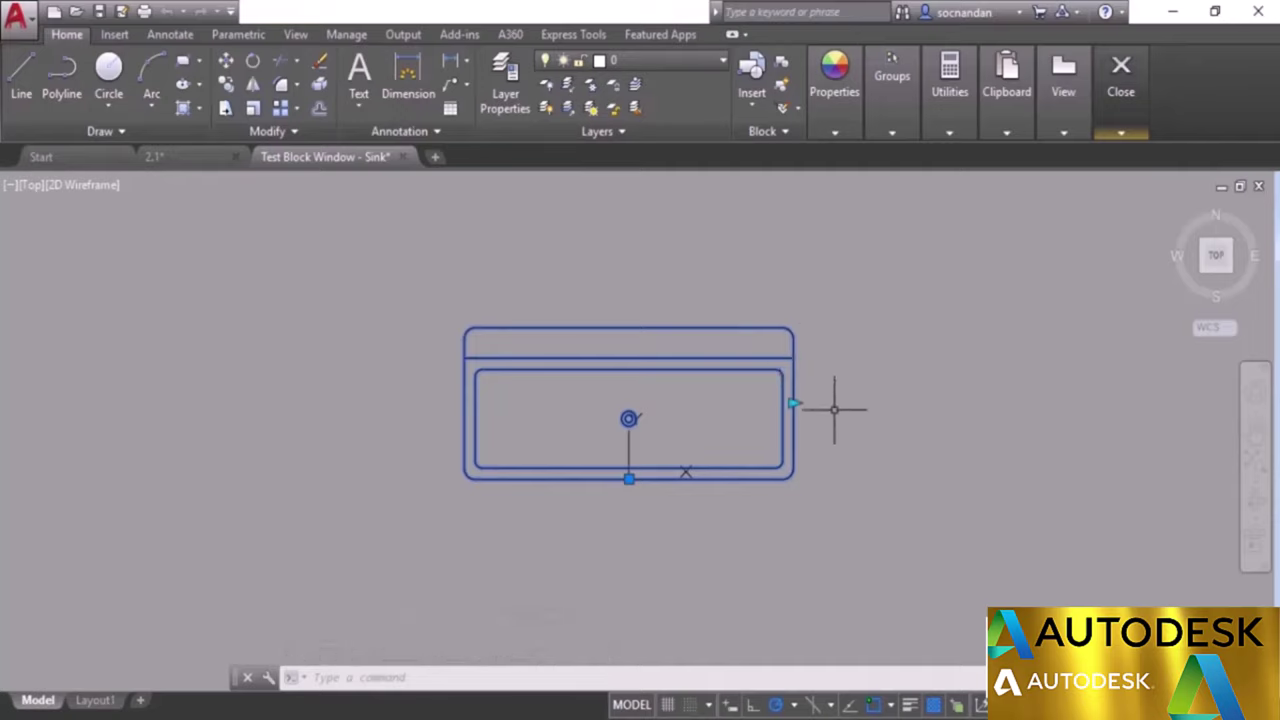
Close the block test, save the Sink block definition, and return to the drawing.
click(1121, 132)
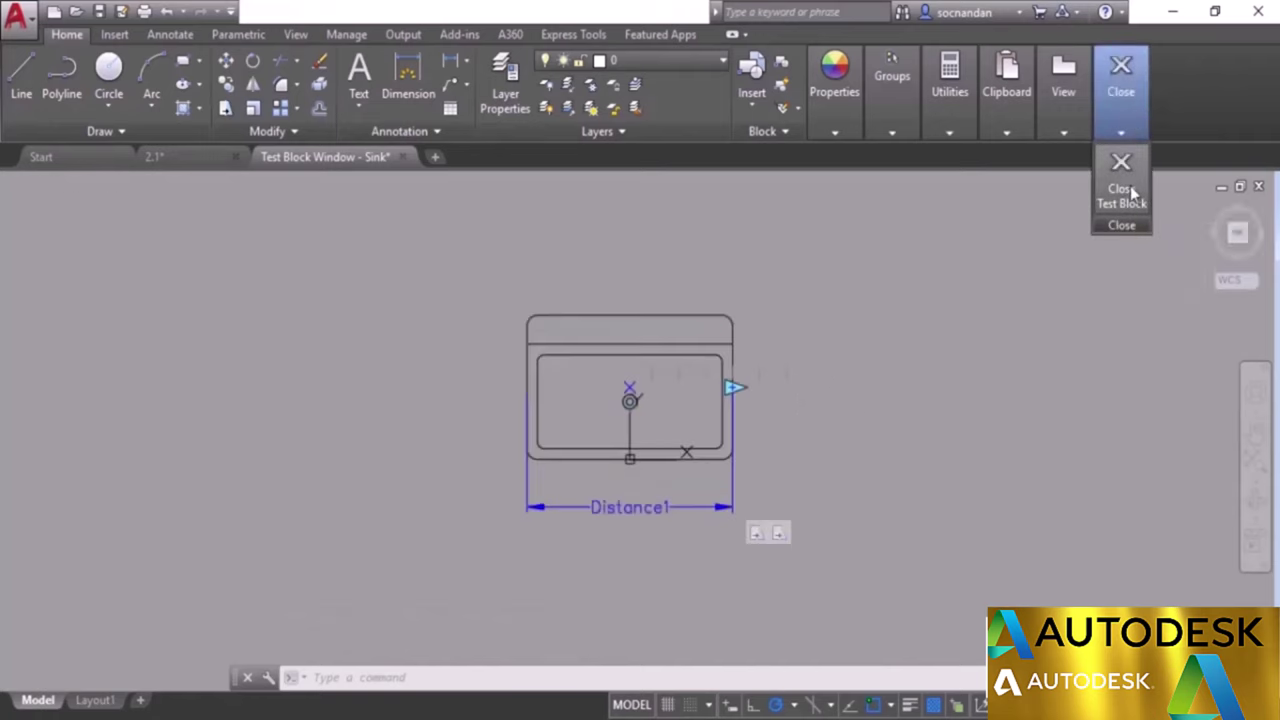
click(1132, 192)
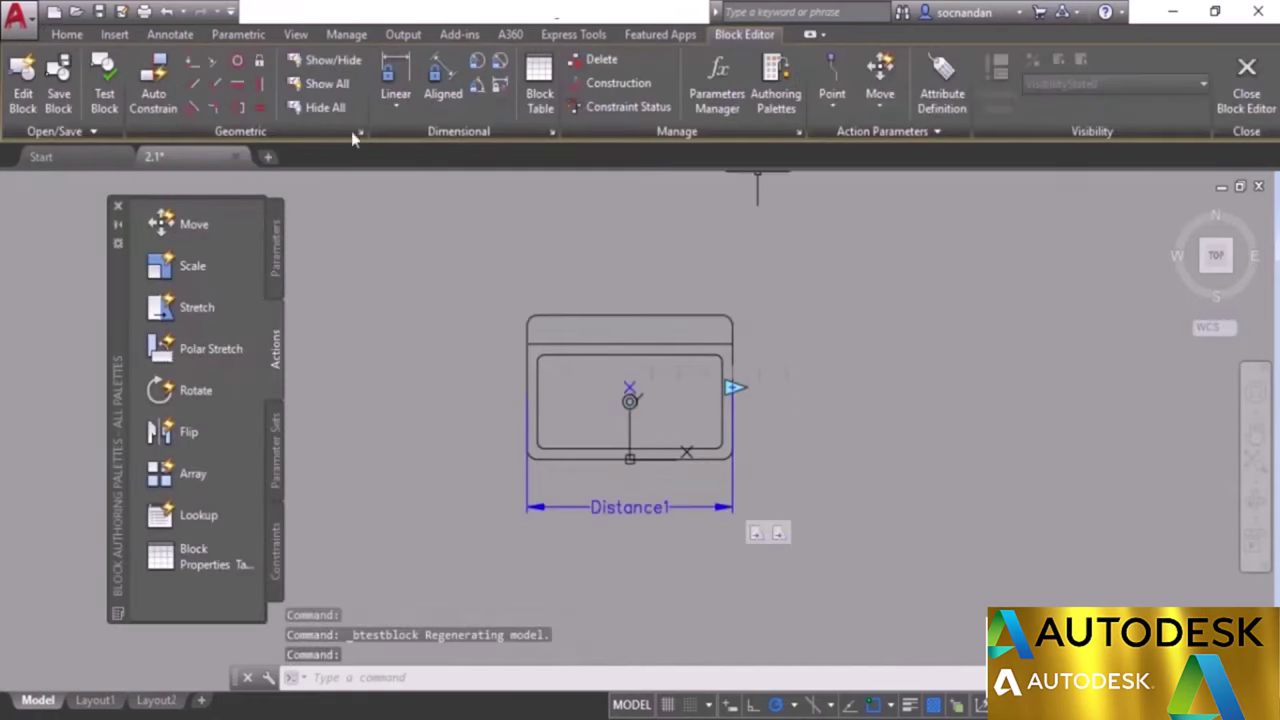
click(58, 78)
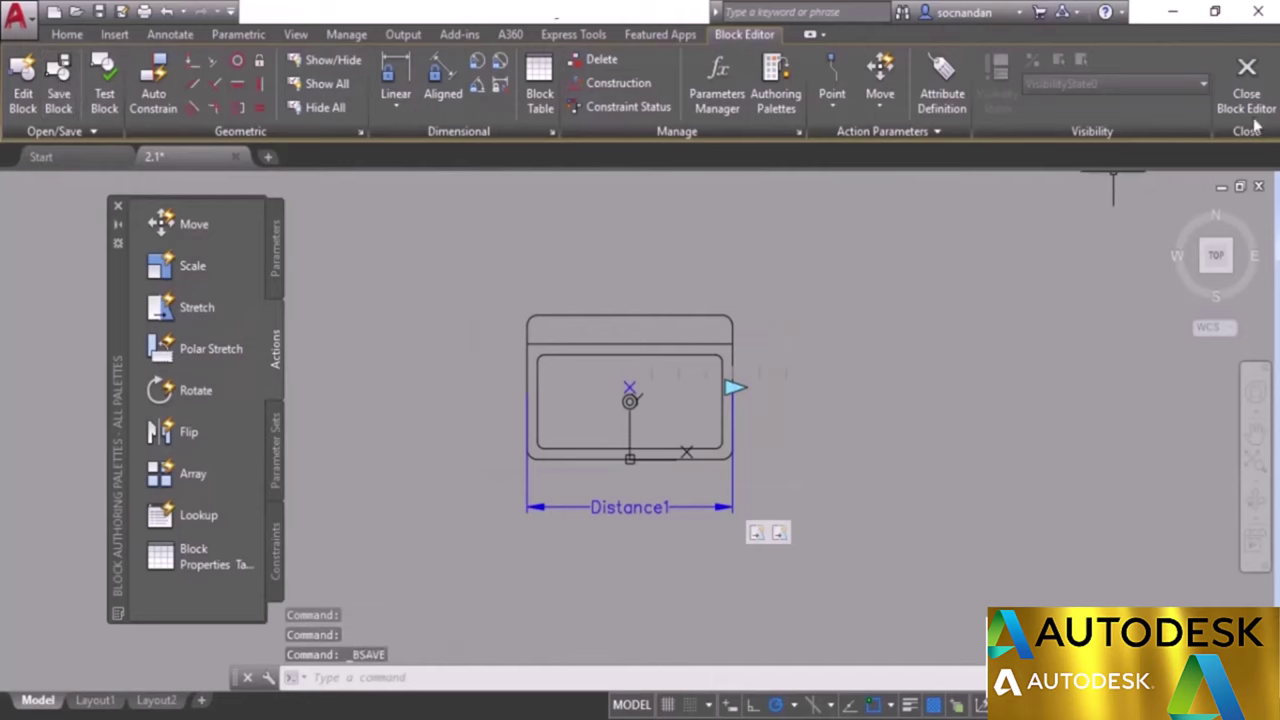
click(1246, 84)
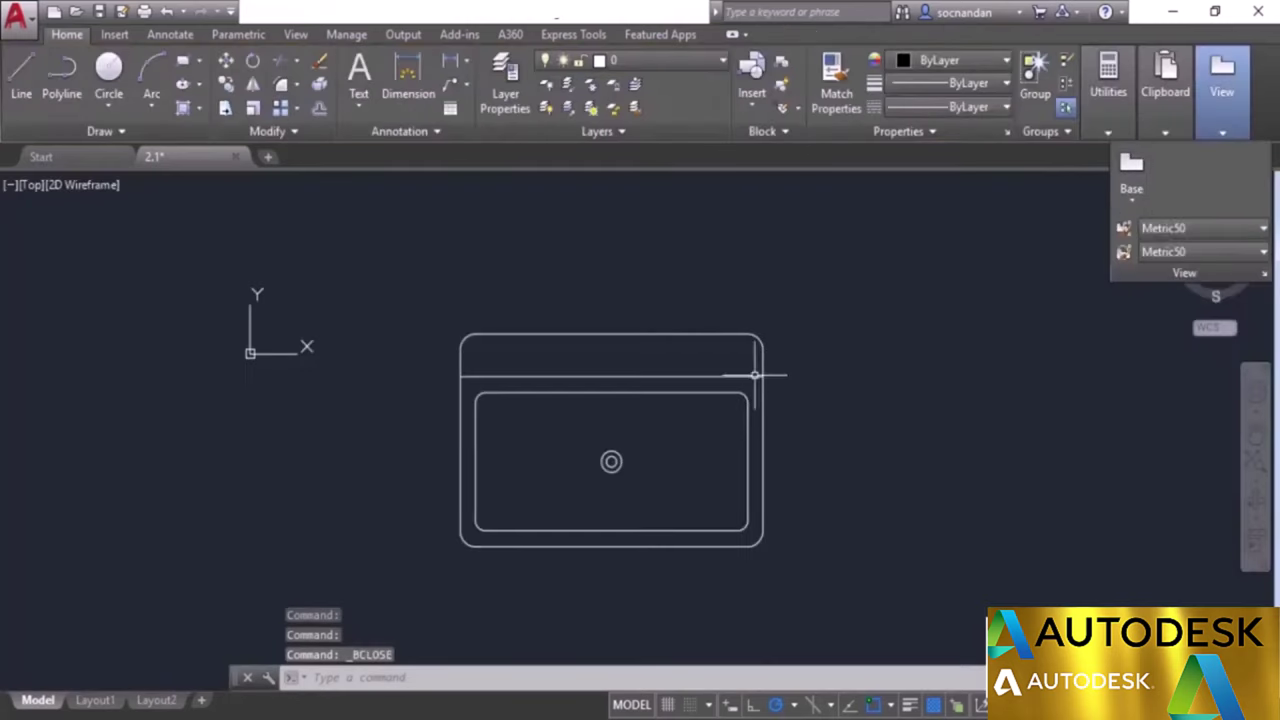
Stretch the Sink block in the drawing inward by one increment from its right end.
click(703, 378)
click(763, 439)
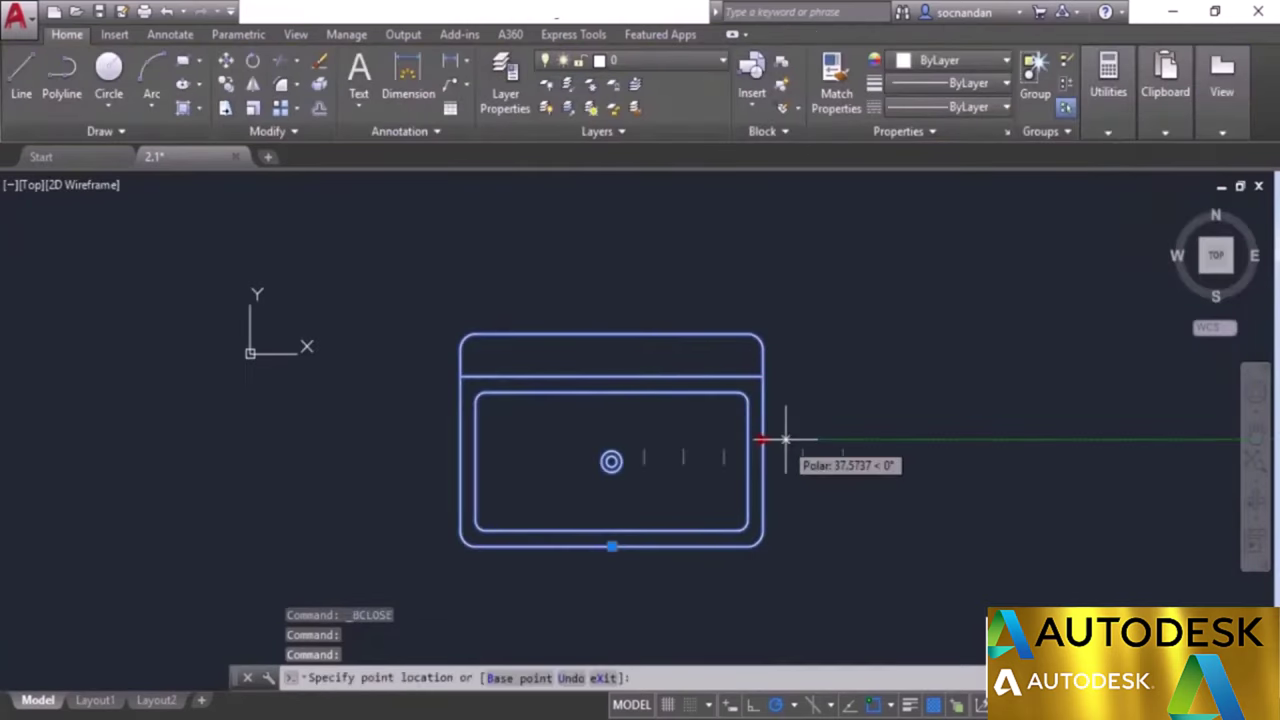
click(726, 439)
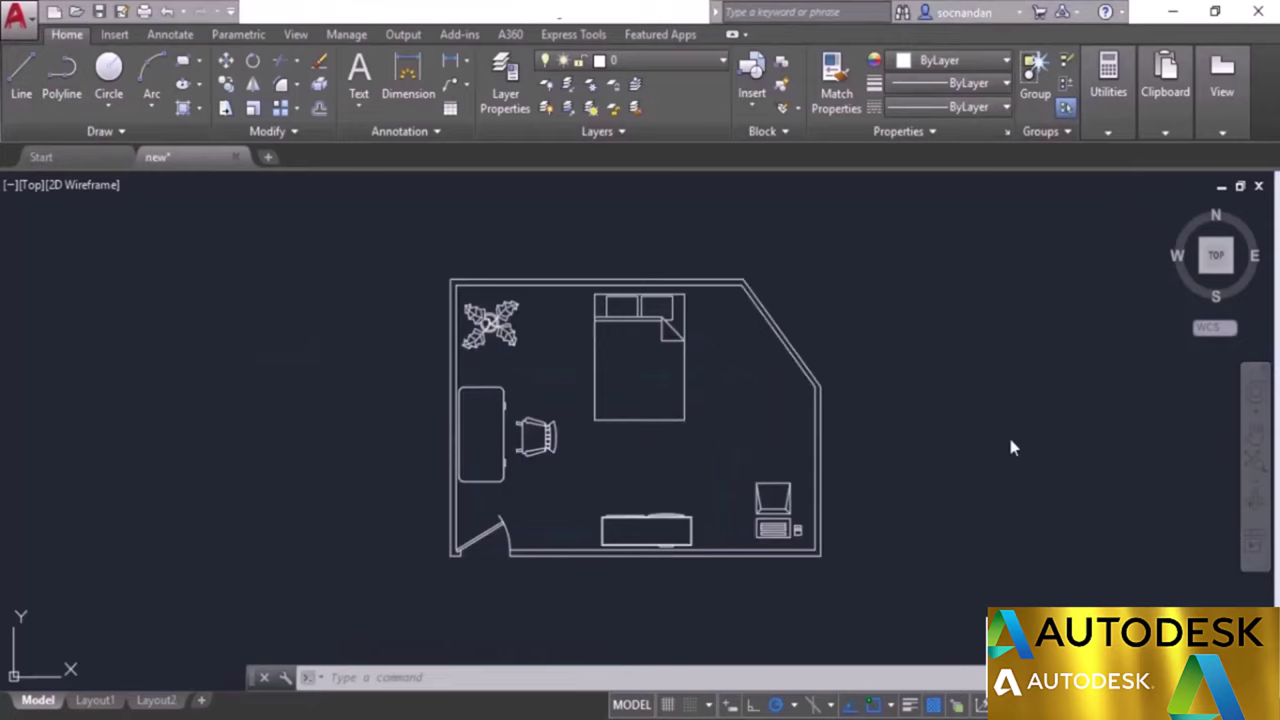
Open the furnished room plan block for editing in the Block Editor.
click(757, 306)
right_click(771, 277)
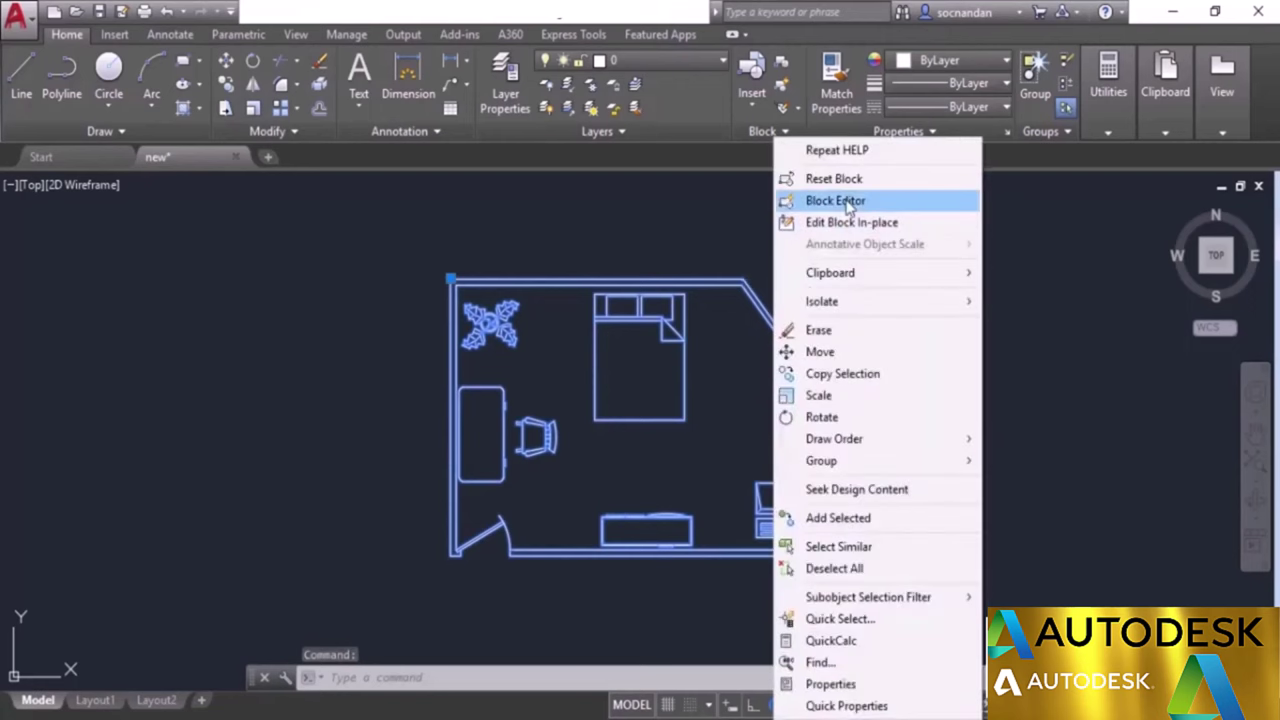
click(849, 204)
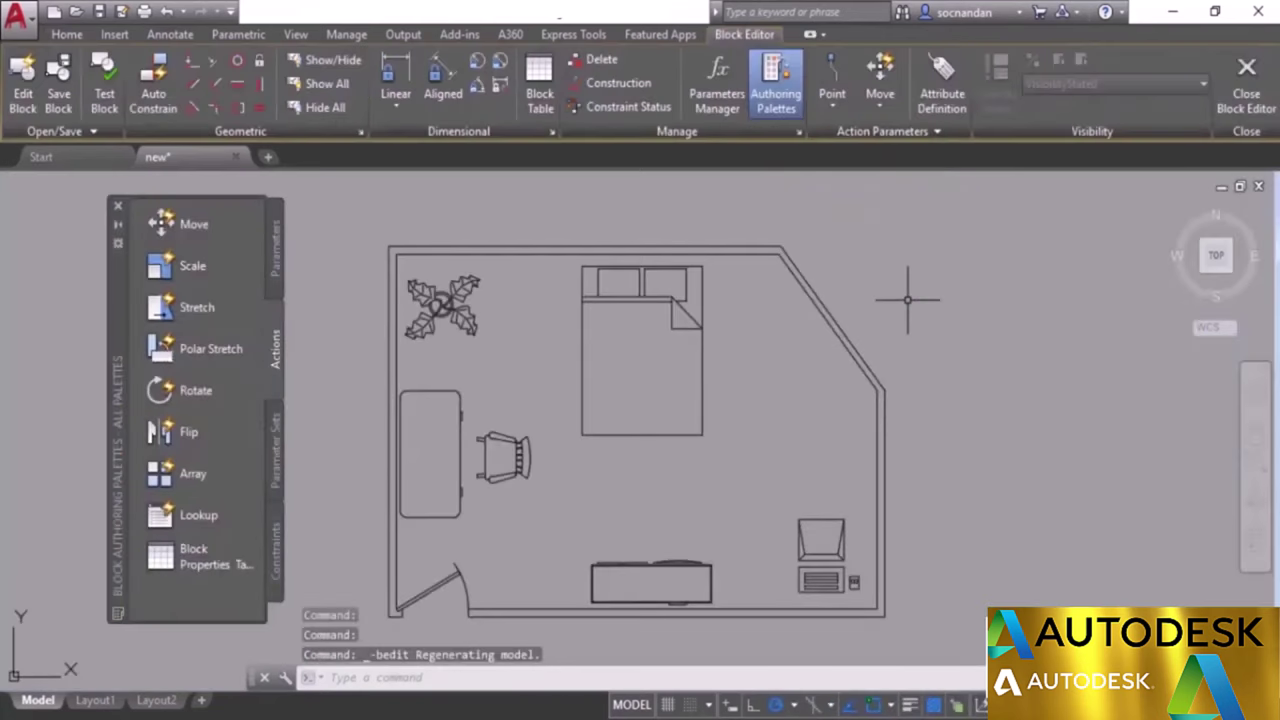
Add a Point parameter at the top-edge midpoint of the computer's monitor, with its label above and slightly to the left.
click(276, 234)
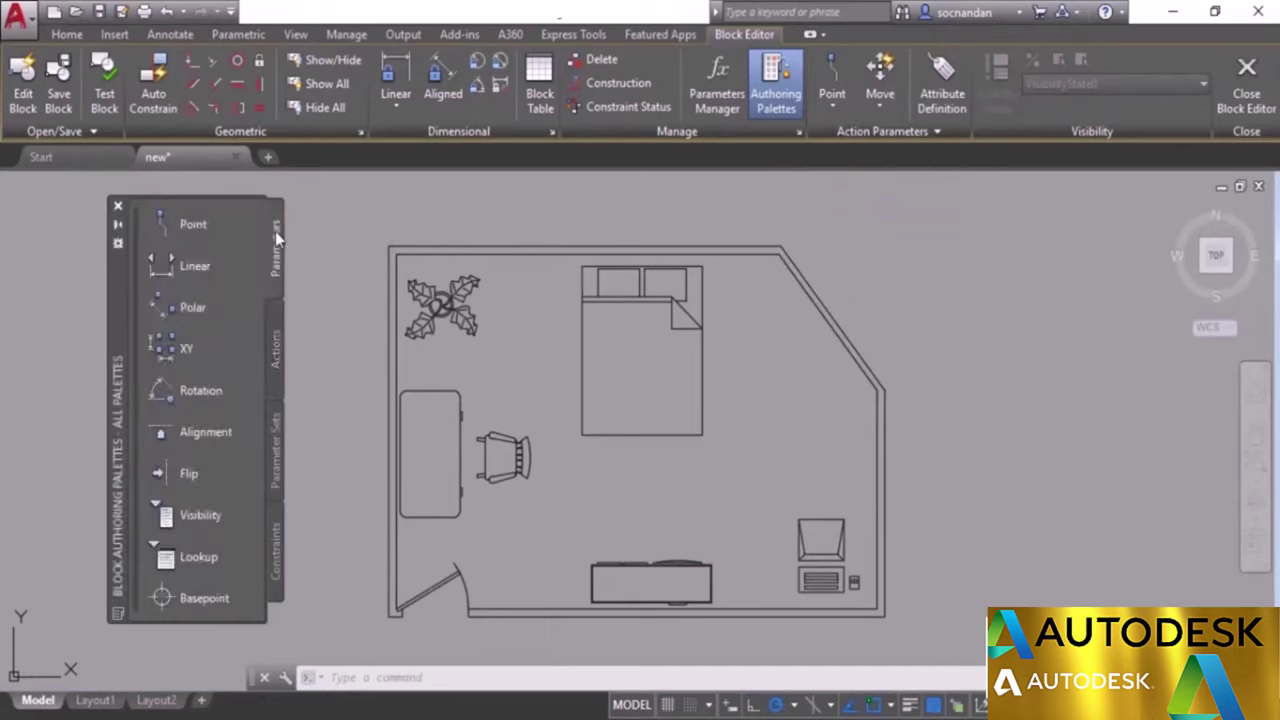
click(213, 228)
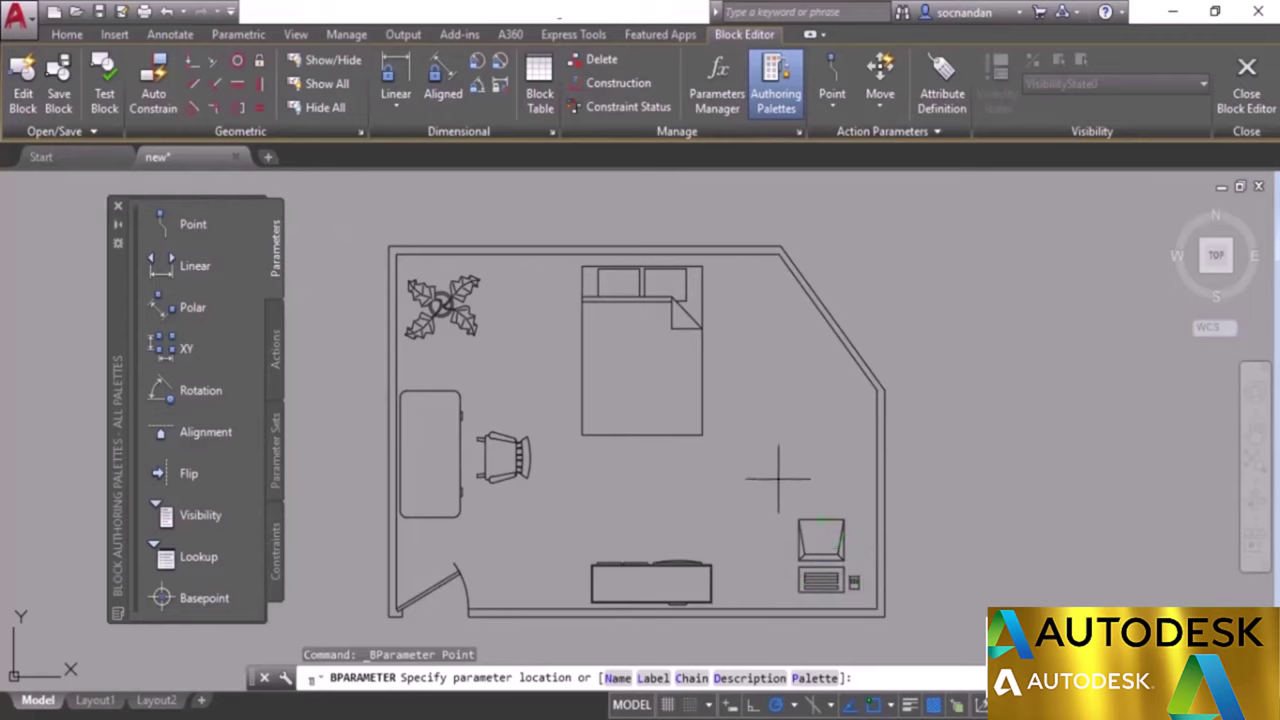
click(820, 520)
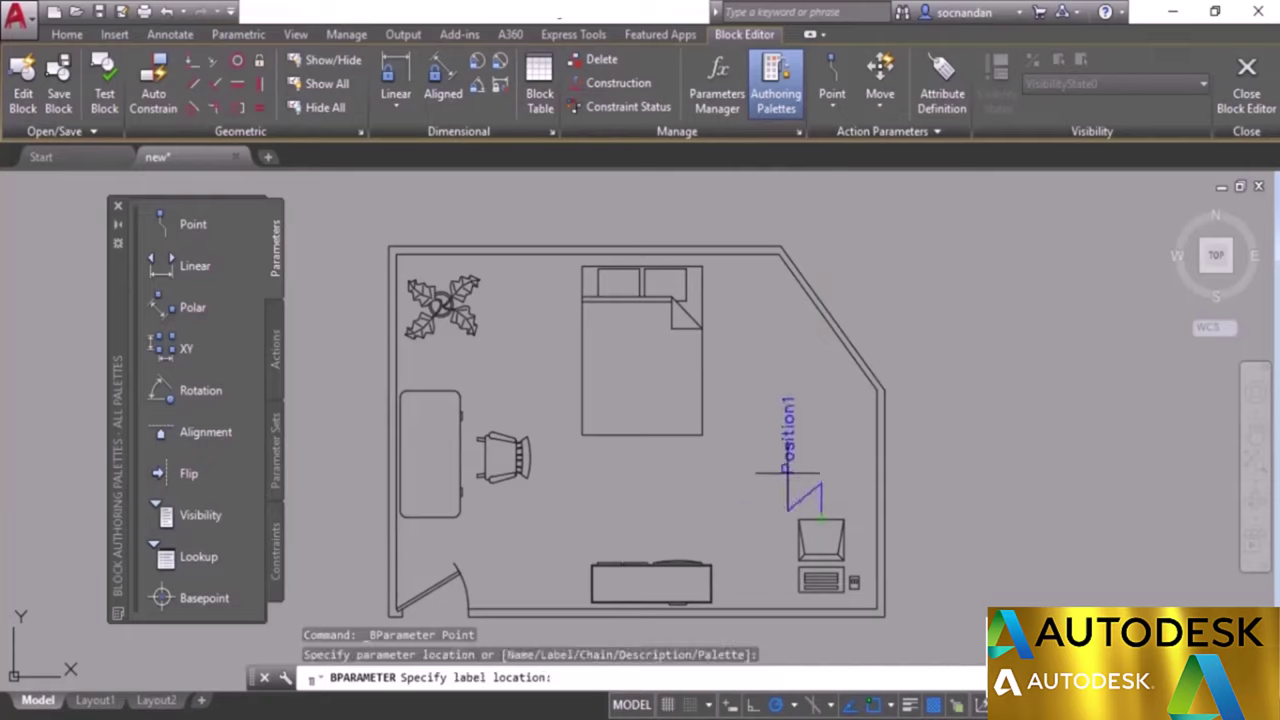
click(787, 452)
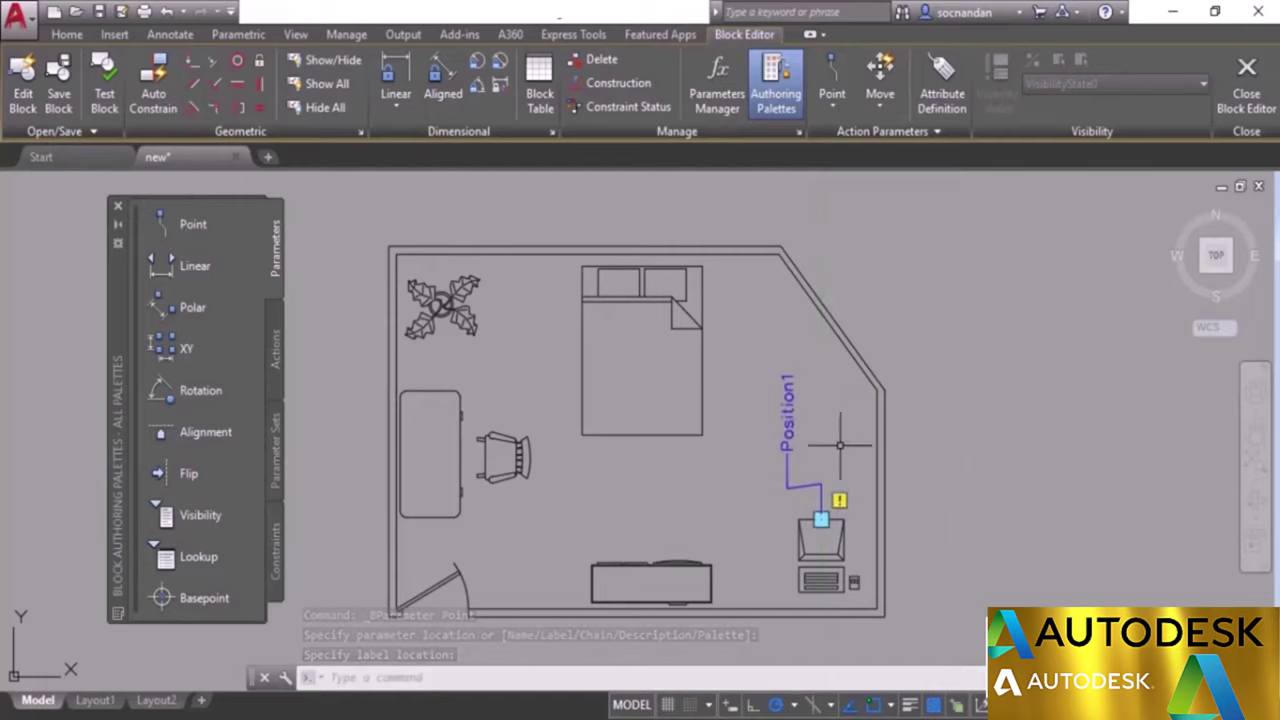
Assign a Move action to the Point parameter, with the monitor, keyboard, mouse and the parameter itself as its selection set.
click(276, 345)
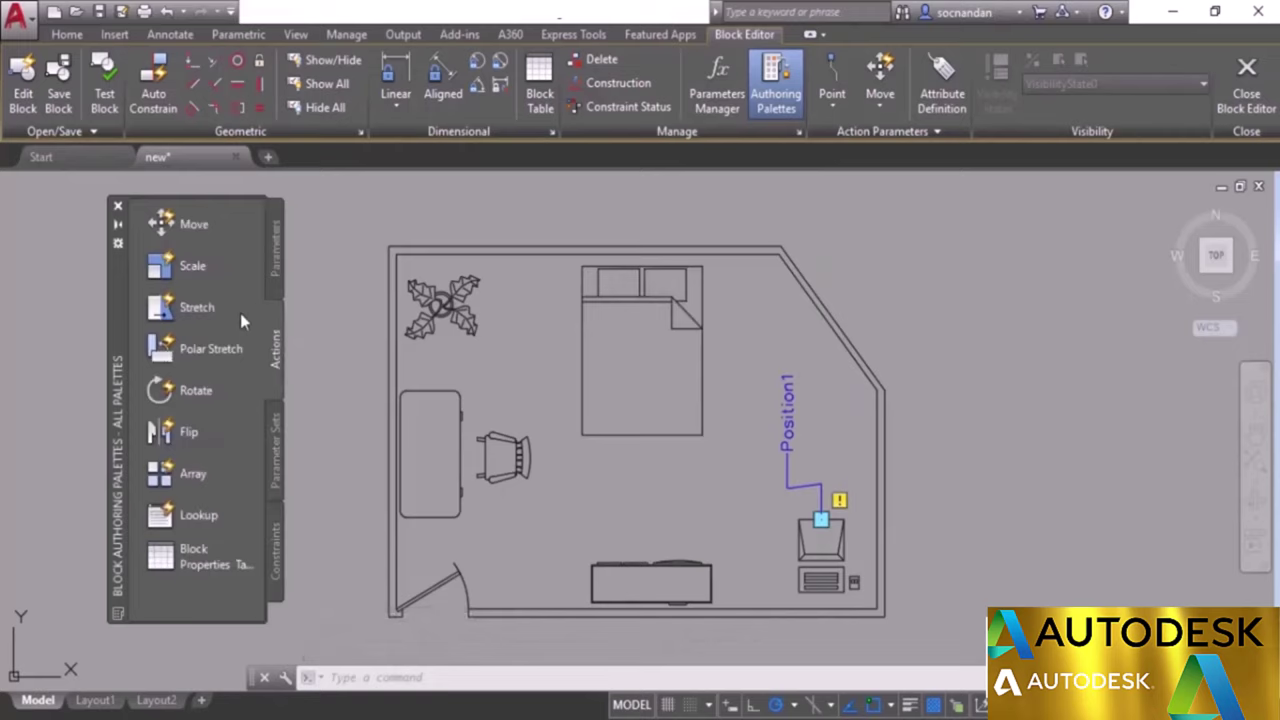
click(182, 225)
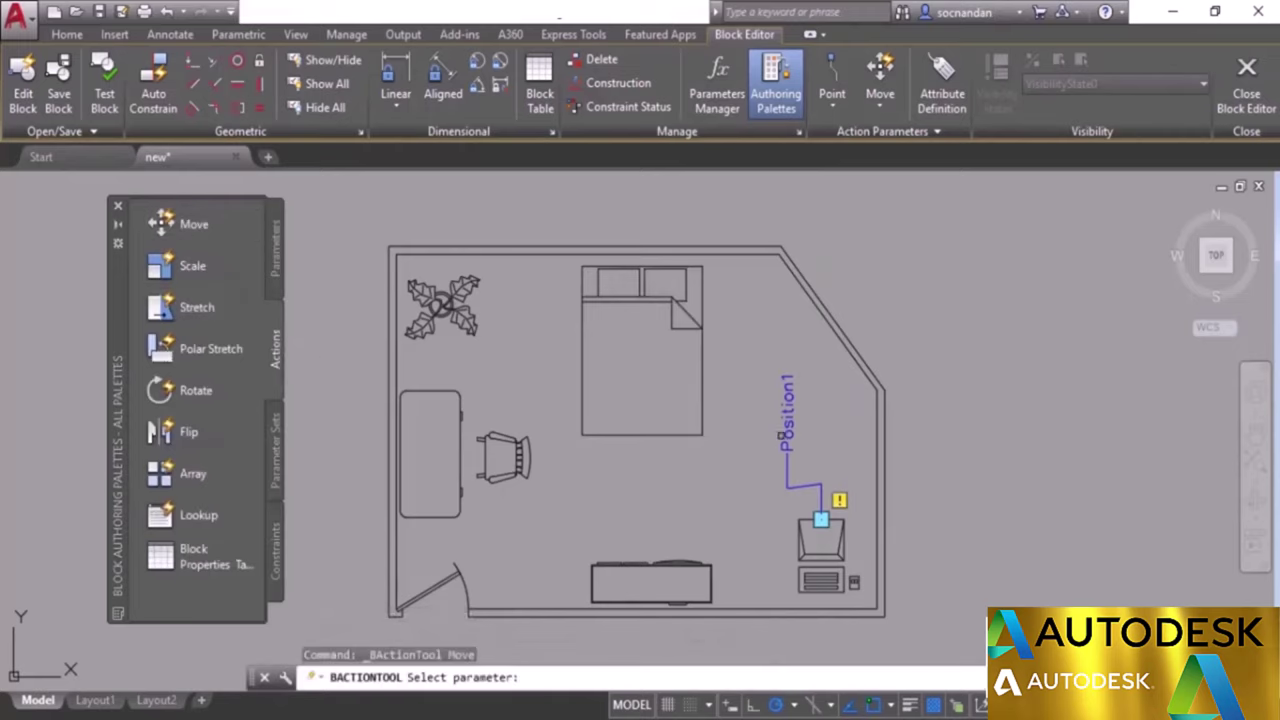
click(784, 437)
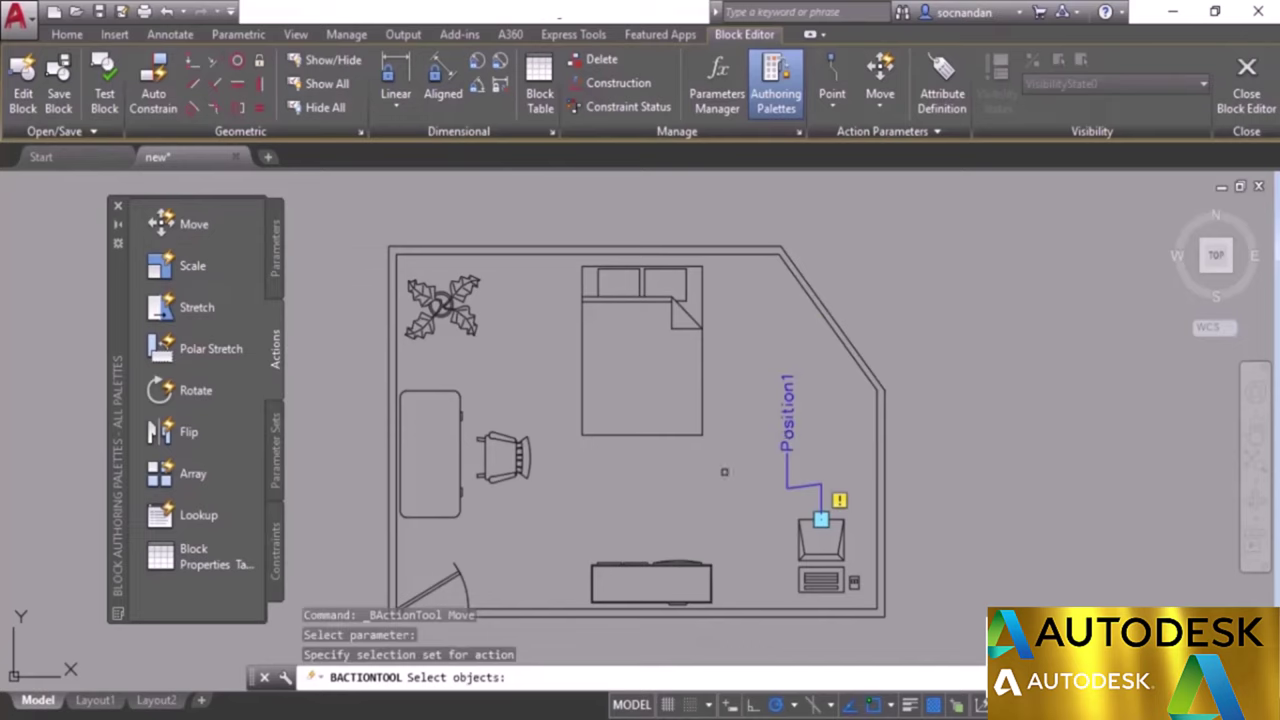
click(782, 507)
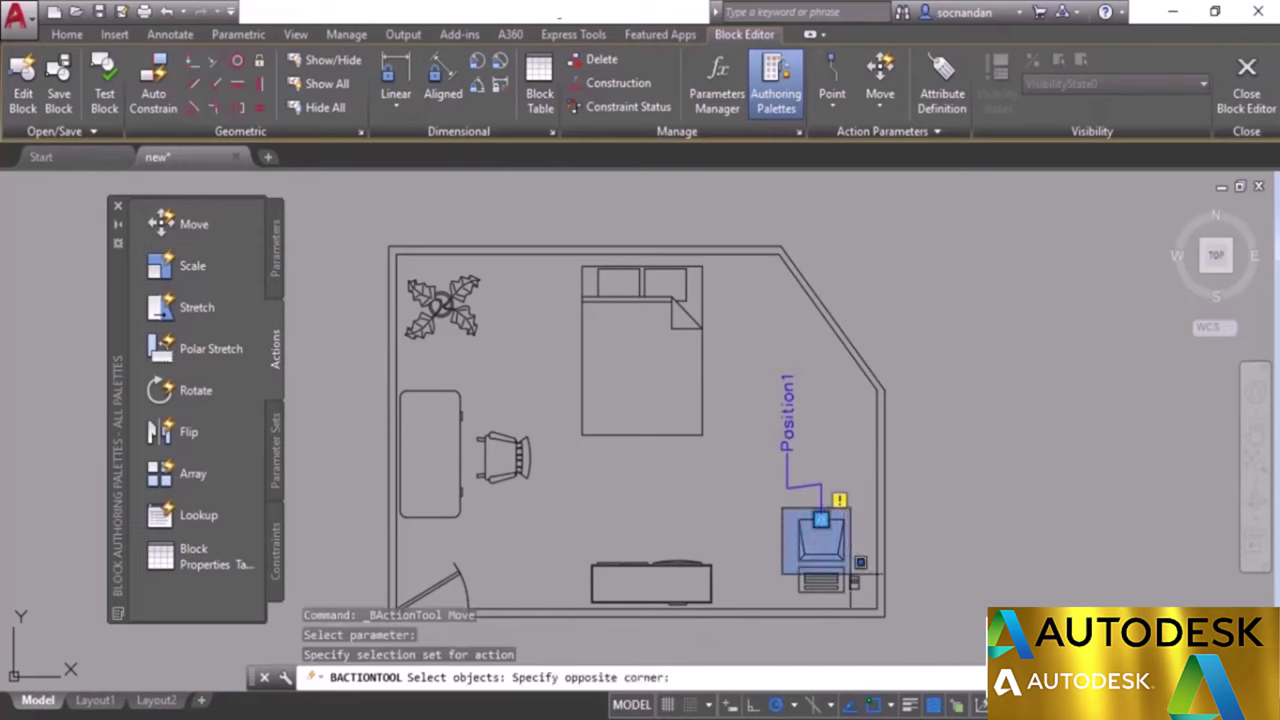
click(869, 601)
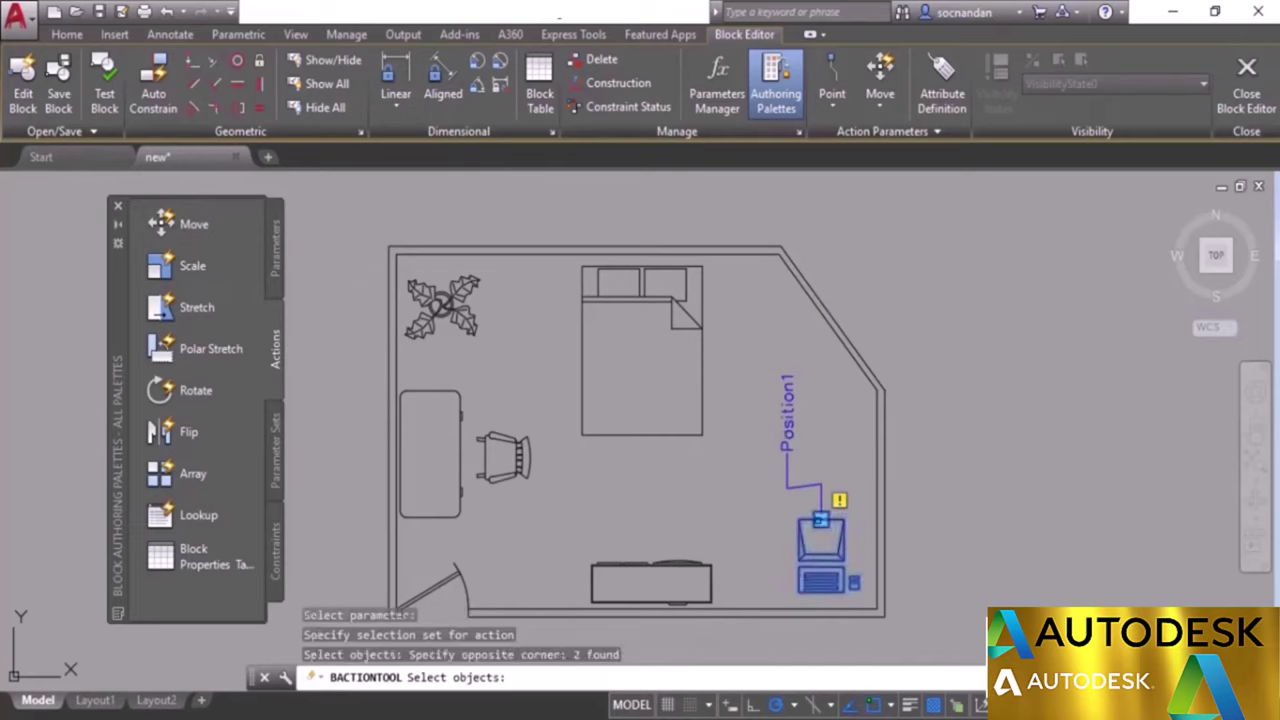
click(788, 422)
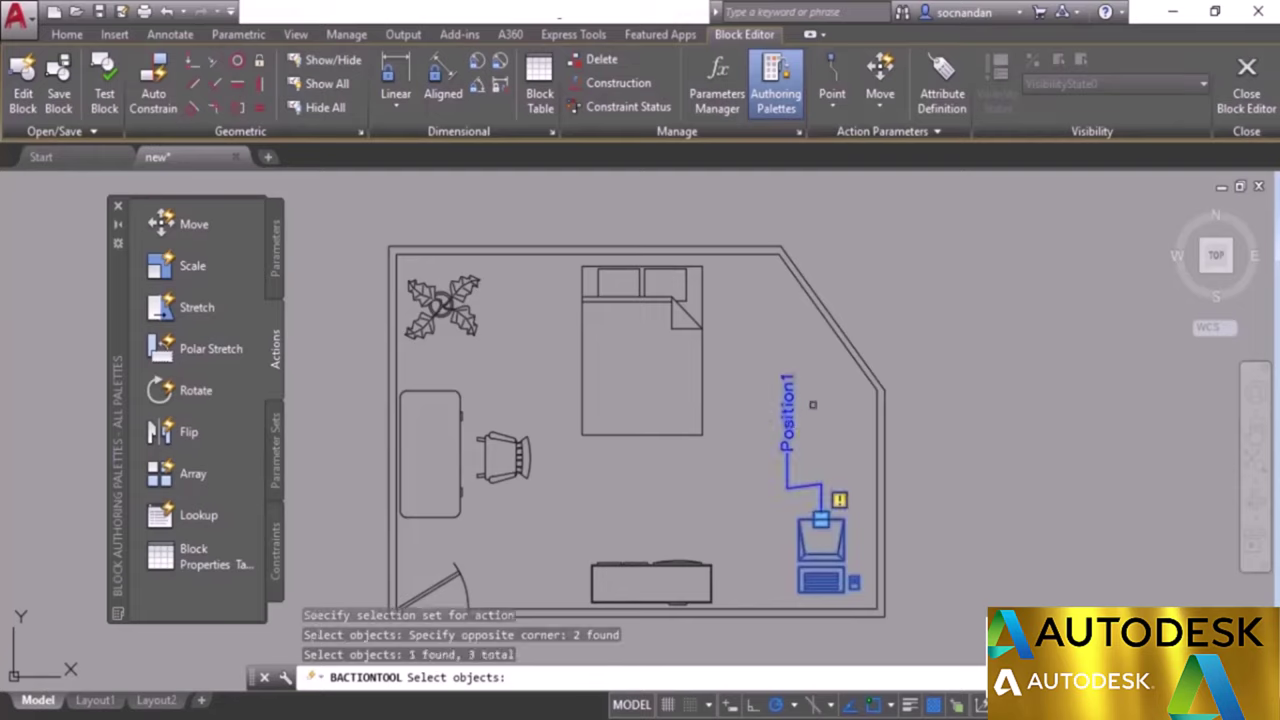
key(Return)
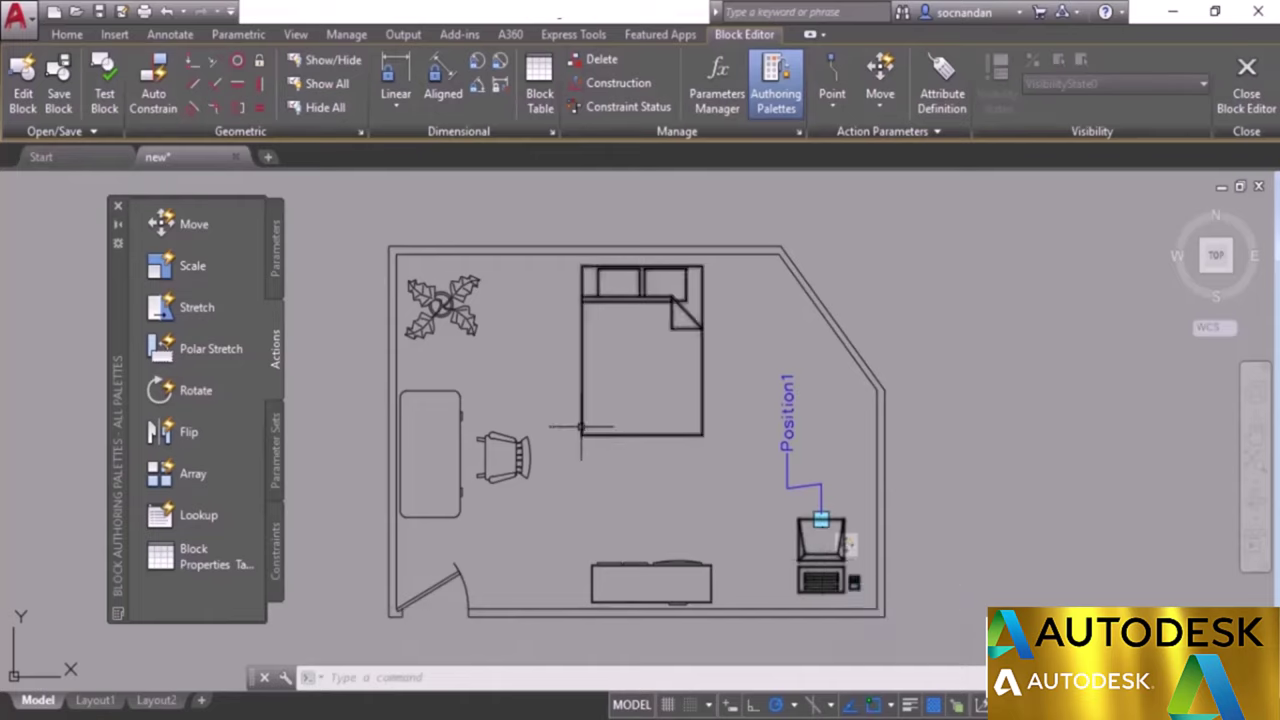
Test the plan block by moving the computer to three different spots in the room, and close the test.
click(106, 92)
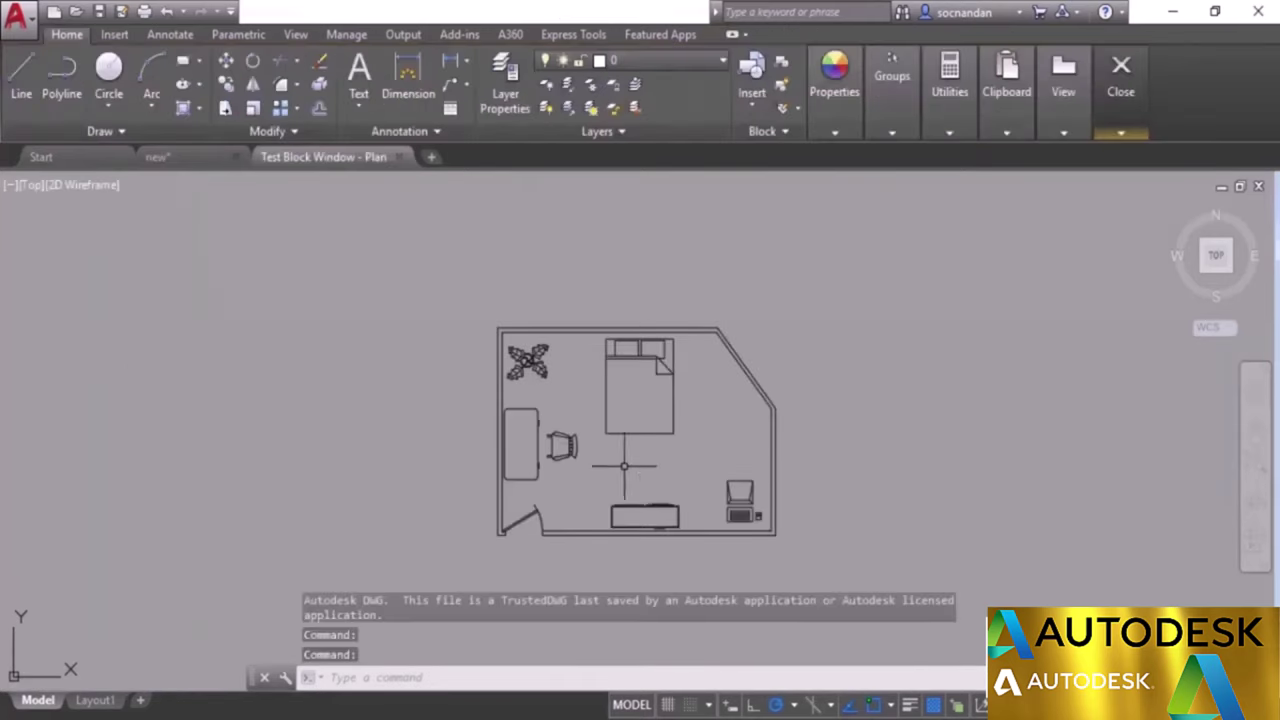
click(770, 458)
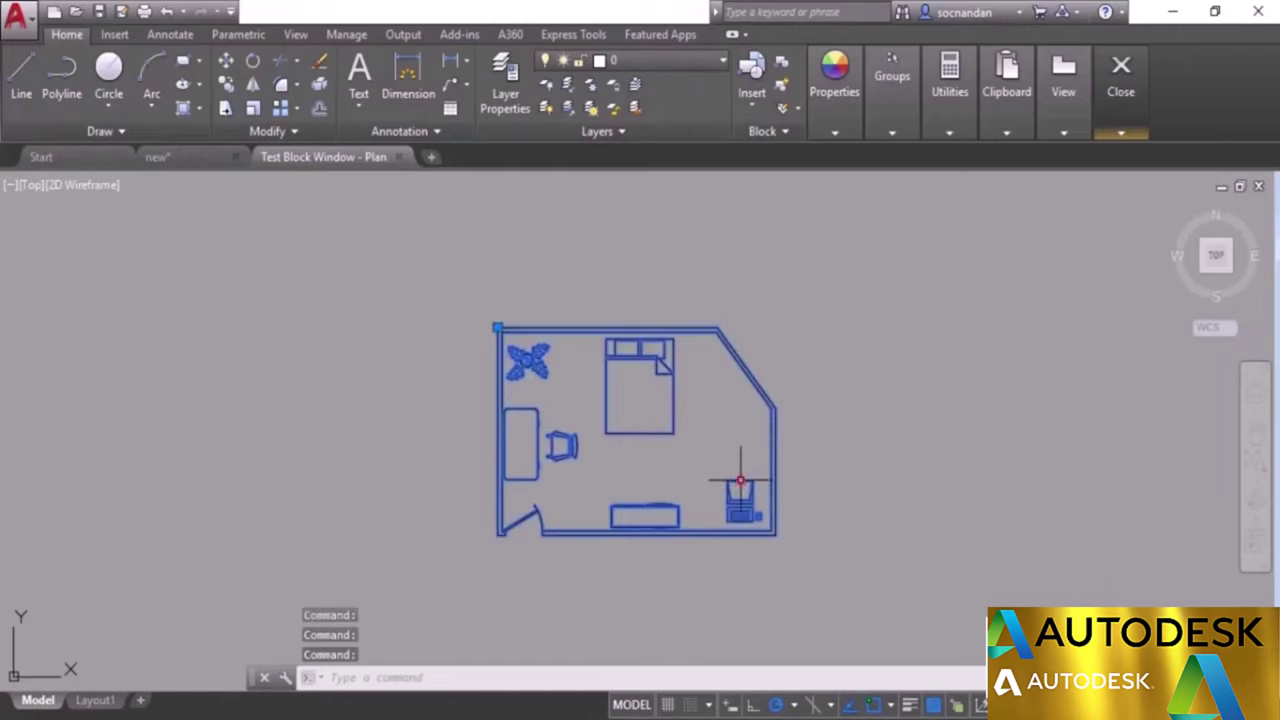
click(740, 481)
click(711, 408)
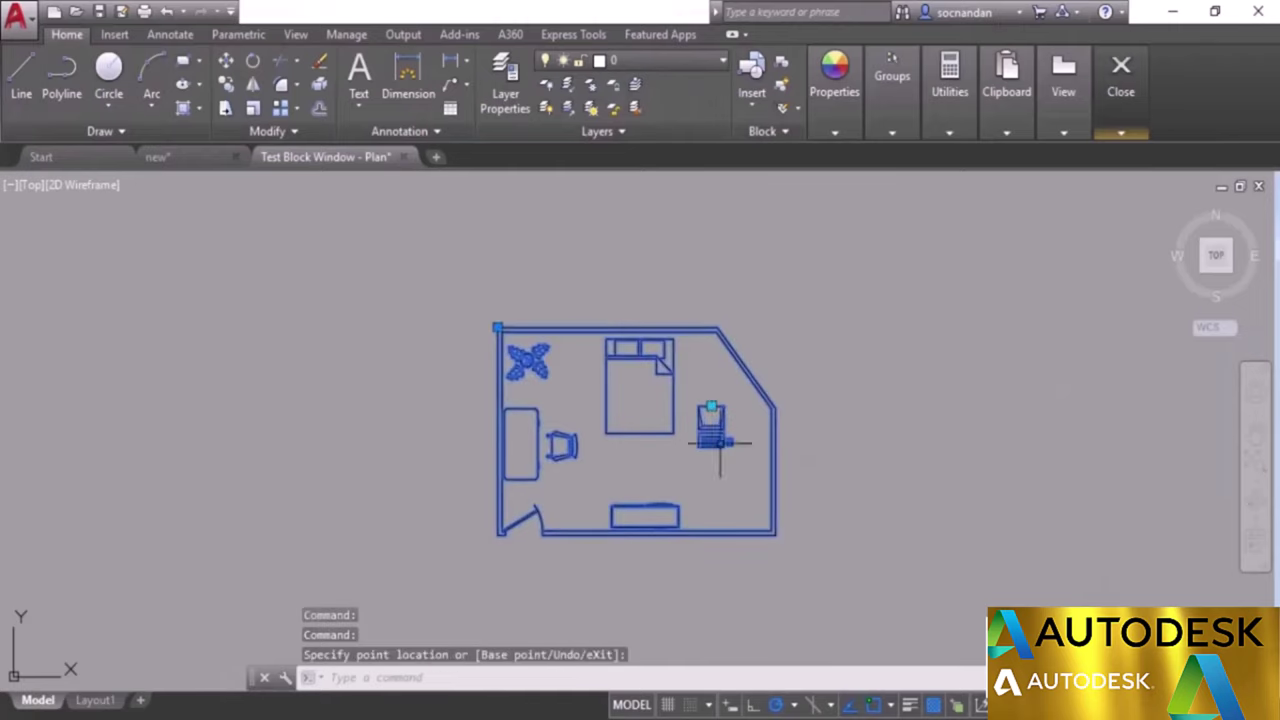
click(711, 408)
click(722, 488)
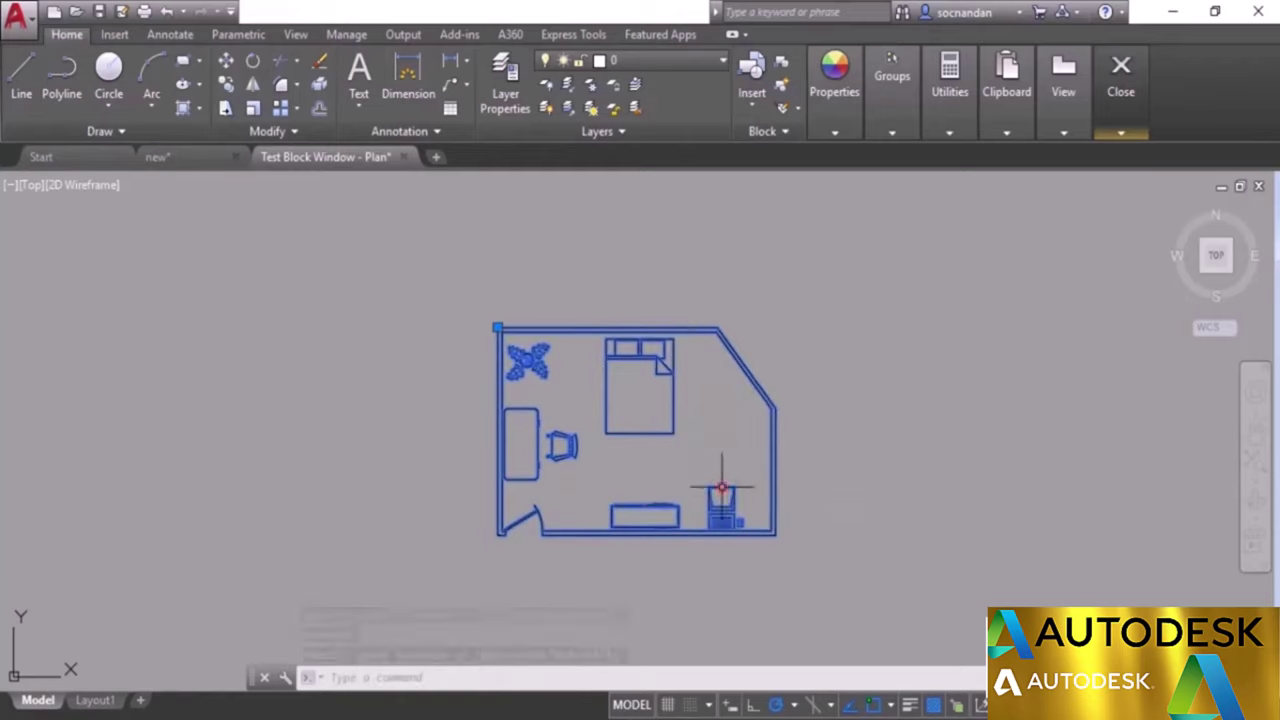
click(722, 488)
click(722, 458)
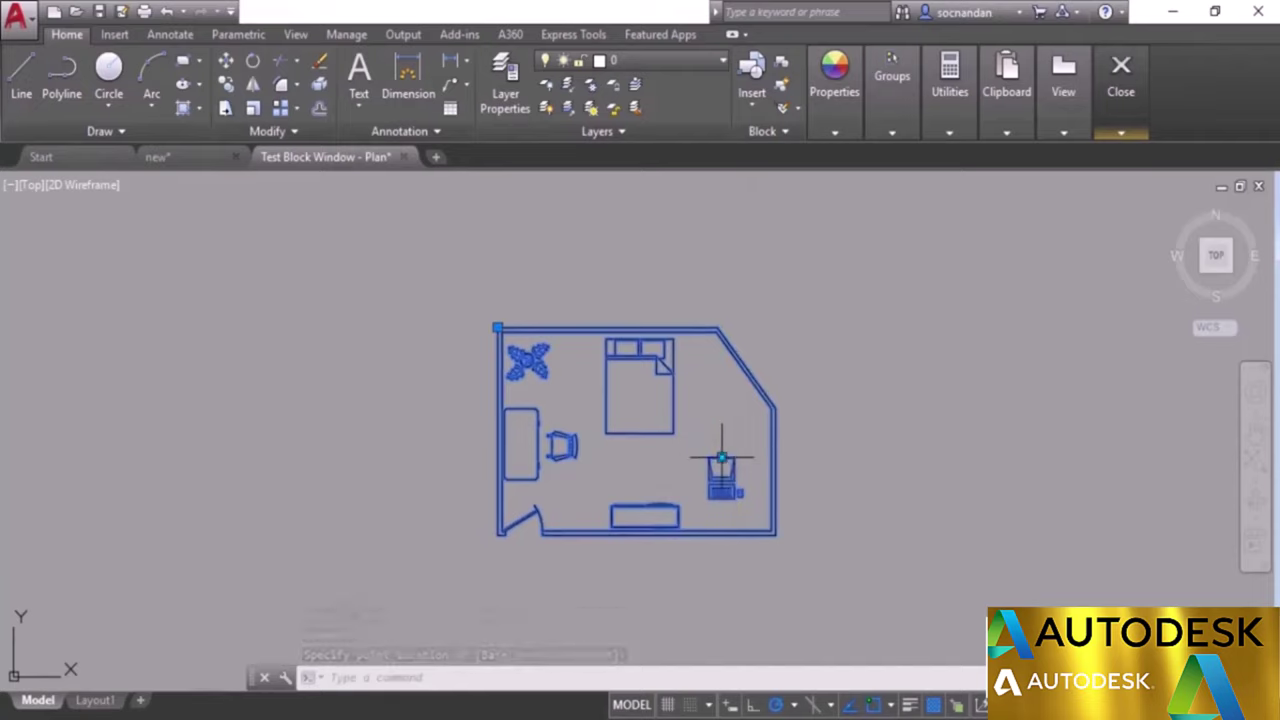
mouse_move(1121, 80)
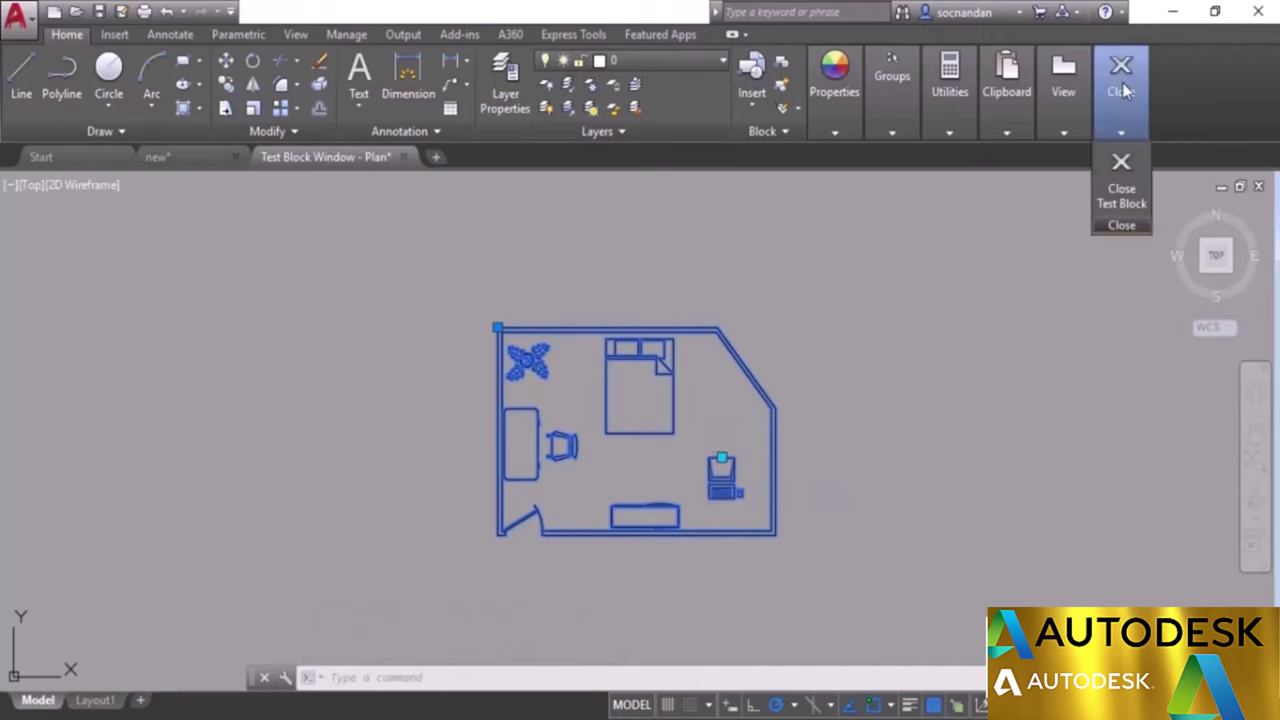
click(1123, 178)
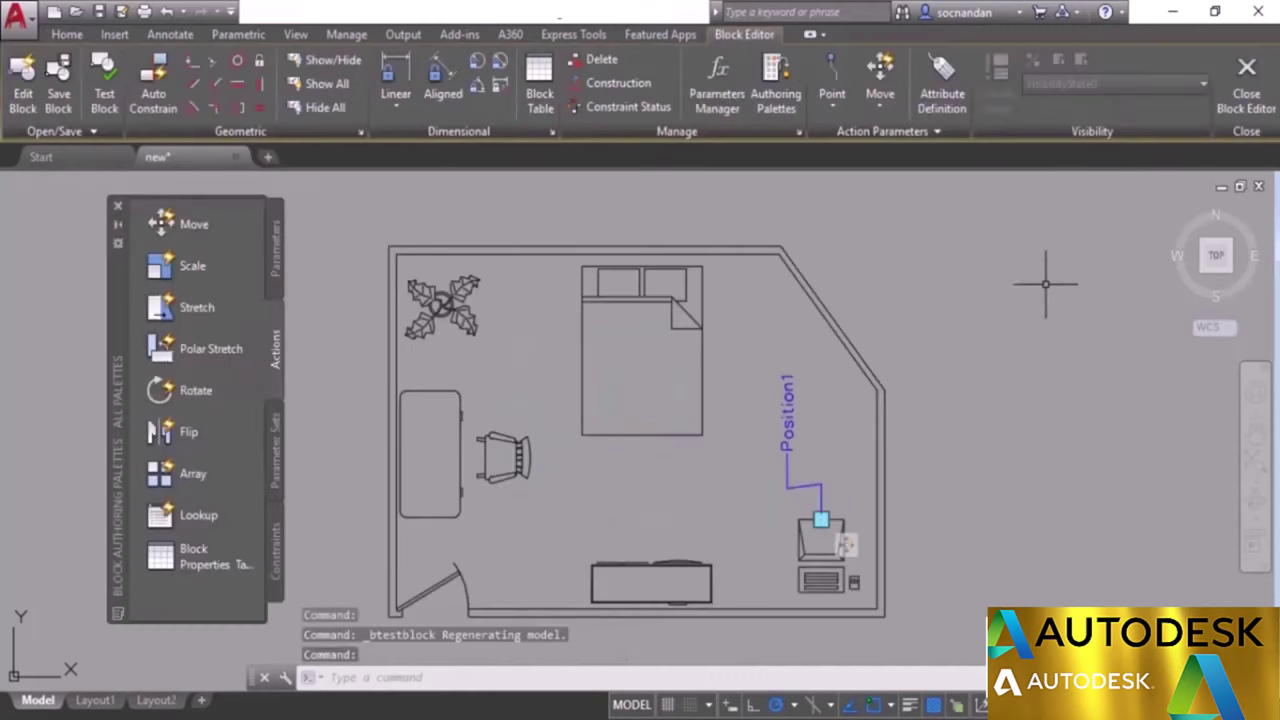
Add a Rotation parameter based at the keyboard's bottom-edge midpoint, with a radius of about 1'-10 5/8" and default angle 0.
click(277, 243)
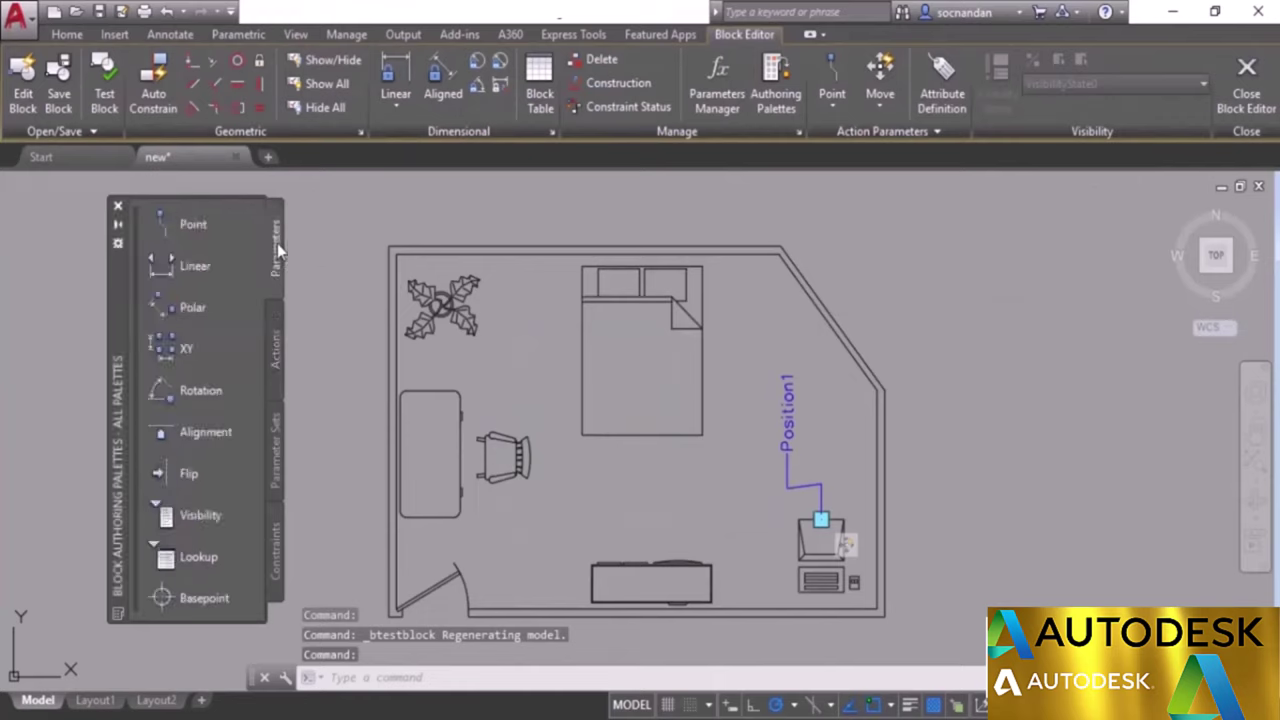
click(194, 389)
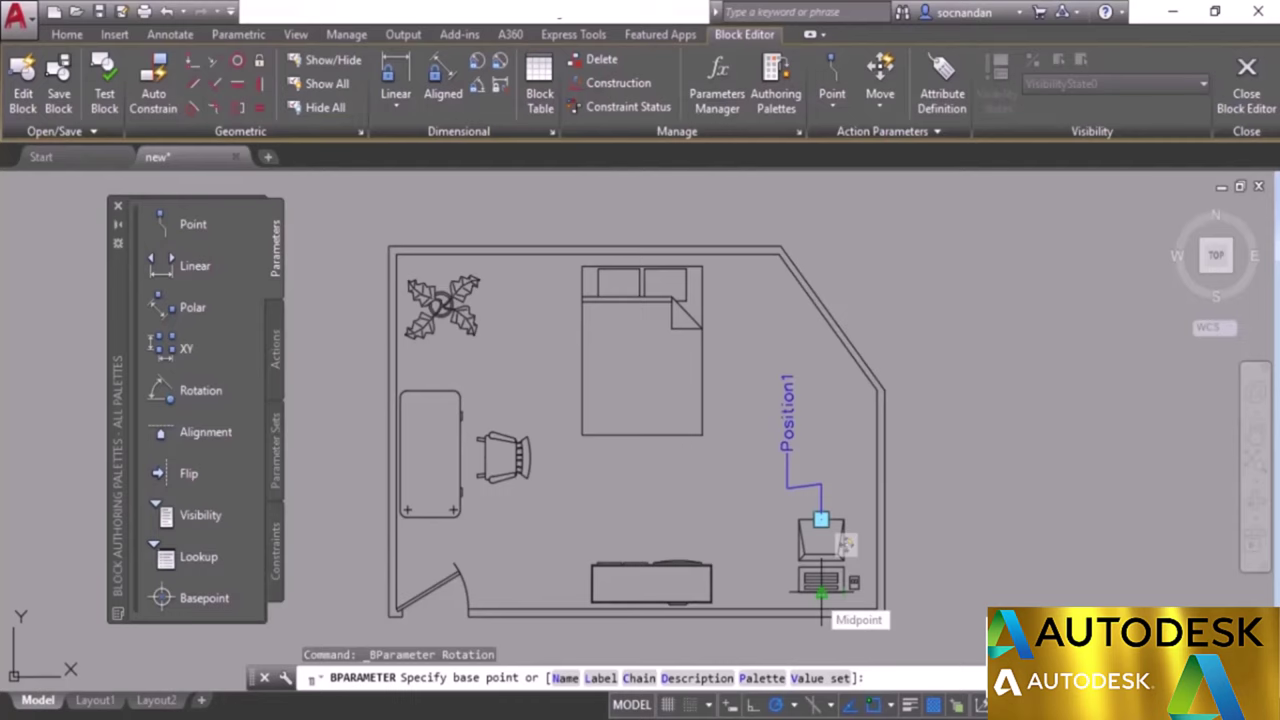
click(821, 595)
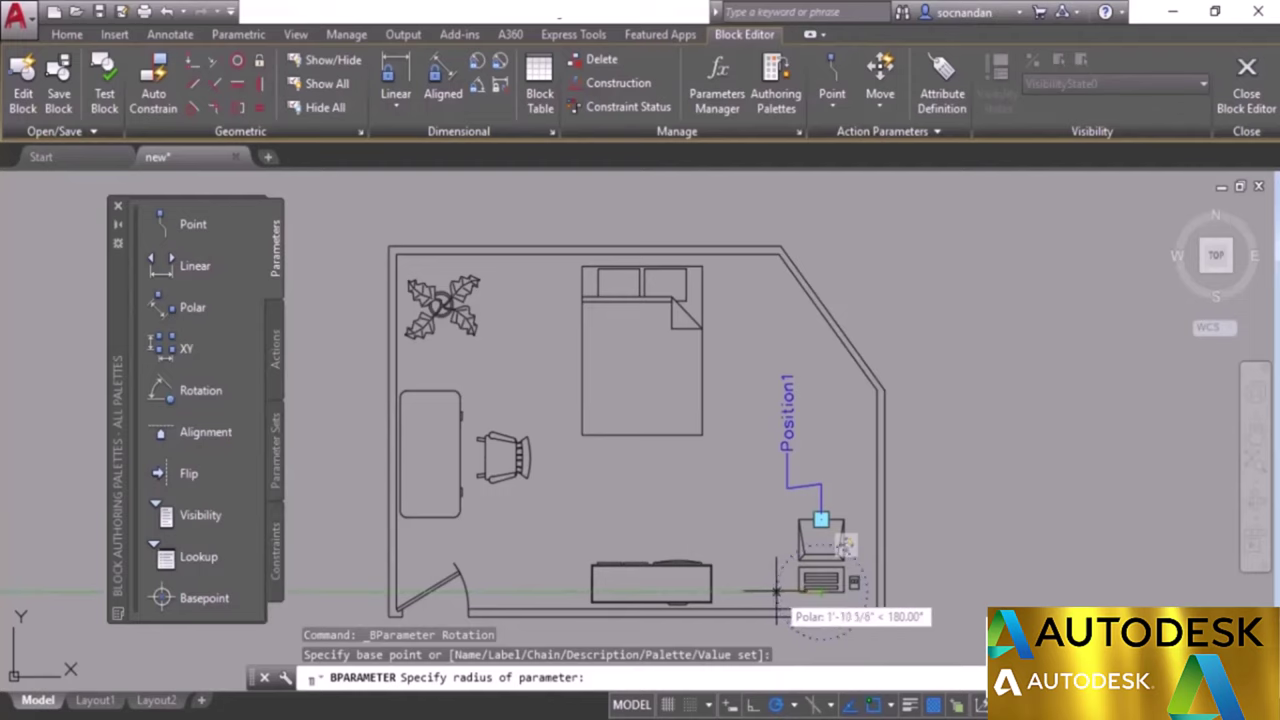
click(776, 591)
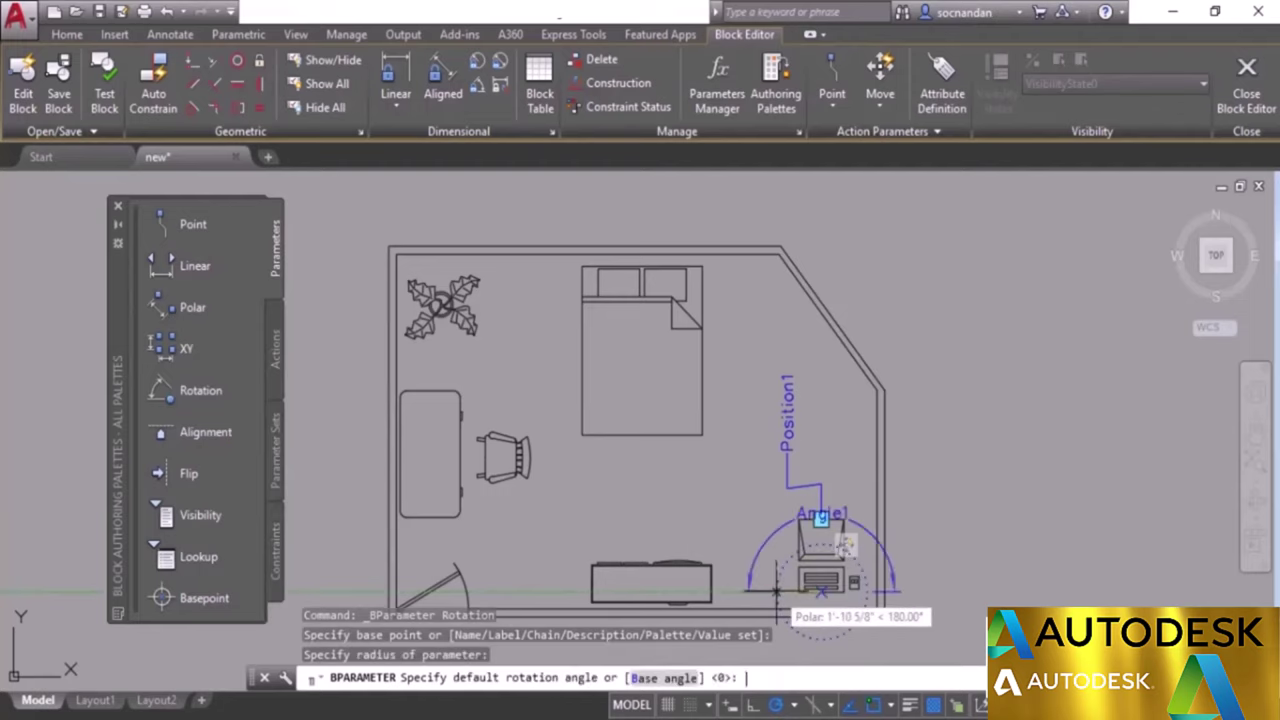
key(Return)
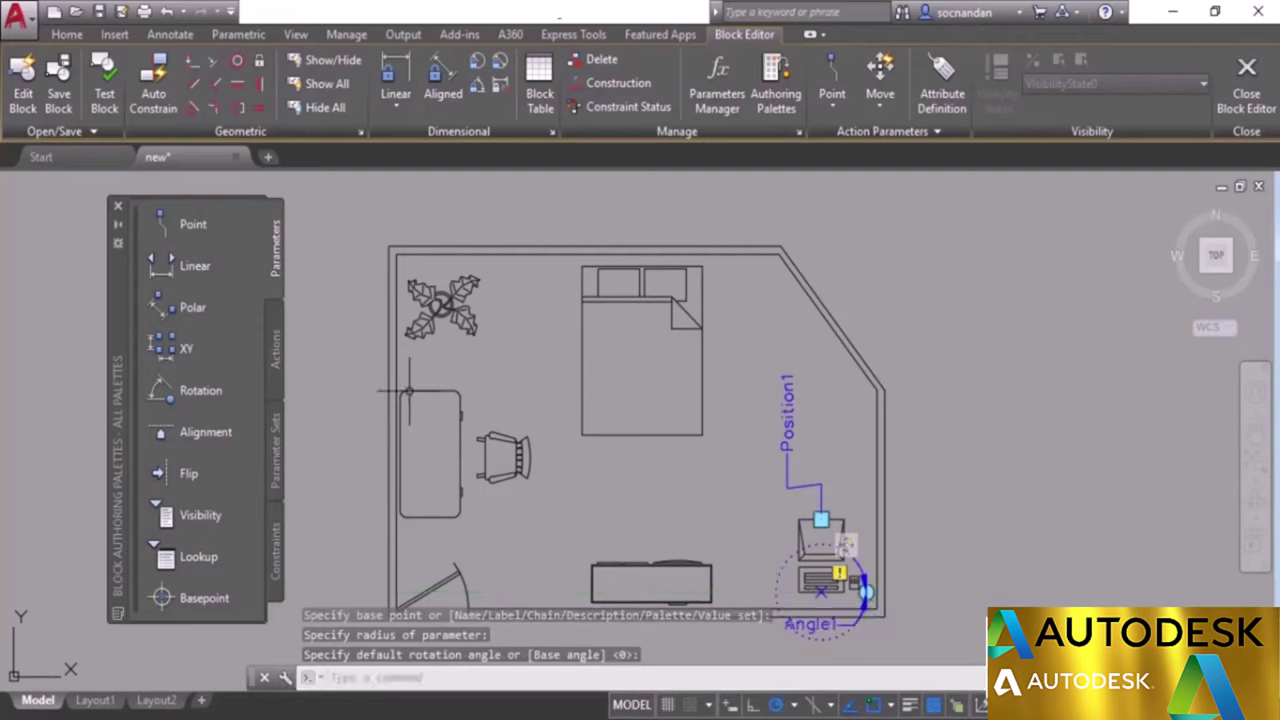
Assign a Rotate action to the computer's Rotation parameter, including the monitor, keyboard, mouse and Point parameter in its selection set.
click(272, 347)
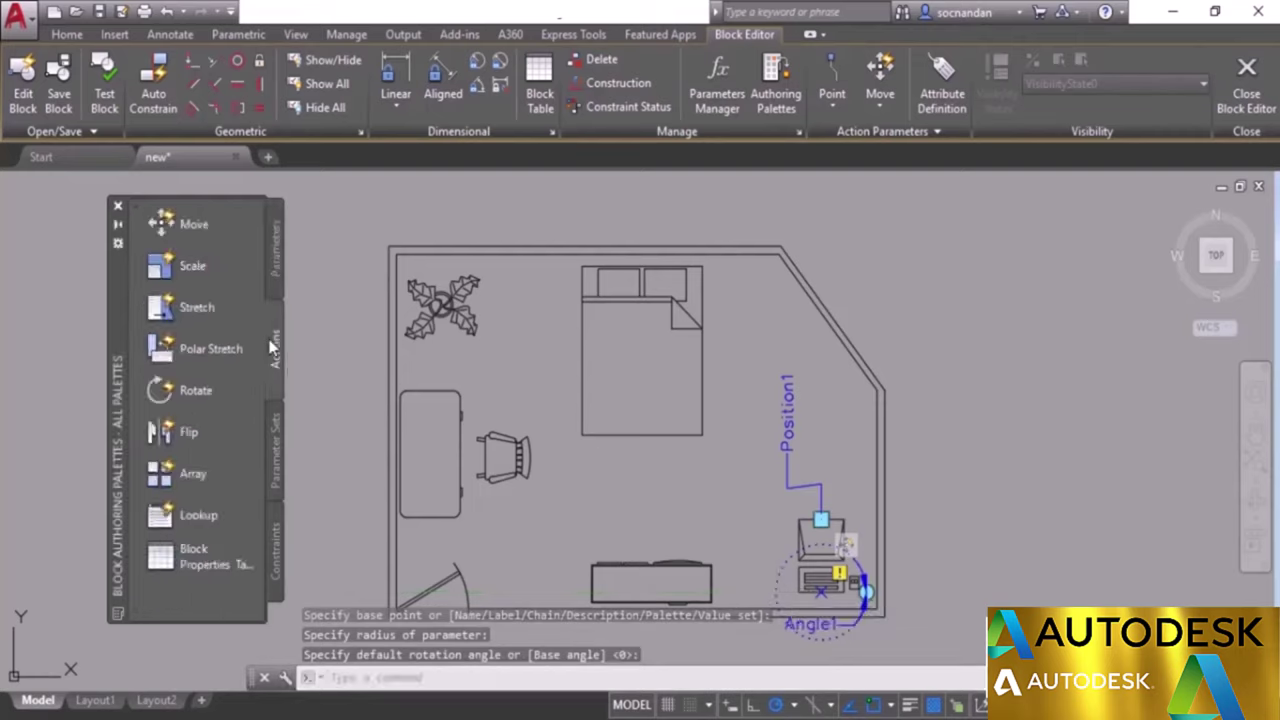
click(220, 389)
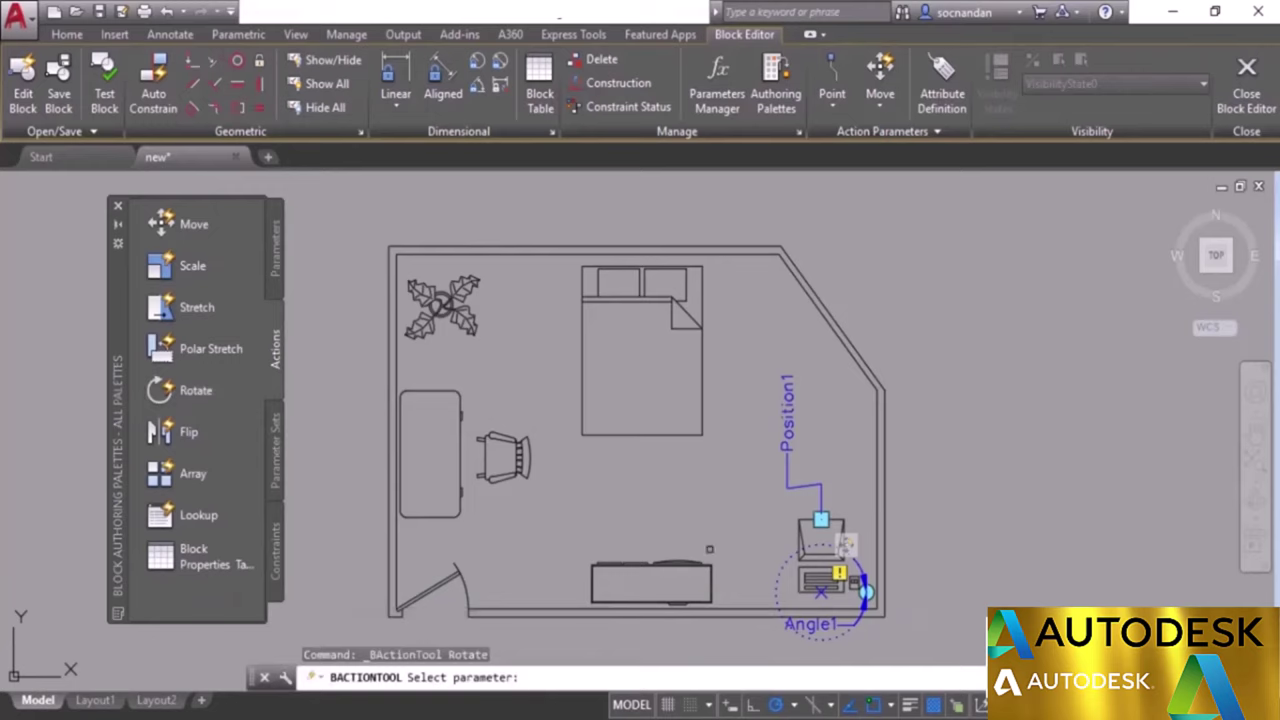
click(815, 615)
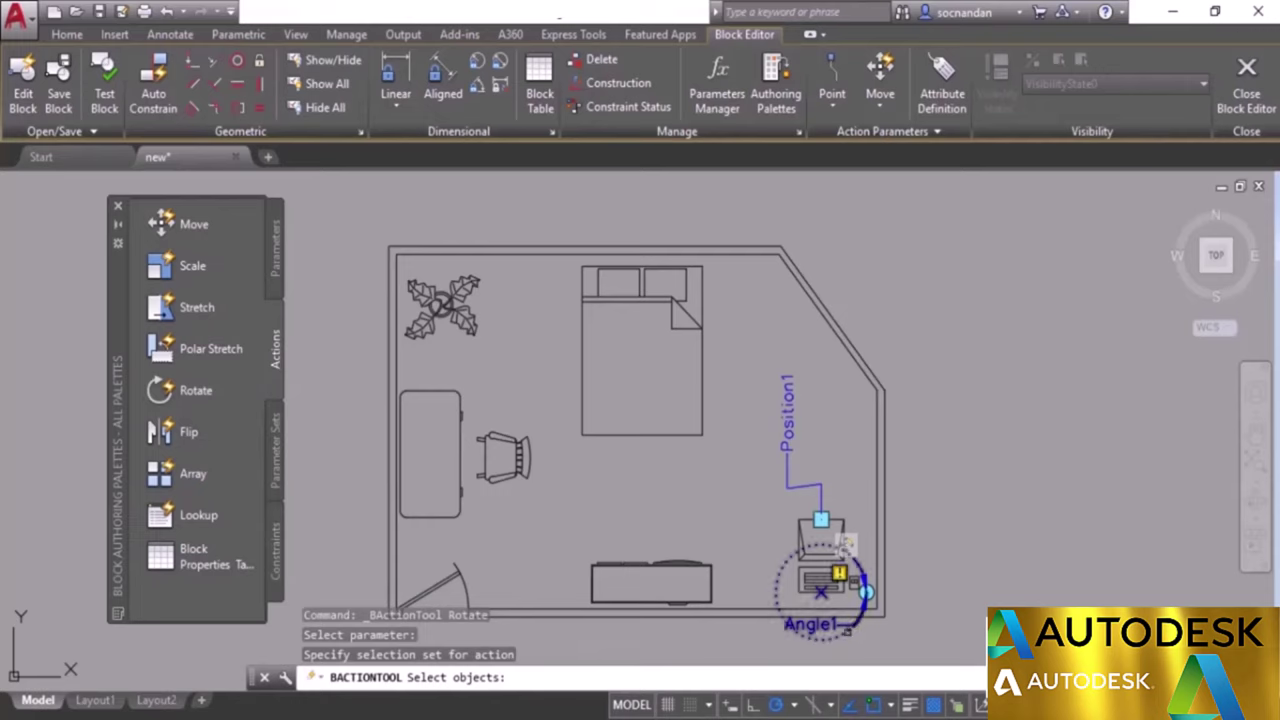
click(846, 544)
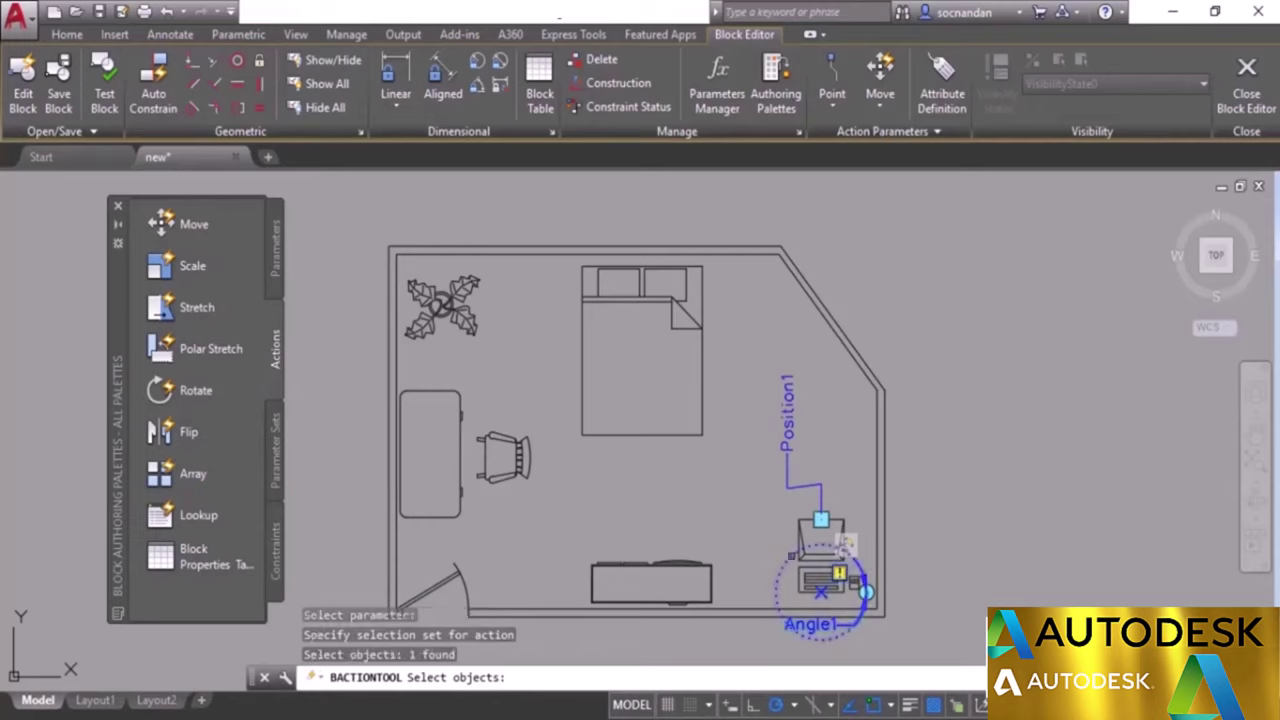
click(771, 496)
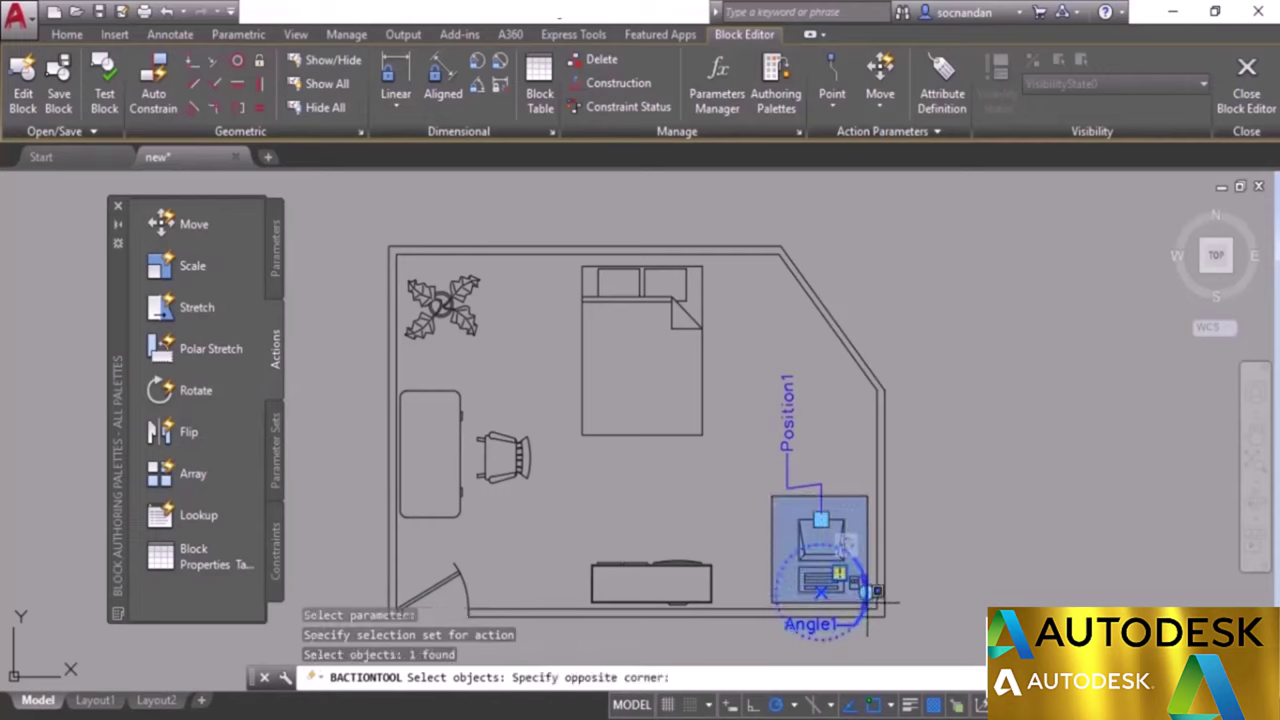
click(874, 622)
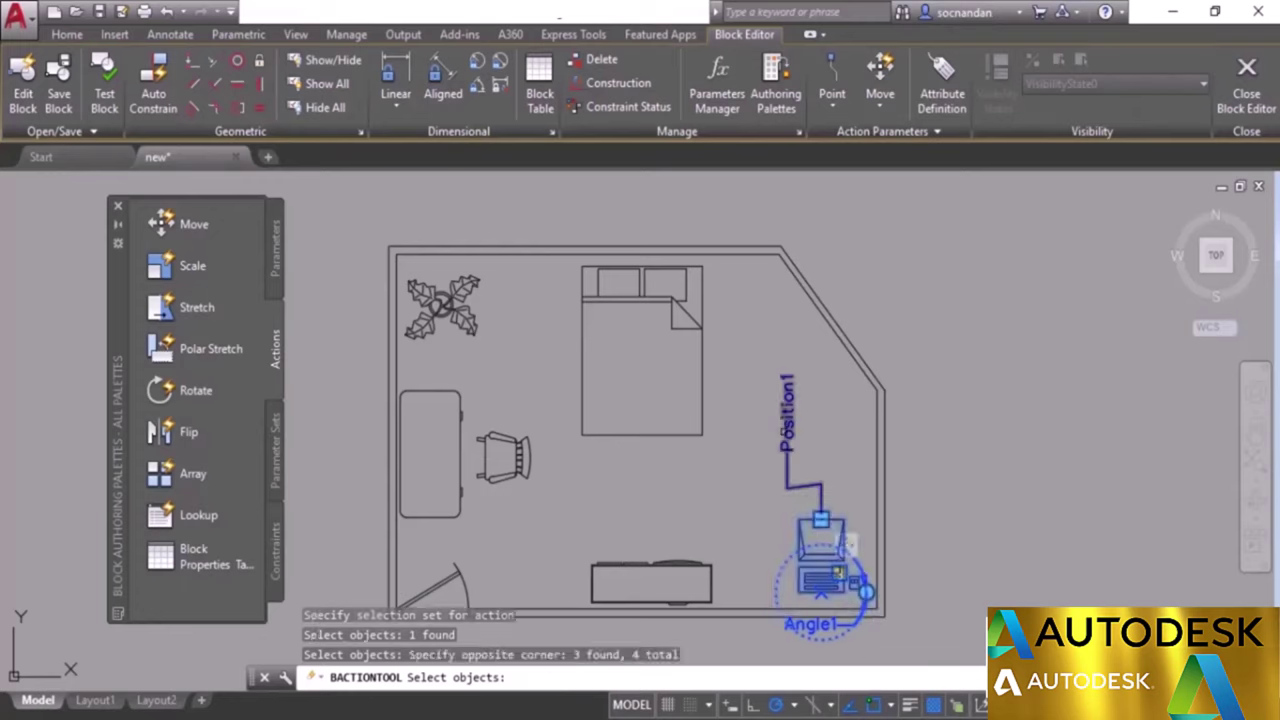
click(786, 430)
key(Return)
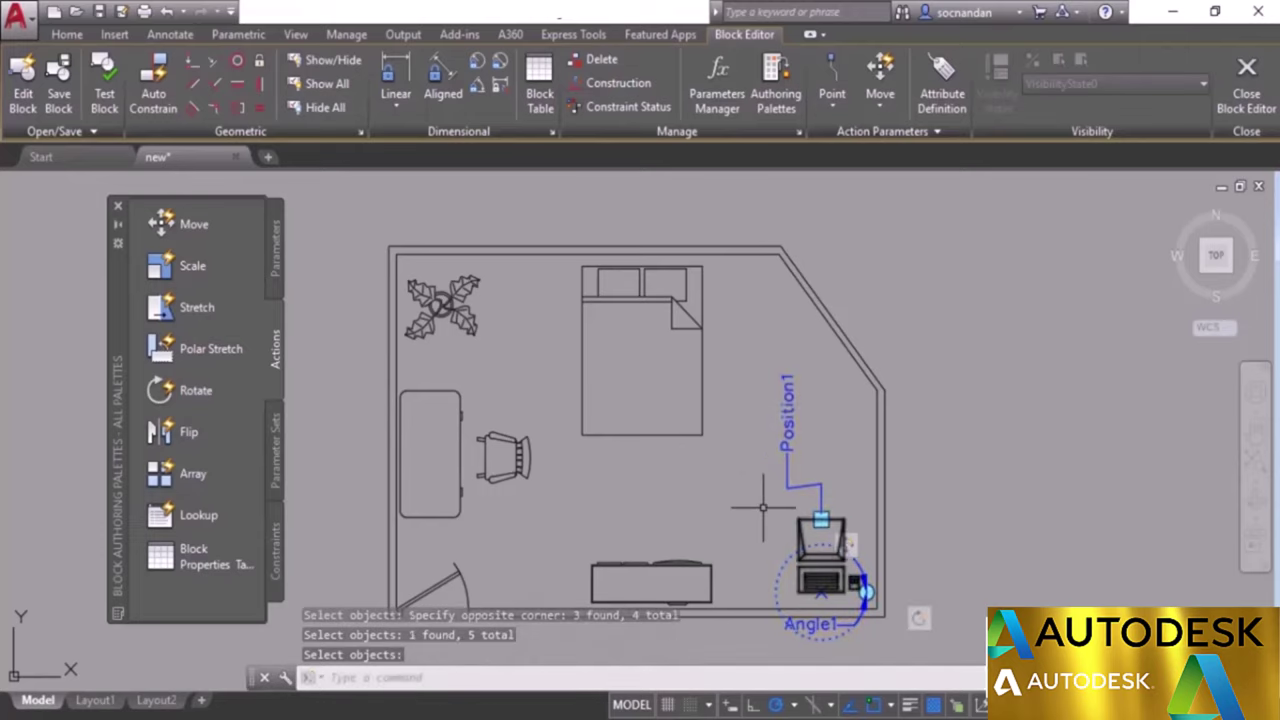
Open the plan block for testing and move the computer from the room's corner up and to the left with its point grip.
click(102, 86)
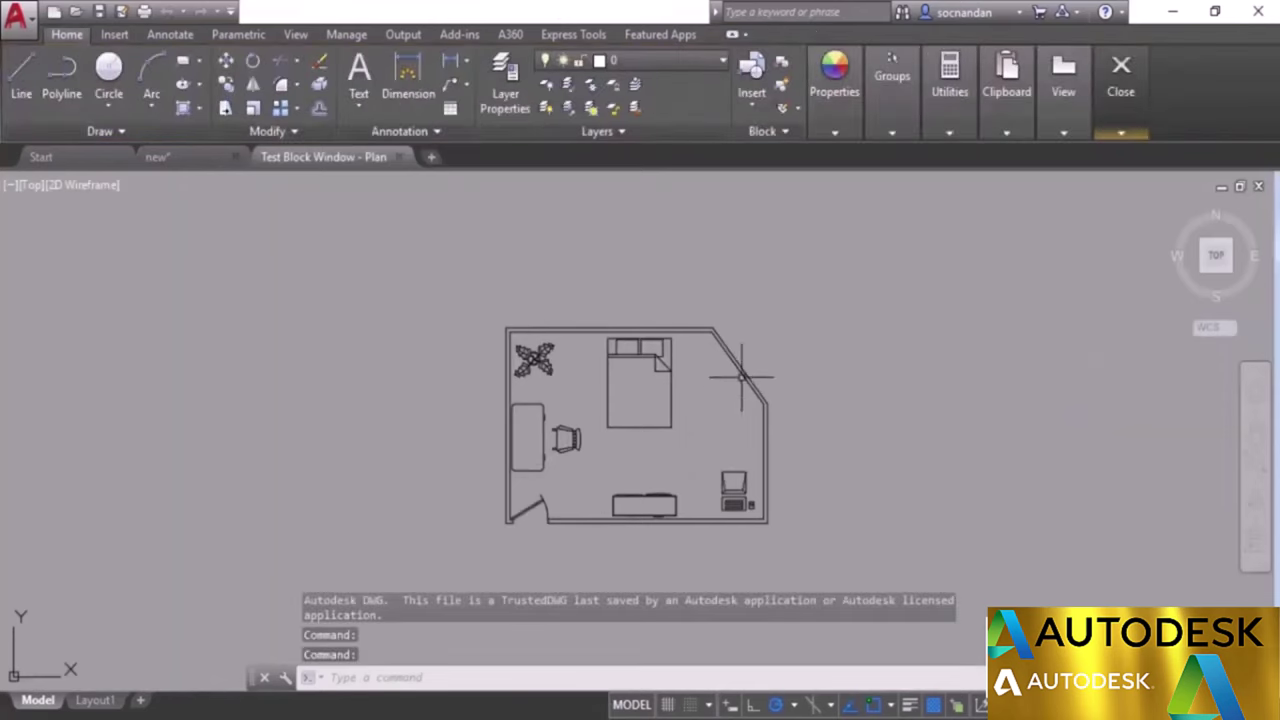
click(742, 371)
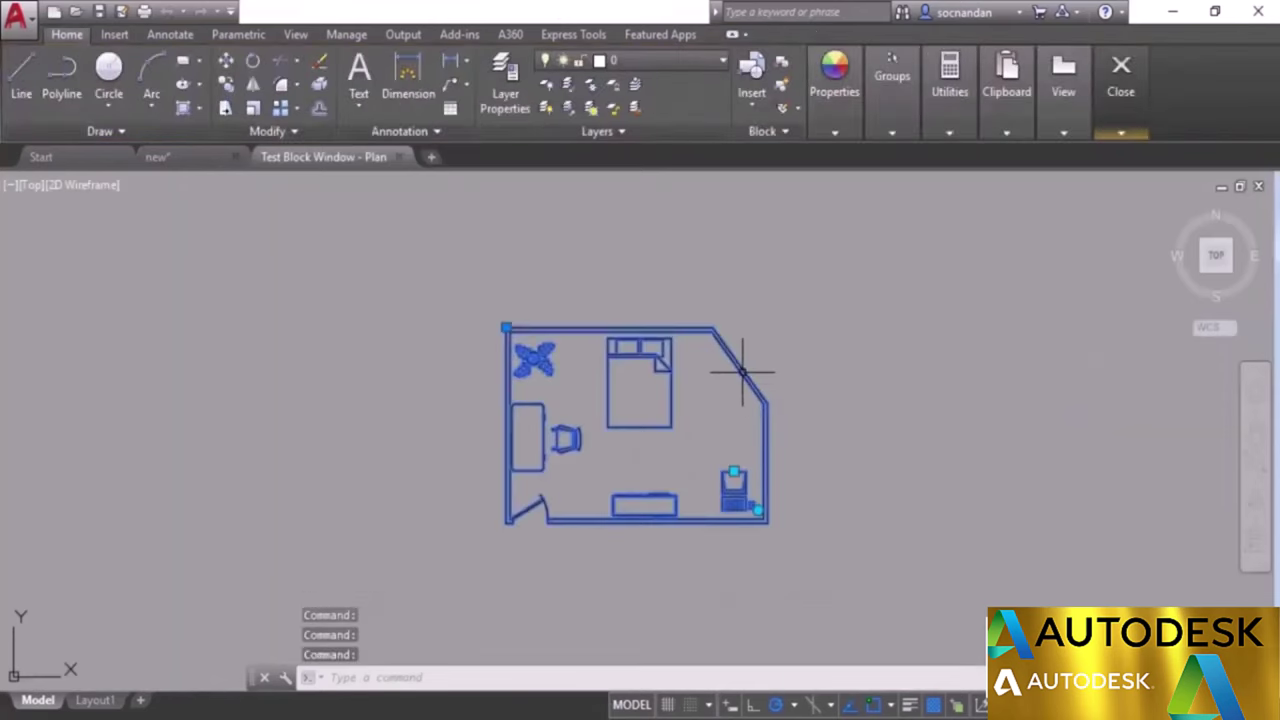
scroll(745, 458, up, 4)
middle_drag(731, 460, 709, 402)
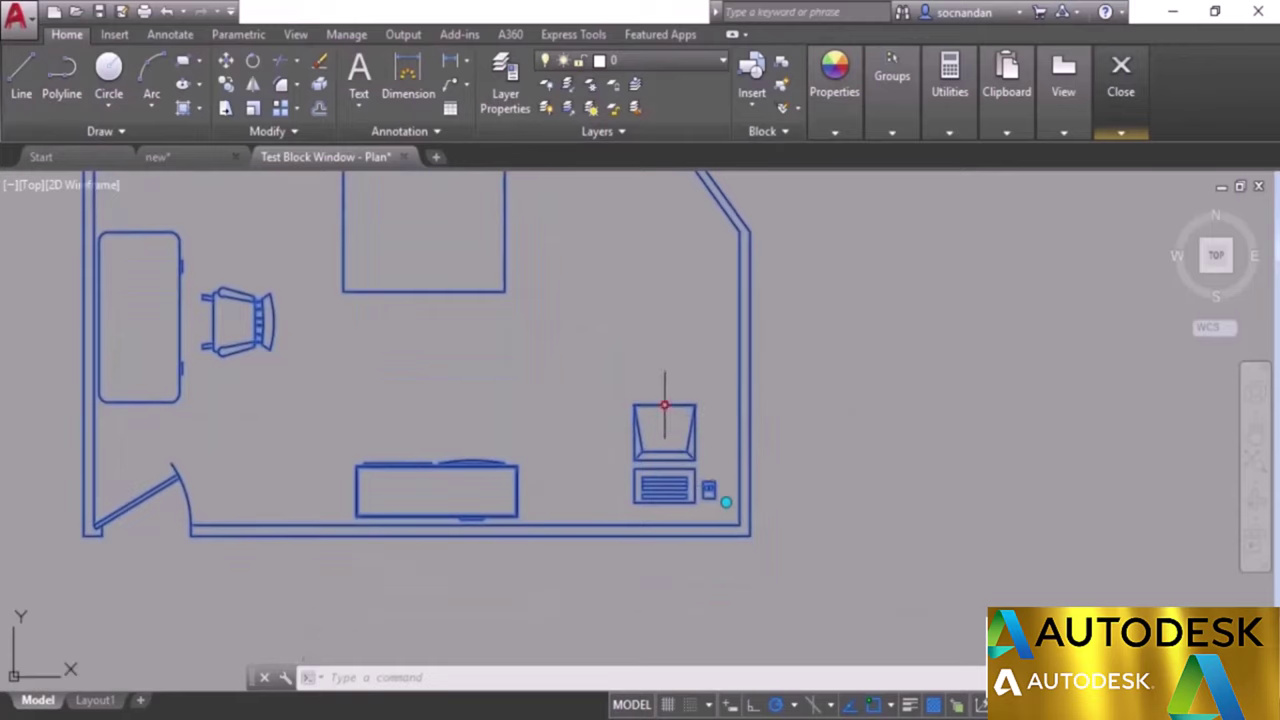
click(664, 405)
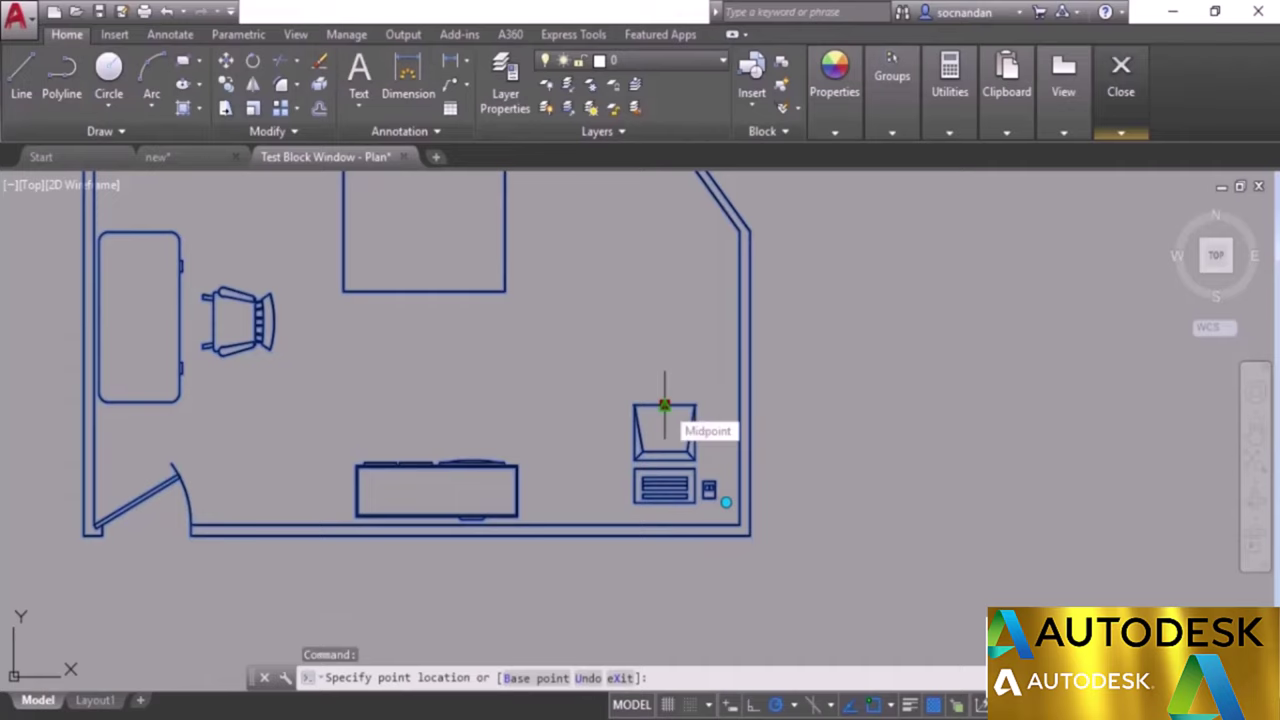
click(614, 316)
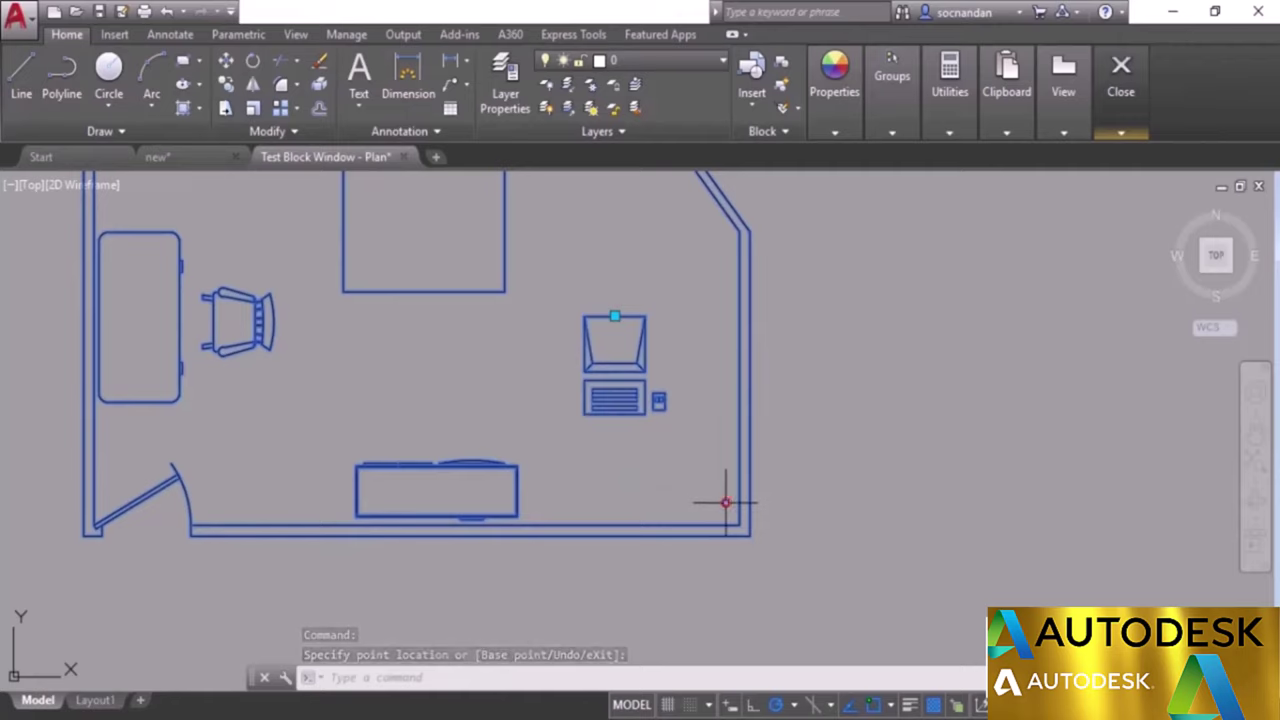
Try rotating the moved computer with the rotation grip, cancel the rotation, and undo the computer's move.
key(Escape)
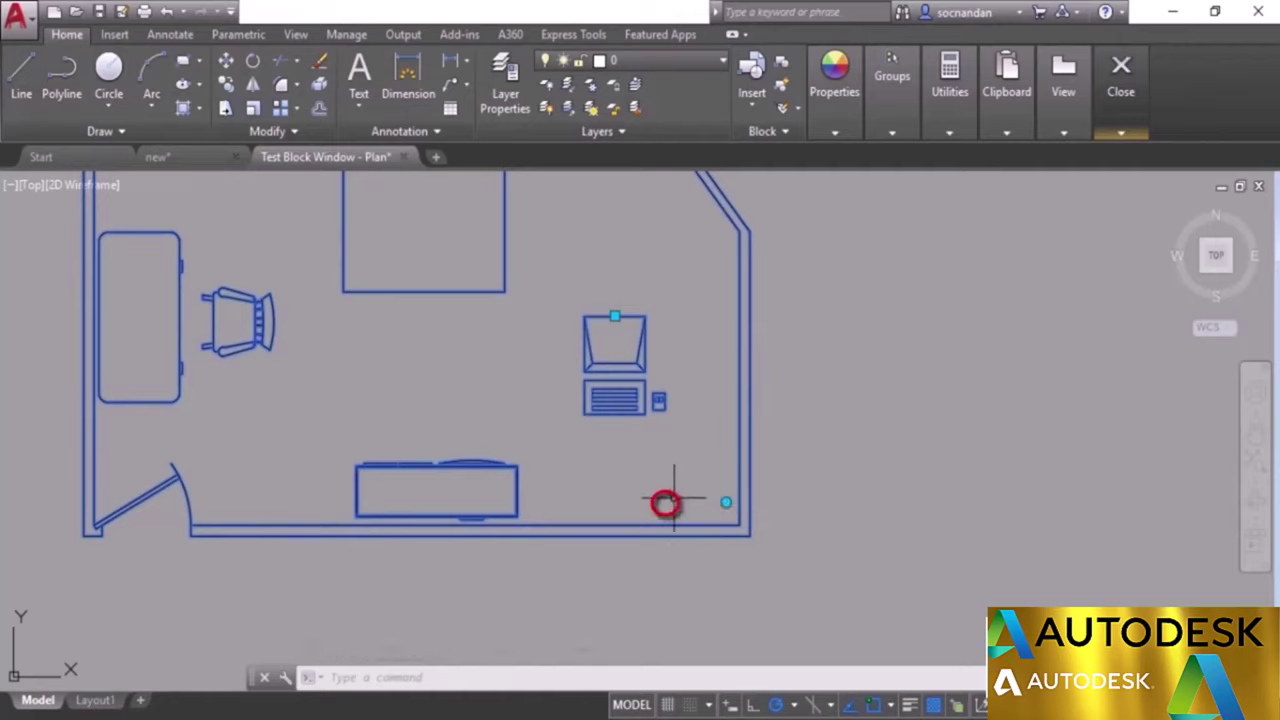
click(726, 502)
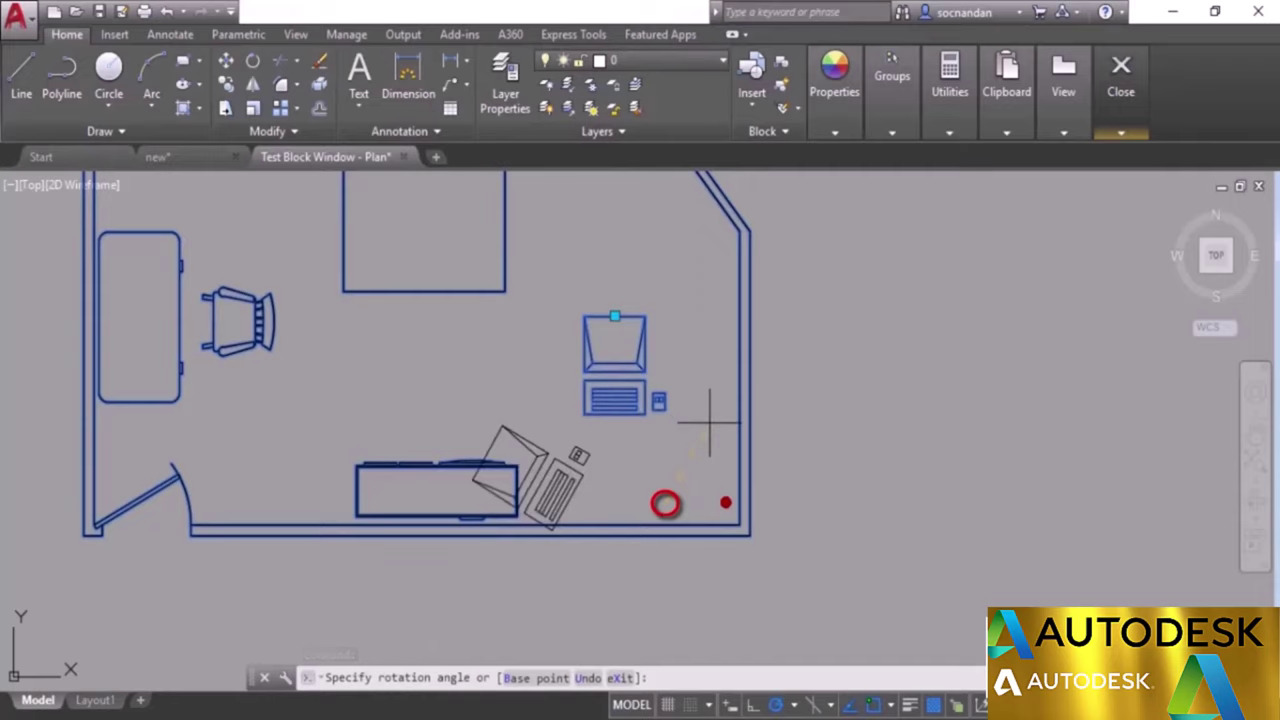
key(Escape)
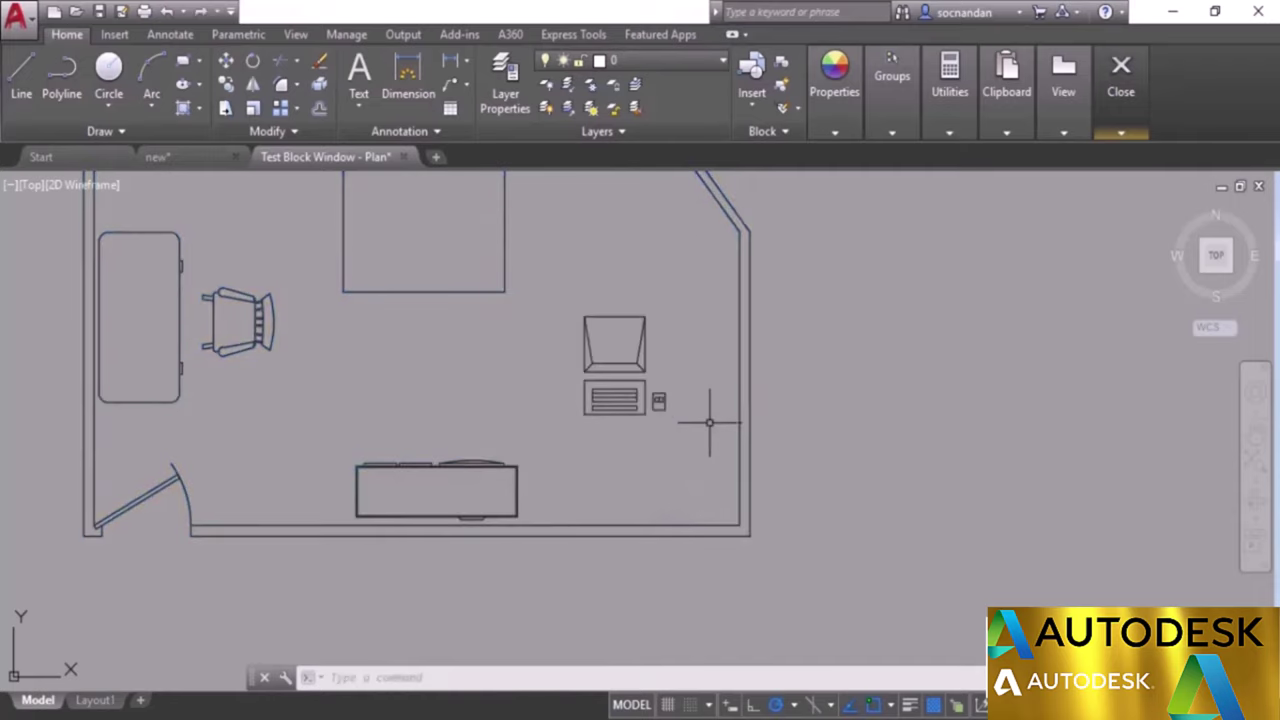
key(ctrl+z)
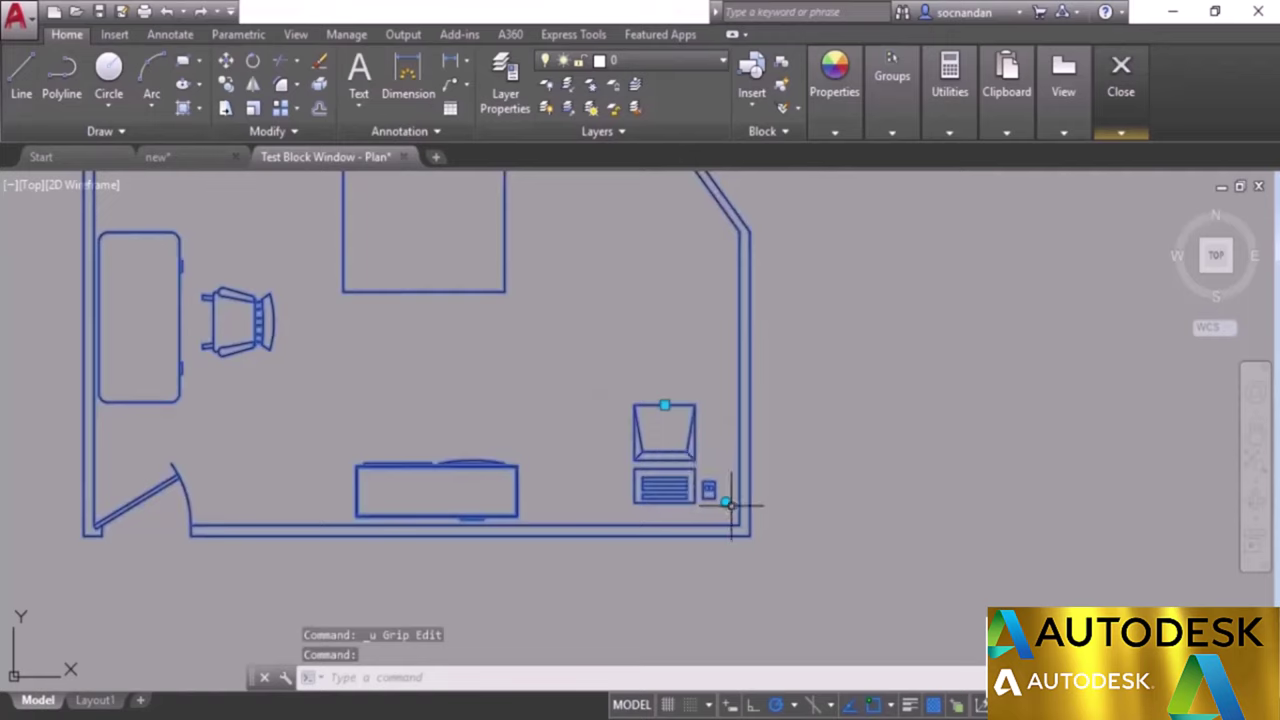
Test rotating the computer counterclockwise in its corner and moving it closer to the room's side wall, and close the test.
click(728, 503)
key(space)
key(space)
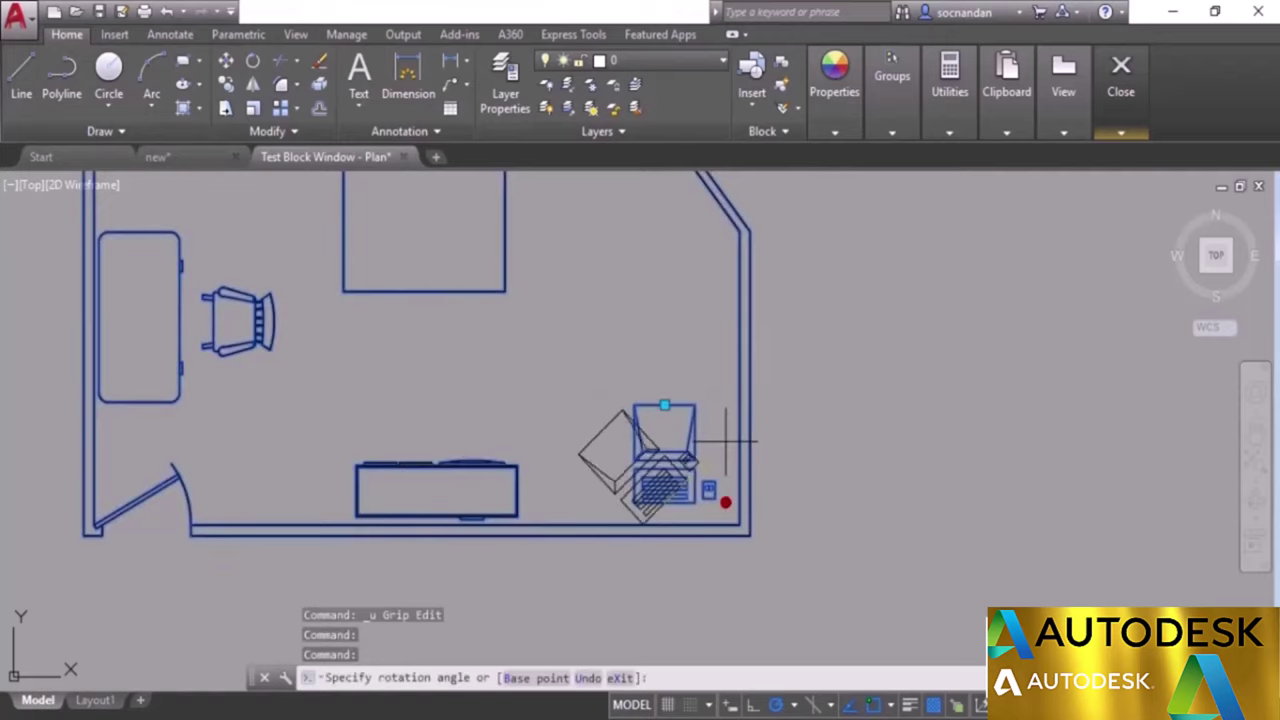
click(735, 441)
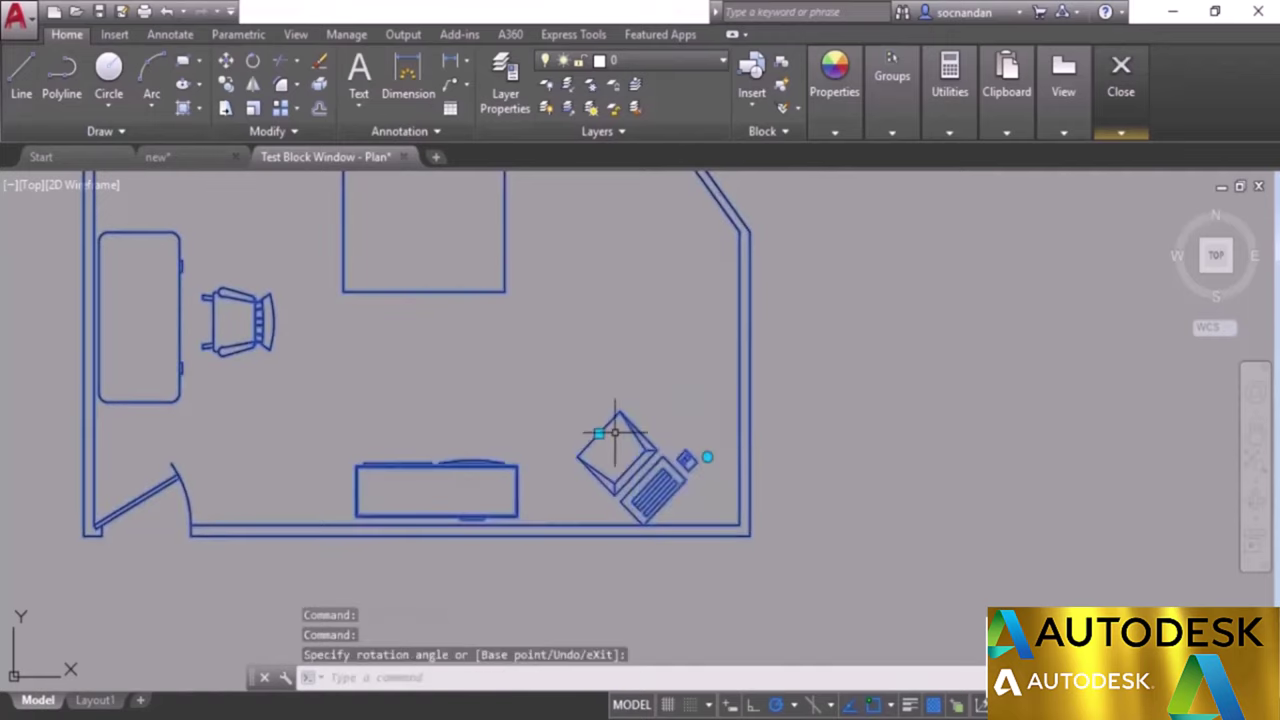
click(598, 433)
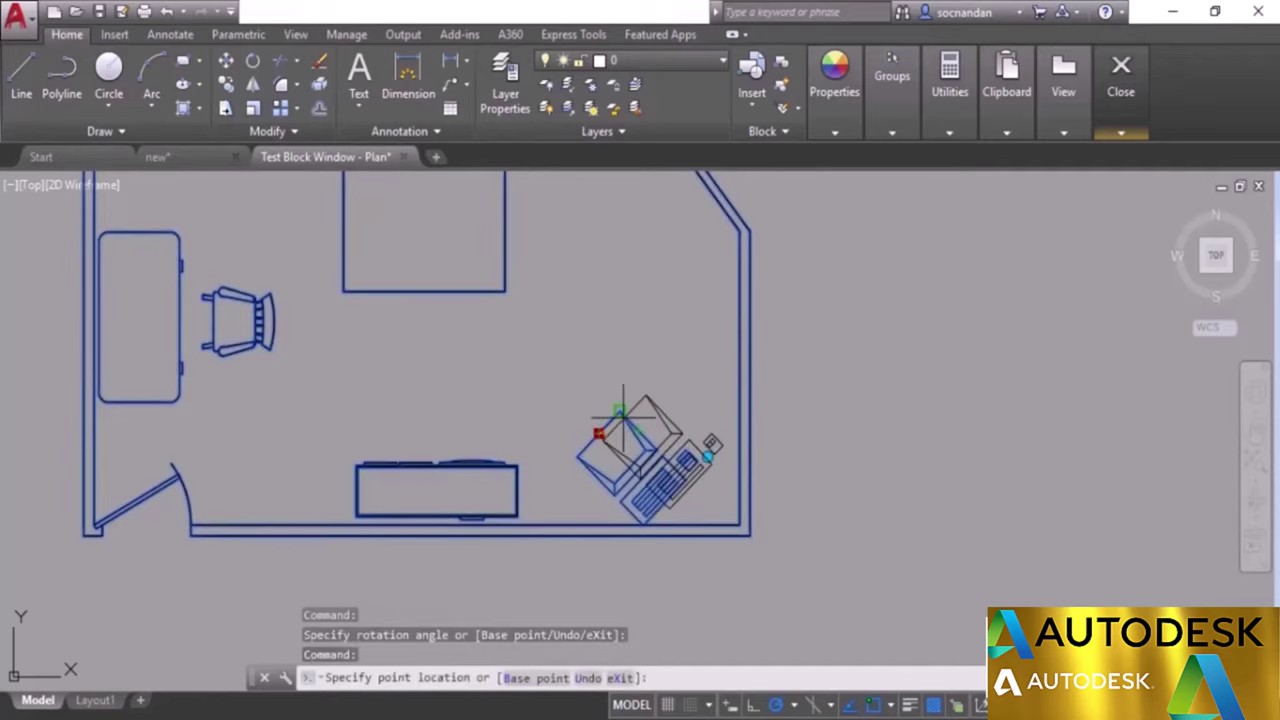
click(632, 424)
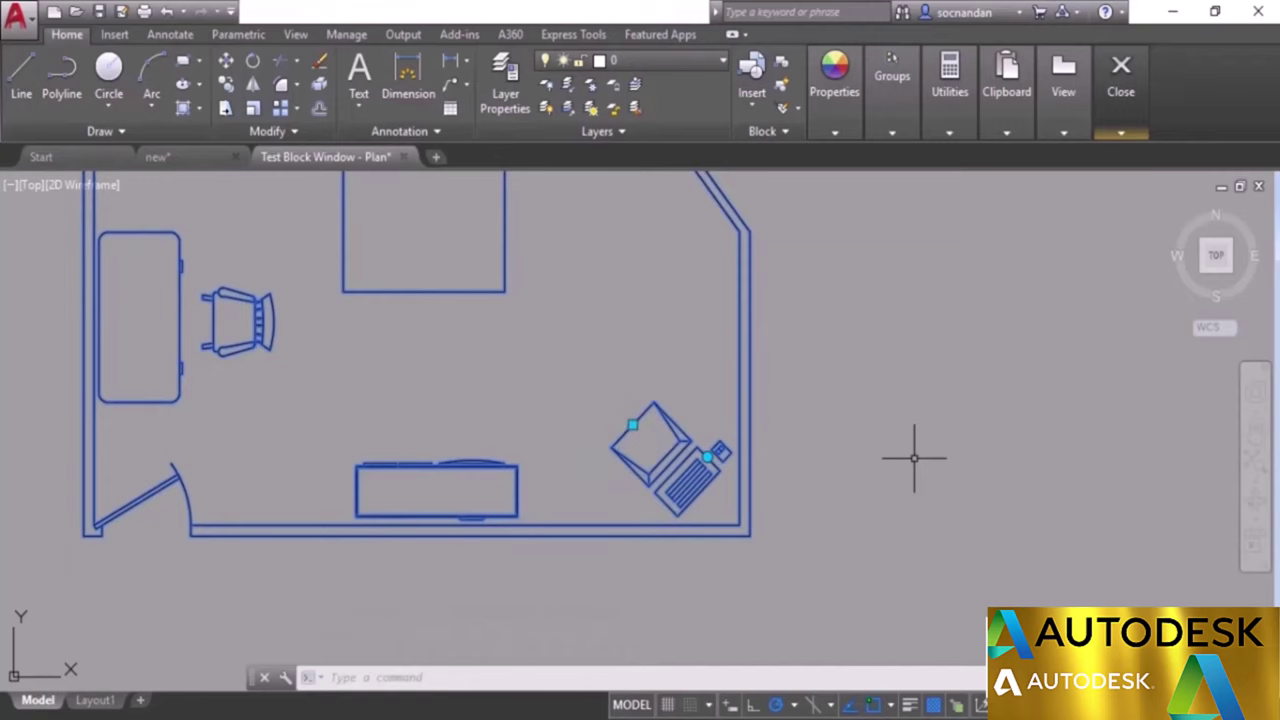
key(Escape)
click(1114, 98)
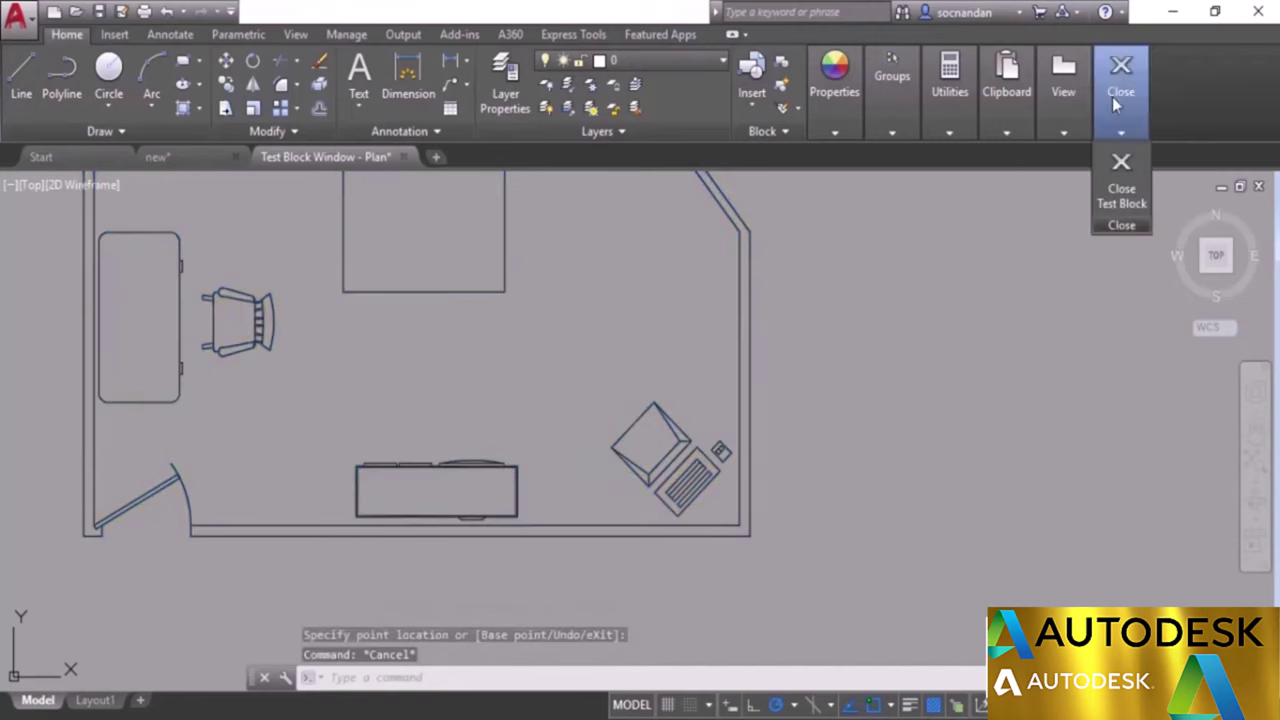
click(1121, 188)
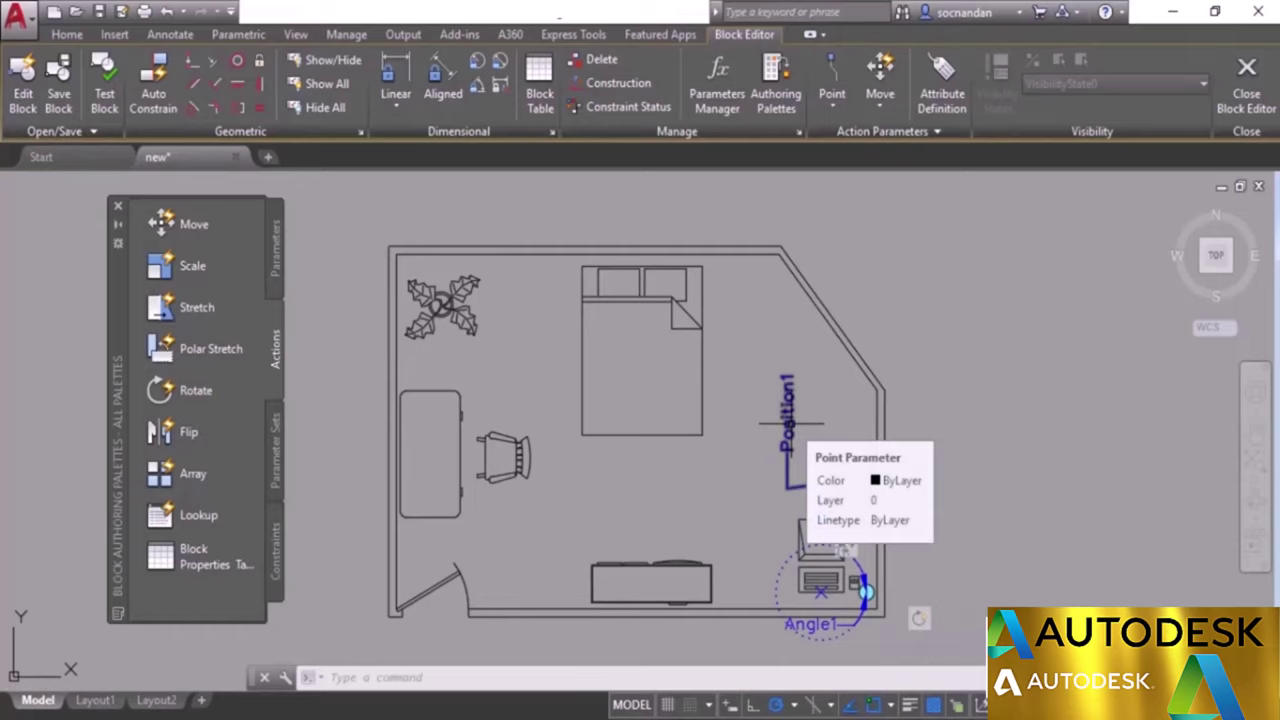
Modify the Move action's selection set to add the computer's Rotation parameter.
right_click(851, 548)
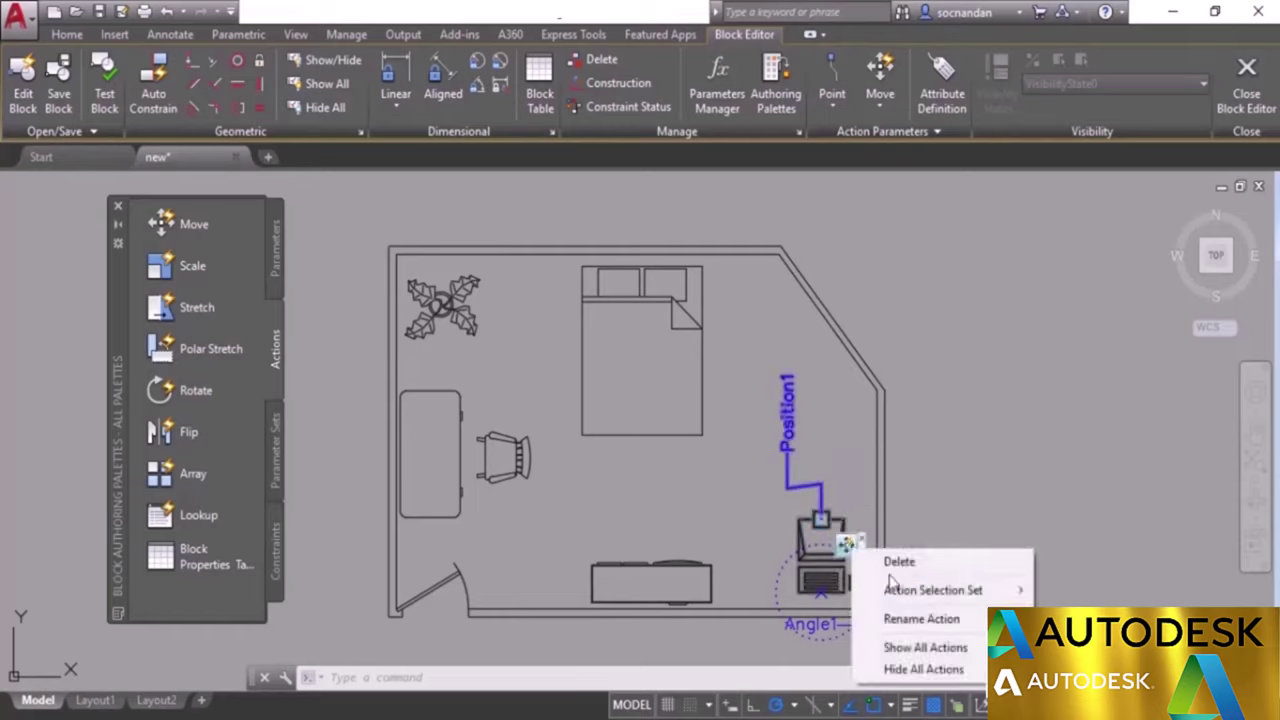
mouse_move(1007, 598)
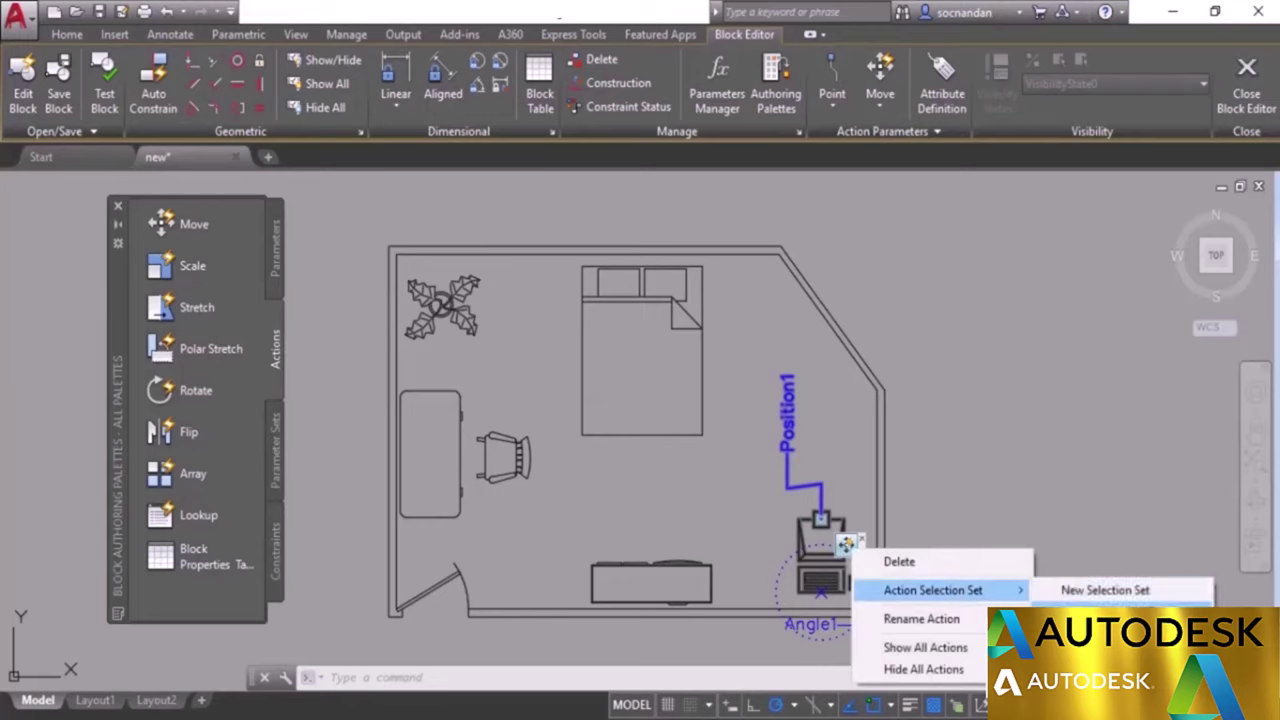
click(1105, 590)
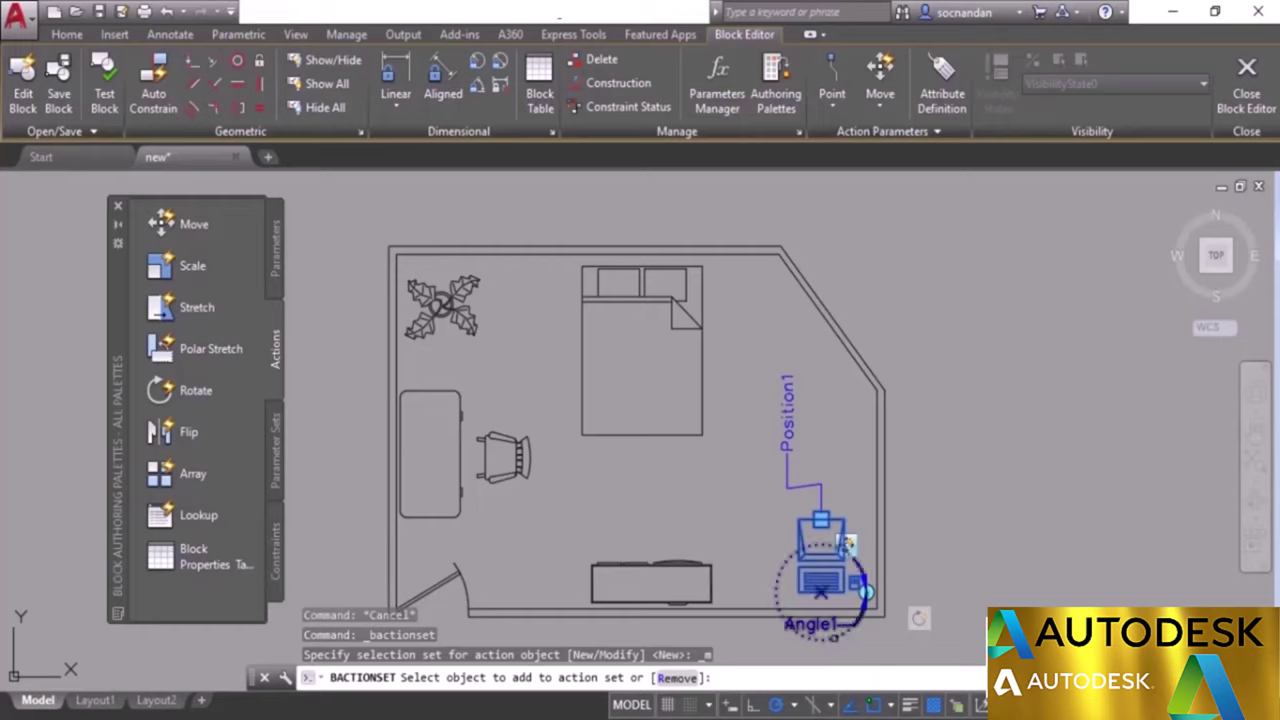
click(828, 640)
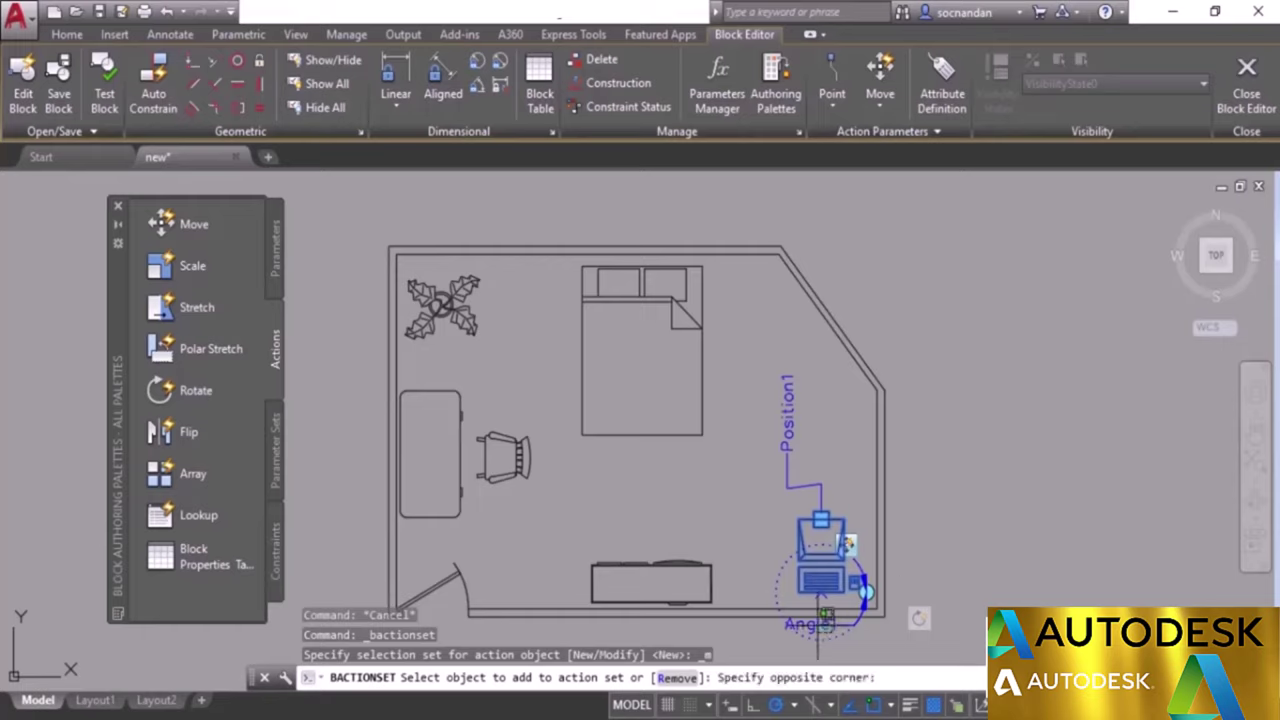
right_click(952, 424)
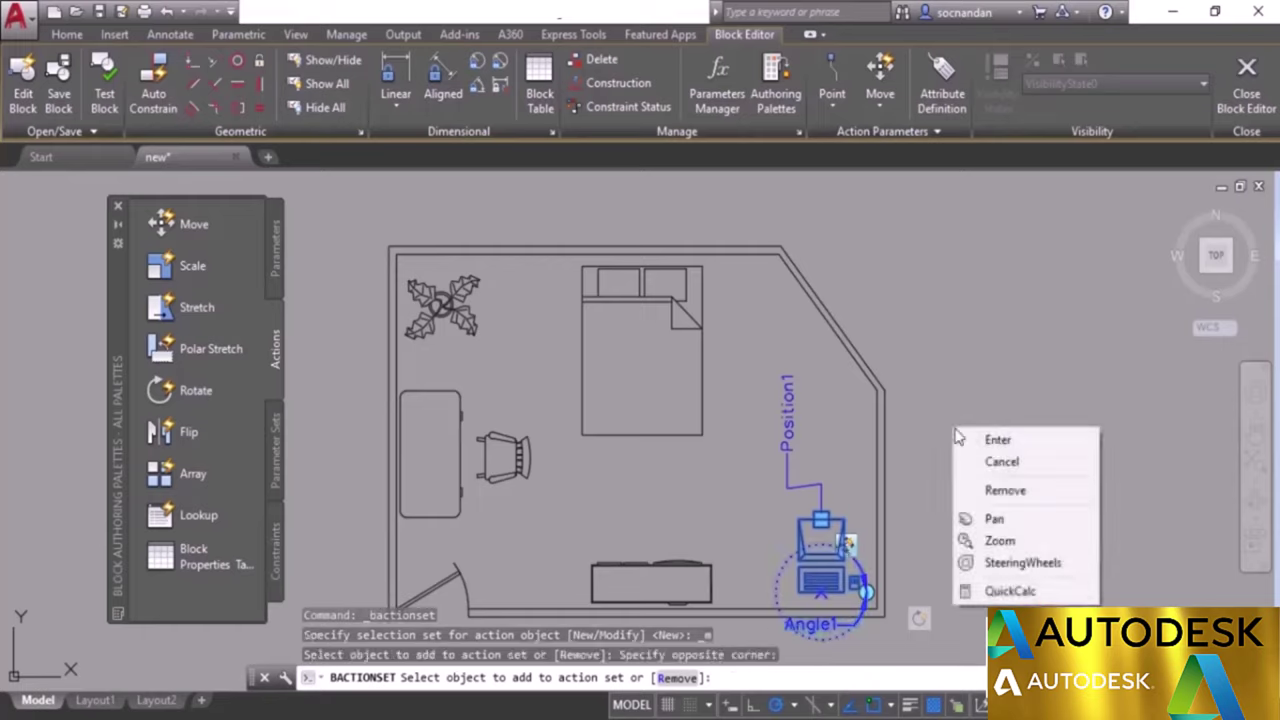
click(967, 439)
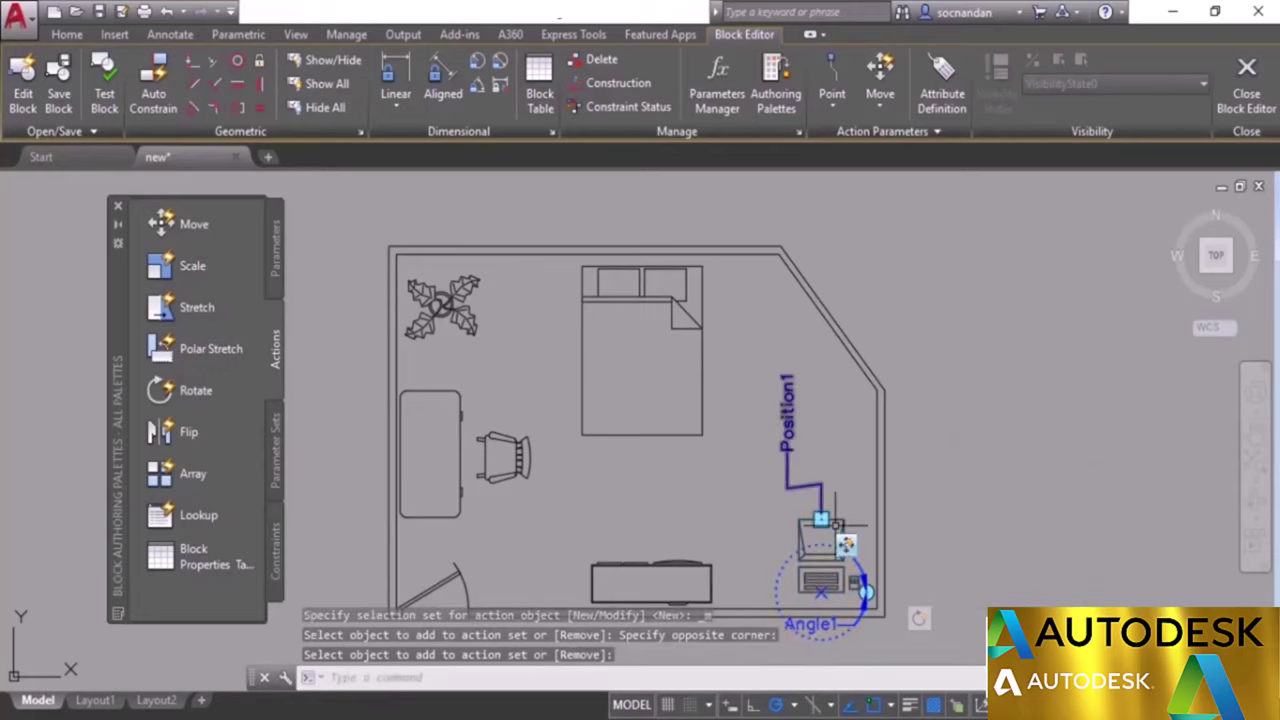
Test the plan block again by moving the computer toward the middle of the room and rotating it counterclockwise there.
click(102, 88)
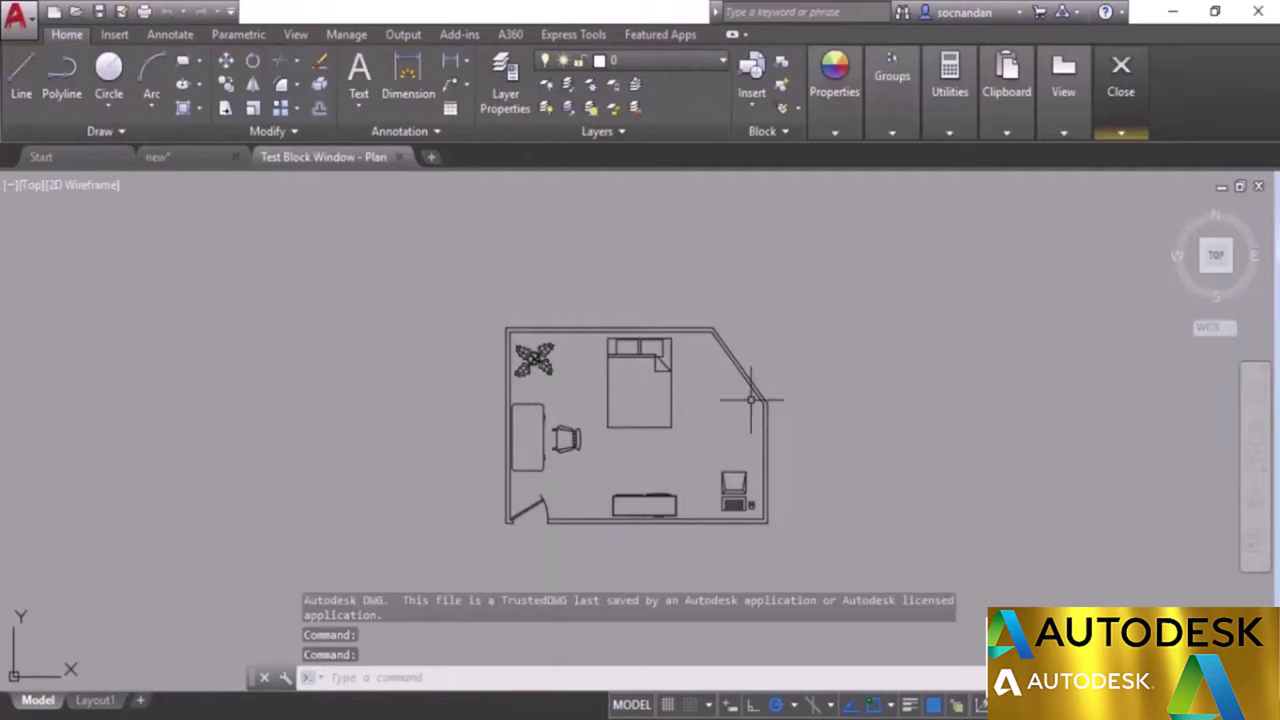
click(749, 380)
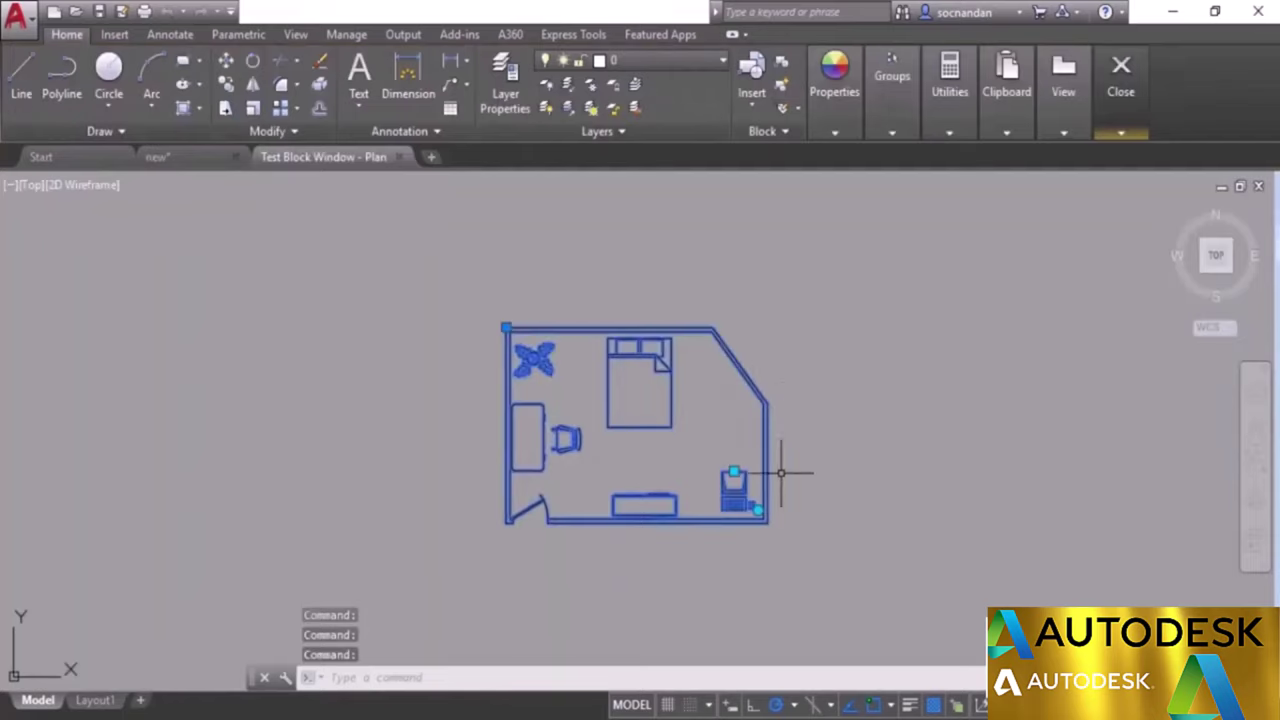
click(734, 471)
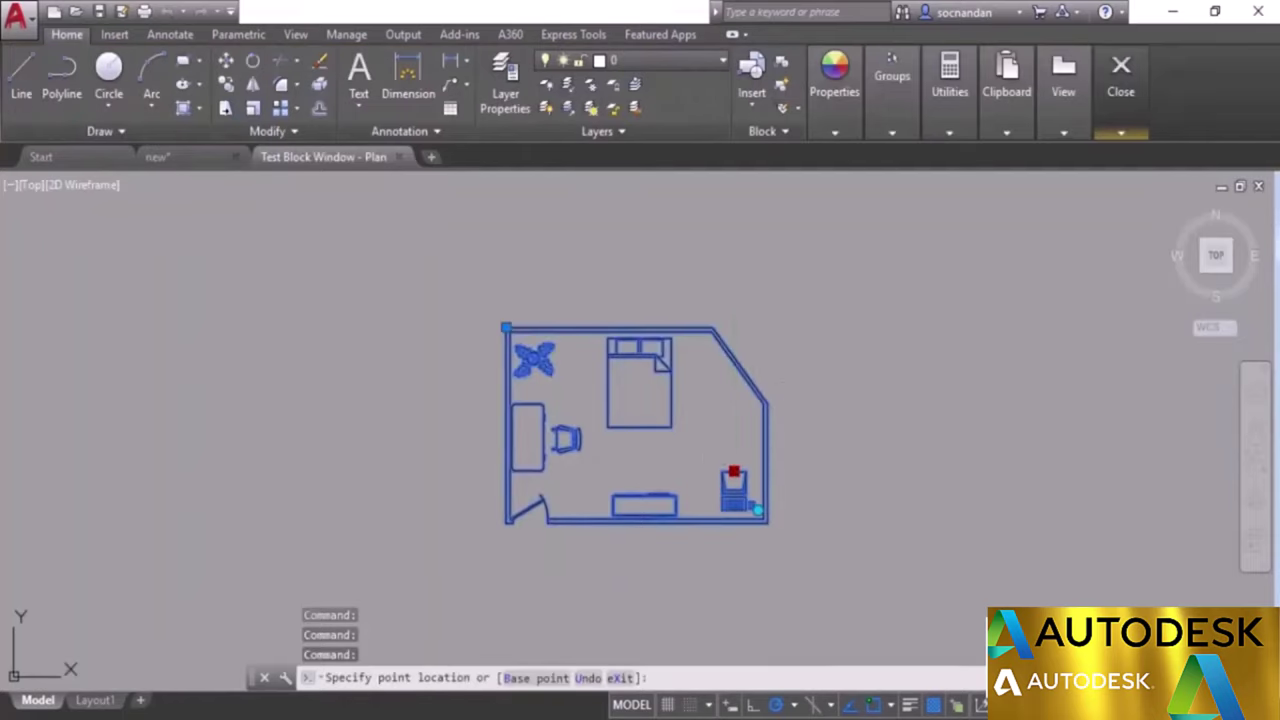
click(705, 428)
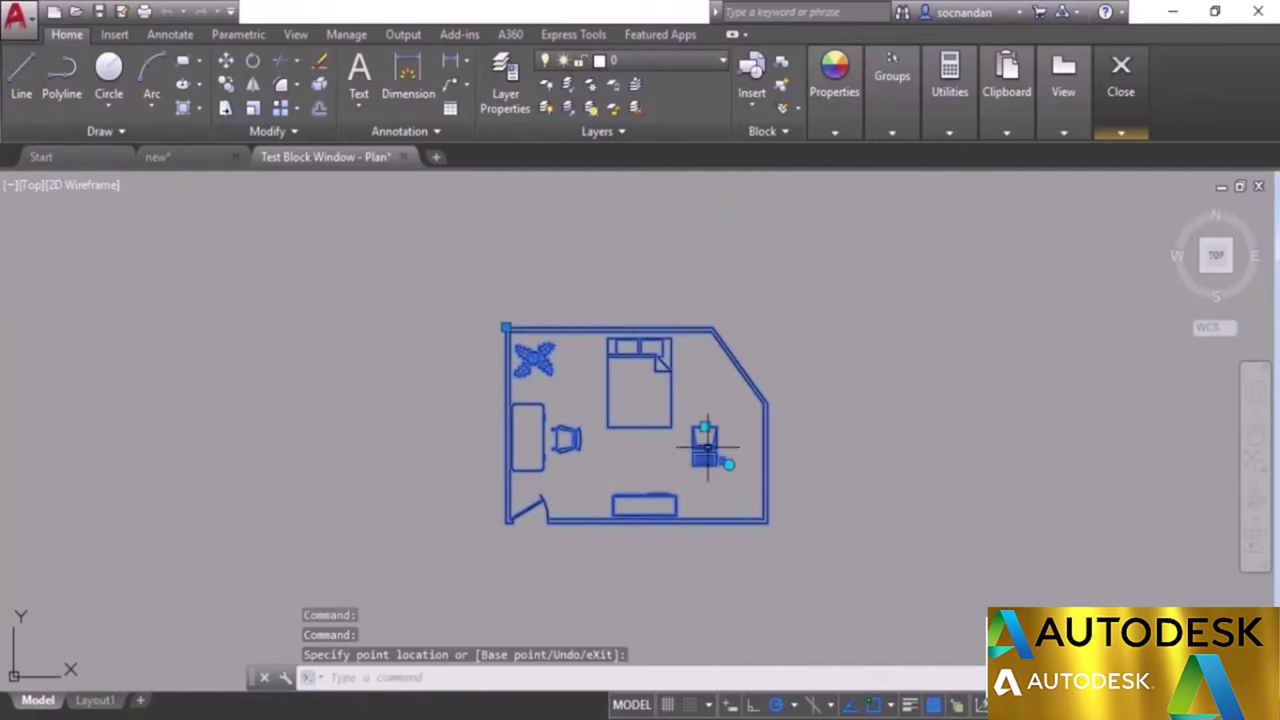
scroll(728, 464, up, 4)
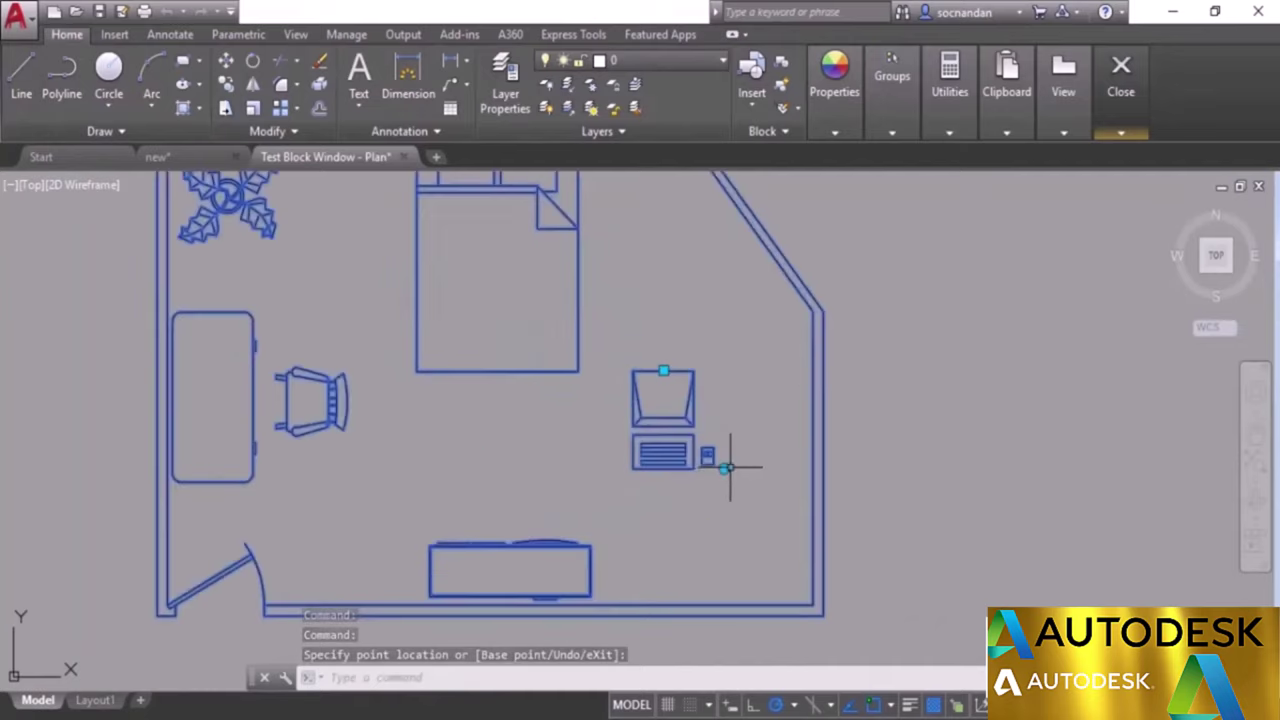
click(723, 467)
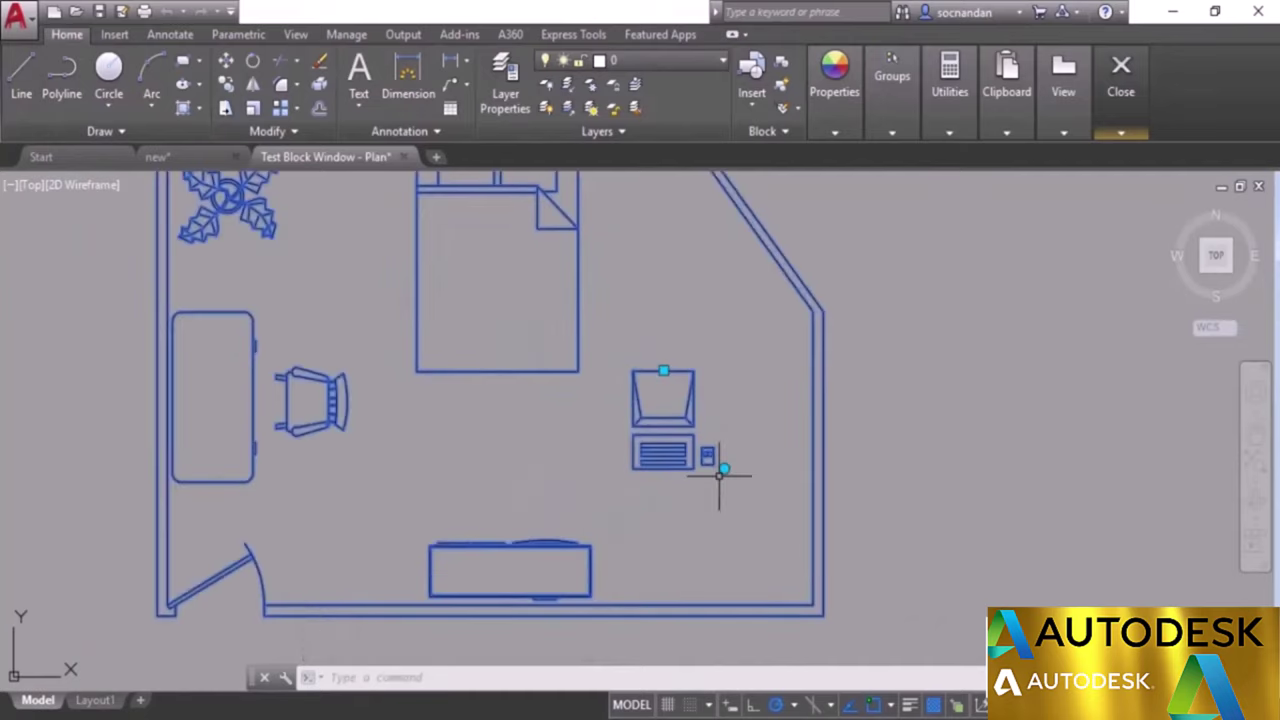
key(space)
key(space)
click(736, 370)
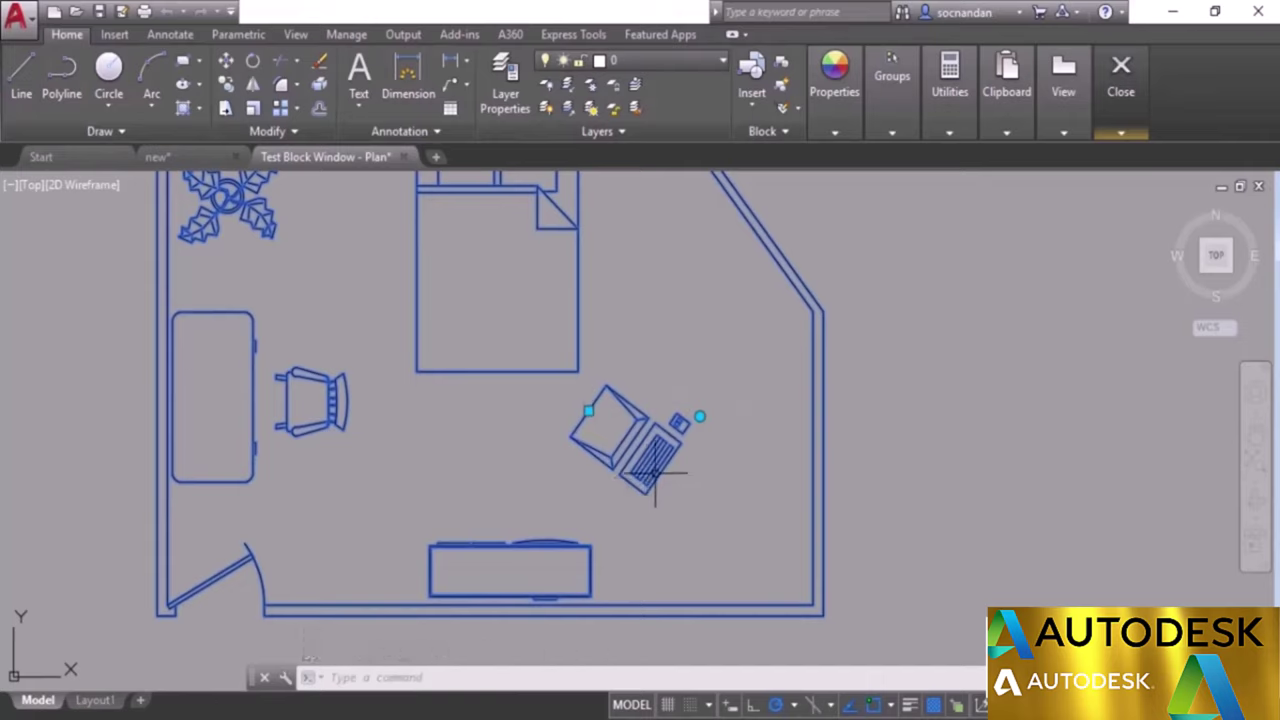
Test moving the rotated computer into the room's lower right corner, close the test and clear the selection.
click(588, 410)
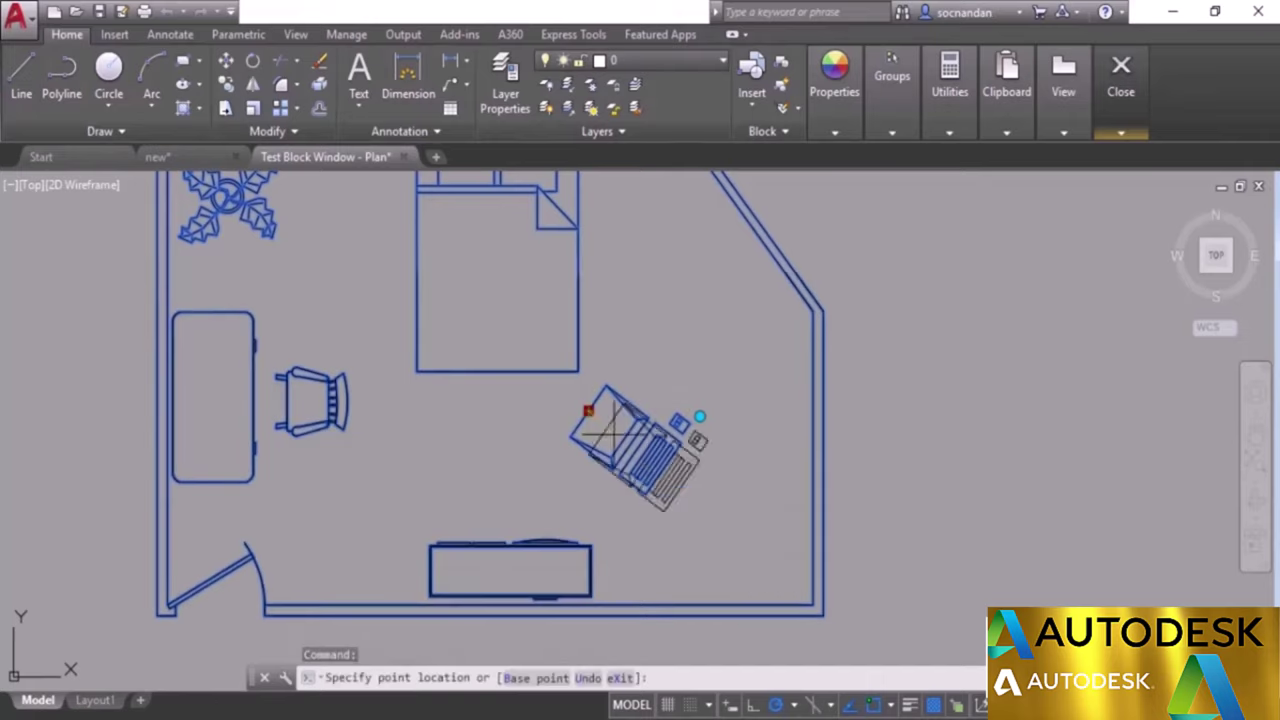
click(698, 510)
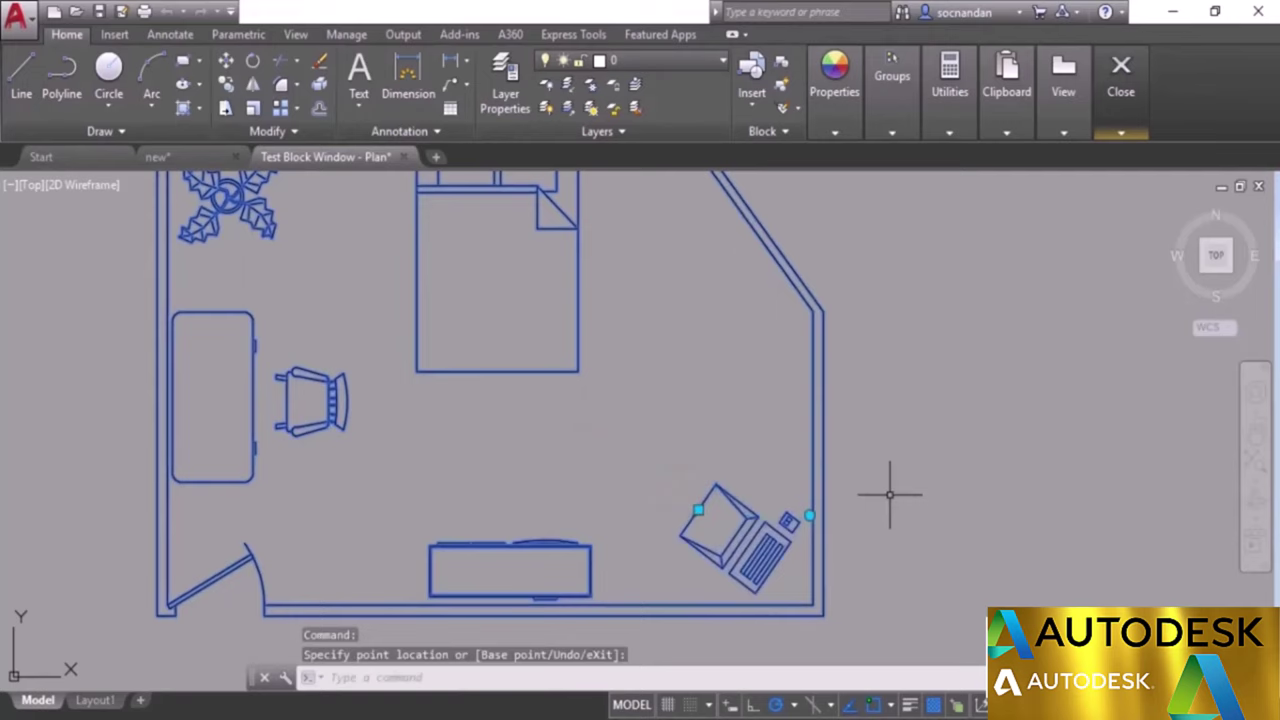
mouse_move(1132, 125)
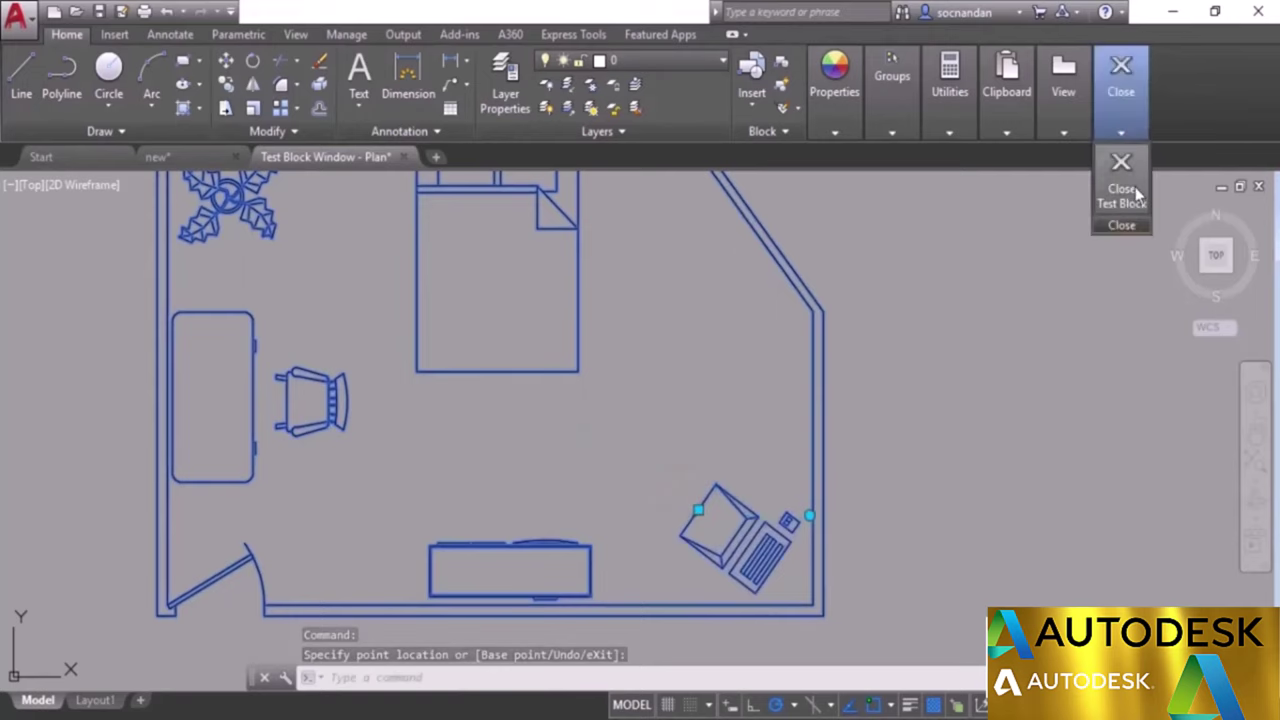
click(1135, 192)
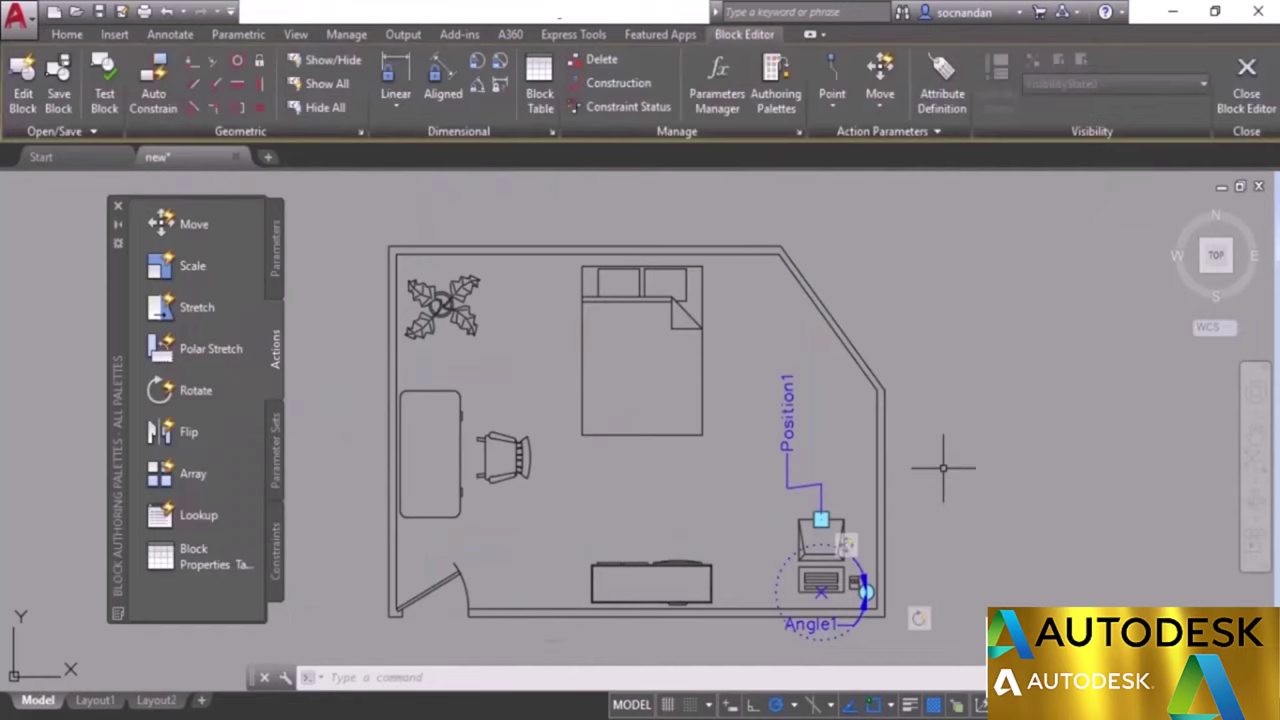
key(Escape)
key(Escape)
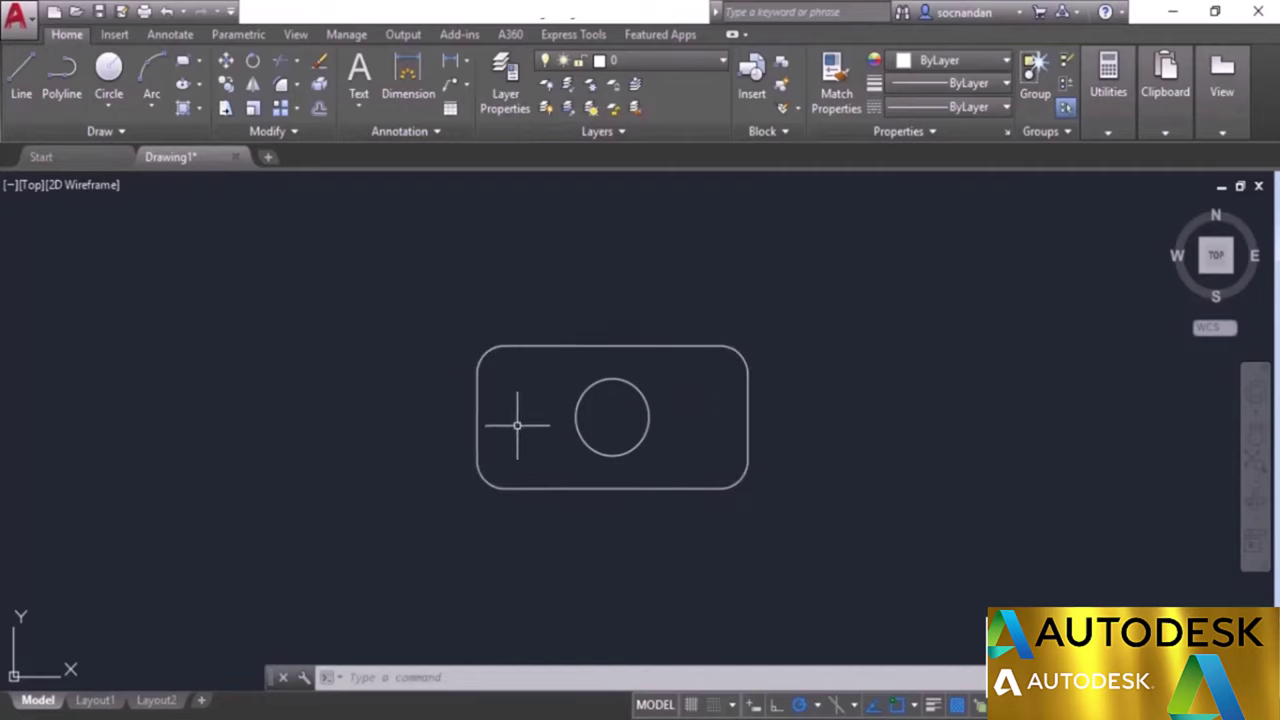
Begin a block definition named Test Block with its base point at the circle's center.
click(783, 72)
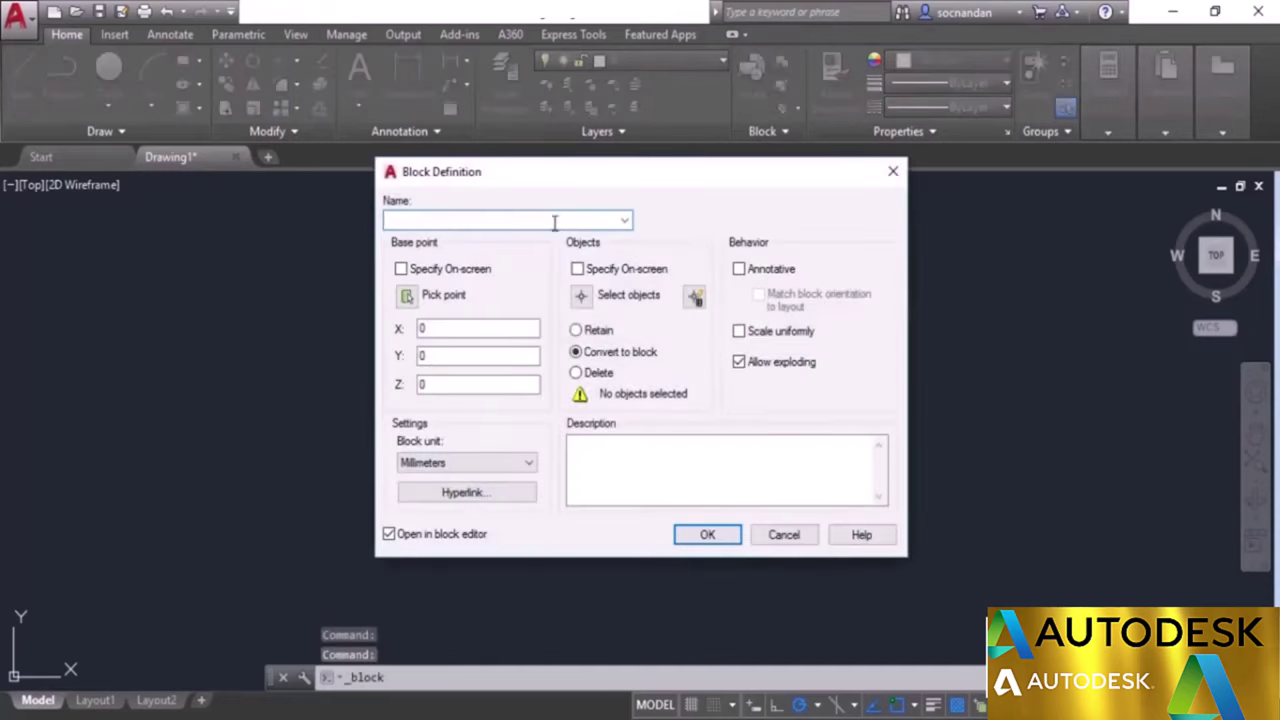
text(Test Block)
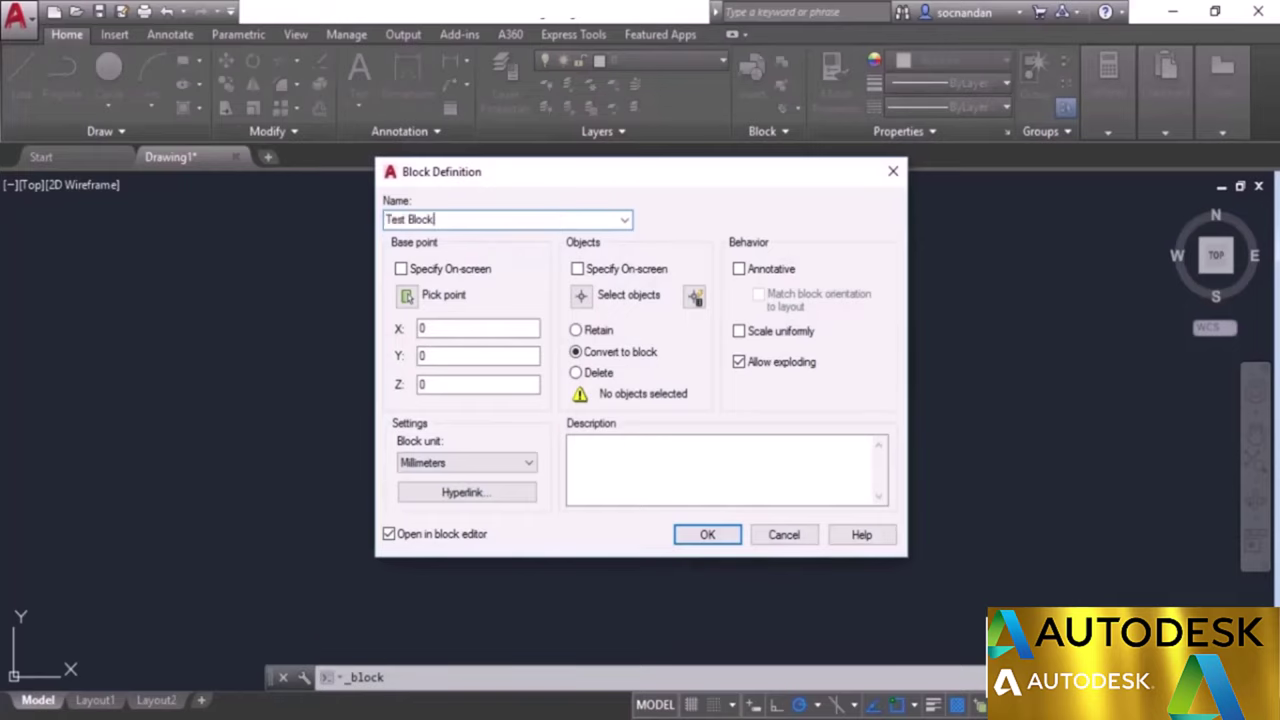
click(407, 298)
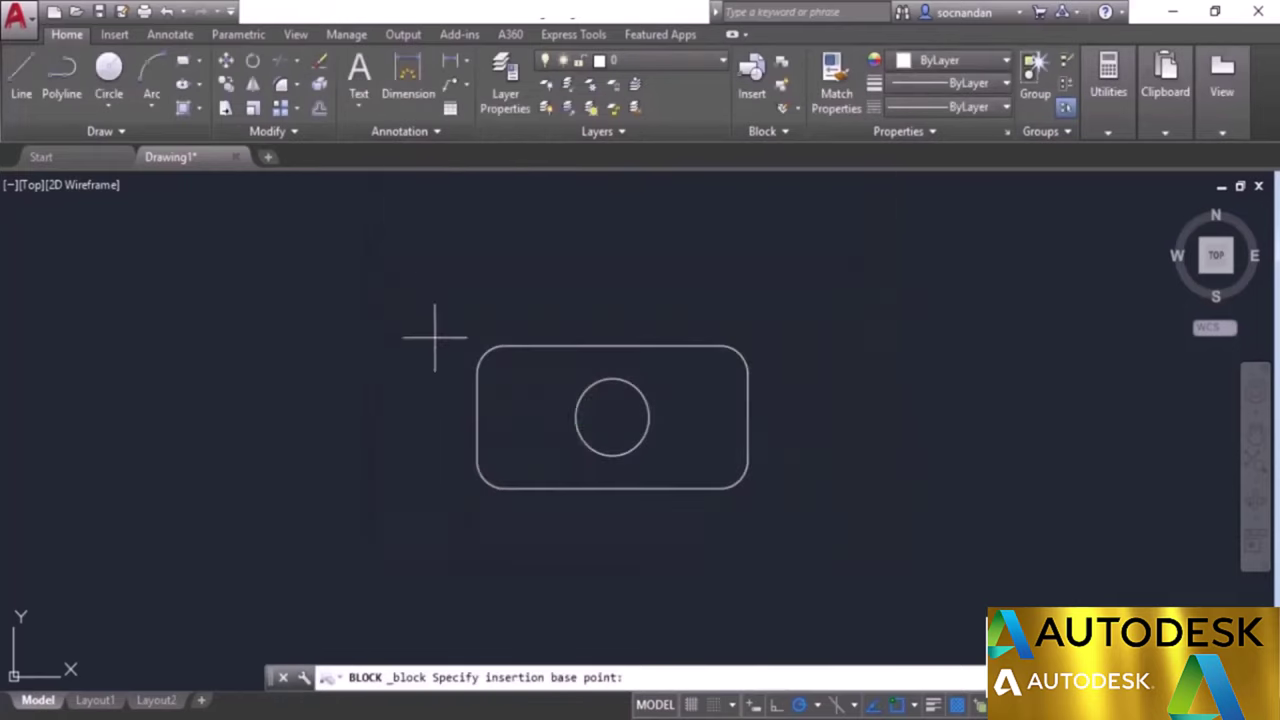
click(612, 416)
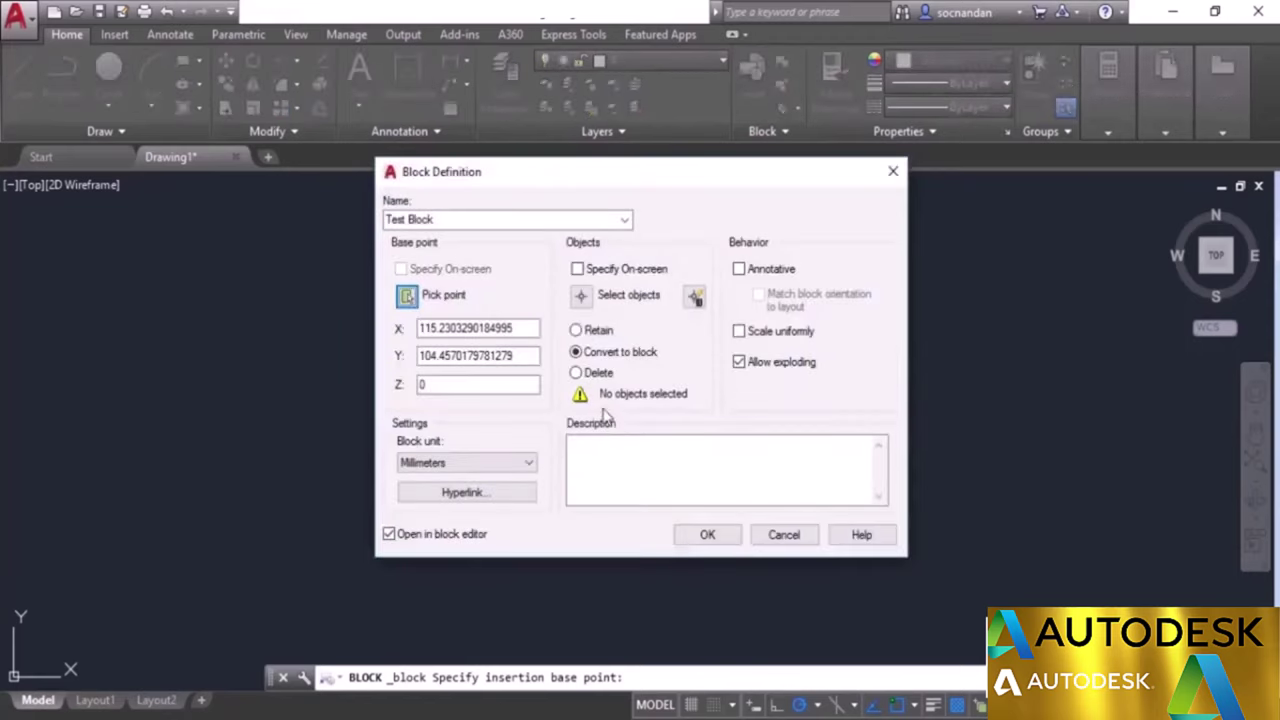
Include the rounded rectangle and the circle in the block definition, create it, and open it in the Block Editor.
click(580, 295)
click(778, 552)
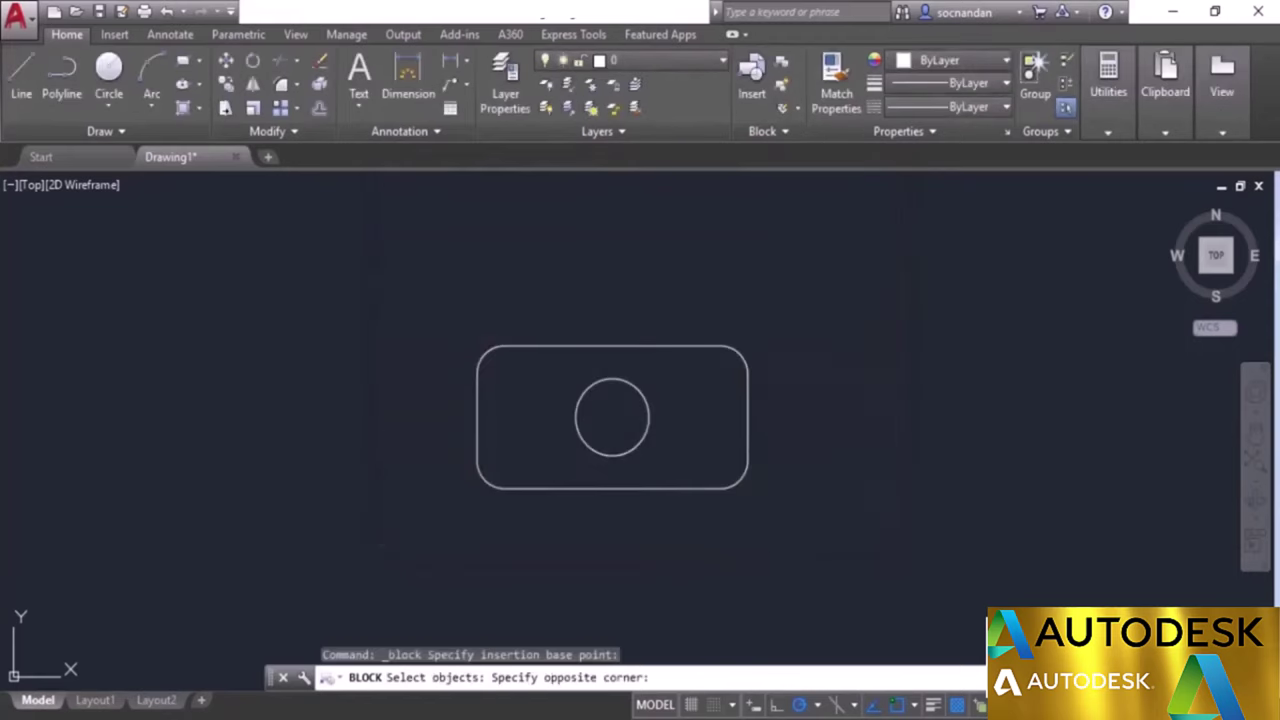
click(502, 266)
key(Return)
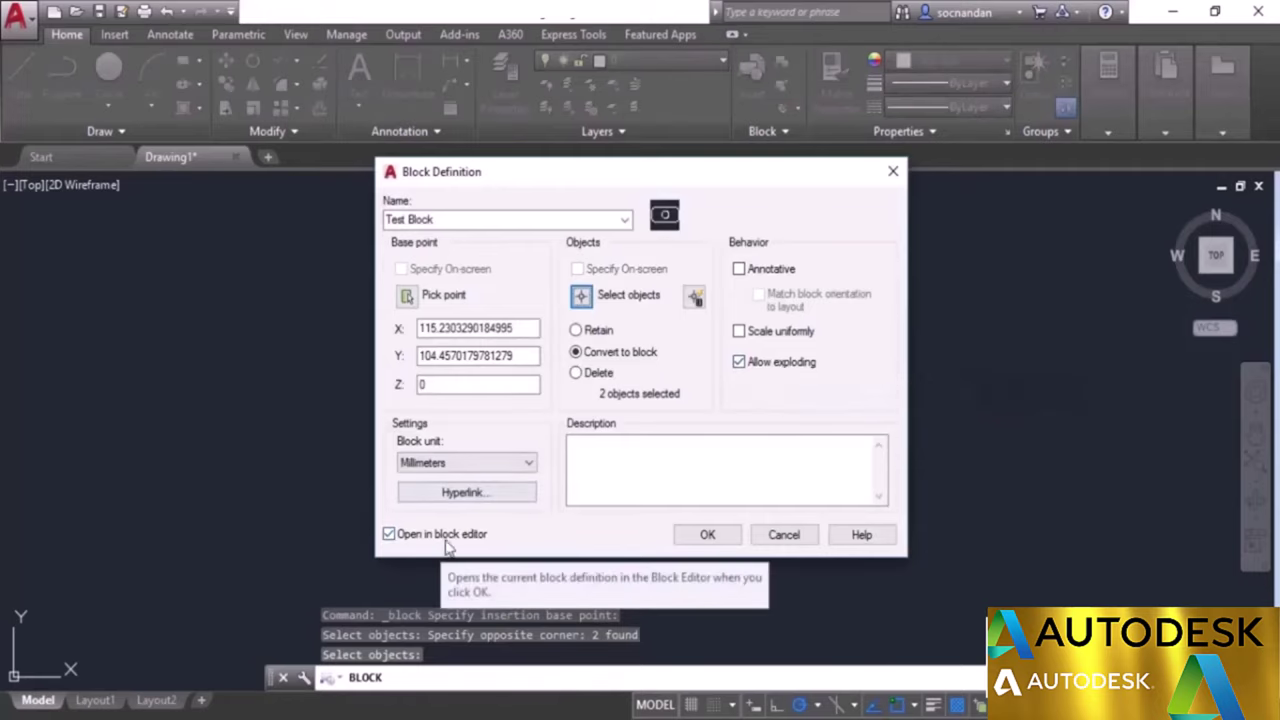
click(723, 535)
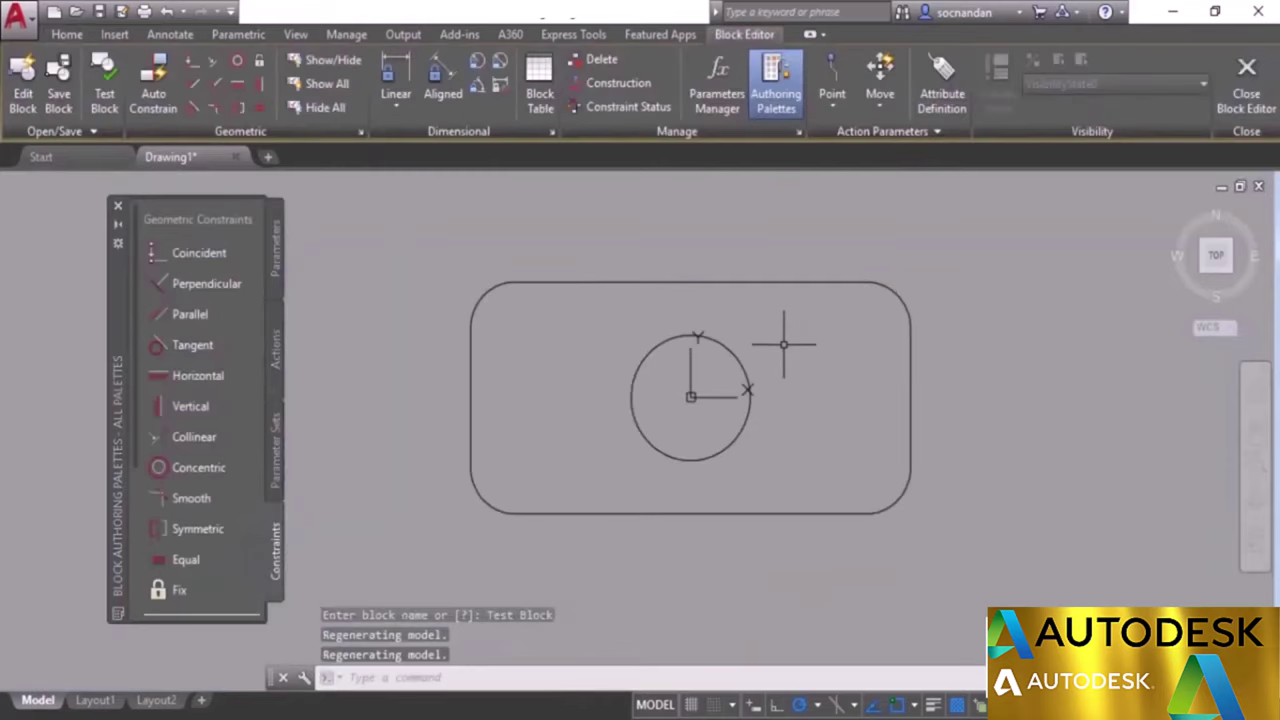
Add an aligned constraint parameter between the midpoints of the rounded rectangle's two vertical sides, placing its dimension line below the shape.
scroll(781, 340, down, 2)
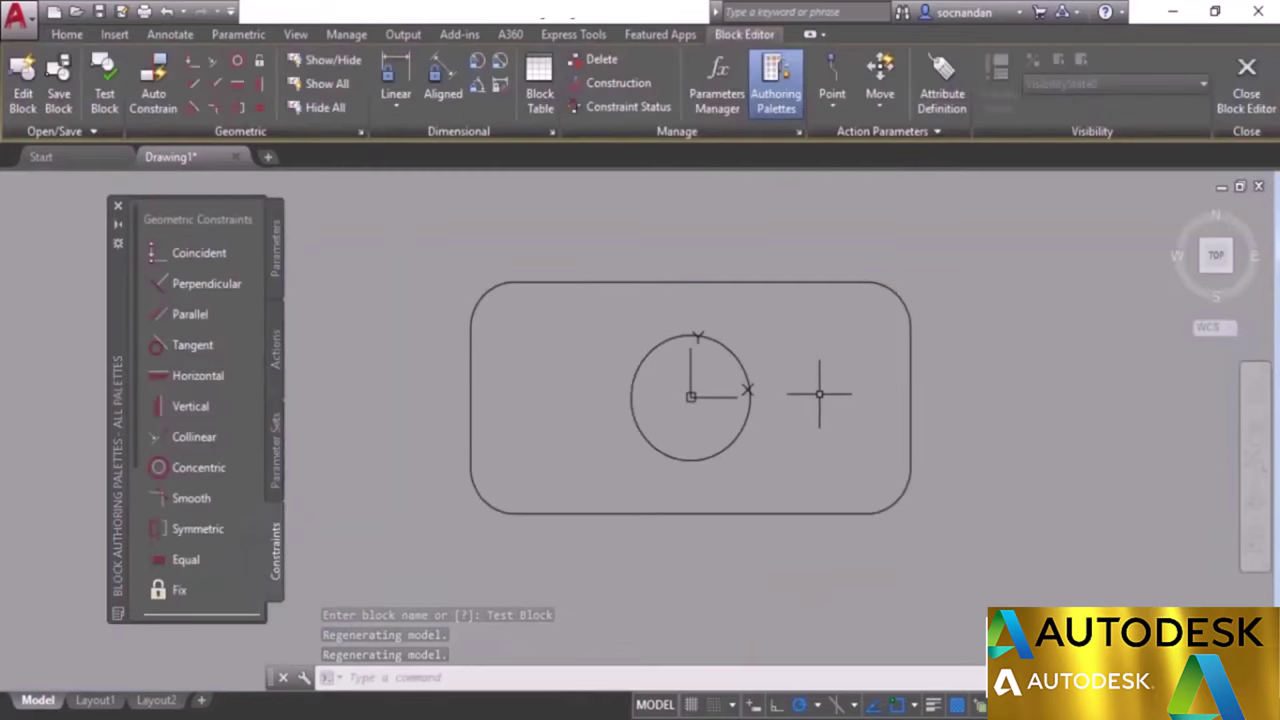
middle_drag(814, 399, 762, 431)
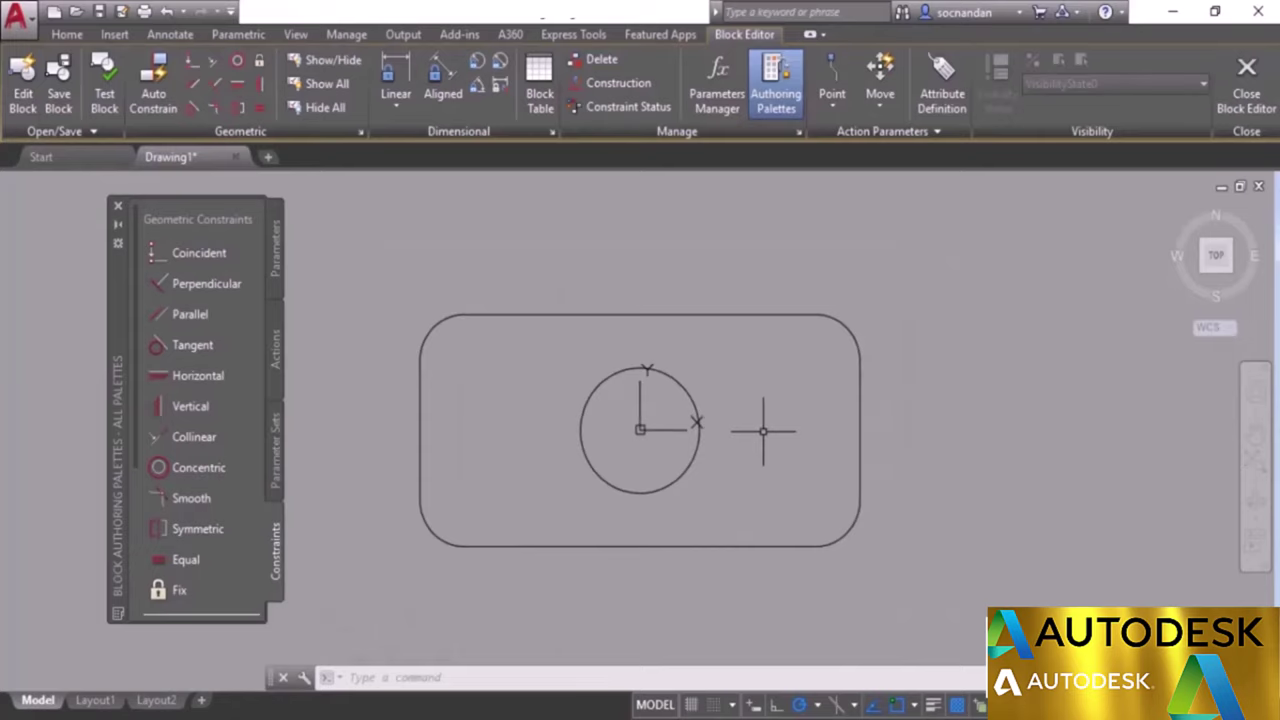
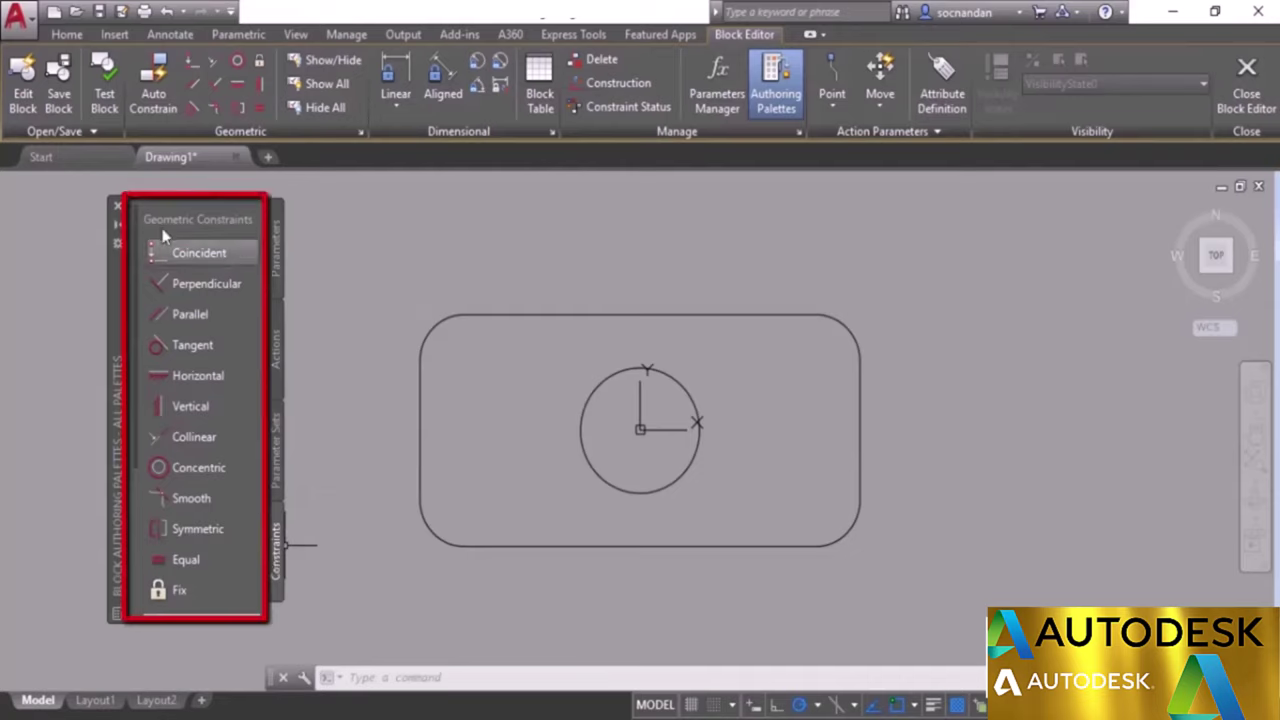
scroll(163, 434, down, 3)
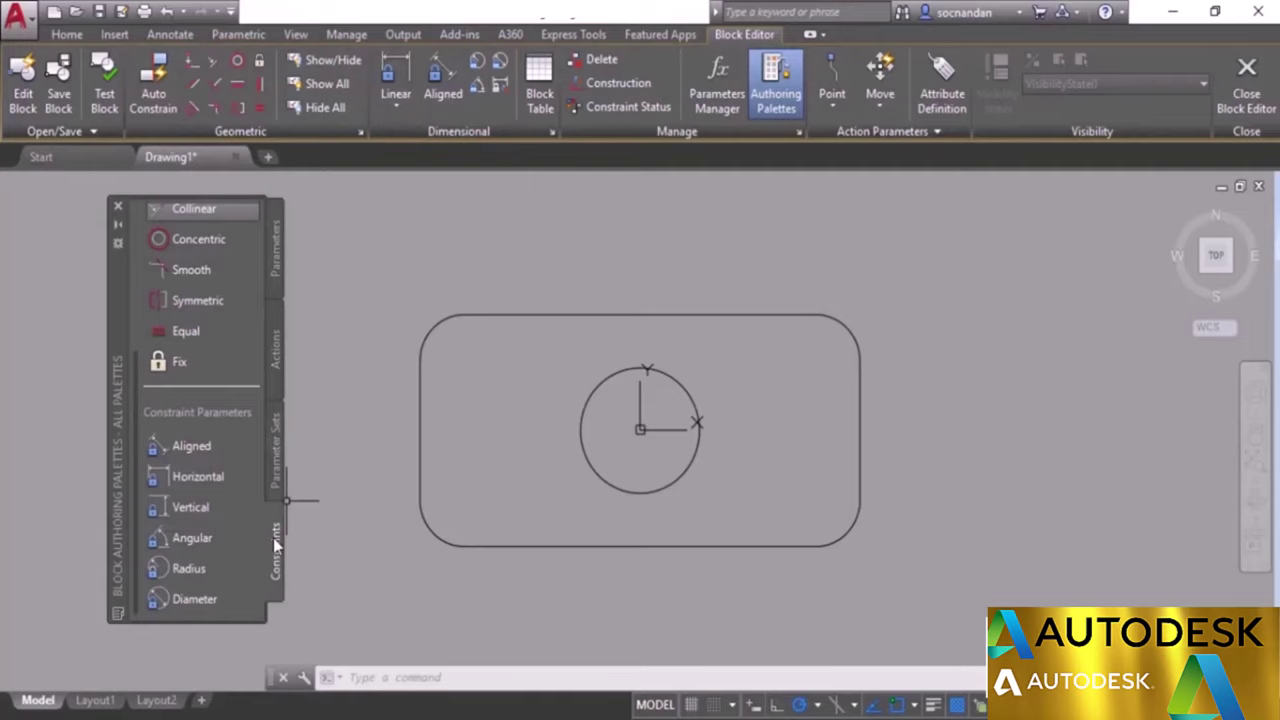
click(441, 77)
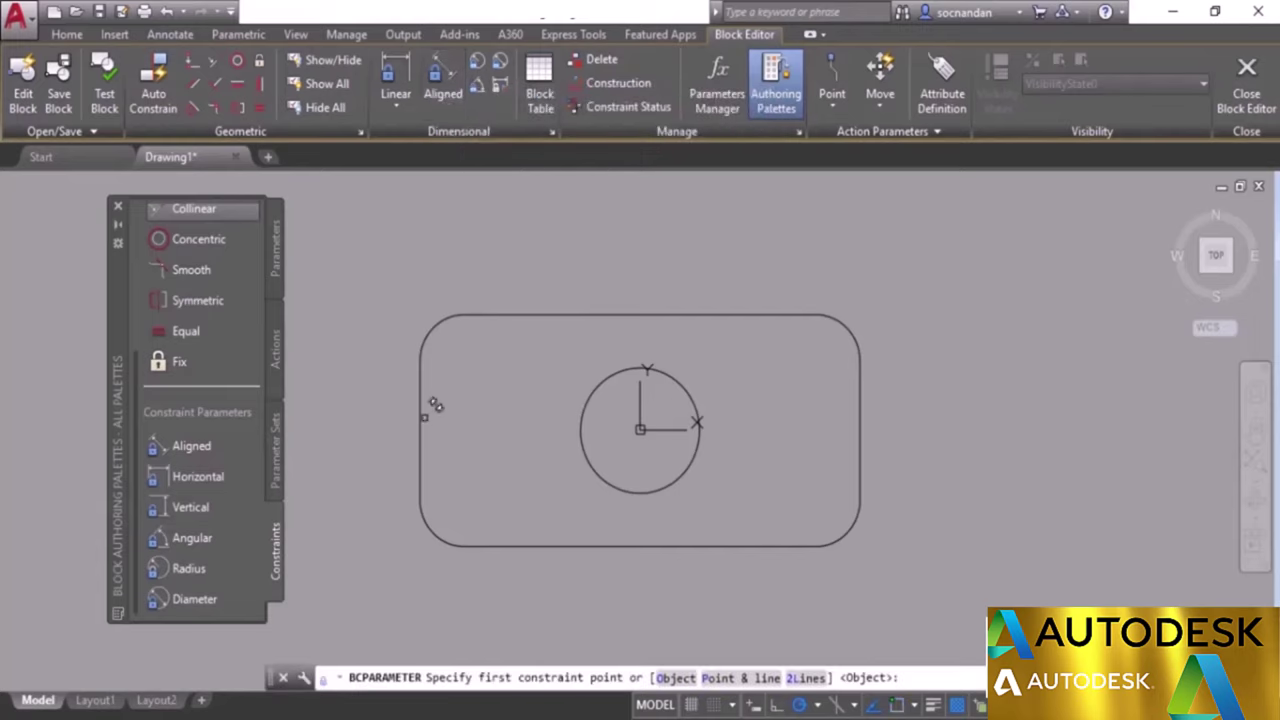
click(421, 430)
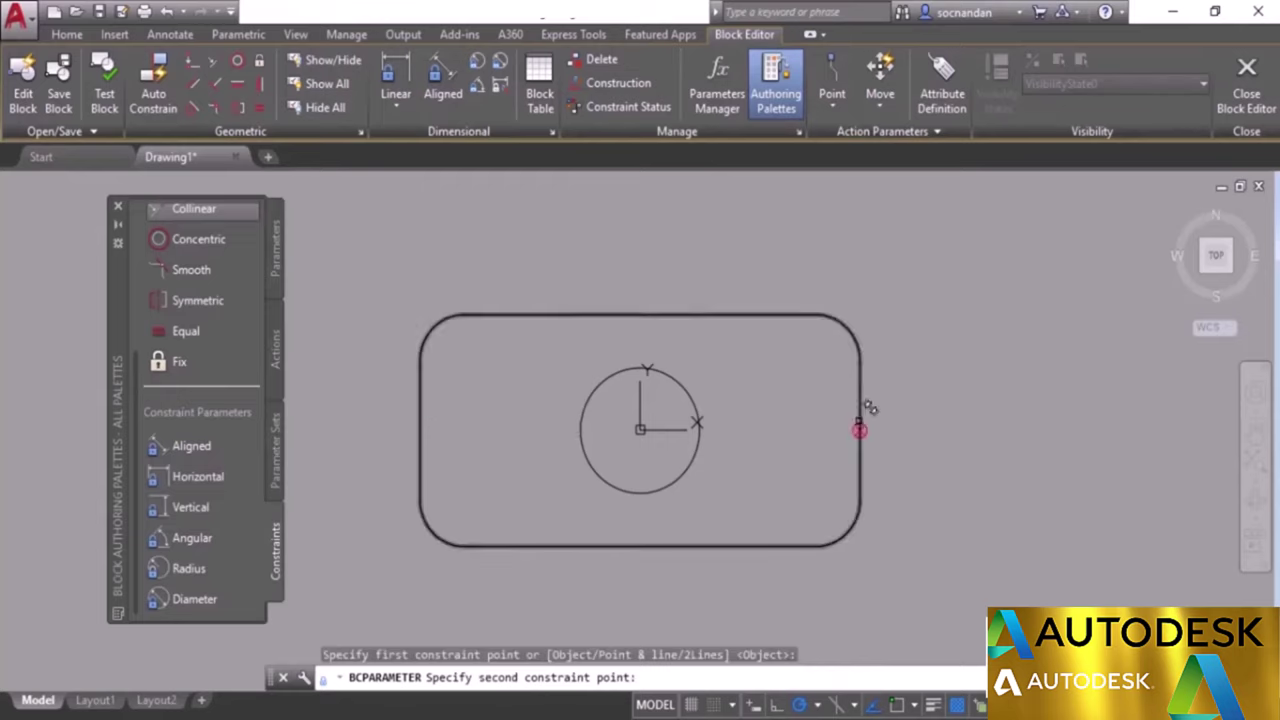
click(860, 430)
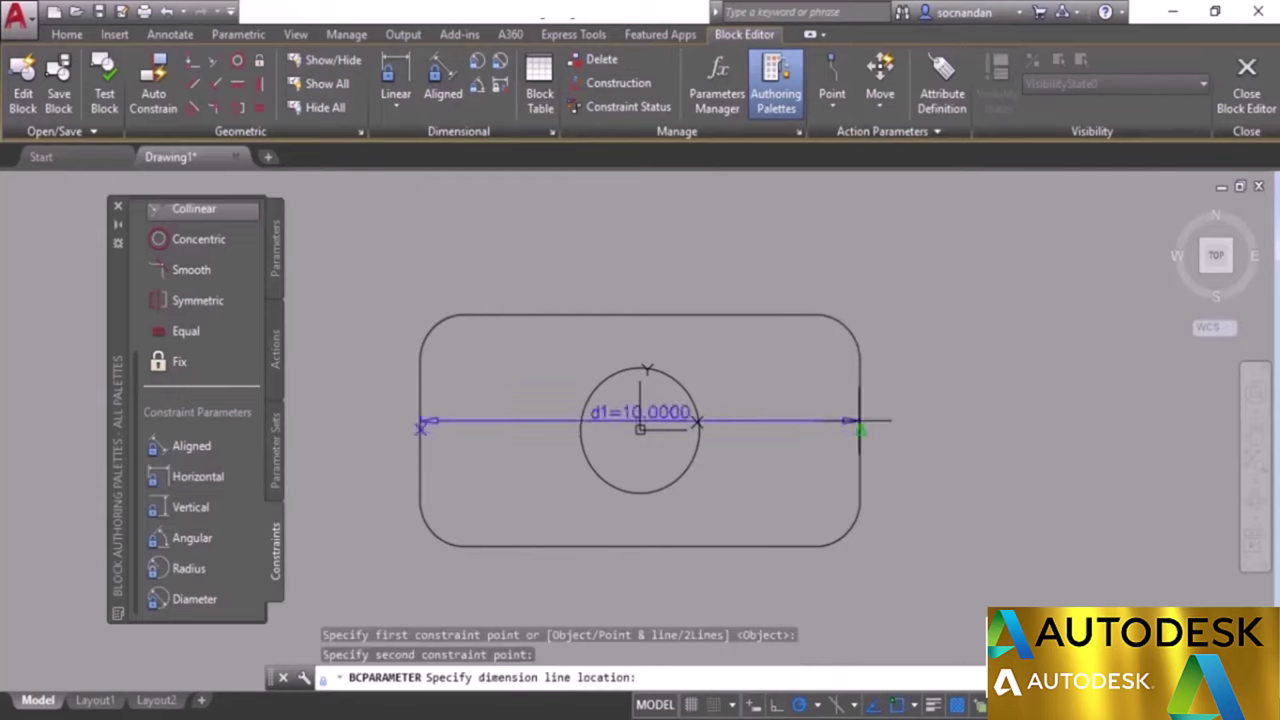
click(640, 594)
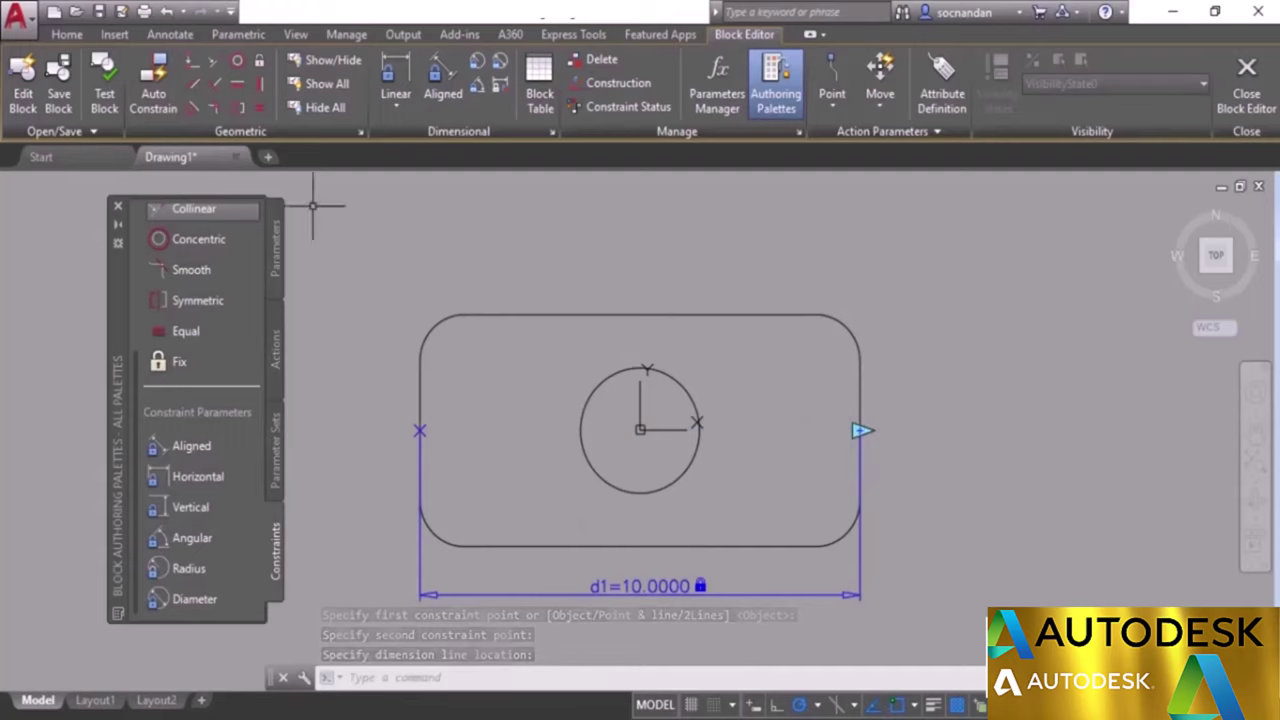
Test the block by stretching the rounded rectangle outward from its right side's grip, and close the test.
click(104, 94)
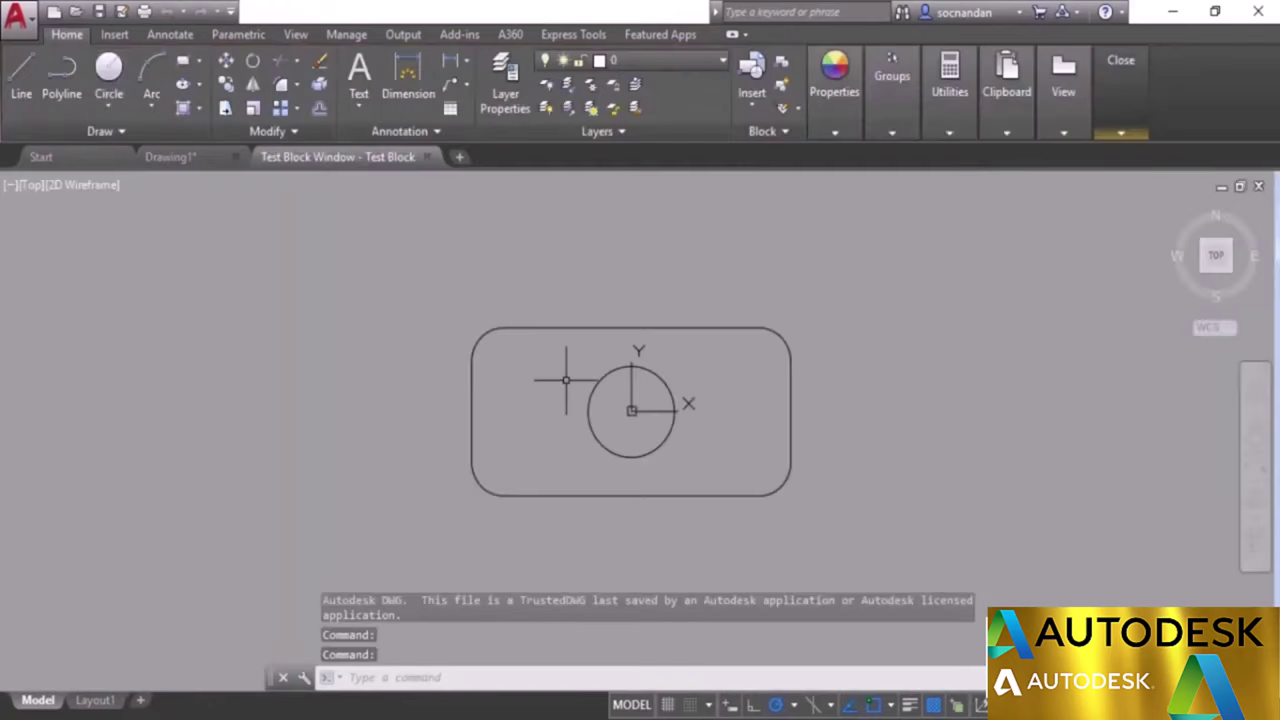
click(788, 372)
click(790, 412)
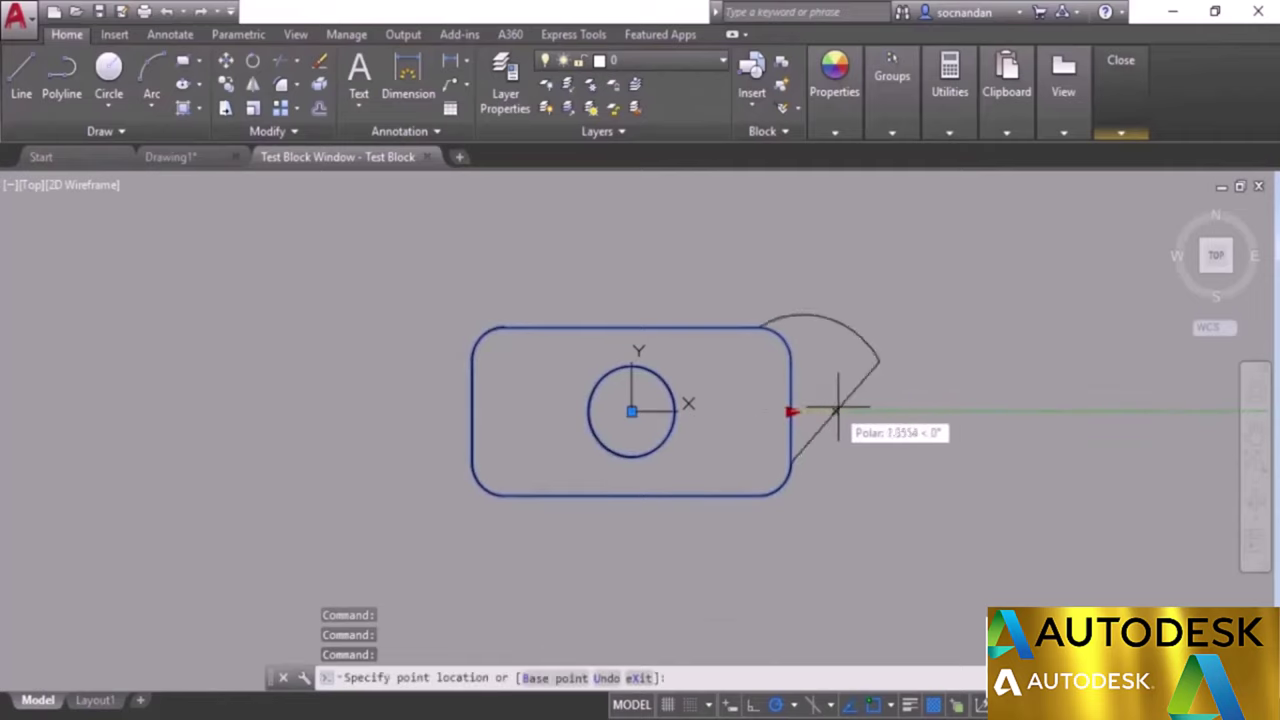
click(886, 411)
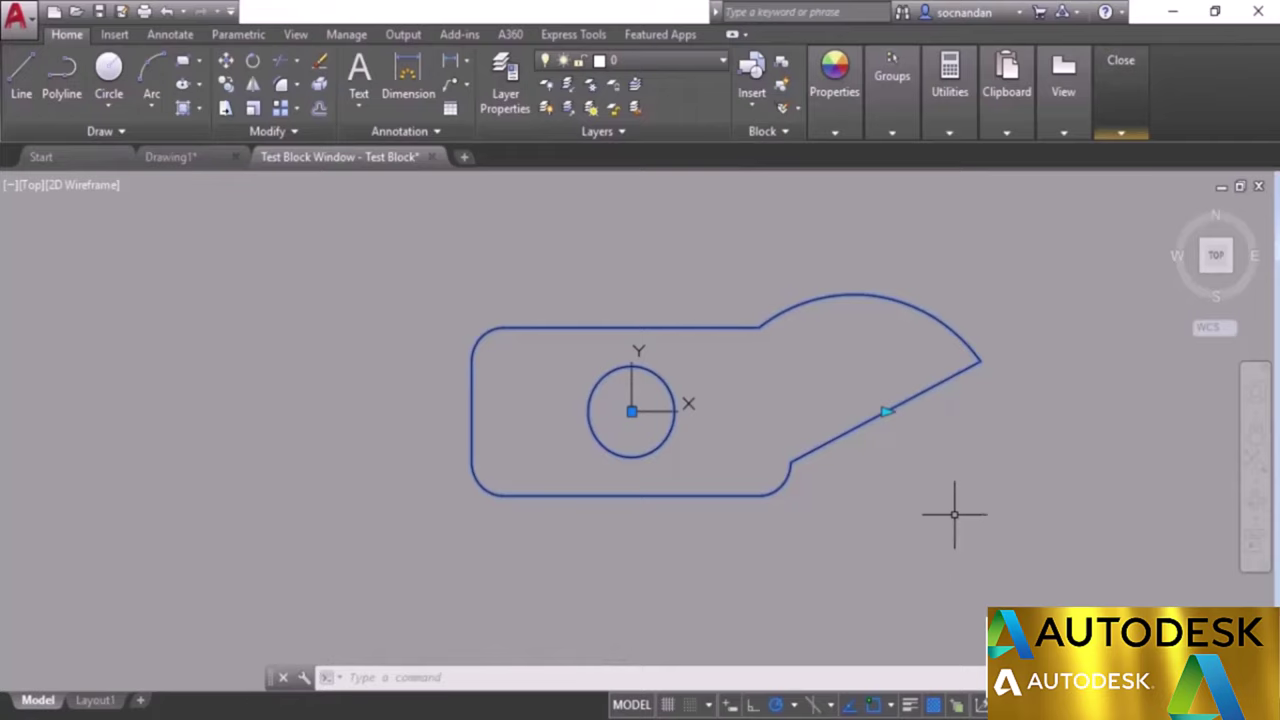
click(1119, 128)
click(1110, 170)
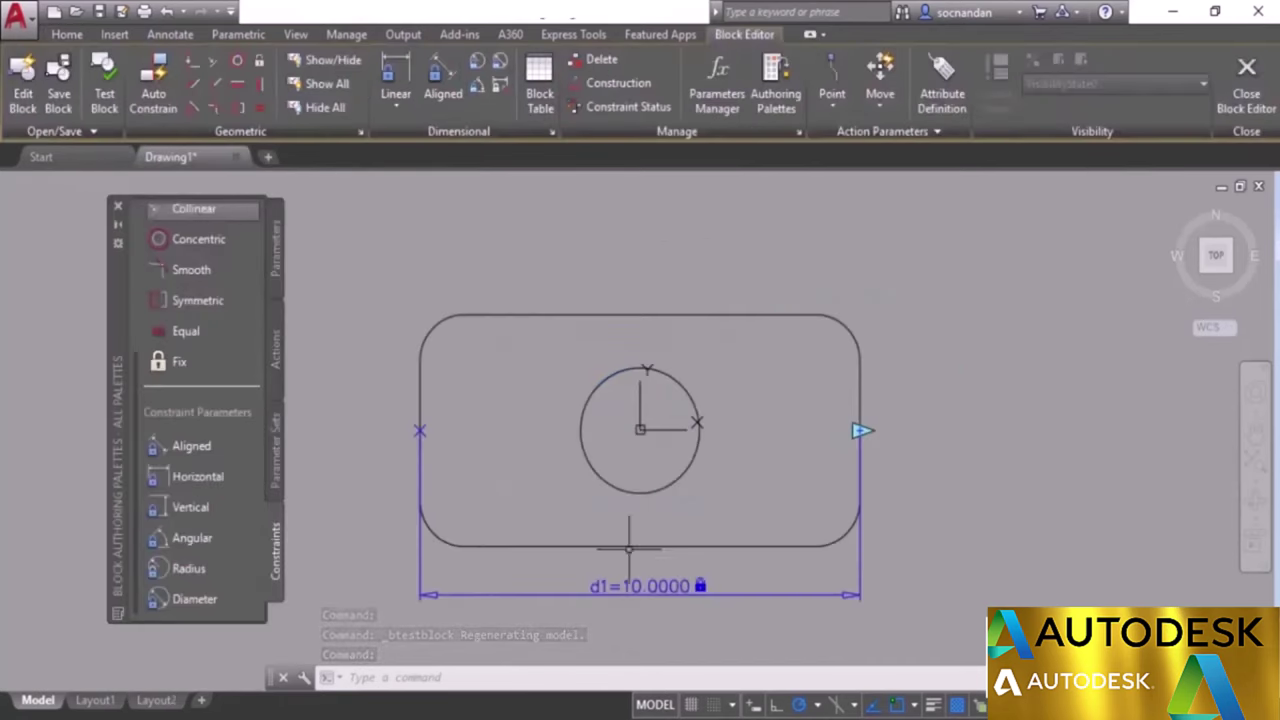
Apply automatic geometric constraints to the rounded rectangle and circle together.
click(156, 72)
click(378, 281)
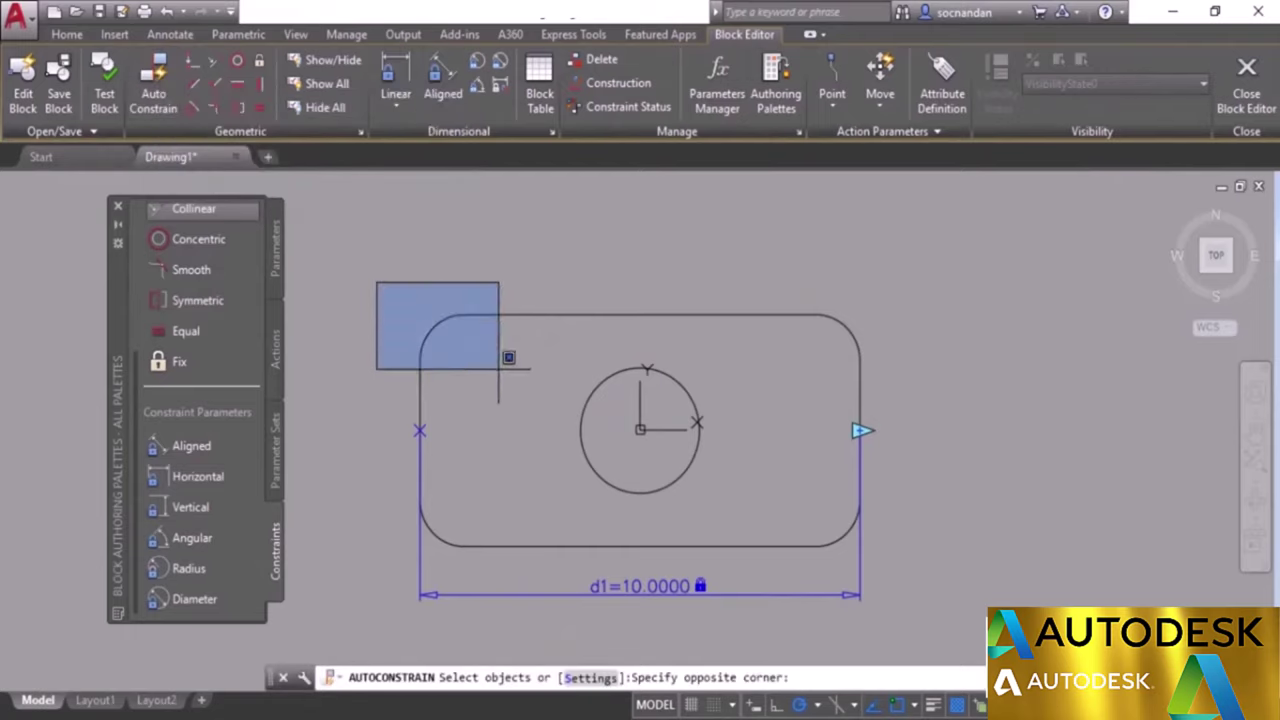
click(936, 571)
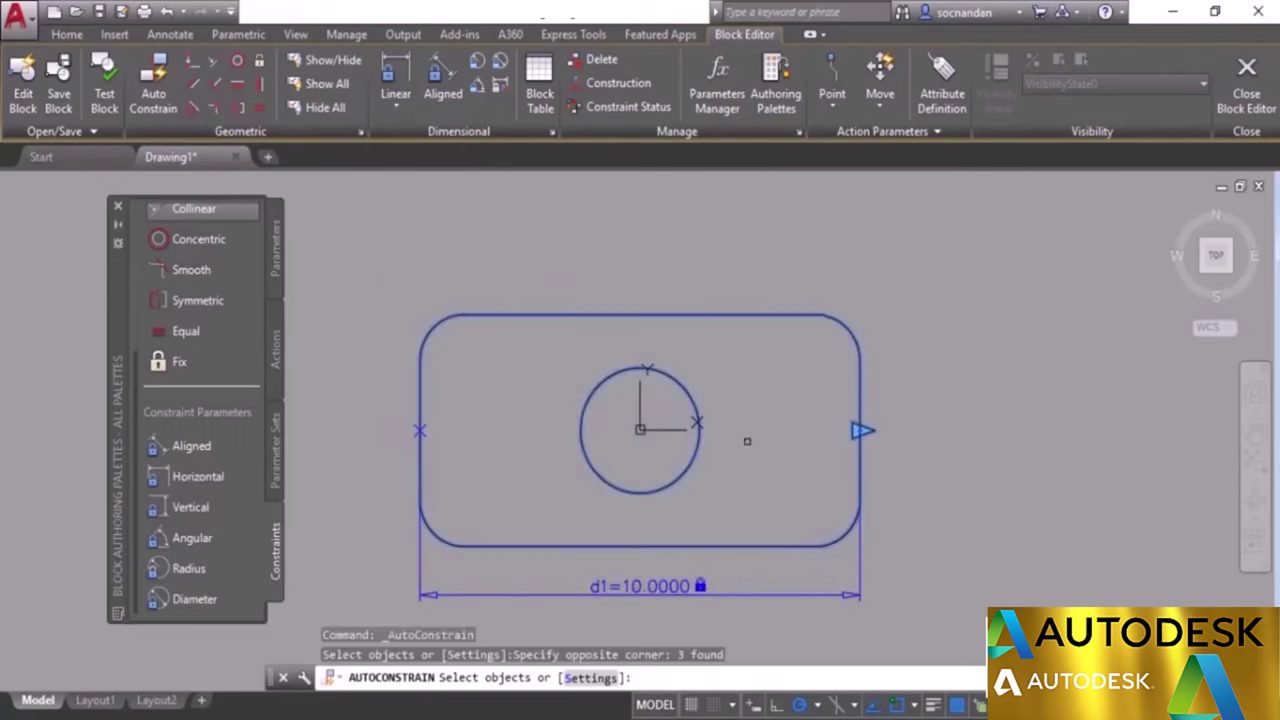
right_click(750, 376)
click(765, 386)
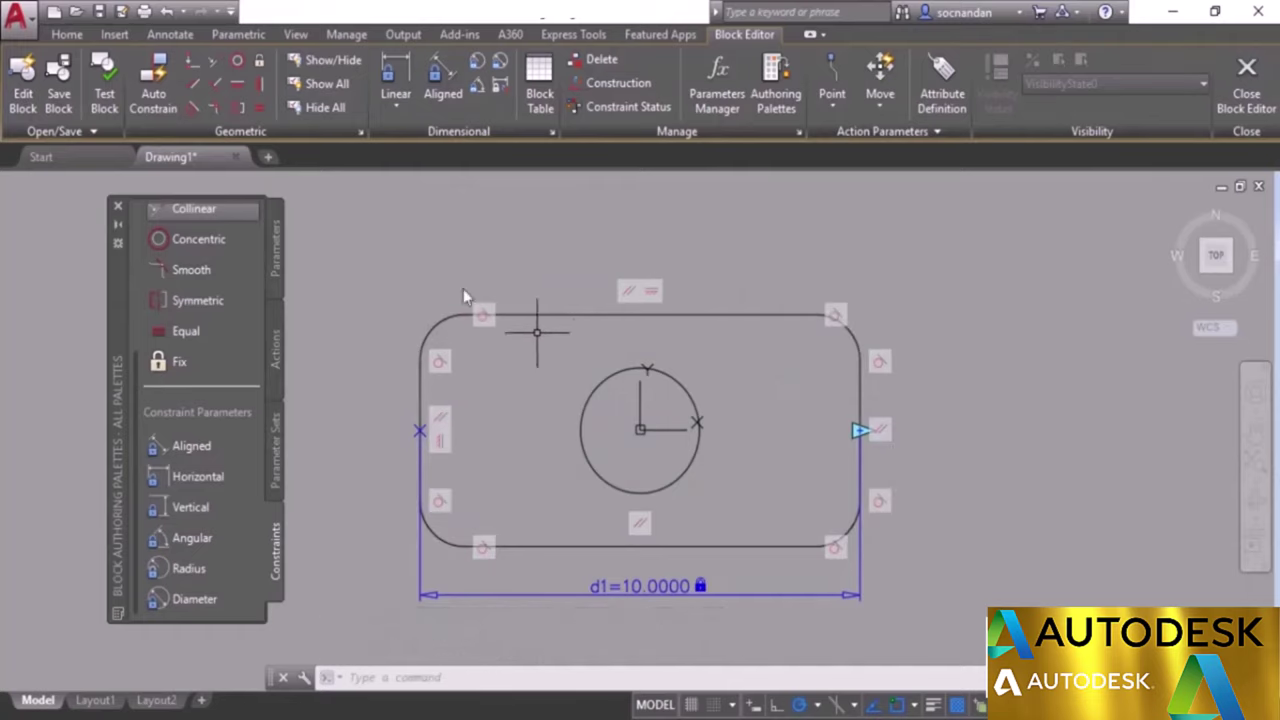
Retest the auto-constrained block by lengthening the rounded rectangle horizontally with its grip, and close the test.
click(105, 92)
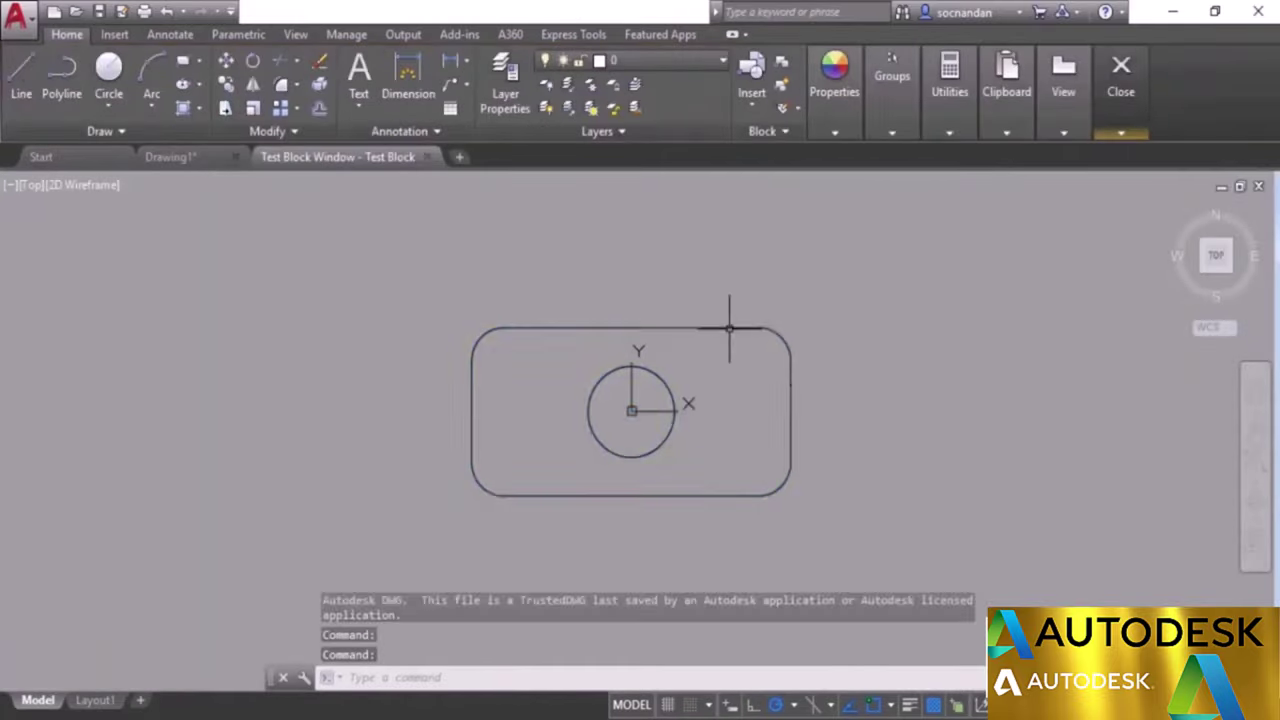
click(791, 410)
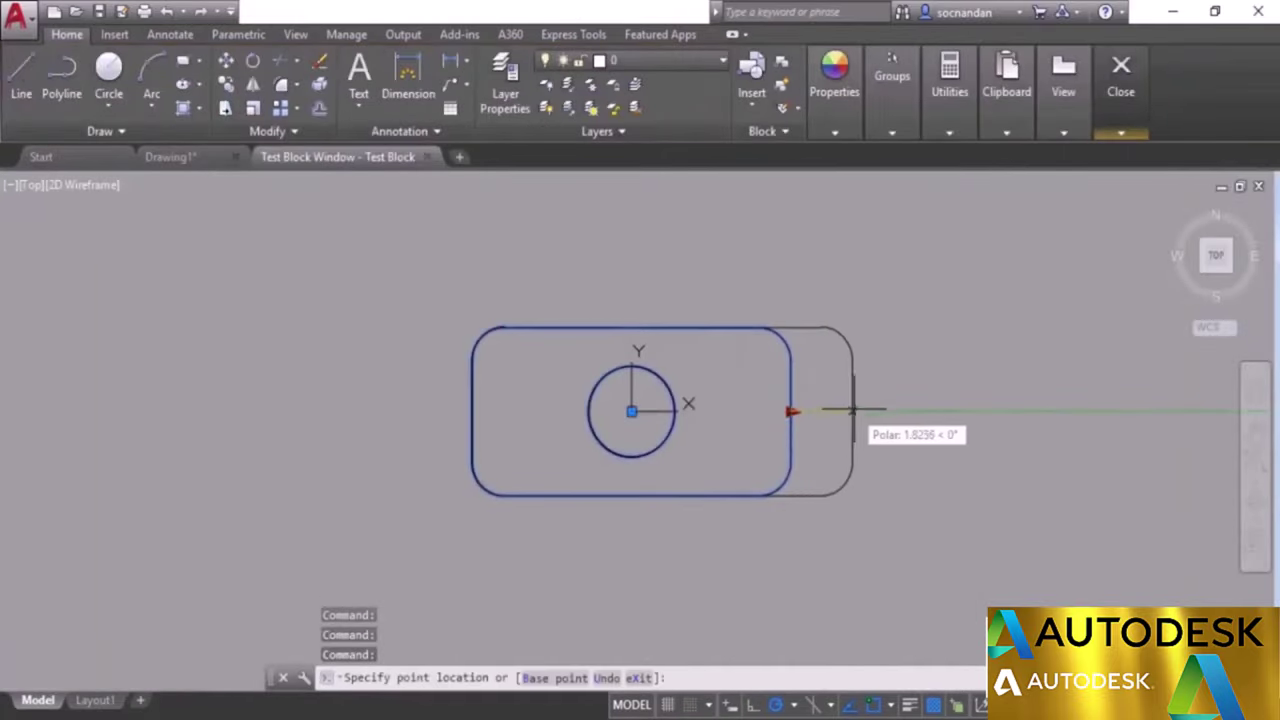
click(903, 410)
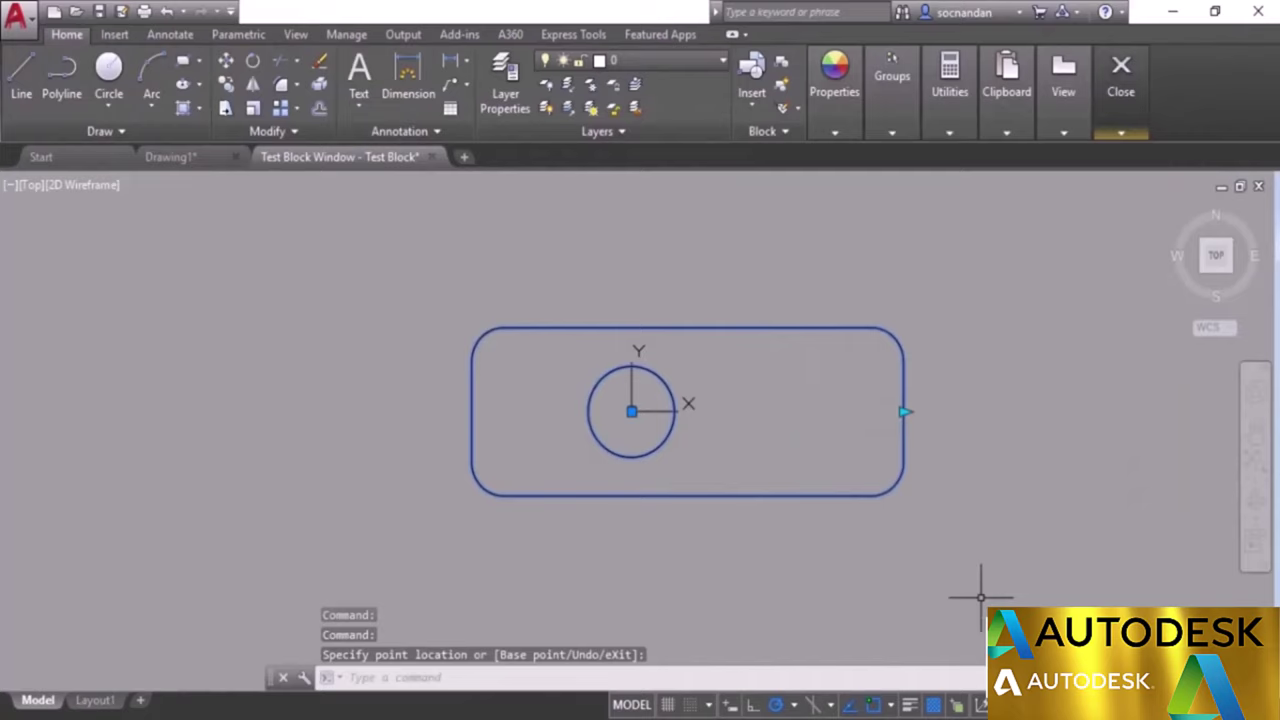
click(1120, 110)
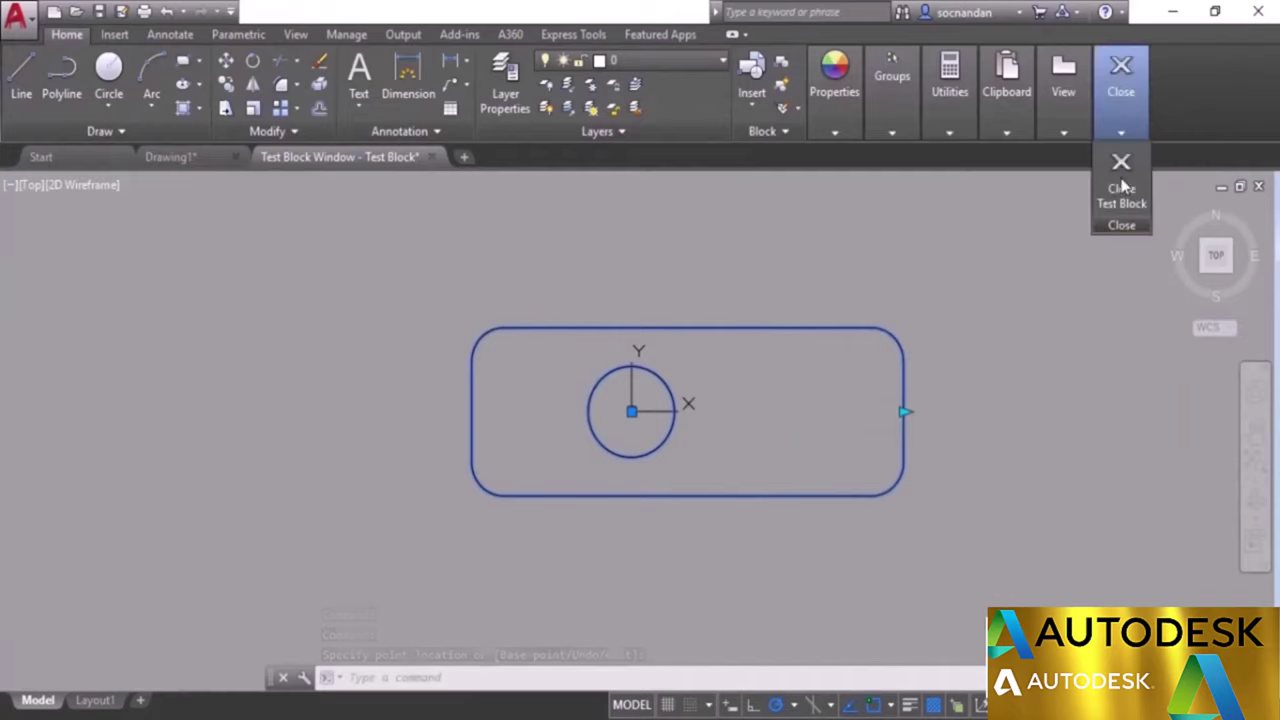
click(1122, 200)
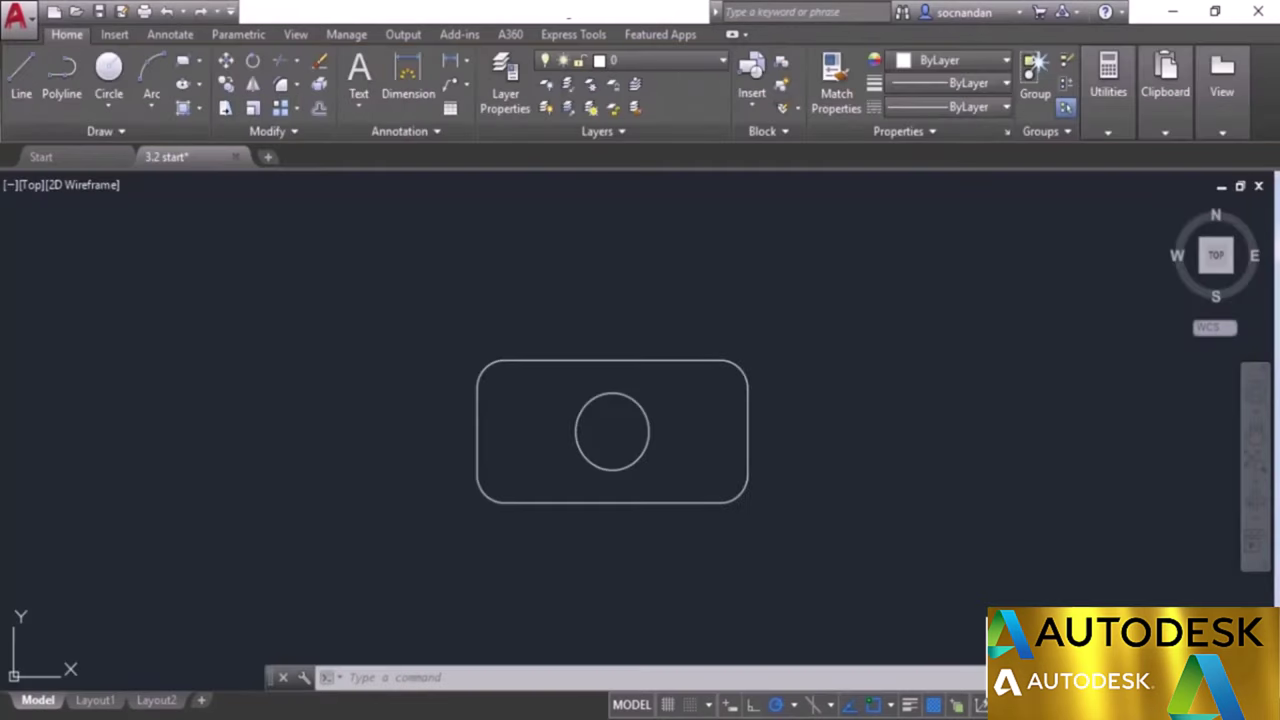
Lengthen the block in the 3.2 start drawing by stretching its right side horizontally outward with the linear grip.
click(741, 368)
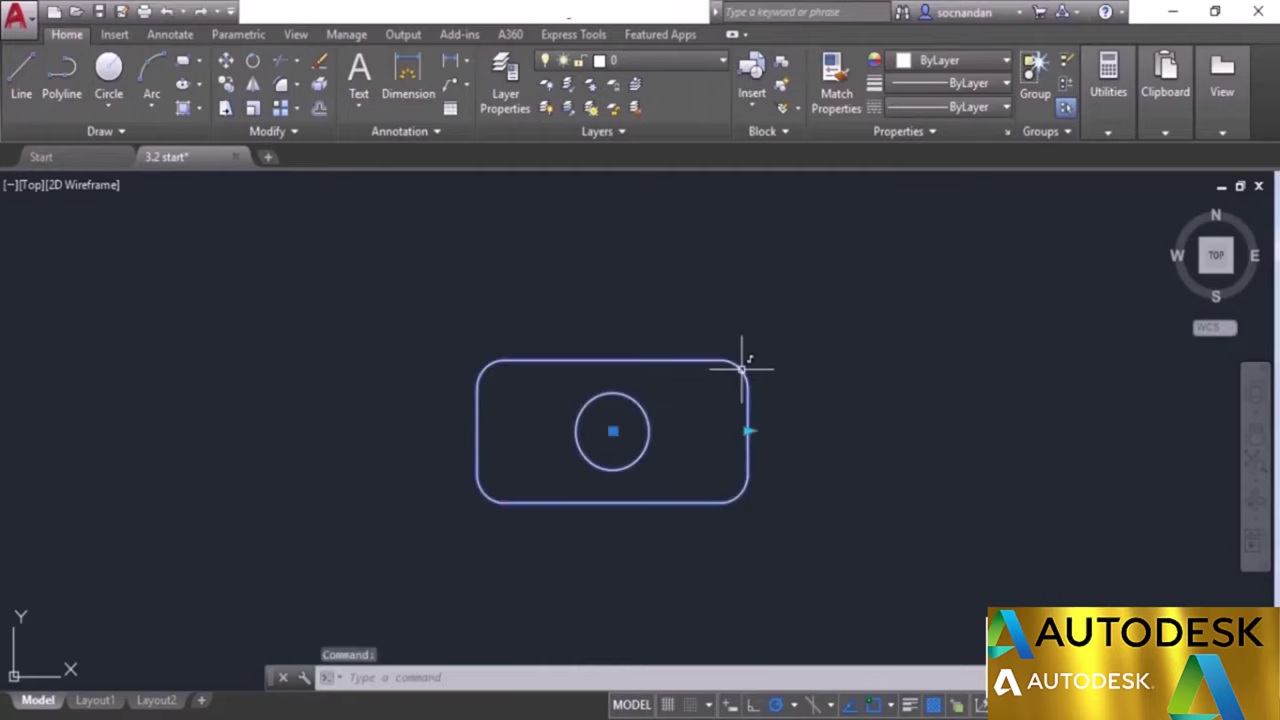
click(748, 430)
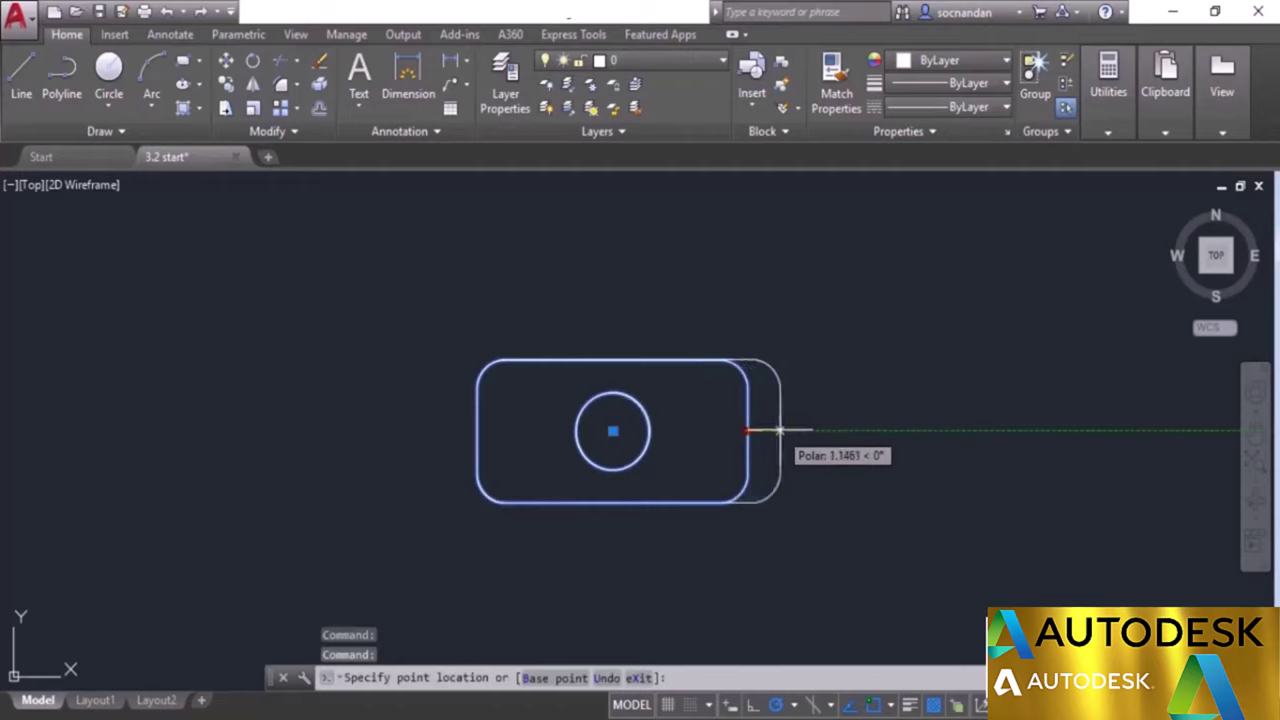
click(849, 431)
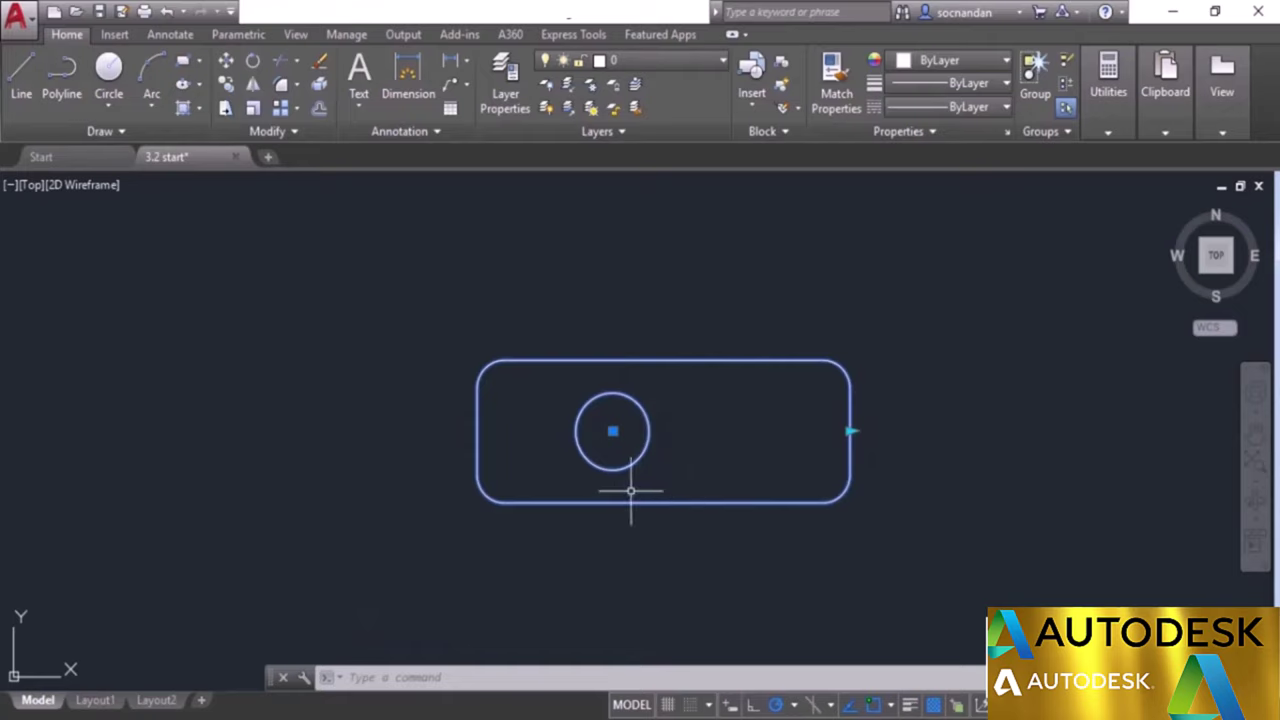
Undo the block's last grip stretch, and open the rounded-rectangle block for editing in the Block Editor.
key(ctrl+z)
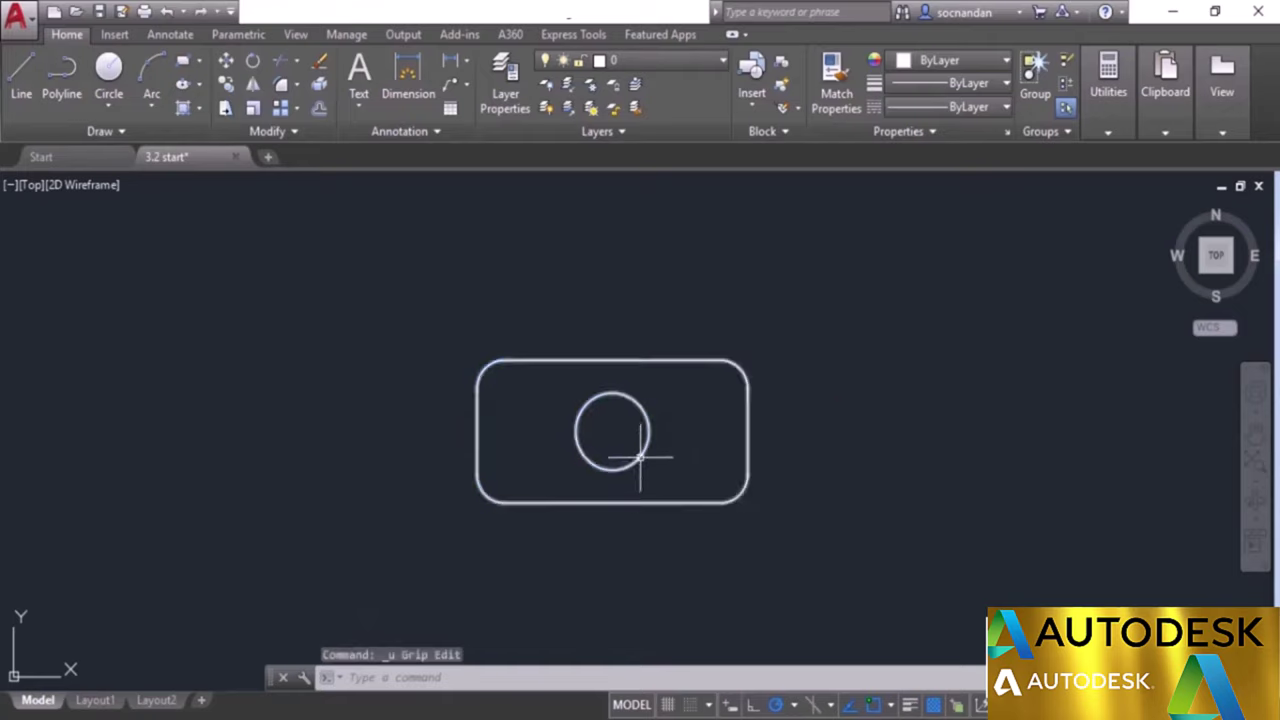
click(645, 456)
right_click(720, 295)
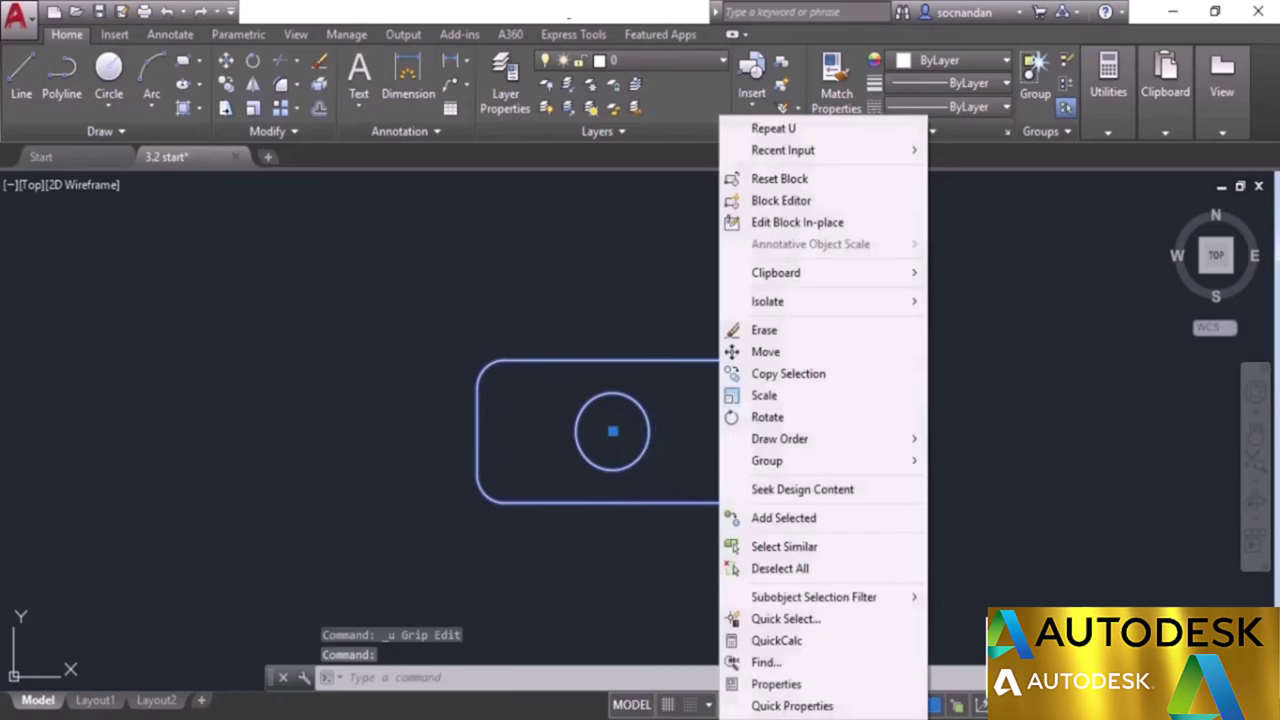
click(801, 203)
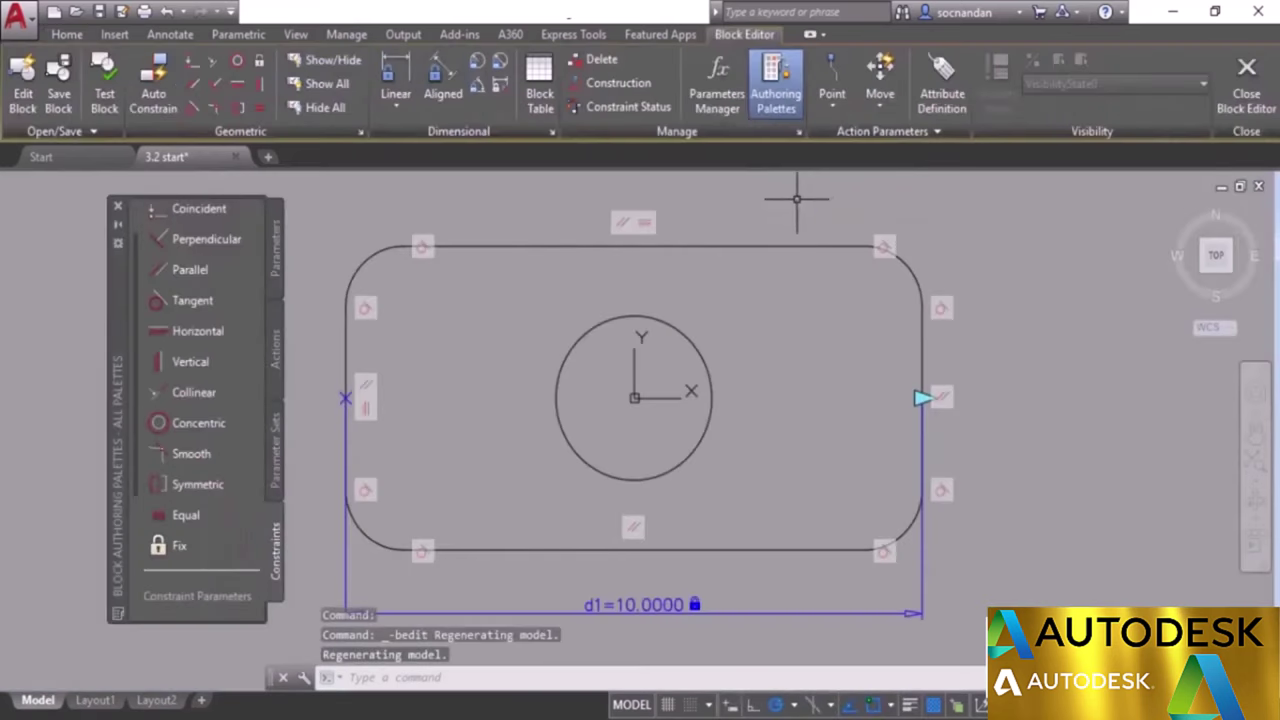
scroll(675, 300, down, 2)
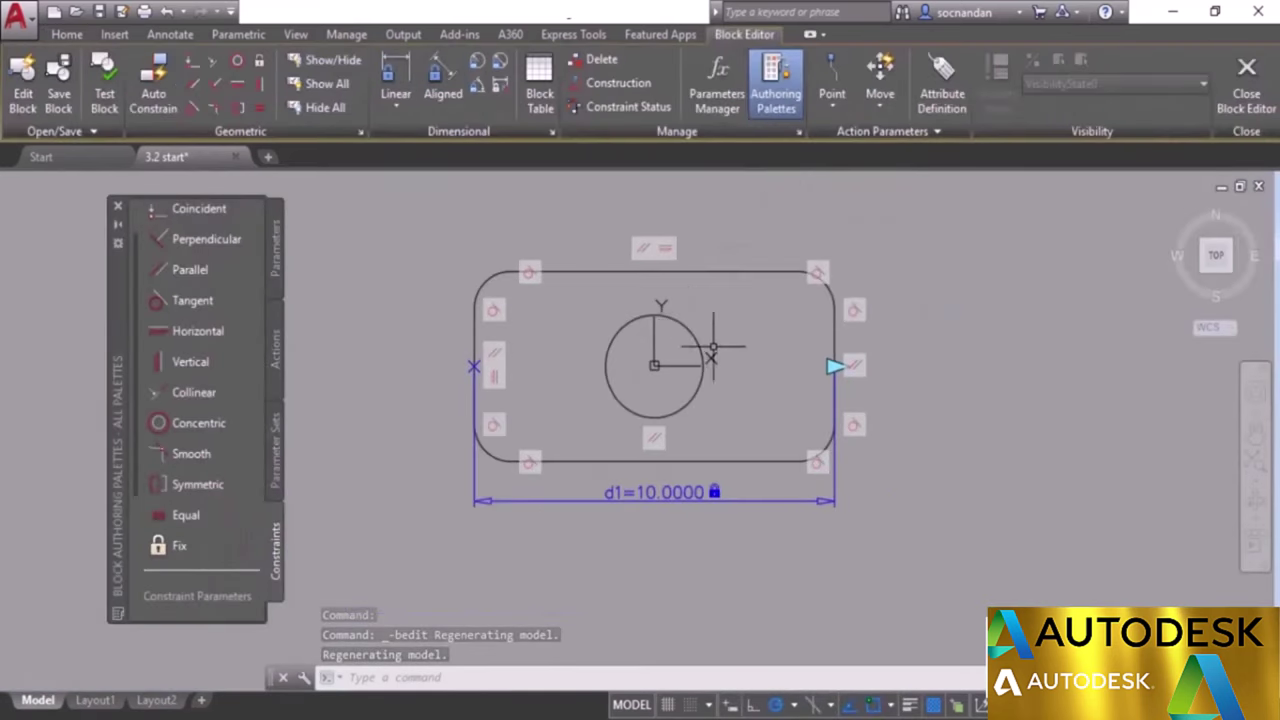
middle_drag(708, 349, 824, 443)
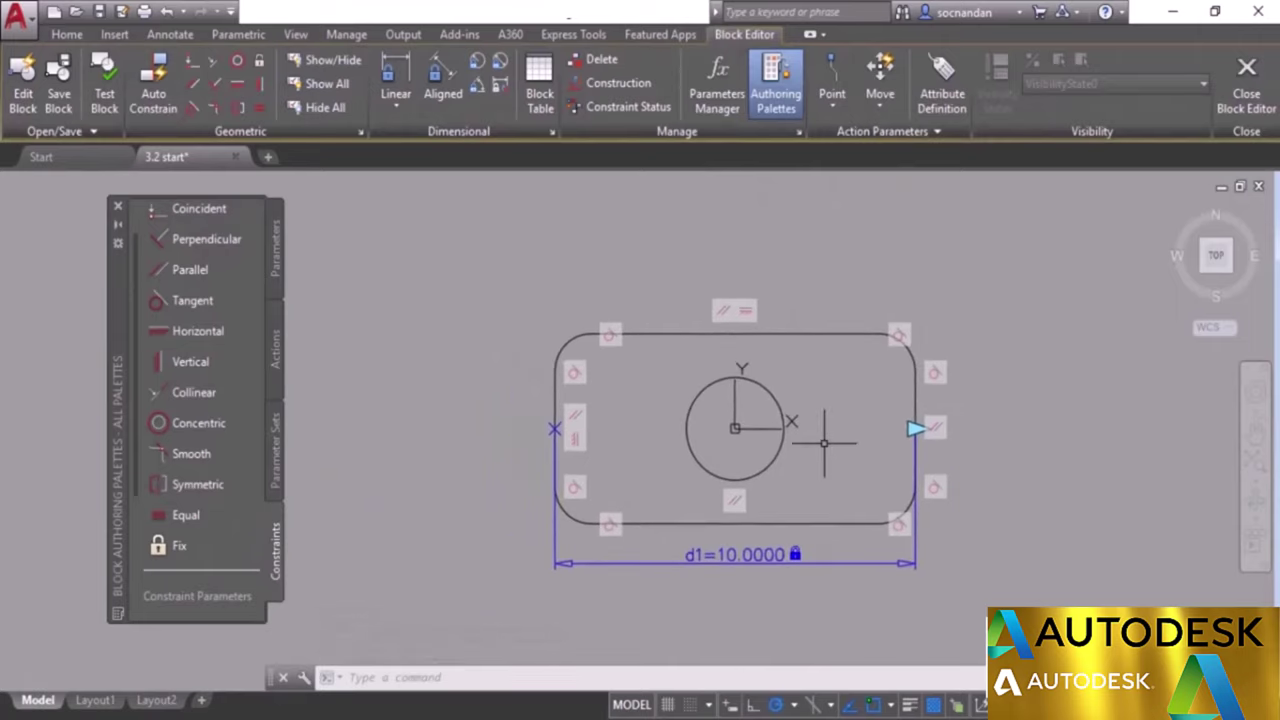
Add an aligned constraint parameter between the circle's centre and the midpoint of the rectangle's left side, placed above the rectangle.
click(449, 76)
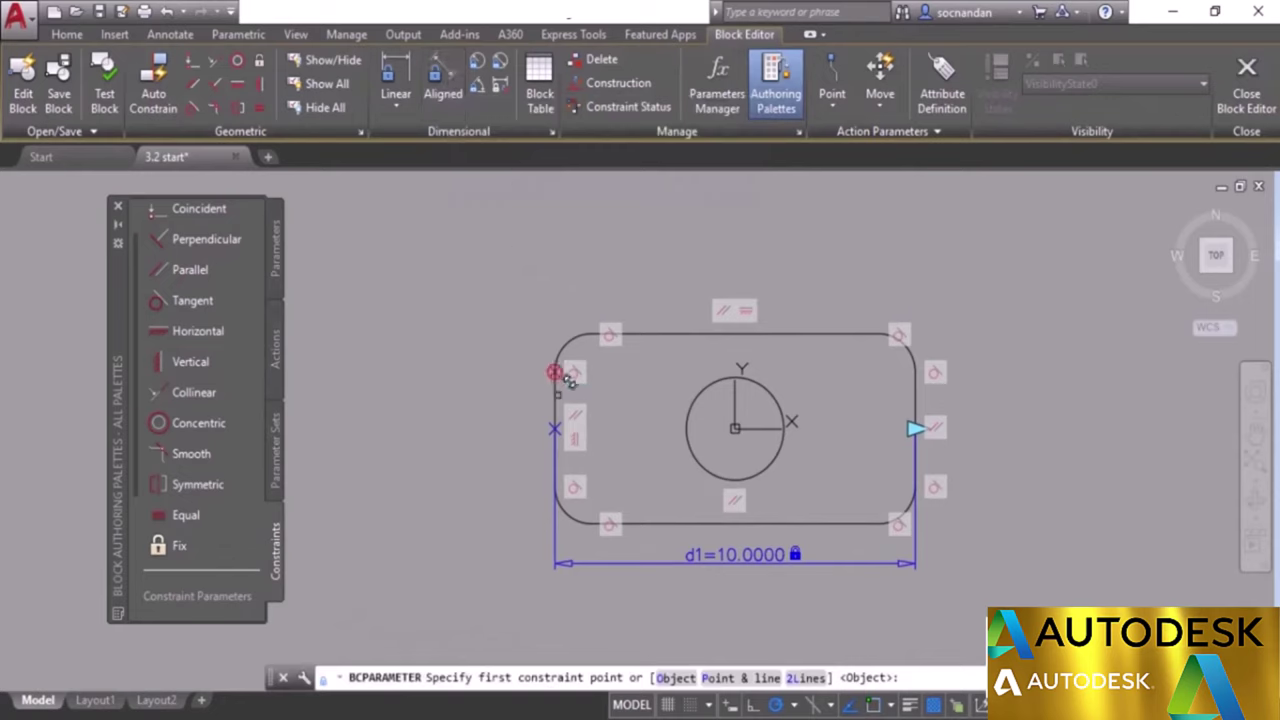
click(698, 412)
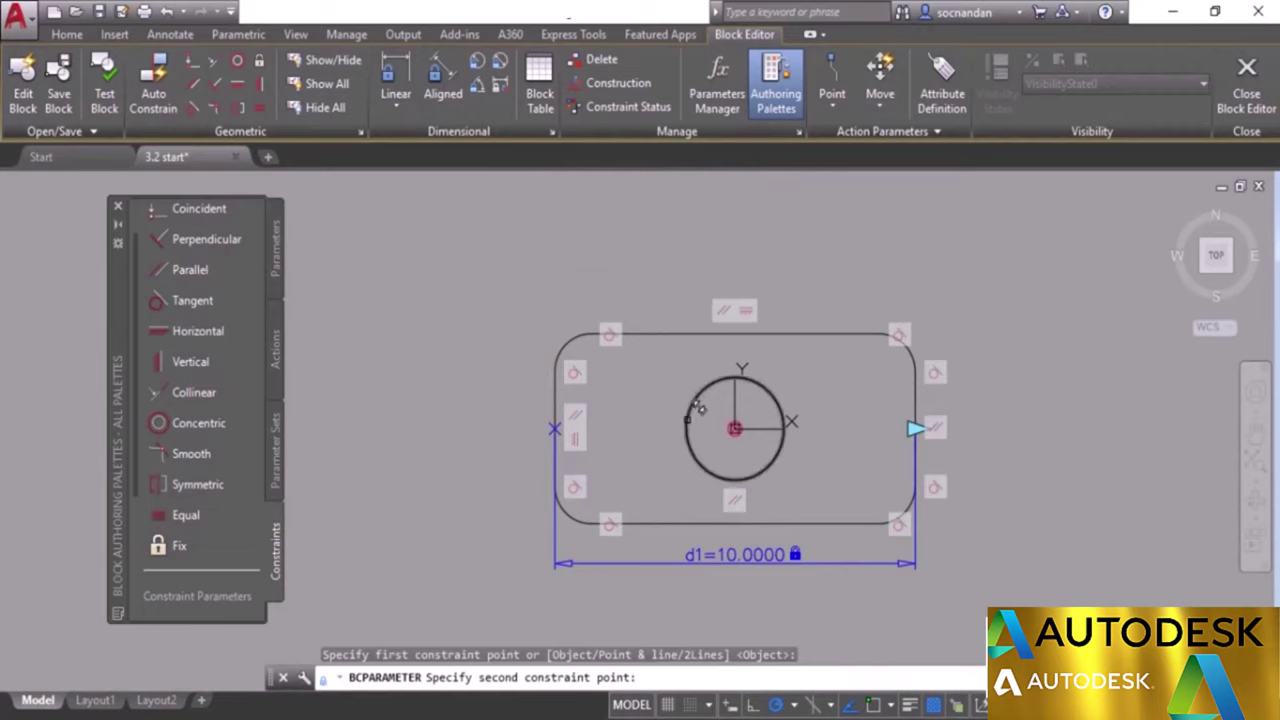
click(735, 428)
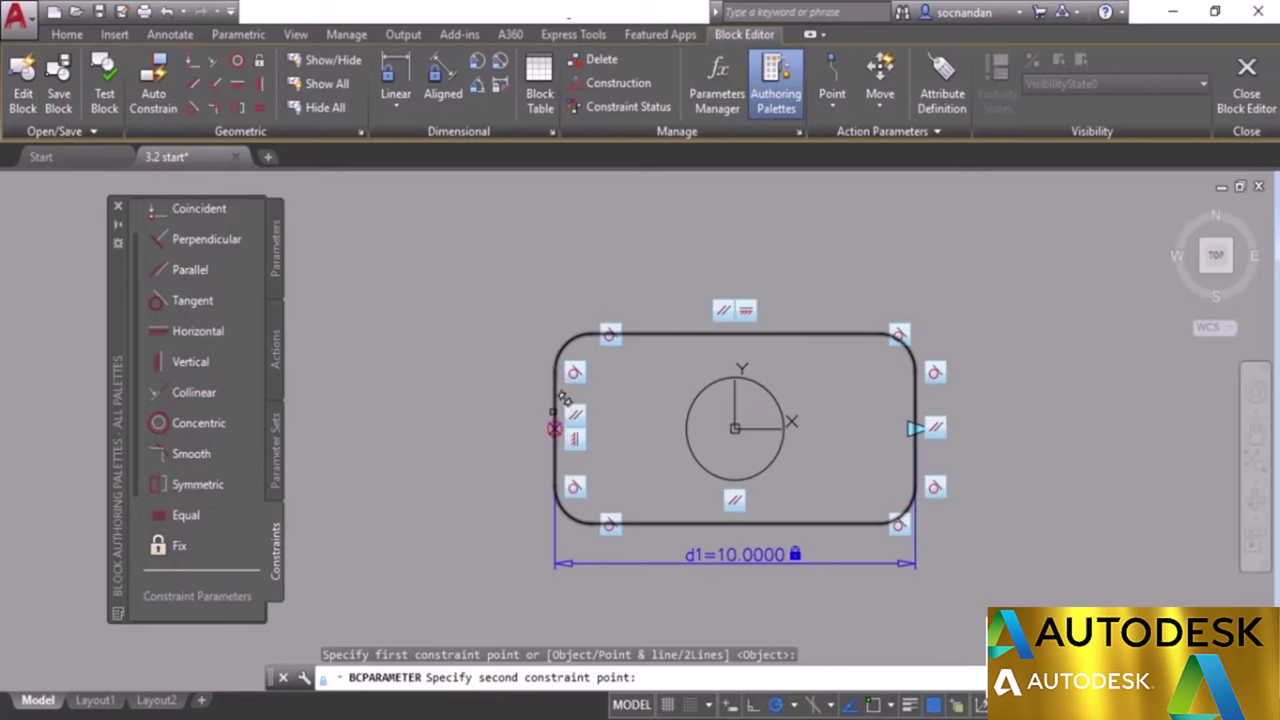
click(554, 428)
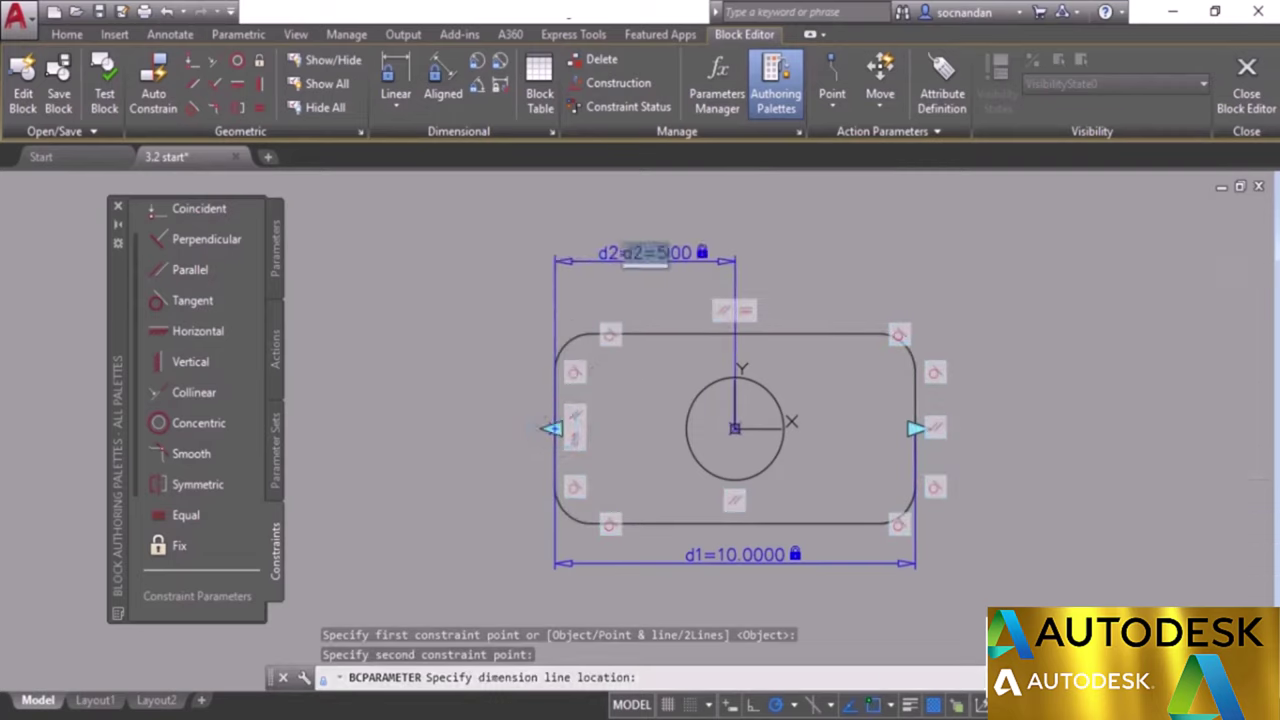
key(Return)
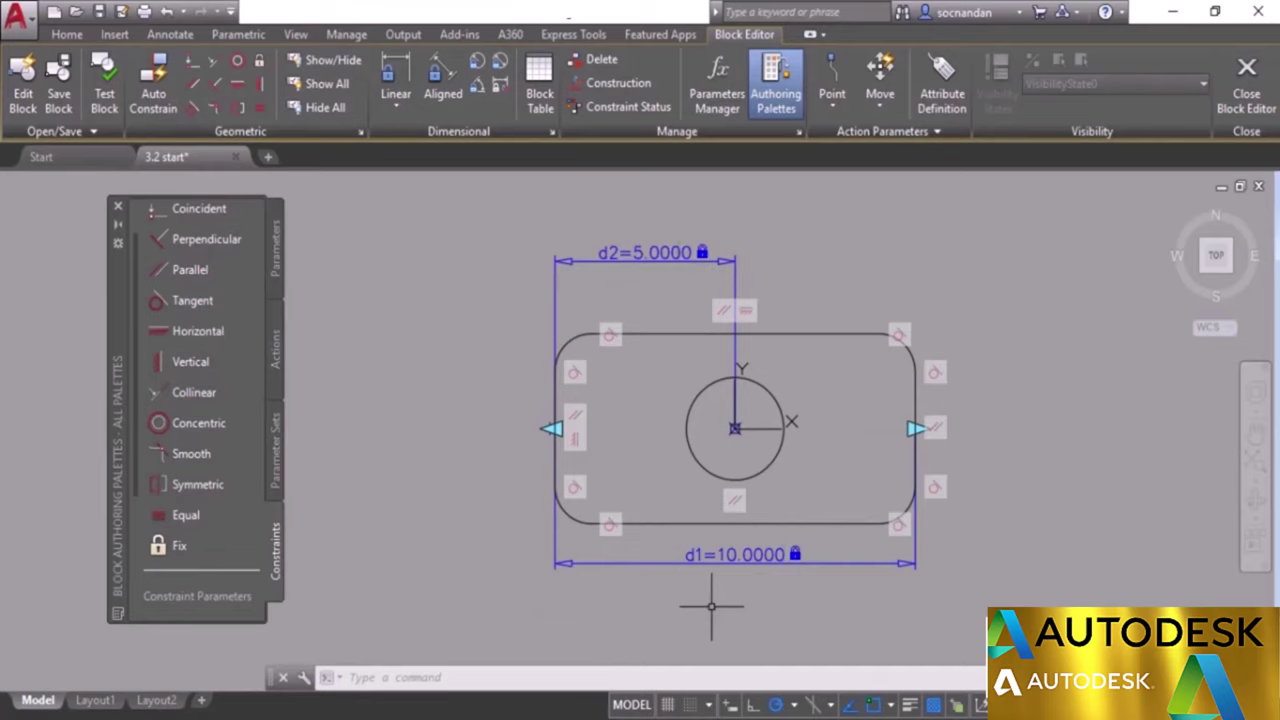
Set the d2 parameter between the circle's centre and the left side to the expression d1/2.
click(652, 253)
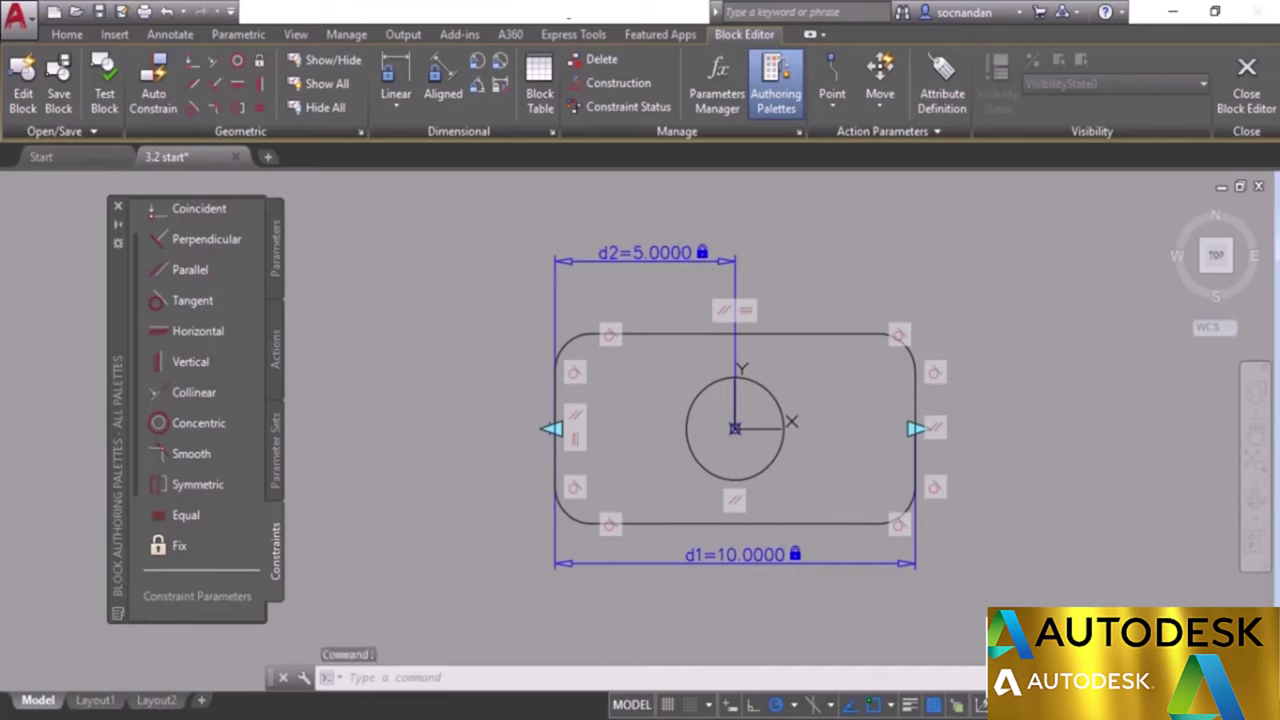
double_click(652, 253)
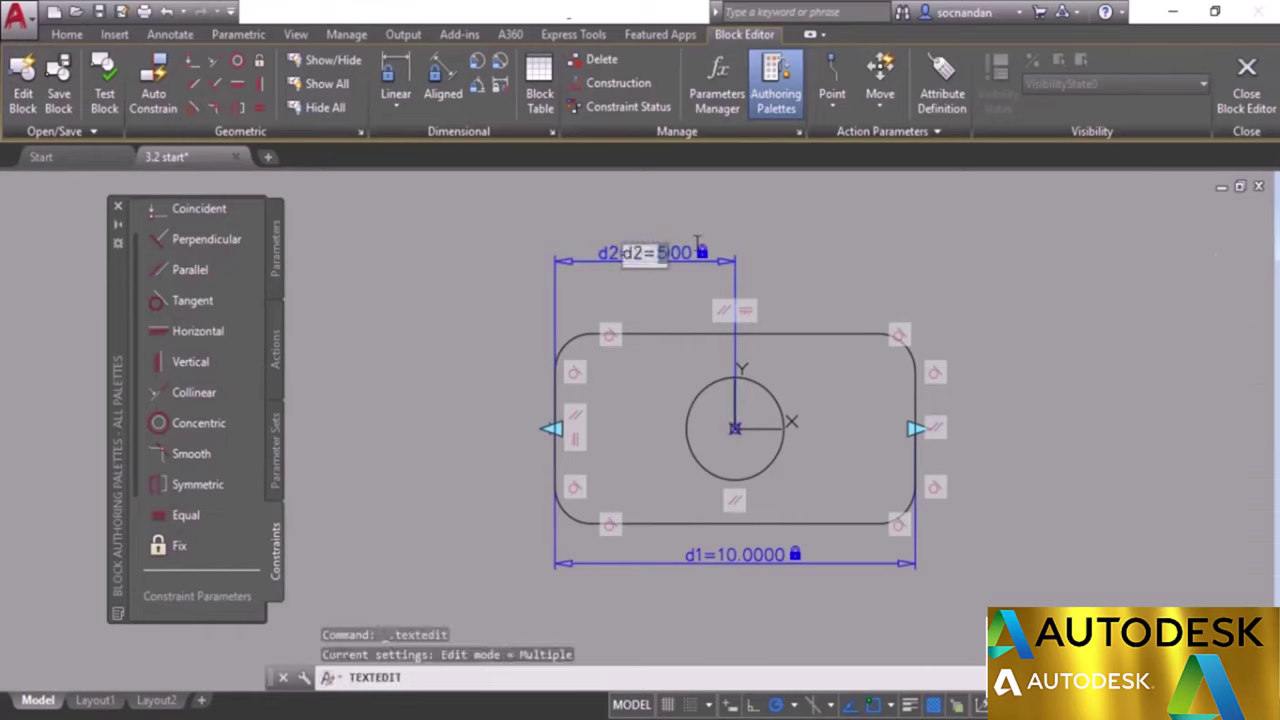
text(d1/2)
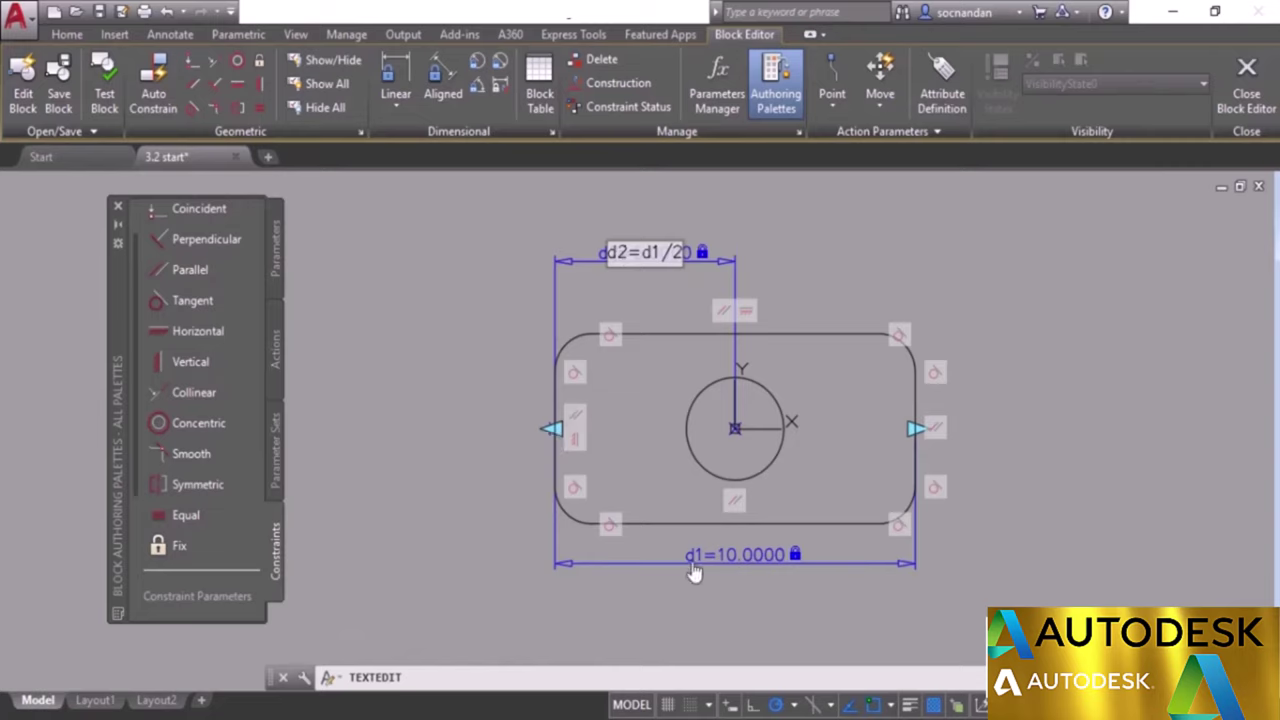
key(Return)
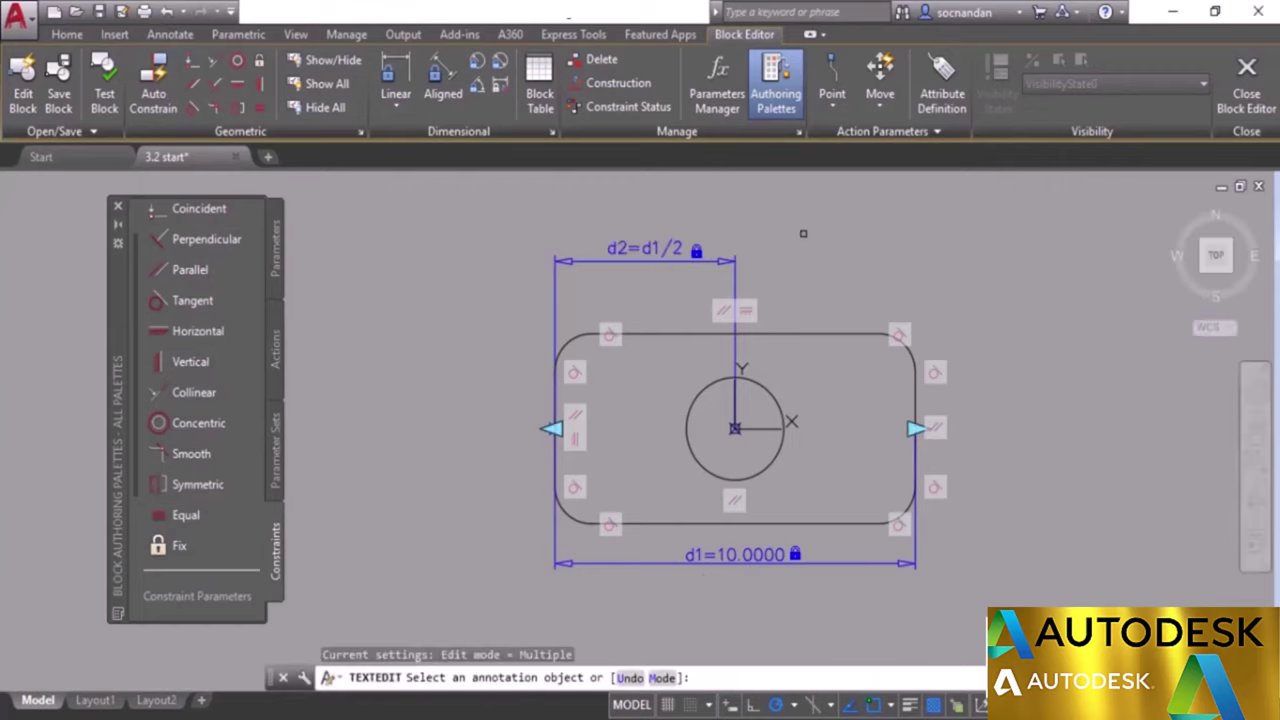
right_click(806, 238)
click(818, 246)
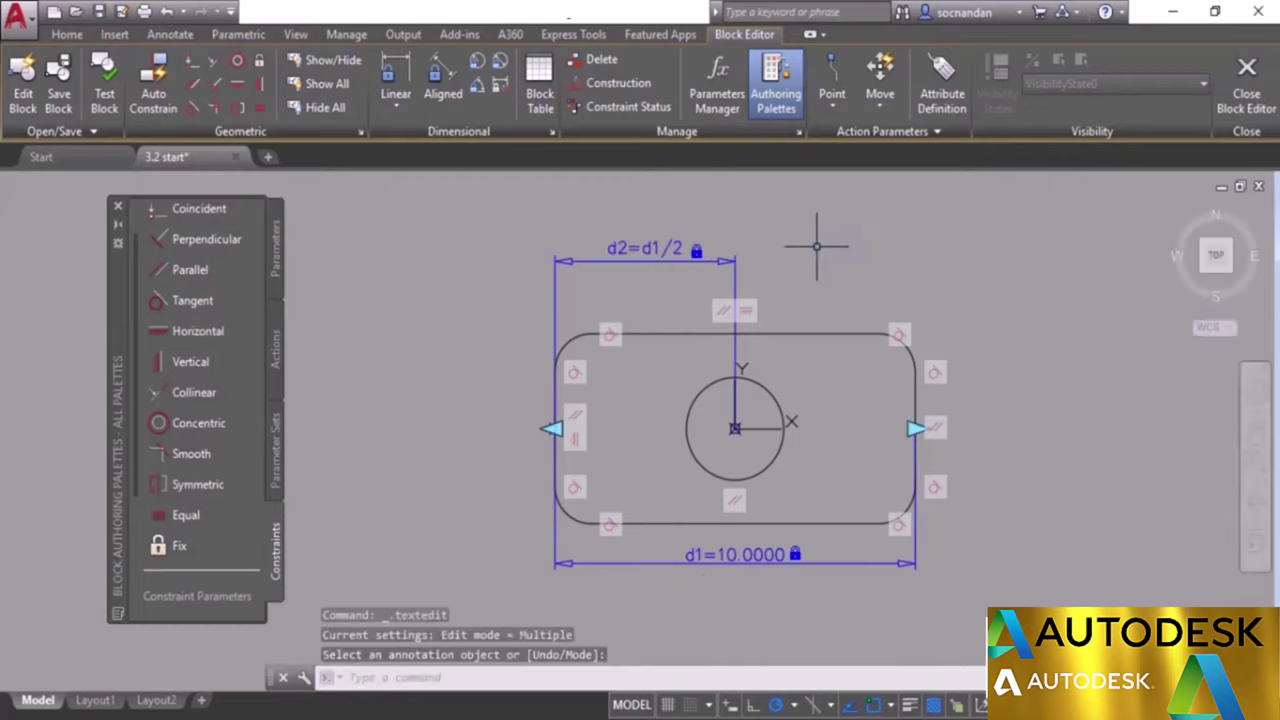
Test the block by lengthening and then shortening the rounded rectangle with its right side's grip, and close the test.
click(112, 76)
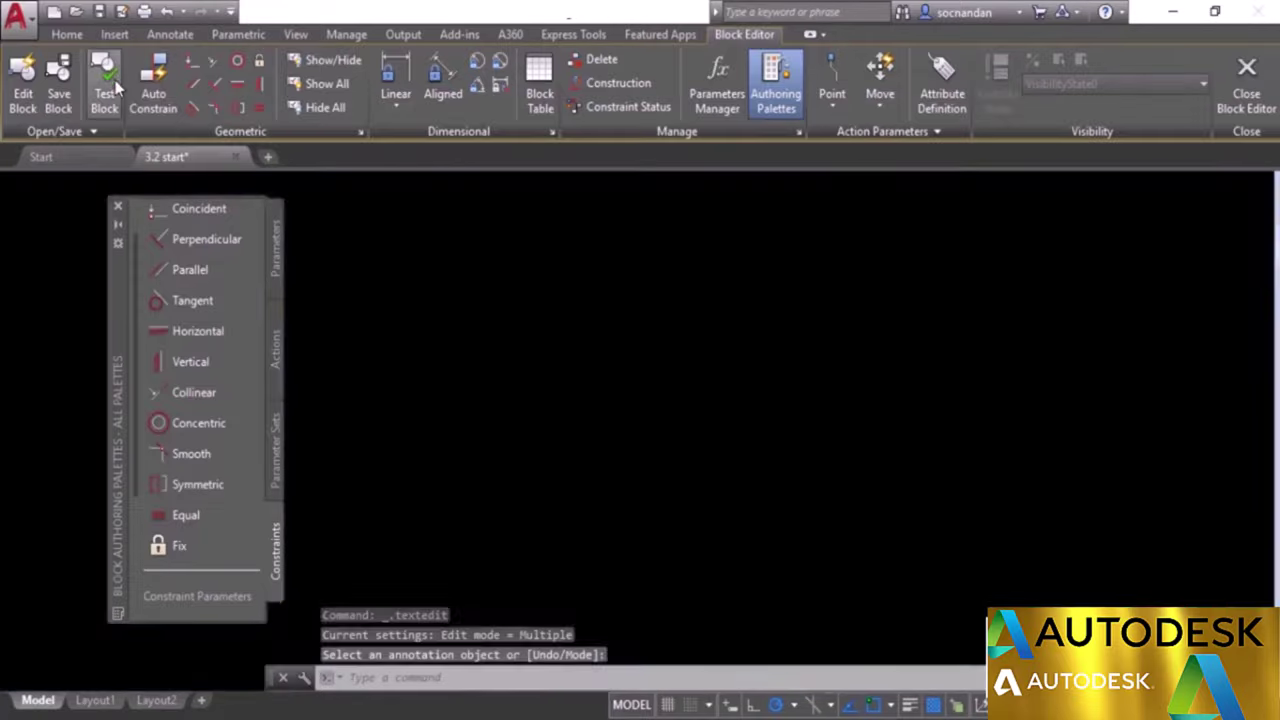
click(630, 507)
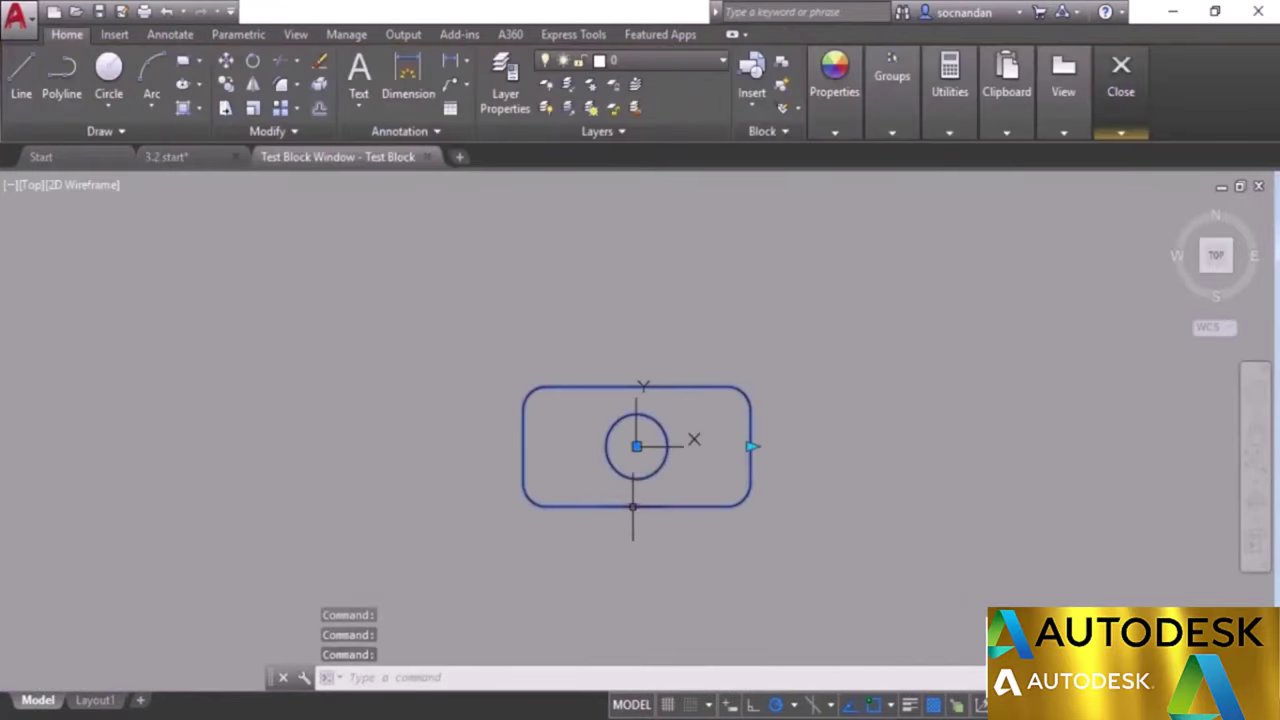
click(750, 446)
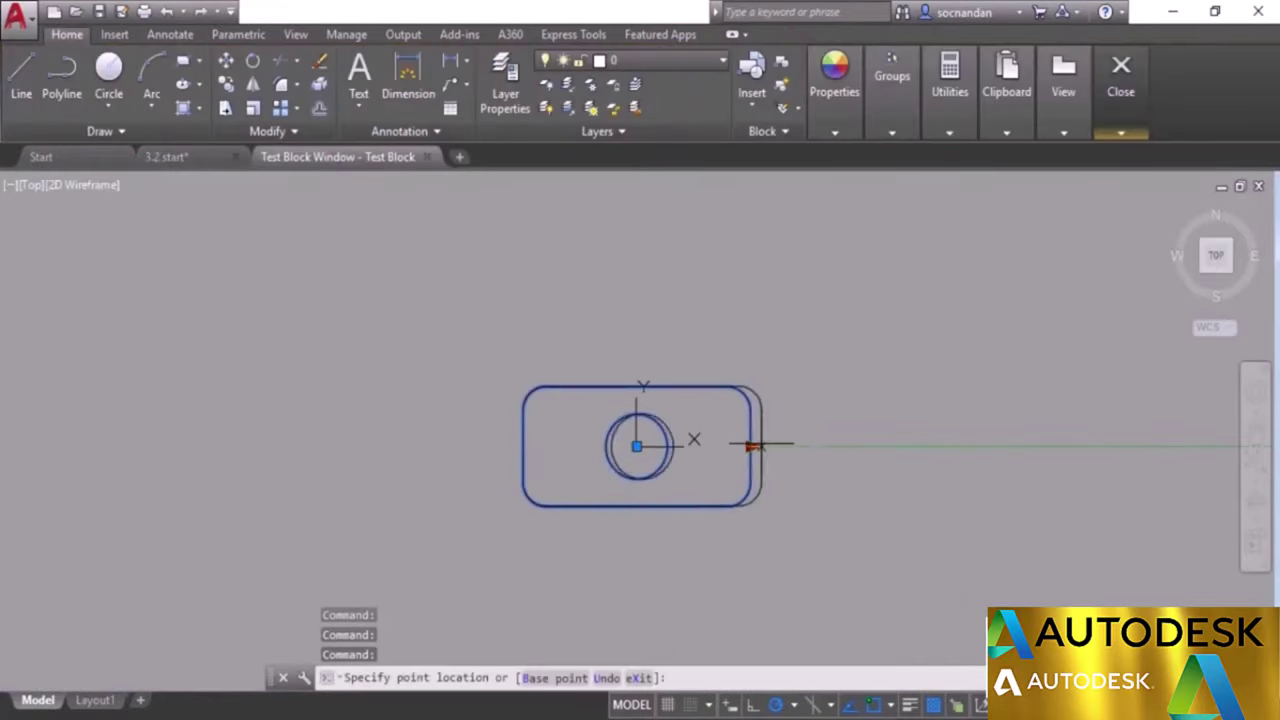
click(889, 446)
click(889, 446)
click(826, 446)
click(1003, 446)
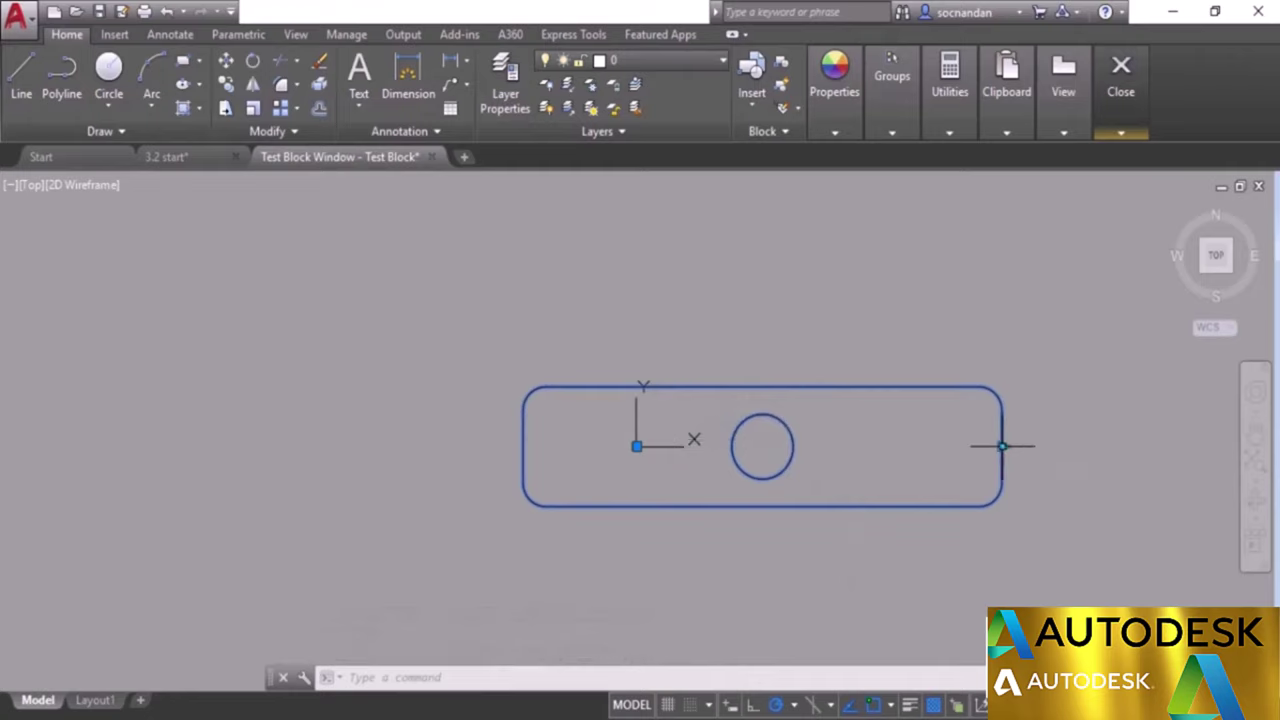
click(1003, 446)
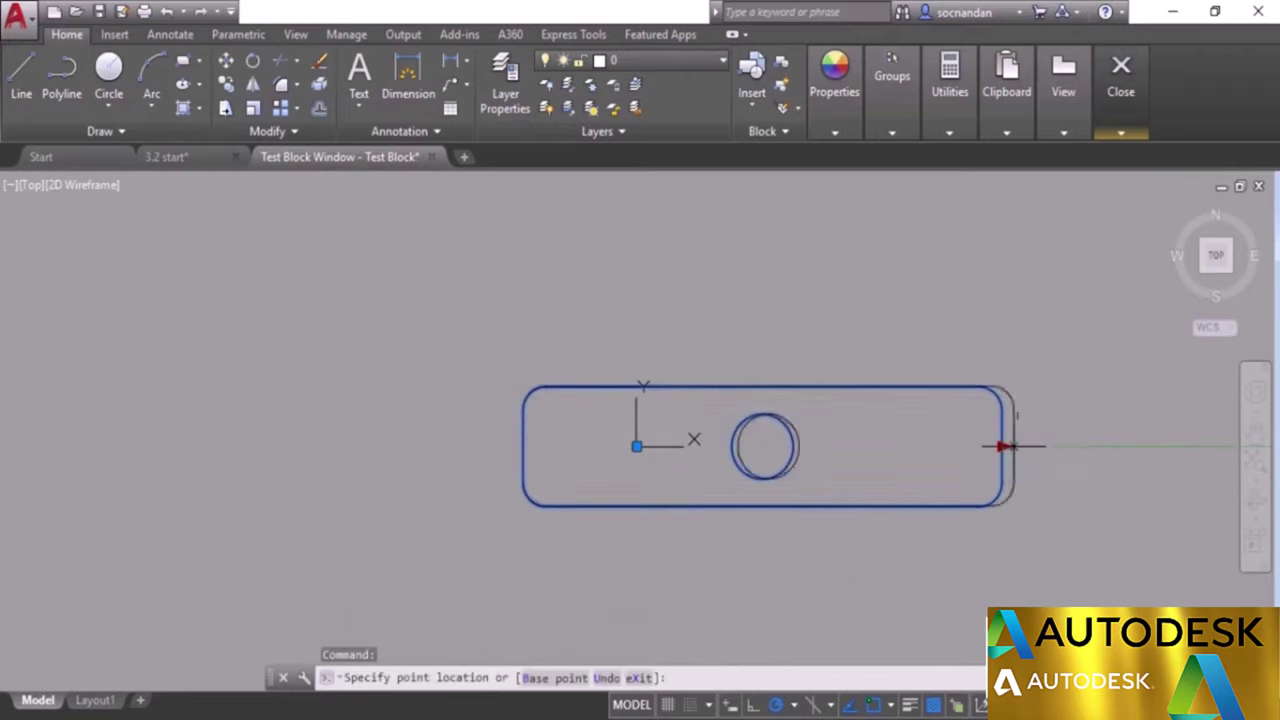
click(865, 444)
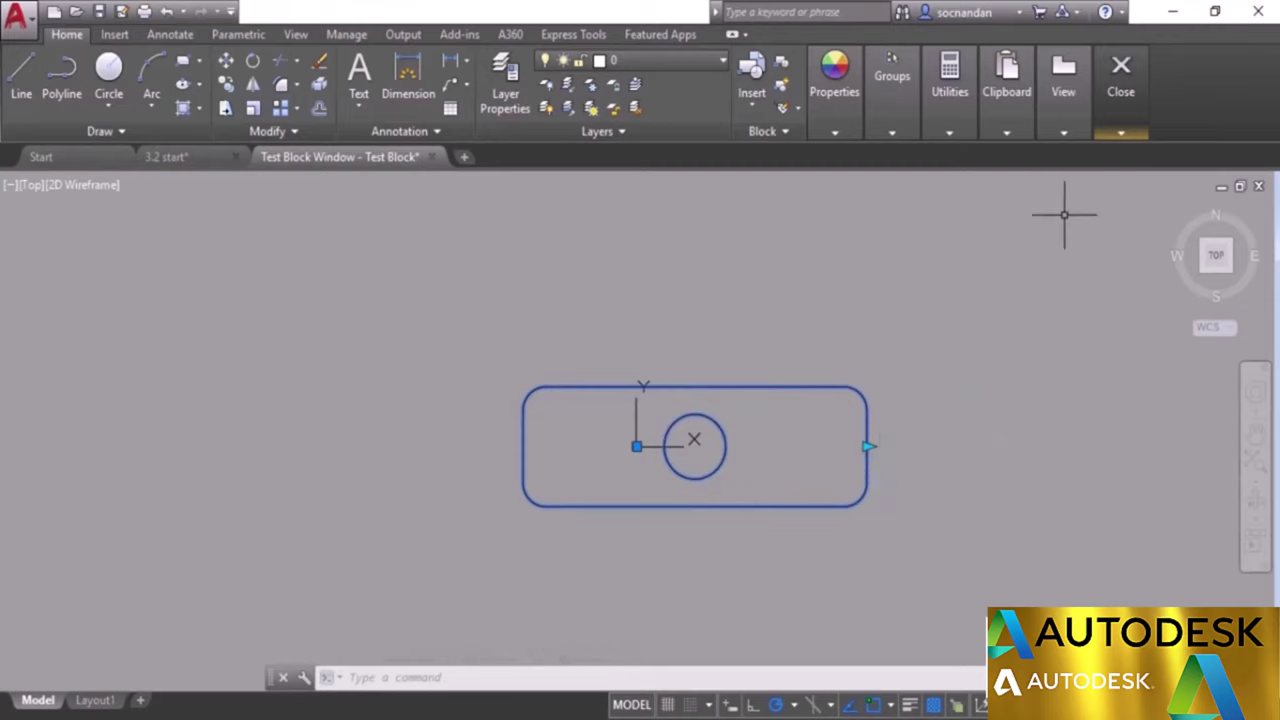
click(1134, 82)
click(1122, 195)
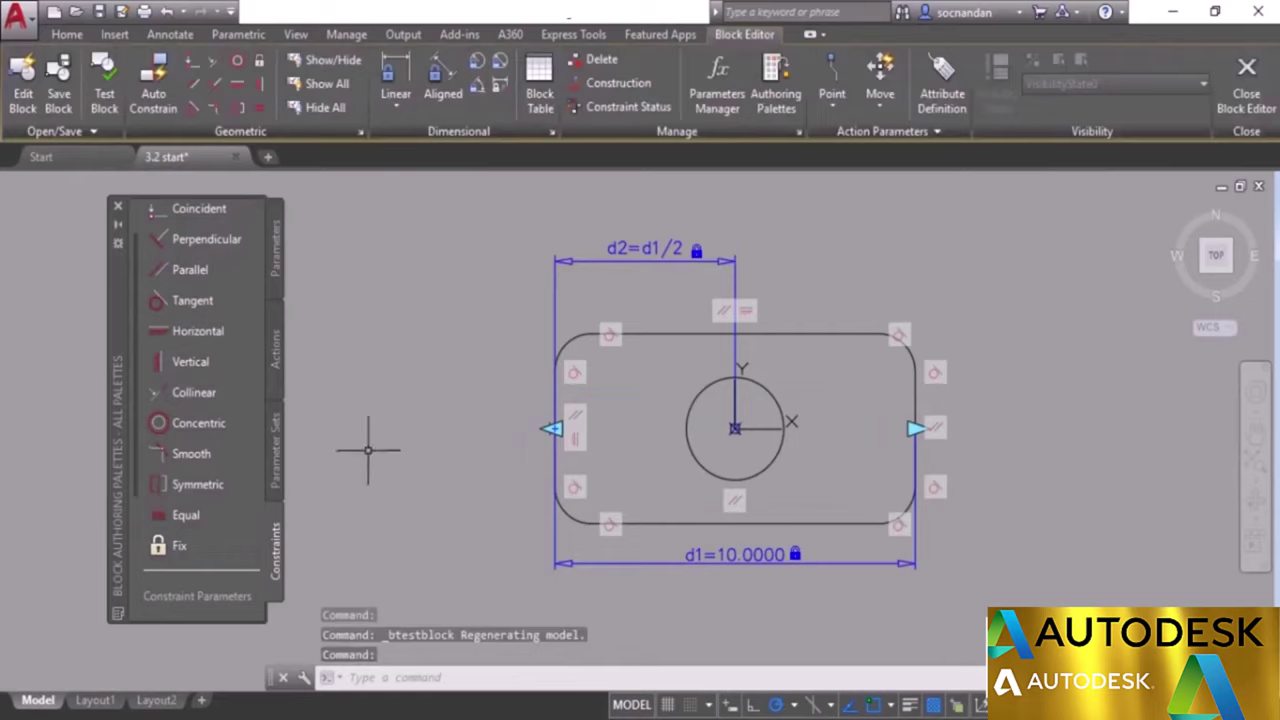
Apply a Fix geometric constraint to the block's geometry.
click(187, 545)
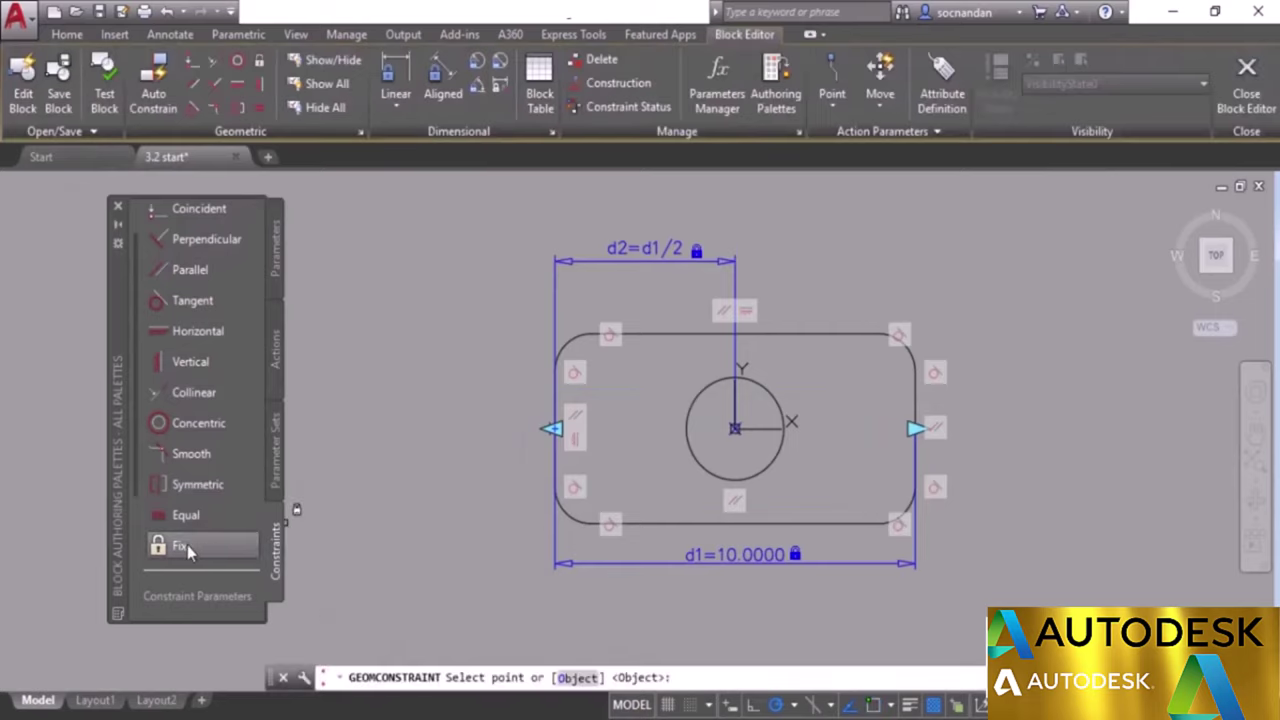
Apply a Fix constraint to the central circle and open the block in a test window.
click(705, 467)
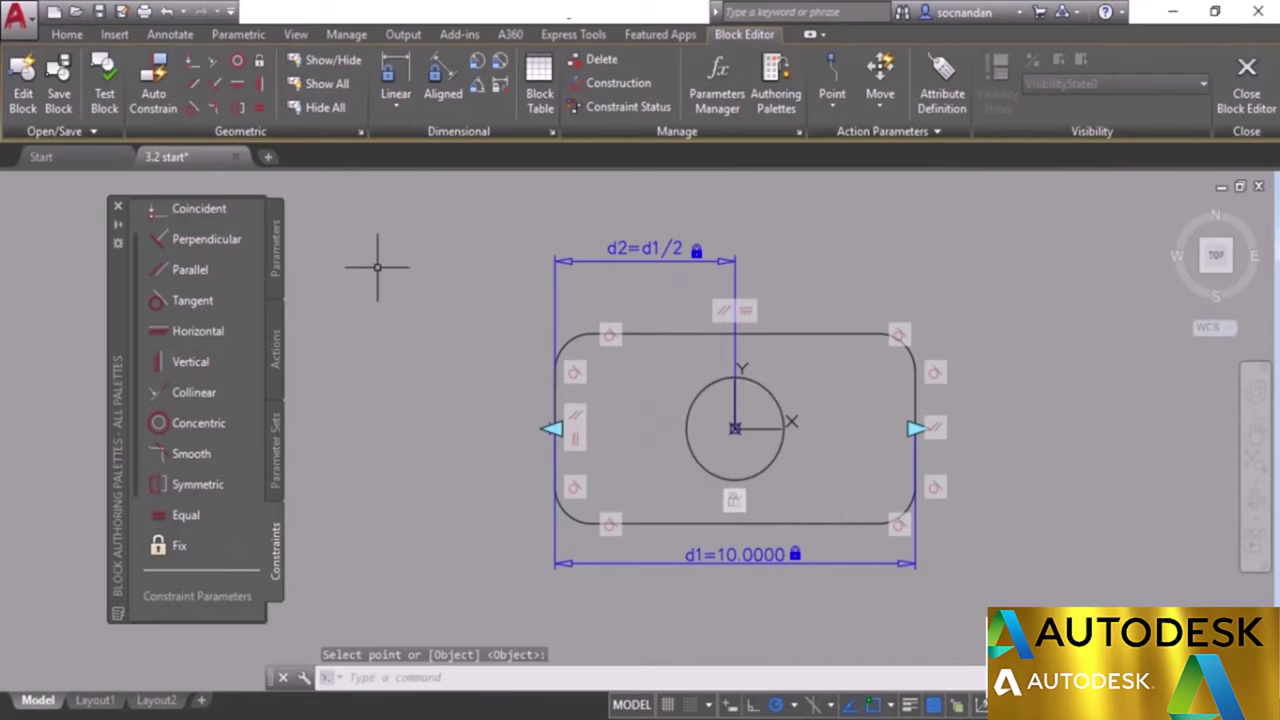
click(104, 85)
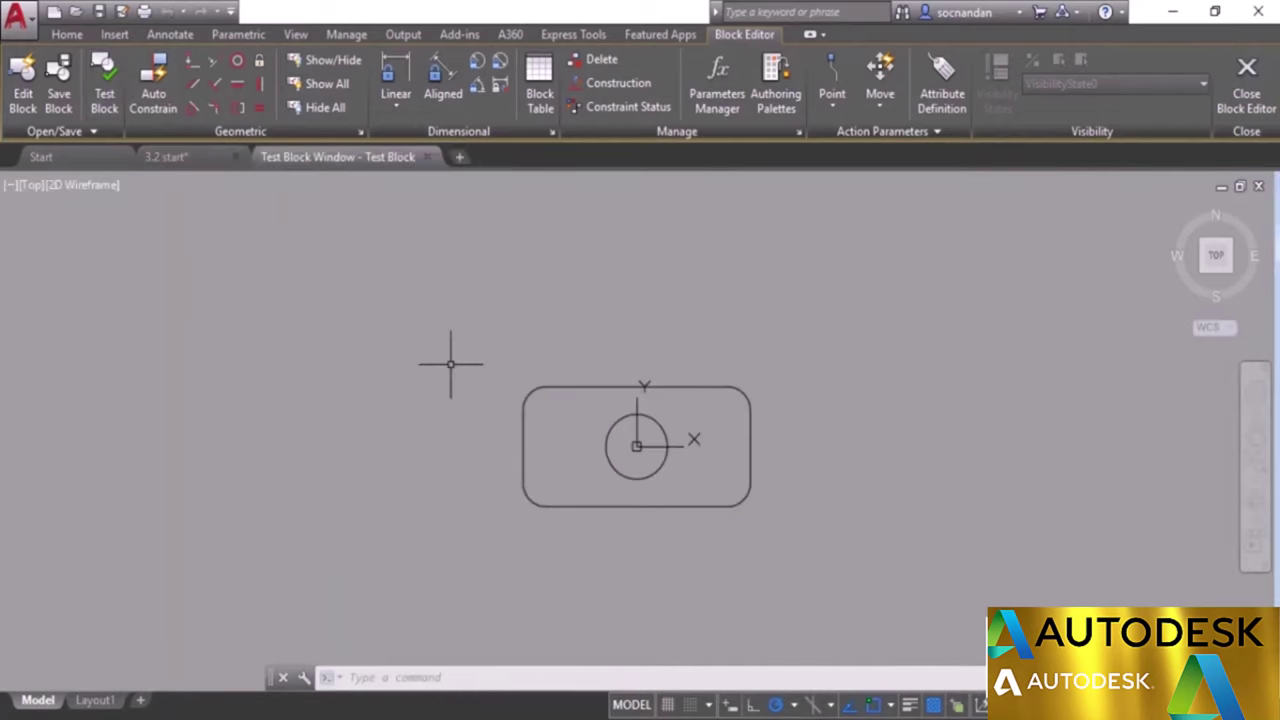
Test the block by stretching its linear grip outward, first by about 6.2 units, and back inward, and close the test window.
click(703, 430)
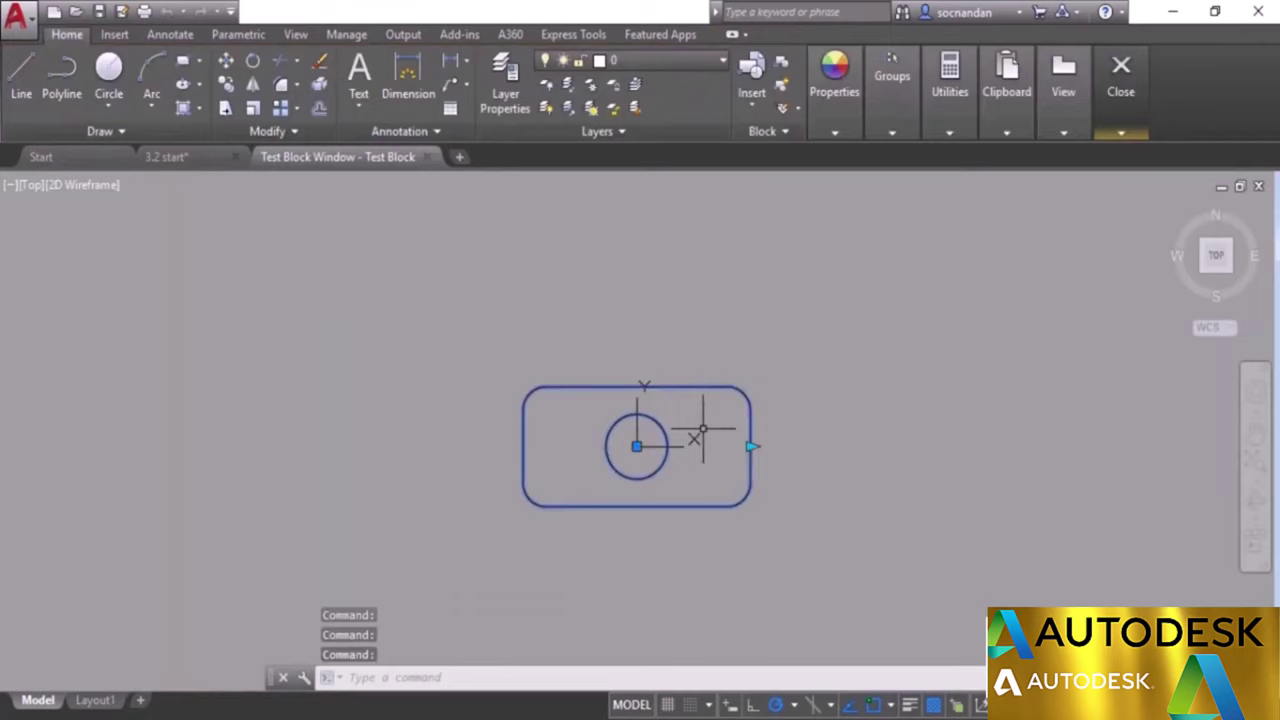
click(752, 447)
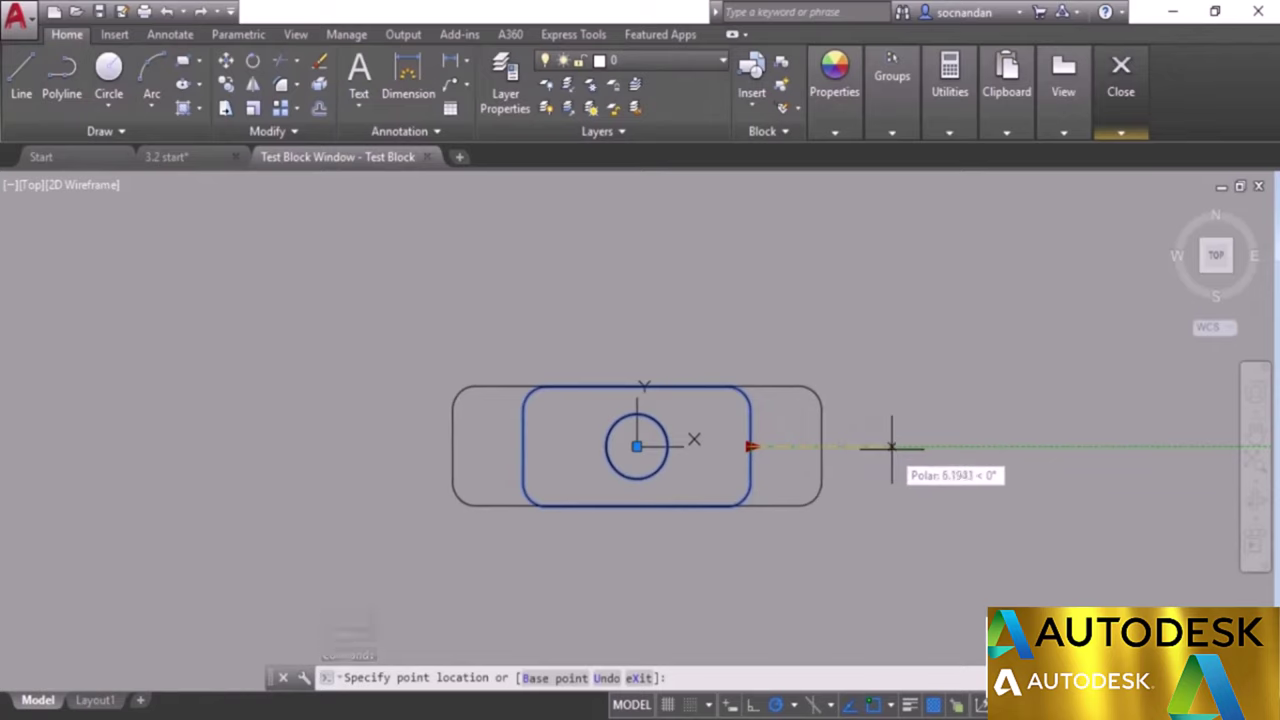
click(893, 445)
click(820, 447)
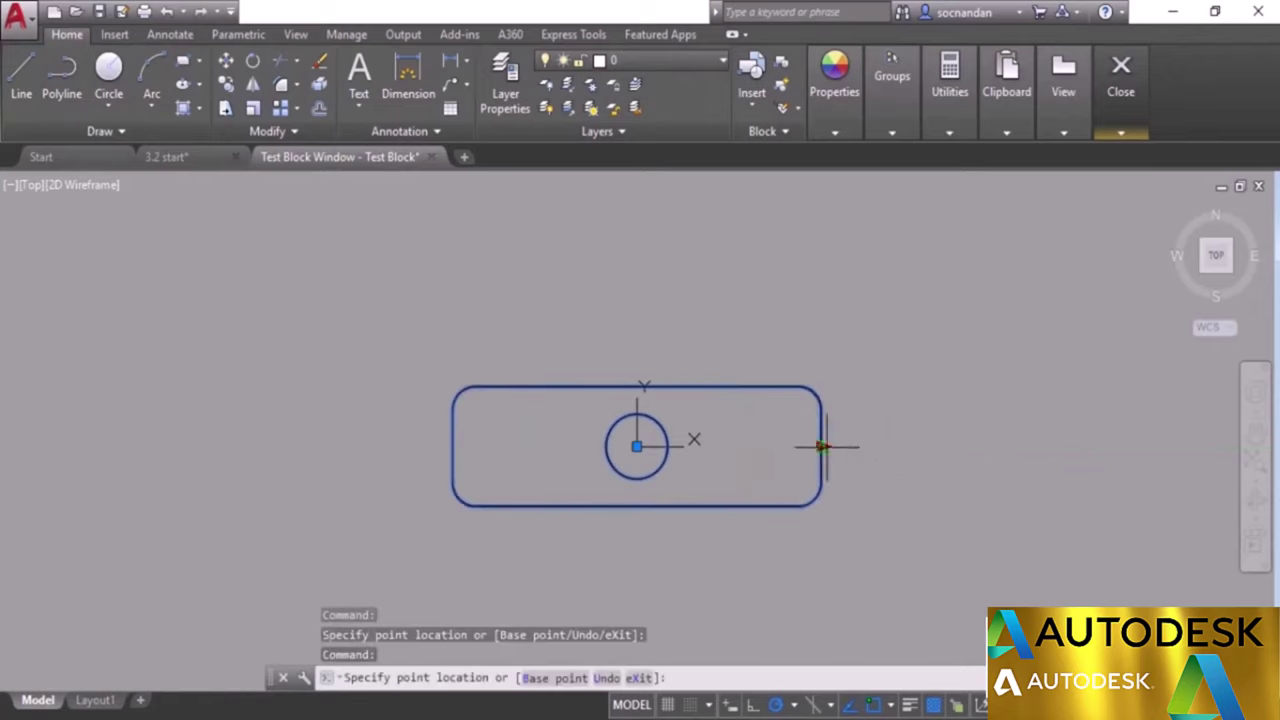
click(903, 449)
click(858, 446)
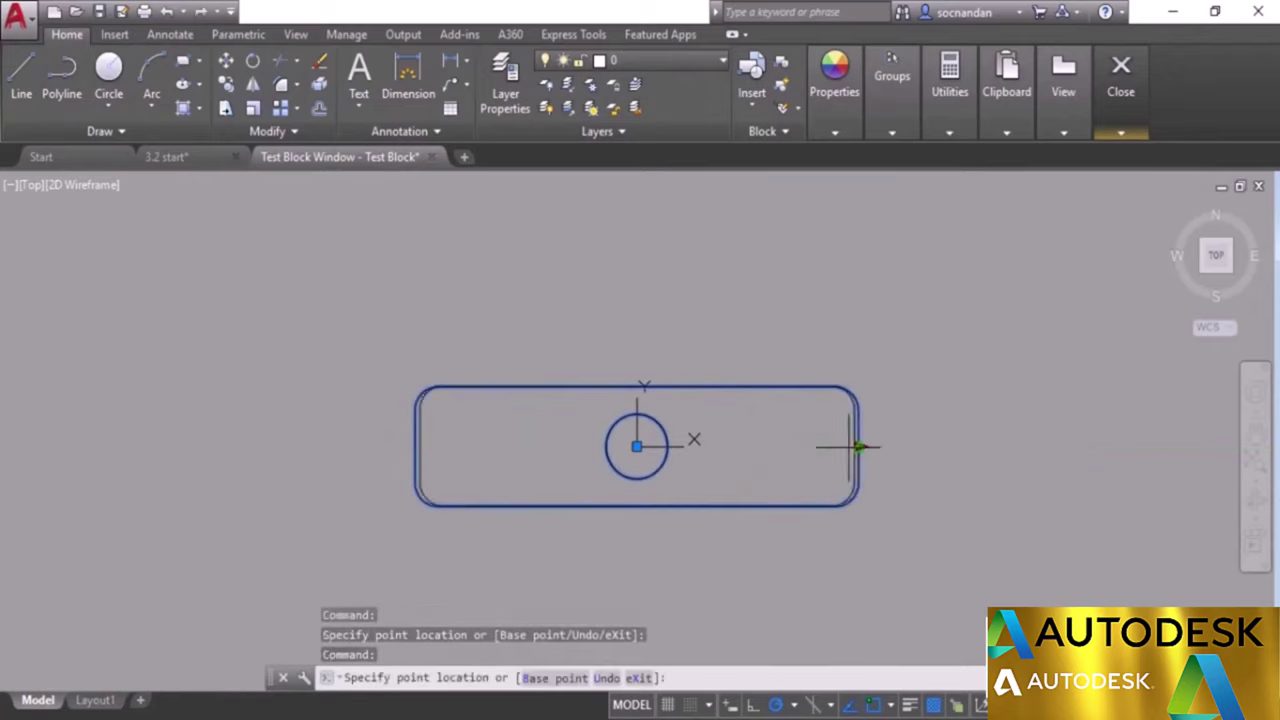
click(786, 447)
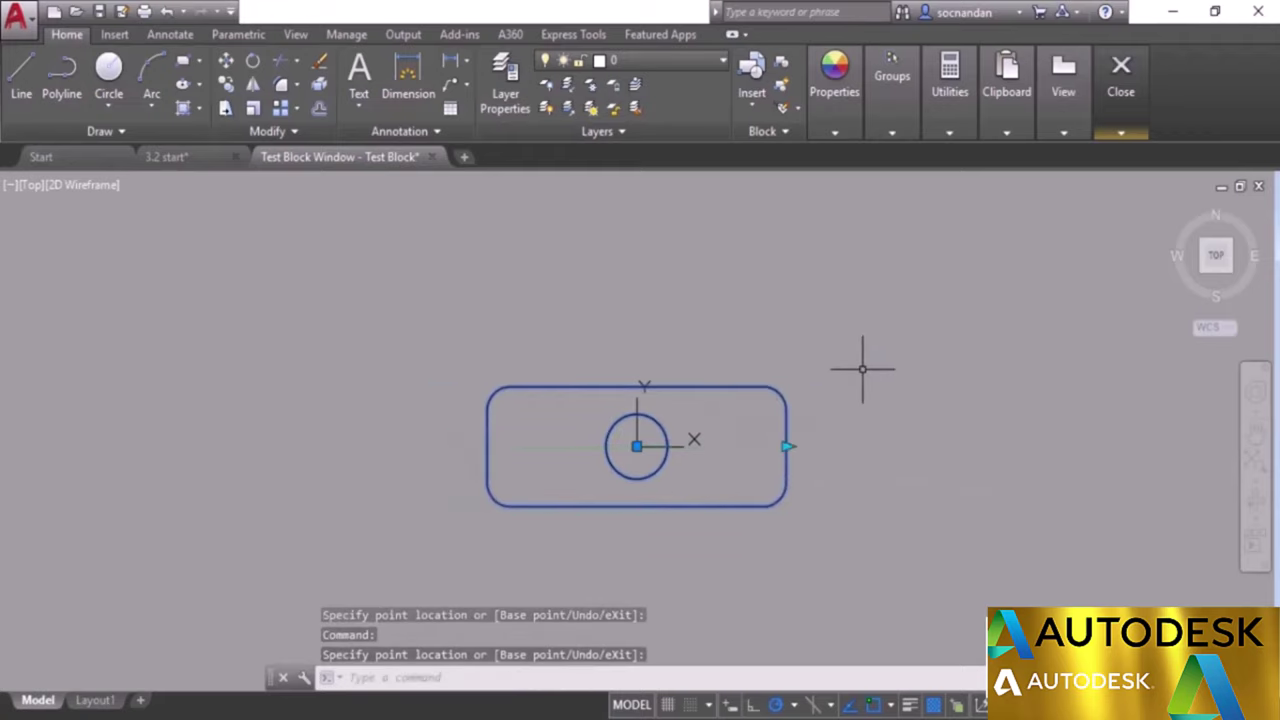
click(1116, 124)
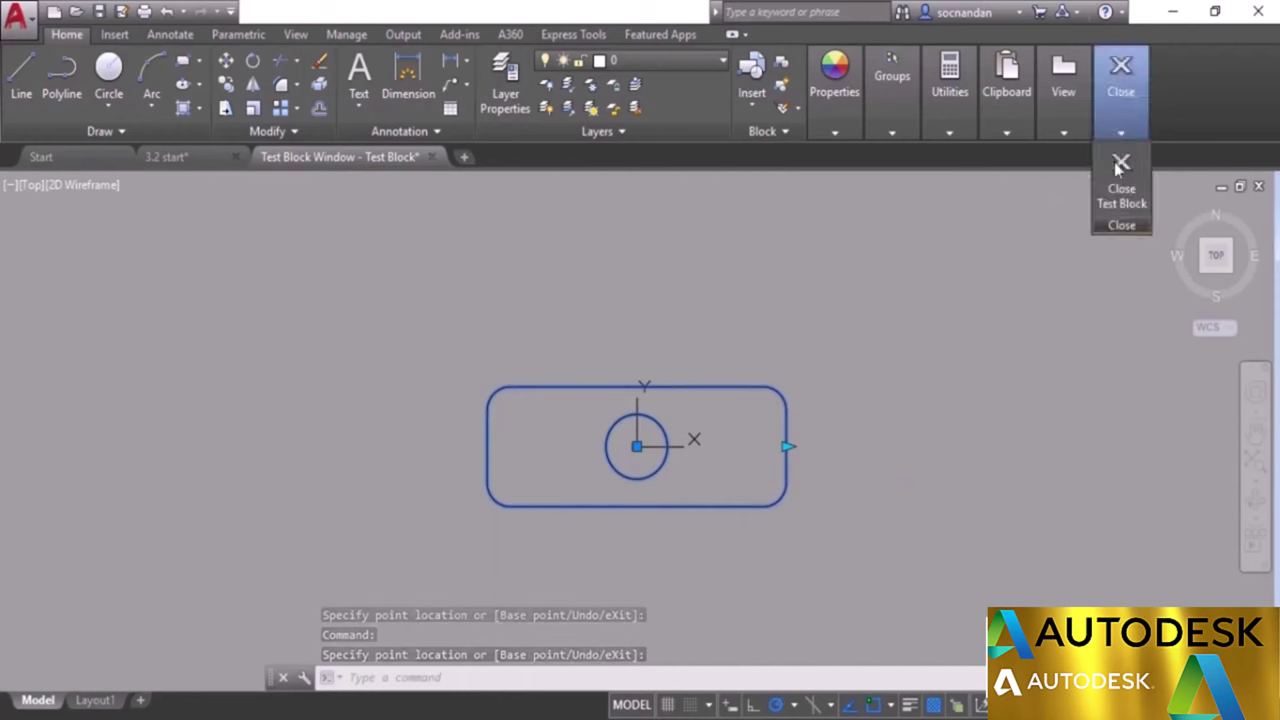
click(1118, 180)
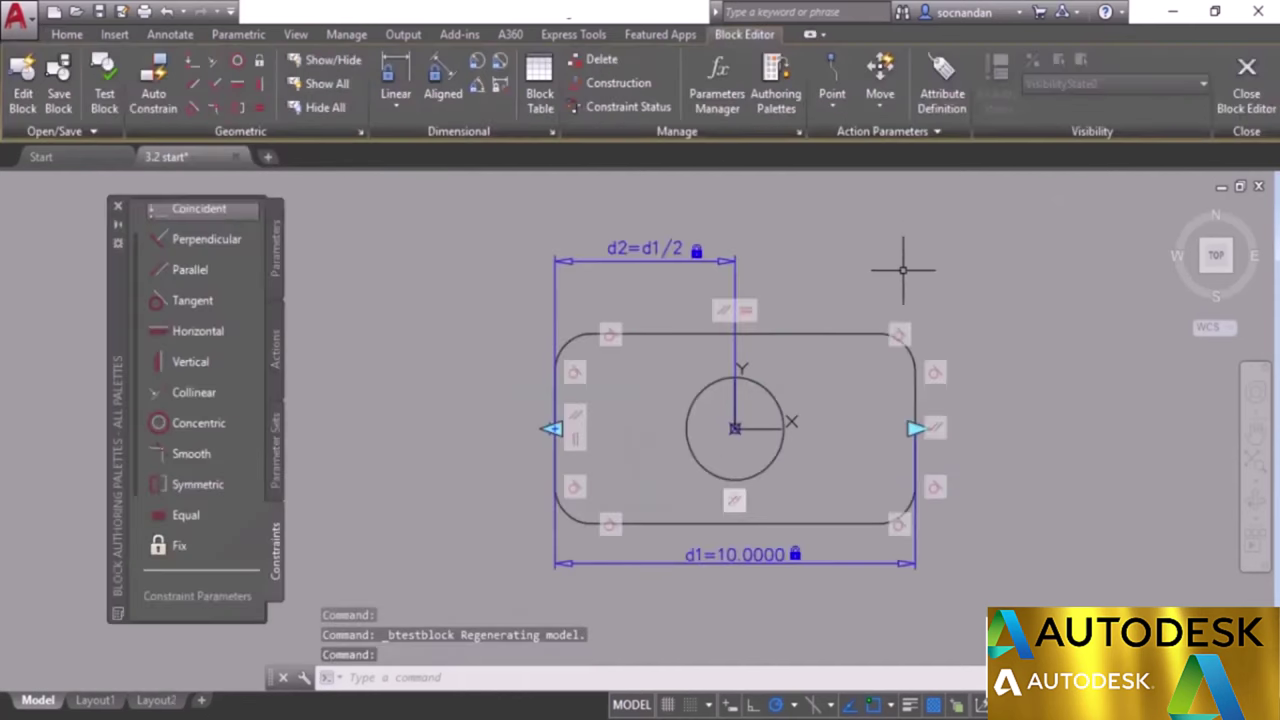
Save the block changes, exit the Block Editor, and stretch the block in the drawing by about 2.8 units using its linear grip.
click(1230, 112)
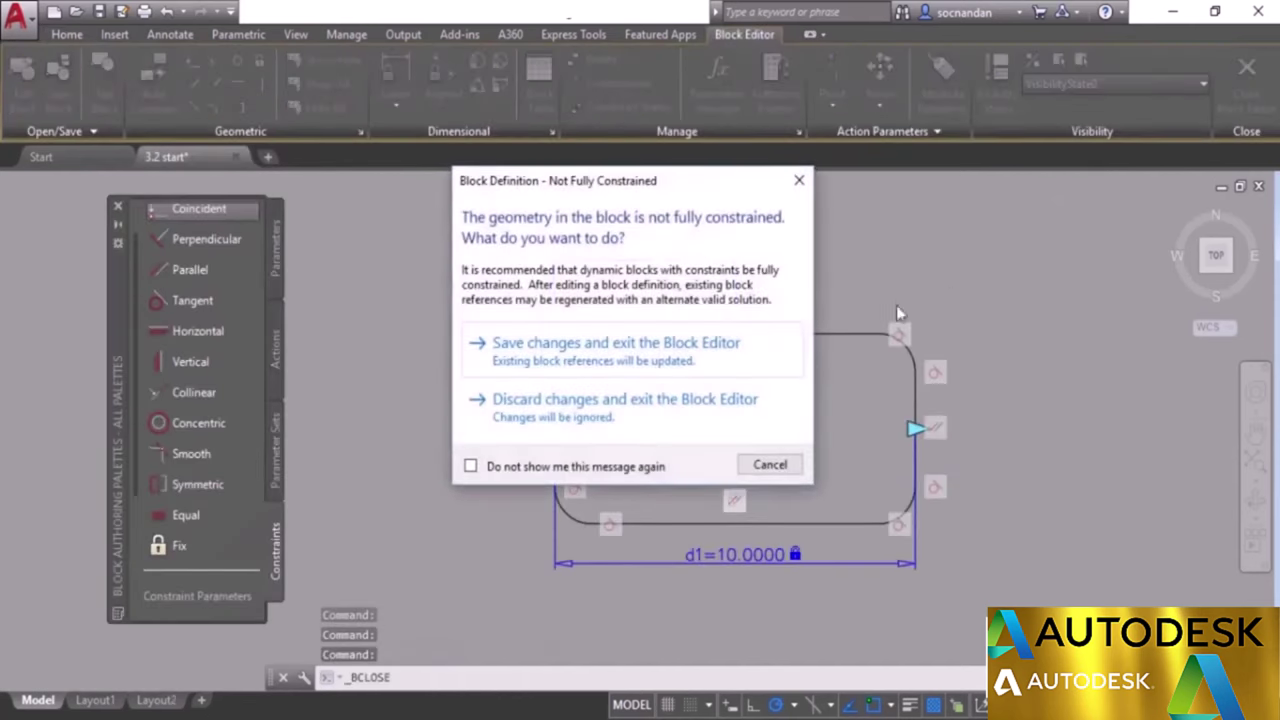
click(588, 352)
click(647, 410)
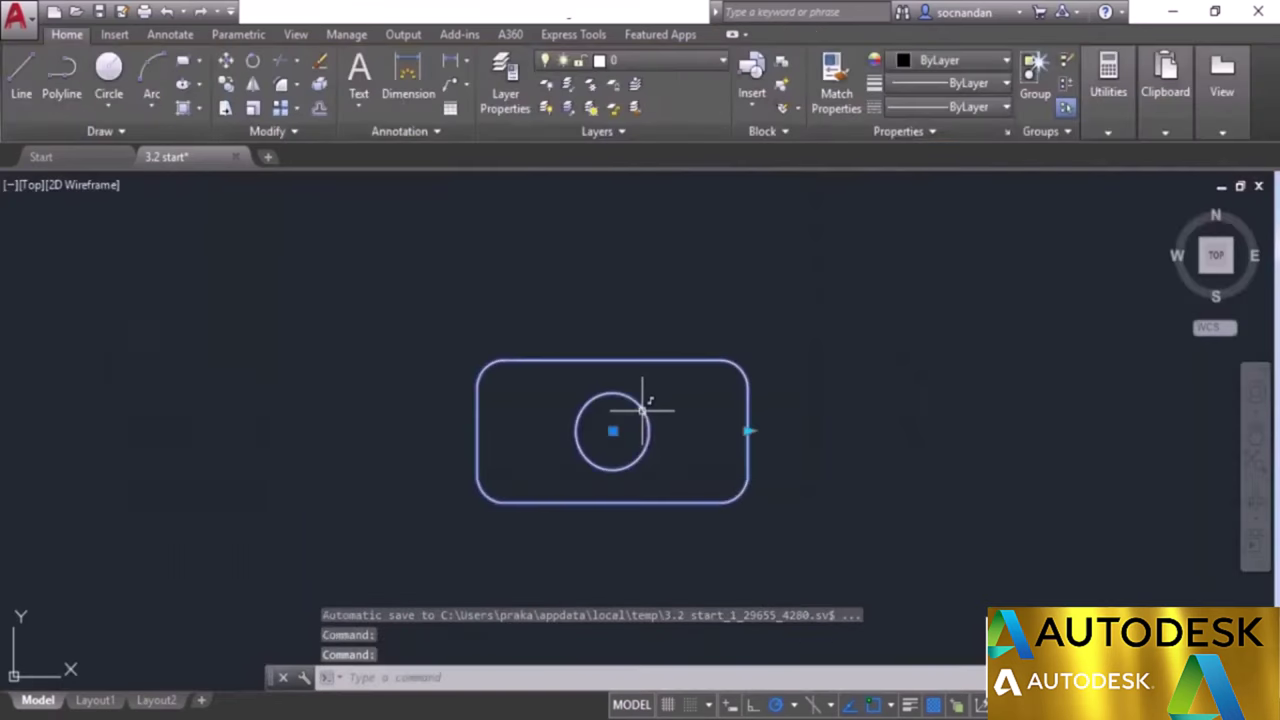
click(747, 431)
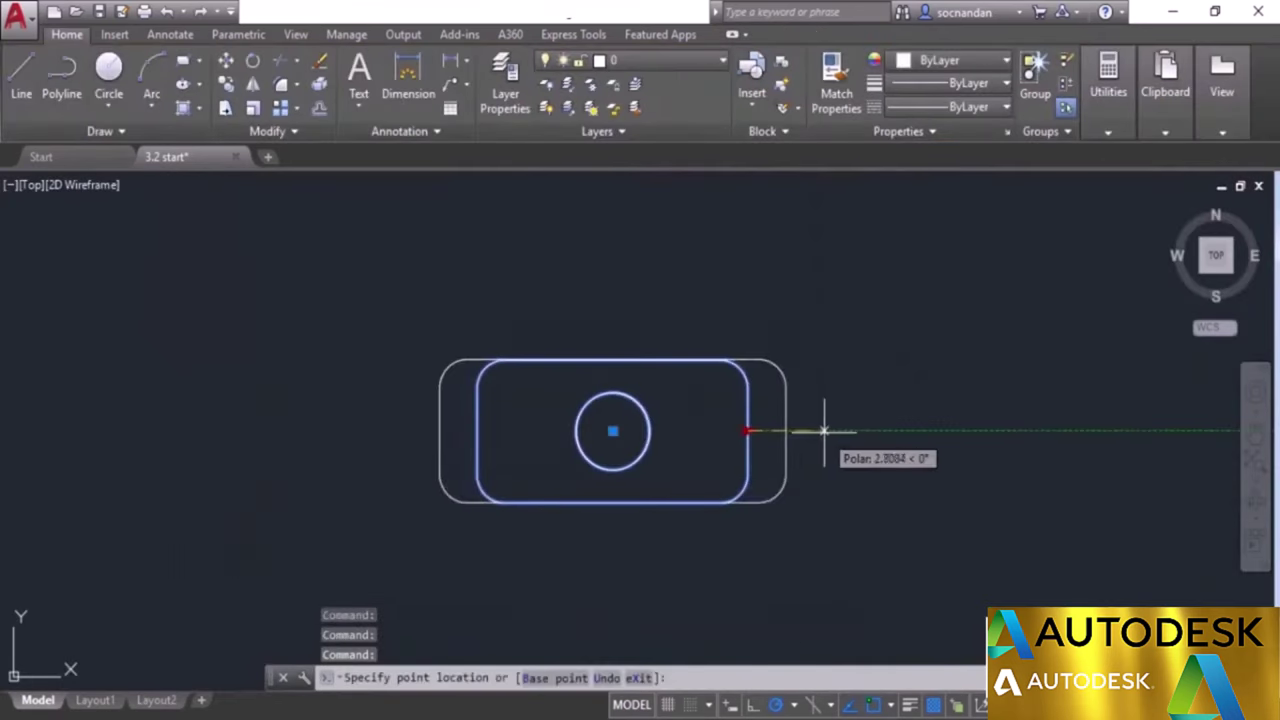
click(823, 428)
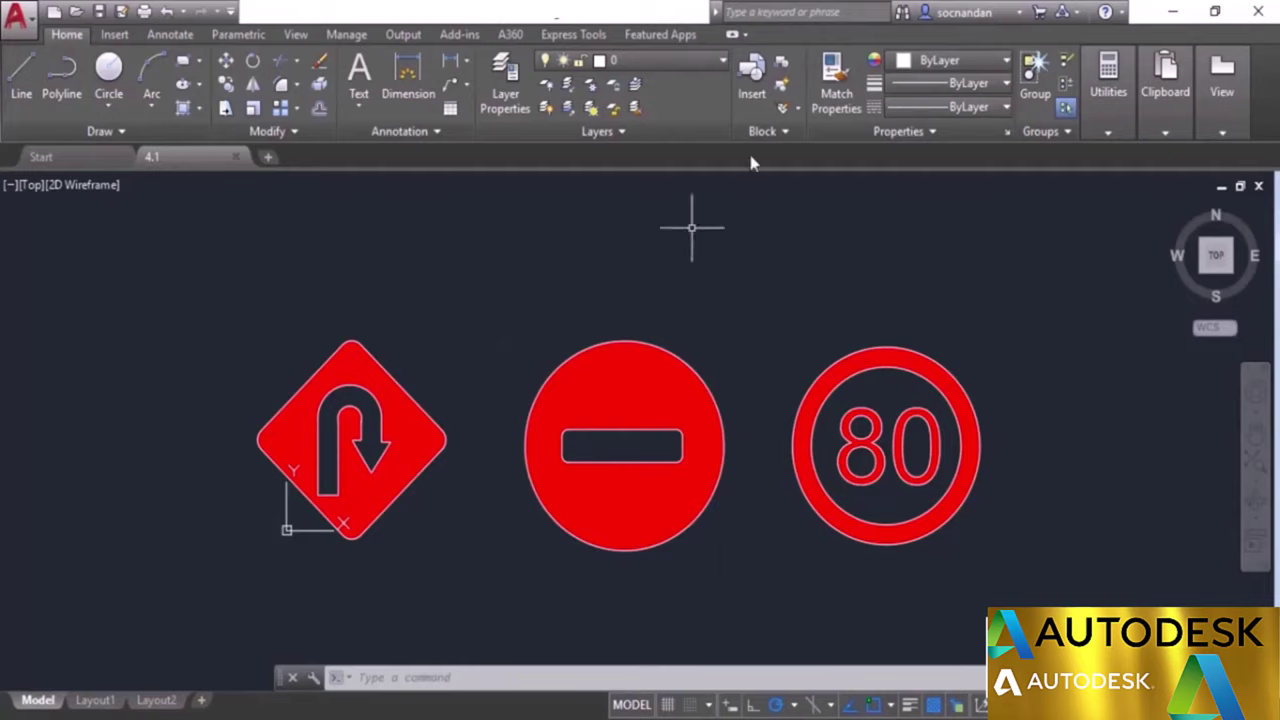
Convert the diamond-shaped sign into a block named "U turn", with its base point at the centre of the arrow's bend.
click(782, 66)
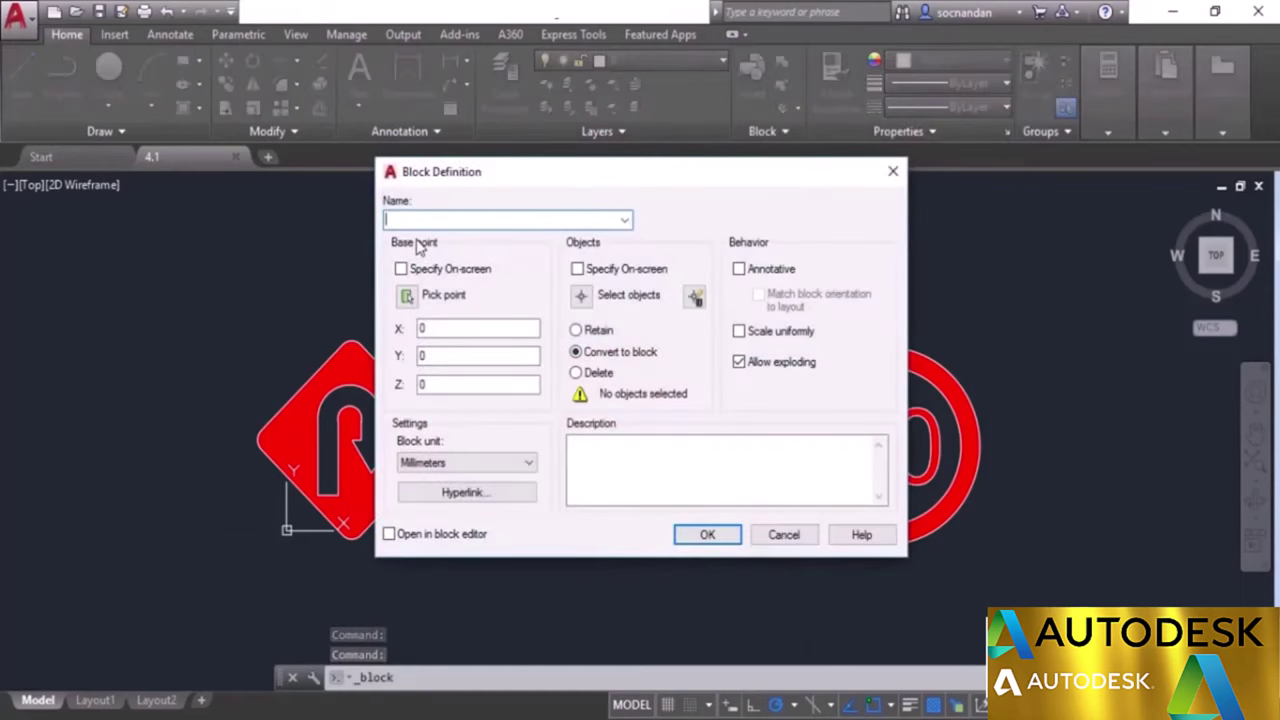
text(U turn)
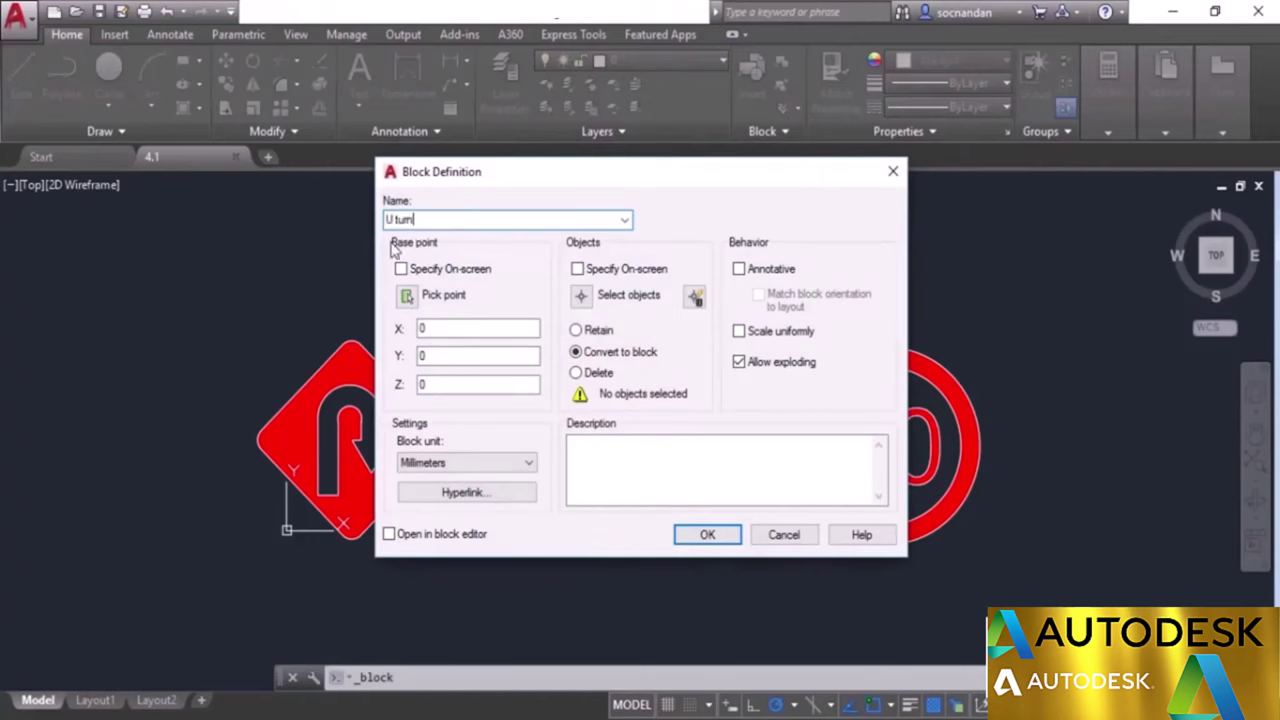
click(410, 300)
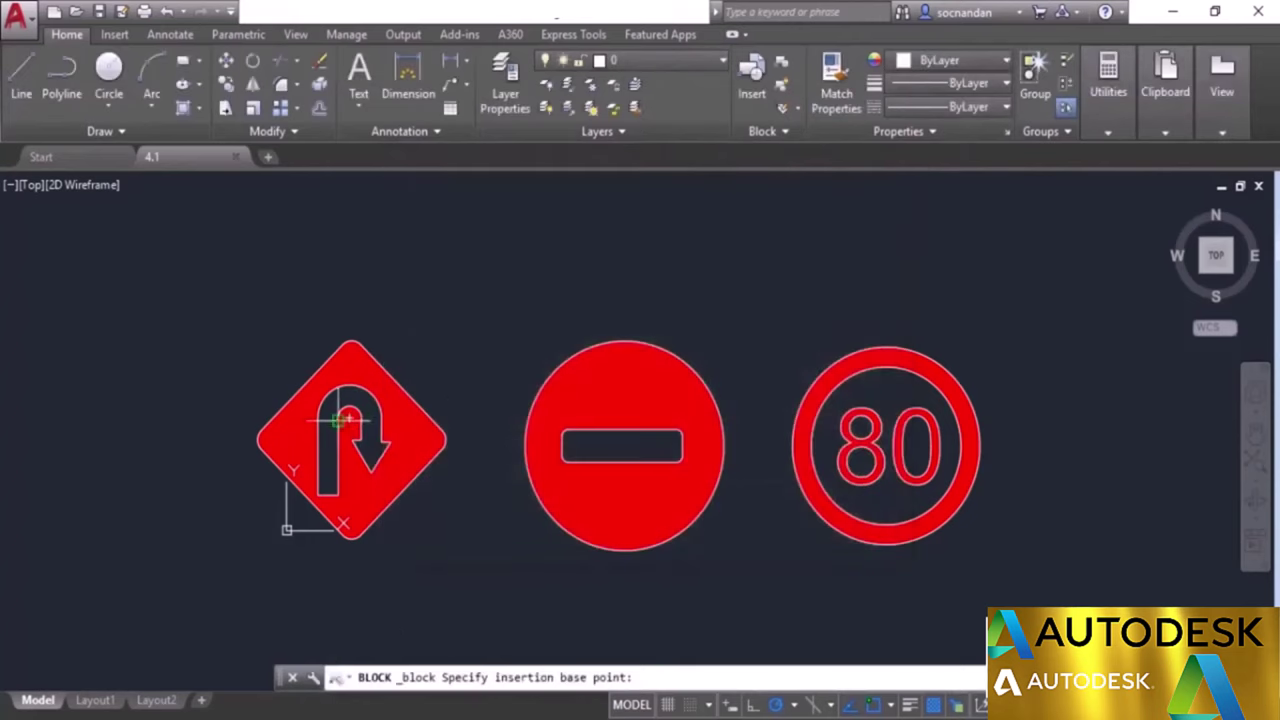
click(348, 419)
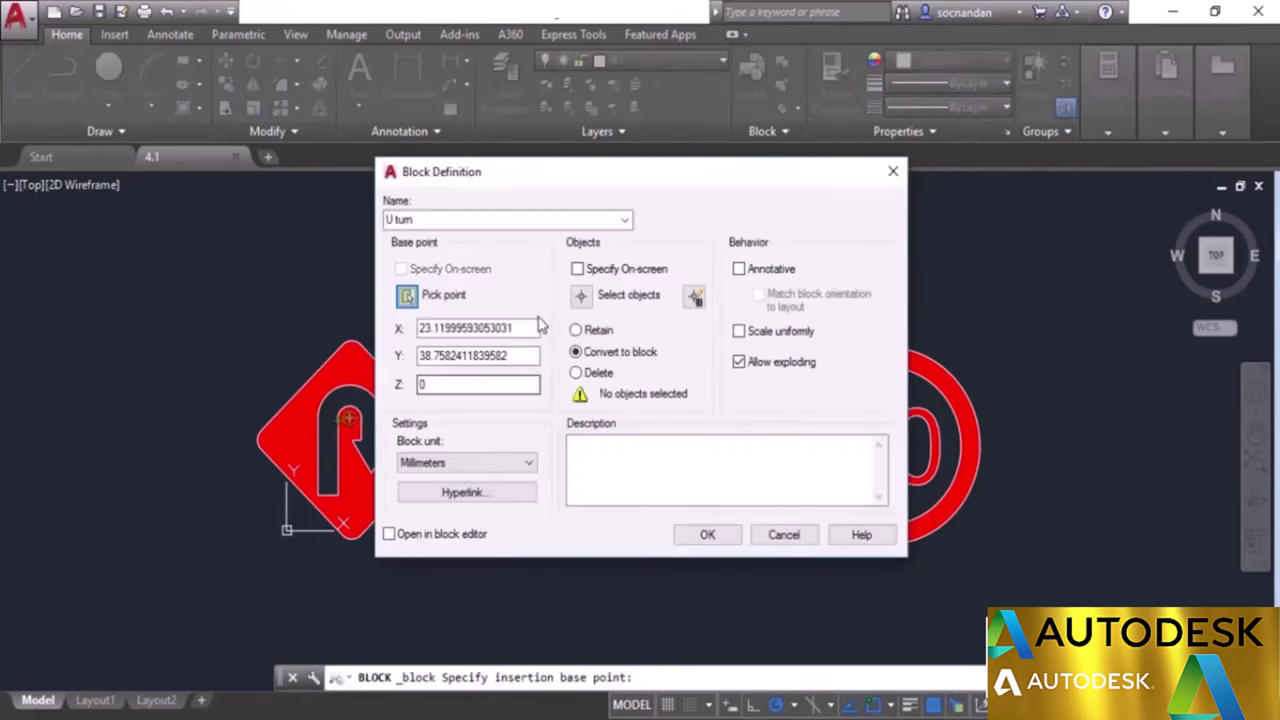
click(582, 298)
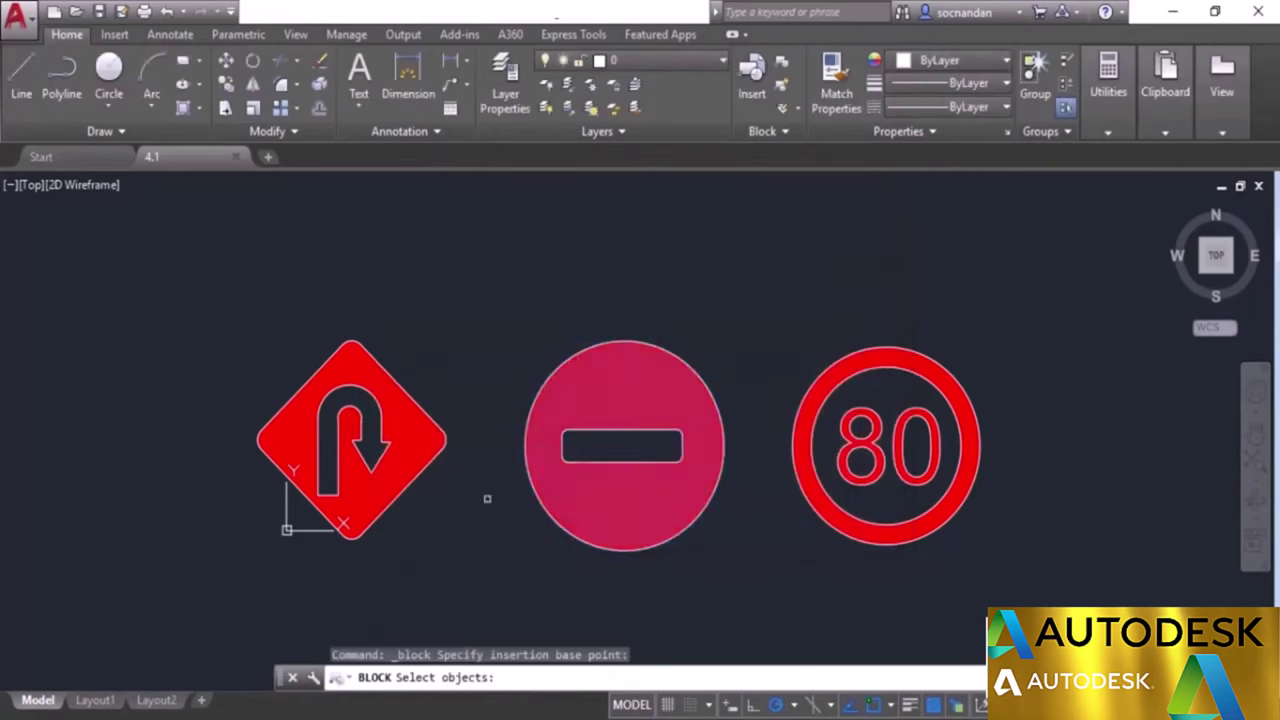
click(486, 590)
click(184, 300)
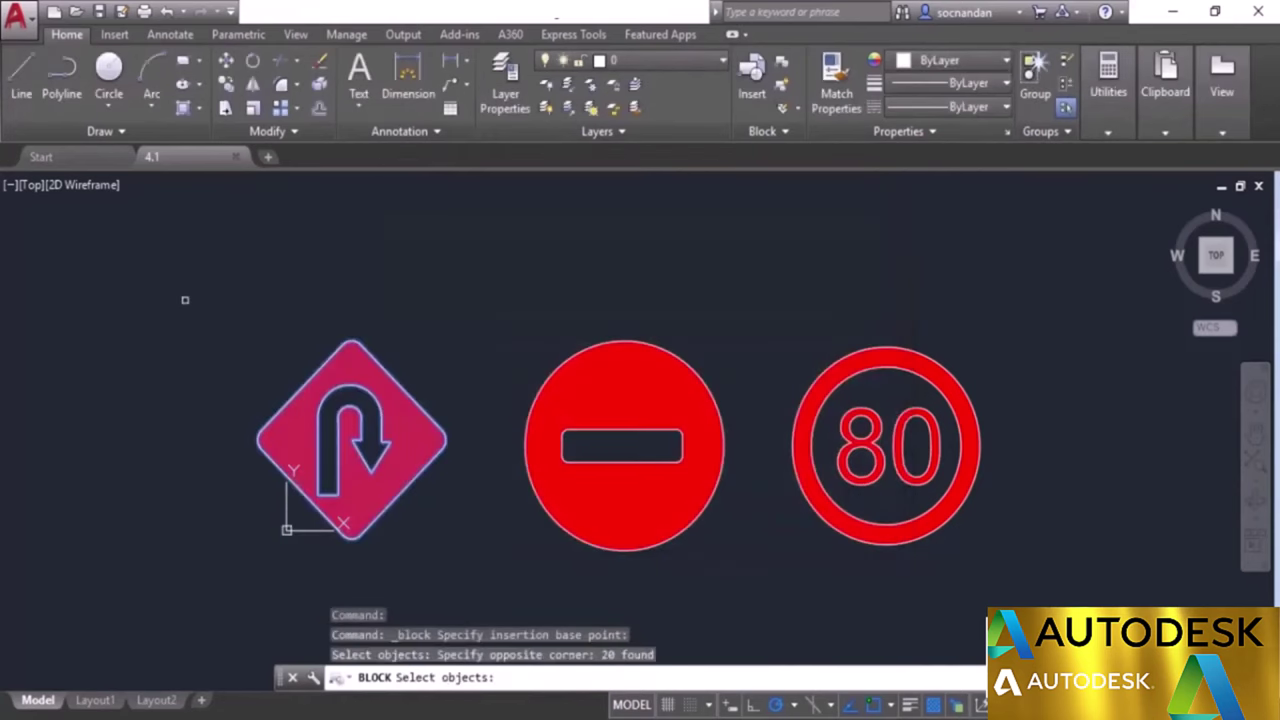
key(Return)
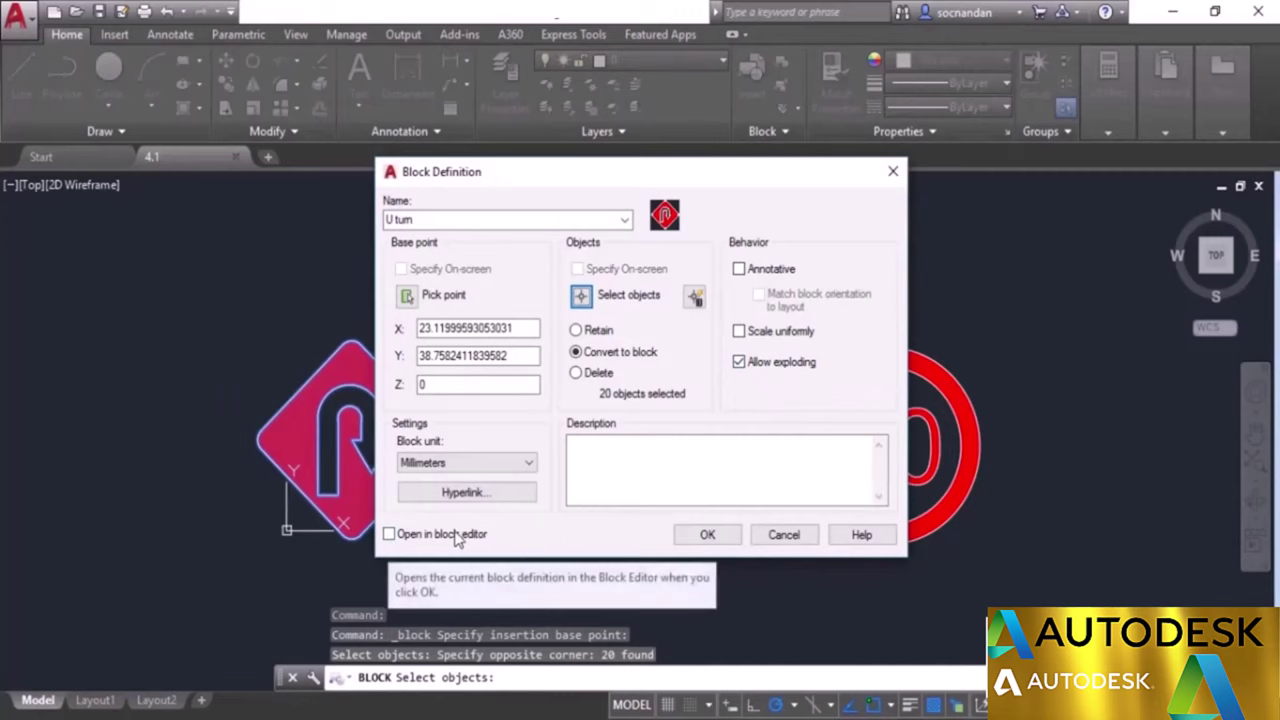
click(701, 535)
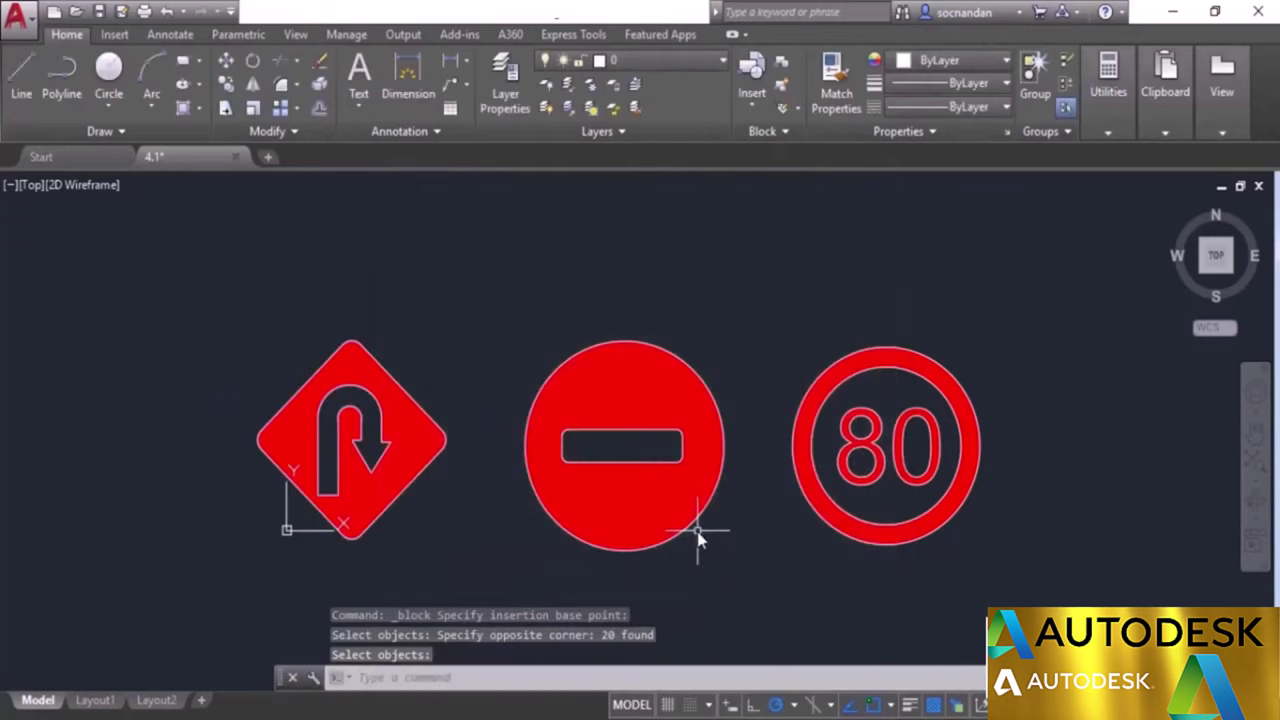
Convert the round sign with the horizontal bar into a block named "Stop", with its base point at the circle's centre.
click(782, 62)
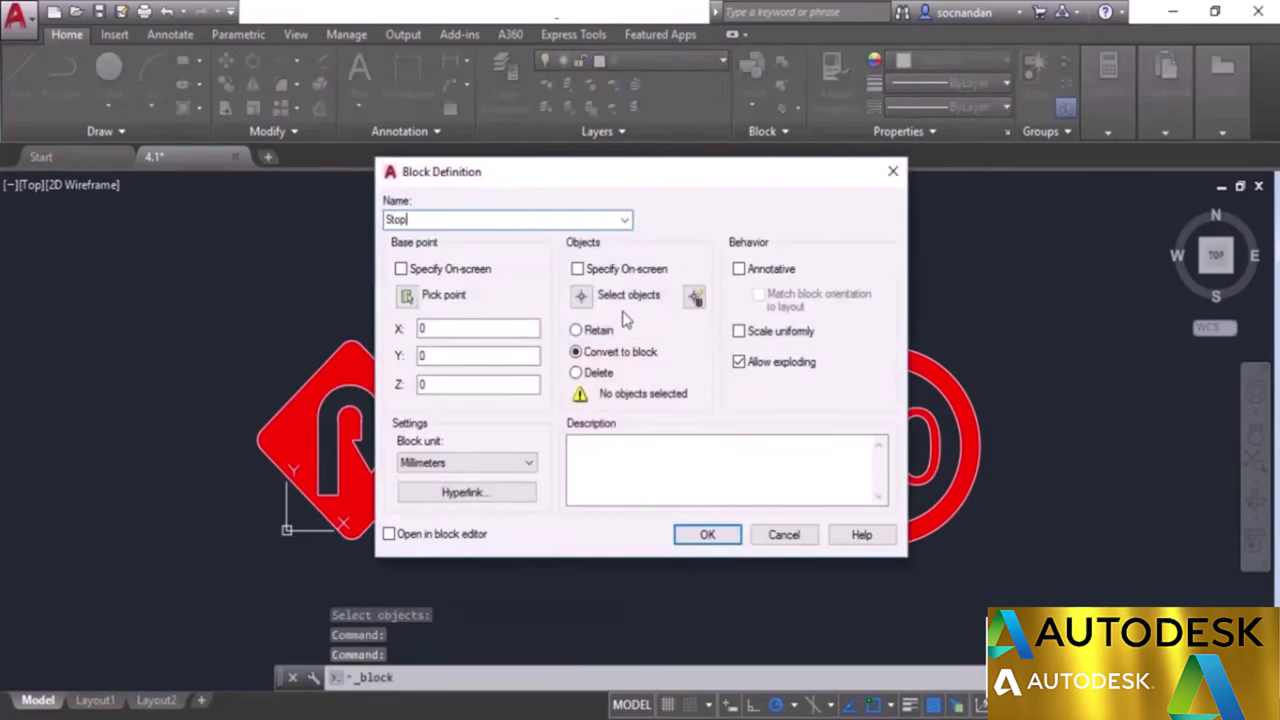
click(407, 295)
click(622, 433)
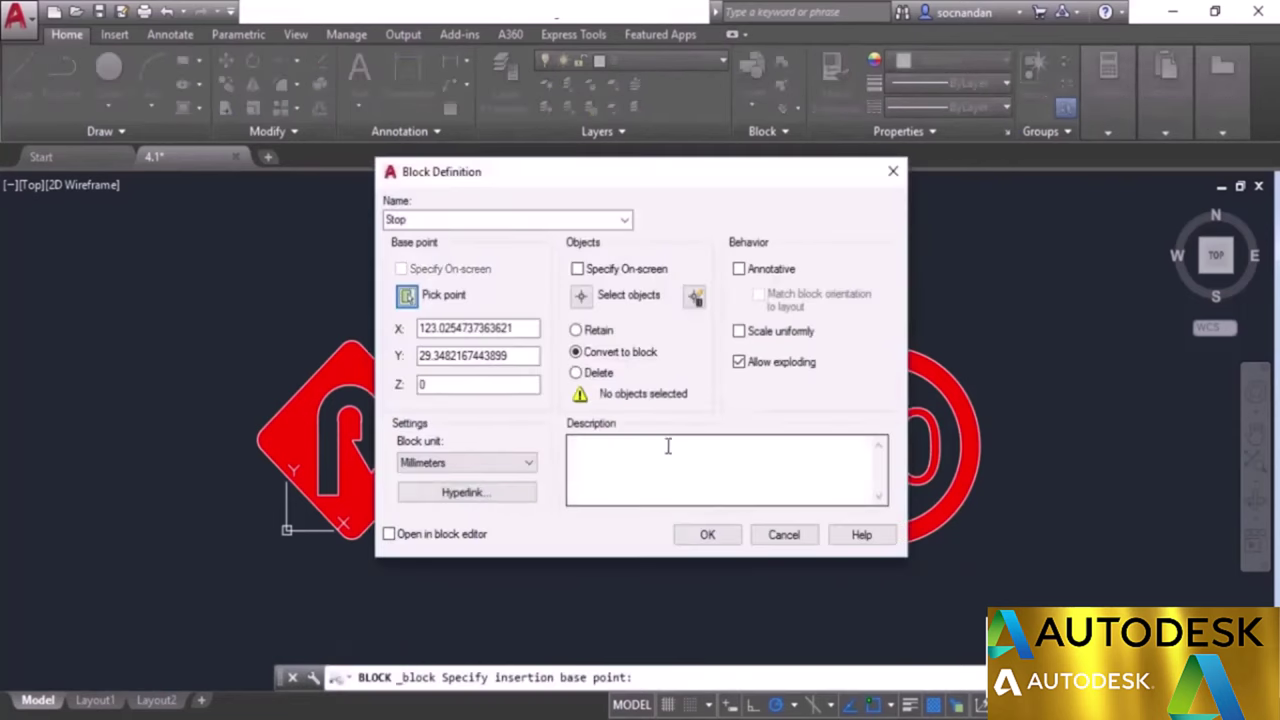
click(581, 297)
click(727, 589)
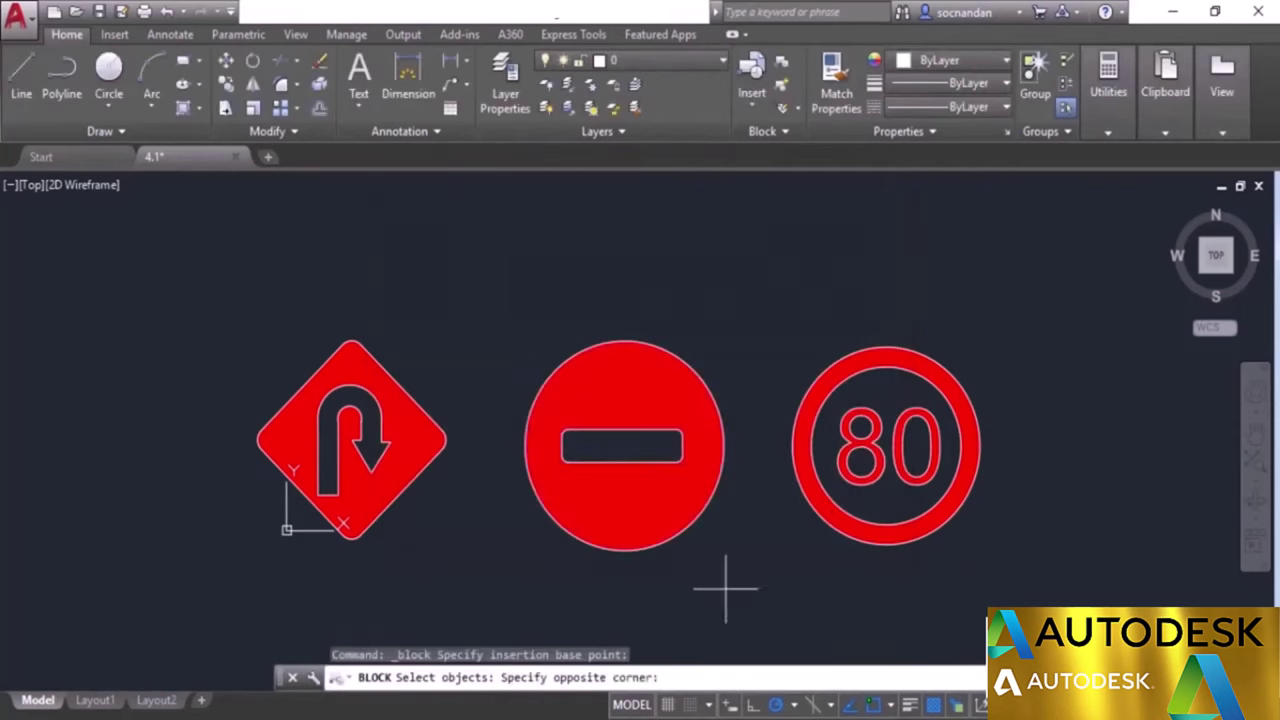
click(513, 312)
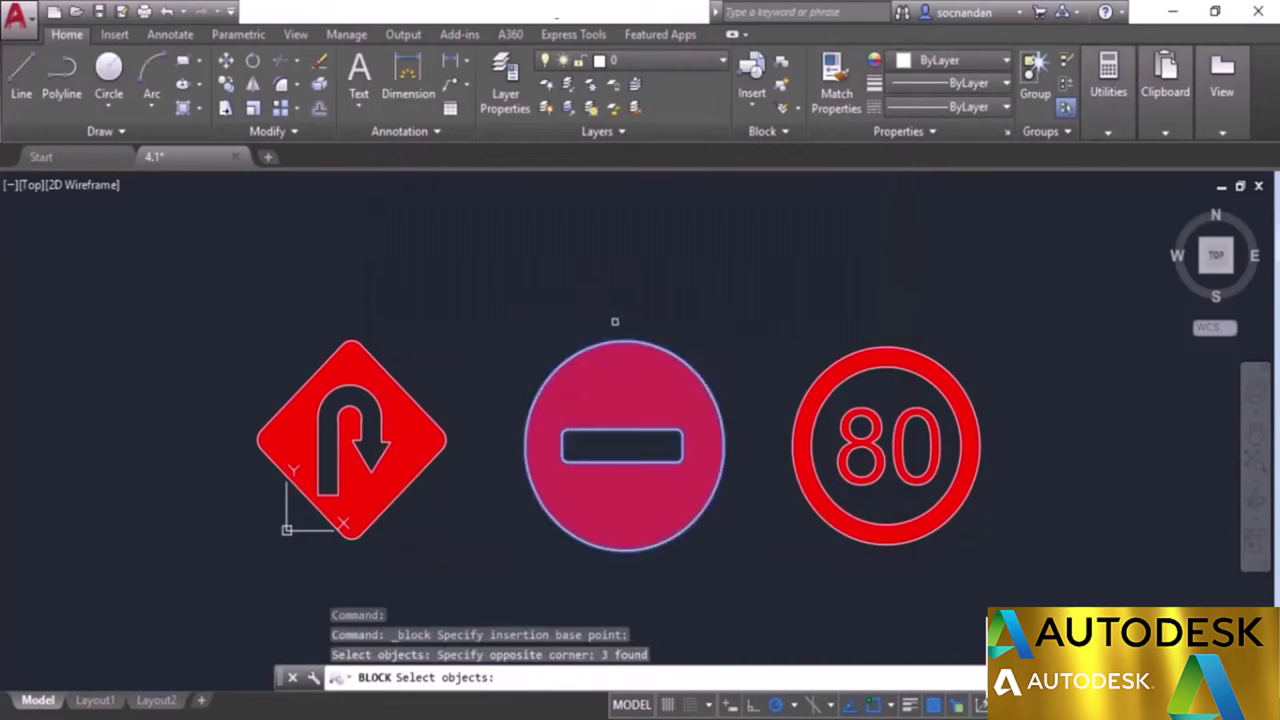
key(Return)
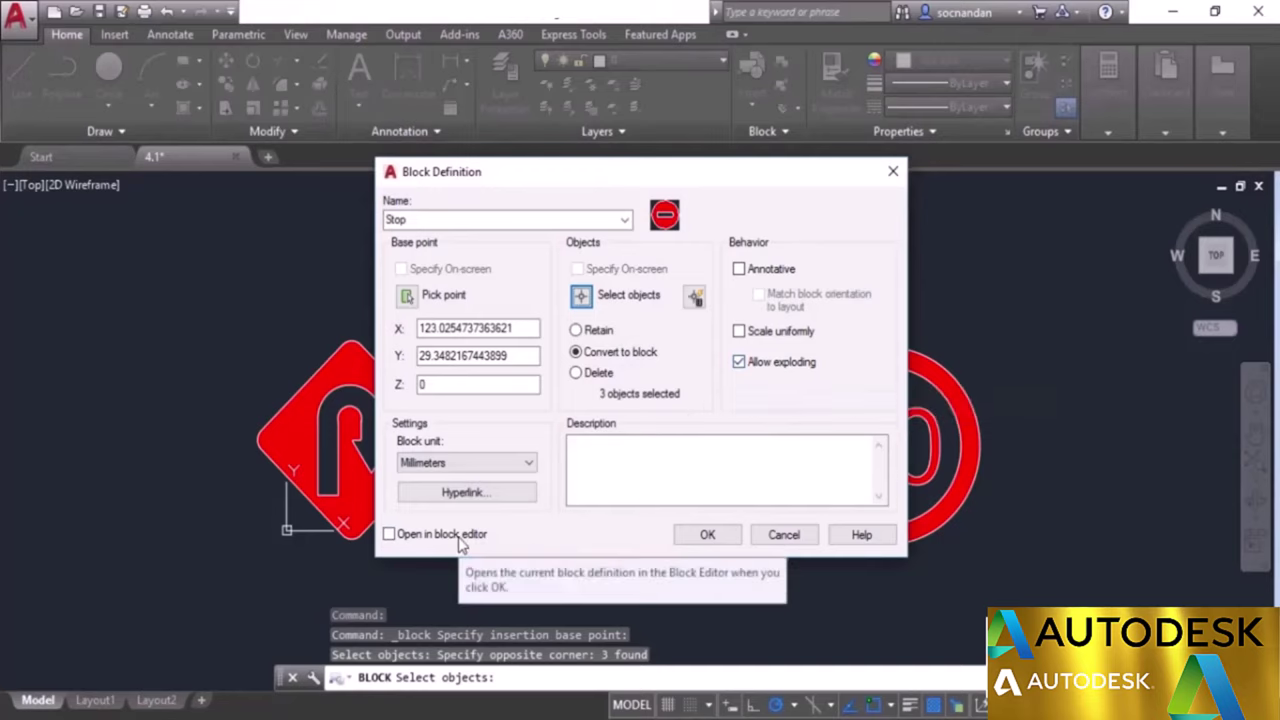
click(705, 535)
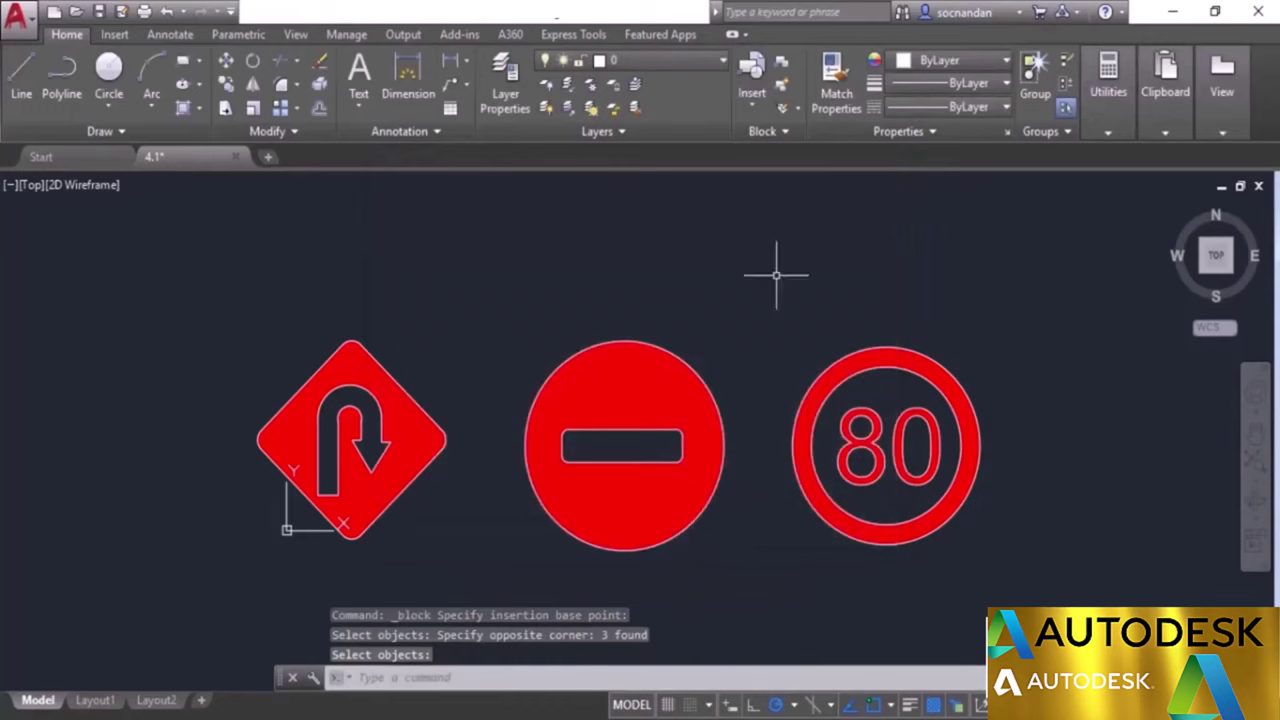
Convert the round 80 sign into a block named "Speed limit", with its base point at the circle's centre.
click(783, 65)
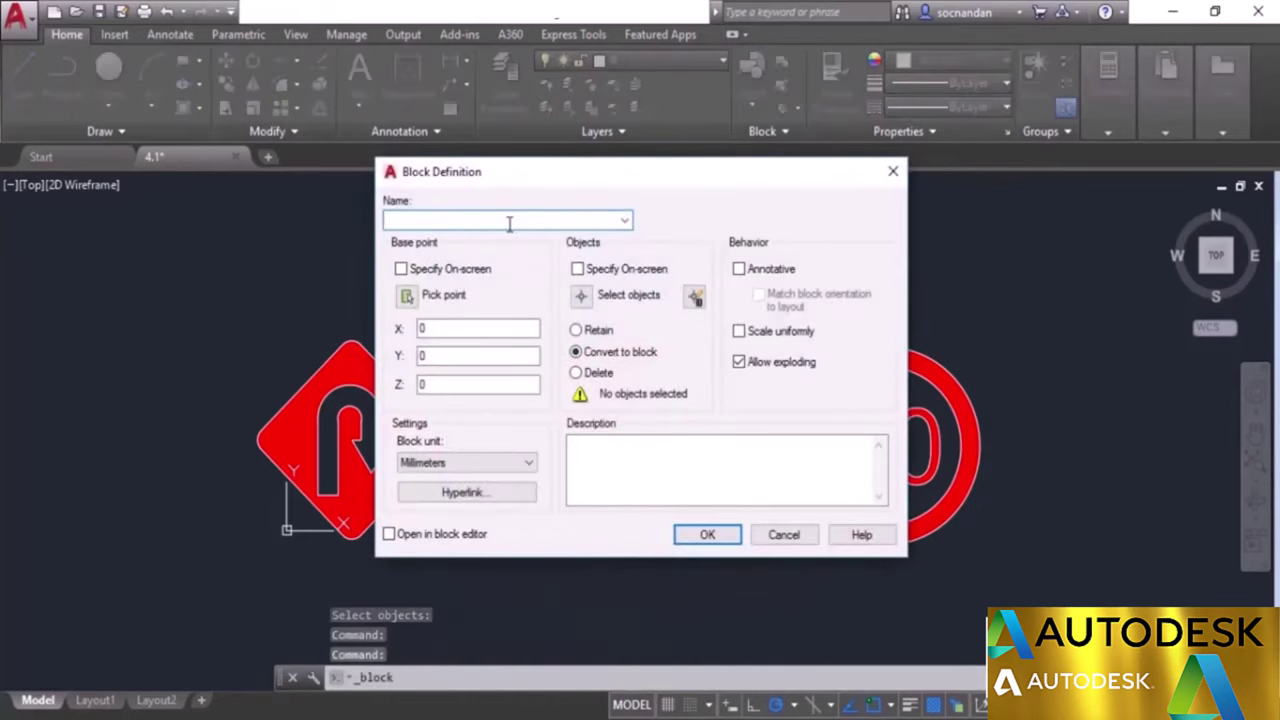
text(Speed limit)
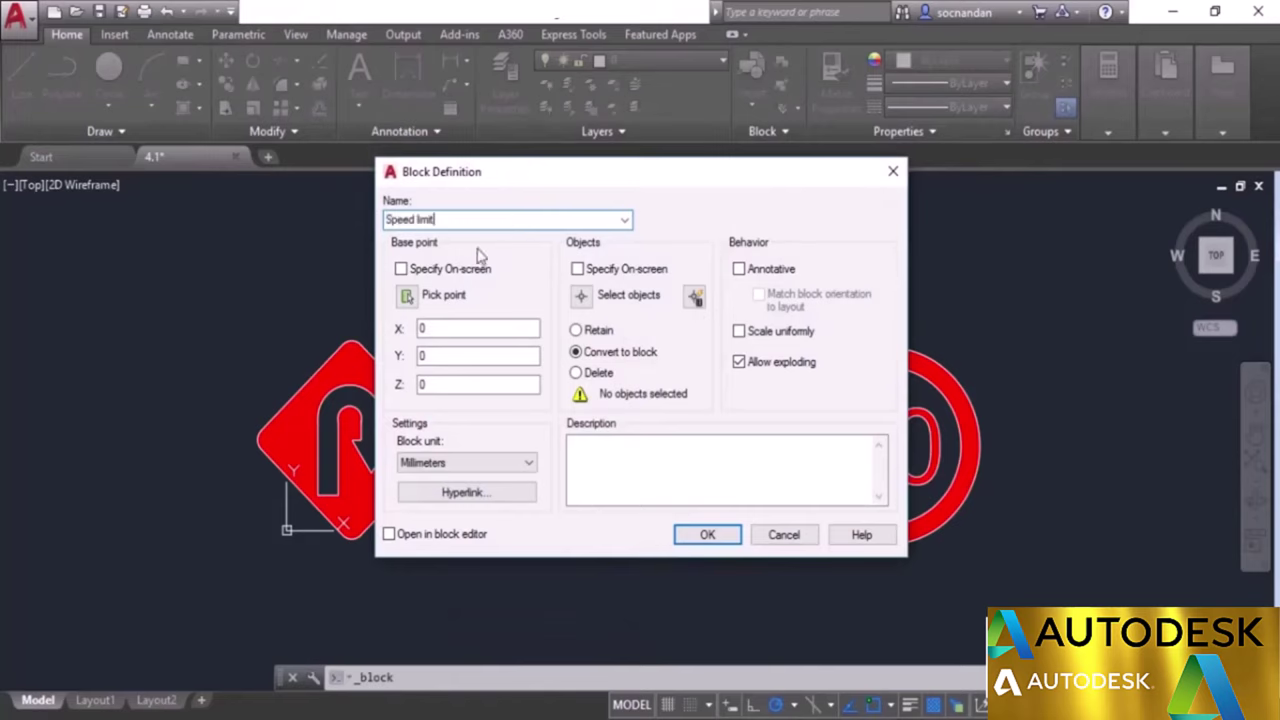
click(407, 296)
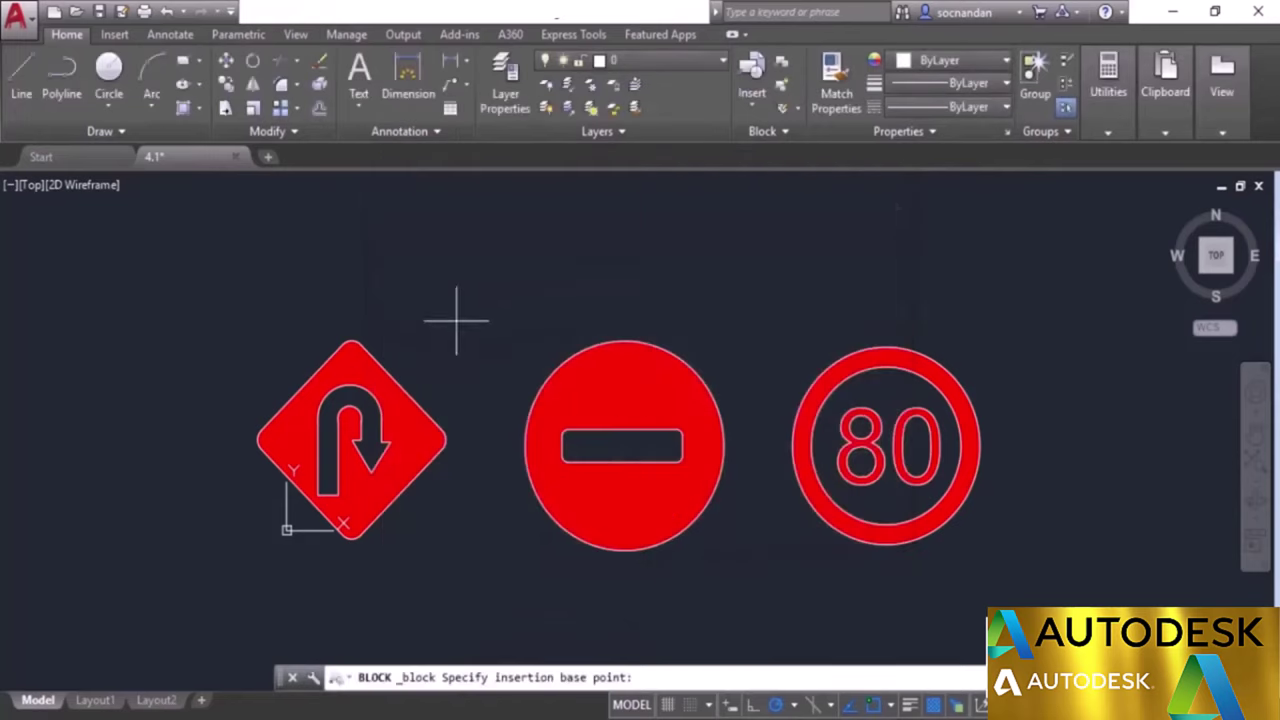
click(886, 445)
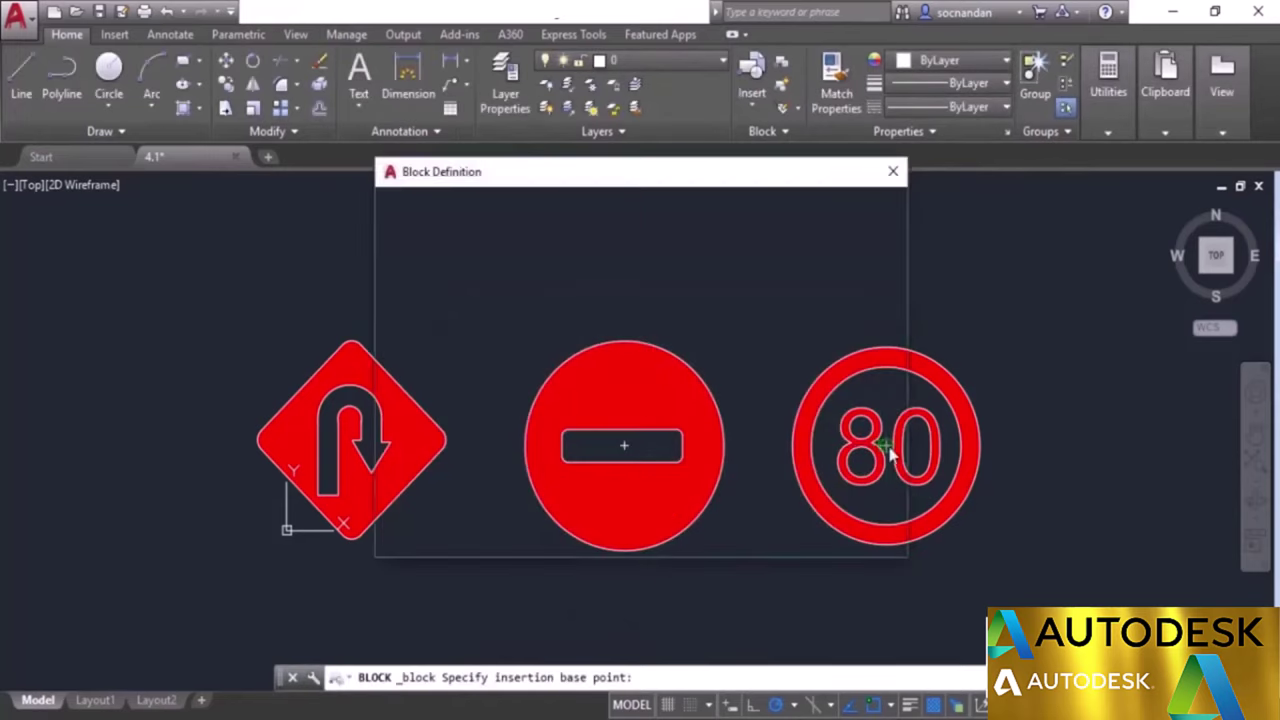
click(583, 296)
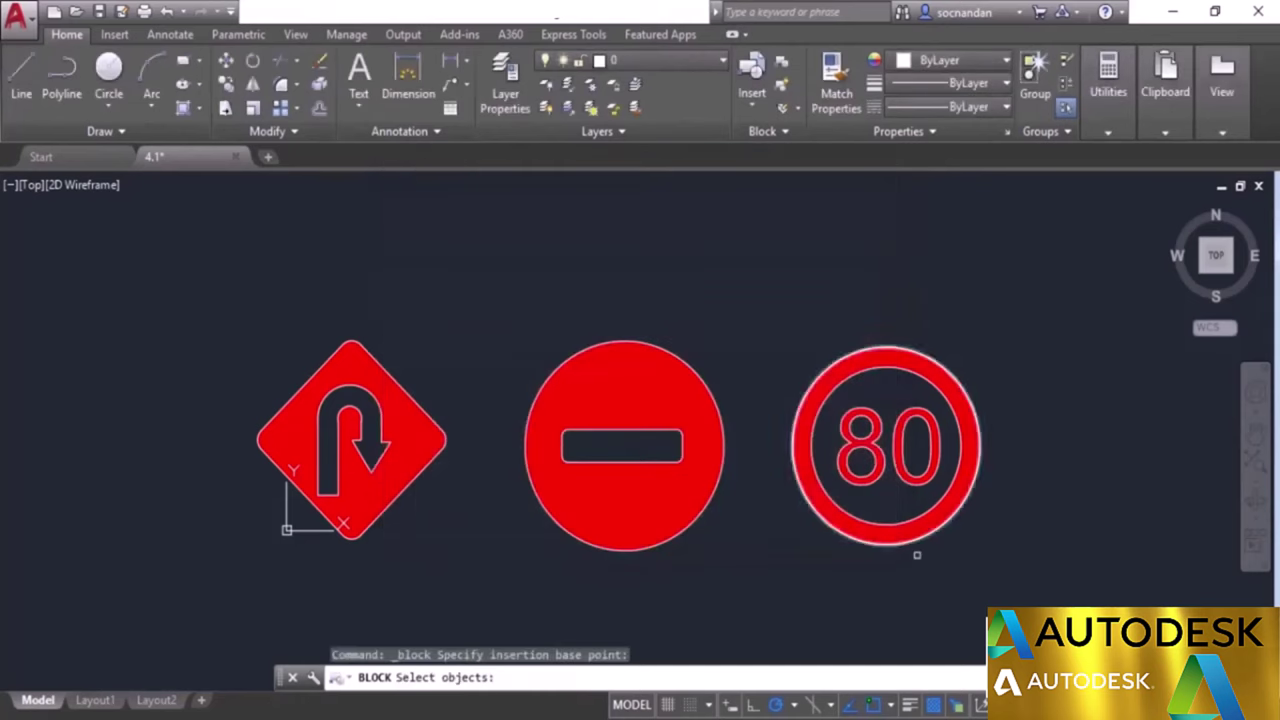
click(1037, 598)
click(766, 290)
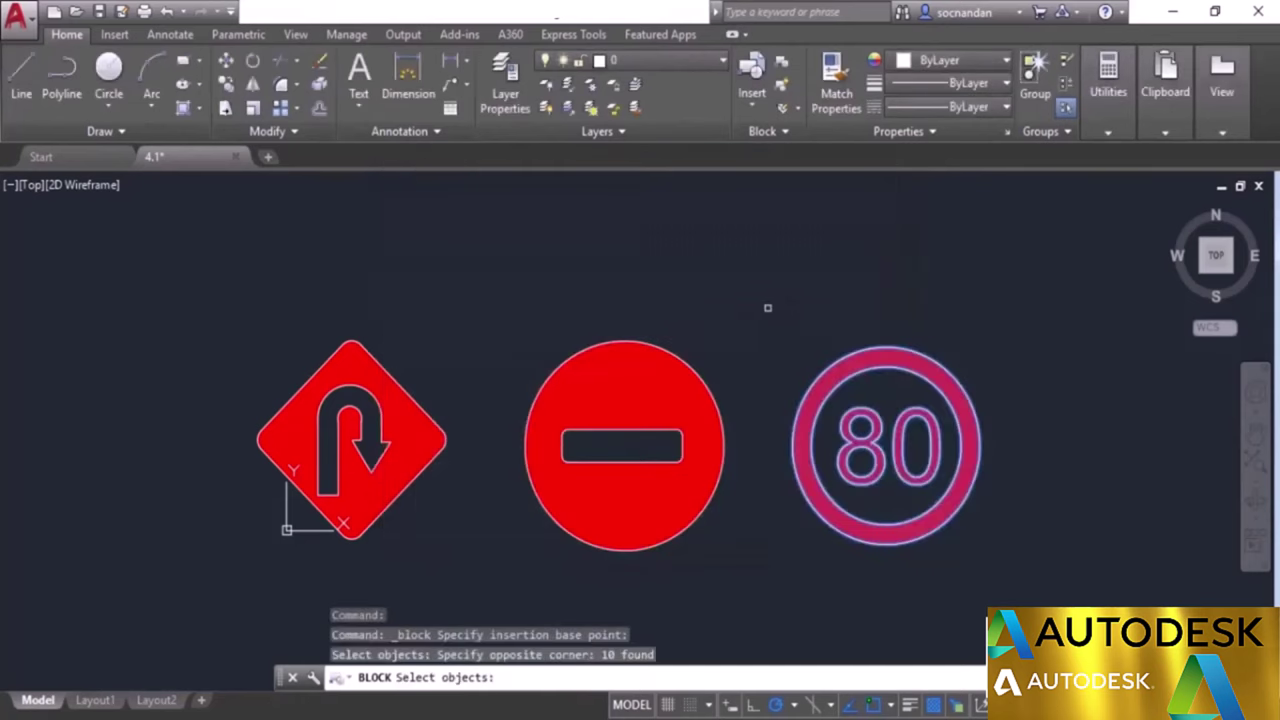
key(Return)
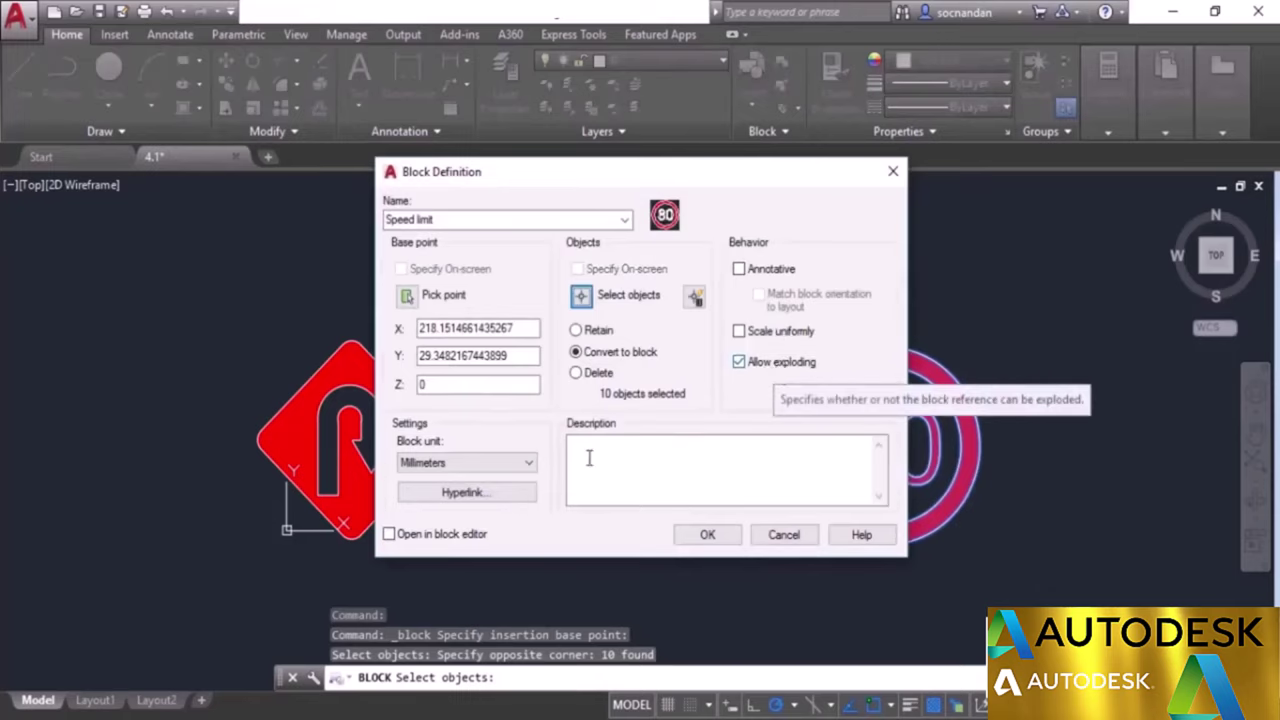
click(708, 535)
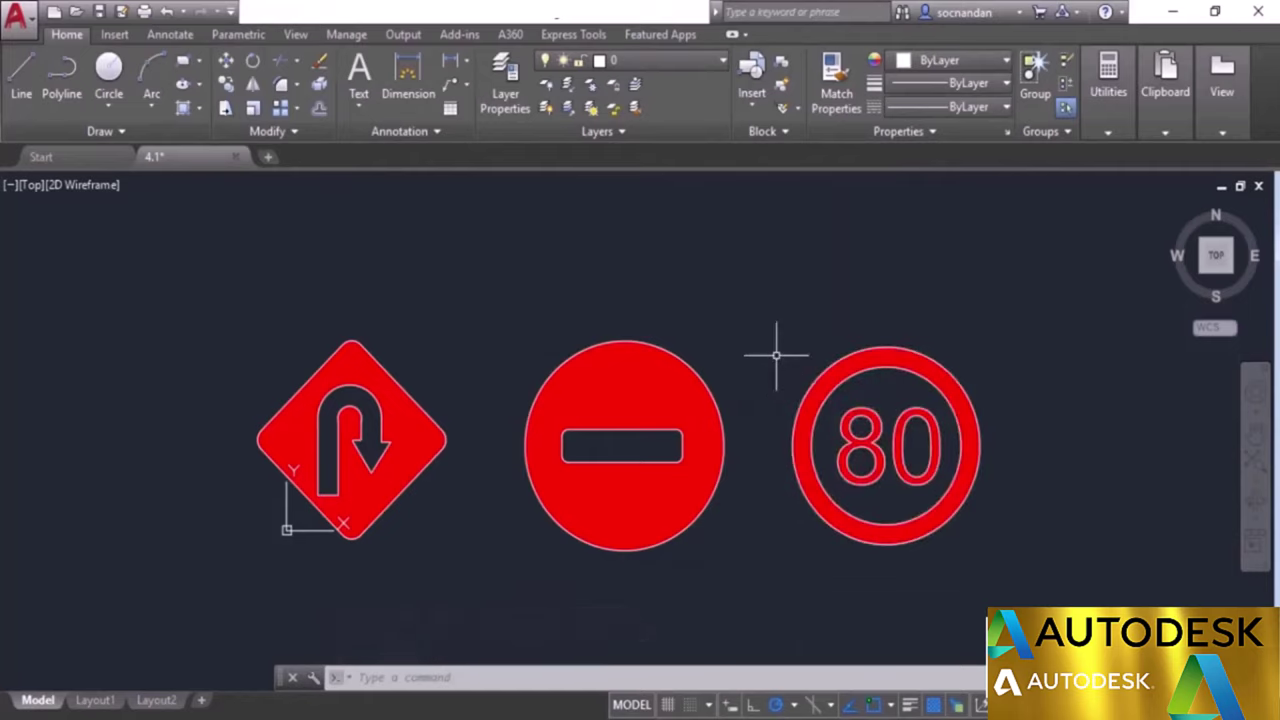
Define all three signs as a block named "Road sign", based at the centre of the horizontal-bar sign, and open it in the Block Editor.
click(784, 63)
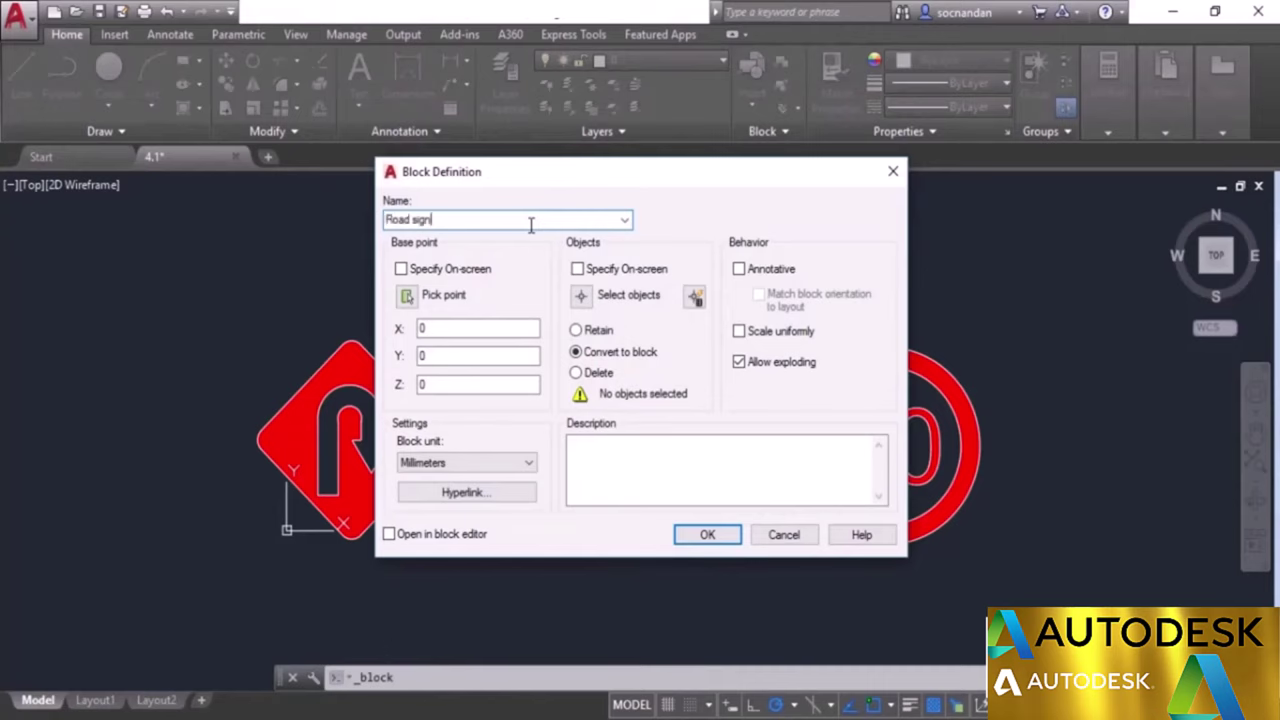
click(407, 298)
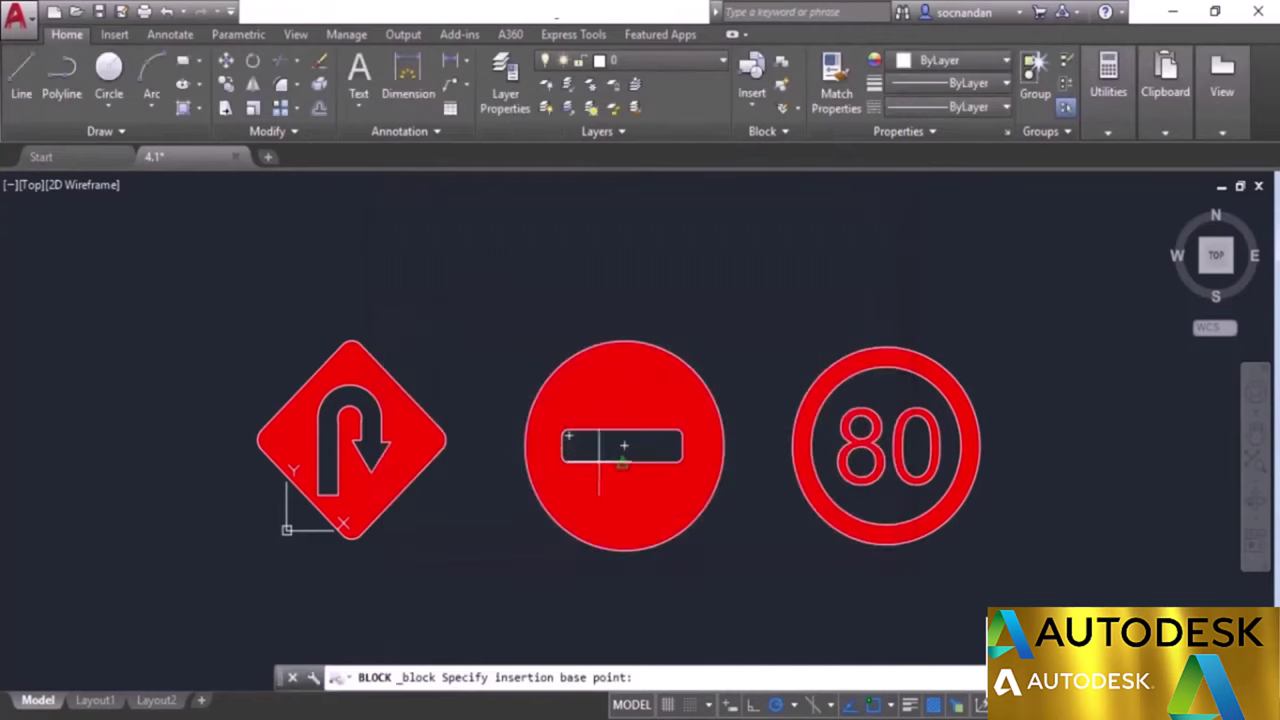
click(624, 445)
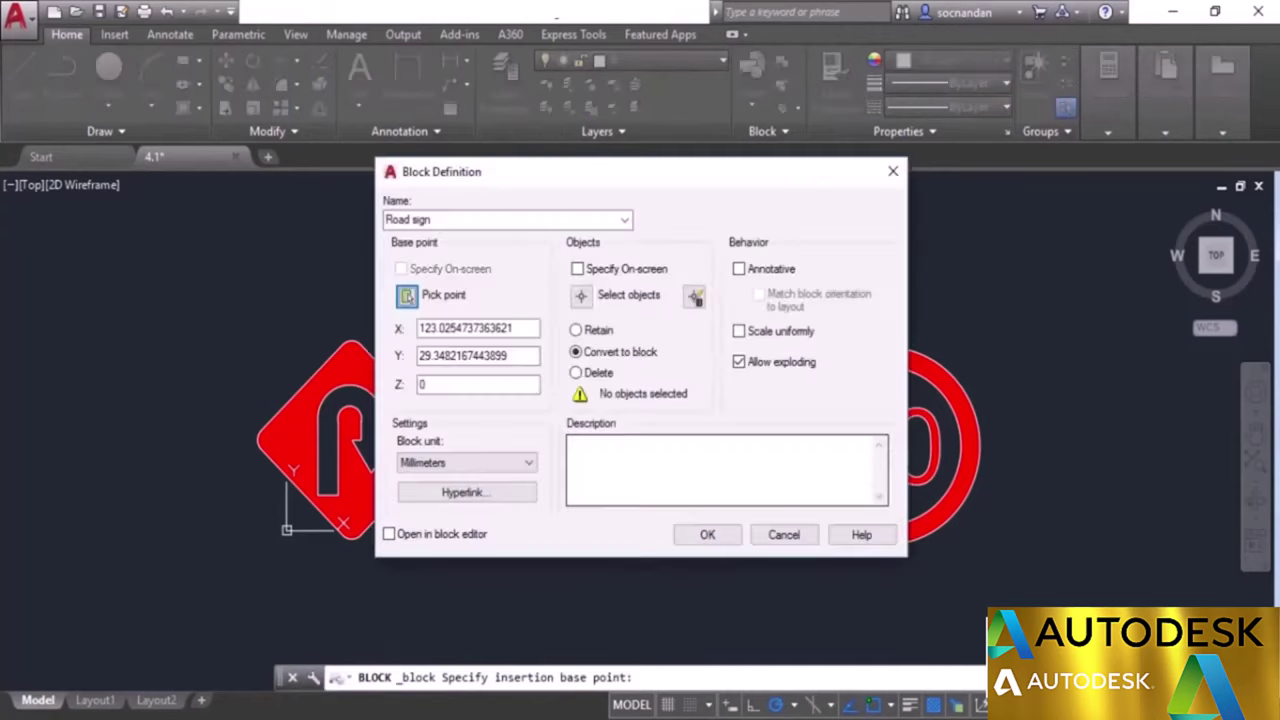
click(583, 300)
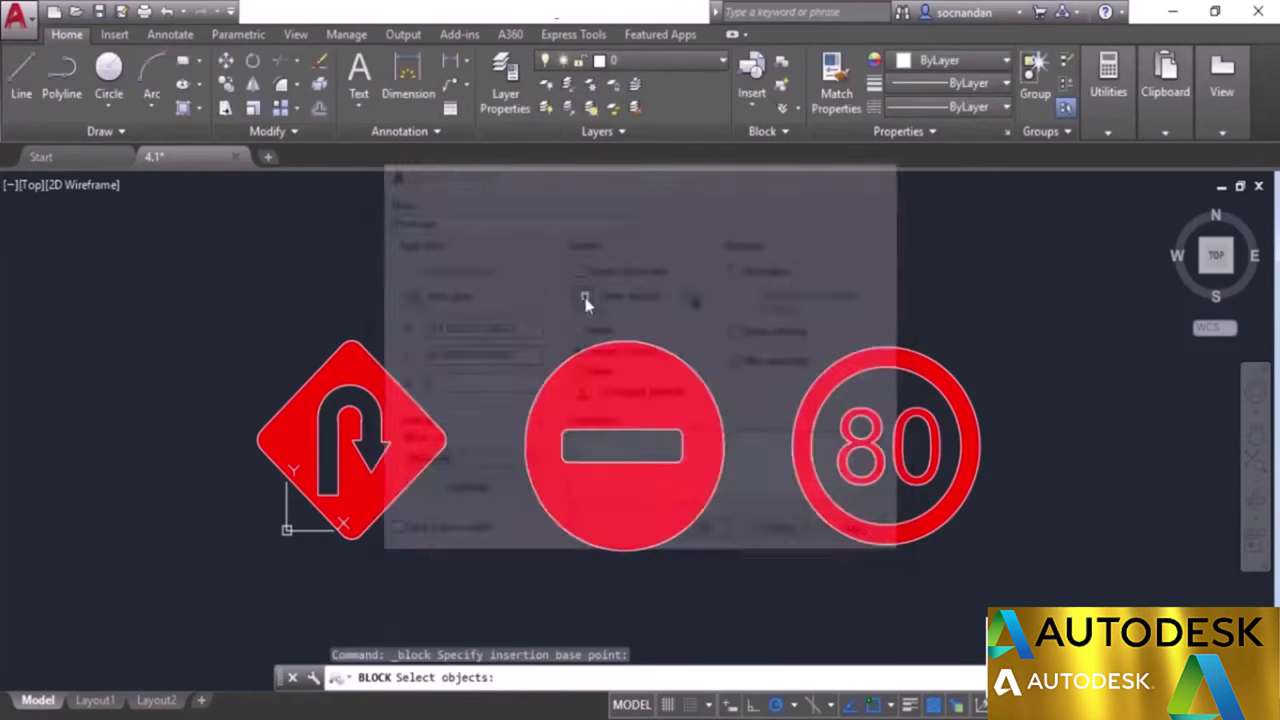
click(1025, 640)
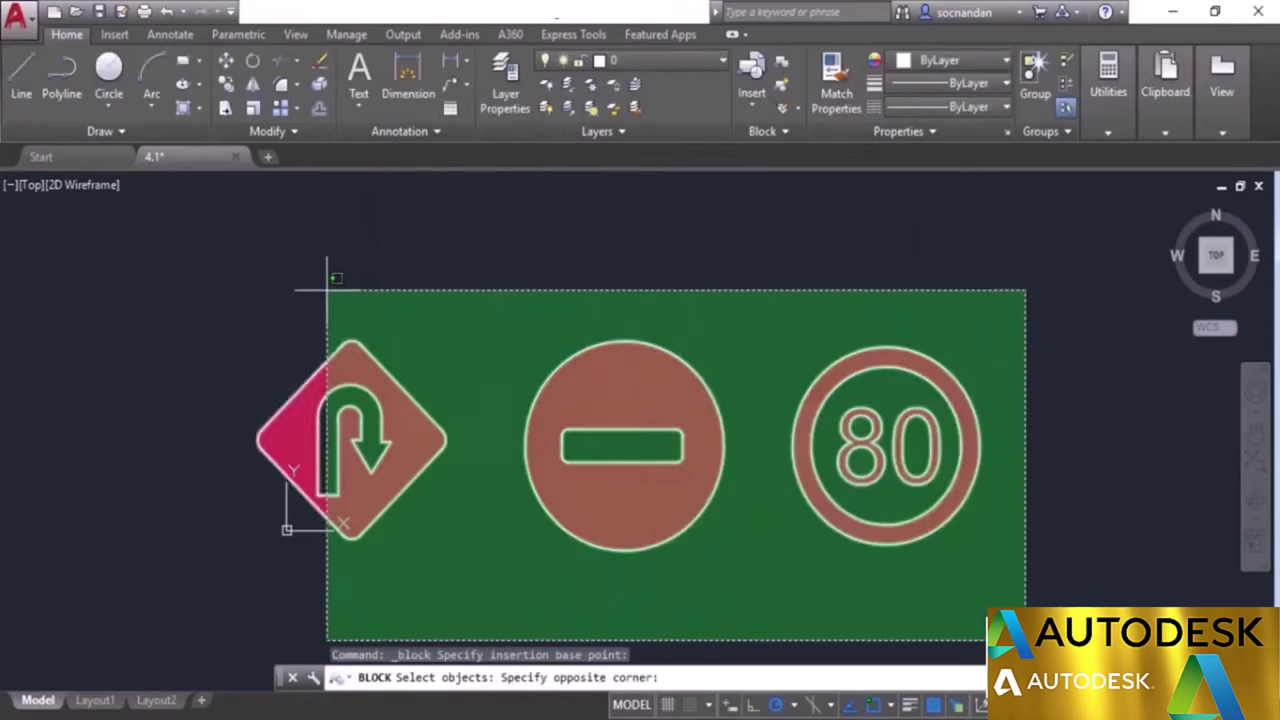
click(218, 243)
key(Return)
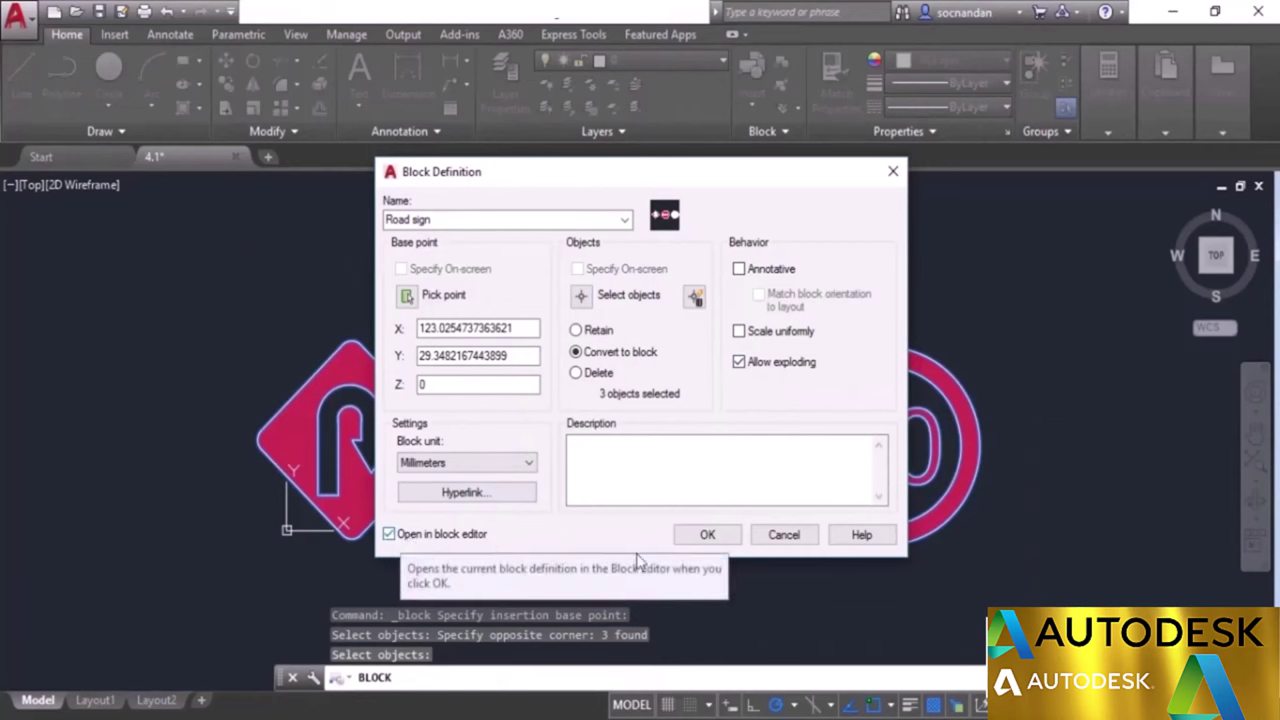
click(707, 537)
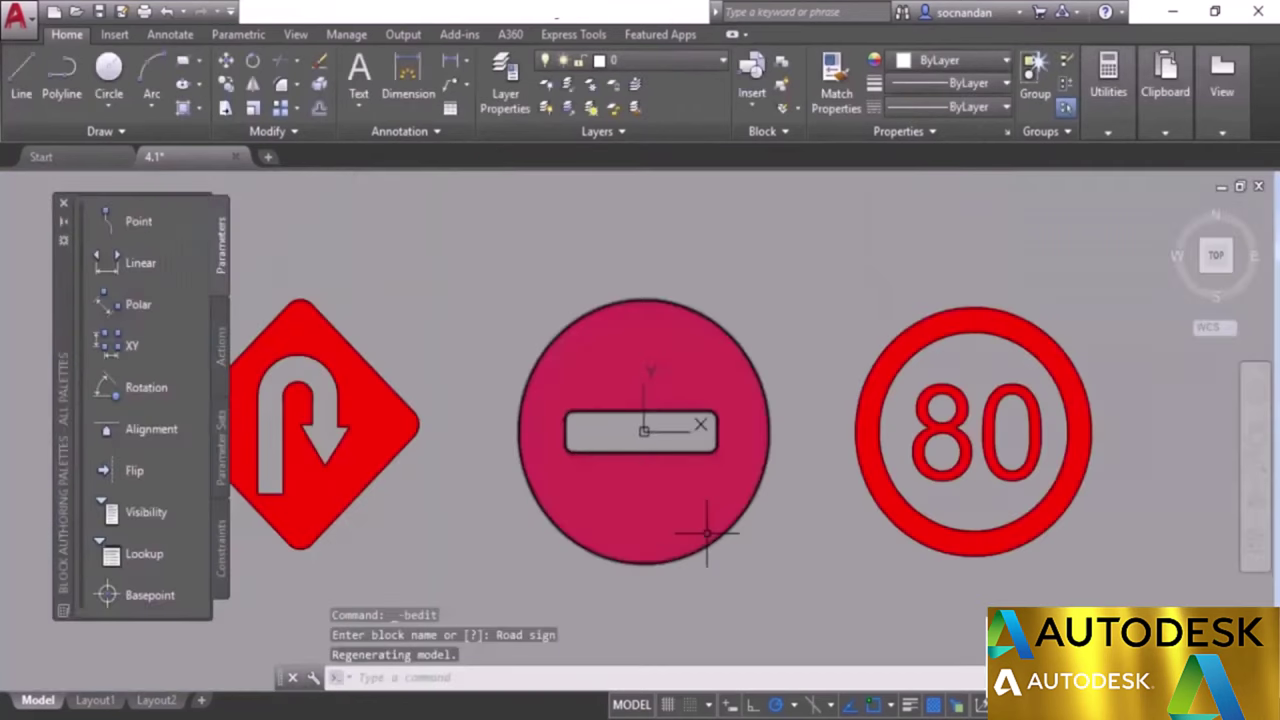
Move the round 80 sign by its centre grip onto the centre of the horizontal-bar sign.
scroll(740, 540, down, 3)
middle_drag(766, 563, 714, 533)
click(927, 549)
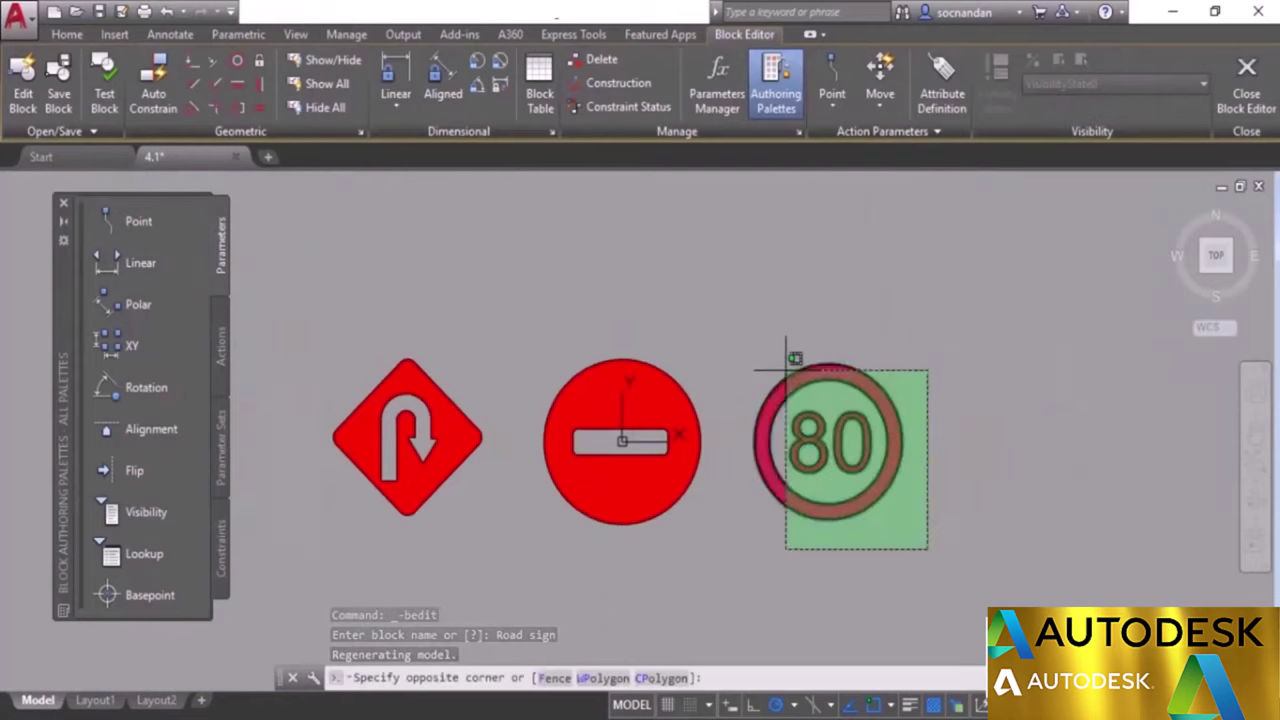
click(747, 333)
click(826, 443)
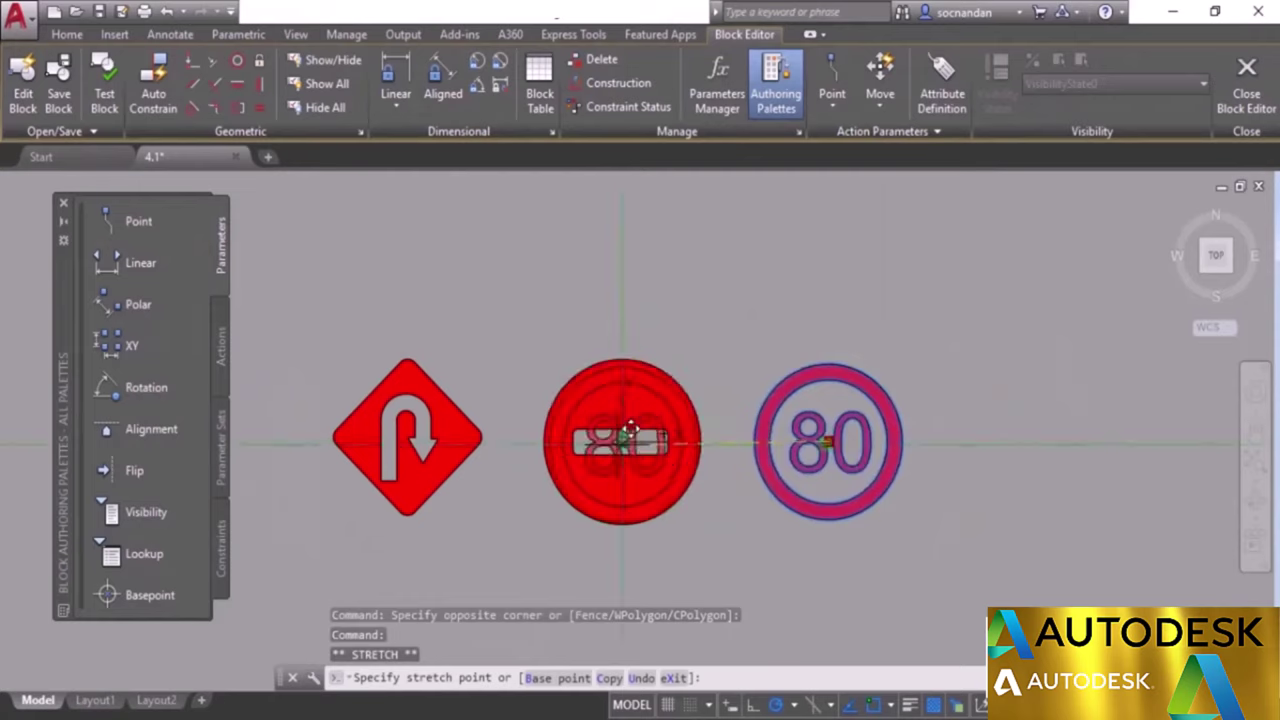
click(622, 441)
Move the diamond U-turn sign by its base grip onto the shared centre of the round signs, and clear the selection.
click(517, 509)
click(292, 325)
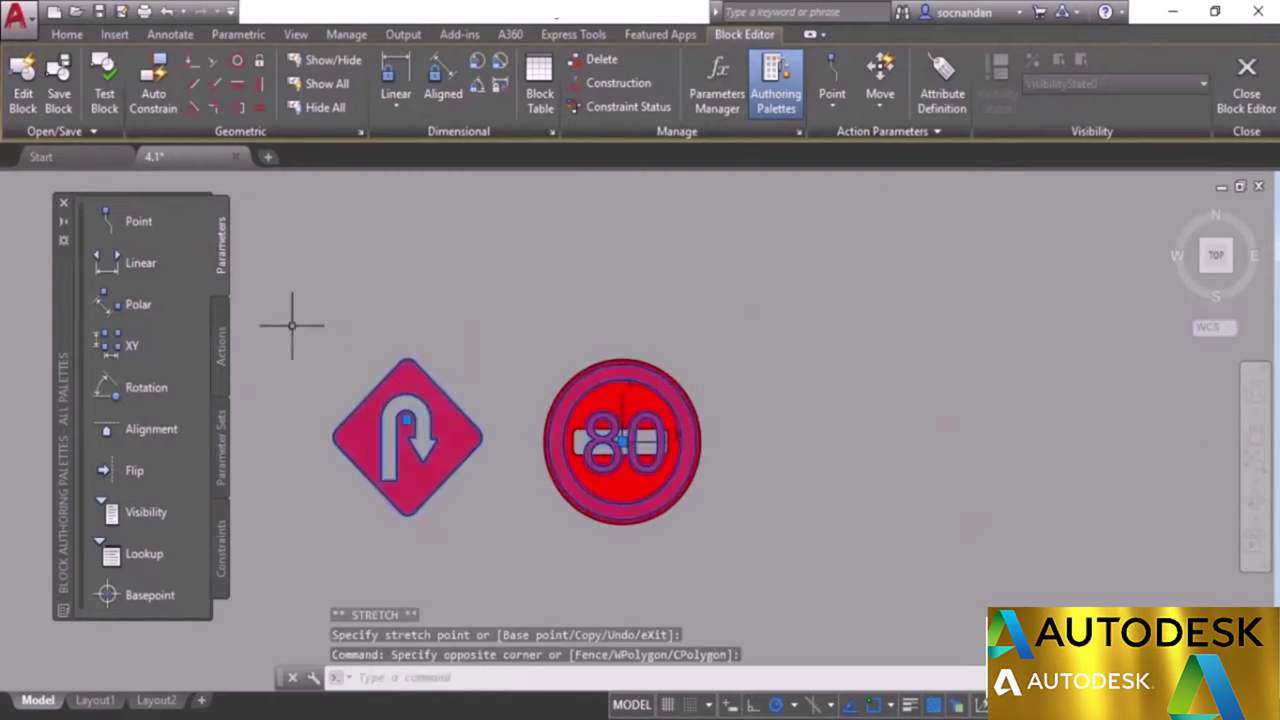
click(406, 420)
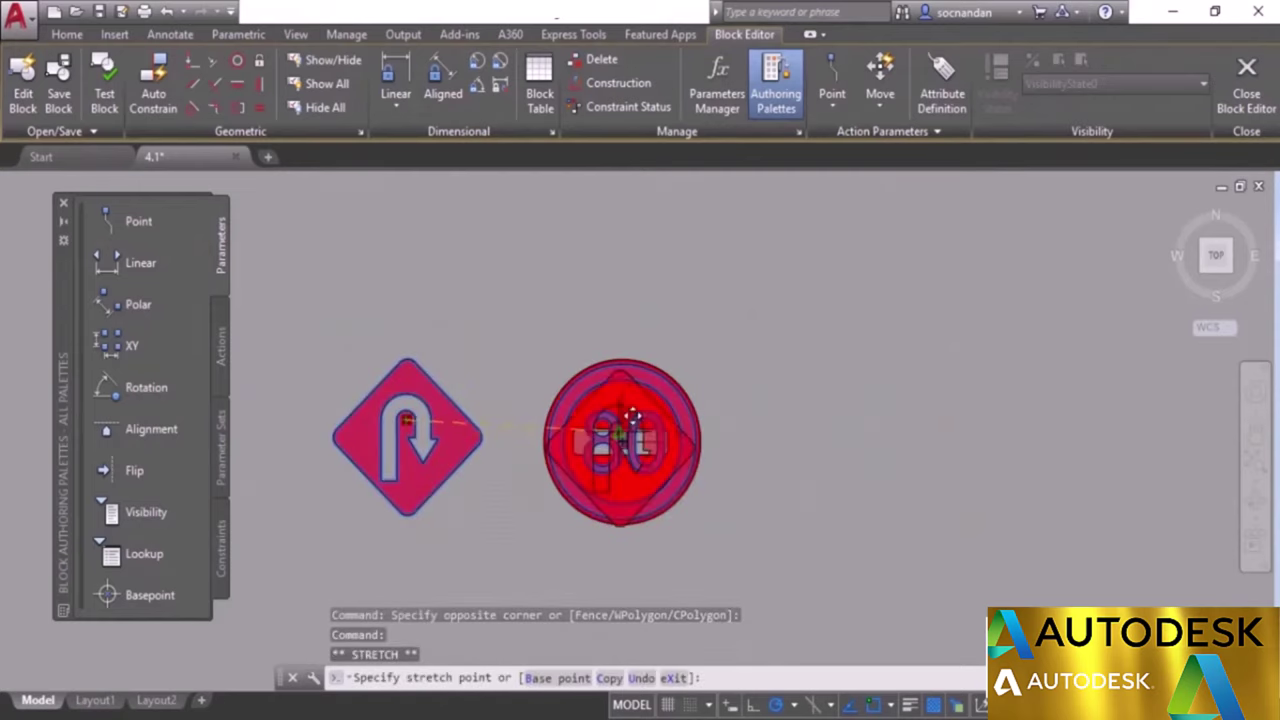
click(622, 440)
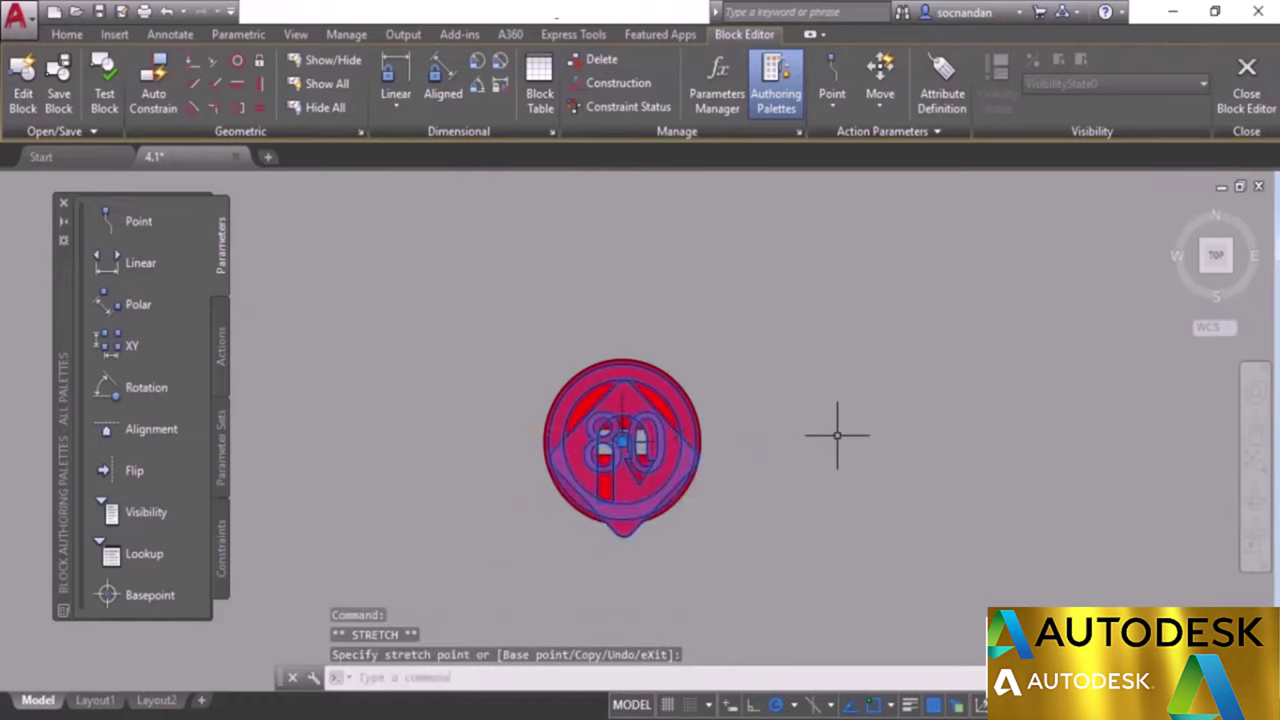
key(Escape)
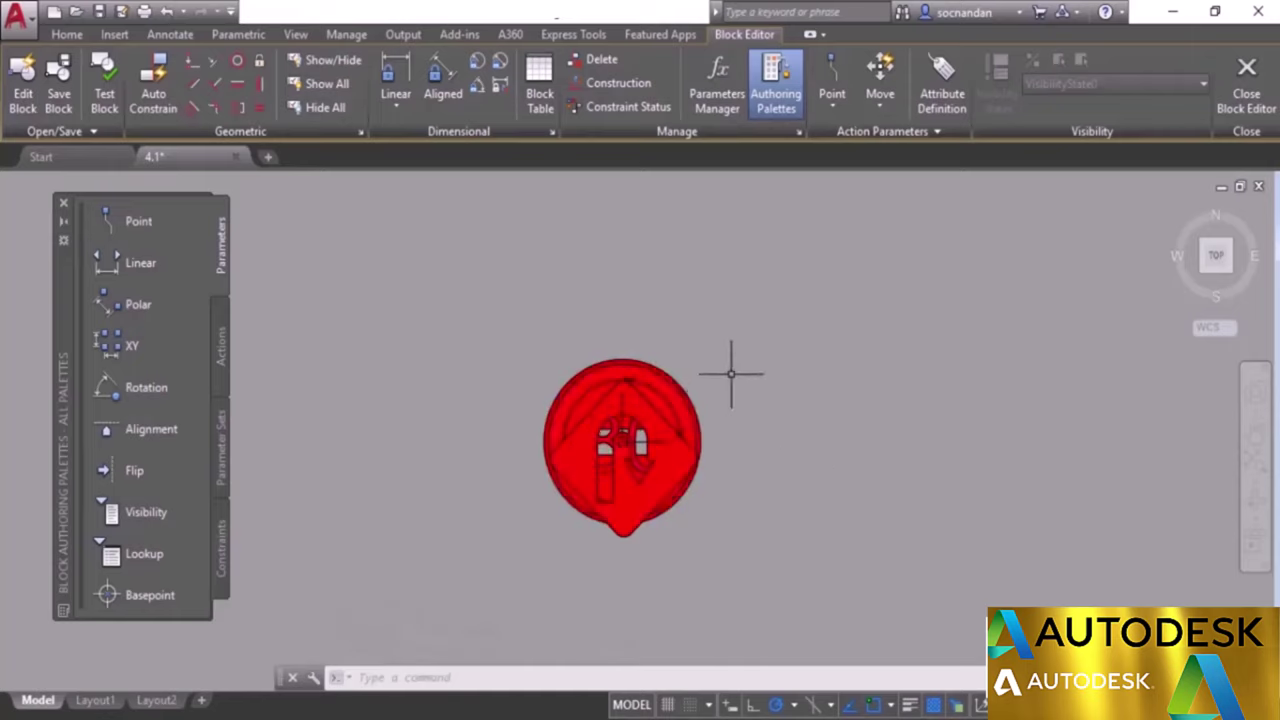
Add a visibility parameter beside the stacked signs and display the available block actions.
click(150, 511)
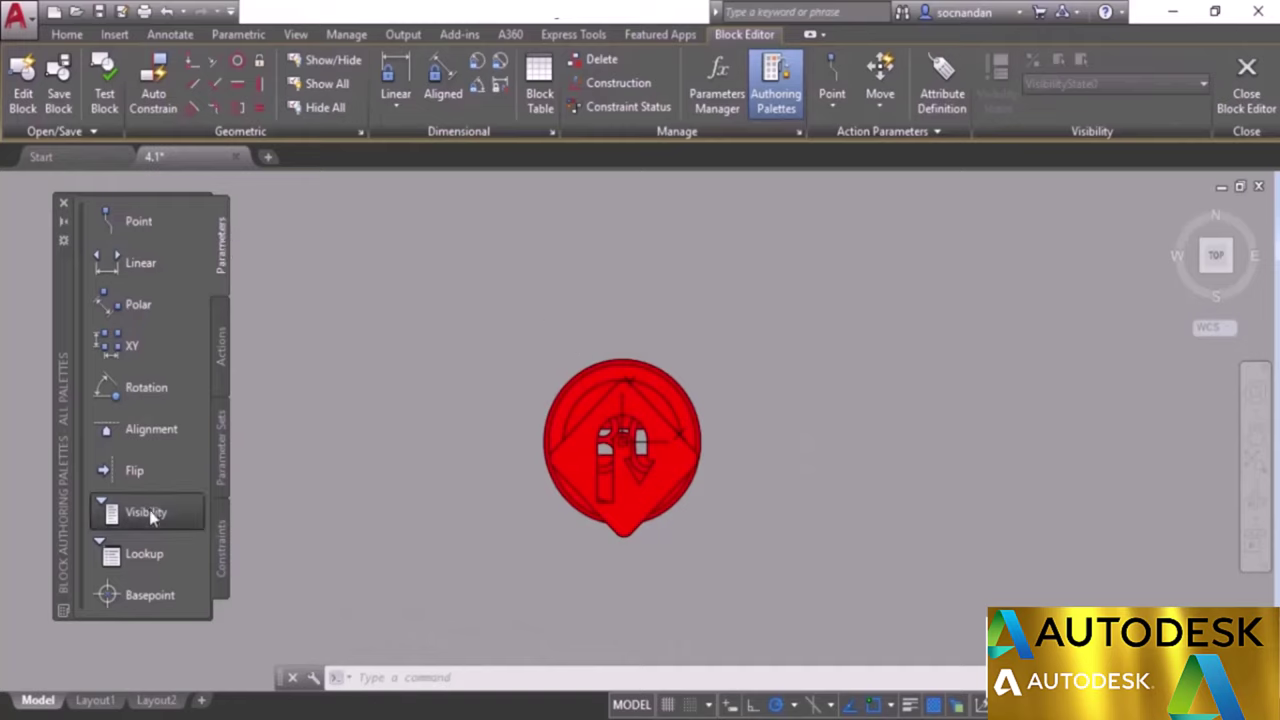
click(741, 440)
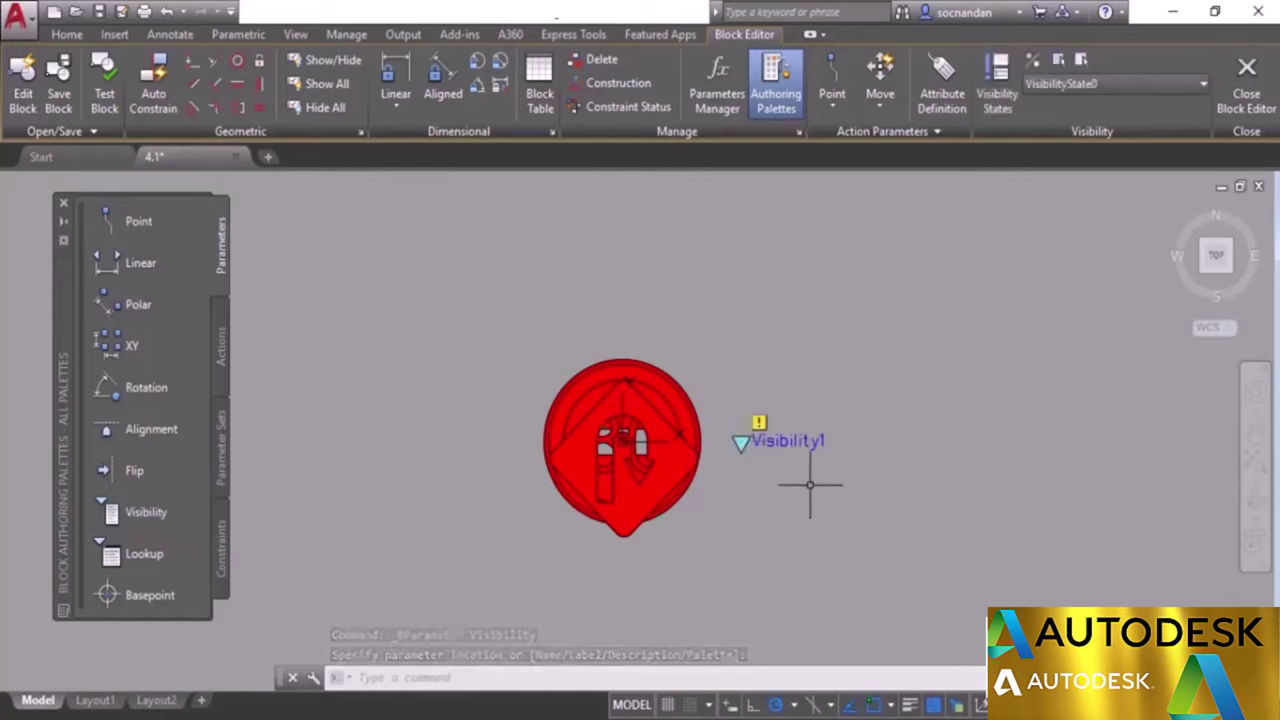
click(220, 343)
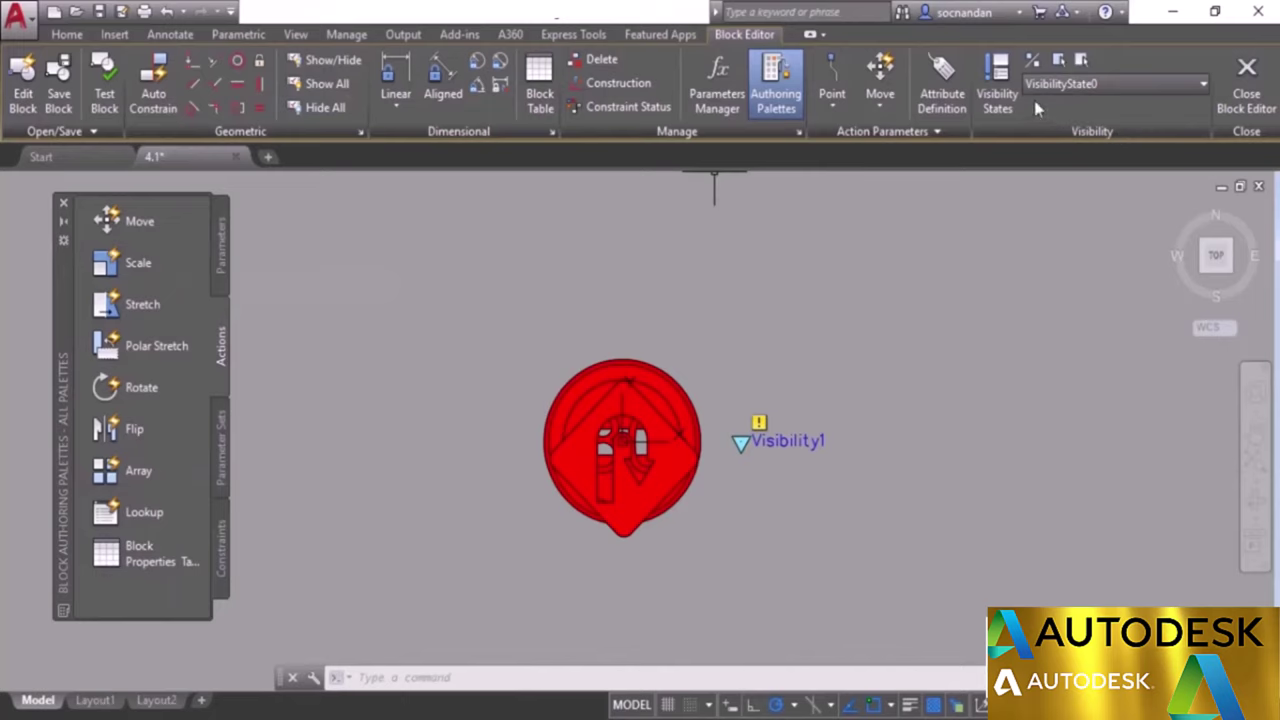
Open the visibility states of the block and rename the default state as "U turn".
click(1000, 88)
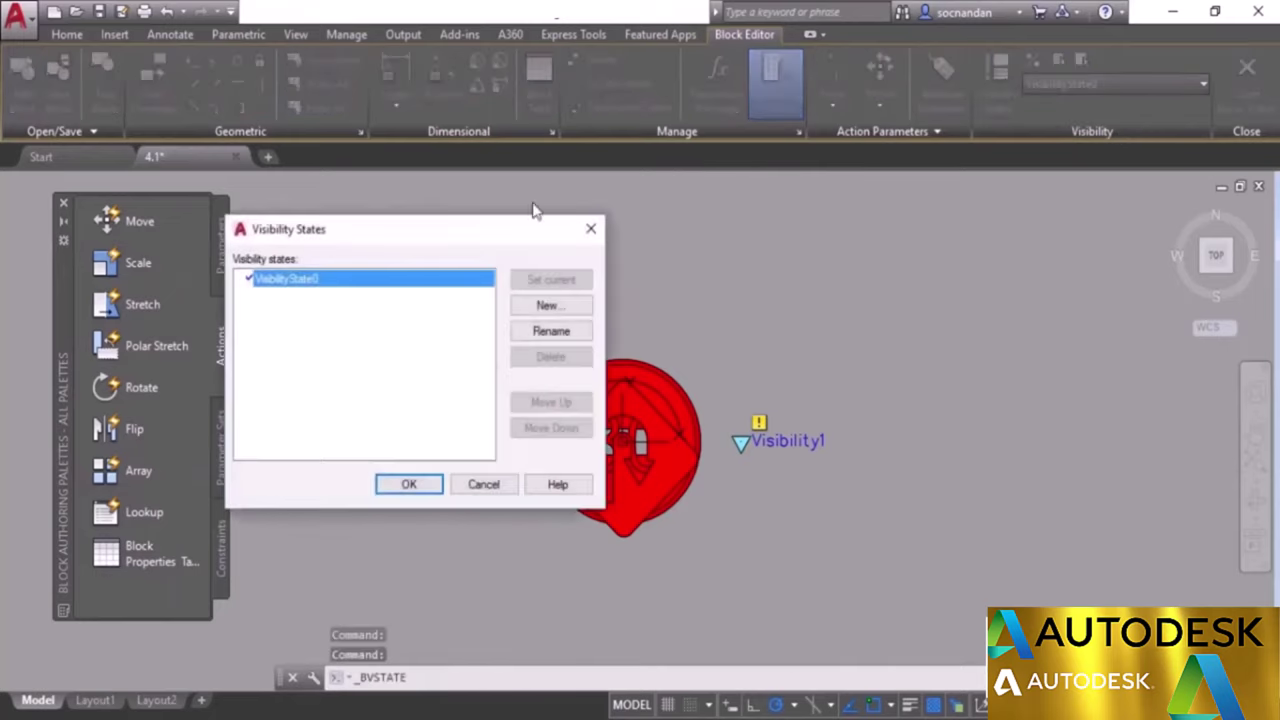
mouse_move(409, 237)
mouse_down()
mouse_move(800, 220)
mouse_move(928, 151)
mouse_up()
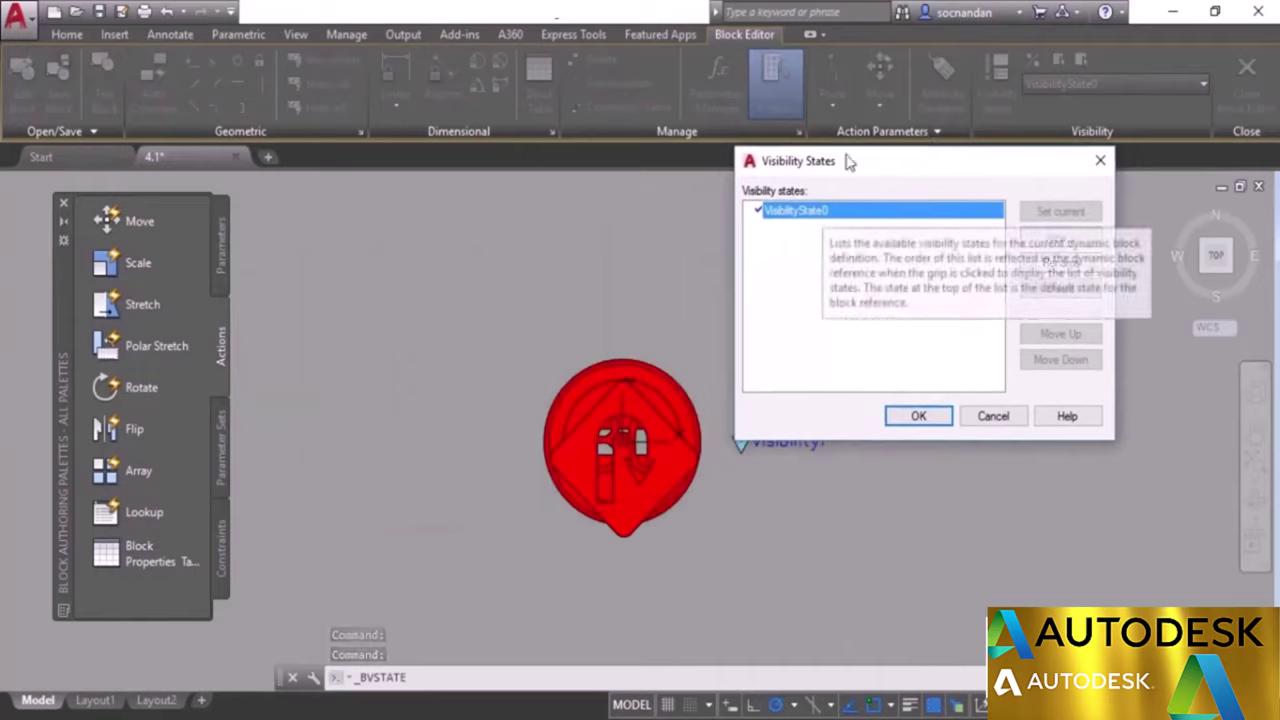
drag(848, 162, 822, 118)
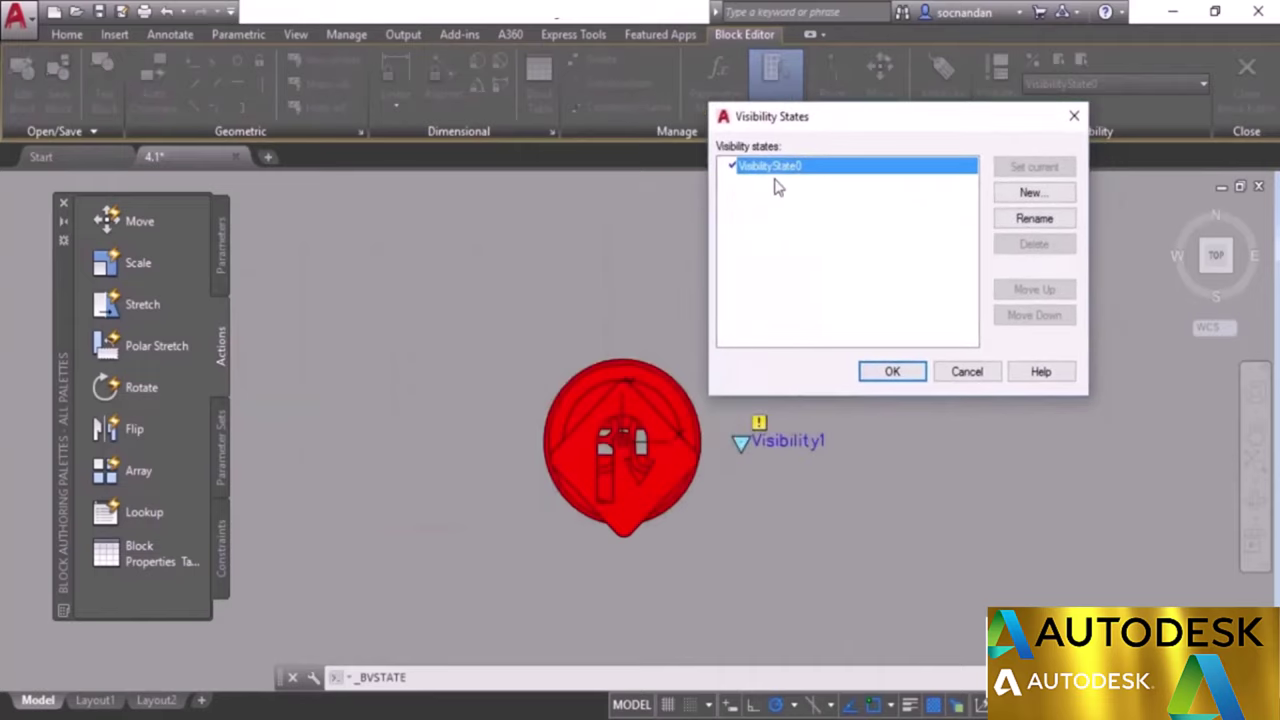
click(1034, 217)
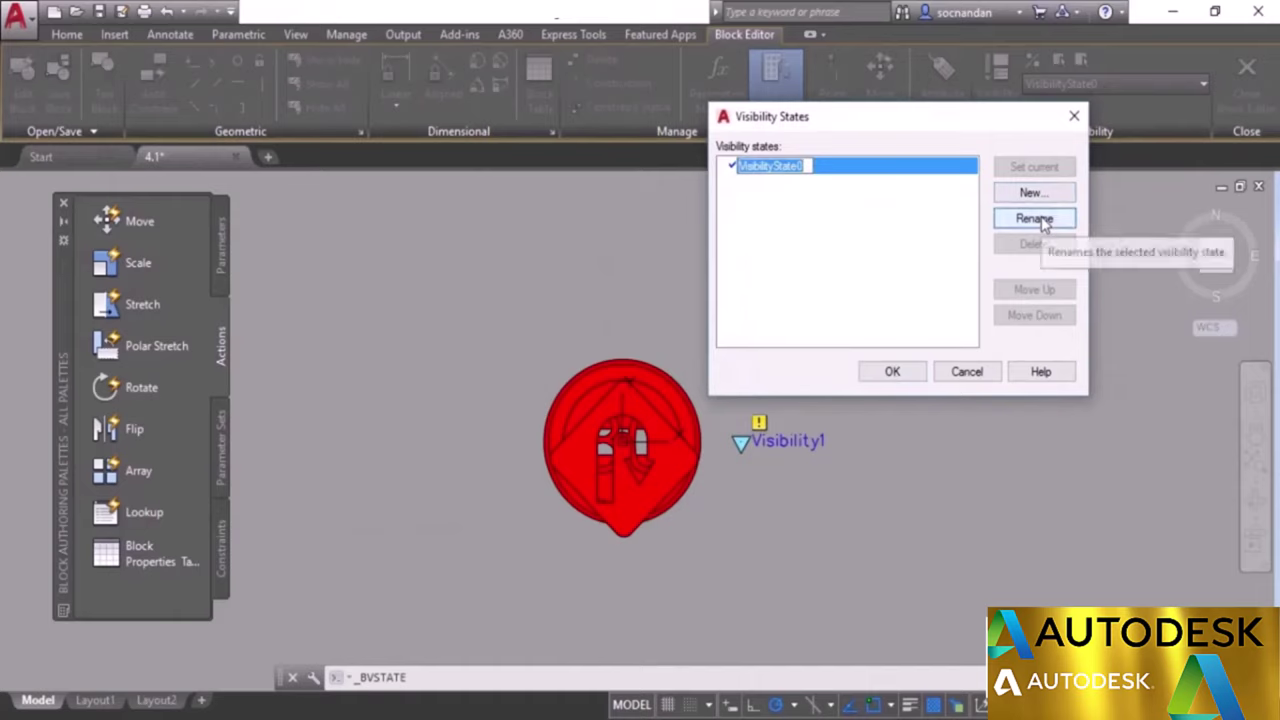
text(U turn)
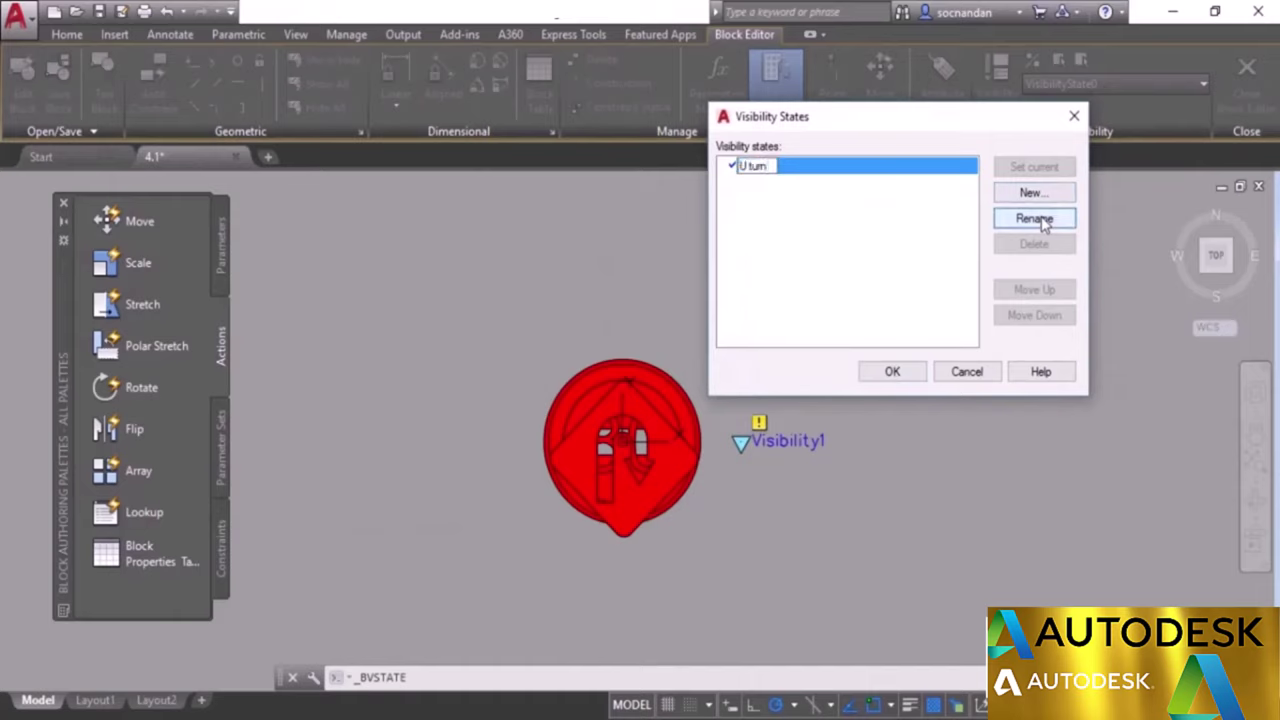
key(Return)
Create visibility states named "Stop" and "Speed limit", leaving the visibility of existing objects unchanged in both.
click(1033, 193)
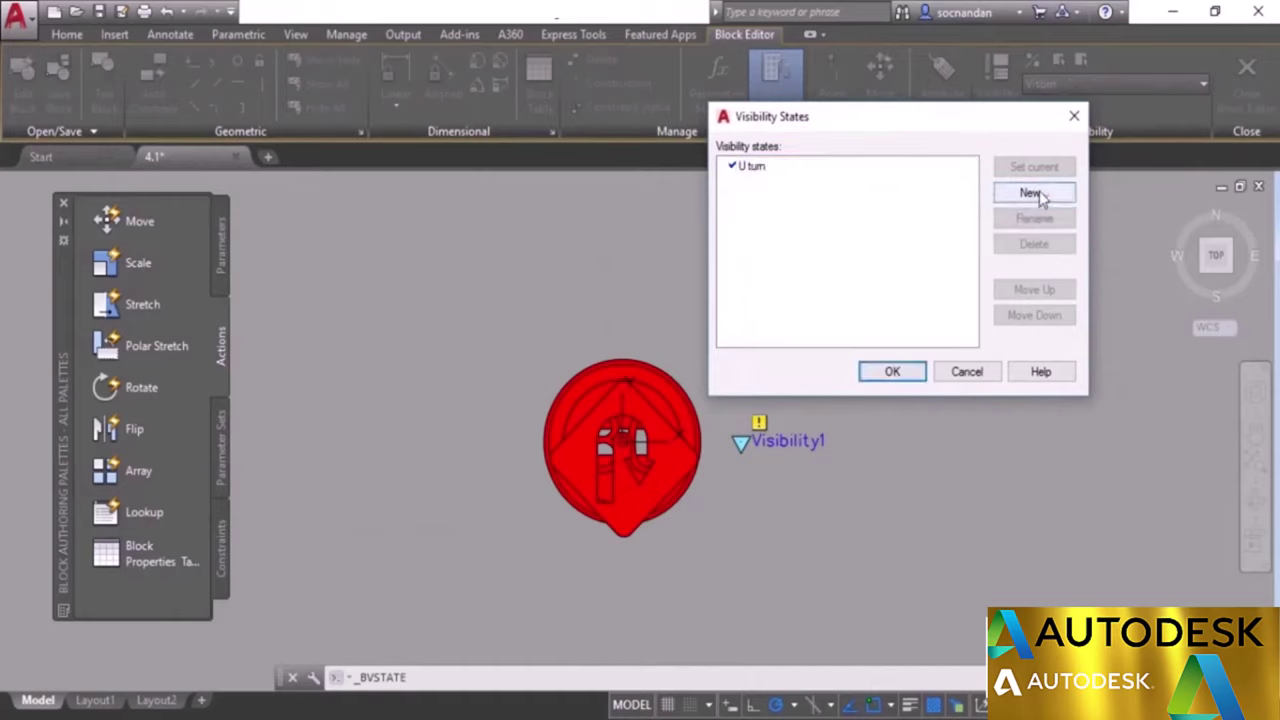
drag(466, 264, 693, 219)
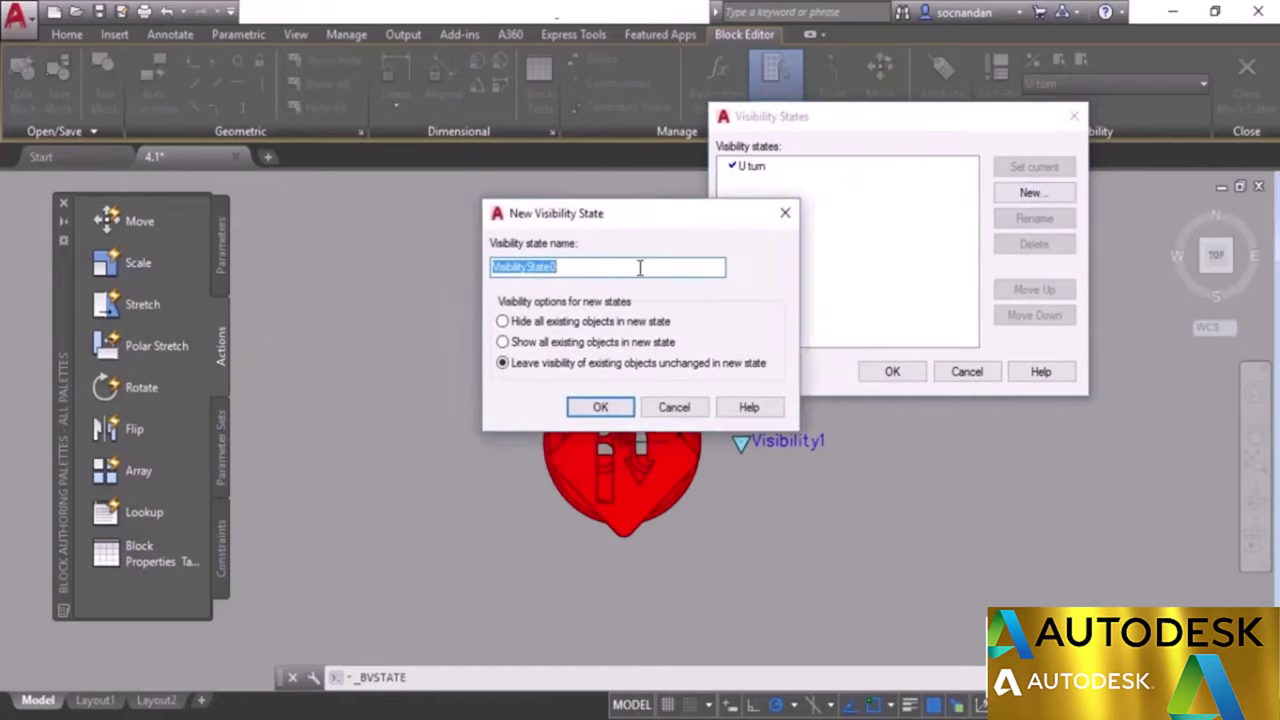
text(Stop)
click(603, 407)
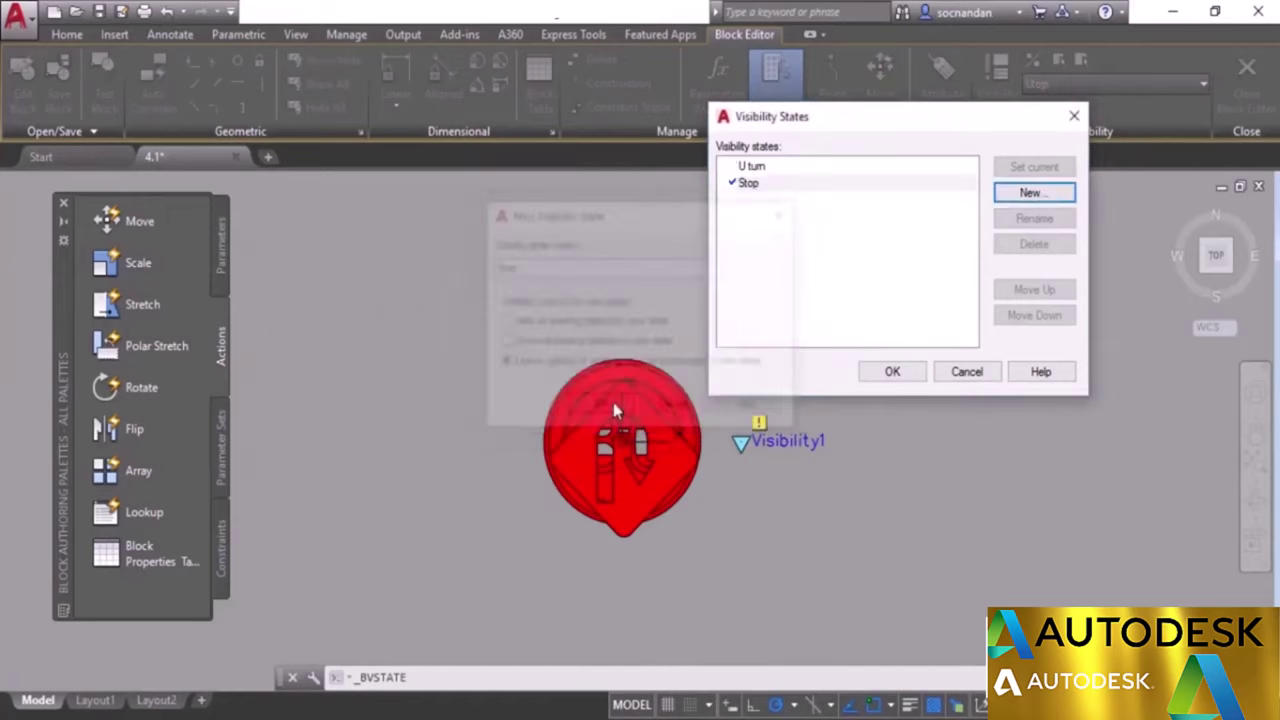
click(1064, 199)
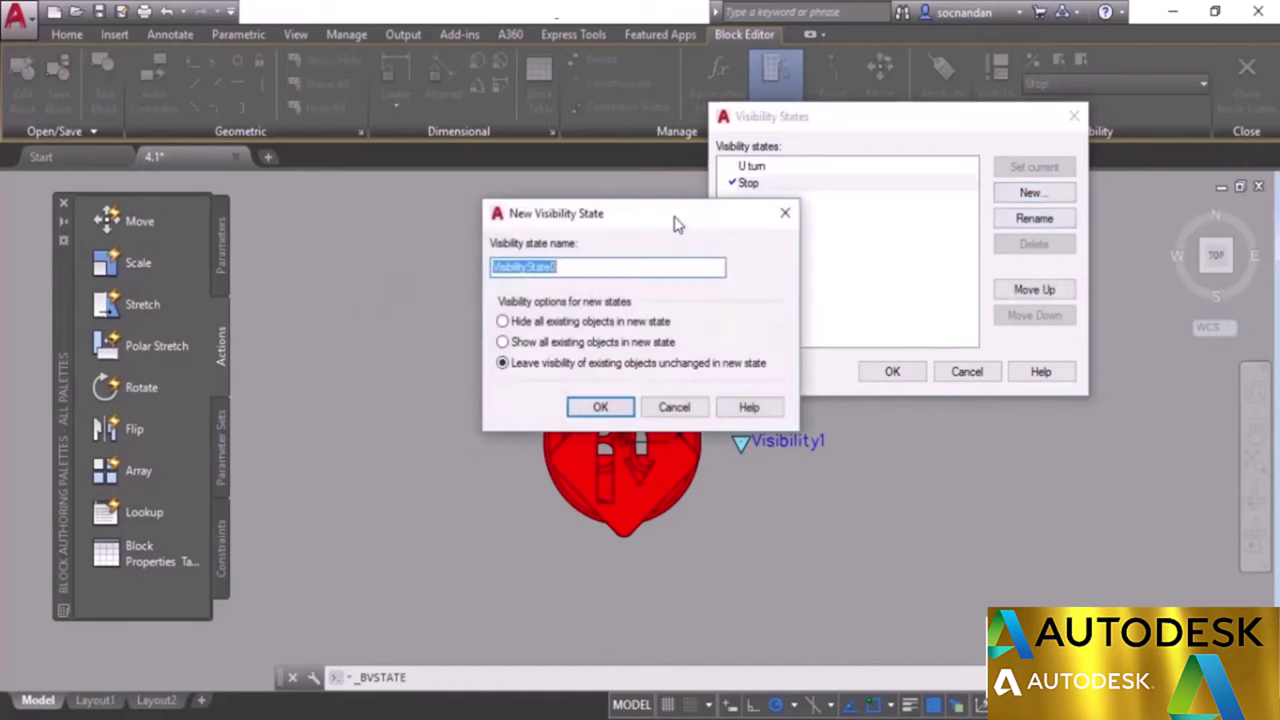
text(Speed limit)
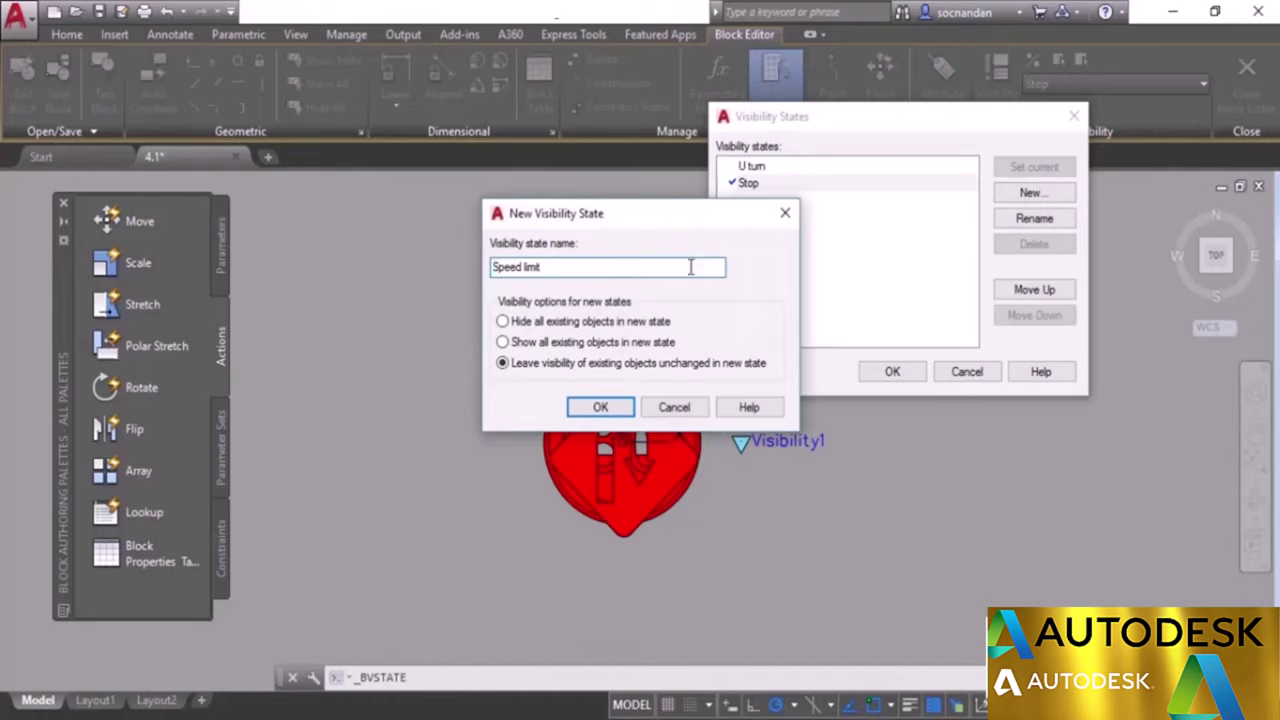
click(606, 407)
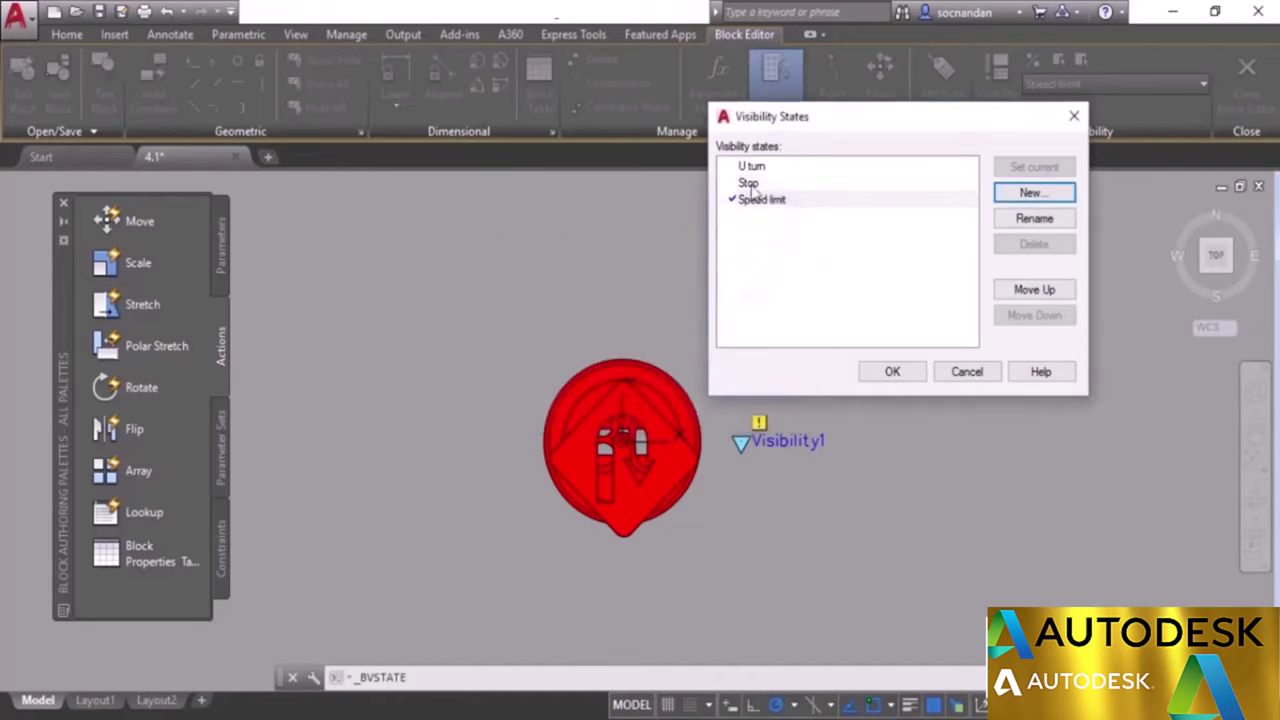
click(889, 374)
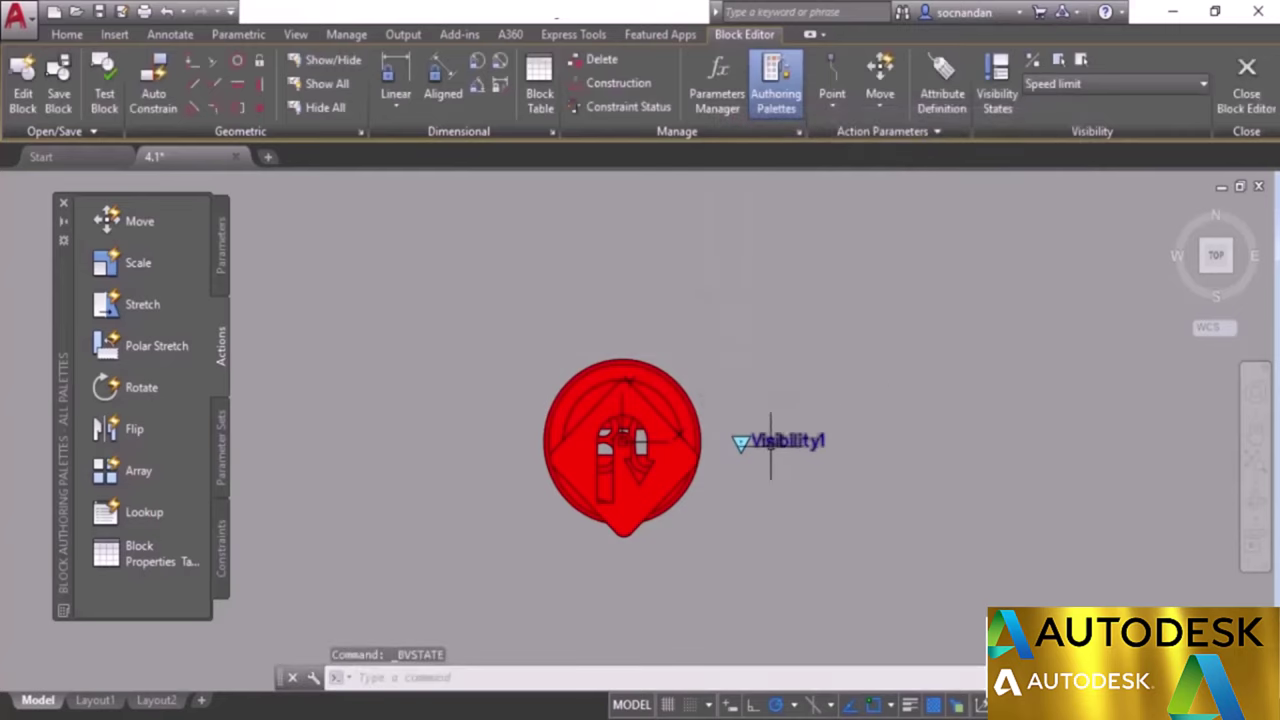
Switch the current visibility state to U turn, to Stop, and back to U turn.
click(1129, 85)
click(1097, 105)
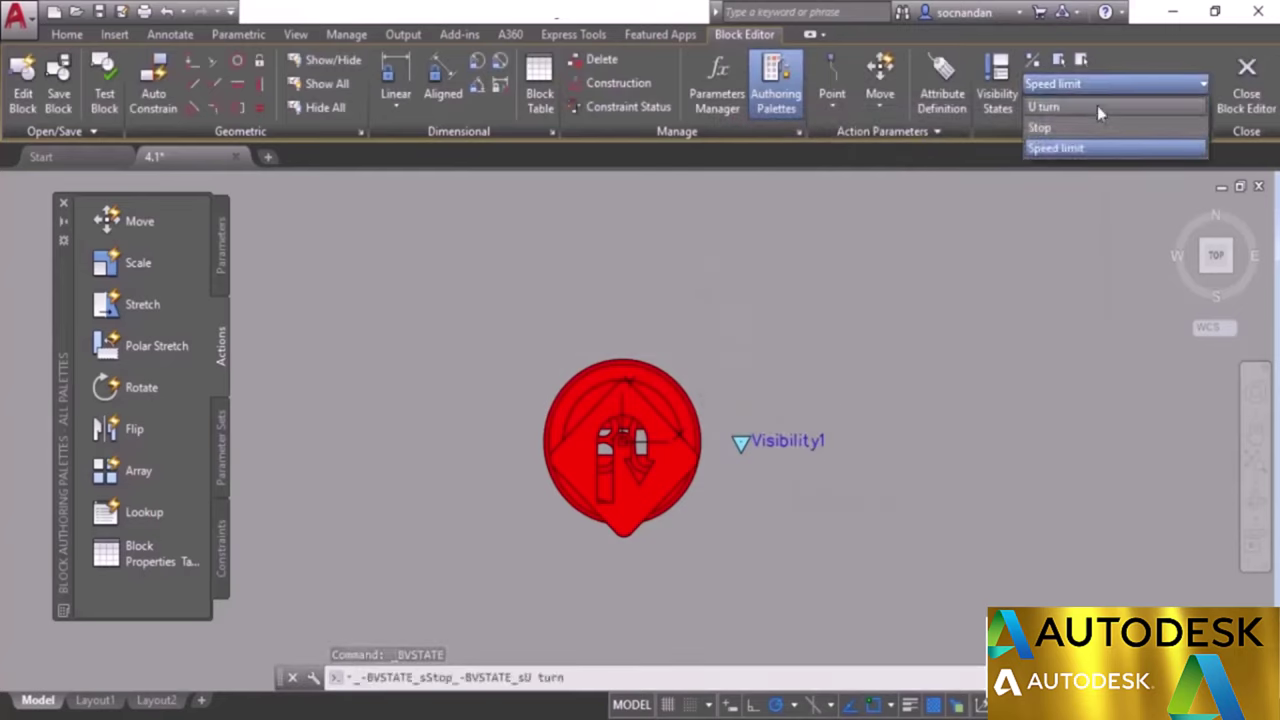
click(1098, 88)
click(1085, 128)
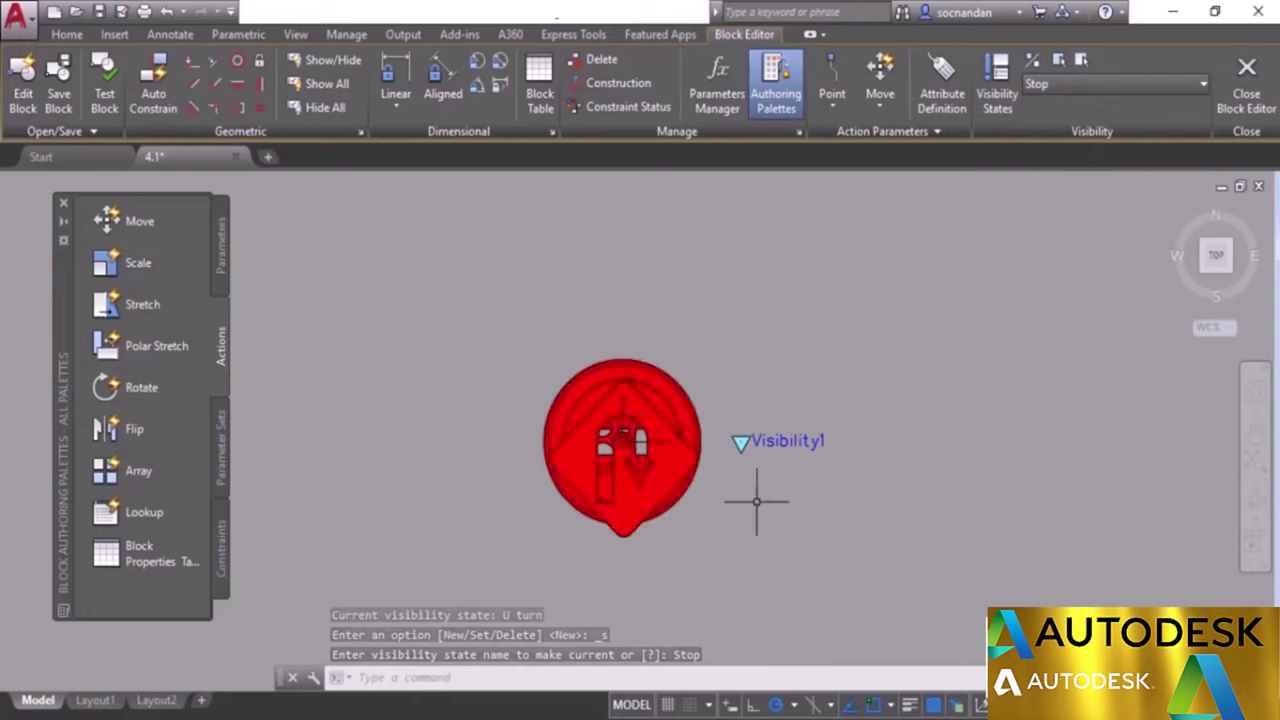
click(1094, 86)
click(1093, 108)
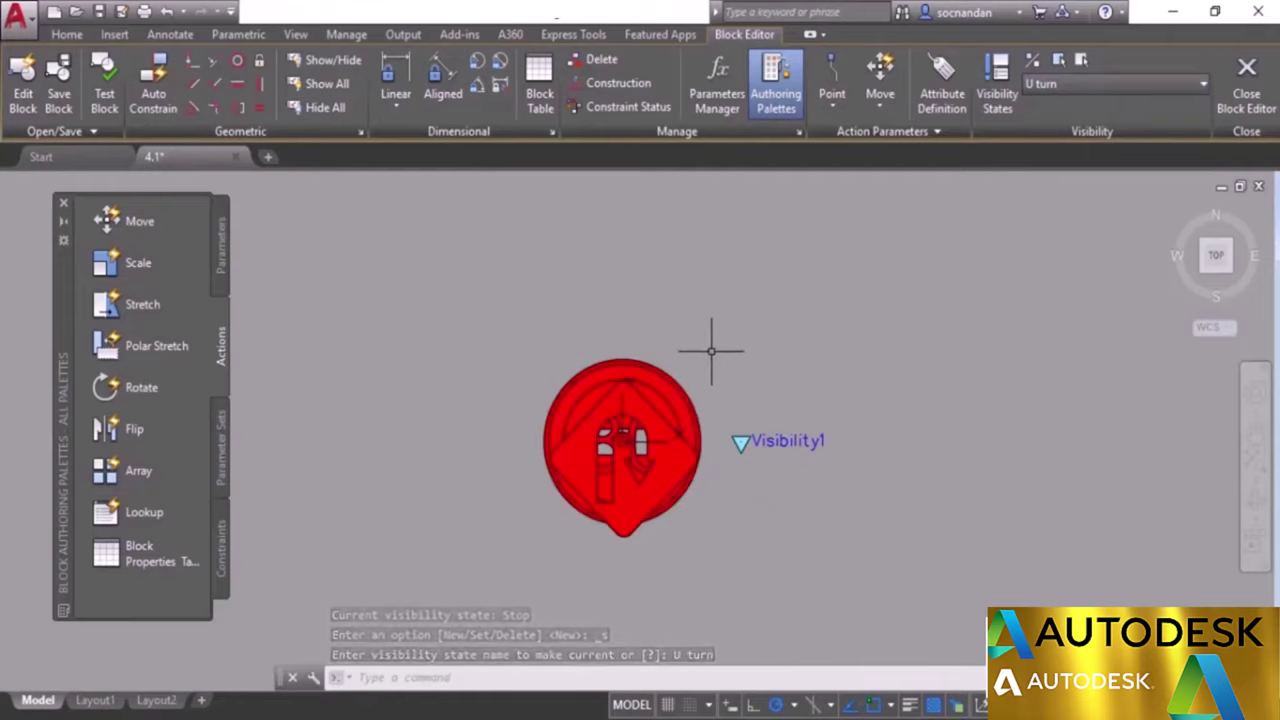
click(1072, 85)
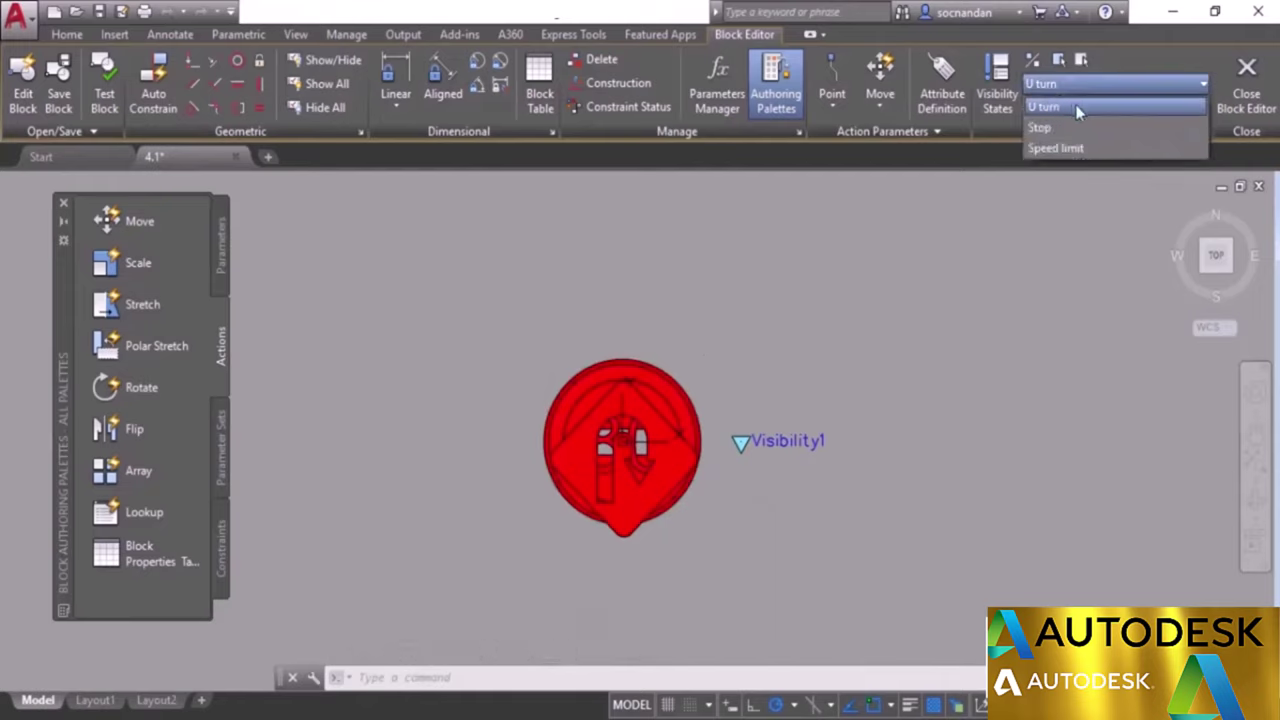
click(1078, 108)
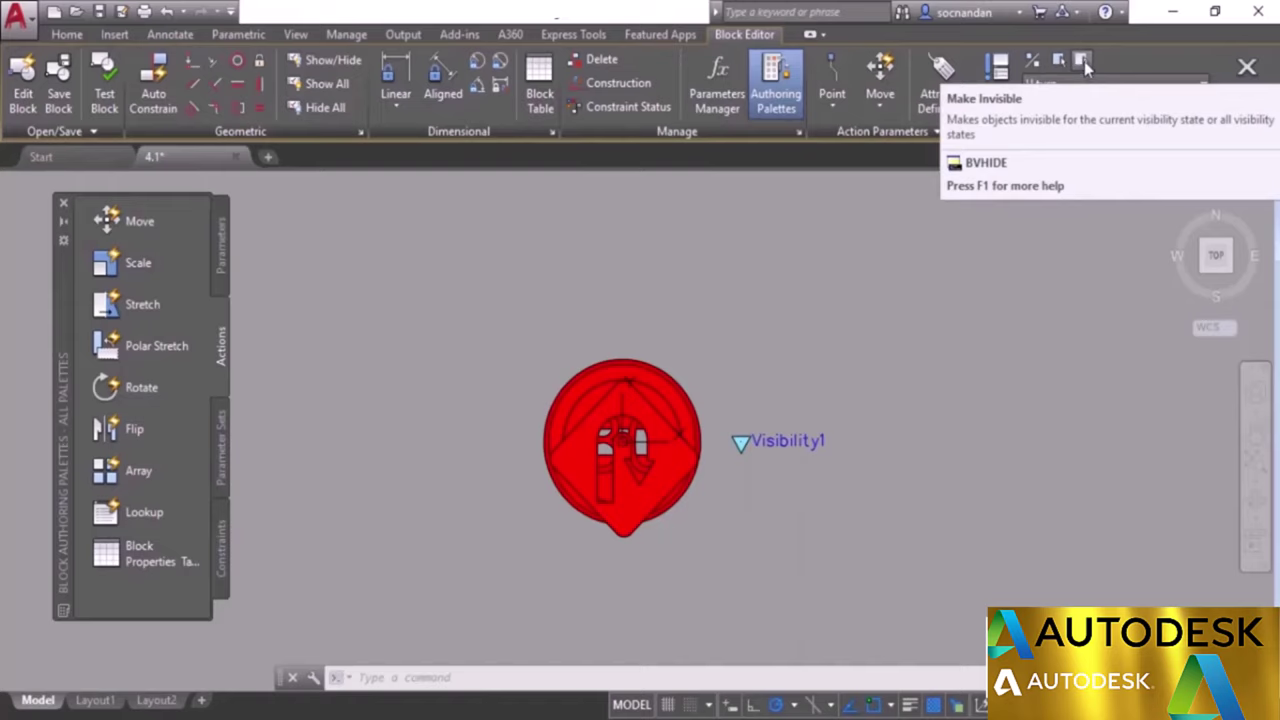
Make the 80 speed limit sign and the round stop sign invisible in the current U turn visibility state.
click(1084, 61)
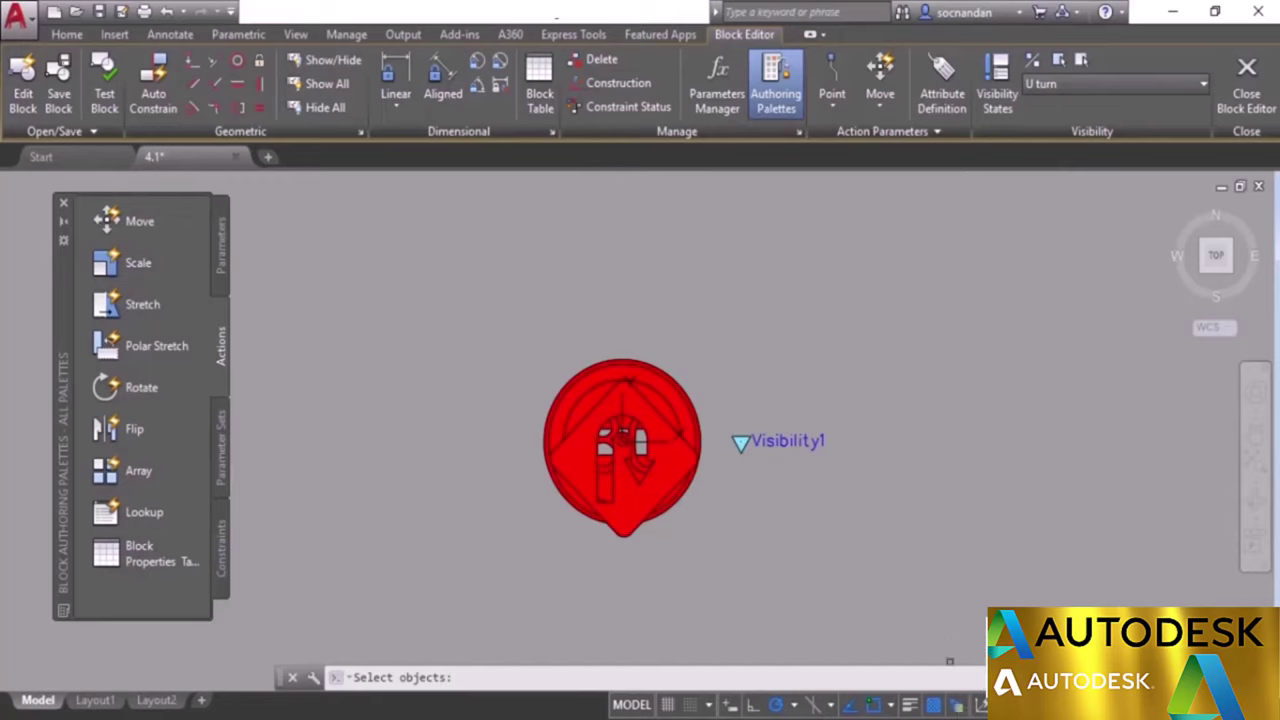
click(1268, 704)
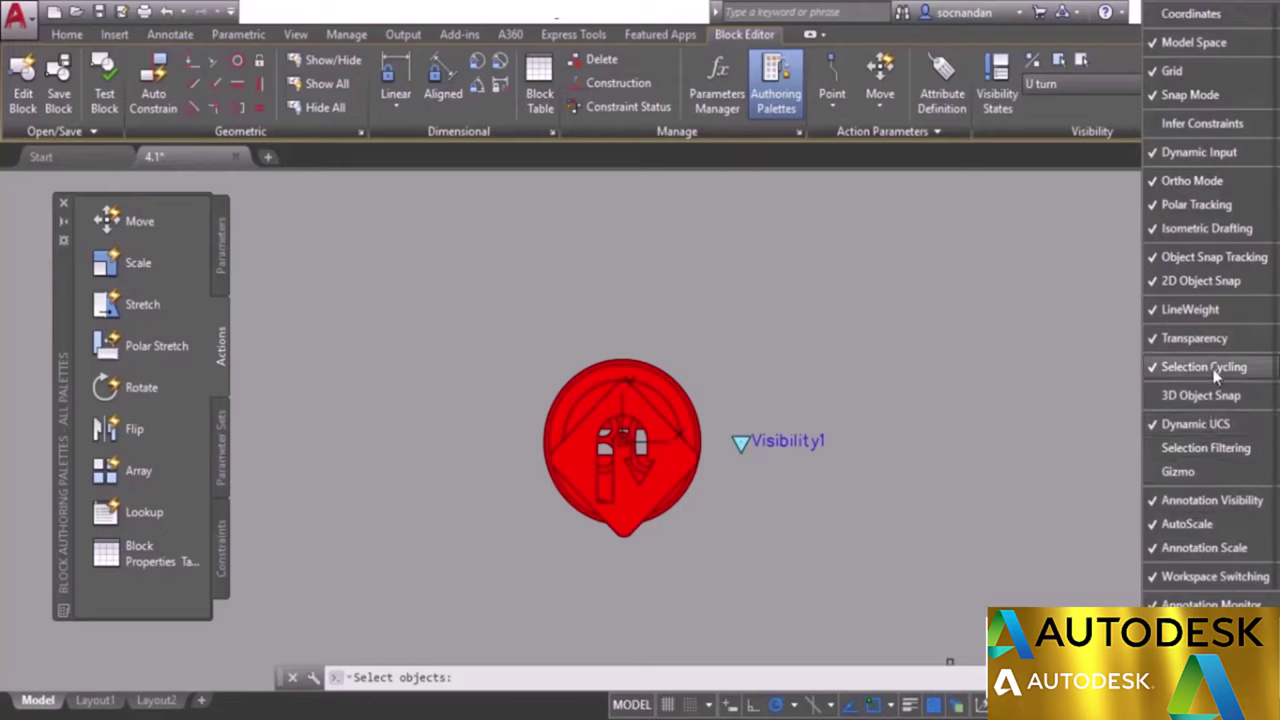
click(1125, 391)
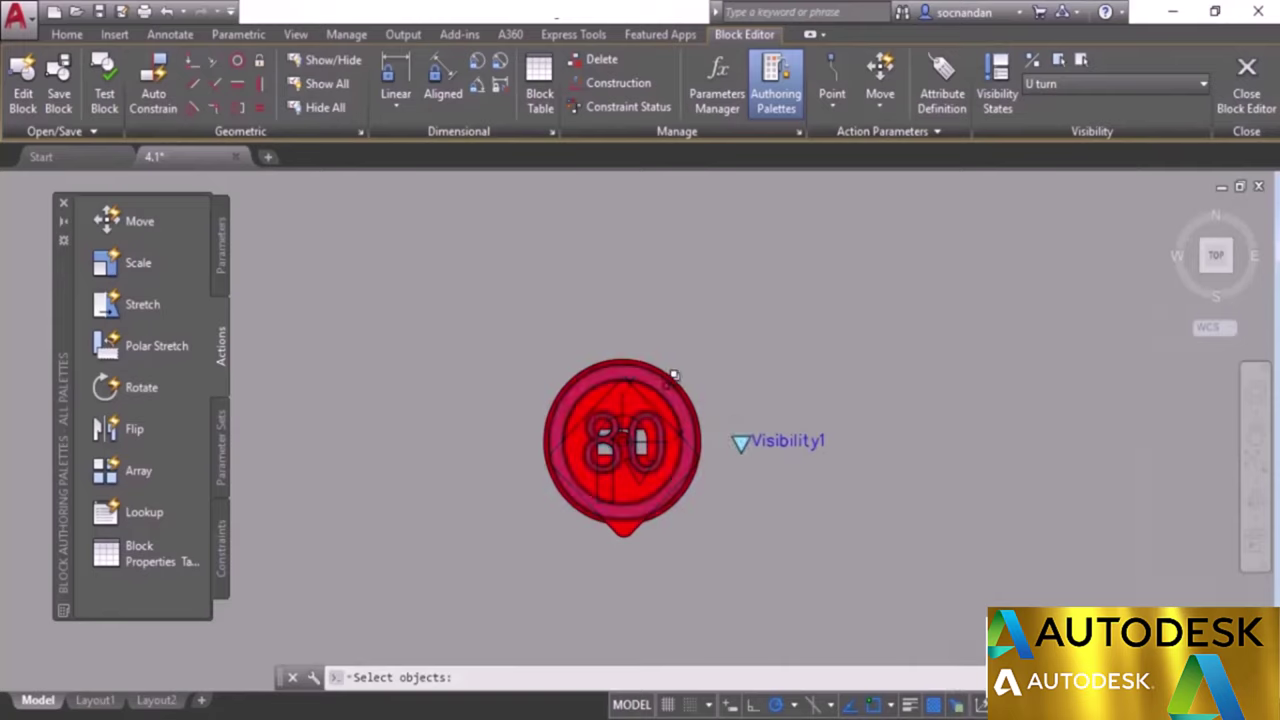
click(668, 390)
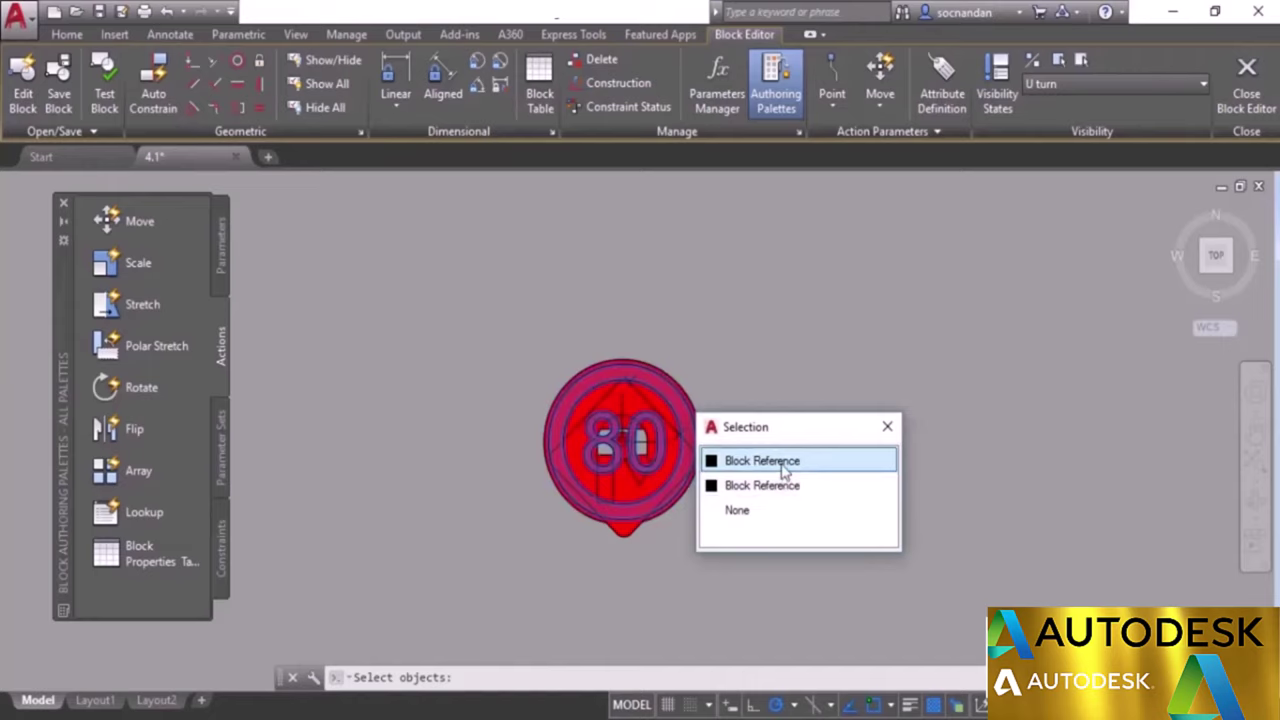
click(759, 466)
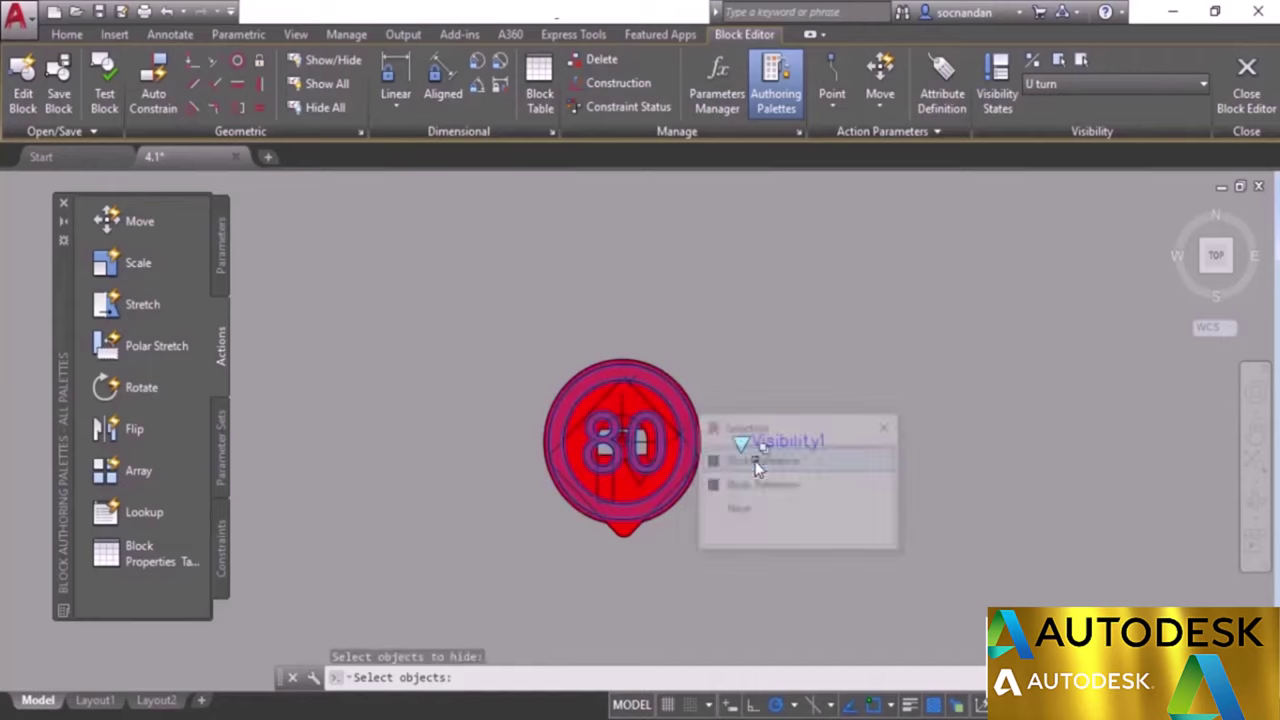
key(Return)
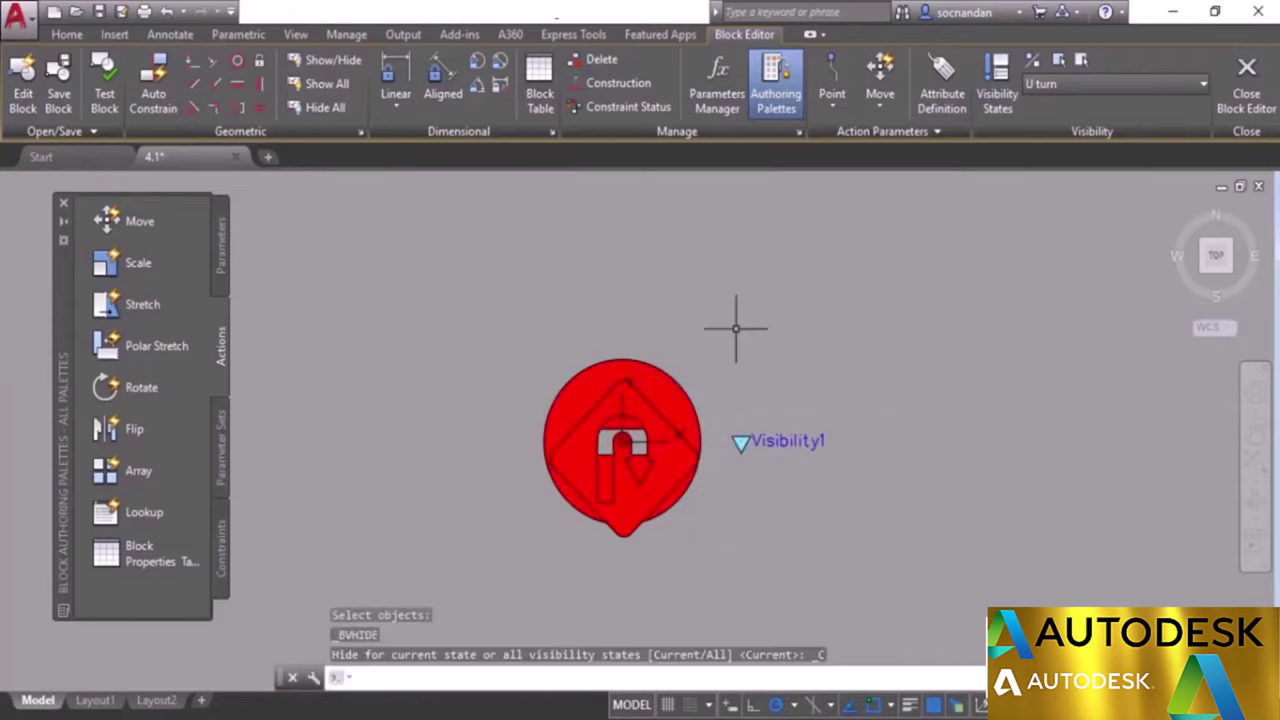
click(1083, 61)
click(695, 377)
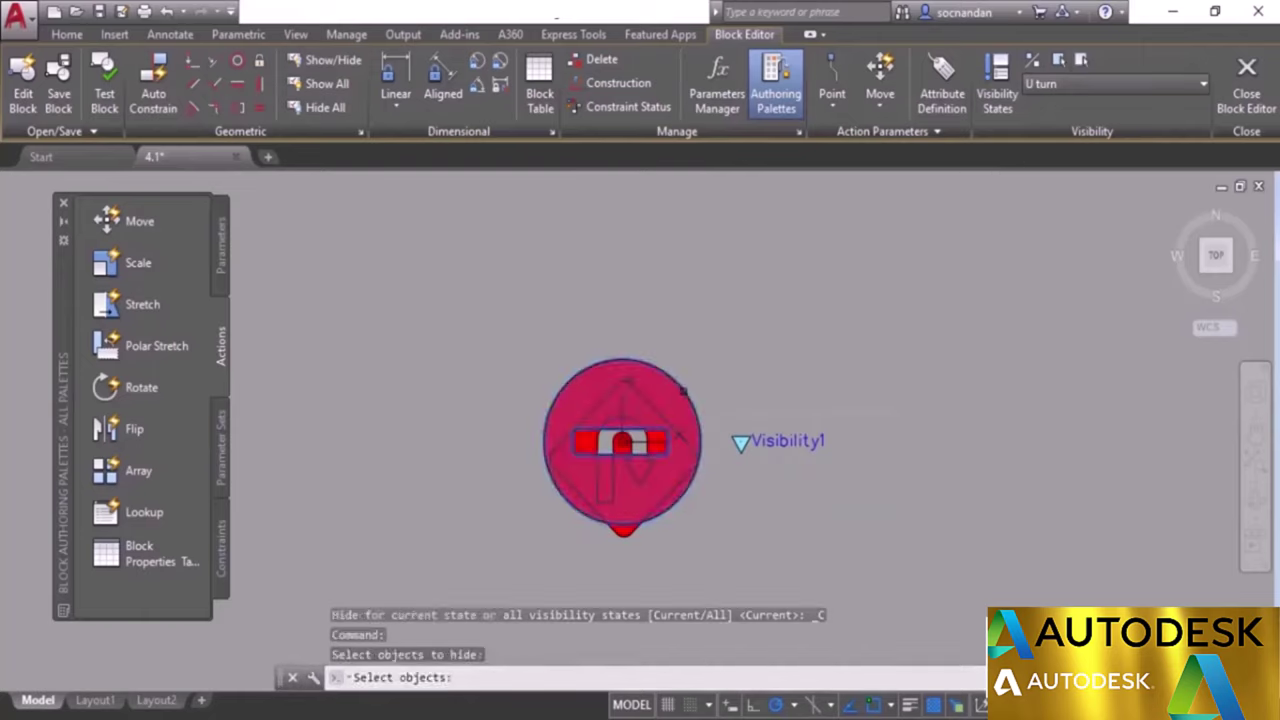
key(Return)
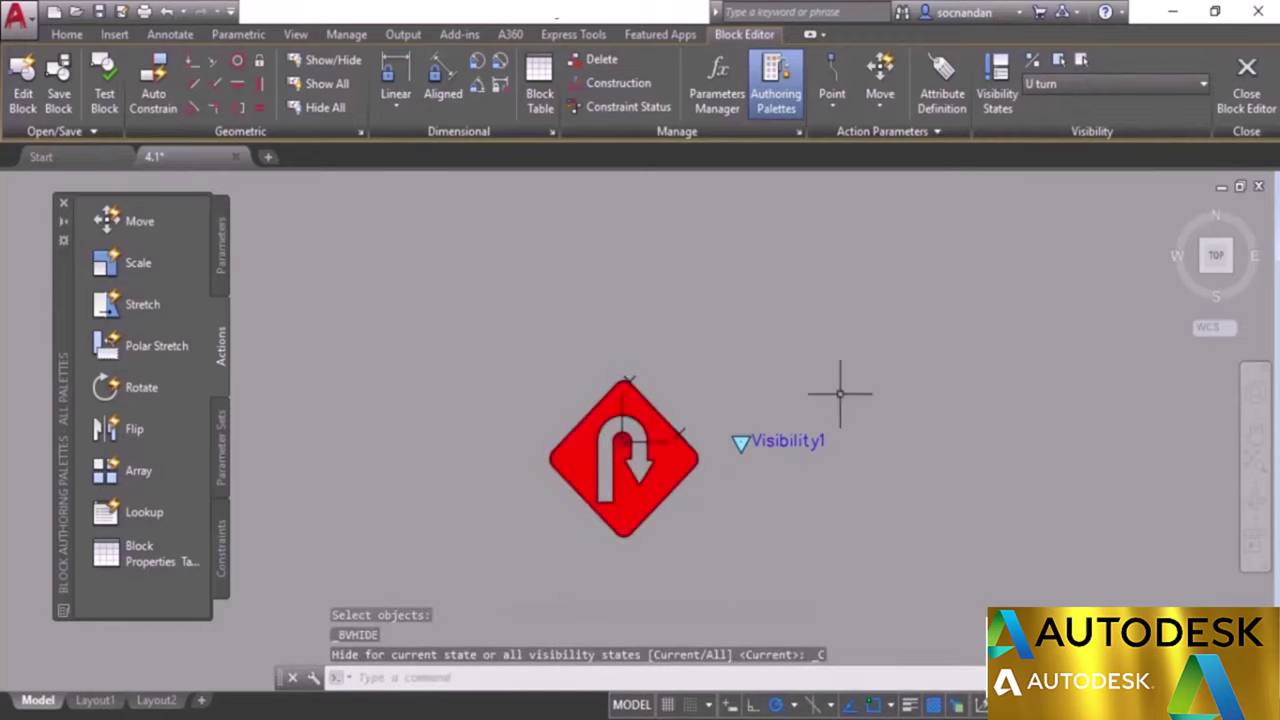
Switch to the Stop visibility state and make the U-turn sign and the 80 speed limit sign invisible in it.
click(1111, 86)
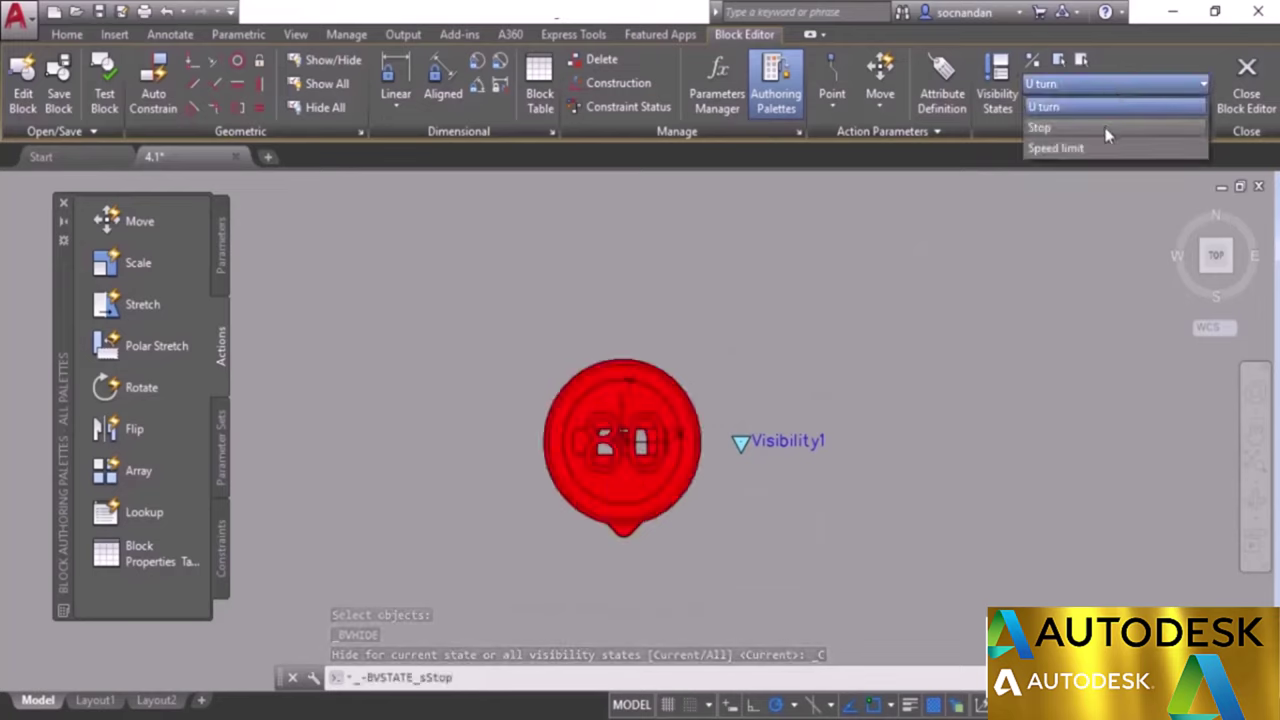
click(1108, 127)
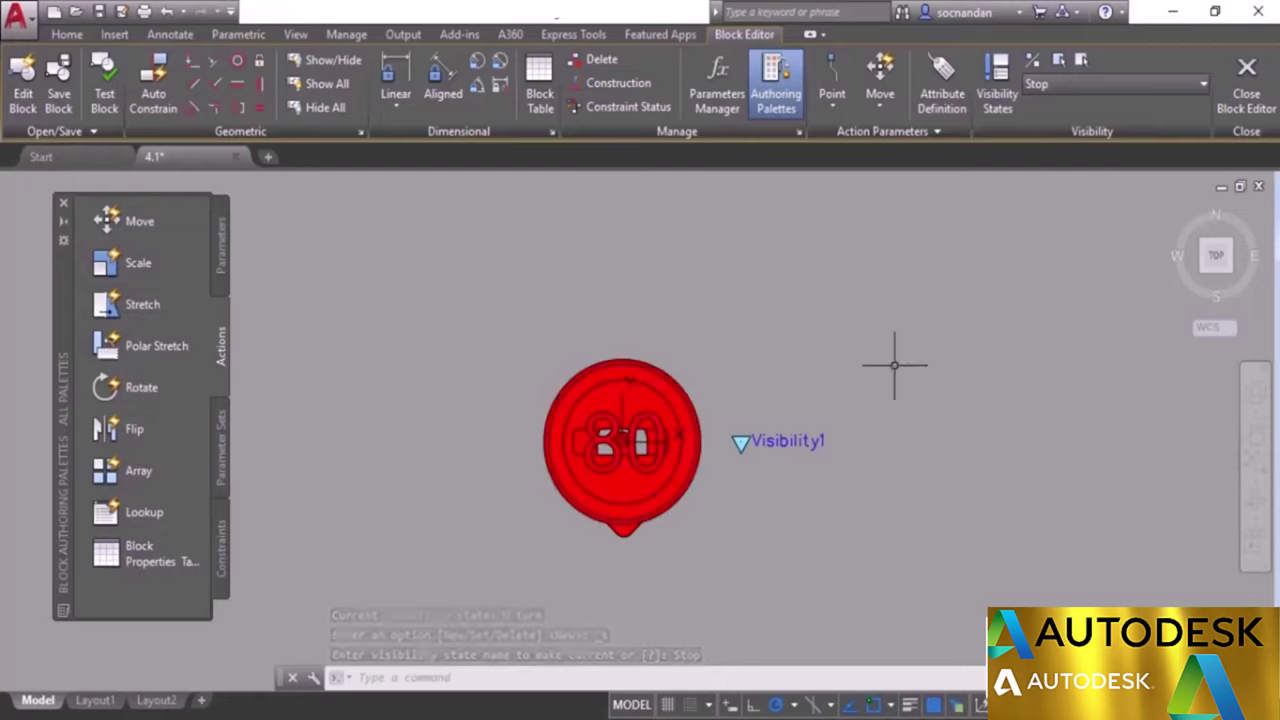
click(1082, 62)
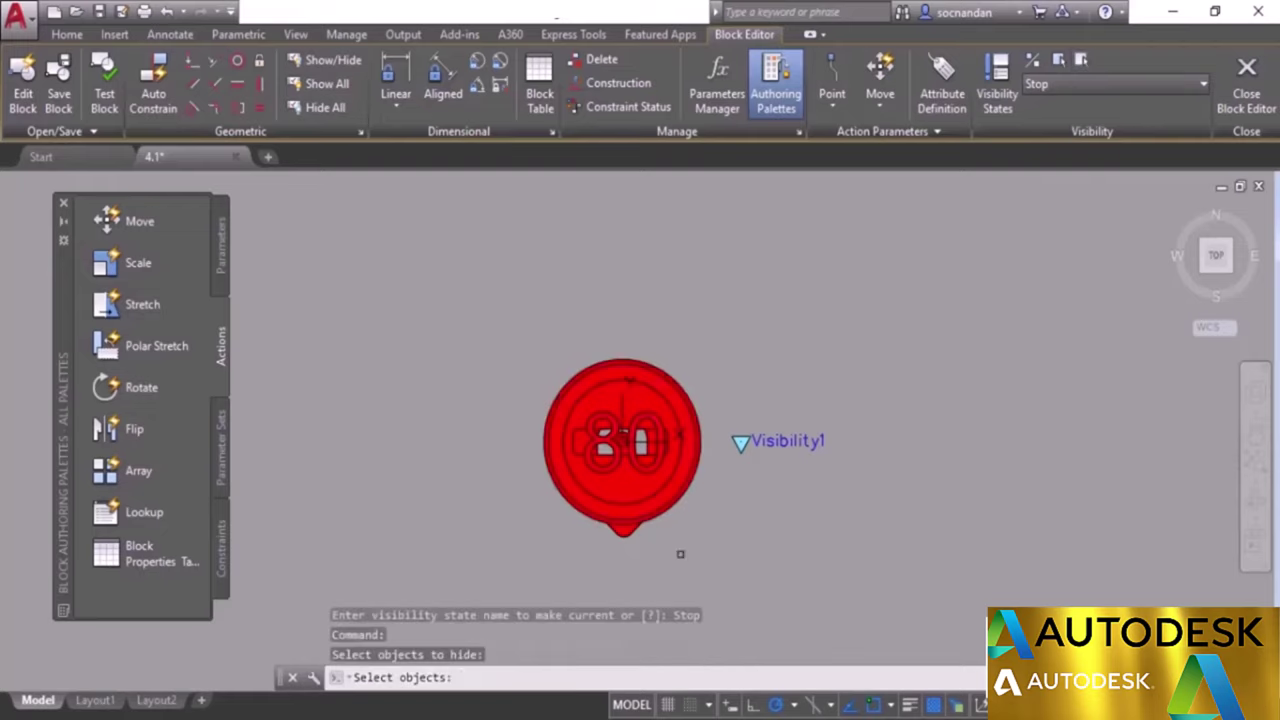
click(625, 537)
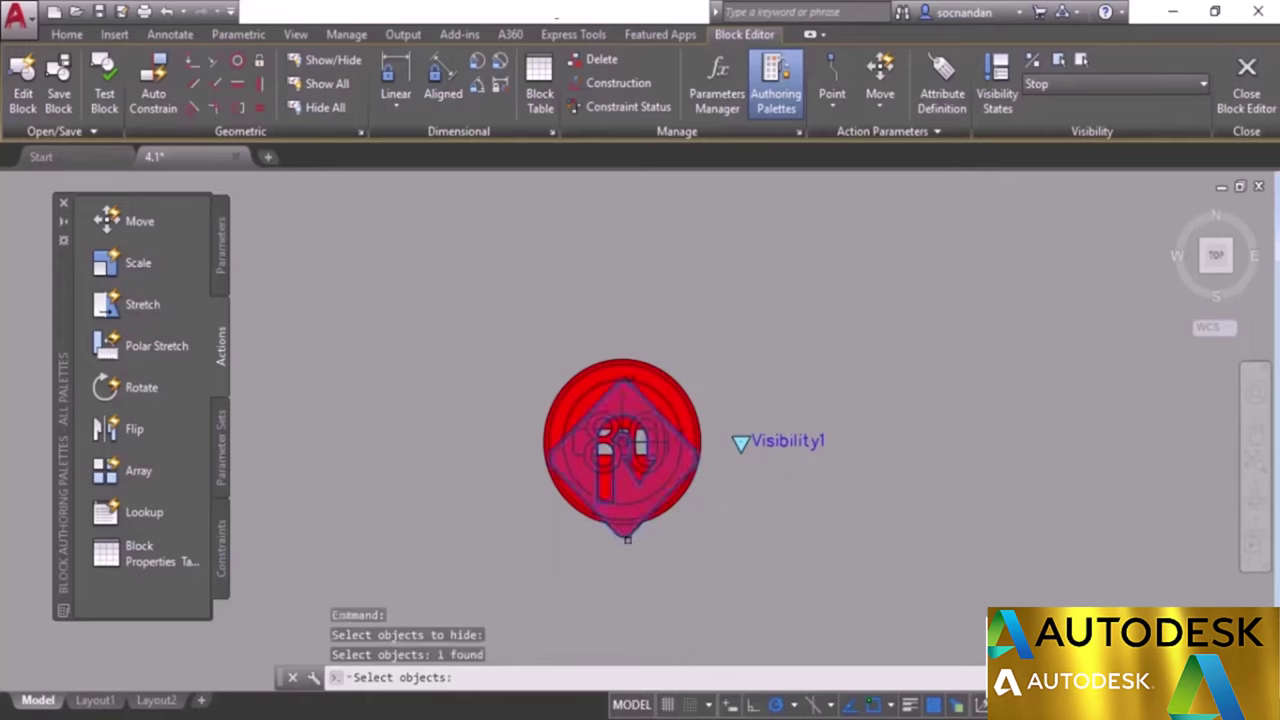
key(Return)
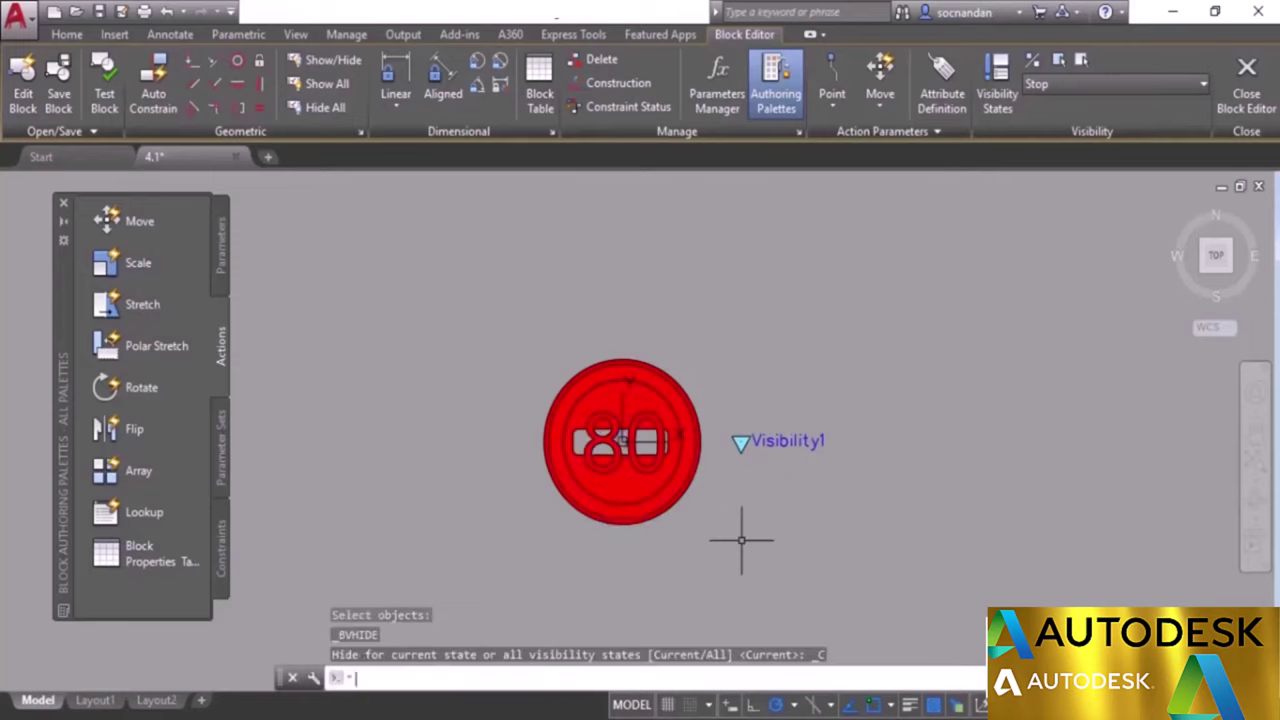
click(1083, 60)
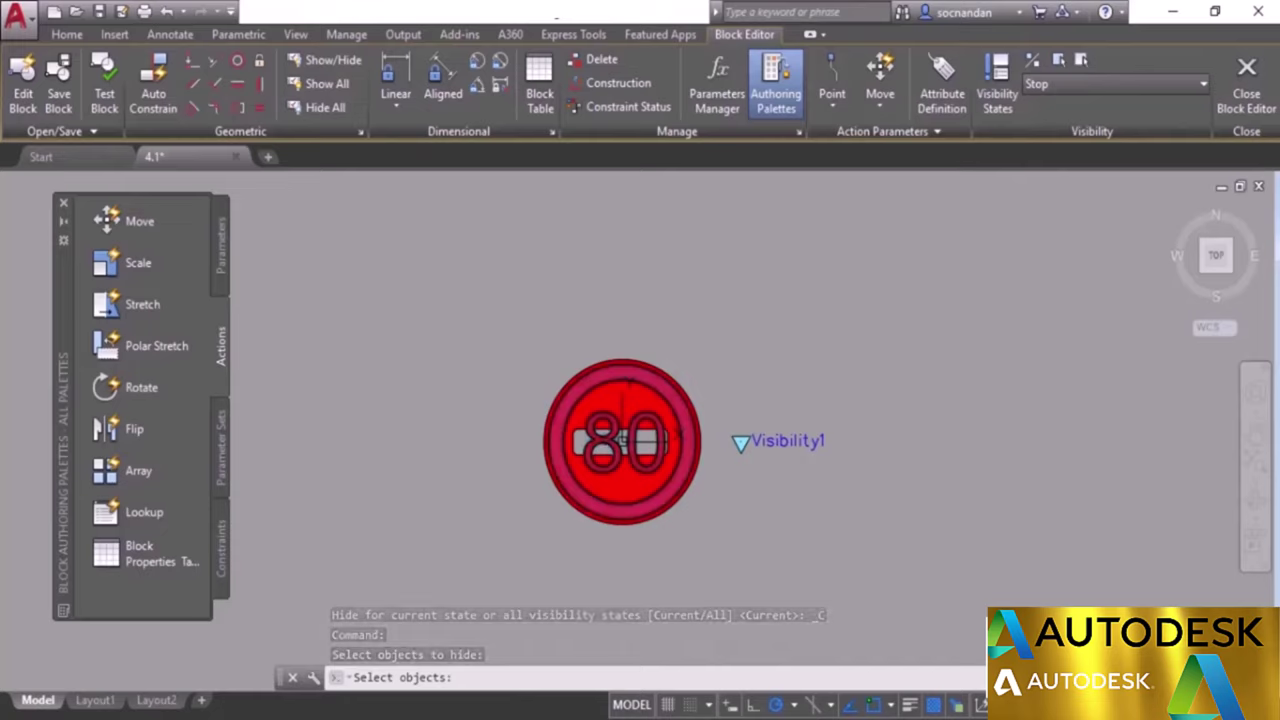
click(622, 440)
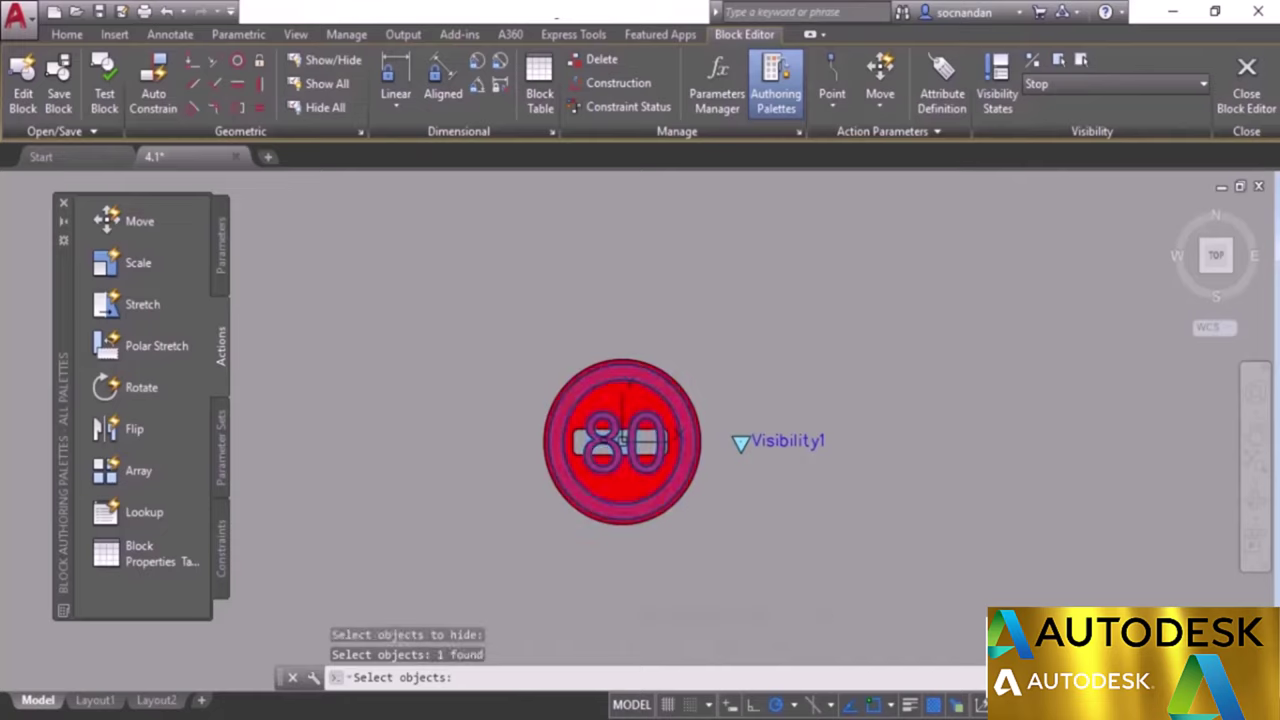
key(Return)
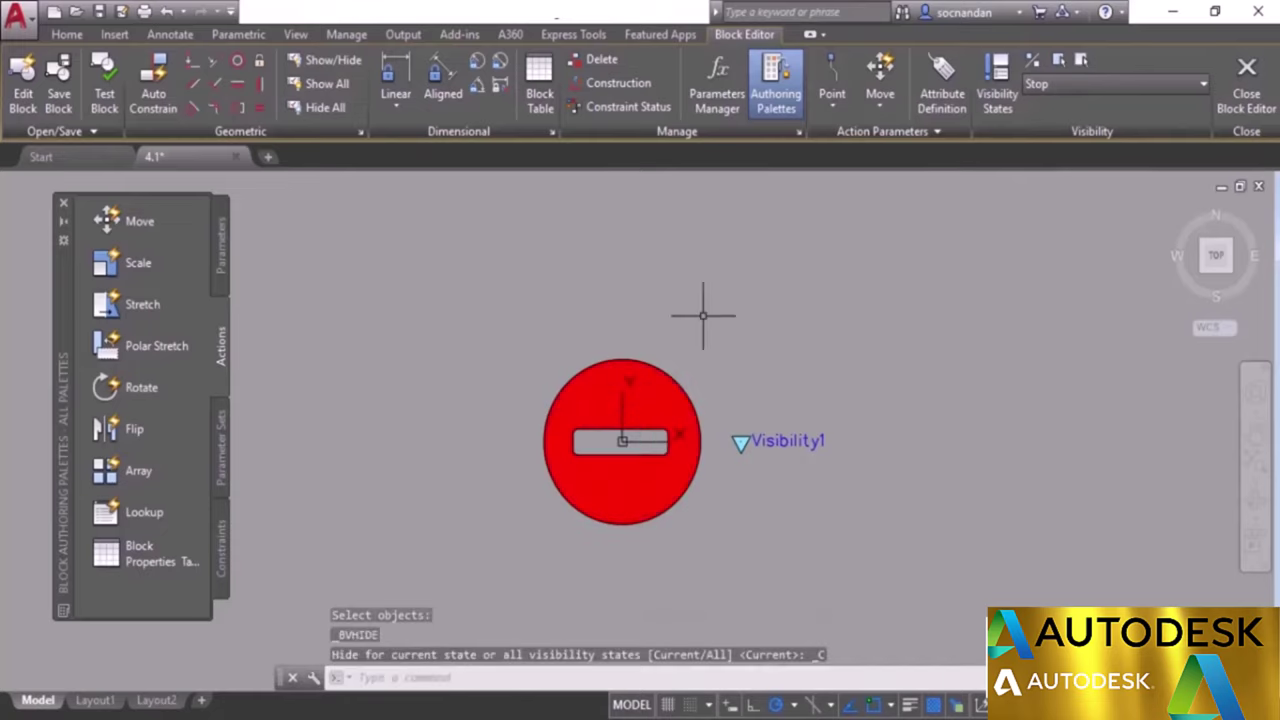
Switch to the Speed limit visibility state and make the U-turn sign and the round stop sign invisible in it.
click(1149, 89)
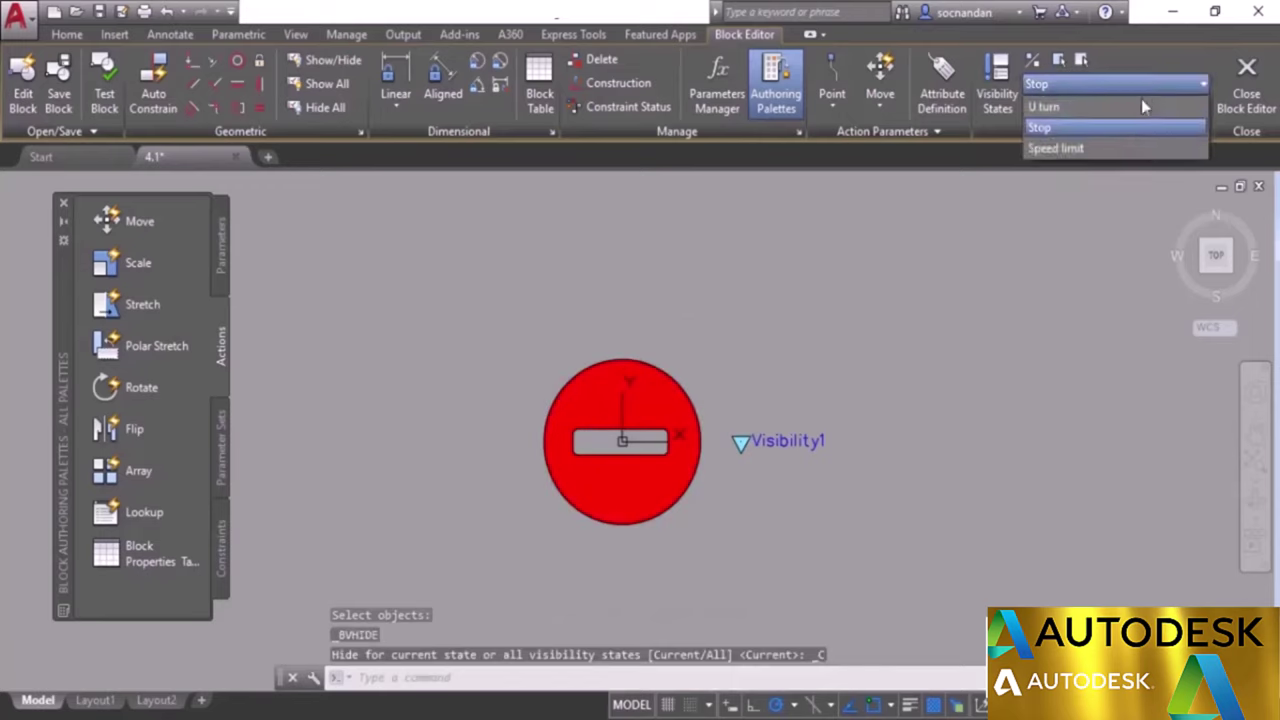
click(1080, 149)
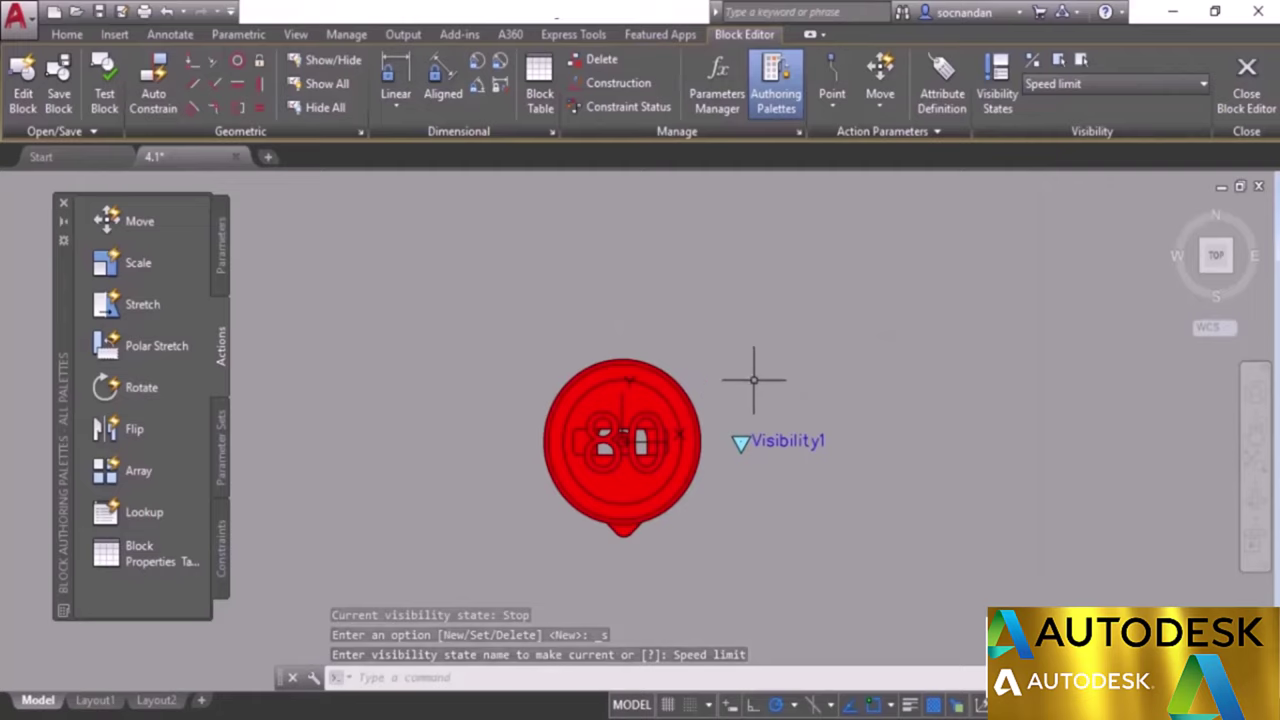
click(1084, 57)
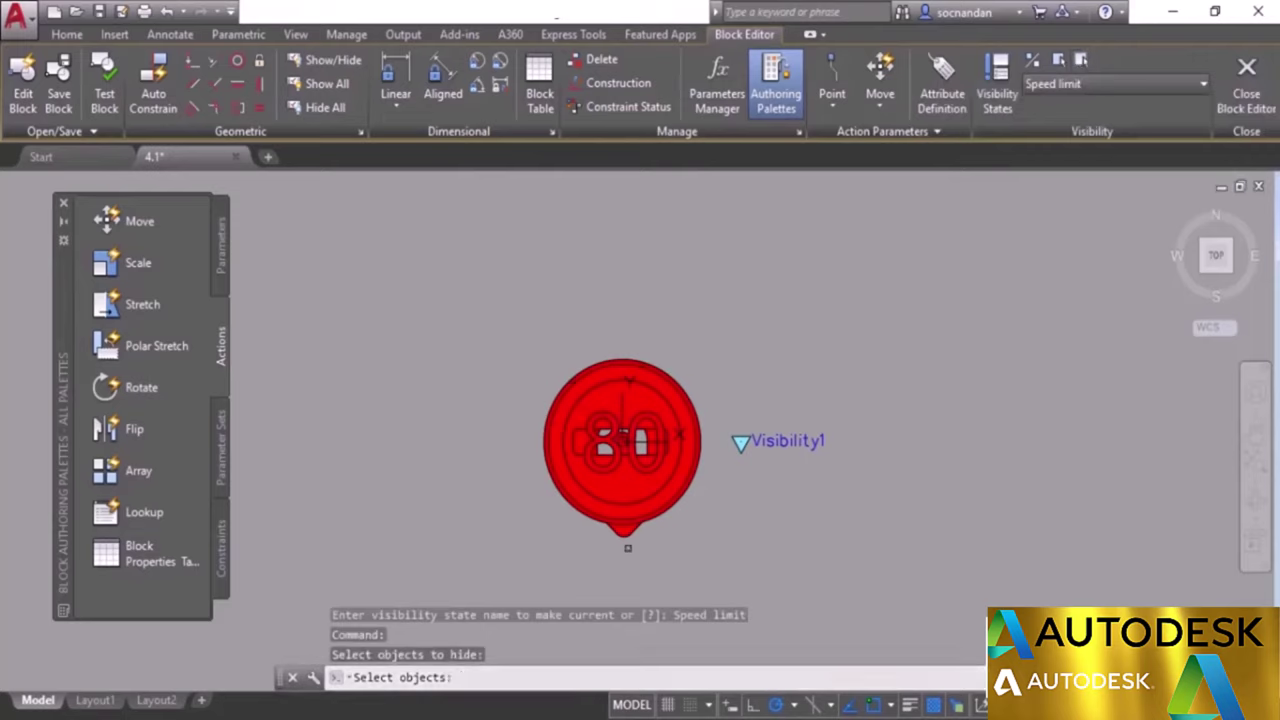
click(626, 532)
key(Return)
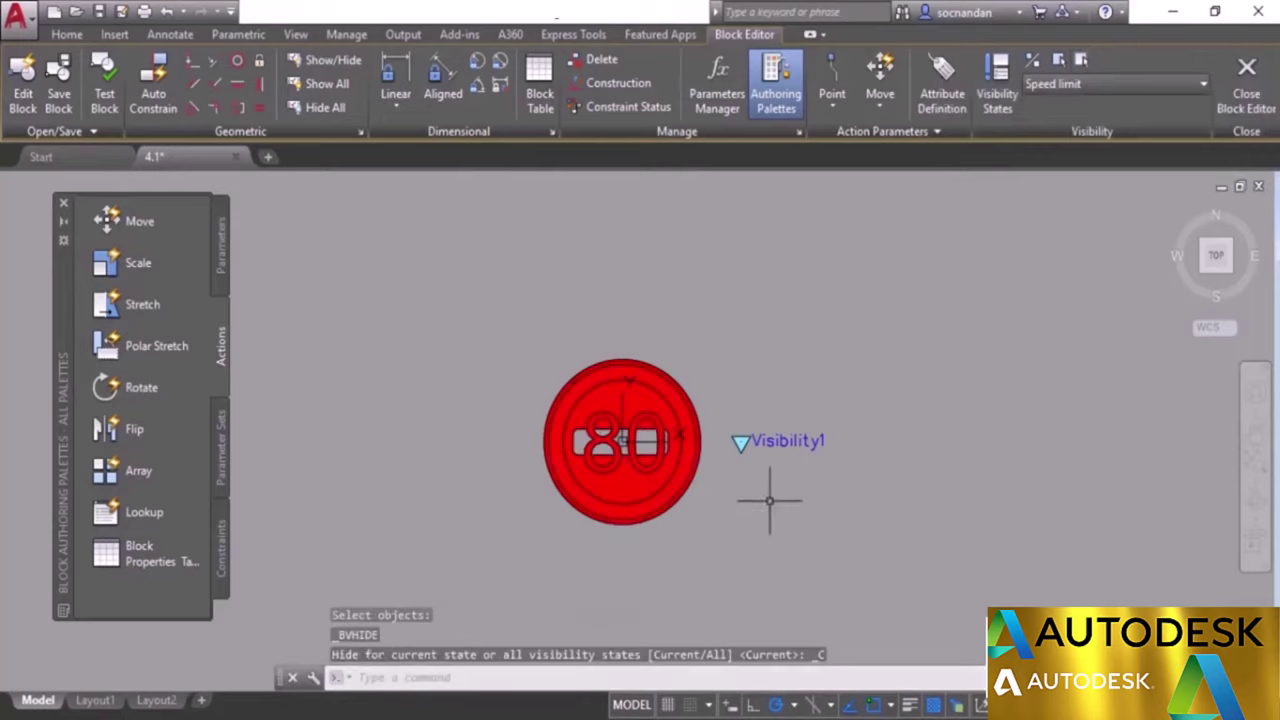
click(1083, 64)
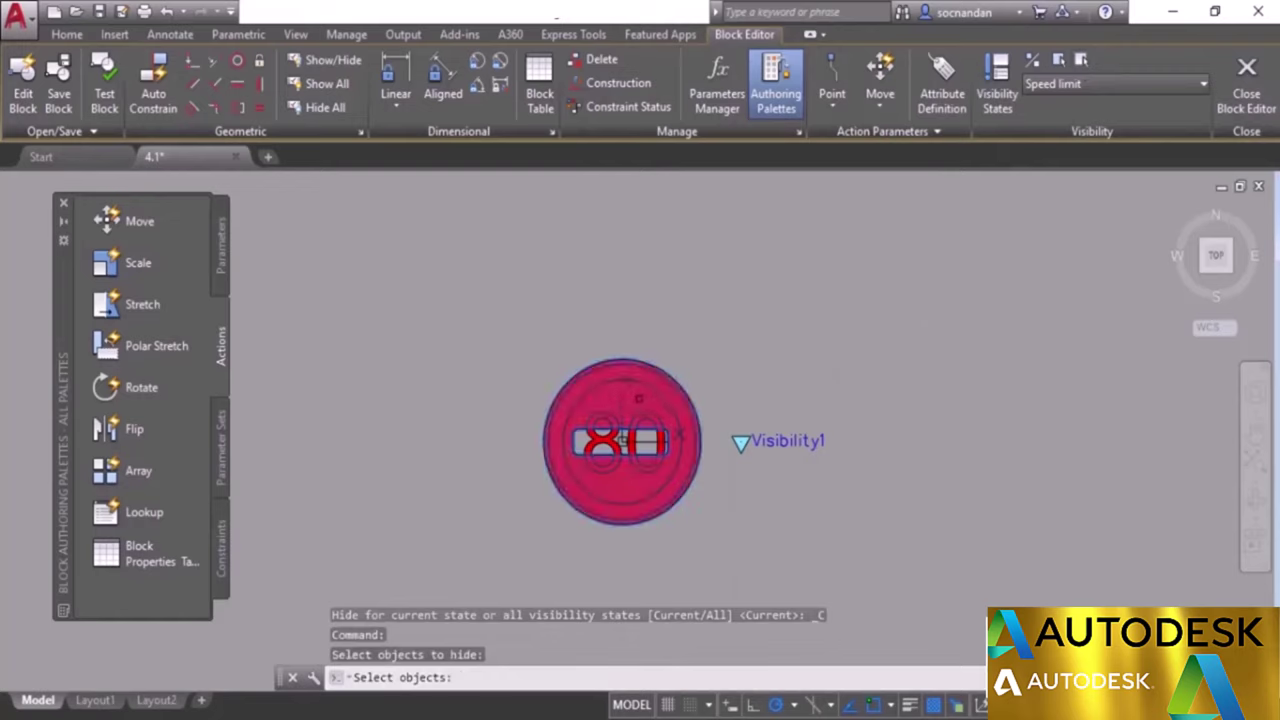
click(643, 398)
key(Return)
key(Return)
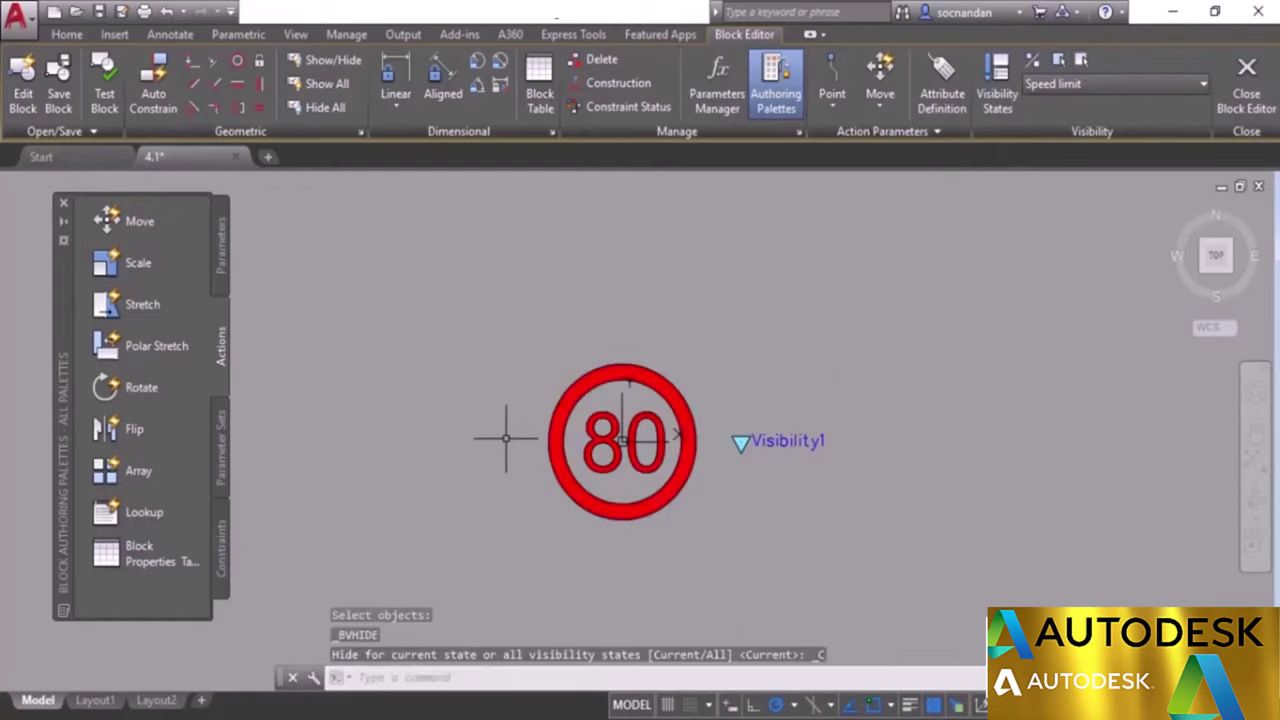
Check the sign shown in each visibility state by switching through U turn, Stop and Speed limit.
click(1095, 82)
click(1084, 107)
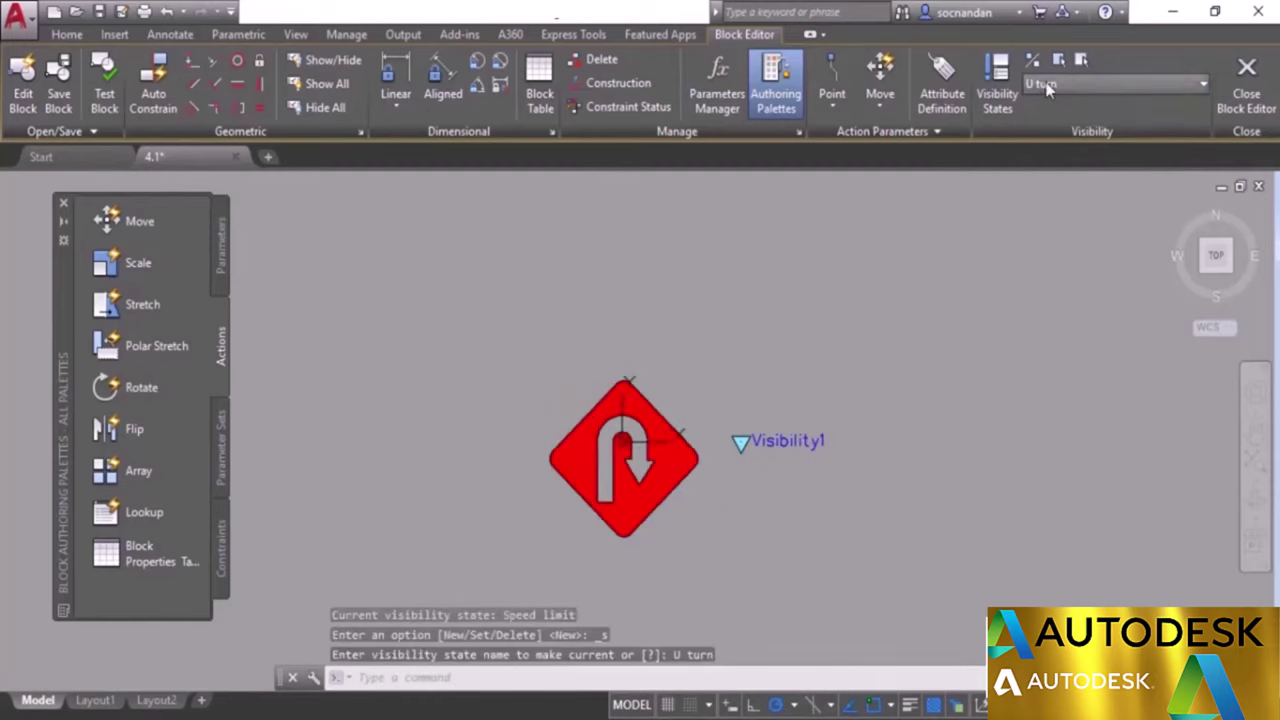
click(1067, 89)
click(1068, 130)
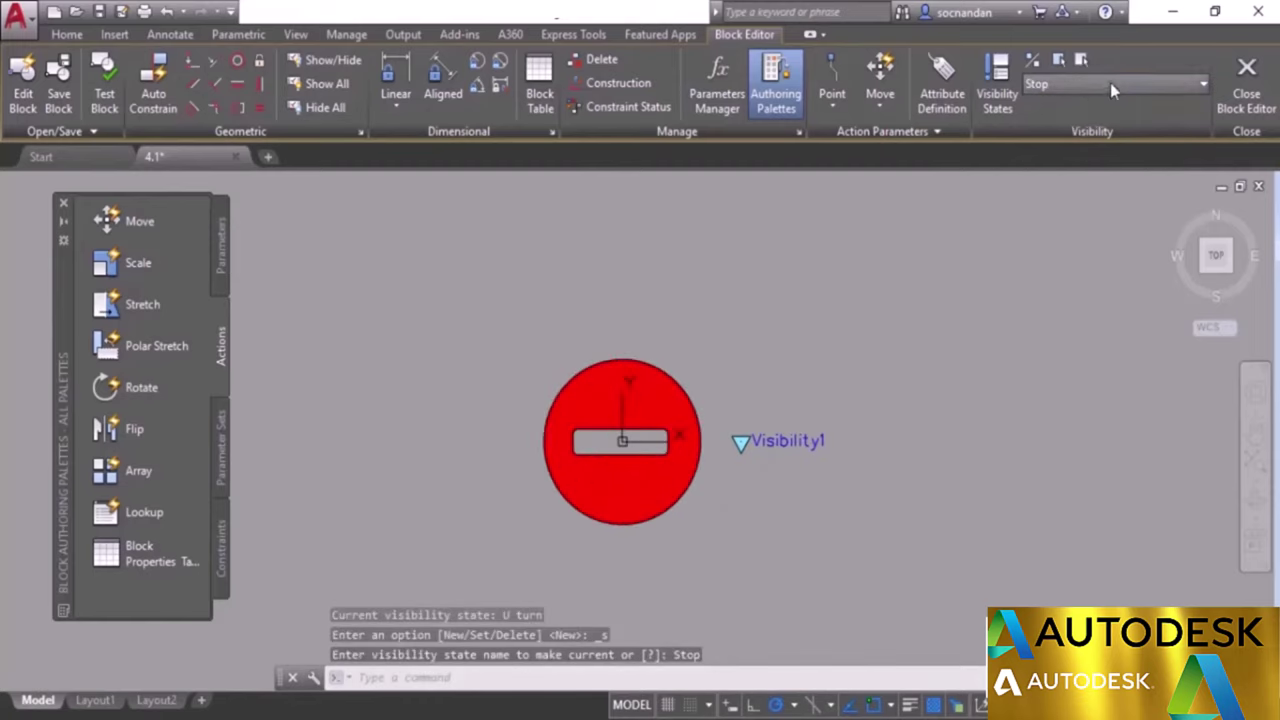
click(1110, 83)
click(1093, 149)
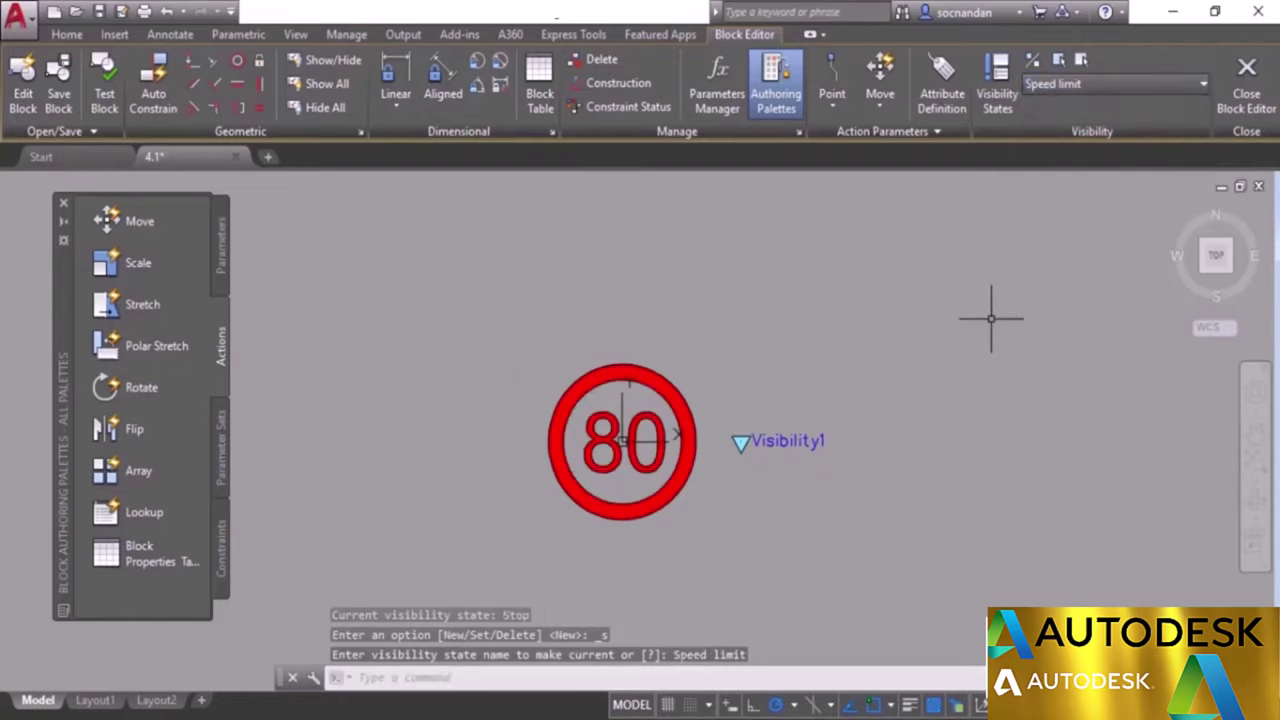
Save the road sign block definition and close the Block Editor.
click(60, 95)
click(1246, 98)
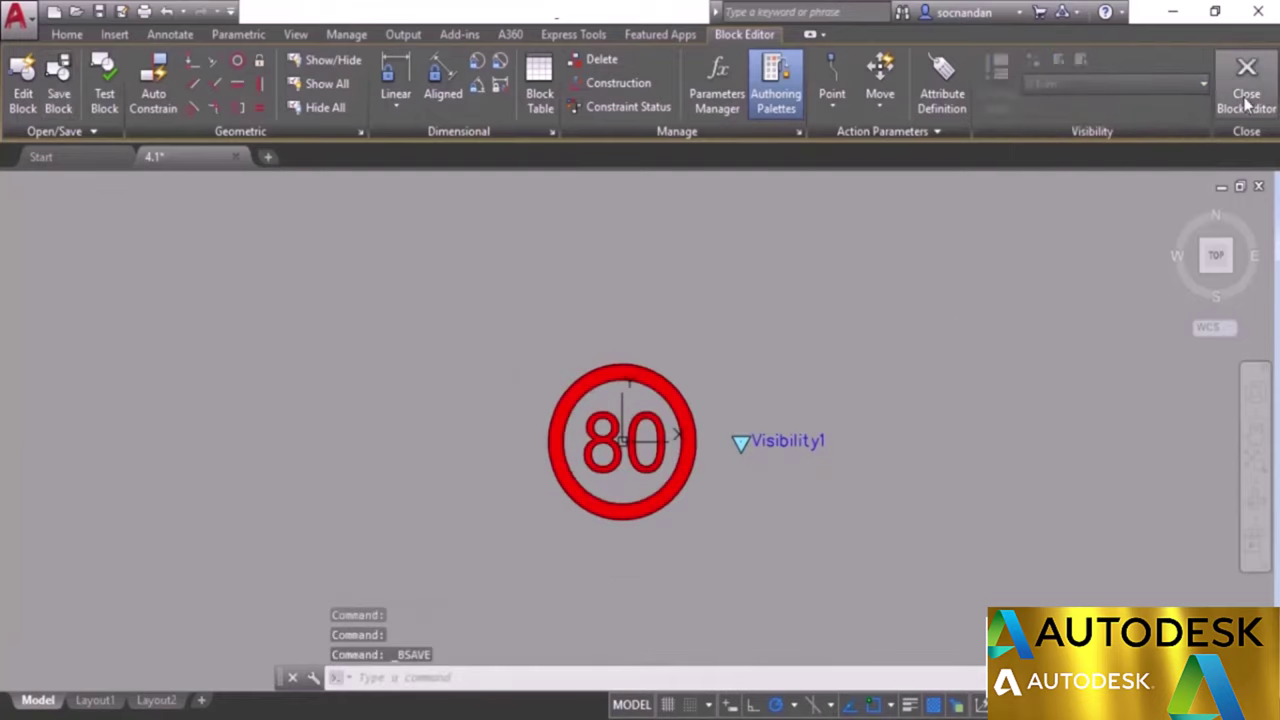
Set the placed road sign block's visibility state to Stop, and switch it to Speed limit.
click(668, 432)
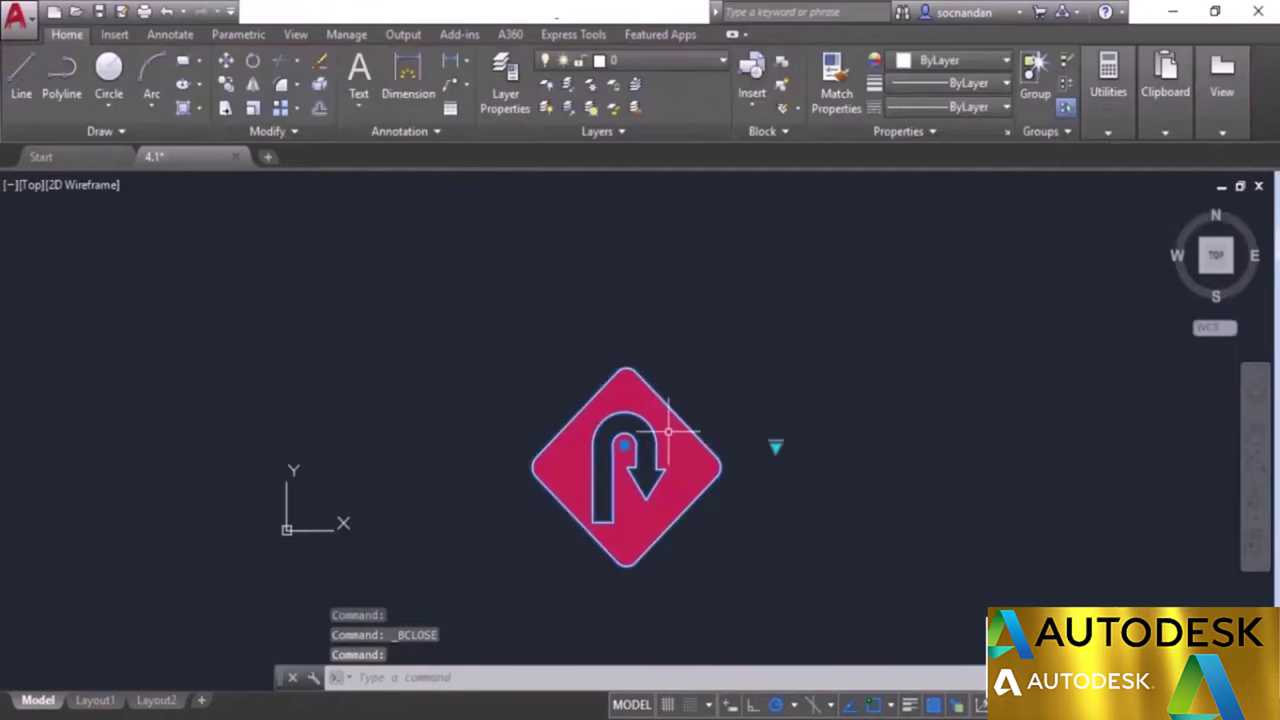
middle_drag(743, 480, 703, 413)
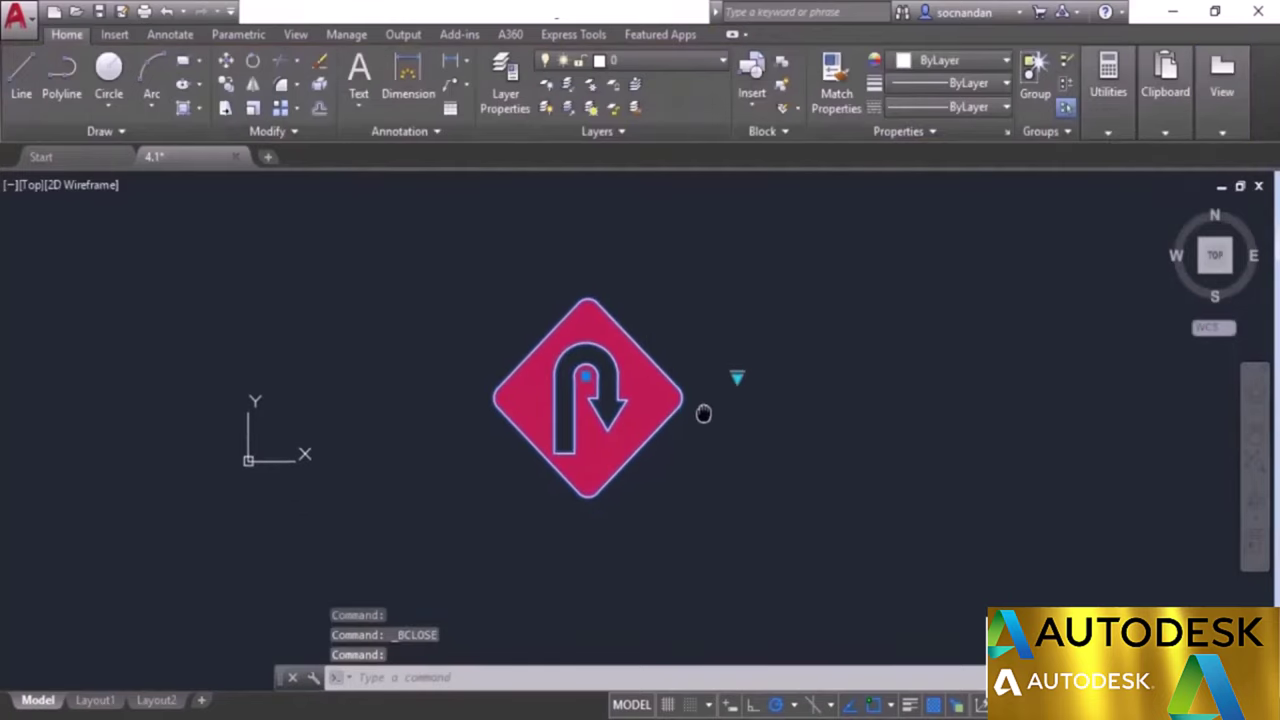
click(737, 377)
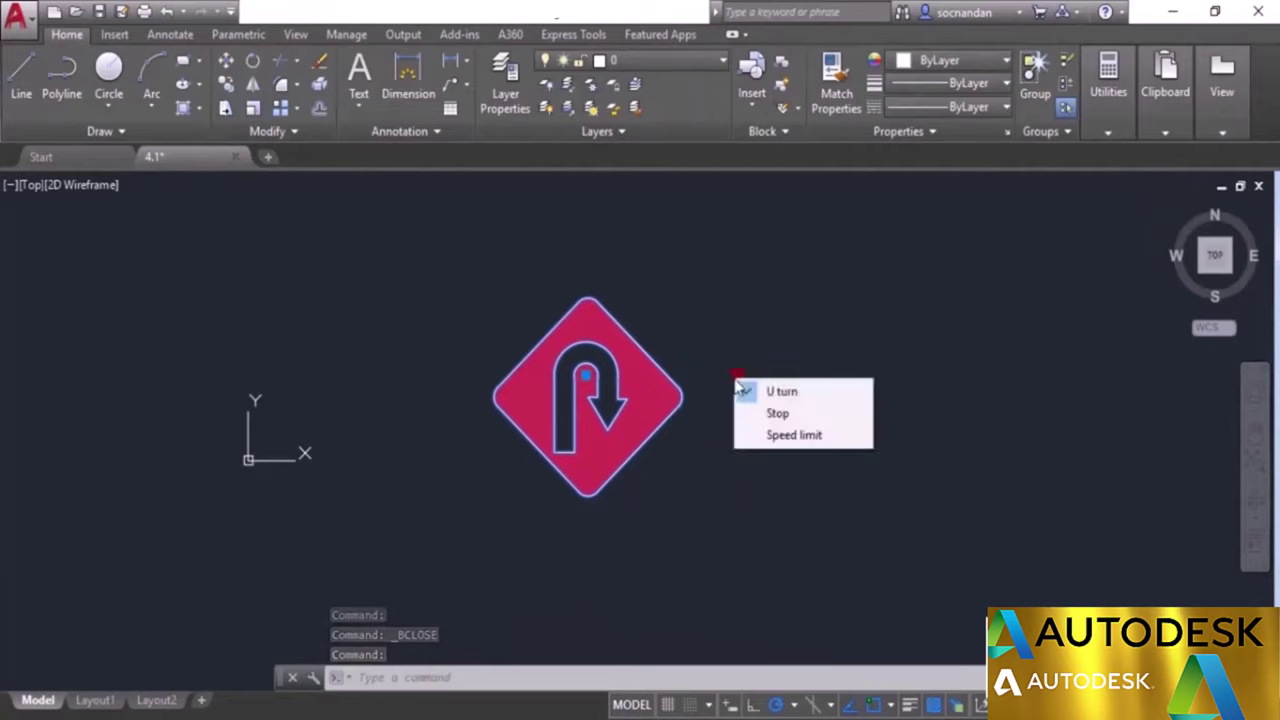
click(790, 413)
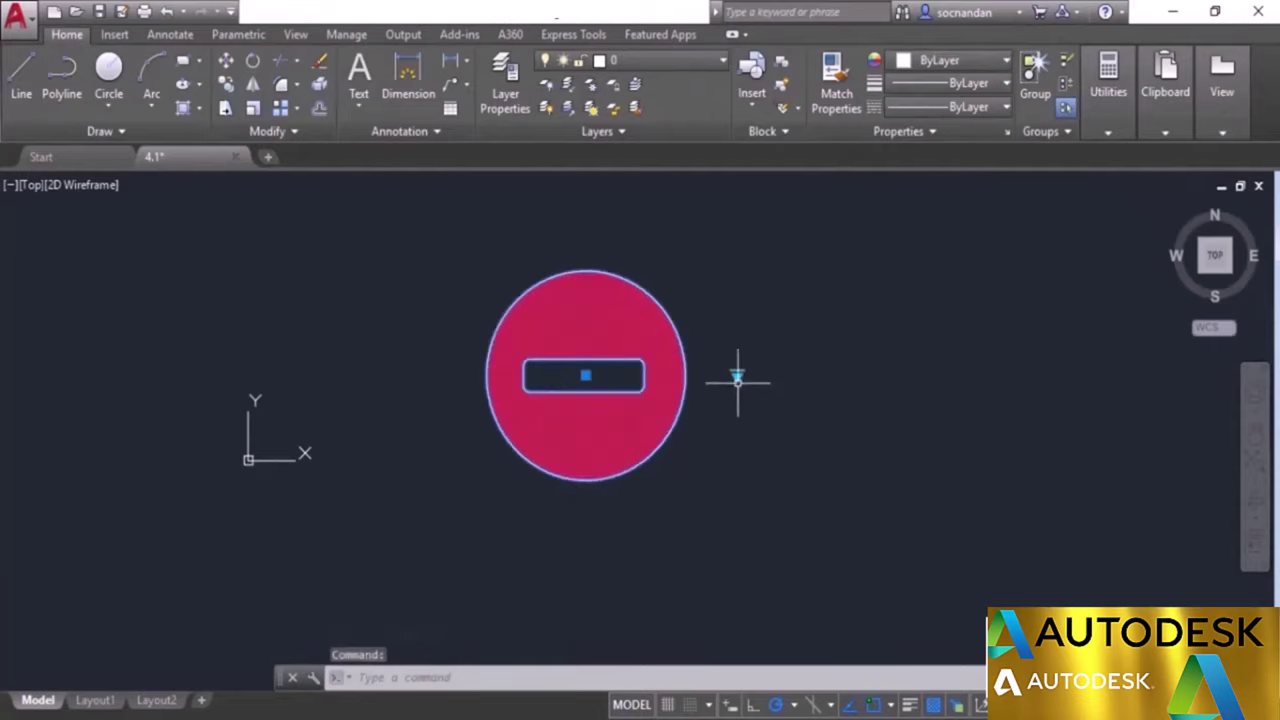
click(737, 380)
click(737, 368)
click(737, 377)
click(789, 434)
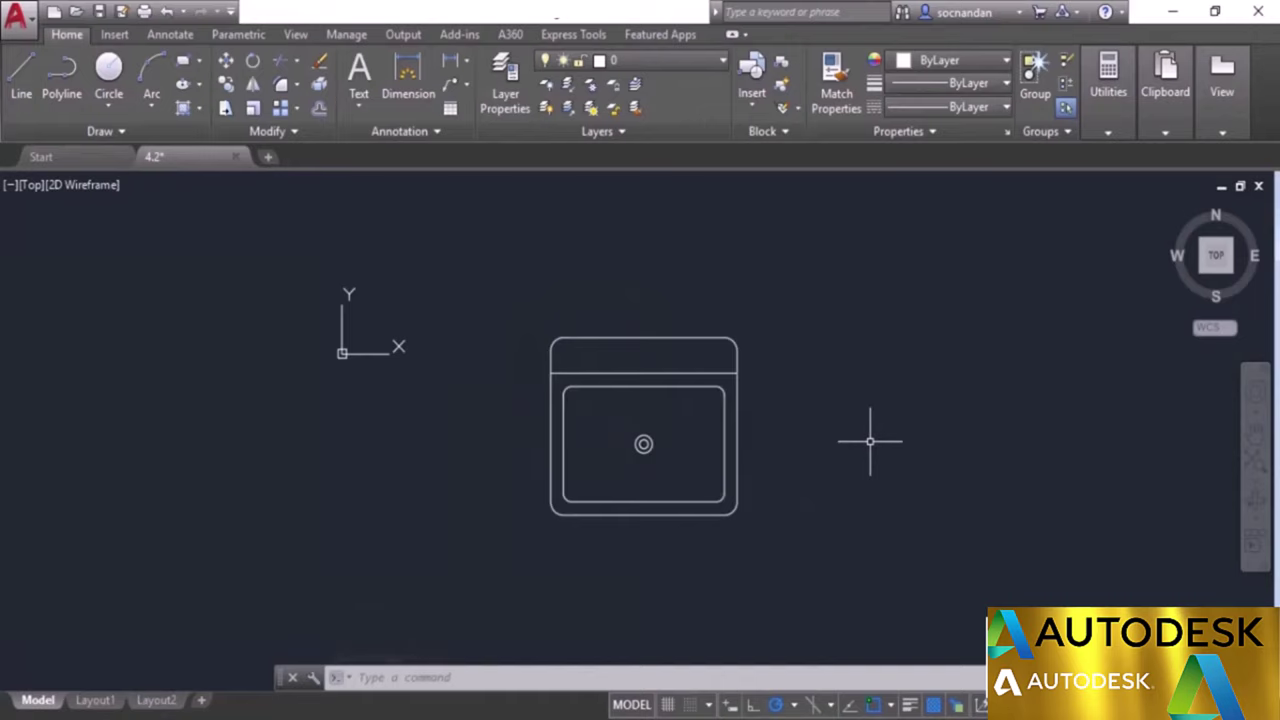
Open the sink block of drawing 4.2 in the Block Editor.
click(737, 382)
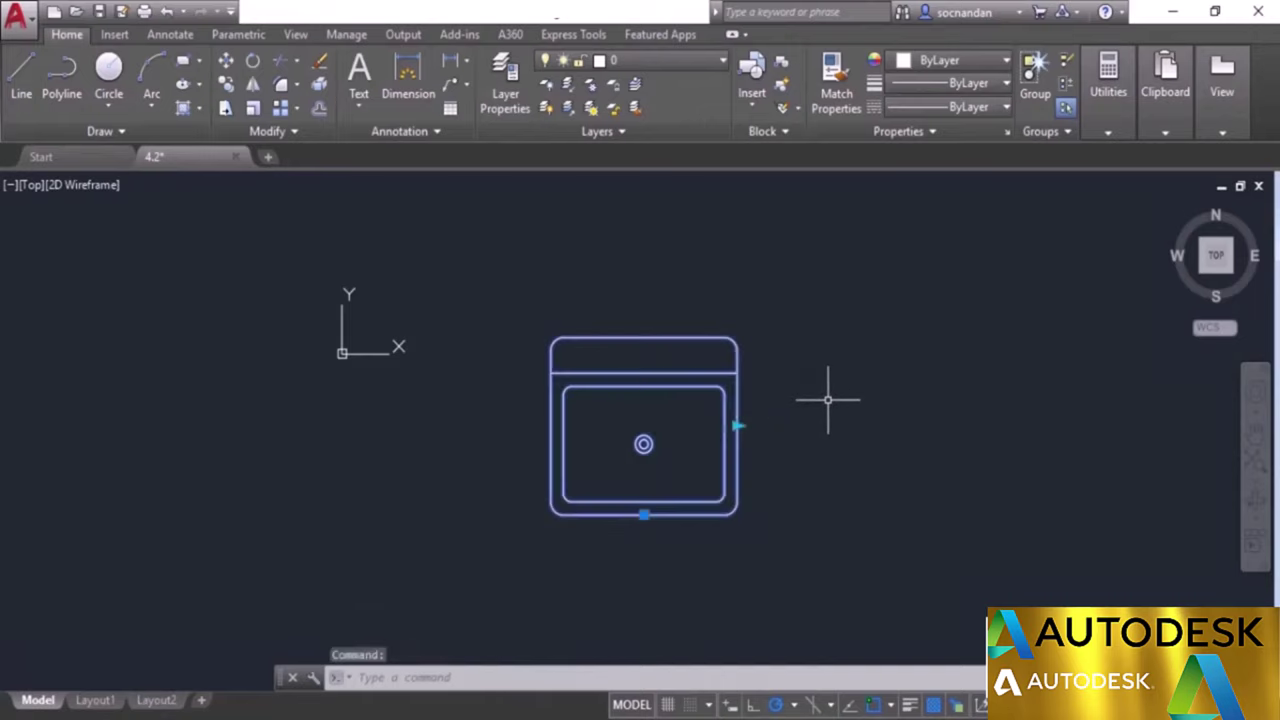
right_click(758, 338)
click(815, 231)
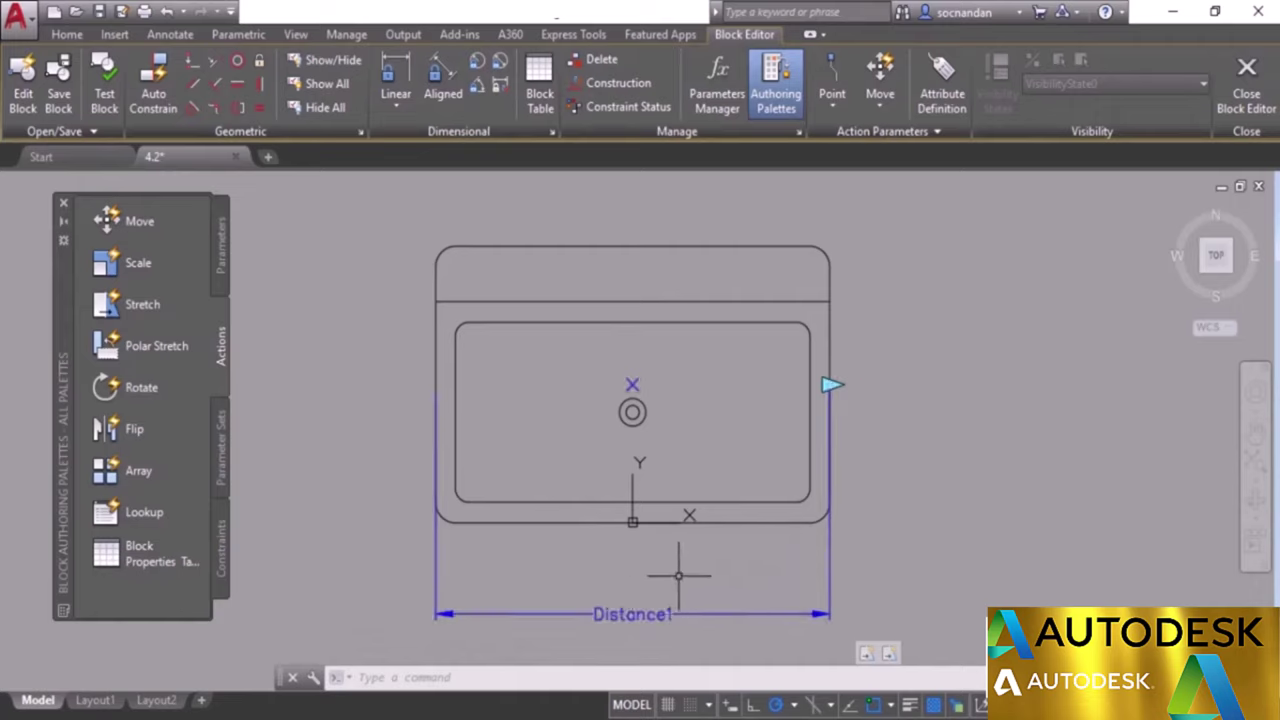
Set the distance type of the sink's Distance1 linear parameter to List in its properties.
scroll(718, 567, down, 3)
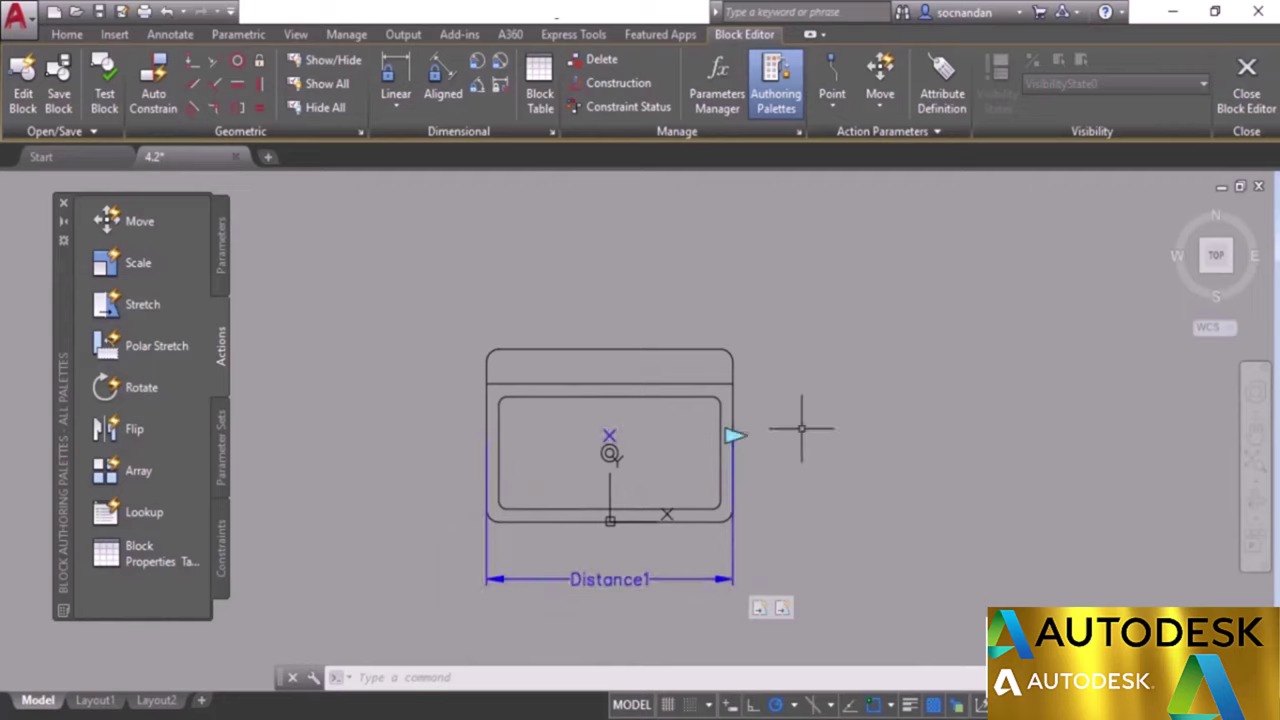
click(640, 579)
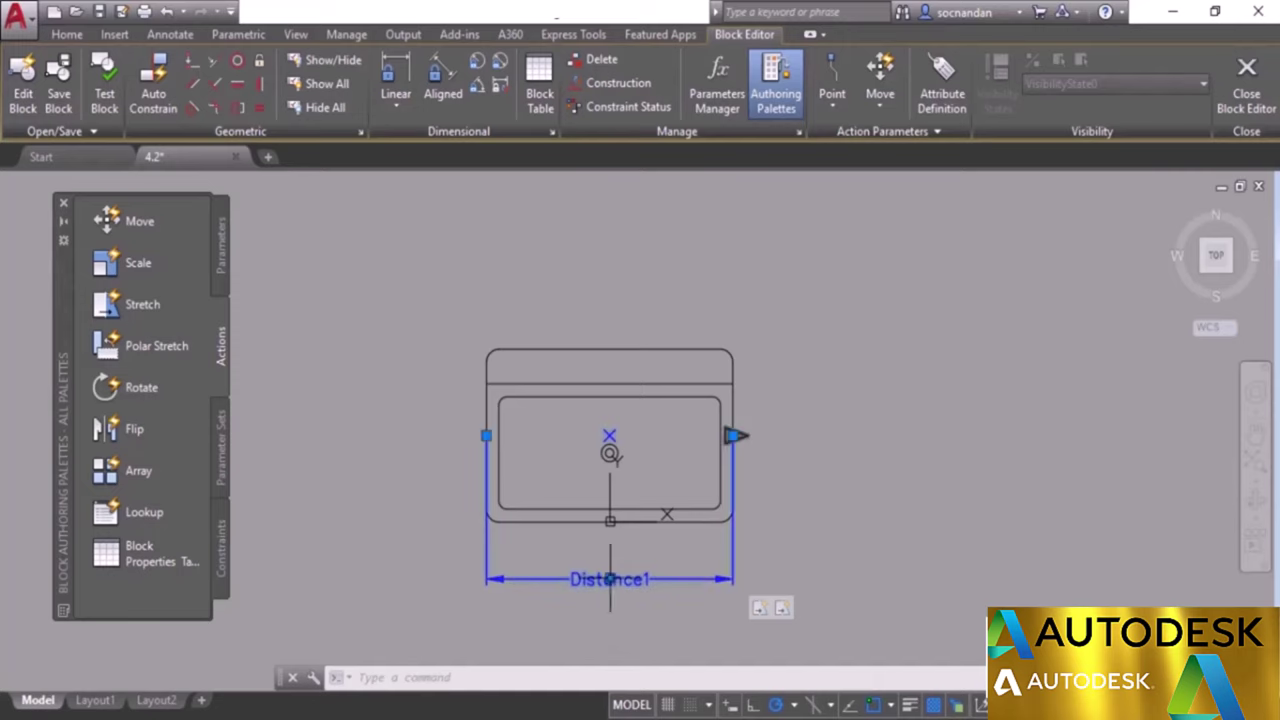
right_click(794, 400)
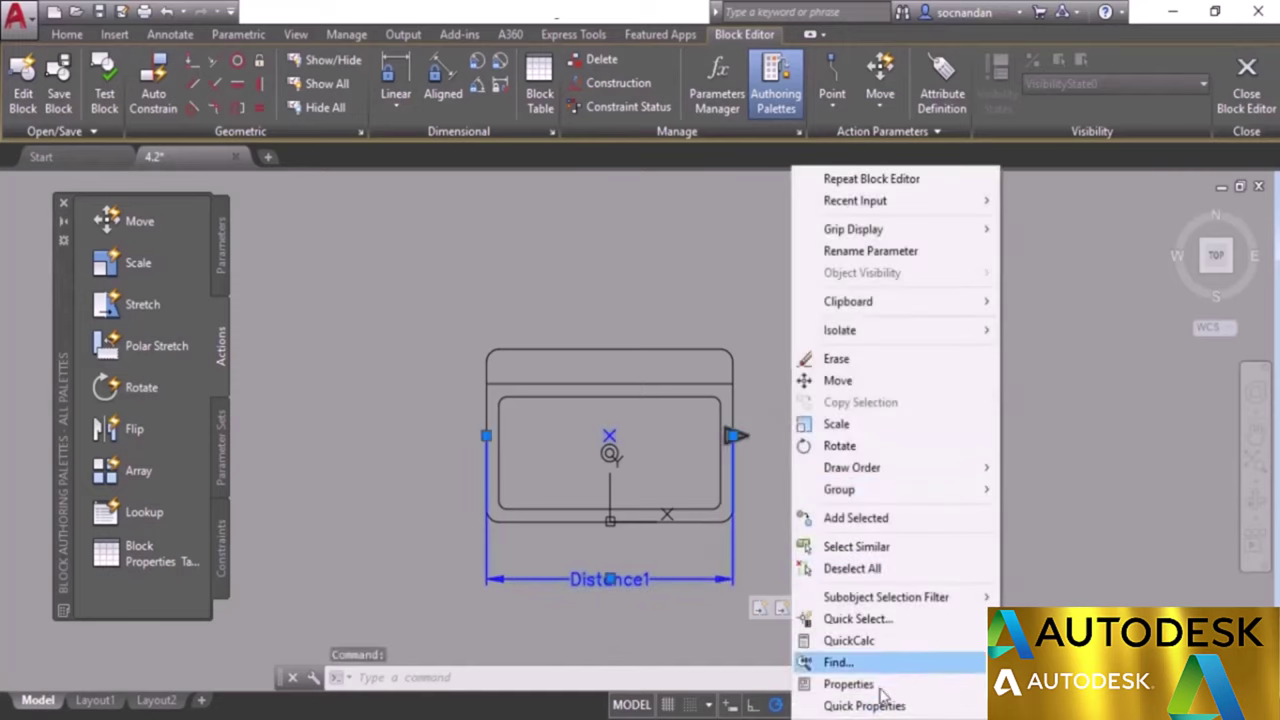
click(848, 684)
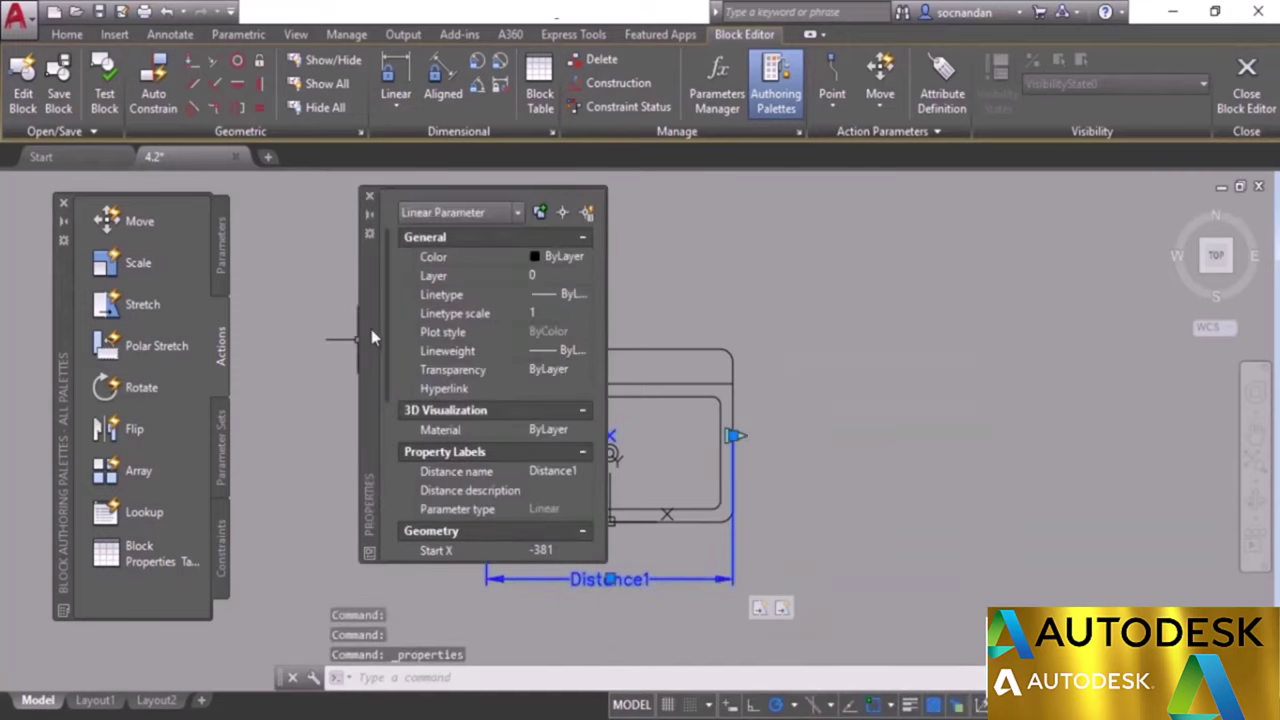
drag(371, 329, 809, 463)
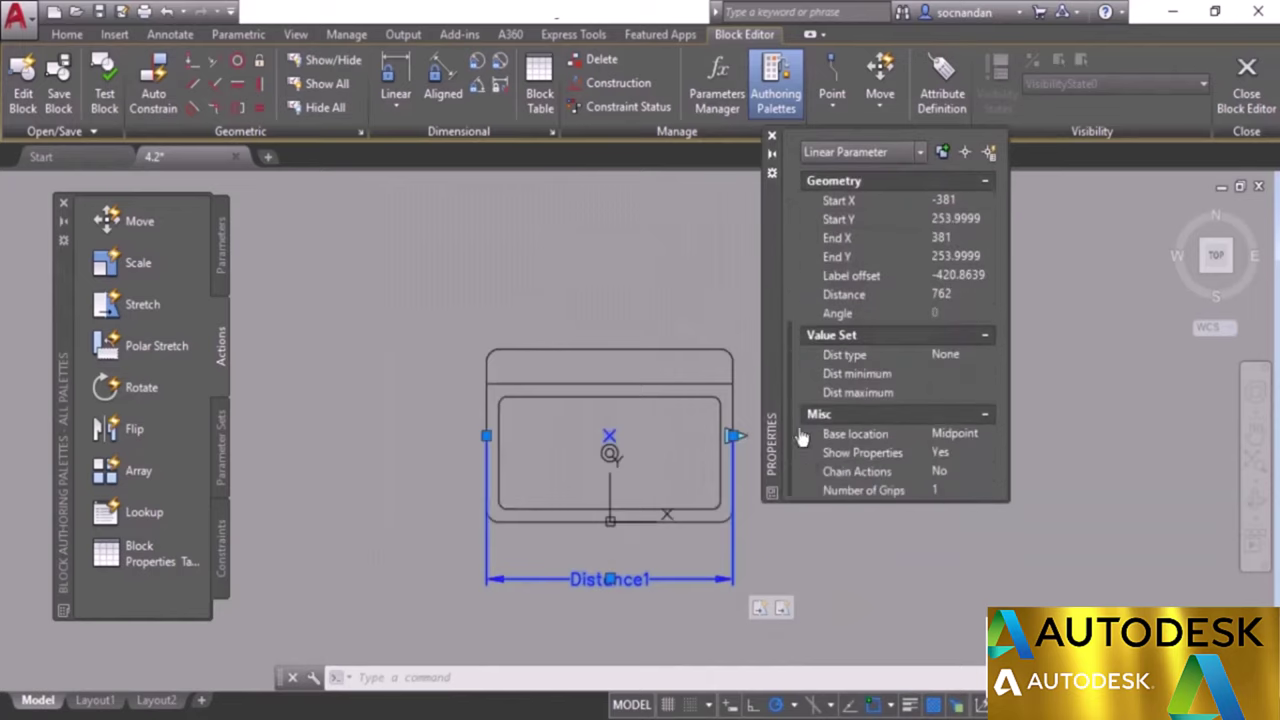
click(960, 358)
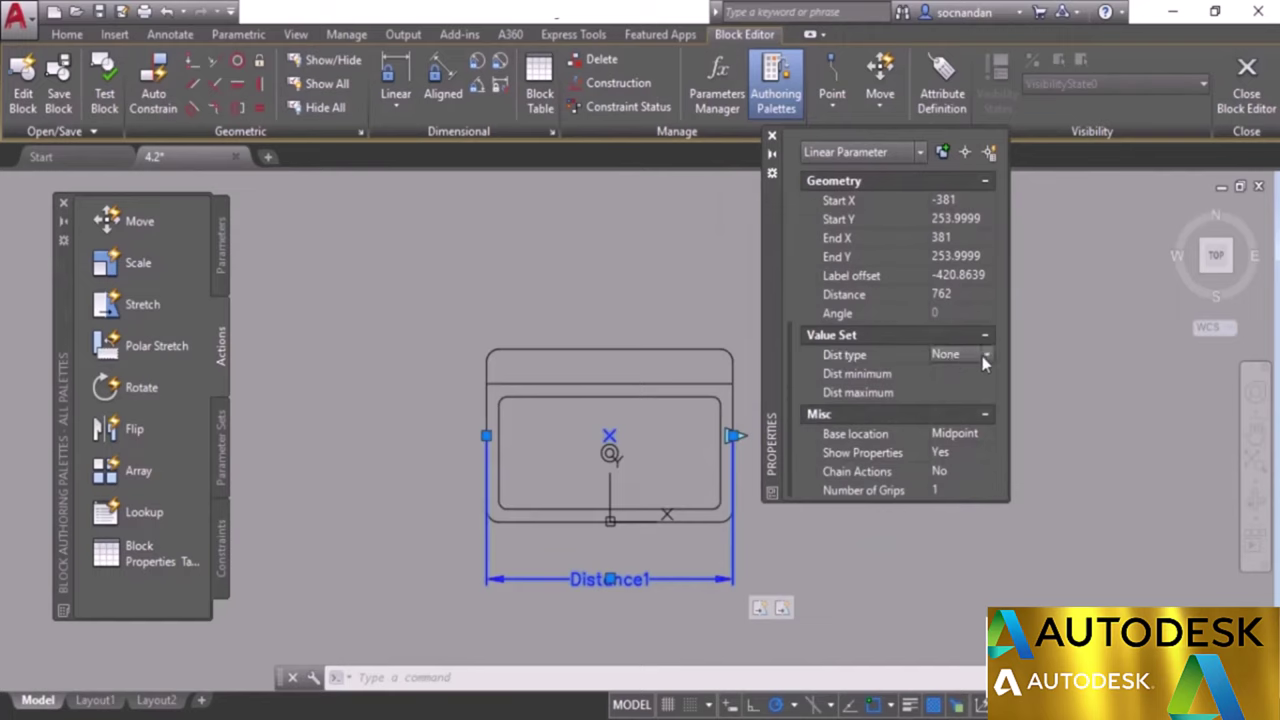
click(985, 358)
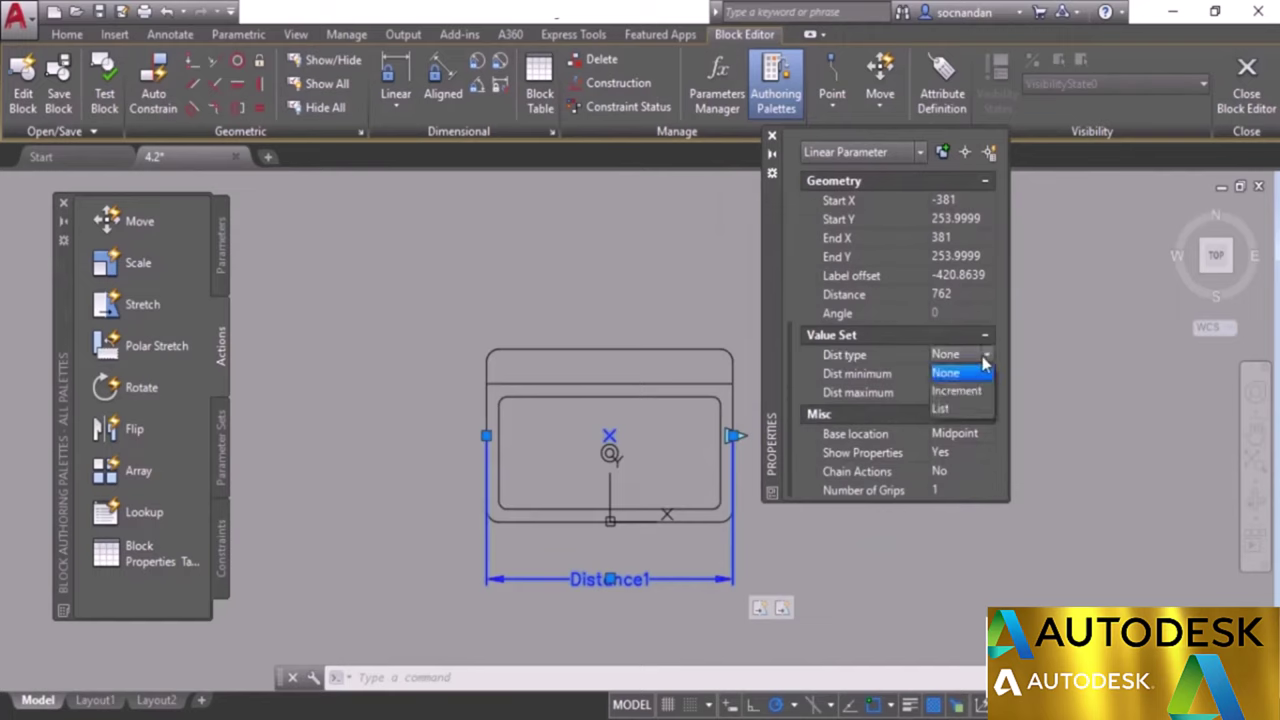
click(964, 406)
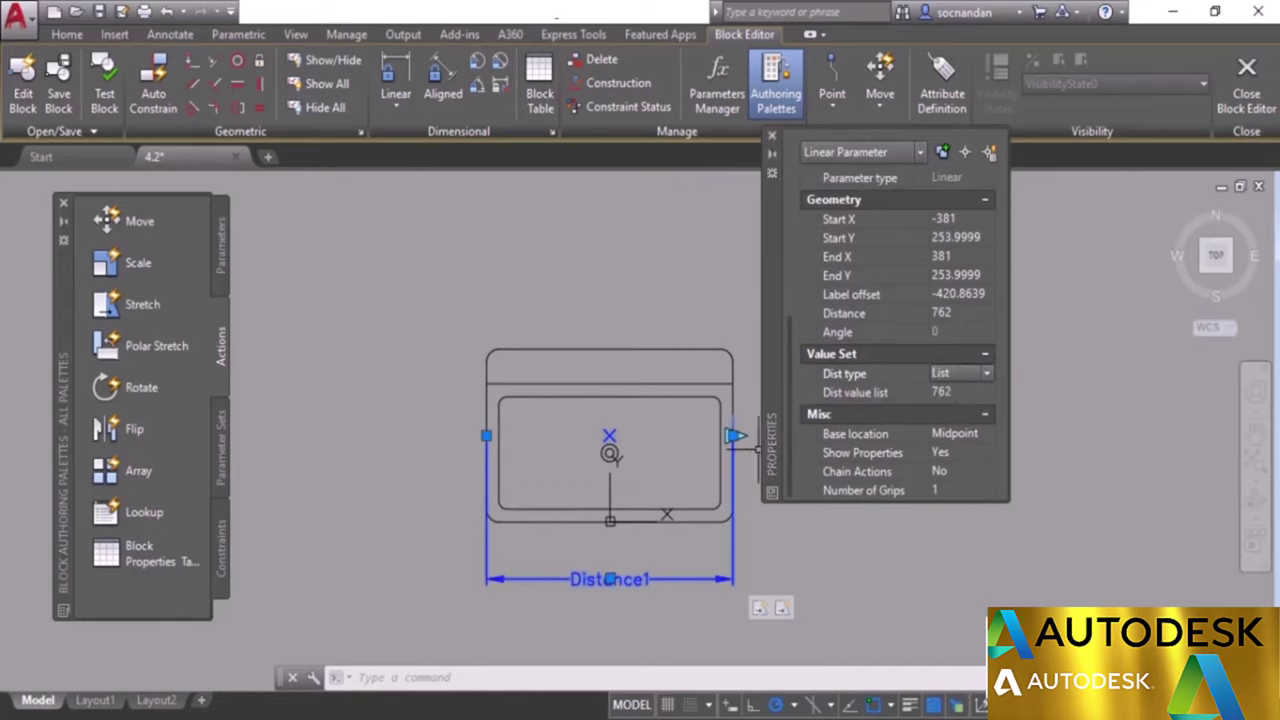
Add the distances 850, 1060 and 1600 to Distance1's value list and close its properties.
click(959, 391)
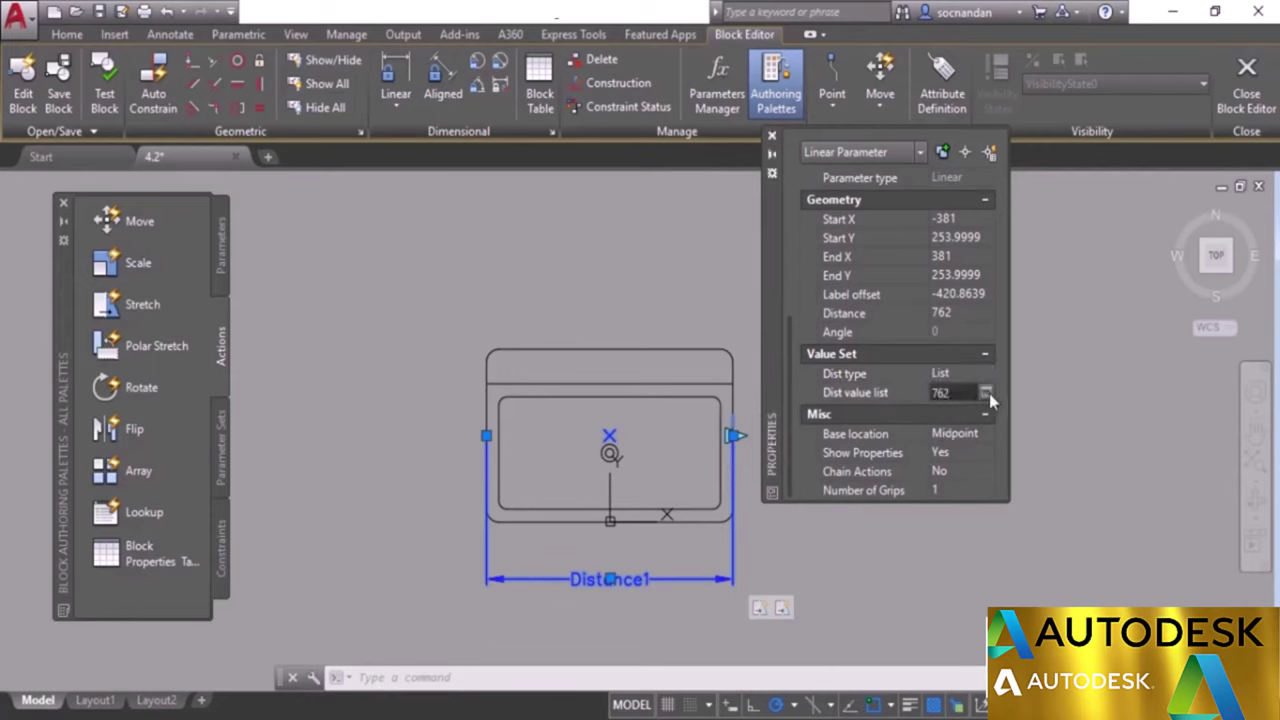
click(987, 393)
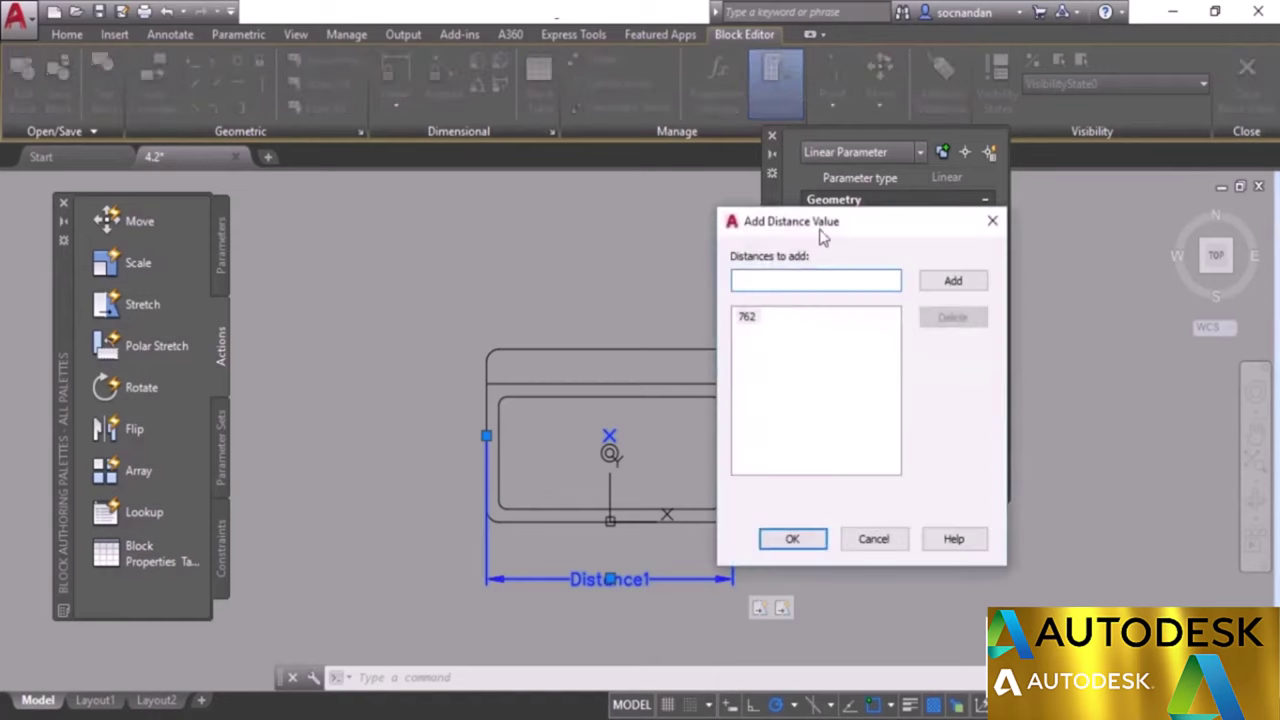
drag(882, 301, 882, 283)
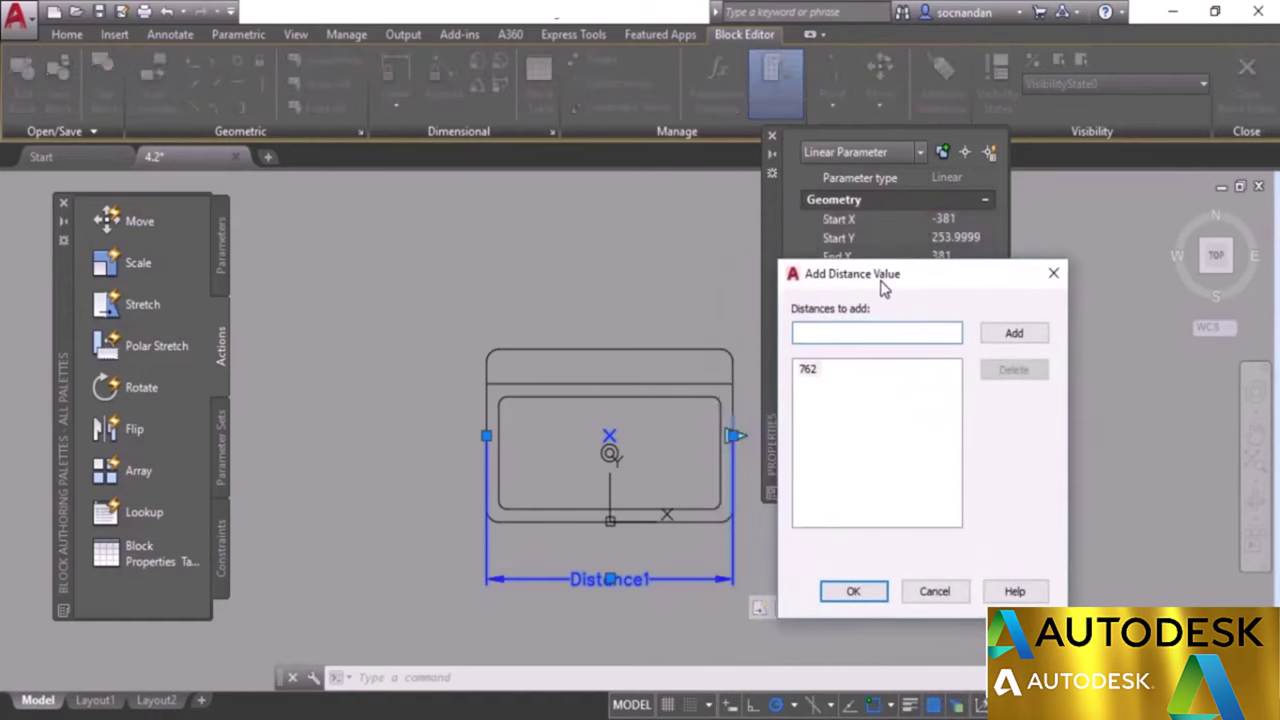
click(808, 372)
click(868, 336)
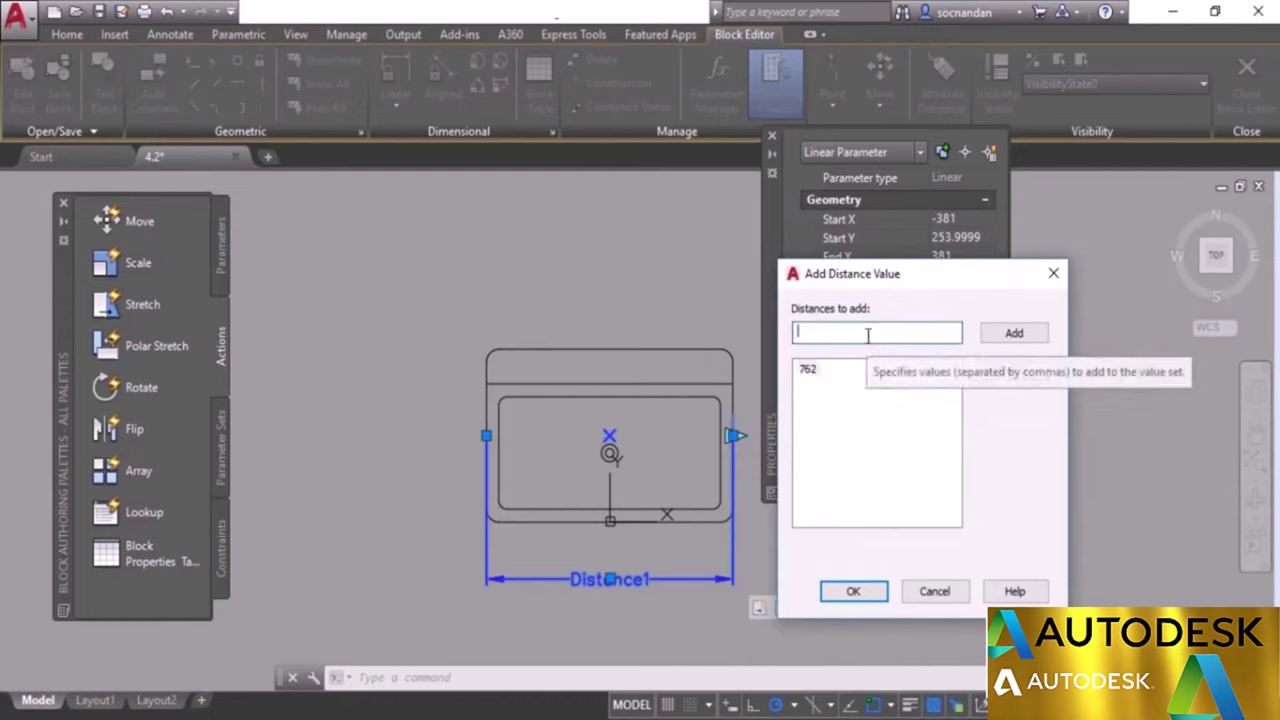
text(850)
click(988, 336)
click(842, 333)
text(1060)
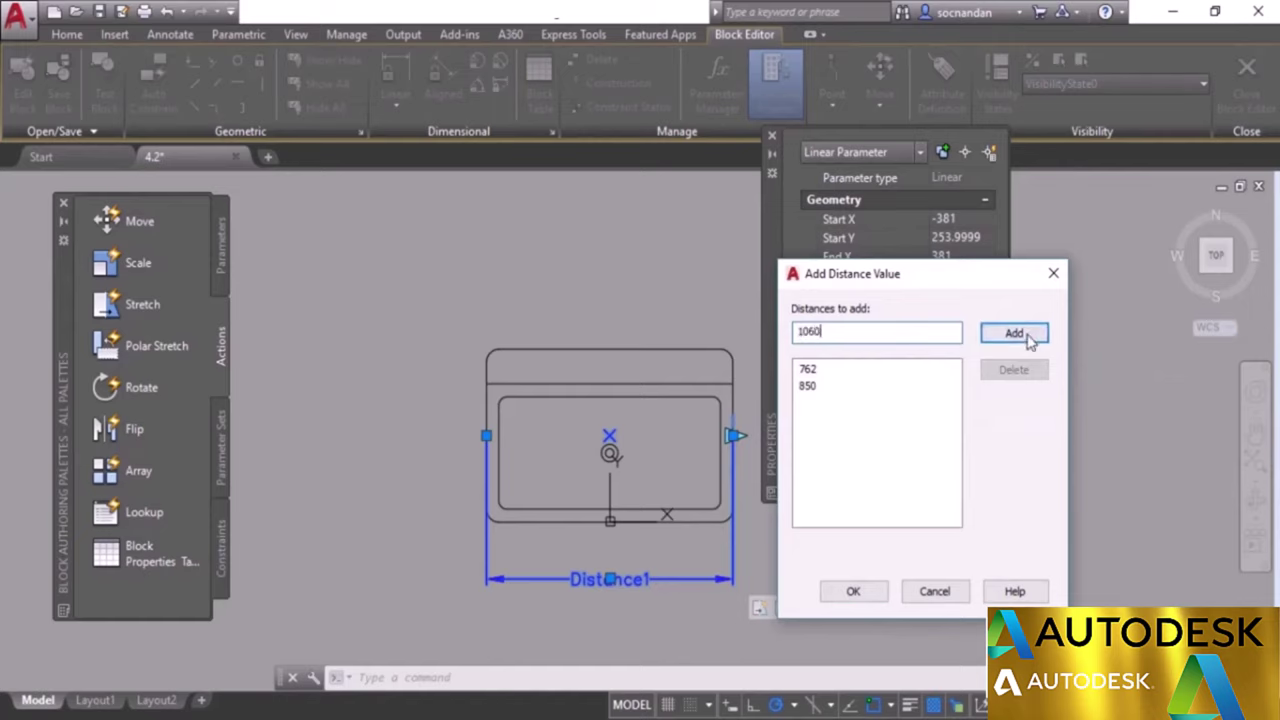
click(1029, 339)
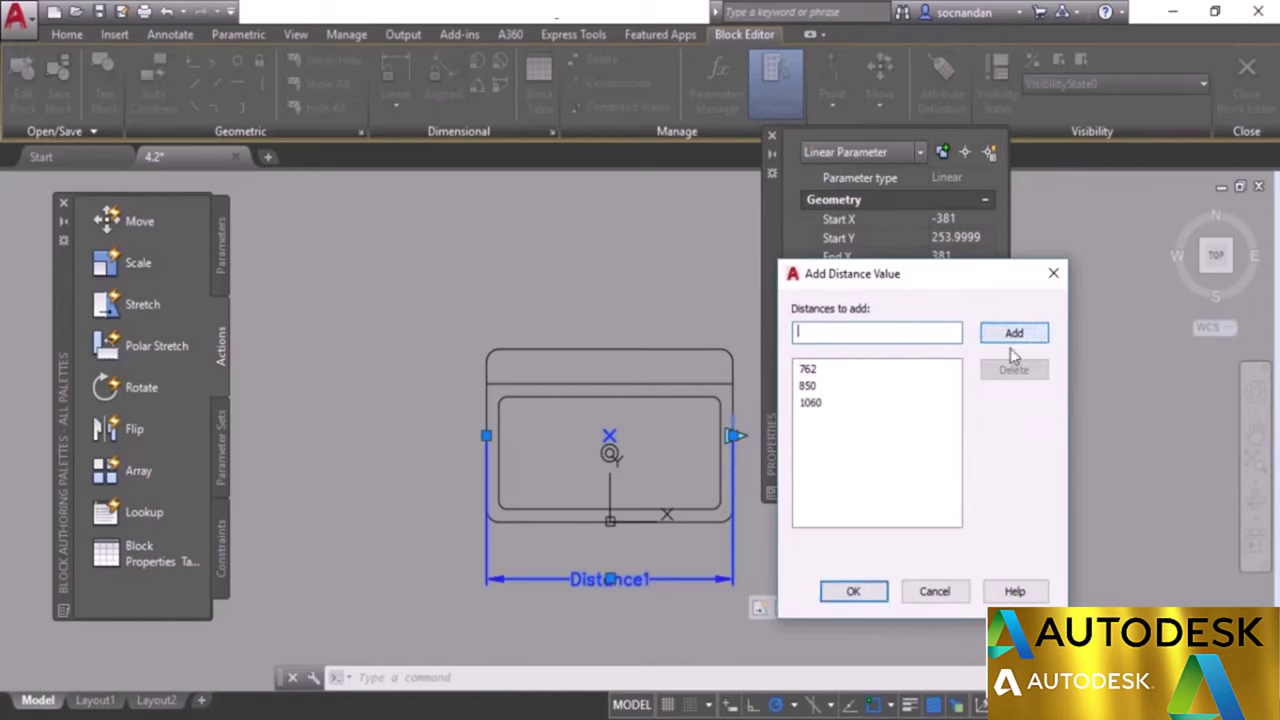
text(1600)
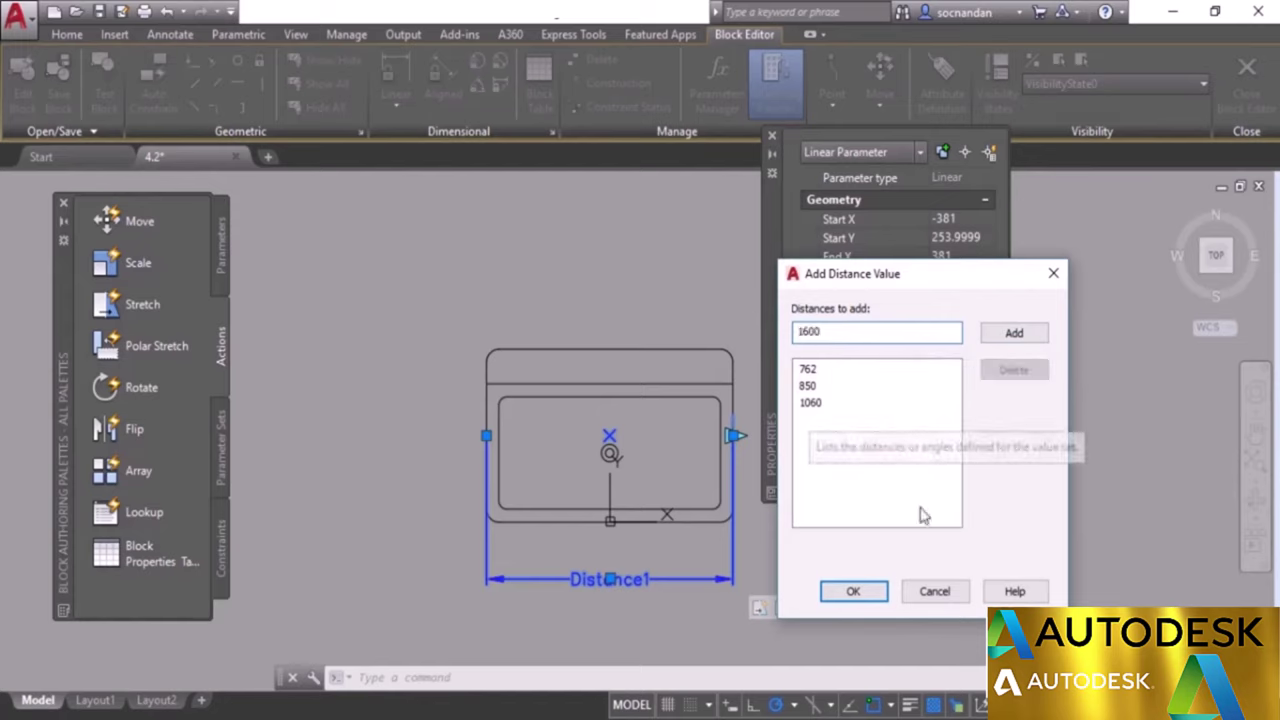
click(1012, 334)
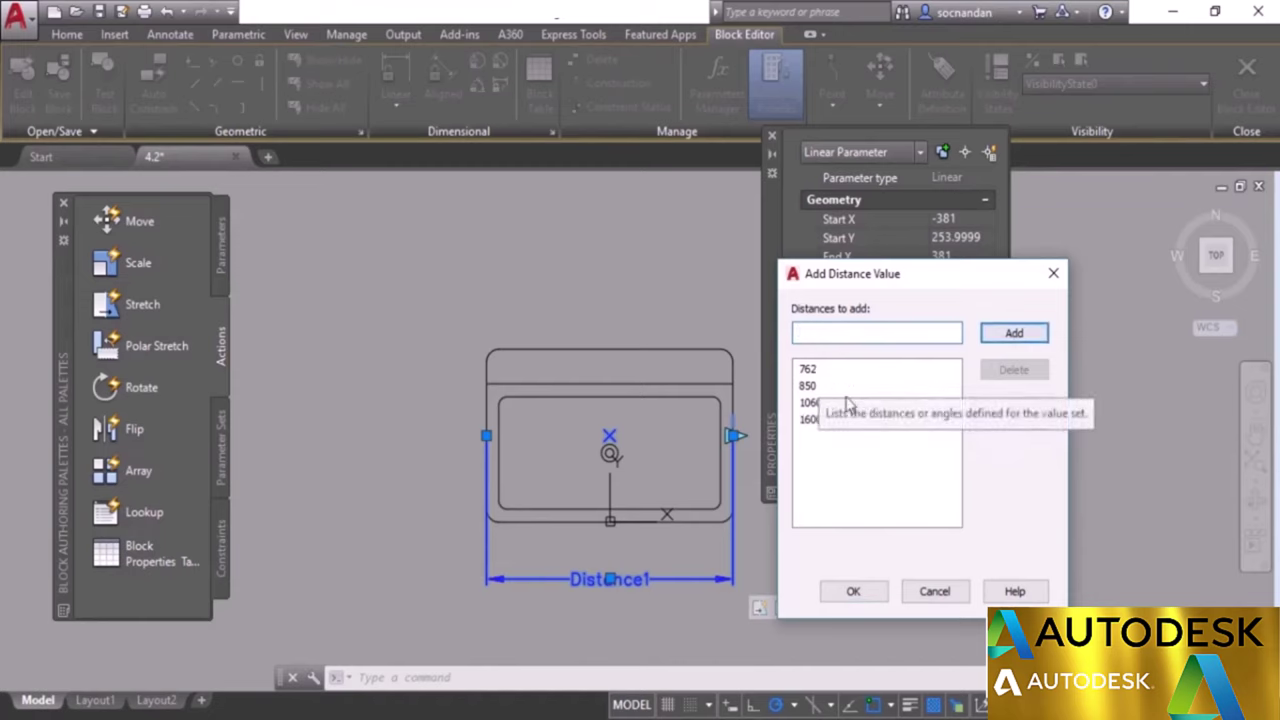
click(853, 591)
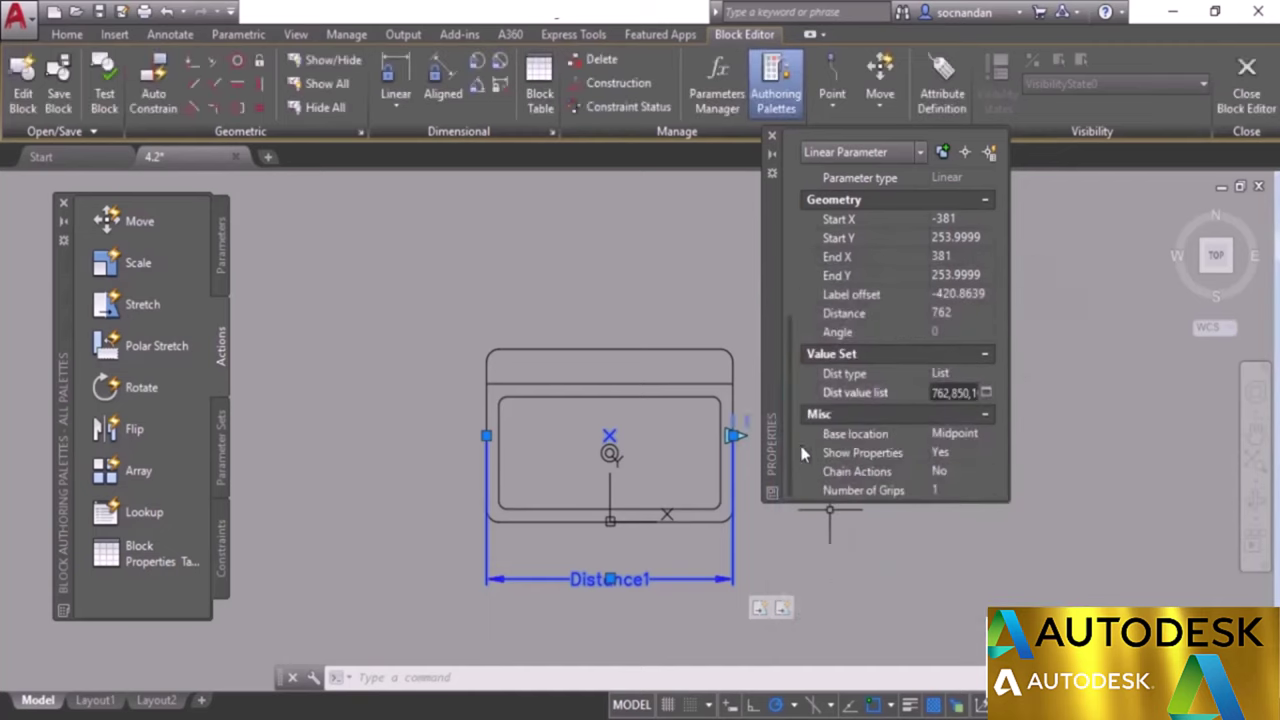
drag(786, 399, 958, 386)
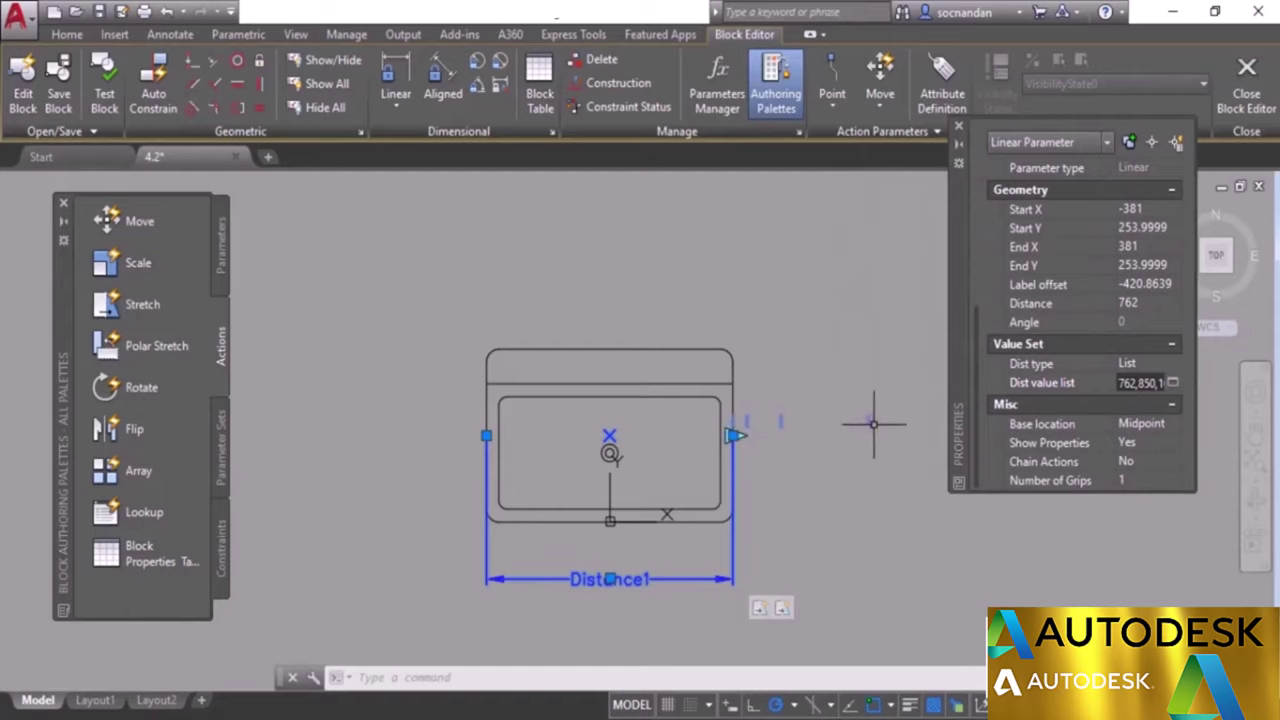
click(958, 126)
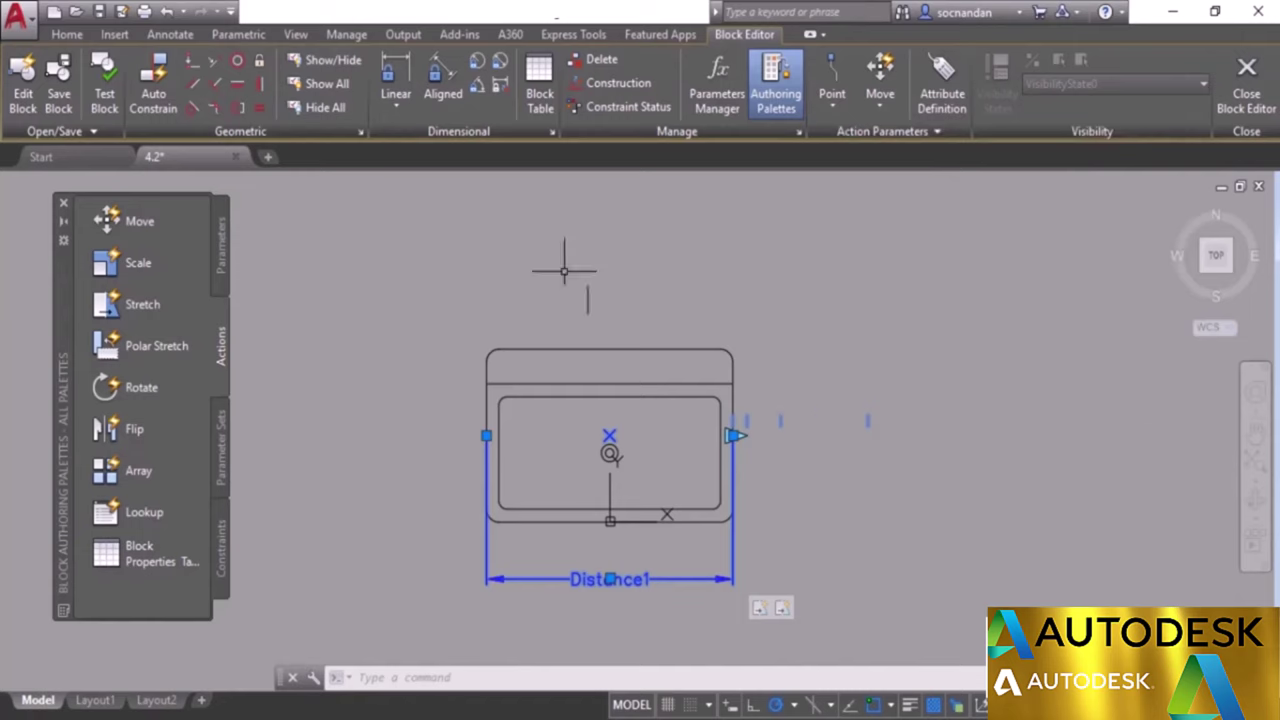
Test the sink block by stretching it to its widest listed distance, and close the test.
click(104, 93)
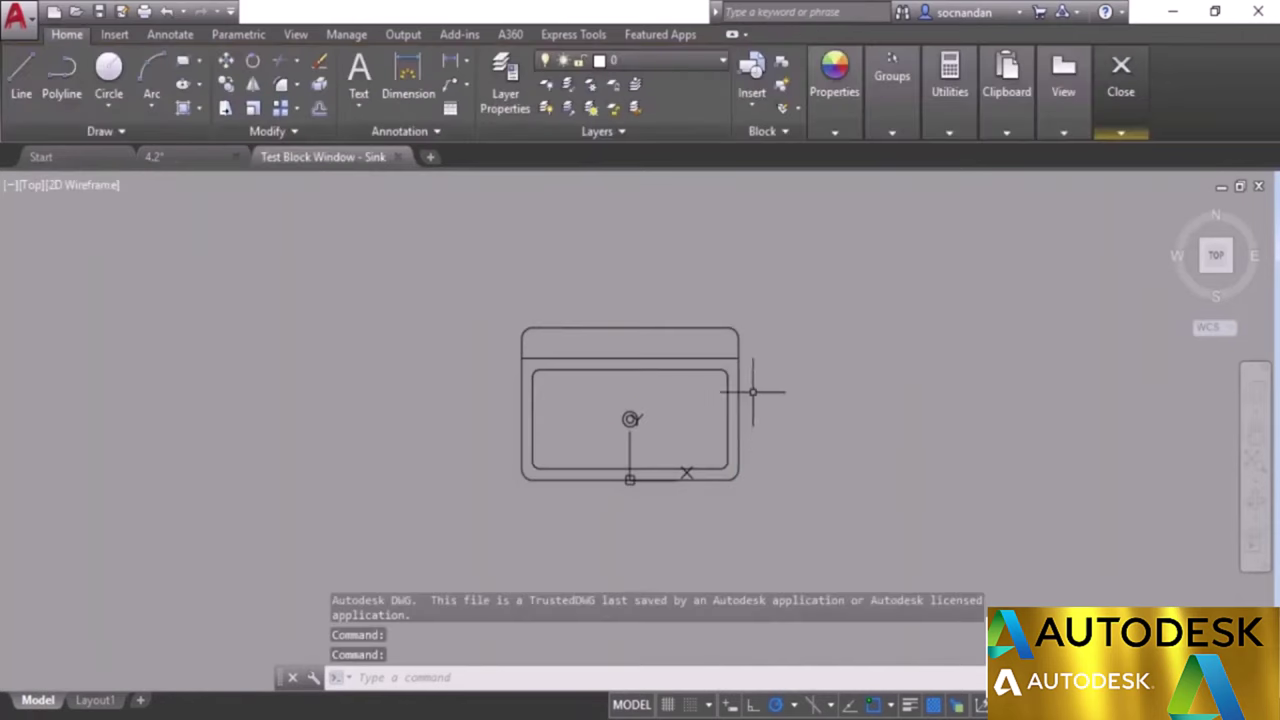
click(738, 395)
click(738, 404)
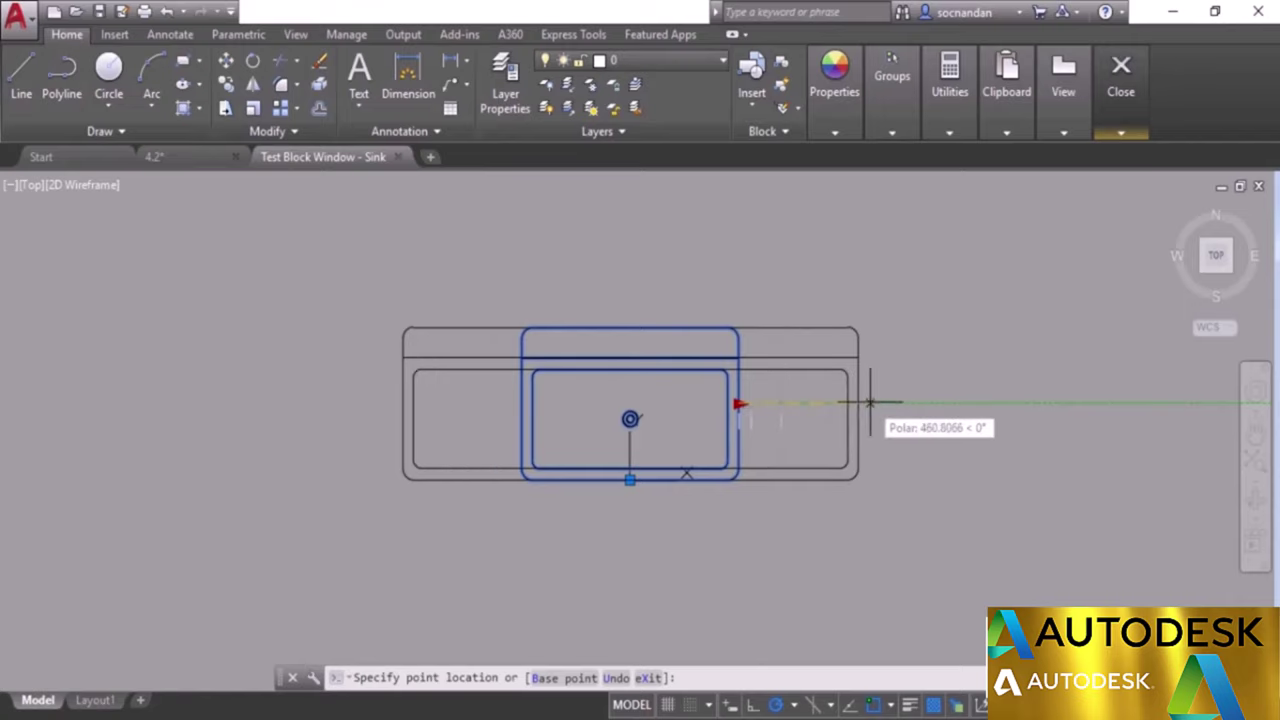
click(869, 403)
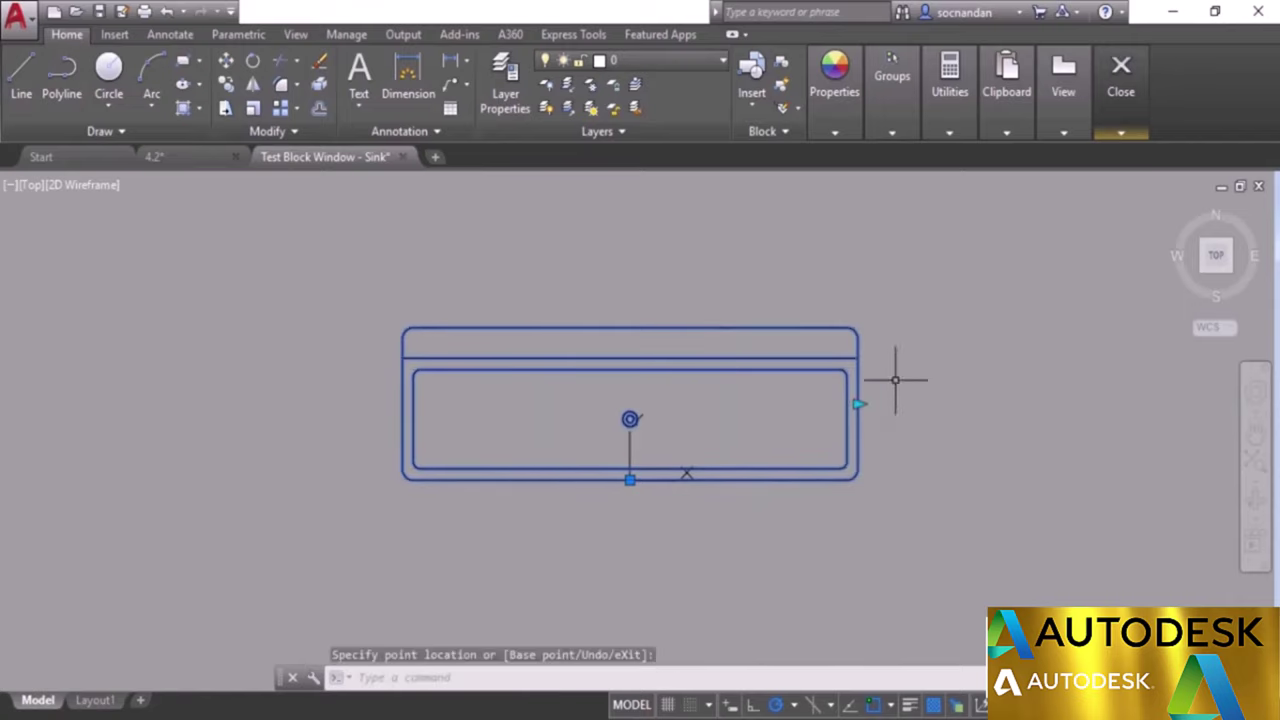
click(1110, 120)
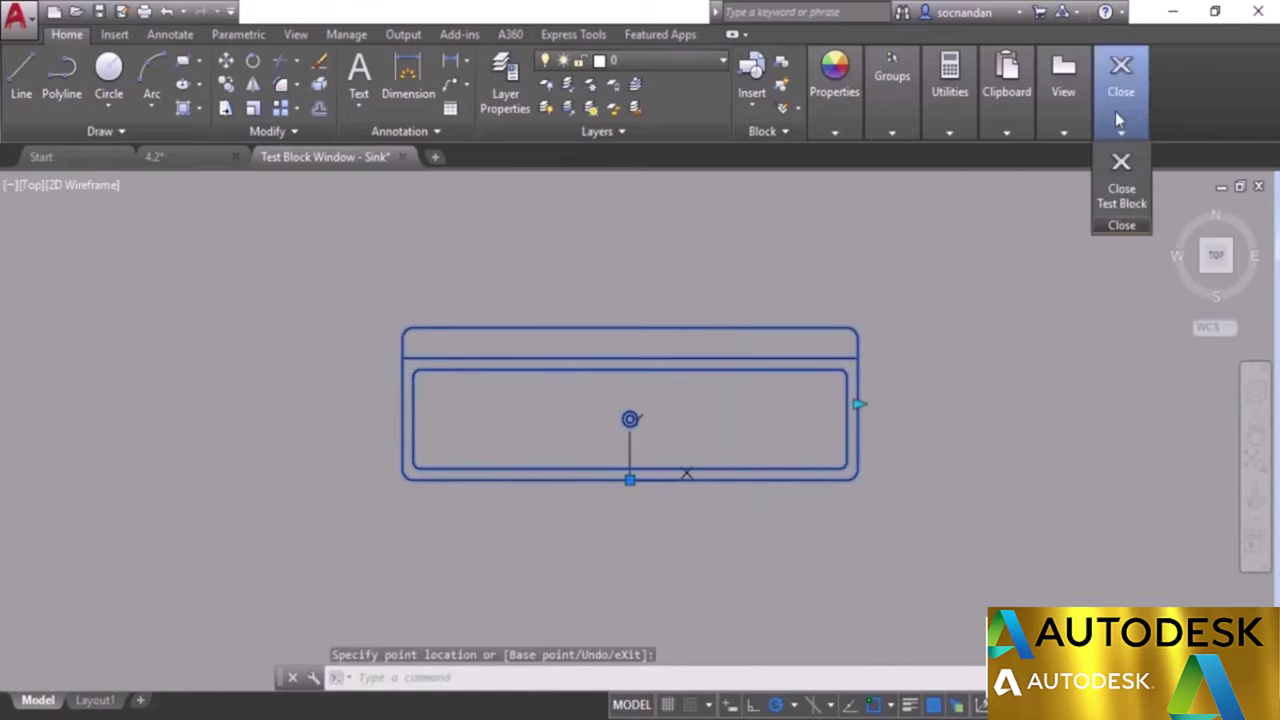
click(1120, 185)
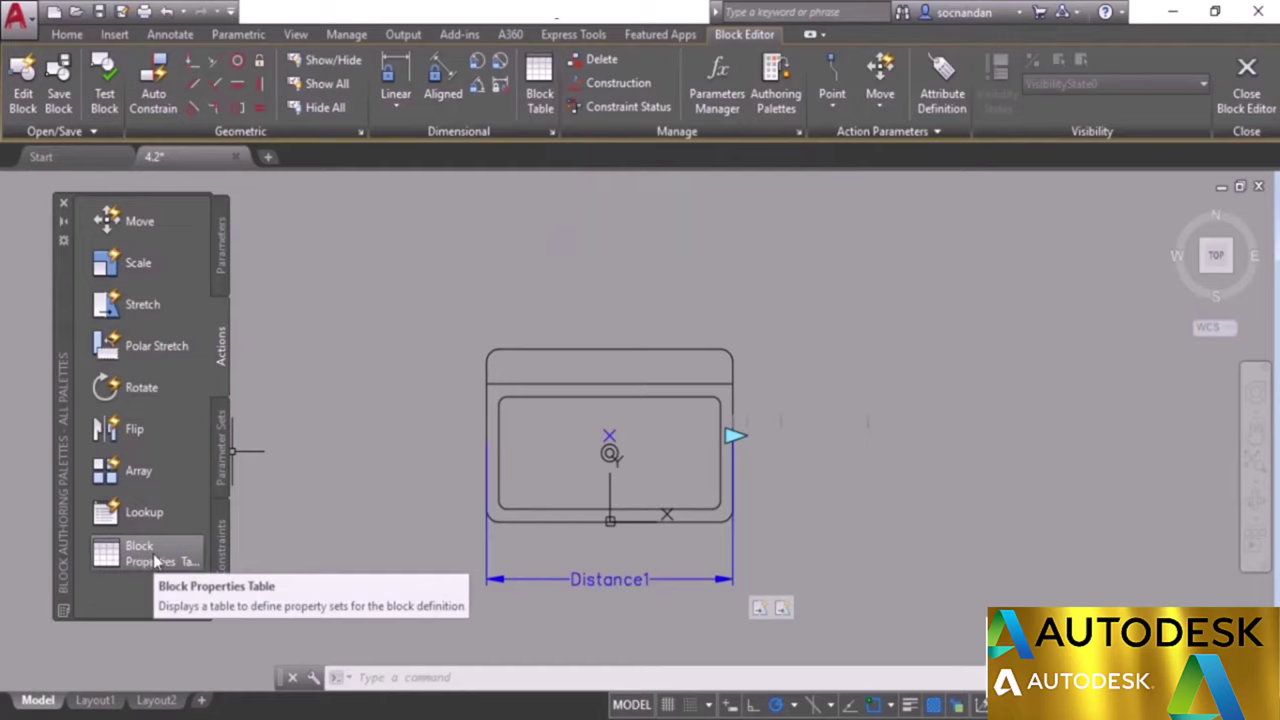
Place a block properties table with one grip just outside the sink's right edge.
click(540, 80)
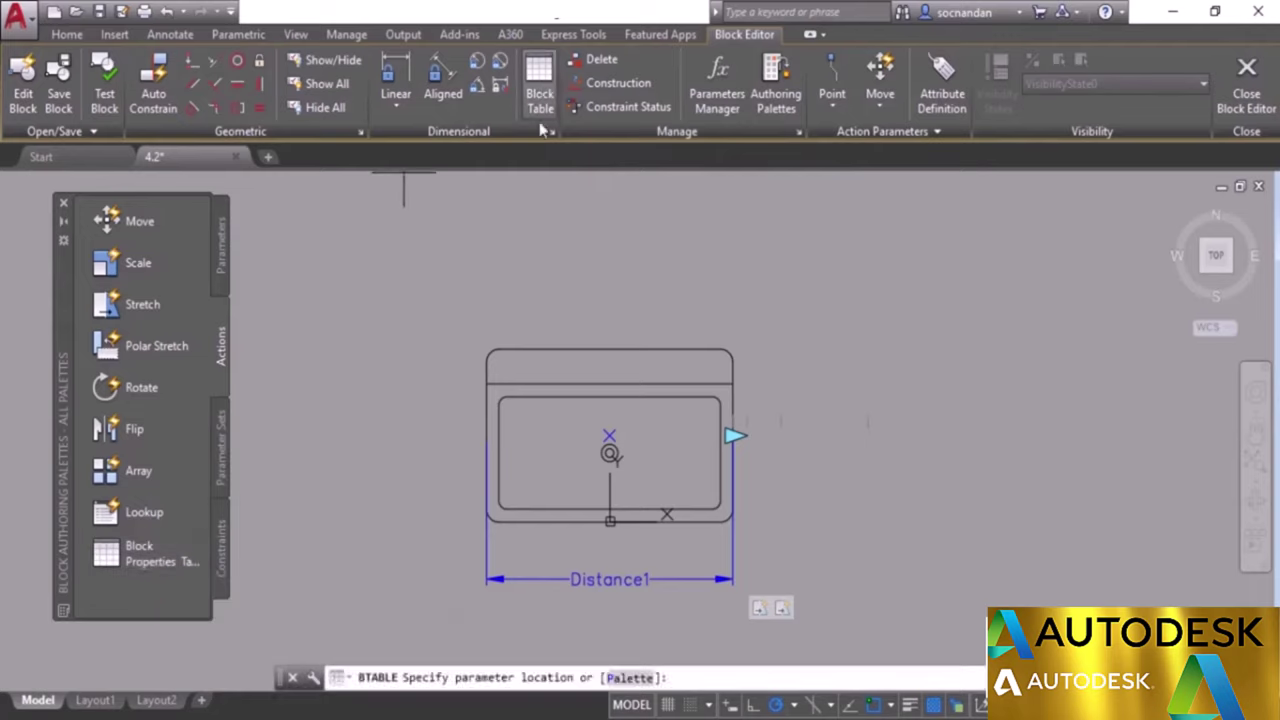
click(801, 456)
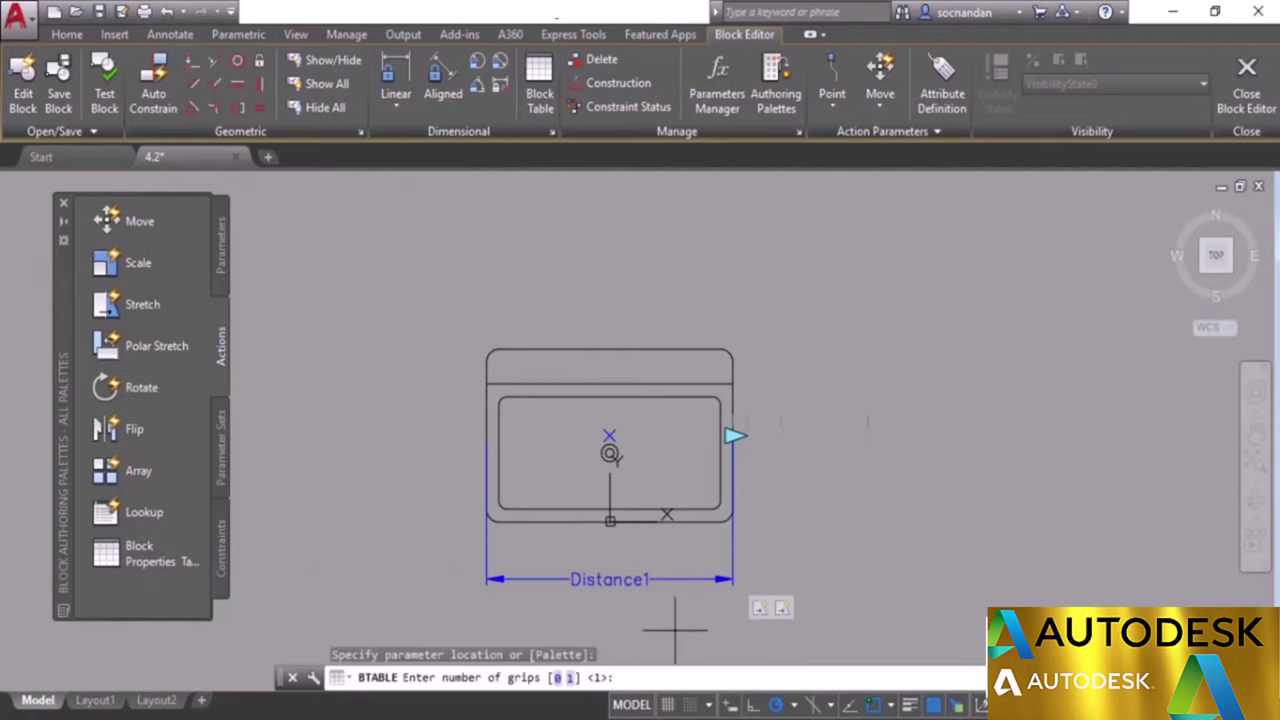
key(Return)
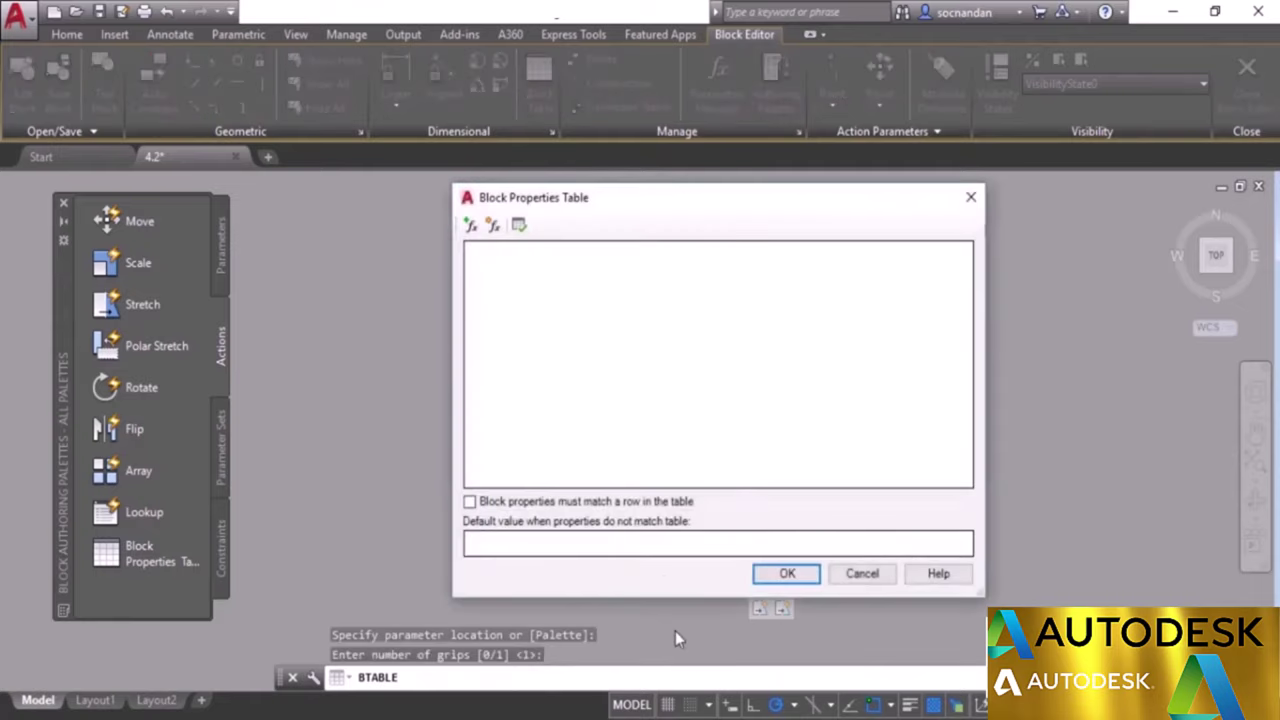
mouse_move(551, 206)
mouse_down()
mouse_move(777, 204)
mouse_move(754, 189)
mouse_up()
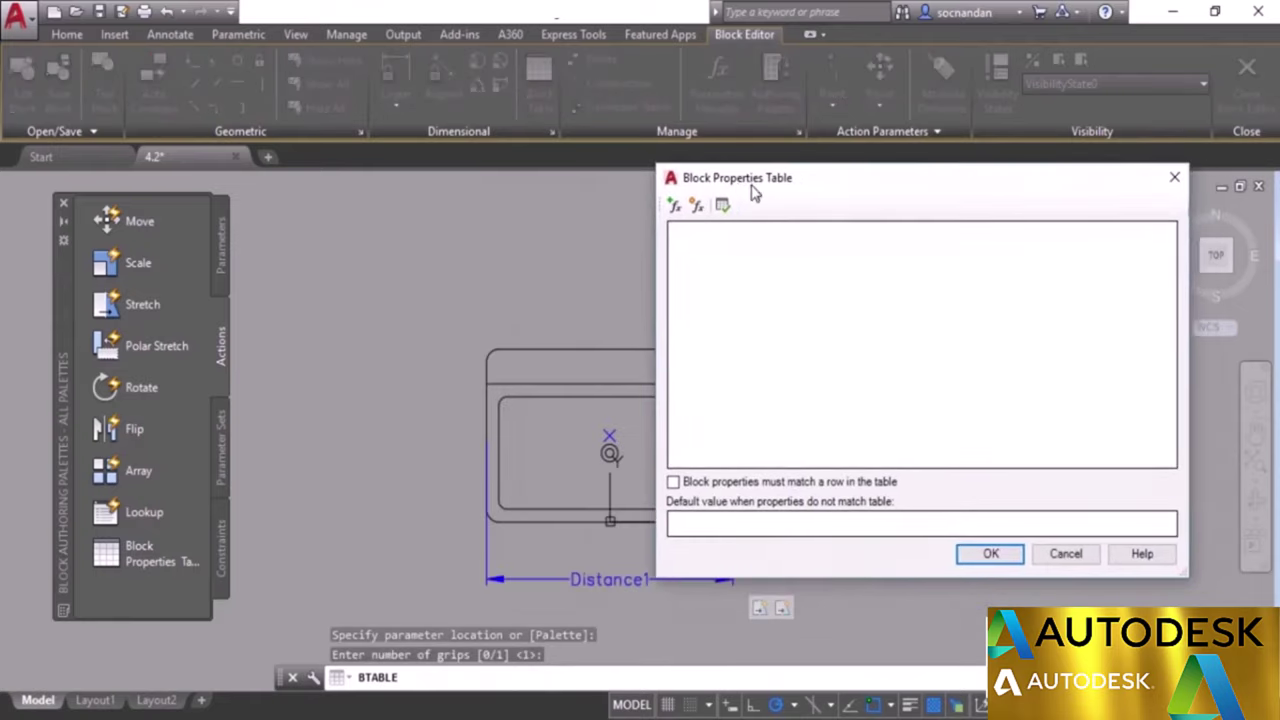
Add the Distance1 linear parameter as a column of the block properties table.
click(675, 207)
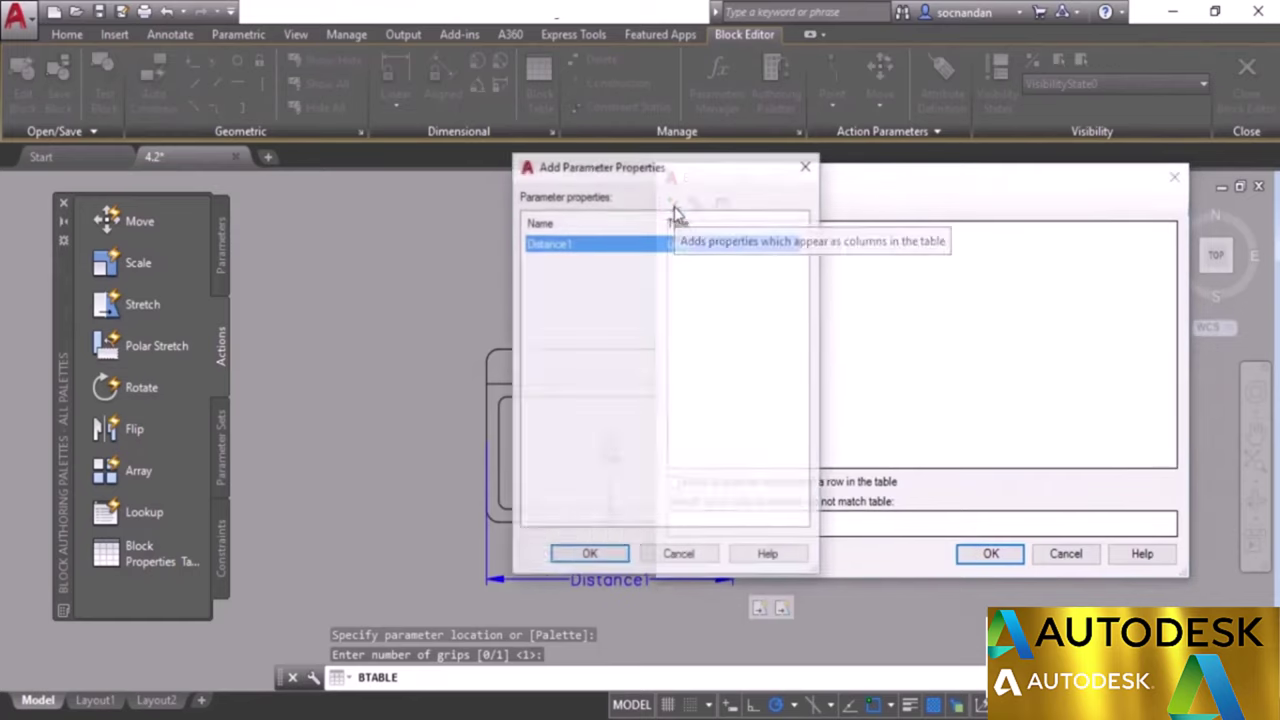
click(675, 244)
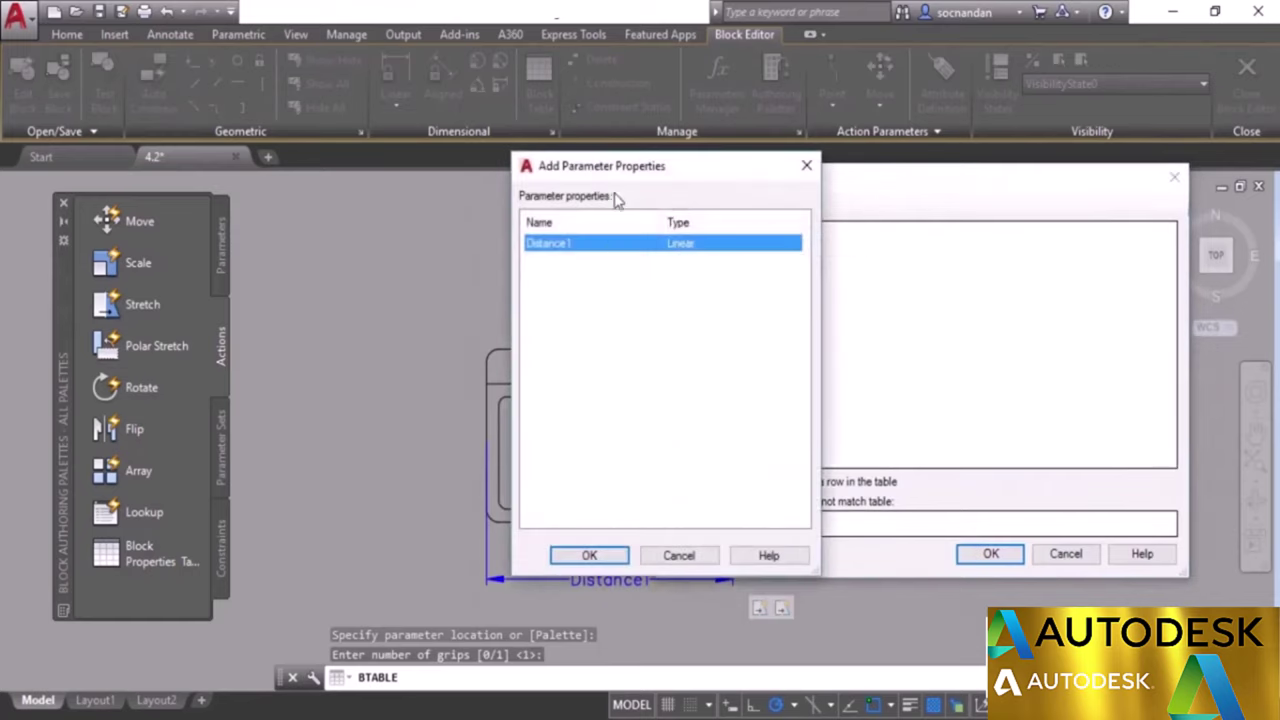
drag(617, 172, 671, 99)
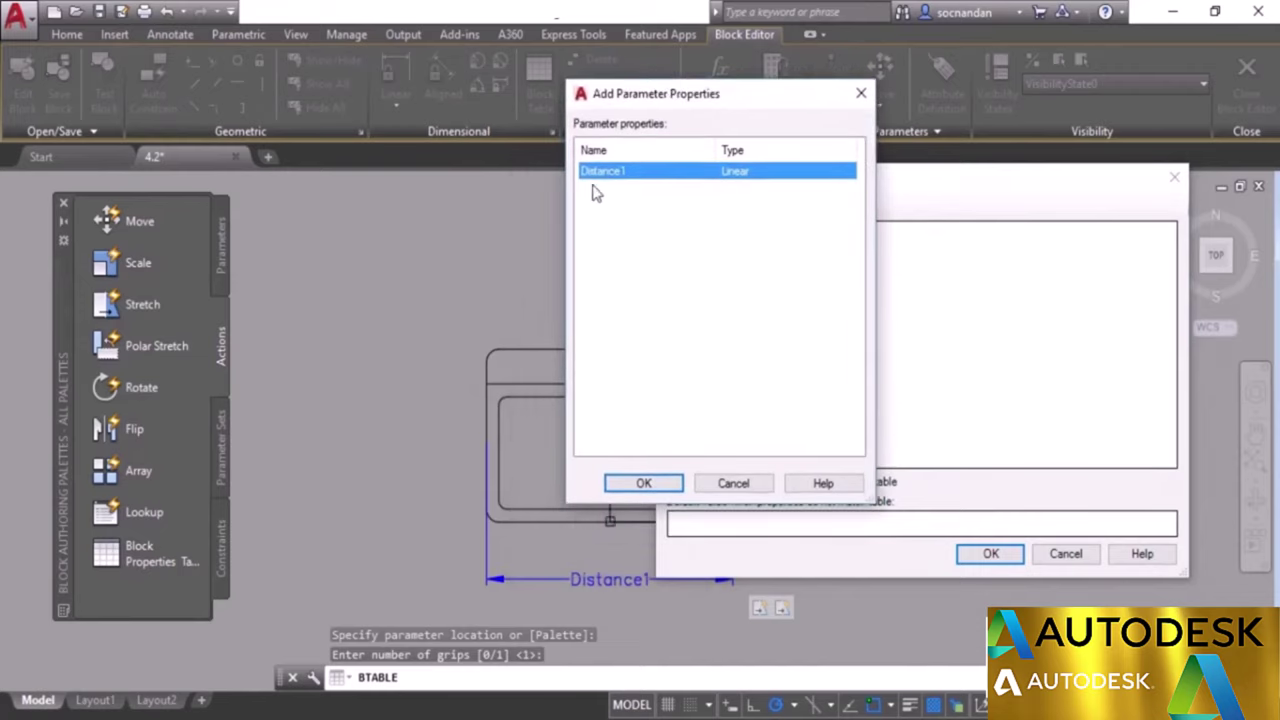
click(643, 484)
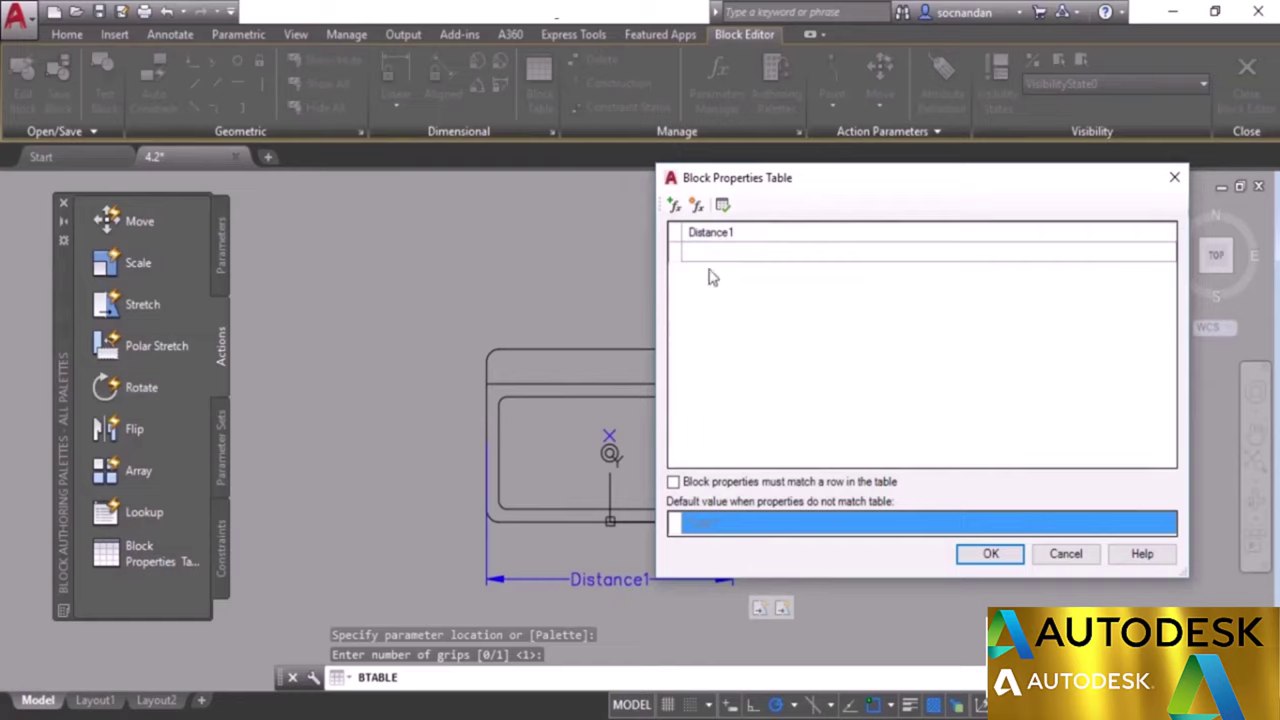
Choose 762 as the Distance1 value in the first row of the block properties table.
click(1166, 258)
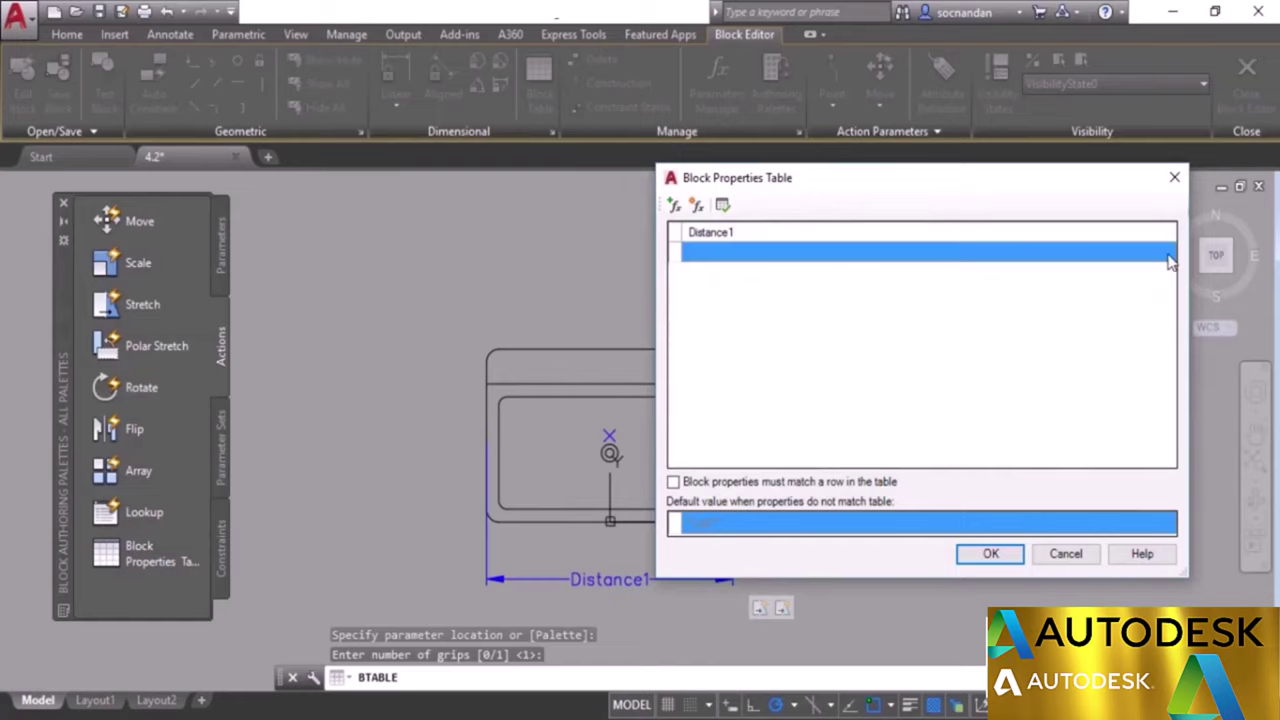
click(1168, 256)
click(1168, 254)
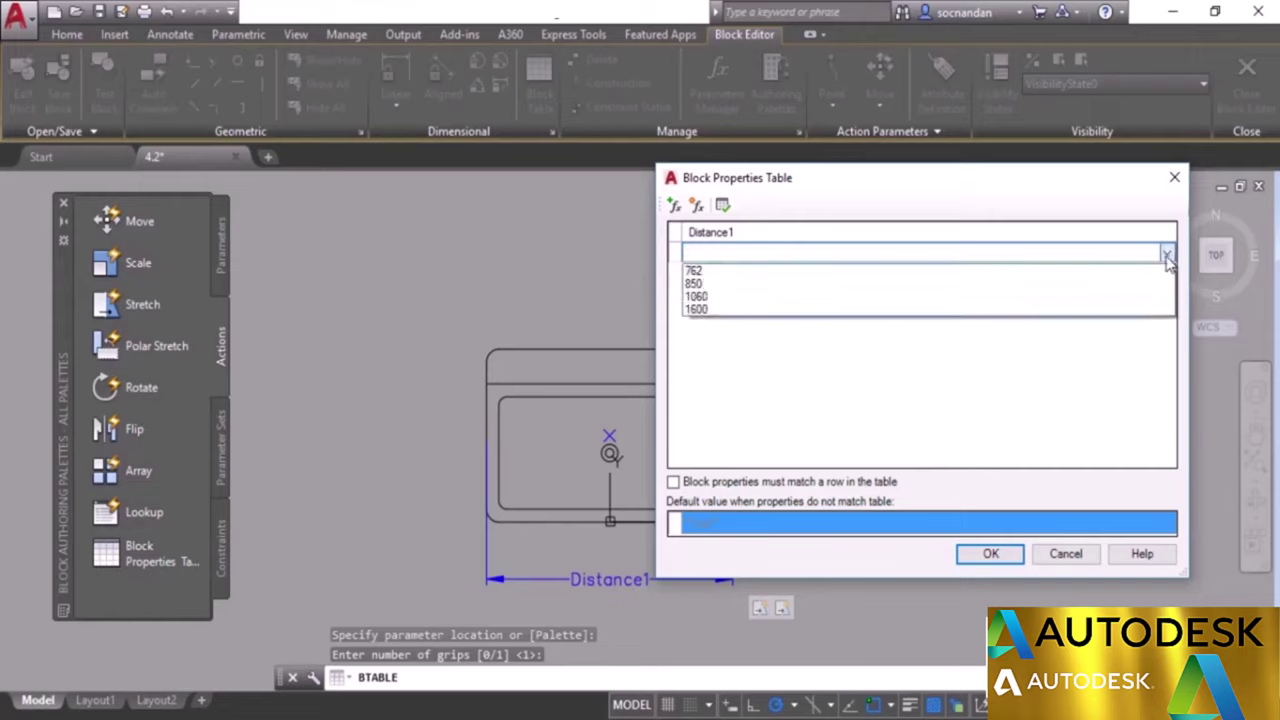
click(914, 276)
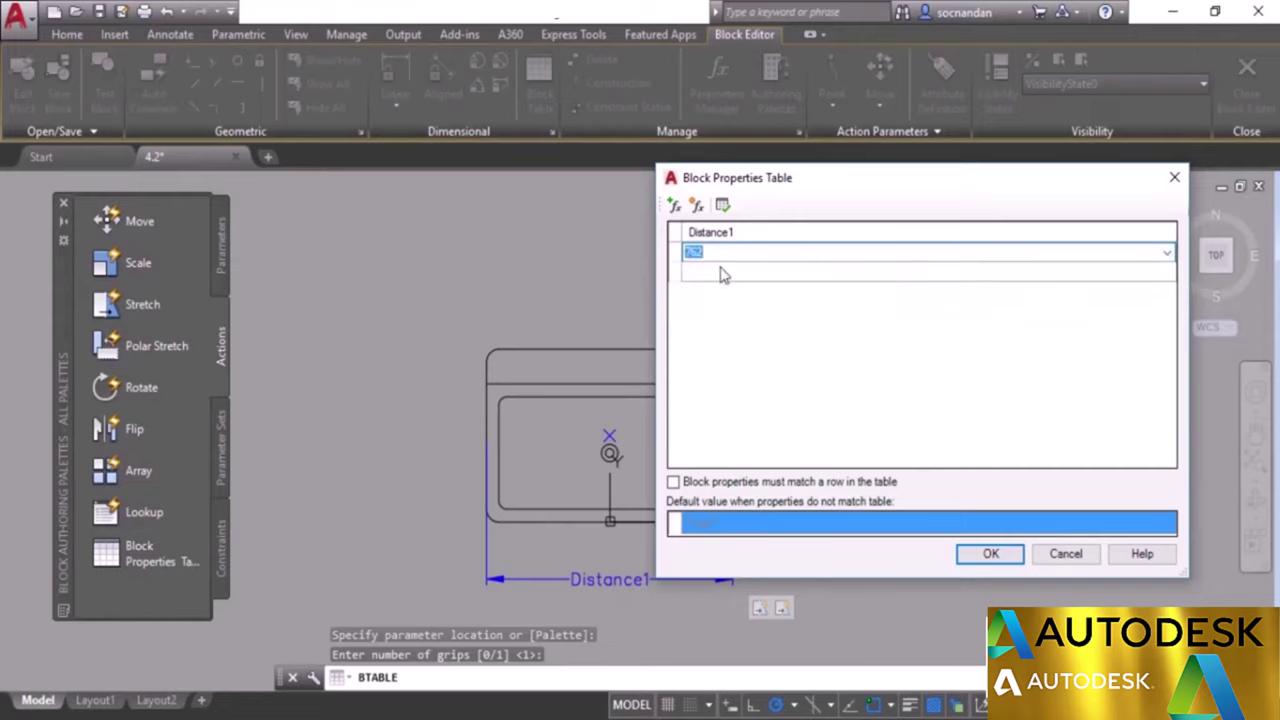
Choose 850 and 1060 as the Distance1 values in the second and third rows of the block properties table.
click(1168, 278)
click(1169, 277)
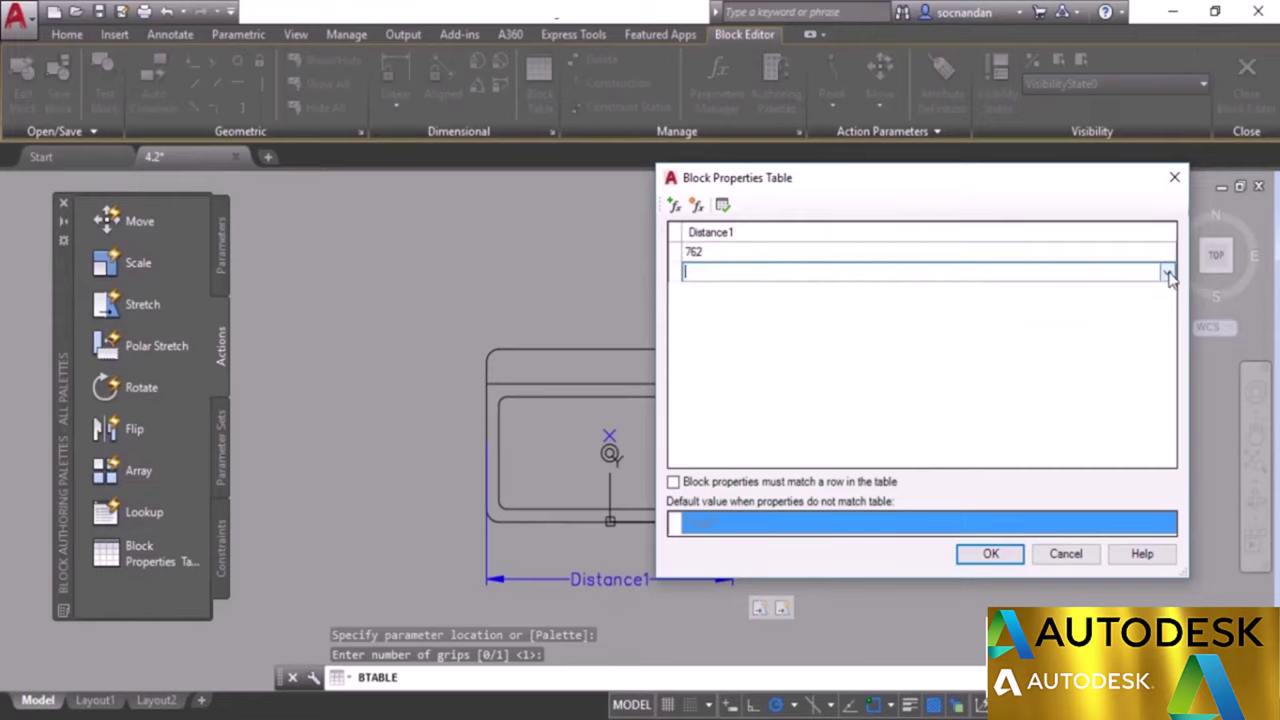
click(1168, 274)
click(1070, 304)
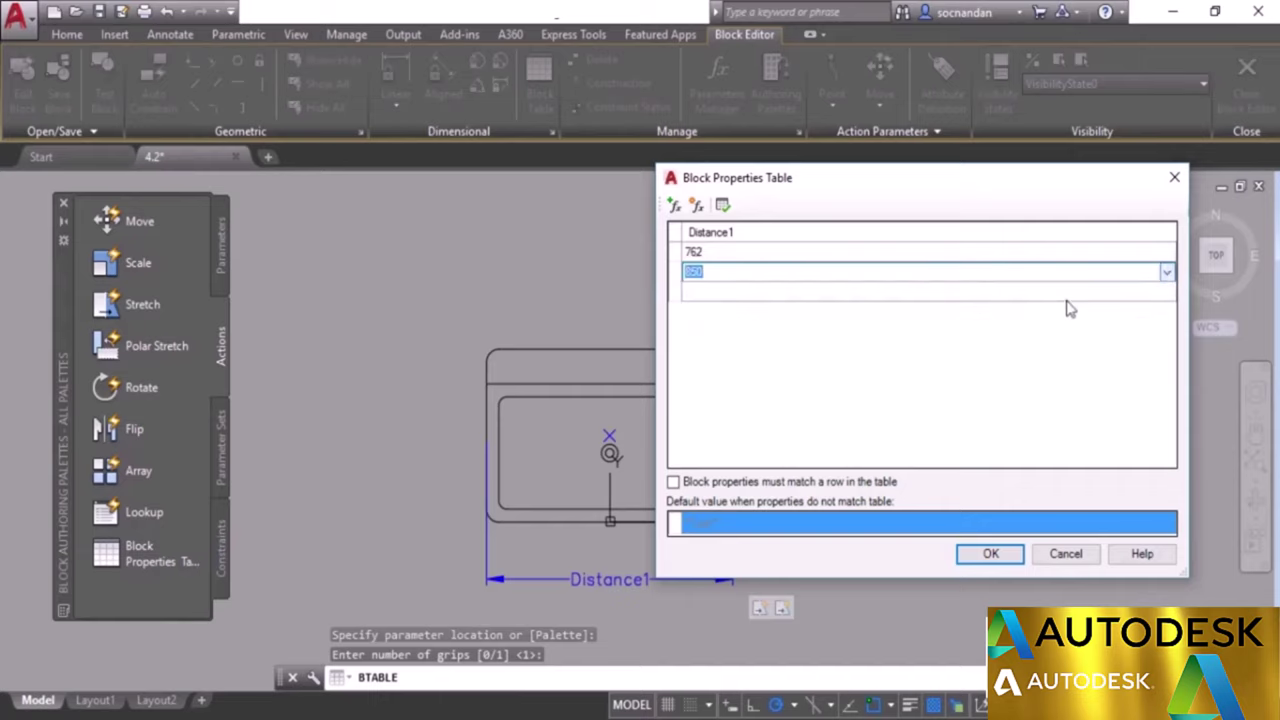
click(1173, 299)
click(1173, 299)
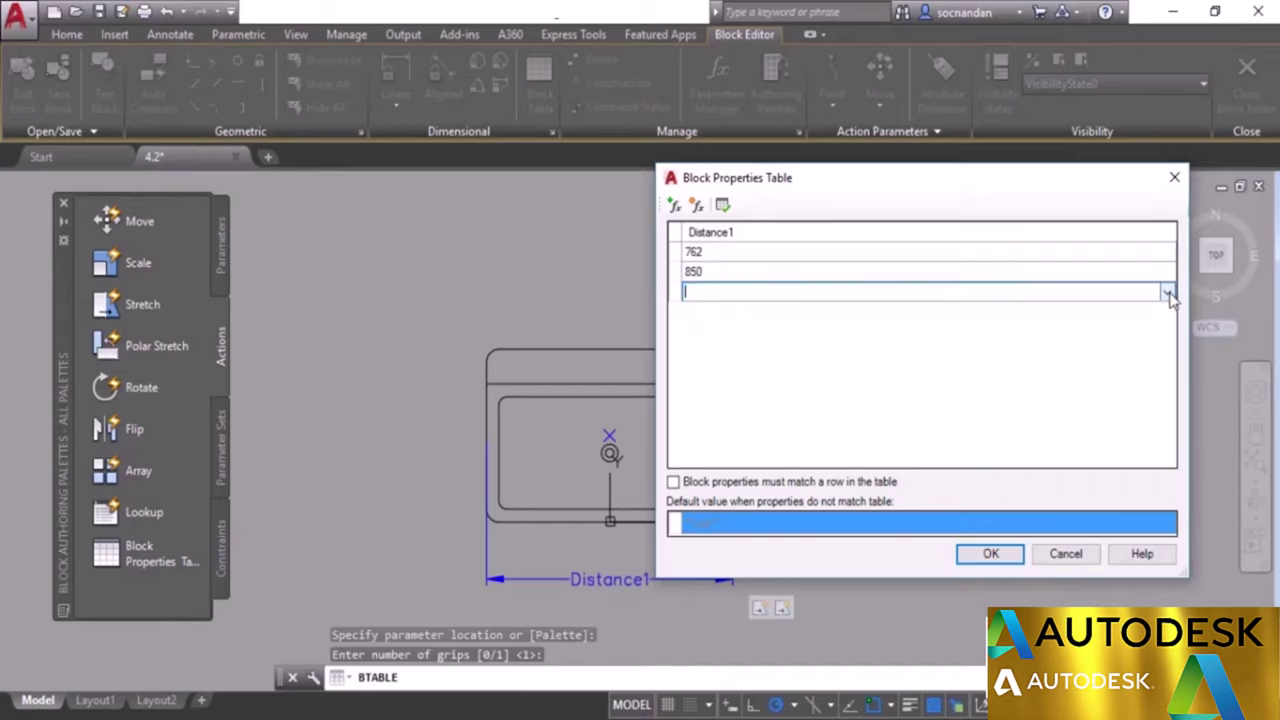
click(1166, 290)
click(1090, 336)
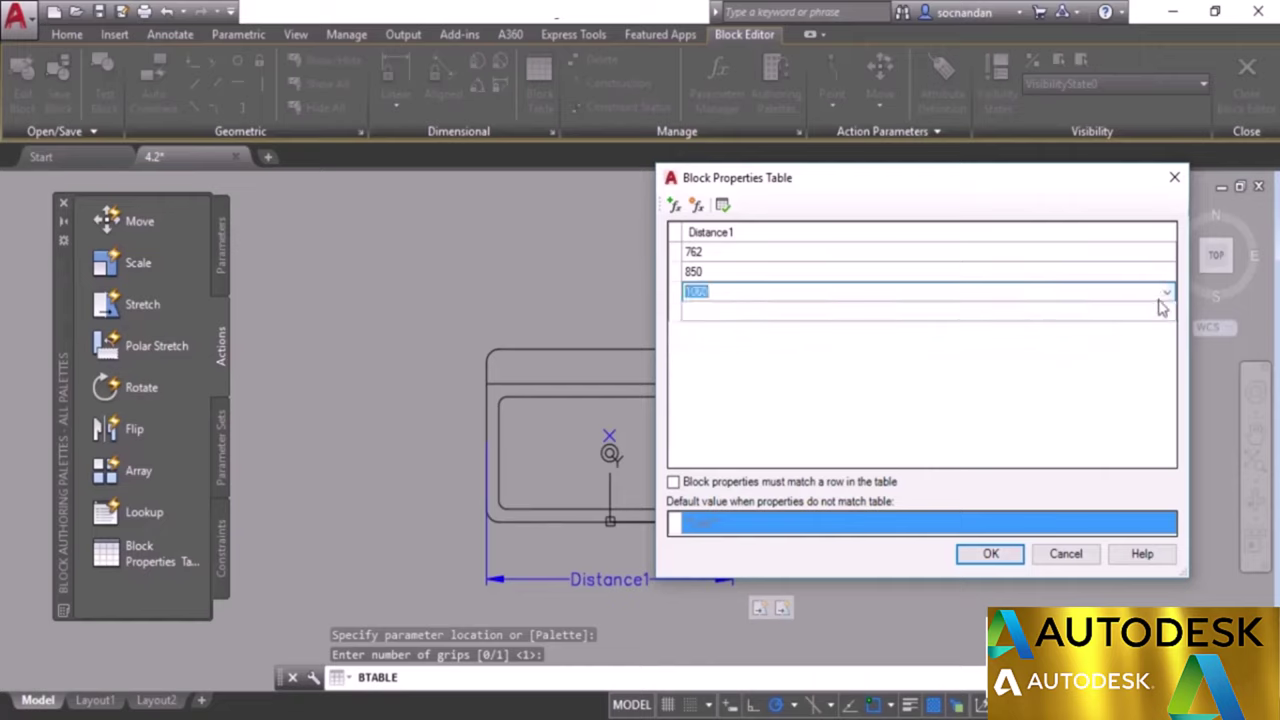
Choose 1600 as the Distance1 value in the fourth row and accept the block properties table.
click(1166, 309)
click(1166, 310)
click(1166, 312)
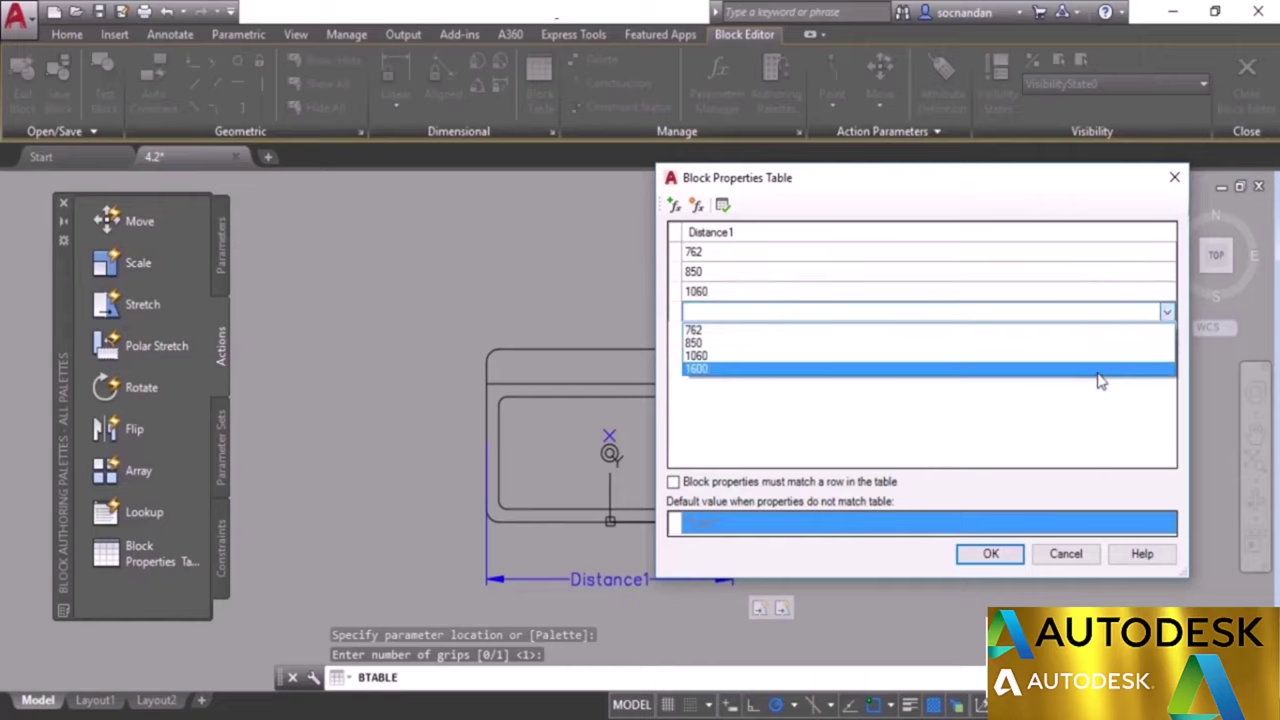
click(1098, 378)
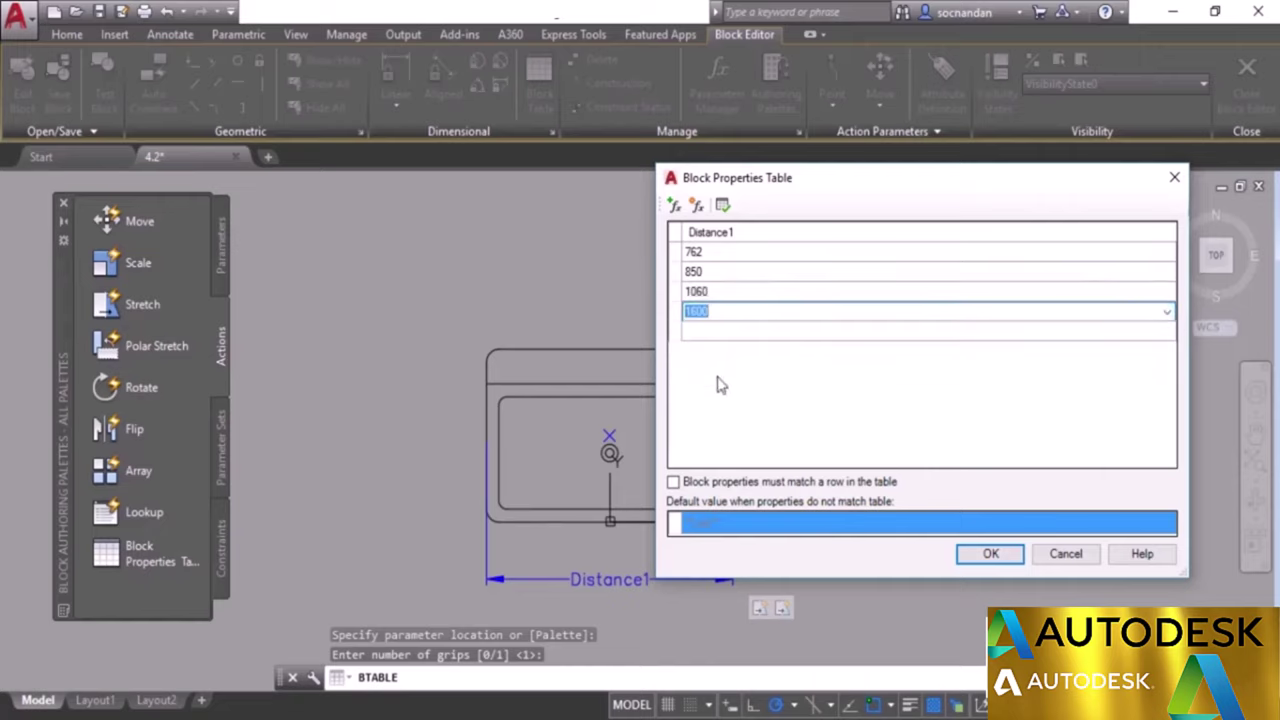
click(982, 556)
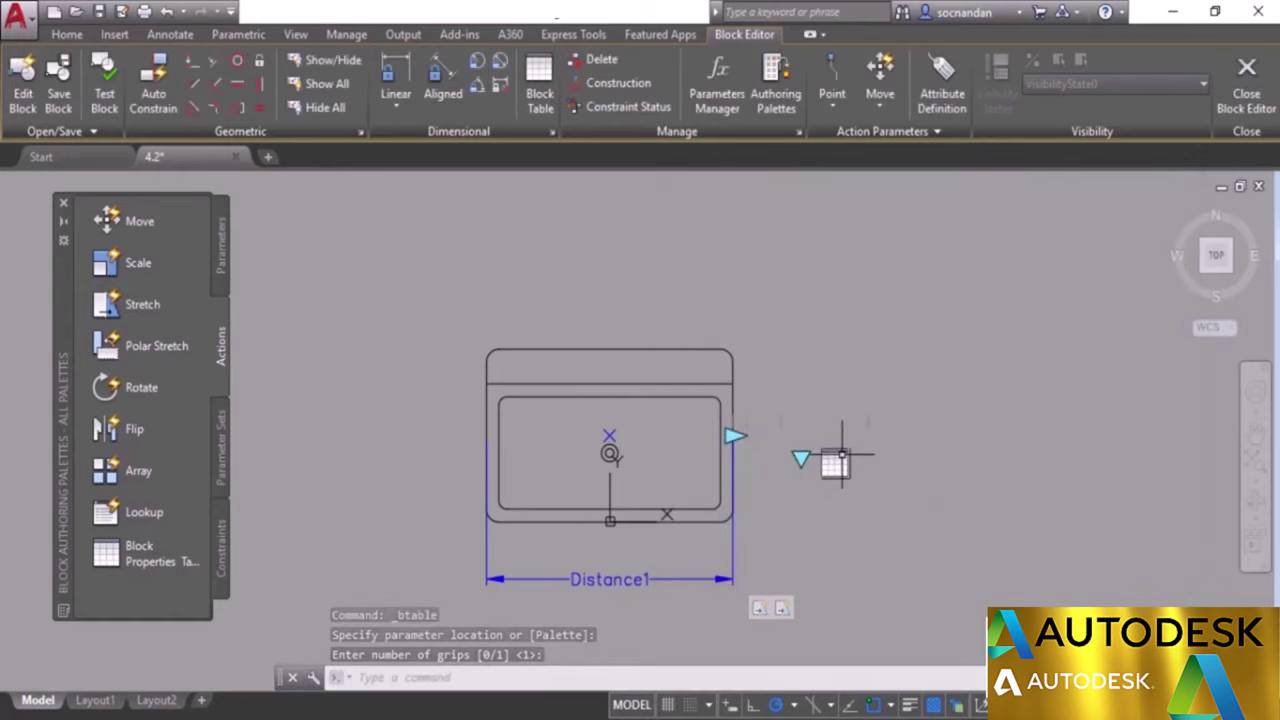
key(Return)
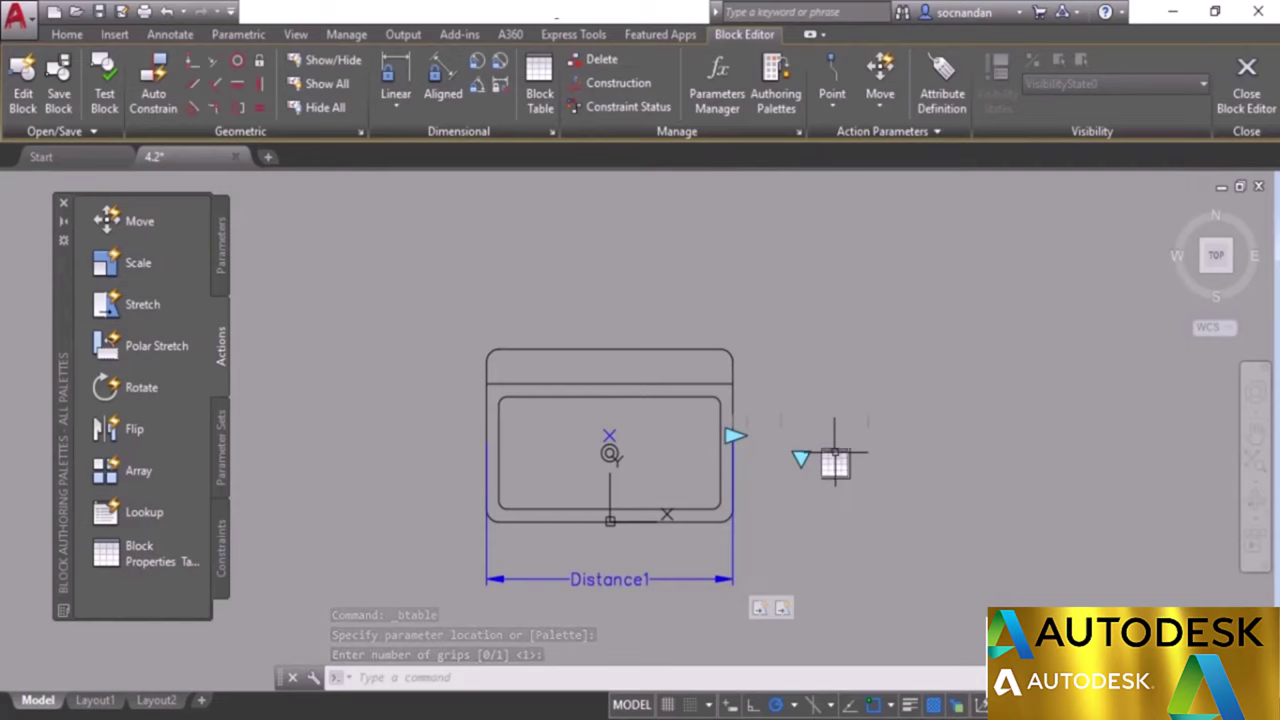
Test the sink block by choosing the table widths 850, 1060 and 1600 one after another.
click(104, 96)
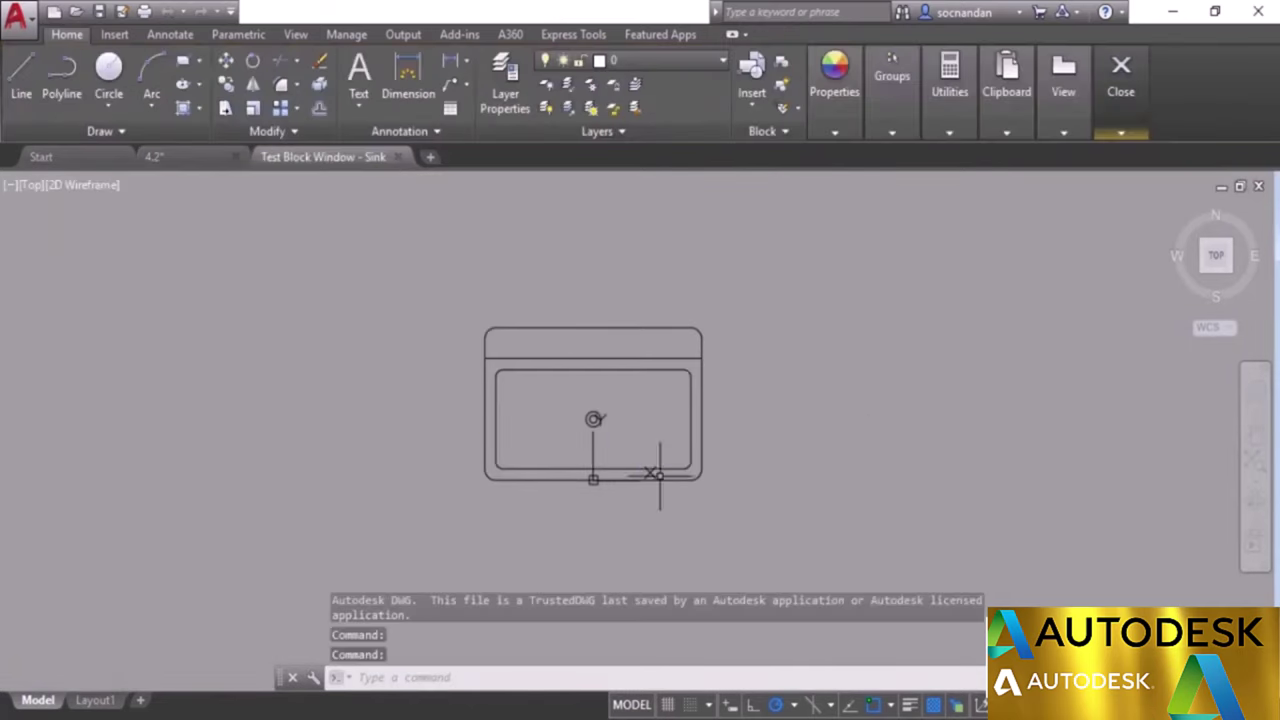
click(687, 478)
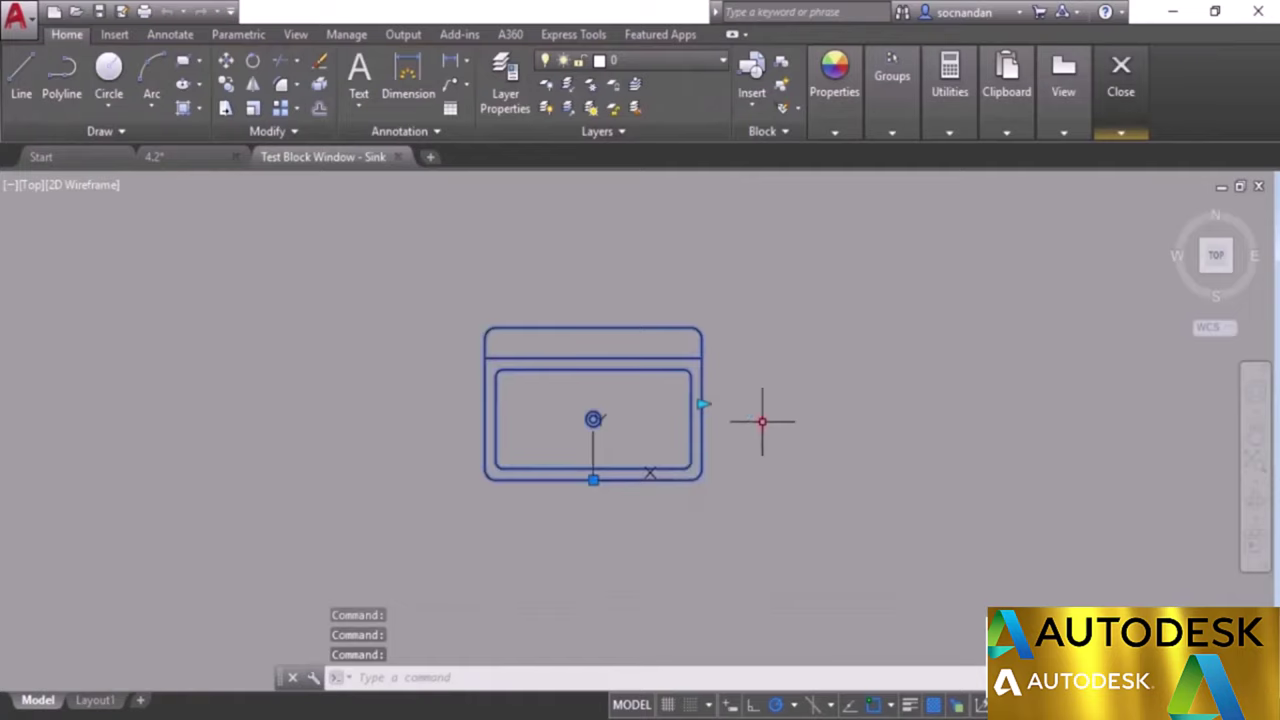
click(762, 422)
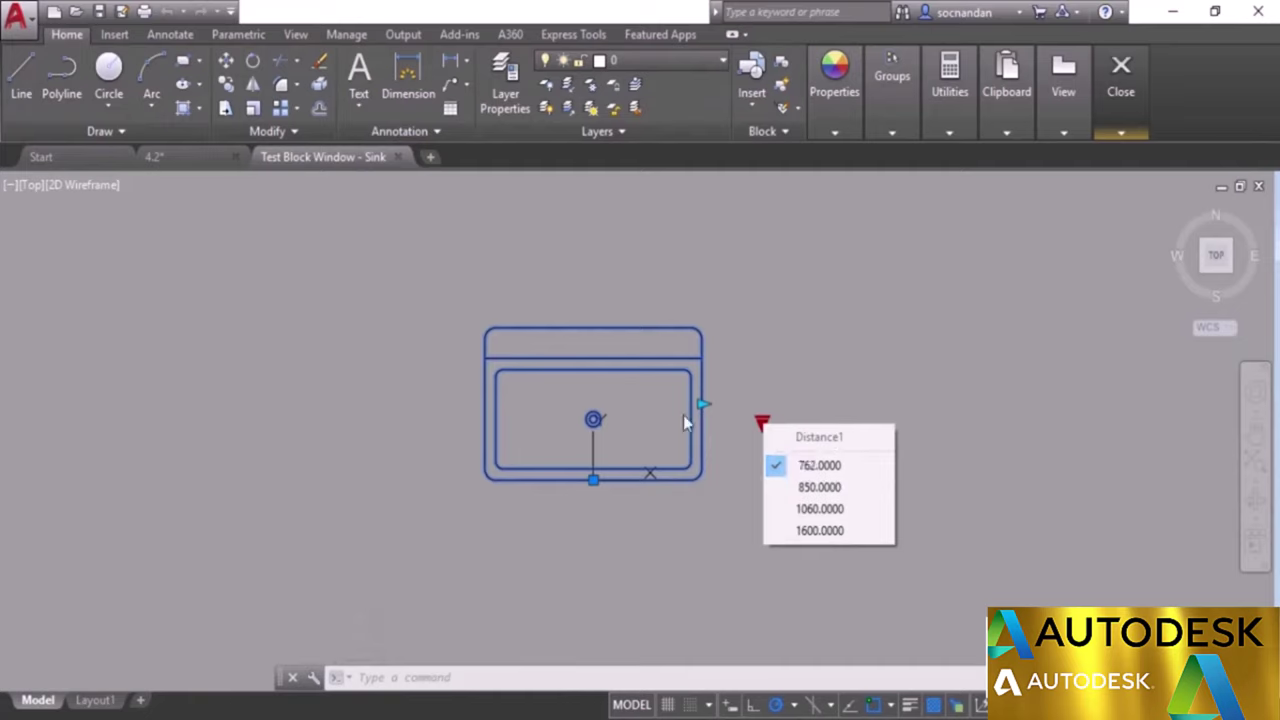
click(845, 490)
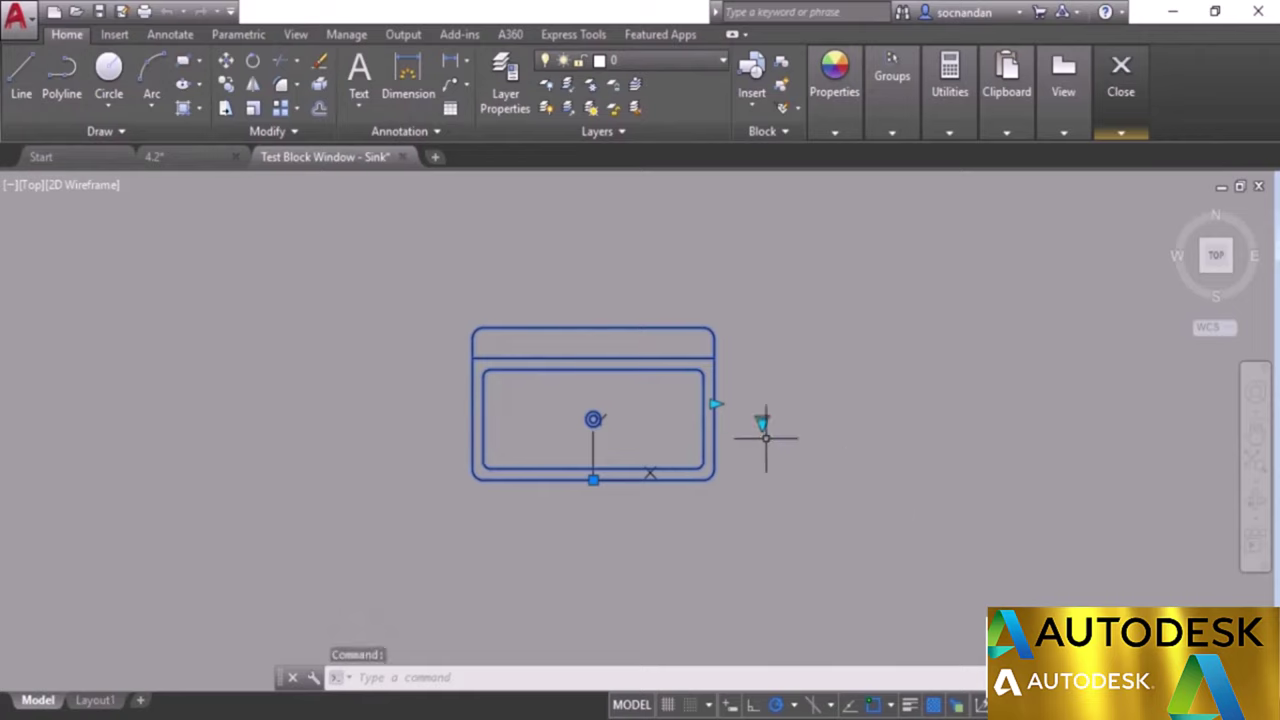
click(763, 424)
click(838, 513)
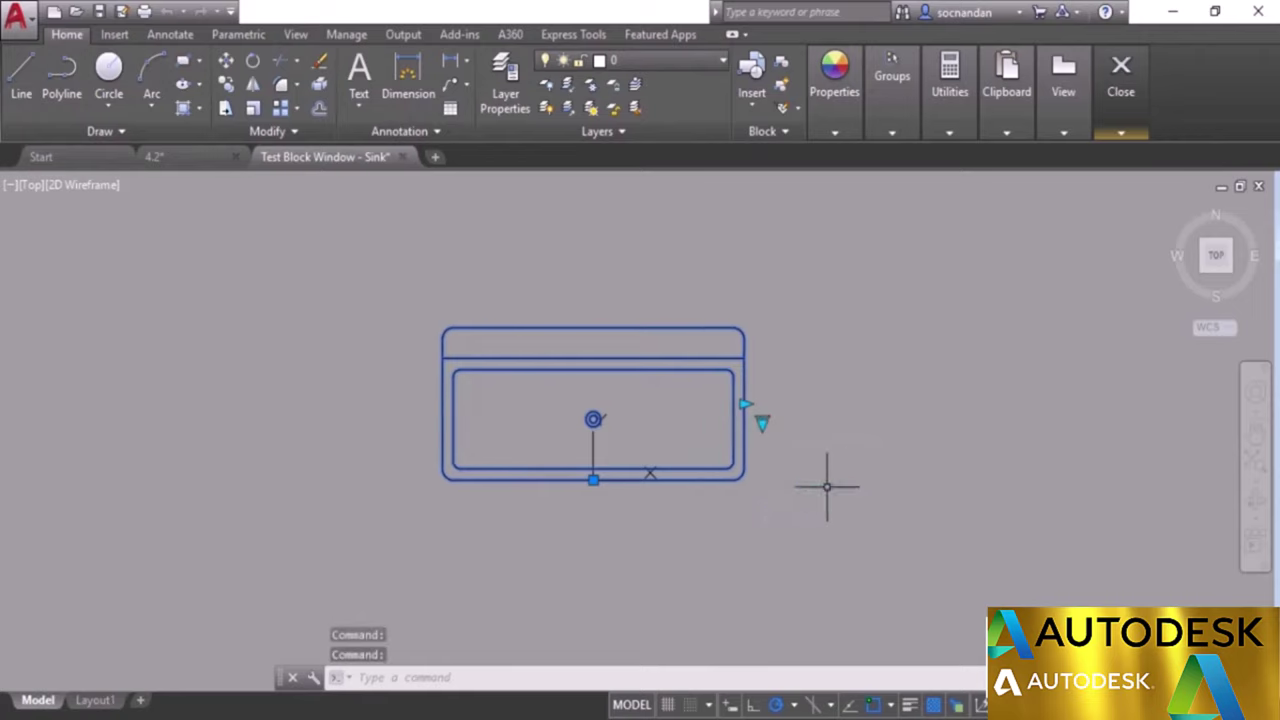
click(763, 422)
click(858, 530)
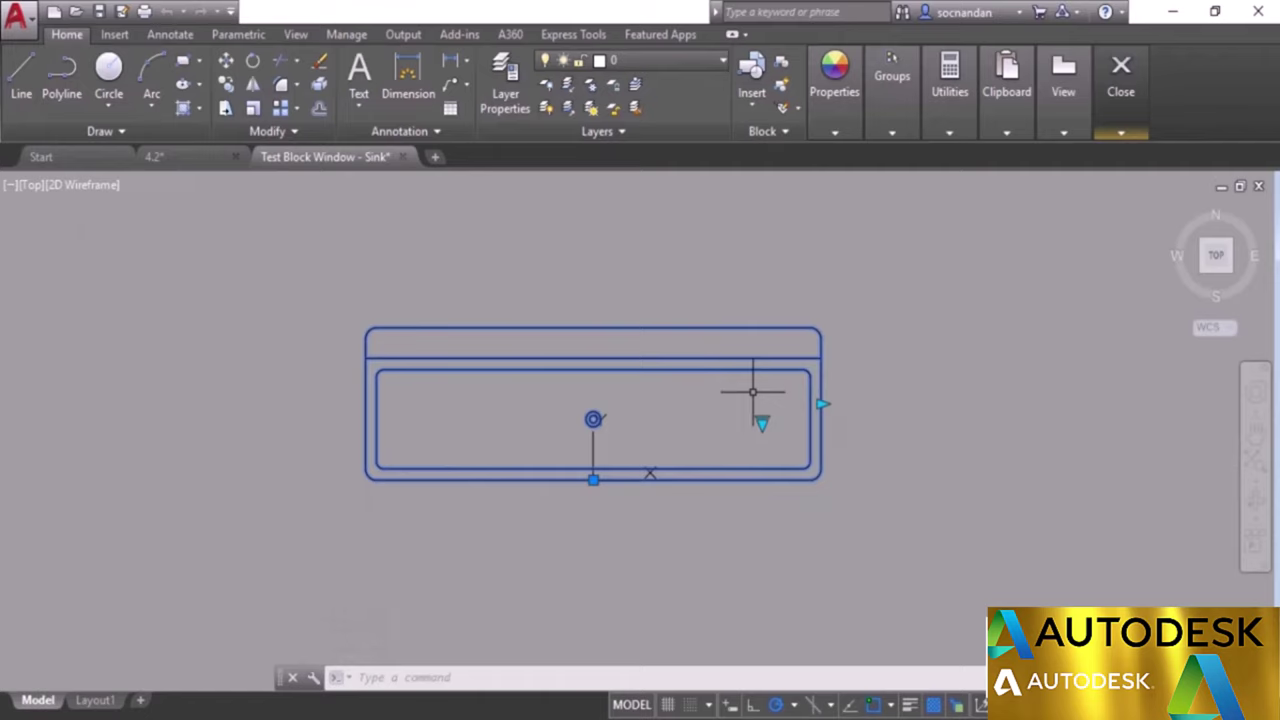
Stretch the test sink back to the 850 width with its linear grip, and close the test.
click(821, 404)
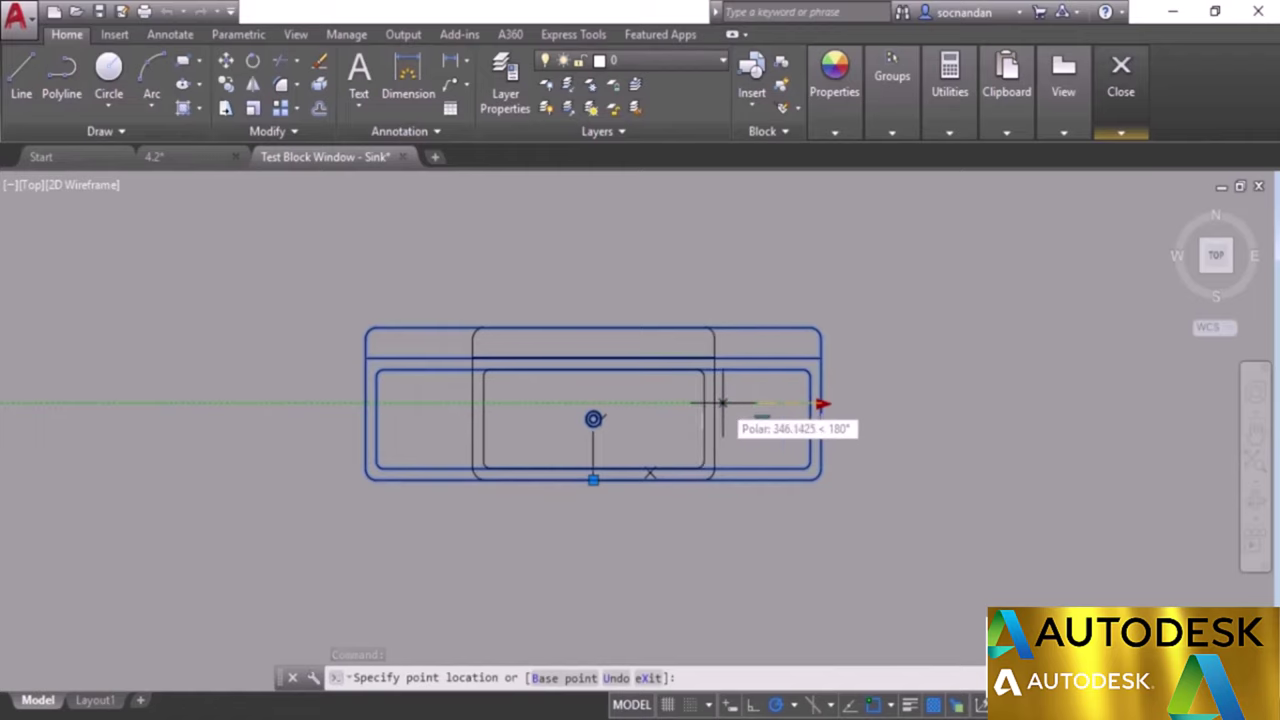
click(722, 403)
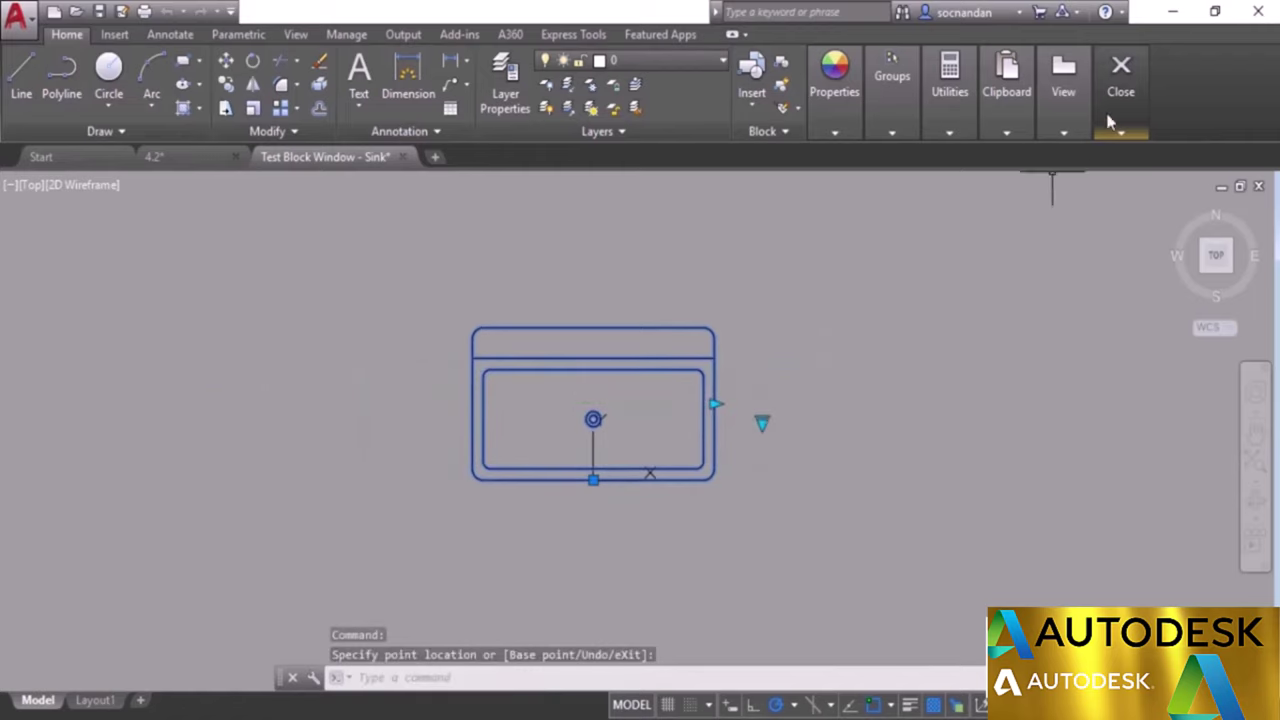
mouse_move(1113, 116)
click(1116, 166)
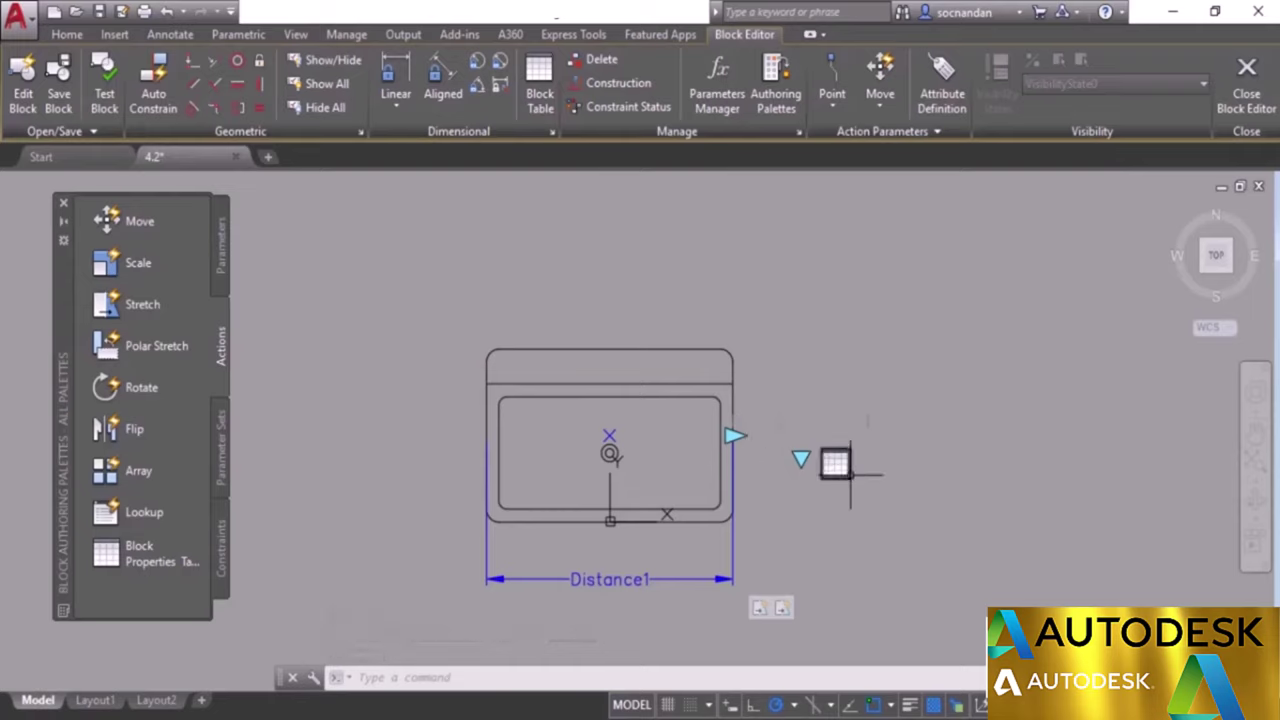
Set the number of grips of the Distance1 linear parameter to 0.
click(731, 551)
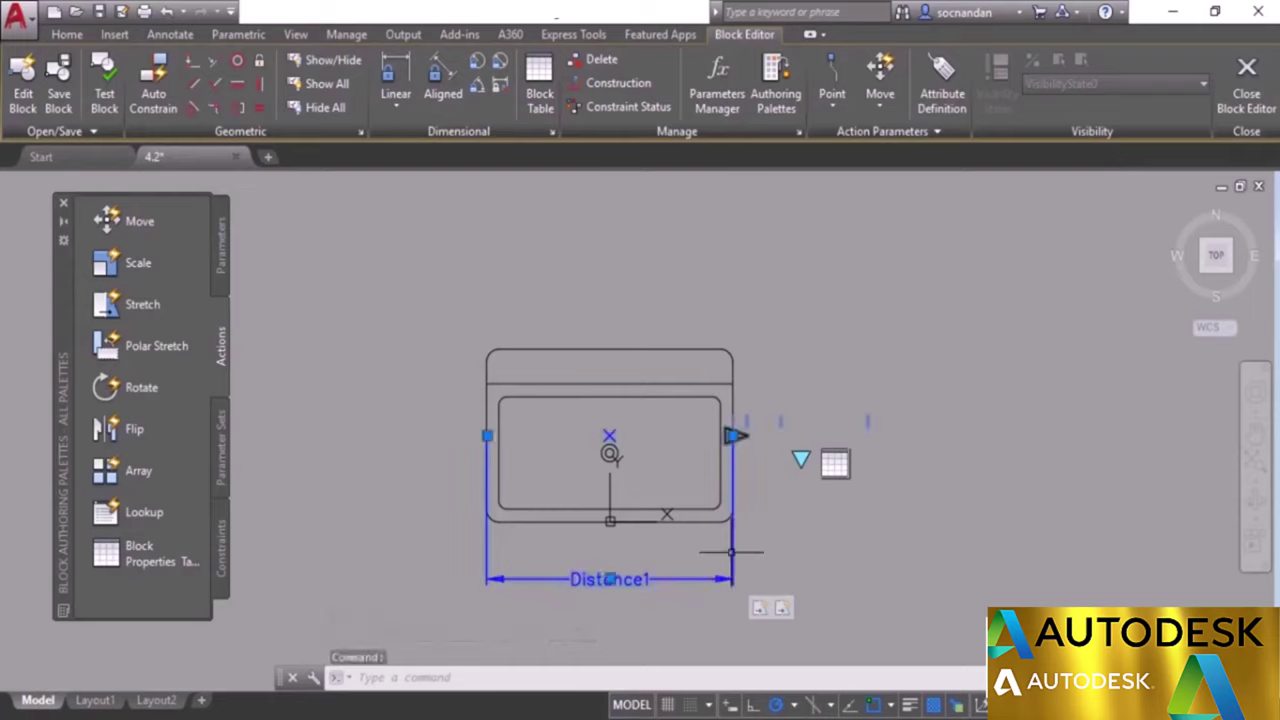
right_click(920, 382)
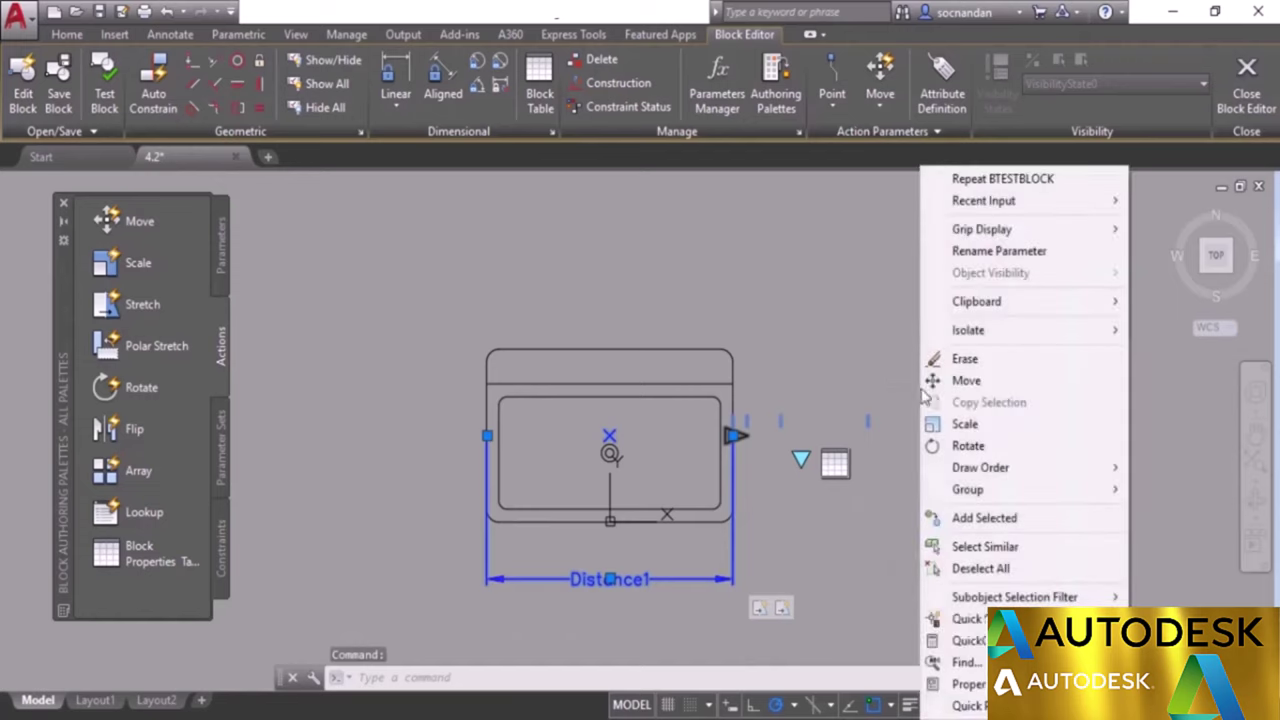
click(950, 685)
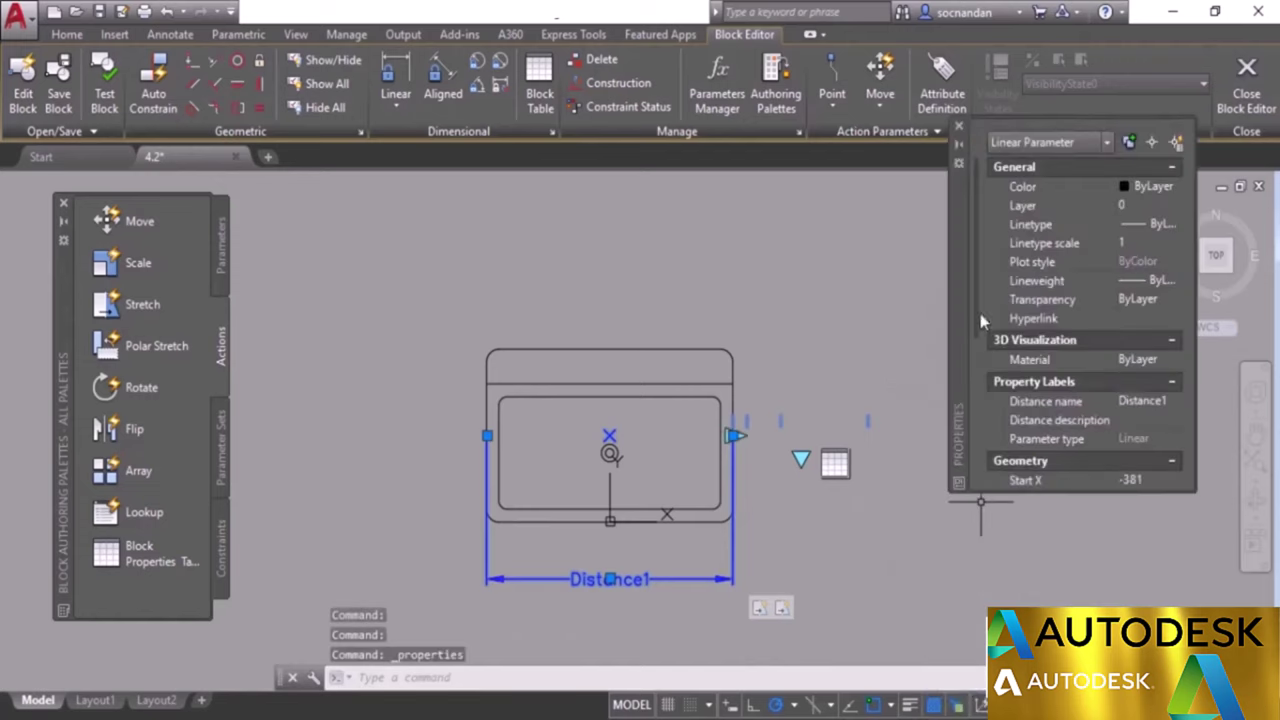
drag(976, 320, 978, 511)
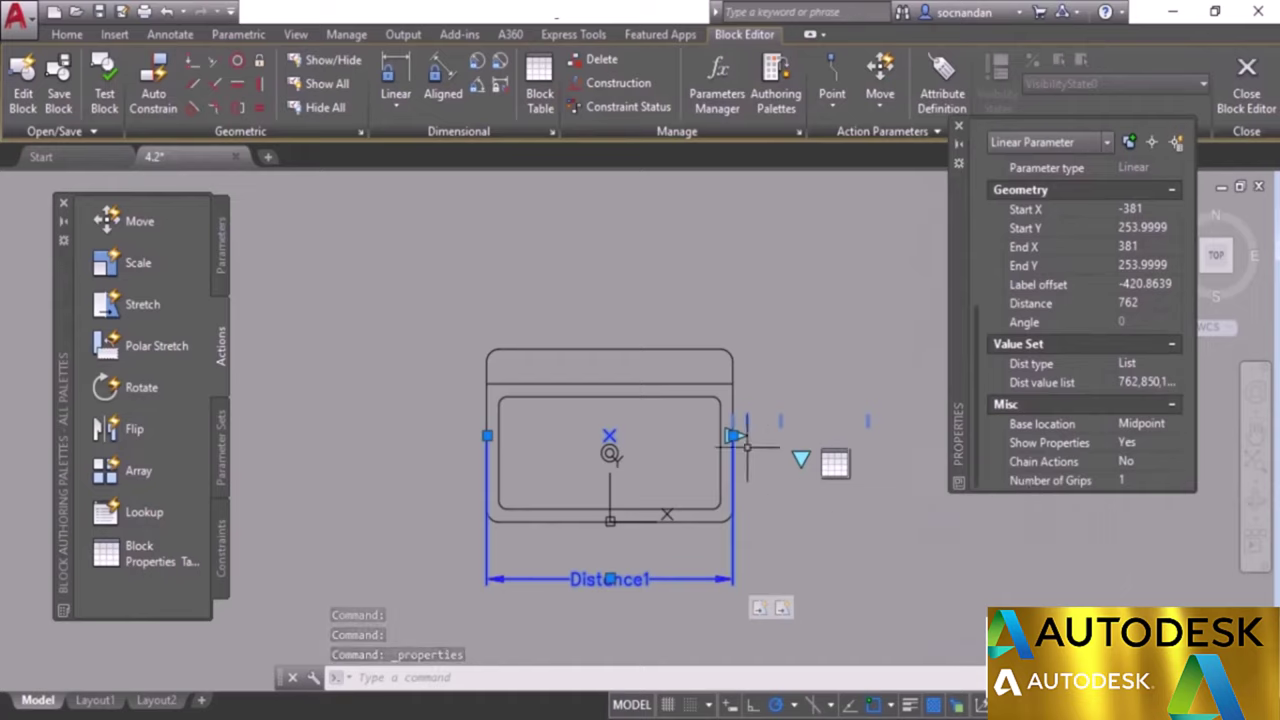
click(1144, 479)
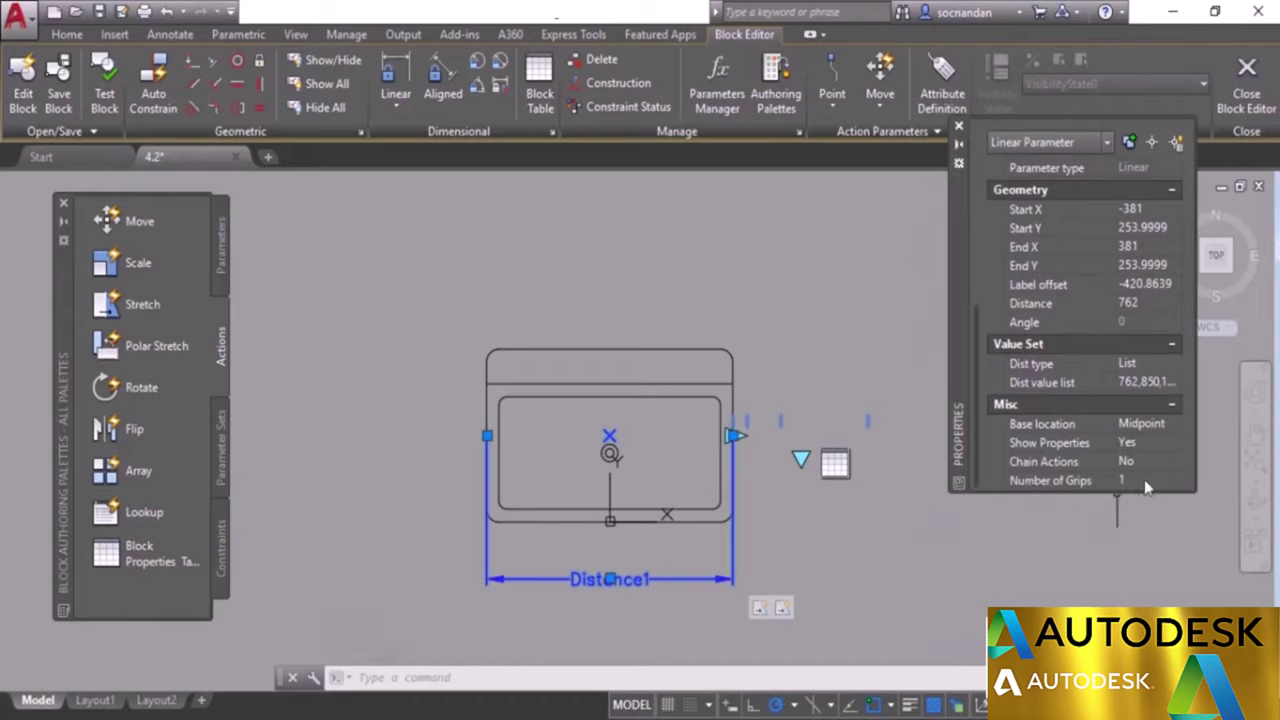
click(1156, 479)
click(1139, 500)
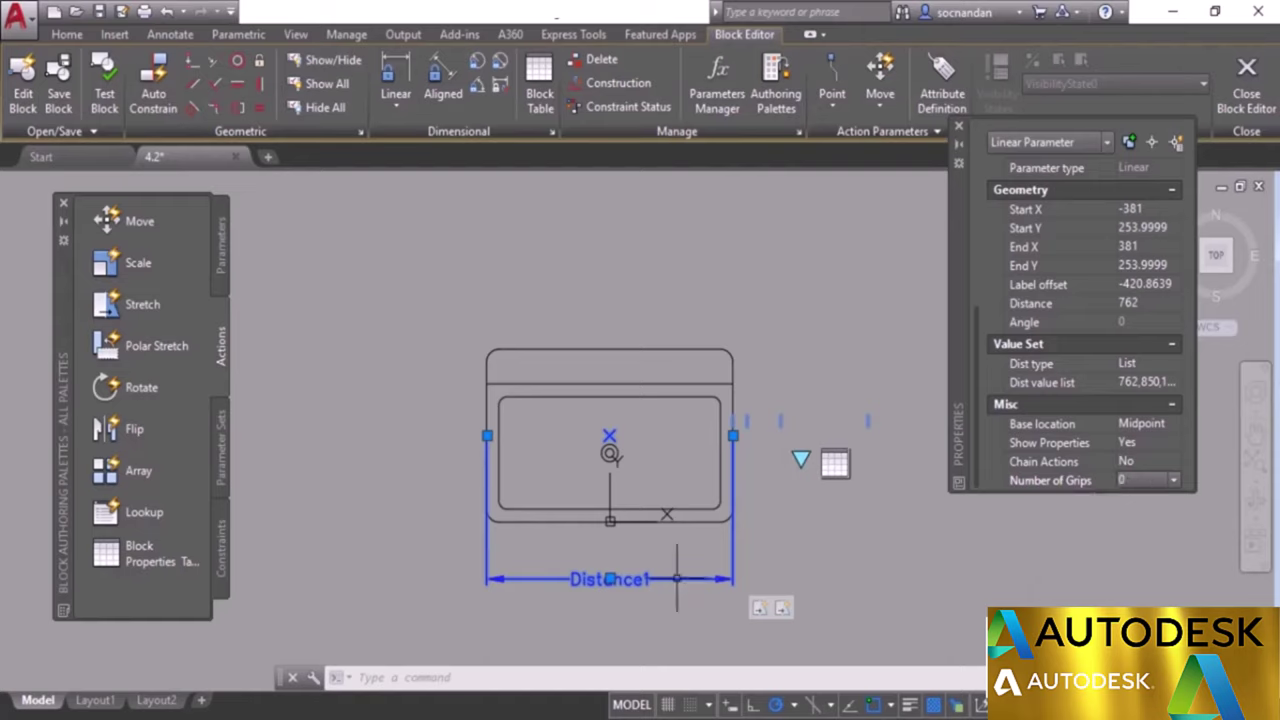
click(958, 126)
key(Escape)
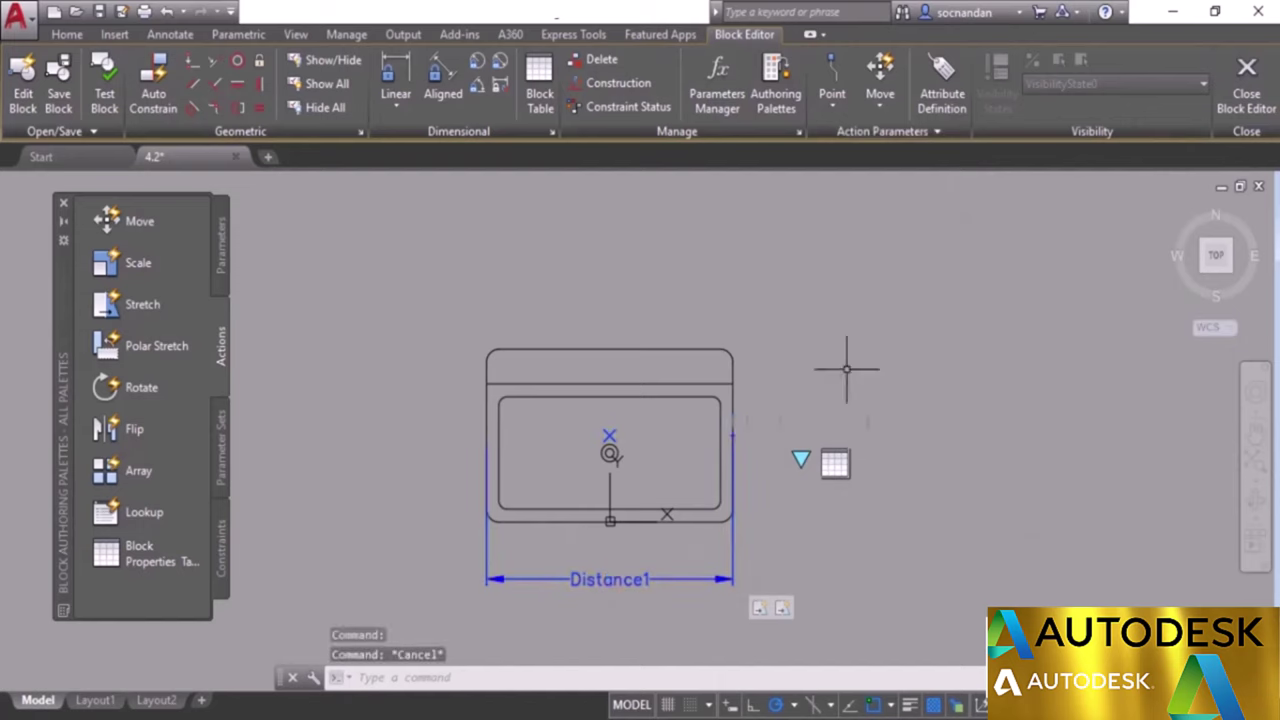
Test the sink block again, choosing the widths 850 and 1060 from its properties table grip.
click(104, 97)
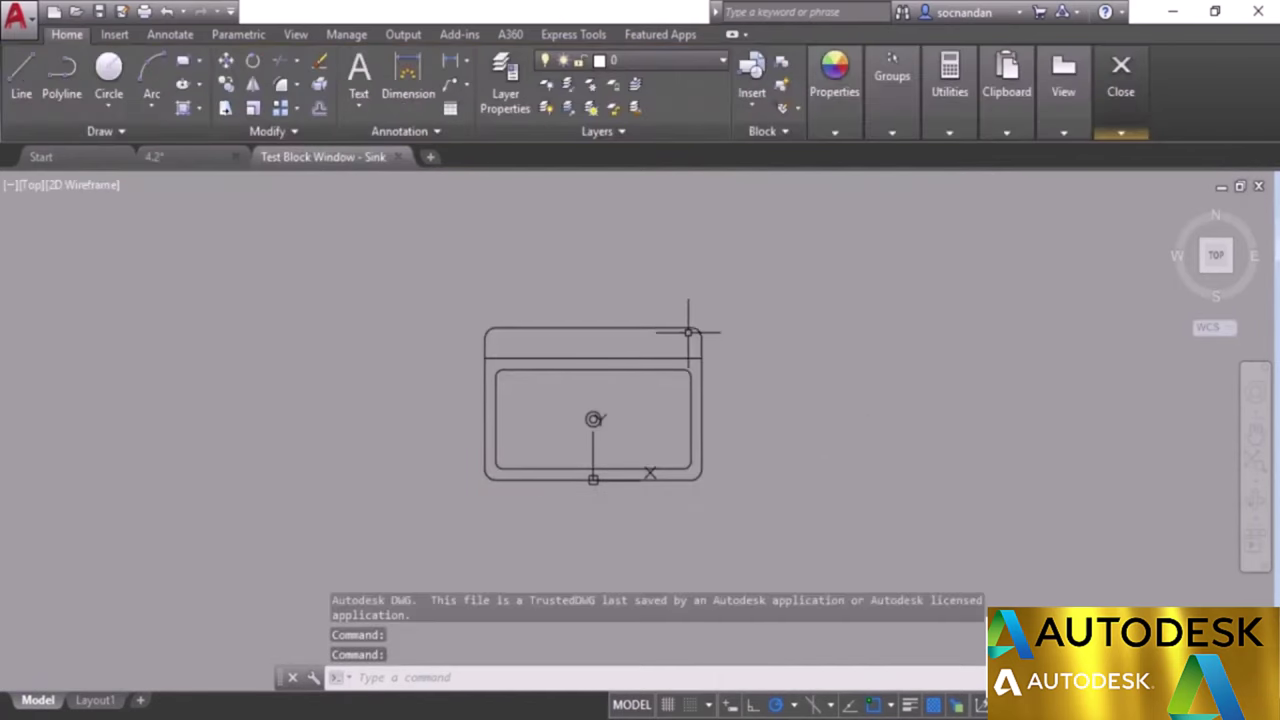
click(681, 369)
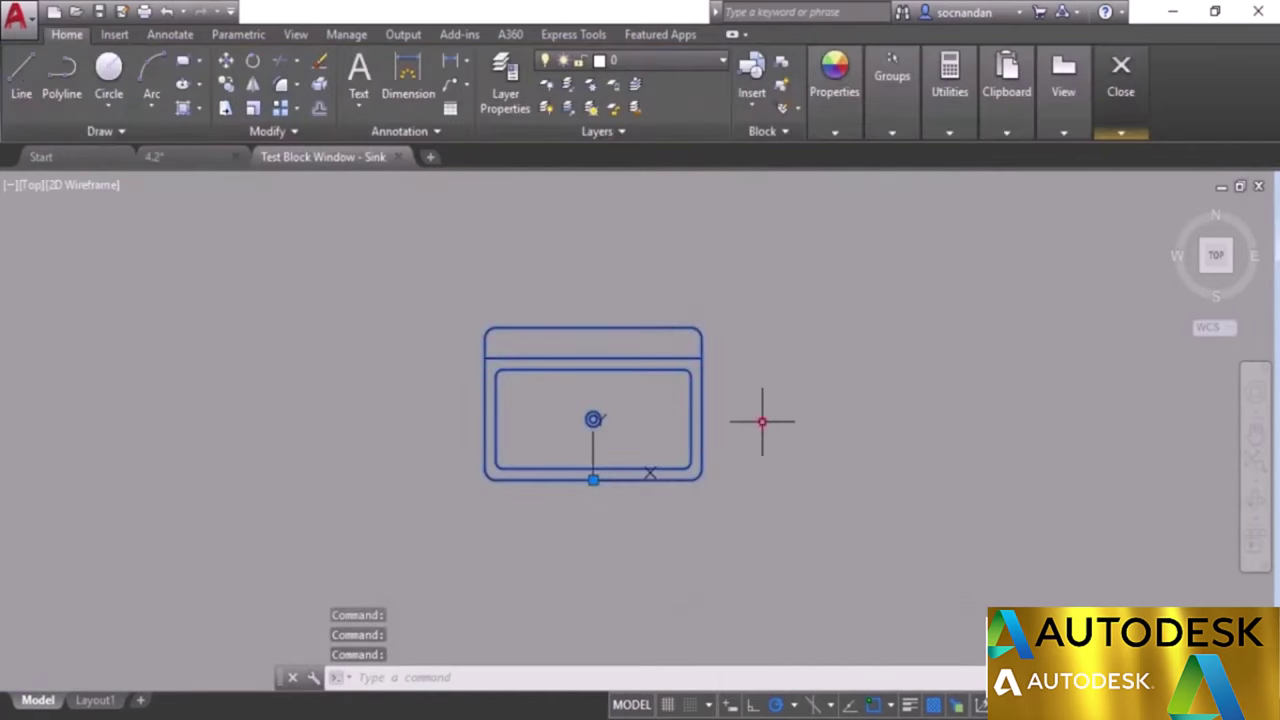
click(762, 423)
click(812, 483)
click(759, 418)
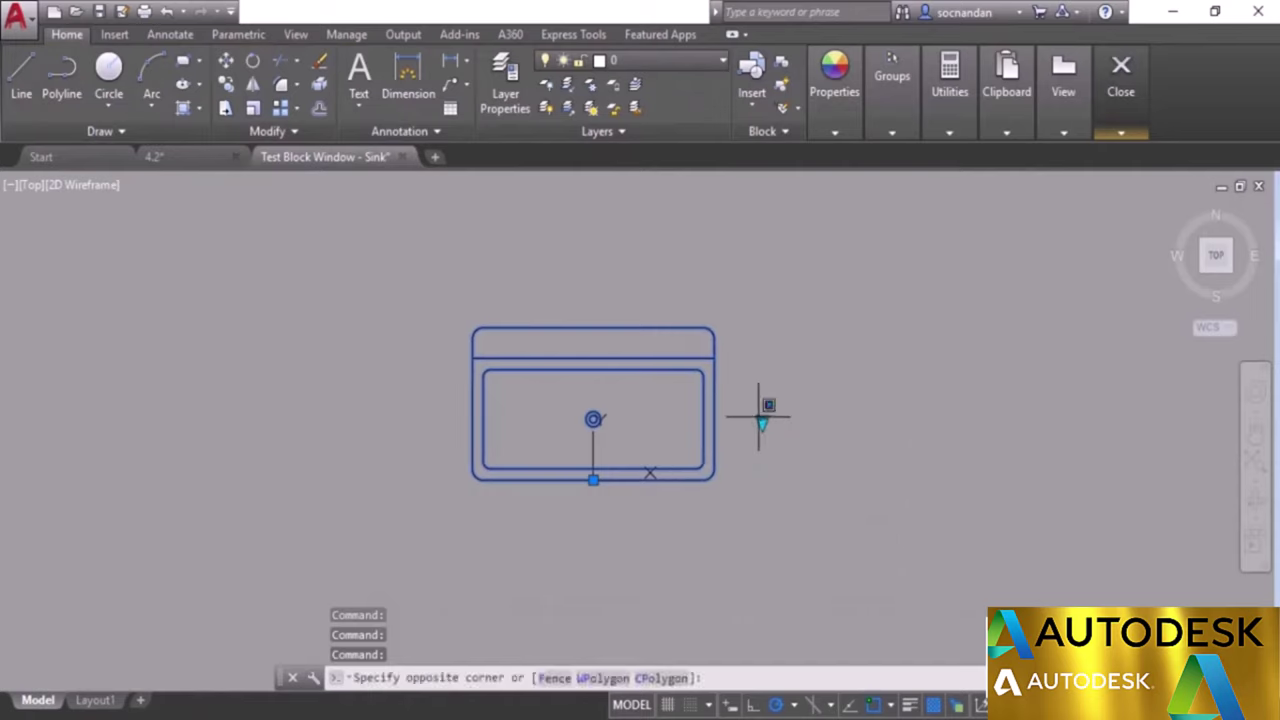
click(762, 423)
click(817, 505)
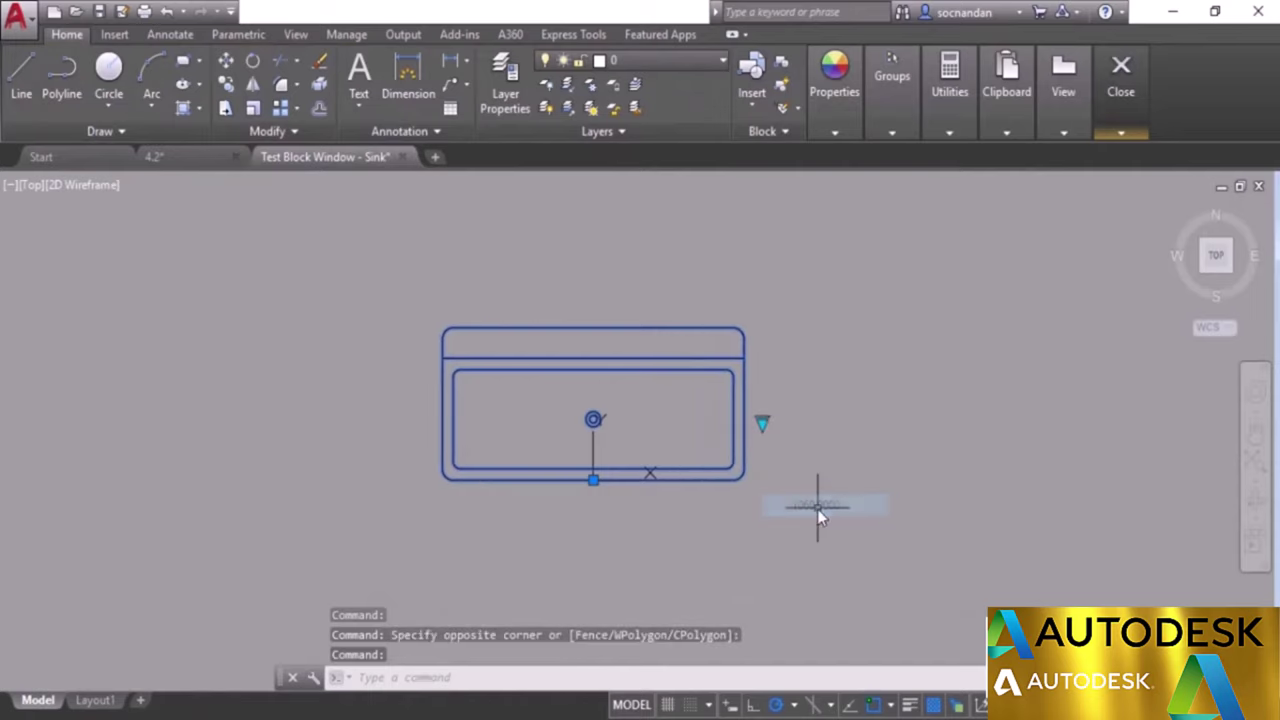
Close the test and leave the block editor, saving the parameter changes to the sink block.
click(1121, 80)
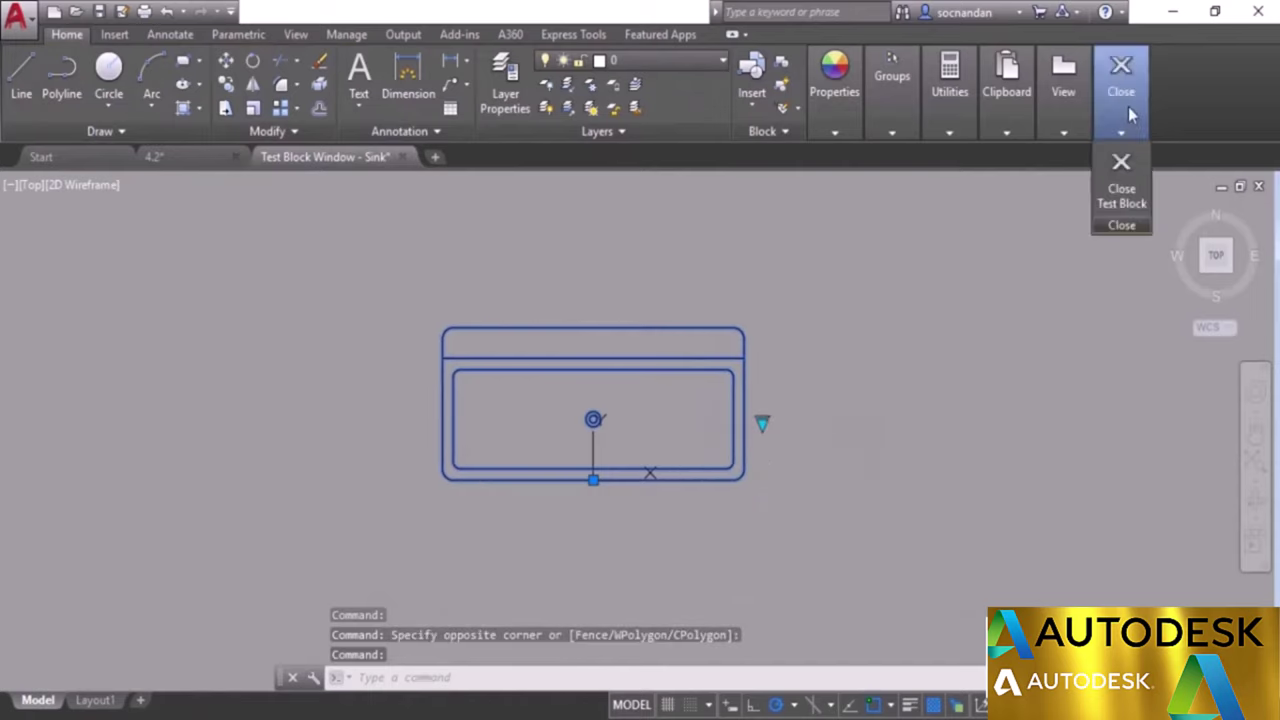
click(1122, 195)
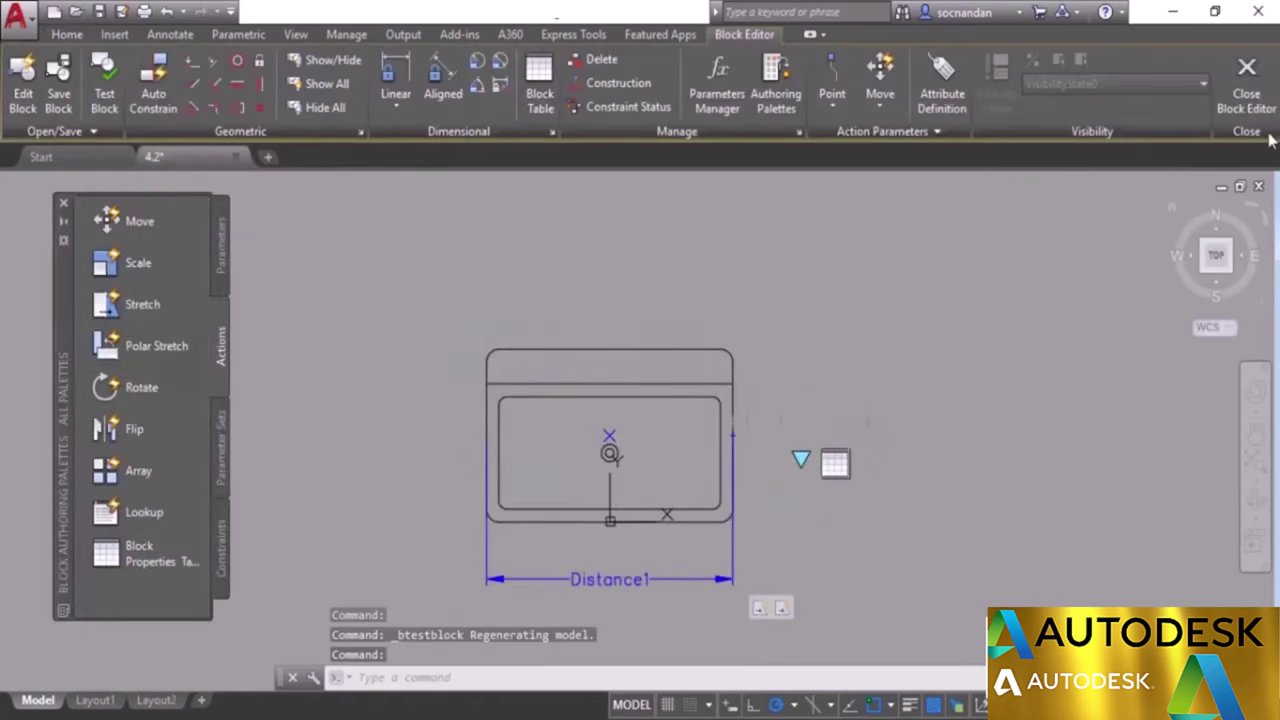
click(1246, 85)
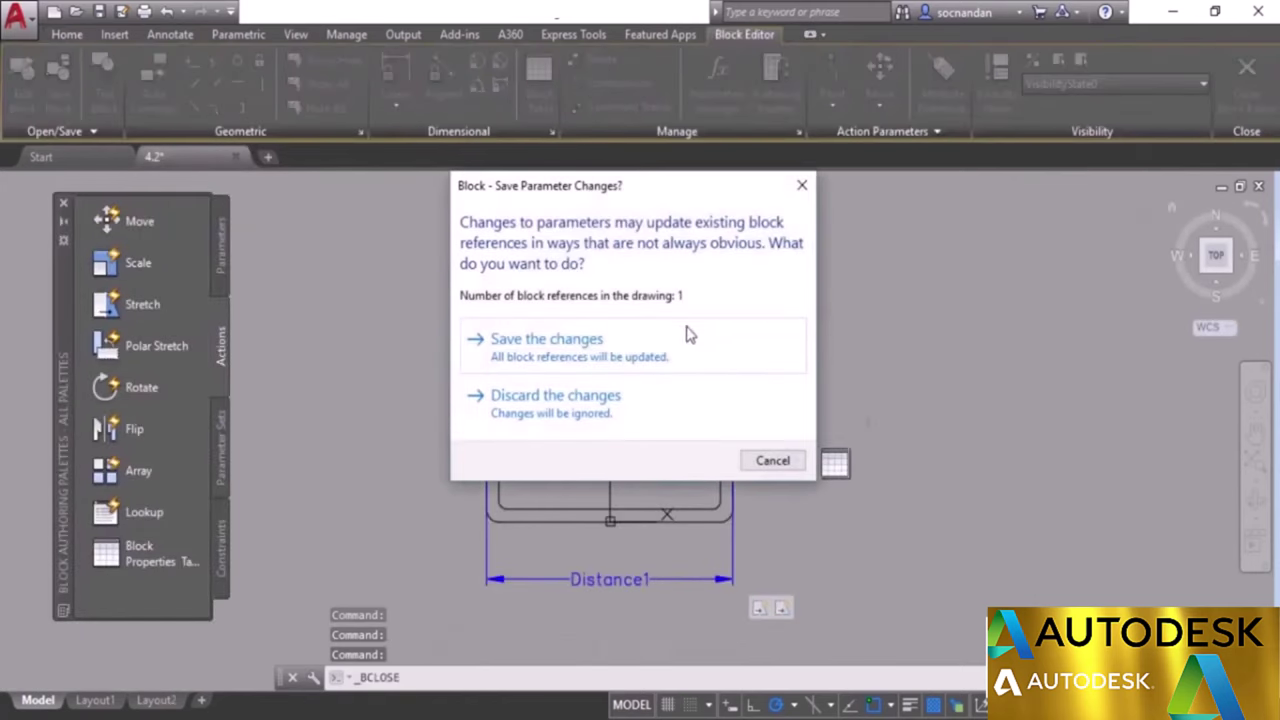
click(598, 343)
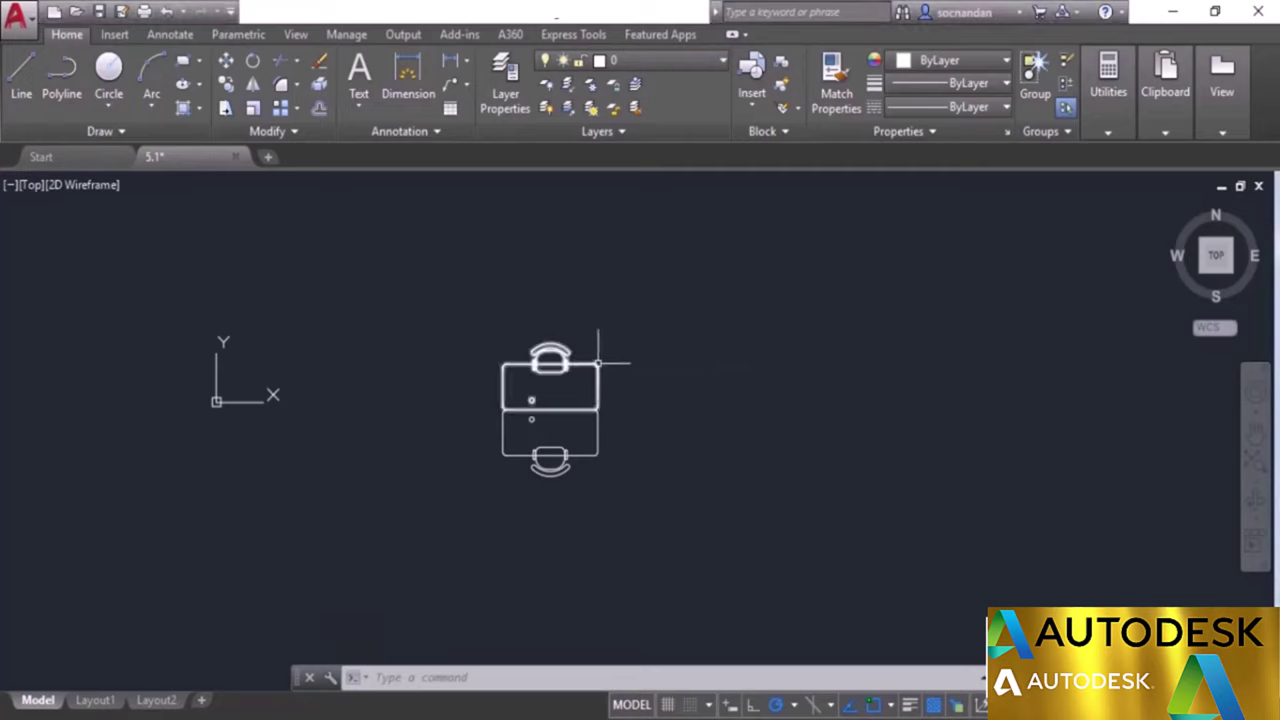
Look up the Table Set block among the insertable blocks of drawing 5.1.
mouse_move(598, 362)
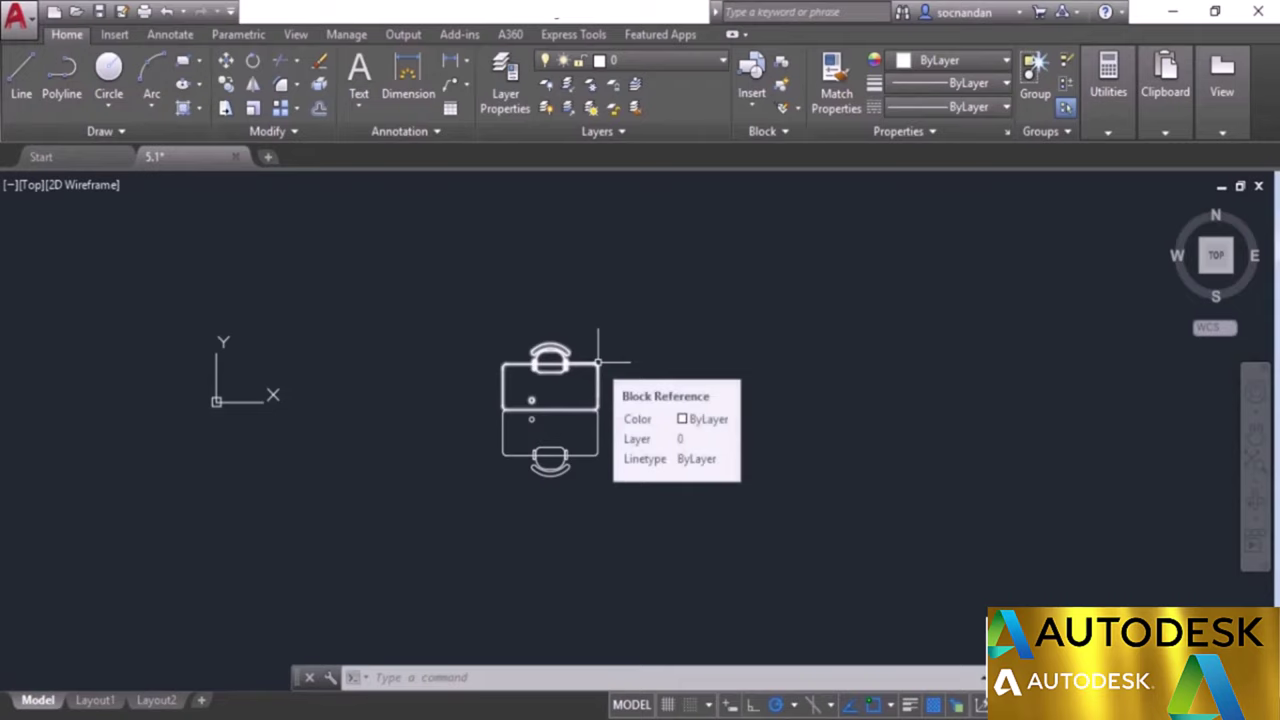
click(752, 107)
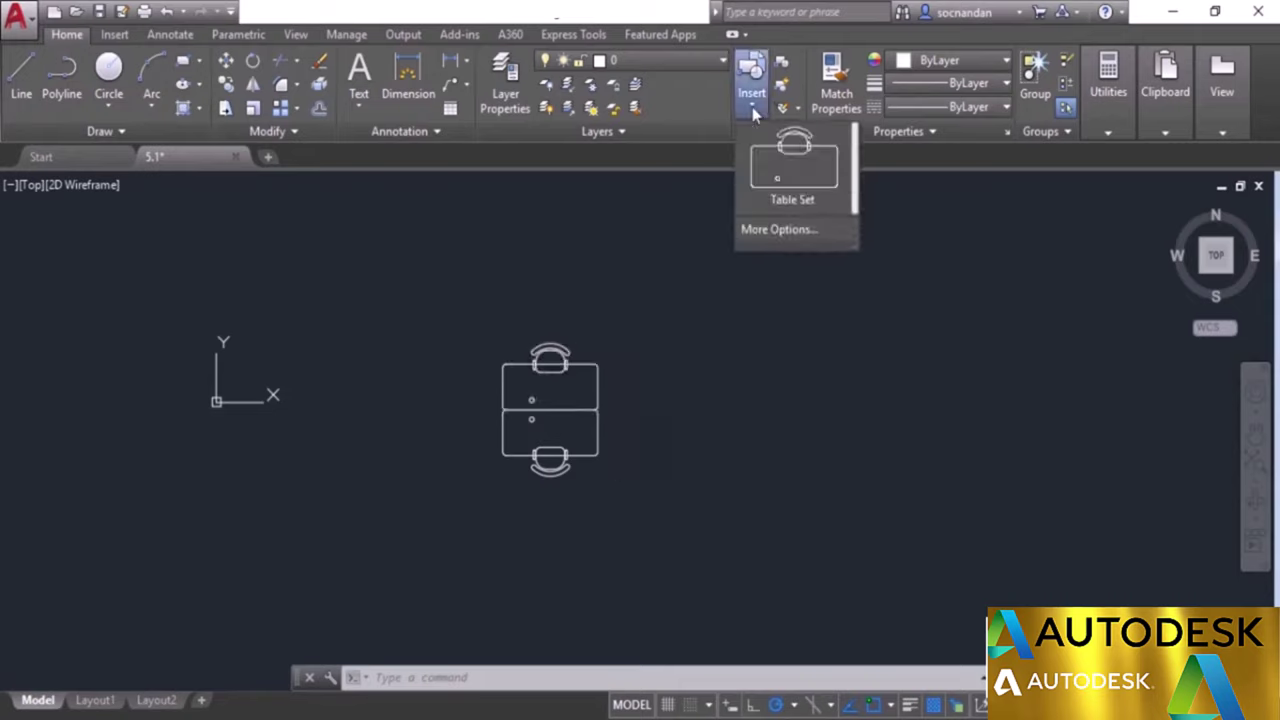
click(766, 178)
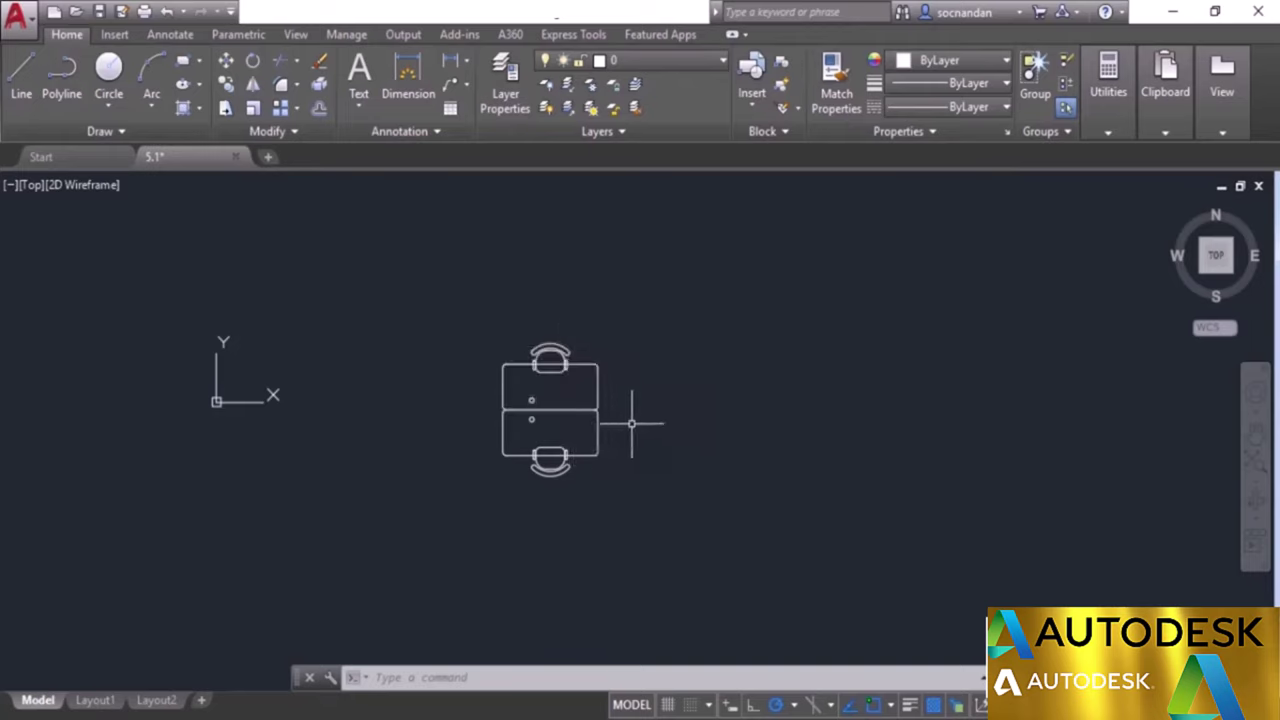
Start a block definition named Array set with its base point at the middle of the edge shared by the two tables.
middle_drag(628, 420, 606, 397)
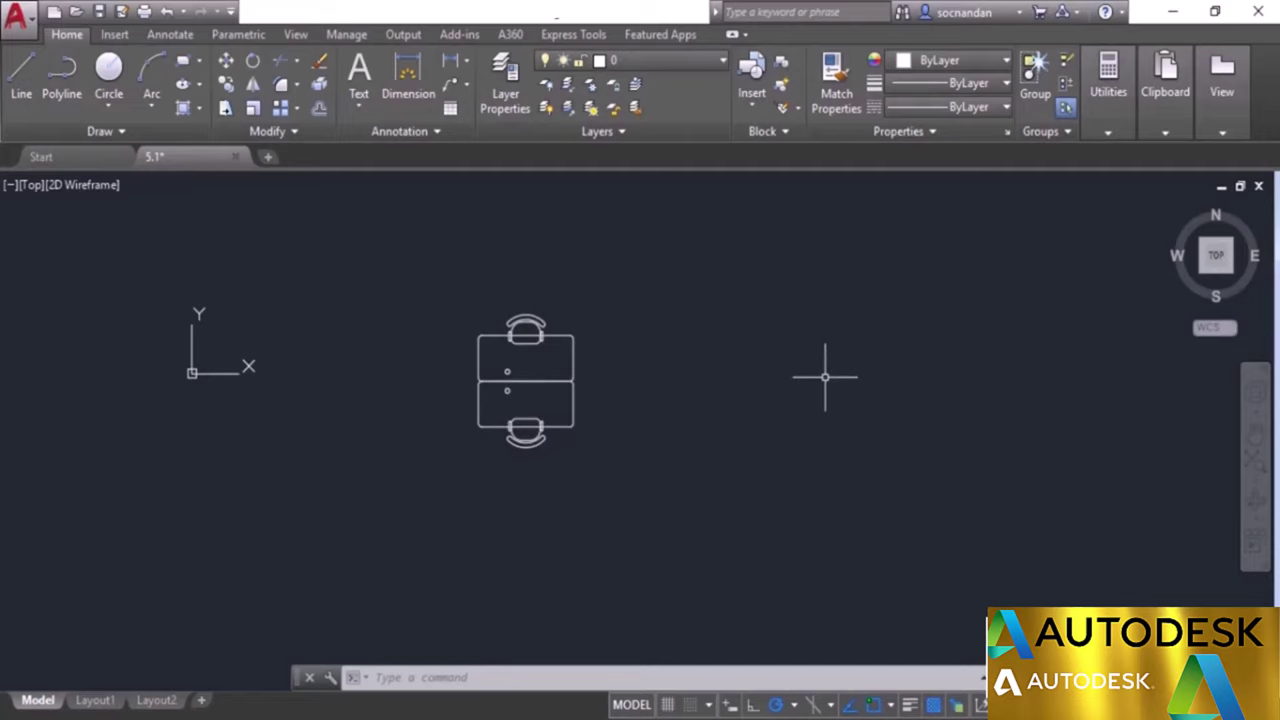
click(783, 66)
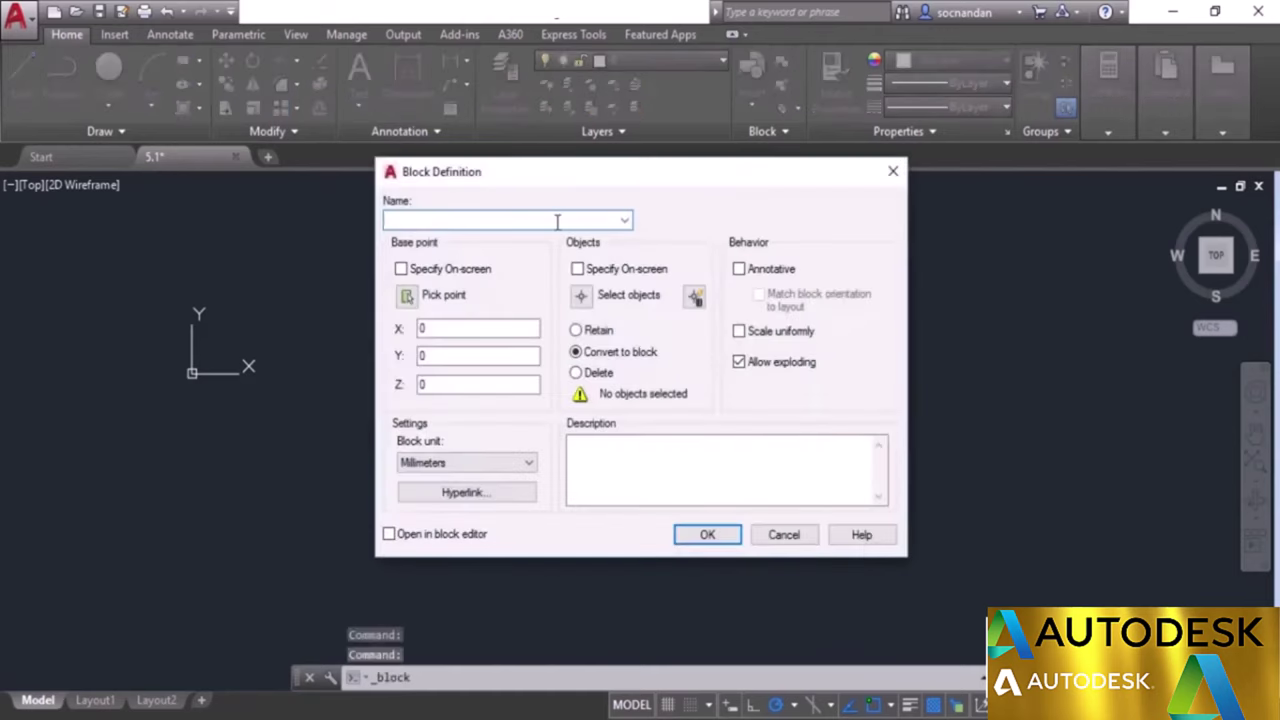
text(A)
text(rray set)
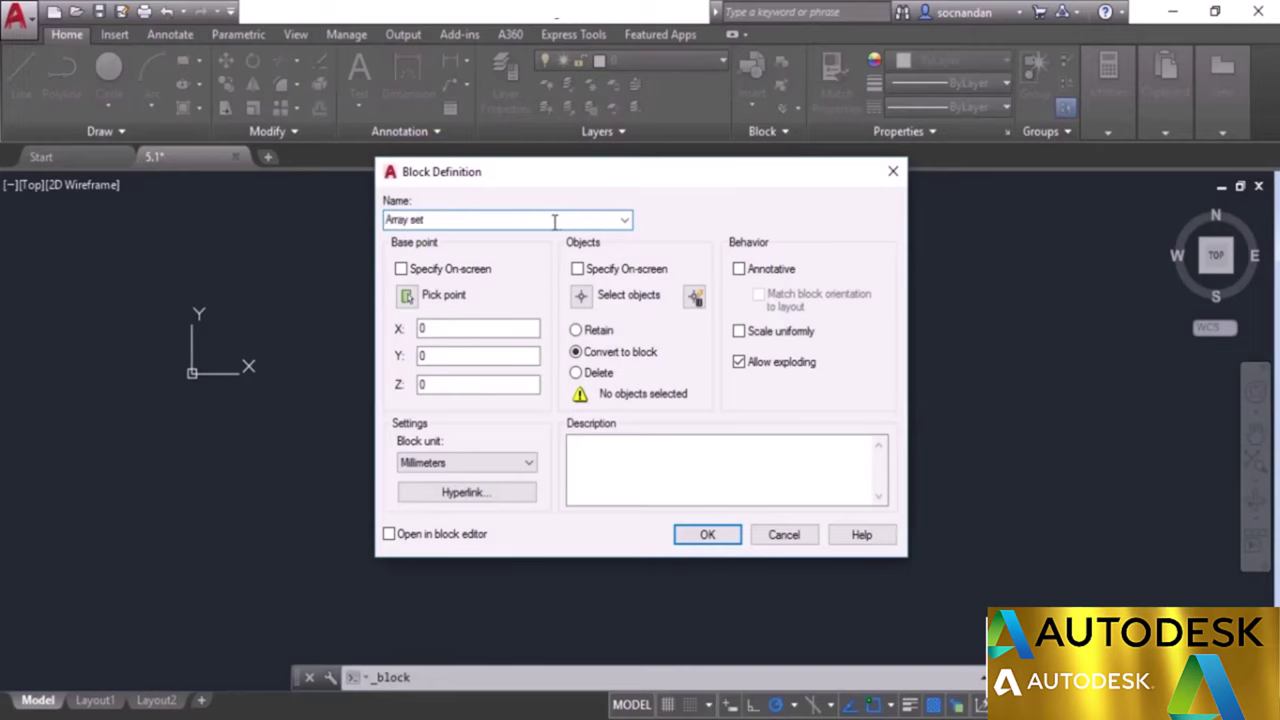
click(407, 295)
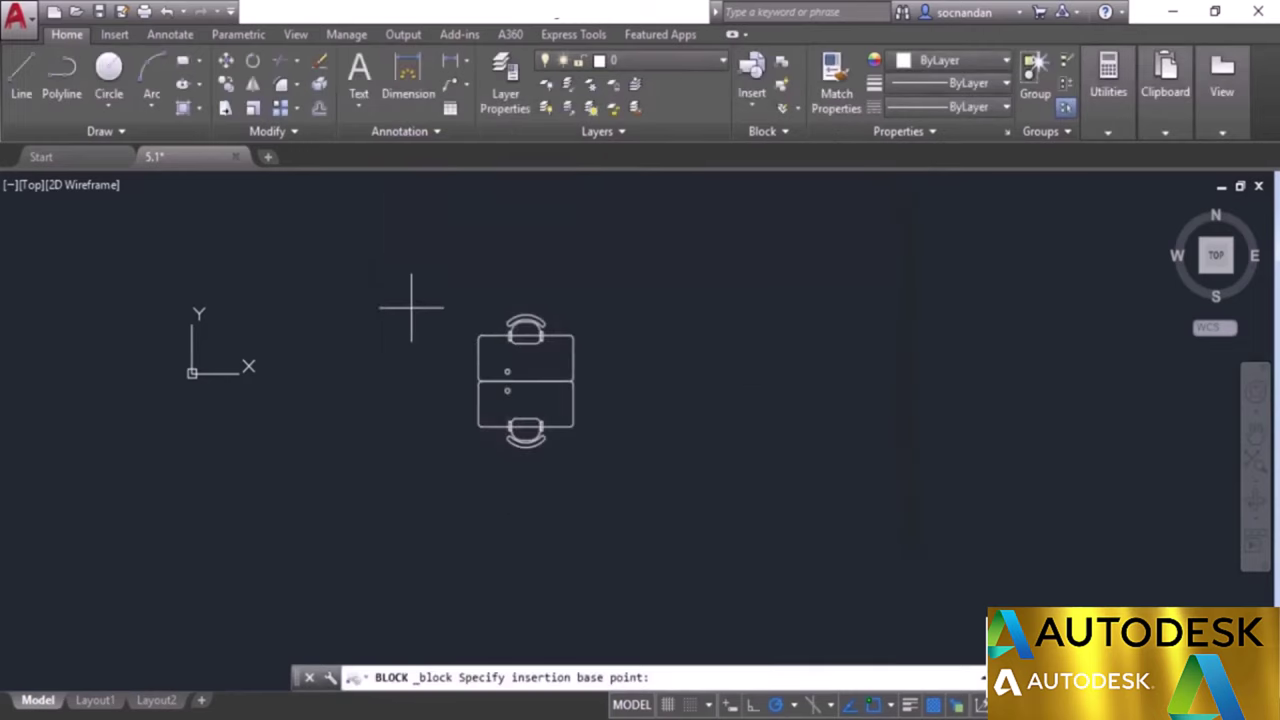
click(525, 381)
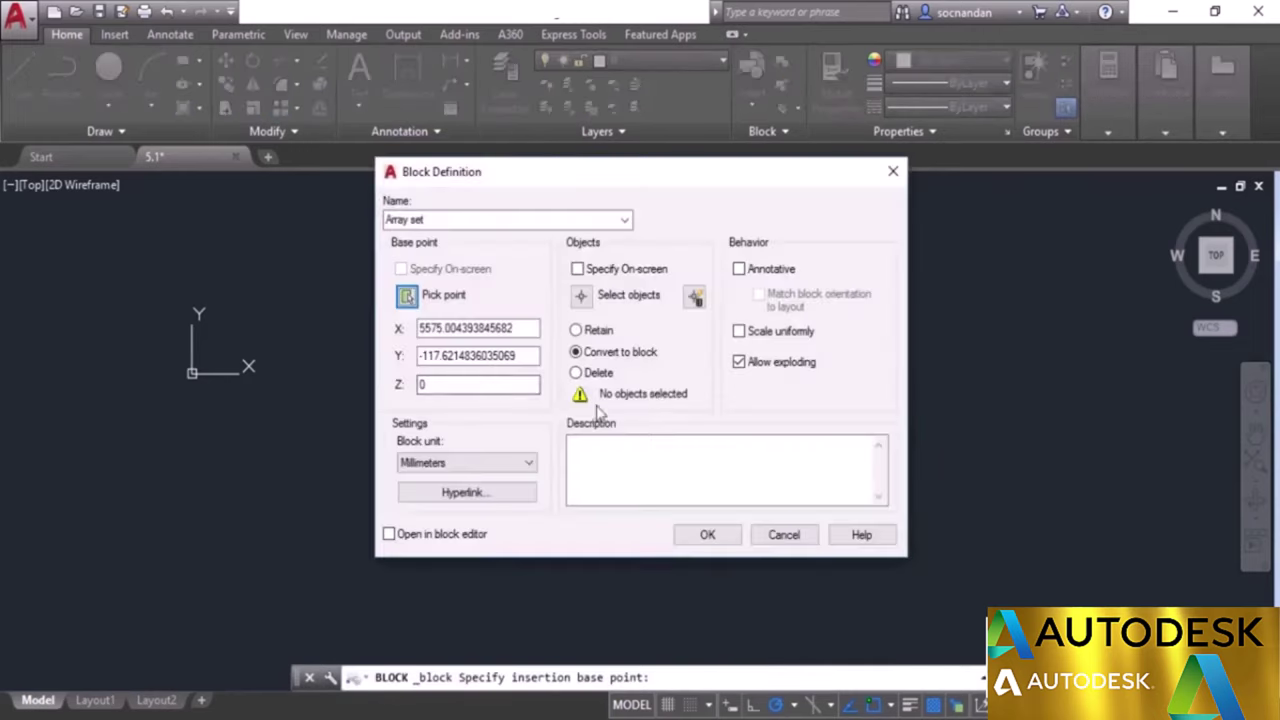
Select both table-and-chair objects for the Array set block, and create it with opening in the block editor enabled.
click(580, 531)
click(606, 475)
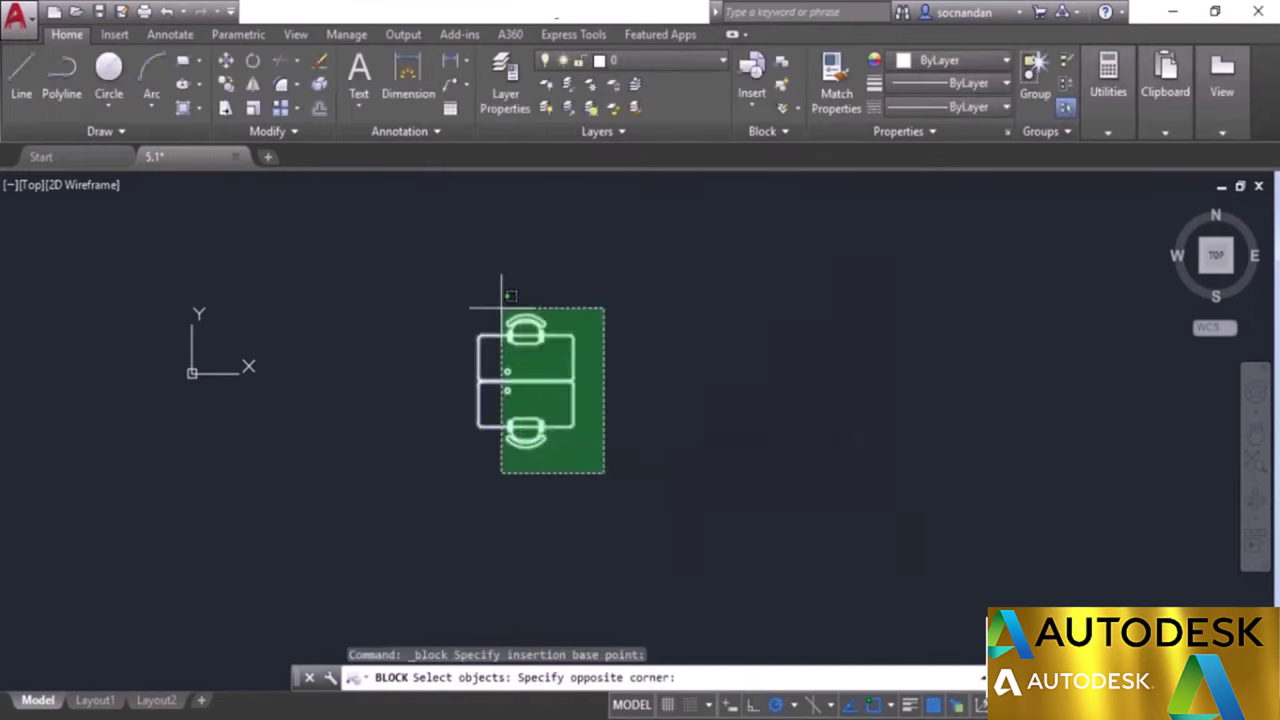
click(503, 287)
key(Return)
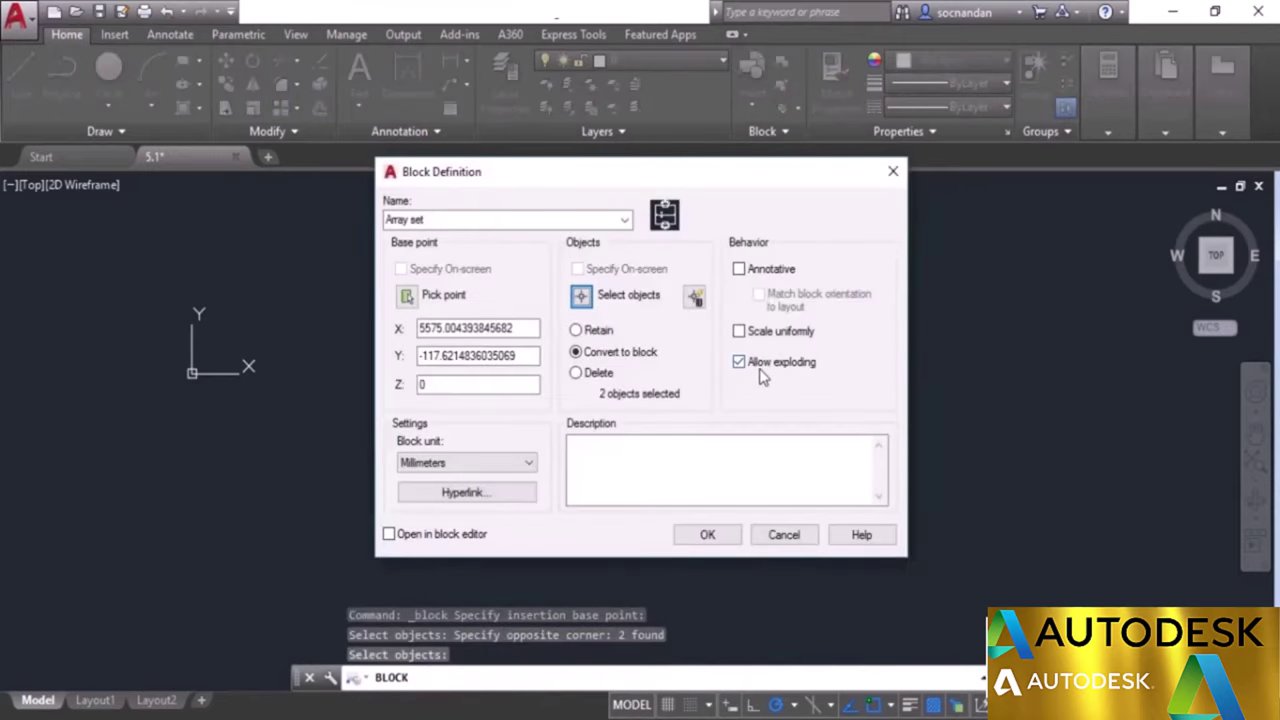
click(389, 534)
click(705, 533)
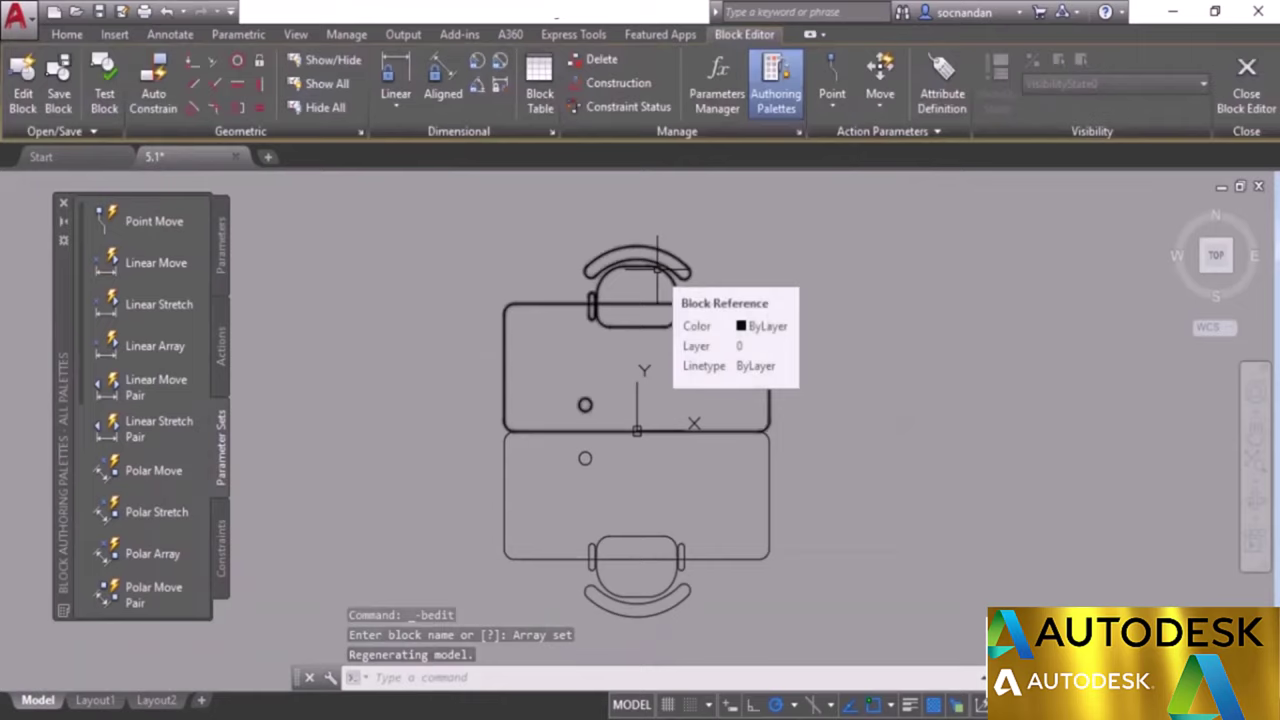
scroll(720, 466, down, 2)
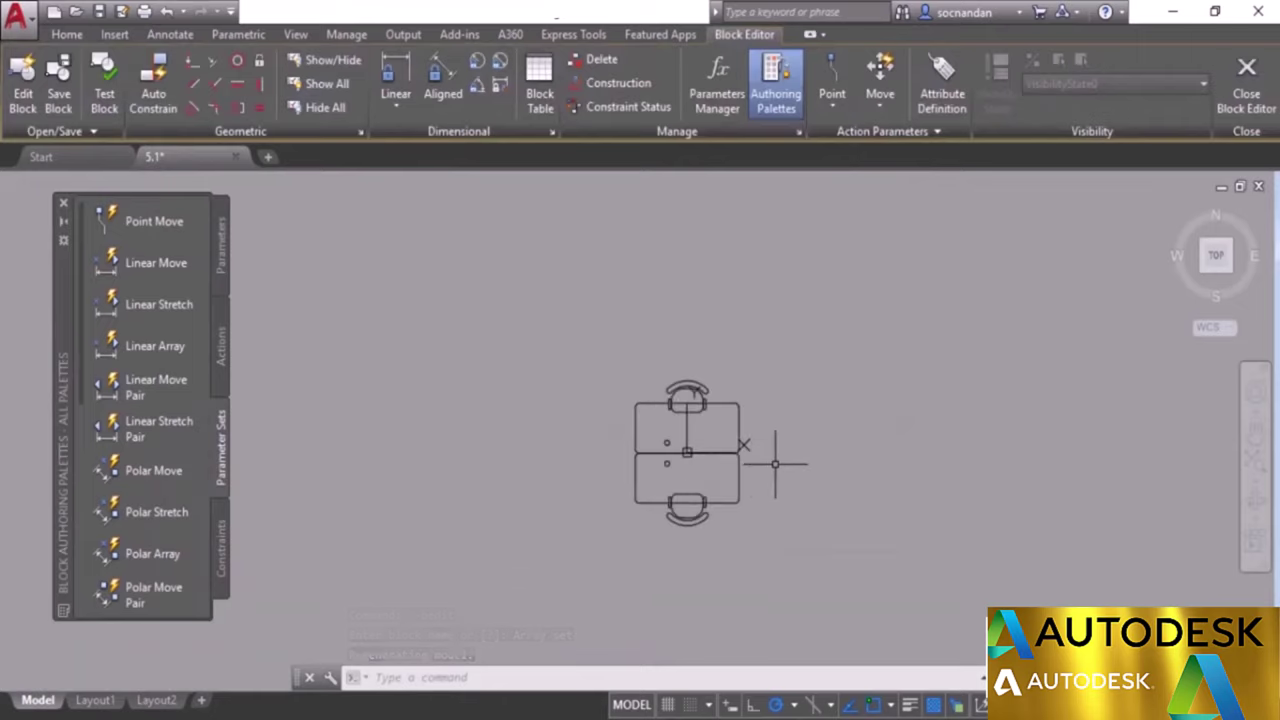
middle_drag(775, 463, 629, 420)
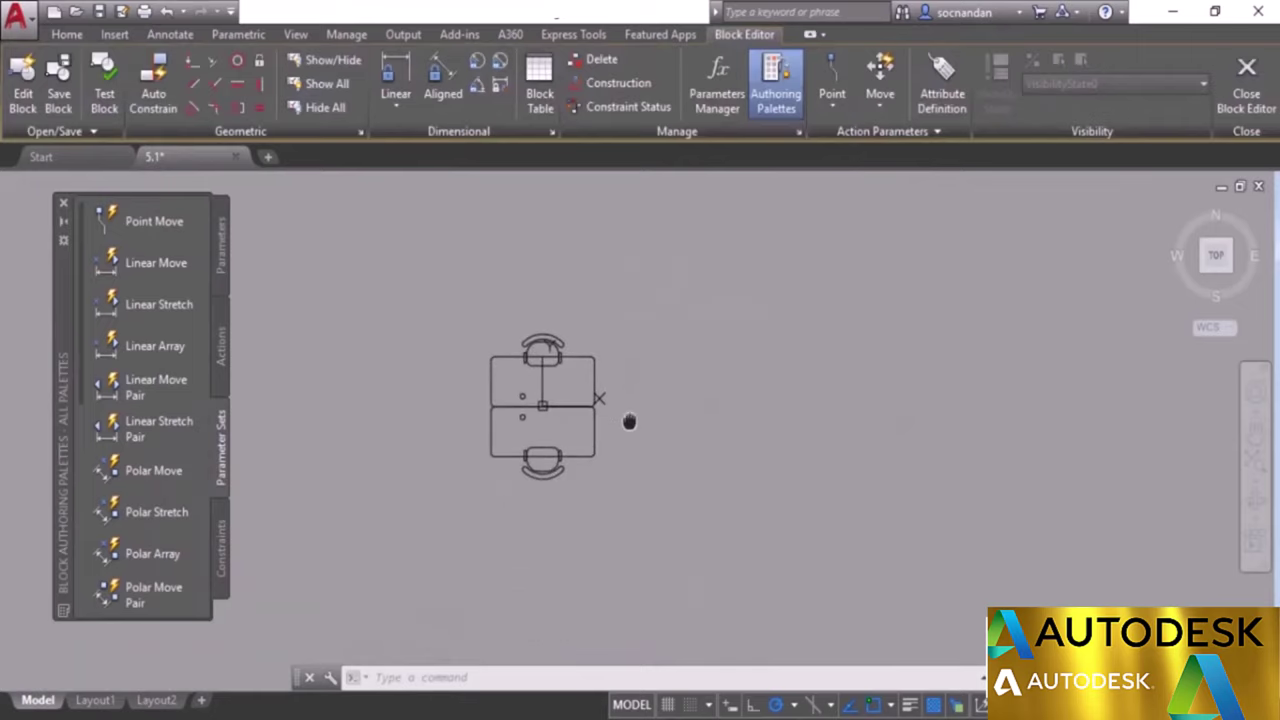
click(222, 241)
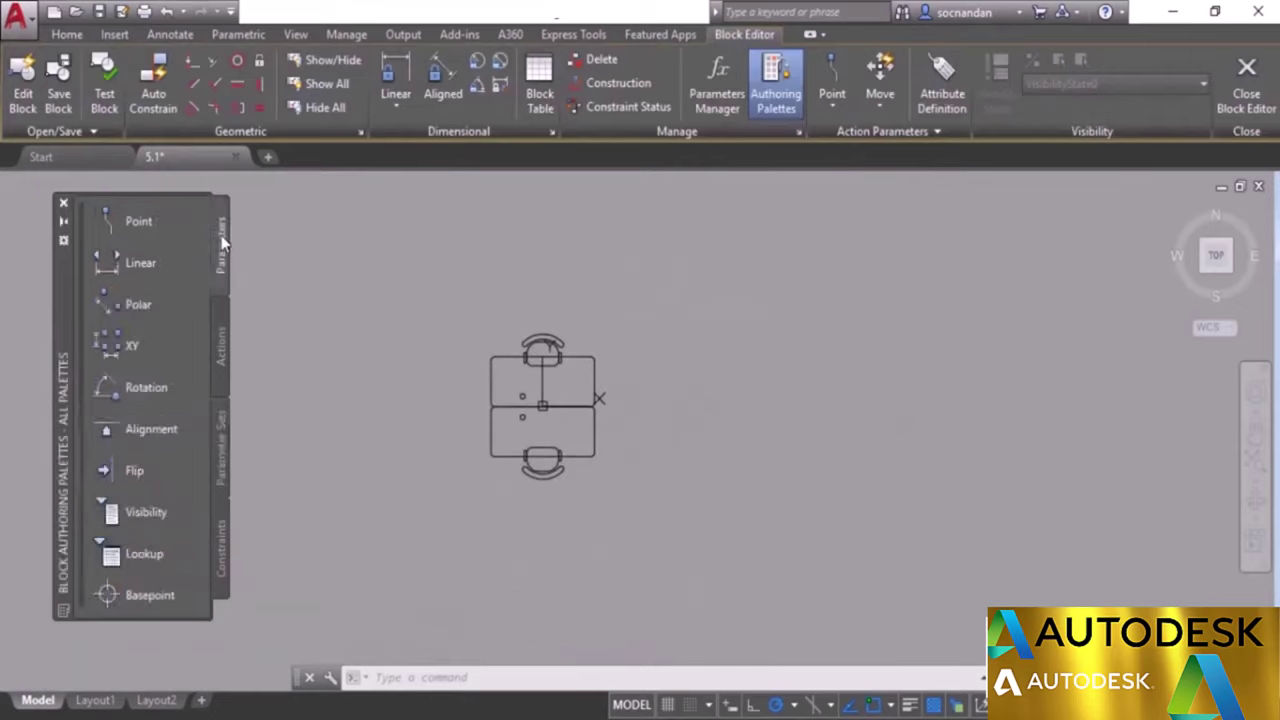
click(133, 348)
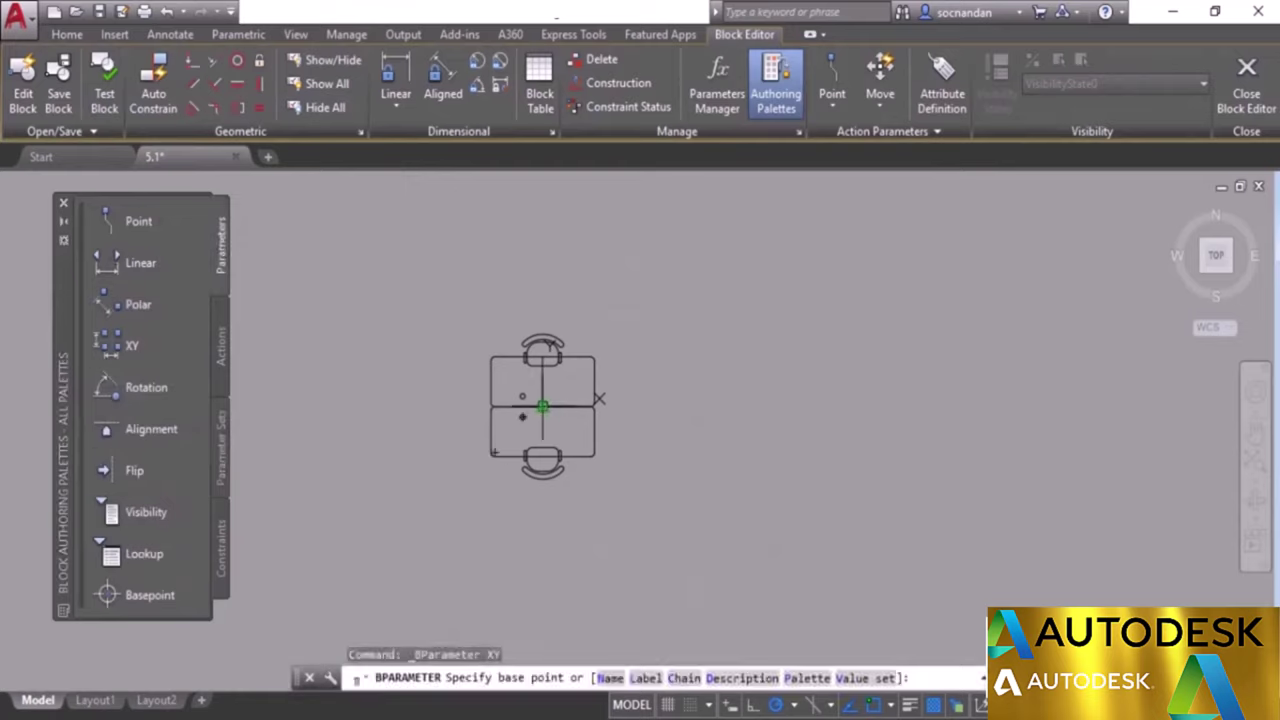
click(541, 407)
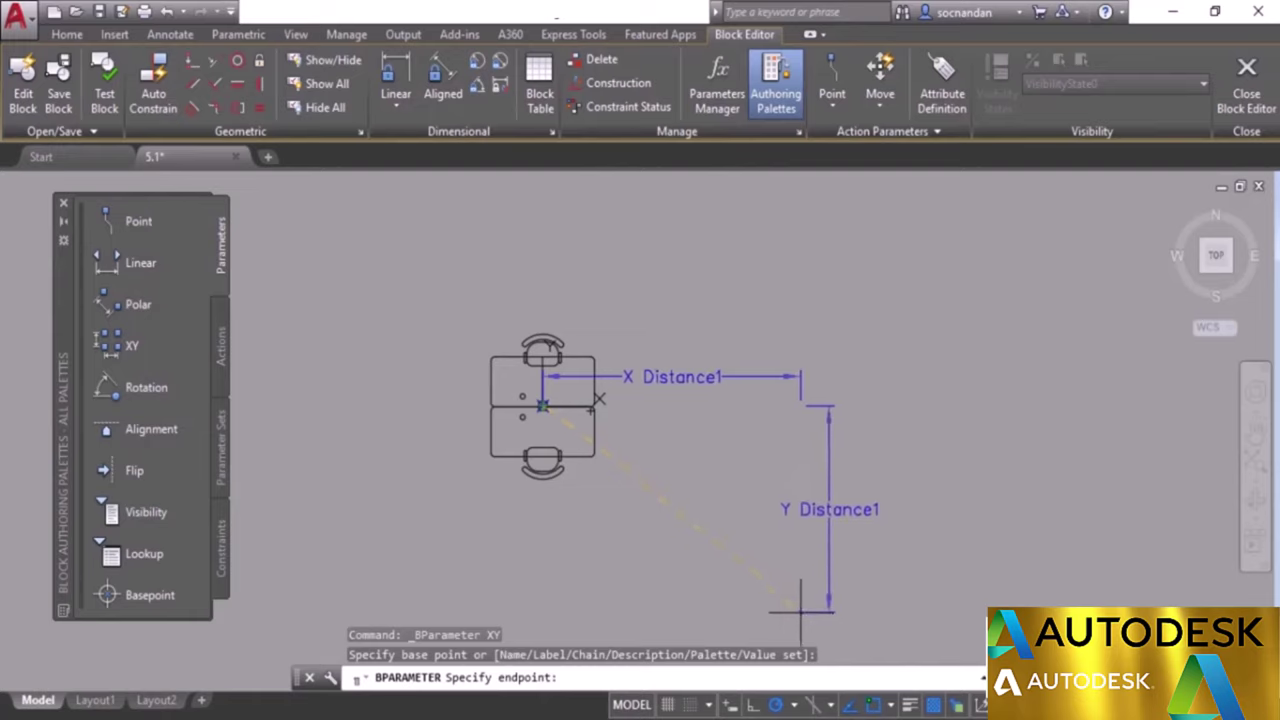
middle_drag(800, 610, 737, 545)
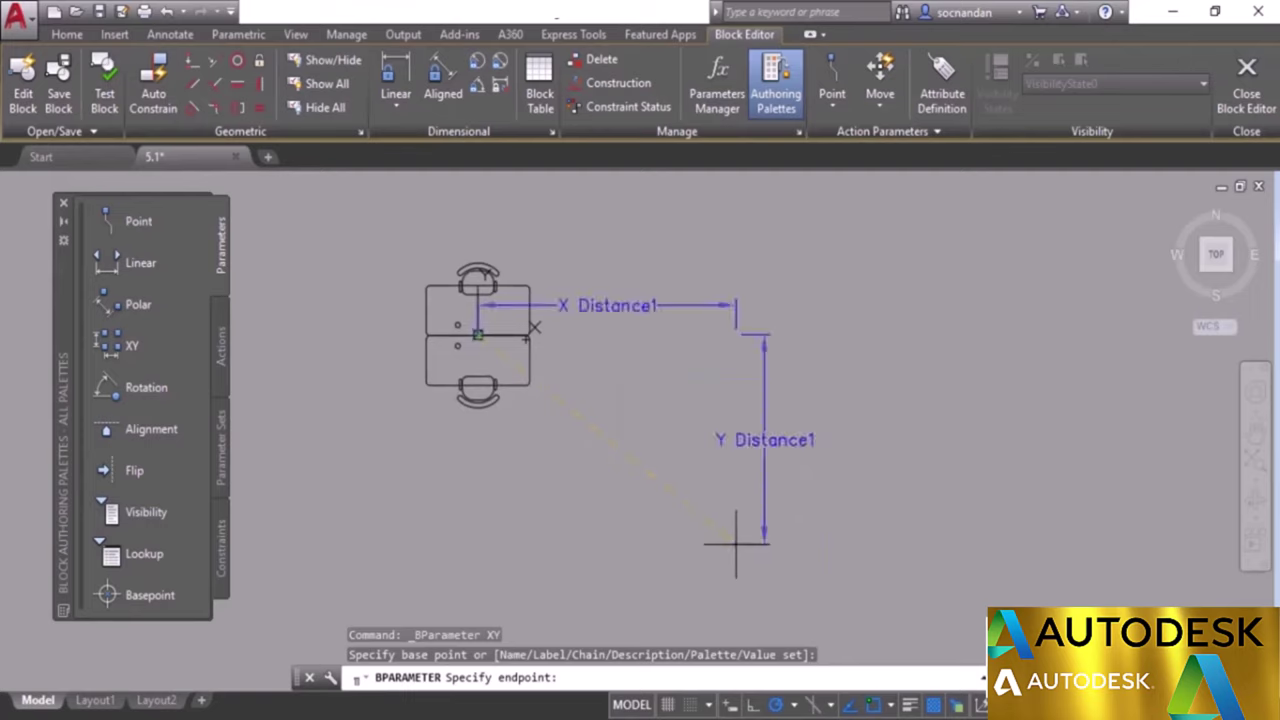
text(000)
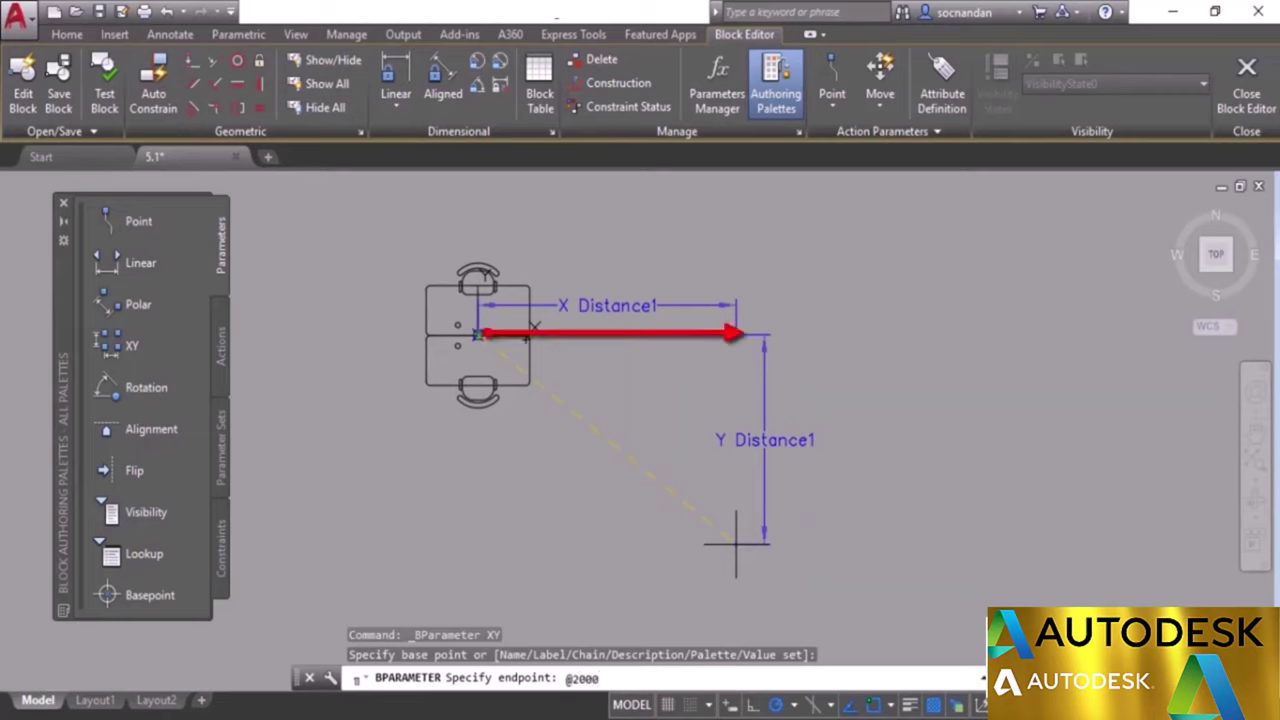
text(,-2300)
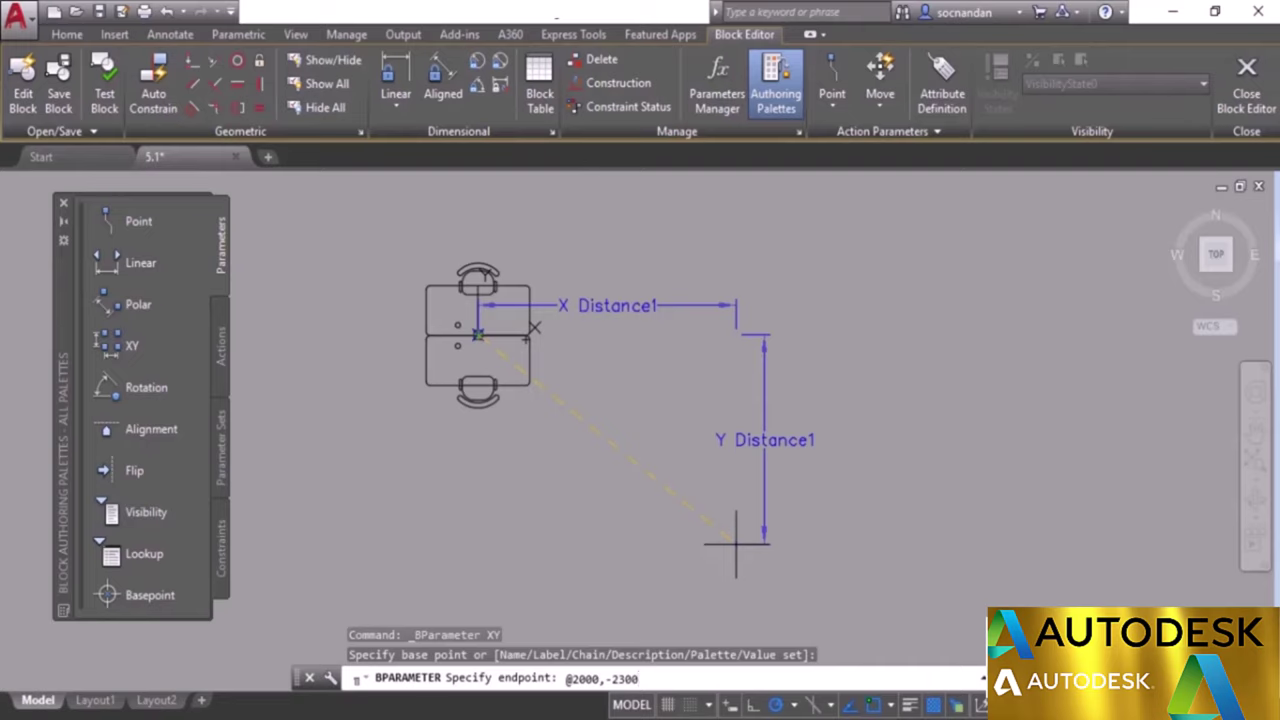
key(Return)
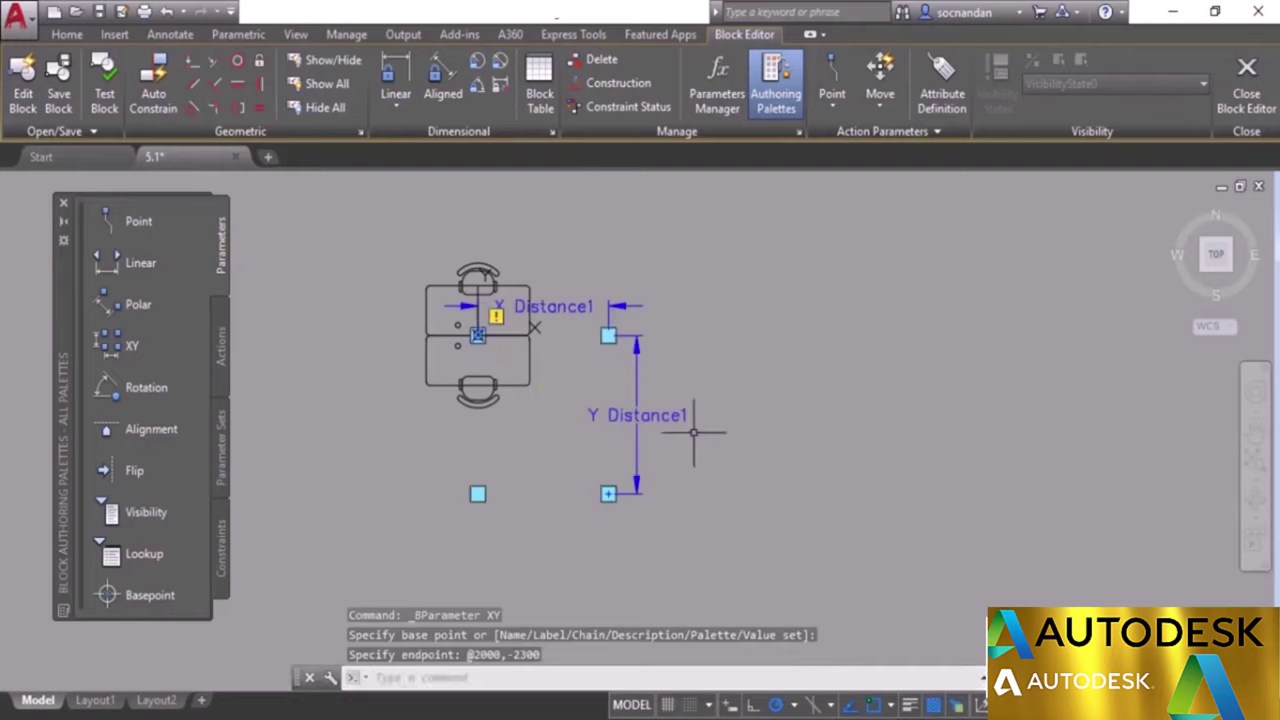
click(608, 494)
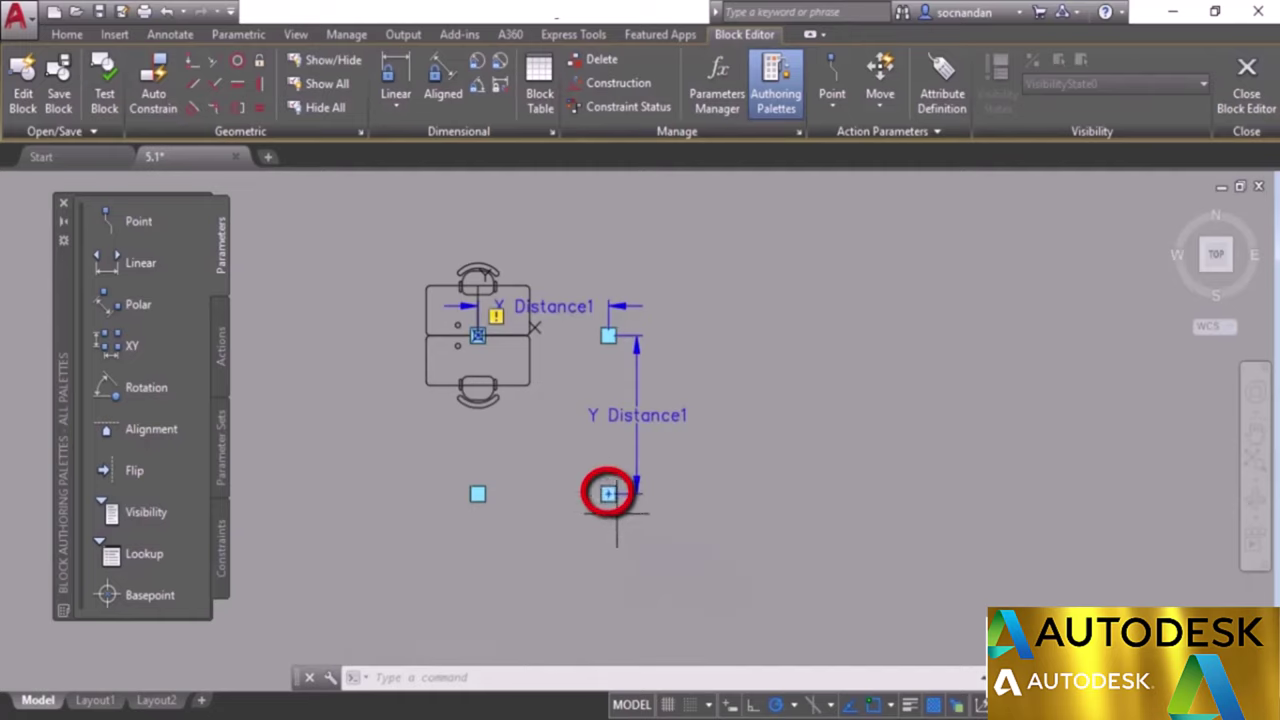
Add an Array action to the XY parameter, covering both tables and the parameter, with row distance 2300 and column distance 2000.
click(223, 340)
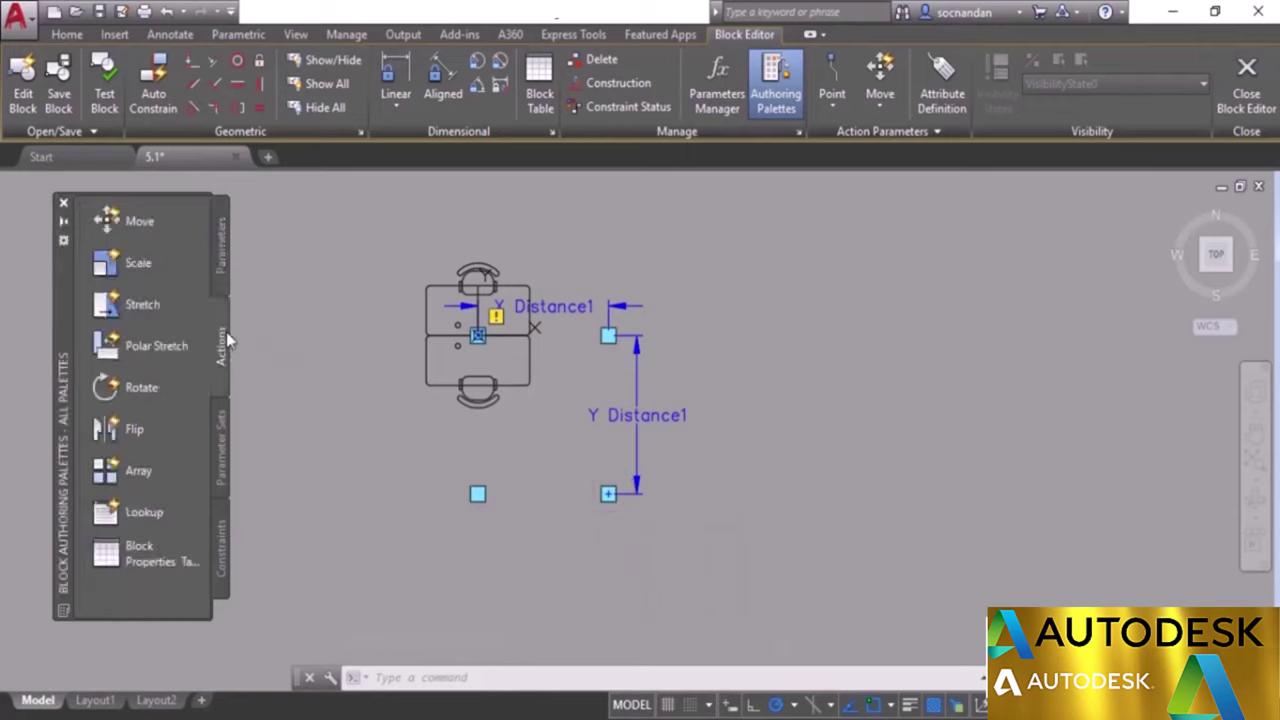
click(140, 471)
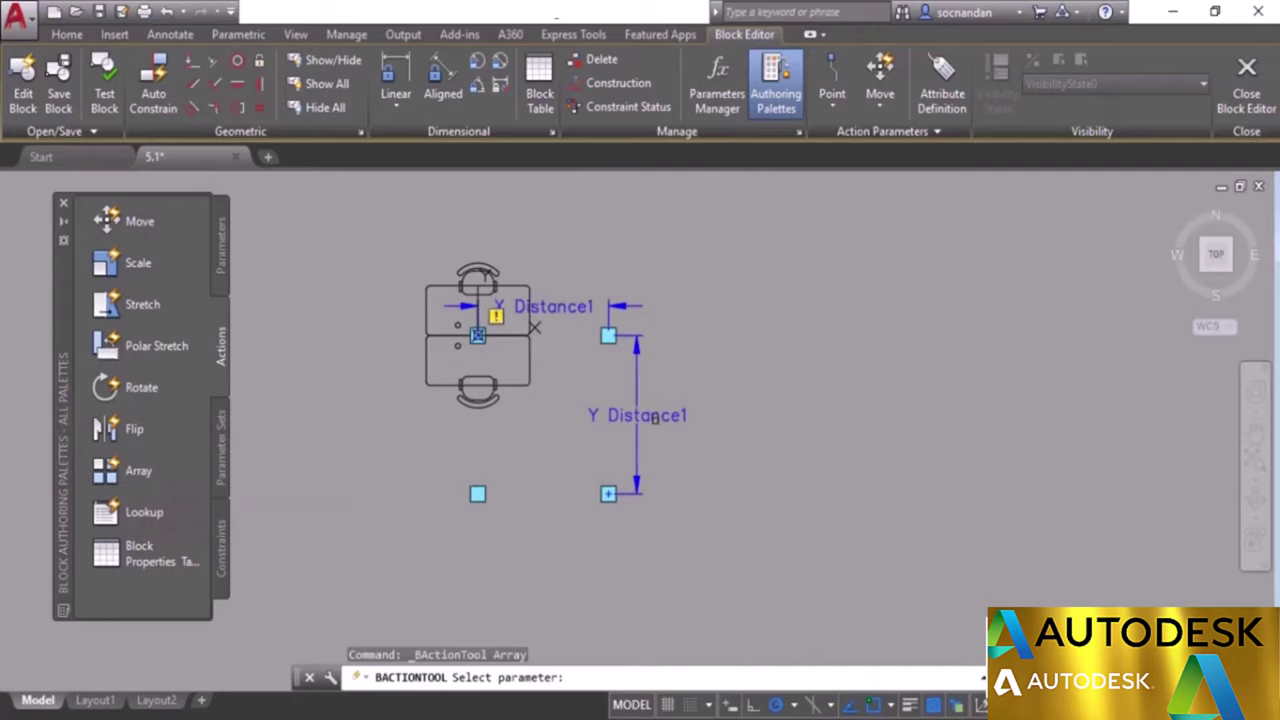
click(655, 418)
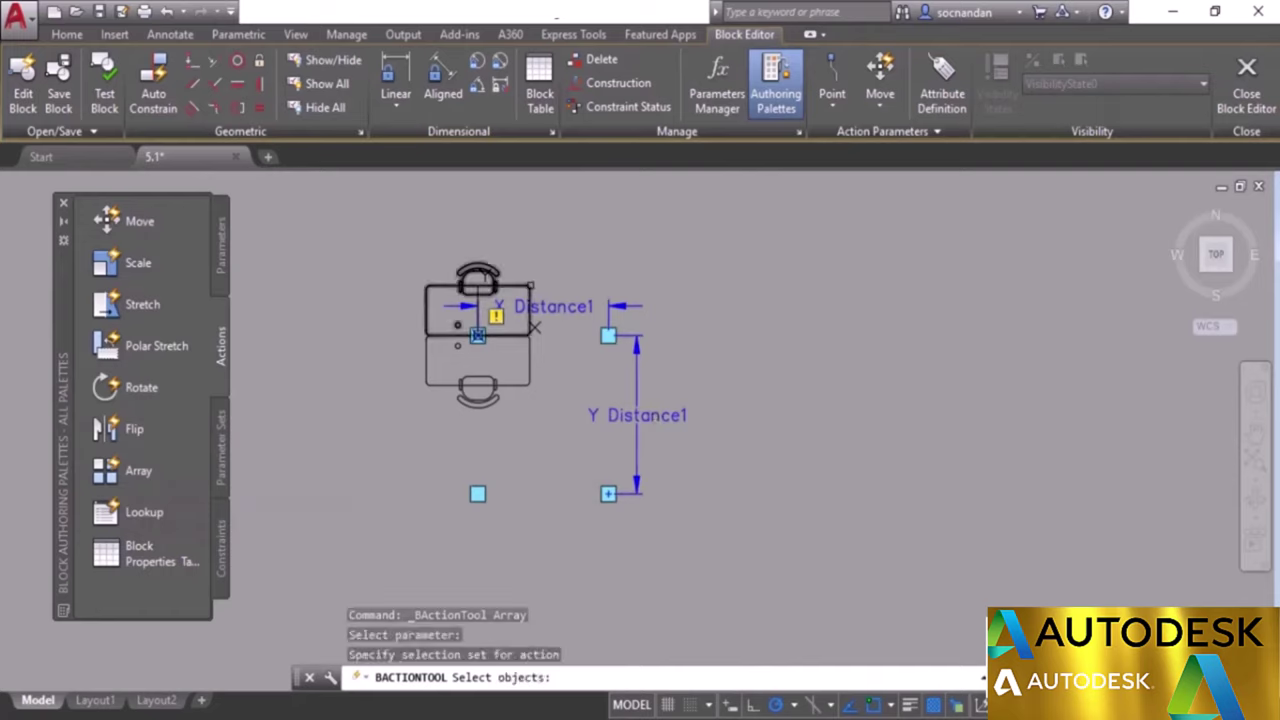
click(533, 285)
click(530, 350)
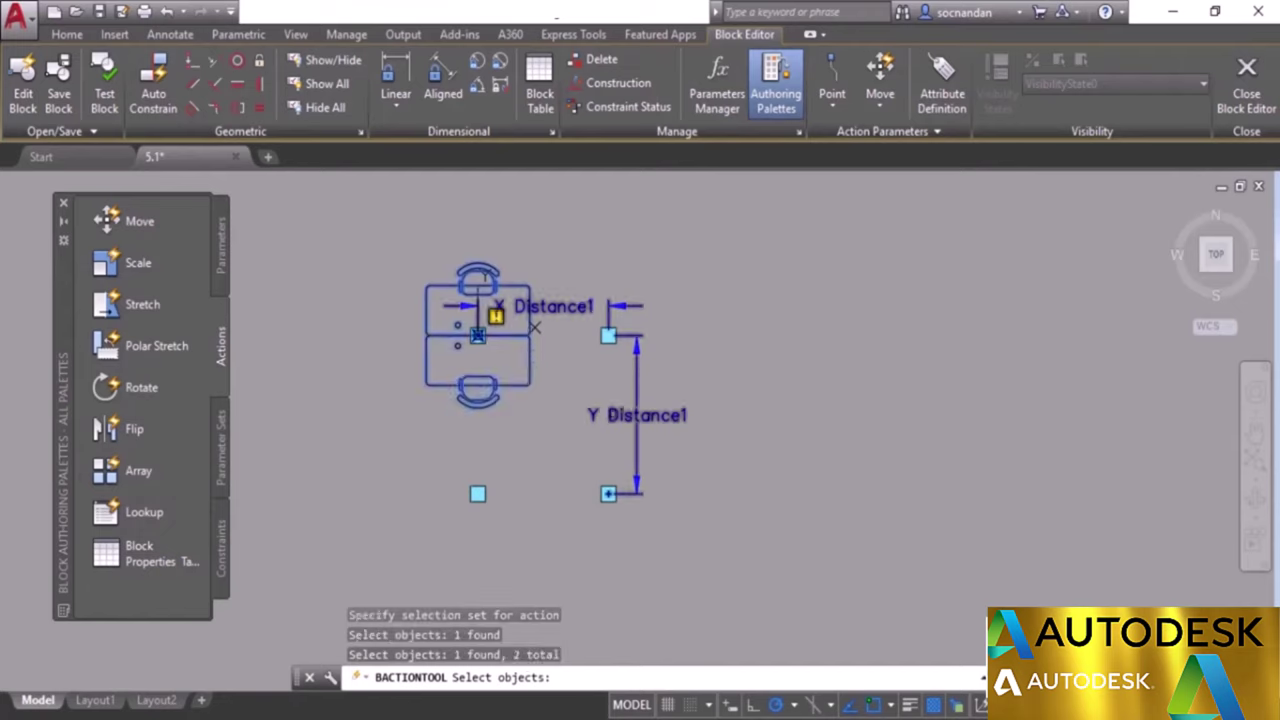
click(619, 413)
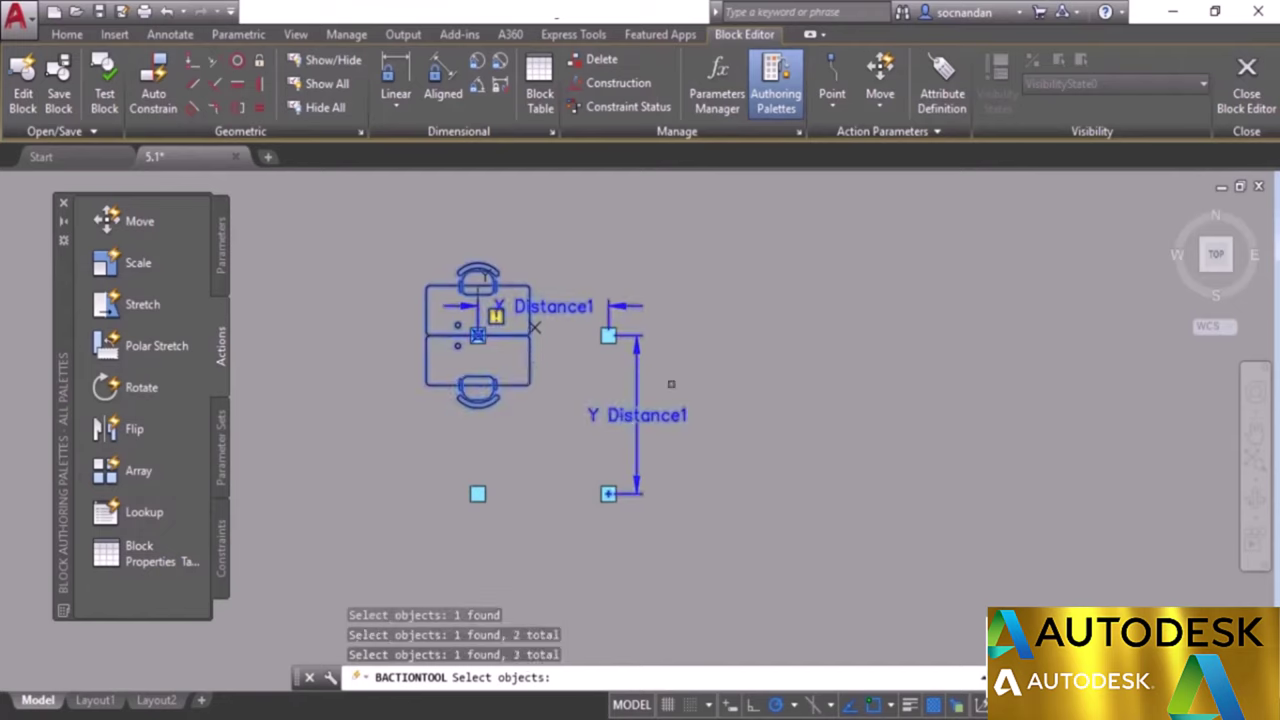
key(Return)
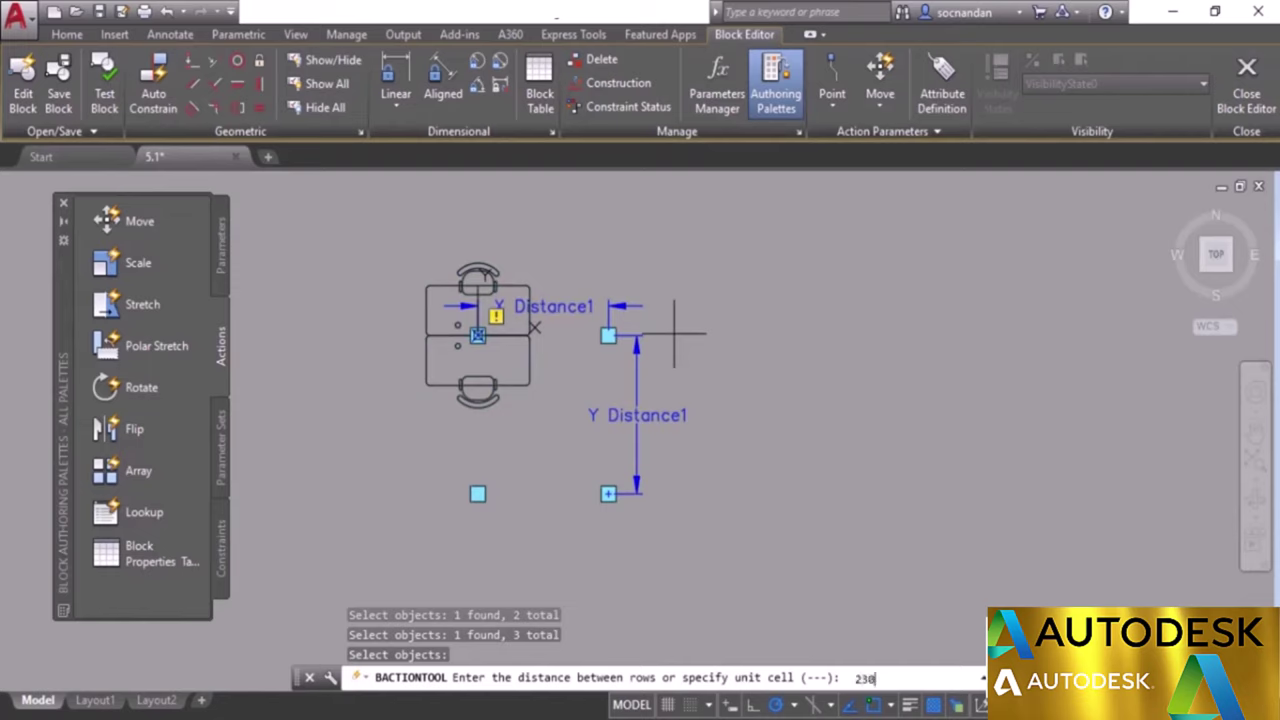
key(Return)
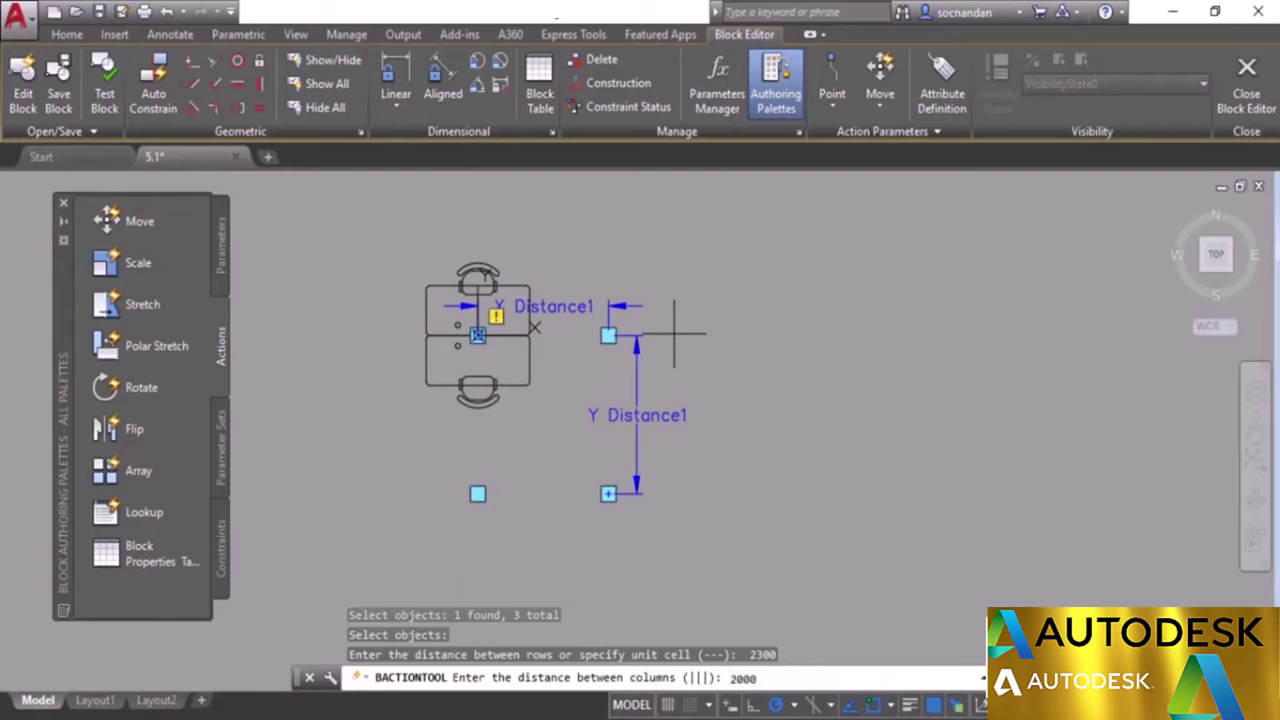
key(Return)
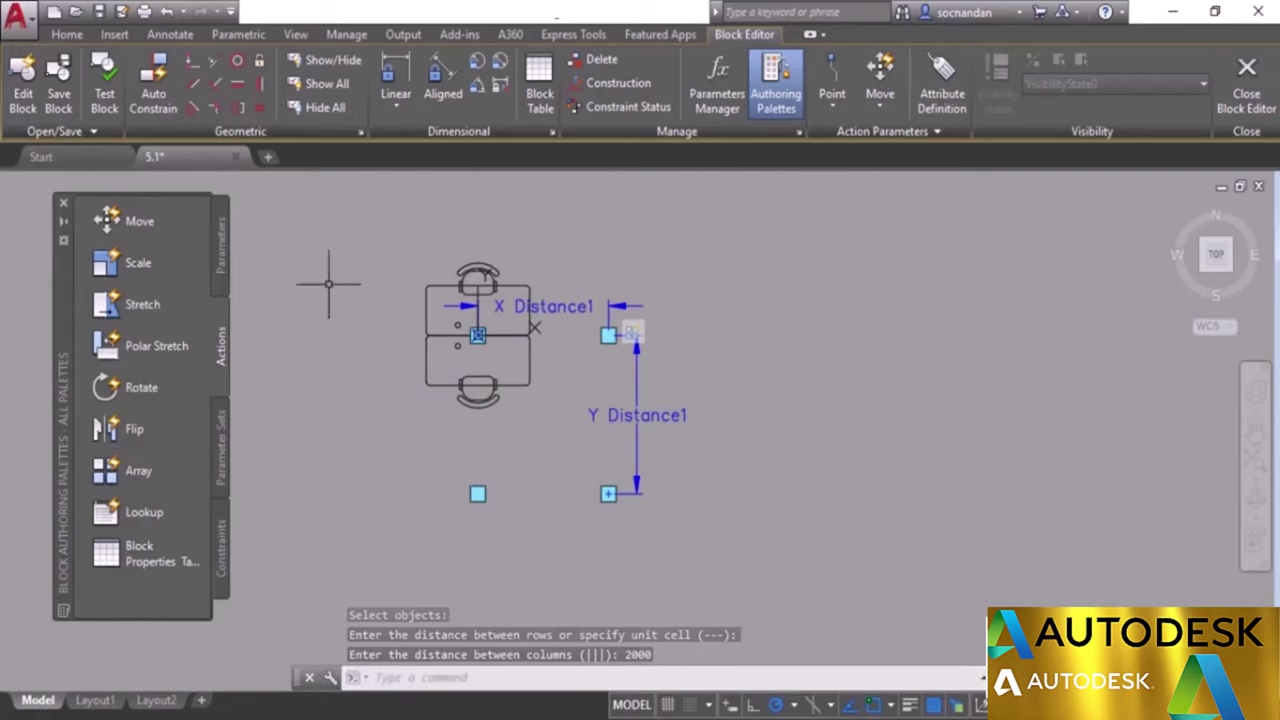
Open the Array set block in a test window and select it to show its grips.
click(100, 80)
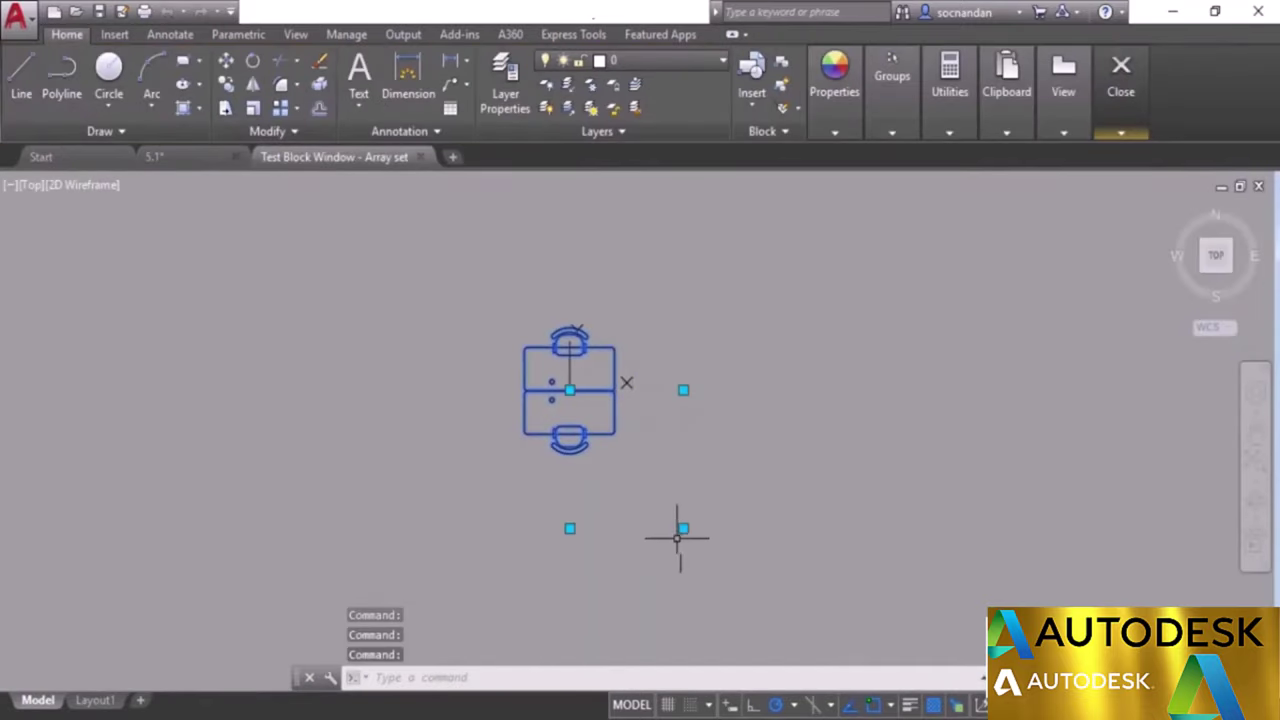
scroll(740, 512, down, 2)
middle_drag(748, 506, 555, 441)
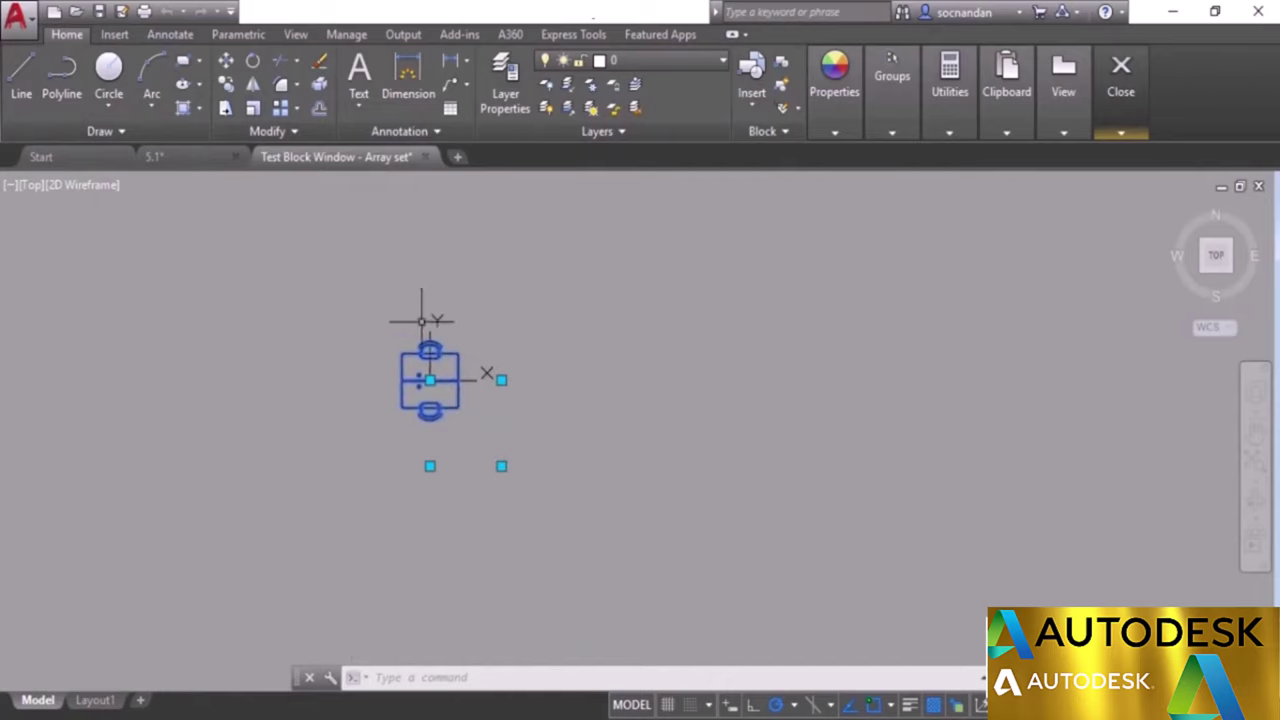
Test the array by stretching the block's grips rightward to six columns and downward to four rows.
click(501, 379)
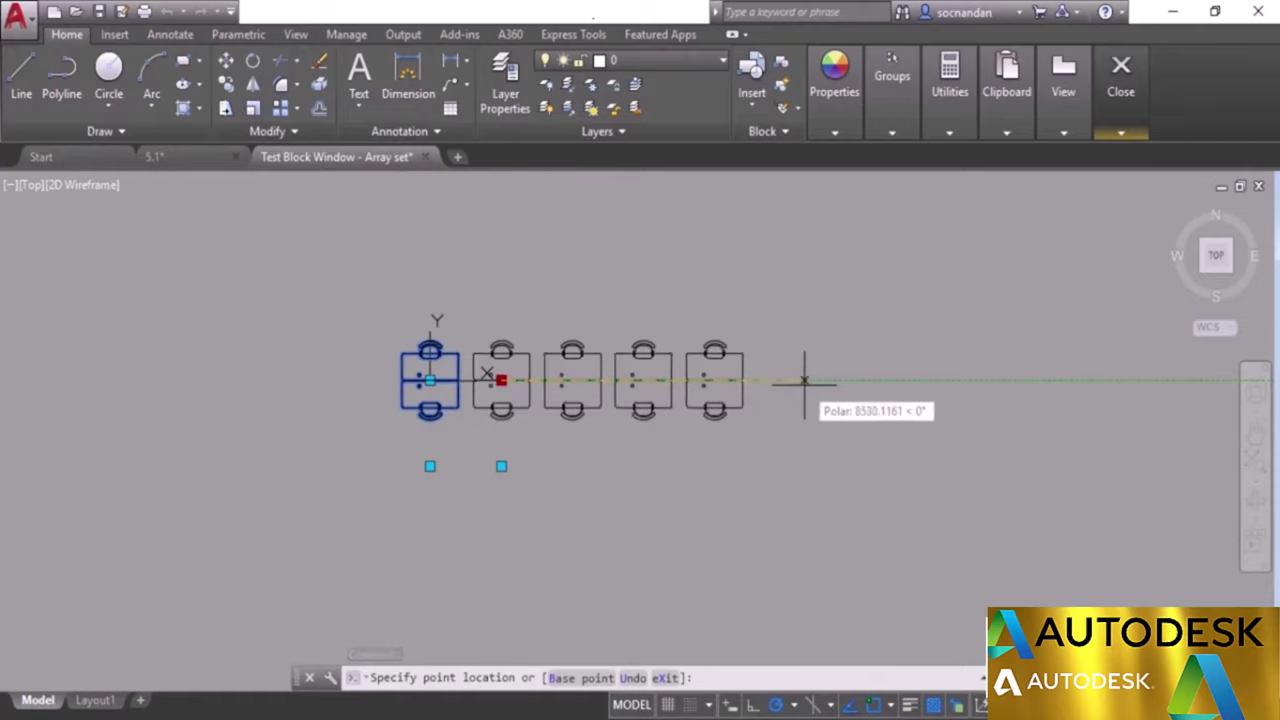
click(862, 380)
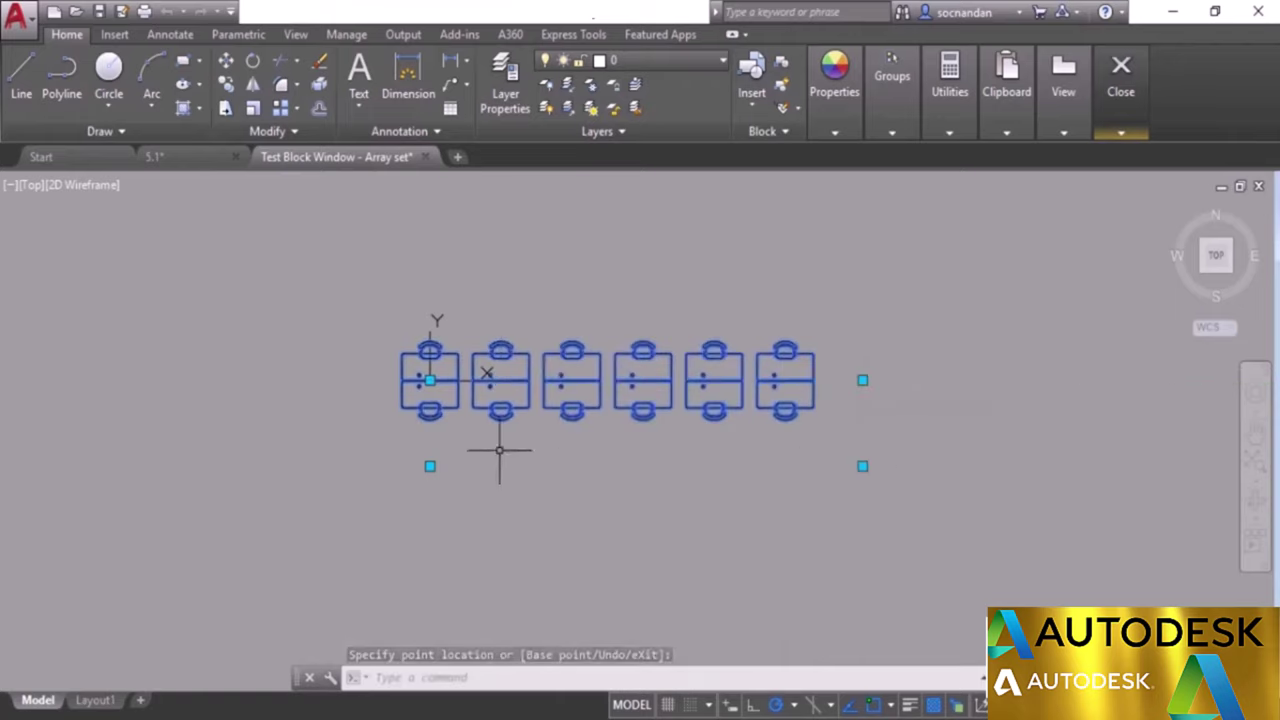
click(430, 466)
click(430, 466)
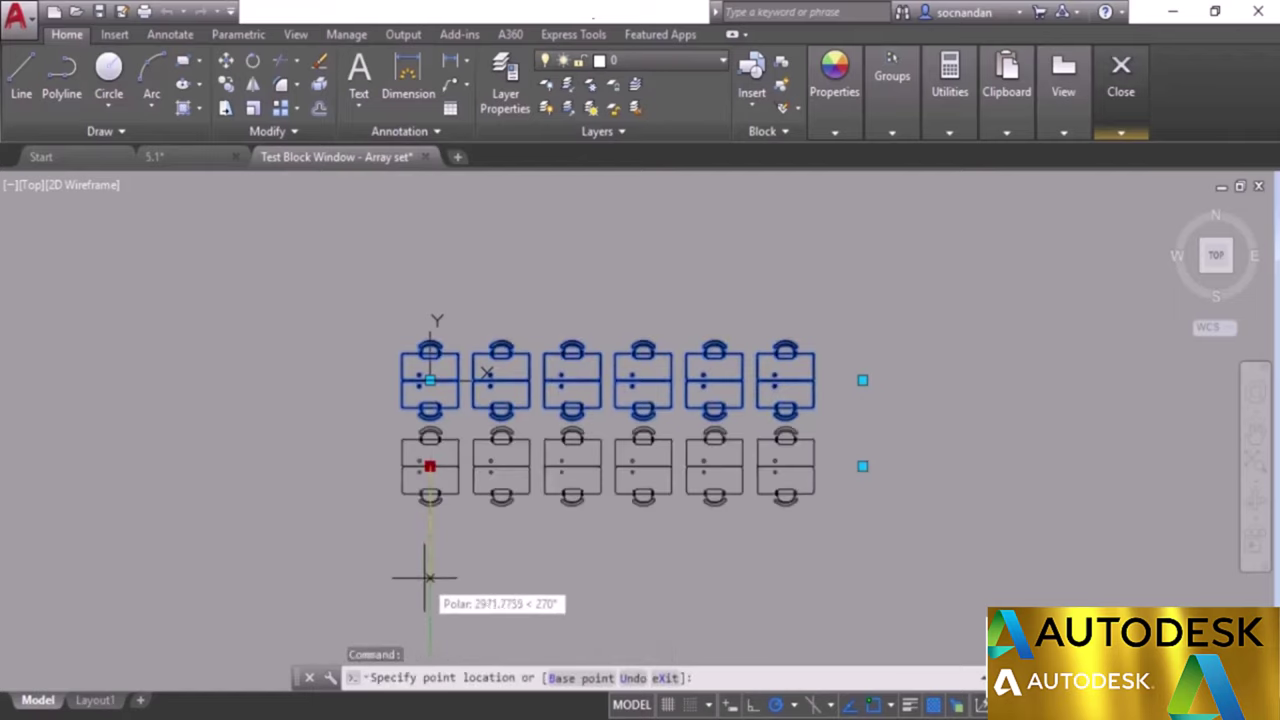
scroll(426, 578, down, 2)
middle_drag(426, 578, 429, 489)
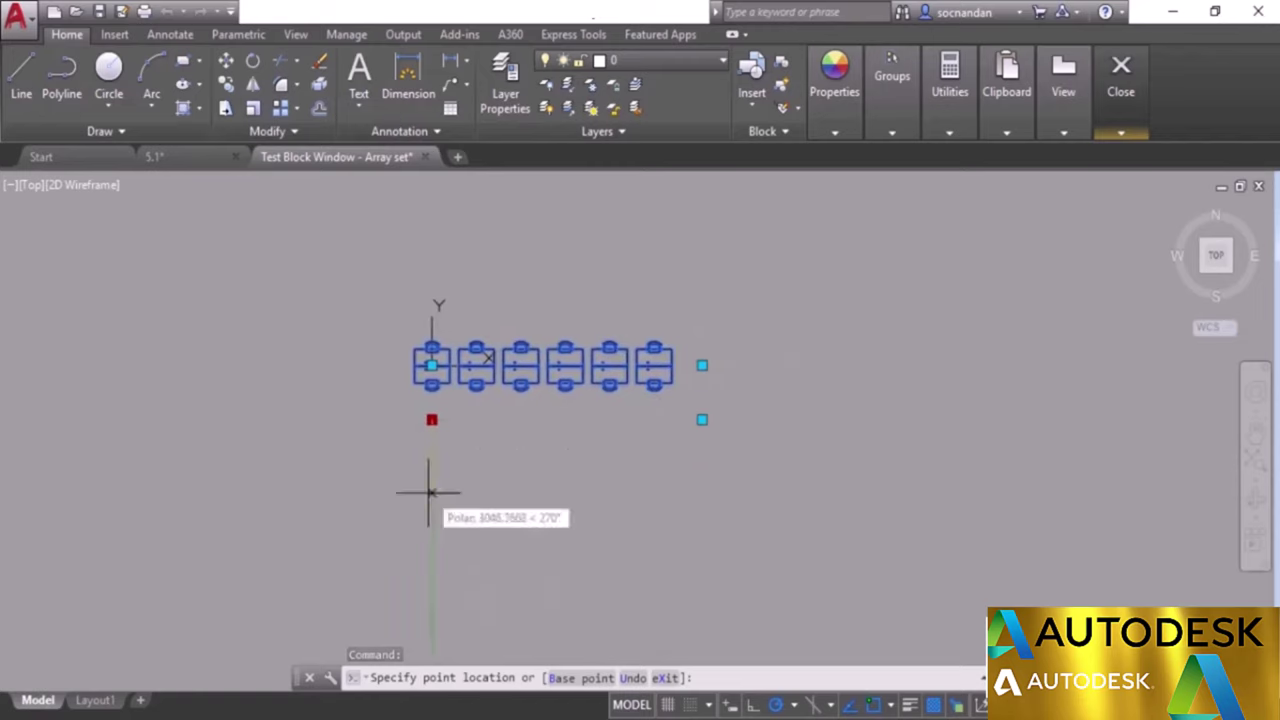
click(430, 598)
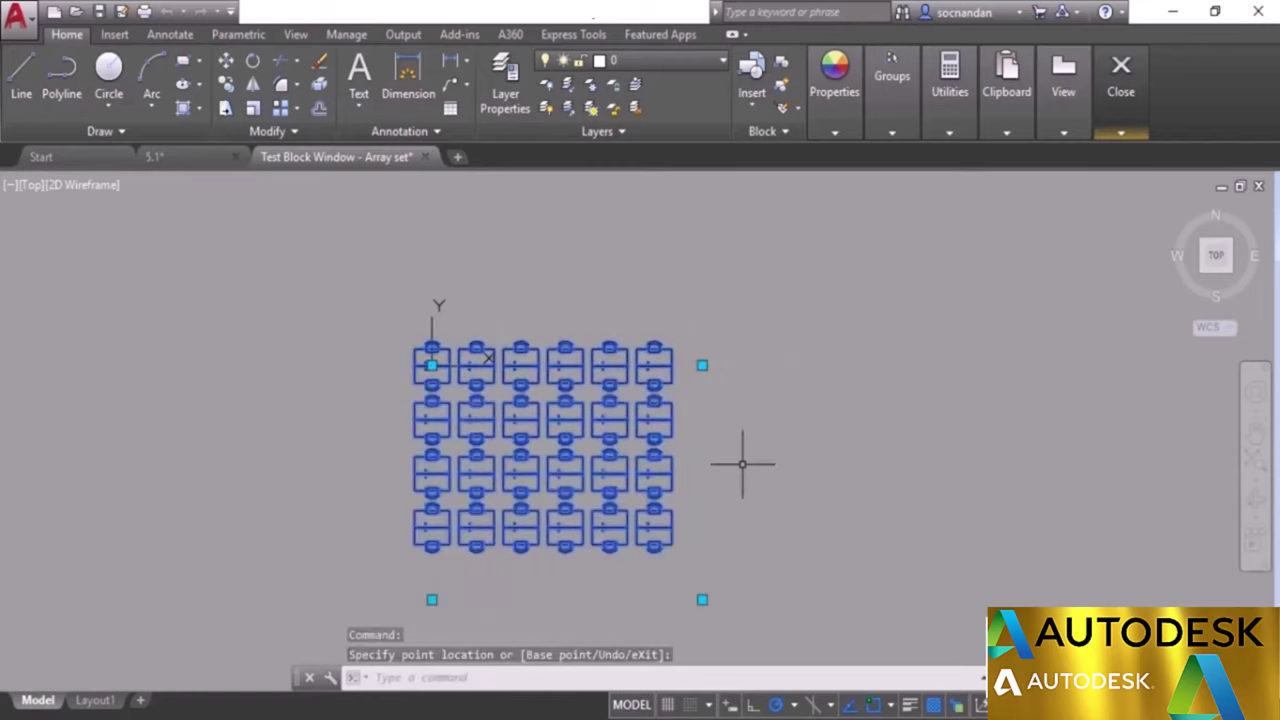
Undo both grip stretches of the test block and select the single table set again.
key(ctrl+z)
key(ctrl+z)
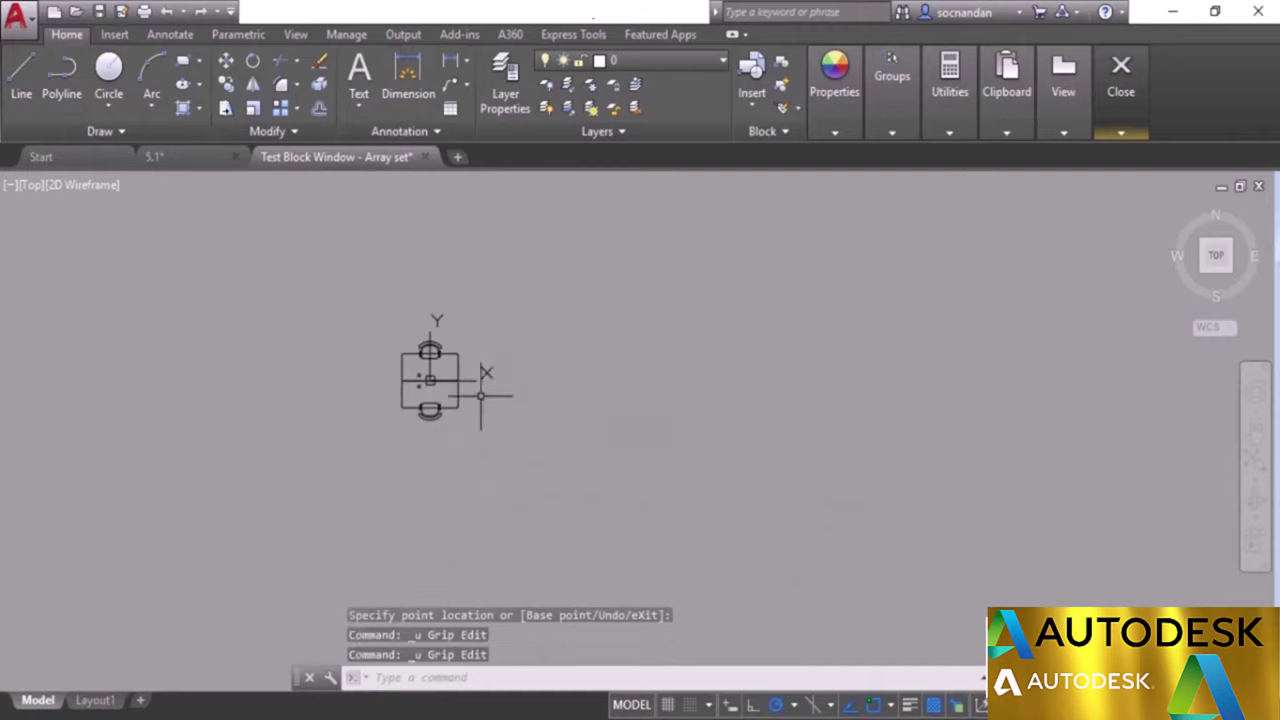
click(459, 368)
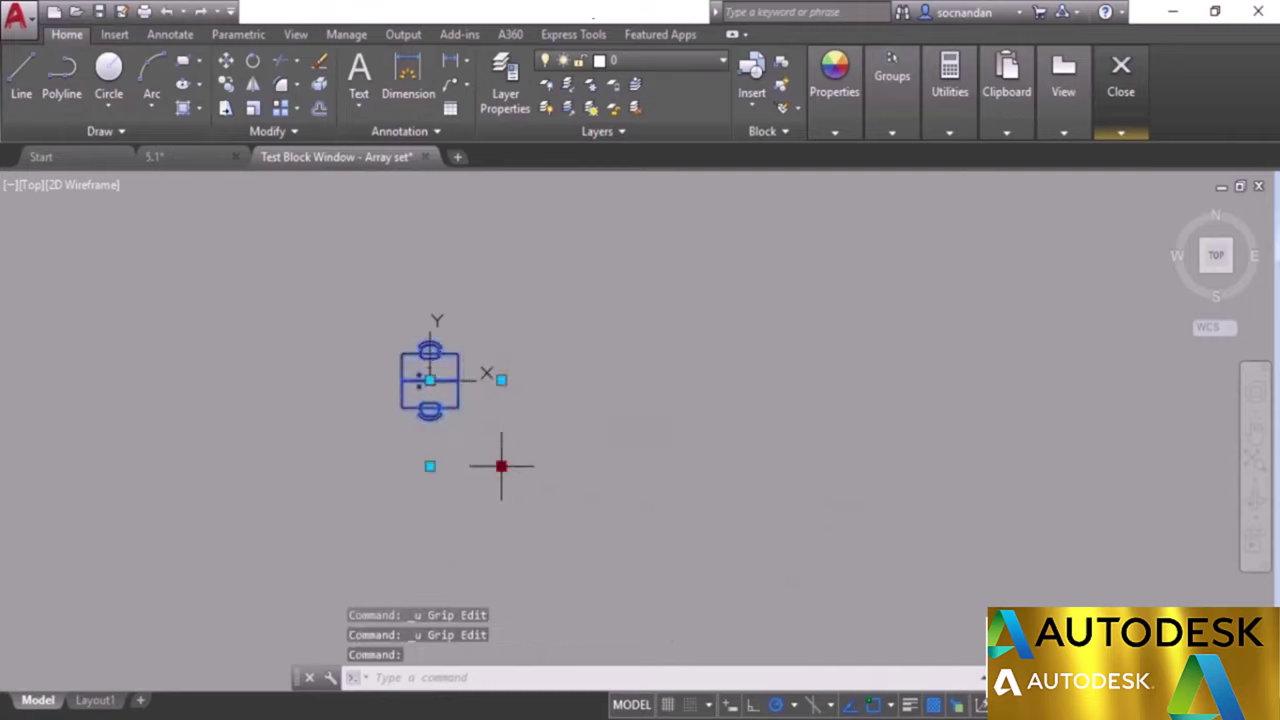
Test the array in both directions at once by stretching the block's corner grip to six columns and three rows.
click(501, 465)
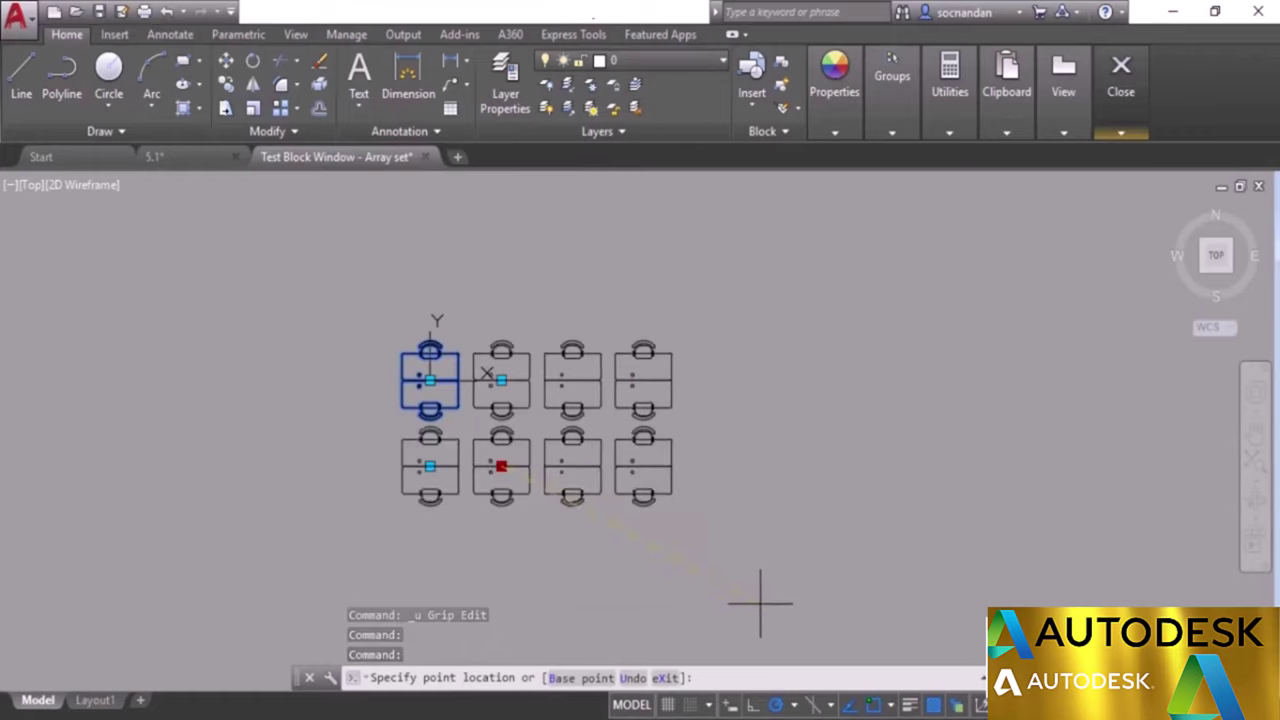
click(860, 618)
middle_drag(957, 517, 938, 474)
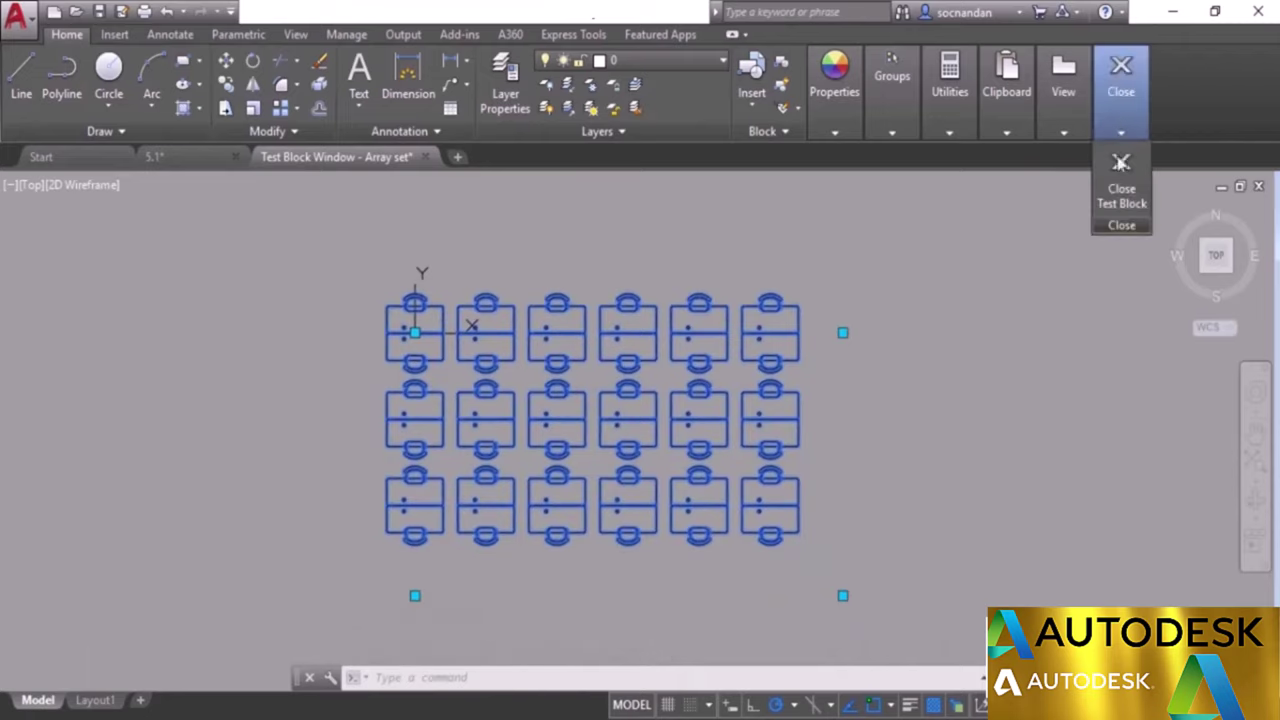
Leave the test window, save the Array set block and return to the drawing.
click(1124, 192)
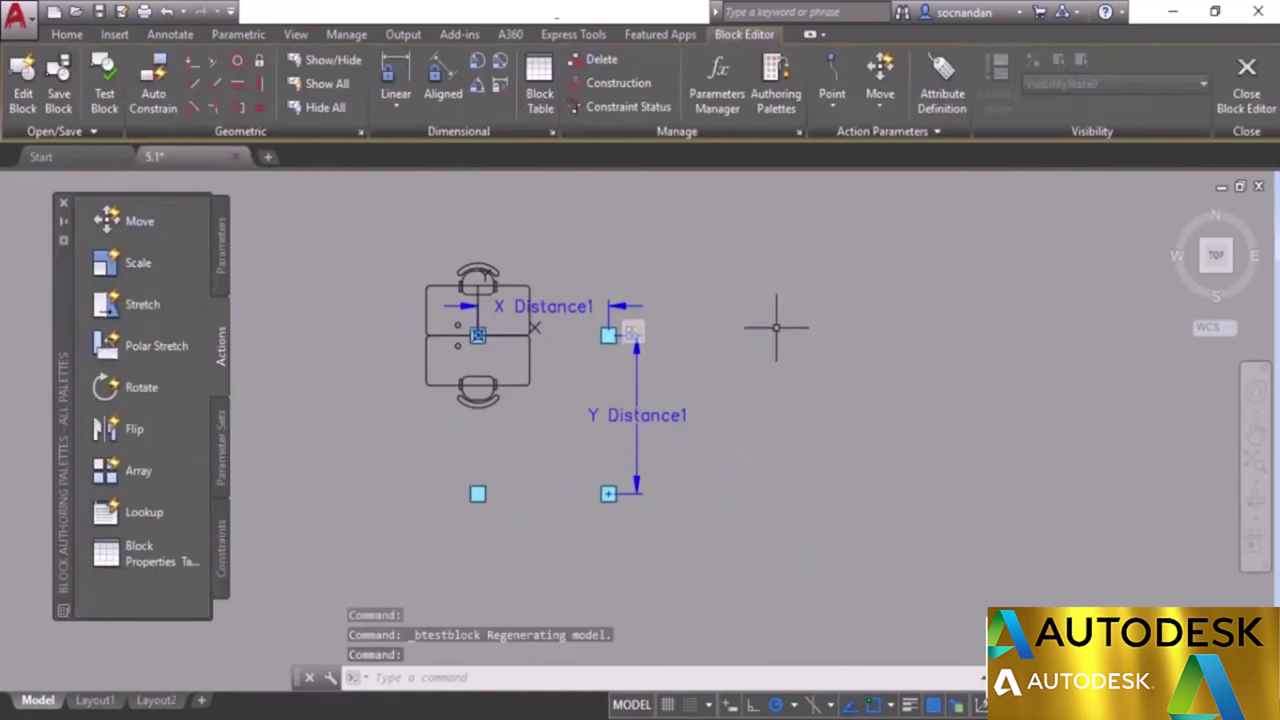
click(58, 92)
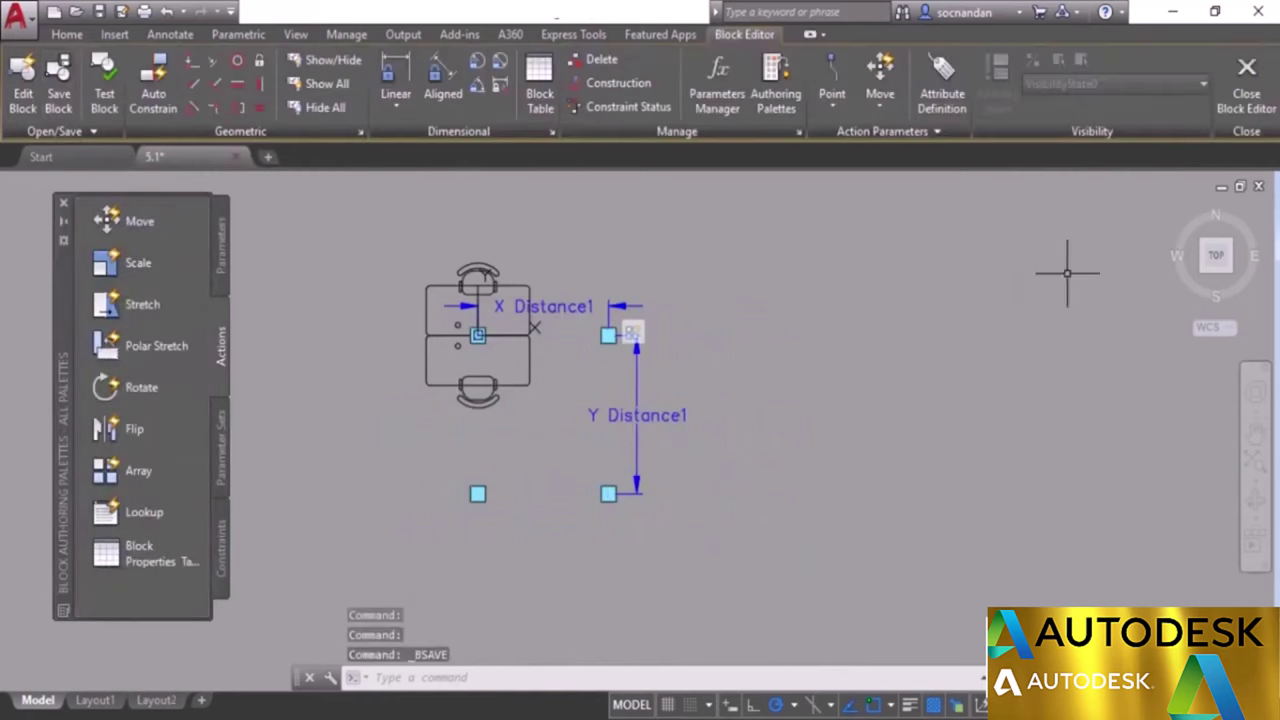
click(1245, 100)
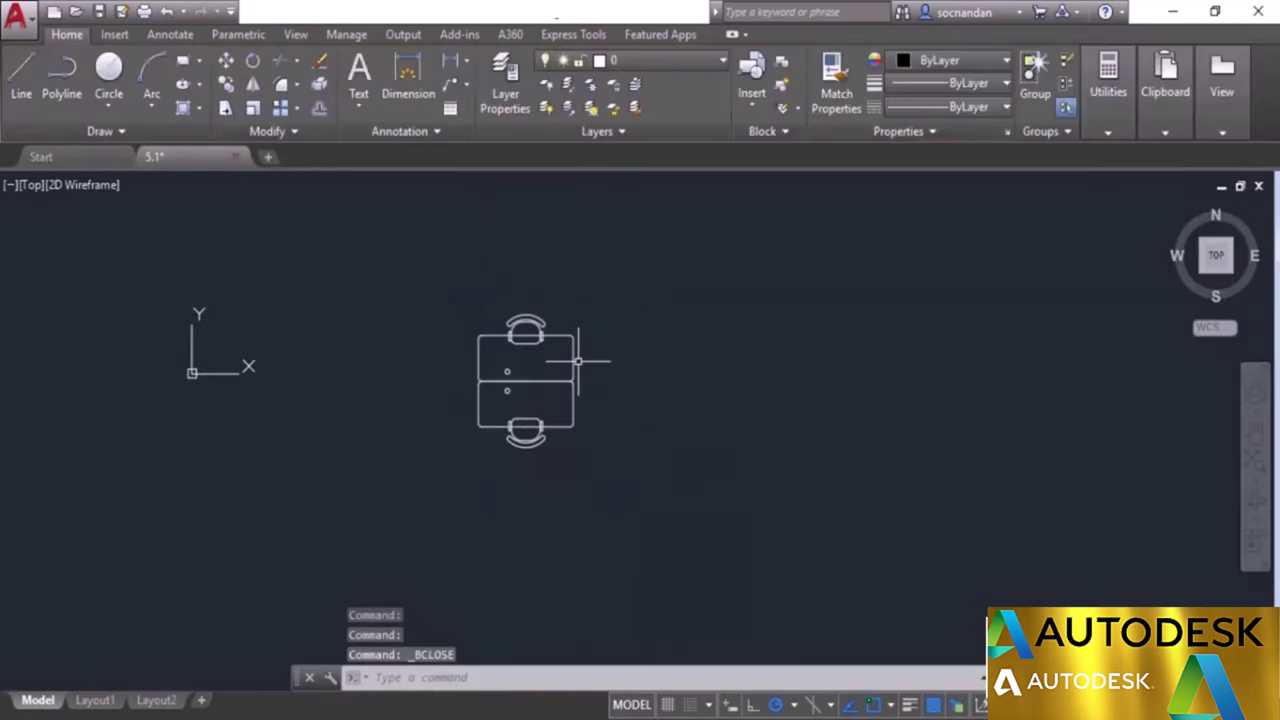
Stretch the Array set block's grips in the drawing rightward to three columns and downward to three rows.
click(645, 380)
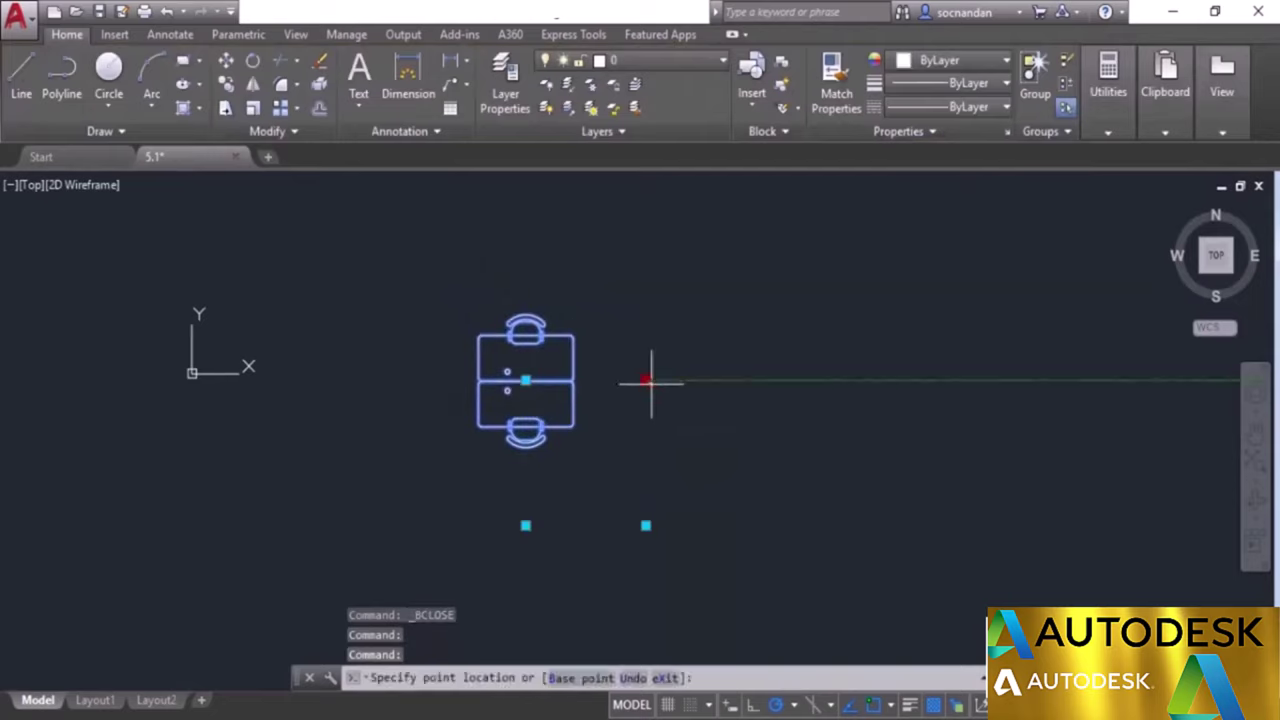
click(893, 380)
click(926, 524)
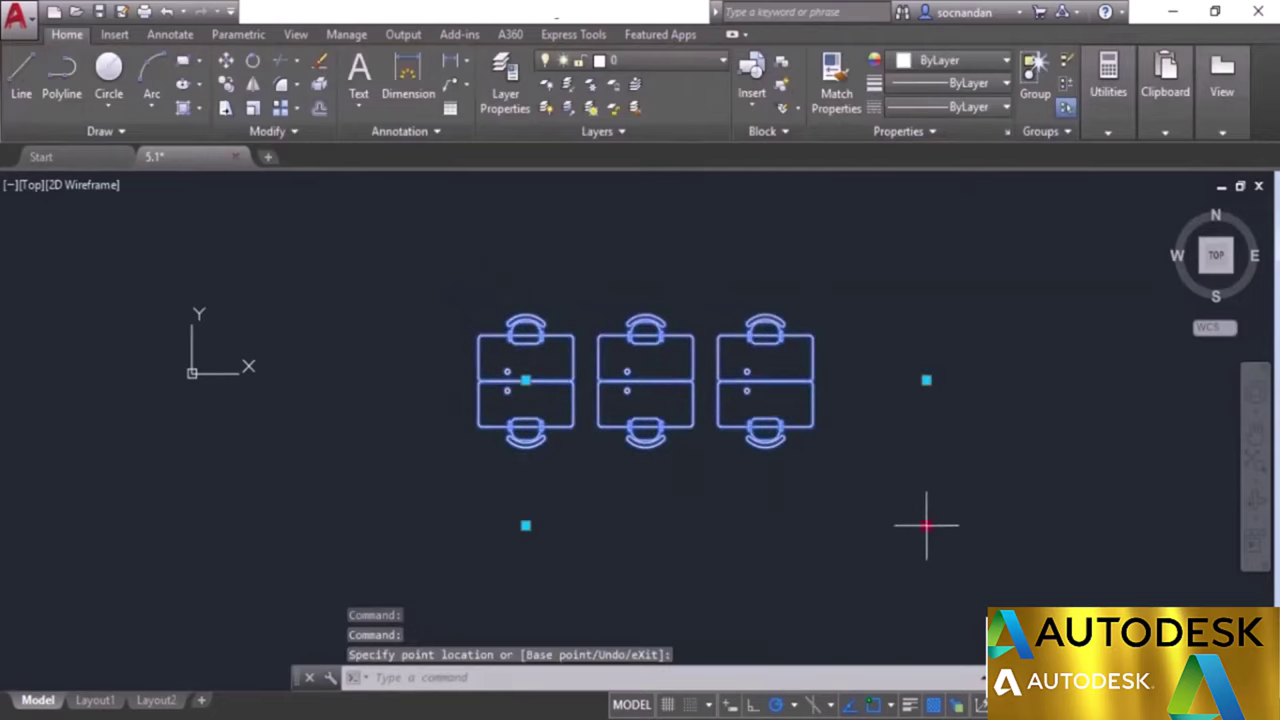
scroll(926, 622, down, 3)
middle_drag(926, 622, 820, 429)
click(821, 556)
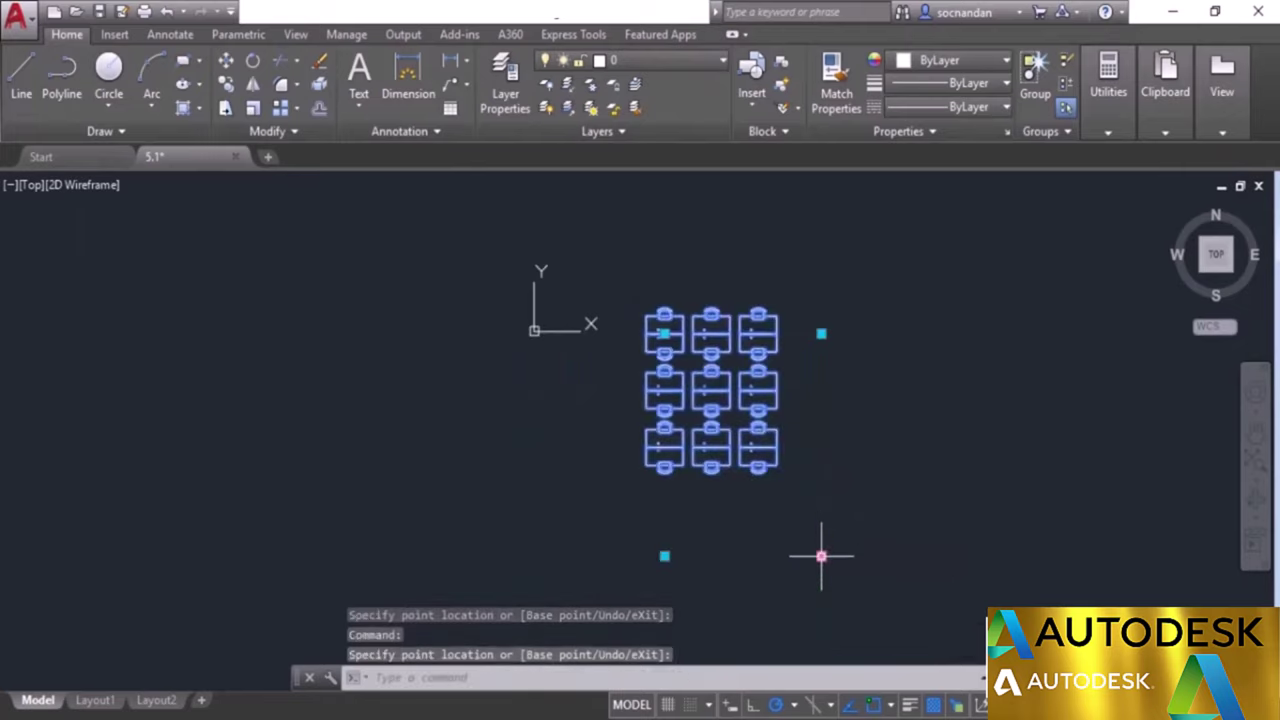
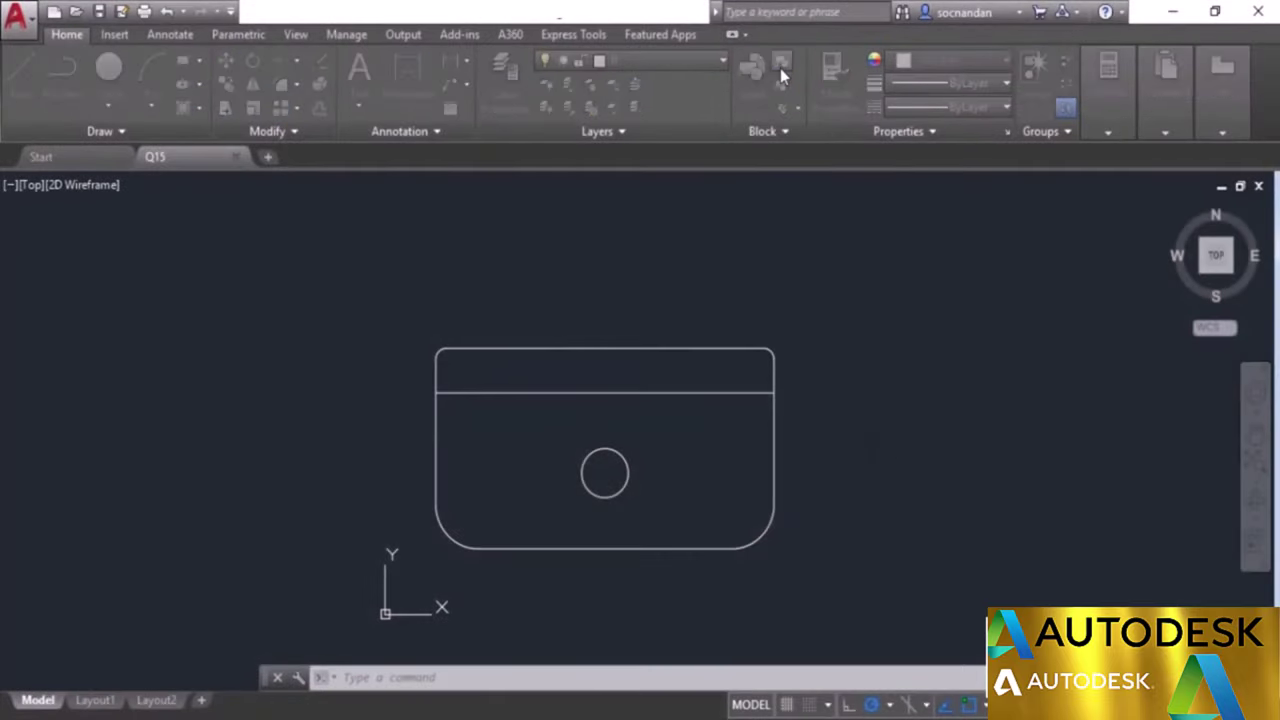
Start a block definition named Sink in drawing Q15 and begin picking its base point on screen.
click(780, 66)
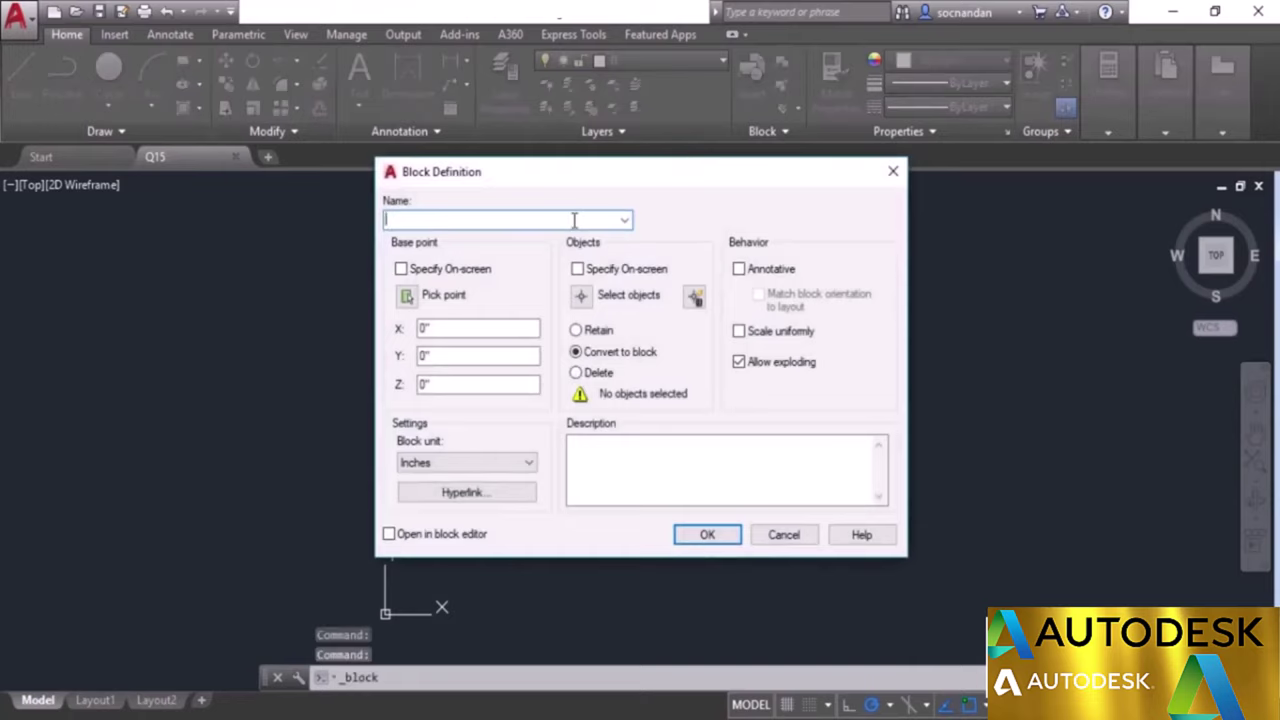
text(Sink)
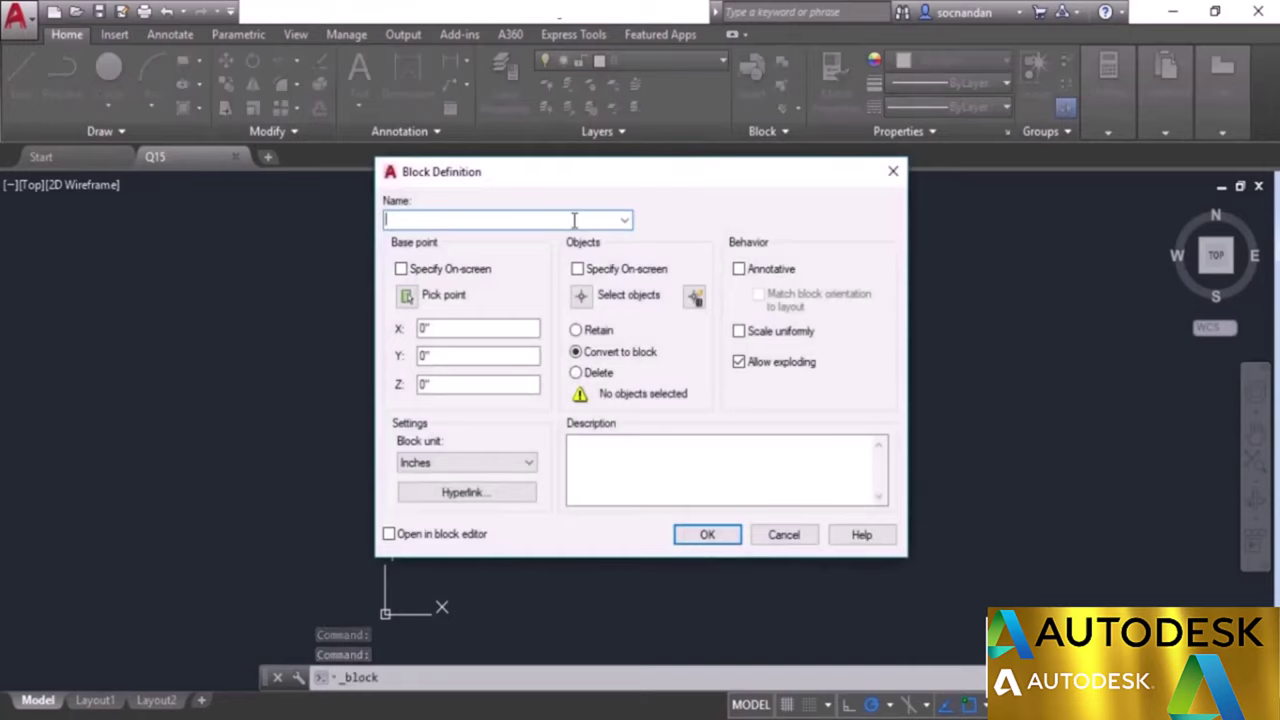
click(406, 295)
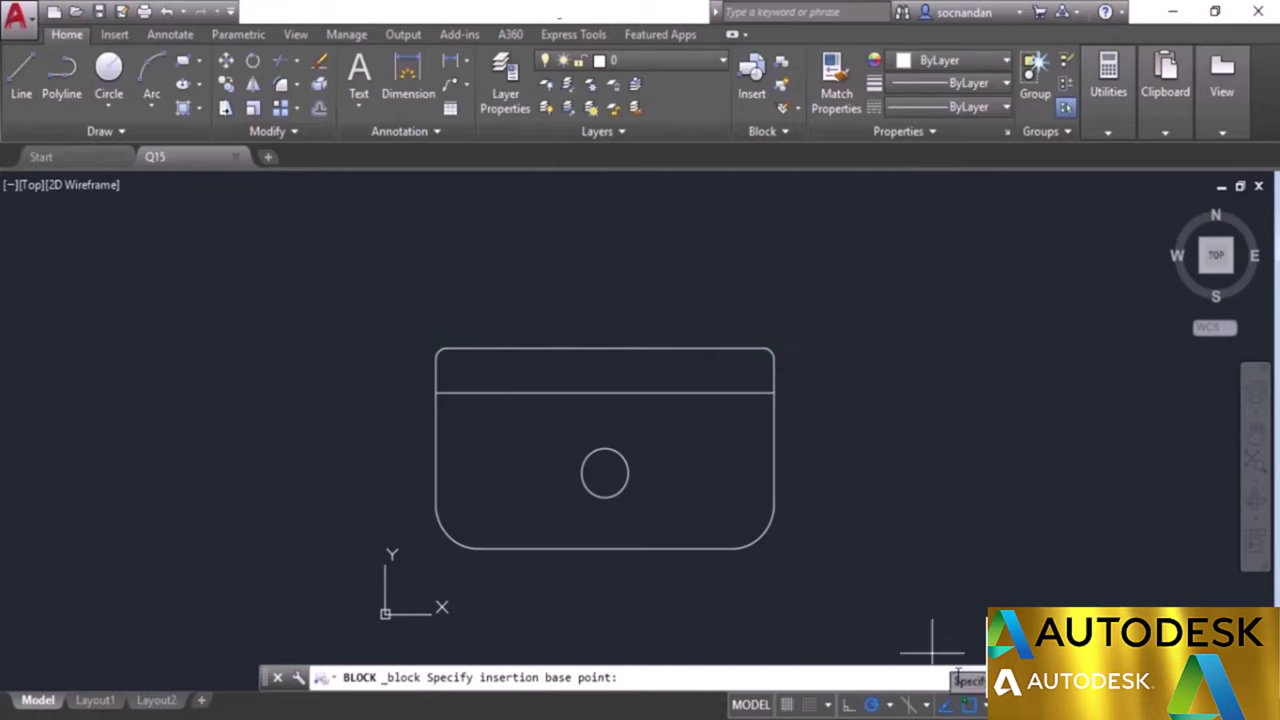
Add the Dynamic Input toggle to the status bar and toggle dynamic input.
click(972, 704)
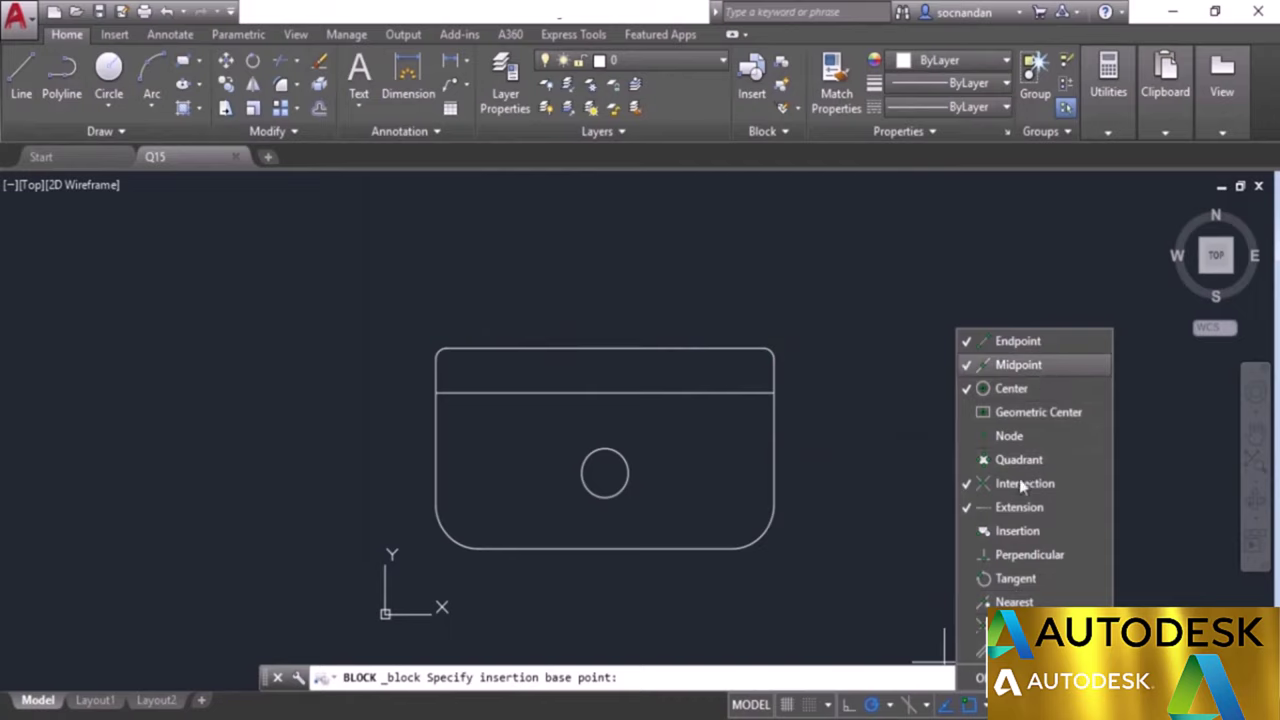
click(1265, 704)
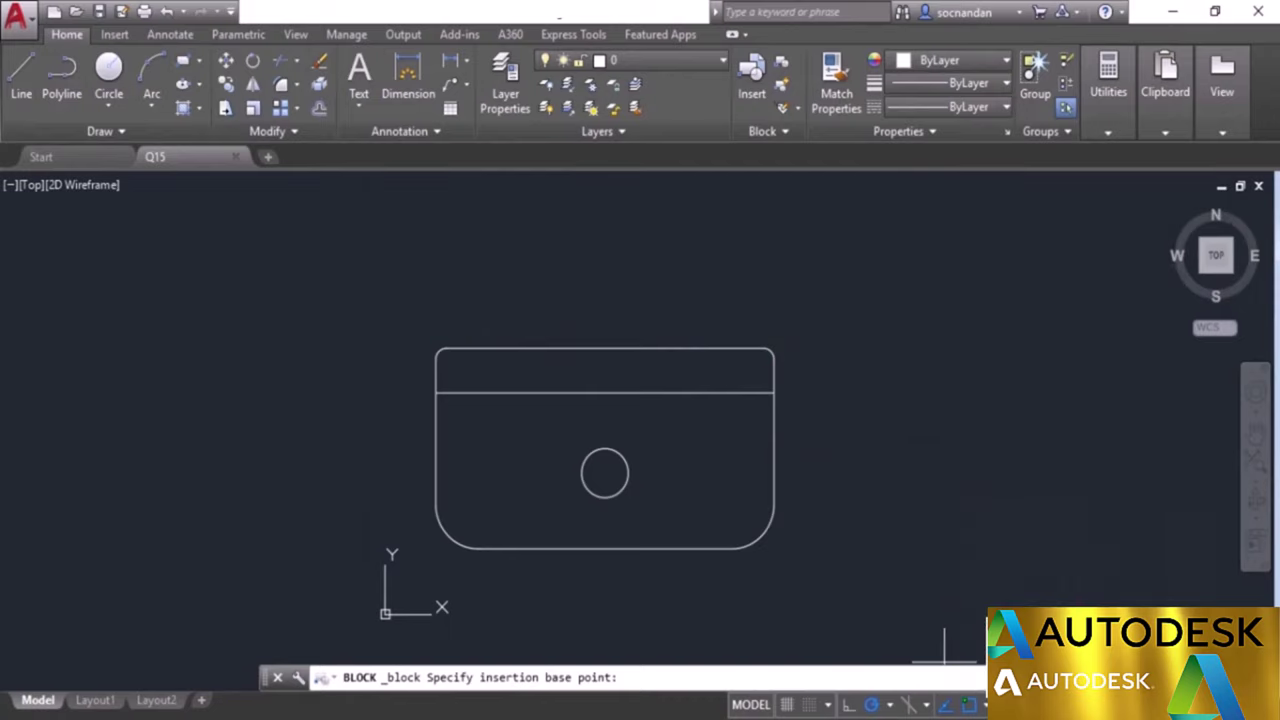
click(1265, 704)
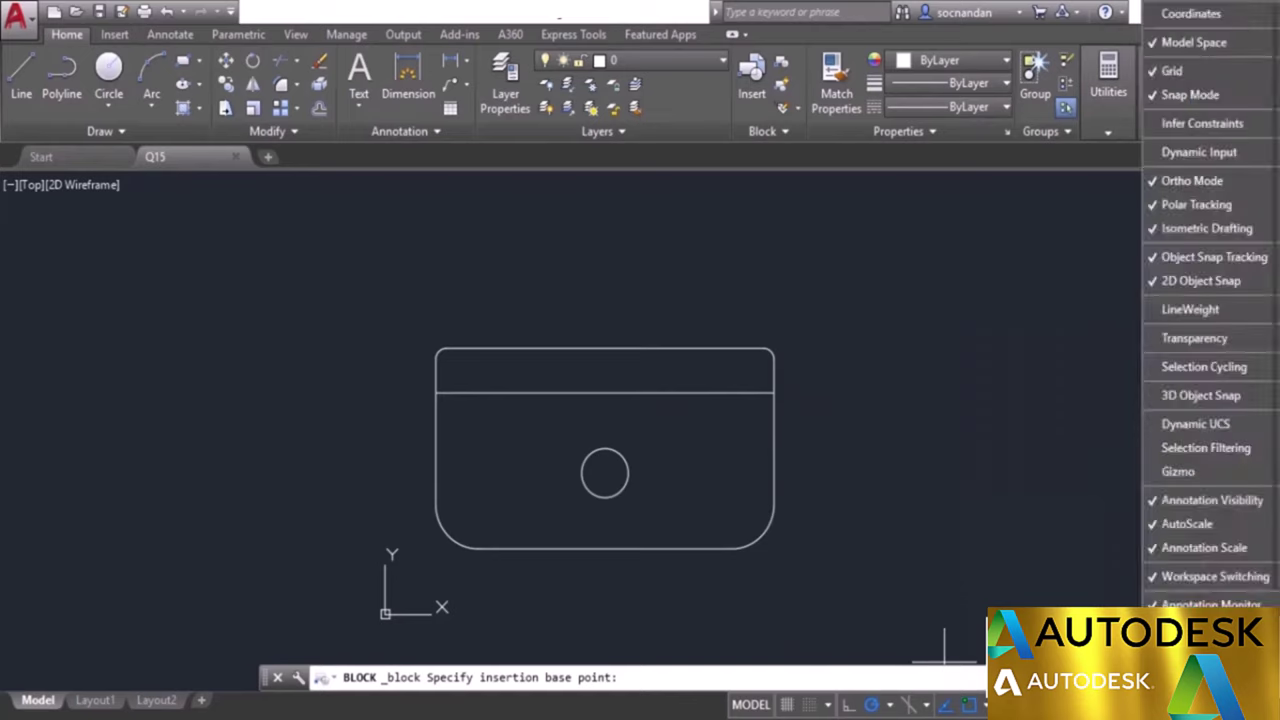
click(1240, 153)
click(826, 710)
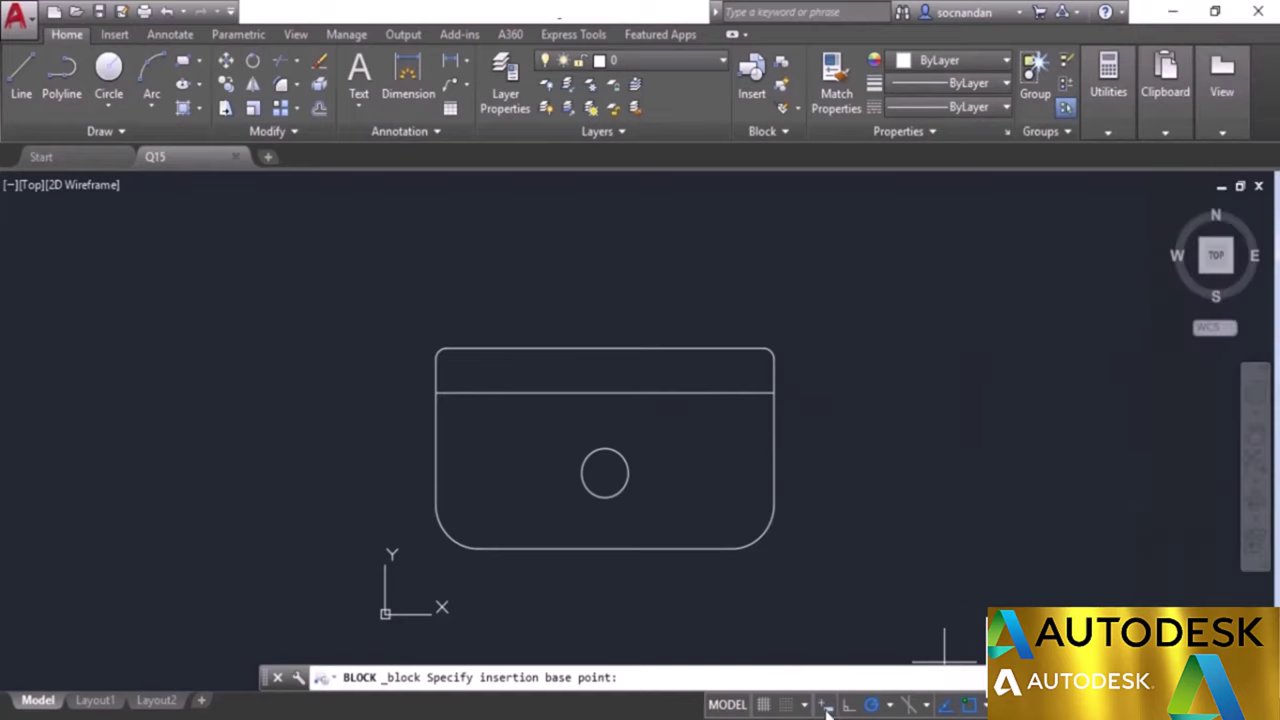
Complete the Sink block from all the sink geometry, based at its upper edge's midpoint, and open it in the block editor.
click(598, 349)
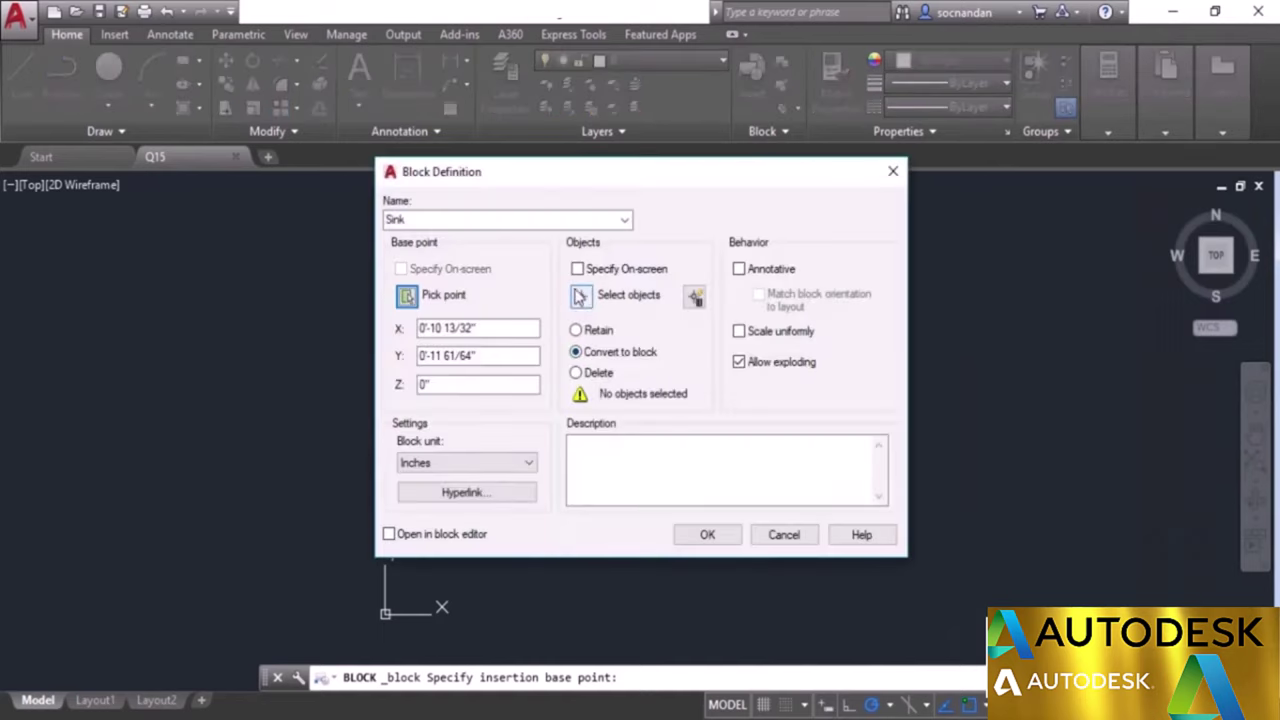
click(581, 300)
click(818, 593)
click(336, 278)
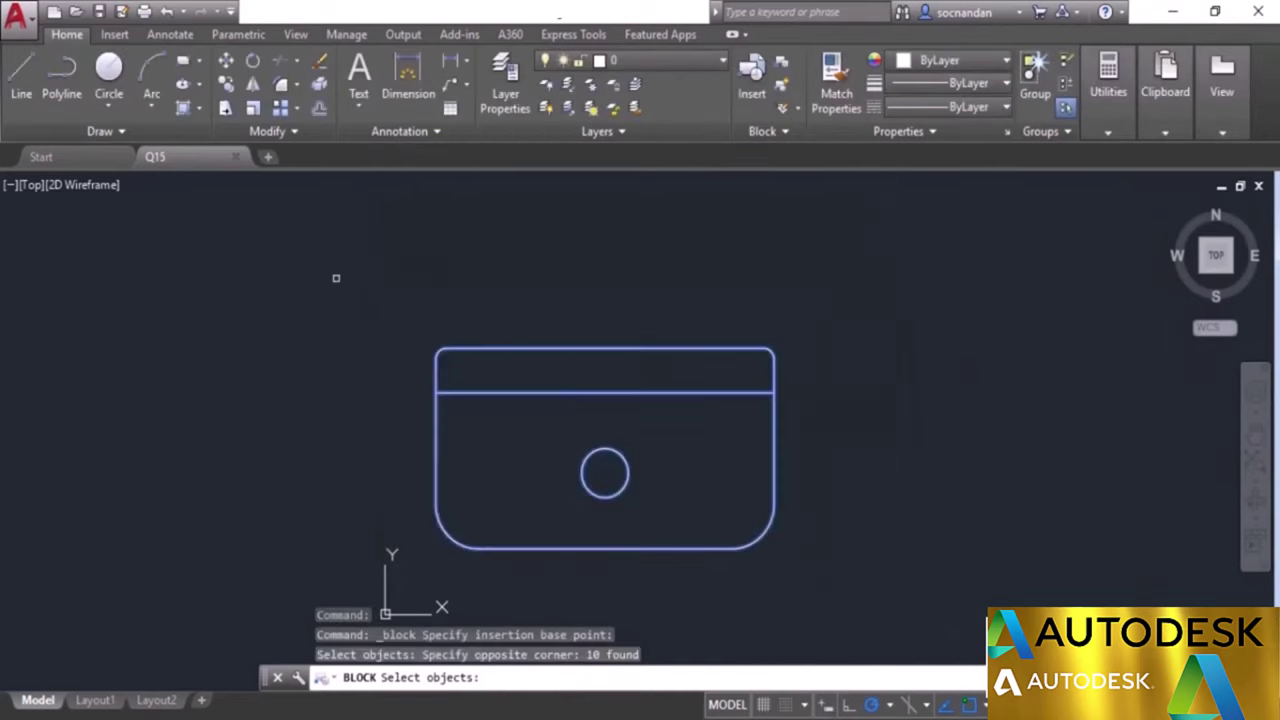
key(Return)
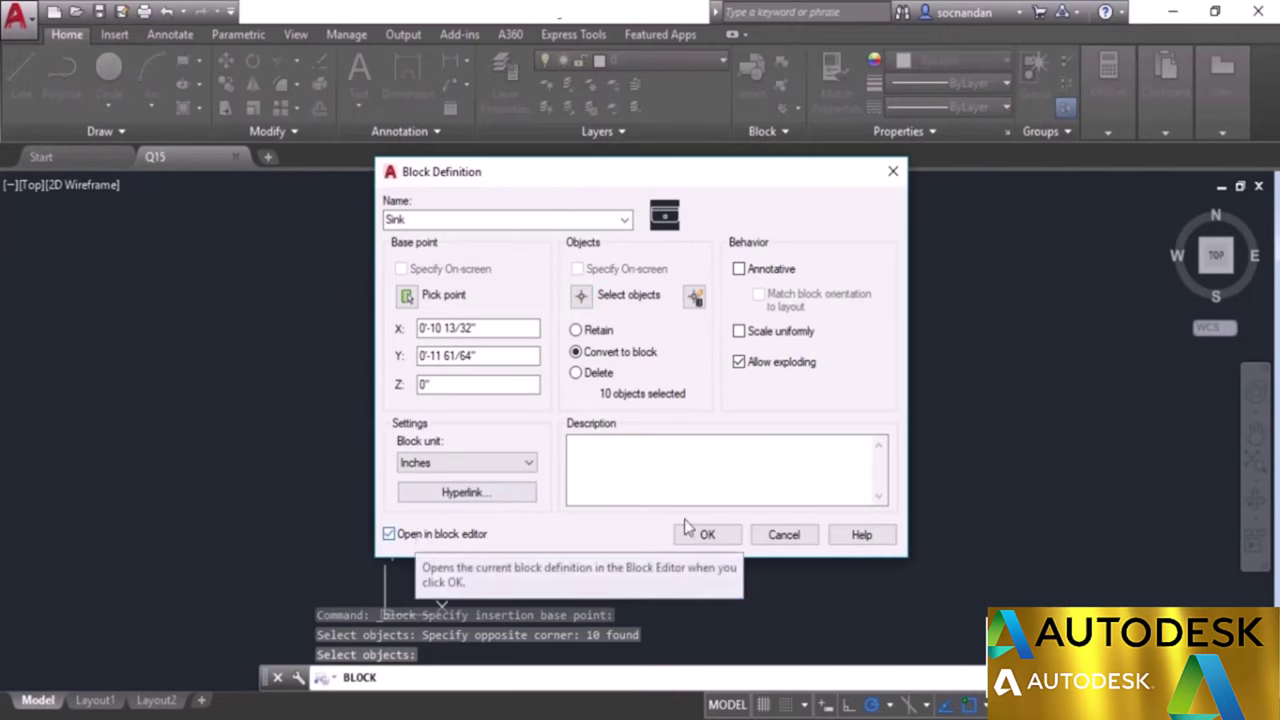
click(719, 535)
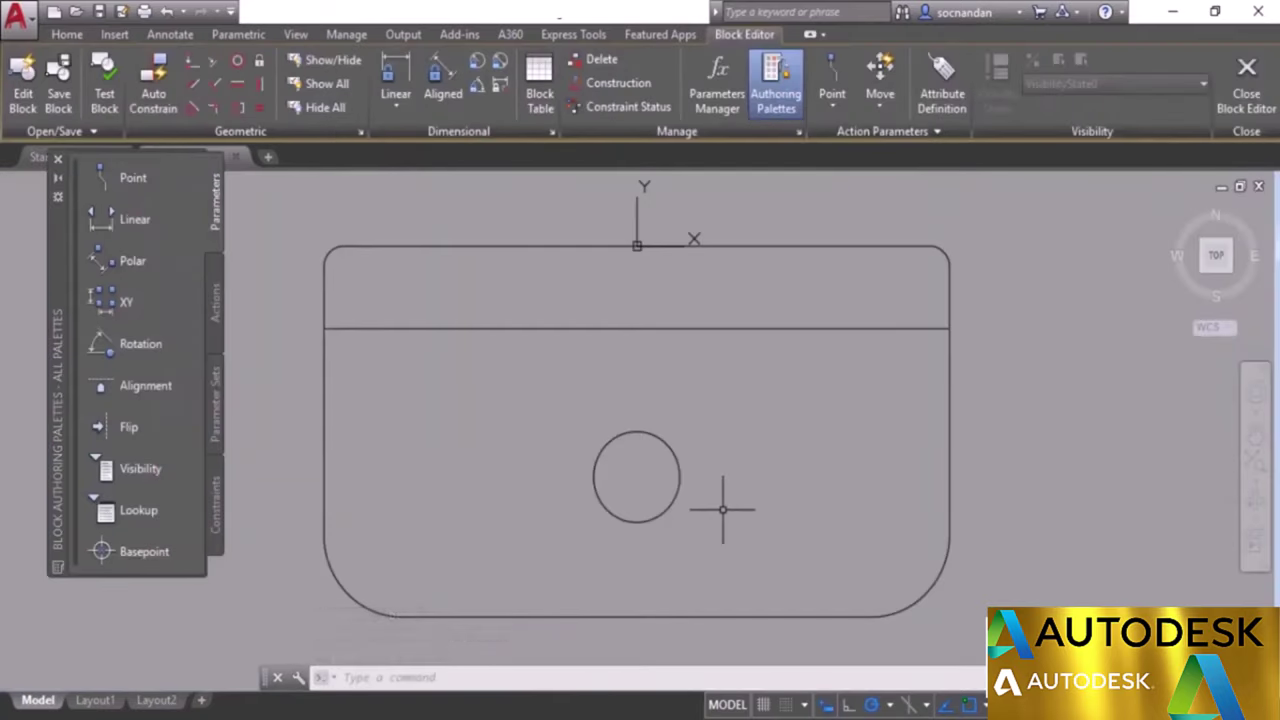
Add a linear parameter across the sink's full width, from its left side to its right side, with the label below the sink.
scroll(722, 512, down, 2)
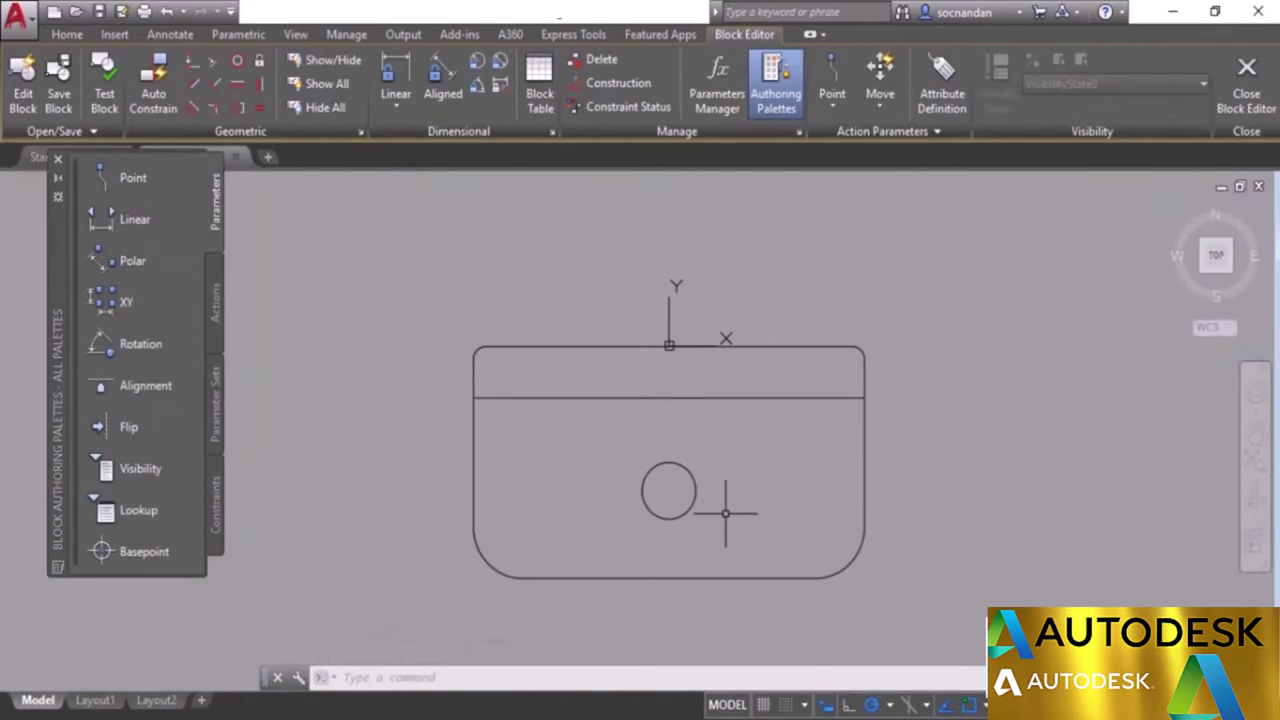
middle_drag(726, 517, 697, 443)
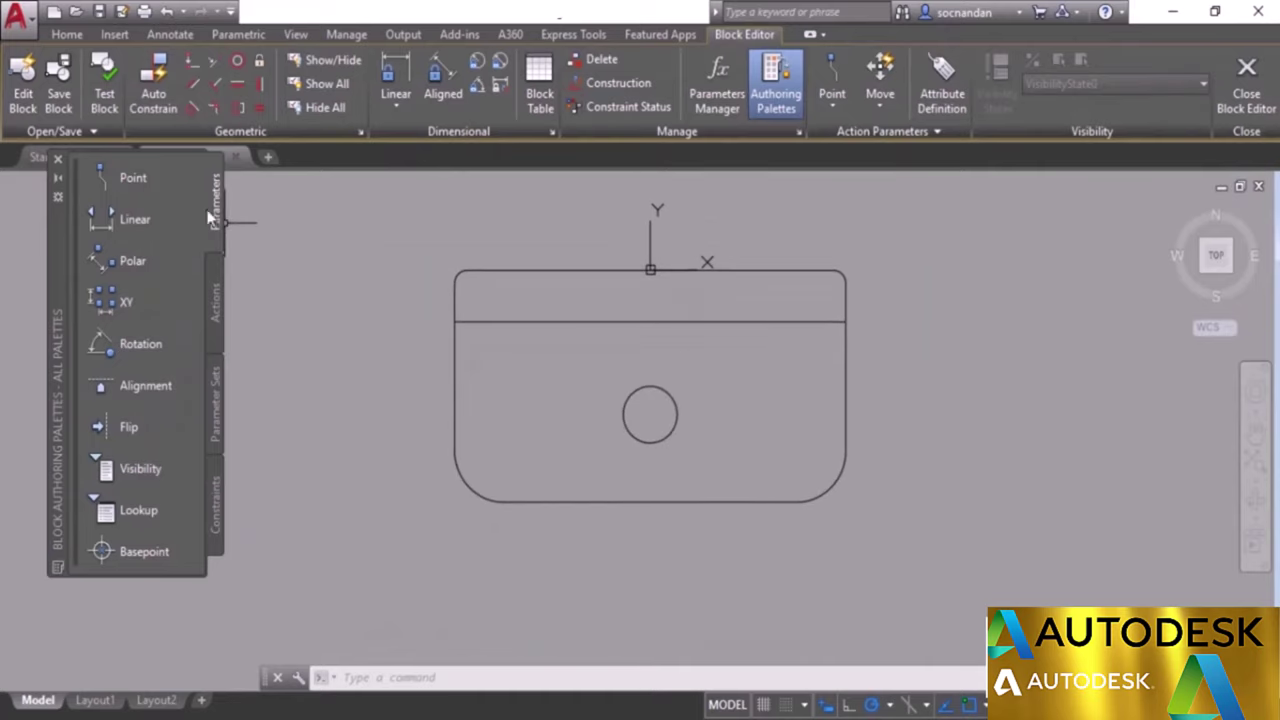
click(127, 222)
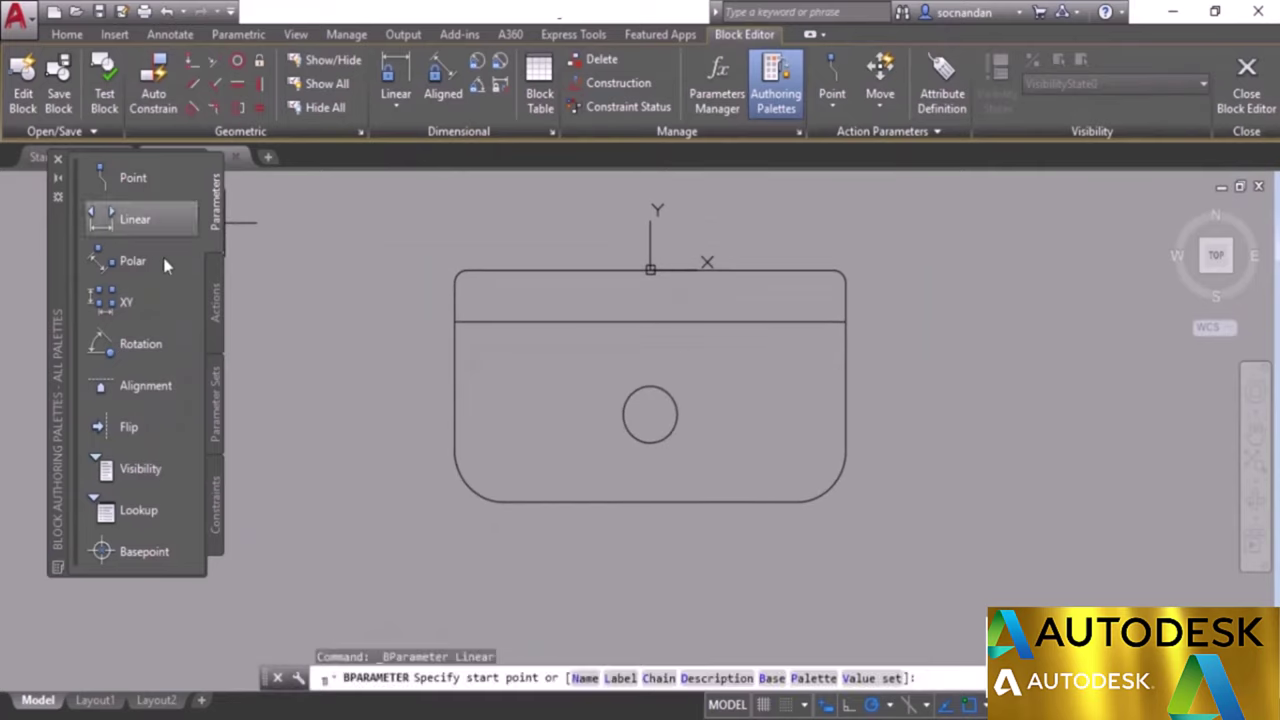
click(455, 367)
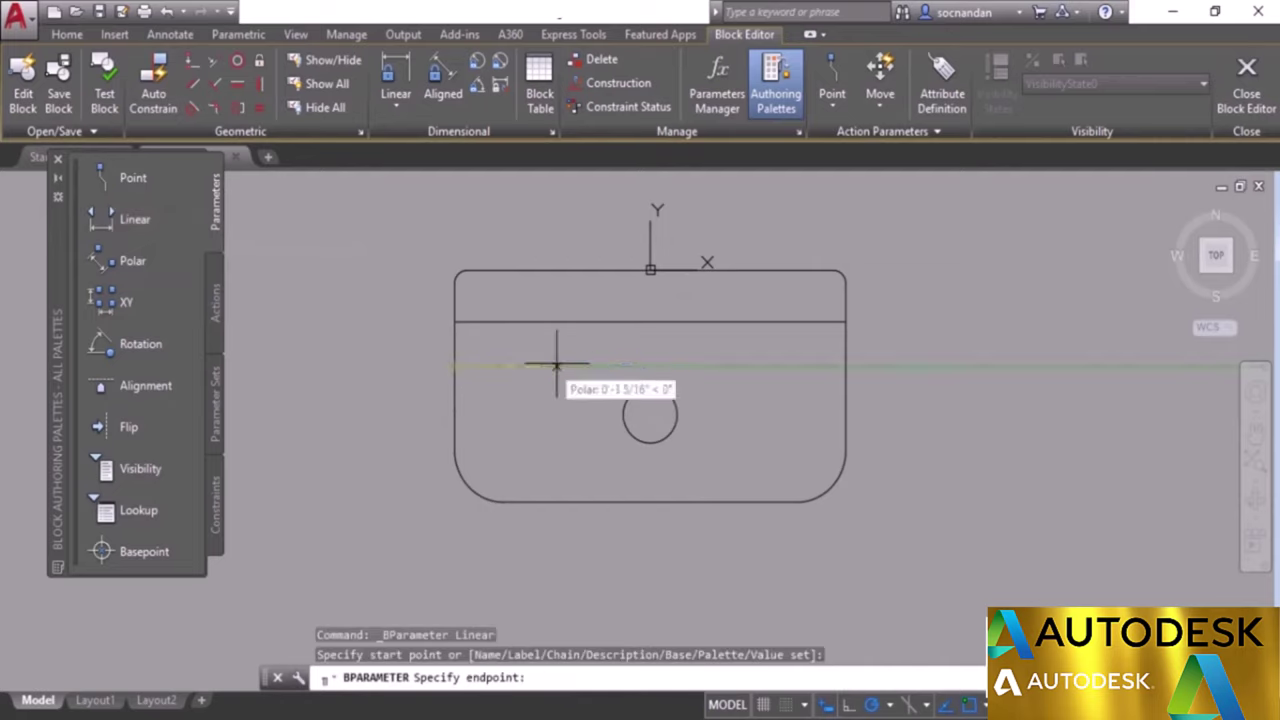
click(845, 367)
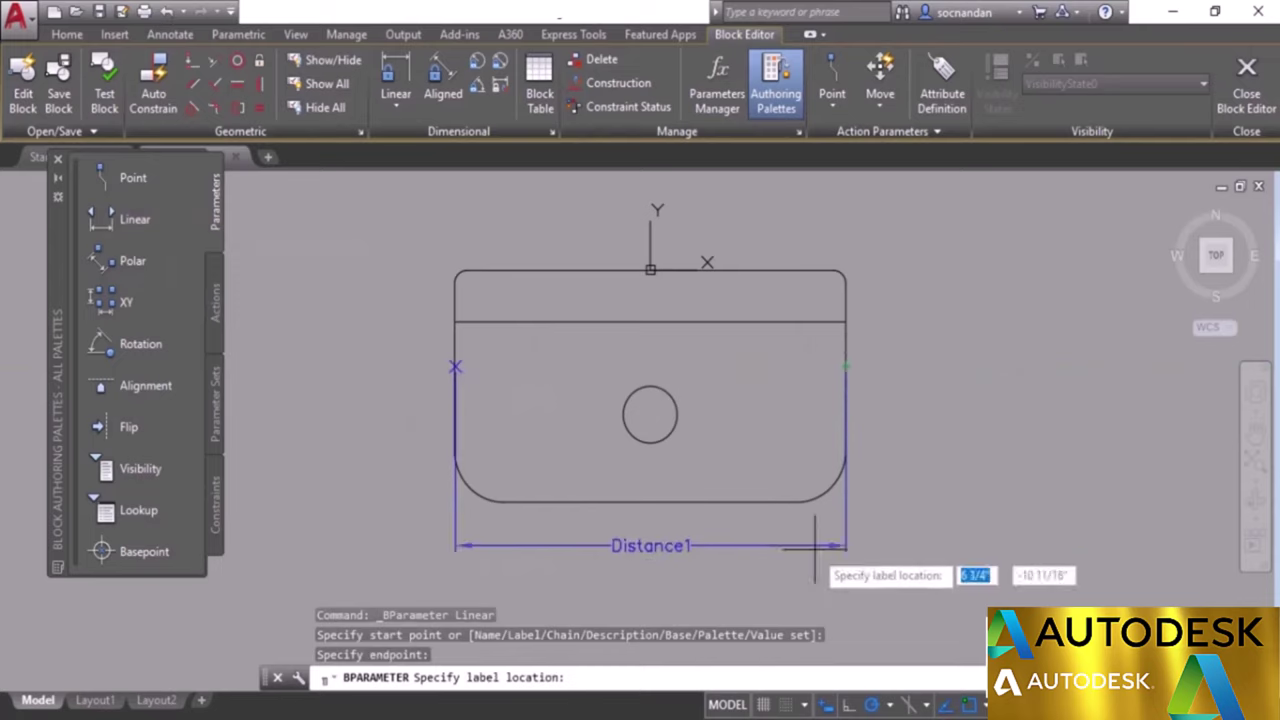
click(943, 585)
middle_drag(943, 580, 908, 543)
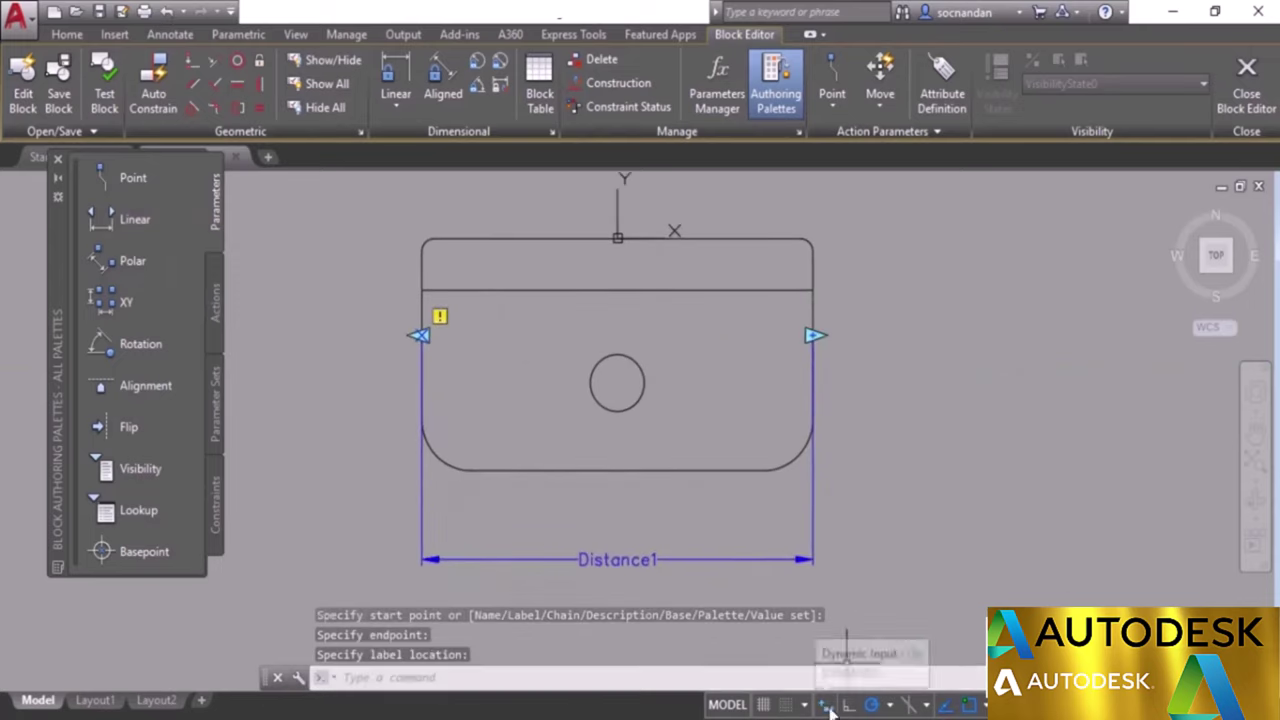
Add a Stretch action to the linear parameter's right endpoint, framing and selecting the sink's right portion together with the drain circle.
click(213, 305)
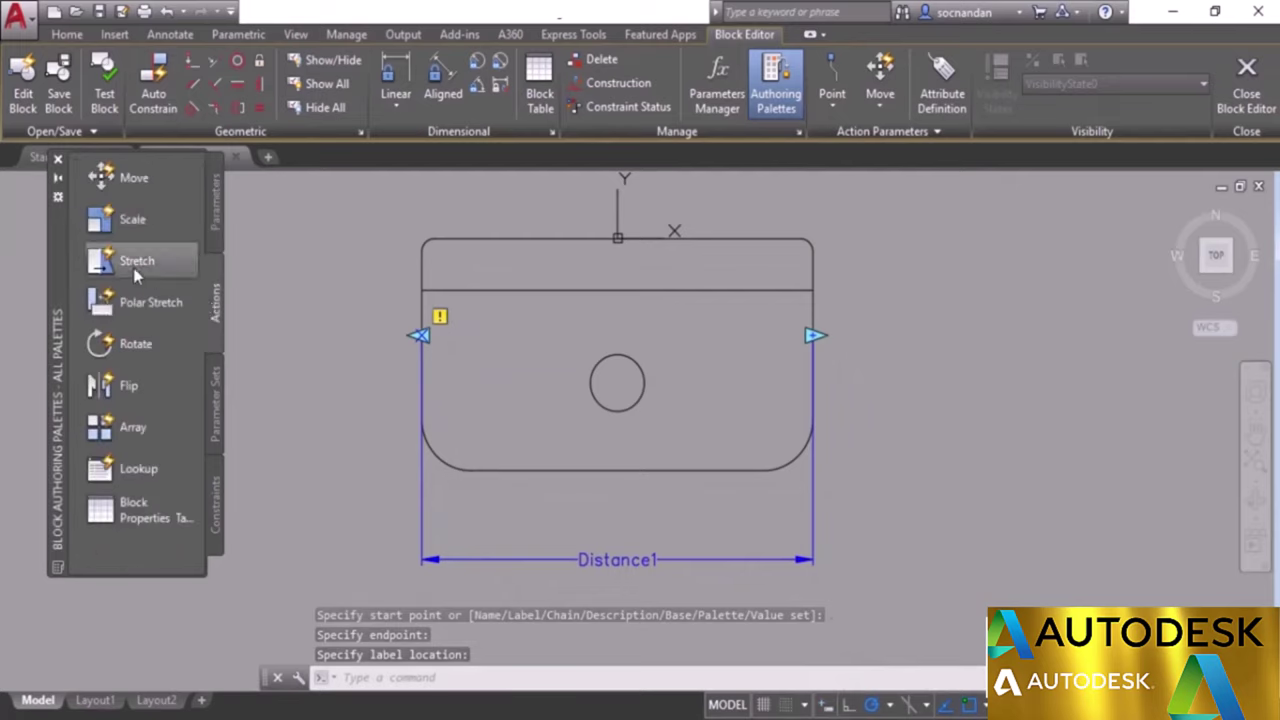
click(115, 270)
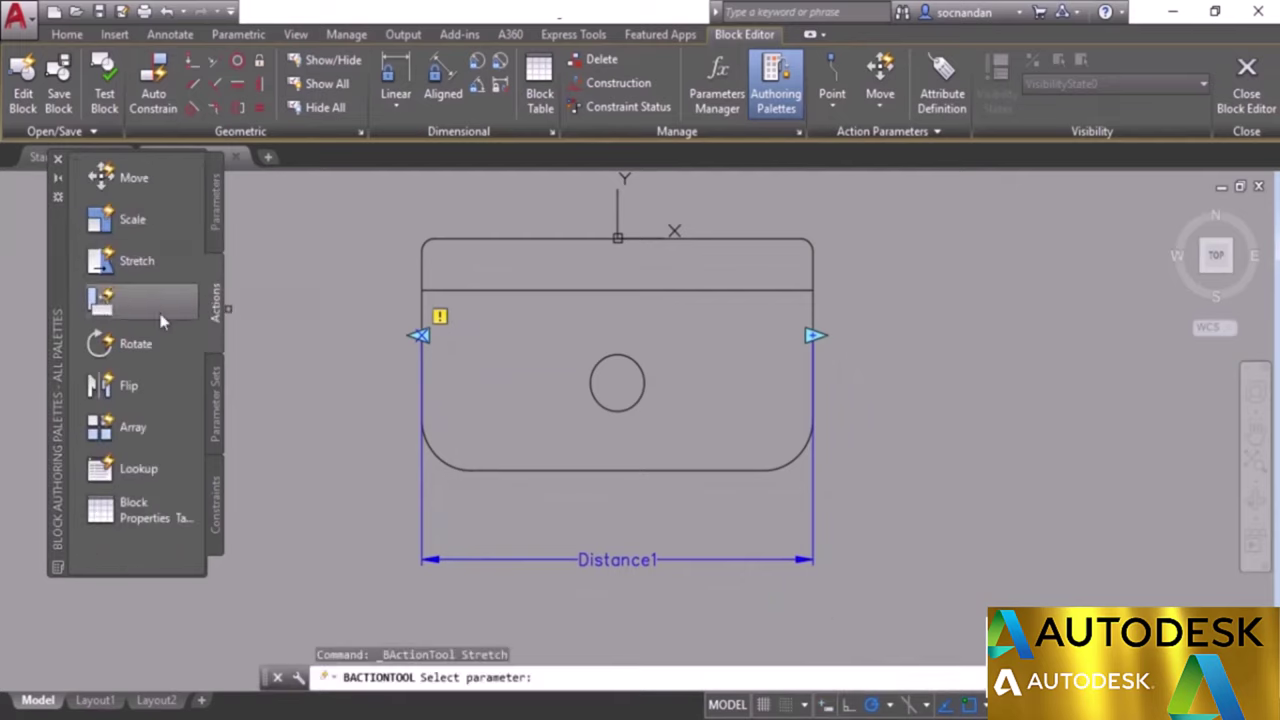
scroll(587, 431, down, 2)
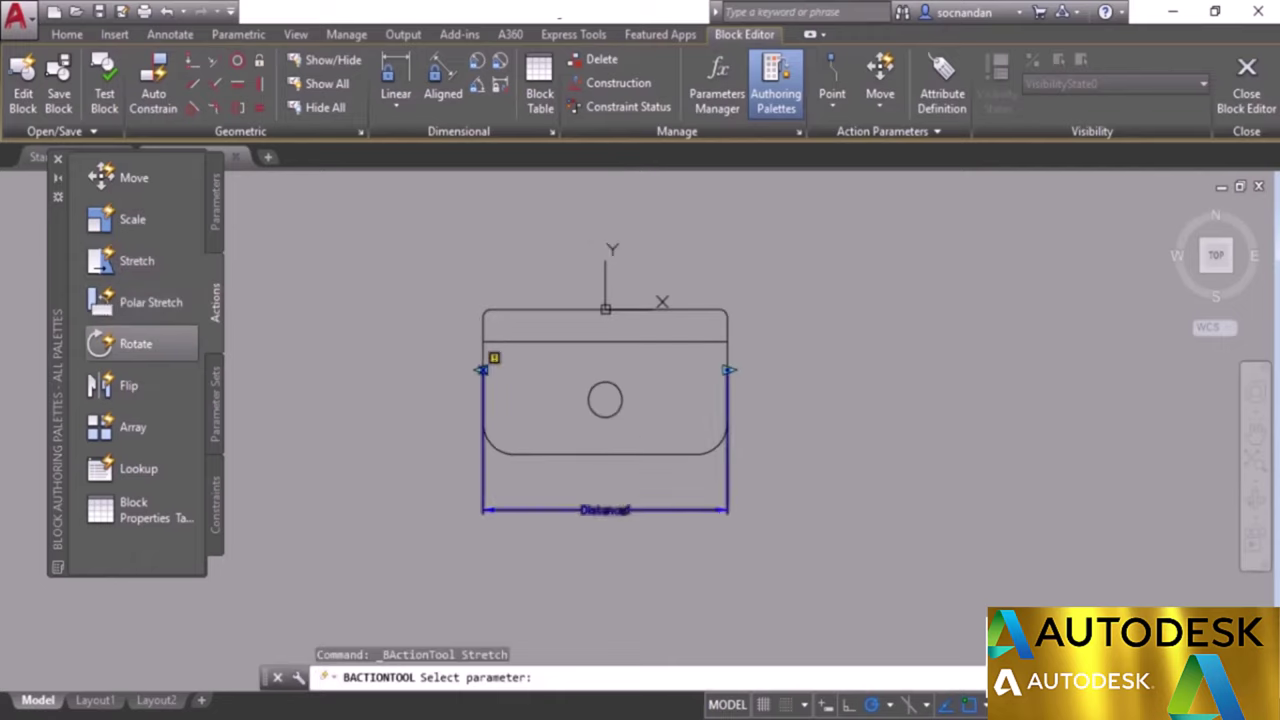
click(641, 510)
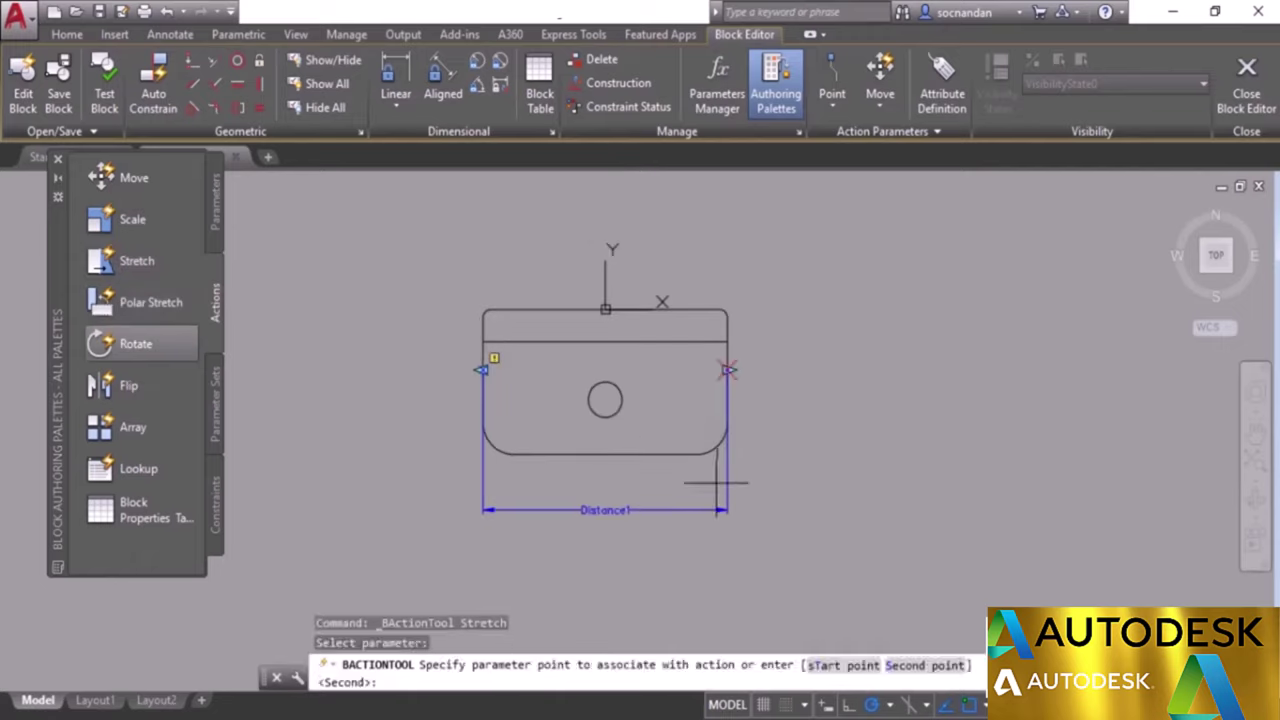
click(727, 370)
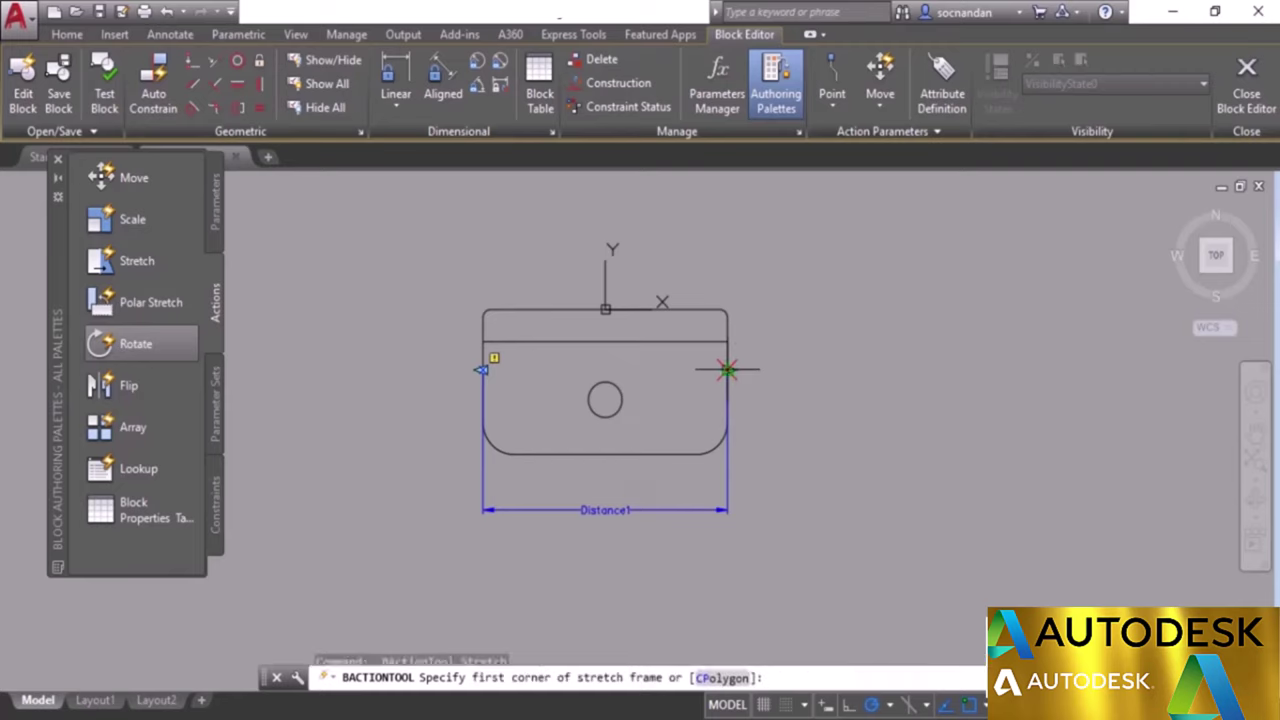
click(850, 592)
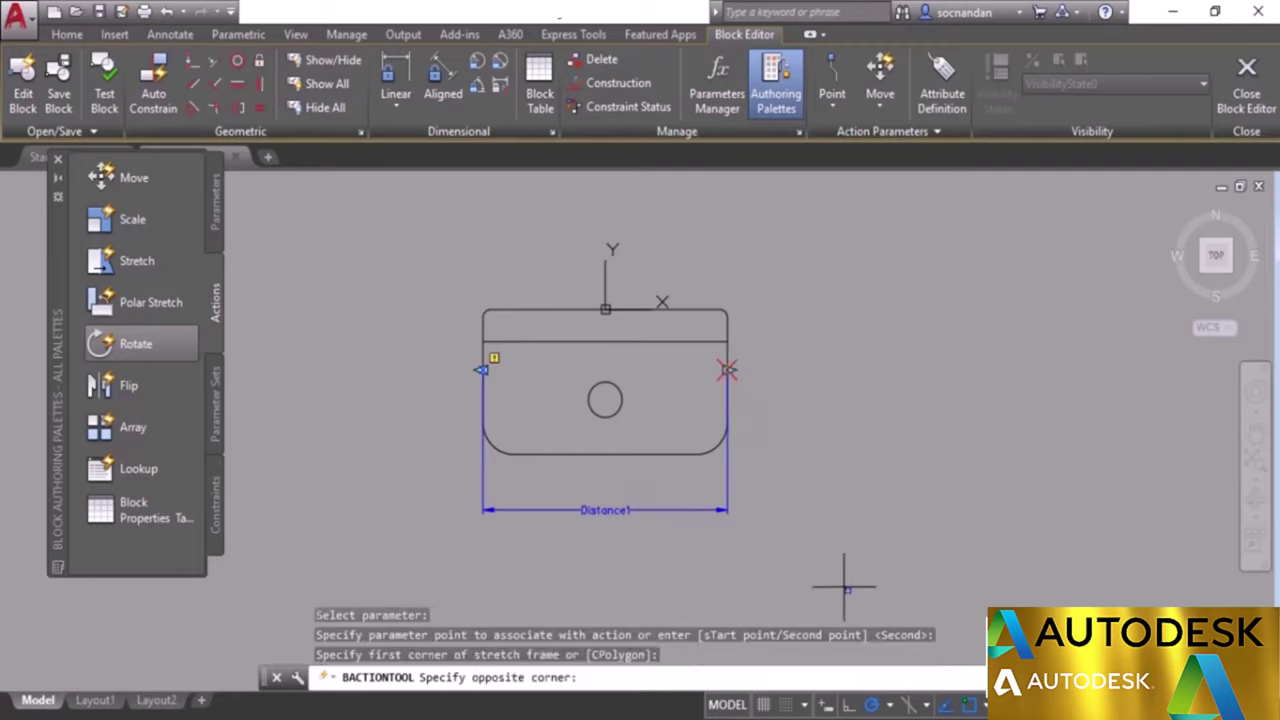
click(542, 254)
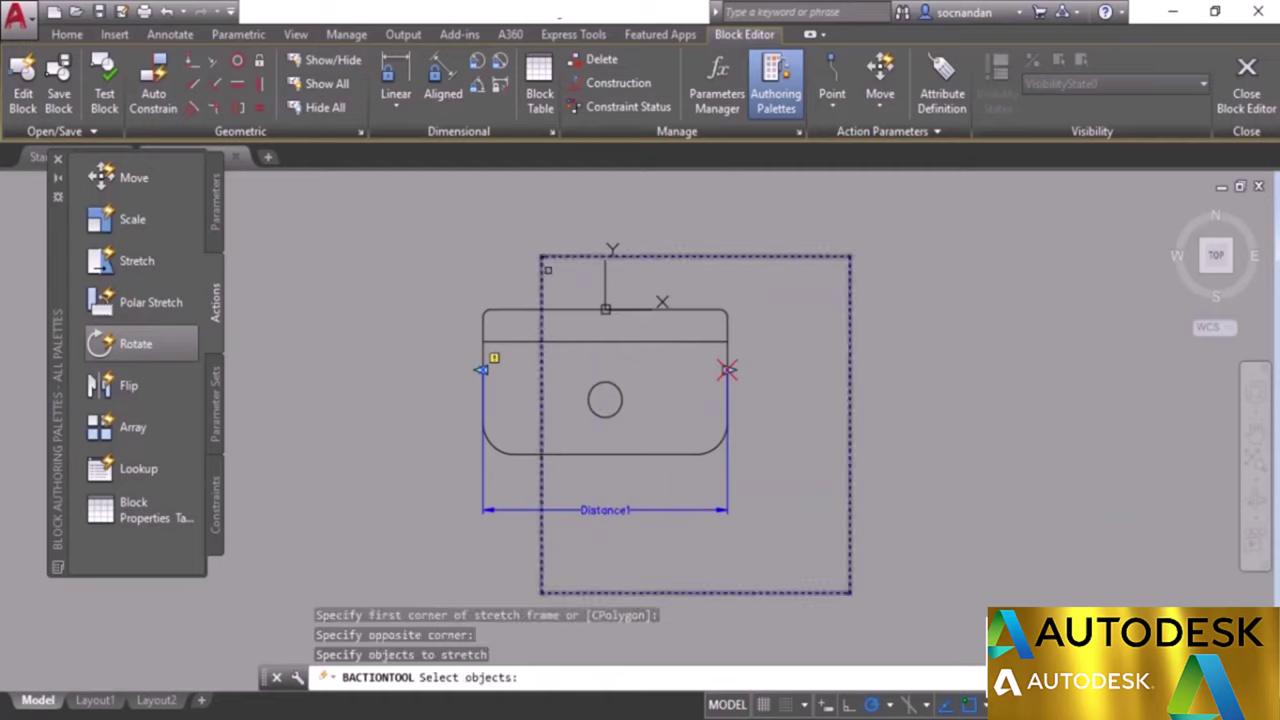
click(800, 548)
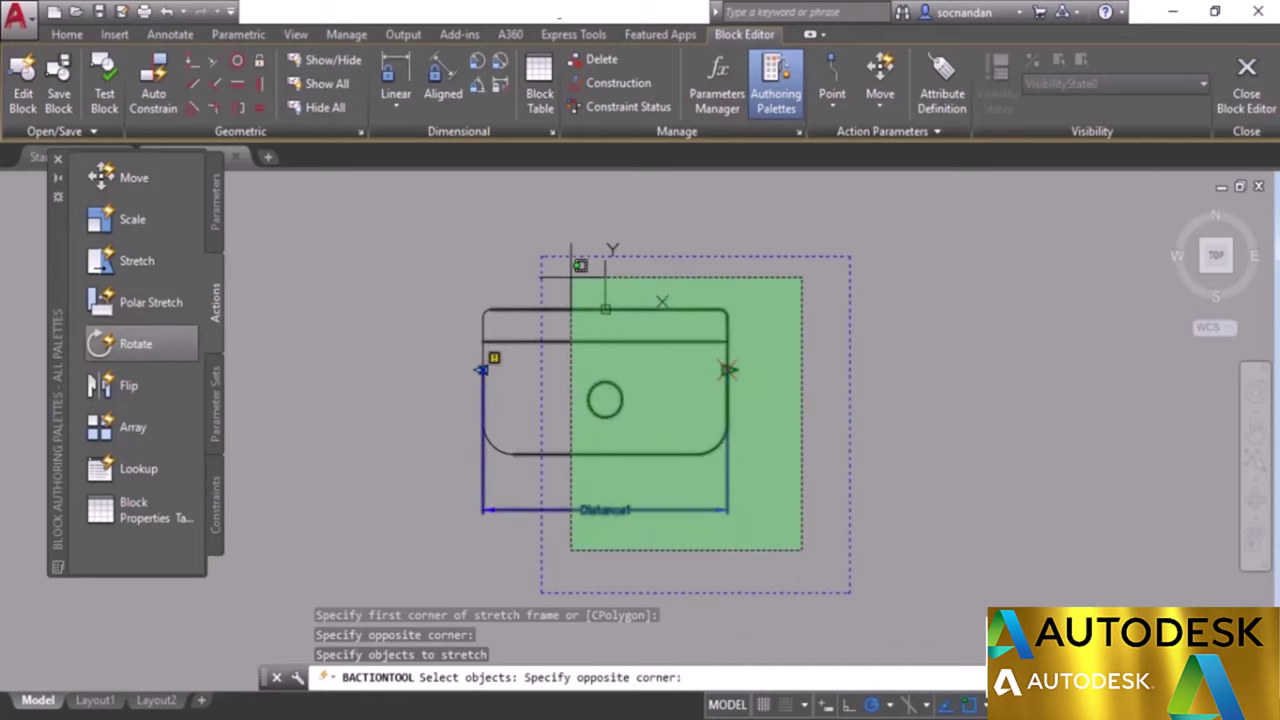
click(571, 277)
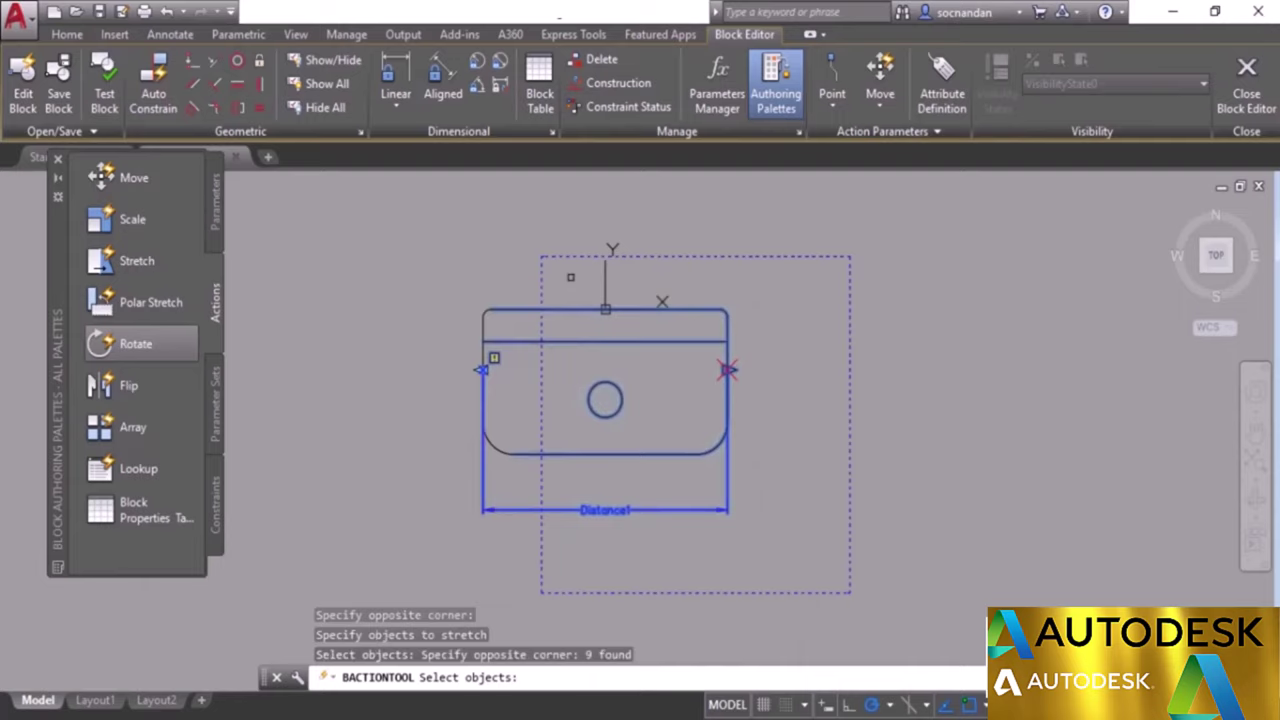
key(Return)
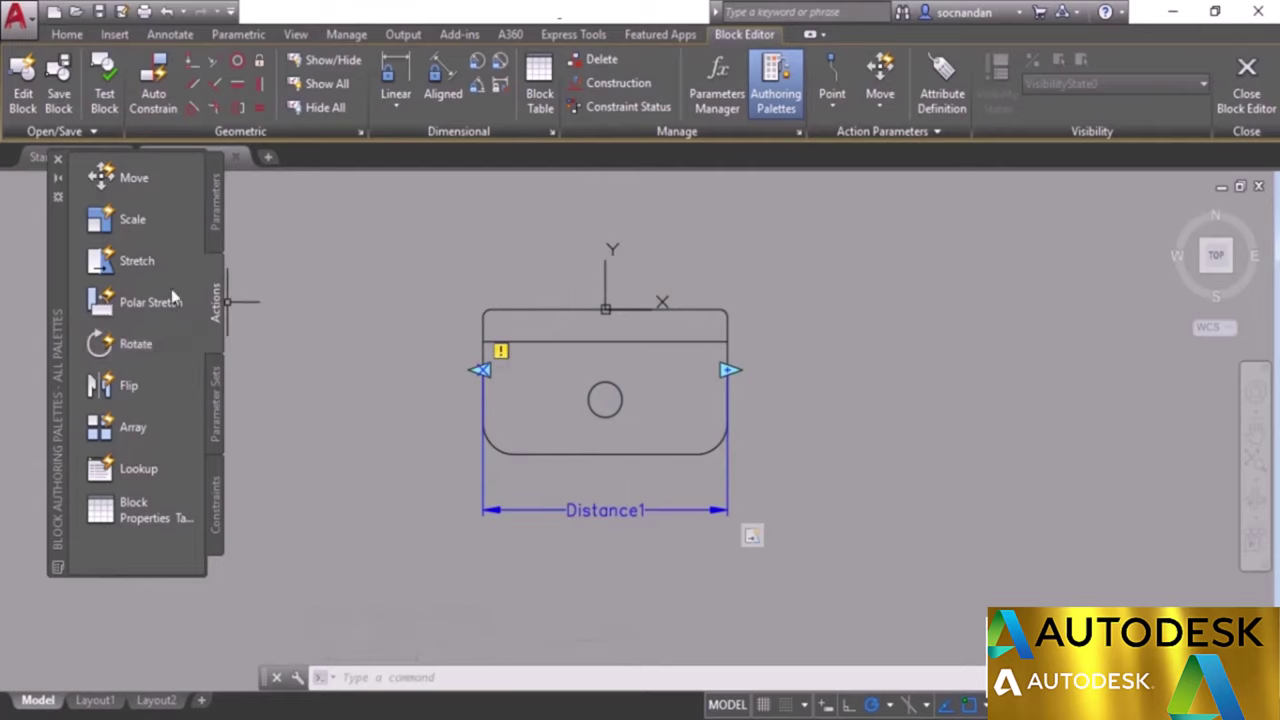
Add a second Stretch action to the linear parameter's left endpoint, framing and selecting the sink's left portion together with the drain circle.
click(137, 261)
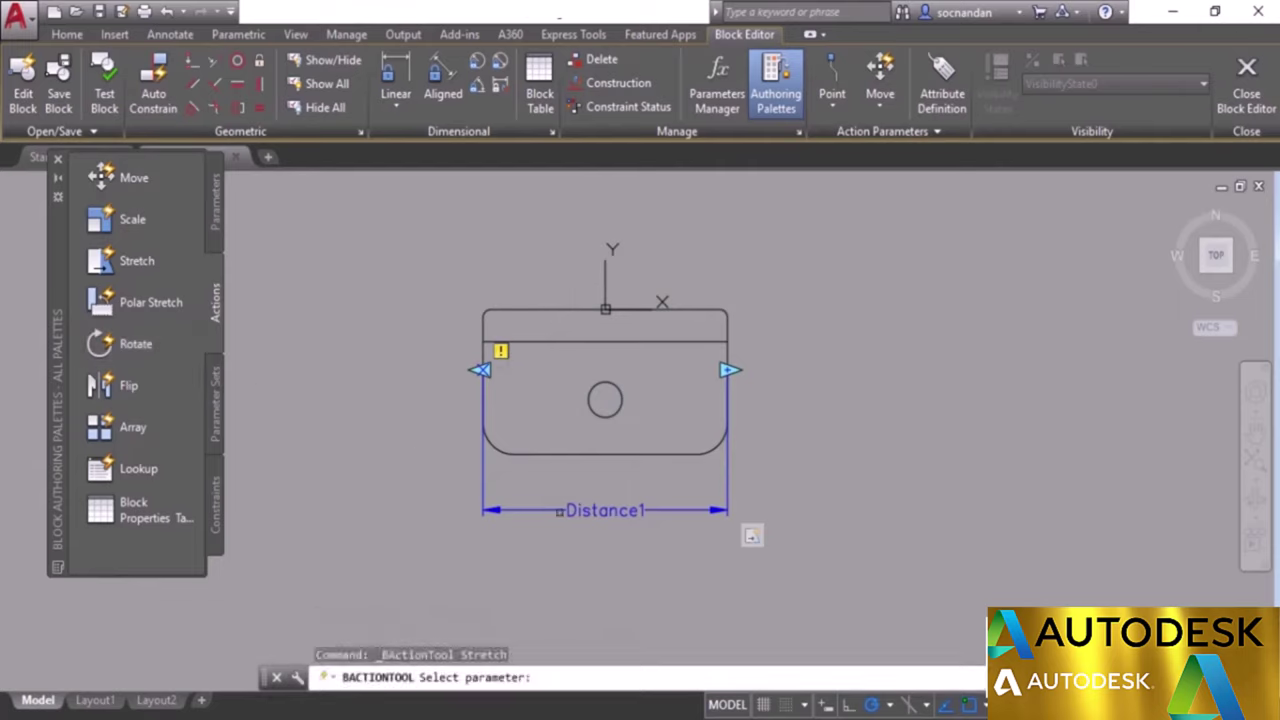
click(612, 510)
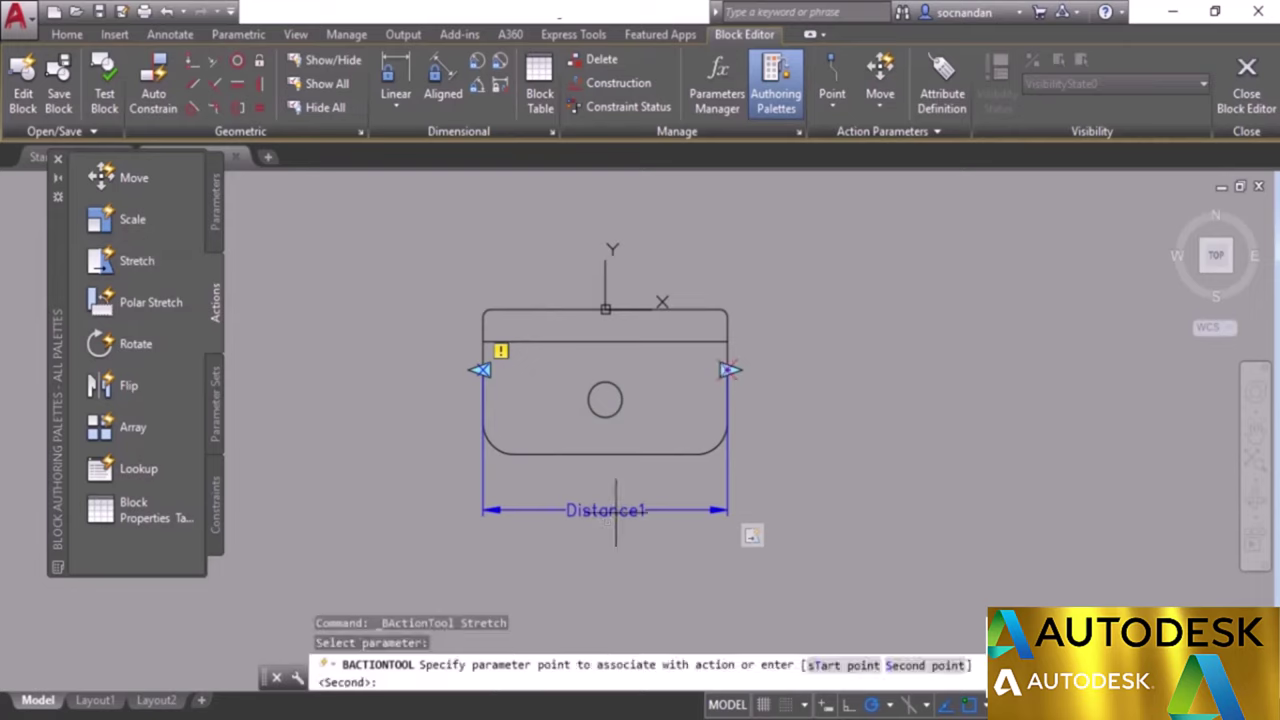
click(480, 369)
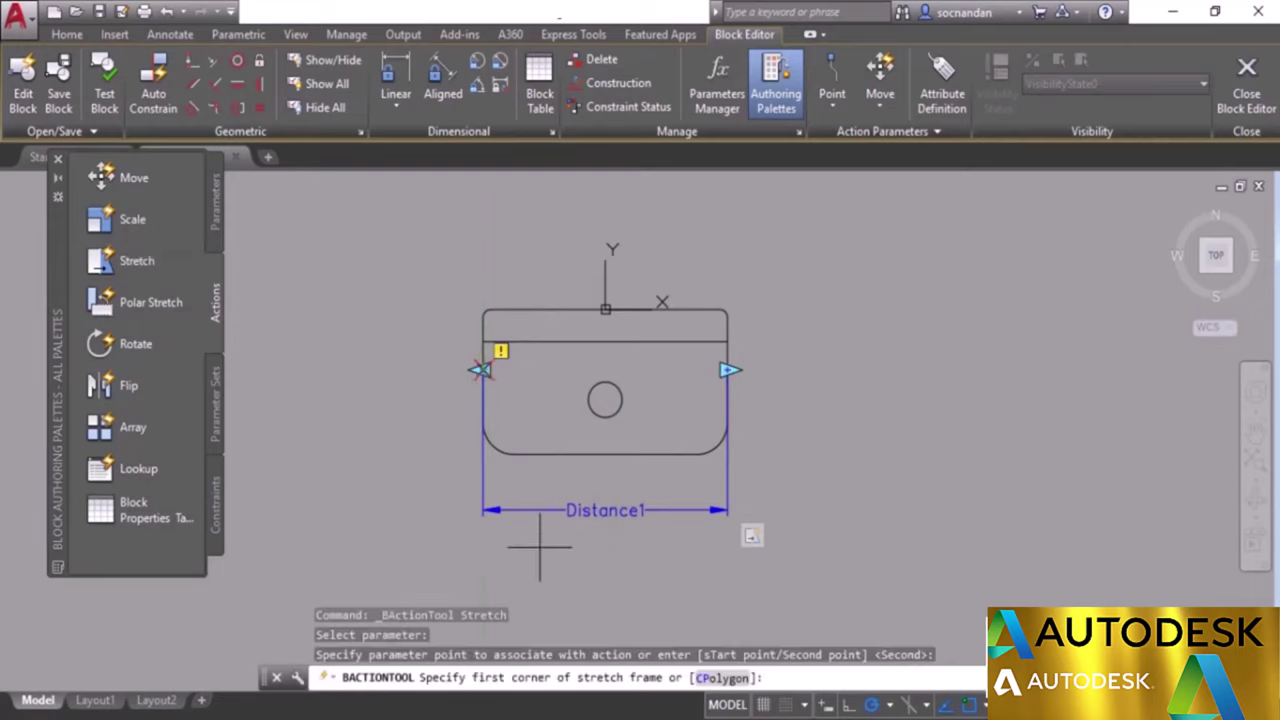
click(671, 554)
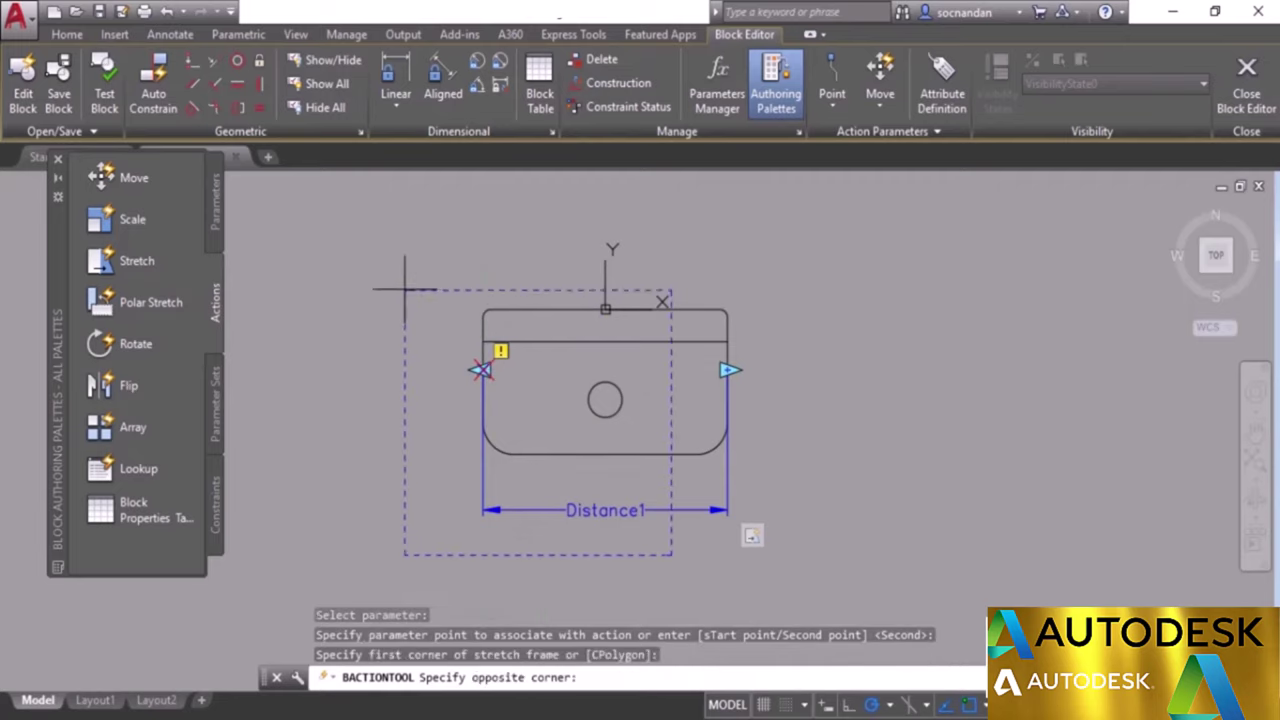
click(384, 256)
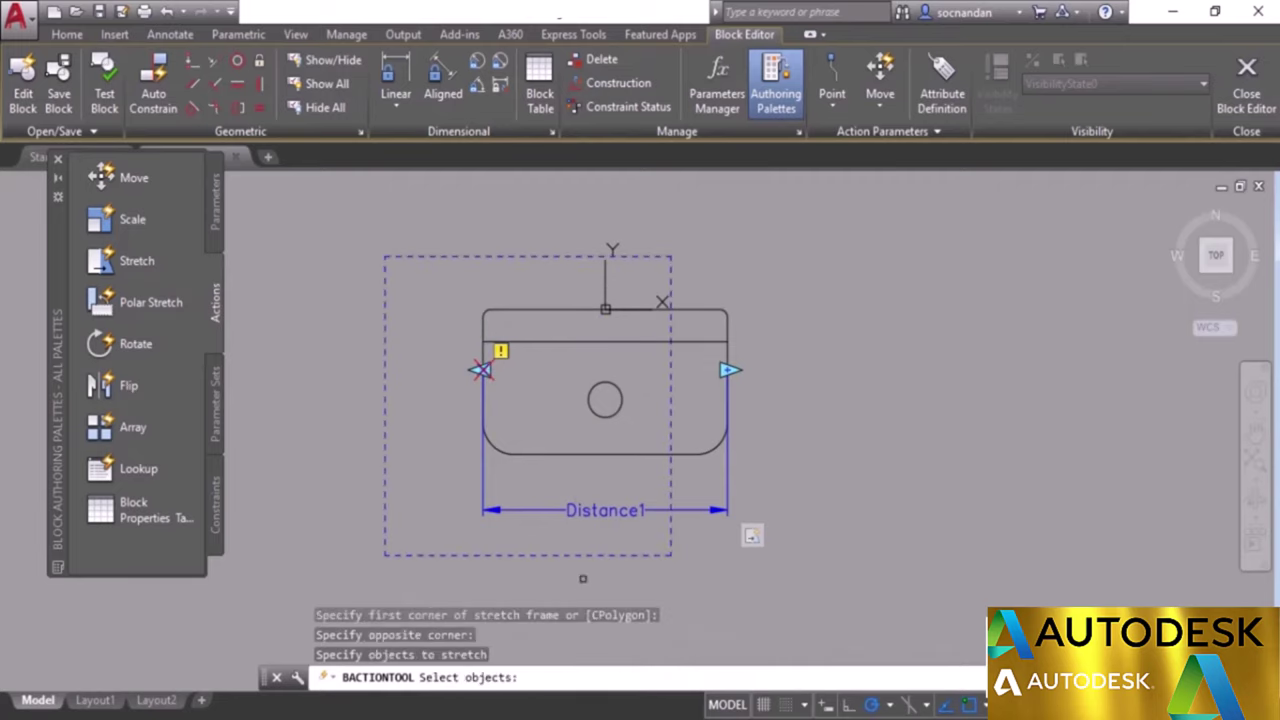
click(664, 546)
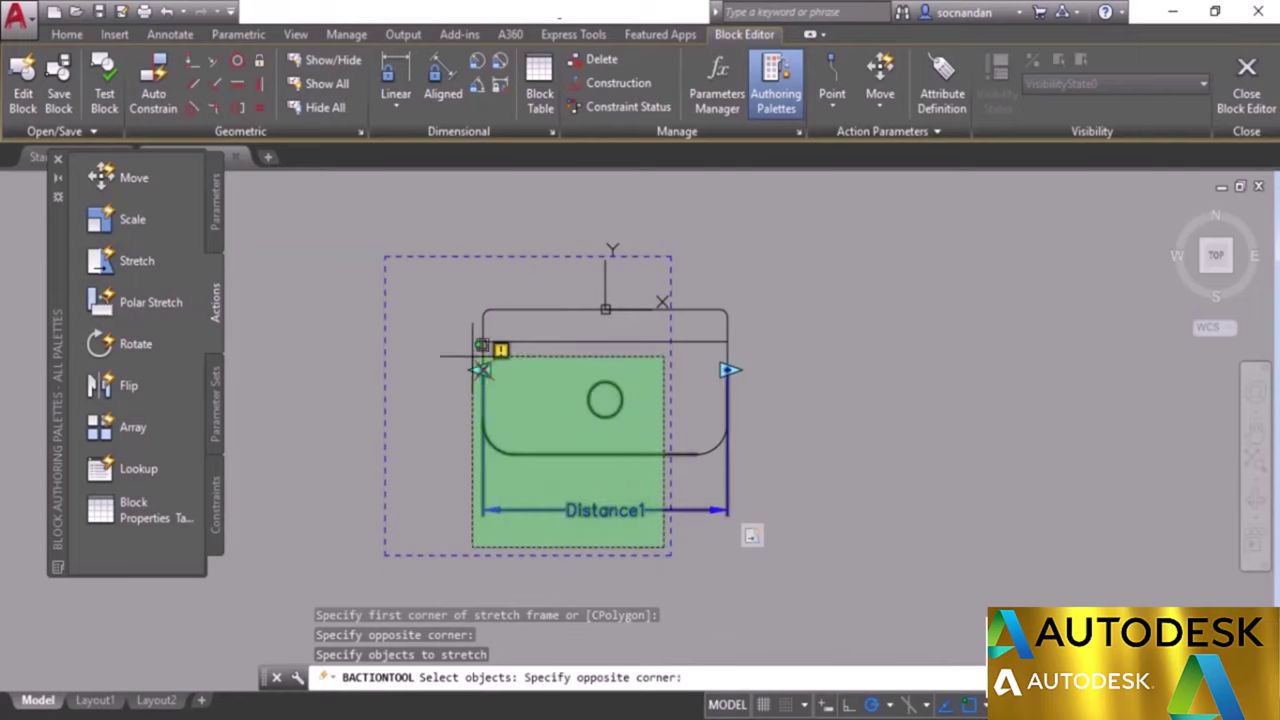
click(416, 285)
key(Return)
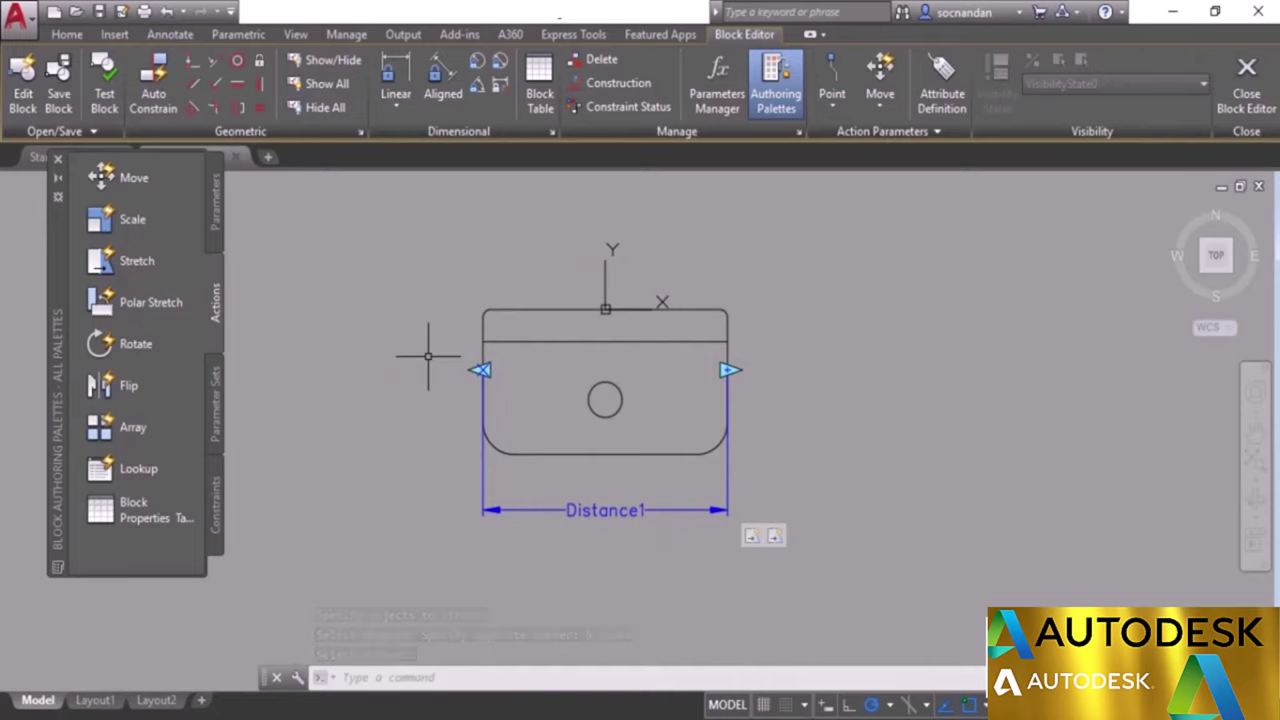
Test the Sink block by stretching its right side outward about 5 inches, and close the test window.
click(108, 95)
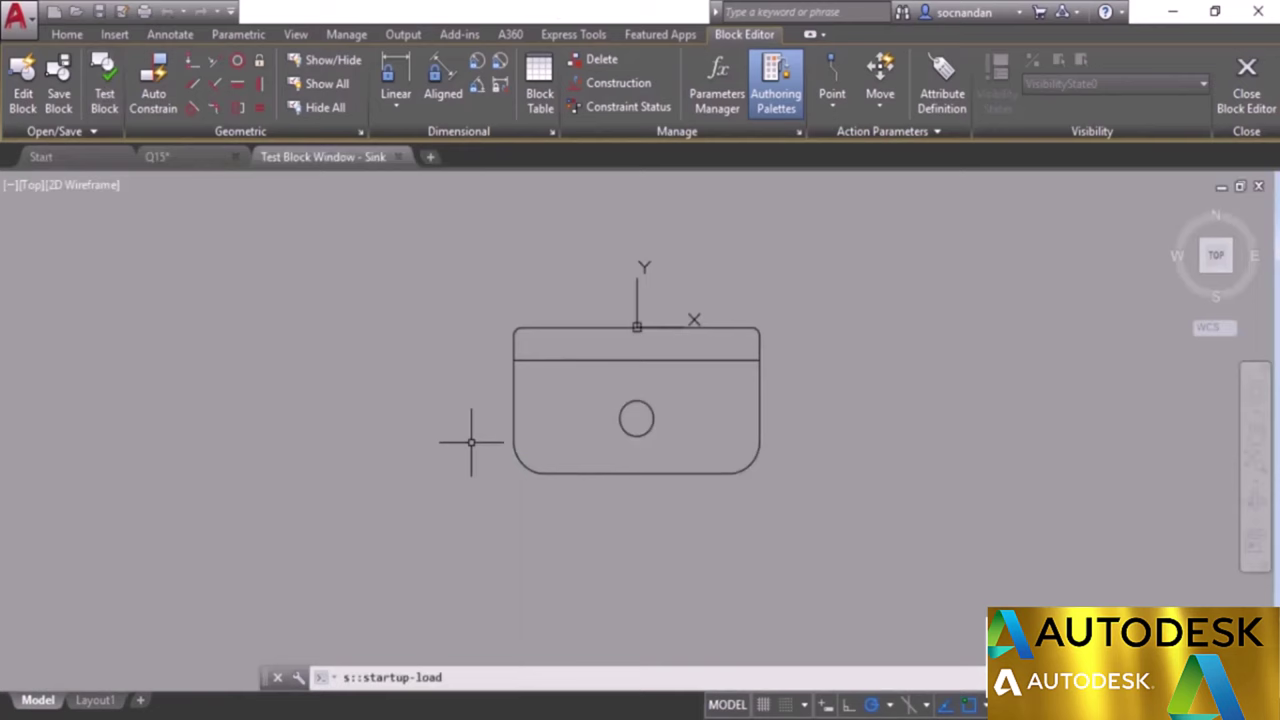
click(688, 465)
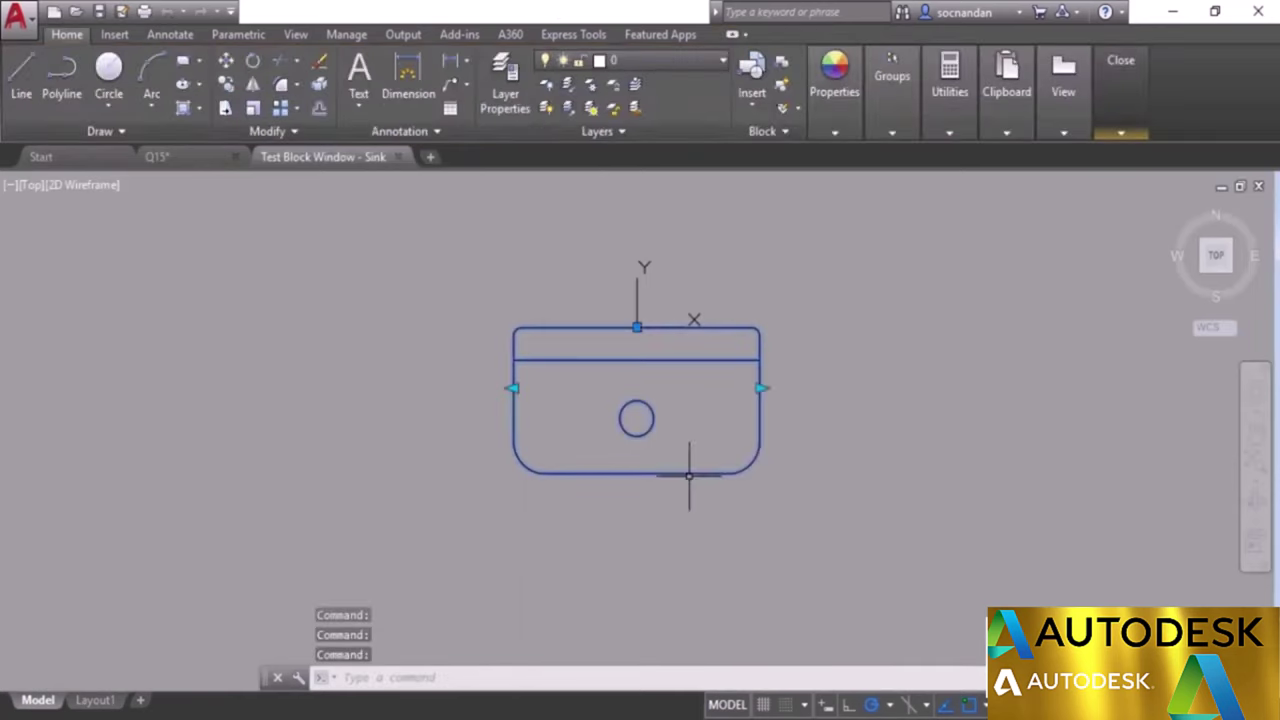
click(762, 388)
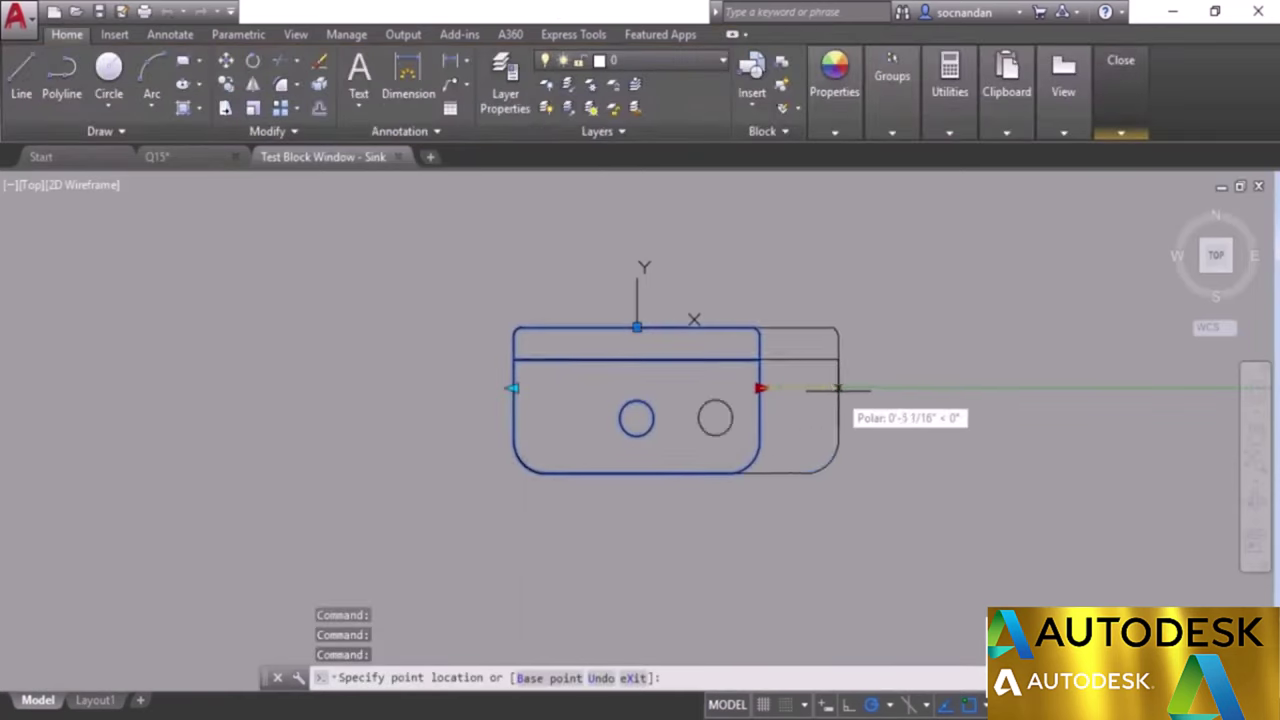
click(840, 388)
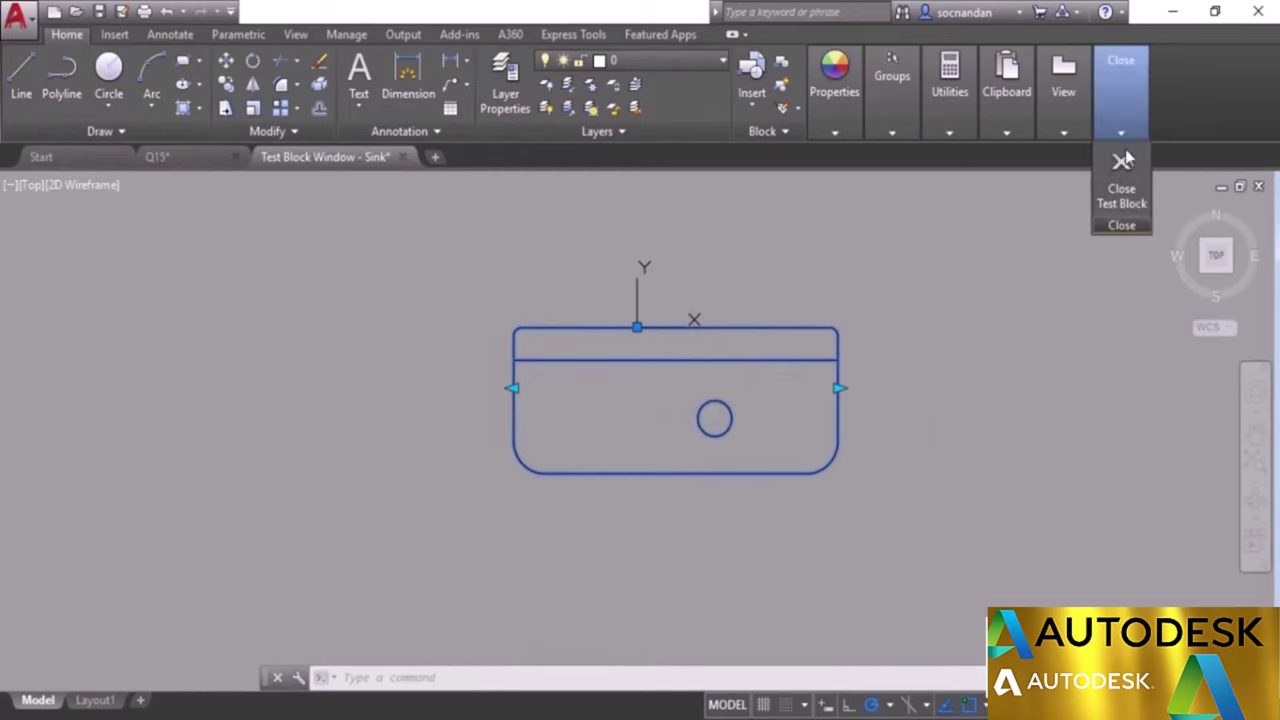
click(1121, 175)
click(1122, 192)
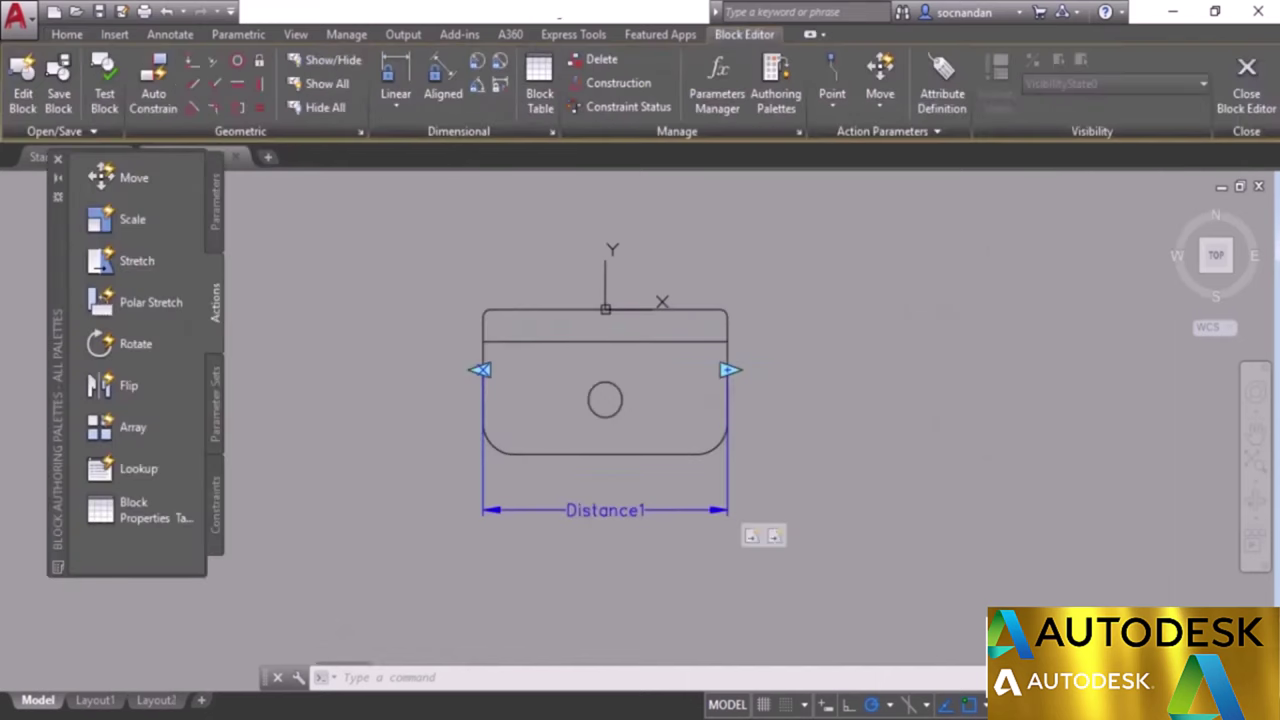
Show the linear parameter's properties down to its value set, with the palette widened and placed beside the sink.
click(597, 512)
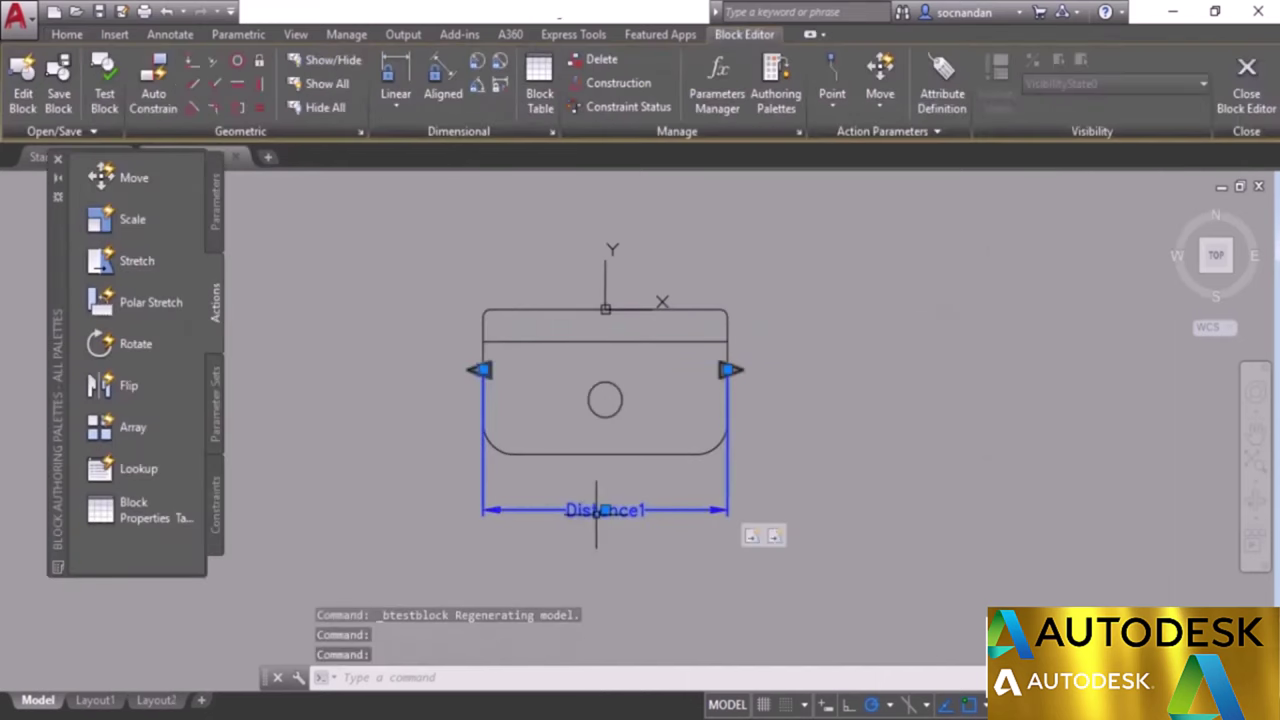
right_click(808, 423)
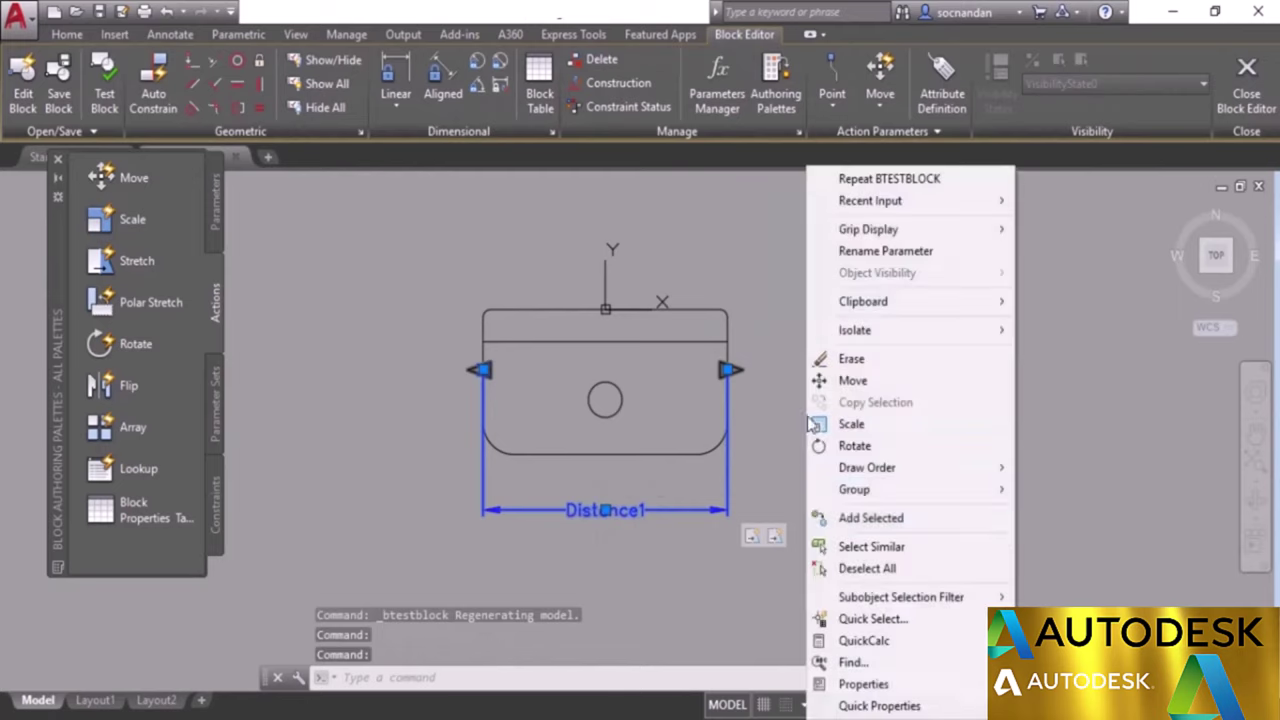
click(912, 684)
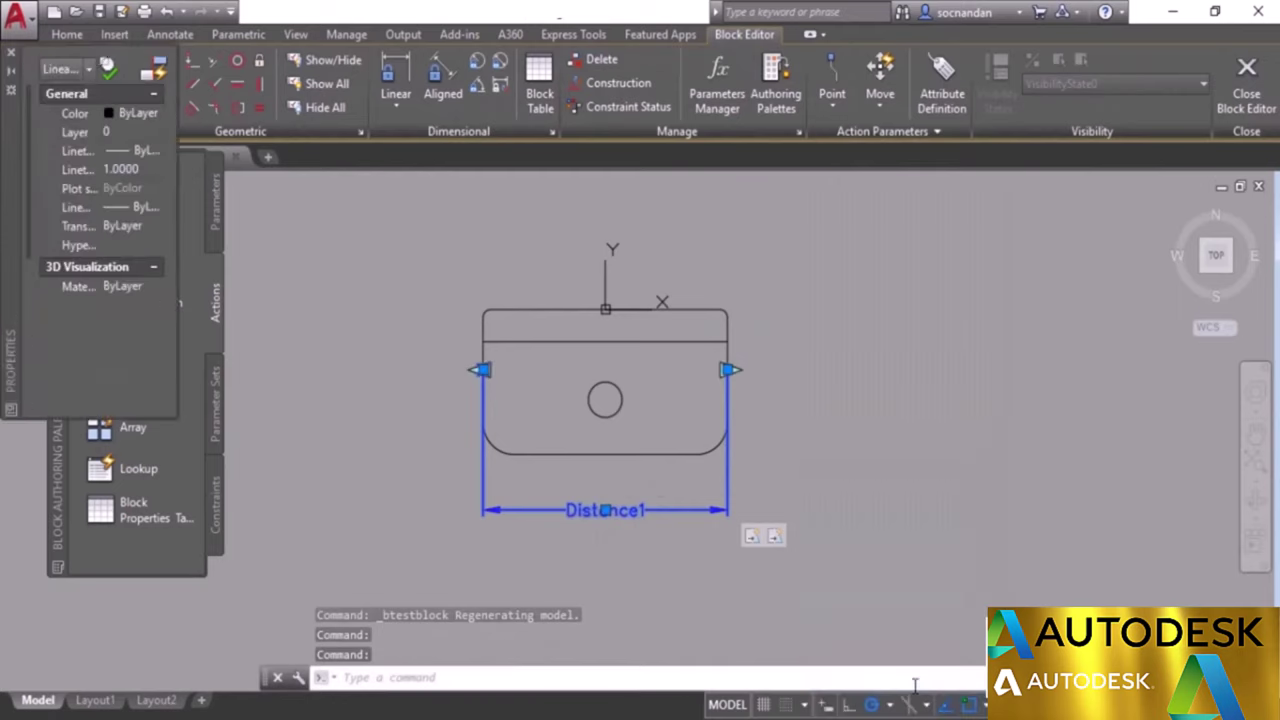
mouse_move(12, 256)
mouse_down()
mouse_move(153, 320)
mouse_move(878, 397)
mouse_up()
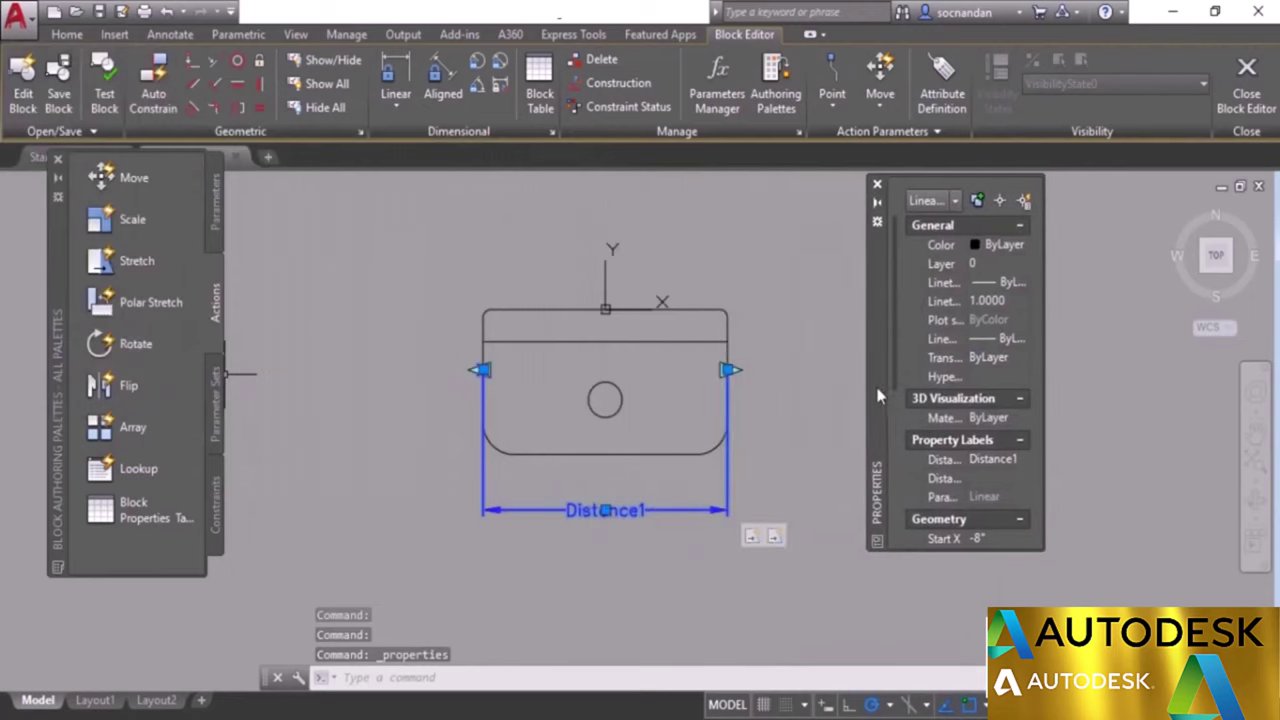
drag(893, 350, 892, 590)
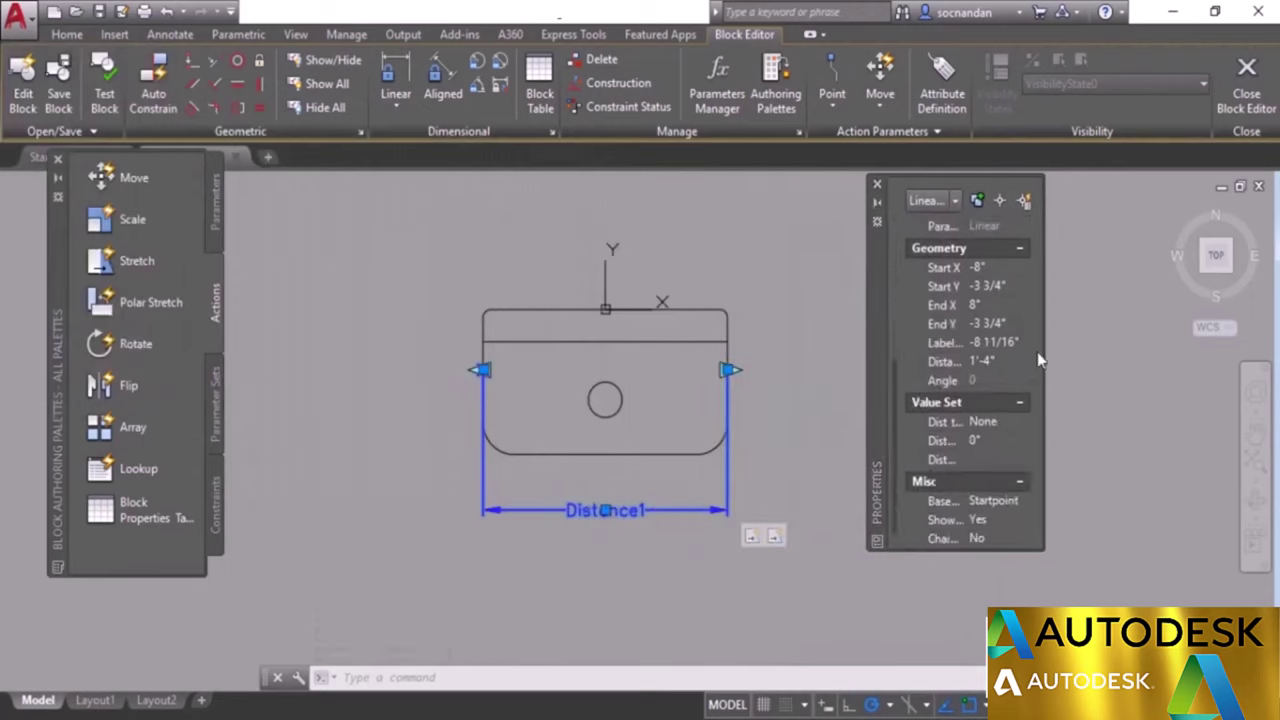
drag(1043, 345, 1135, 345)
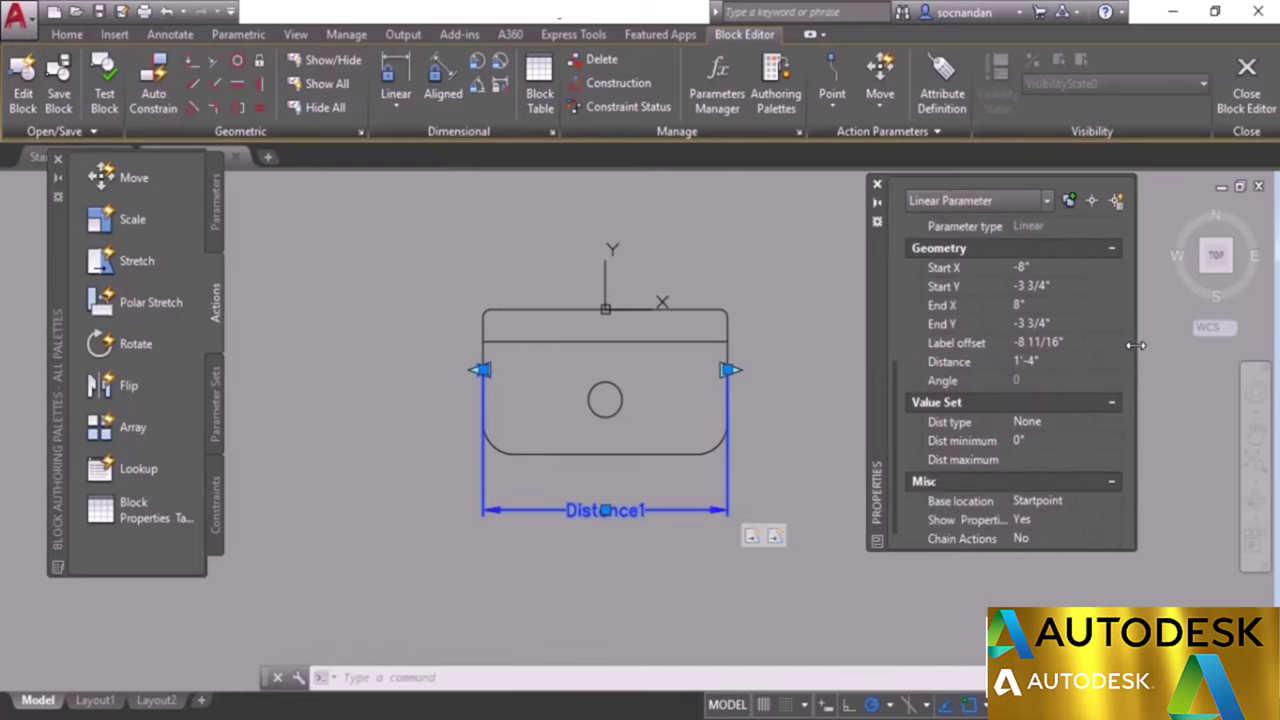
drag(880, 382, 815, 375)
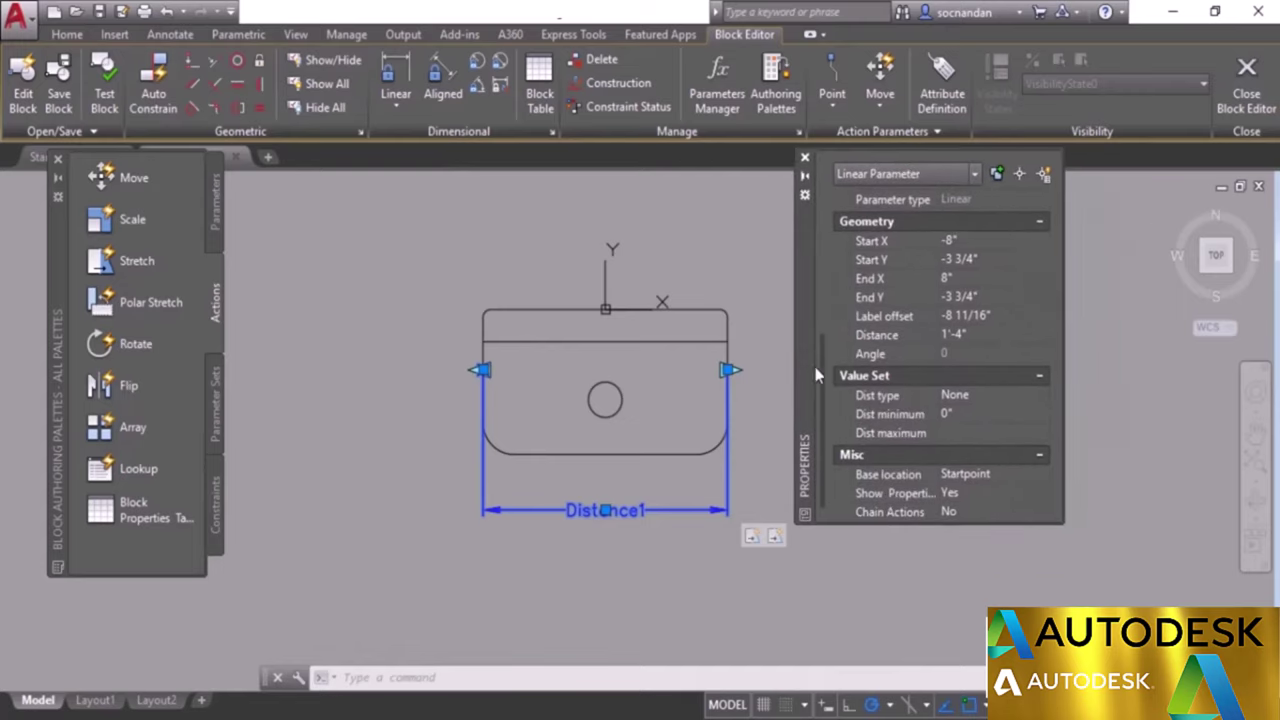
Limit the linear parameter's value set to 3" increments, with a minimum distance of 9" and a maximum of 25".
click(1003, 396)
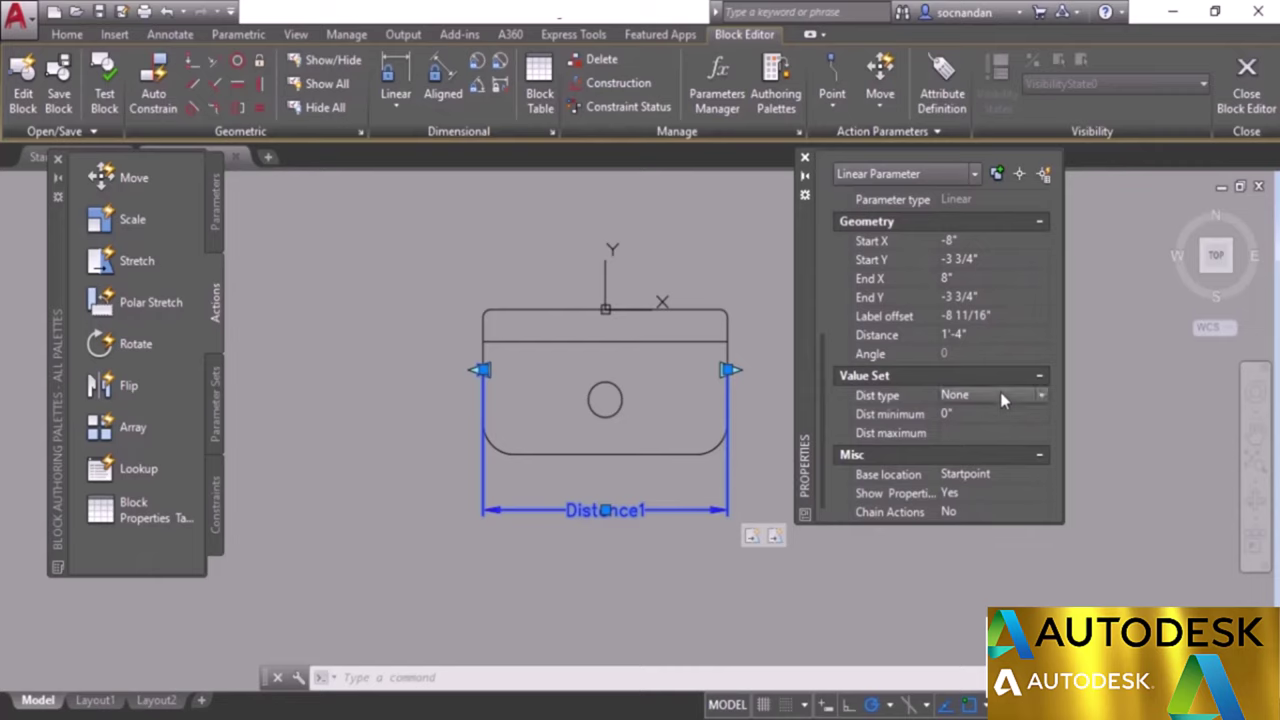
click(1000, 396)
click(989, 435)
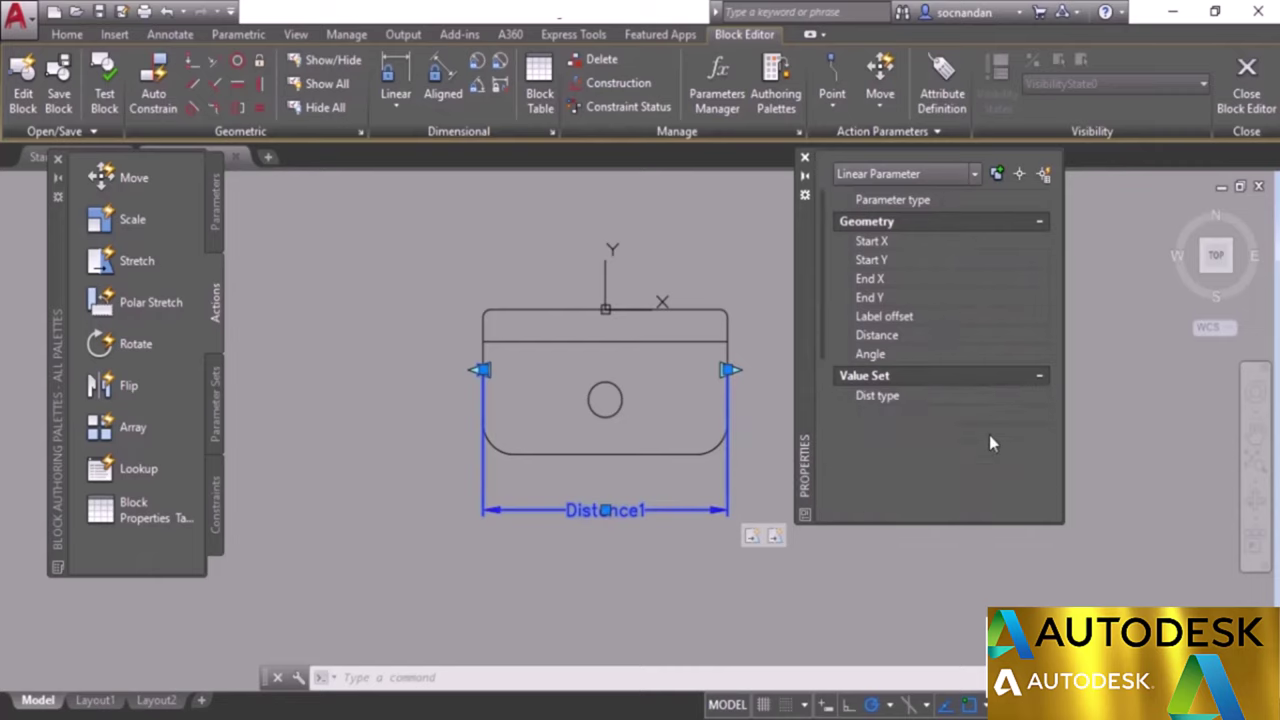
click(963, 415)
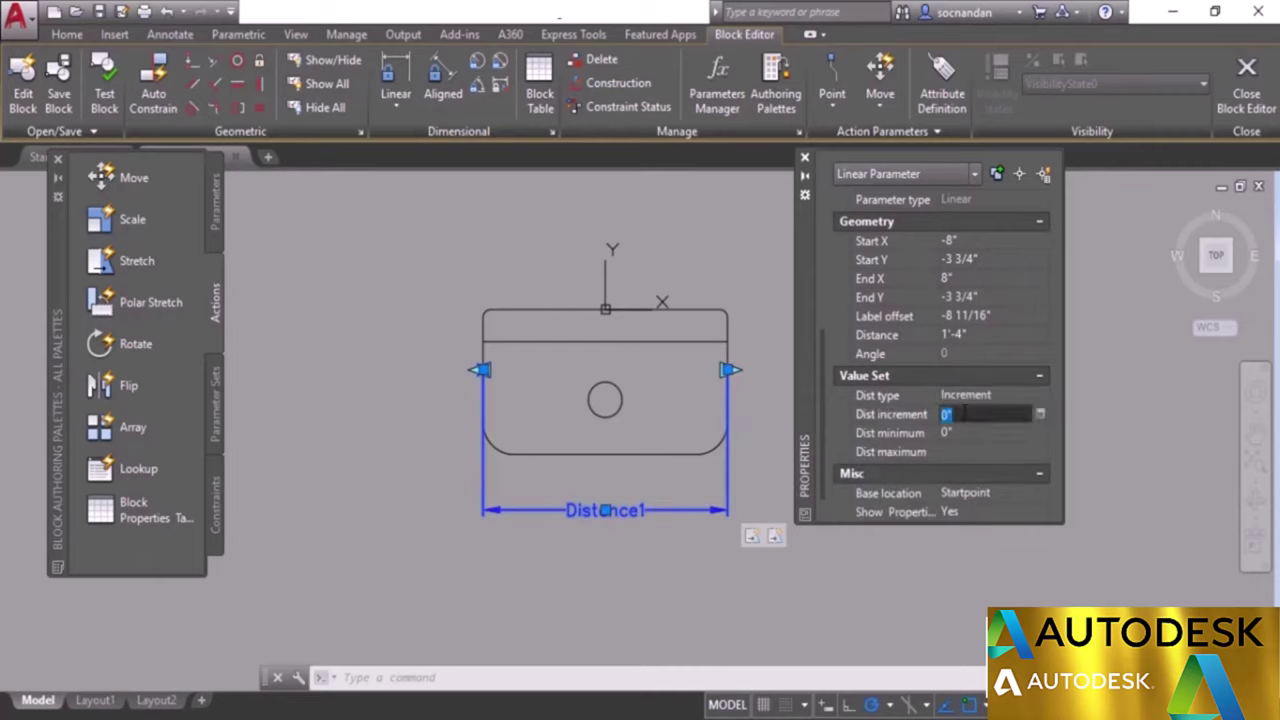
text(3")
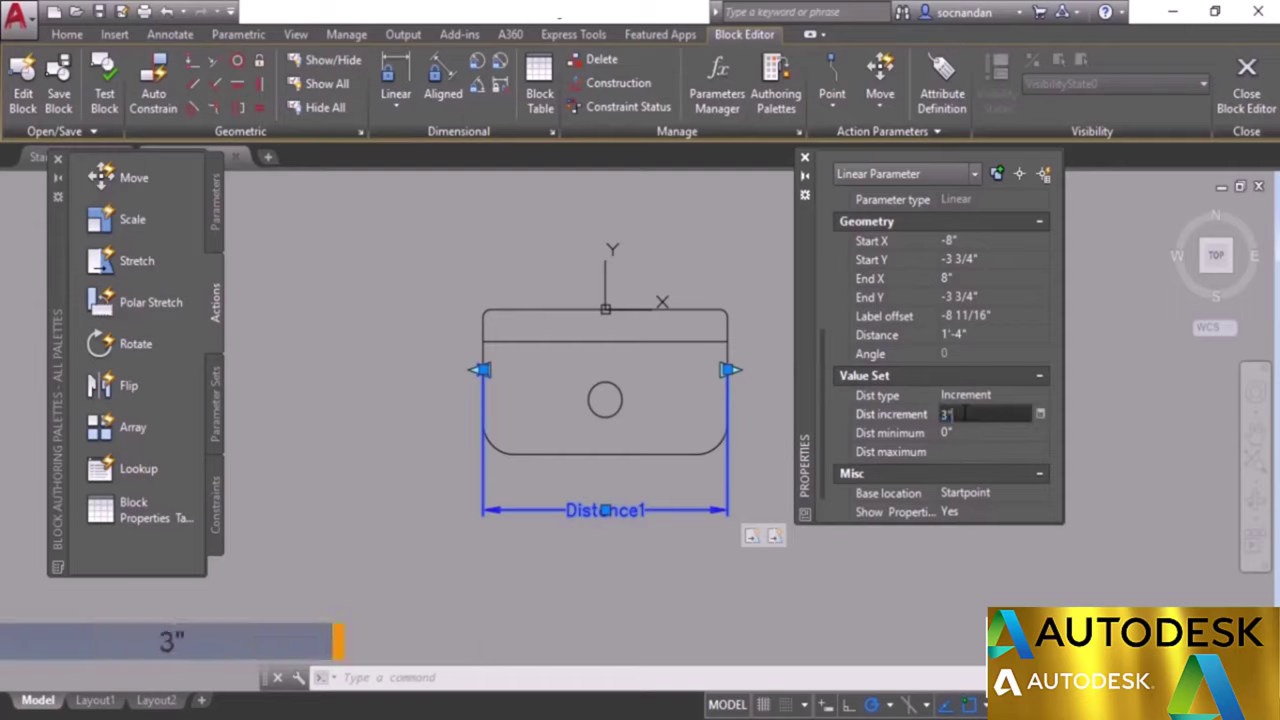
click(966, 432)
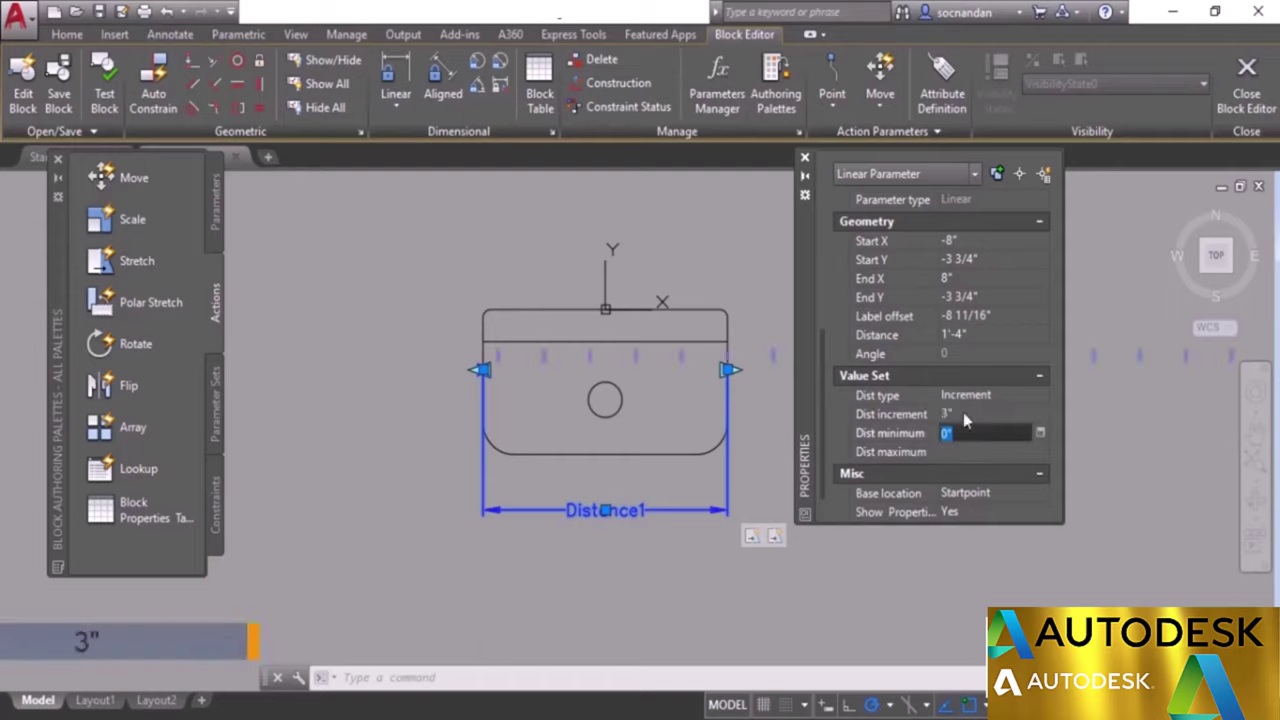
text(9")
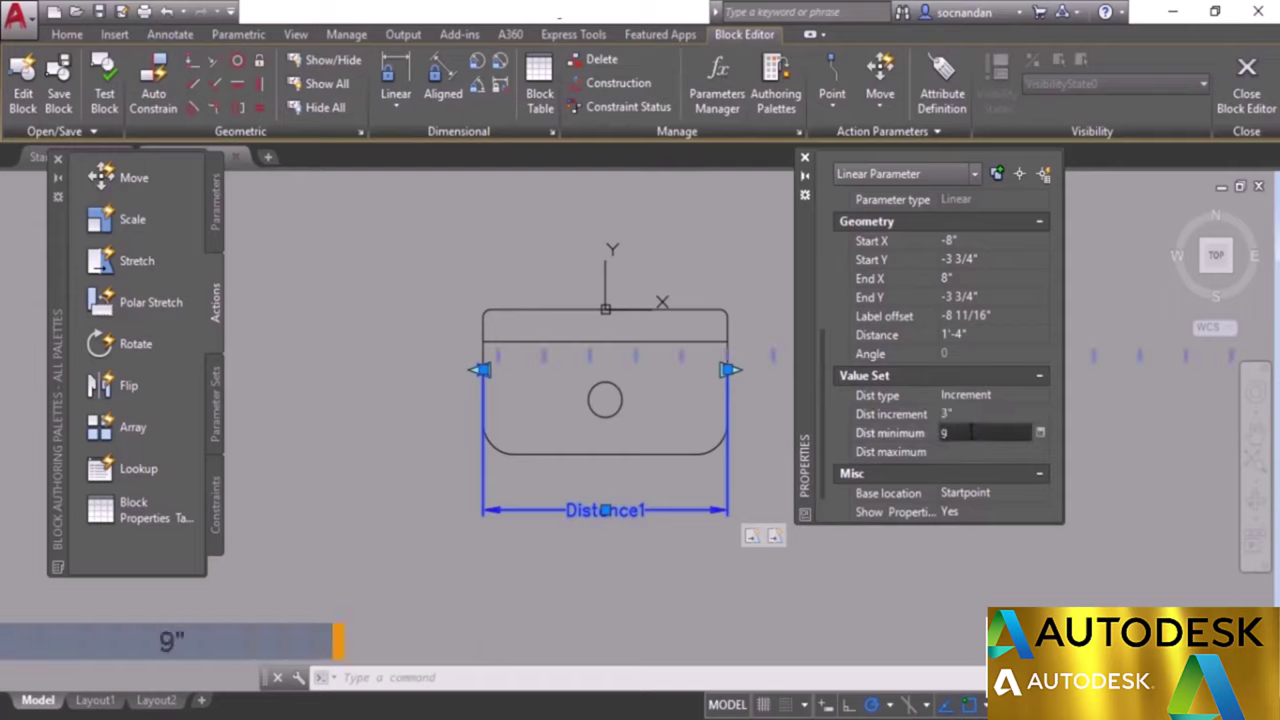
key(Tab)
text(25")
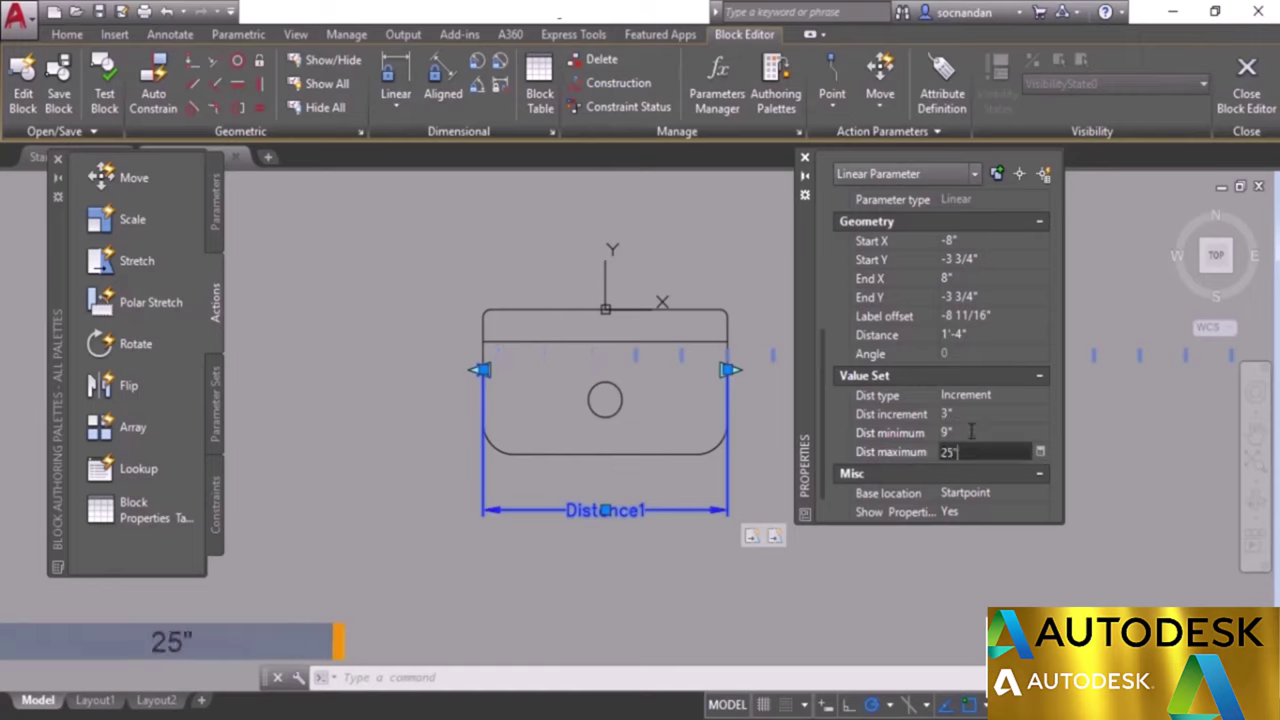
key(Return)
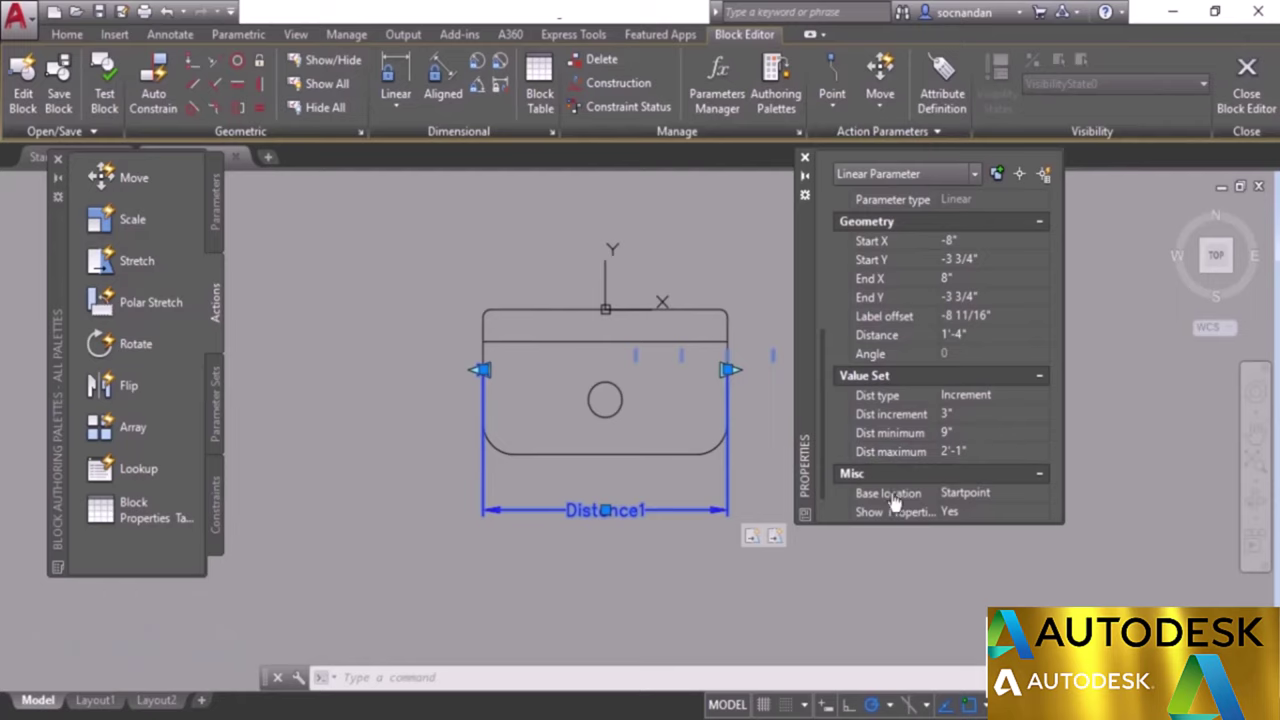
Set the linear parameter's base location to Midpoint and close its properties.
click(1003, 500)
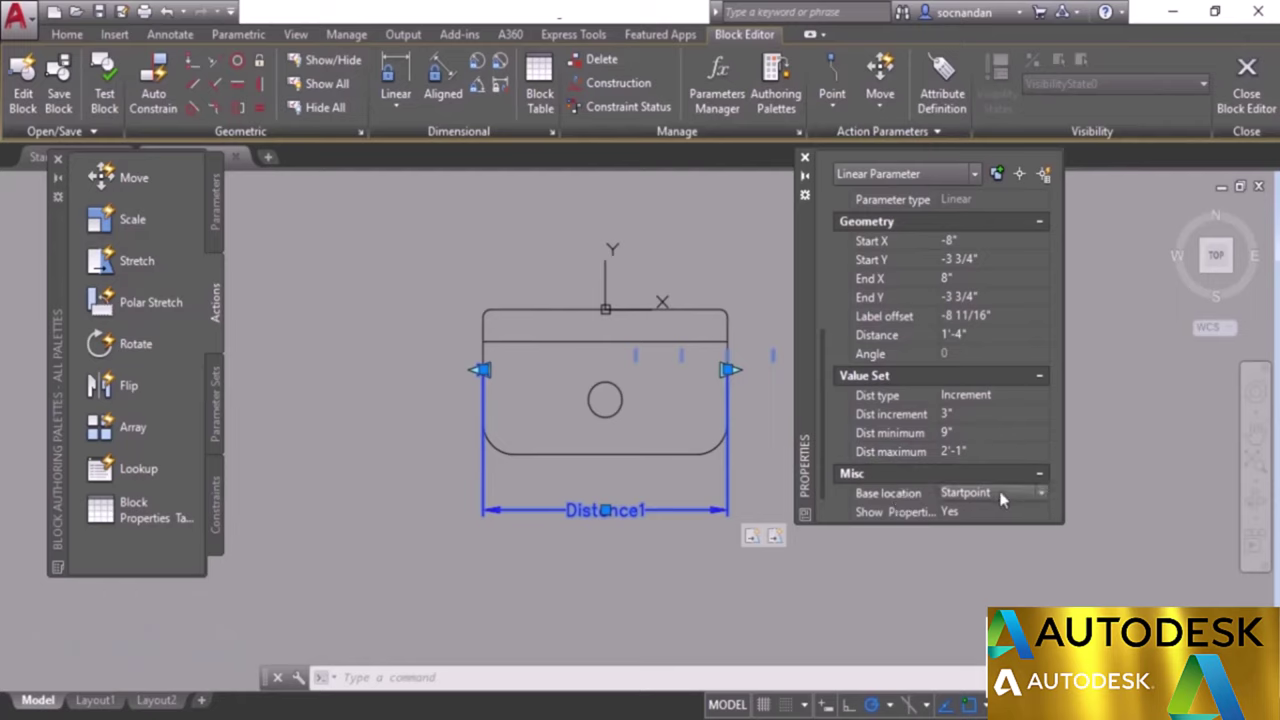
click(1003, 500)
click(983, 530)
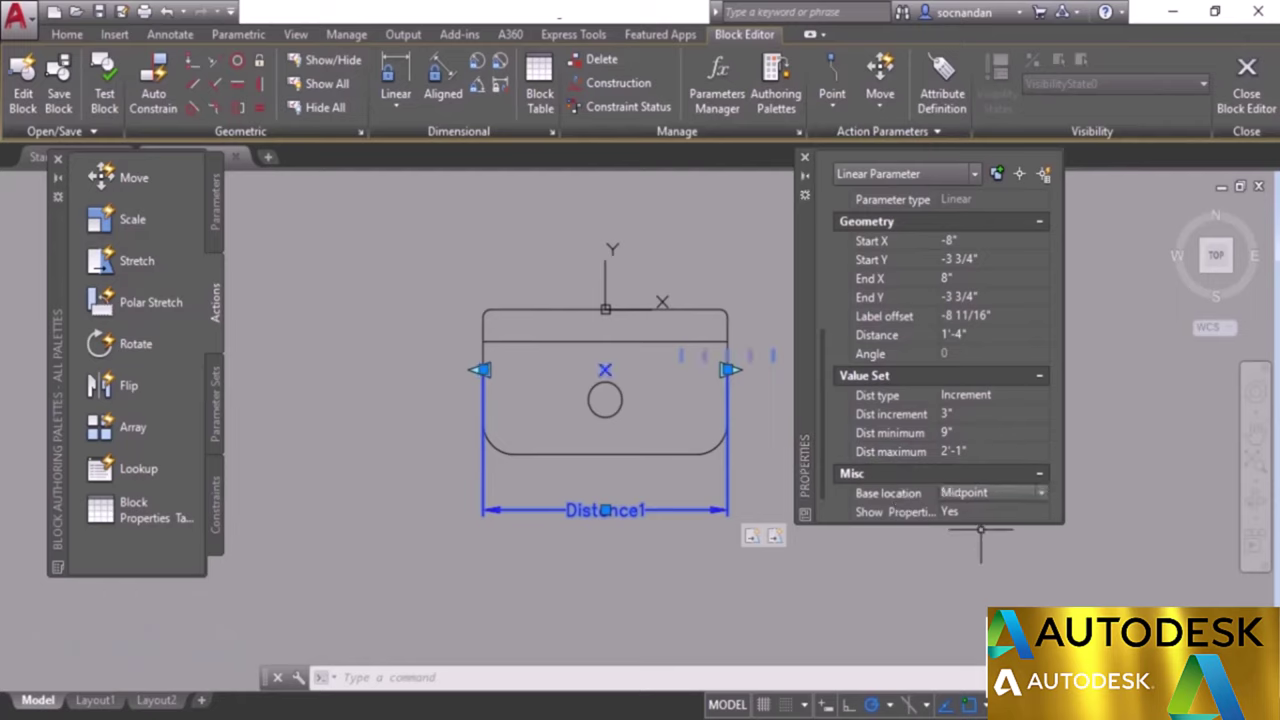
click(805, 161)
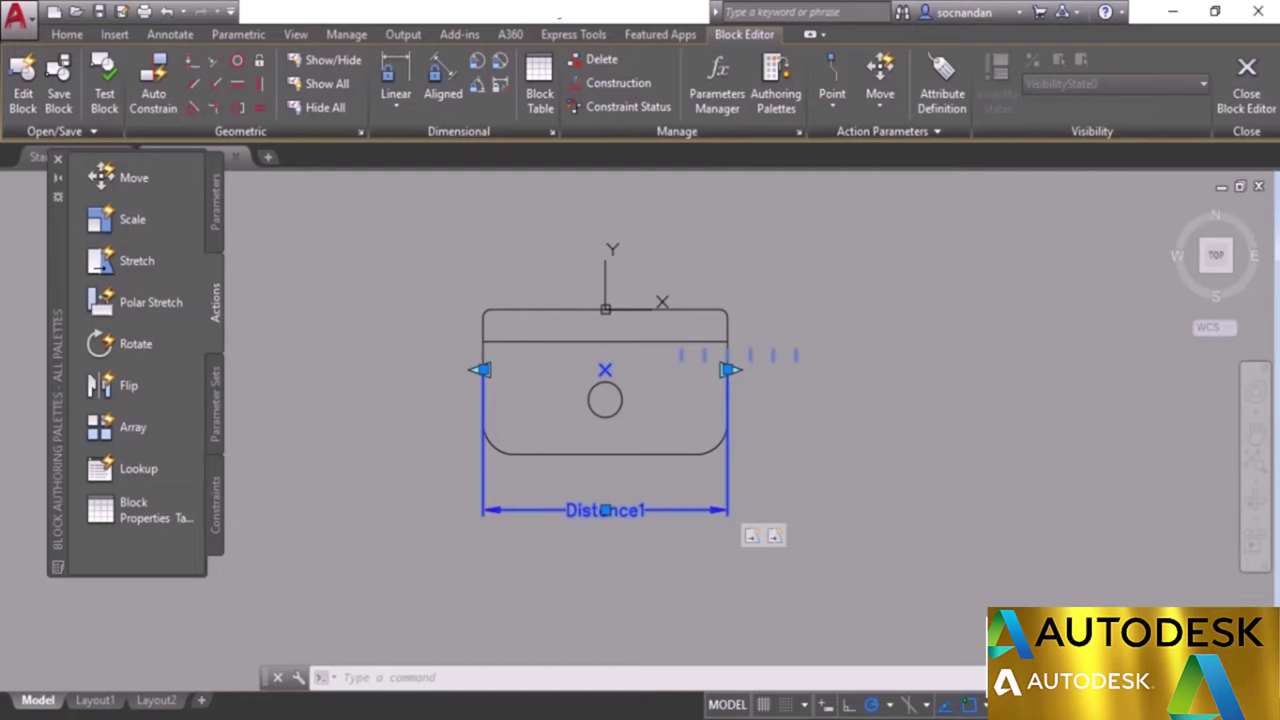
Test the Sink block by stretching its right grip inward to a smaller incremental width, and close the test window.
click(104, 95)
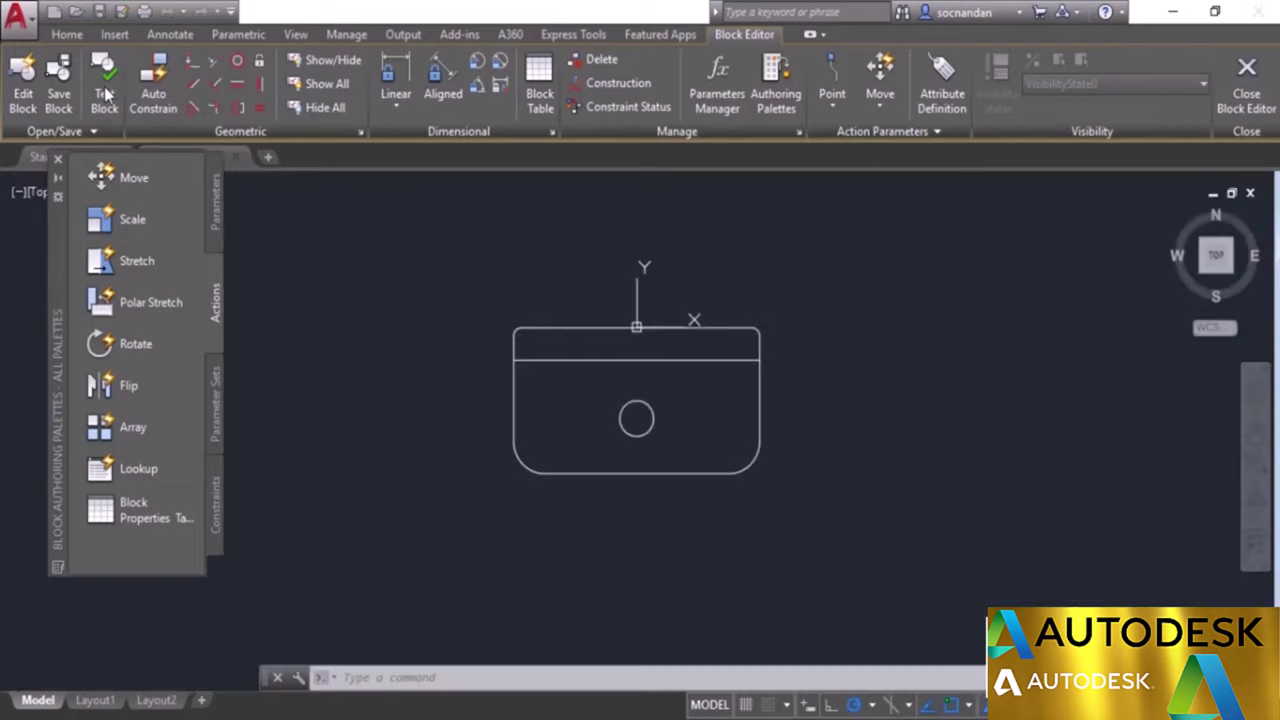
click(568, 327)
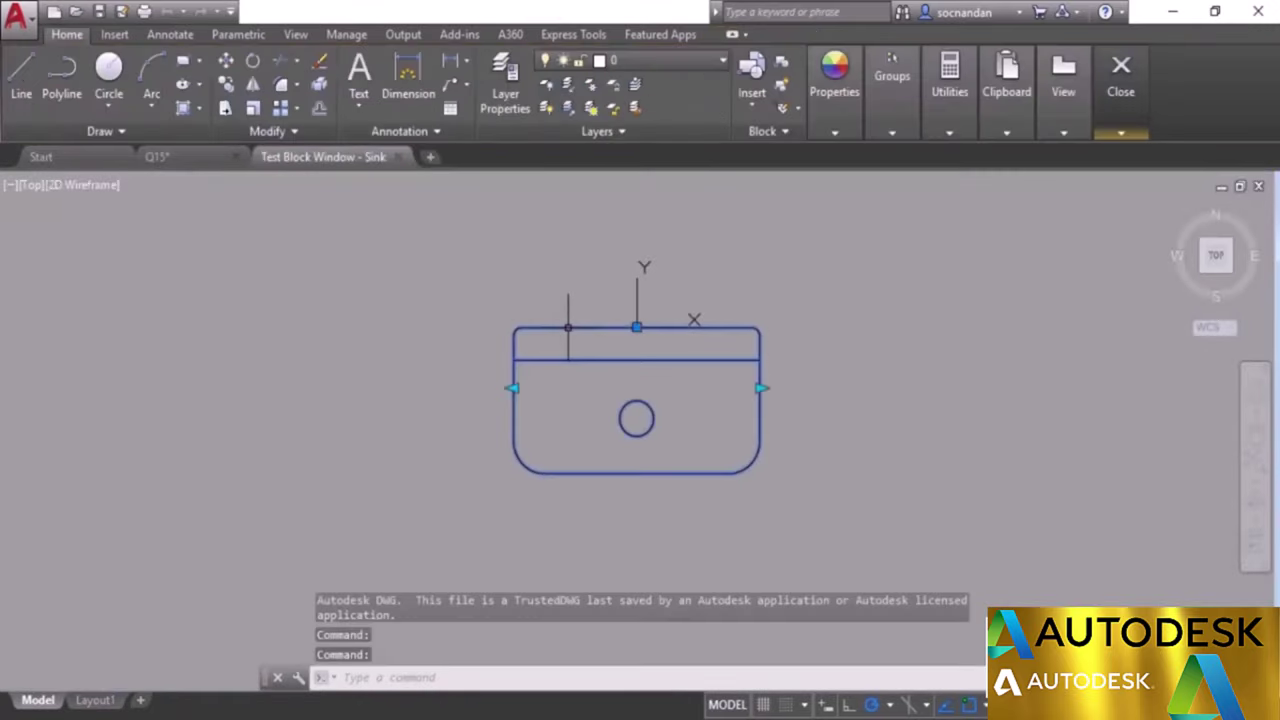
click(760, 388)
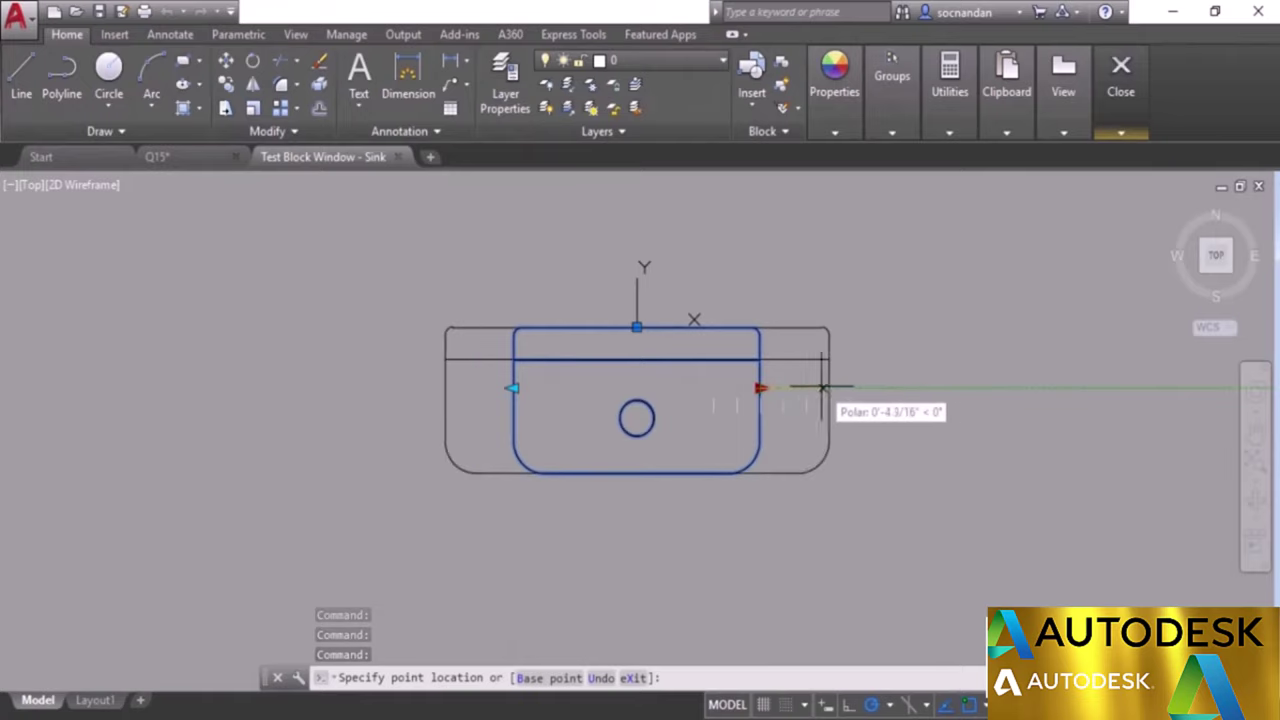
click(746, 388)
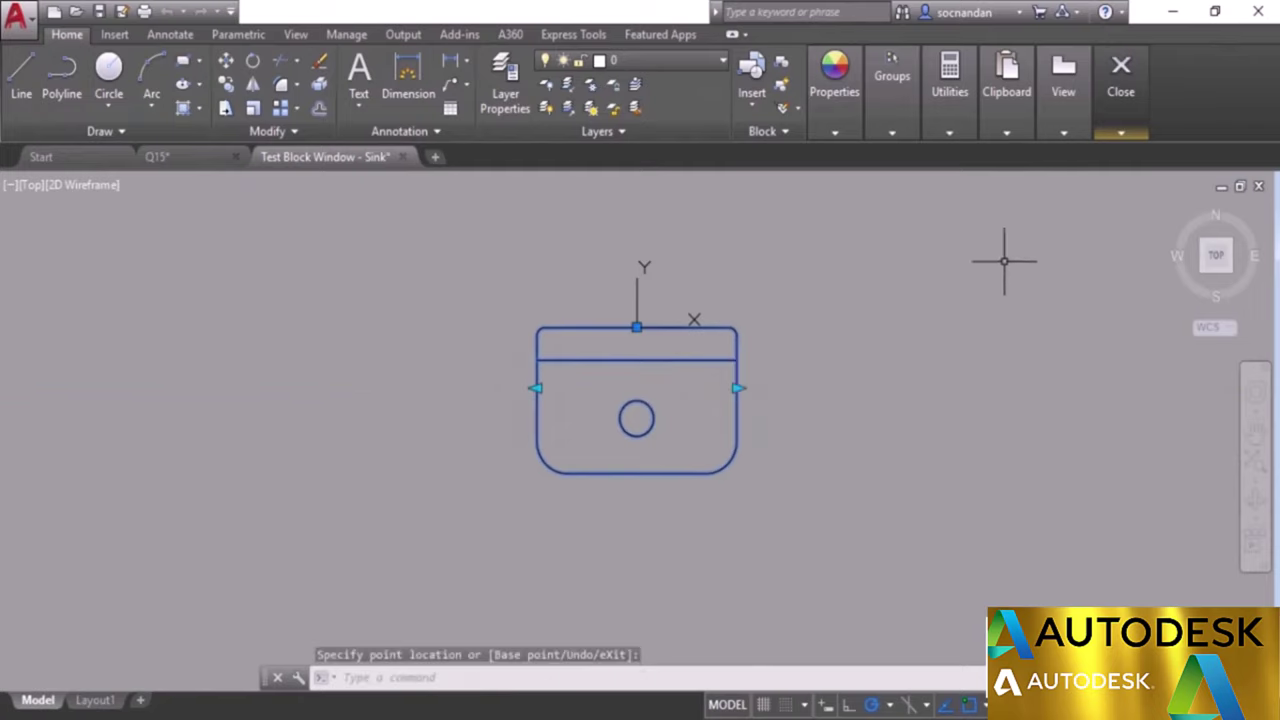
mouse_move(1121, 87)
click(1122, 185)
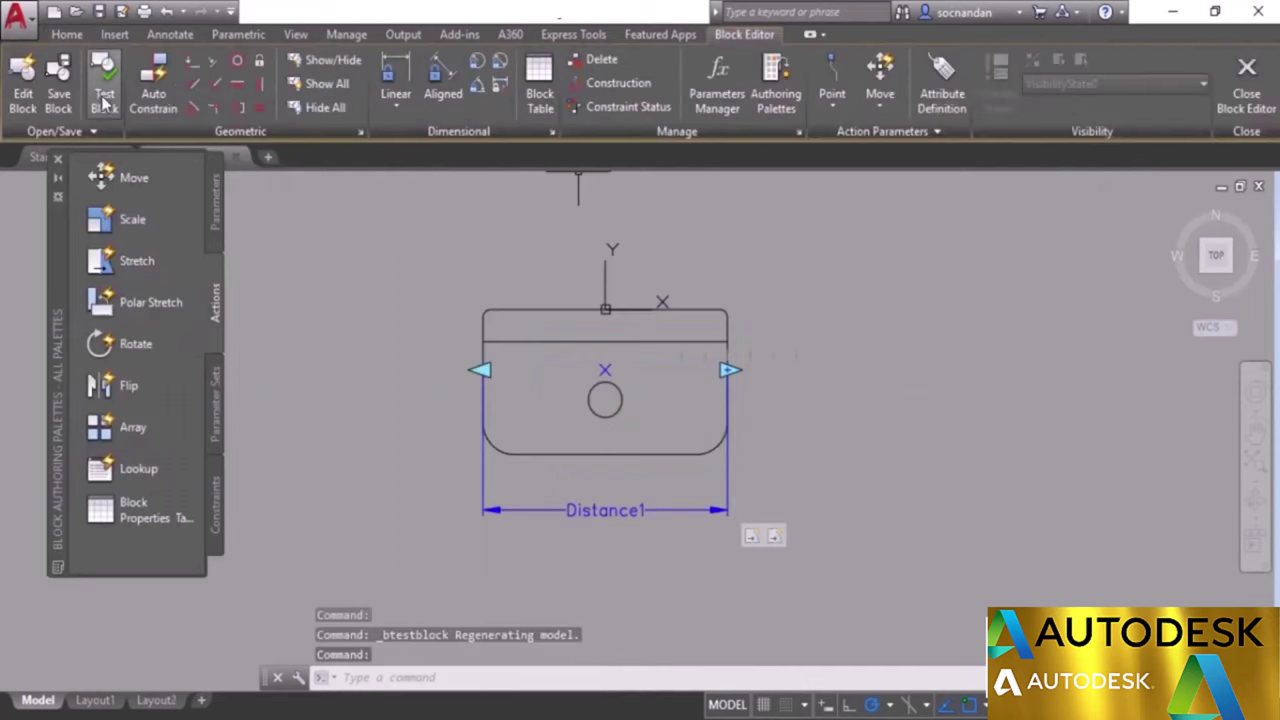
Save the Sink block and exit block editing, and stretch the sink in the drawing outward from its right grip.
click(62, 86)
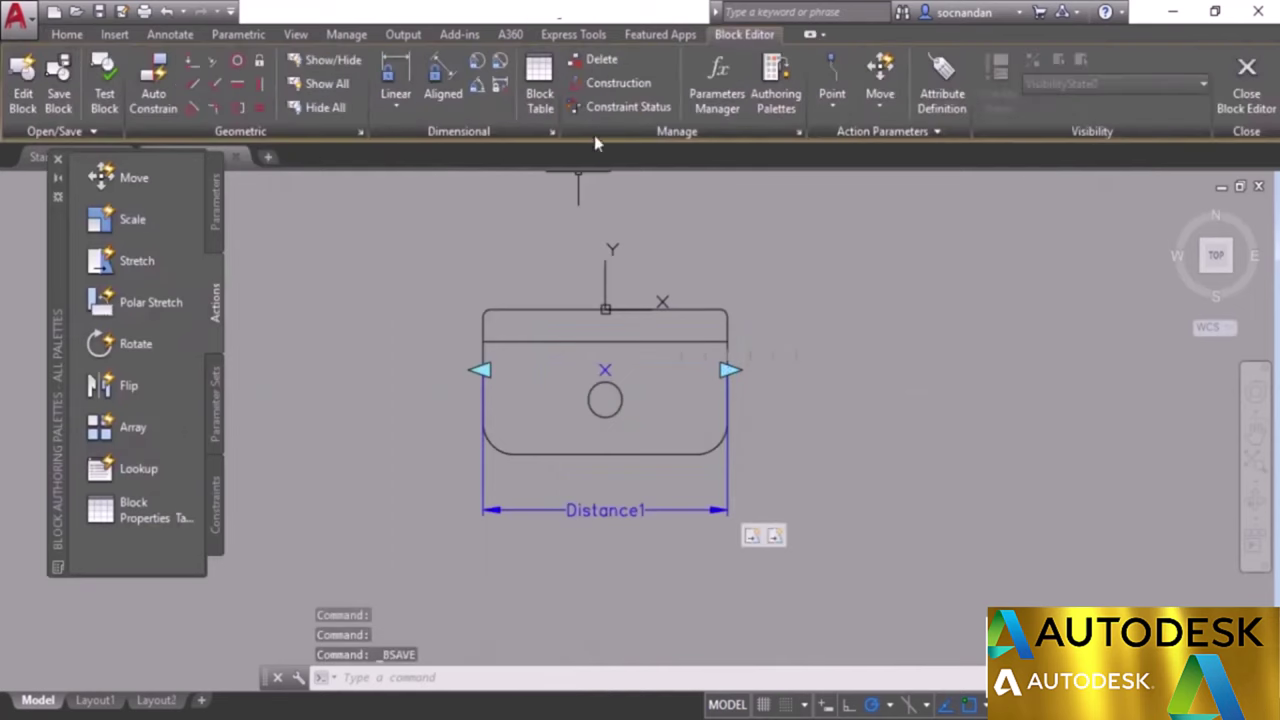
click(1246, 85)
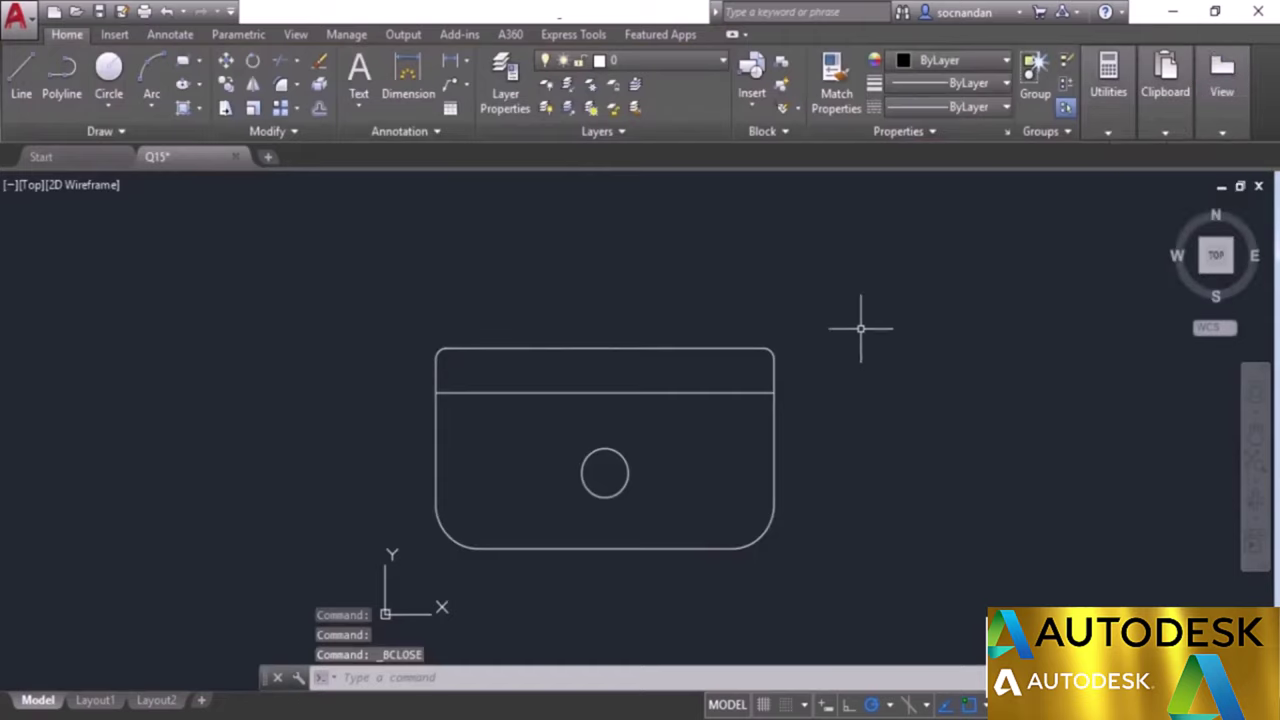
click(757, 349)
click(774, 432)
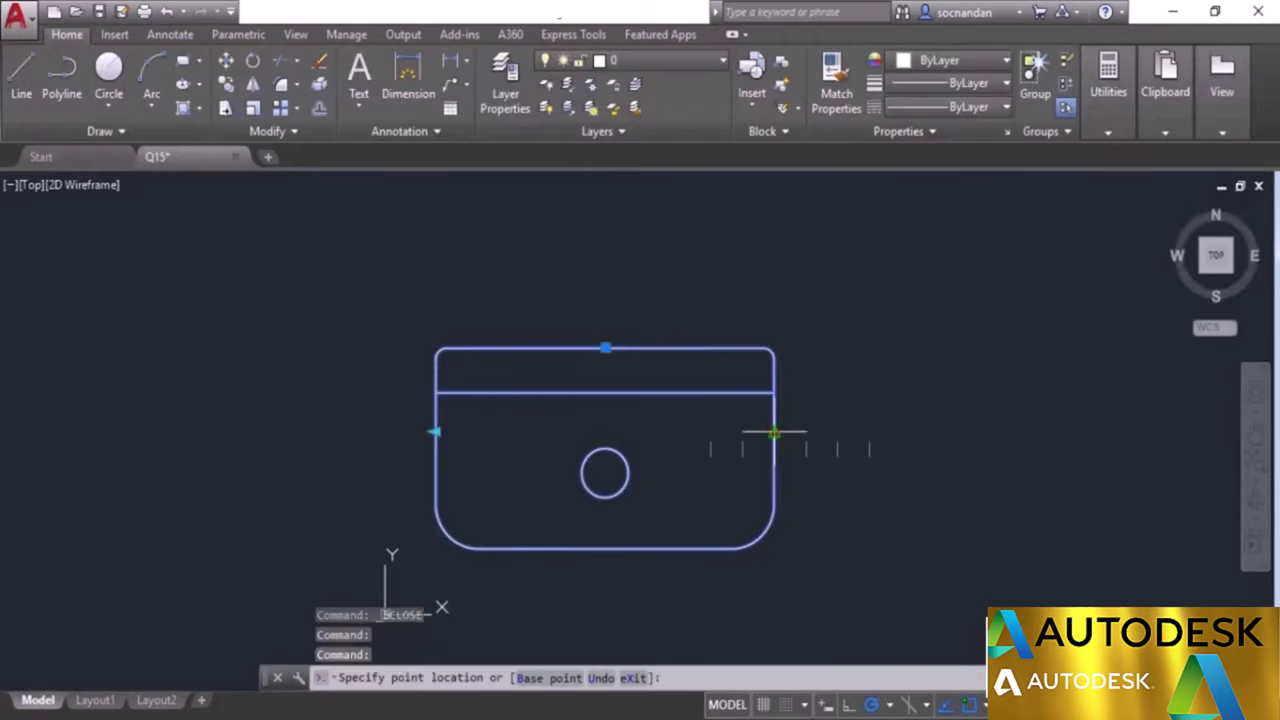
click(820, 433)
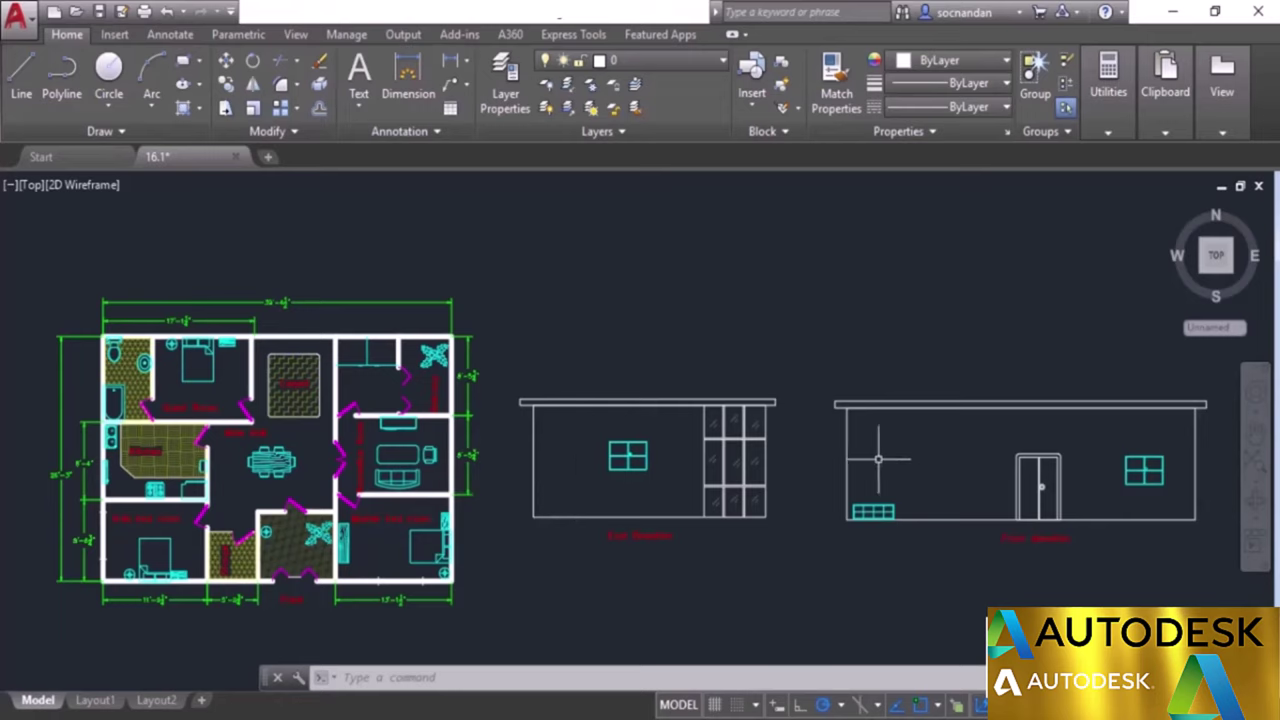
Examine Layout1 and Layout2 of drawing 16.1 and return to model space.
mouse_move(196, 165)
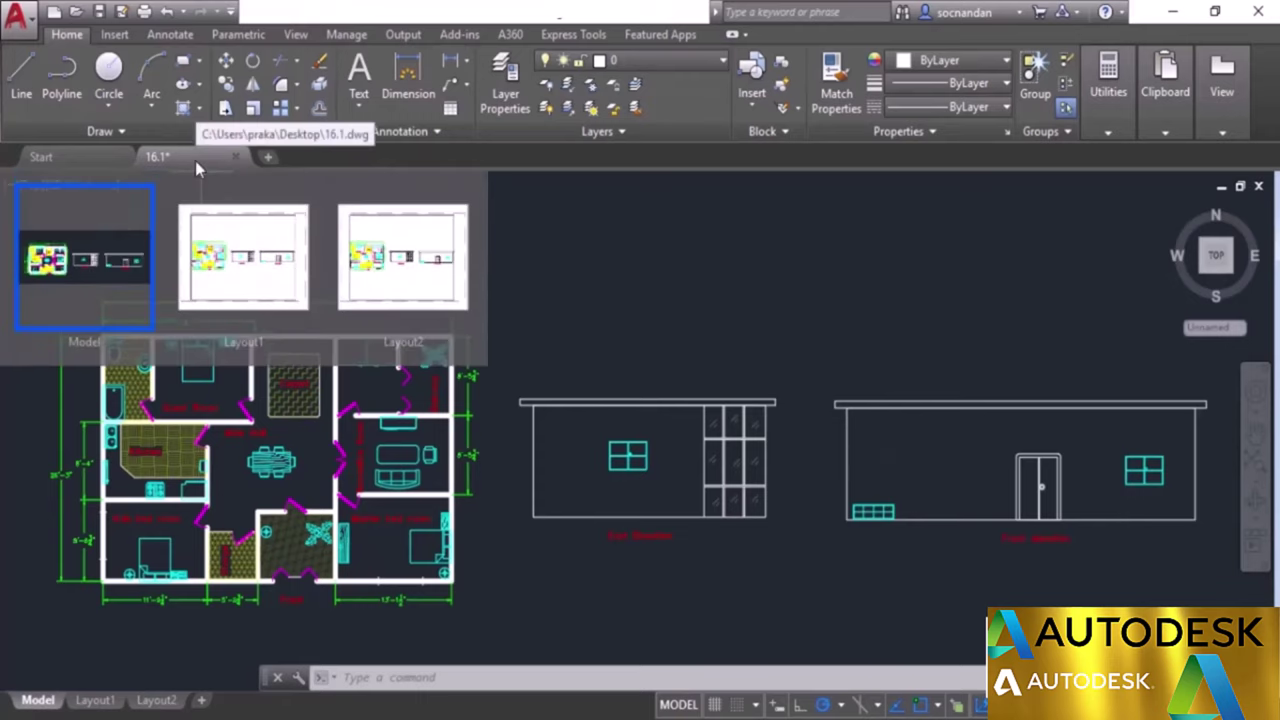
click(233, 277)
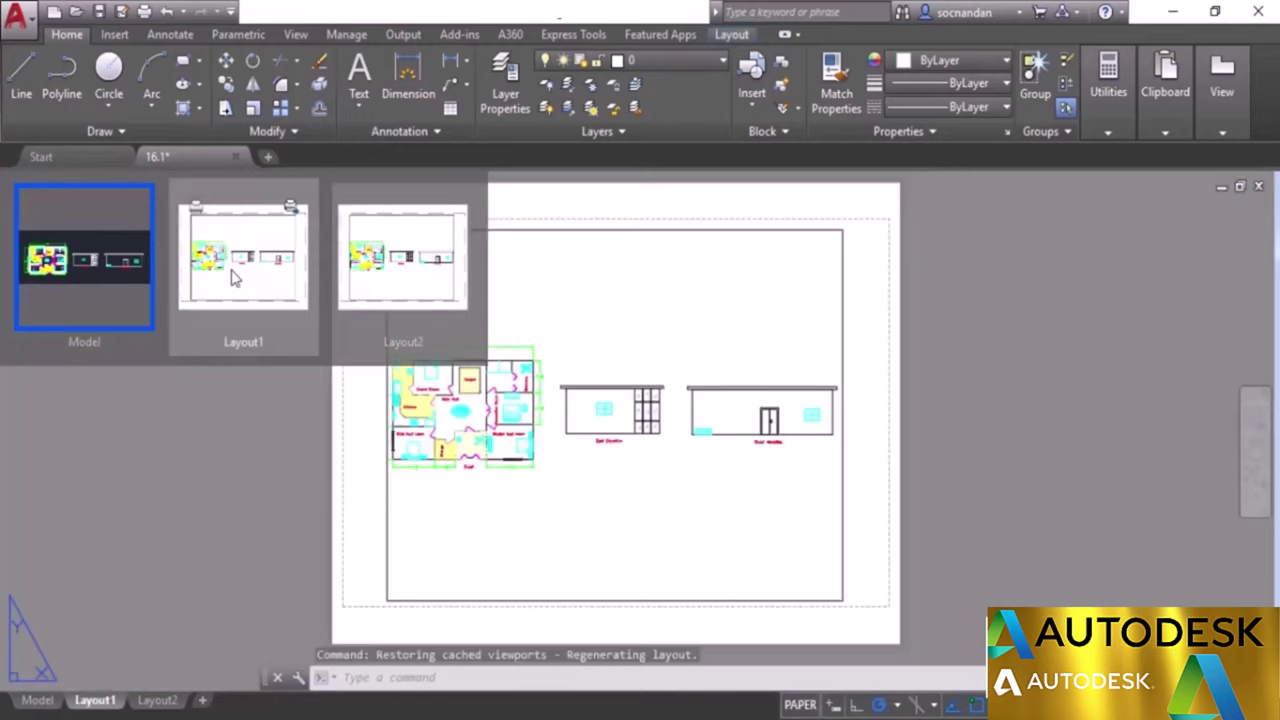
click(352, 275)
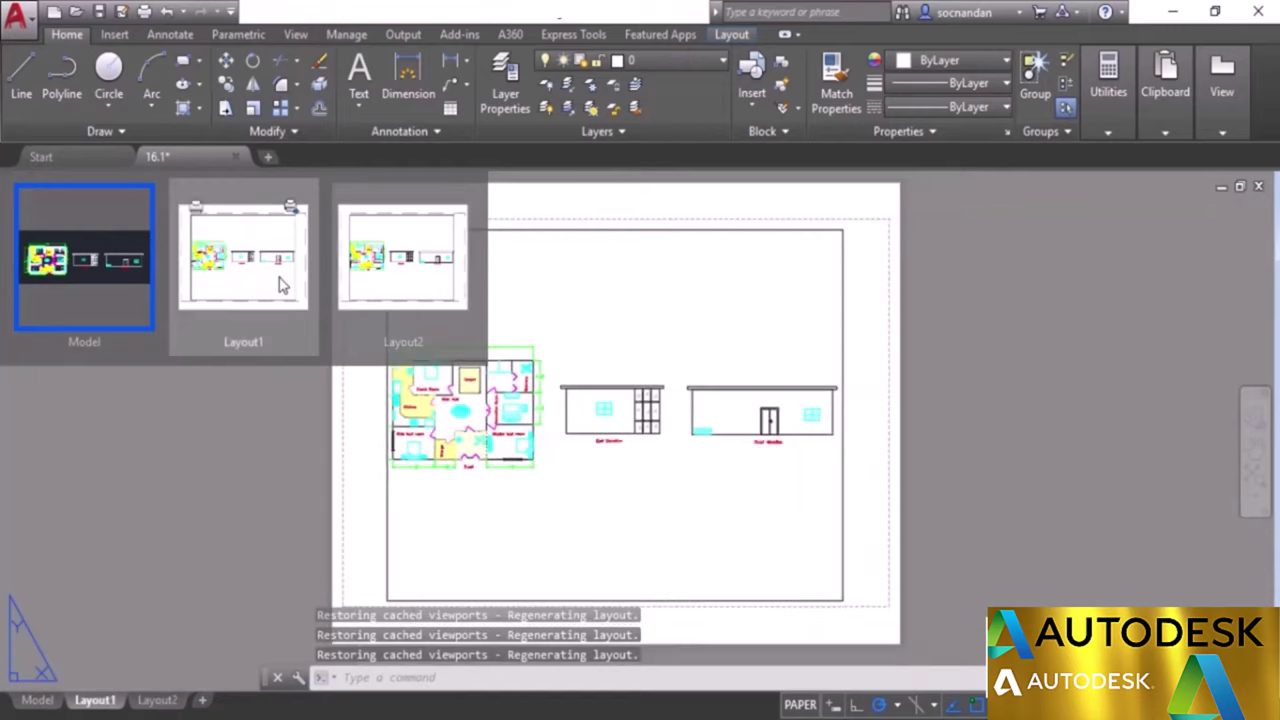
click(280, 282)
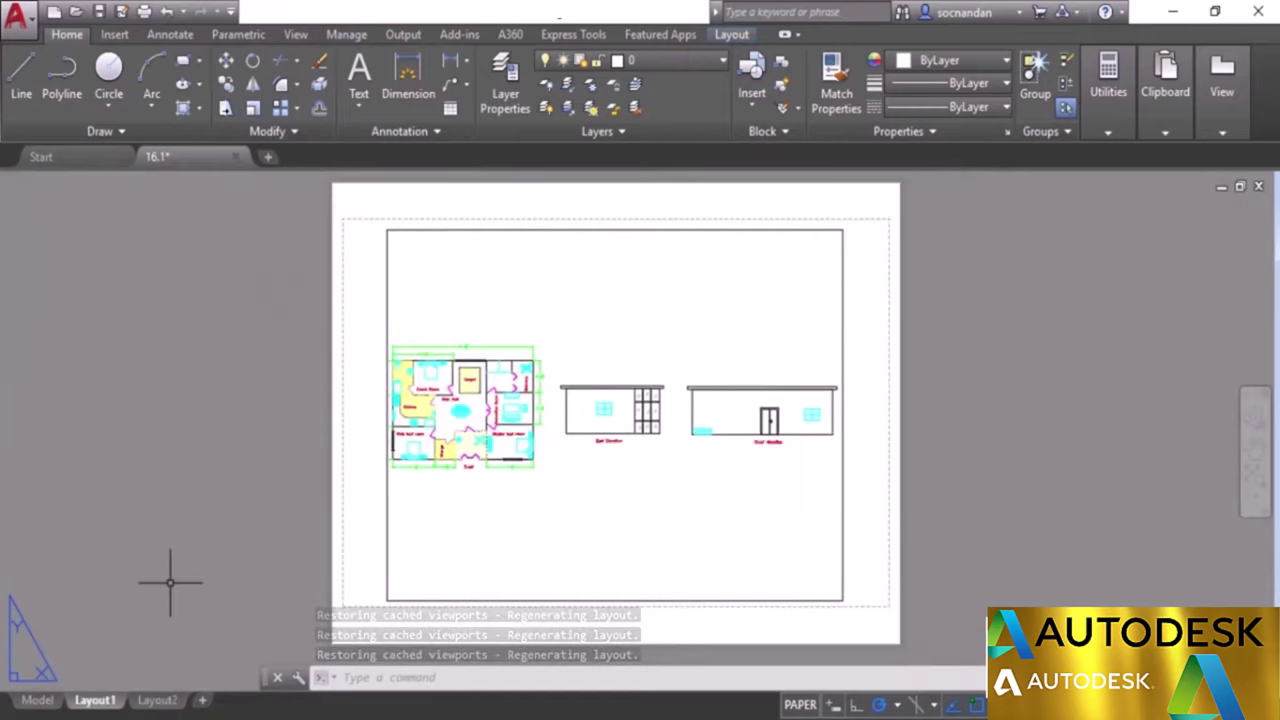
mouse_move(93, 703)
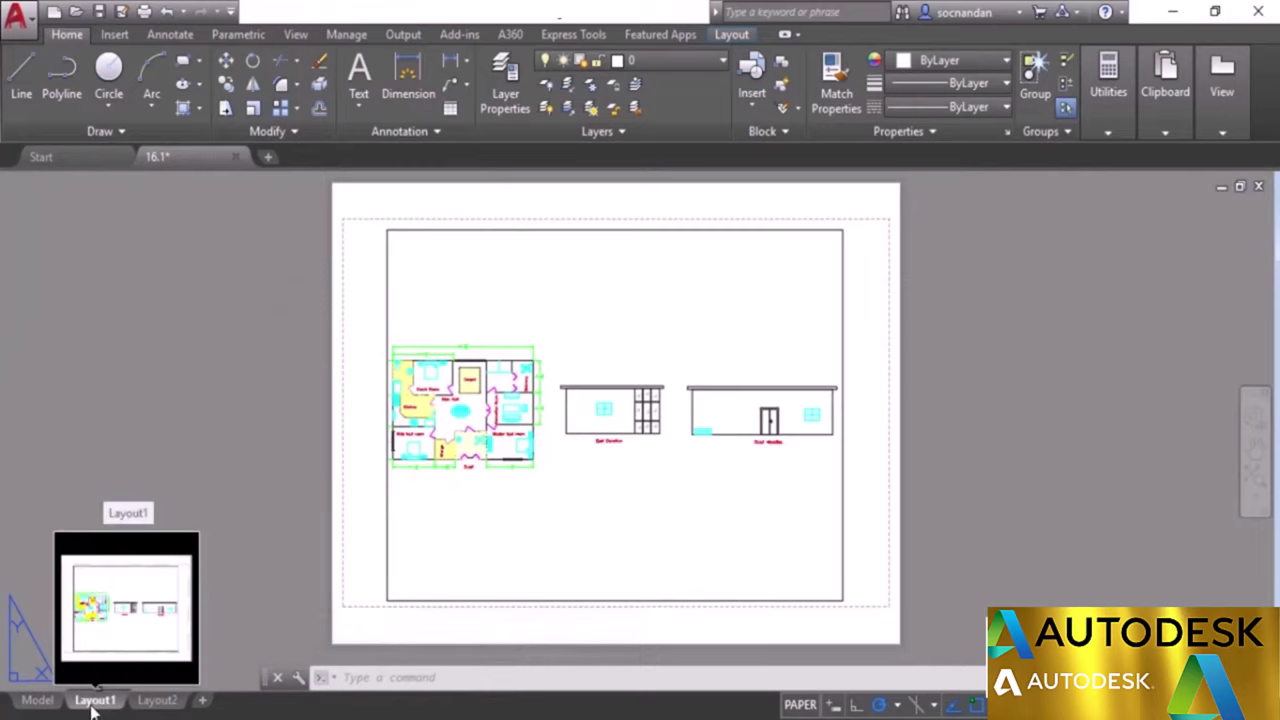
click(157, 700)
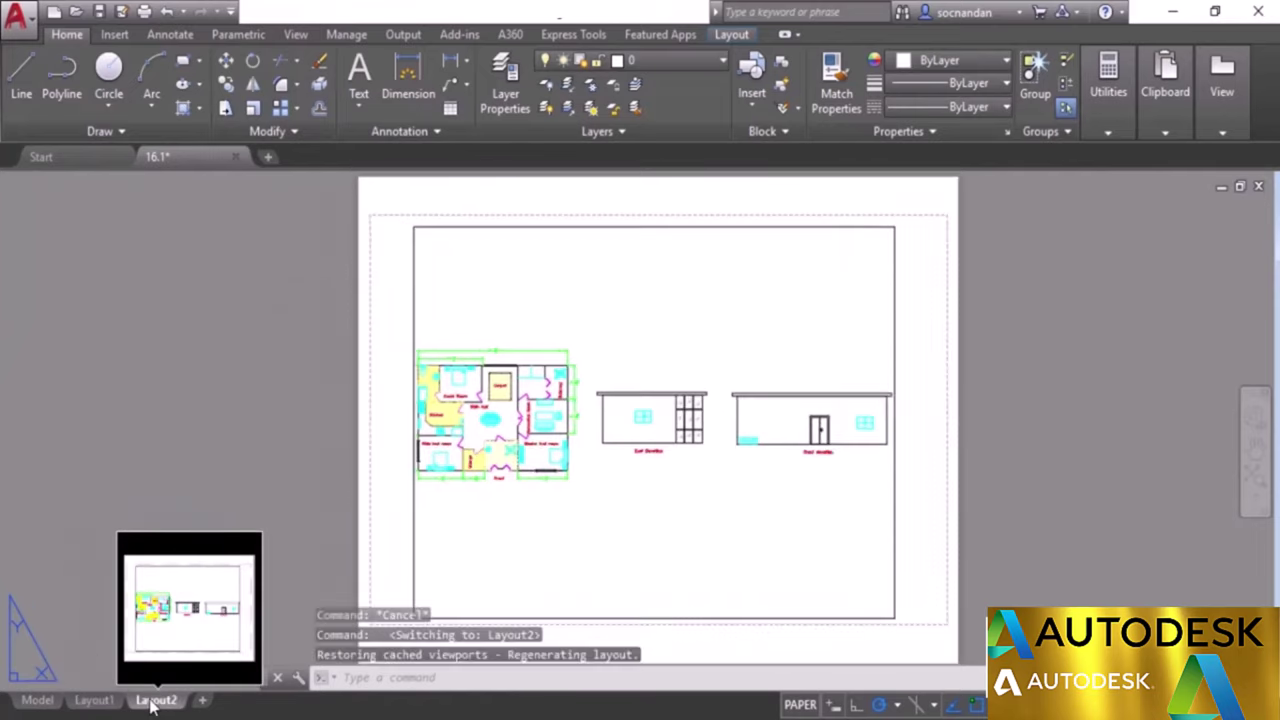
click(37, 700)
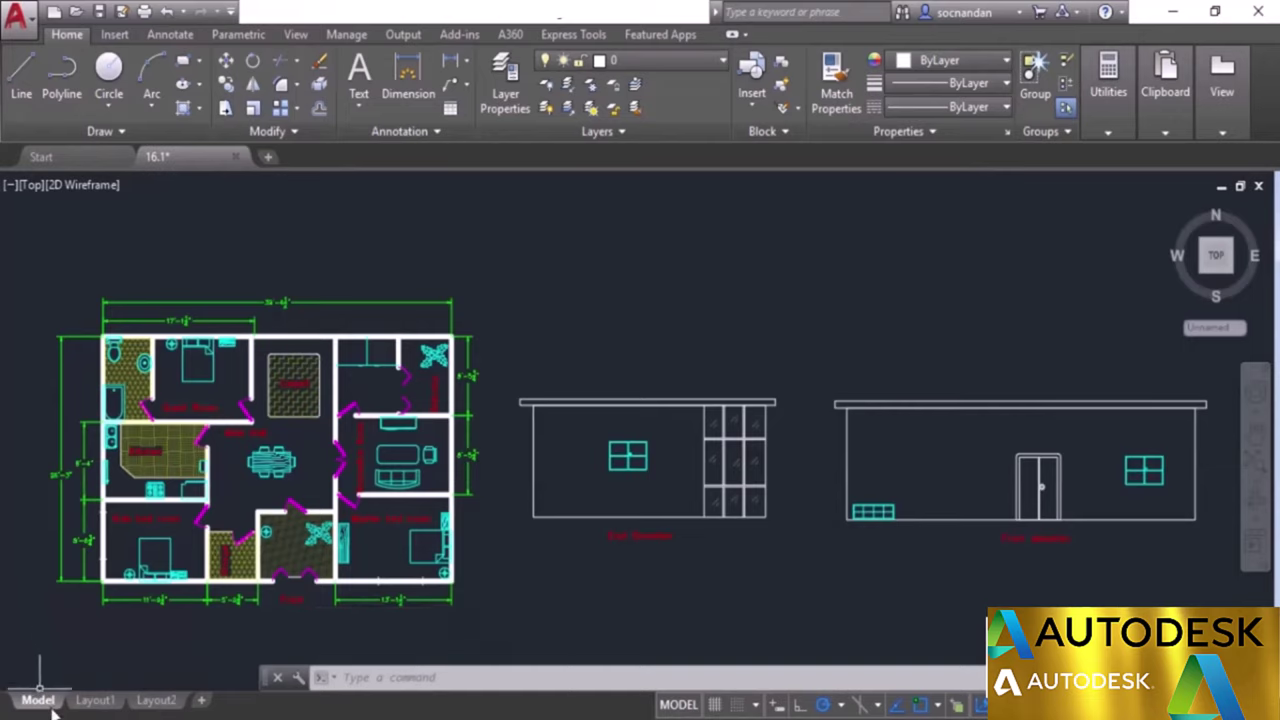
mouse_move(108, 708)
mouse_move(150, 705)
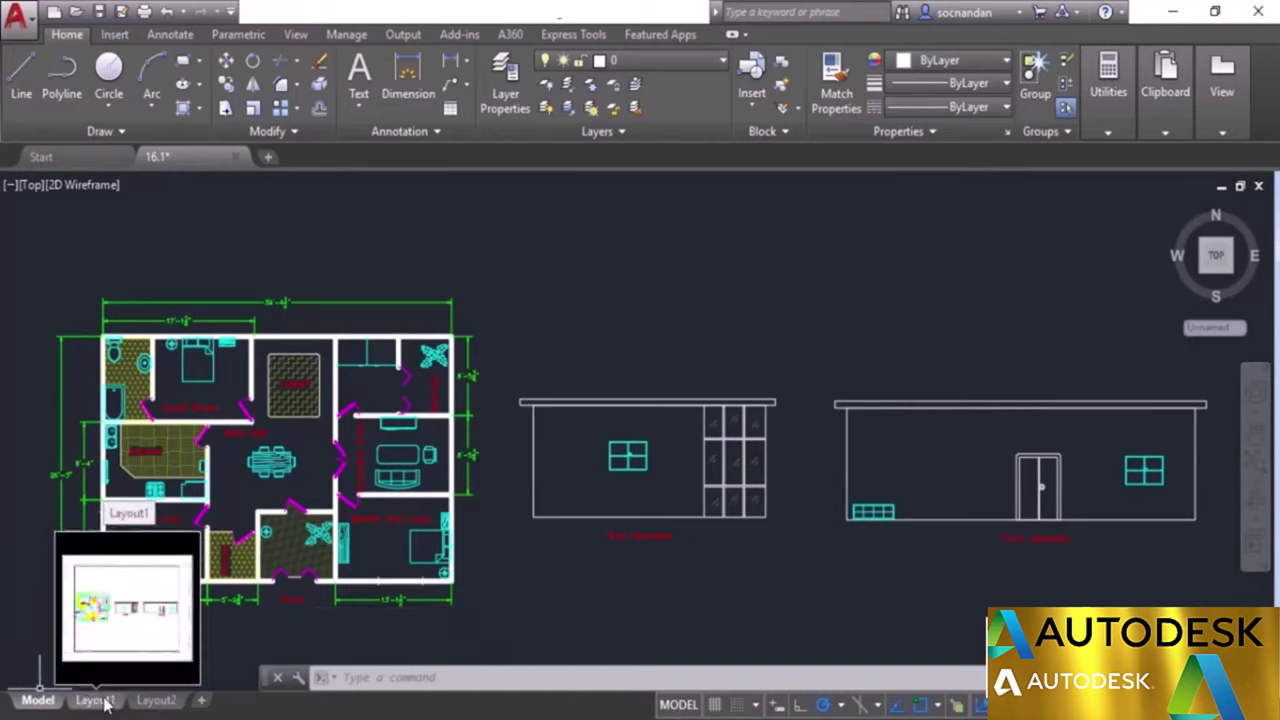
Hide the drawing's layout tabs and show them again.
click(297, 36)
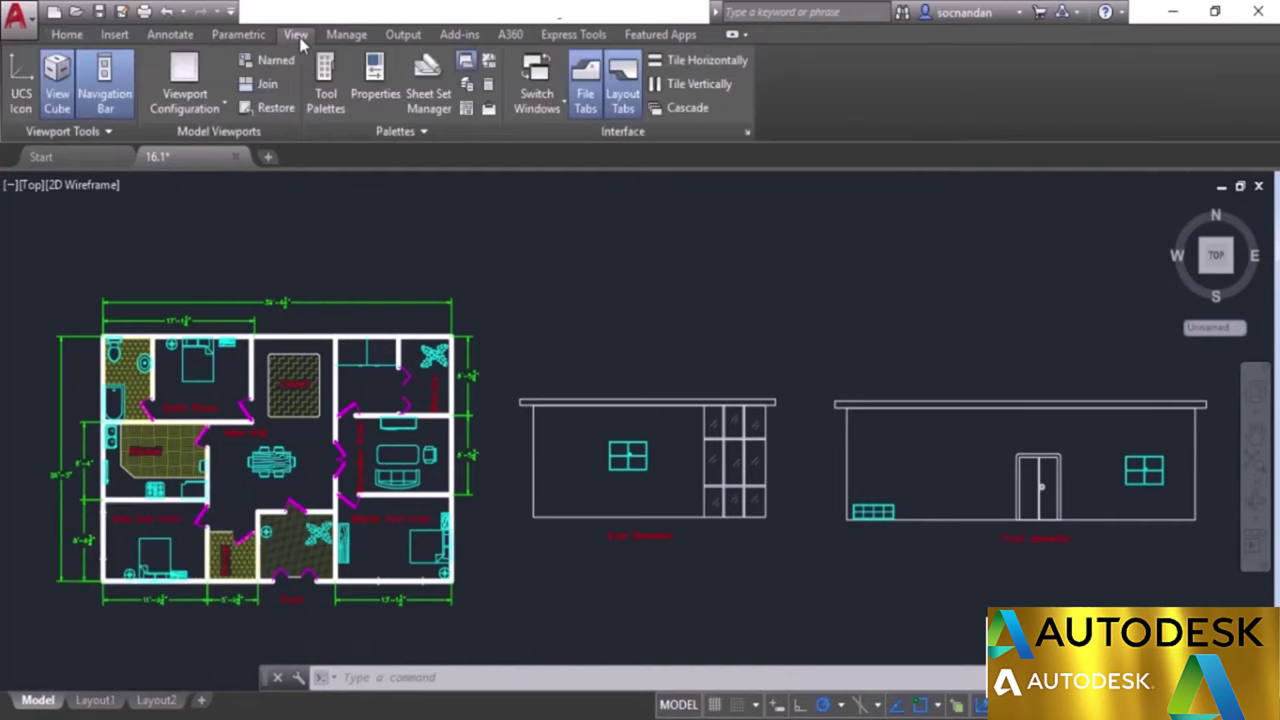
click(621, 86)
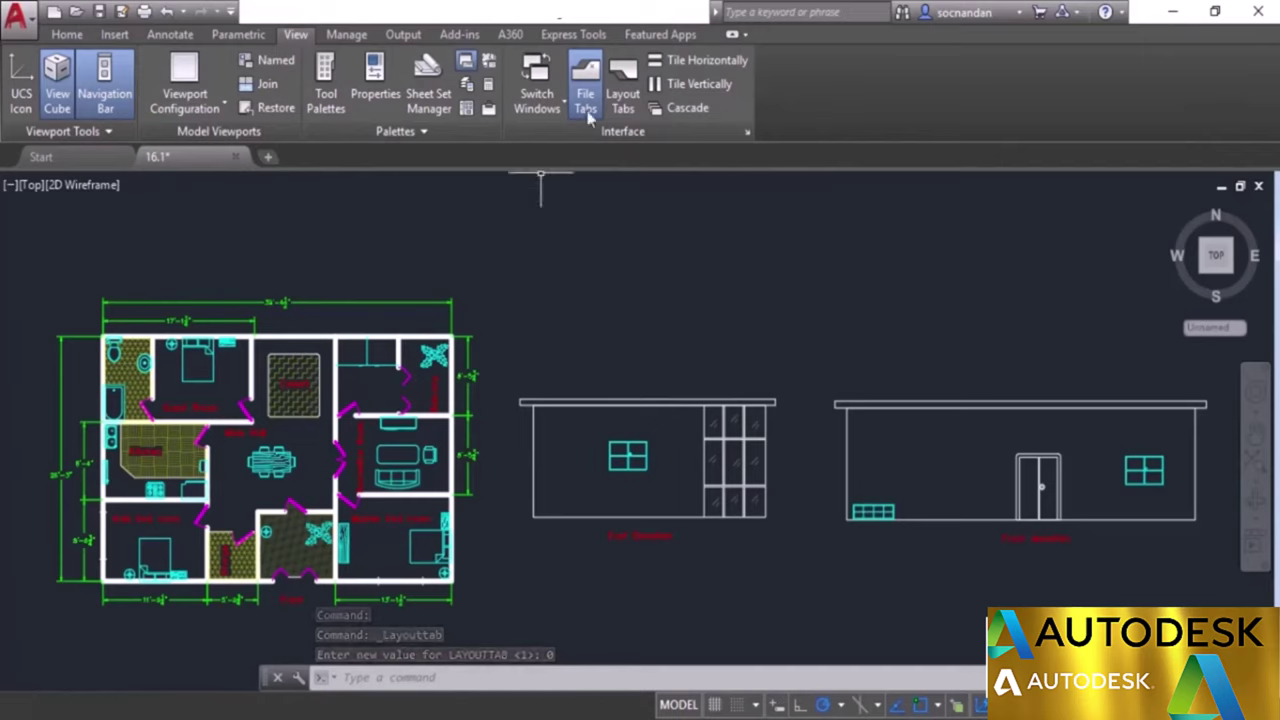
click(619, 88)
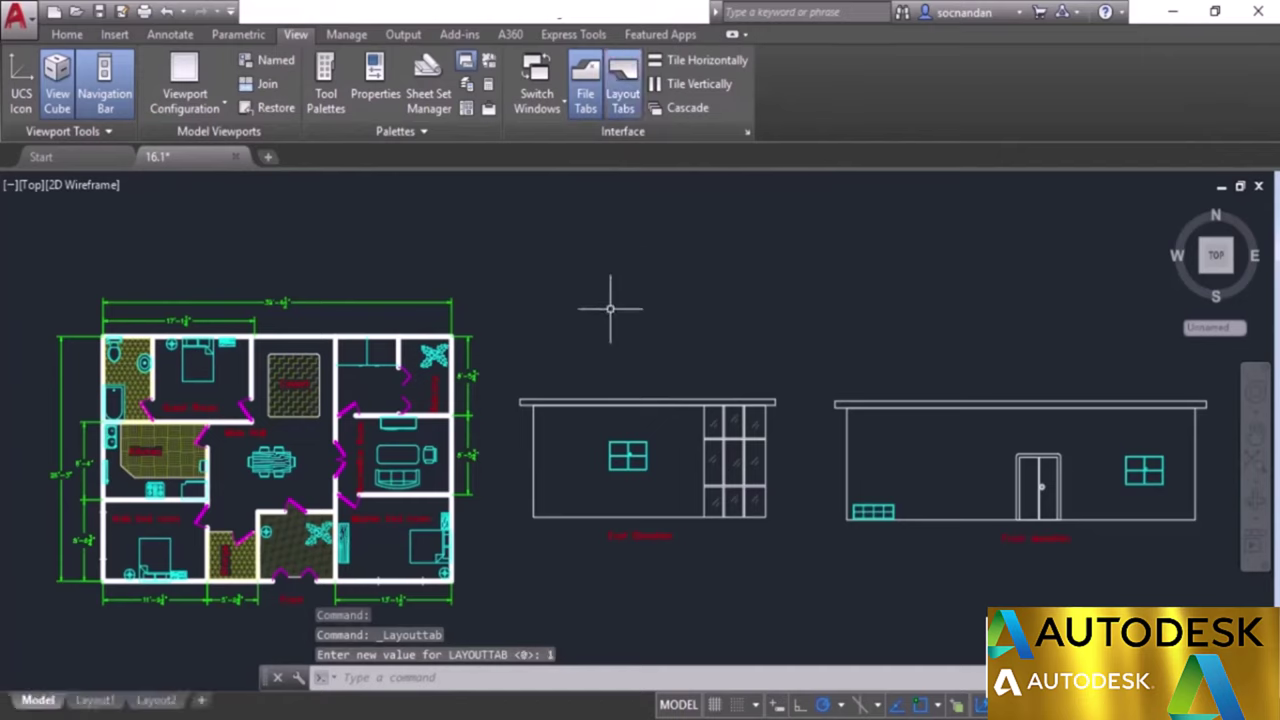